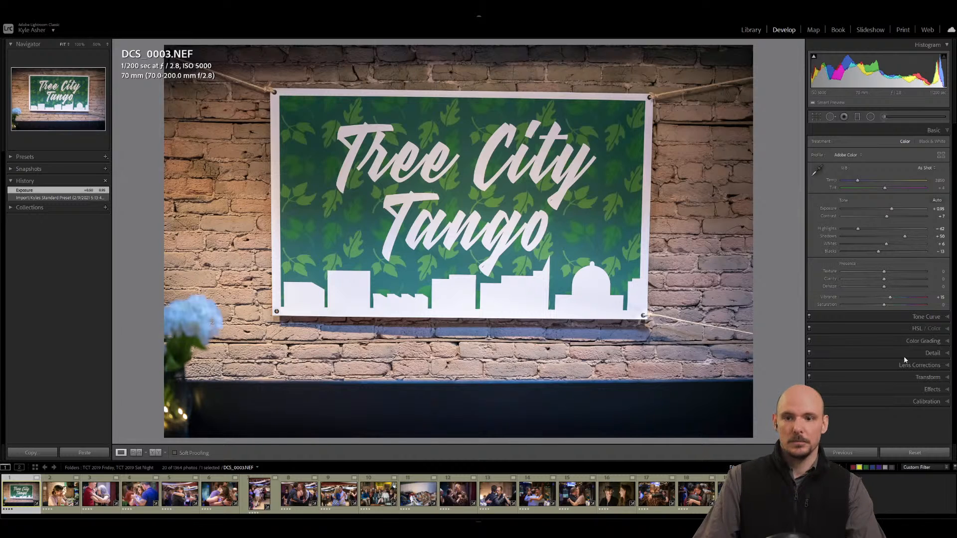
Apply the automatic Upright perspective correction to the Tree City Tango banner photo.
left_click(917, 377)
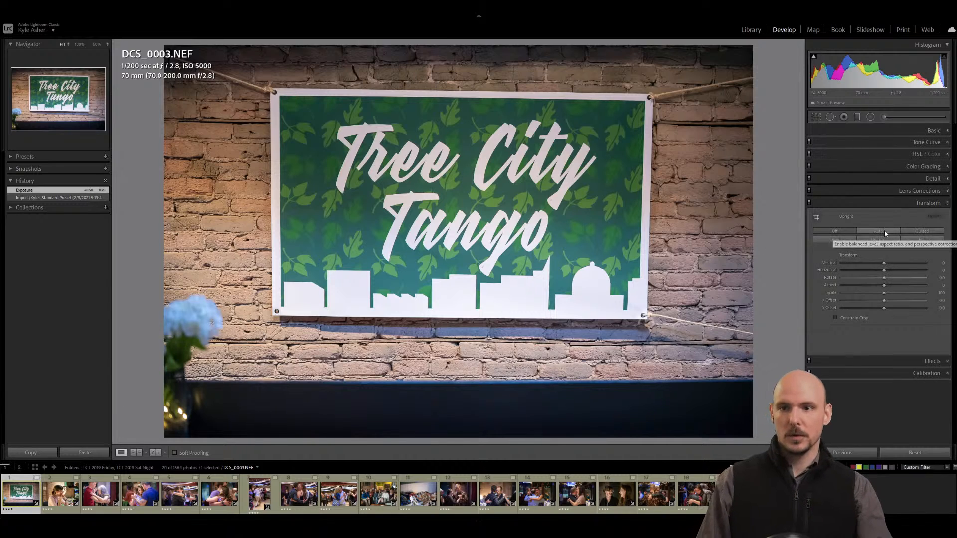
left_click(885, 232)
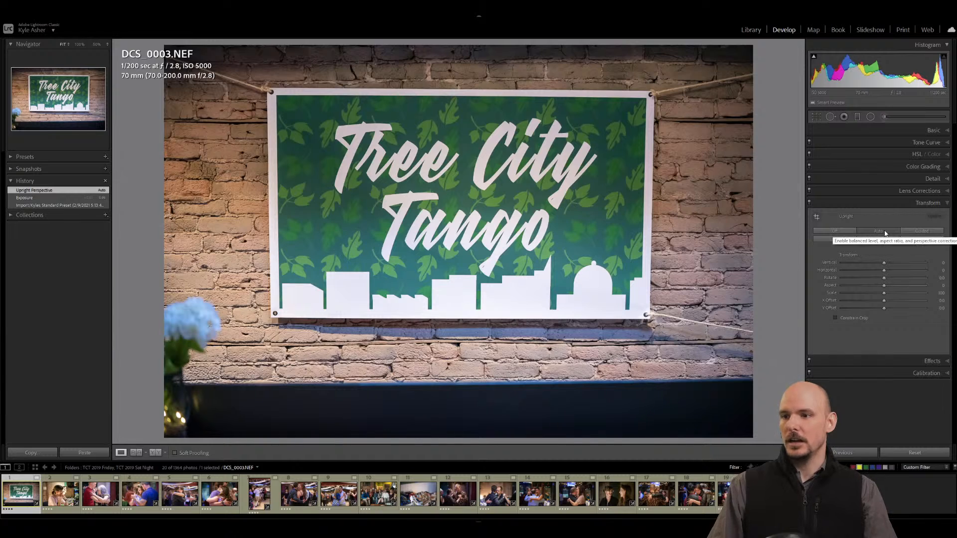
left_click(947, 205)
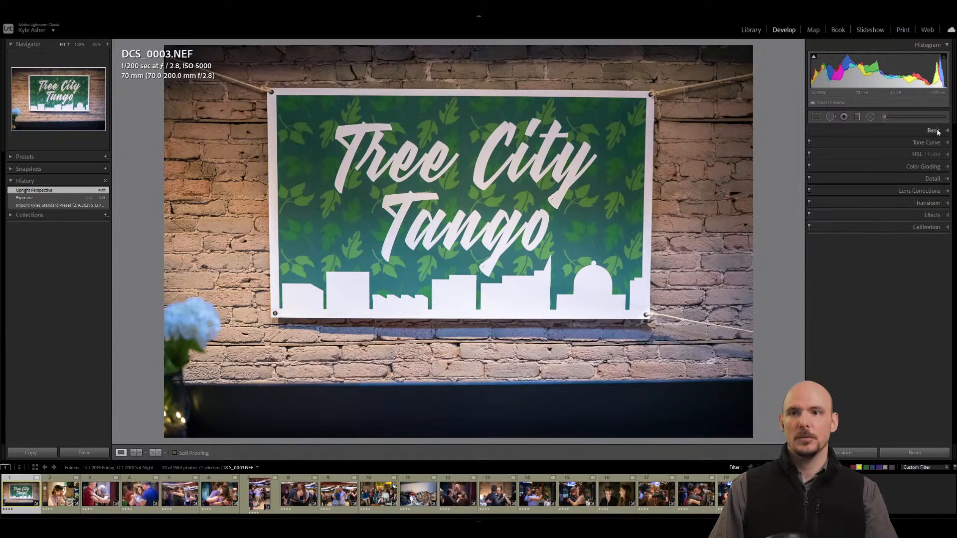
Apply automatic tone settings to the banner photo and raise its exposure to +1.05.
left_click(938, 131)
left_click(937, 200)
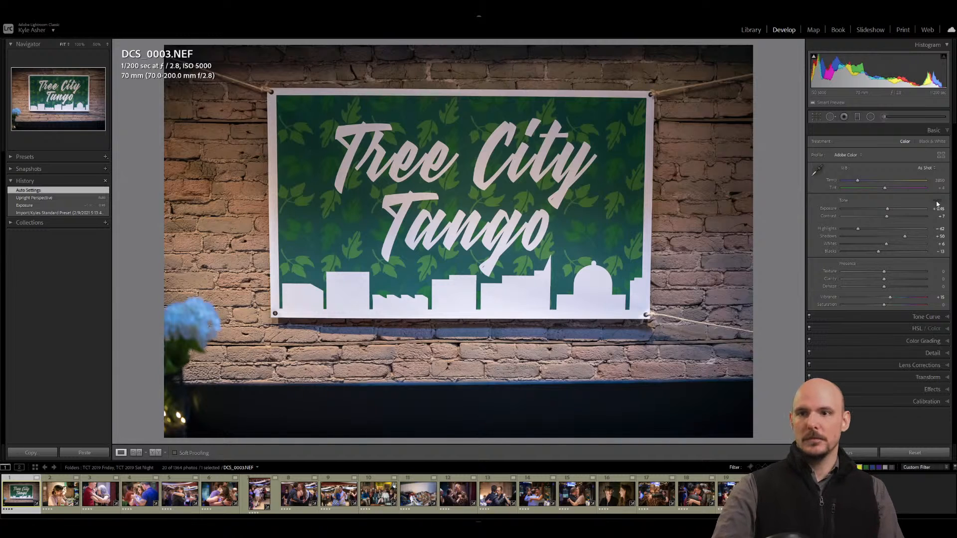
key("plus")
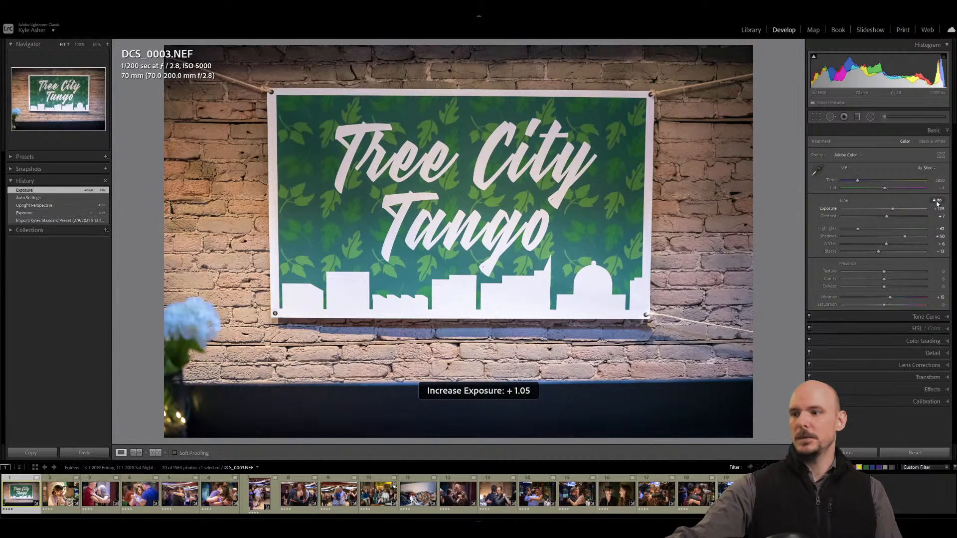
key("plus")
key("minus")
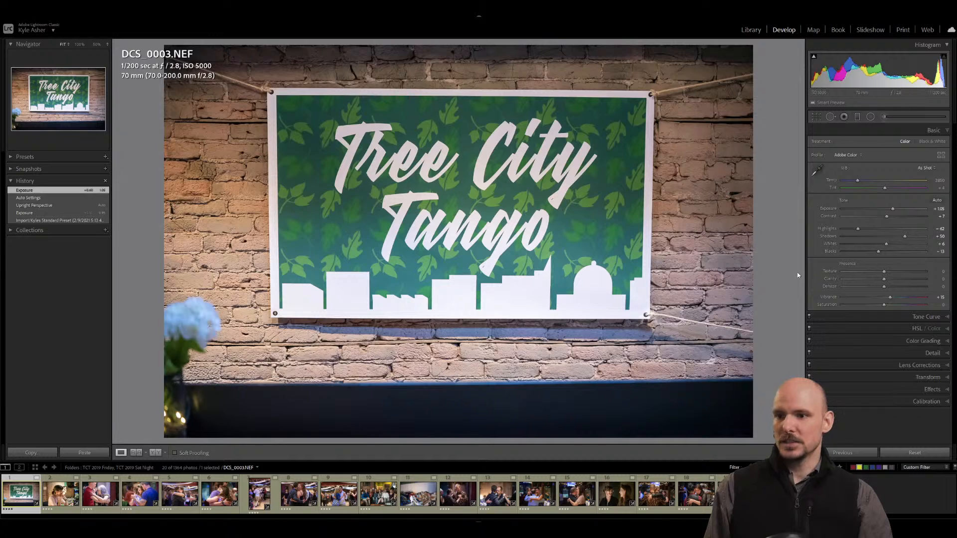
key("alt+Tab")
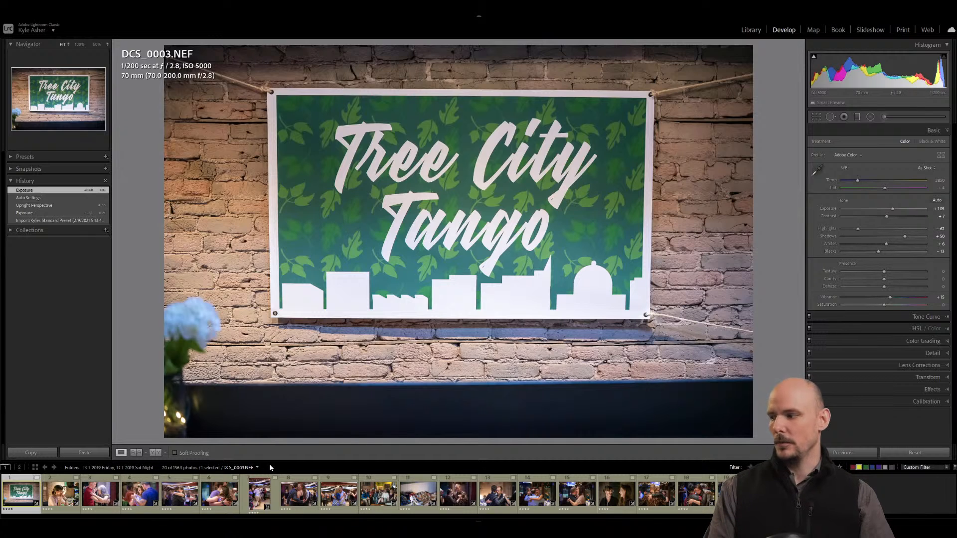
Apply automatic tone settings to photo DCS_0110.NEF and raise its exposure to +1.07.
left_click(56, 495)
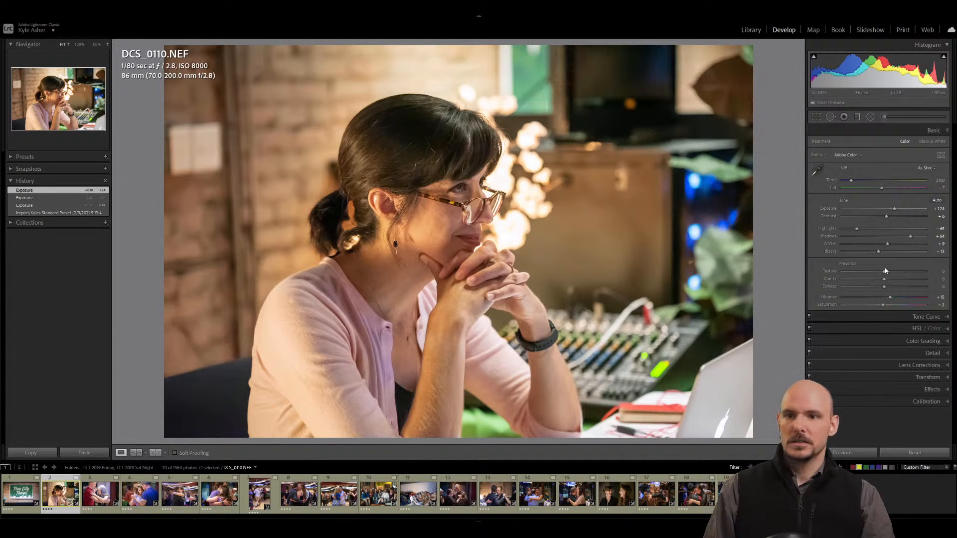
left_click(938, 201)
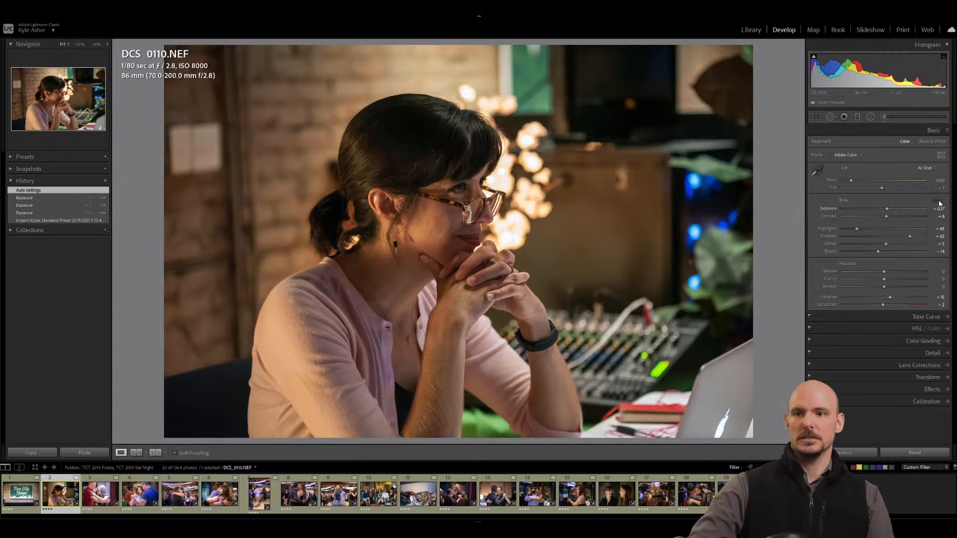
key("period")
key("equal")
key("equal")
key("equal")
key("equal")
key("equal")
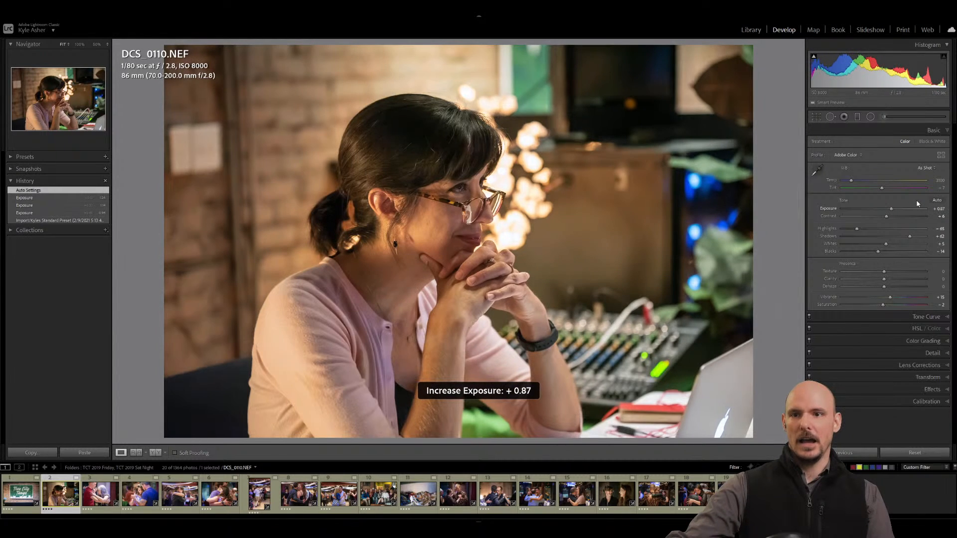
key("equal")
key("equal")
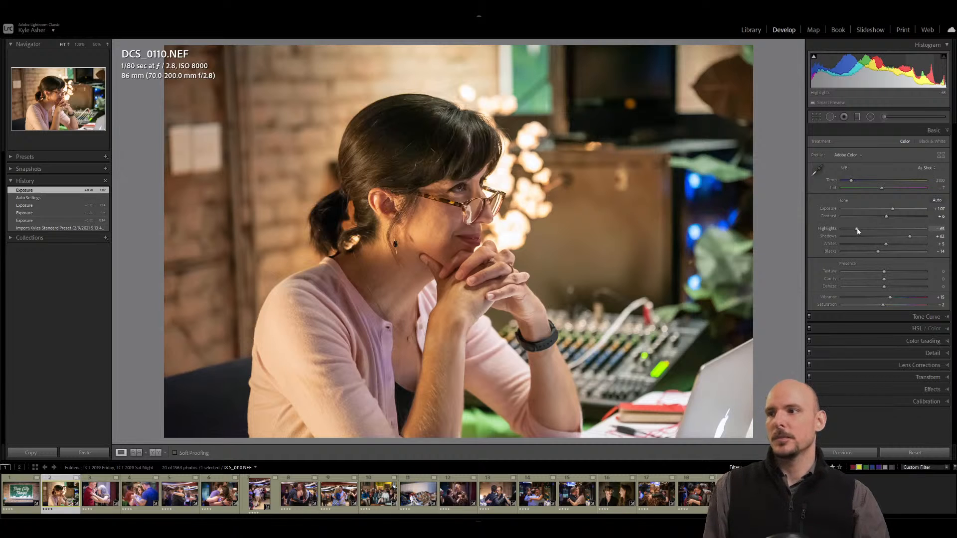
Lower the portrait's highlights to -99 and raise its shadows to +67.
left_click_drag(857, 230, 843, 232)
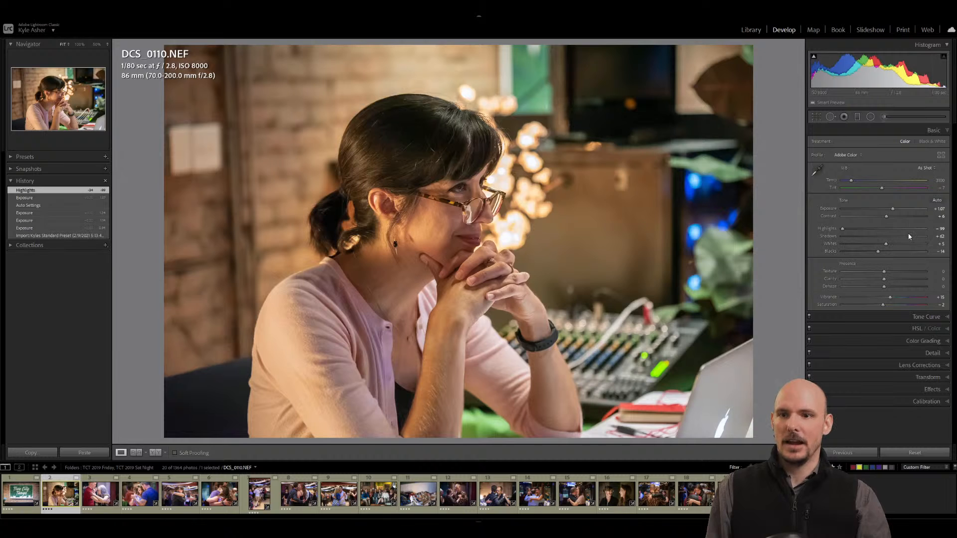
mouse_move(911, 238)
left_mouse_down()
mouse_move(893, 235)
mouse_move(914, 238)
left_mouse_up()
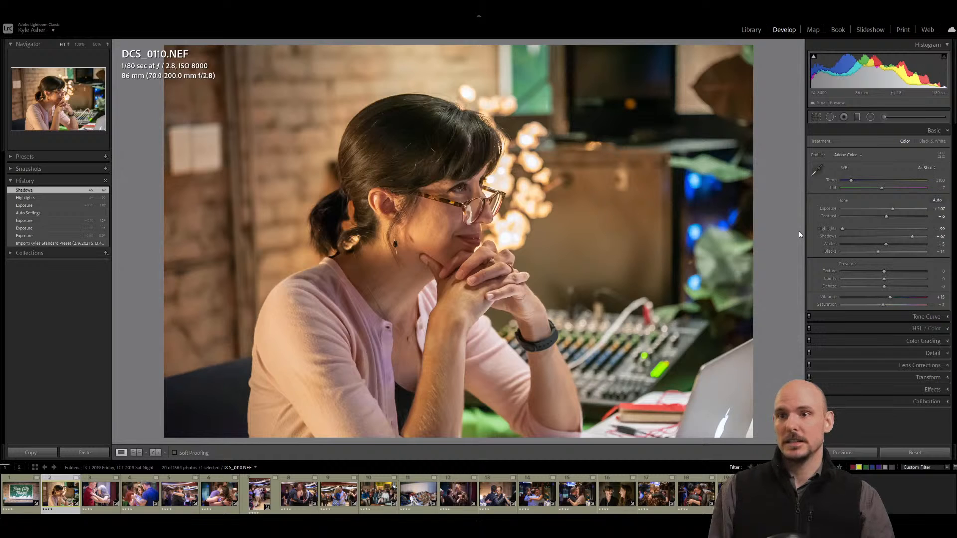
left_click(911, 451)
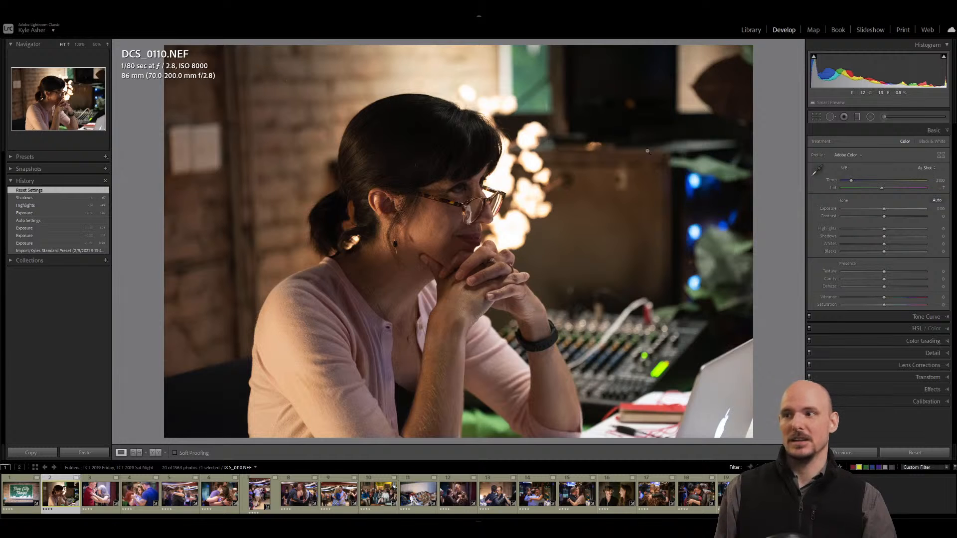
key("ctrl+z")
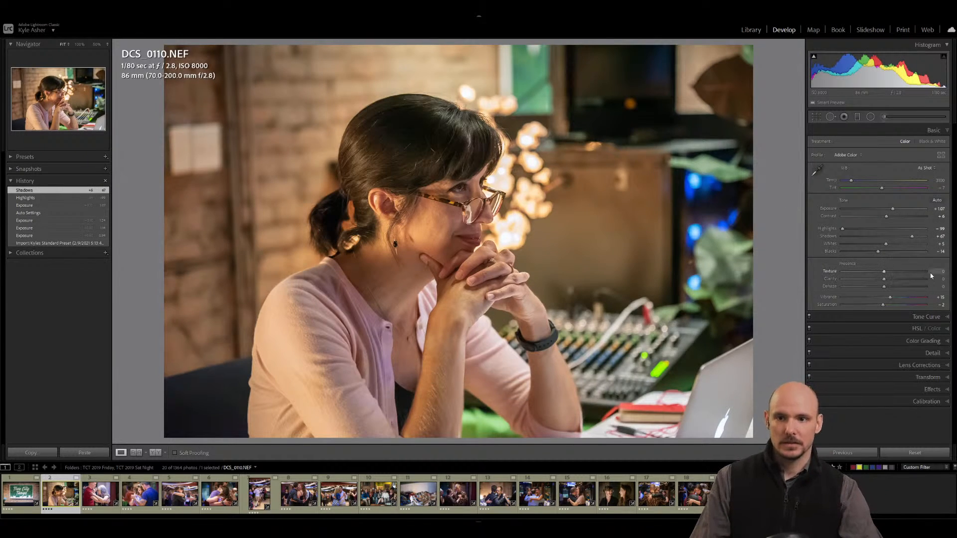
Set the portrait's texture to +25 and clarity to +7, and reset its post-crop vignette amount to 0.
mouse_move(887, 273)
left_mouse_down()
mouse_move(895, 274)
mouse_move(887, 282)
left_mouse_up()
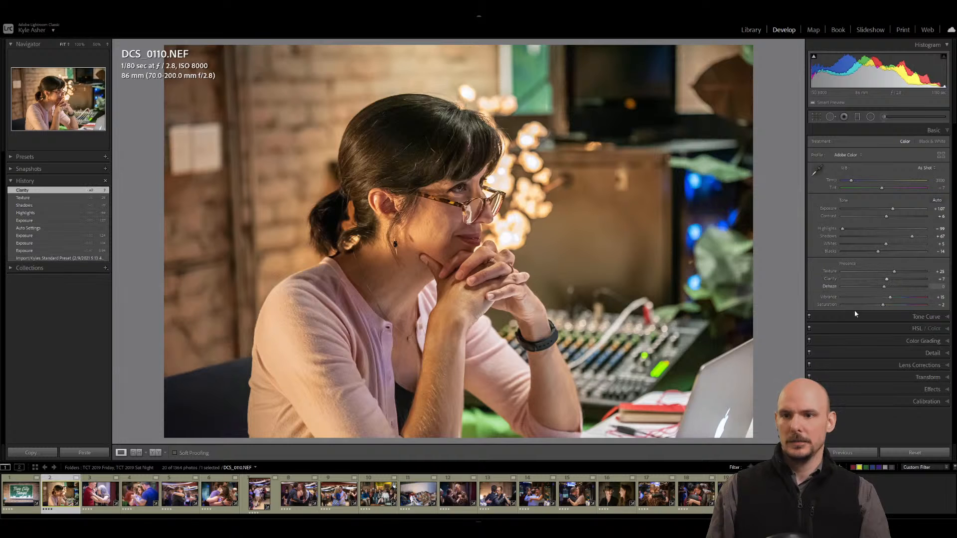
left_click(947, 390)
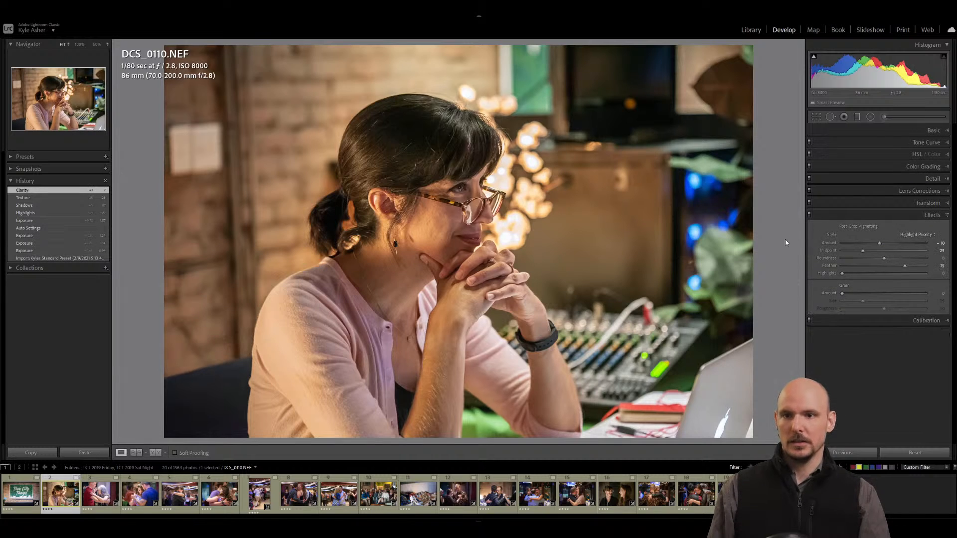
double_click(829, 243)
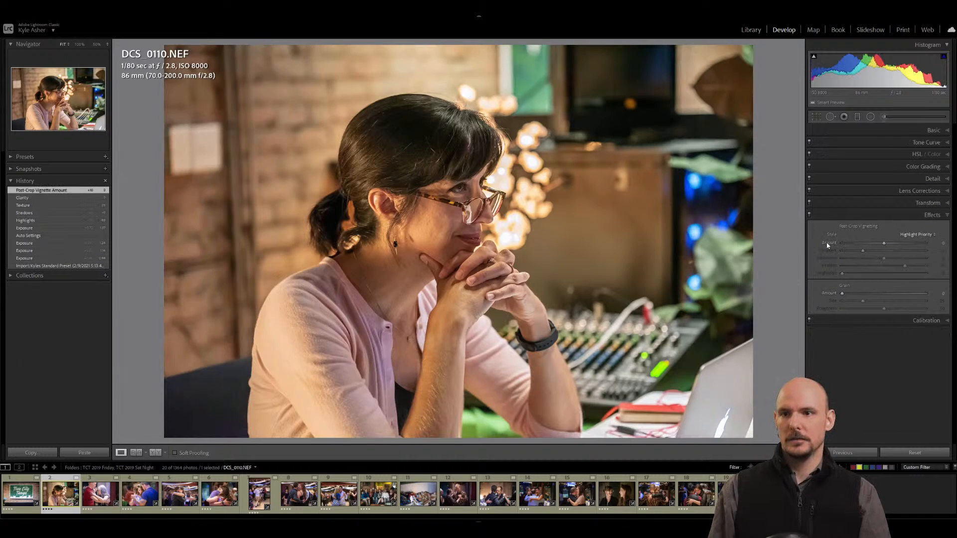
left_click(948, 216)
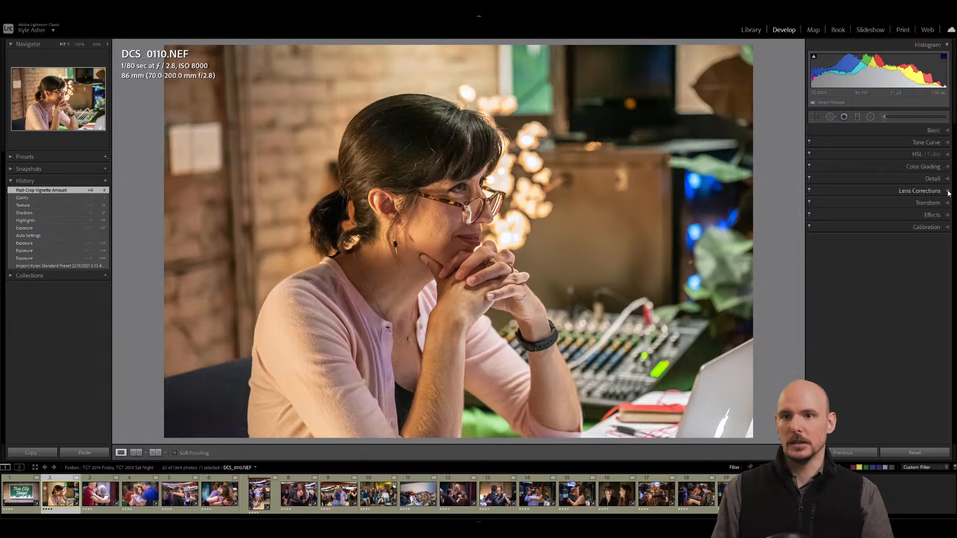
left_click(947, 191)
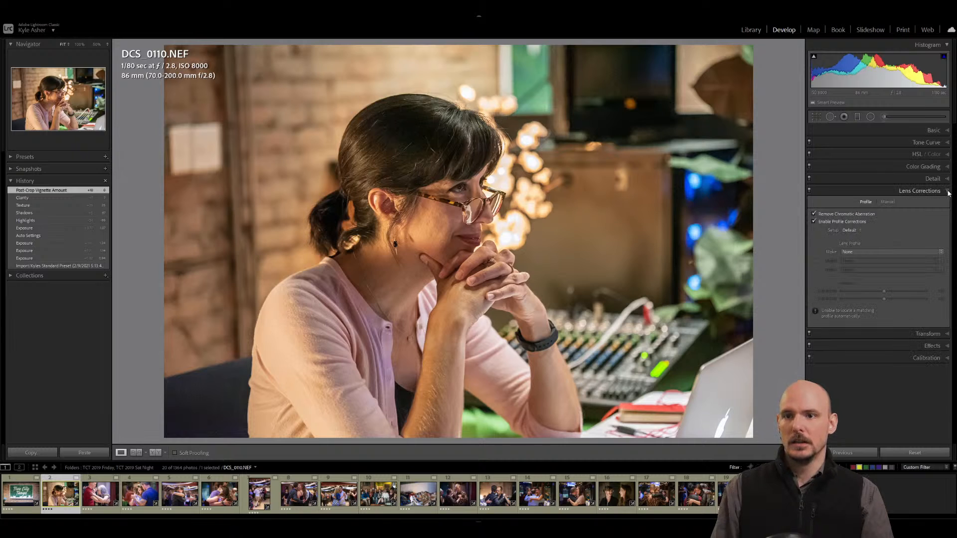
left_click(863, 253)
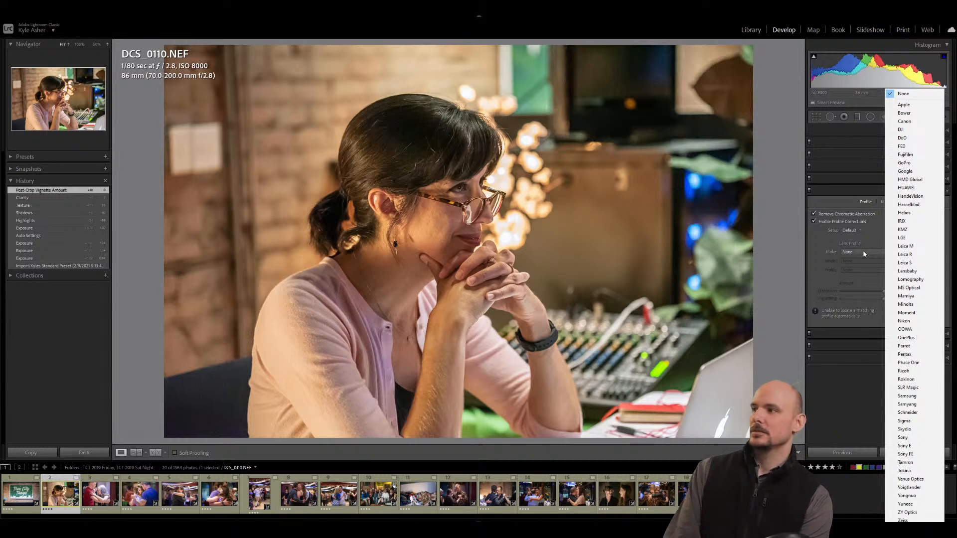
key("t")
key("Return")
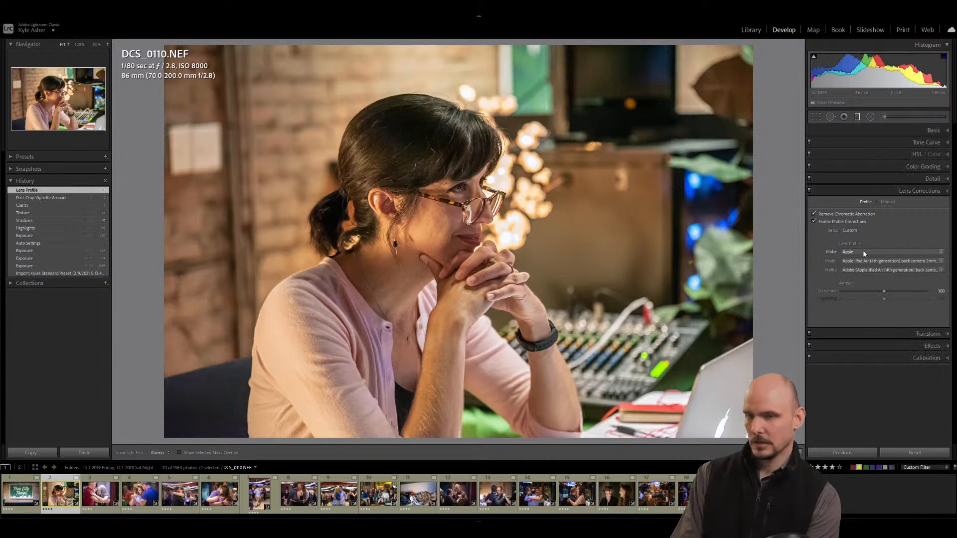
key("m")
key("m")
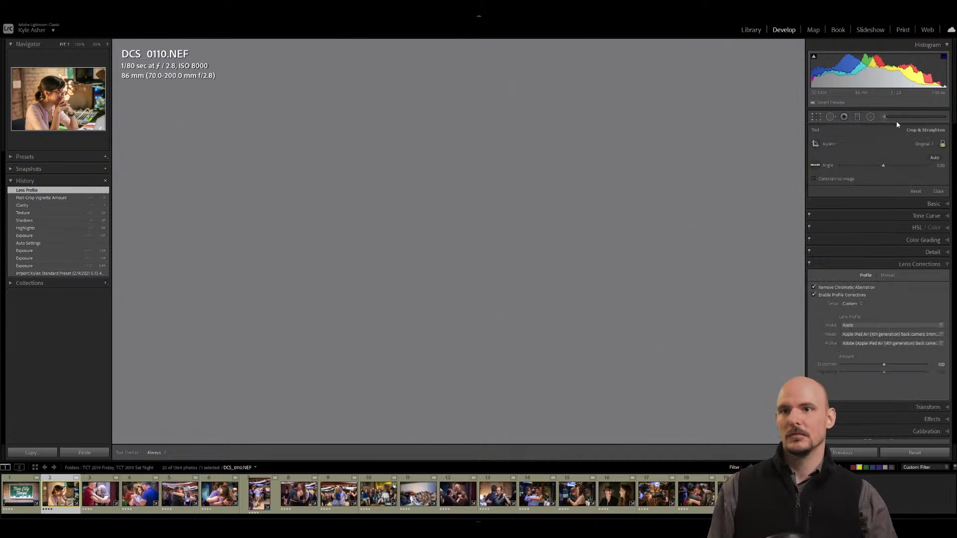
key("g")
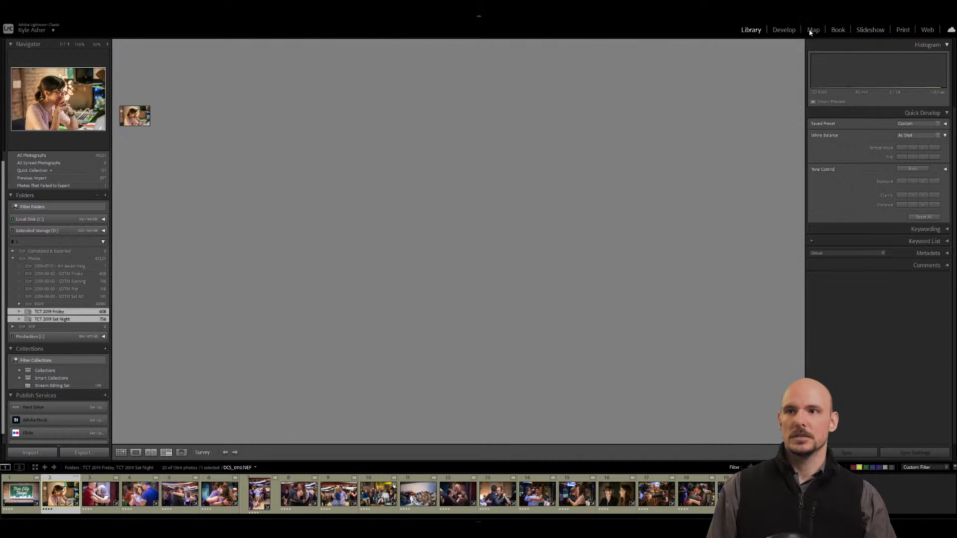
key("e")
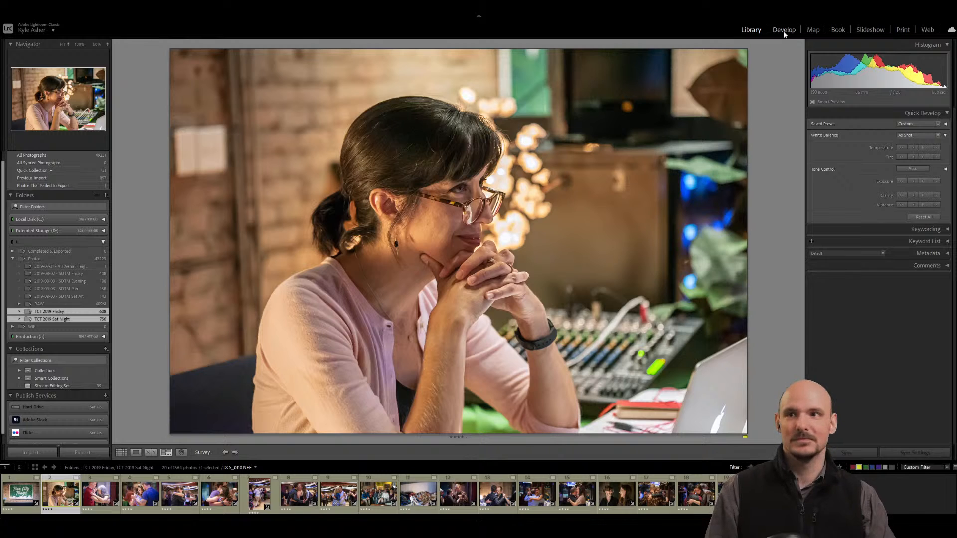
left_click(784, 30)
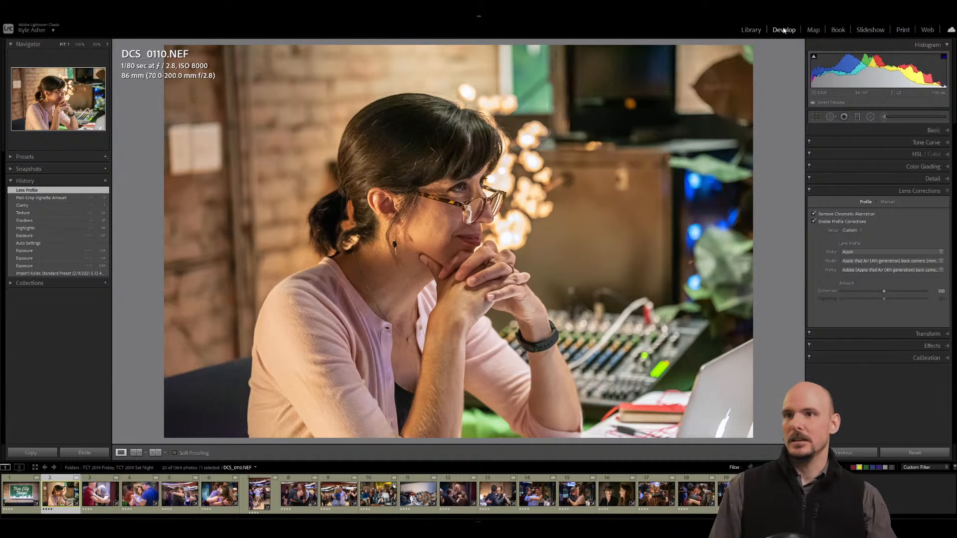
Set the lens profile make to Tamron for the portrait's lens correction and return to the basic adjustments.
left_click(892, 252)
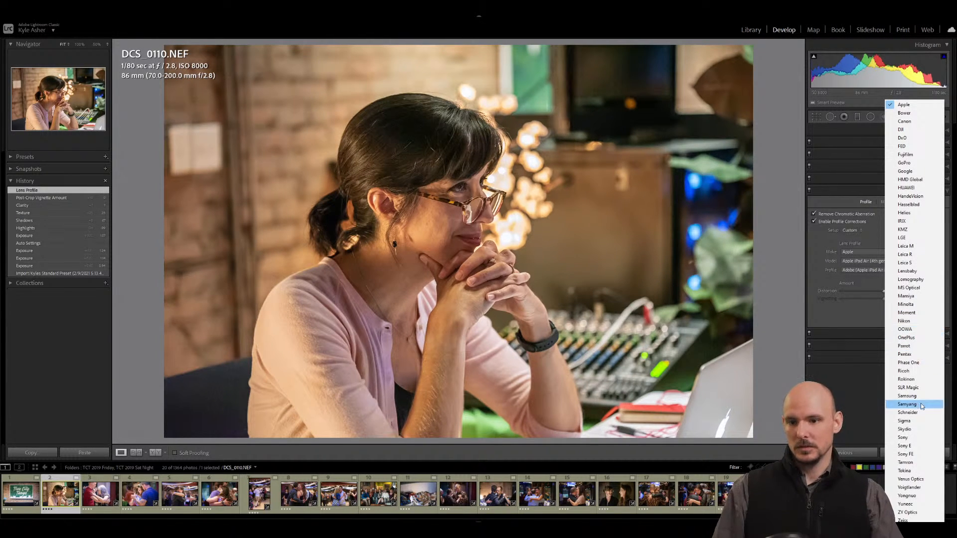
left_click(905, 463)
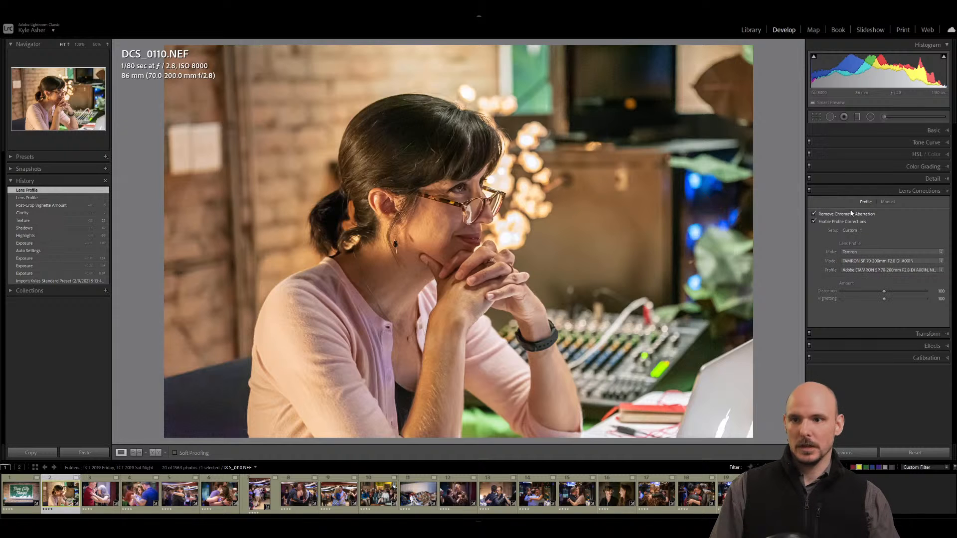
left_click(947, 193)
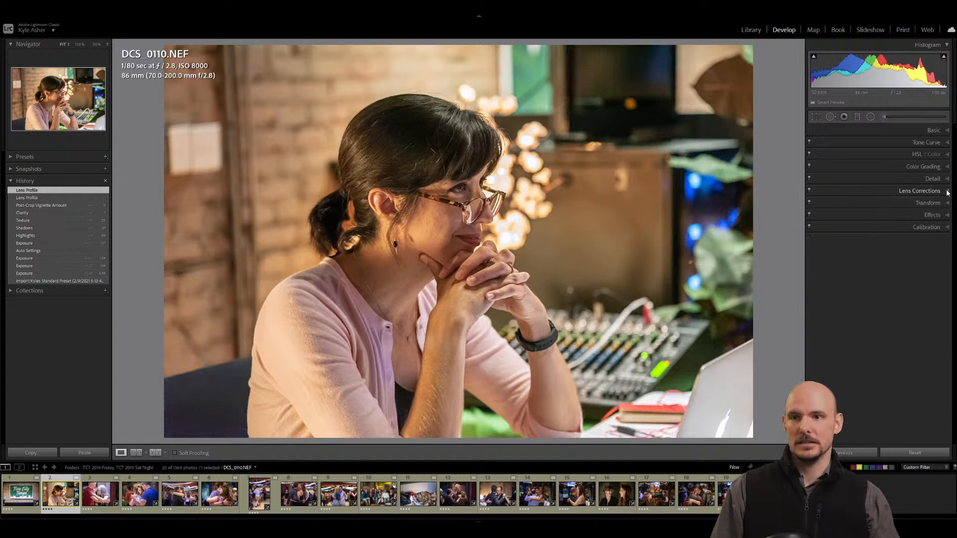
left_click(947, 131)
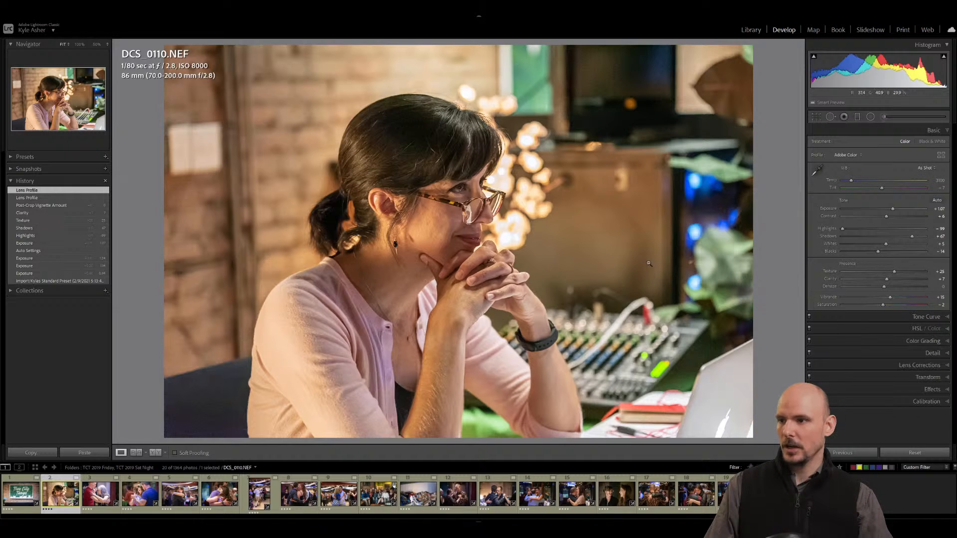
Visualize spots on the portrait and clone out a spot on the woman's forearm with Spot Removal.
left_click(831, 118)
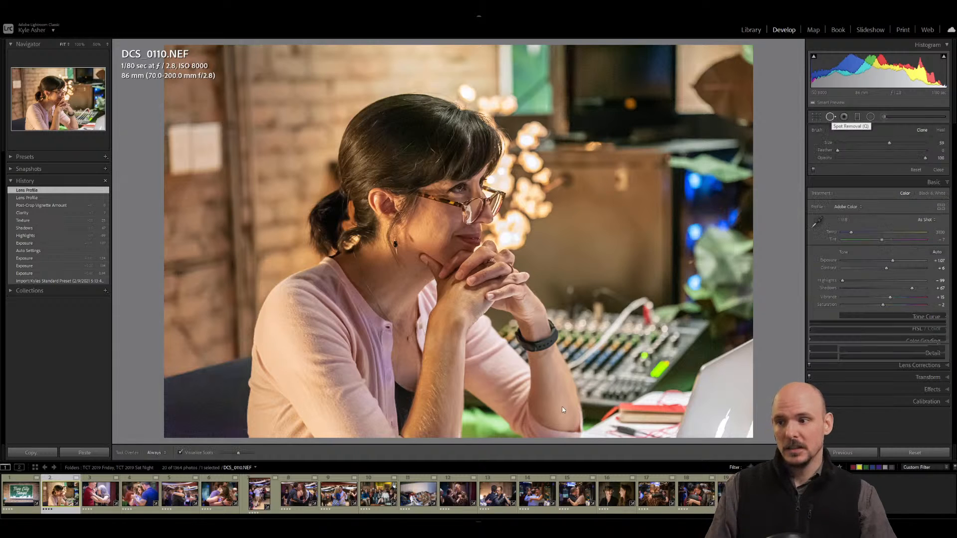
key("a")
left_click(547, 383)
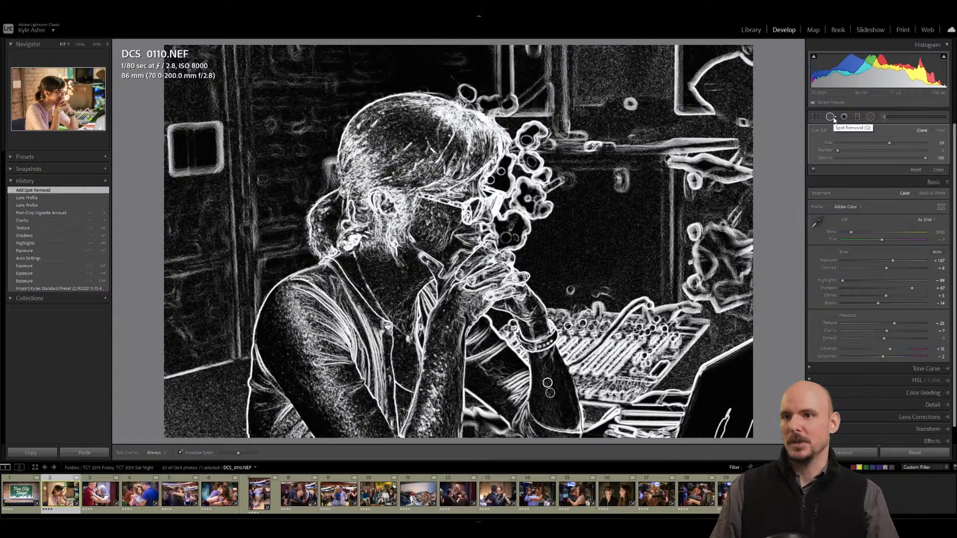
left_click(831, 118)
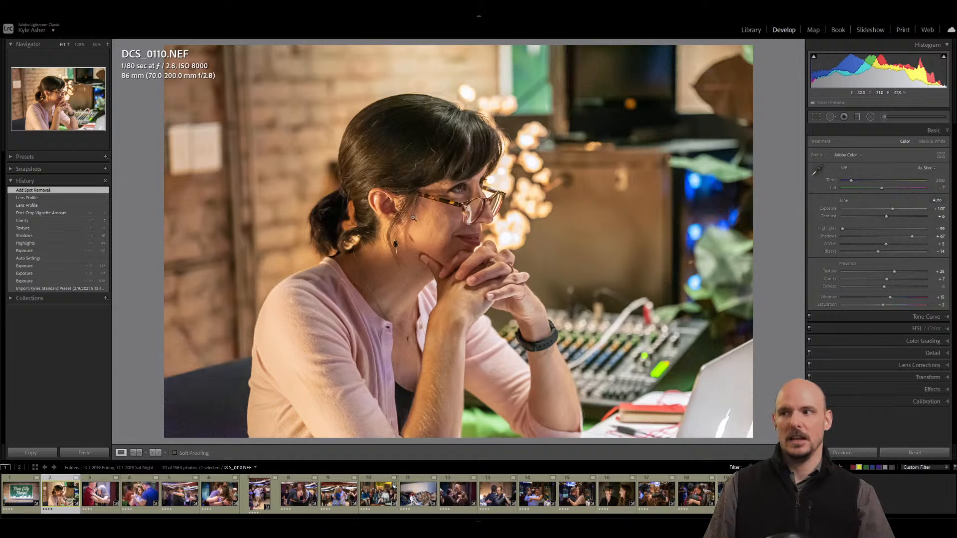
left_click(883, 118)
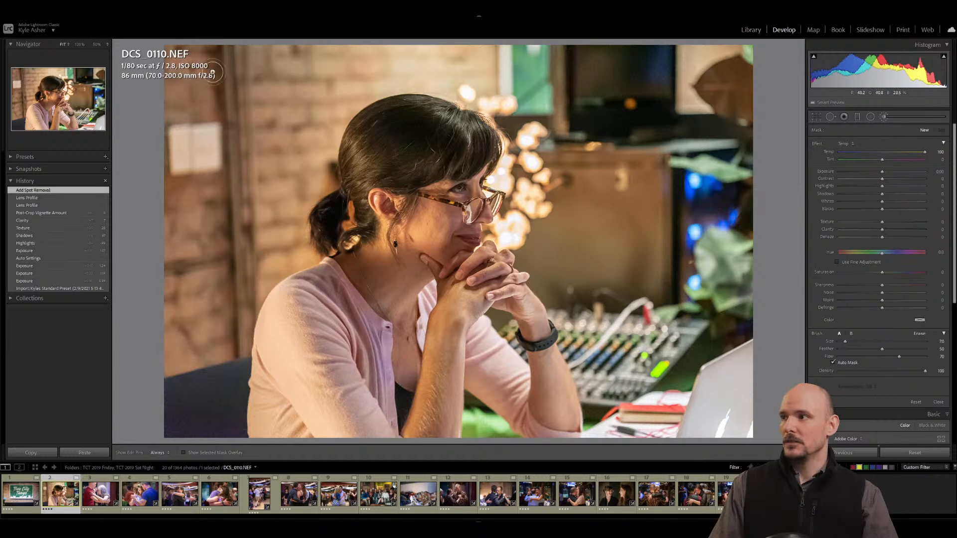
left_click(885, 118)
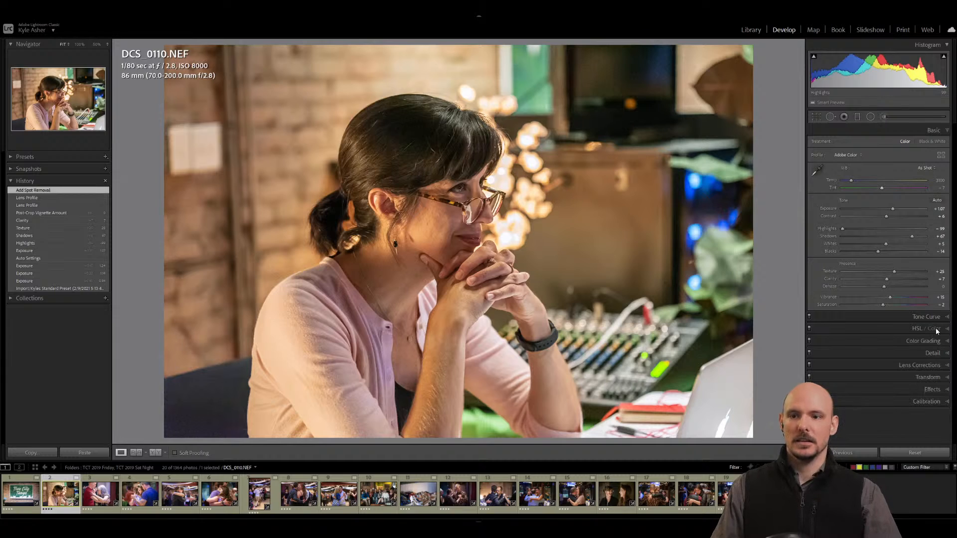
Set the portrait's noise reduction to luminance 70 and contrast 30.
left_click(933, 353)
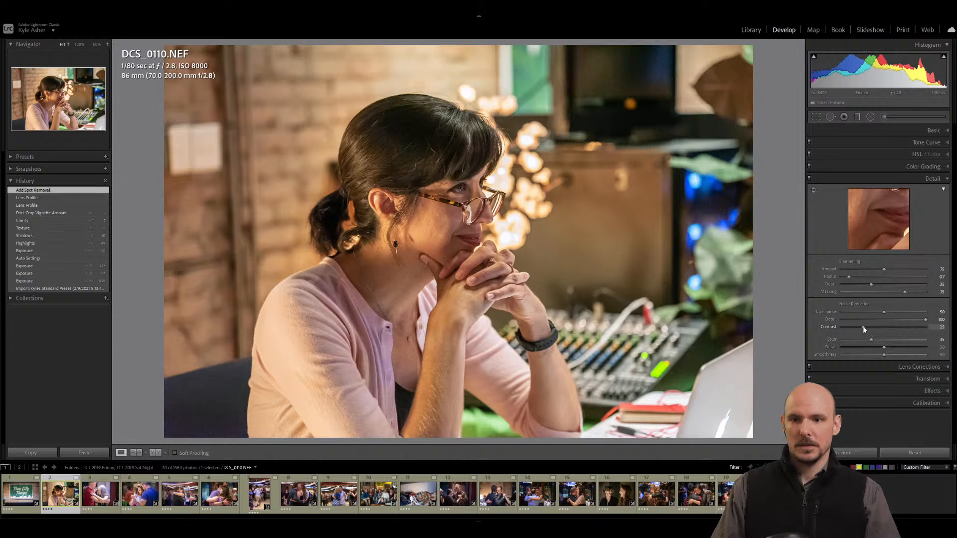
left_click_drag(867, 328, 901, 313)
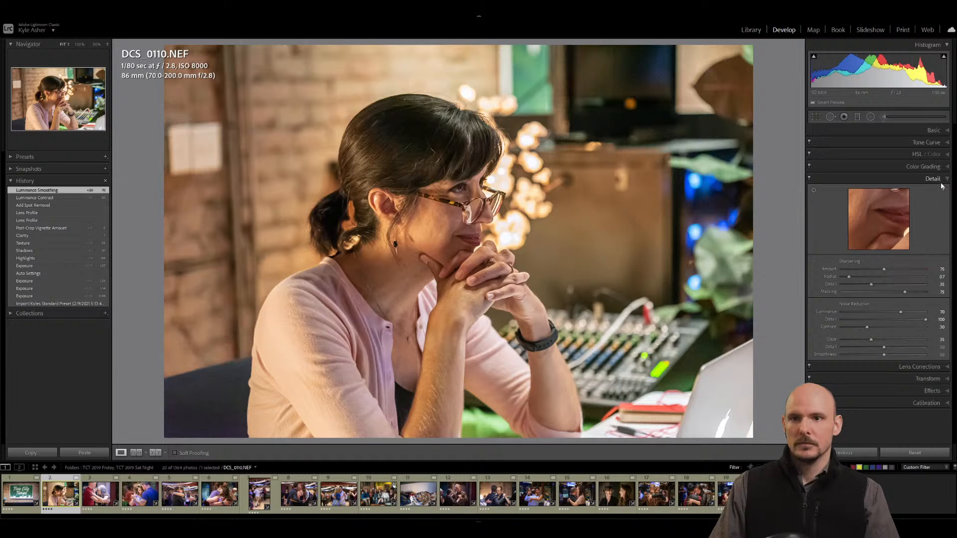
left_click(904, 292, "alt")
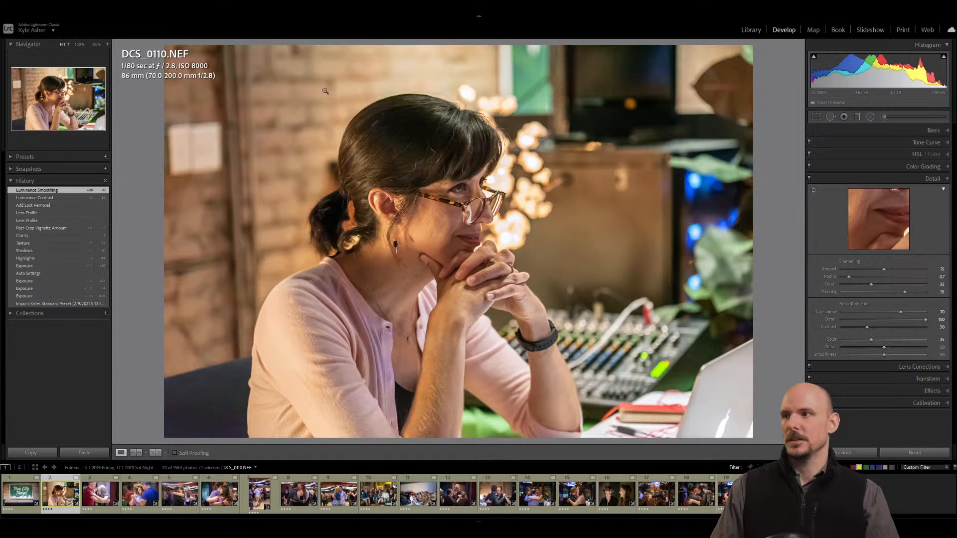
left_click(947, 179)
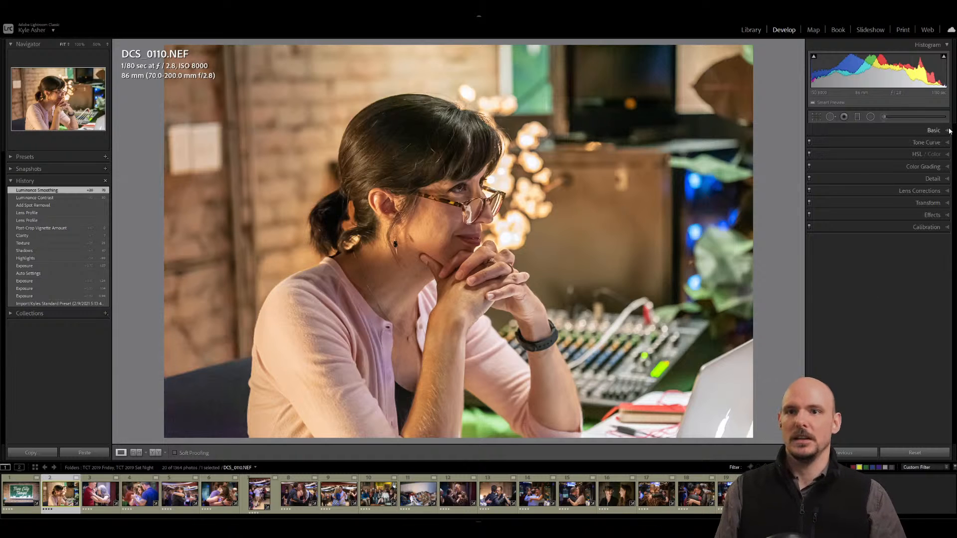
Paint the background around the woman with an adjustment brush using the Big Blurr preset, varying the brush size to suit.
left_click(884, 117)
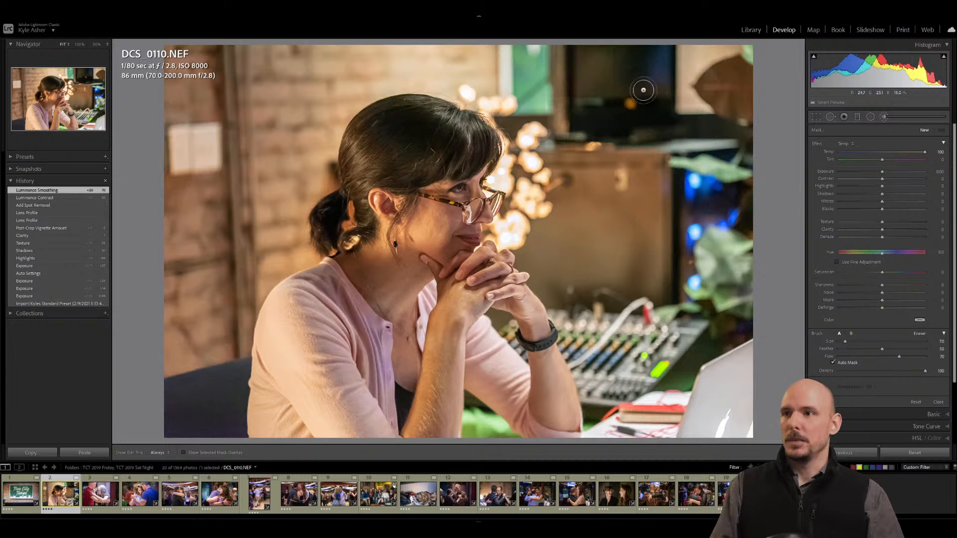
left_click(851, 144)
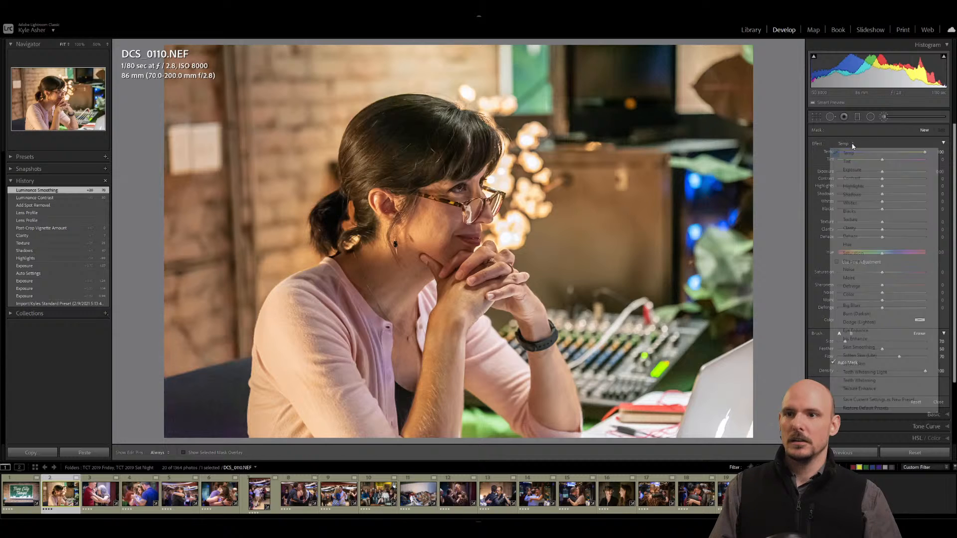
left_click(874, 309)
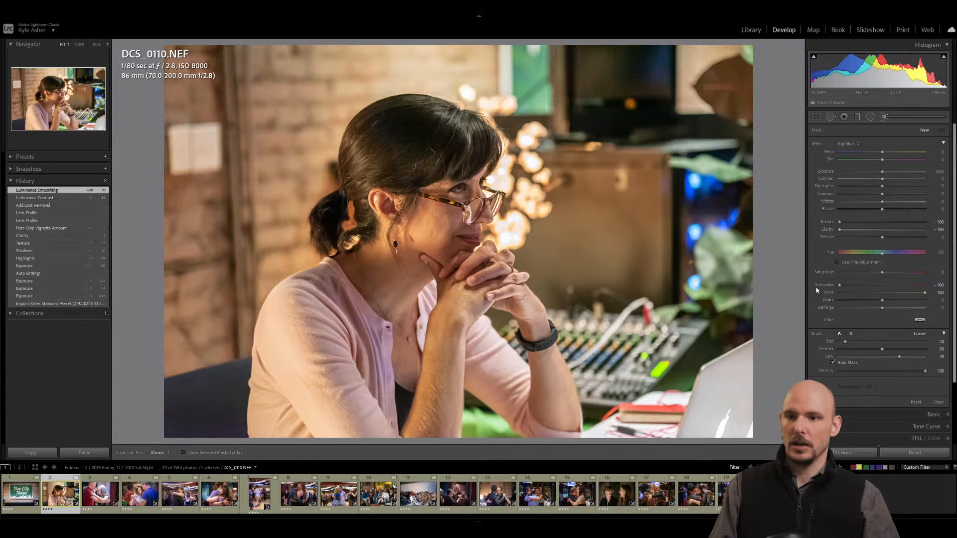
scroll(740, 312, "up", 7)
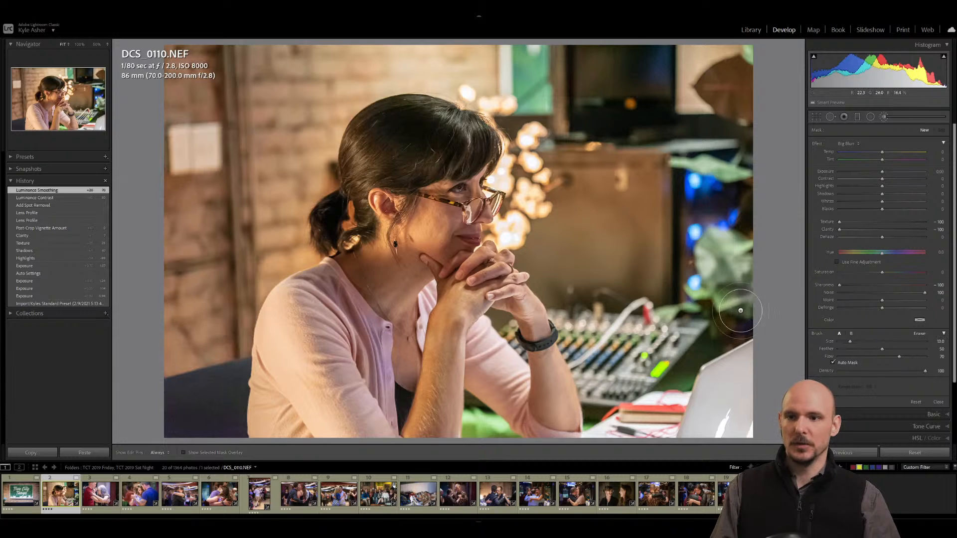
scroll(728, 314, "up", 6)
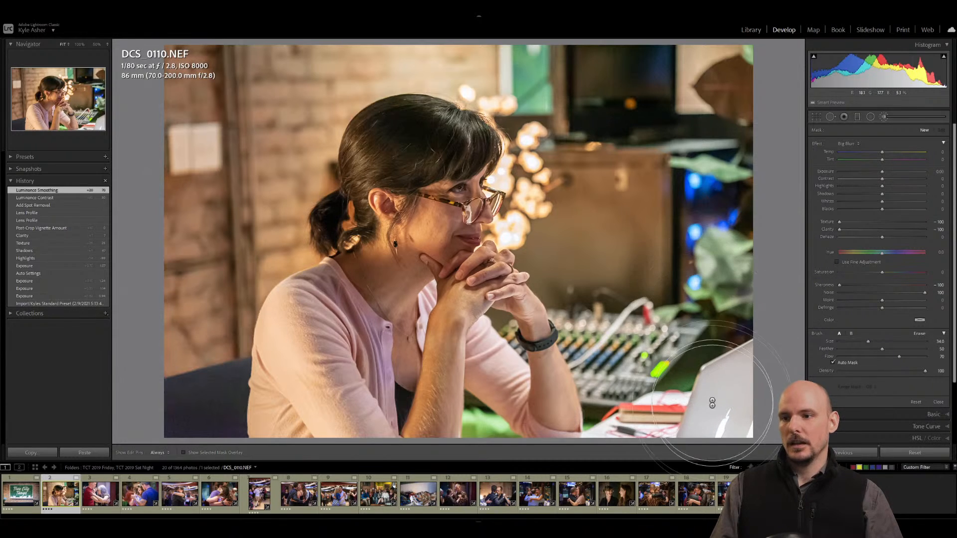
mouse_move(711, 301)
left_mouse_down()
mouse_move(671, 19)
mouse_move(691, 115)
mouse_move(694, 215)
mouse_move(659, 99)
mouse_move(591, 102)
mouse_move(572, 79)
left_mouse_up()
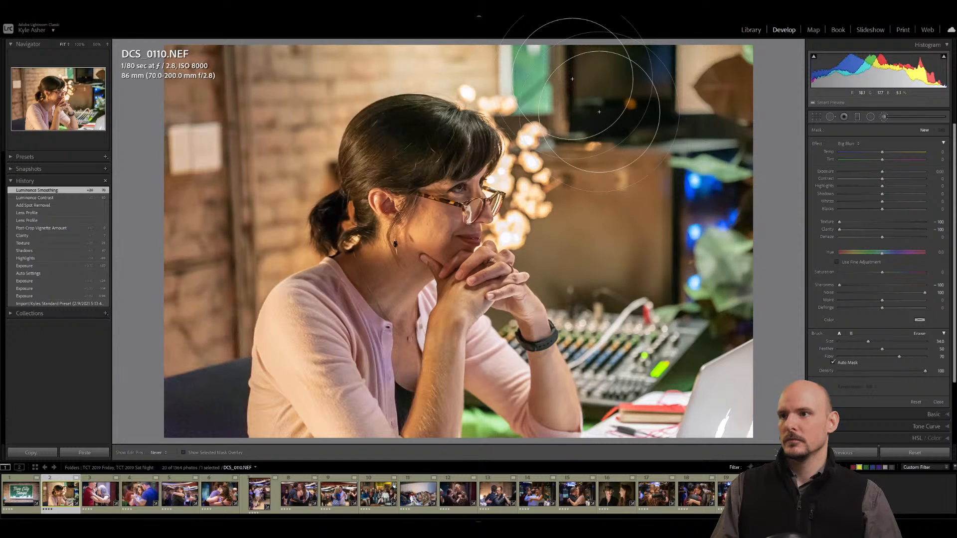
scroll(585, 121, "down", 2)
scroll(580, 225, "down", 1)
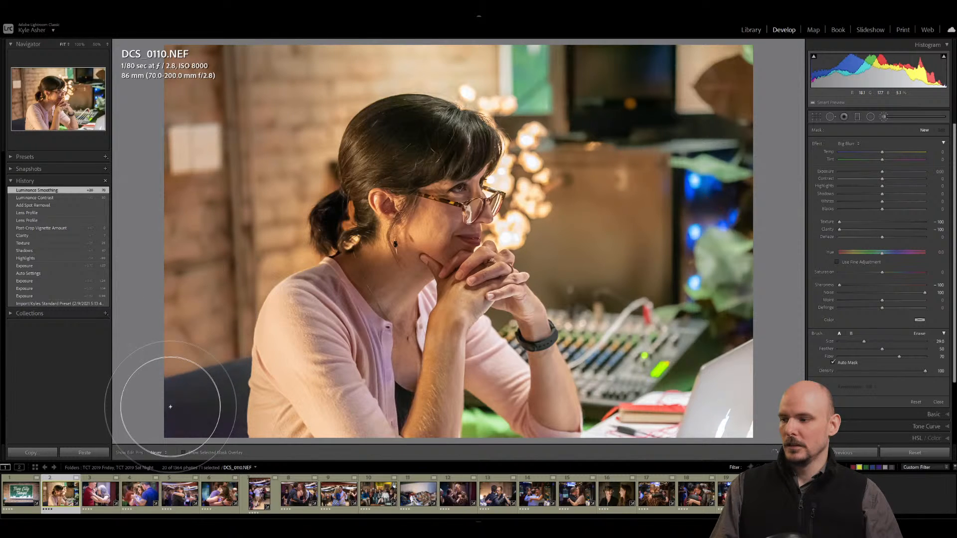
left_click_drag(170, 407, 182, 345)
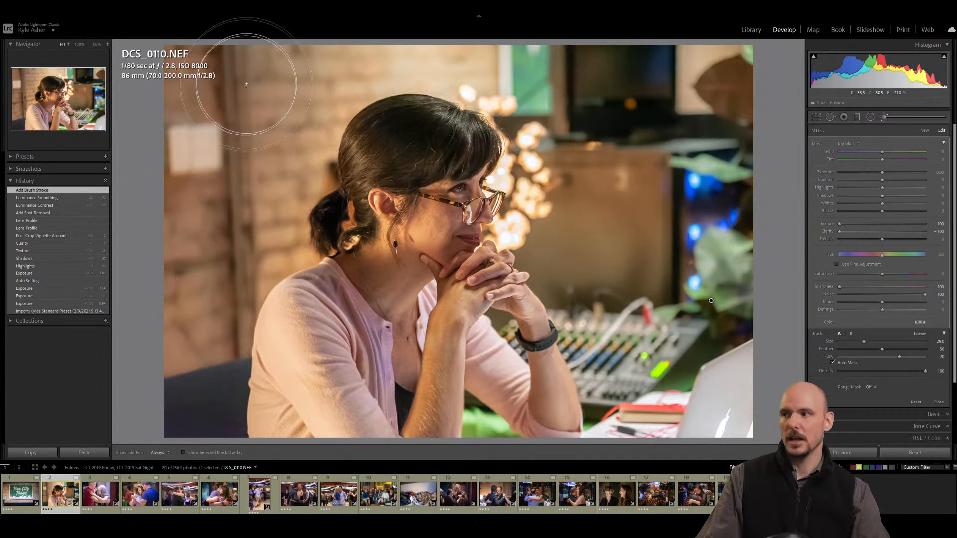
Shrink the blur brush, paint another stroke along the wall behind the woman's back, and return to the basic adjustments.
scroll(196, 414, "down", 10)
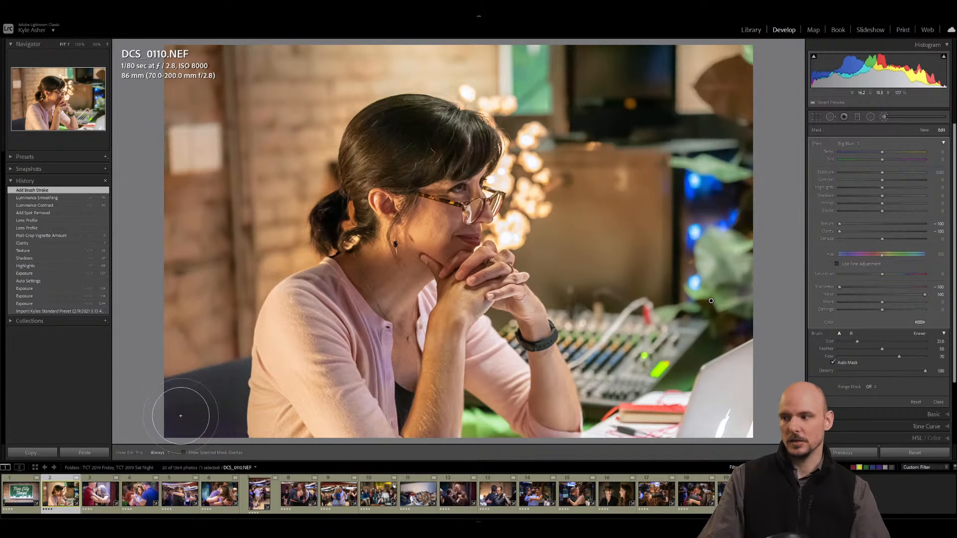
key("h")
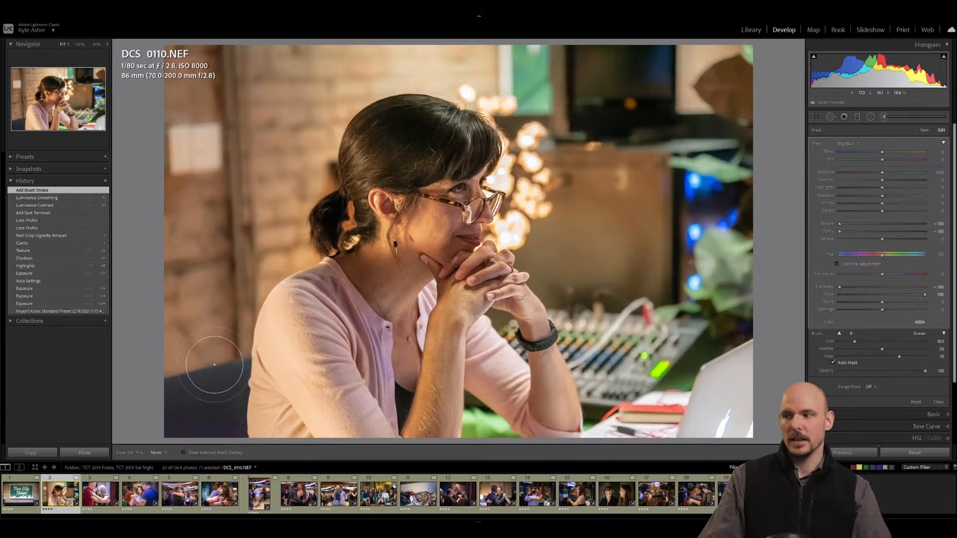
left_click(177, 315)
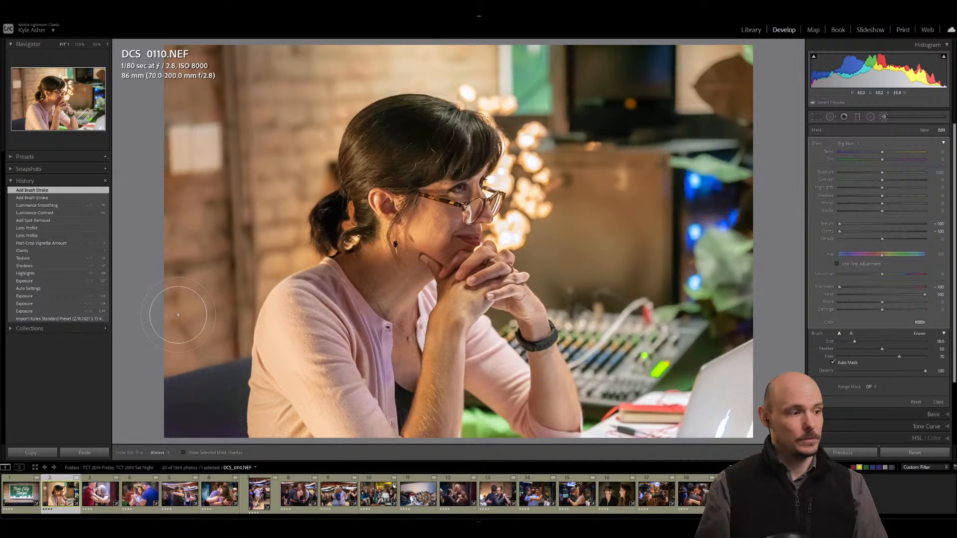
key("h")
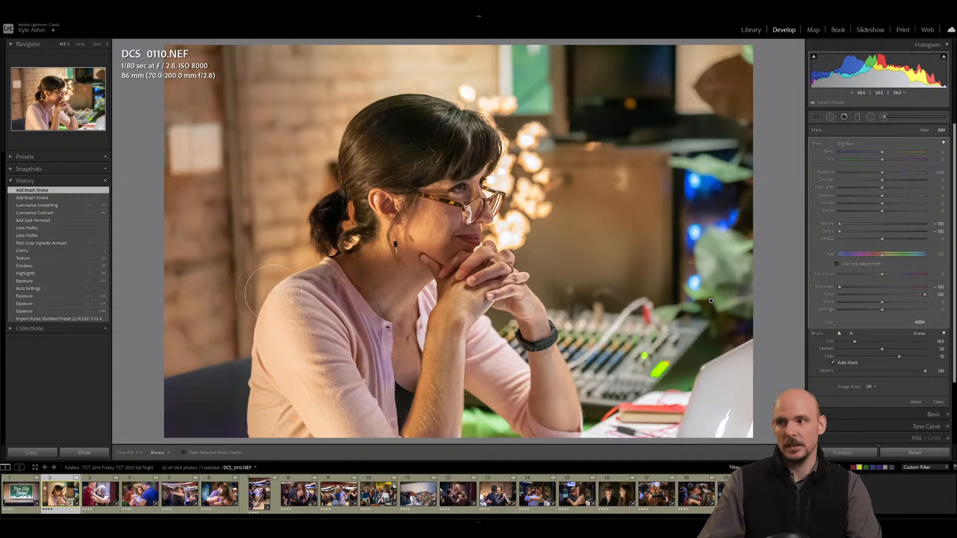
left_click(885, 120)
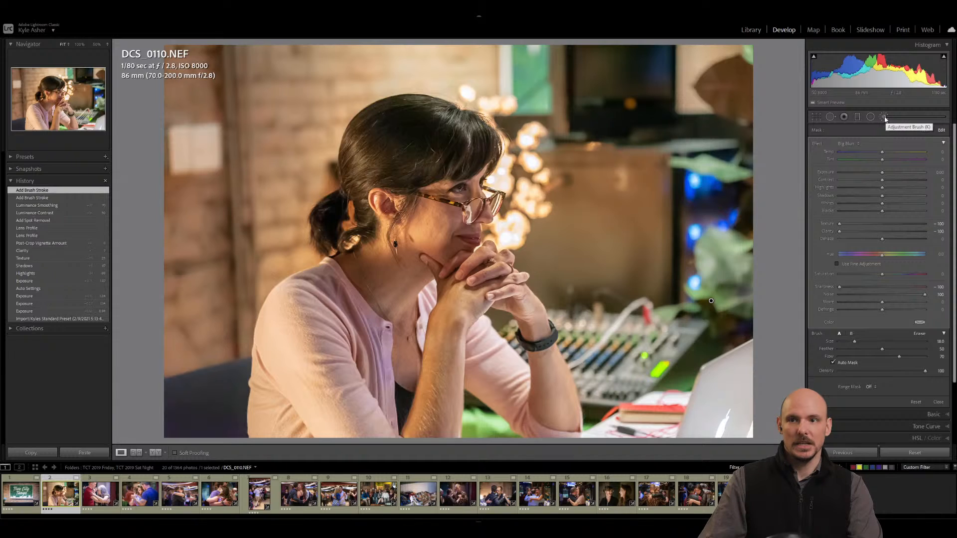
left_click(885, 119)
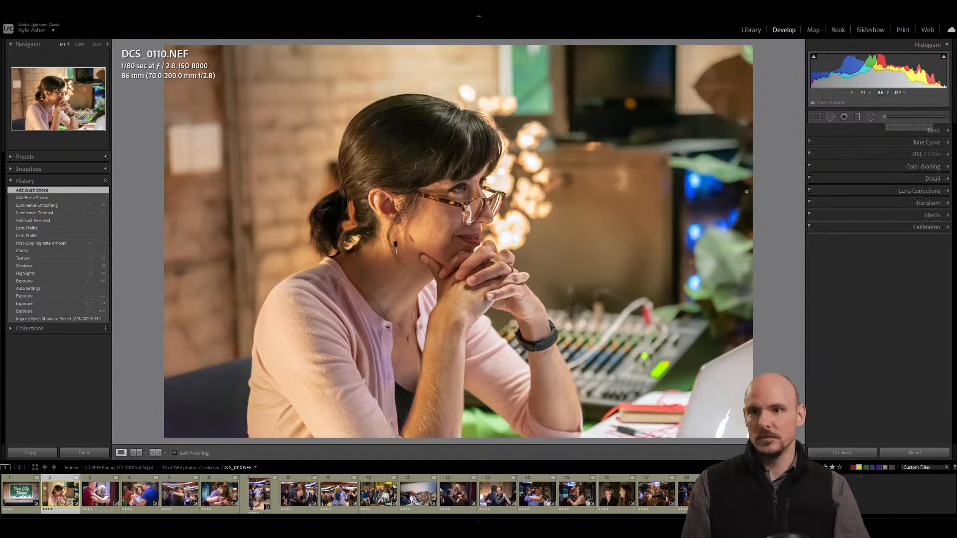
left_click(947, 130)
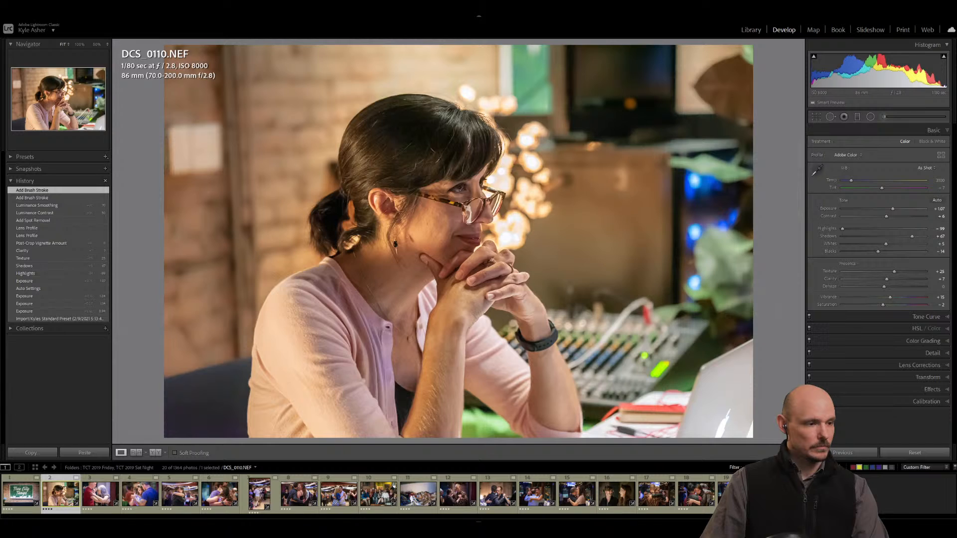
Show the portrait in the Library's Survey view.
mouse_move(207, 529)
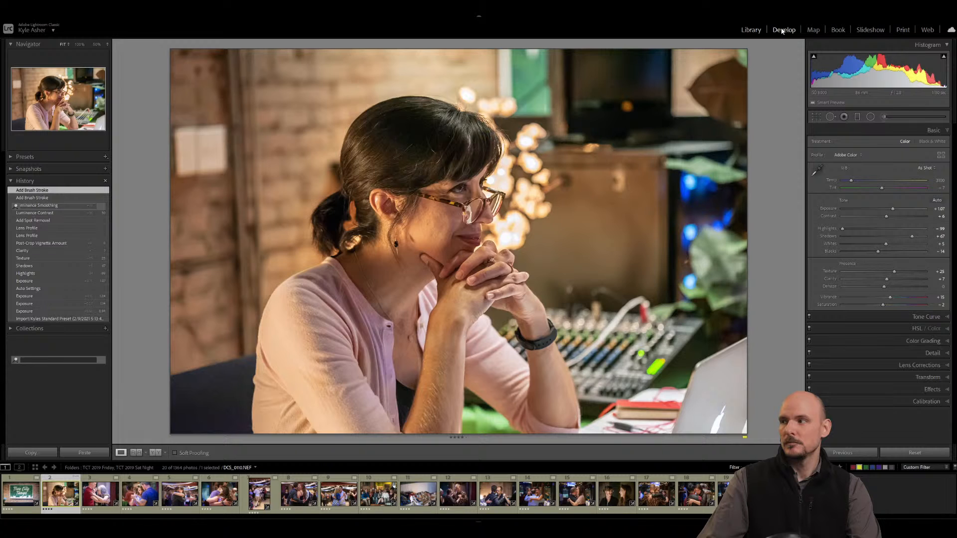
key("n")
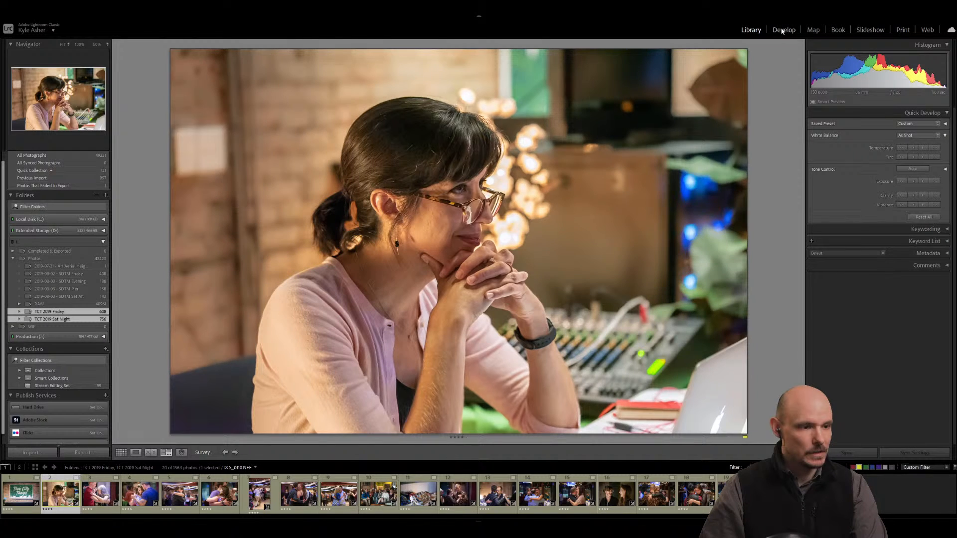
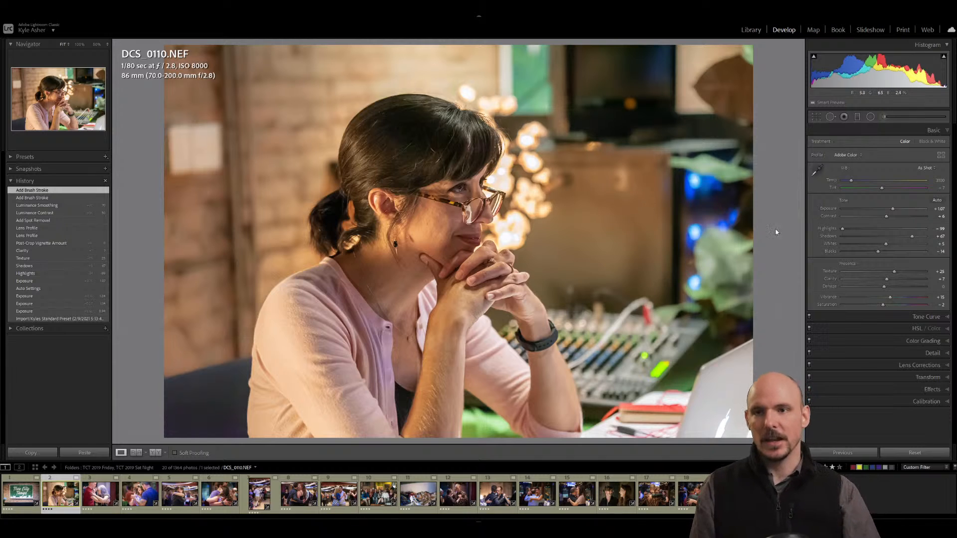
left_click(888, 116)
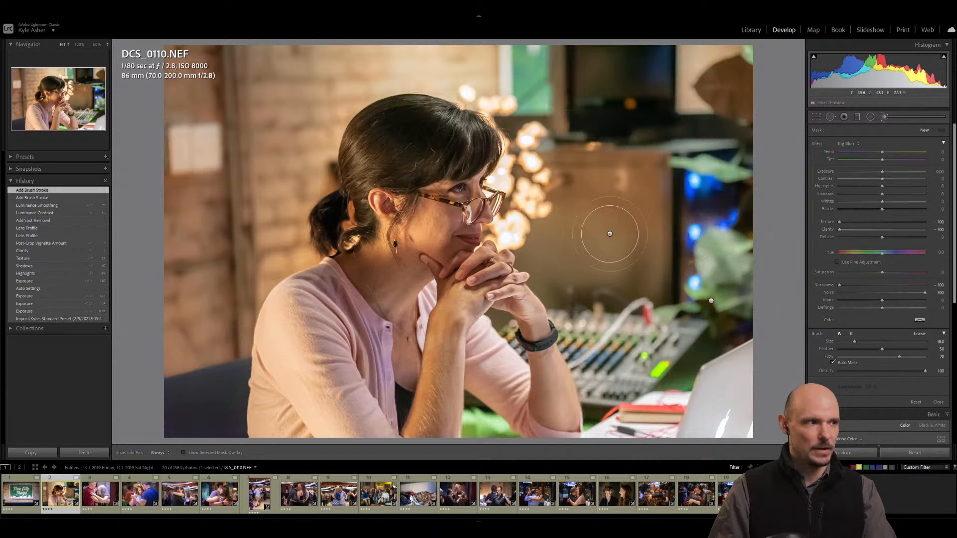
scroll(614, 232, "down", 3)
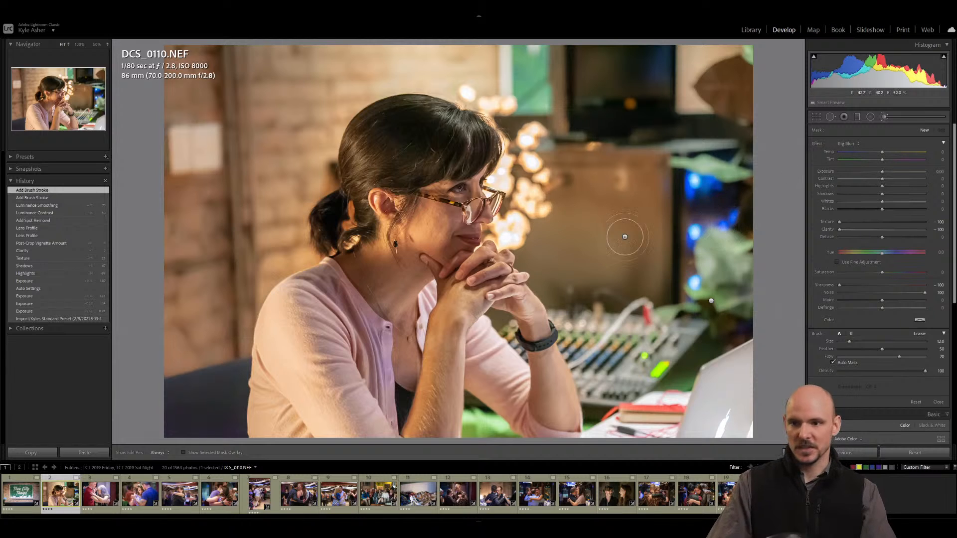
left_click(939, 402)
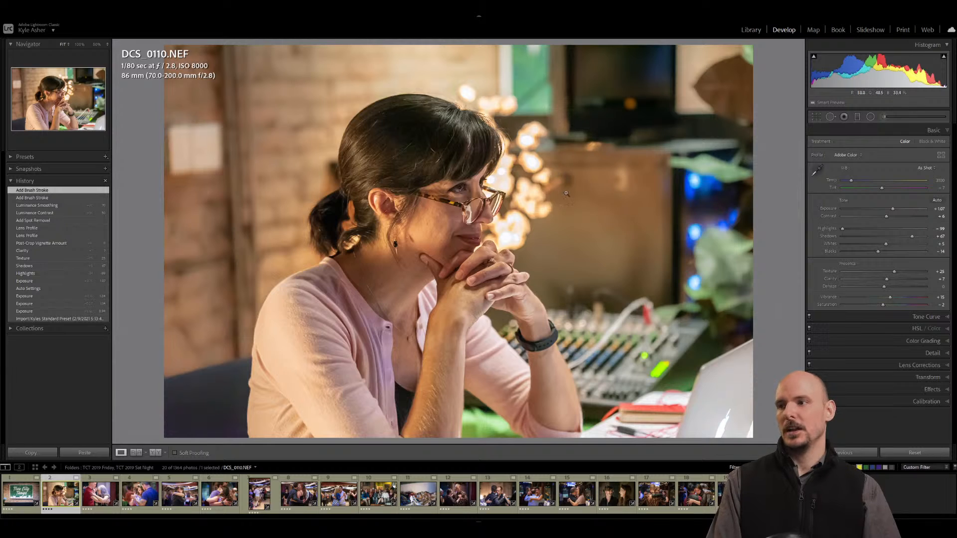
Place an inverted radial filter with the Exposure effect as a tall oval over the woman's face.
left_click(884, 116)
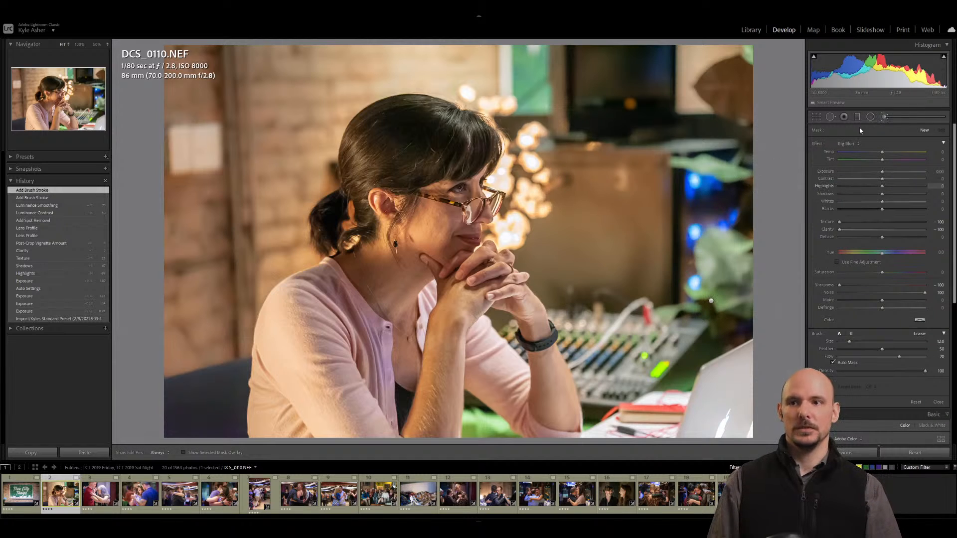
key("shift+m")
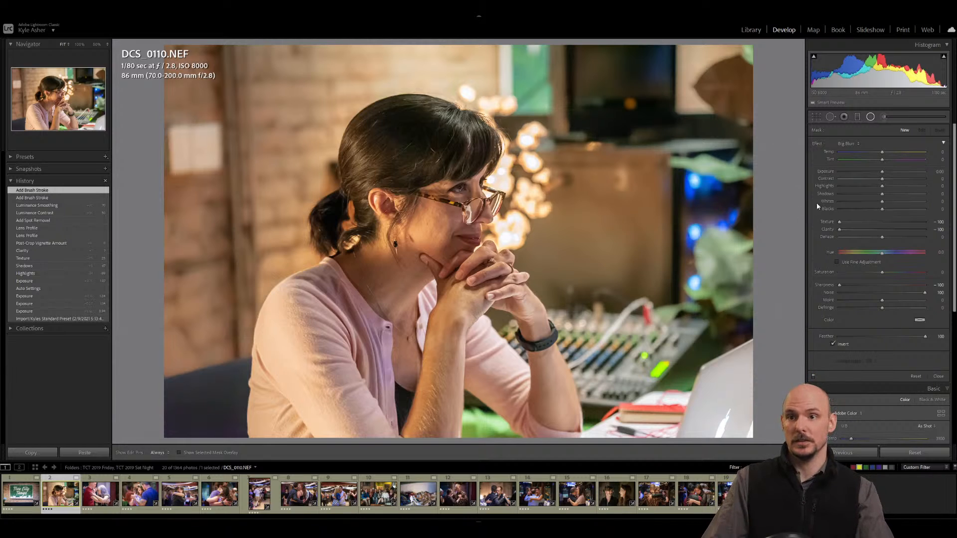
left_click(851, 144)
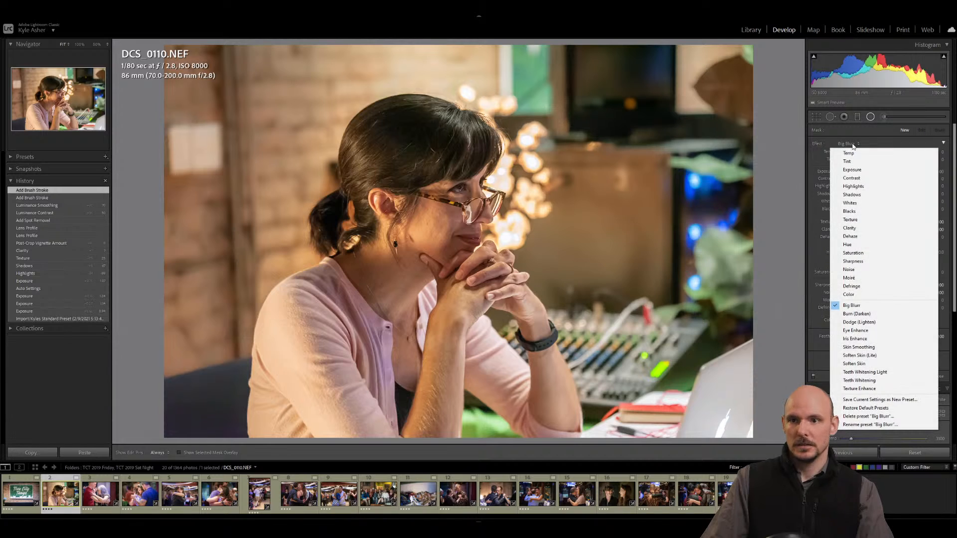
left_click(853, 169)
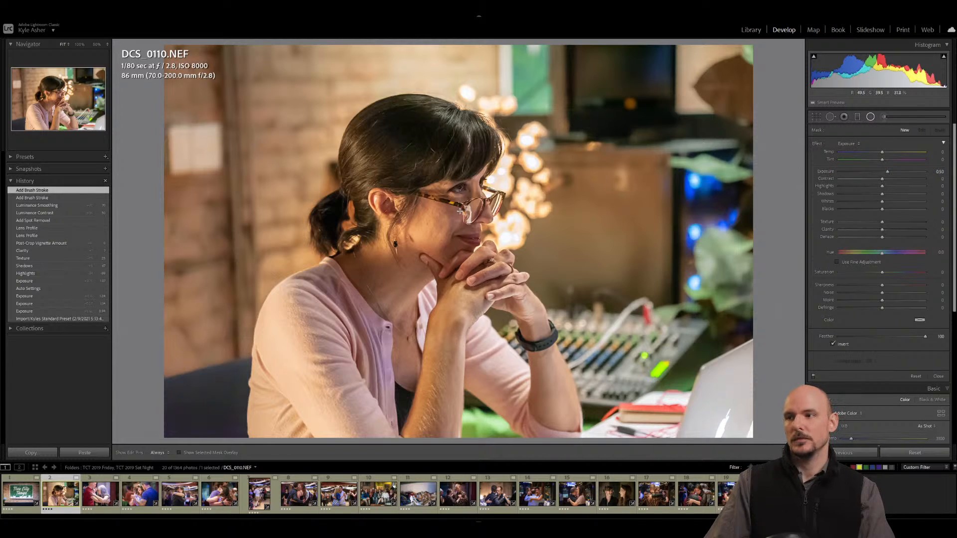
left_click_drag(463, 211, 514, 289)
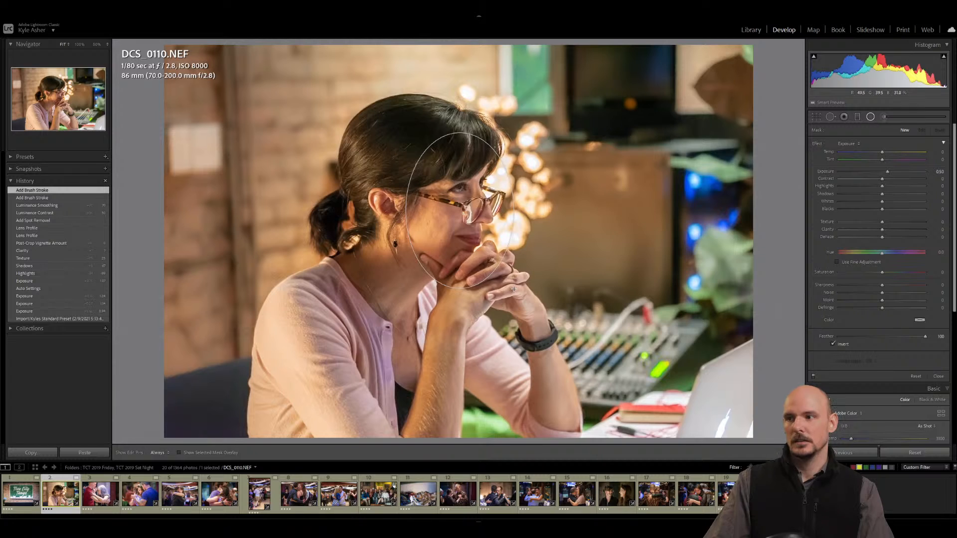
left_click_drag(460, 210, 457, 205)
Set the face filter's exposure to 0.76, highlights to about -28 and shadows to about 16, and slightly raise its clarity and texture.
mouse_move(888, 174)
left_mouse_down()
mouse_move(883, 189)
mouse_move(913, 190)
mouse_move(882, 190)
left_mouse_up()
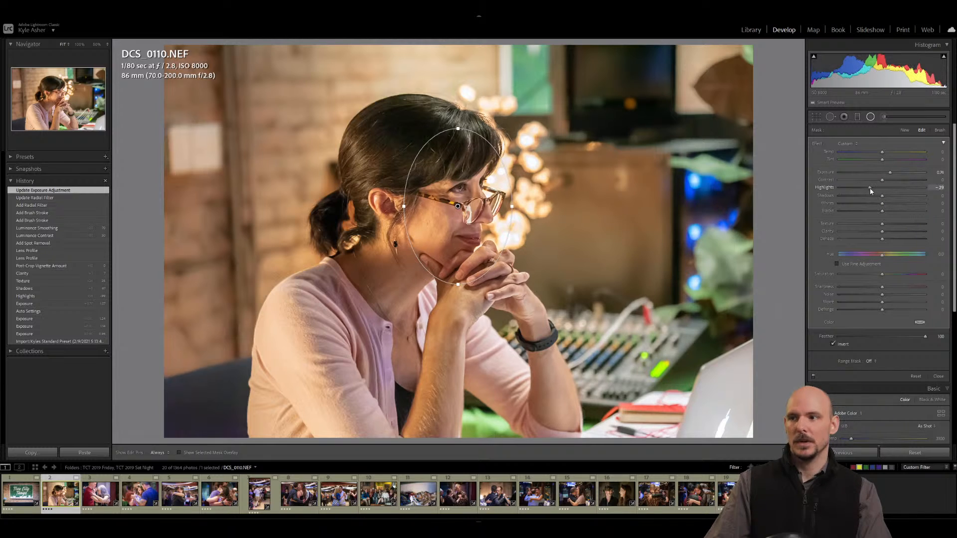
left_click_drag(898, 195, 889, 197)
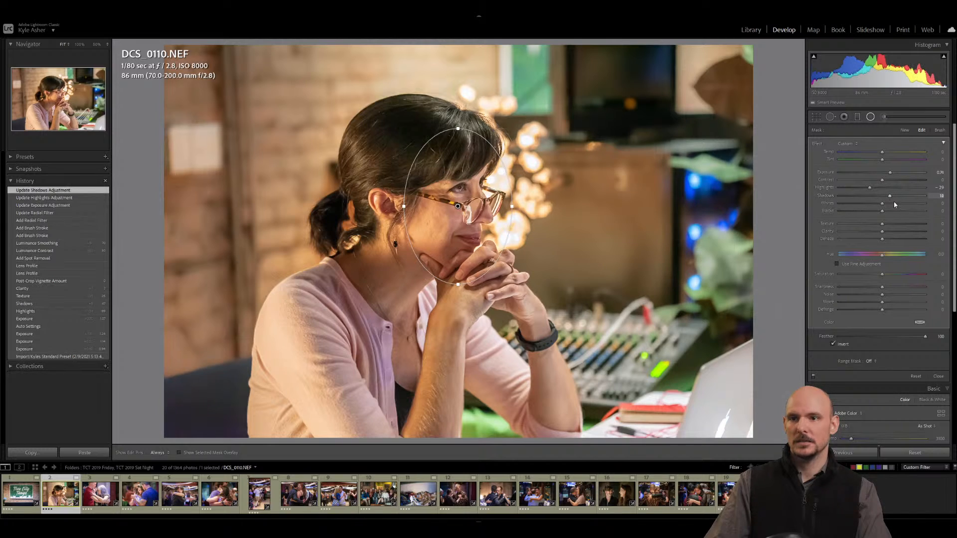
left_click_drag(882, 230, 886, 223)
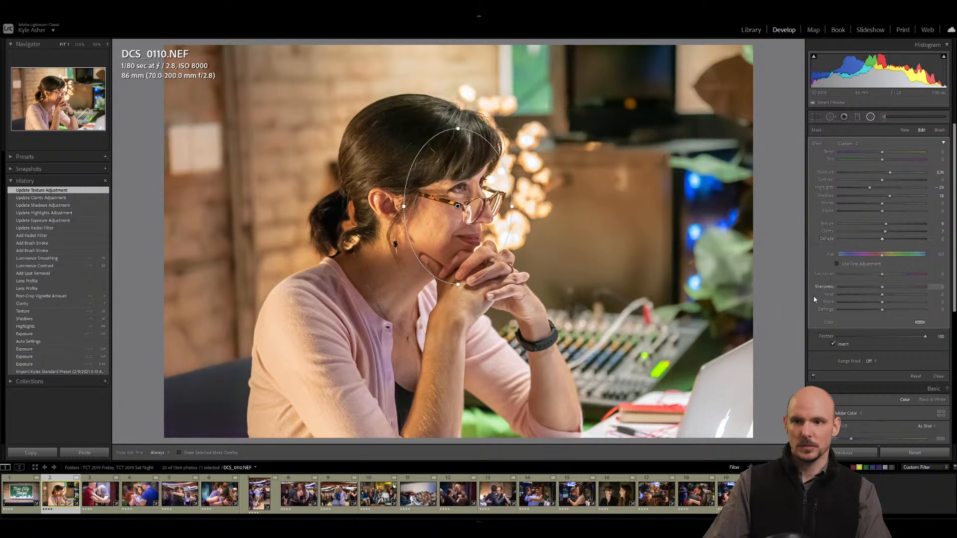
key("shift+m")
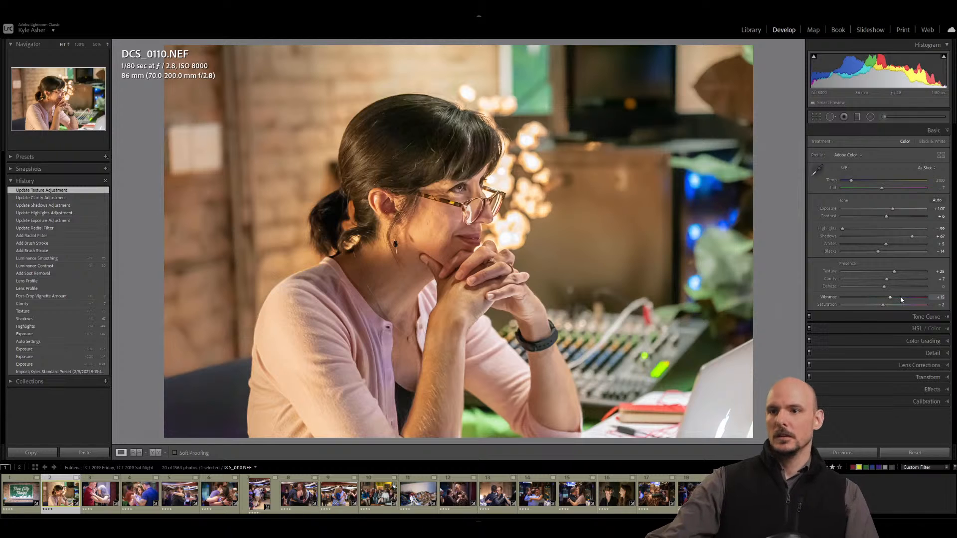
Raise the portrait's overall exposure to +1.27.
key("equal")
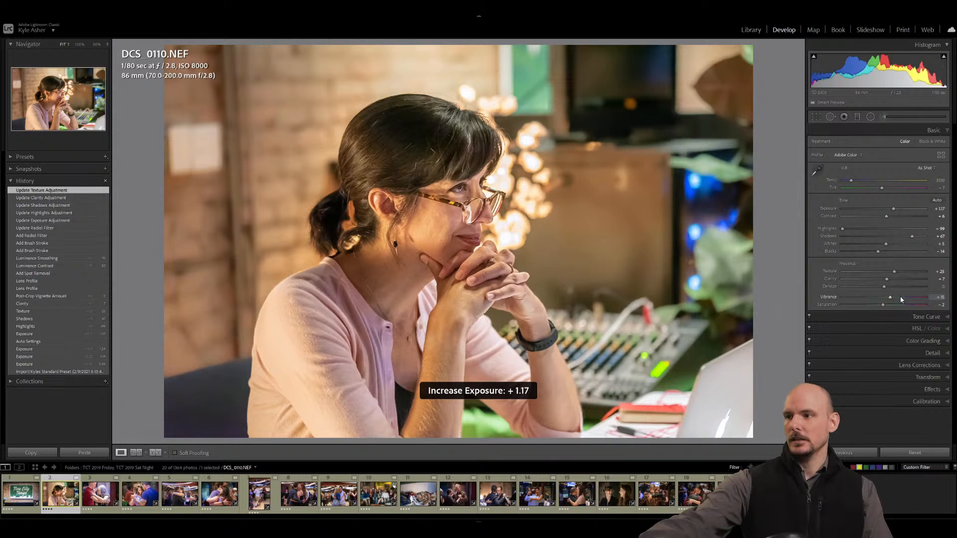
key("equal")
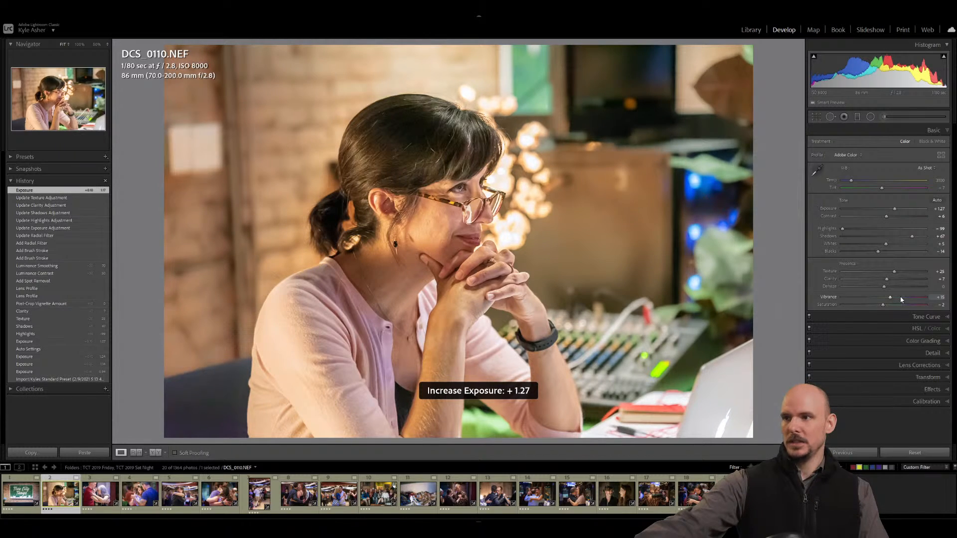
key("minus")
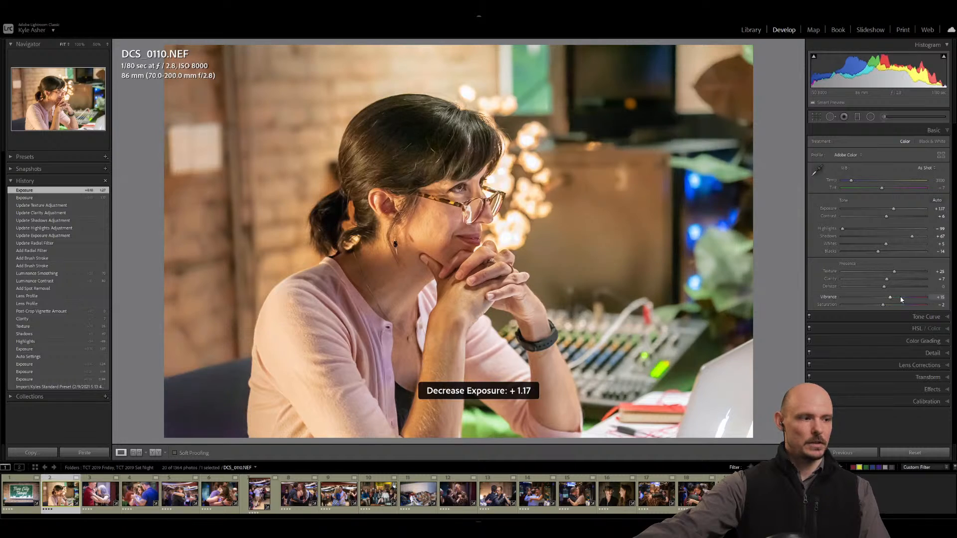
key("equal")
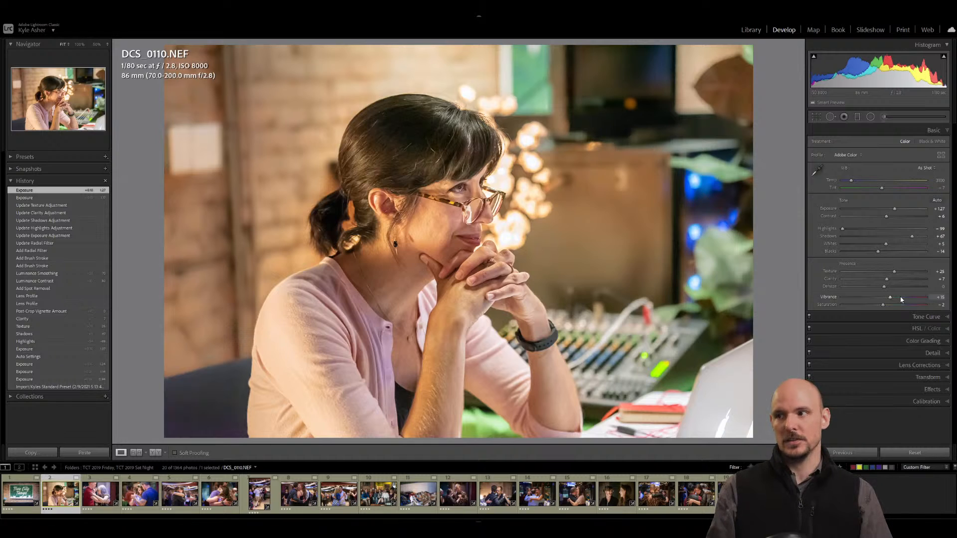
In the portrait's HSL adjustments, lower the yellow saturation to about -28 and shift the yellow hue to about -16.
left_click(947, 329)
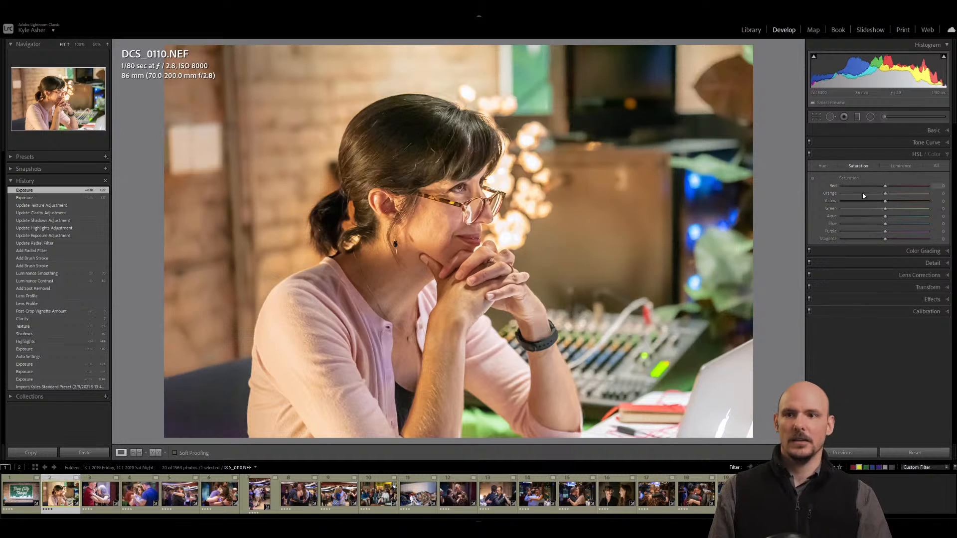
left_click_drag(886, 202, 873, 205)
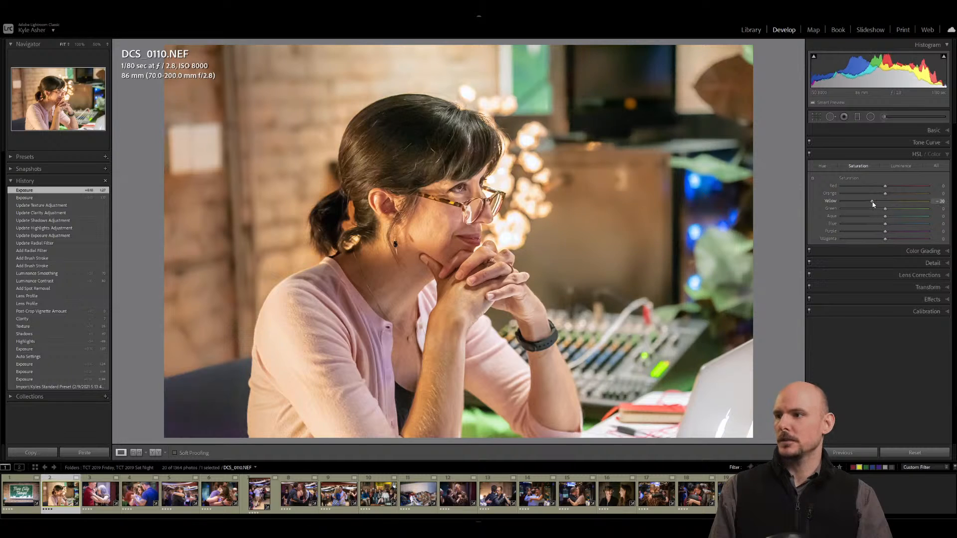
left_click(823, 166)
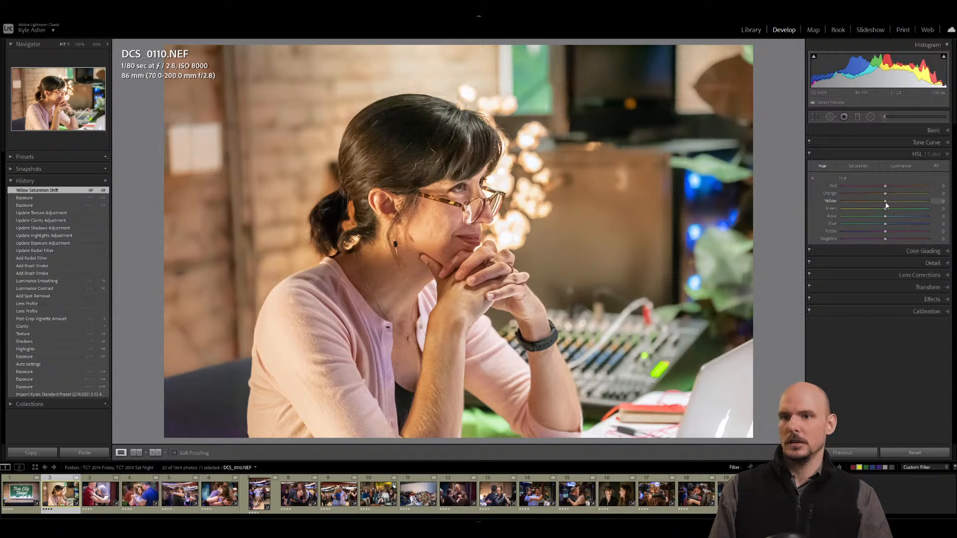
left_click_drag(886, 202, 878, 201)
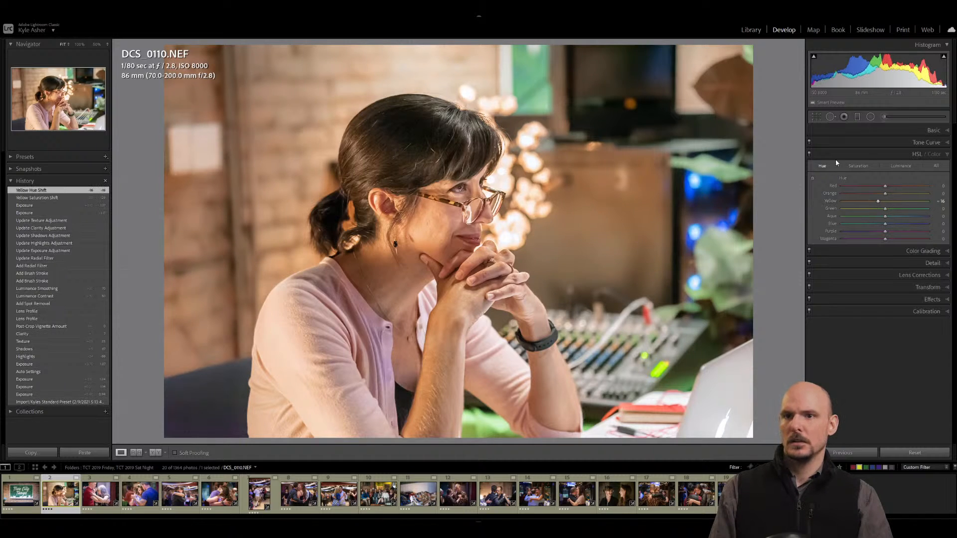
left_click(871, 167)
Lower the portrait's overall saturation to about -9 and raise its vibrance to +21.
left_click(933, 130)
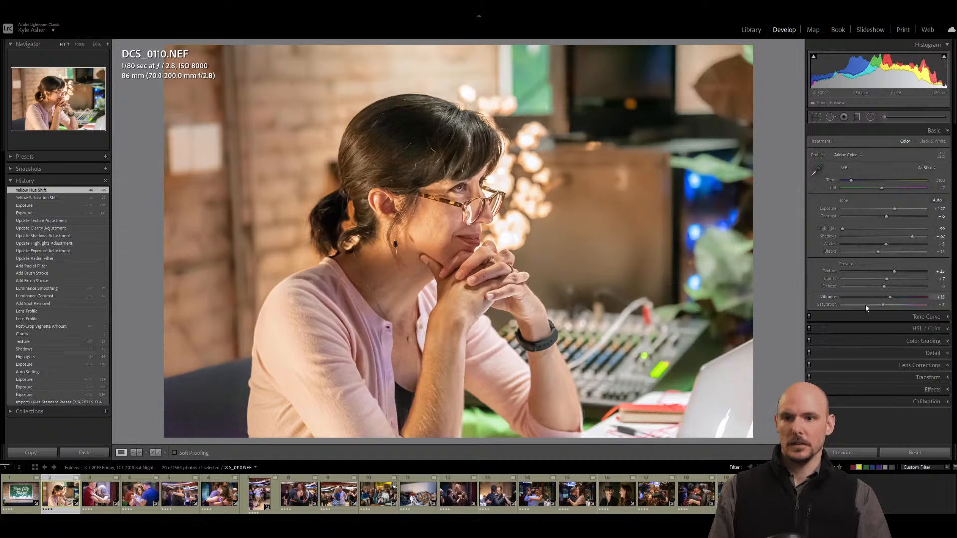
left_click_drag(883, 306, 880, 304)
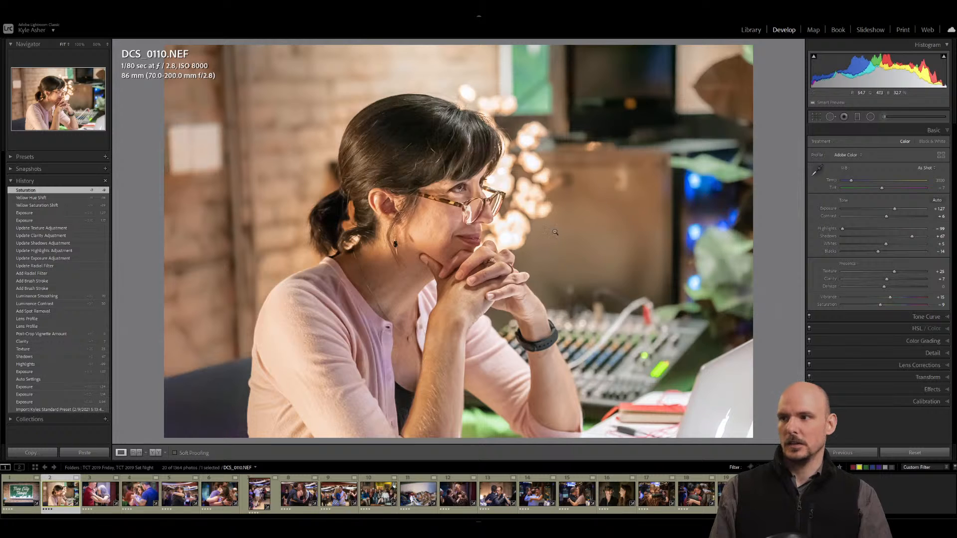
left_click_drag(891, 299, 893, 299)
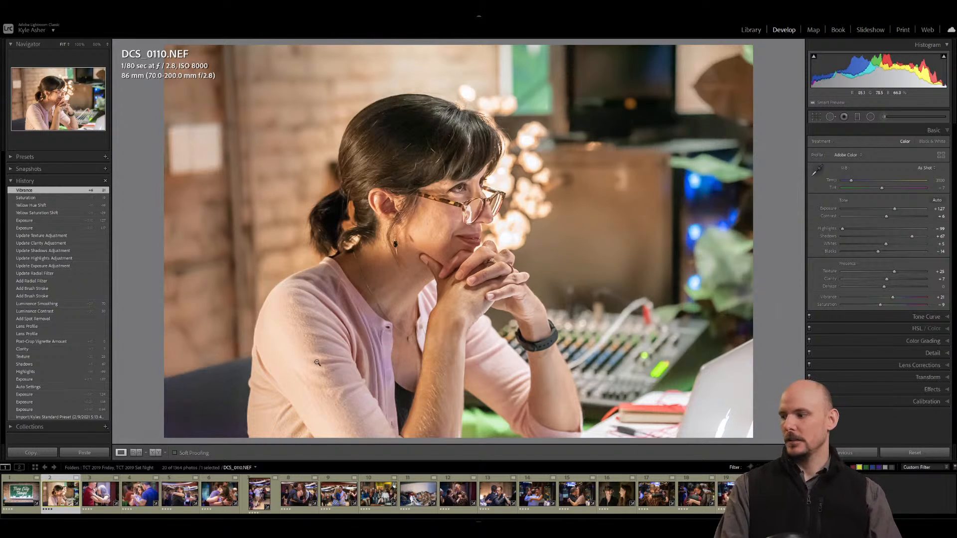
Go to photo DCS_0132.NEF and compare its original import state with its latest edit in the history.
key("Right")
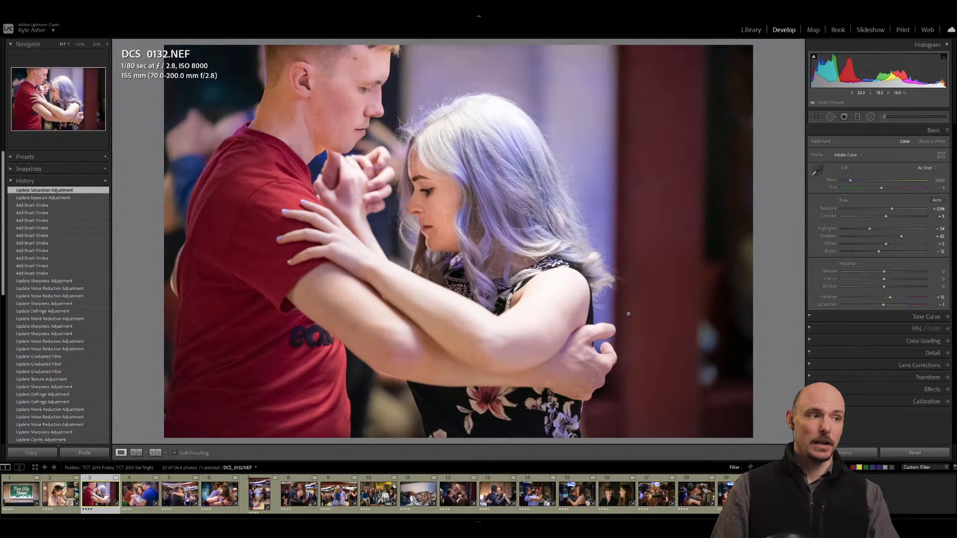
scroll(61, 368, "down", 10)
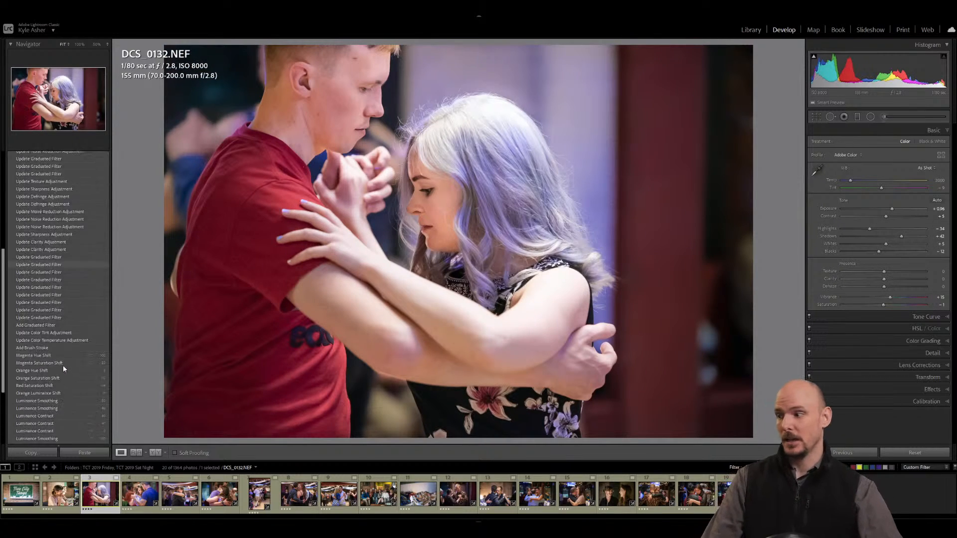
left_click(50, 426)
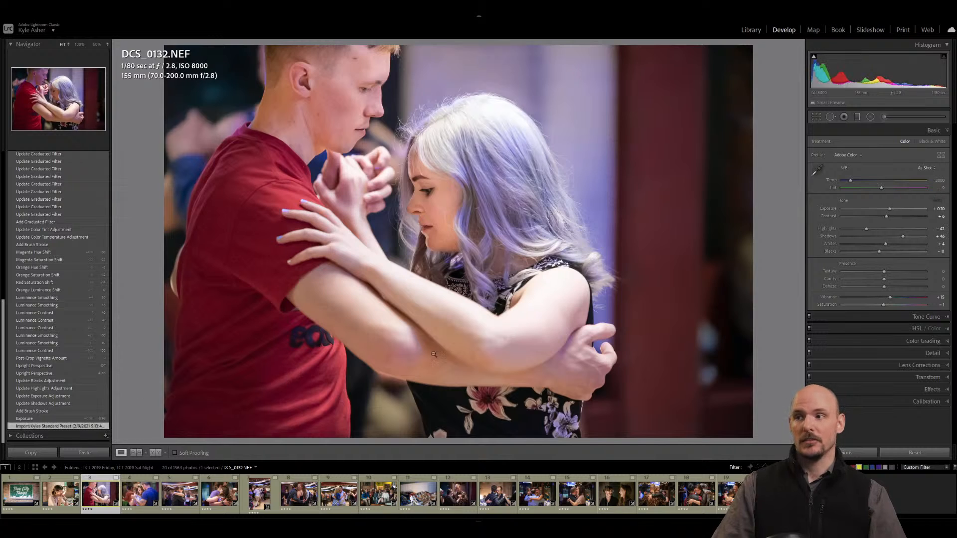
scroll(50, 224, "up", 10)
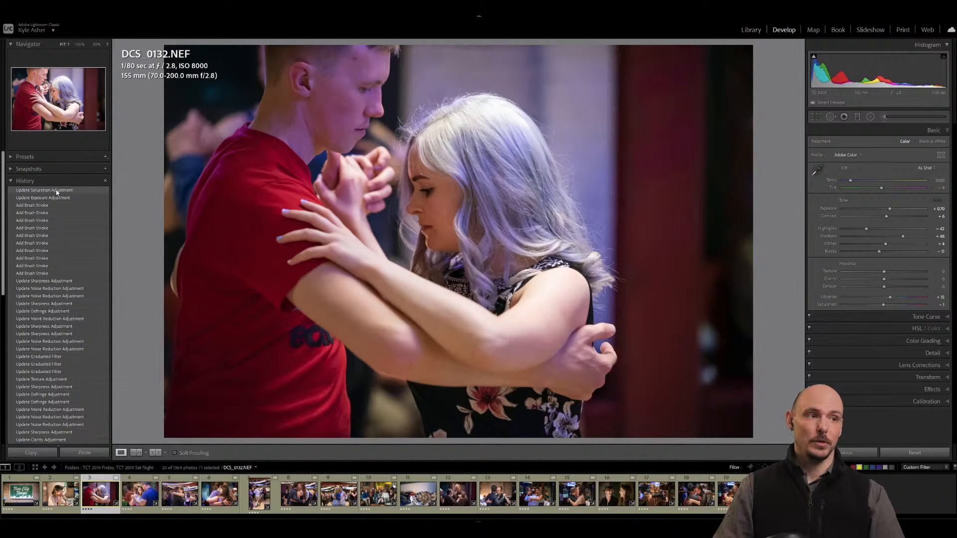
left_click(57, 190)
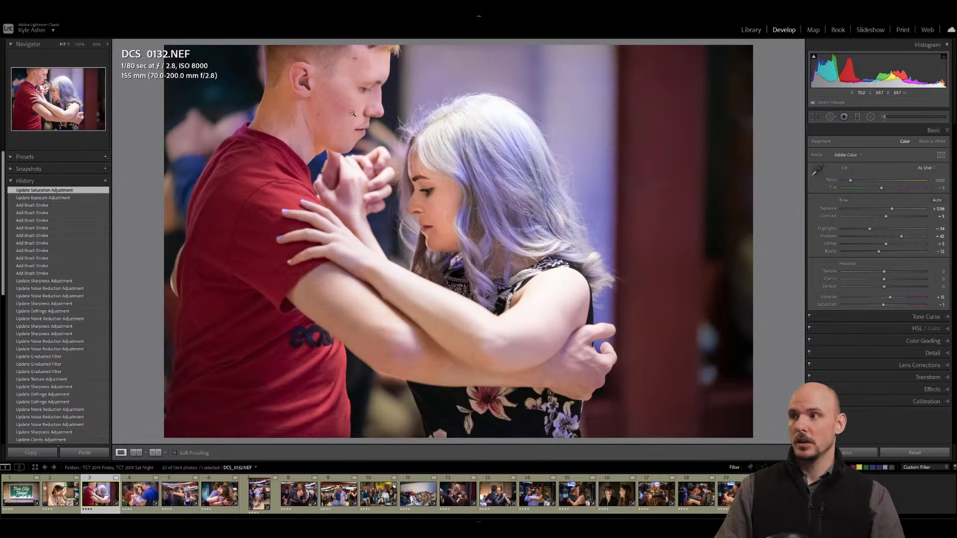
Examine the brush adjustments on DCS_0132.NEF, checking the masks on the man's face, the background and the woman's face.
left_click(885, 118)
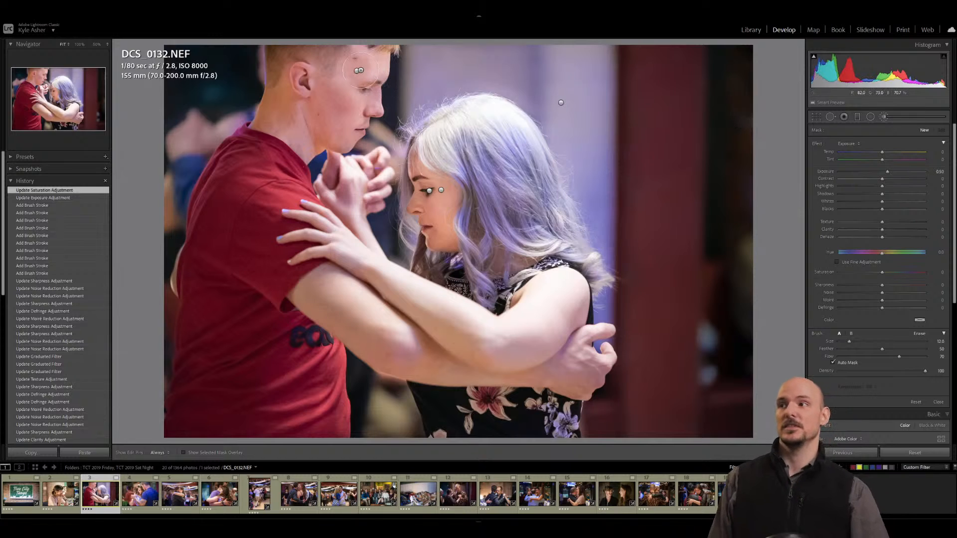
mouse_move(356, 74)
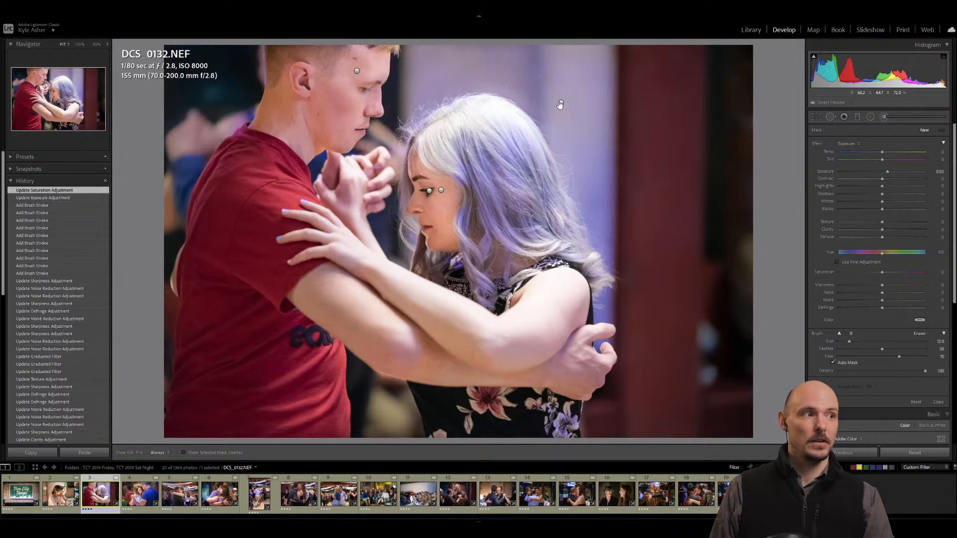
mouse_move(561, 105)
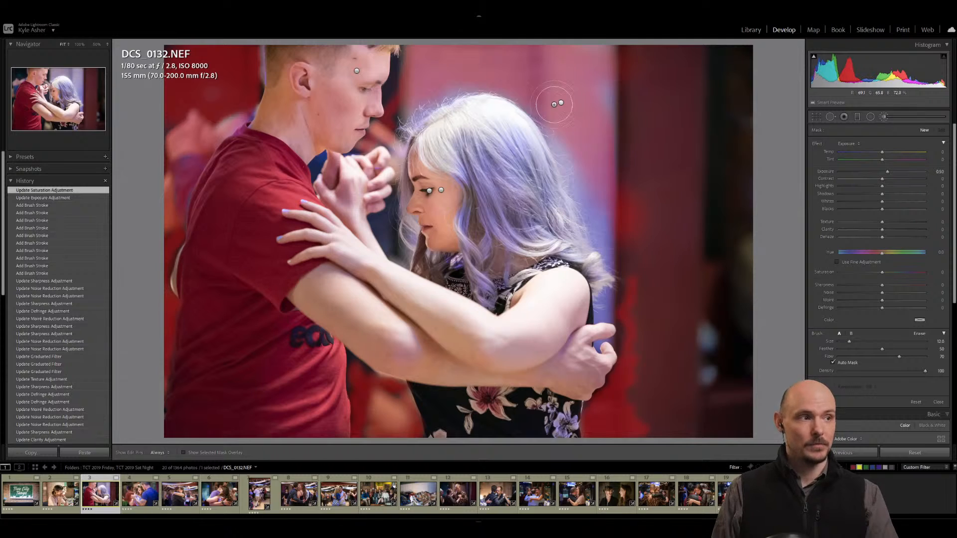
left_click(441, 192)
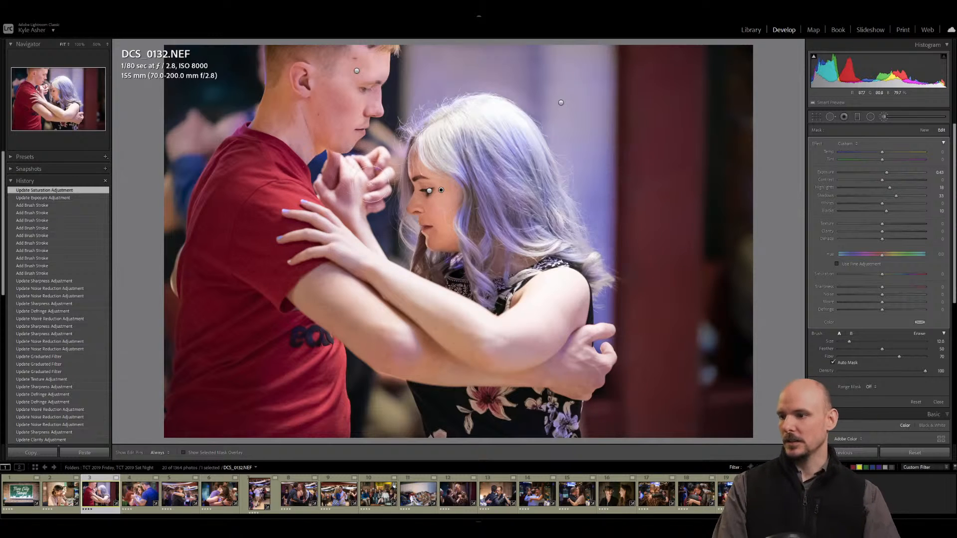
left_click(922, 129)
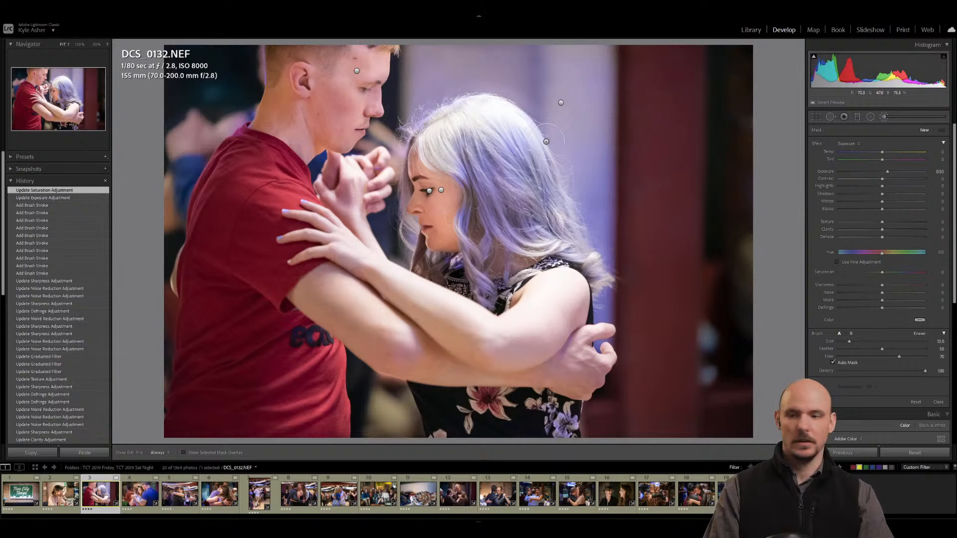
Go to photo DCS_0175.NEF, leave the brush, and set its texture to +10 and clarity to +7.
key("Right")
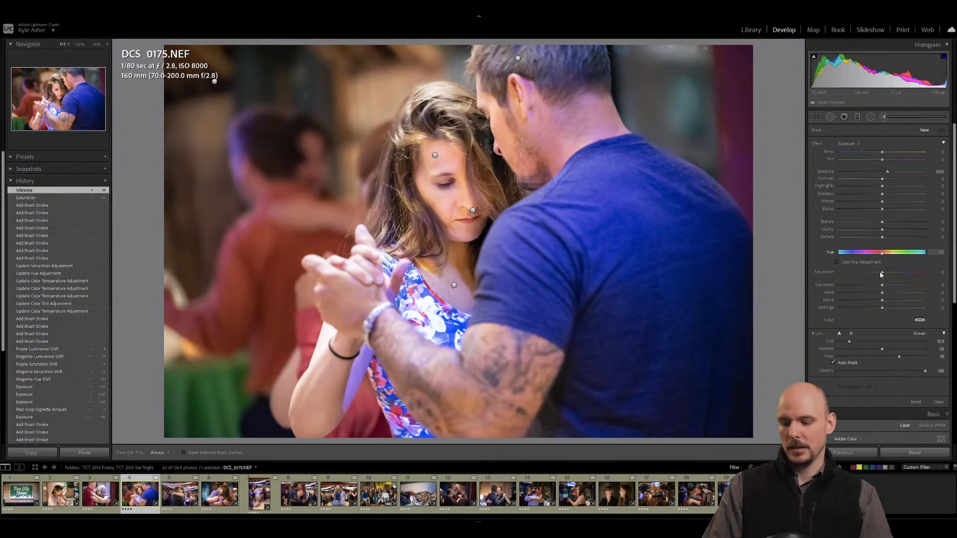
key("k")
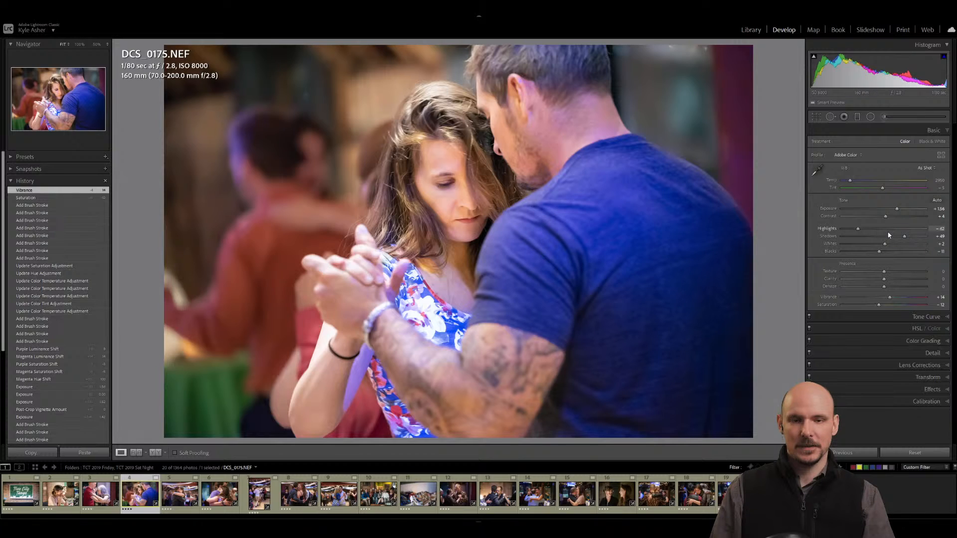
left_click_drag(884, 271, 887, 271)
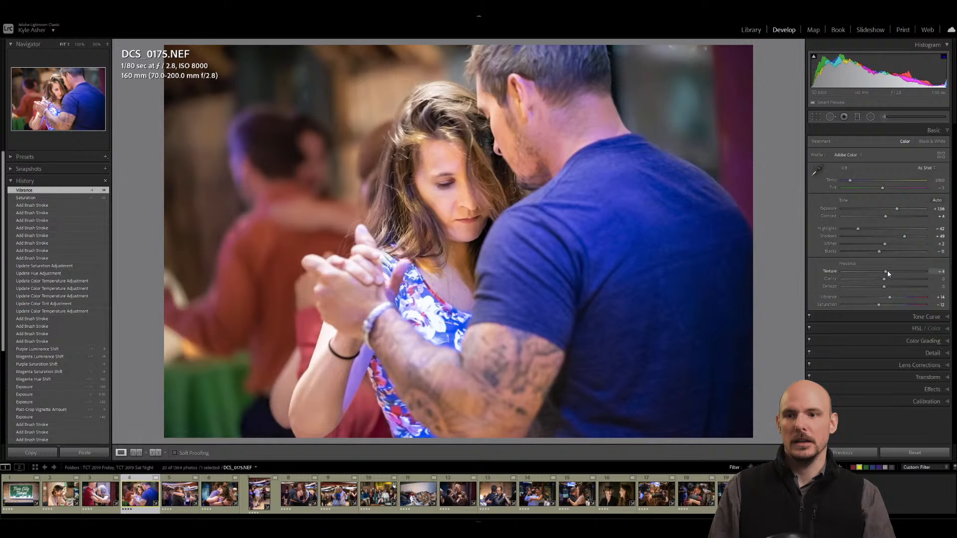
left_click_drag(887, 272, 888, 271)
left_click_drag(884, 279, 886, 280)
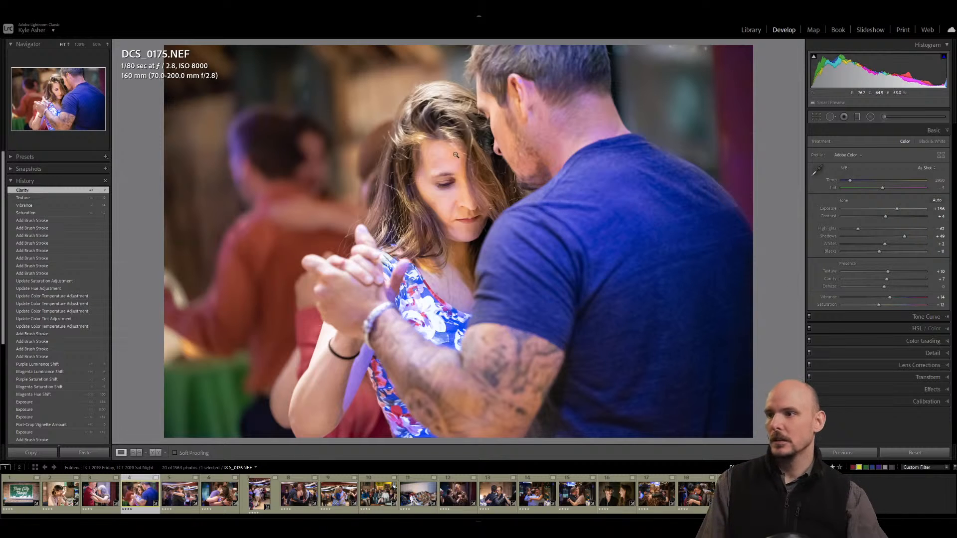
Check the existing brush masks, then place an inverted radial filter with the Exposure effect as a tall oval over the woman's face.
left_click(886, 116)
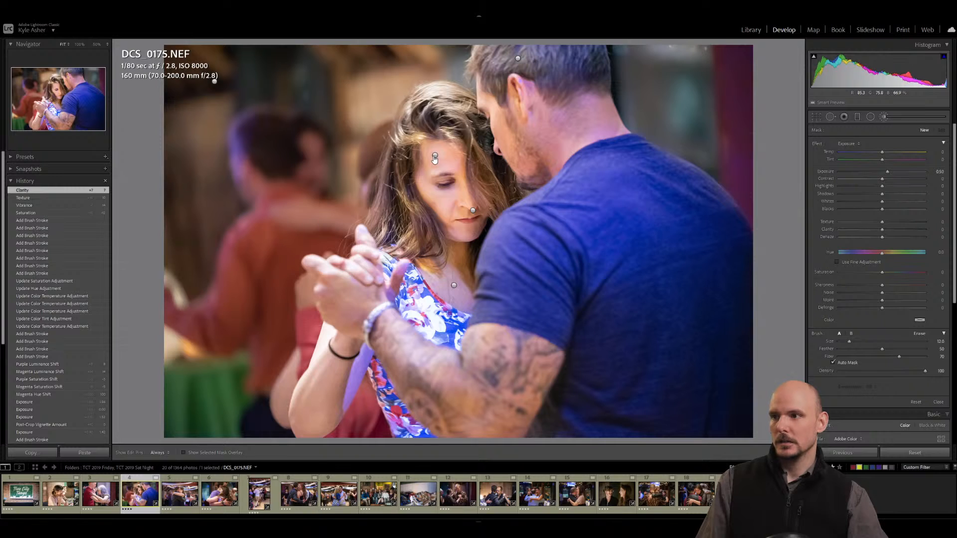
mouse_move(434, 159)
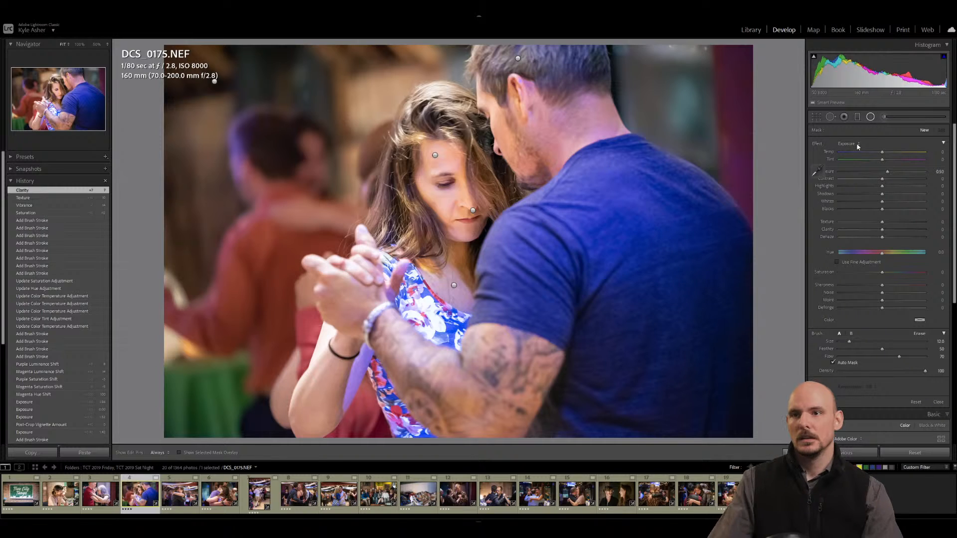
key("shift+m")
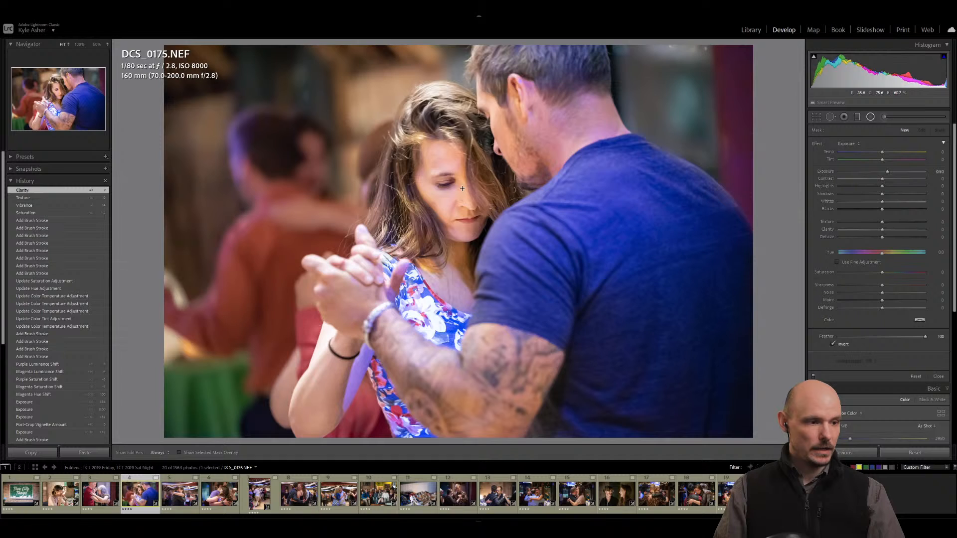
left_click_drag(462, 188, 501, 254)
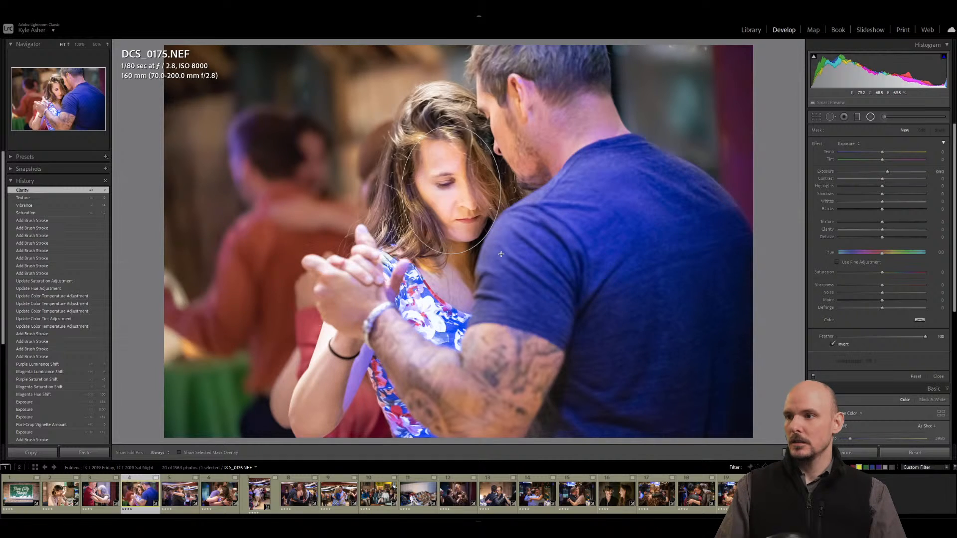
left_click_drag(501, 254, 501, 254)
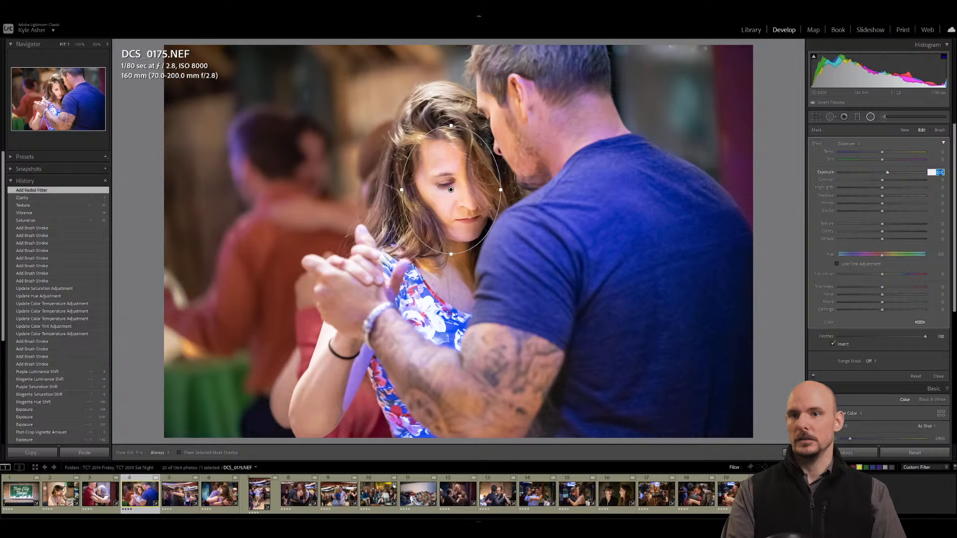
Set the face filter's exposure to 0, texture to 10 and clarity to 10, and raise its sharpness.
type("0")
key("Return")
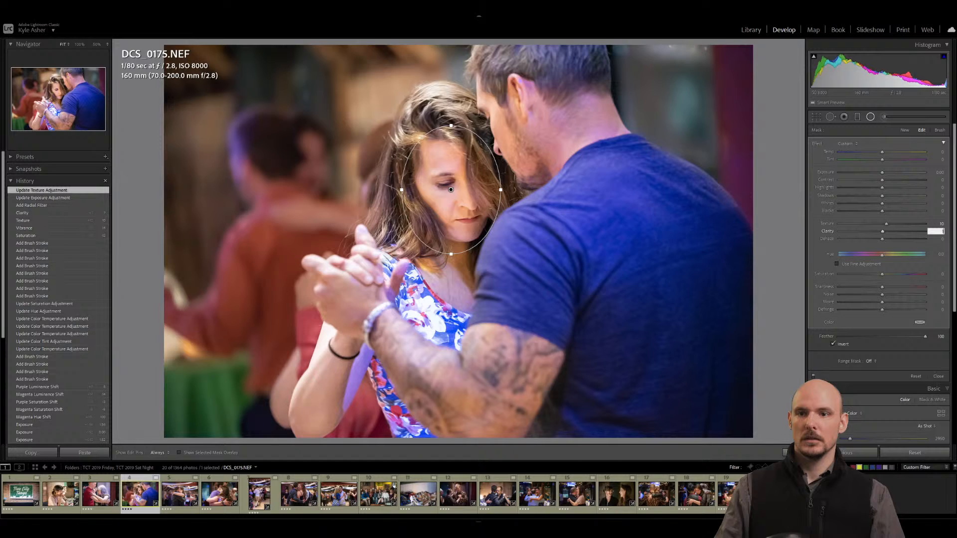
key("Return")
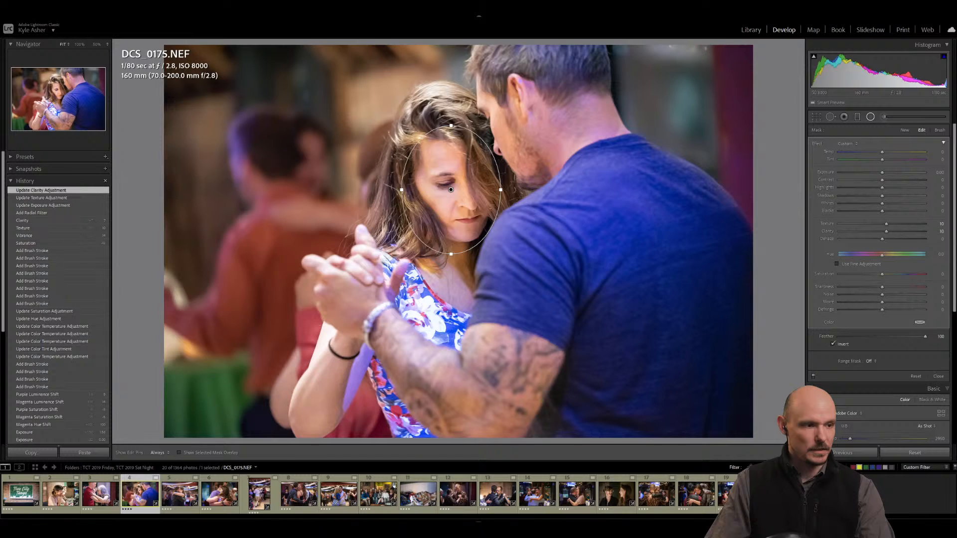
left_click_drag(881, 287, 904, 288)
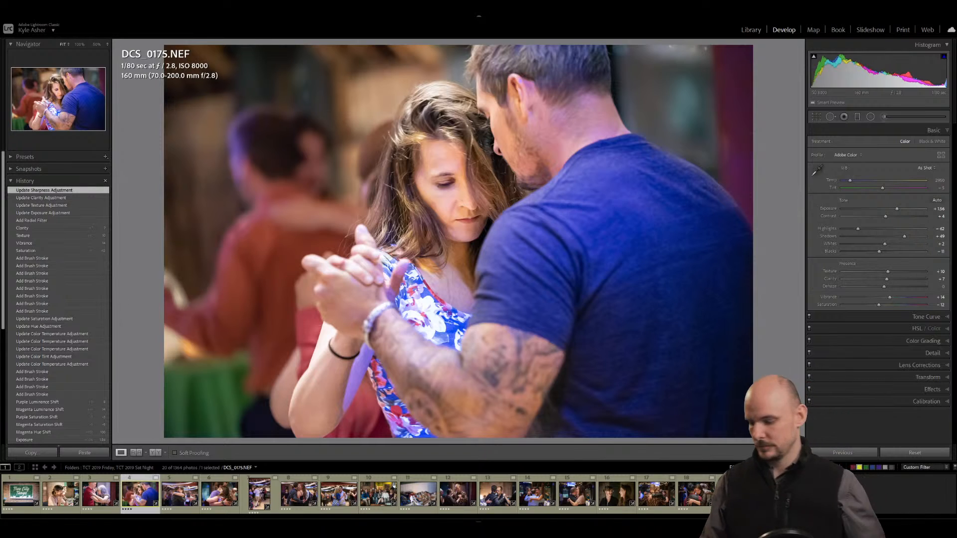
Open the Windows Command Prompt.
key("super")
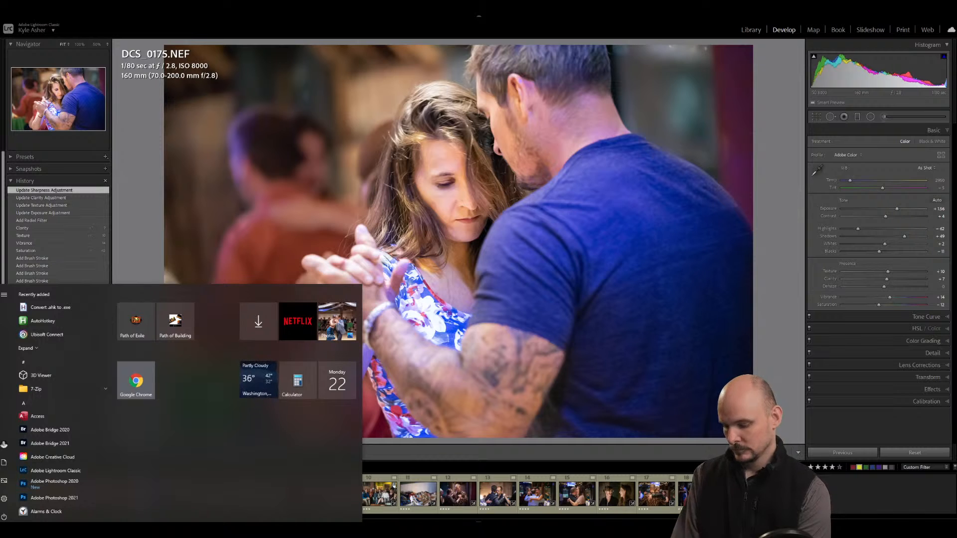
type("cmd")
key("Return")
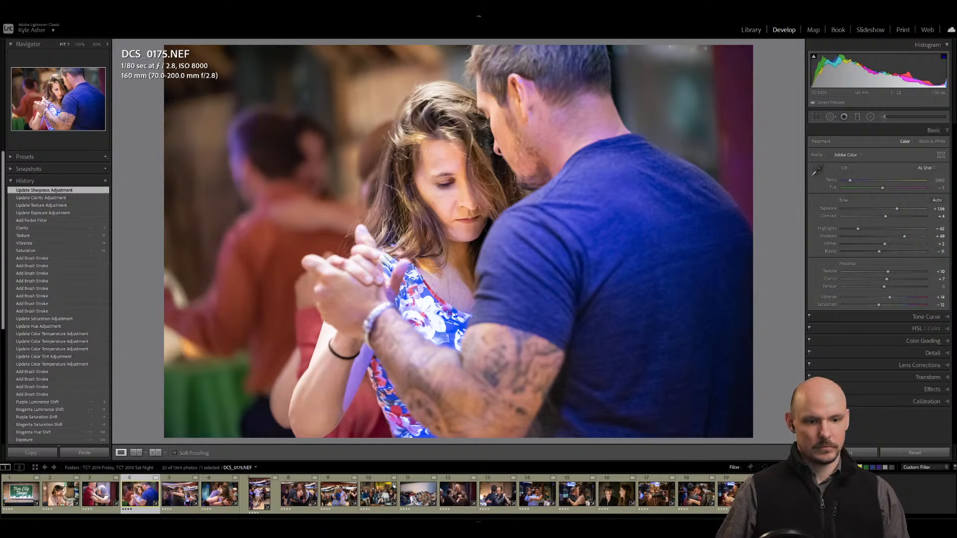
Open a File Explorer window and move it off the photo onto the second display.
key("super+e")
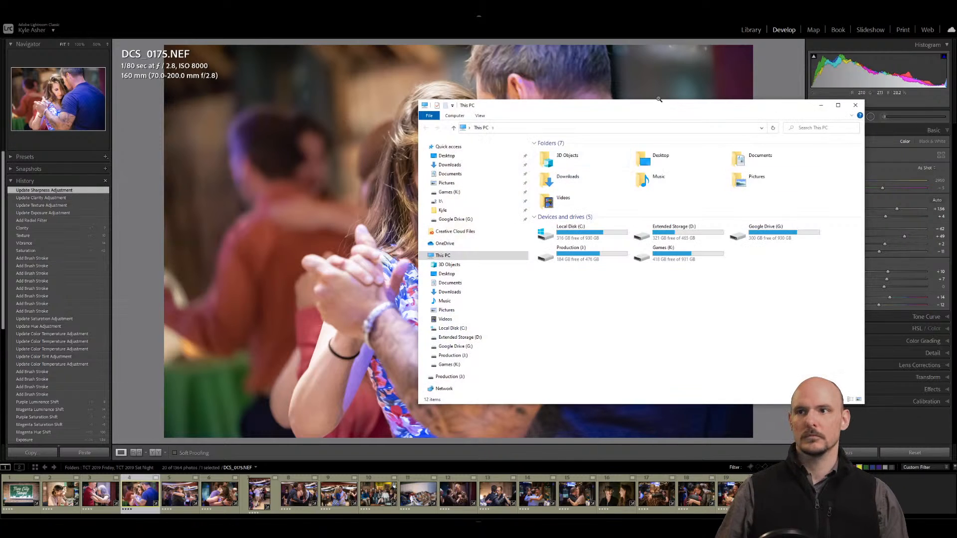
left_click_drag(638, 105, 956, 144)
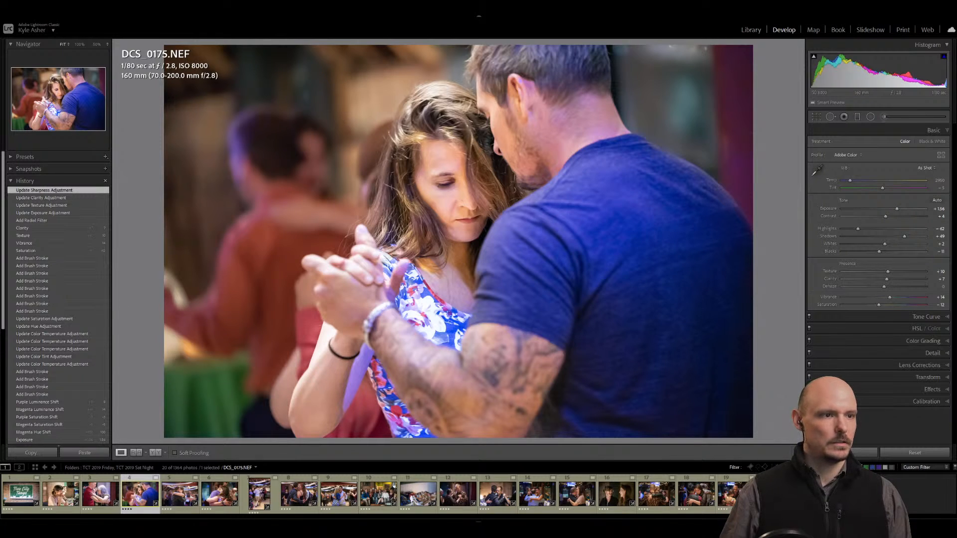
left_click_drag(639, 83, 956, 91)
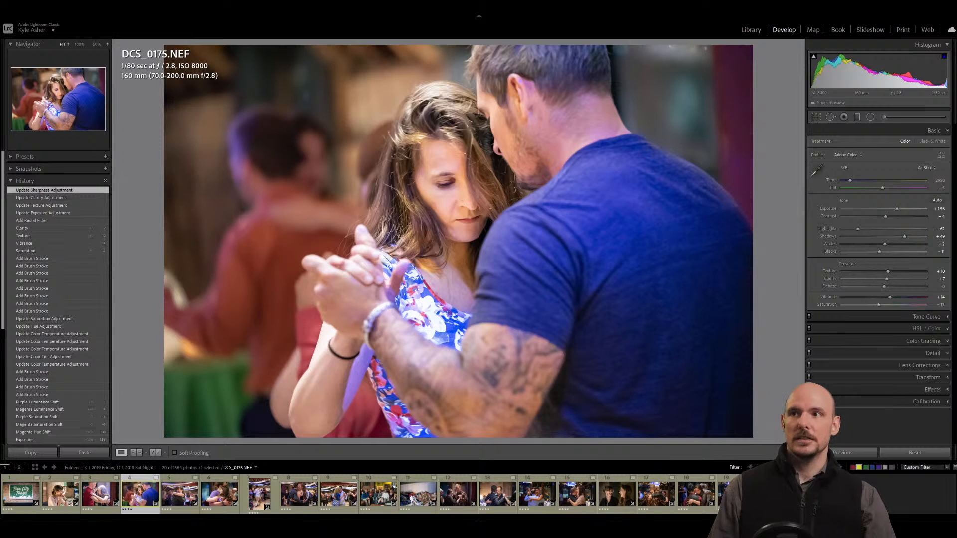
Check the existing brush and radial filter masks on photo DCS_0175.NEF, then leave the local adjustment tools.
left_click(884, 118)
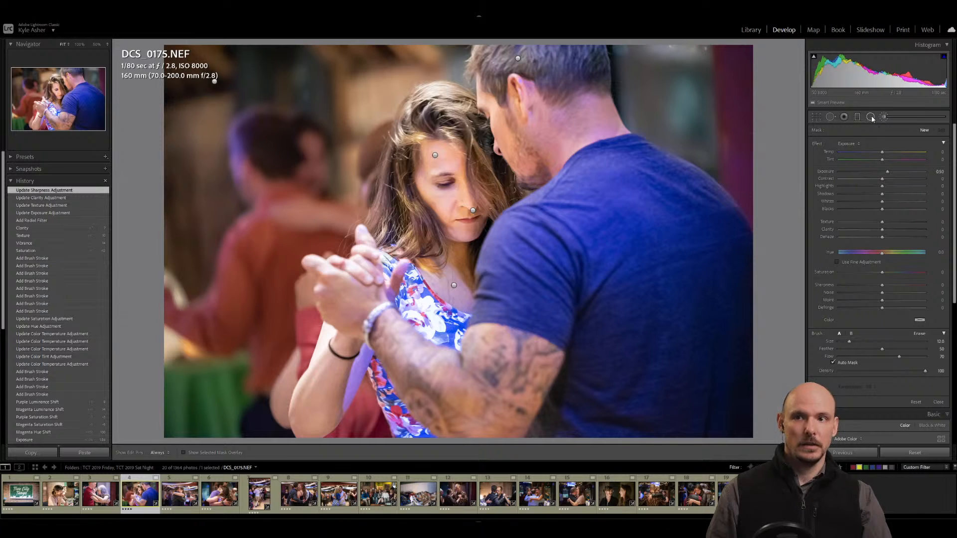
left_click(870, 116)
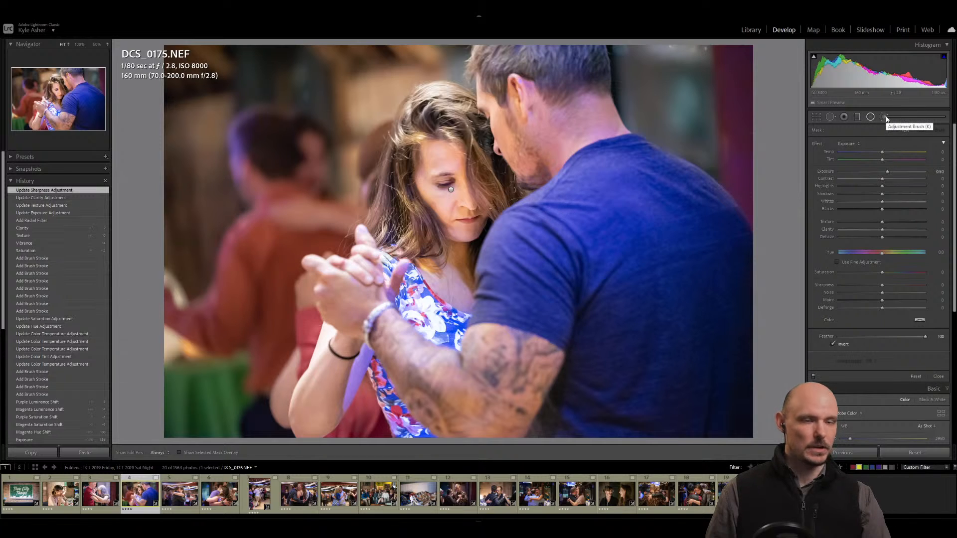
left_click(885, 117)
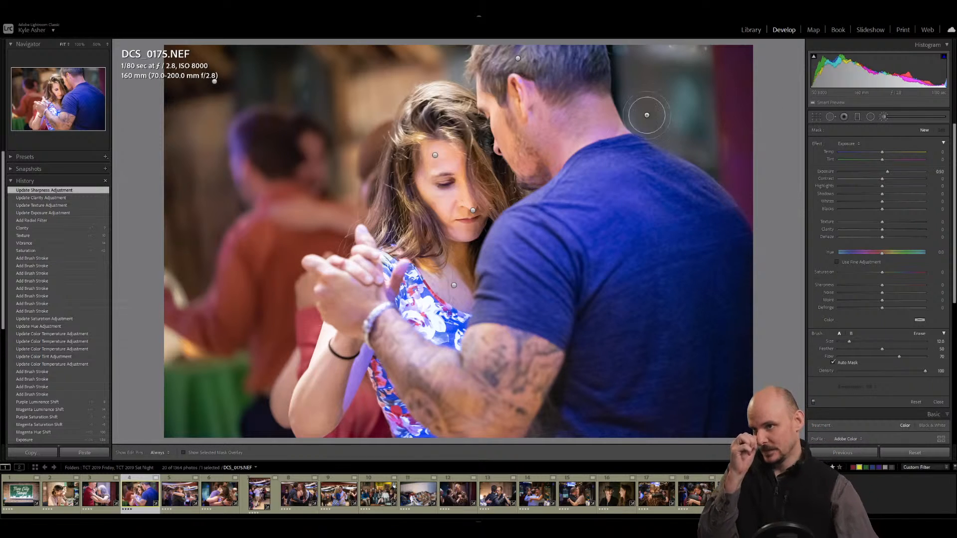
key("k")
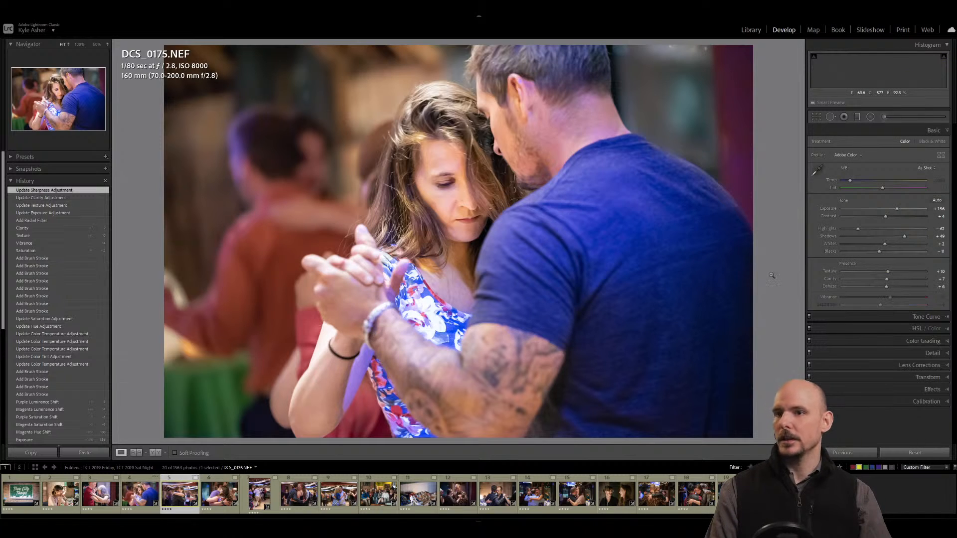
Go to photo DCS_0233.NEF, check its existing brush masks and leave the adjustment brush.
key("Right")
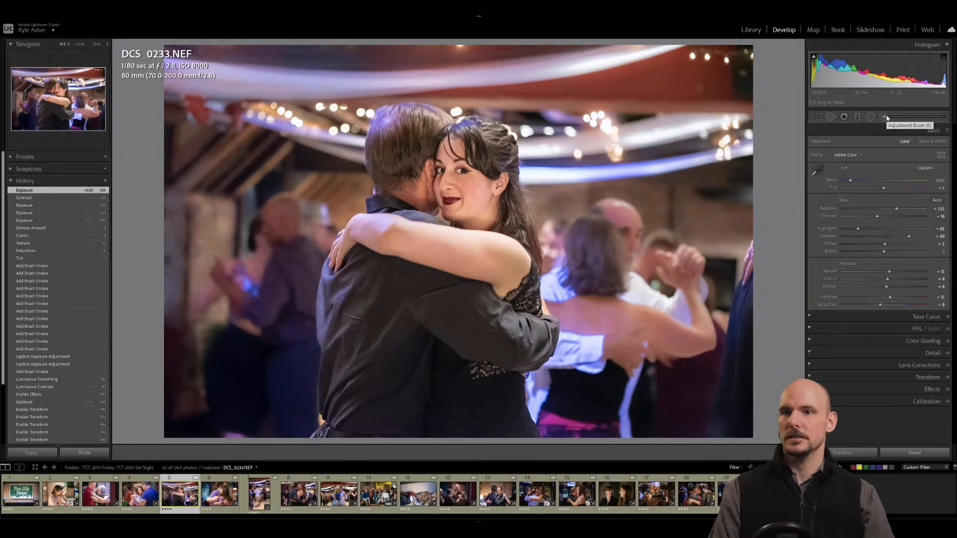
left_click(885, 117)
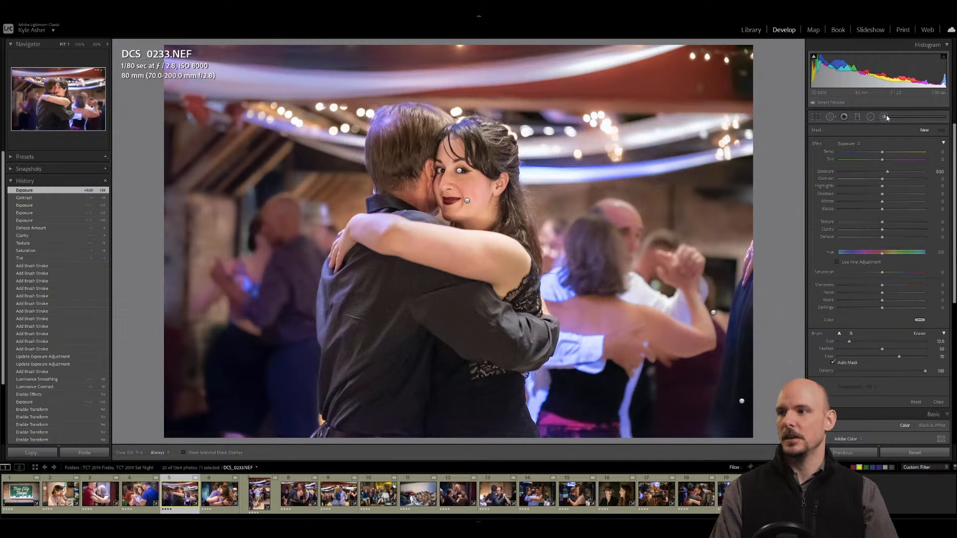
left_click(885, 117)
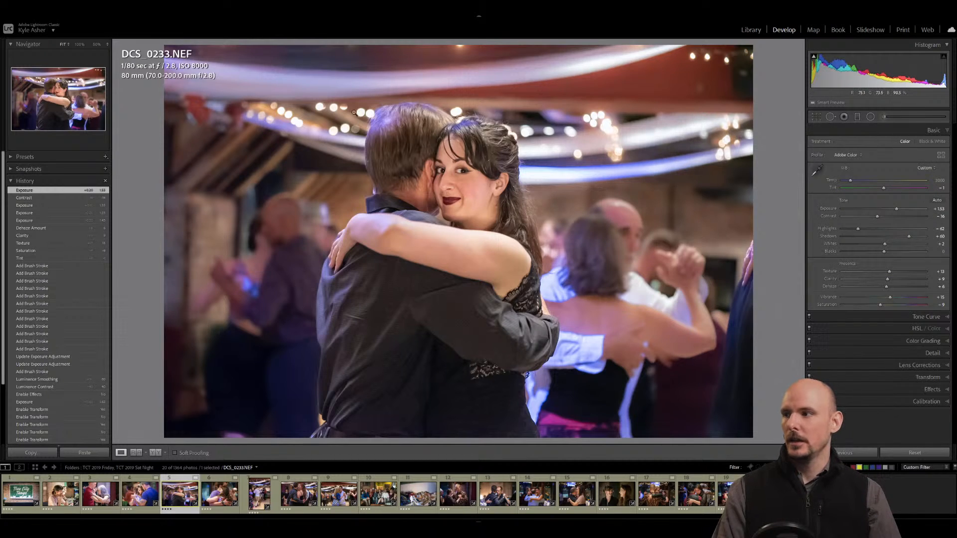
left_click(889, 117)
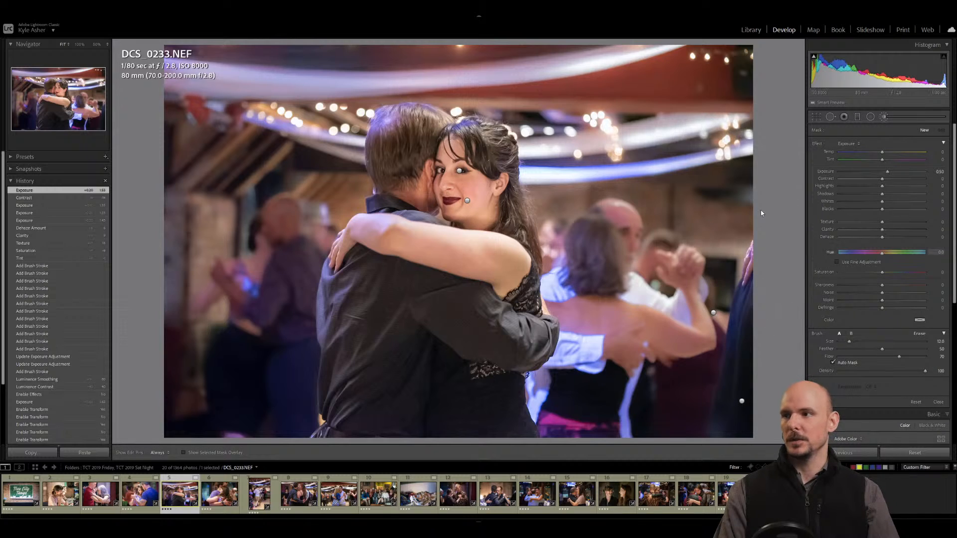
key("k")
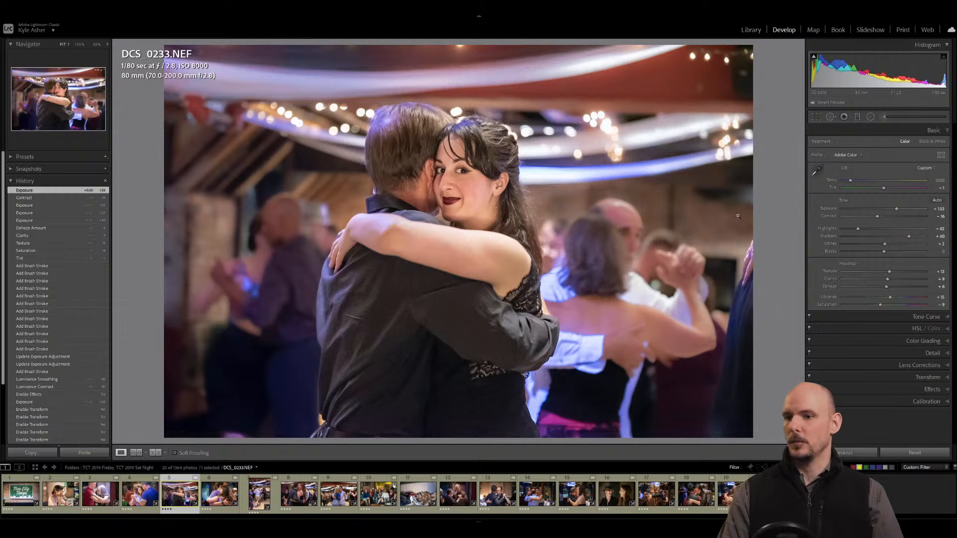
Try the Auto Upright perspective correction on the photo, then switch Upright off.
left_click(927, 377)
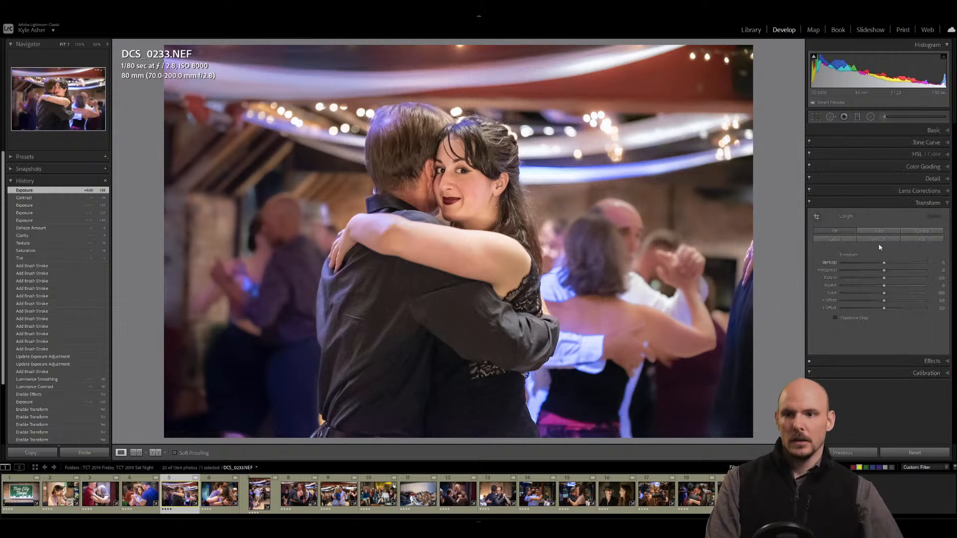
left_click(878, 231)
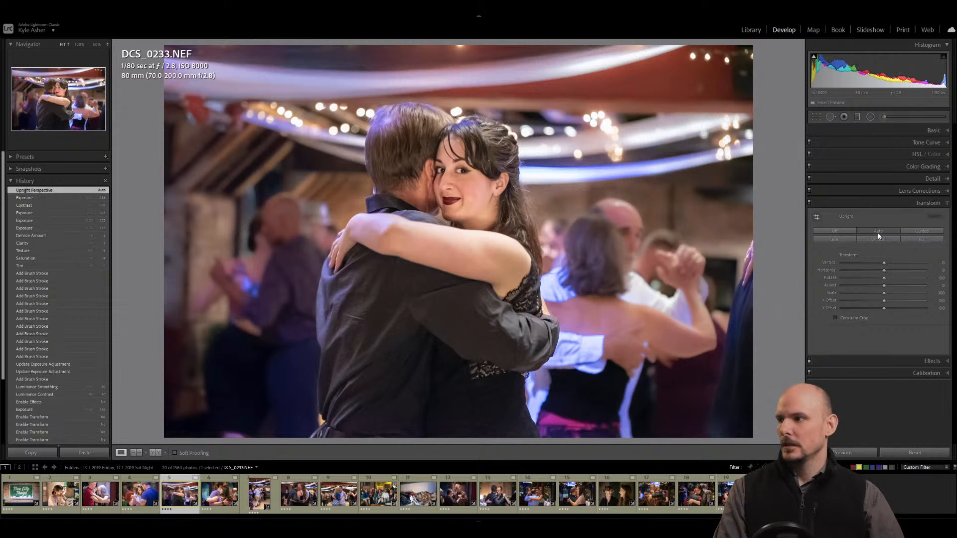
left_click(835, 232)
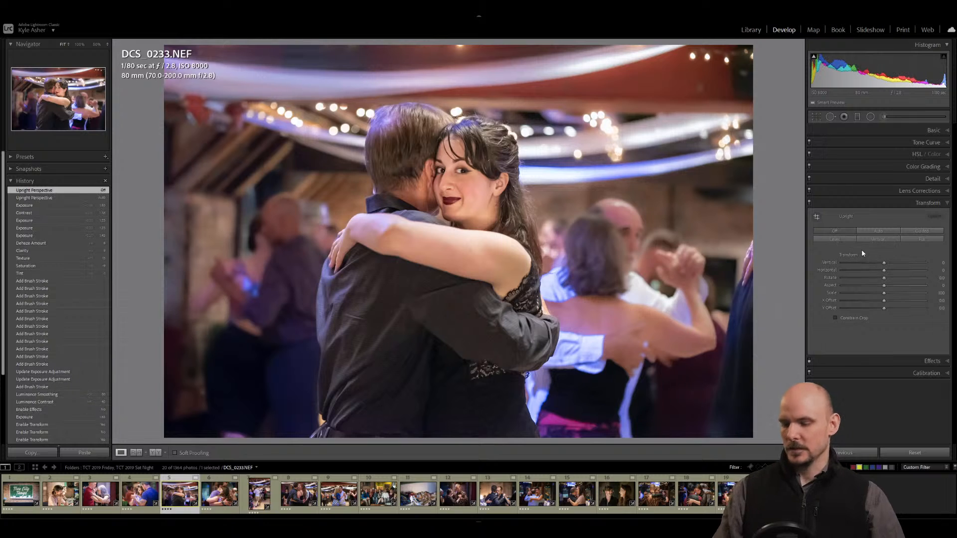
Straighten the photo with the crop tool by rotating it to an angle of -2.00.
key("r")
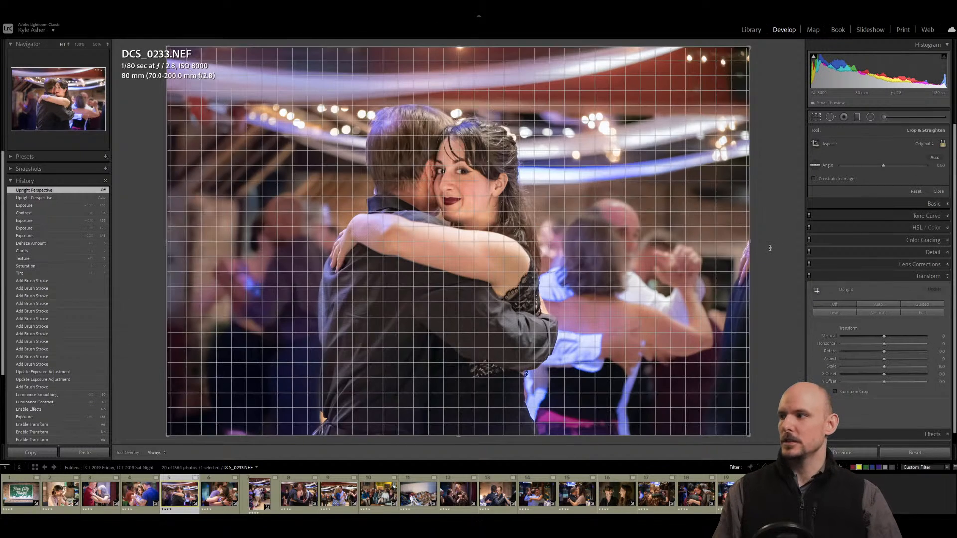
left_click_drag(769, 247, 771, 244)
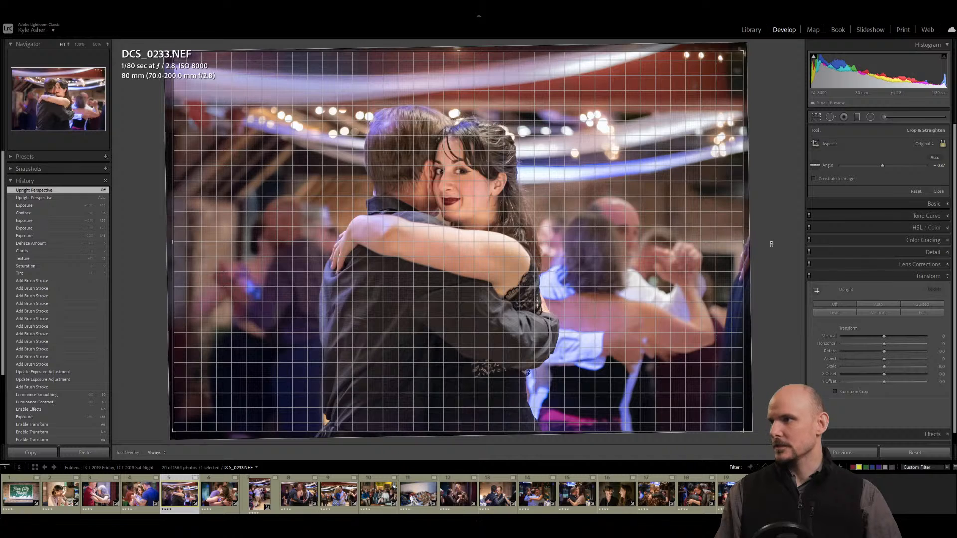
left_click_drag(771, 244, 776, 238)
key("Return")
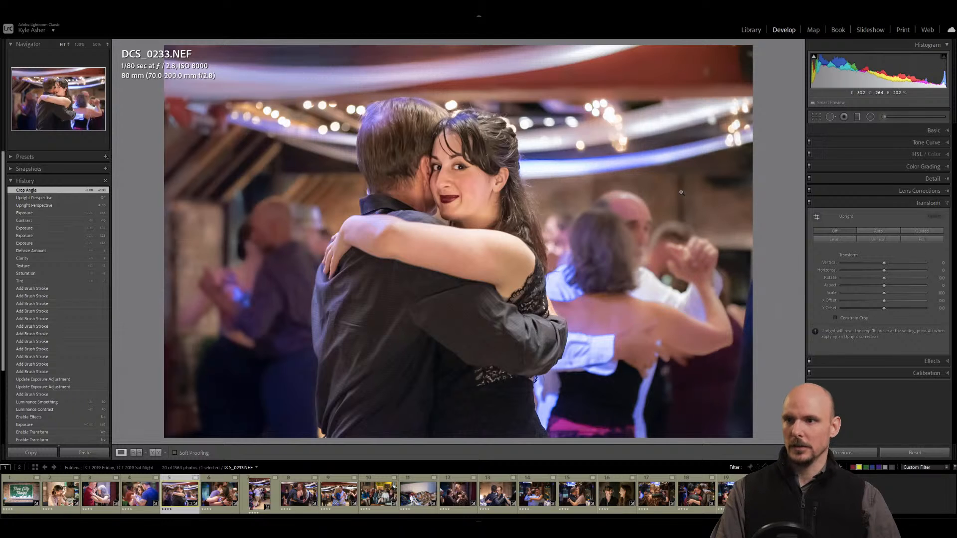
Reduce the crop rotation to about -1 degree and enlarge the crop frame to the image edges.
key("r")
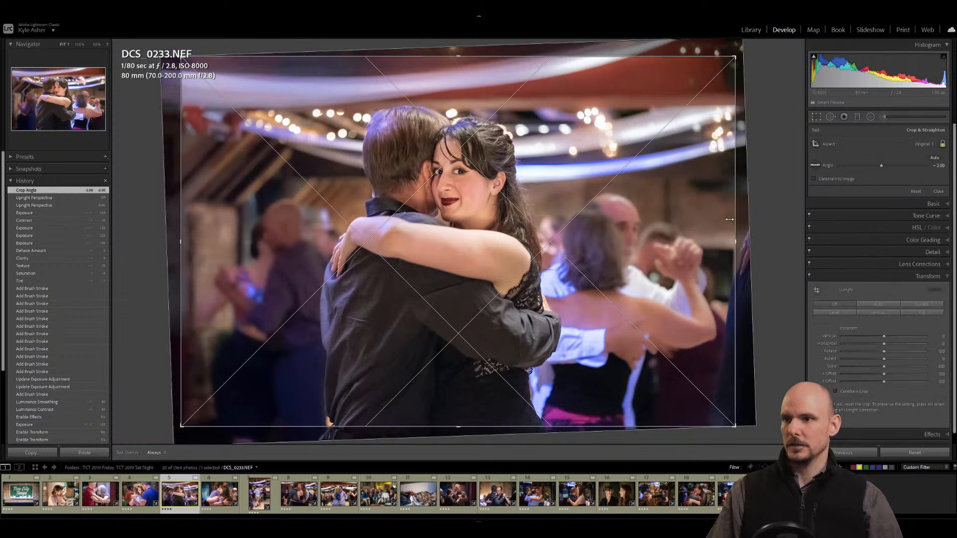
left_click_drag(753, 214, 734, 224)
left_click_drag(733, 426, 746, 434)
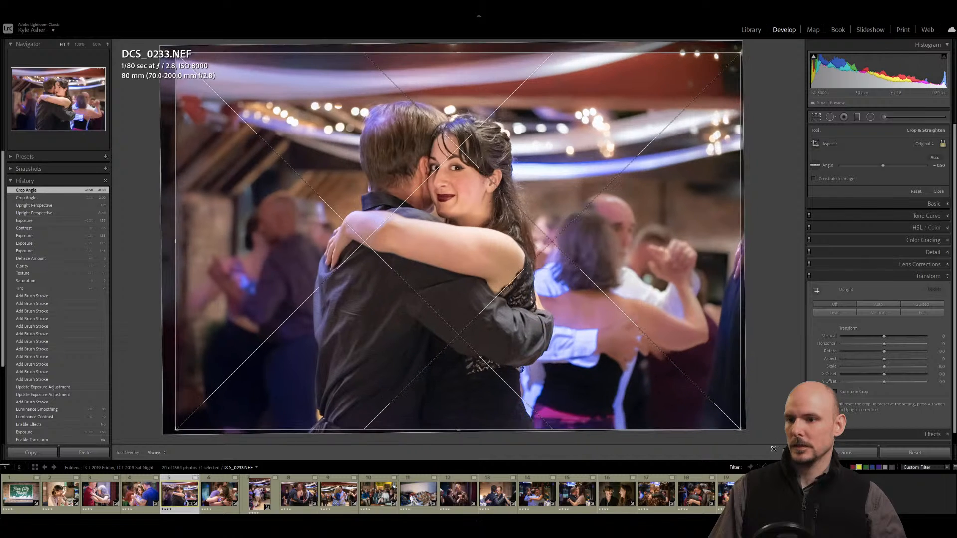
left_click_drag(151, 34, 135, 18)
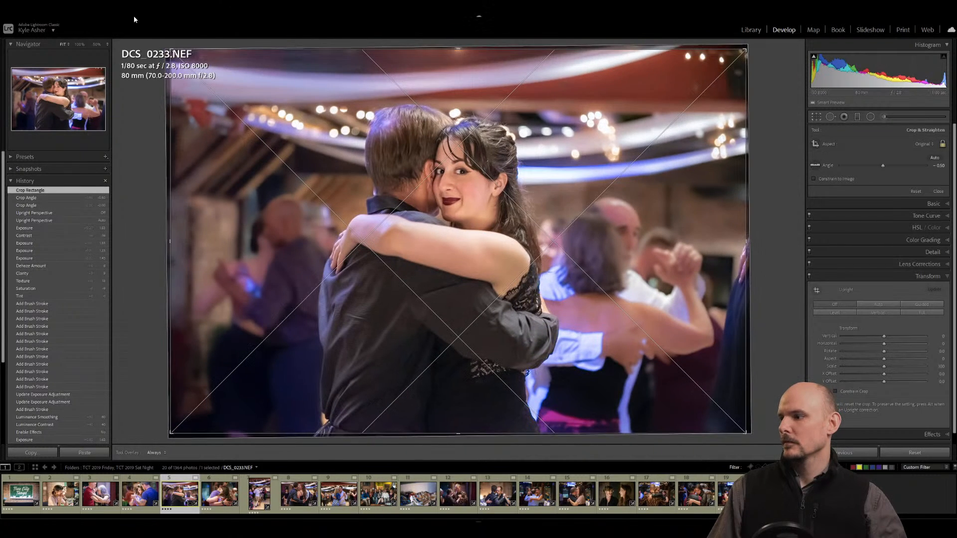
double_click(521, 205)
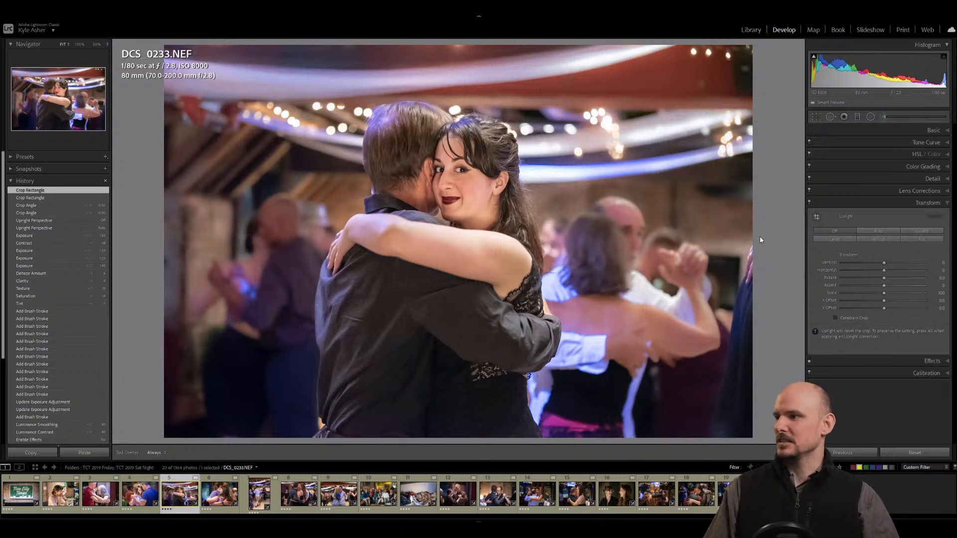
Rotate the crop to an angle of -2.00 and apply it.
key("r")
left_click_drag(761, 241, 761, 240)
key("r")
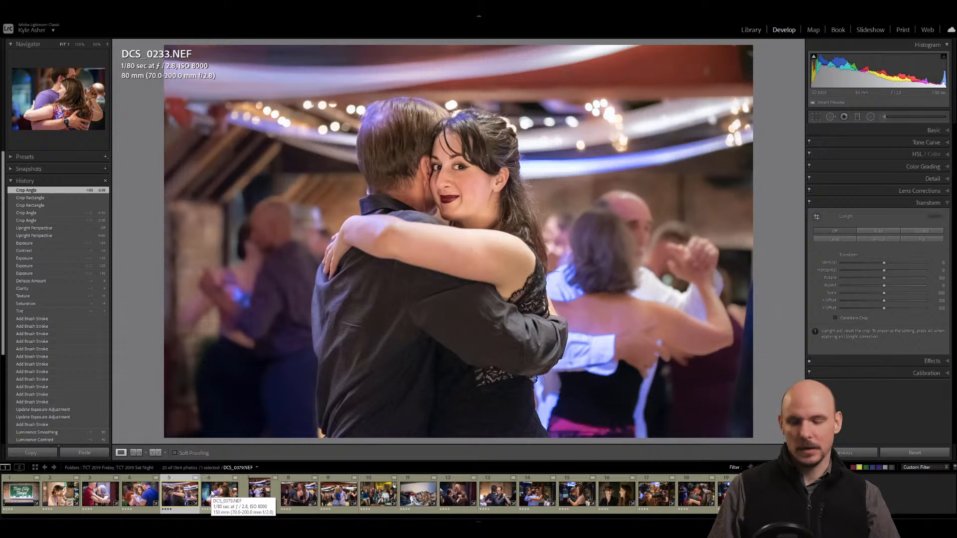
View photo DCS_0379.NEF briefly, return to DCS_0233.NEF and set its blacks to about -13.
left_click(211, 493)
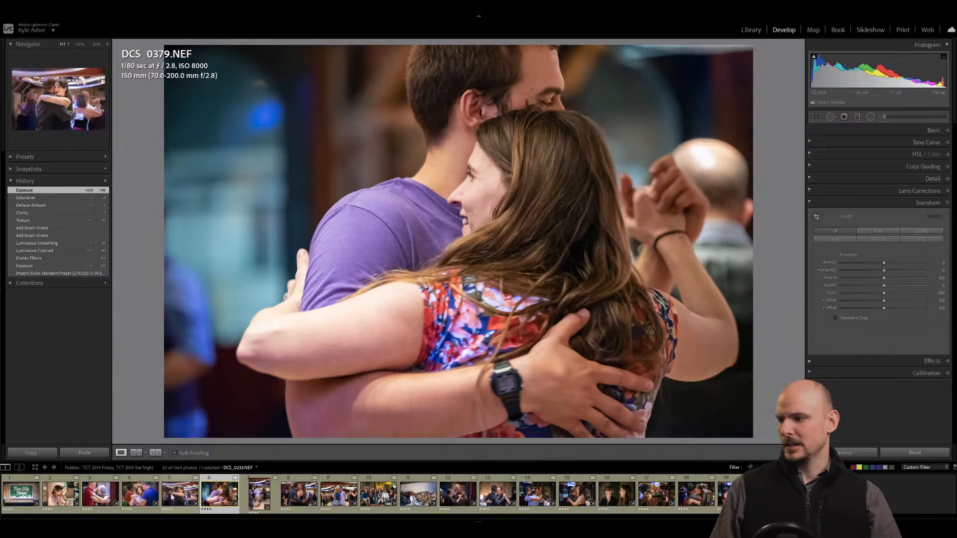
left_click(174, 493)
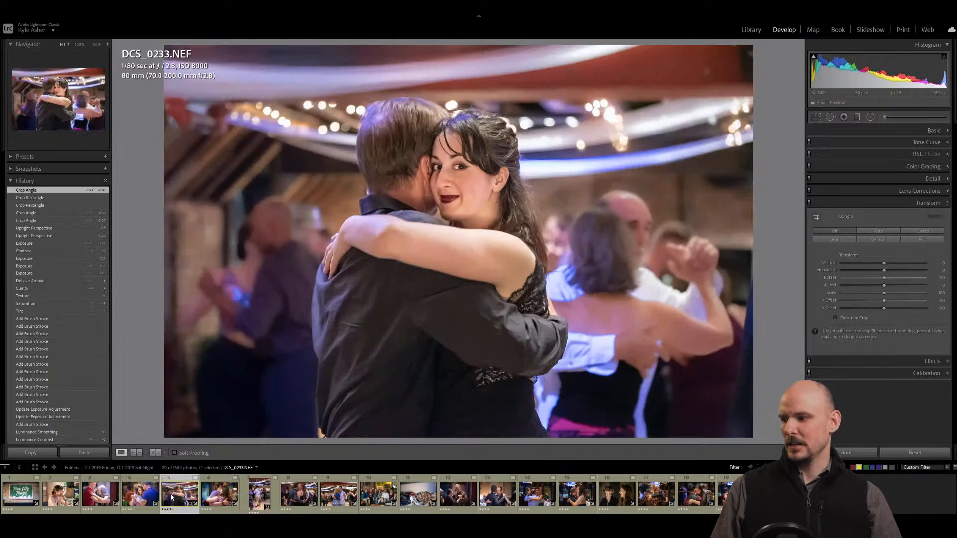
left_click(940, 130)
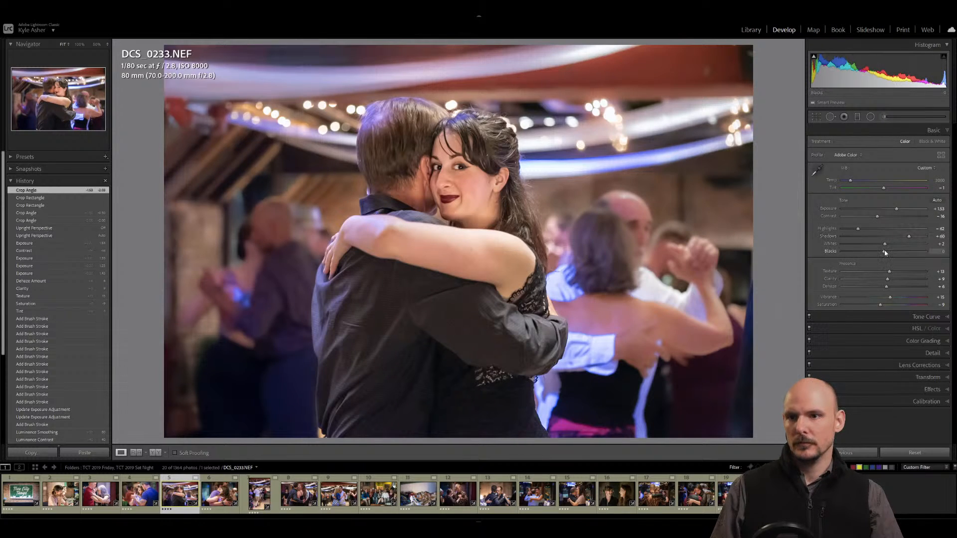
left_click_drag(885, 254, 880, 254)
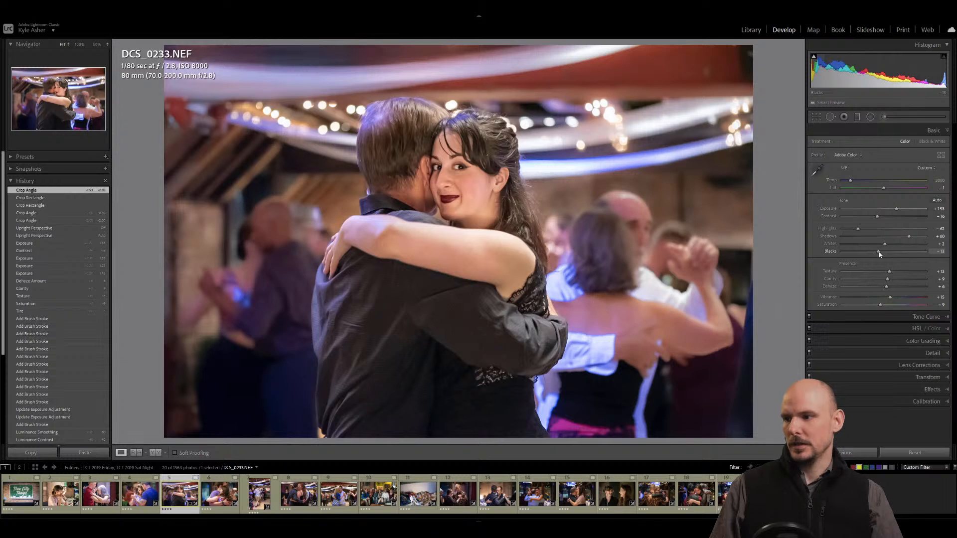
Add an adjustment brush stroke with the Big Blur effect on the woman's black dress near the photo's lower edge.
left_click(884, 116)
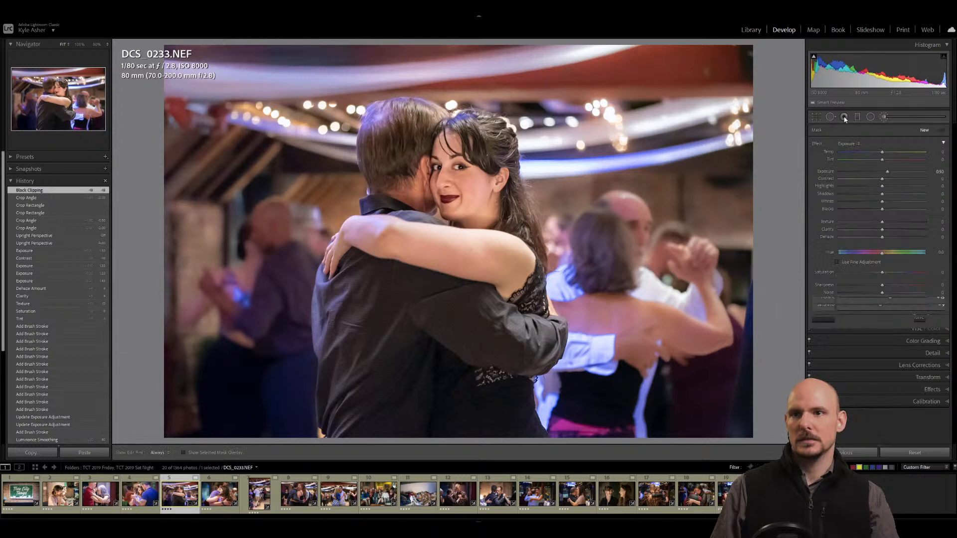
left_click(849, 143)
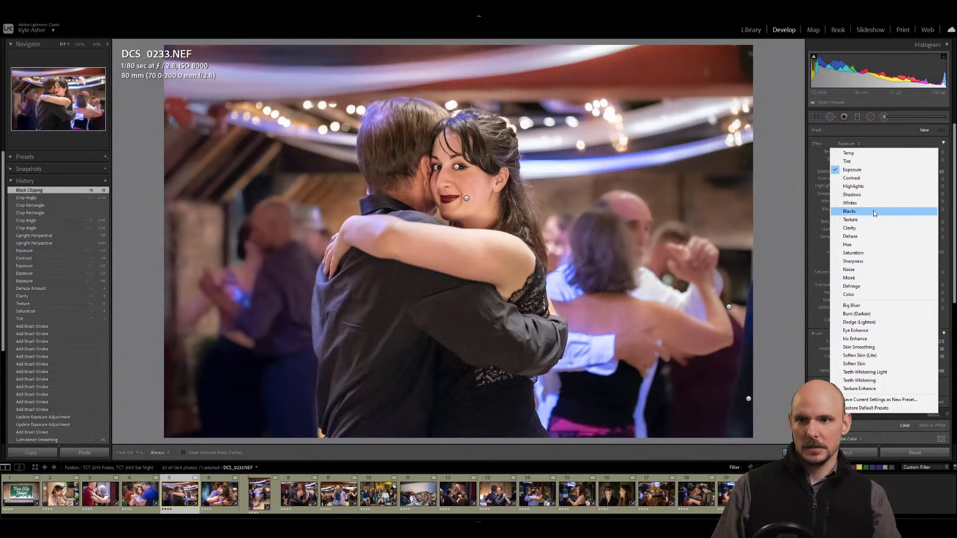
left_click(872, 306)
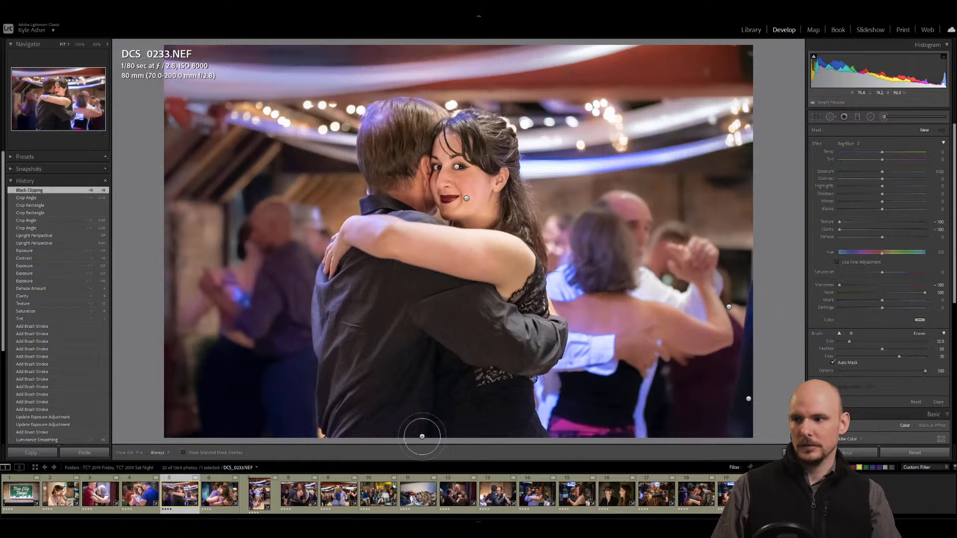
key("h")
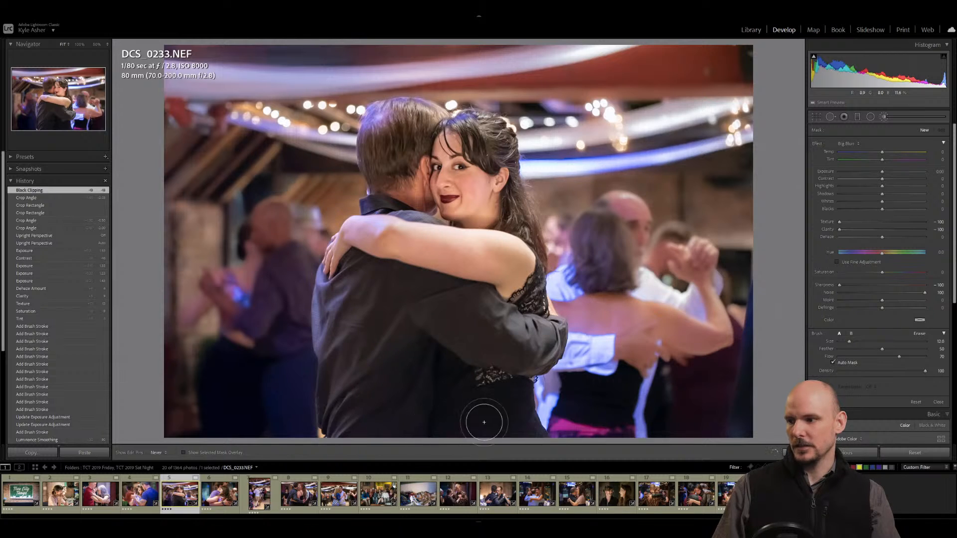
key("h")
left_click(795, 220)
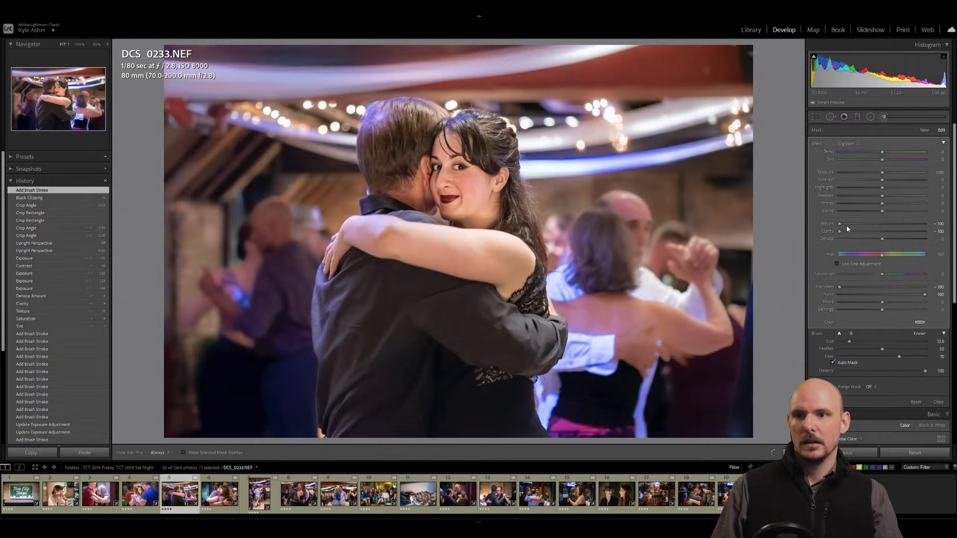
Set the black dress brush stroke's texture, clarity and sharpness to -50 and its noise to 50.
left_click_drag(867, 228, 865, 228)
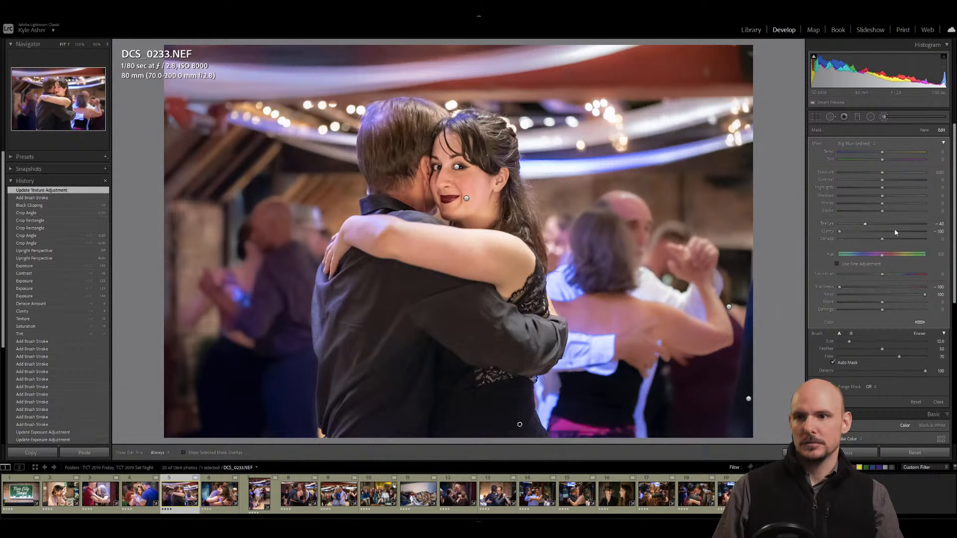
left_click(938, 224)
type("-")
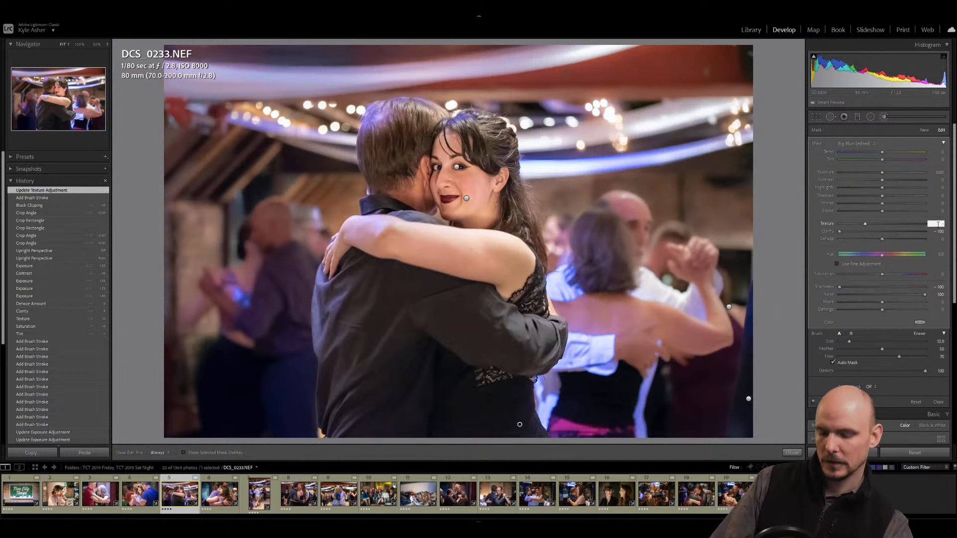
type("50")
key("Tab")
type("- ")
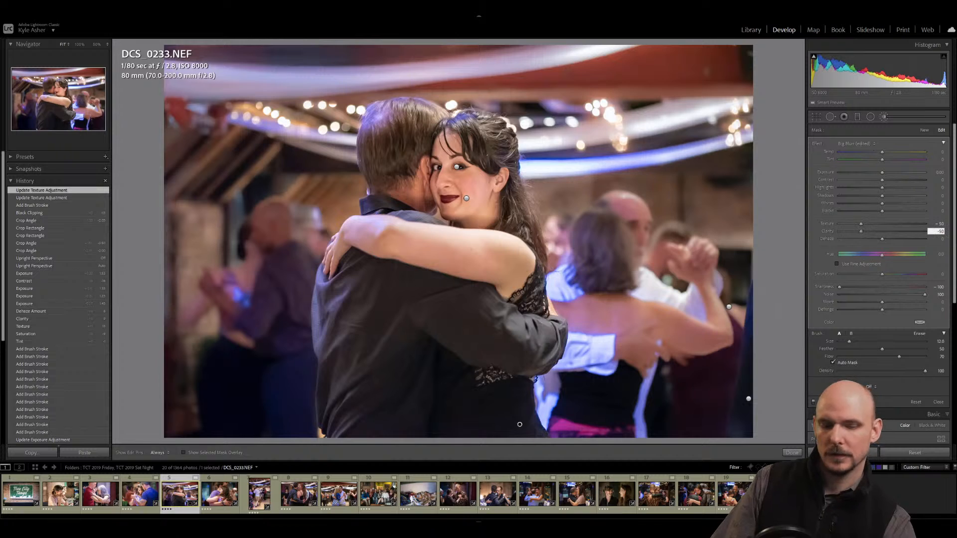
type("50")
key("Return")
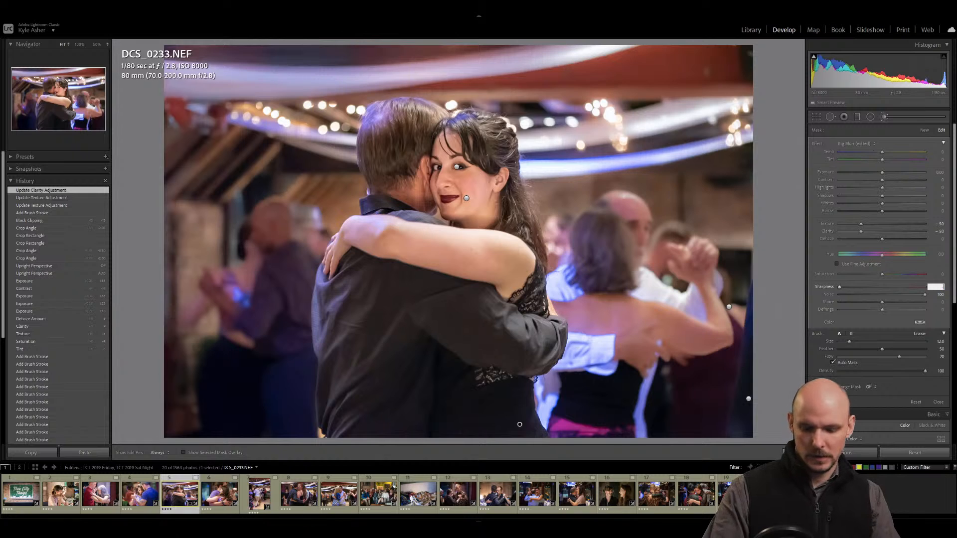
left_click(938, 295)
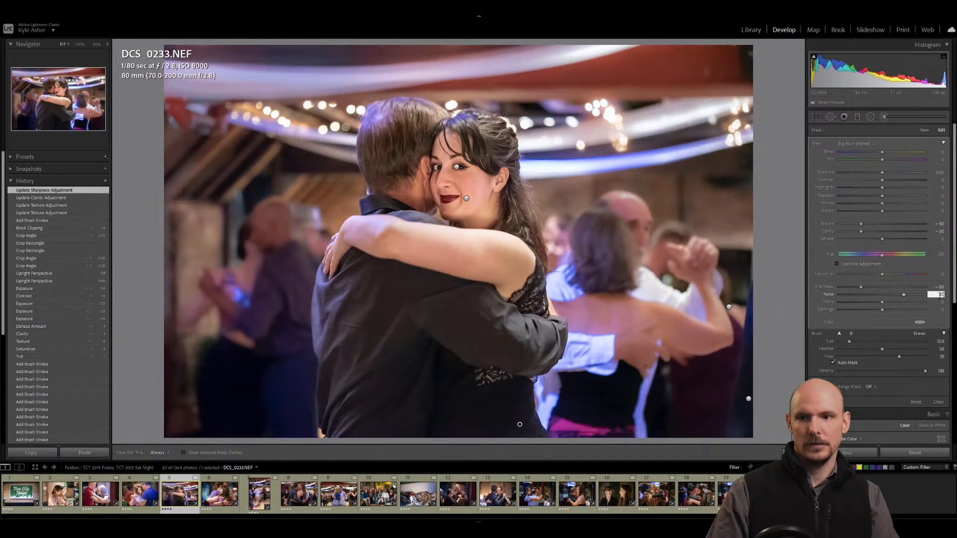
type("50")
key("Return")
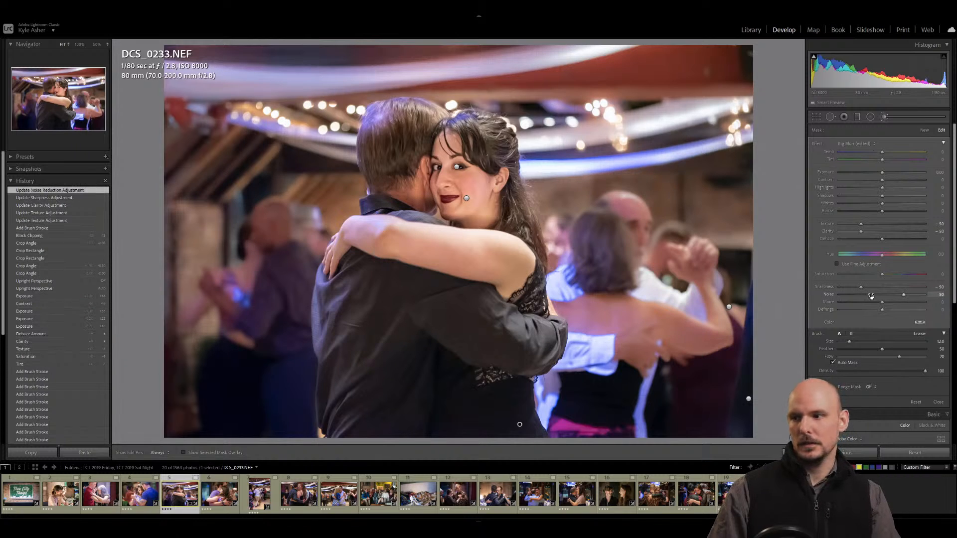
Compare the photo with its earlier black clipping history state, return to the latest state and close the brush.
left_click(38, 236)
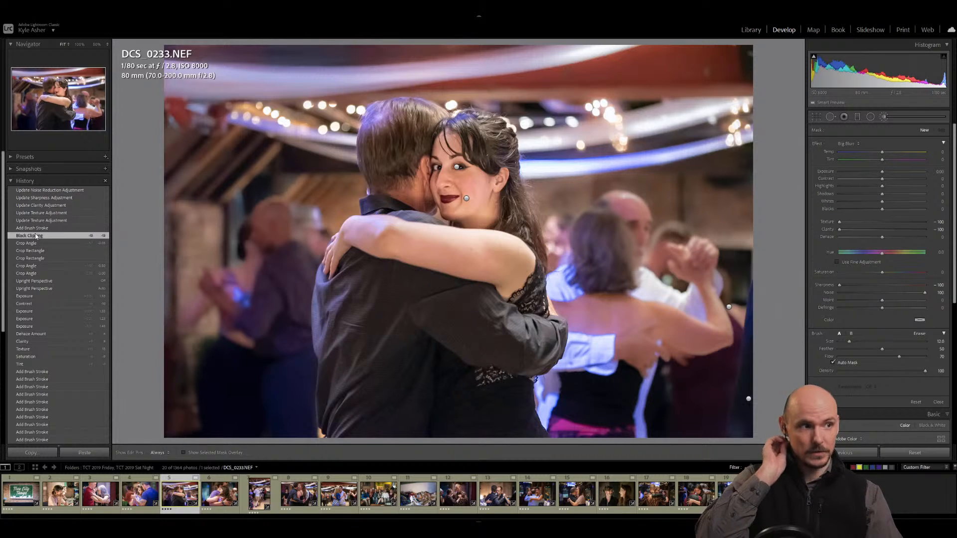
left_click(36, 193)
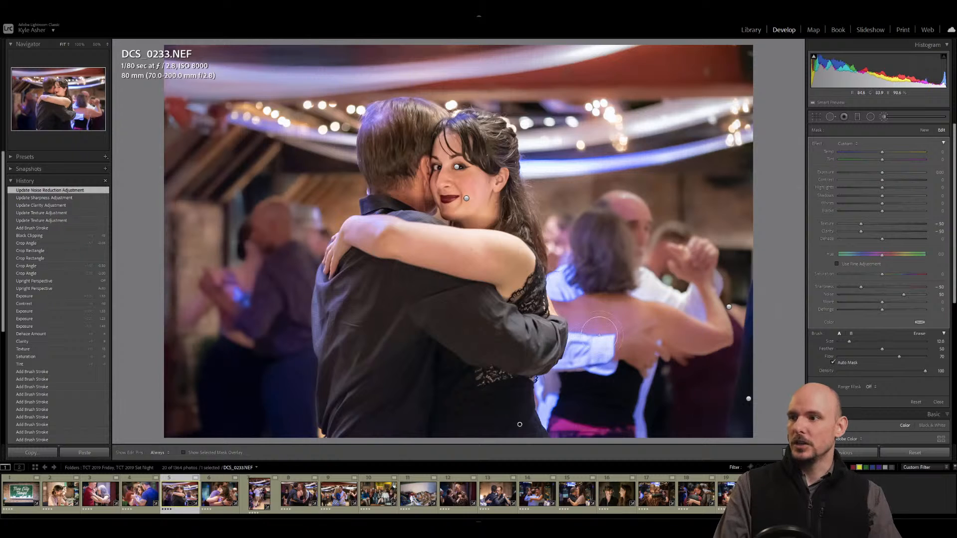
key("k")
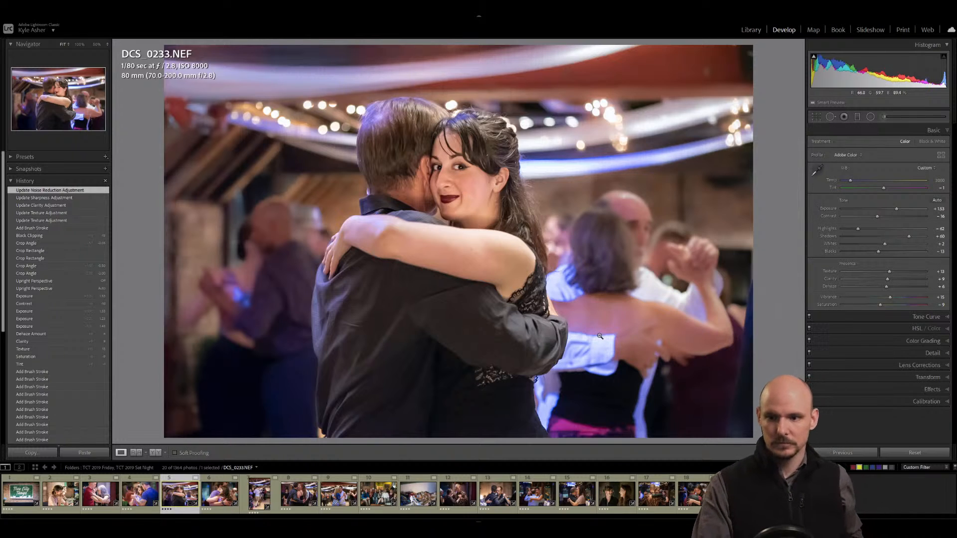
Switch to photo DCS_0379.NEF and lower its yellow luminance slightly.
key("Right")
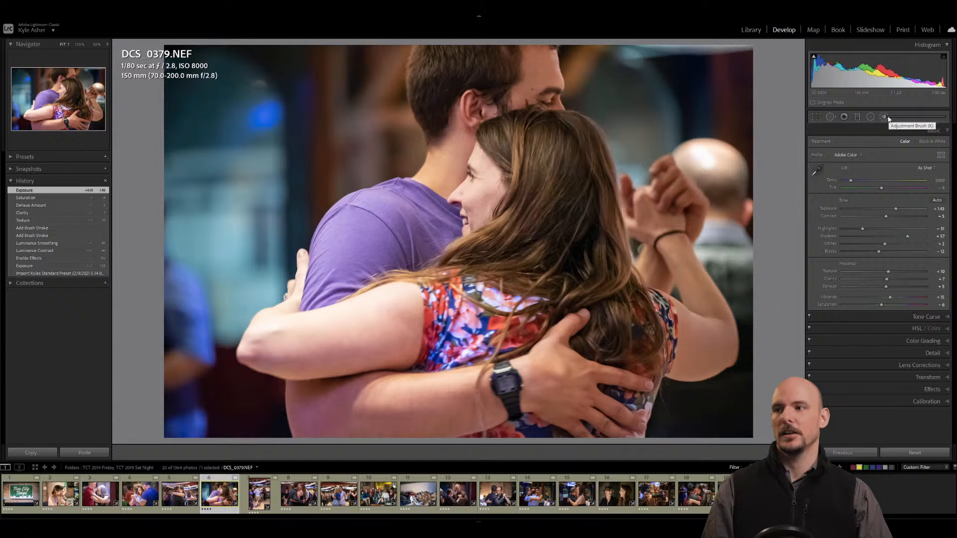
left_click(888, 119)
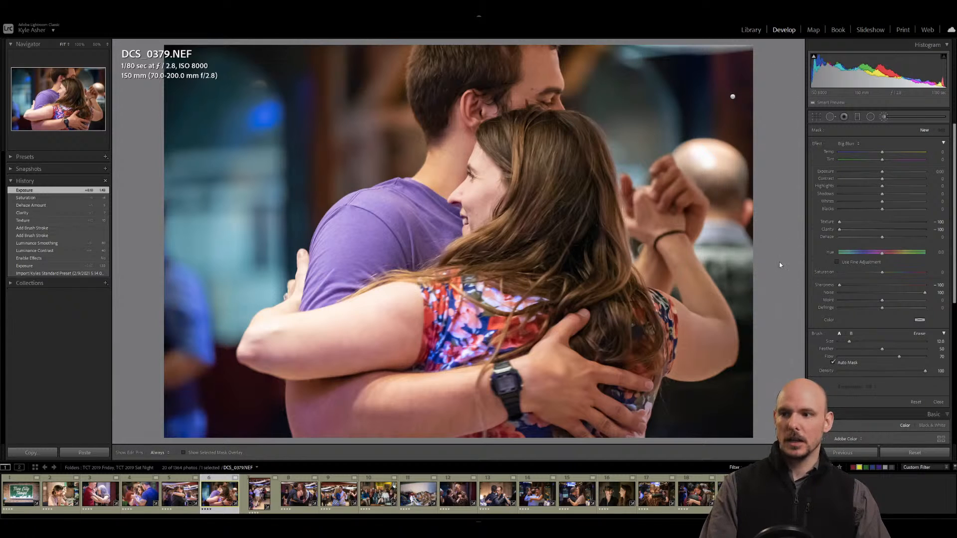
key("k")
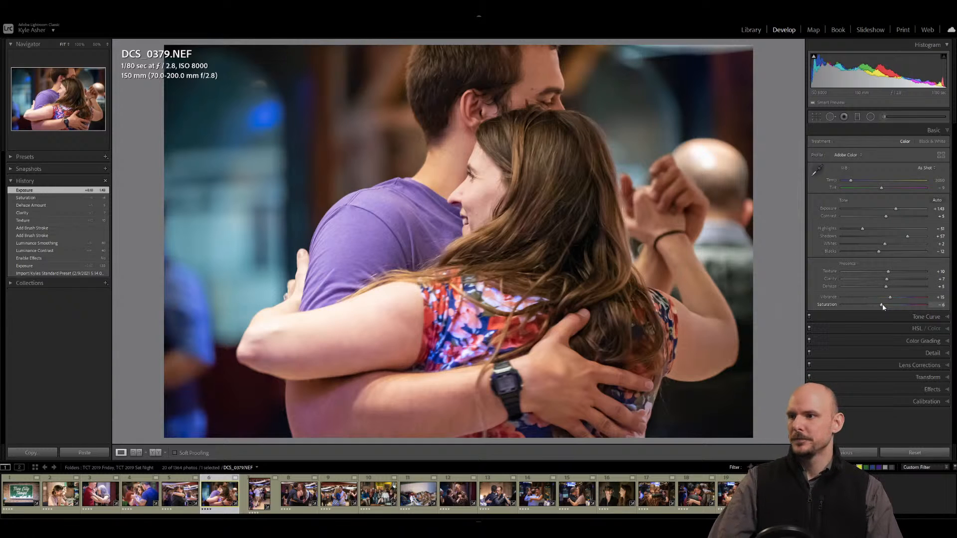
left_click(947, 329)
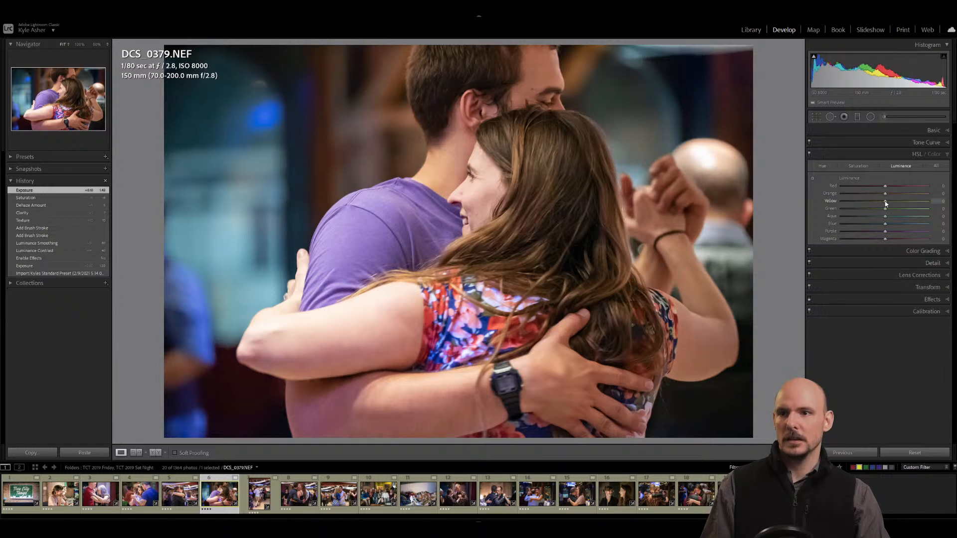
mouse_move(879, 203)
left_mouse_down()
mouse_move(866, 202)
mouse_move(885, 203)
left_mouse_up()
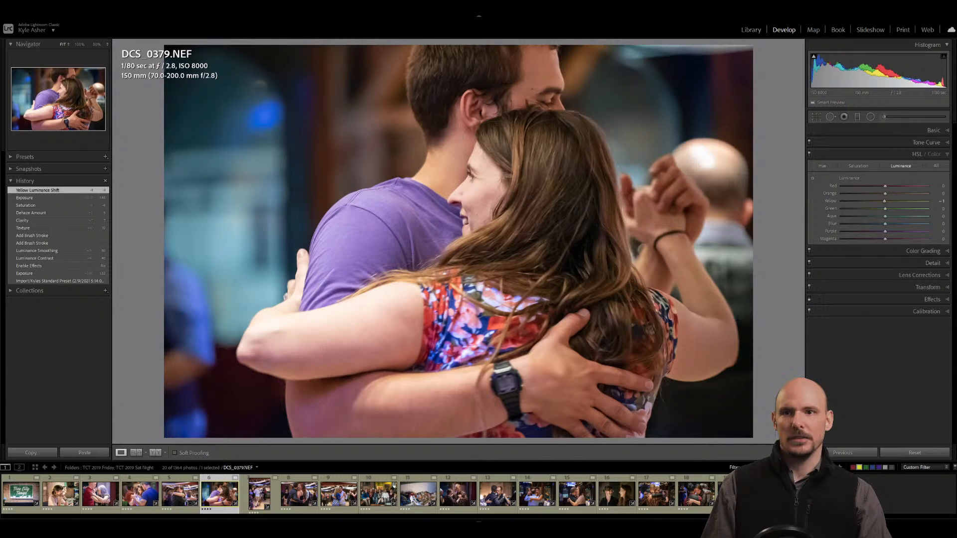
Lower the photo's exposure to +1.23.
left_click(947, 130)
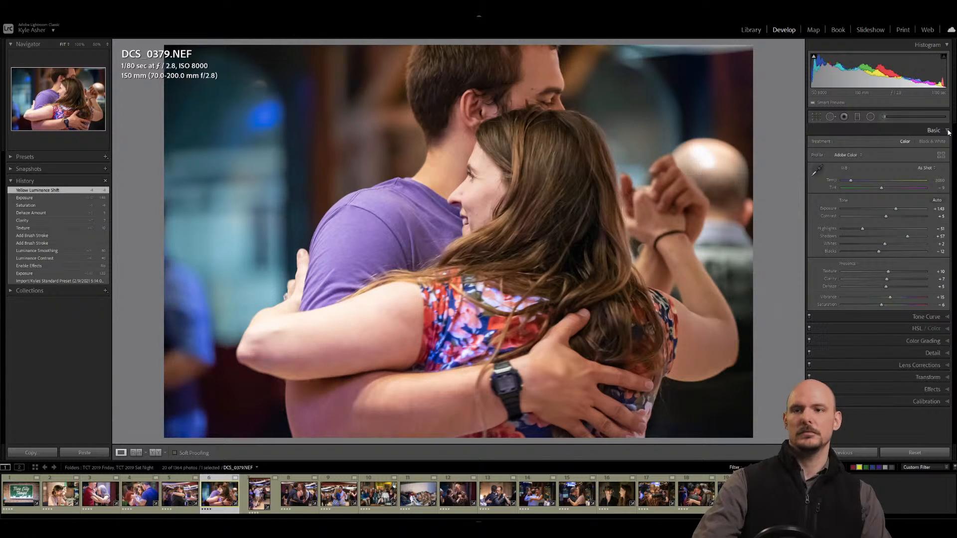
key("minus")
key("minus")
key("minus")
key("equal")
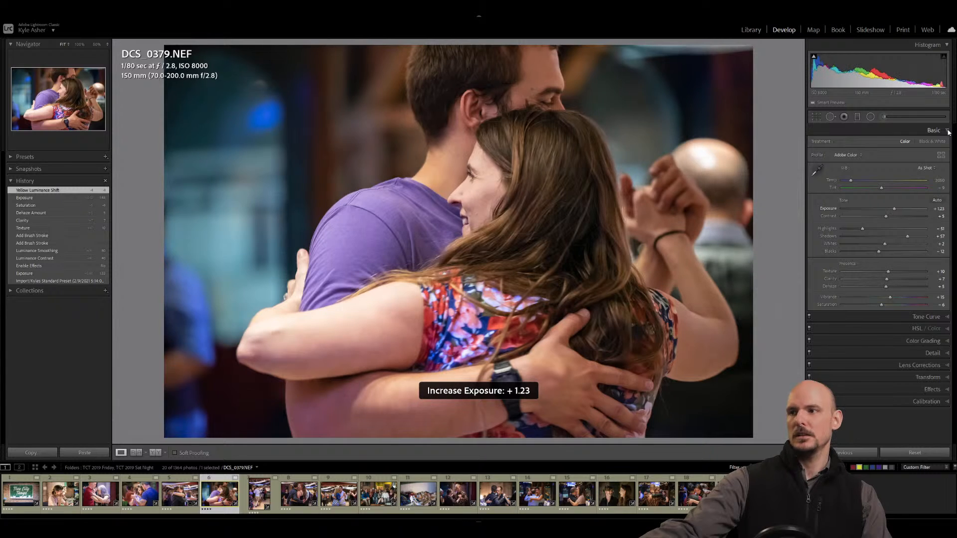
Turn the effects on and reset the post-crop vignette amount to 0.
left_click(928, 389)
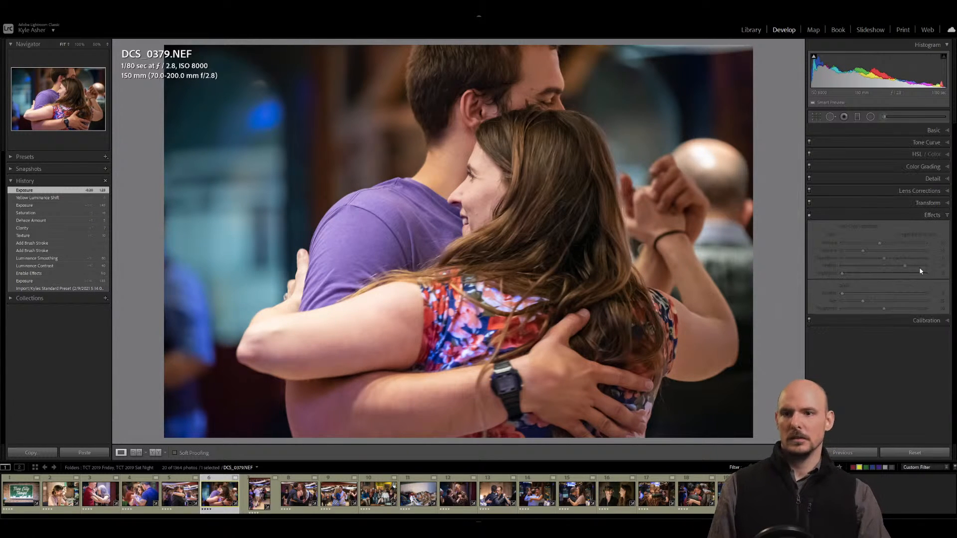
left_click(810, 214)
double_click(830, 243)
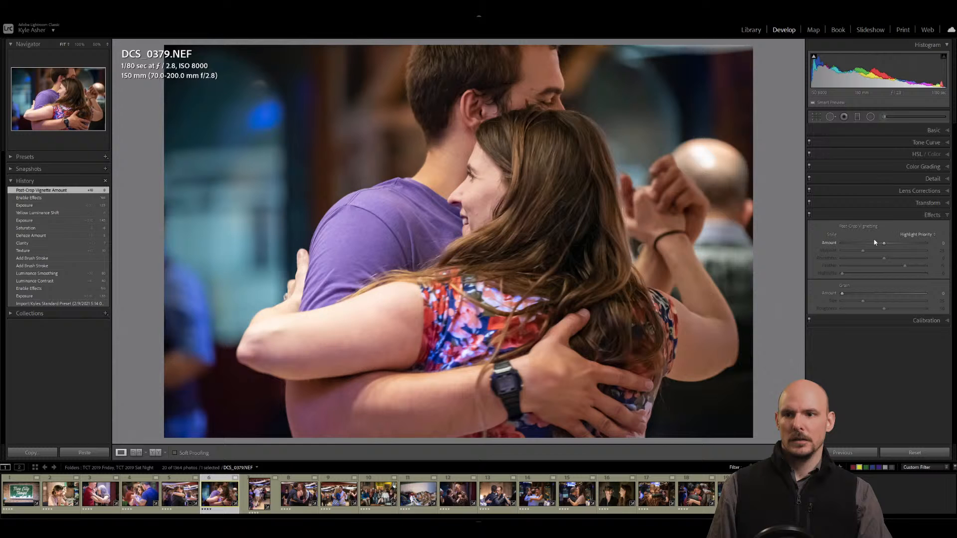
left_click(948, 218)
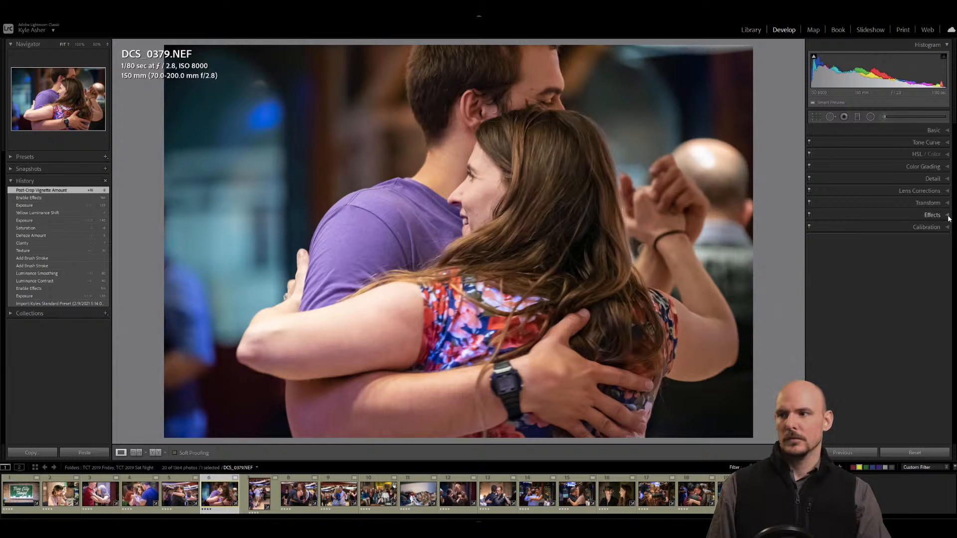
Lower the highlights to about -56 and set the color temperature to 2996.
left_click(948, 132)
mouse_move(866, 230)
left_mouse_down()
mouse_move(847, 230)
mouse_move(860, 232)
left_mouse_up()
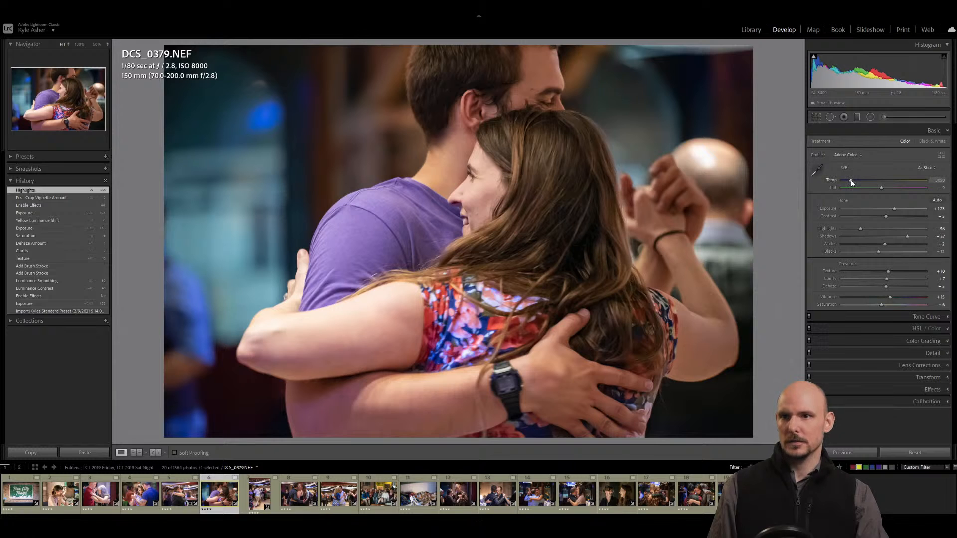
left_click_drag(851, 183, 852, 184)
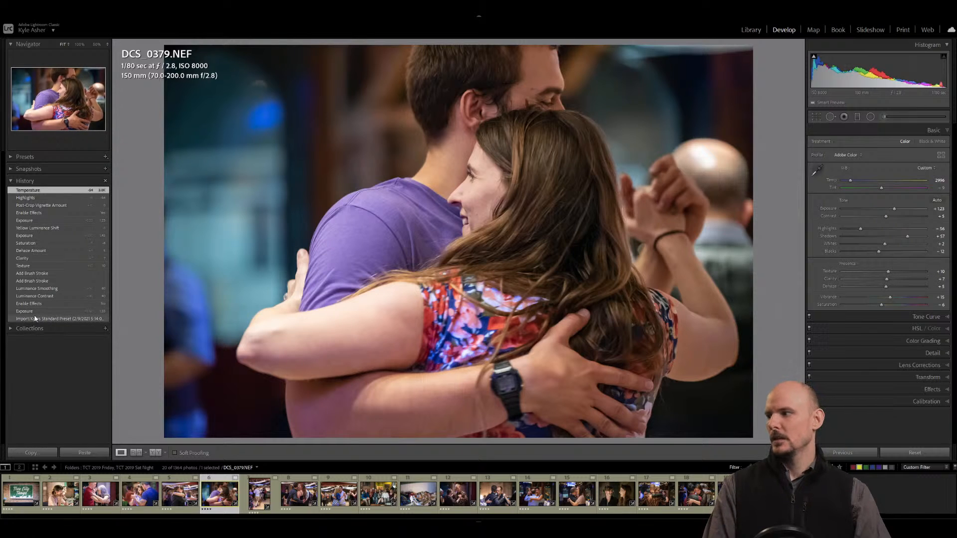
Compare the edited photo with its import, fully reset and effects-off states, keeping the temperature edit and effects on.
left_click(35, 319)
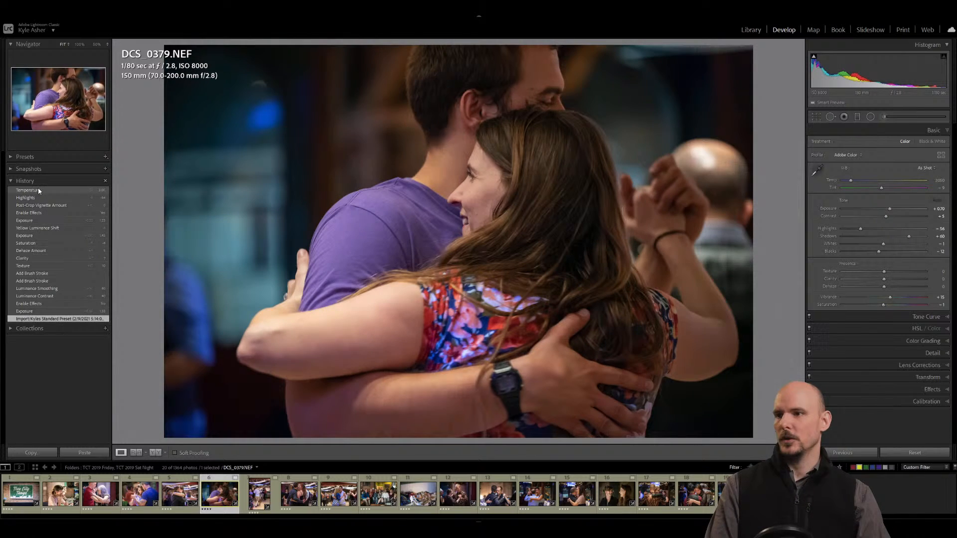
left_click(36, 190)
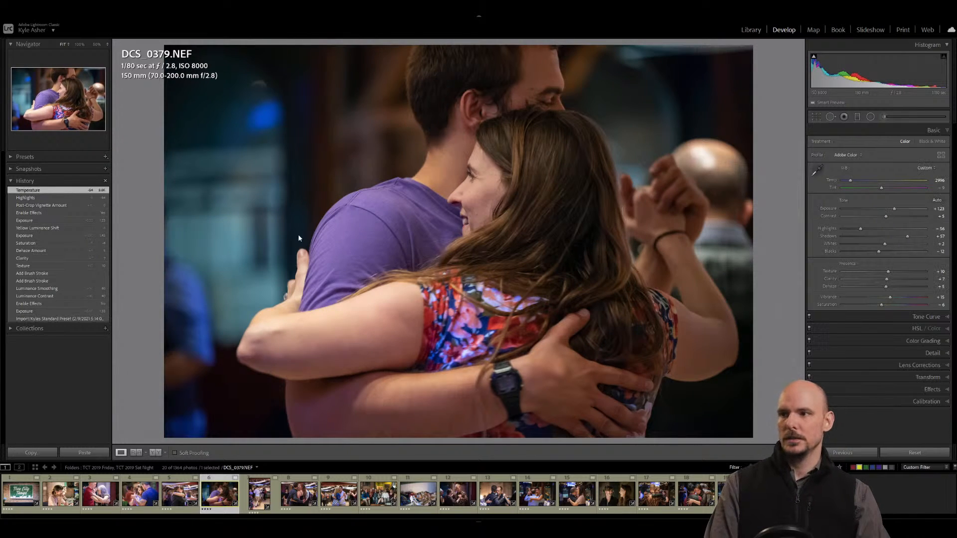
left_click(918, 453)
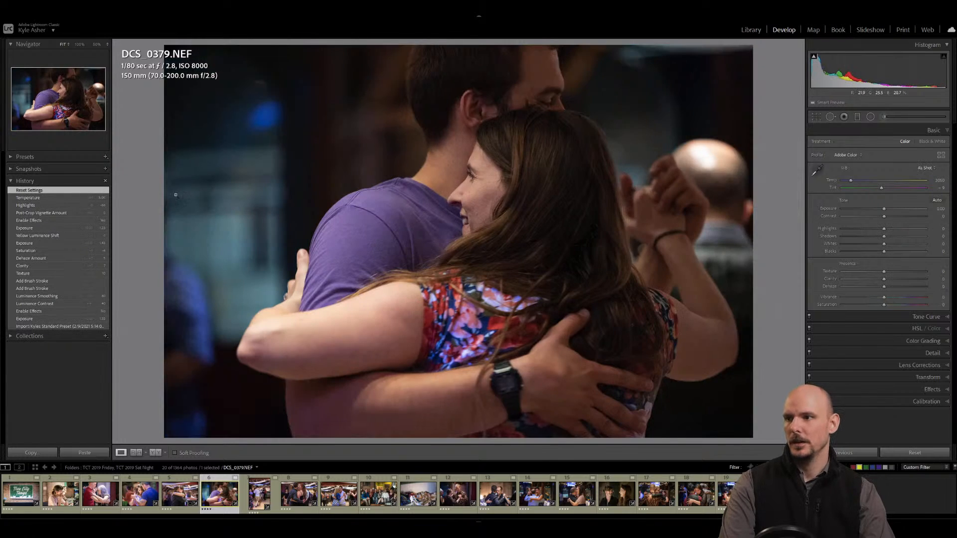
left_click(48, 199)
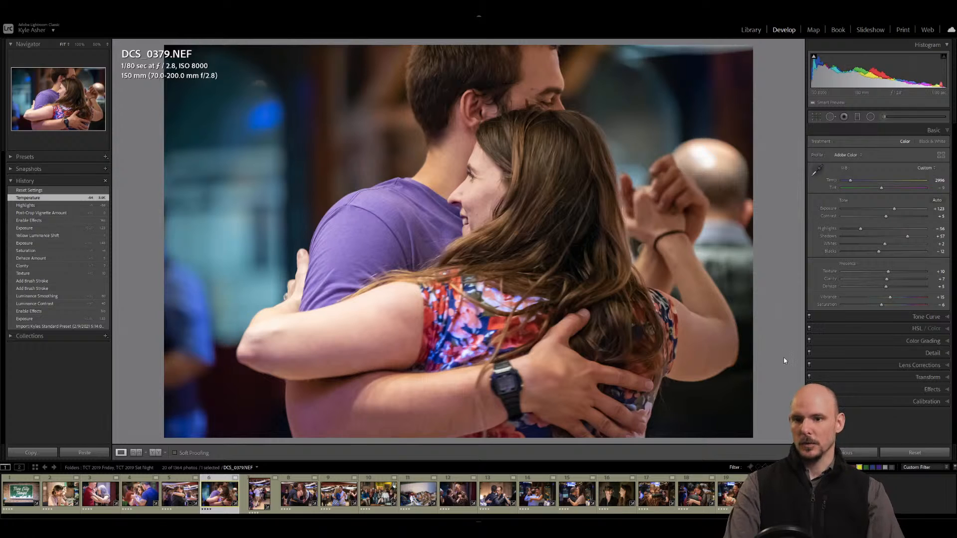
left_click(808, 389)
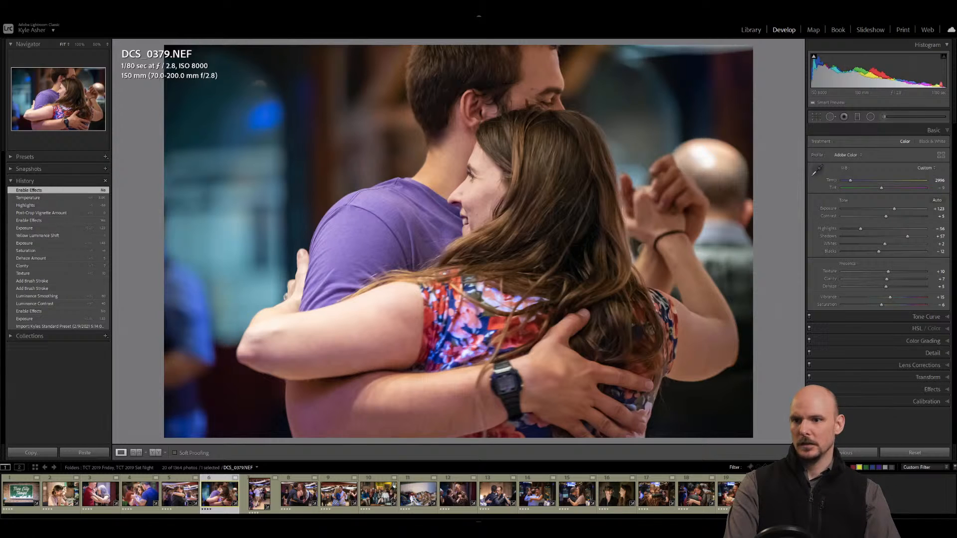
left_click(809, 389)
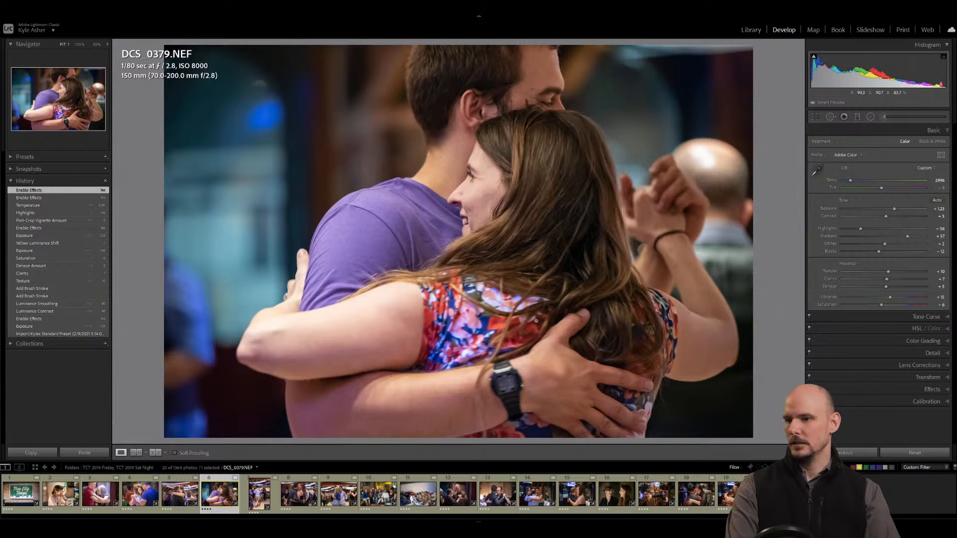
Set the lens correction profile's make to Tamron.
left_click(946, 366)
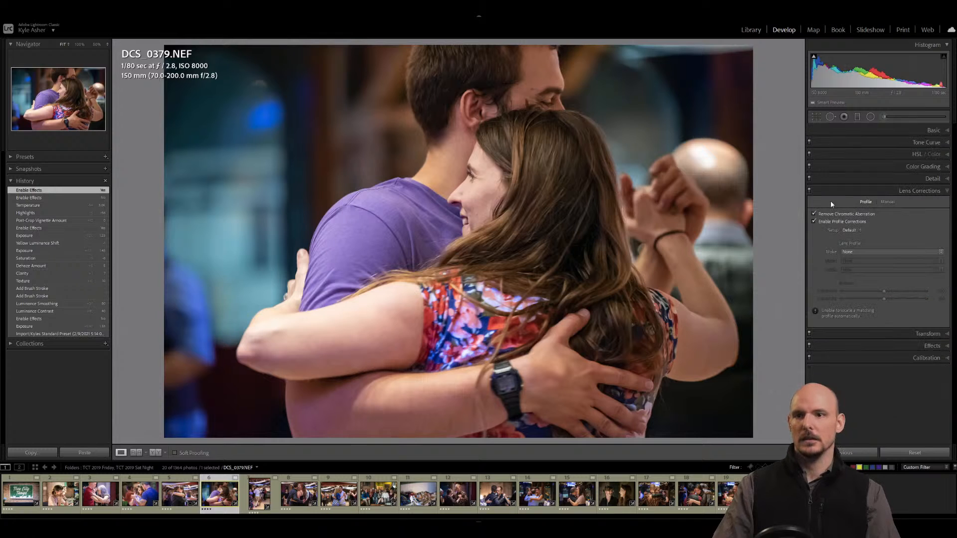
left_click(851, 252)
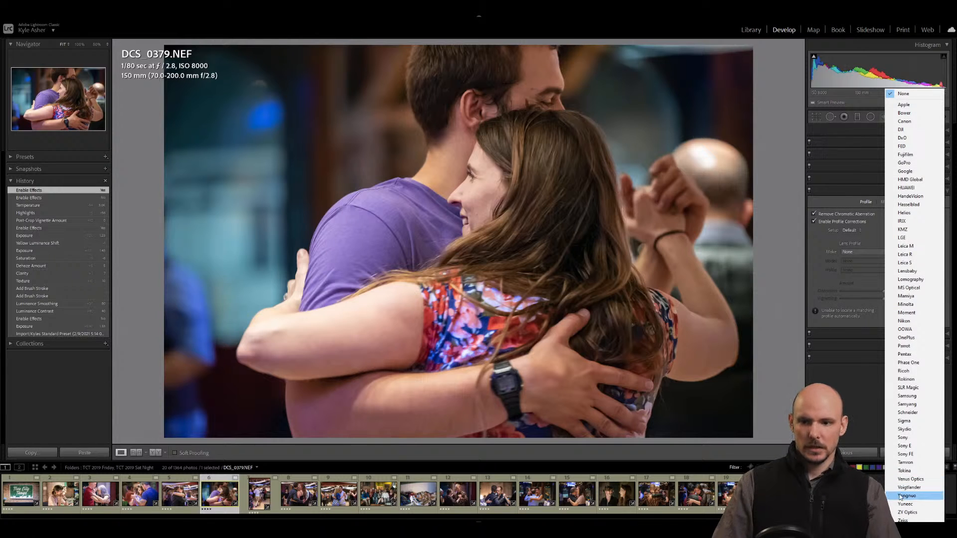
left_click(905, 462)
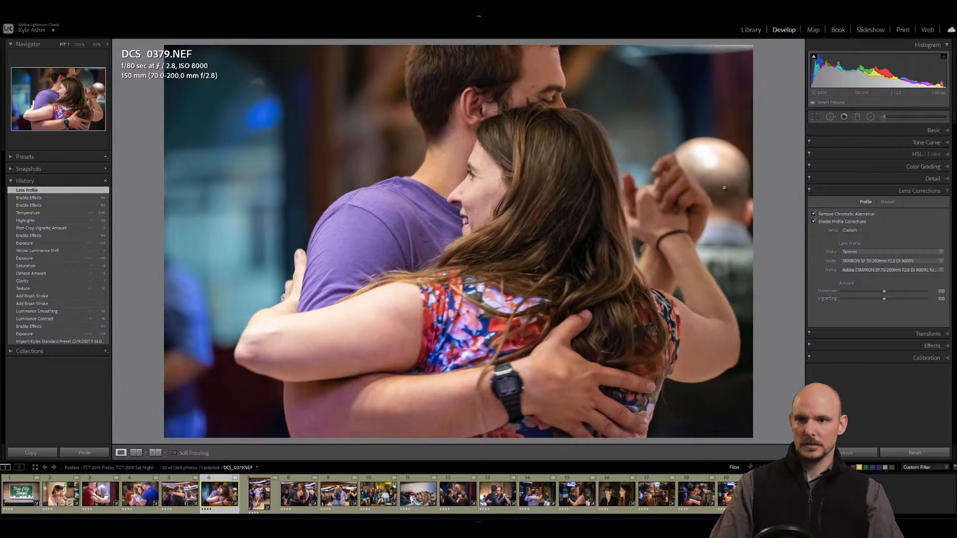
Look through the available Tamron lens models without changing the model, and compare the photo with and without the lens profile.
left_click(941, 261)
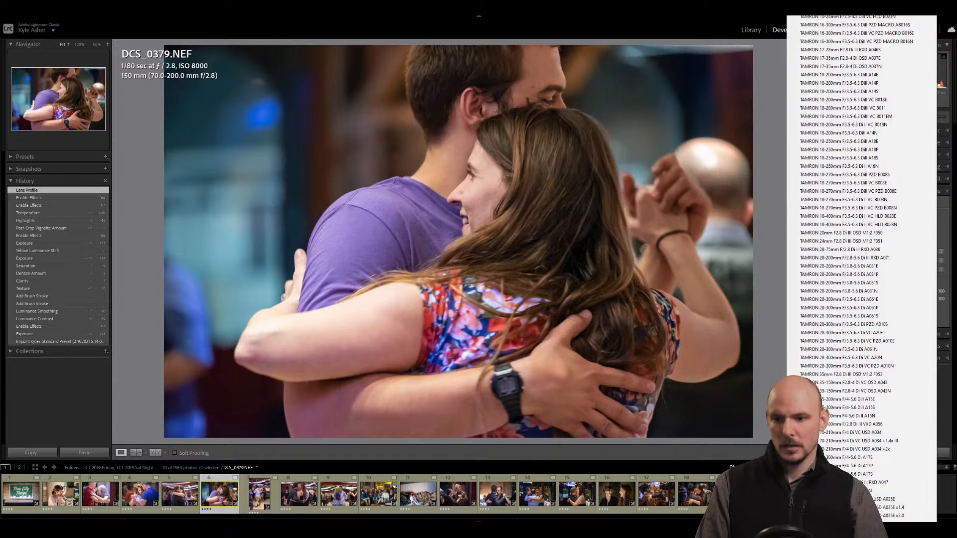
scroll(861, 269, "down", 5)
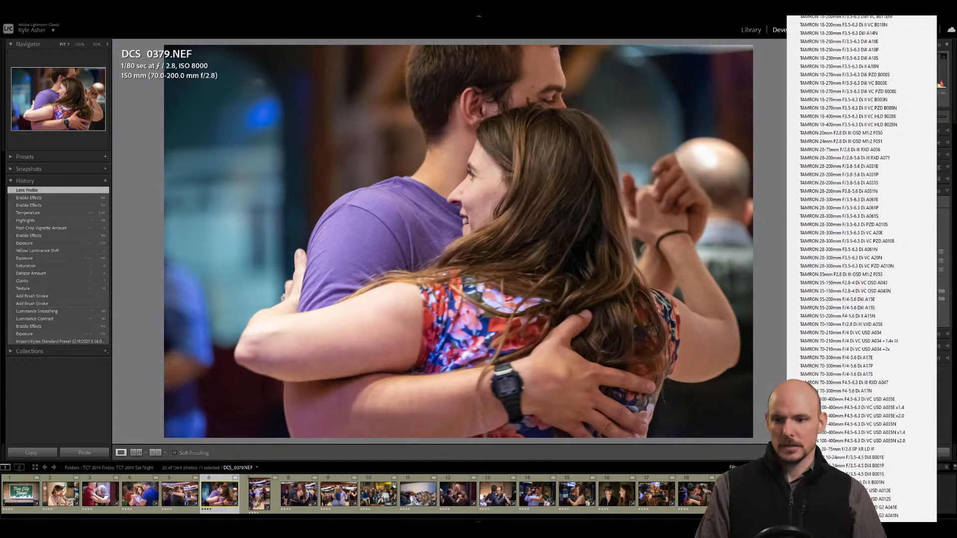
scroll(861, 269, "down", 6)
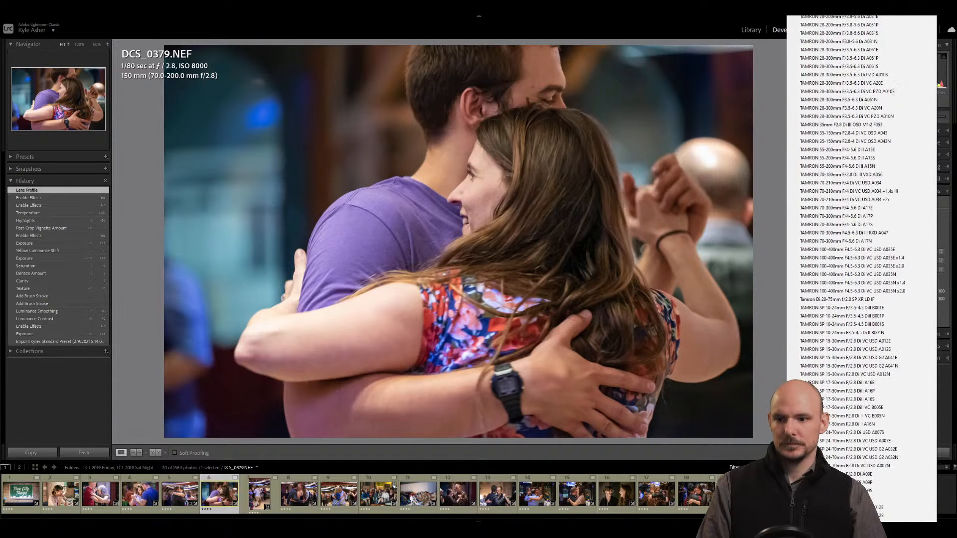
scroll(861, 269, "down", 6)
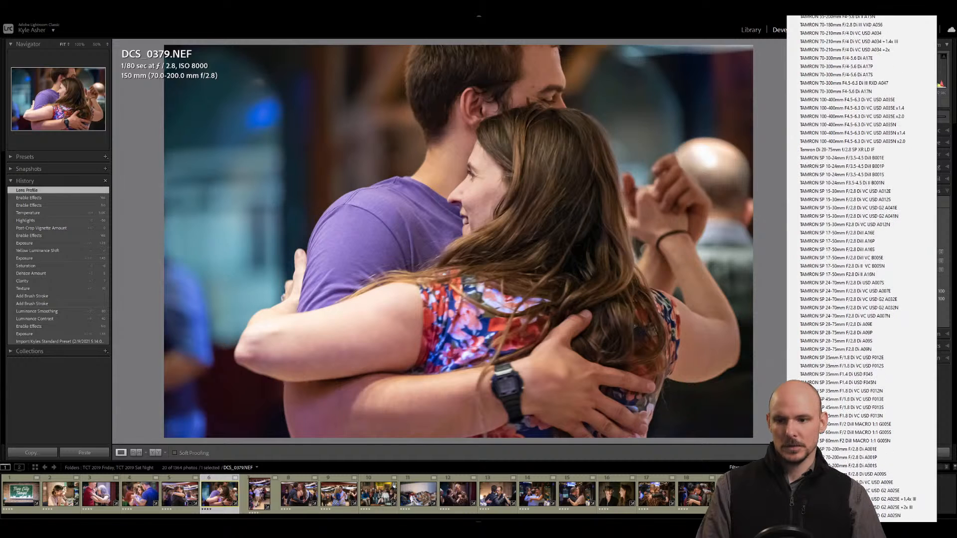
scroll(877, 502, "down", 2)
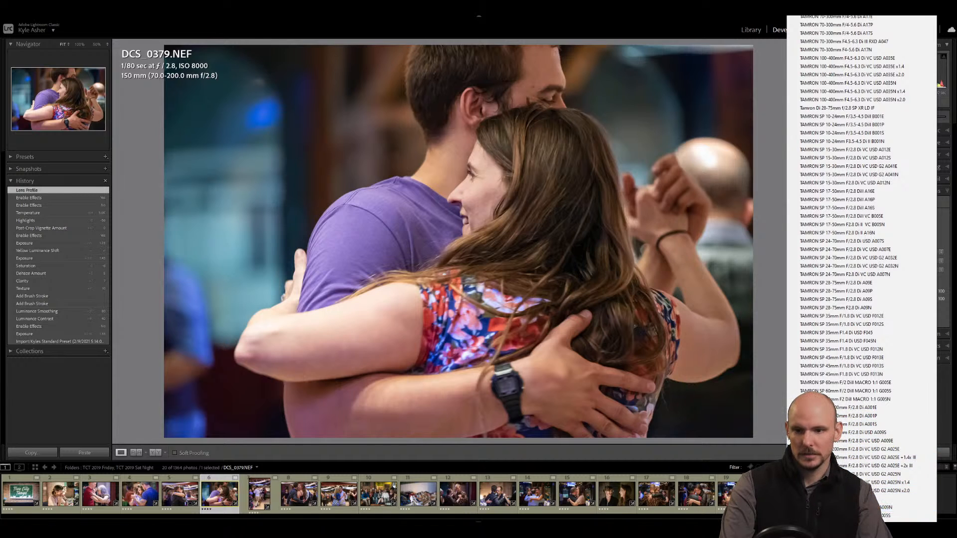
left_click(783, 449)
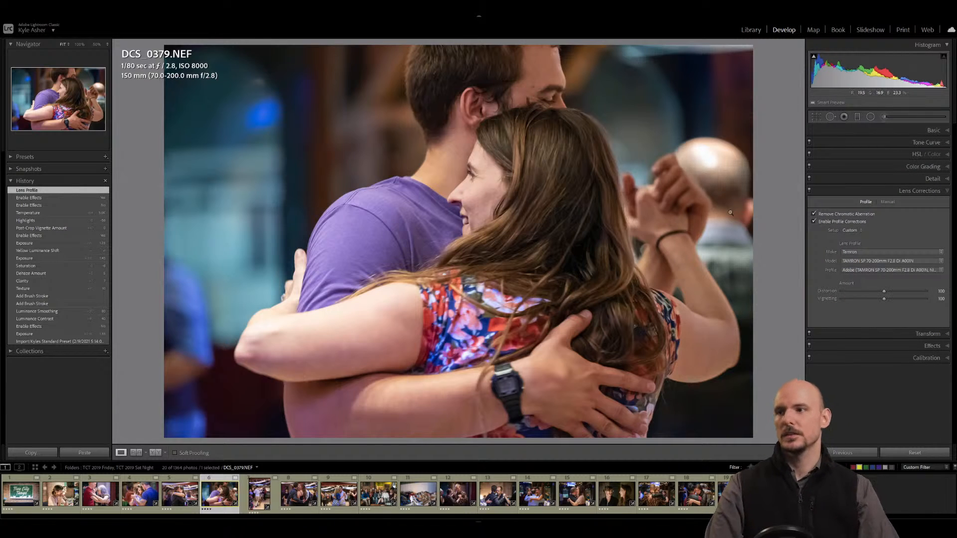
left_click(30, 198)
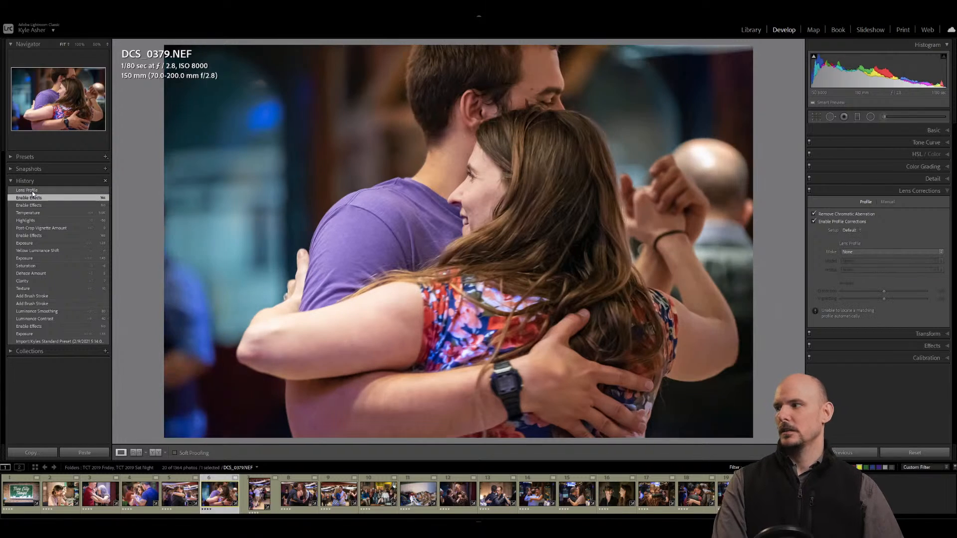
left_click(33, 191)
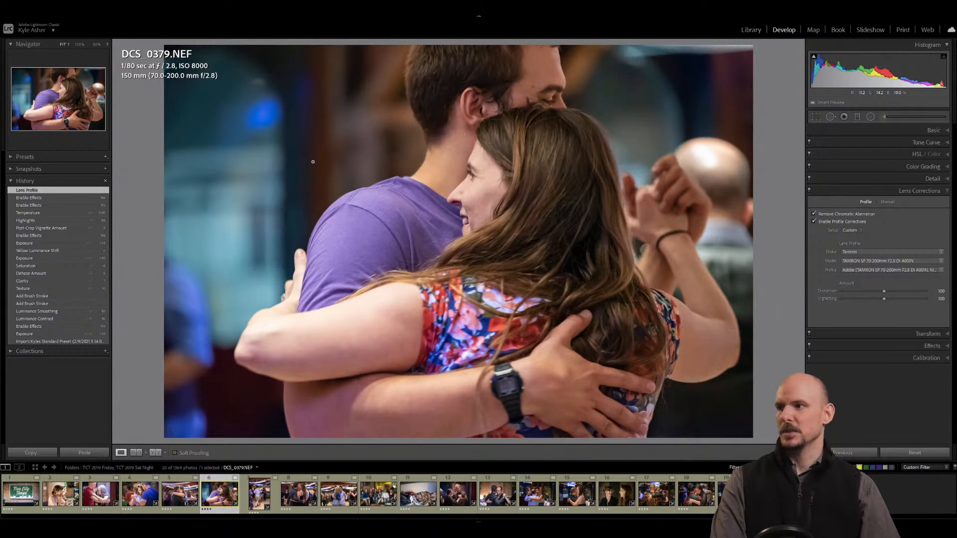
Move on to photo DCS_0408.NEF and crop off the strip of ceiling along its top edge.
key("Left")
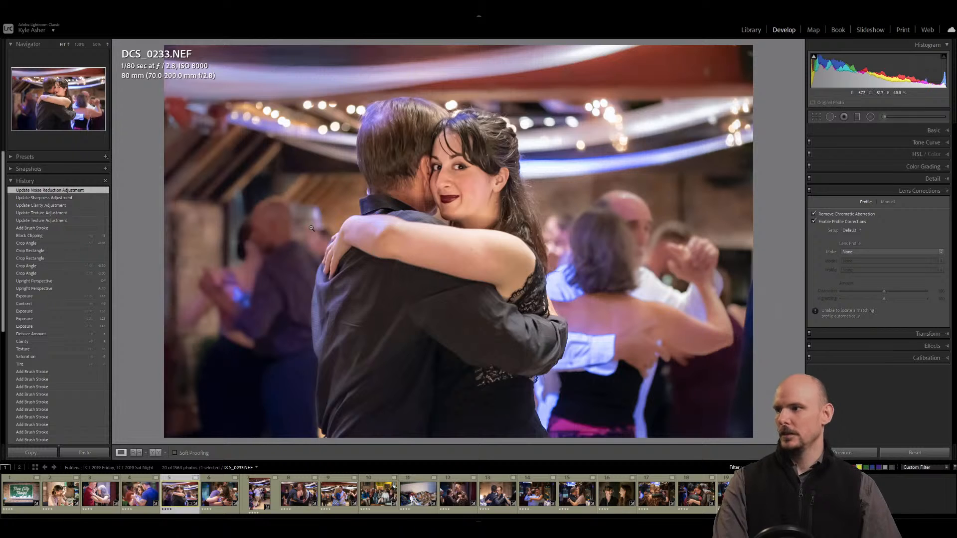
key("Right")
key("Right")
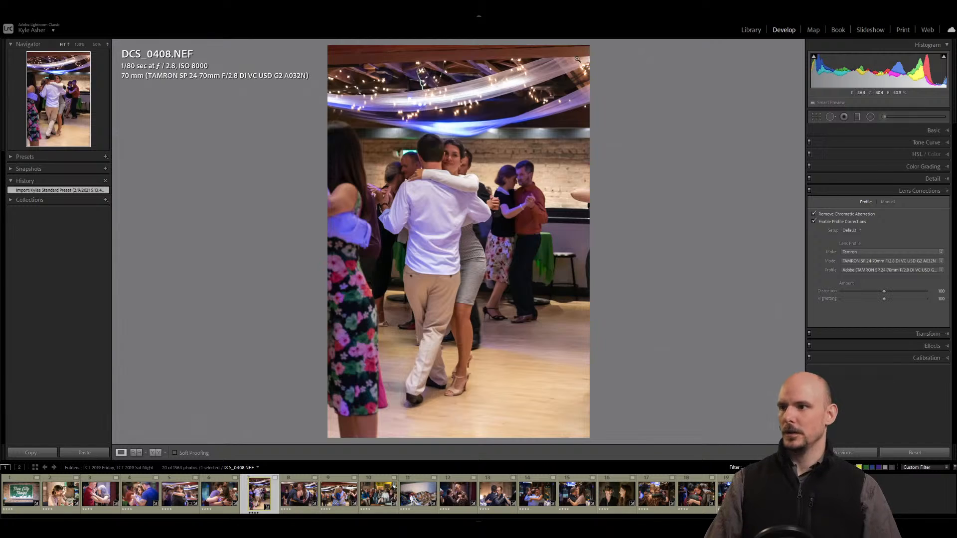
key("r")
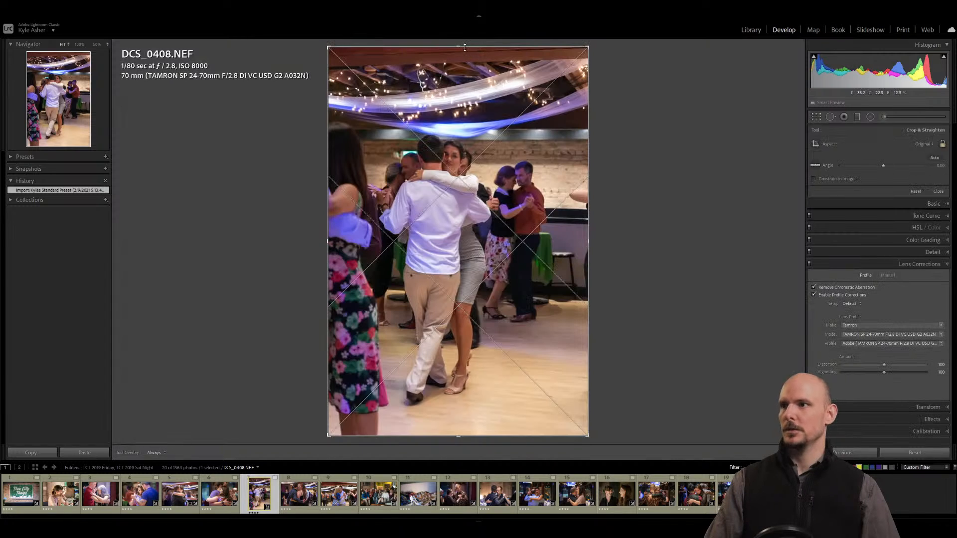
left_click_drag(464, 46, 464, 59)
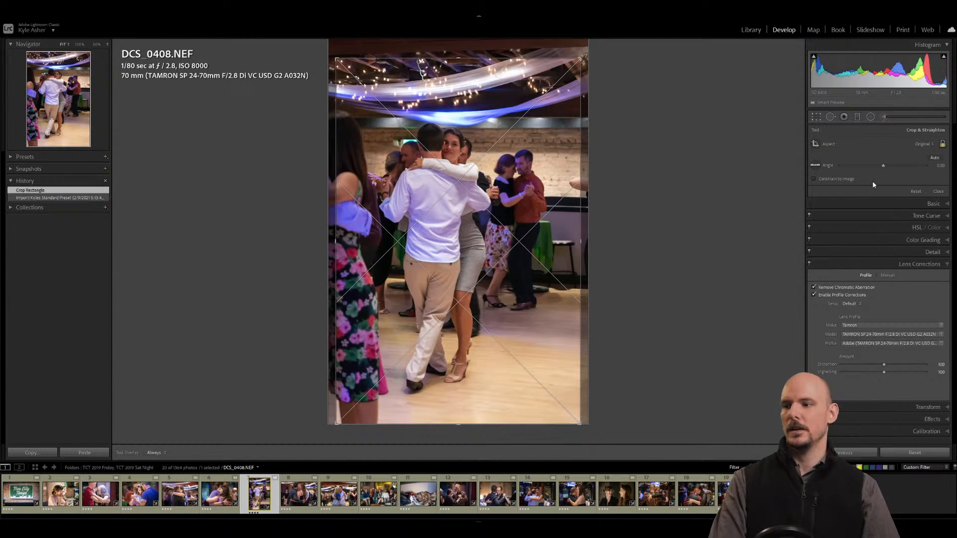
key("r")
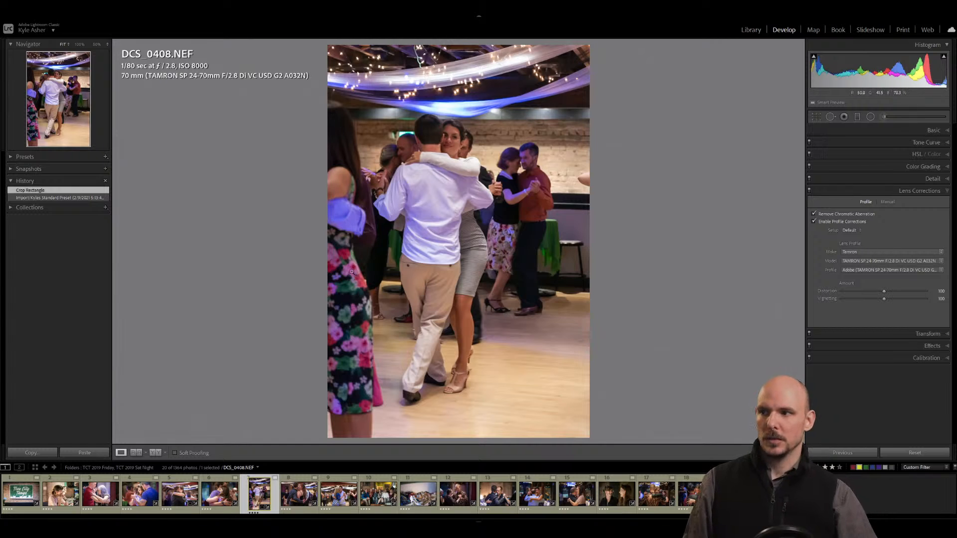
Crop the photo in from its right edge, extending the crop's top to keep more string lights and repositioning the frame slightly.
key("r")
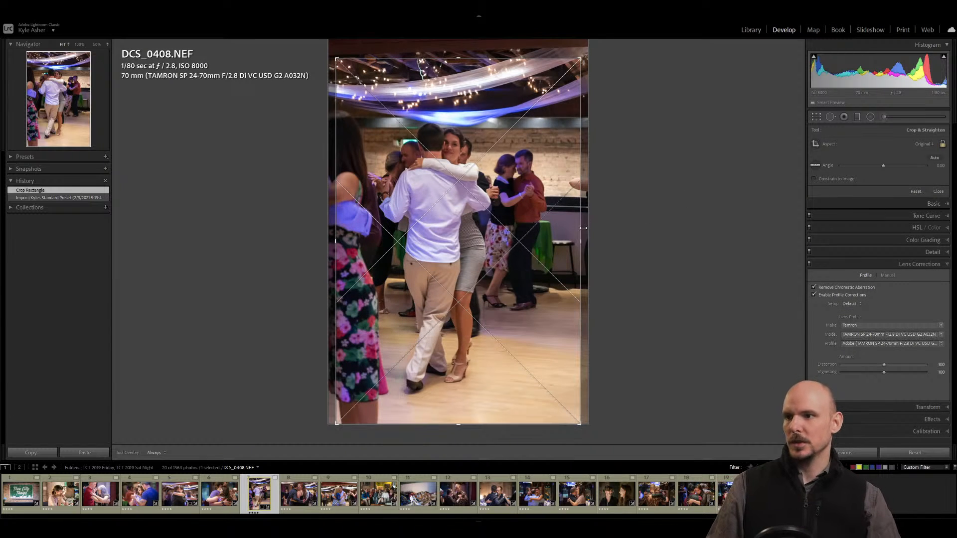
left_click_drag(589, 241, 563, 240)
key("r")
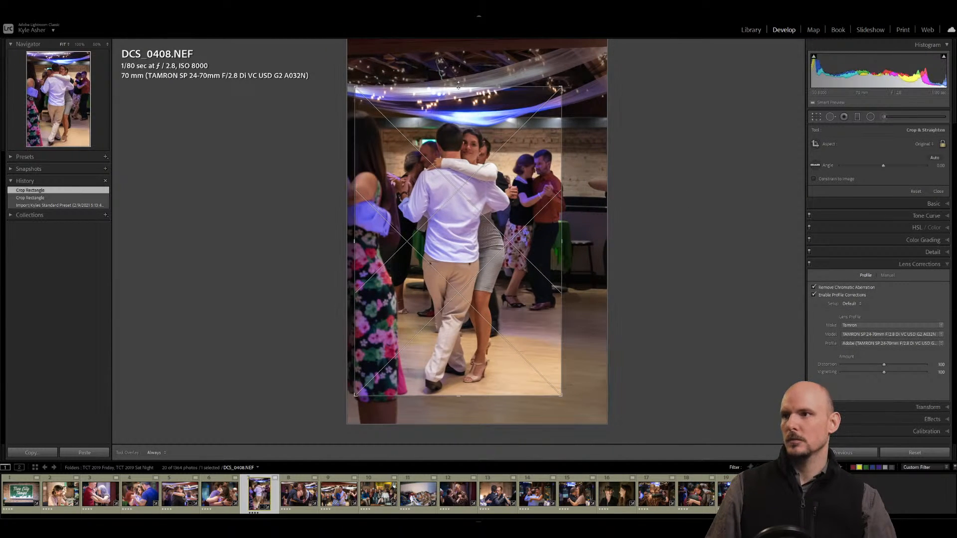
key("r")
left_click_drag(456, 91, 456, 71)
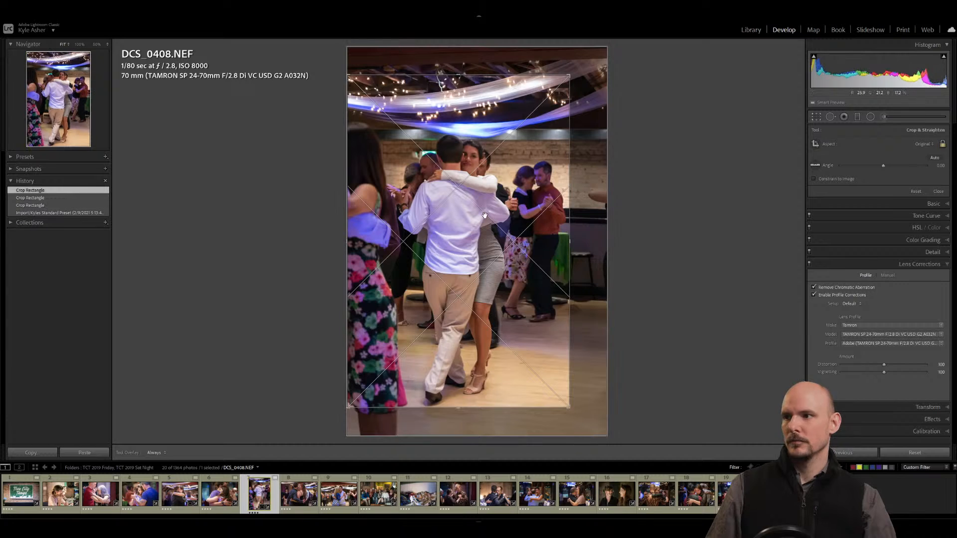
left_click_drag(468, 247, 471, 248)
key("r")
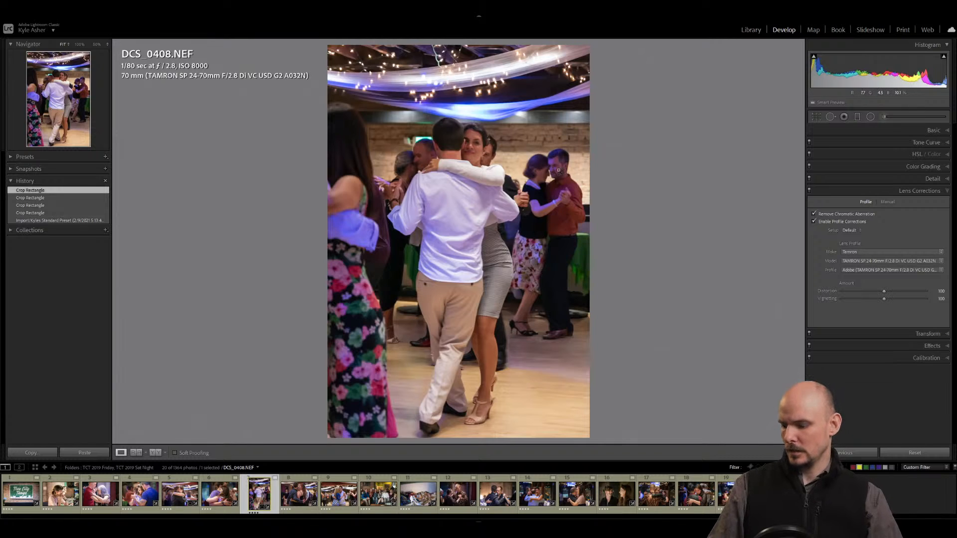
Straighten the cropped photo to an angle of about -0.42.
key("r")
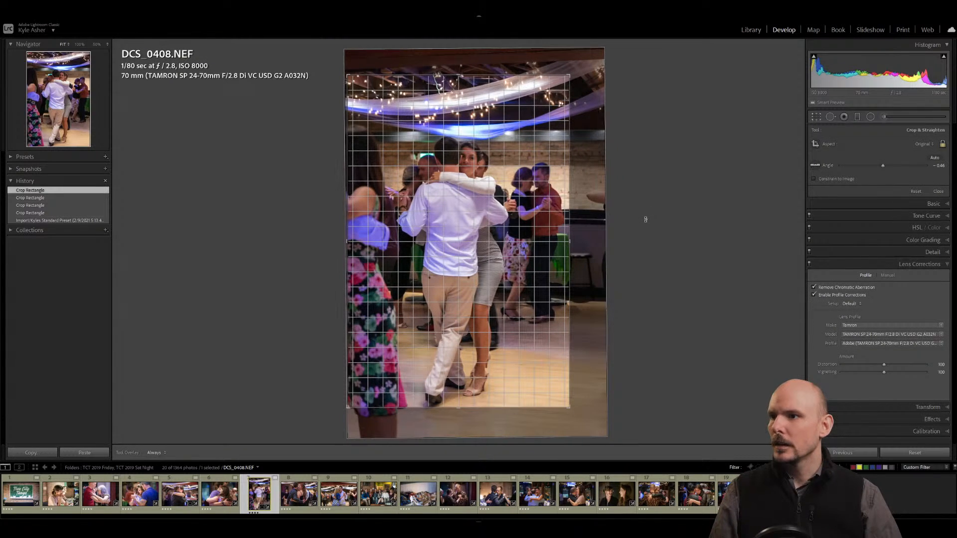
left_click_drag(644, 220, 644, 219)
key("r")
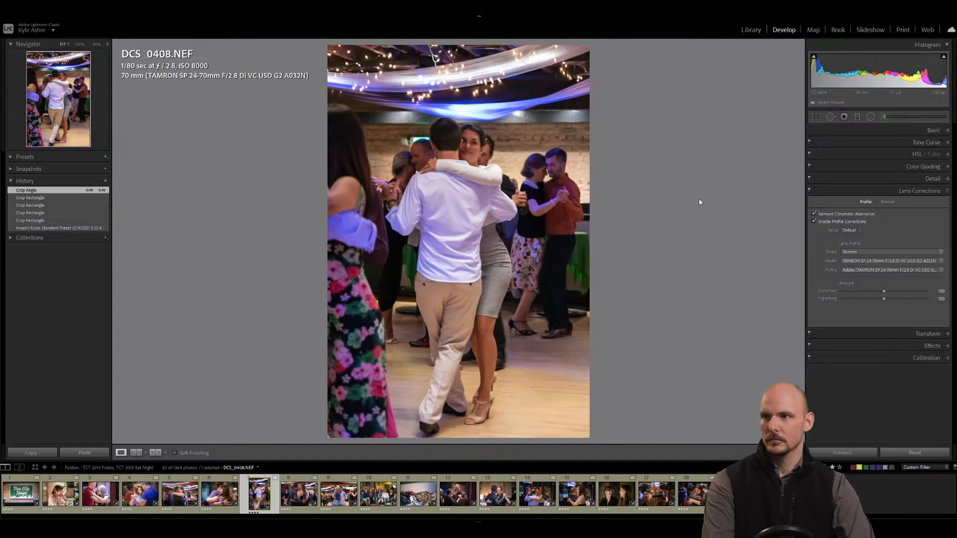
key("r")
left_click_drag(633, 177, 637, 180)
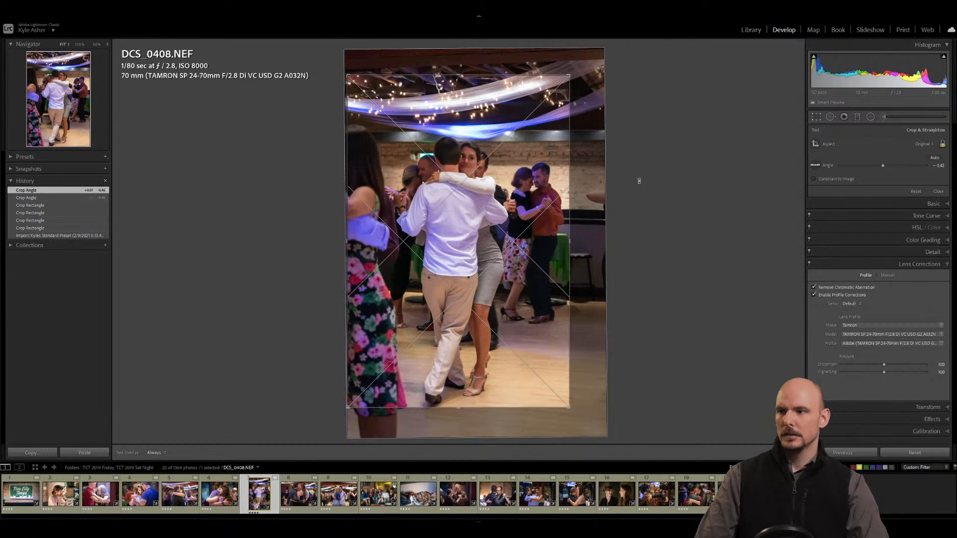
key("r")
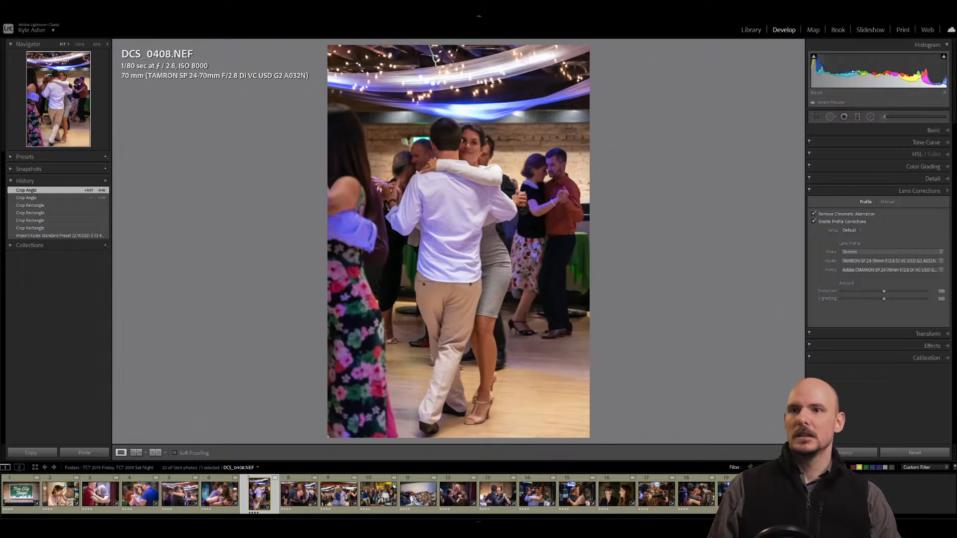
Reset the photo's post-crop vignette amount to 0.
left_click(872, 191)
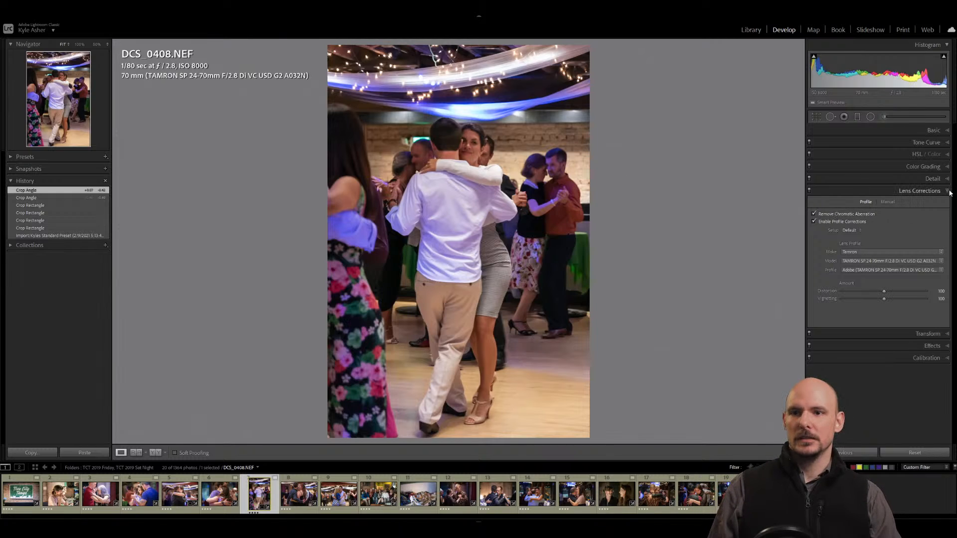
left_click(928, 215)
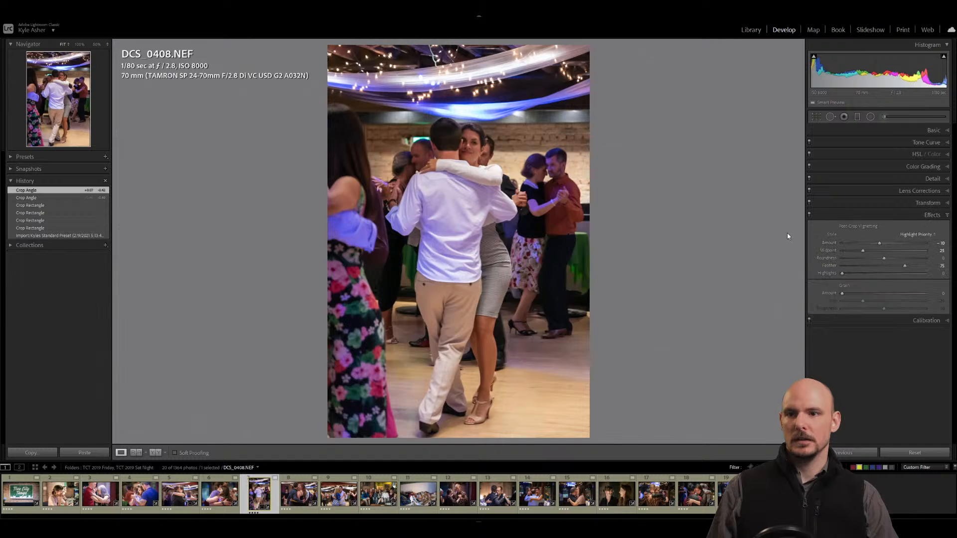
double_click(829, 243)
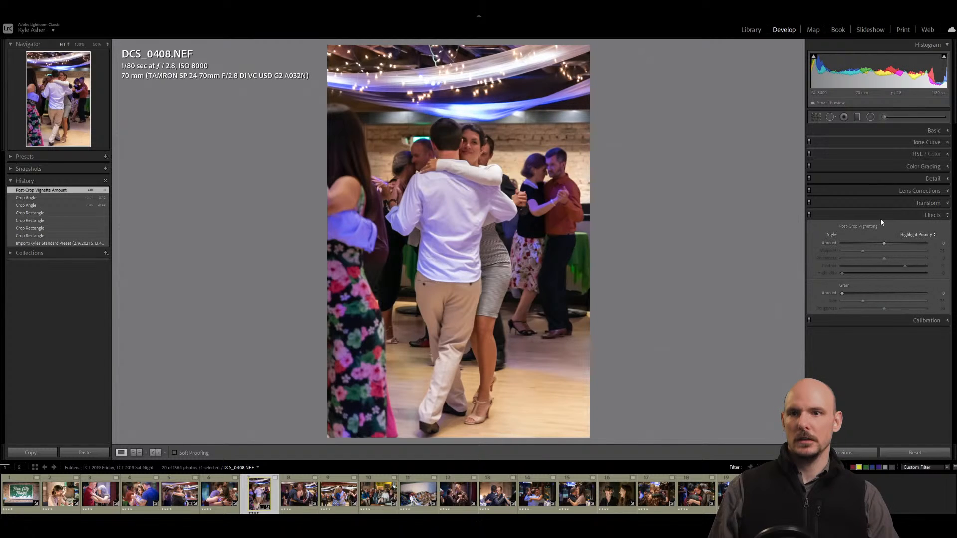
Add a radial filter over the face of the woman in the central couple and give it the Exposure effect preset at 0.50.
left_click(947, 131)
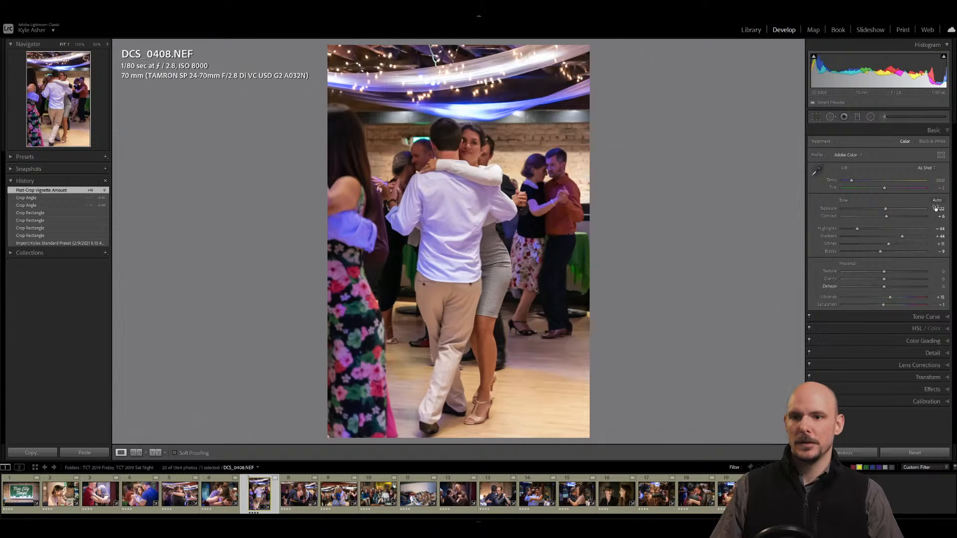
left_click(870, 116)
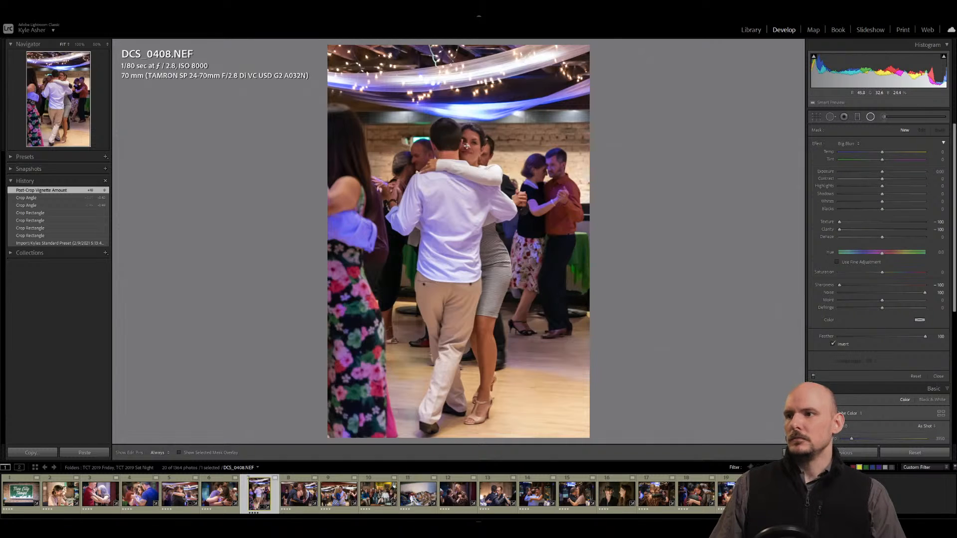
left_click_drag(467, 146, 487, 172)
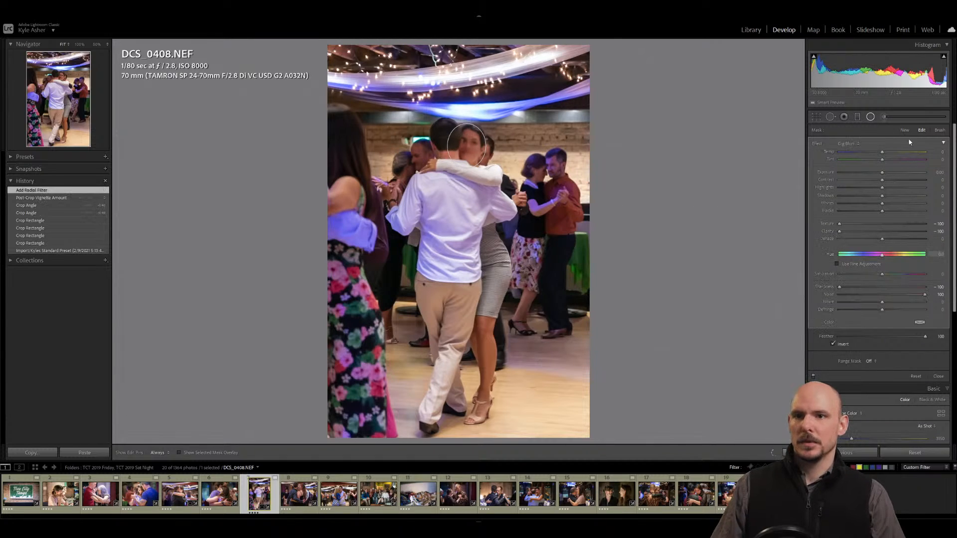
left_click(849, 143)
left_click(875, 172)
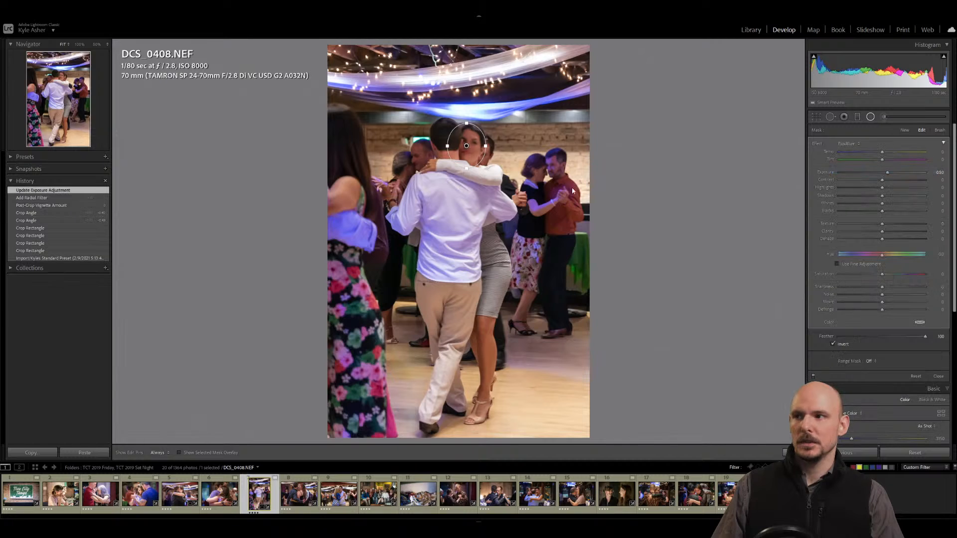
Narrow the radial filter to an upright oval and centre it on the woman's face.
left_click_drag(447, 146, 464, 149)
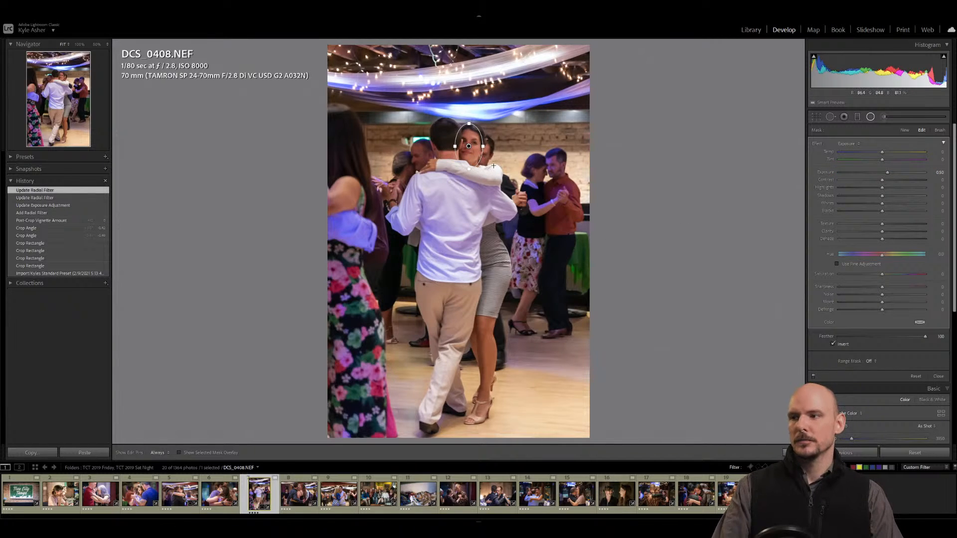
left_click(493, 165)
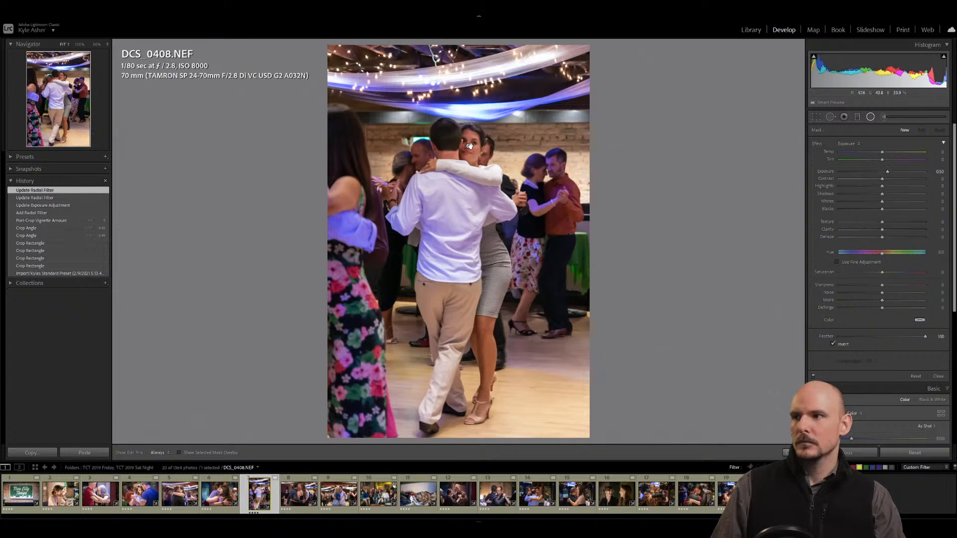
left_click(467, 147)
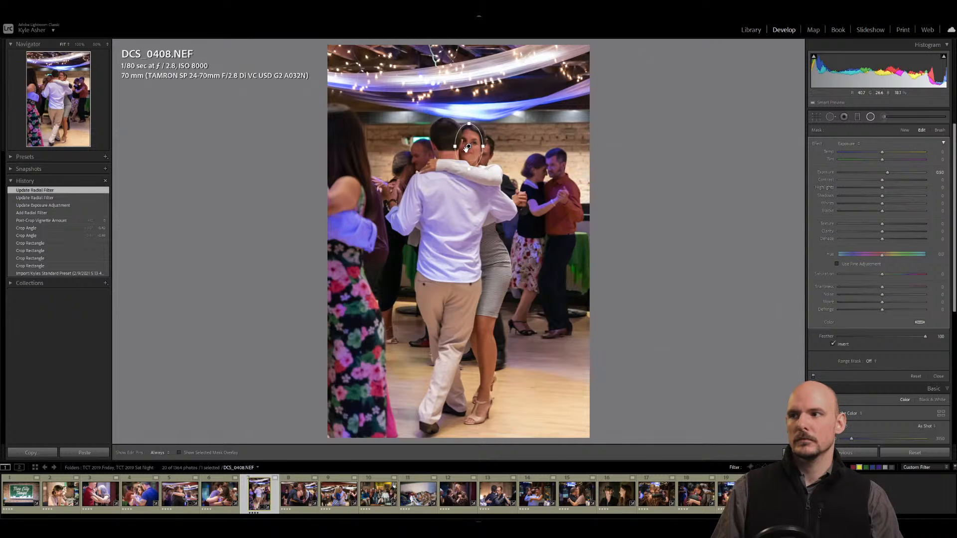
Raise the face filter's exposure to about 1.06 and its shadows to about 15, and finish the radial filter edit.
left_click(894, 173)
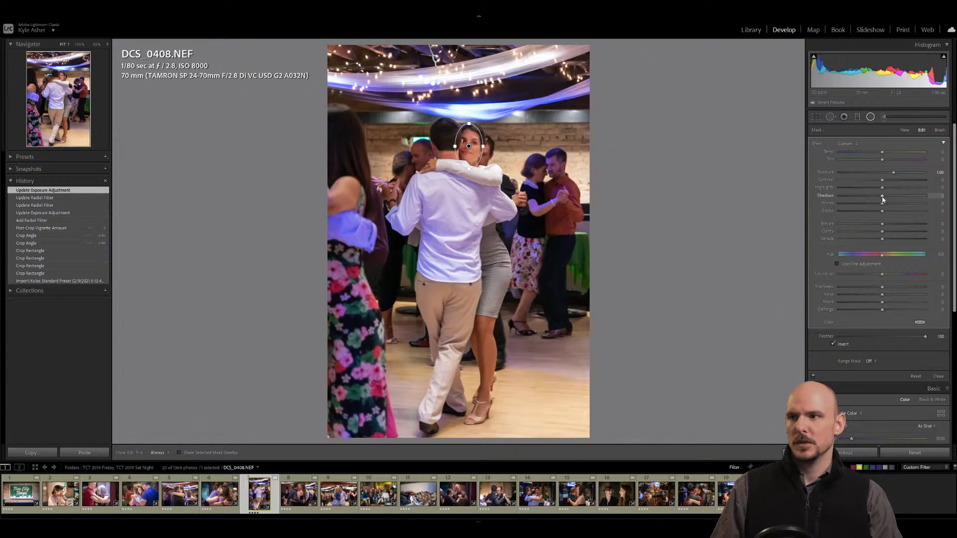
left_click_drag(888, 198, 889, 197)
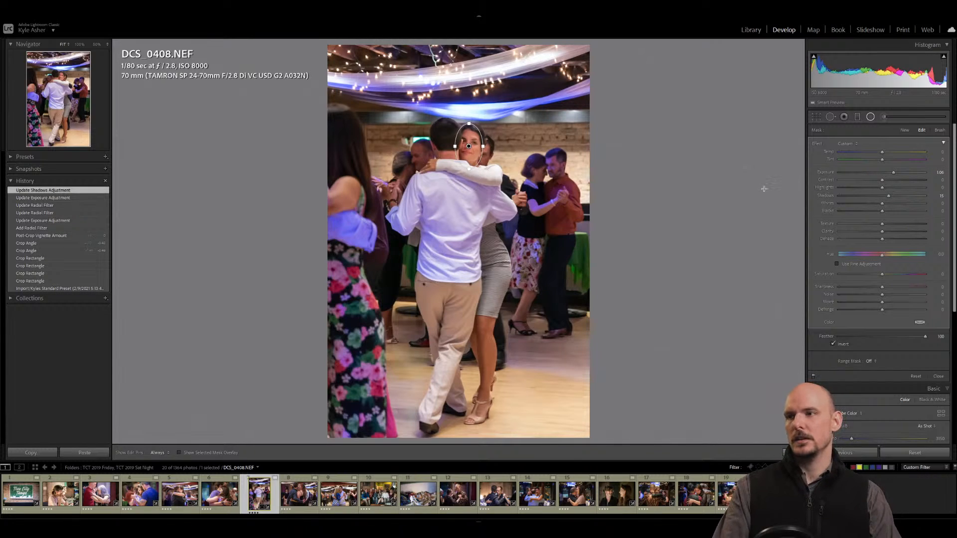
key("shift+m")
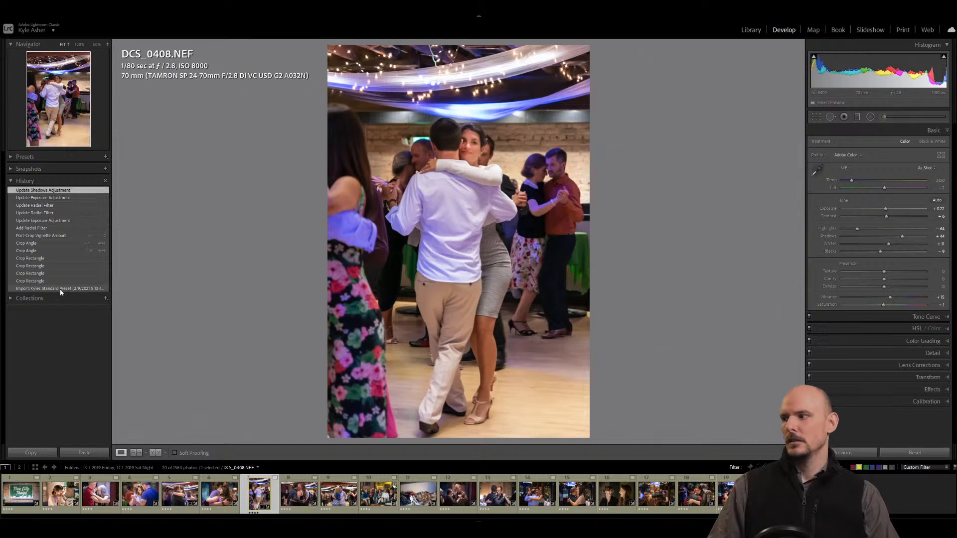
Compare the photo's original import state with its latest edited state.
left_click(63, 289)
left_click(49, 190)
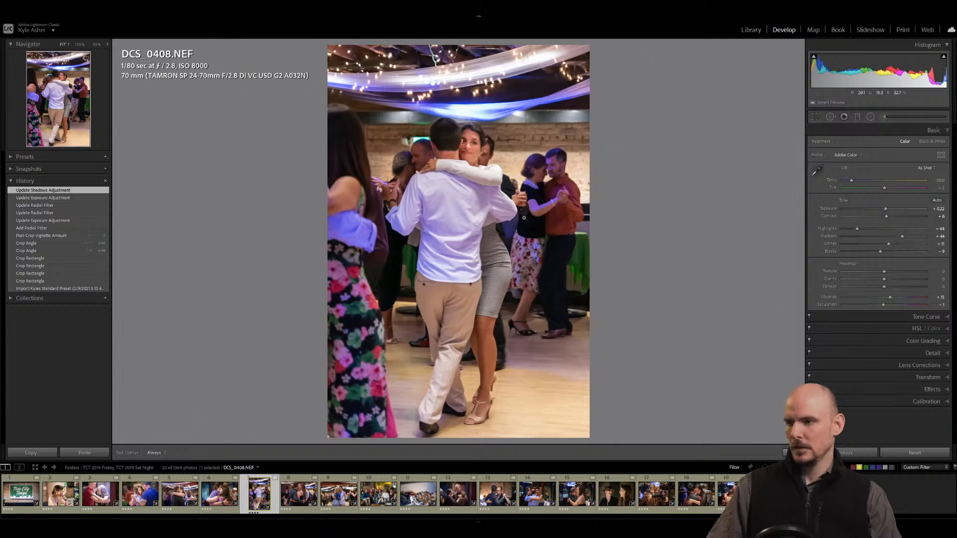
Shift the photo's crop frame over the dancing couple and fine-tune the crop angle to about -0.18.
key("r")
left_click_drag(453, 221, 462, 212)
key("r")
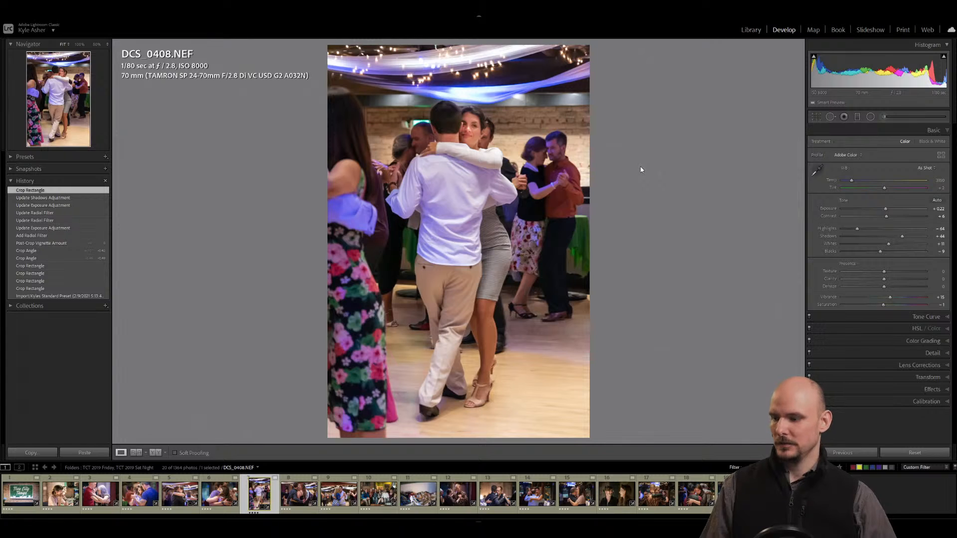
key("r")
left_click_drag(632, 175, 632, 180)
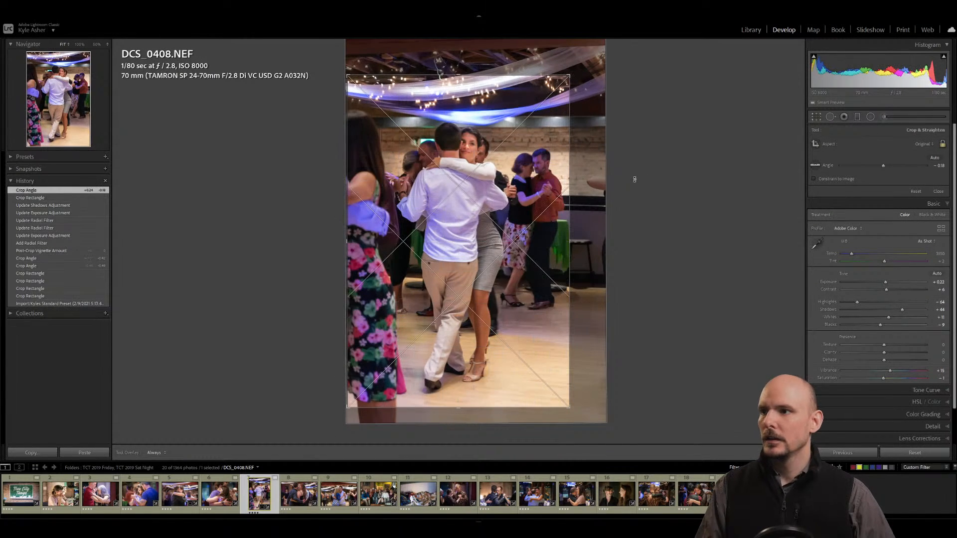
key("r")
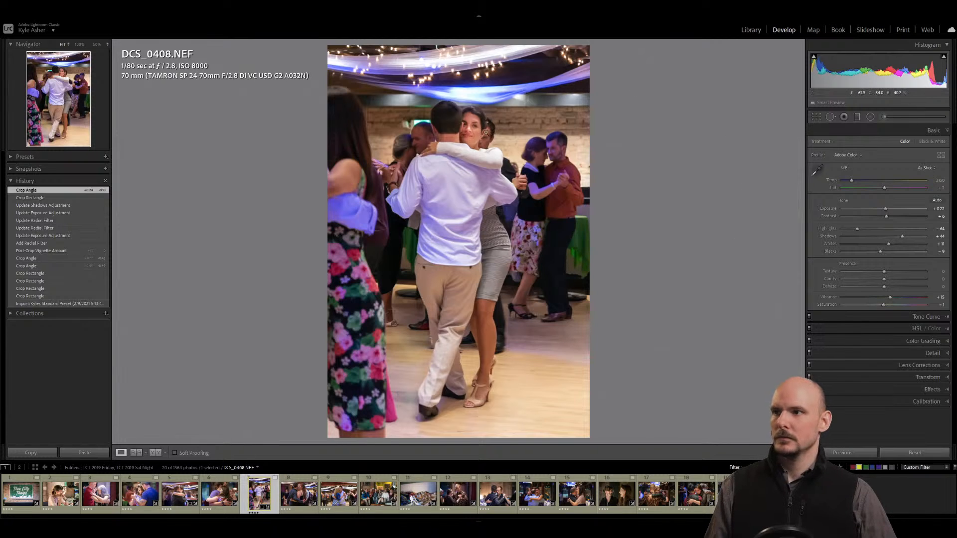
In the next photo, DCS_0430.NEF, paint the Big Blurr adjustment brush preset over the background people and the area behind the couple's heads.
key("Right")
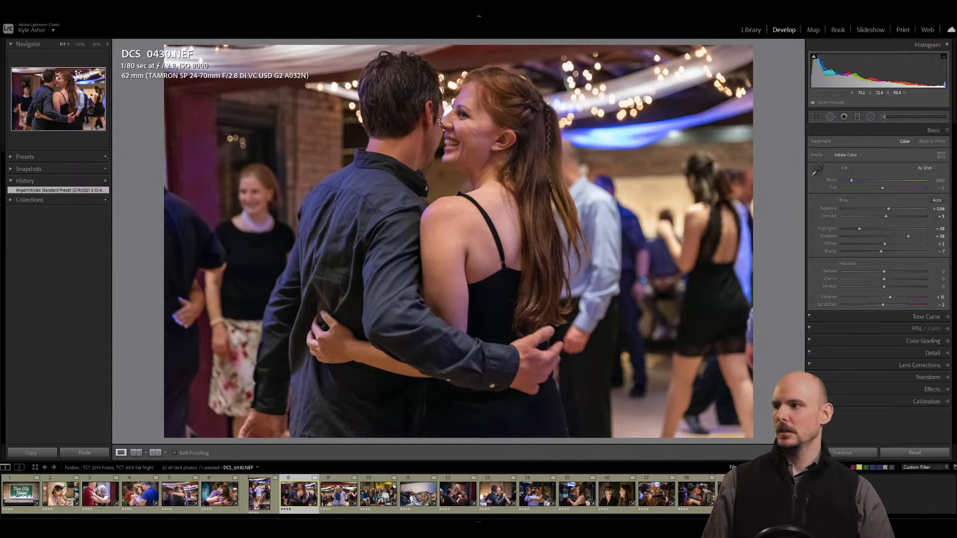
left_click(884, 118)
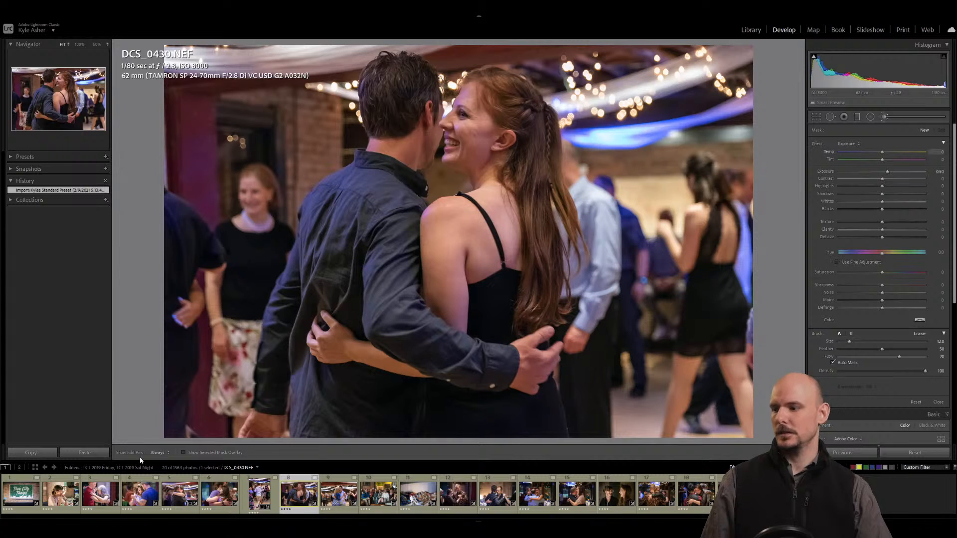
left_click(859, 145)
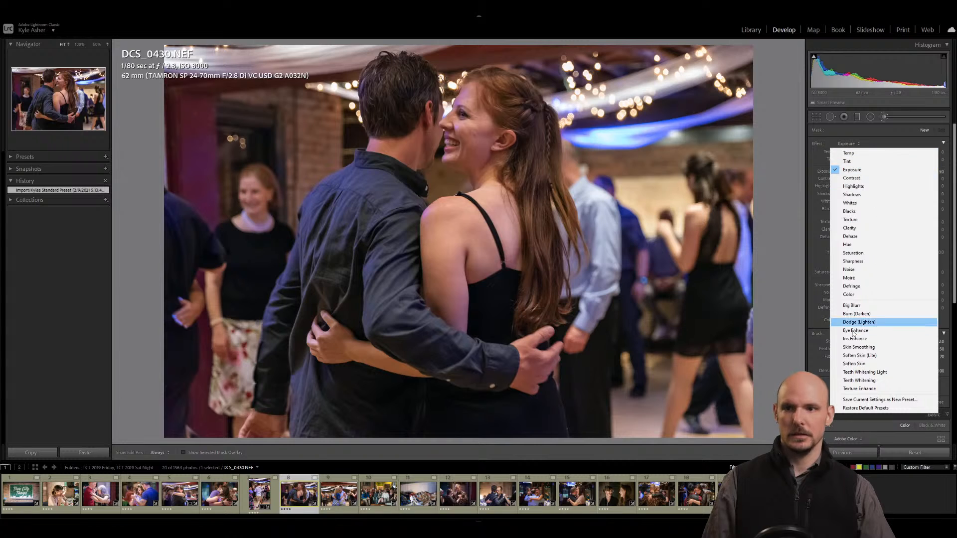
left_click(885, 305)
scroll(709, 306, "up", 6)
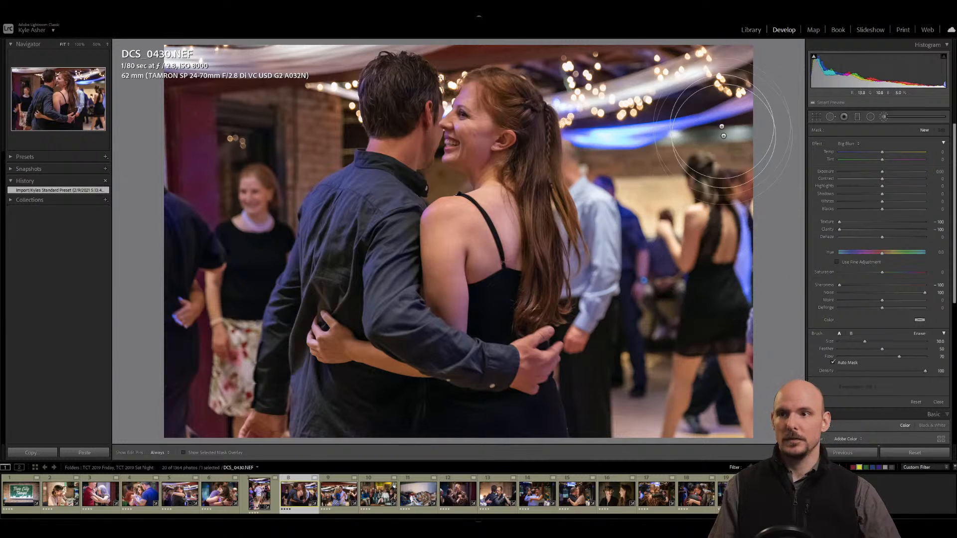
mouse_move(716, 50)
left_mouse_down()
mouse_move(716, 252)
mouse_move(659, 131)
mouse_move(626, 114)
mouse_move(653, 300)
mouse_move(631, 402)
mouse_move(725, 373)
mouse_move(651, 341)
mouse_move(611, 49)
mouse_move(663, 54)
mouse_move(670, 358)
left_mouse_up()
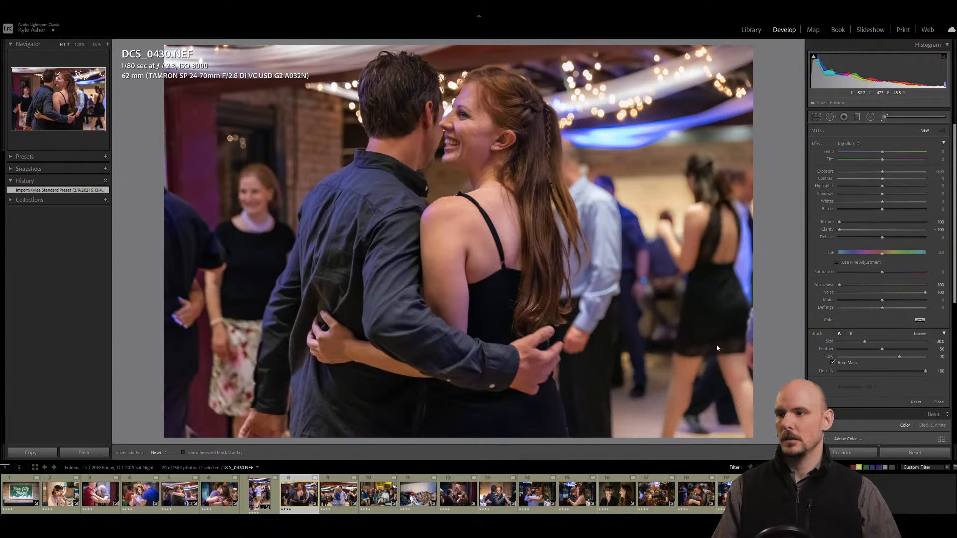
mouse_move(268, 84)
left_mouse_down()
mouse_move(235, 147)
mouse_move(194, 401)
mouse_move(201, 77)
mouse_move(277, 65)
mouse_move(264, 131)
mouse_move(173, 333)
mouse_move(521, 23)
left_mouse_up()
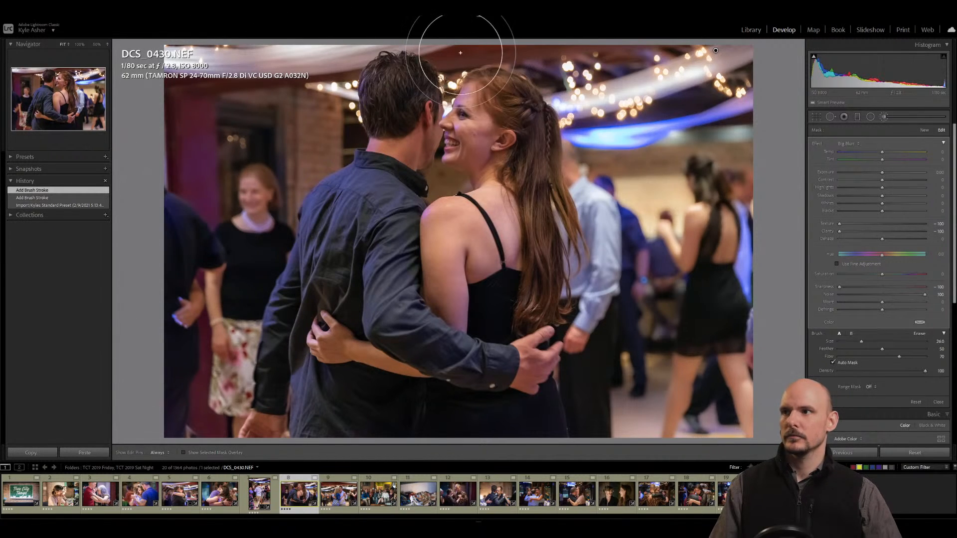
Extend the background blur into the narrow areas around the couple's heads using a brush size reduced to about 5.
scroll(454, 63, "down", 8)
scroll(448, 56, "down", 3)
mouse_move(437, 50)
left_mouse_down()
mouse_move(454, 69)
mouse_move(485, 51)
mouse_move(435, 61)
mouse_move(443, 77)
left_mouse_up()
mouse_move(439, 185)
left_mouse_down()
mouse_move(450, 177)
mouse_move(446, 186)
left_mouse_up()
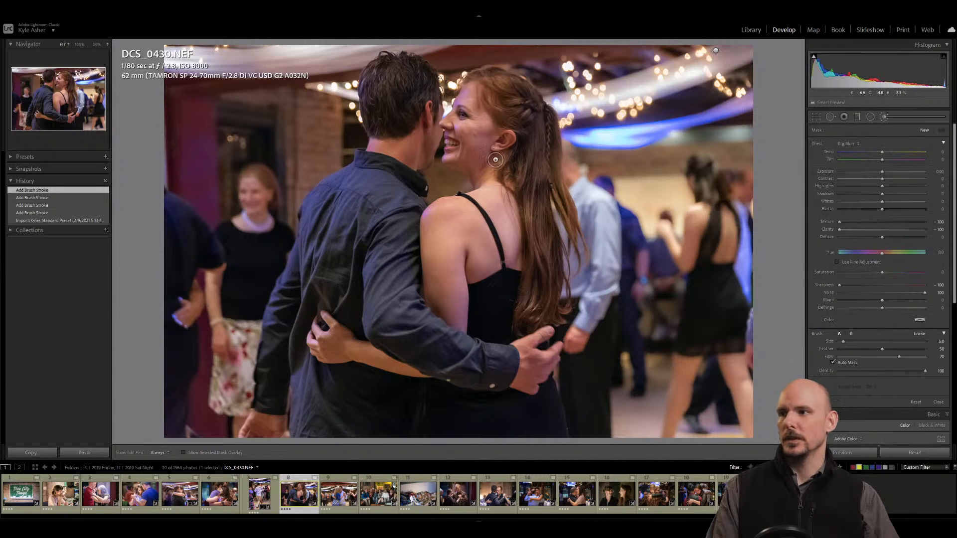
Brighten the woman's teeth and eye with a new Teeth Whitening Light adjustment brush at a size of about 1.
left_click(884, 117)
left_click(884, 116)
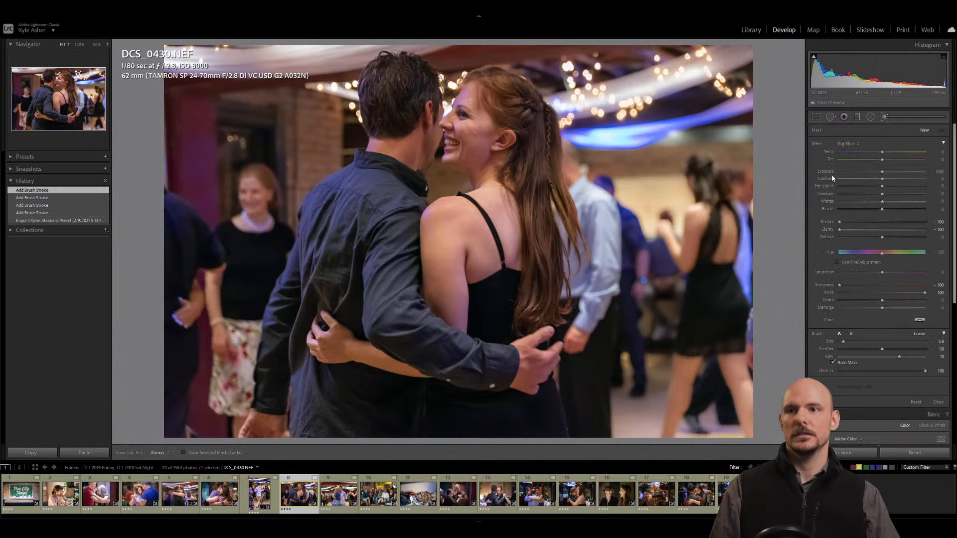
left_click(849, 143)
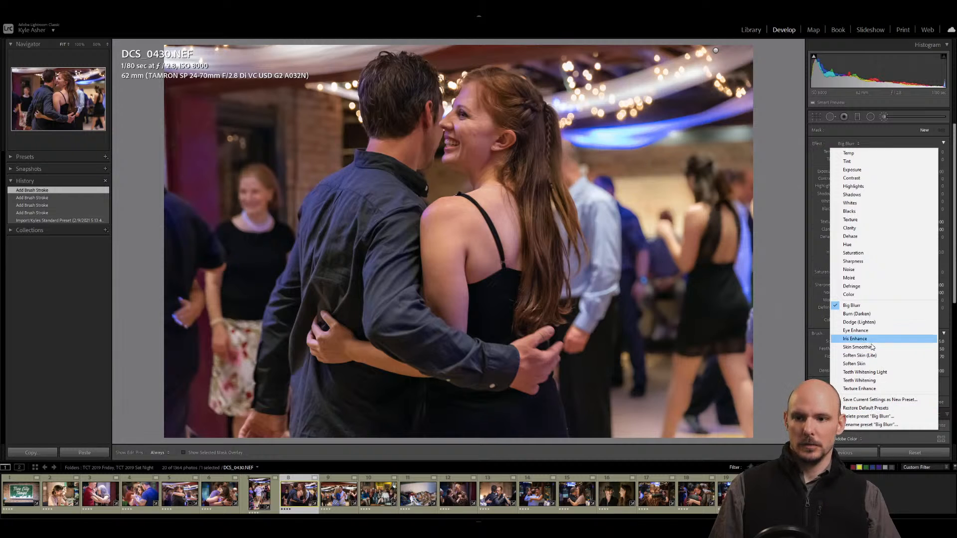
left_click(869, 372)
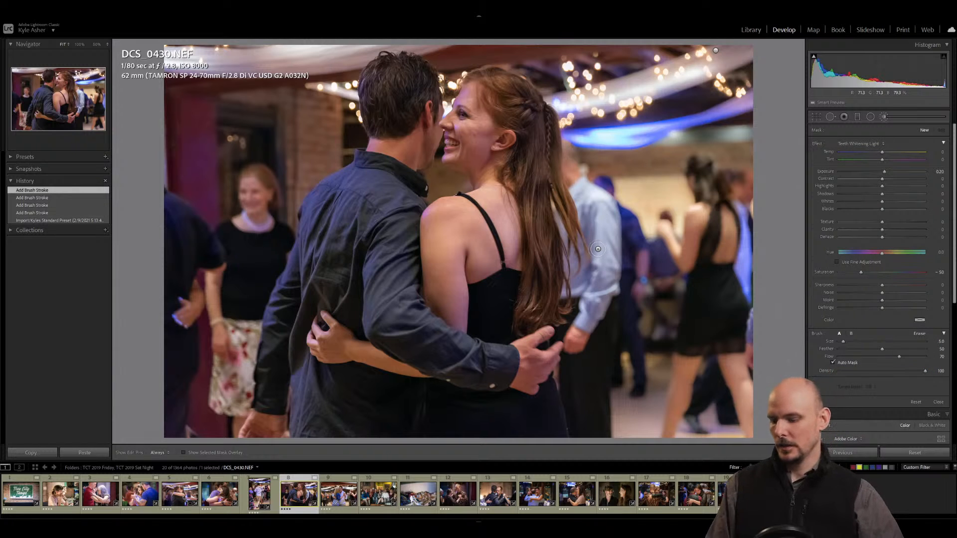
key("z")
key("ctrl+=")
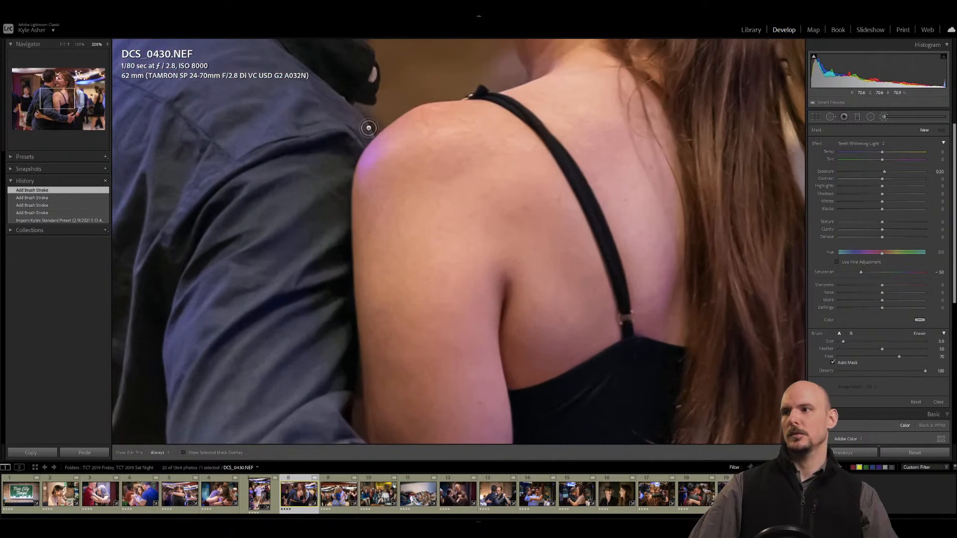
left_click(58, 81)
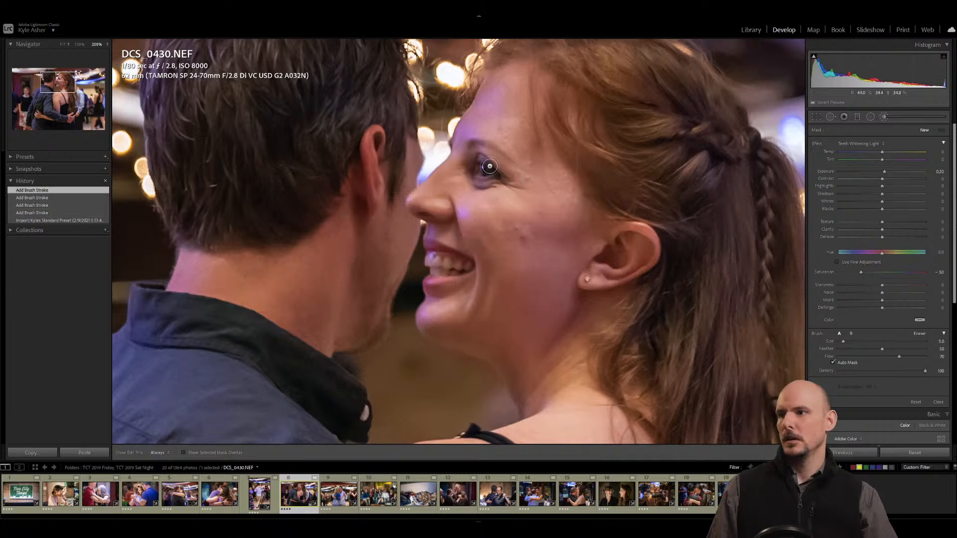
scroll(437, 264, "down", 2)
scroll(438, 264, "down", 1)
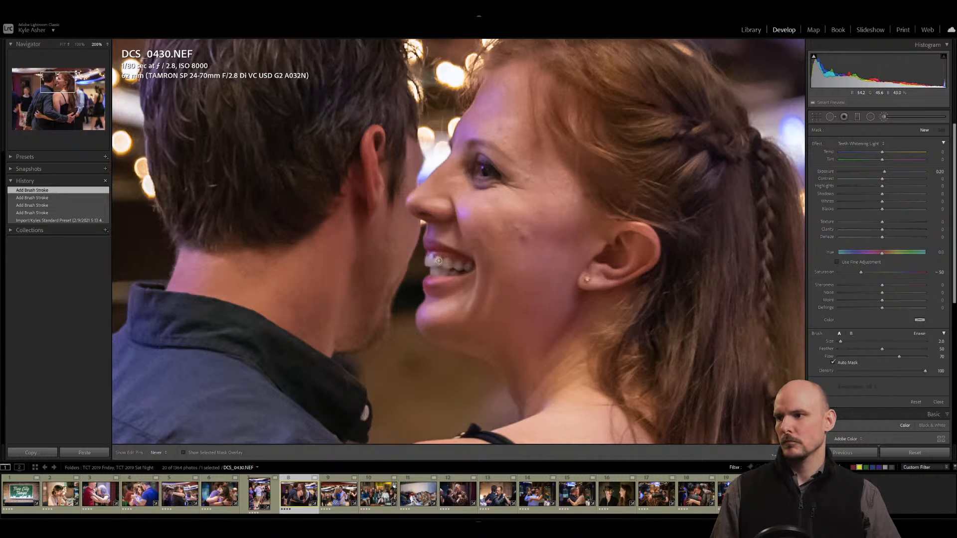
left_click_drag(438, 260, 438, 264)
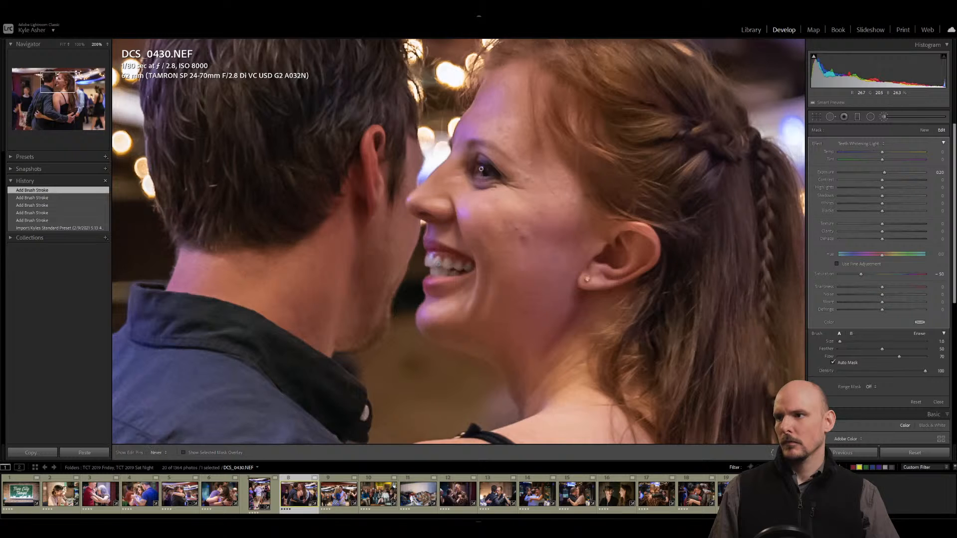
left_click_drag(481, 169, 489, 172)
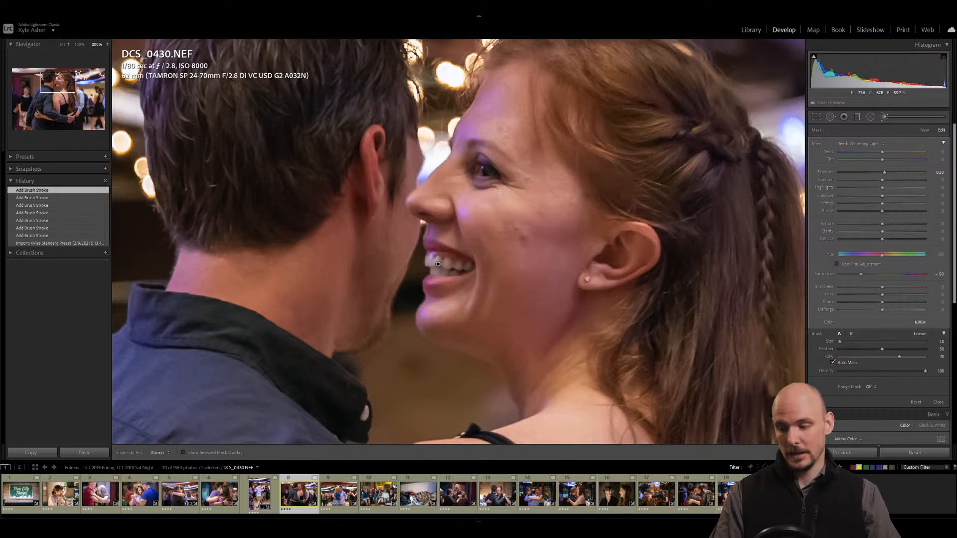
Review the brush effect presets, keep Teeth Whitening Light, and finish the adjustment brush edit.
left_click(63, 45)
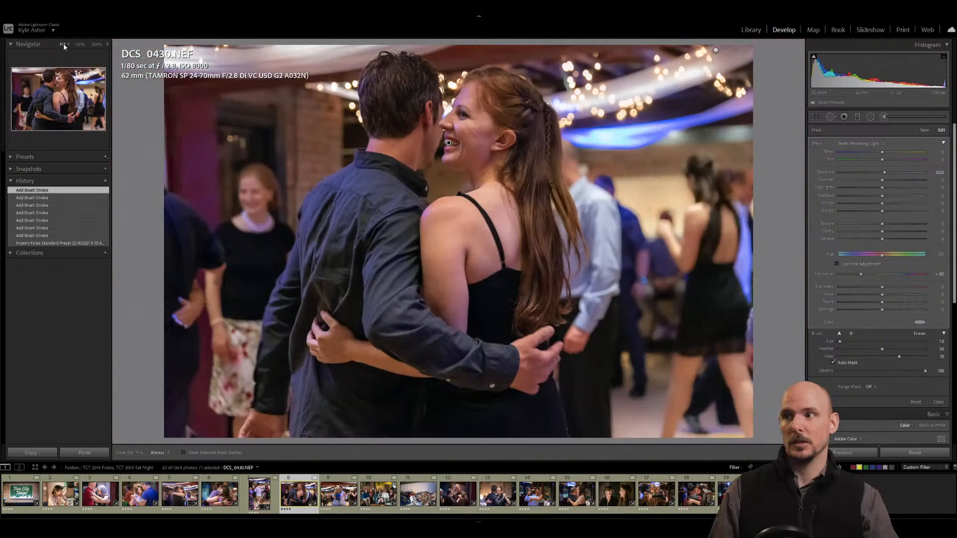
left_click(872, 144)
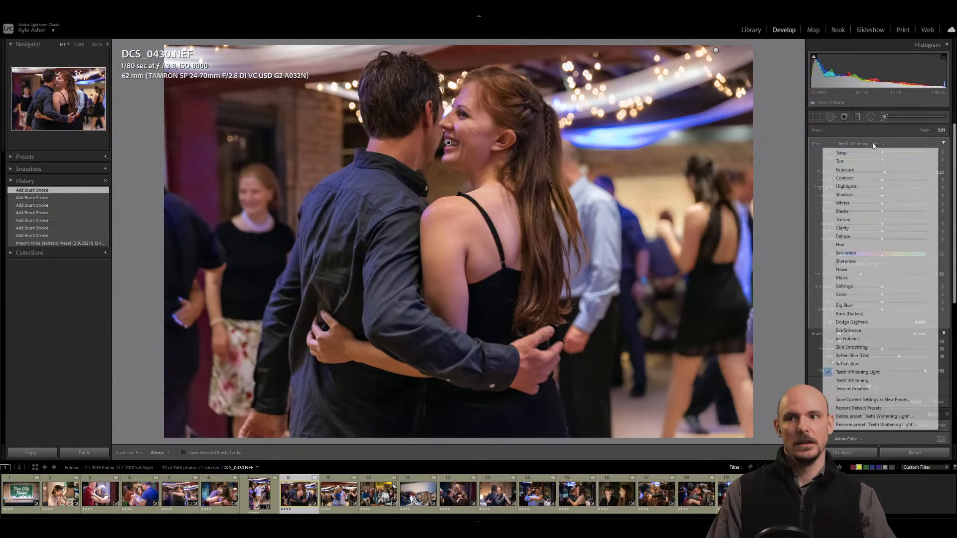
left_click(886, 372)
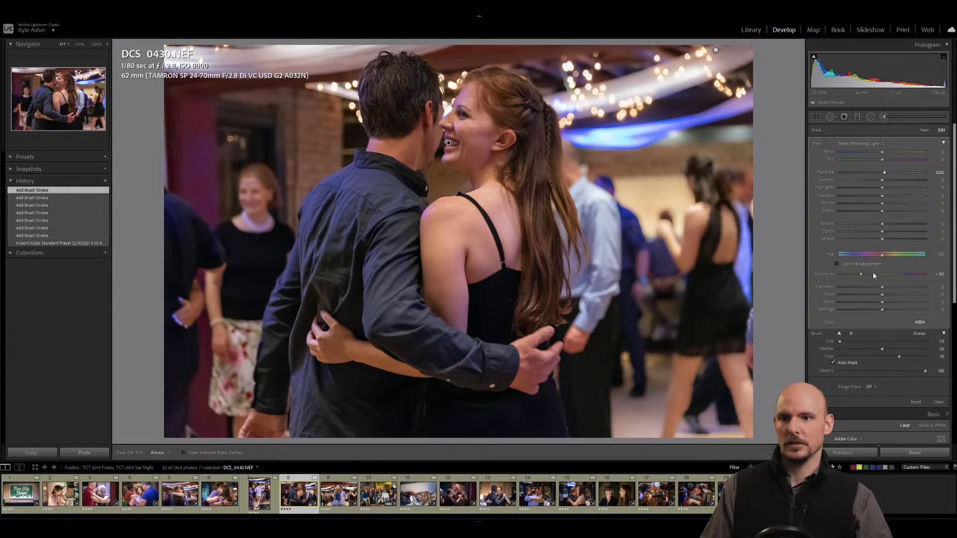
key("Return")
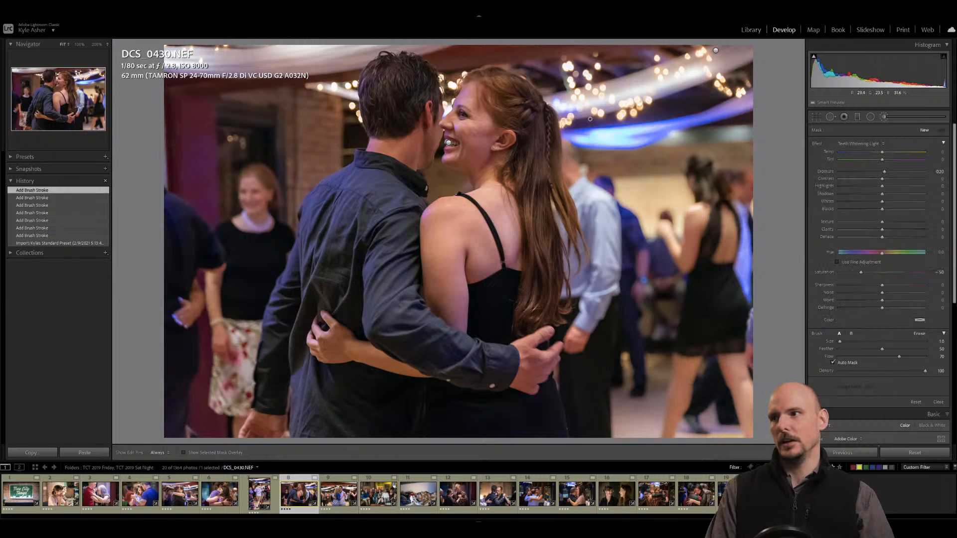
key("k")
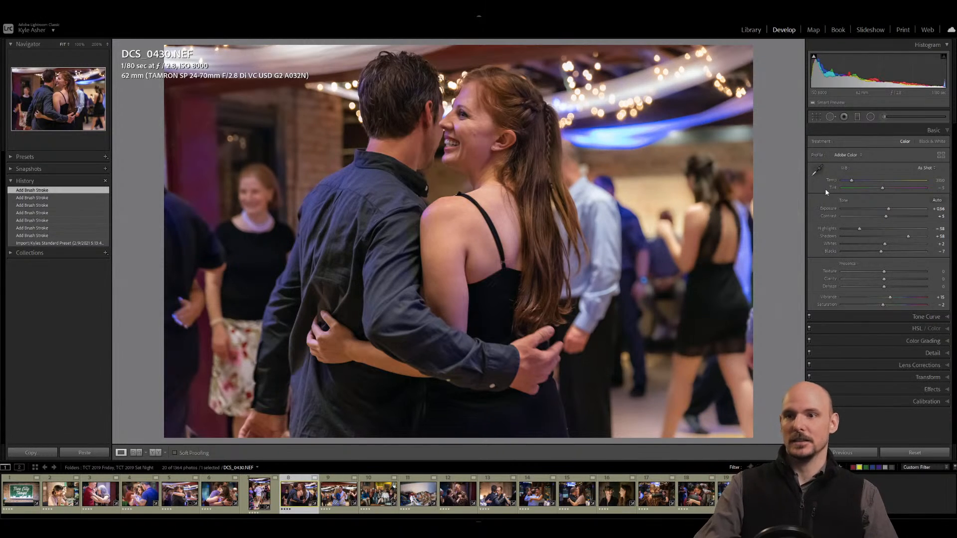
Raise the photo's overall exposure to +1.06 and lower its saturation to about -6.
key("period")
key("equal")
key("equal")
key("equal")
key("equal")
key("equal")
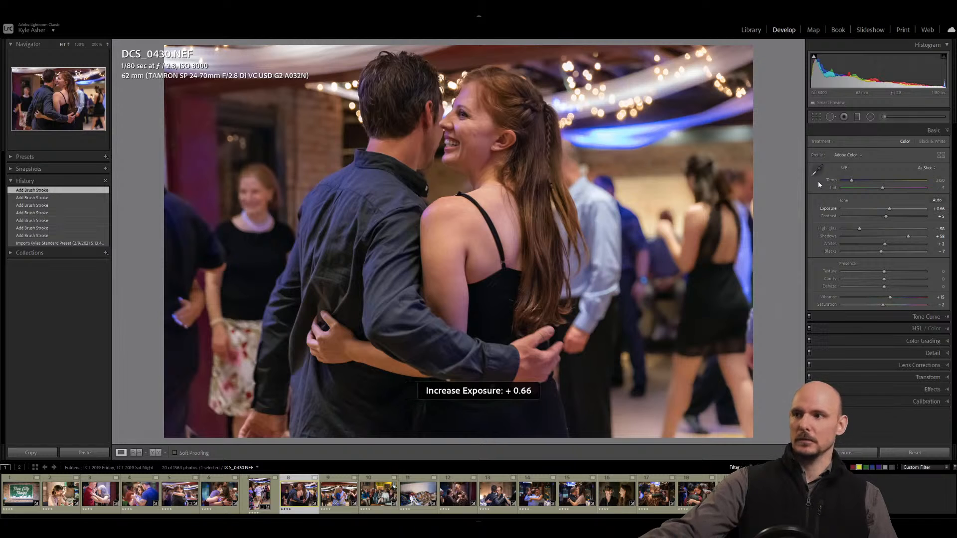
key("equal")
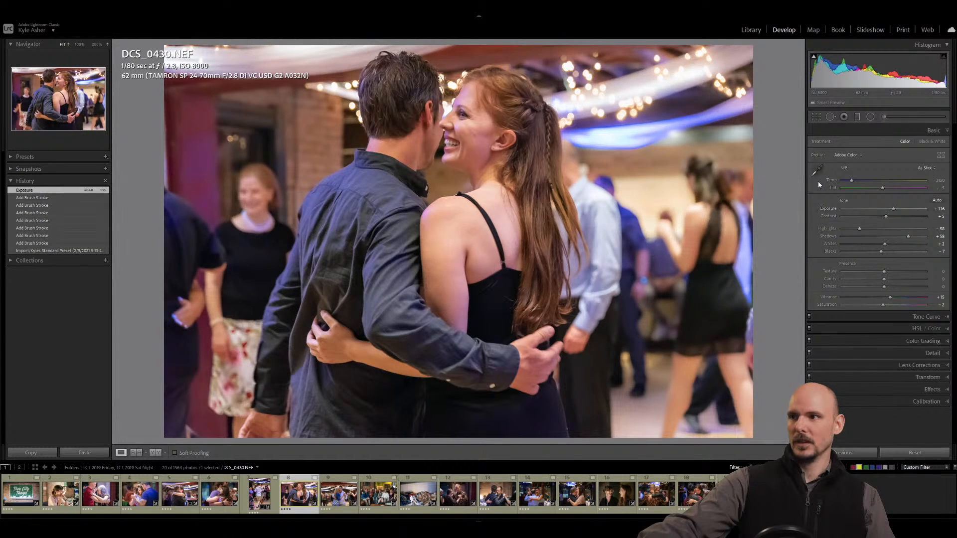
key("minus")
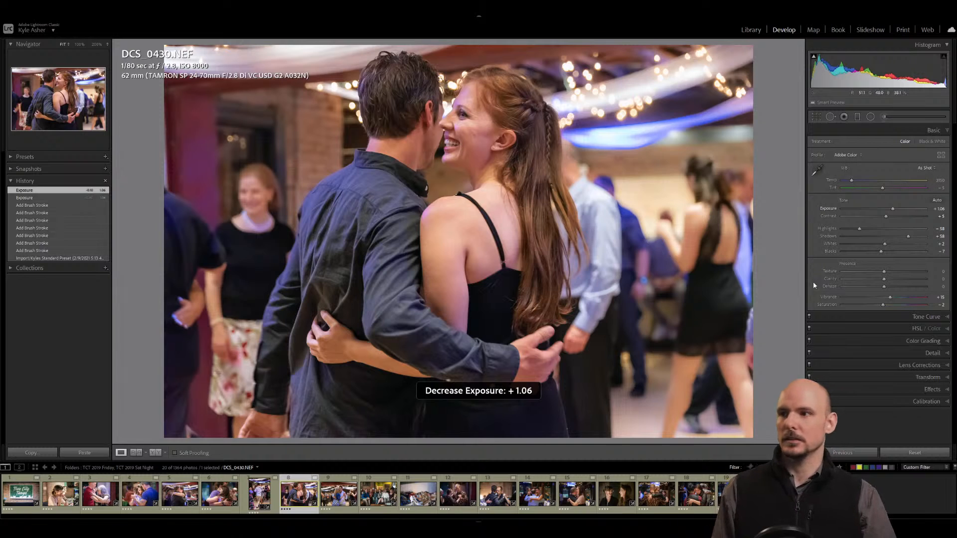
left_click_drag(882, 306, 882, 308)
left_click_drag(882, 308, 880, 308)
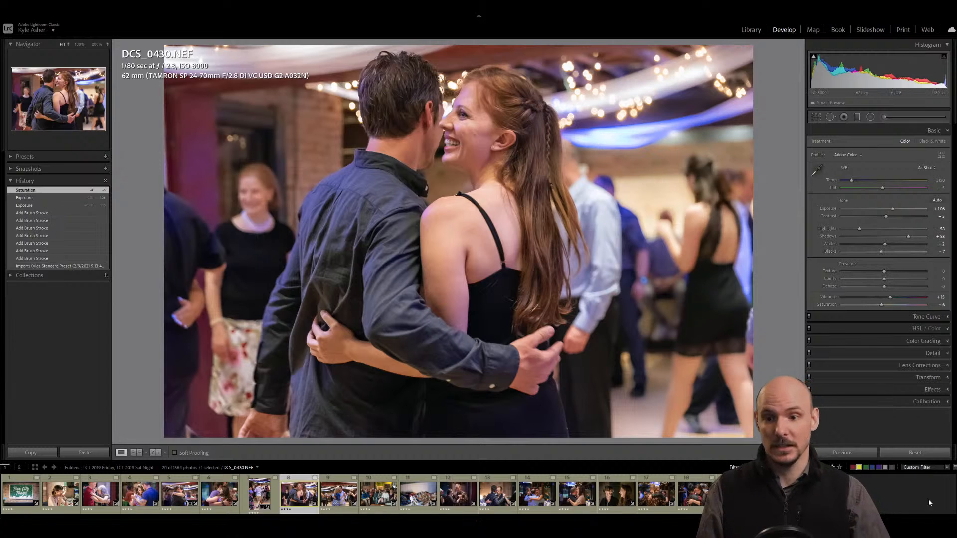
Reset the photo's settings to compare it with the unedited original, and restore the edited Saturation history state.
left_click(913, 452)
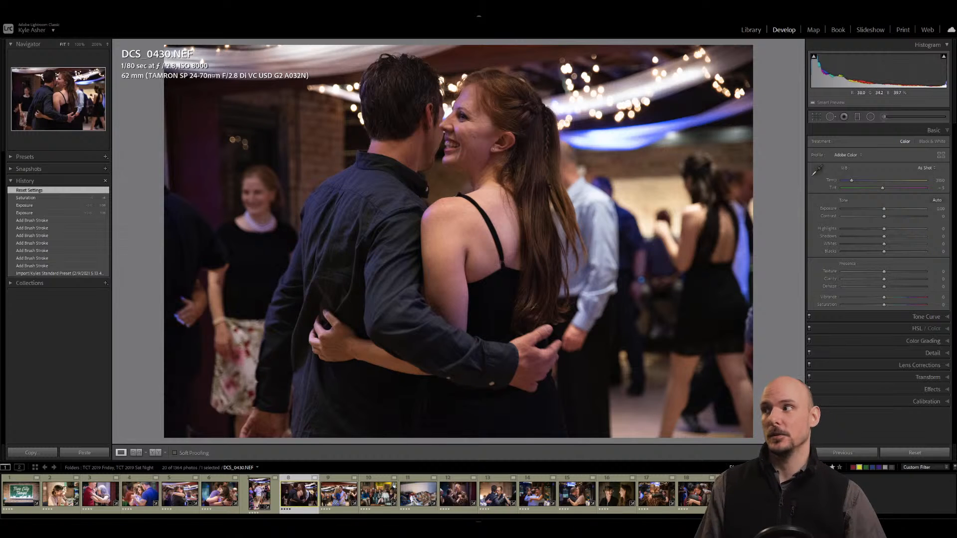
left_click(45, 198)
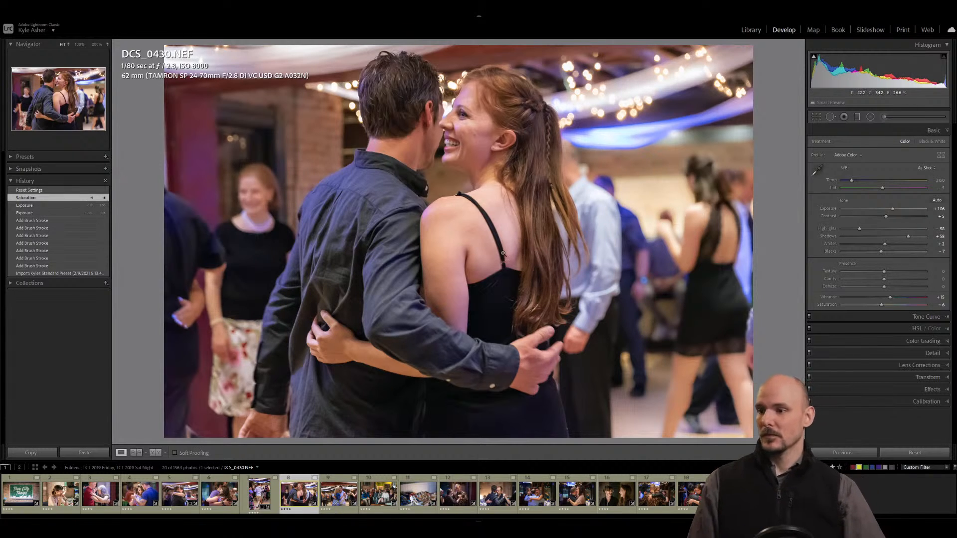
Start a new adjustment brush with the Temp effect and a tint of -25, and paint the woman's arm at size 7.
left_click(884, 117)
left_click(861, 143)
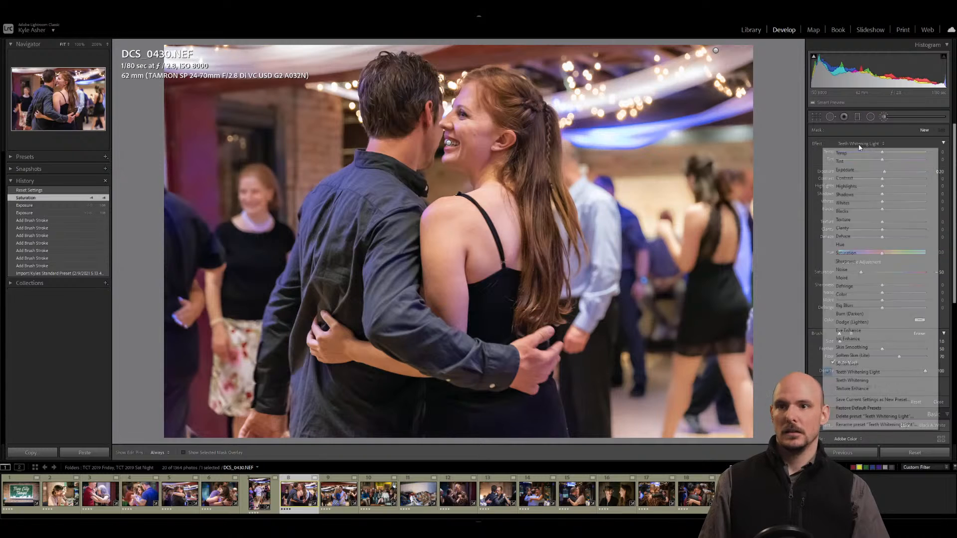
left_click(847, 152)
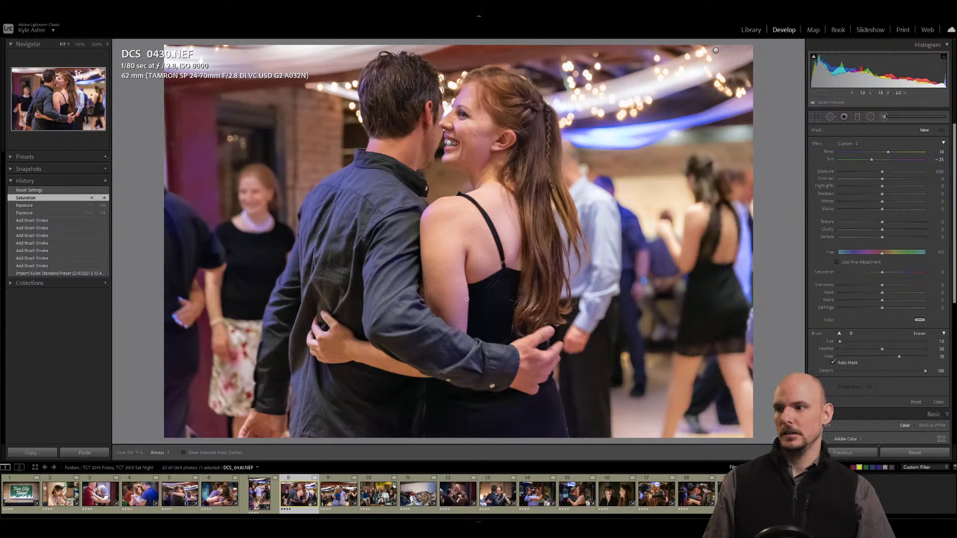
scroll(461, 307, "up", 6)
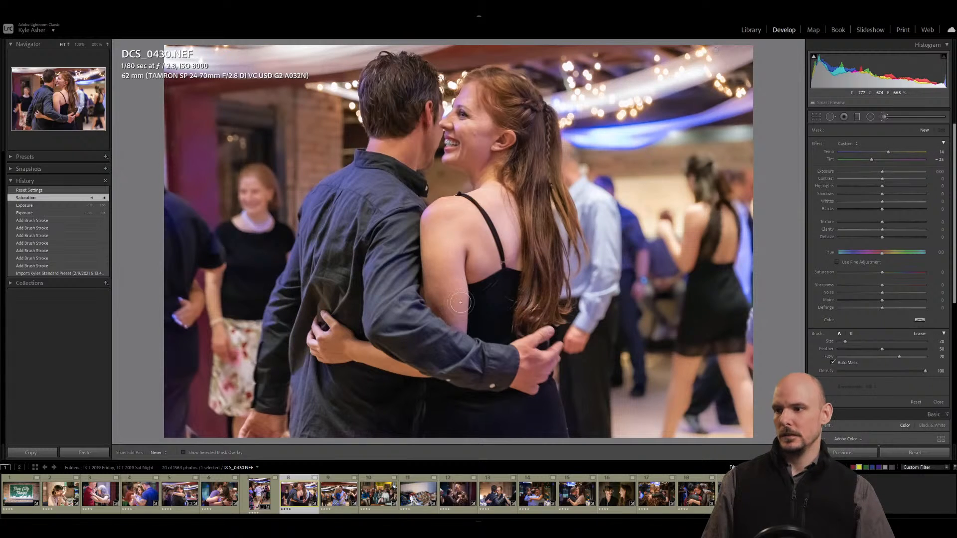
key("h")
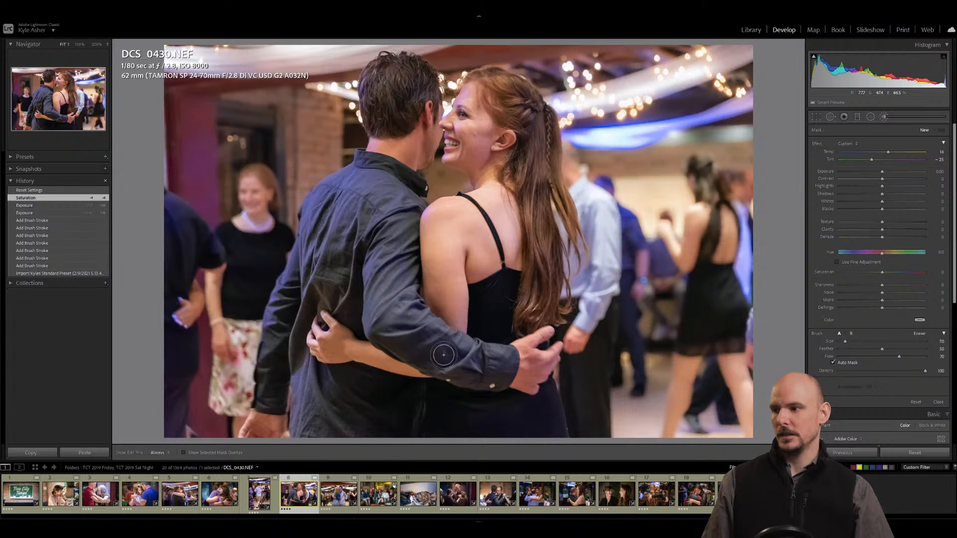
left_click_drag(441, 355, 443, 355)
key("h")
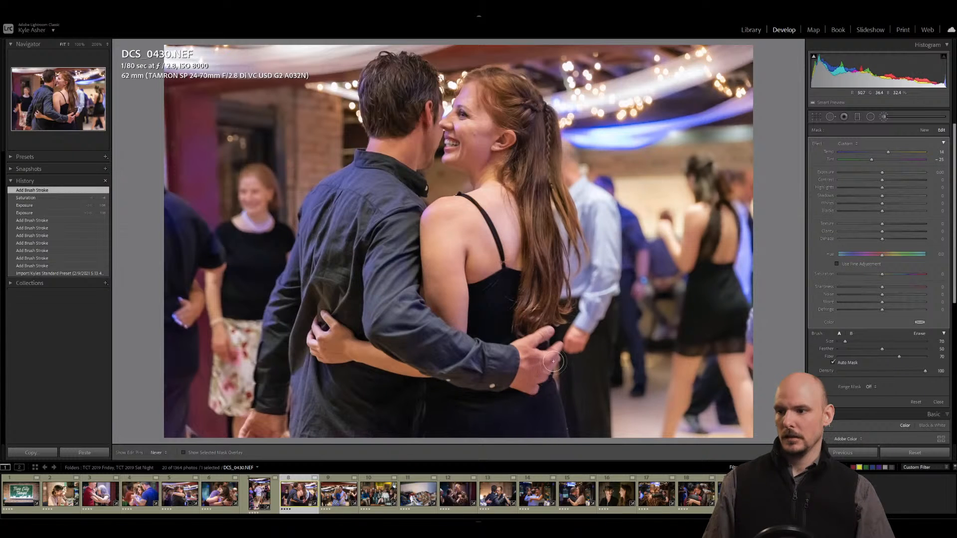
left_click_drag(606, 354, 605, 353)
scroll(445, 148, "down", 5)
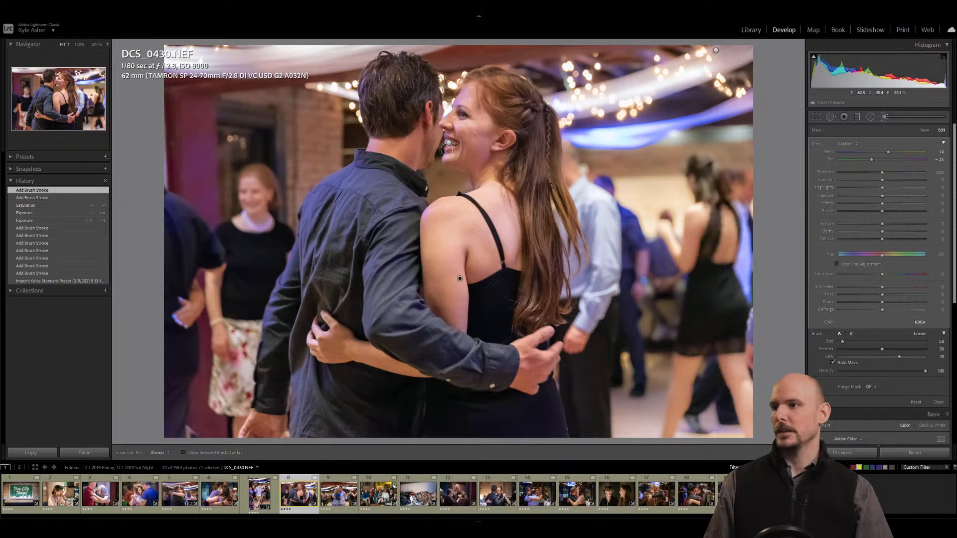
key("h")
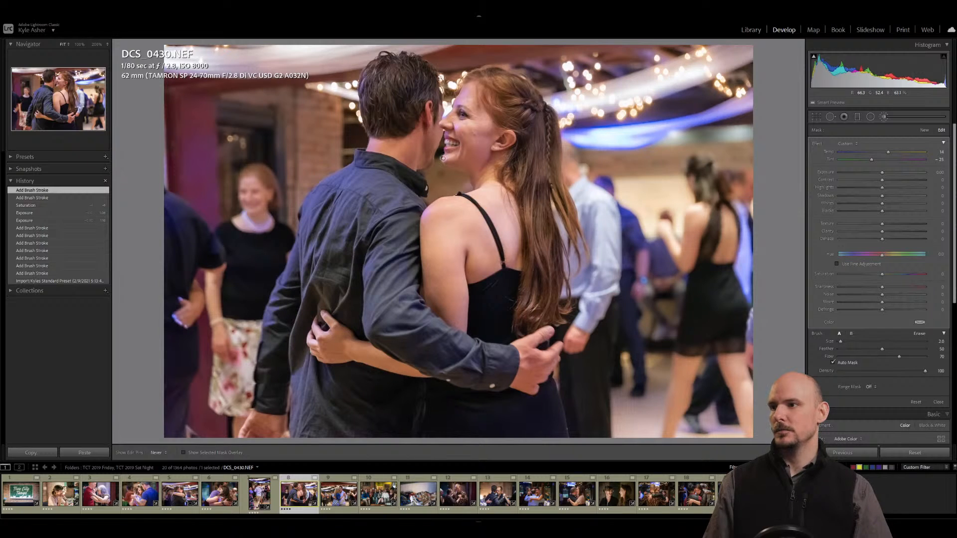
Extend the skin color brush over the woman's face, painting chin, cheek, forehead and nose area with brush sizes 2 and 5.
left_click(444, 161)
scroll(477, 157, "up", 3)
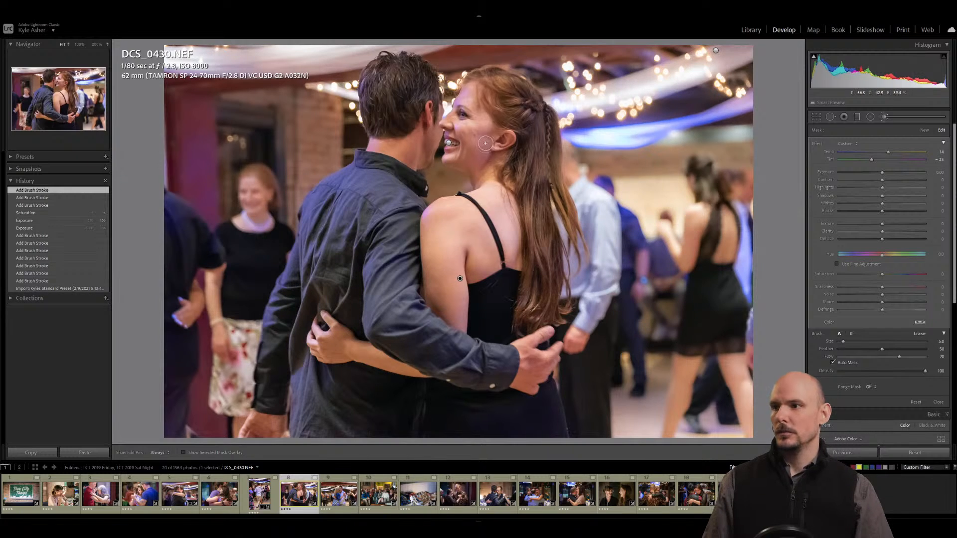
left_click_drag(477, 157, 490, 160)
scroll(456, 93, "down", 3)
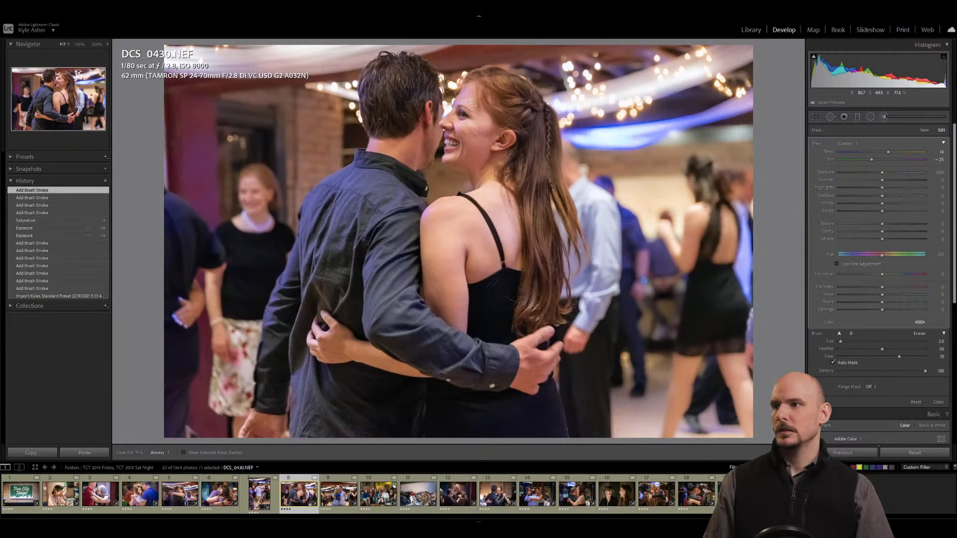
left_click(472, 106)
key("h")
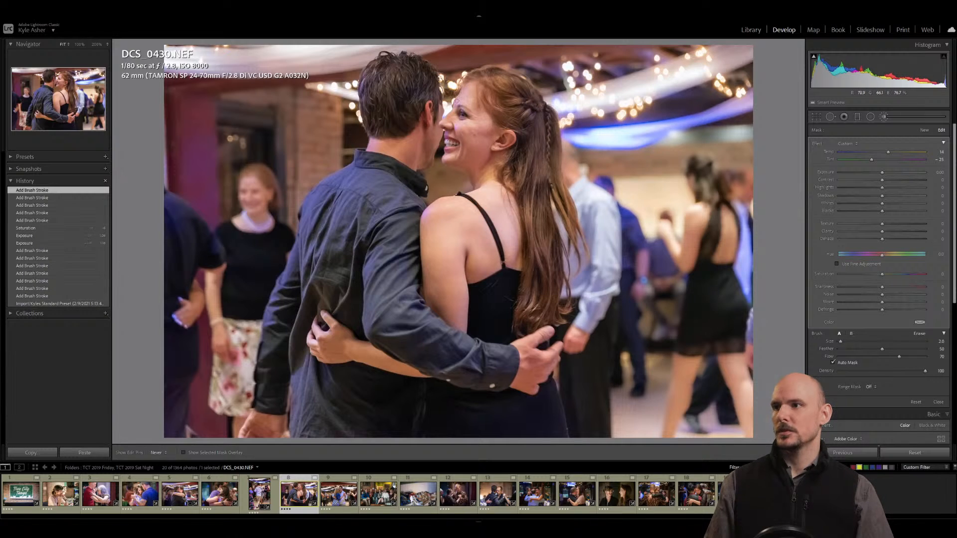
key("h")
left_click(459, 112)
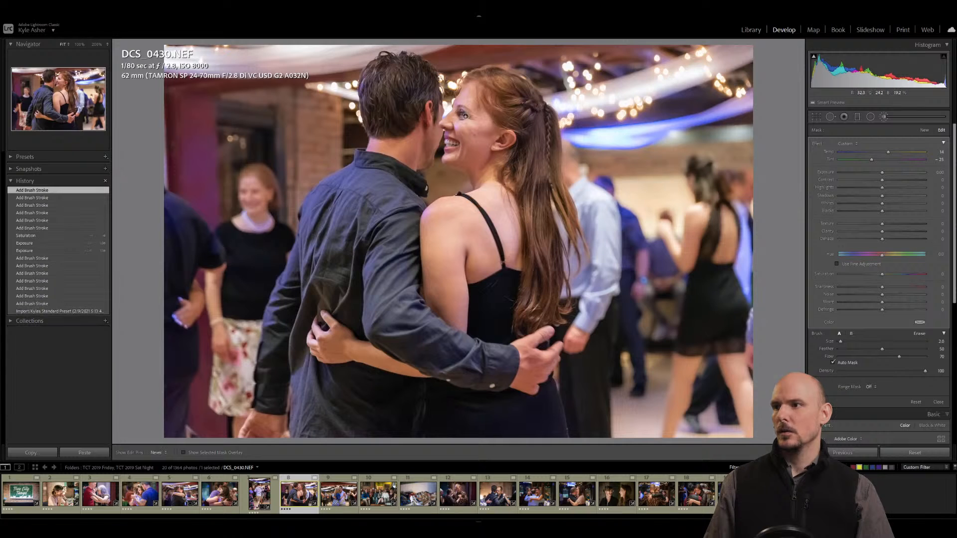
left_click(451, 132)
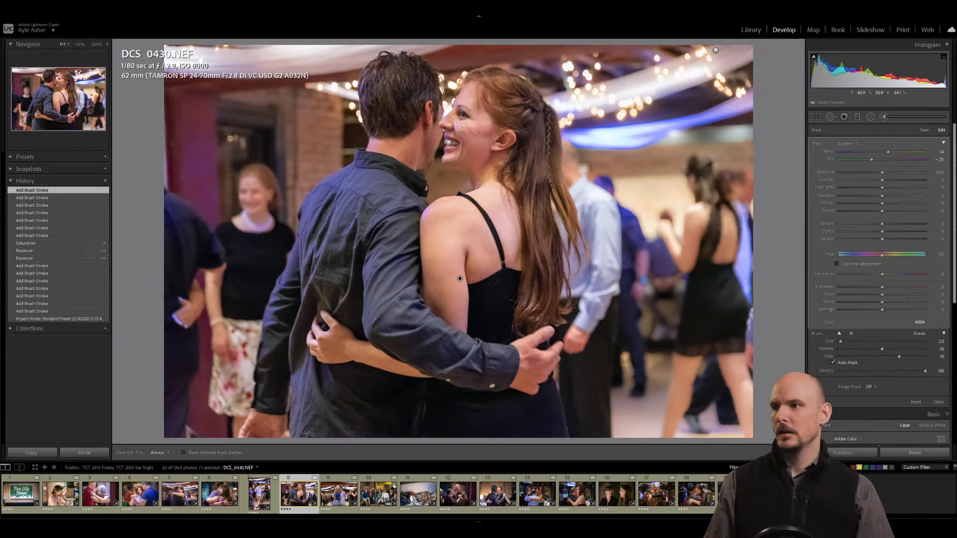
key("h")
left_click(451, 135)
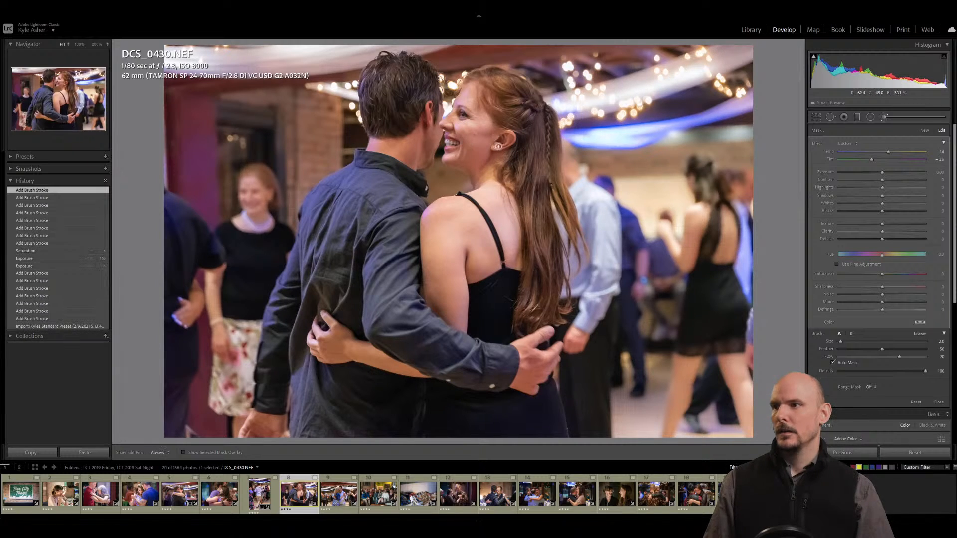
key("h")
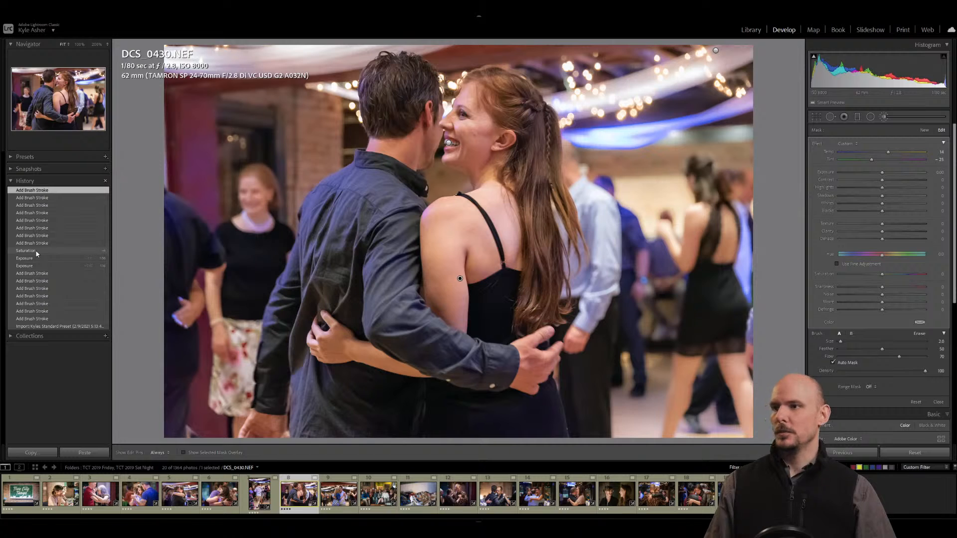
Compare the Saturation history state with the latest brush stroke state, restore the latest one, and close the adjustment brush.
left_click(37, 252)
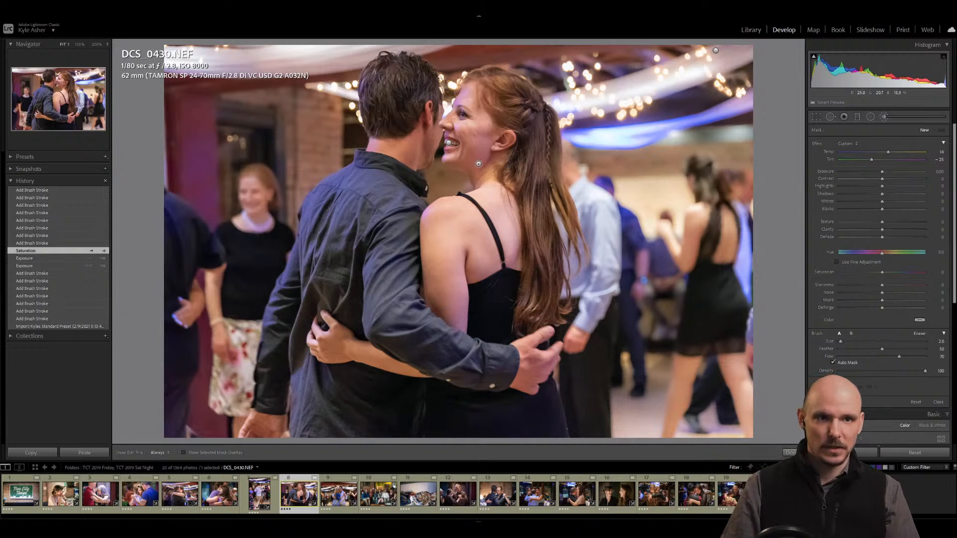
left_click(20, 191)
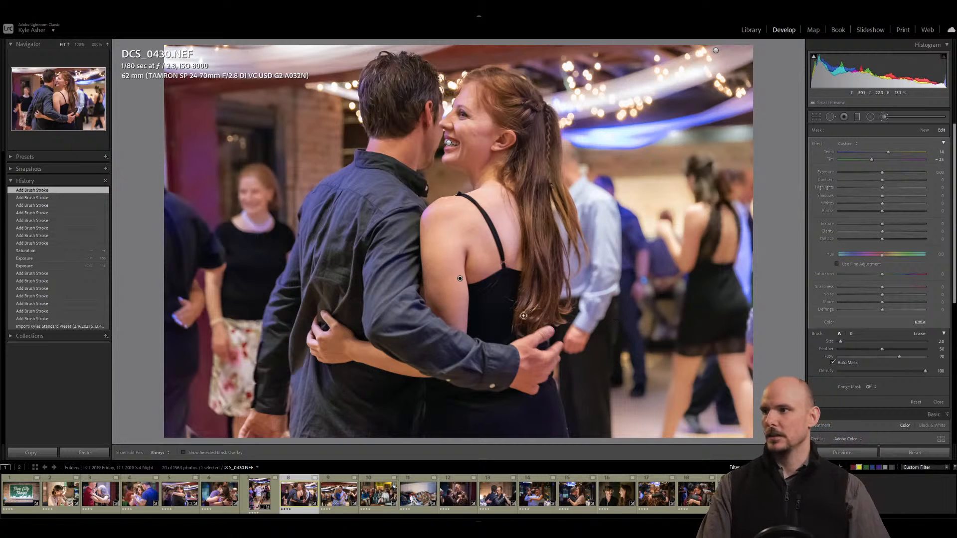
key("k")
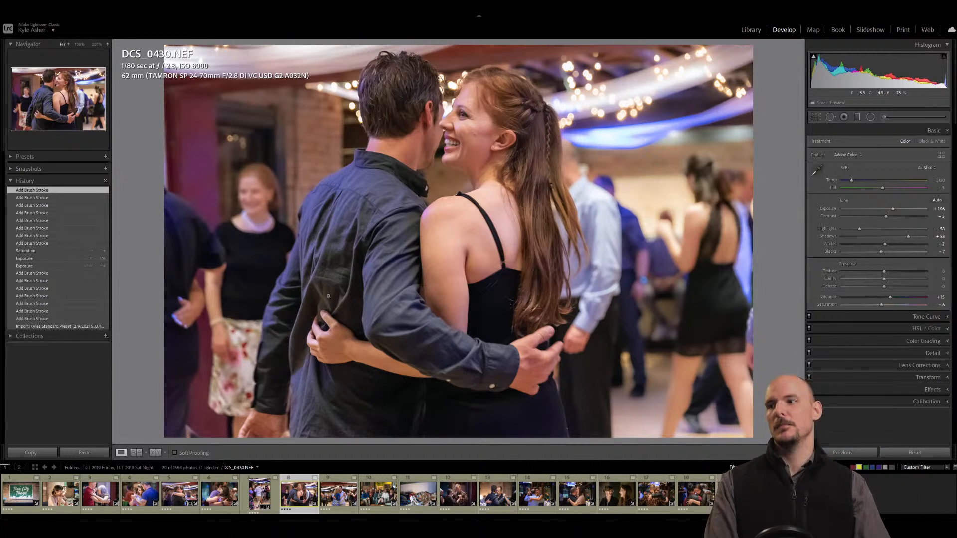
Reselect the brush adjustment on the woman's arm and paint her shoulder at size 2 and her back at size 4.
left_click(884, 119)
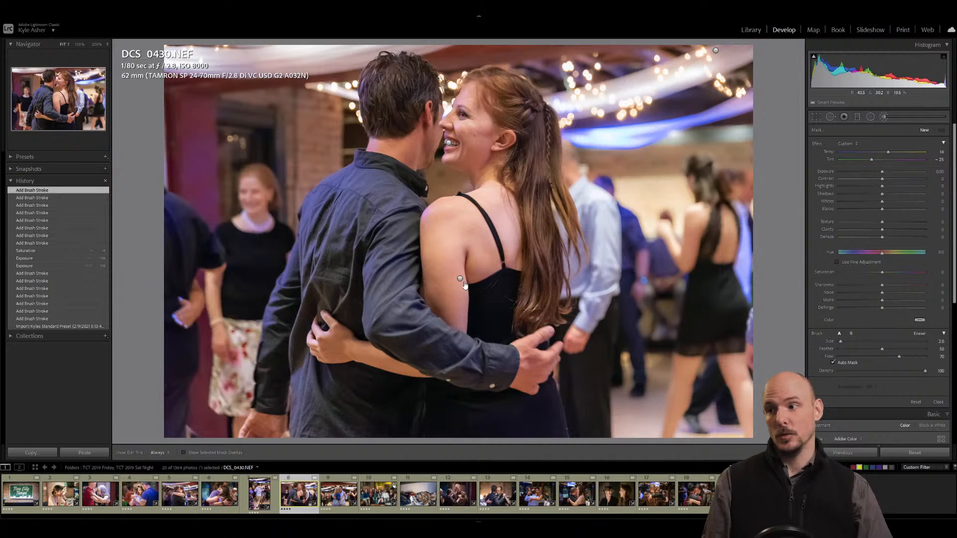
left_click(459, 282)
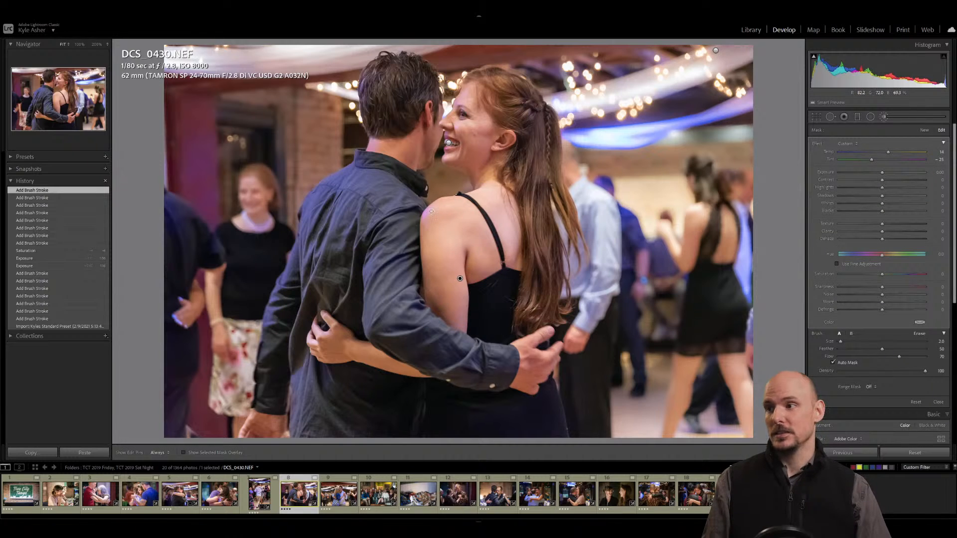
key("h")
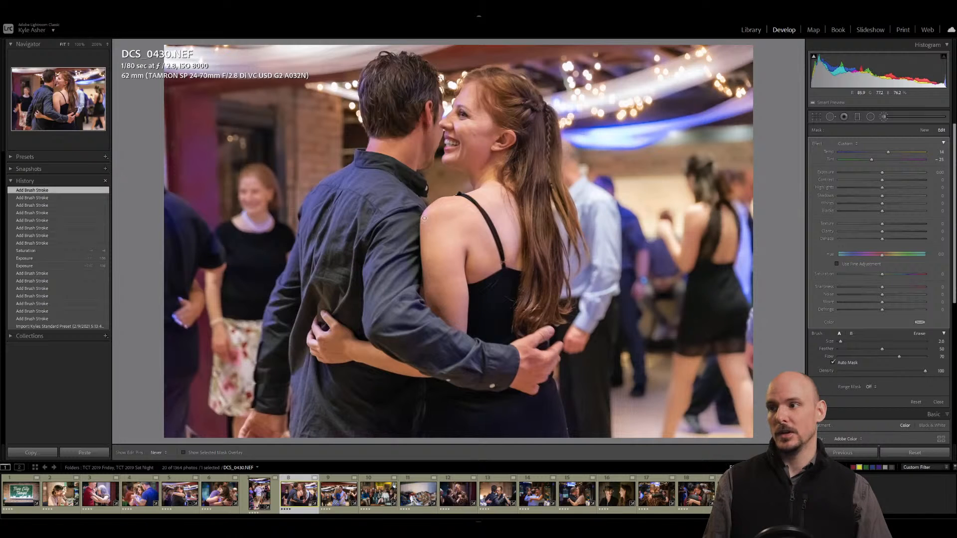
left_click_drag(425, 219, 423, 214)
scroll(425, 217, "up", 2)
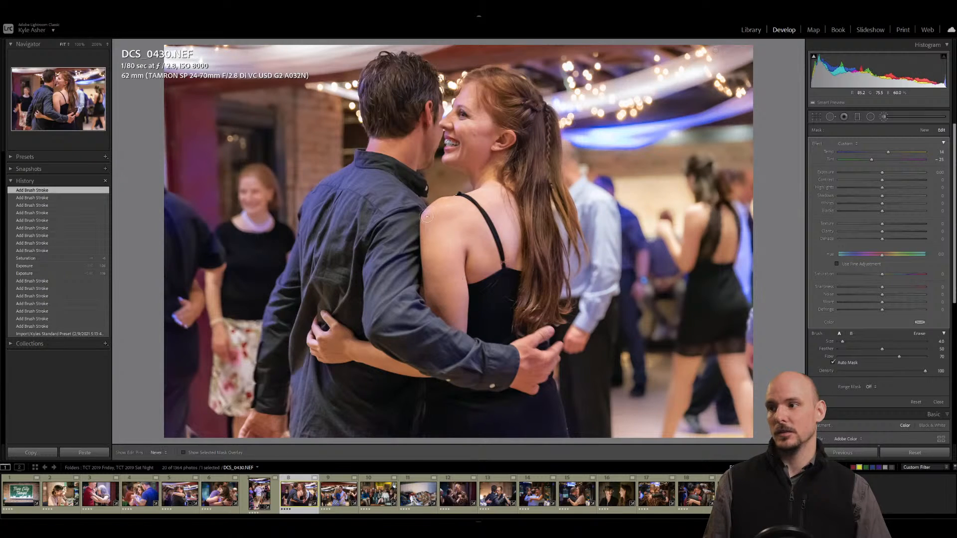
left_click(513, 229)
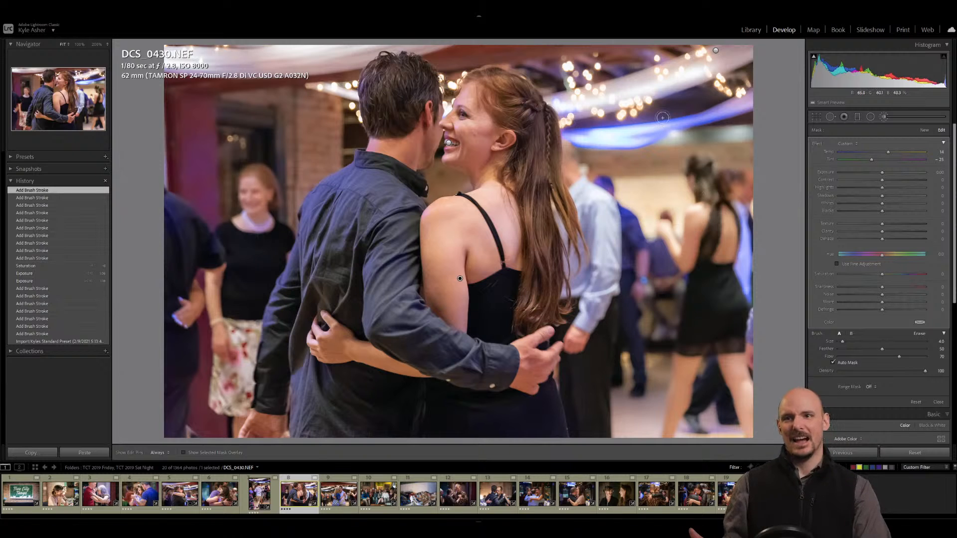
Remove the spot on the woman's cheek using Spot Removal with Visualize Spots on, and set the correction to Heal.
left_click(830, 118)
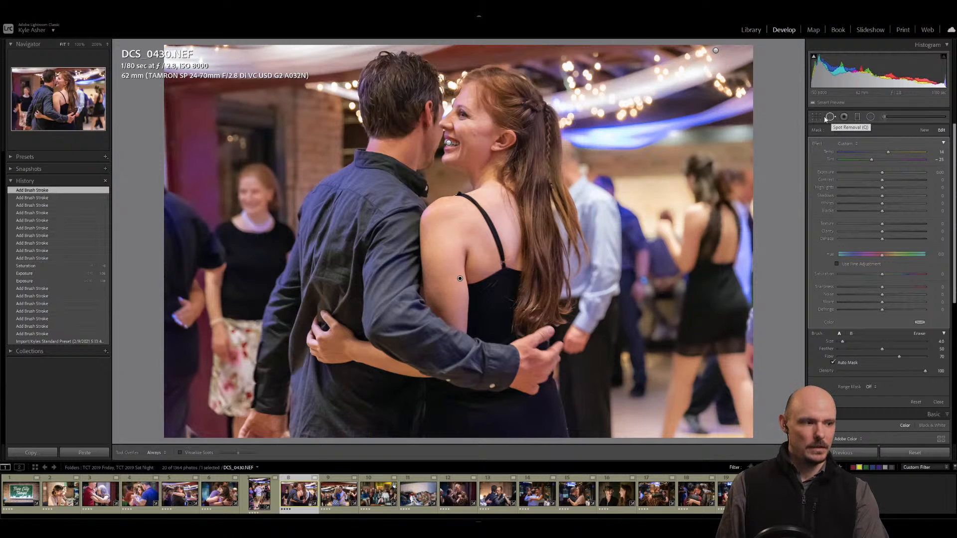
key("a")
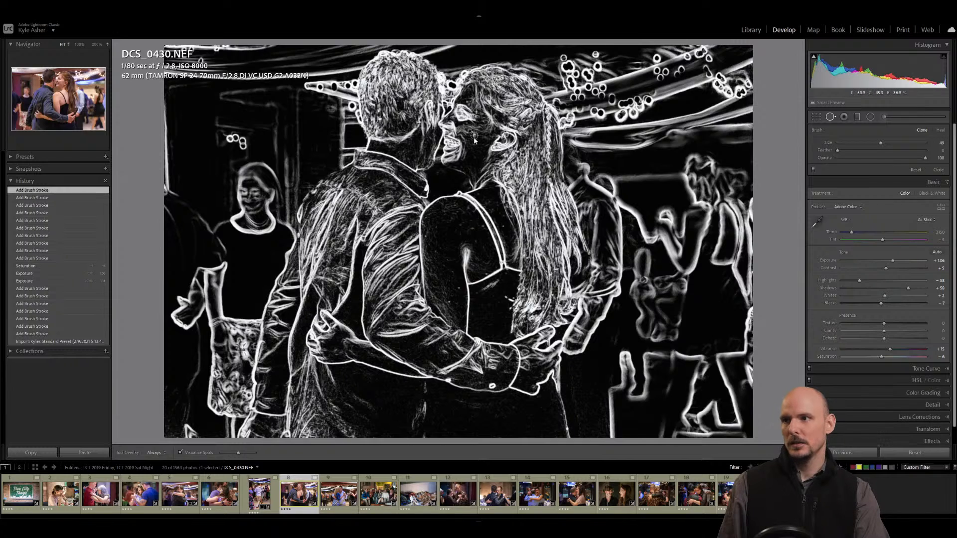
left_click(474, 135)
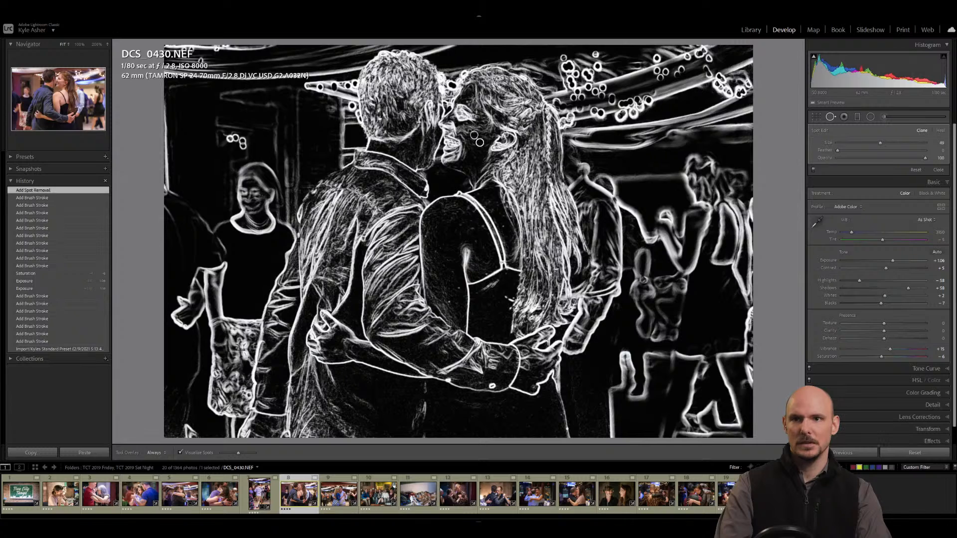
left_click(941, 130)
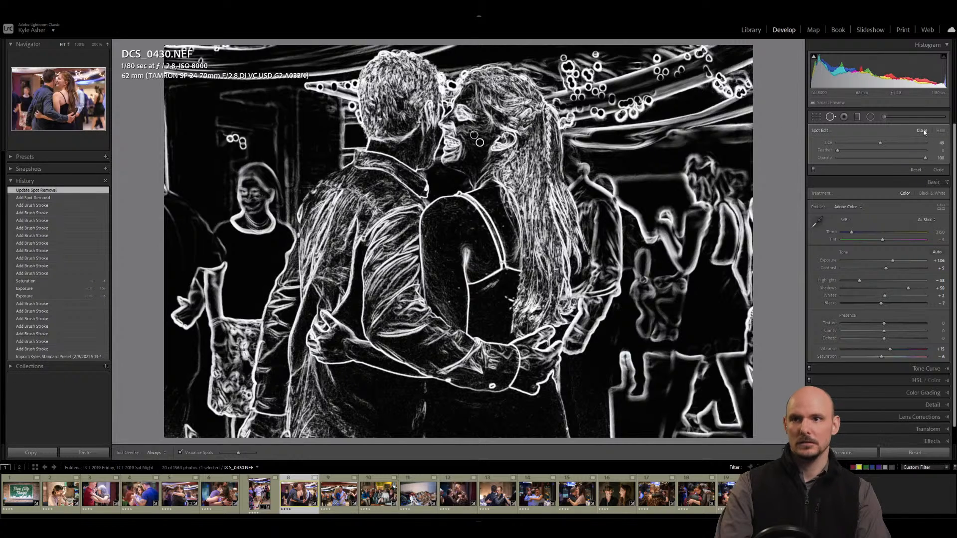
left_click(940, 131)
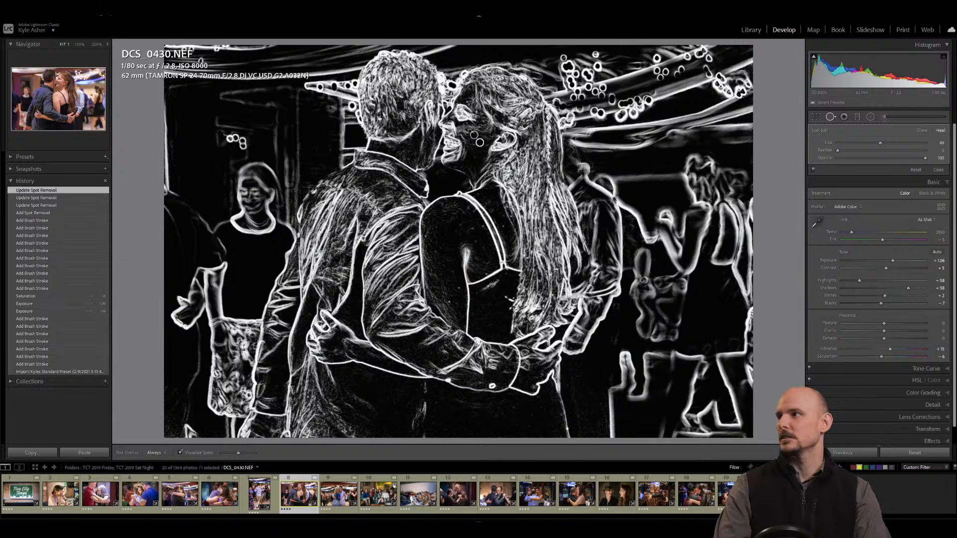
Turn off Visualize Spots to show the photo in normal color again.
left_click(103, 10)
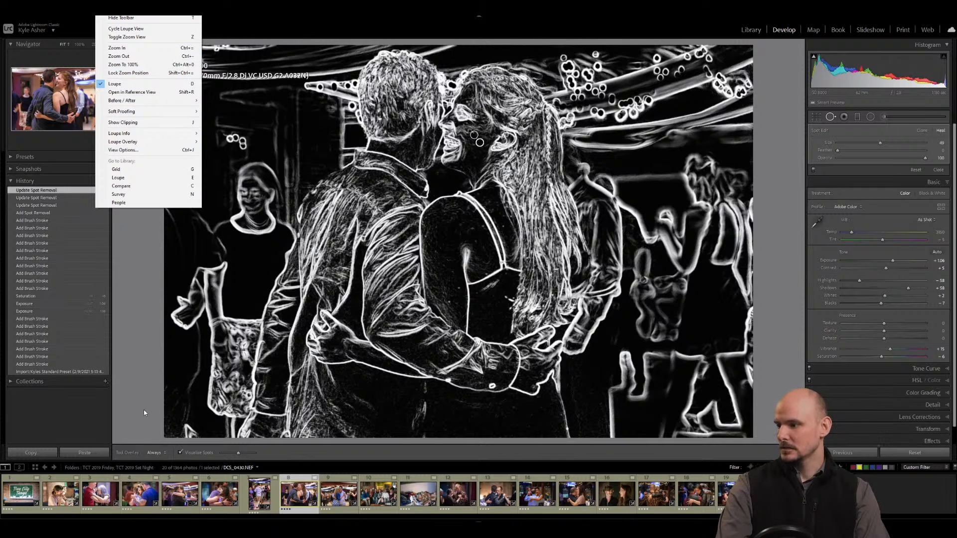
left_click(181, 453)
left_click(179, 453)
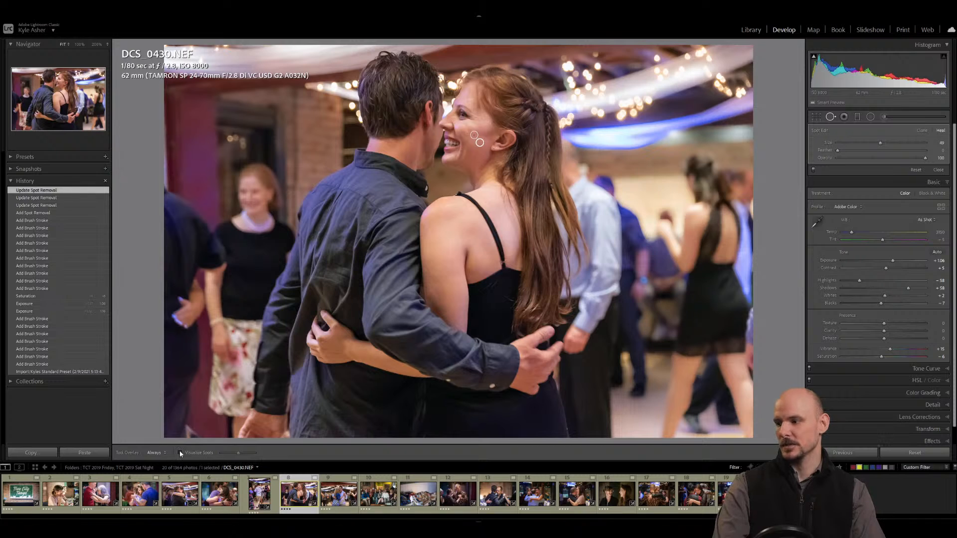
left_click(180, 453)
left_click(180, 453)
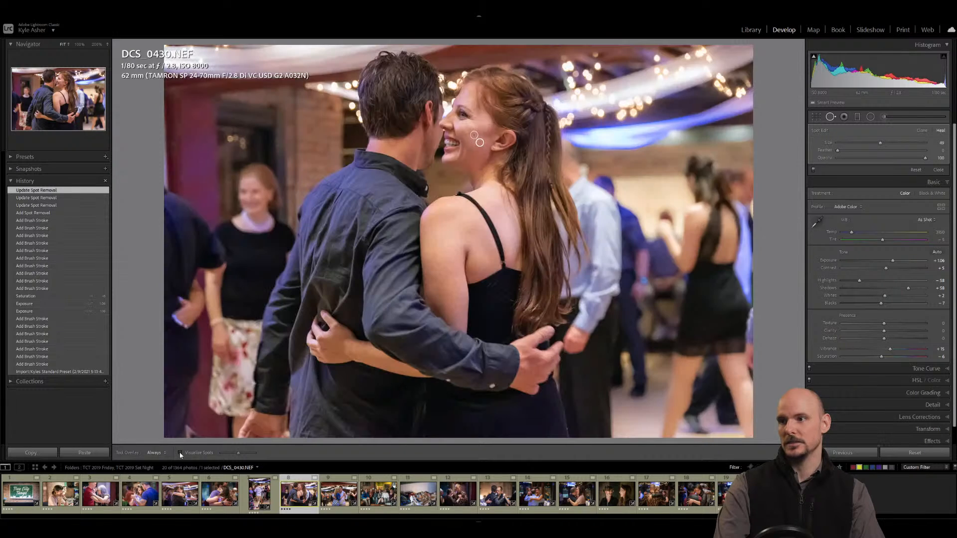
Close Spot Removal and compare the history states before and after the cheek correction, restoring the latest Update Spot Removal state.
key("q")
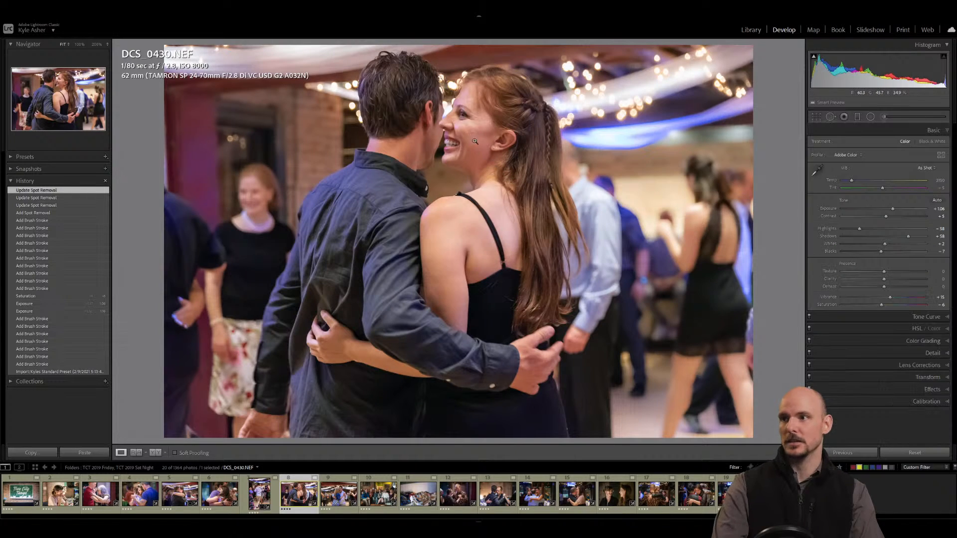
left_click(33, 221)
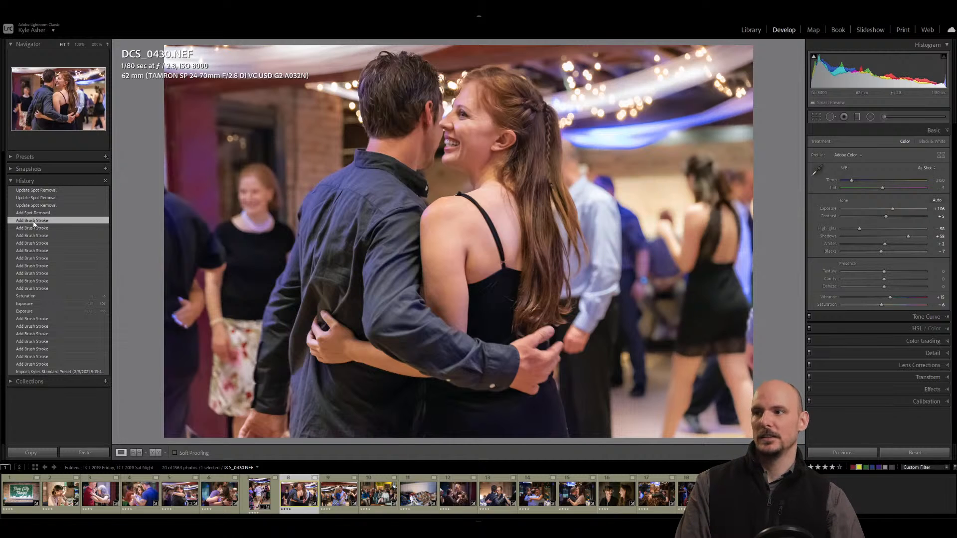
left_click(38, 191)
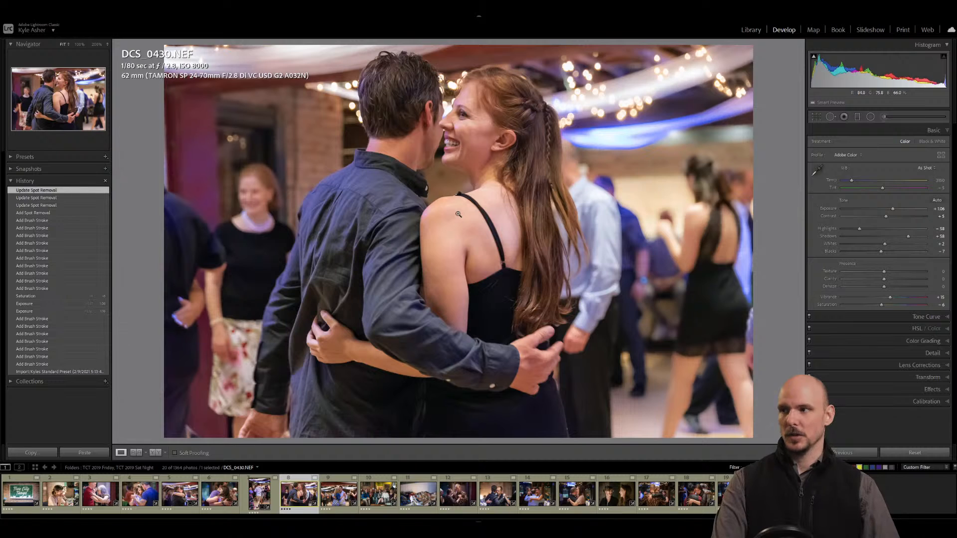
Open the next photo, DCS_0588.NEF, and compare its reset settings with the imported preset, restoring the preset's history state.
key("Right")
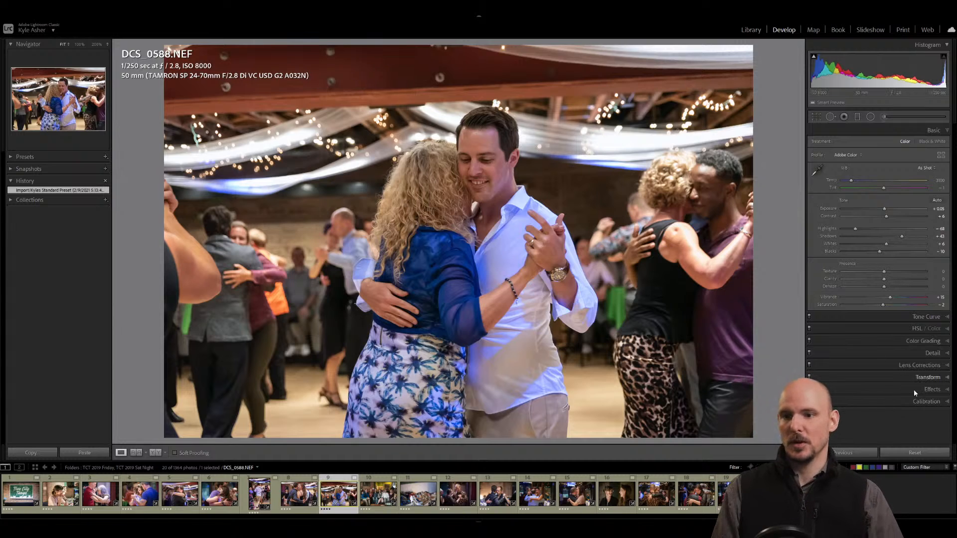
left_click(920, 453)
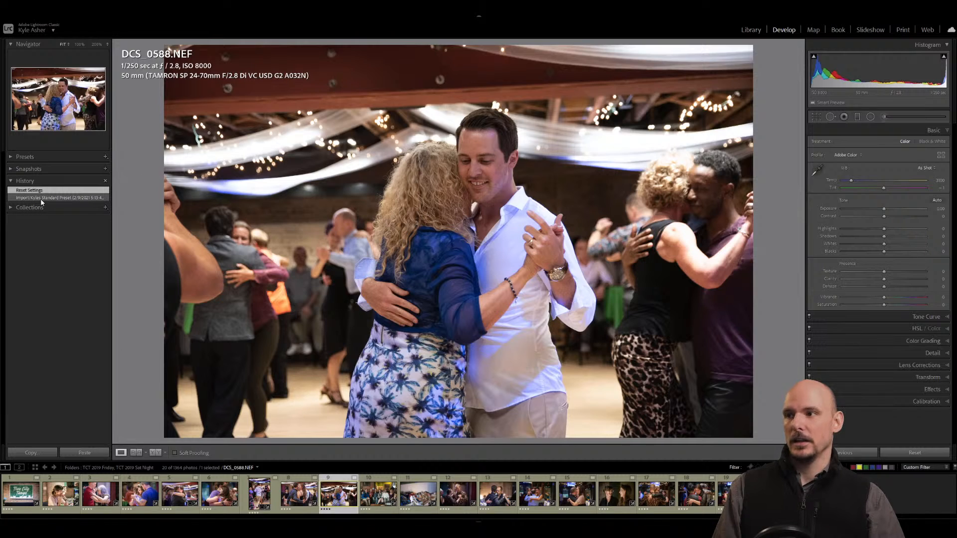
left_click(41, 199)
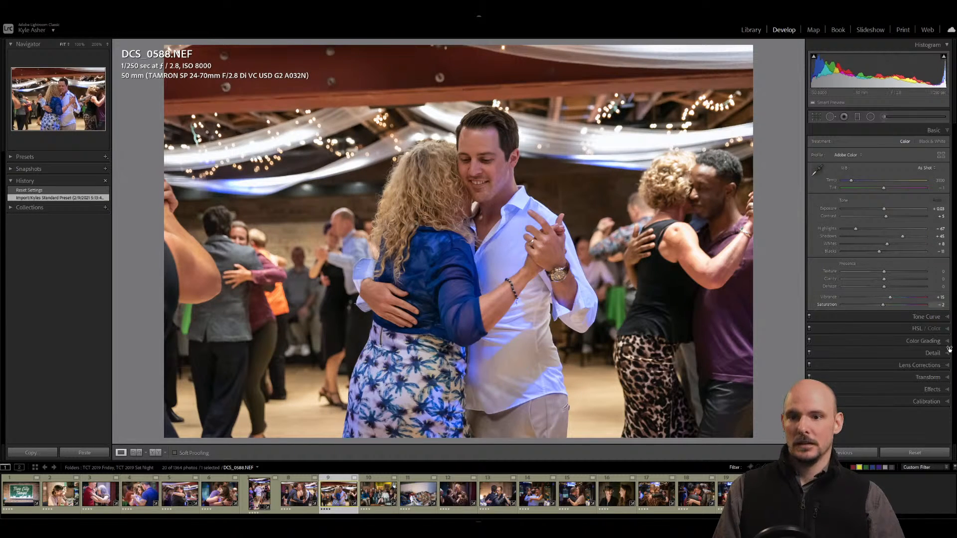
Check the lens corrections and reset the post-crop vignette amount to 0.
left_click(948, 368)
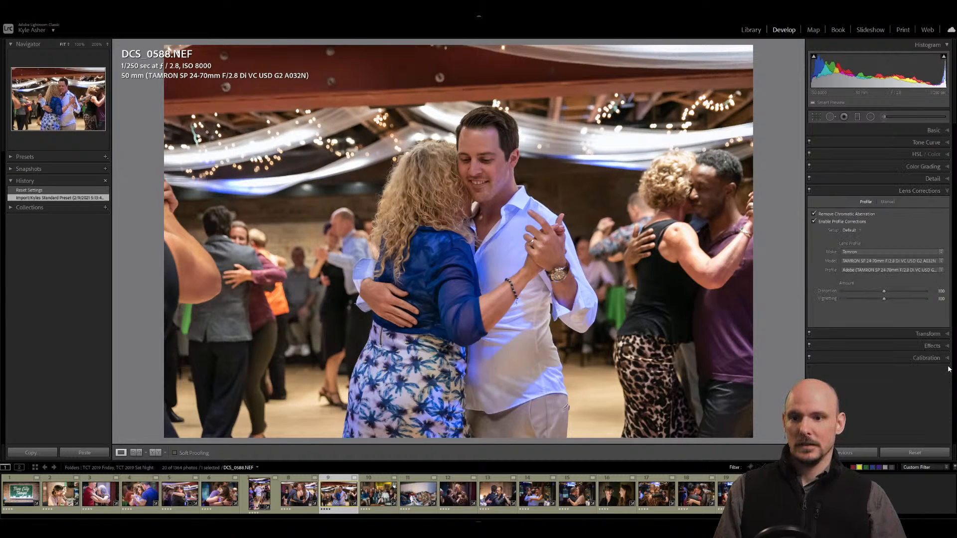
left_click(950, 191)
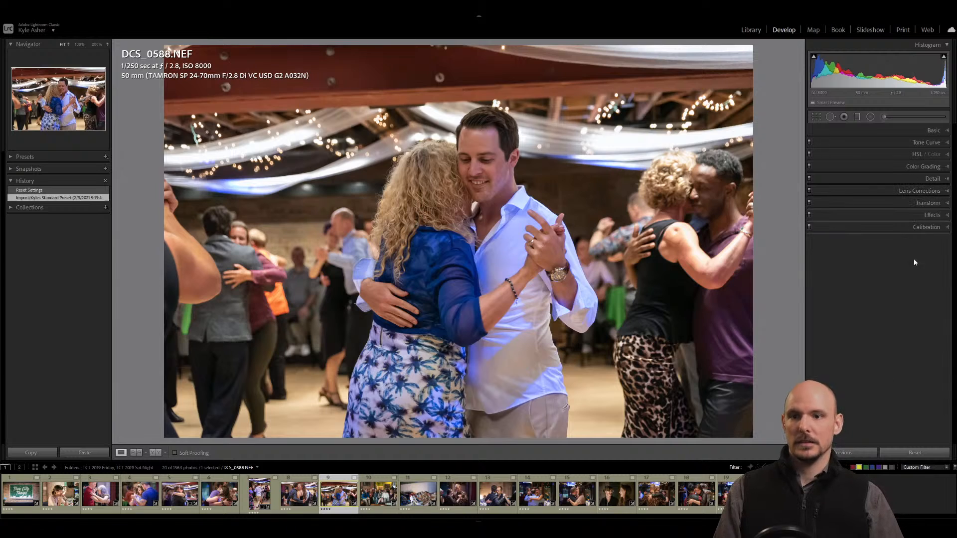
left_click(949, 216)
double_click(830, 244)
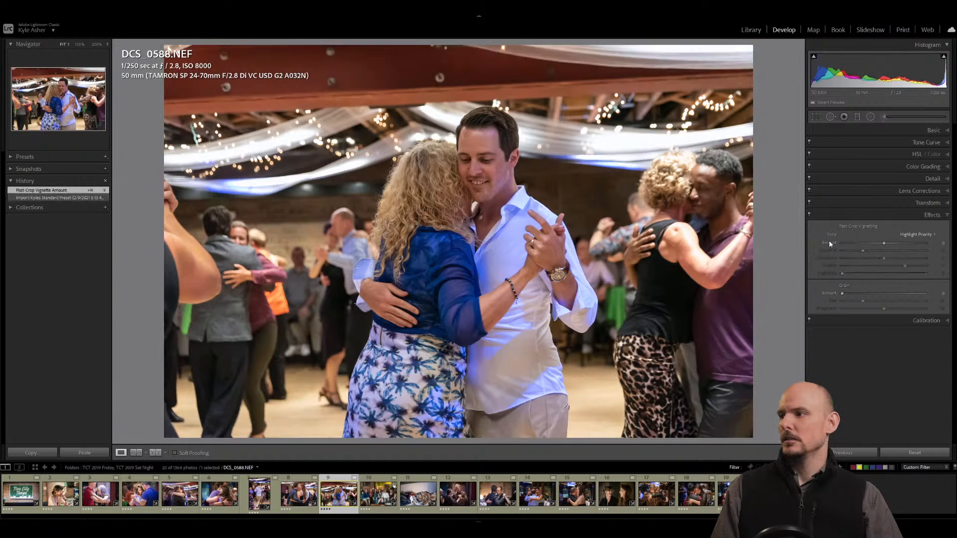
left_click(949, 216)
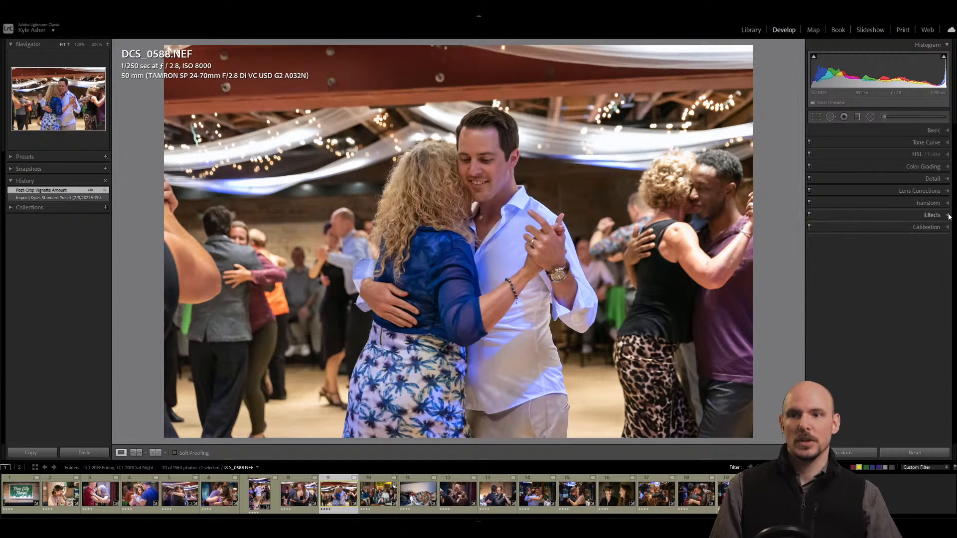
left_click(947, 131)
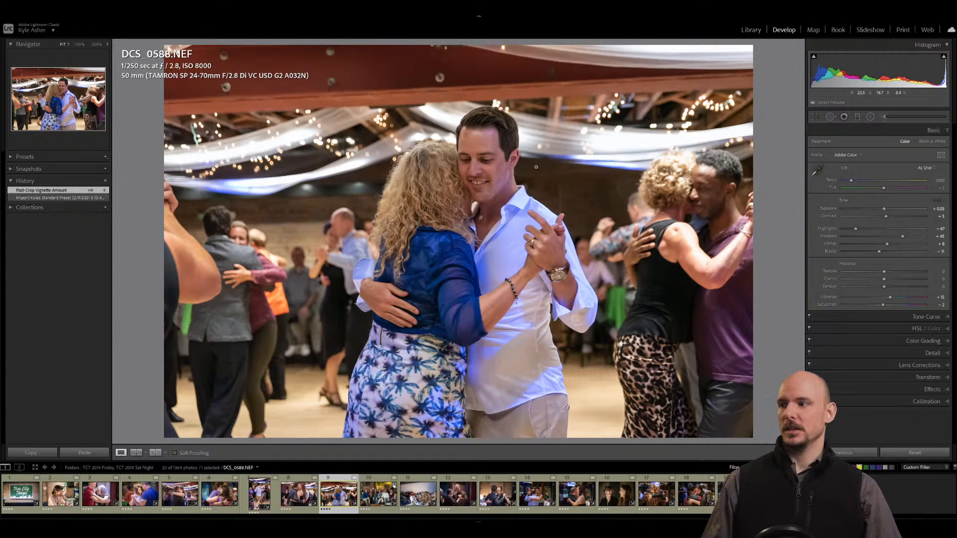
Brush the Teeth Whitening Light effect over the man's teeth and finish the brush adjustment.
left_click(484, 177)
left_click(885, 116)
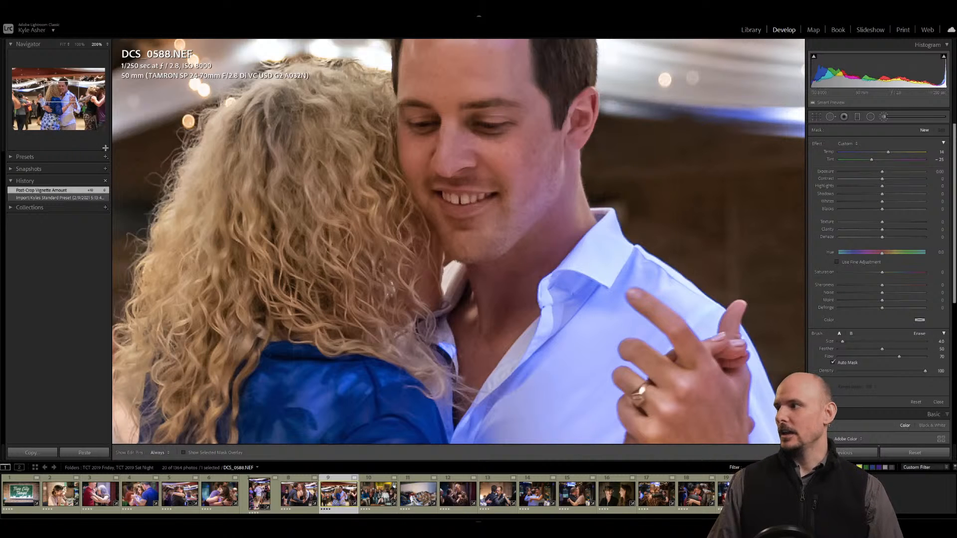
left_click(879, 145)
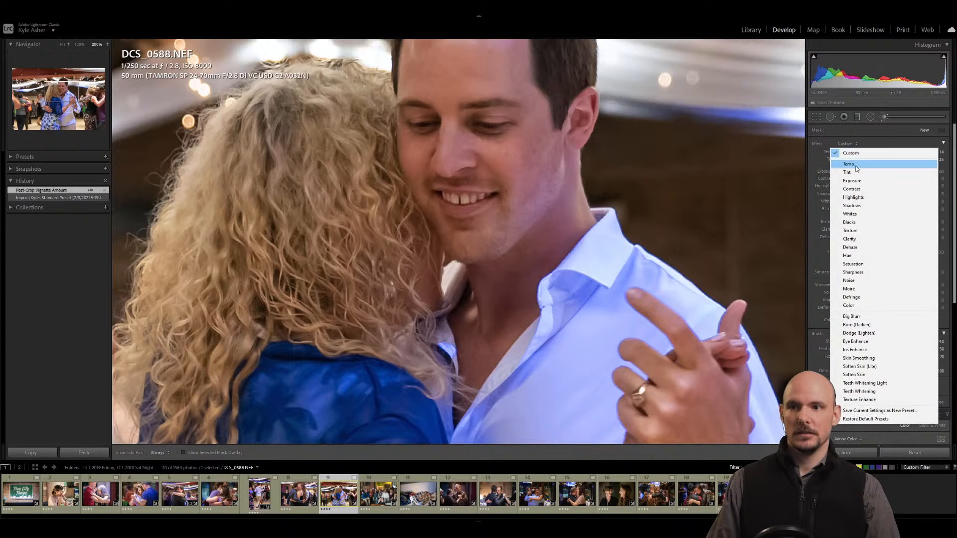
left_click(880, 154)
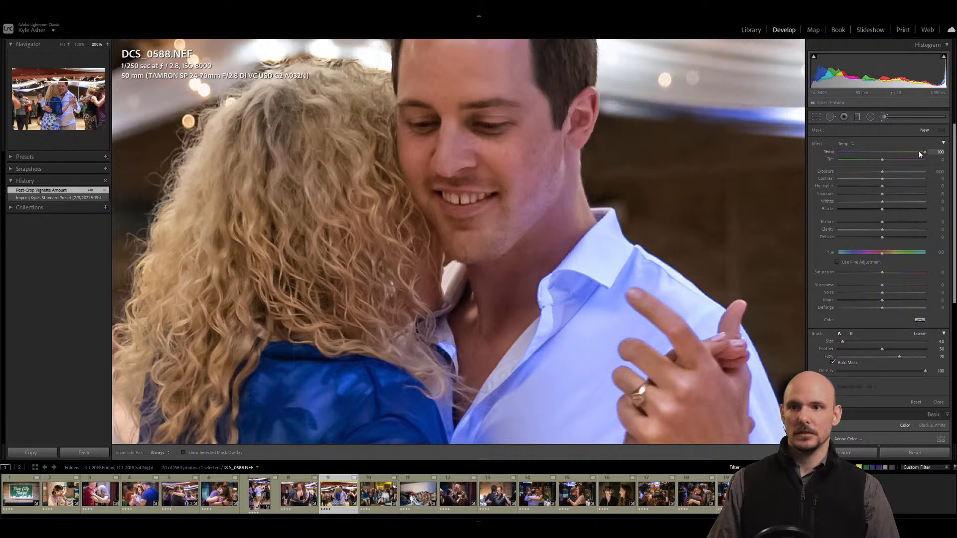
left_click_drag(889, 156, 882, 154)
left_click(847, 143)
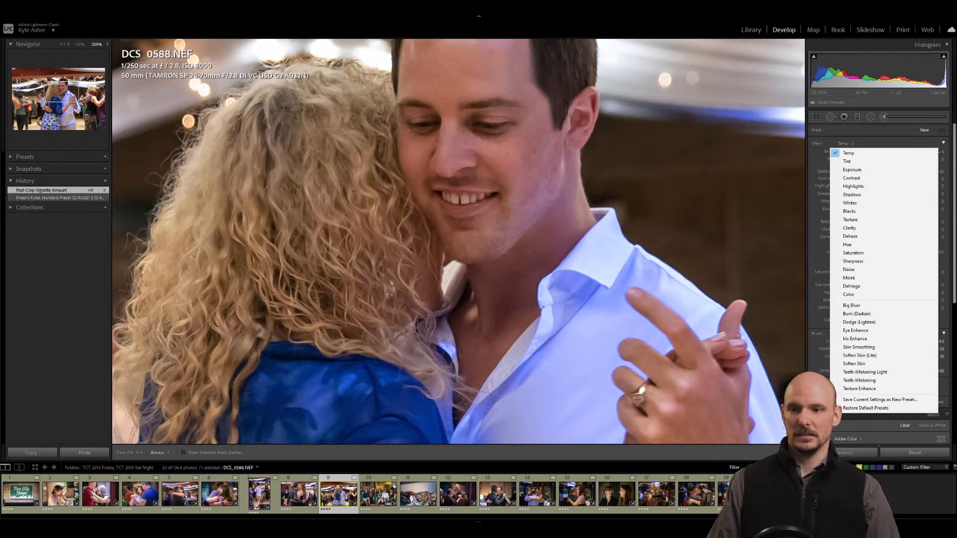
left_click(873, 371)
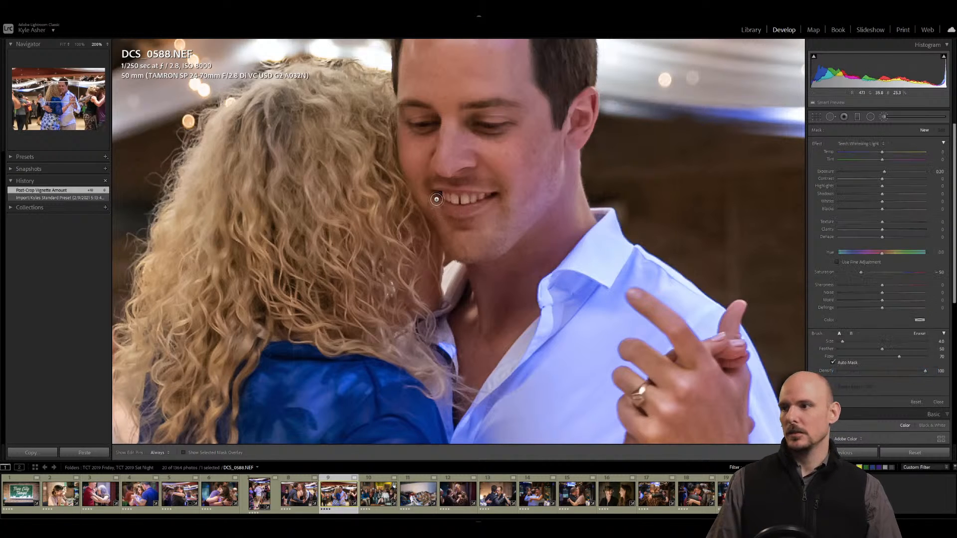
mouse_move(466, 201)
left_mouse_down()
mouse_move(492, 196)
mouse_move(442, 194)
mouse_move(472, 200)
left_mouse_up()
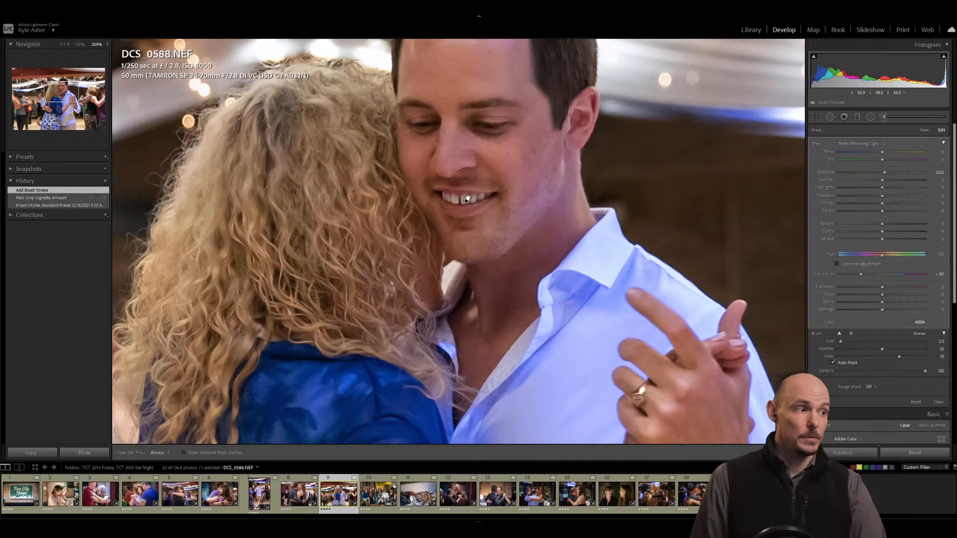
mouse_move(467, 199)
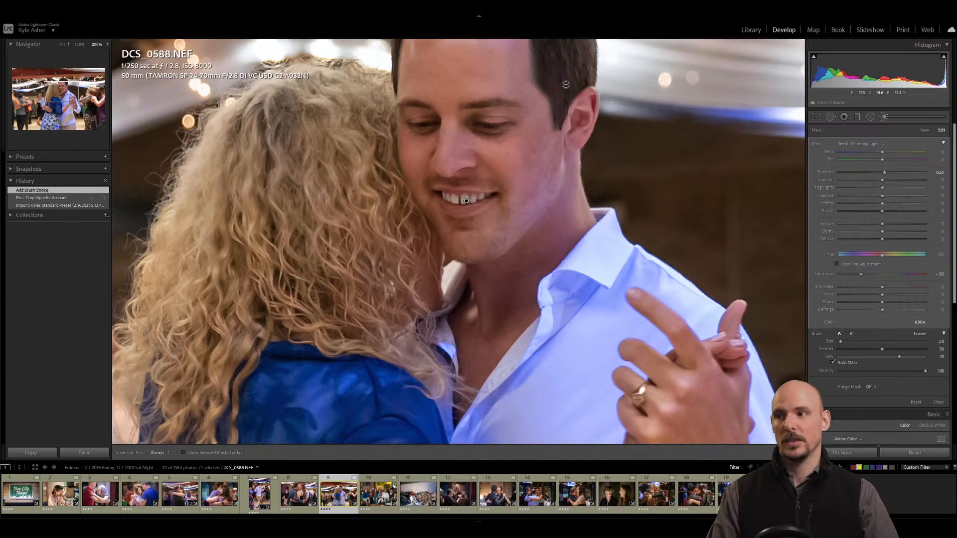
key("k")
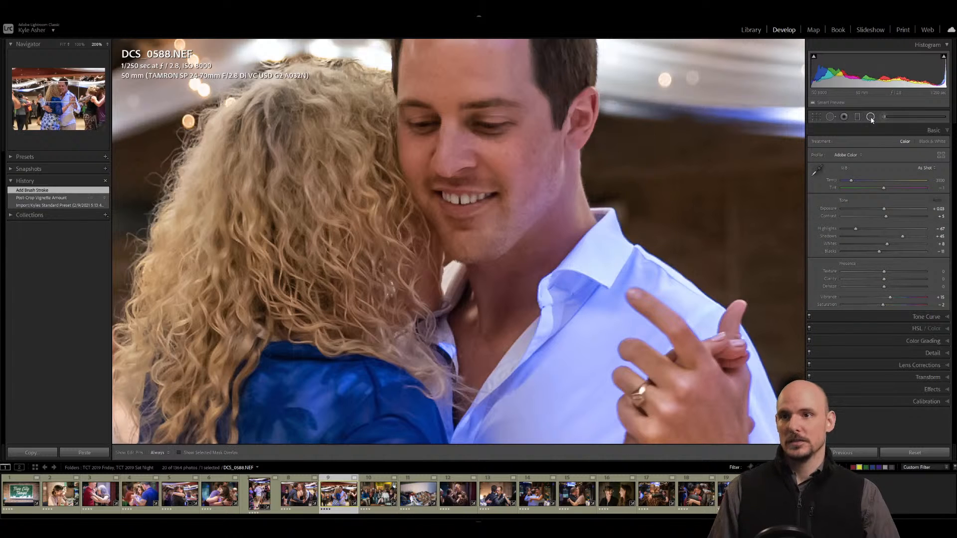
Draw a radial filter around the man's face using the Exposure effect, and set its exposure to 0.76.
left_click(870, 118)
left_click(62, 44)
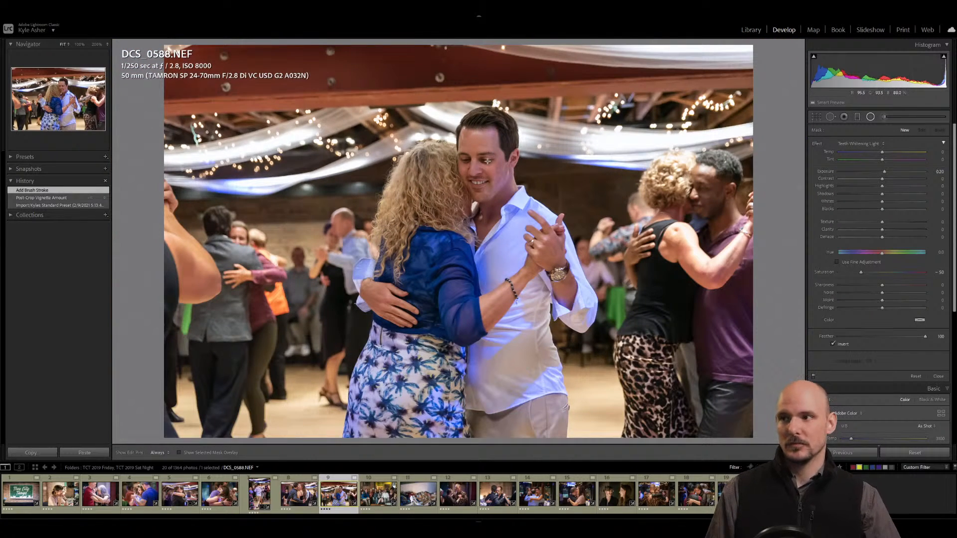
left_click_drag(480, 166, 520, 215)
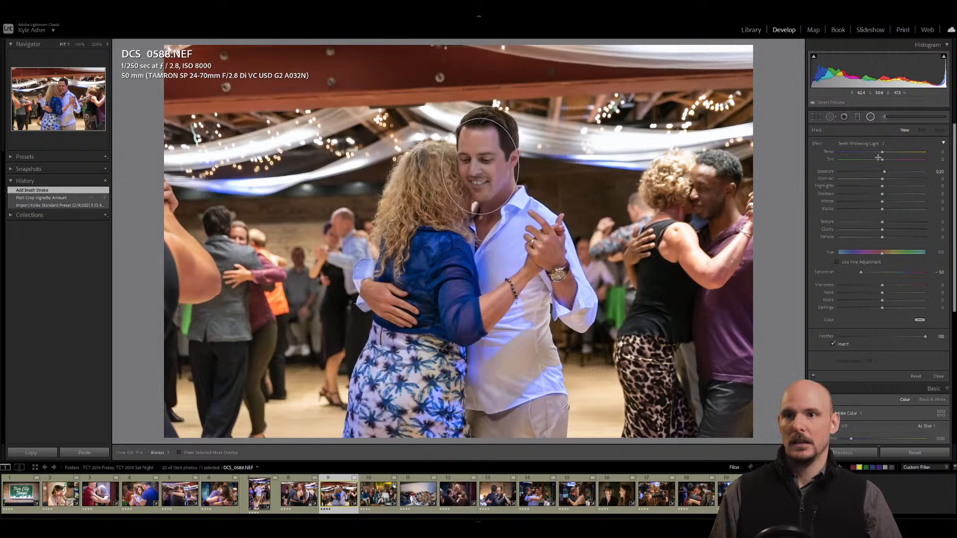
left_click(867, 144)
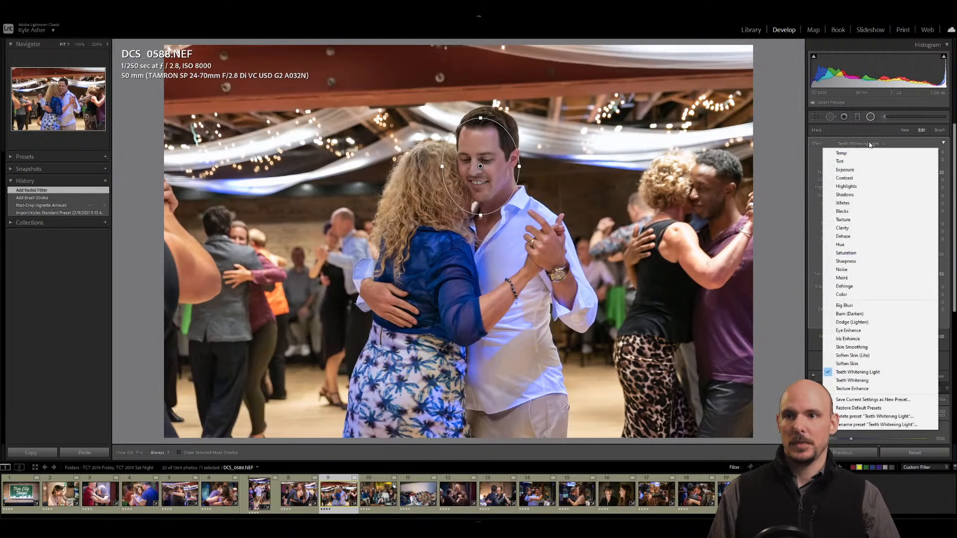
left_click(866, 170)
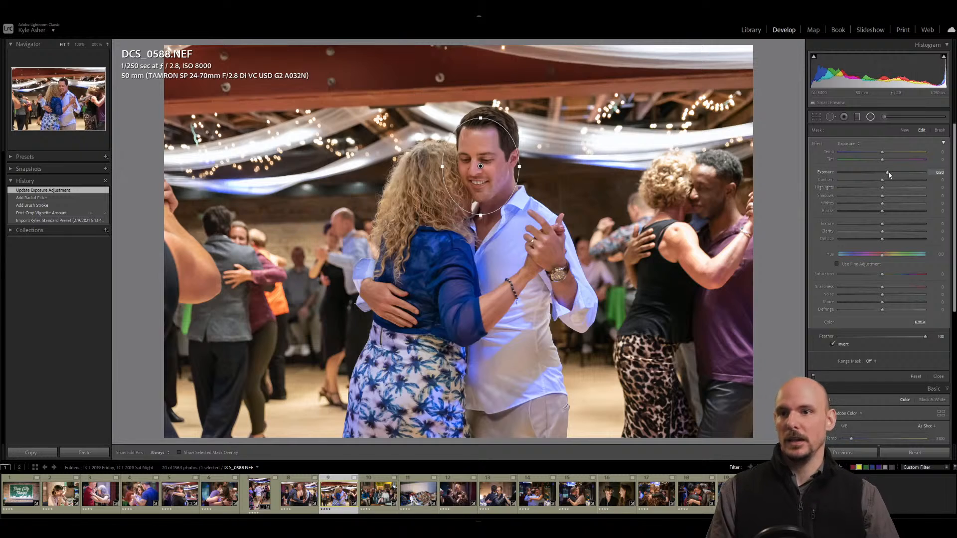
left_click_drag(891, 174, 892, 175)
Narrow and shorten the radial filter to fit the man's face, and shift it slightly upward.
left_click_drag(441, 166, 451, 166)
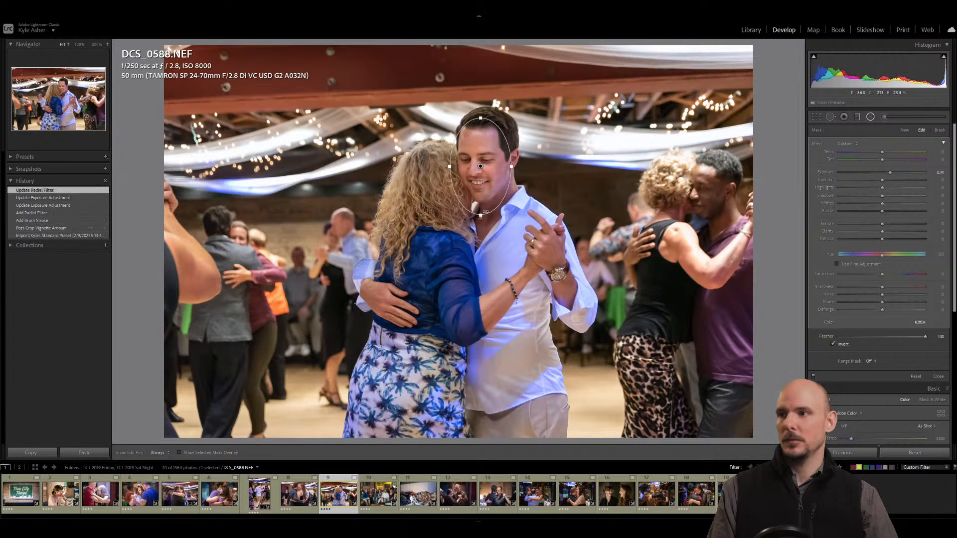
left_click_drag(482, 214, 483, 201)
left_click_drag(481, 167, 481, 164)
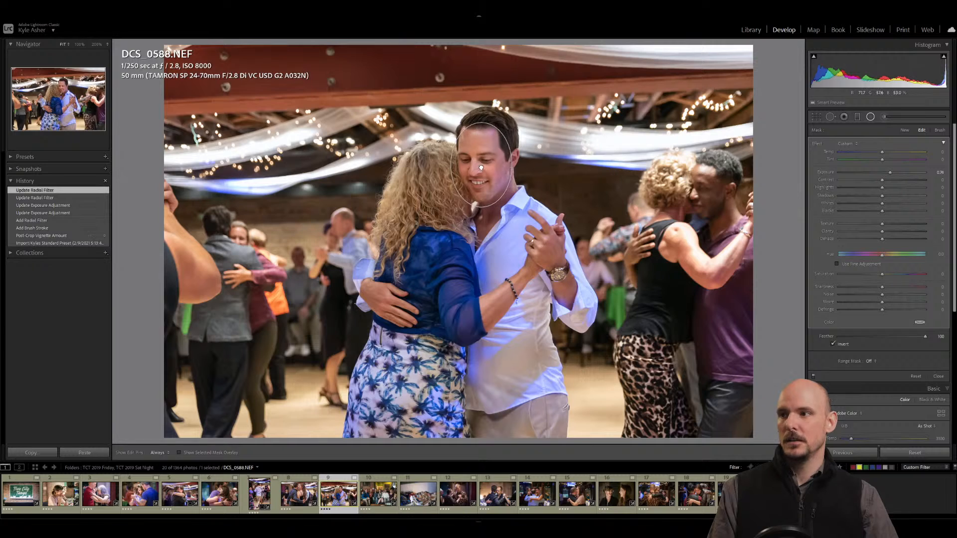
Set the face radial filter's texture to 12, clarity to 5, dehaze to 4 and exposure to 0.92, and close the filter.
left_click(887, 223)
left_click(884, 231)
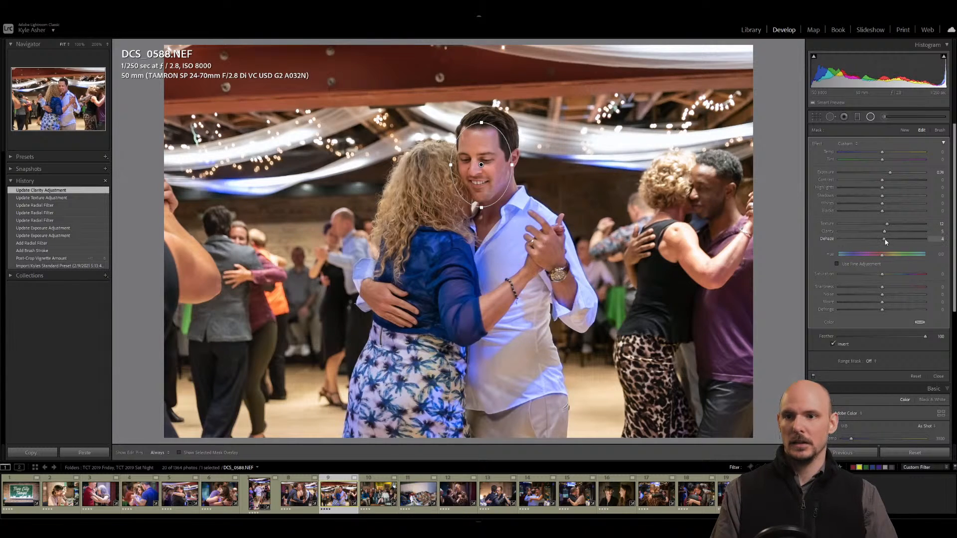
left_click(885, 239)
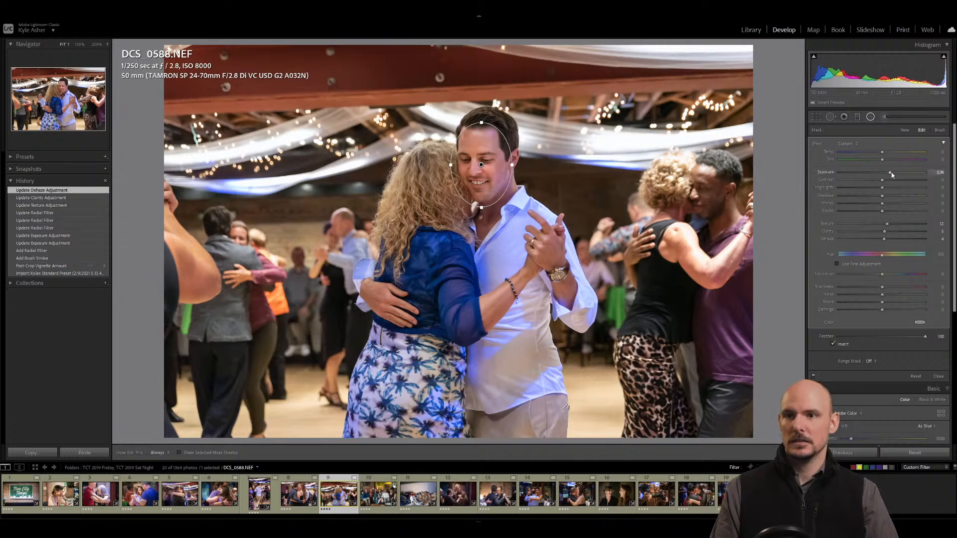
left_click_drag(892, 173, 893, 173)
left_click(870, 117)
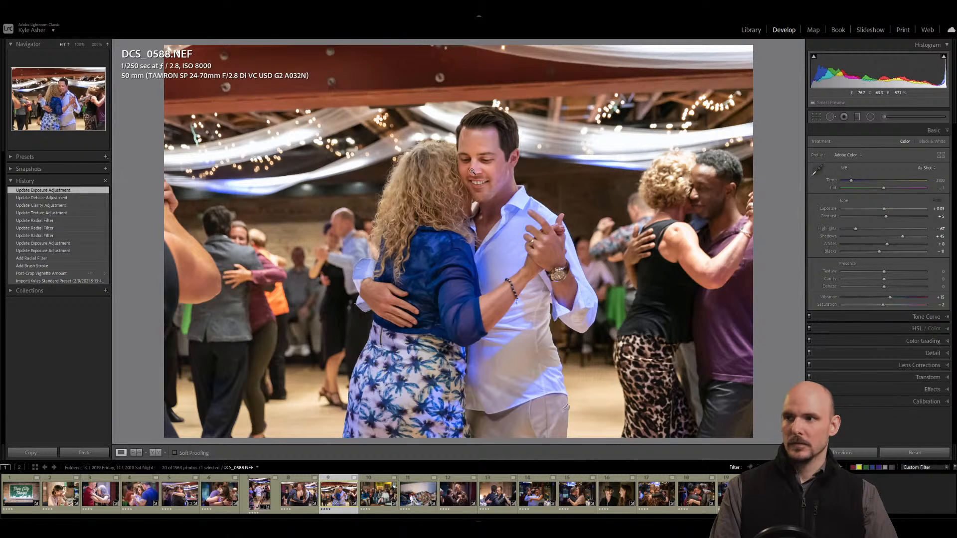
Reselect the radial filter on the man's face, refine its size and position, and deselect it.
key("k")
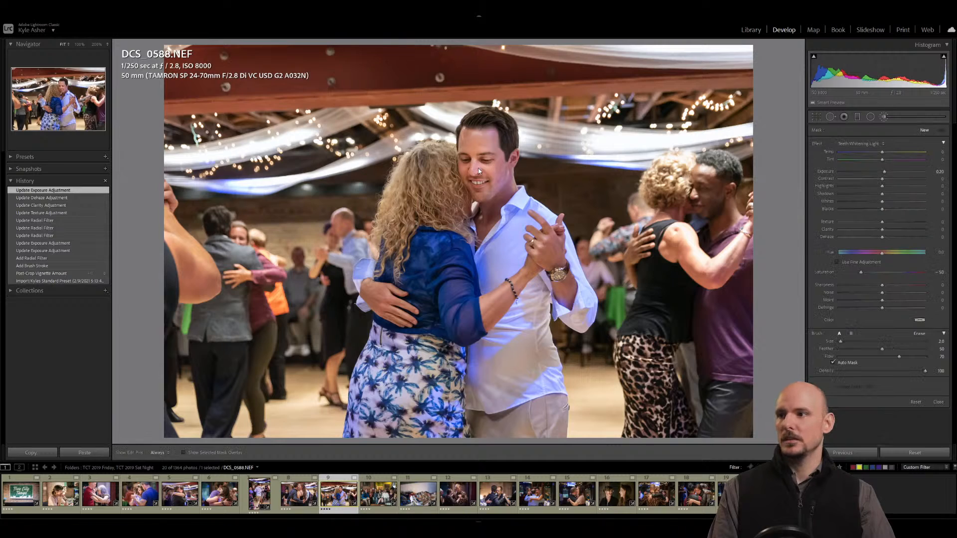
left_click(870, 117)
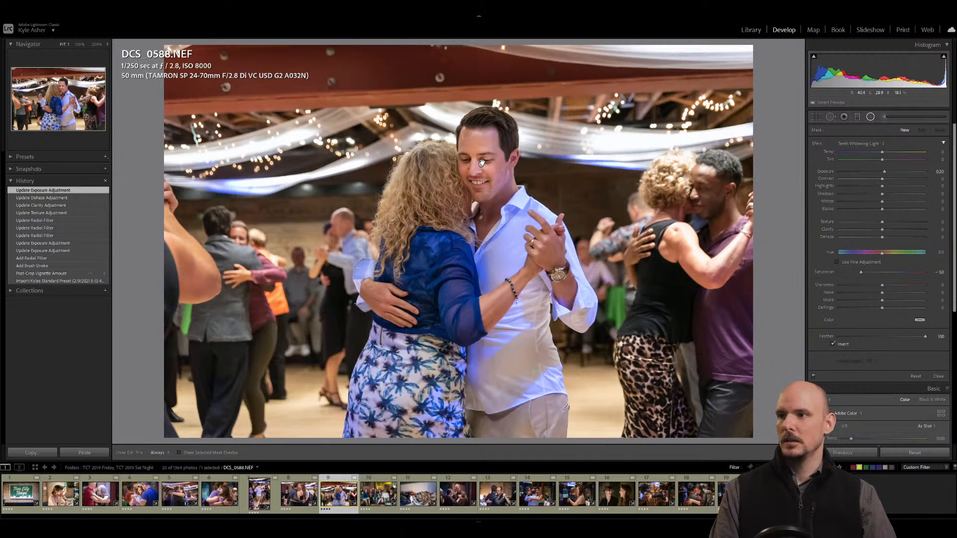
left_click_drag(481, 166, 513, 209)
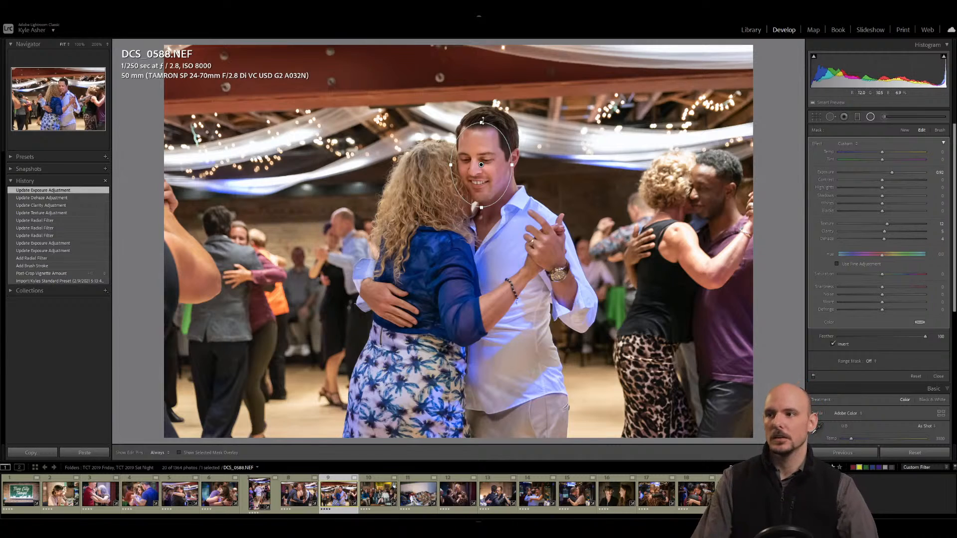
left_click_drag(480, 119, 481, 111)
left_click_drag(512, 165, 482, 165)
left_click(569, 199)
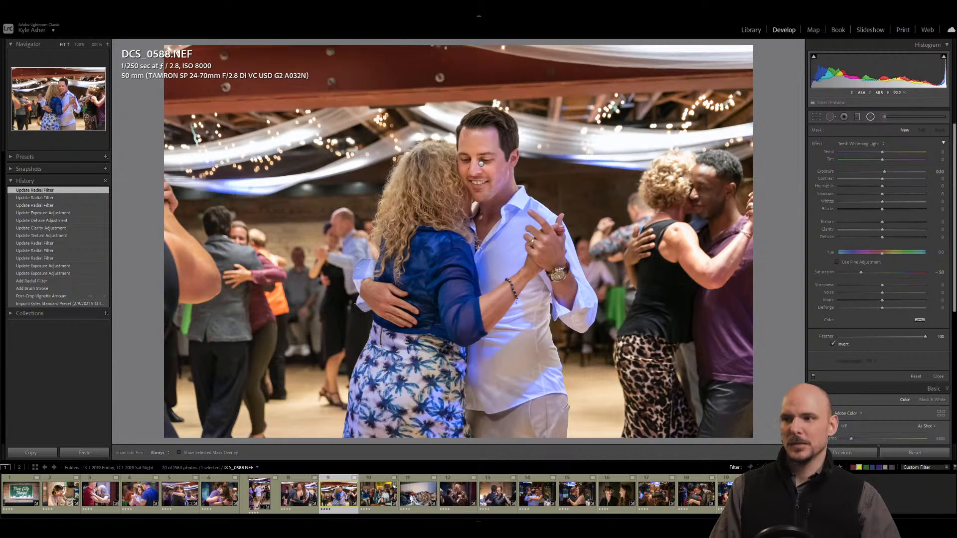
Try brushing the Temp effect at 100 onto the man's shirt, lower its temperature, and return to the history state before the stroke.
left_click(882, 117)
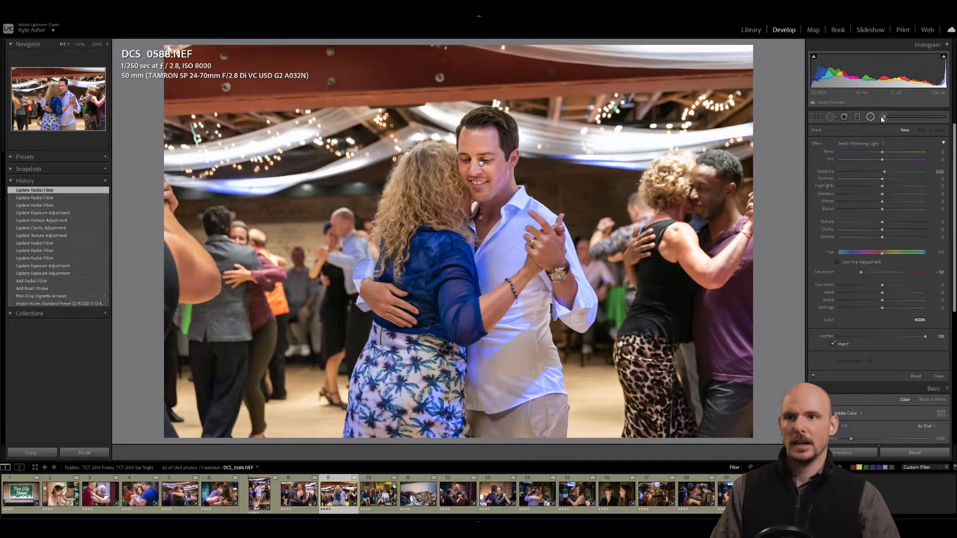
left_click(869, 142)
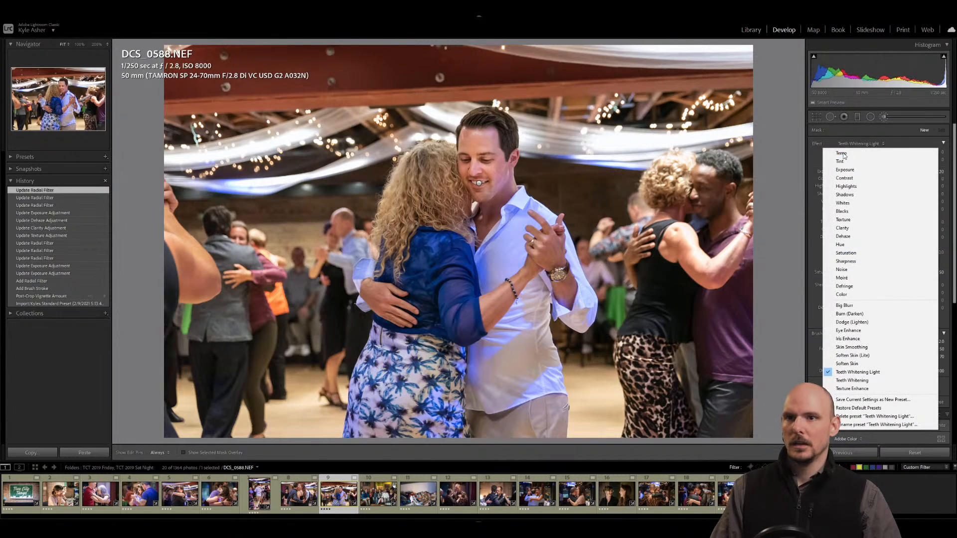
left_click(885, 153)
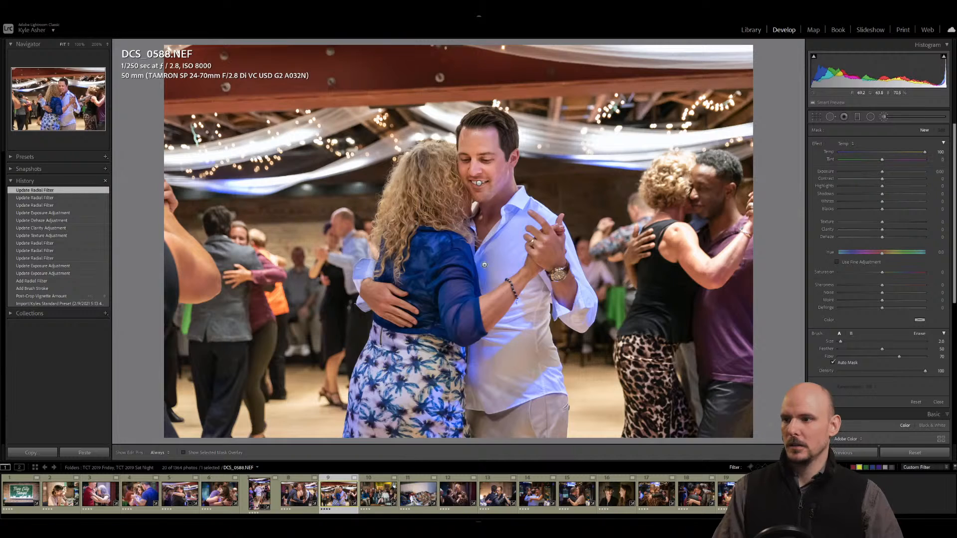
key("h")
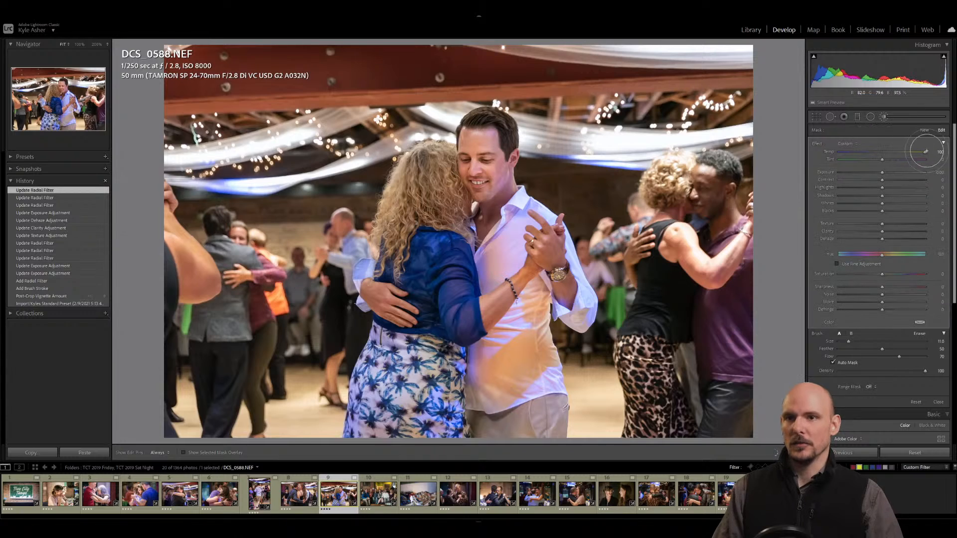
left_click_drag(925, 153, 882, 158)
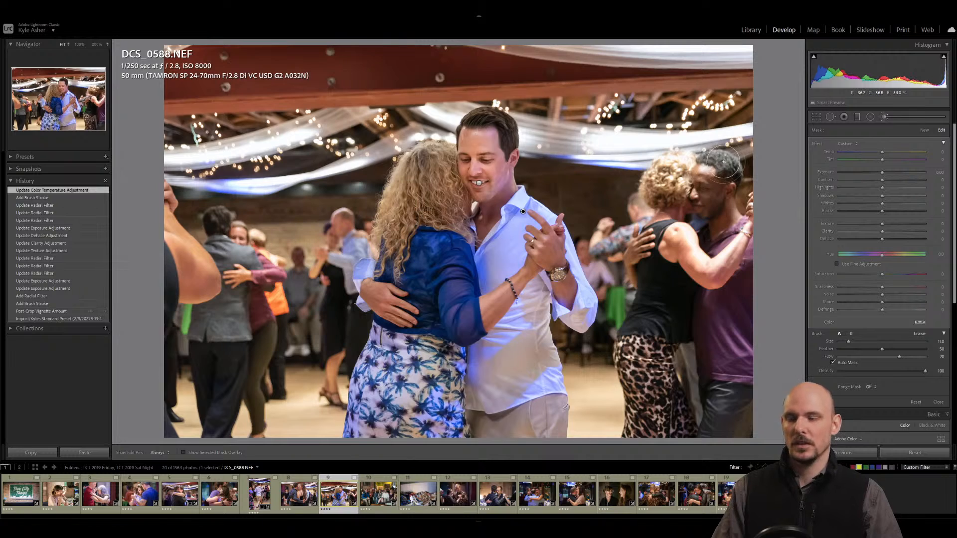
left_click(35, 205)
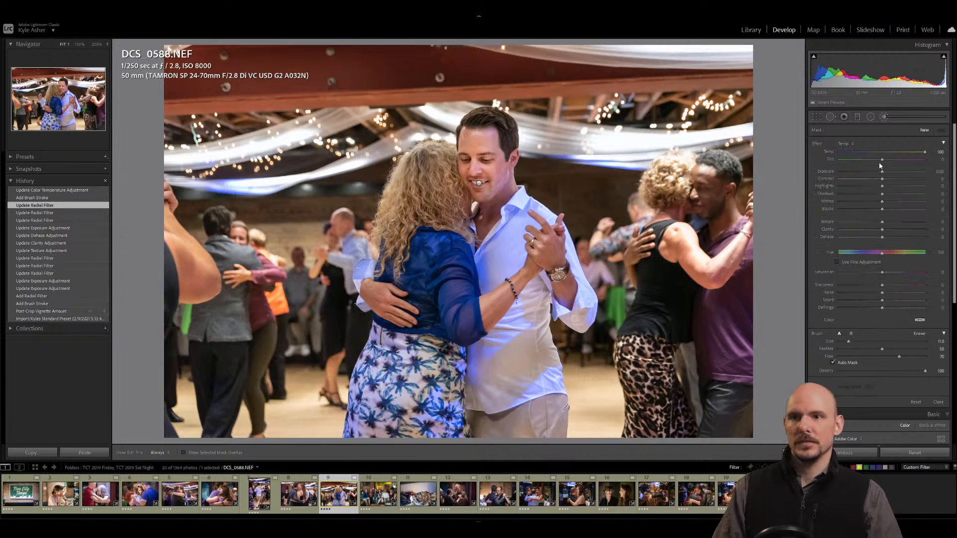
Close the adjustment brush and lower the dance photo's blue saturation to -22 in the HSL settings.
left_click(934, 119)
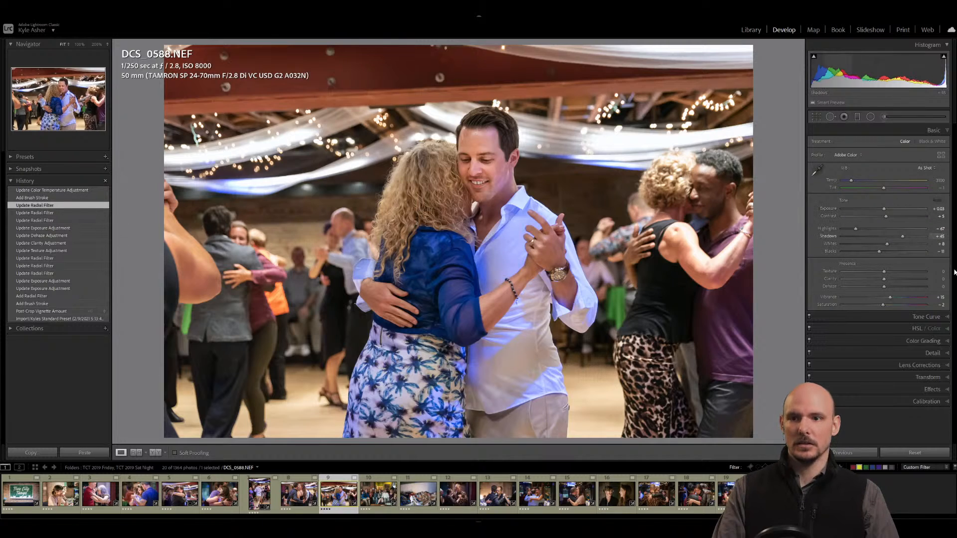
left_click(948, 329)
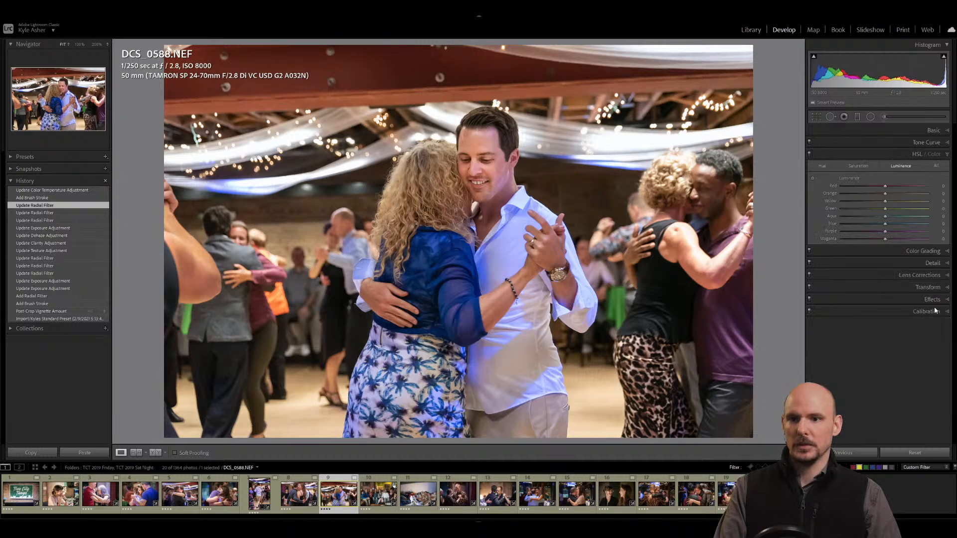
left_click(858, 167)
left_click_drag(886, 224, 816, 228)
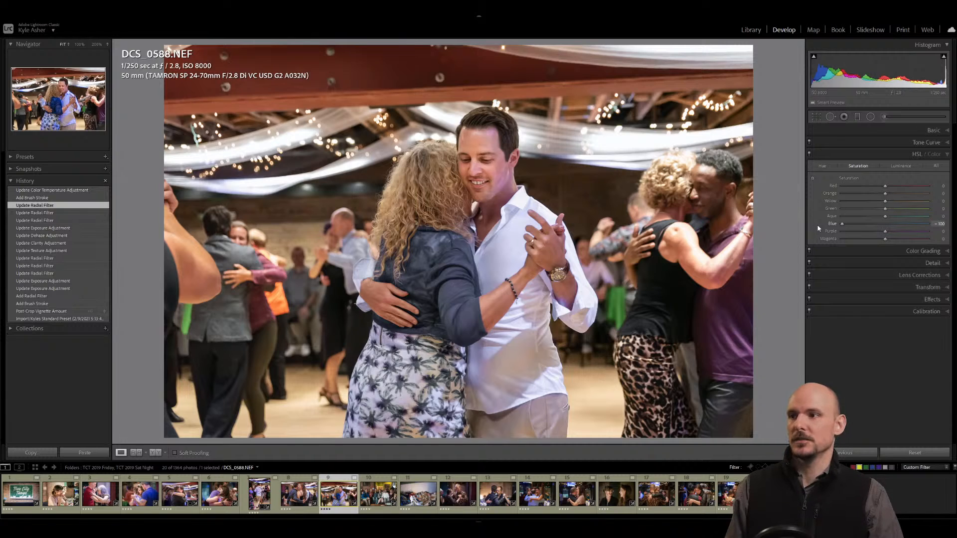
left_click_drag(842, 224, 876, 230)
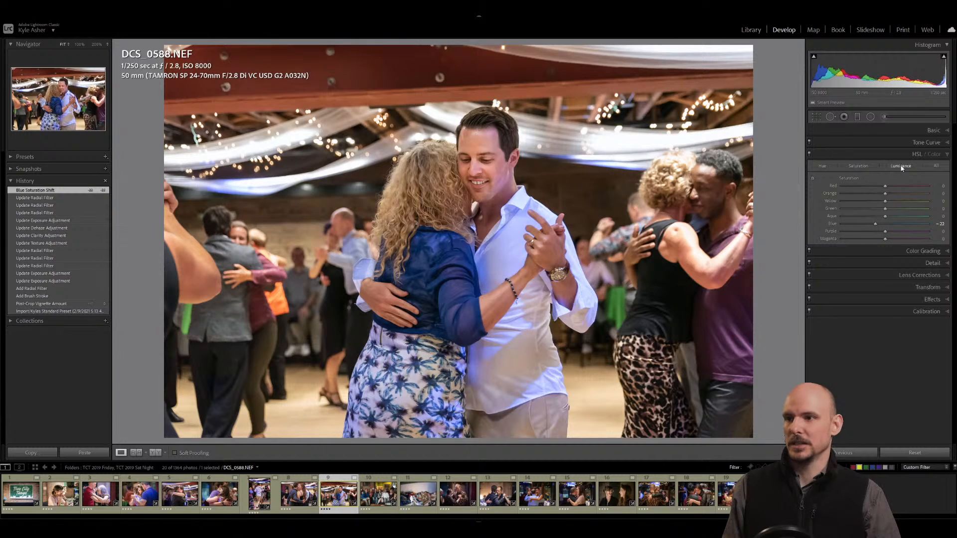
left_click_drag(886, 226, 885, 227)
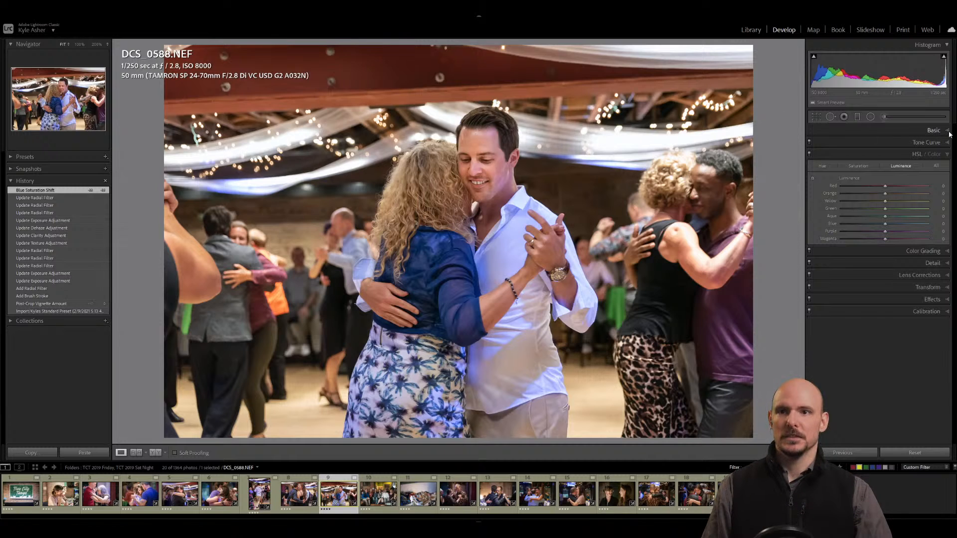
Straighten the dance photo with a crop angle of 2.41 and compare the result with the earlier Post-Crop Vignette Amount history state.
key("r")
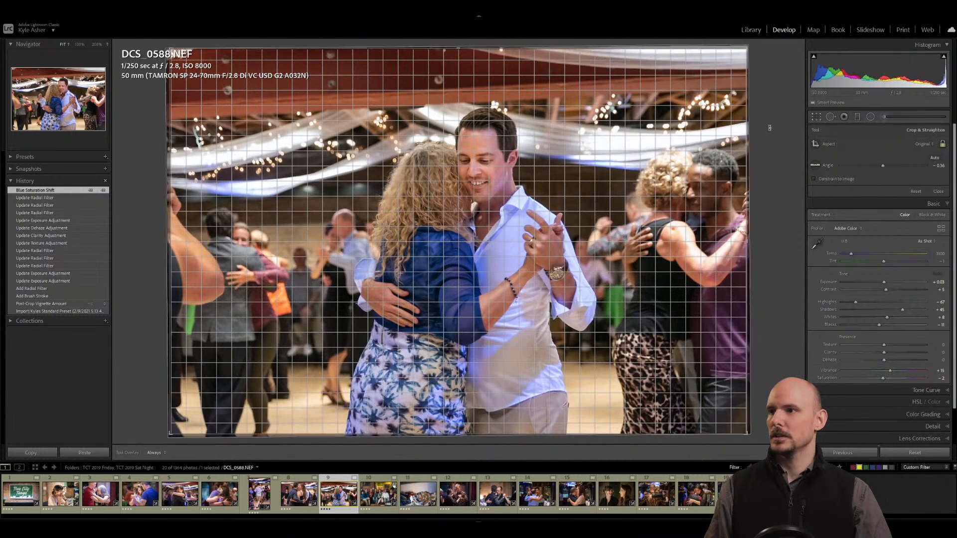
left_click_drag(769, 128, 776, 142)
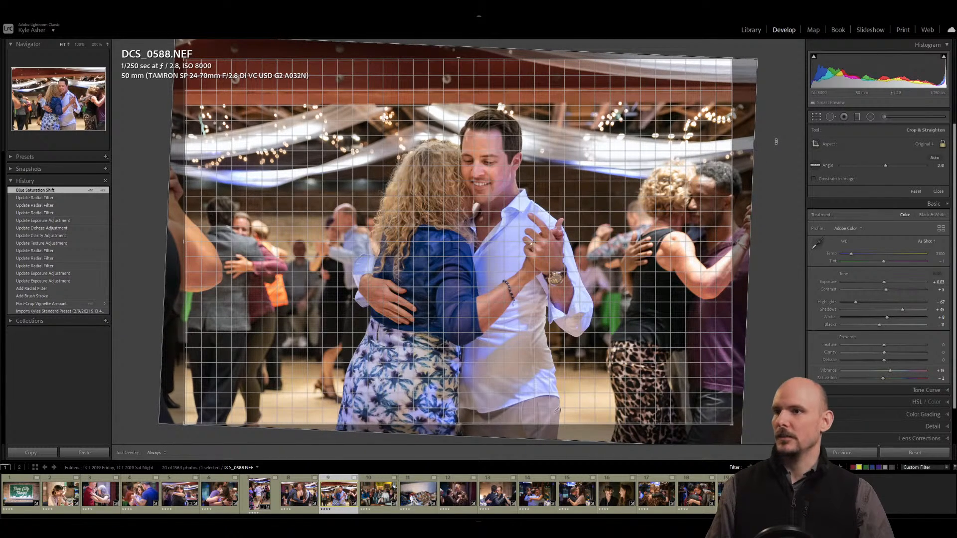
key("Return")
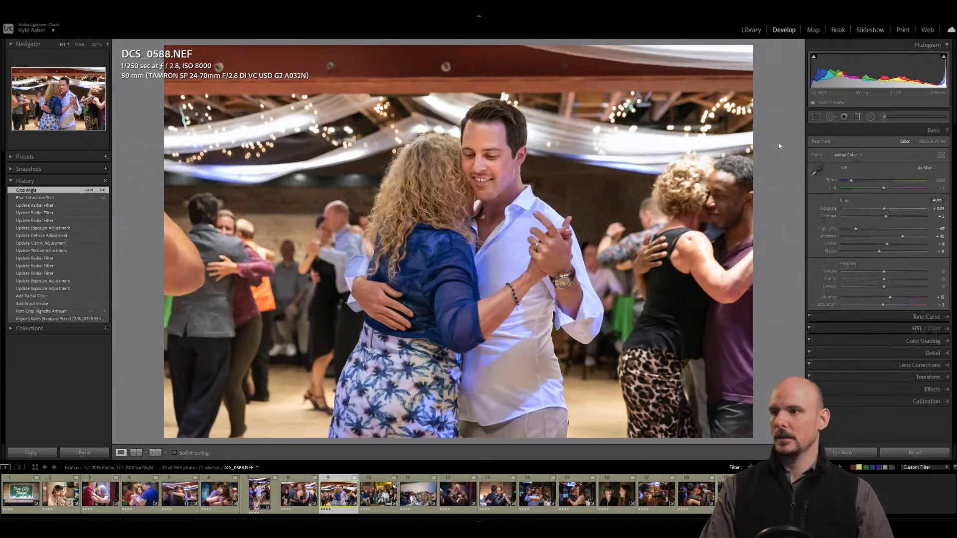
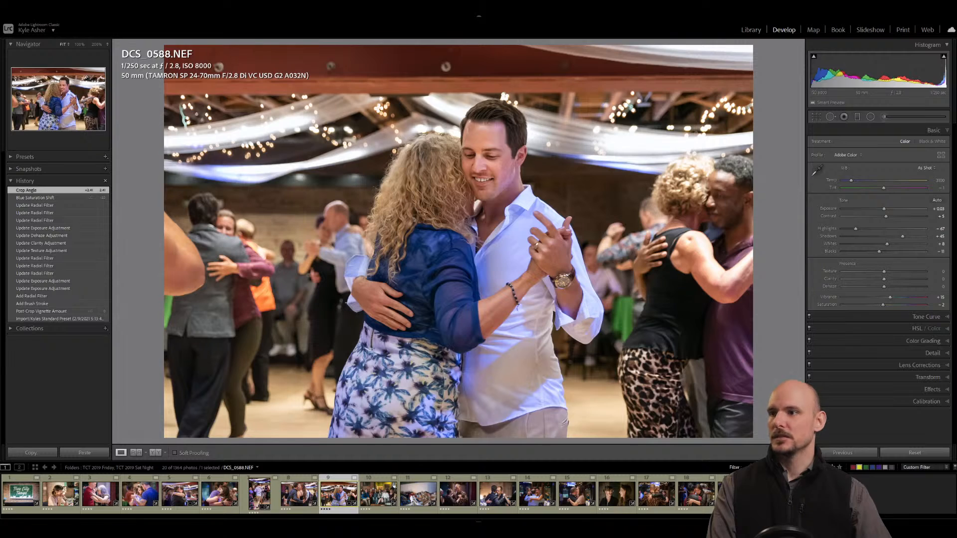
left_click(39, 312)
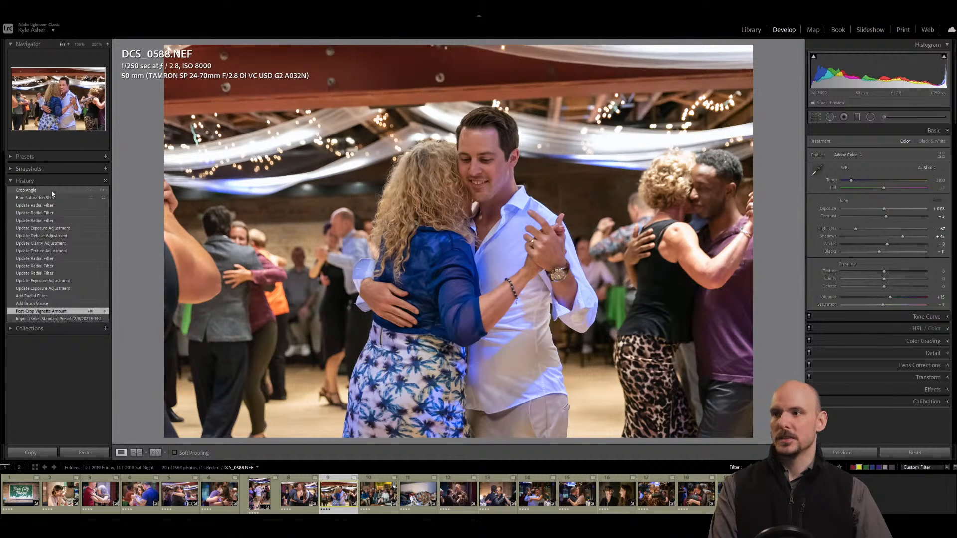
left_click(52, 191)
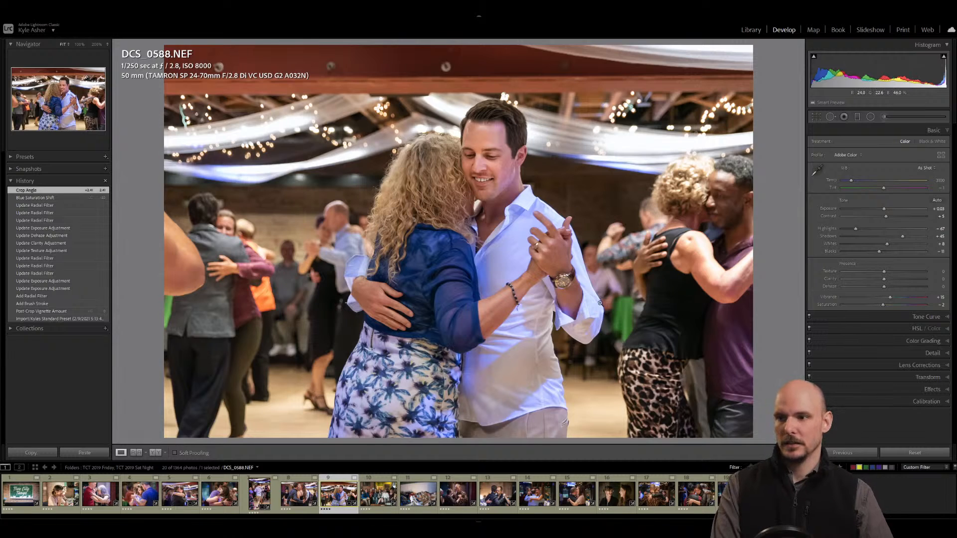
Switch to the group photo DCS_0274.NEF and rotate its crop to an angle of -0.51.
key("Right")
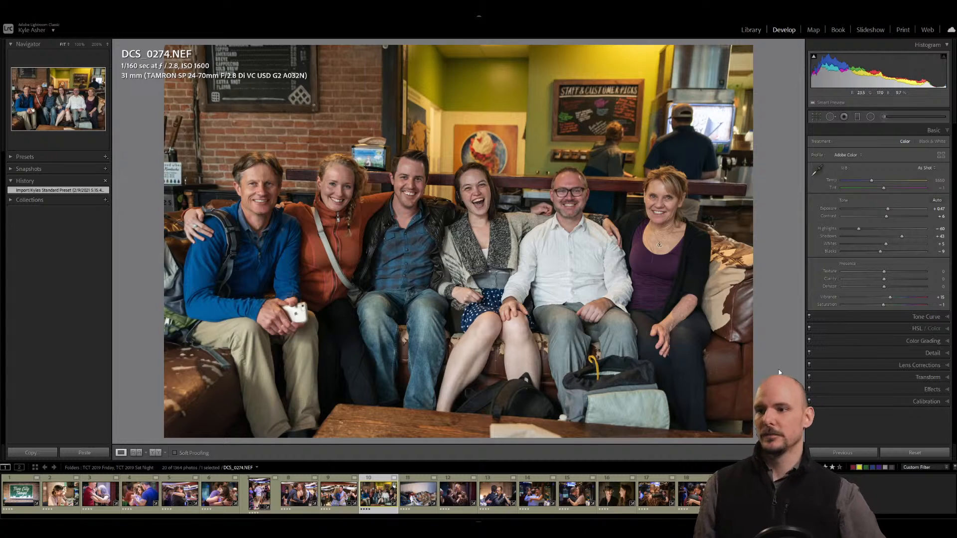
key("r")
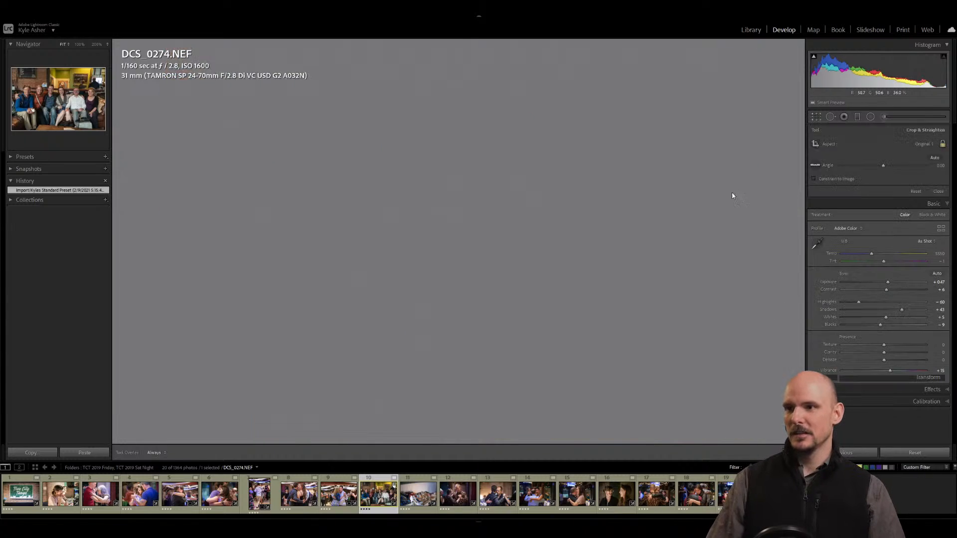
left_click_drag(767, 191, 766, 187)
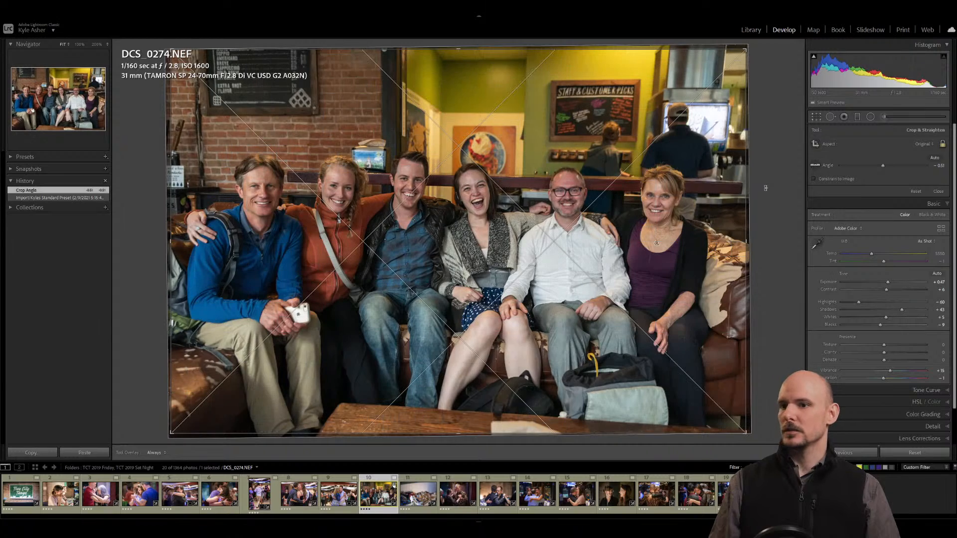
key("r")
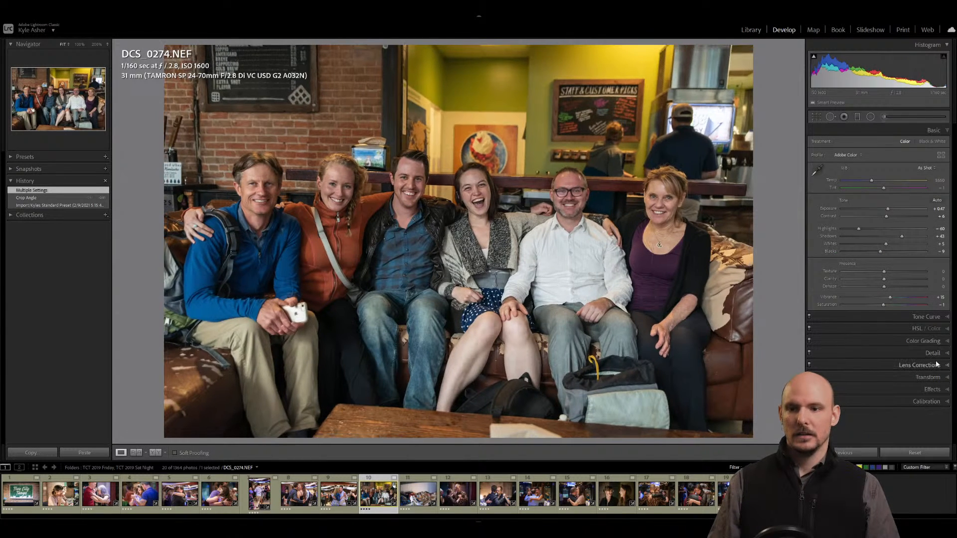
Check the group photo's lens corrections and reset its post-crop vignette amount to 0.
left_click(948, 367)
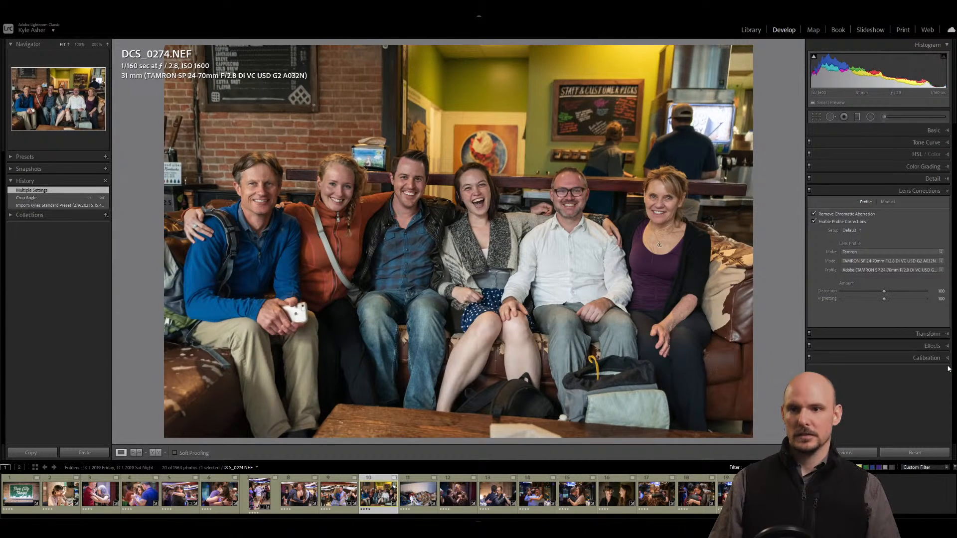
left_click(946, 191)
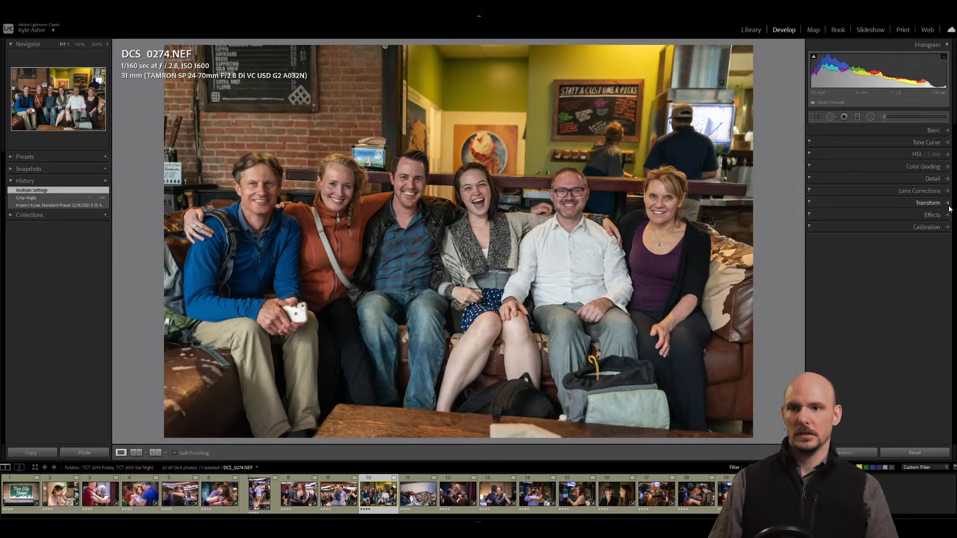
left_click(947, 216)
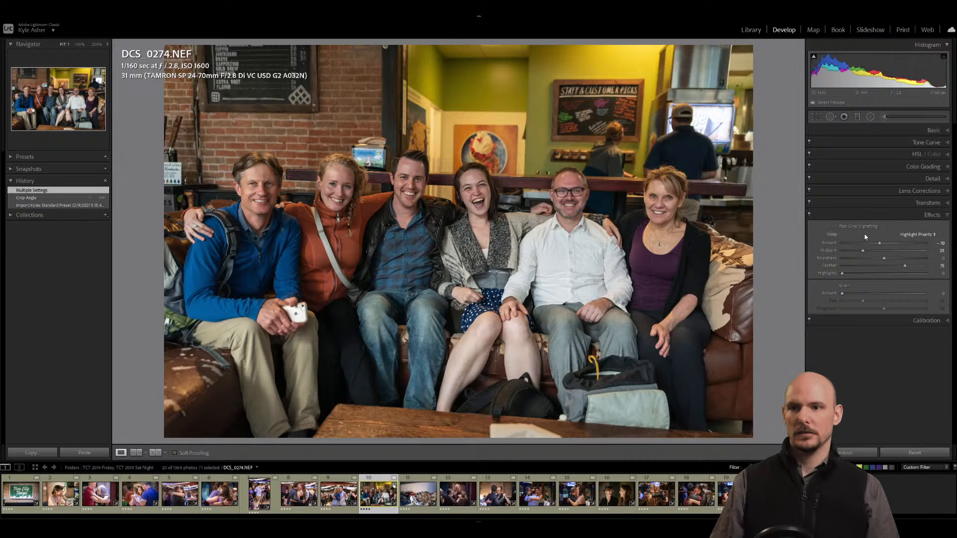
double_click(829, 244)
Try the Auto, Level and Vertical Upright perspective corrections on the group photo.
left_click(947, 203)
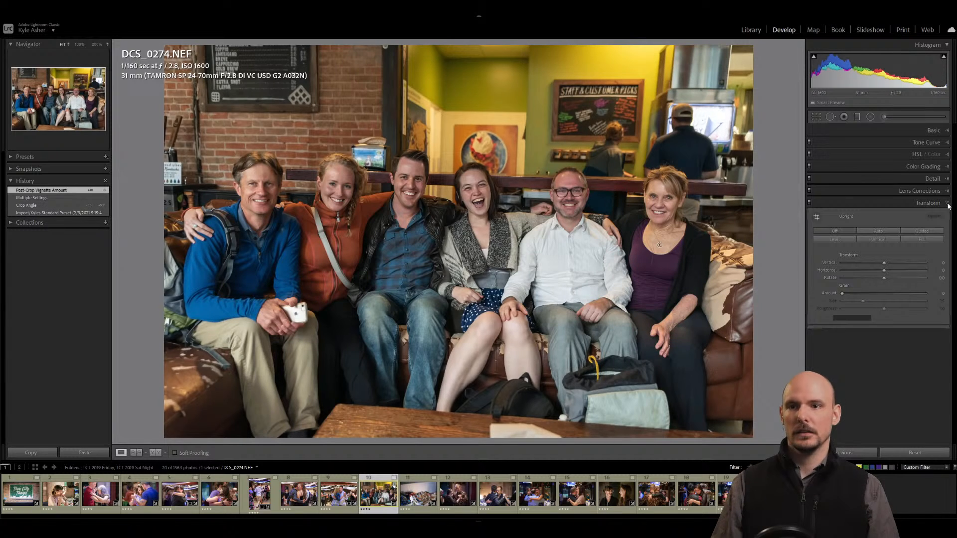
left_click(877, 230)
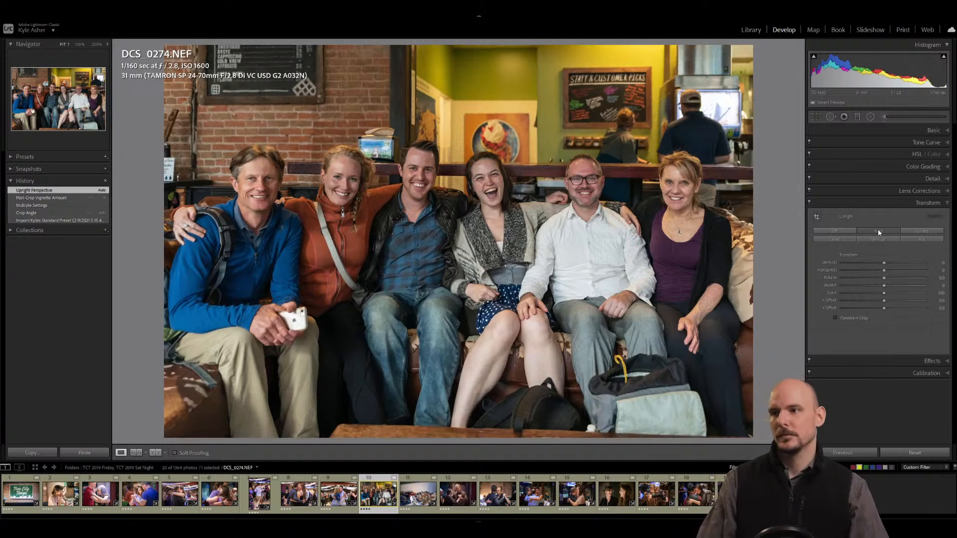
left_click(818, 230)
left_click(839, 240)
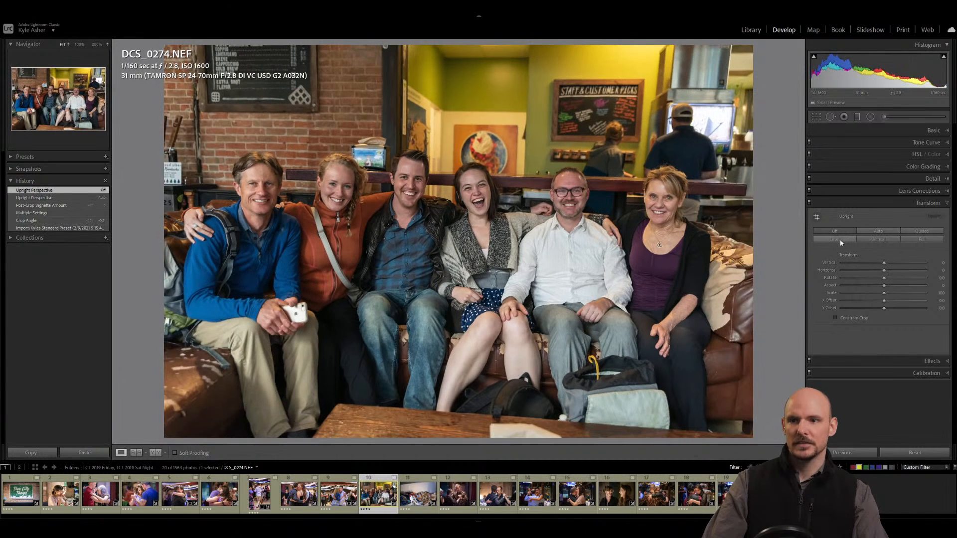
left_click(876, 240)
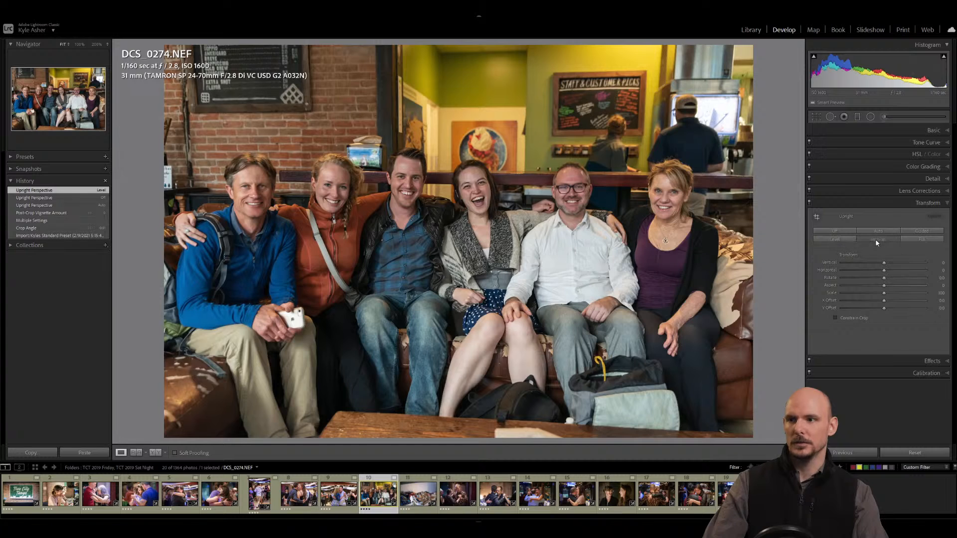
left_click(841, 239)
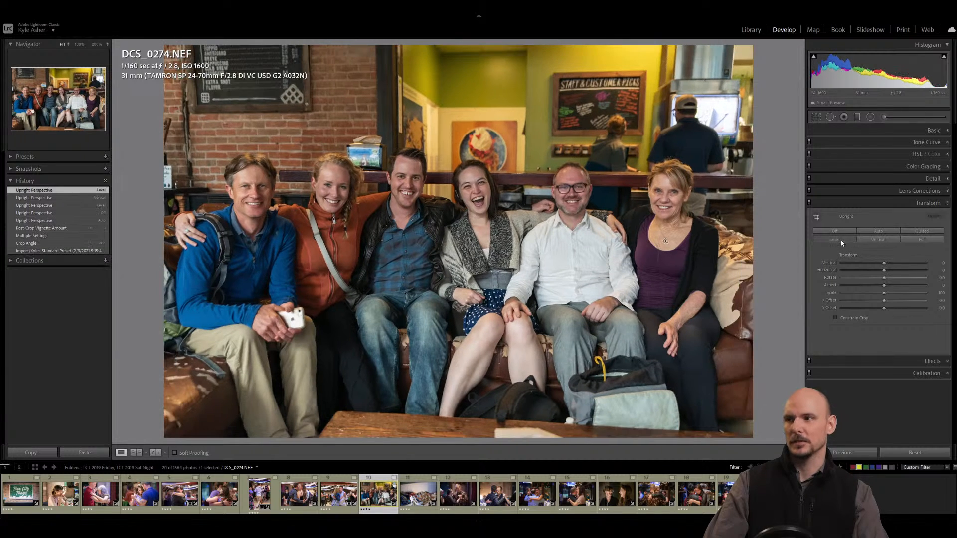
Compare the Auto and Vertical Upright corrections with the uncorrected group photo, and apply the Level correction.
left_click(830, 231)
left_click(879, 232)
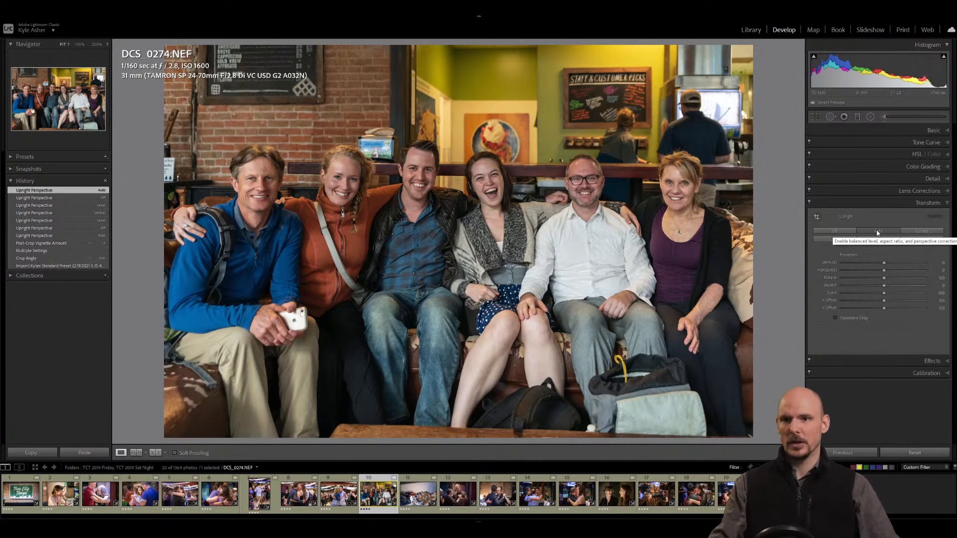
left_click(839, 229)
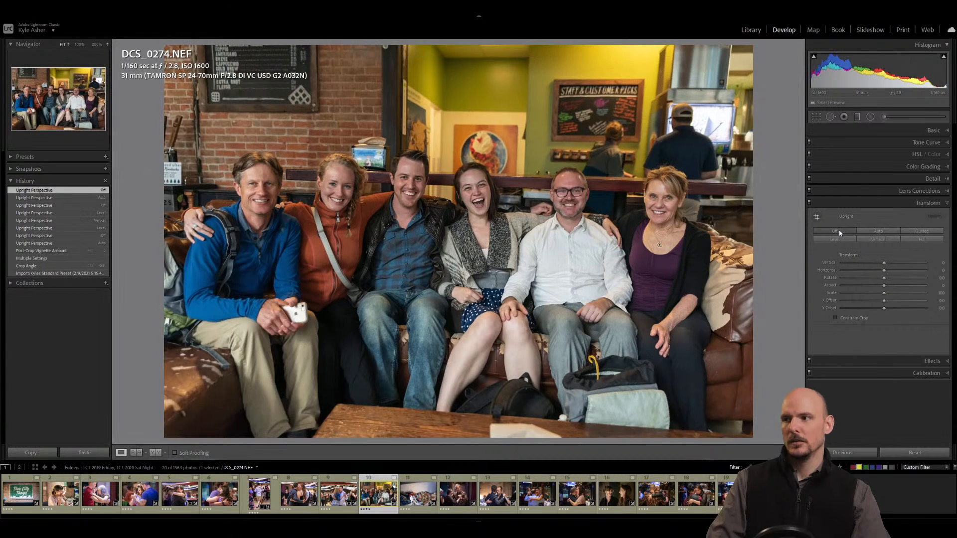
left_click(874, 229)
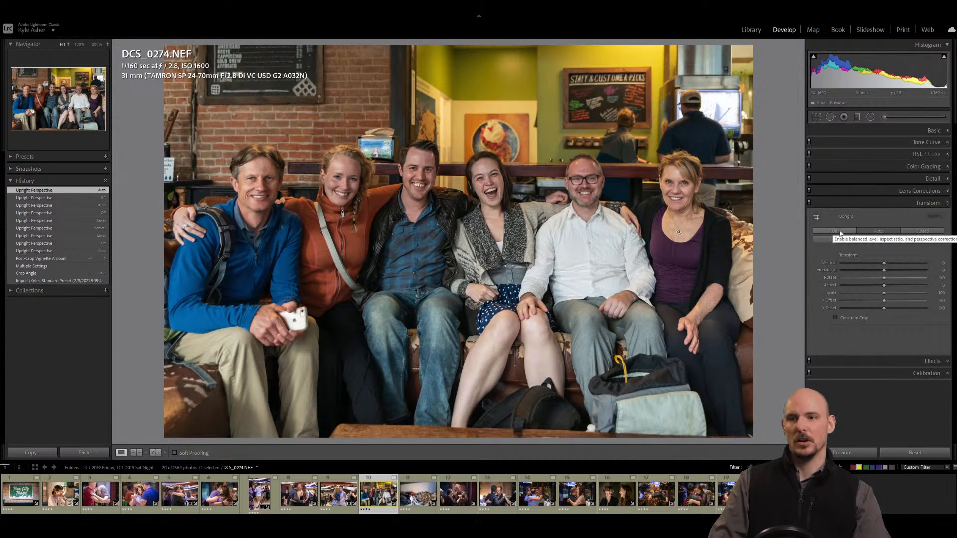
left_click(836, 231)
left_click(874, 240)
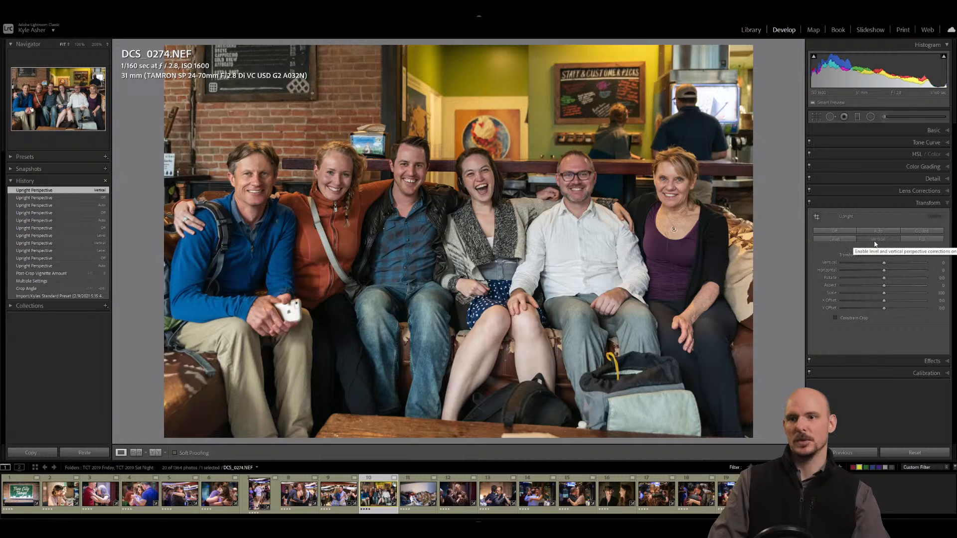
left_click(844, 229)
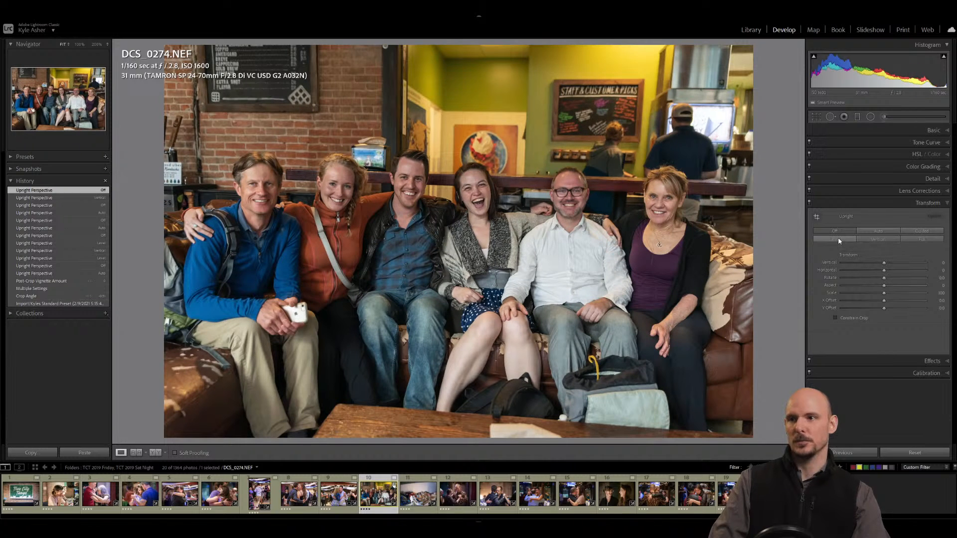
left_click(839, 240)
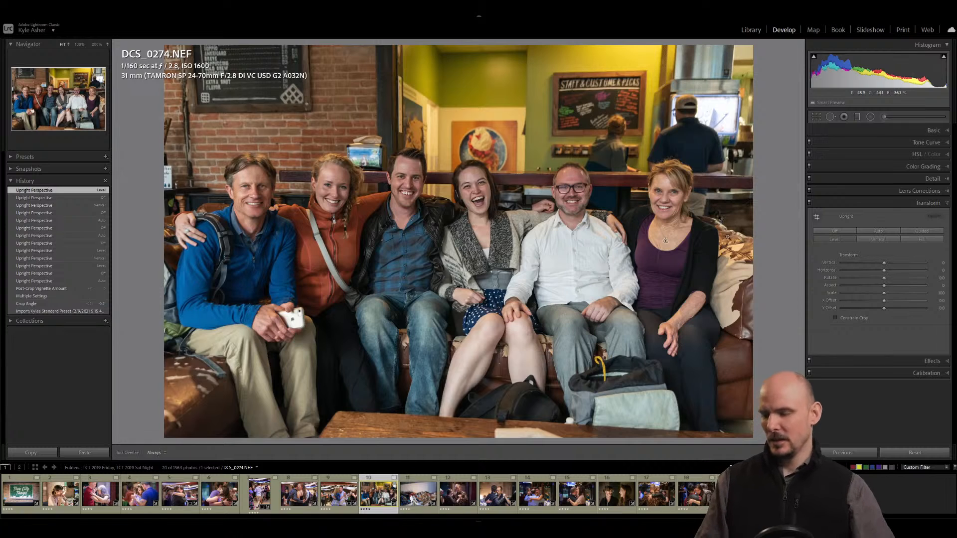
Rotate the group photo's crop slightly counterclockwise to fine-tune its straightening, and close the Transform settings.
key("r")
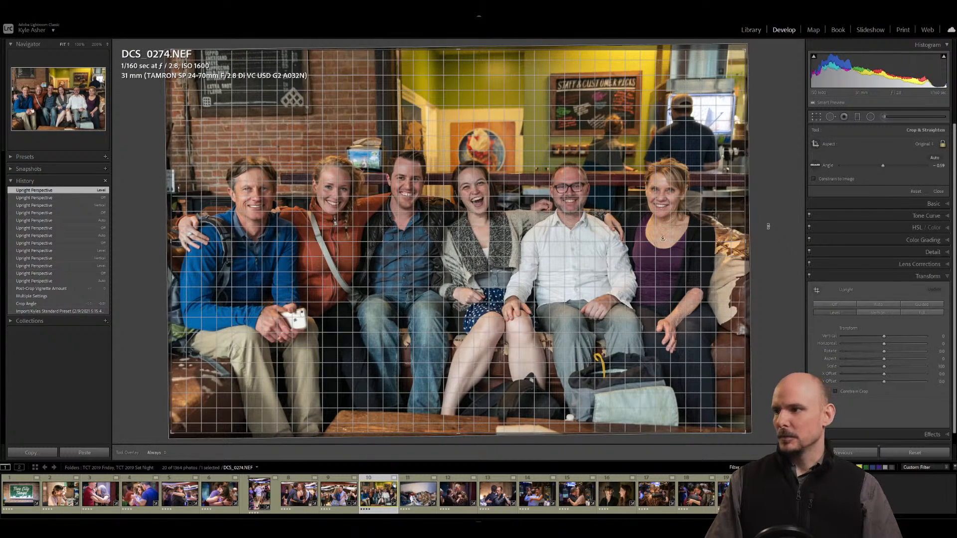
left_click_drag(768, 226, 768, 226)
key("r")
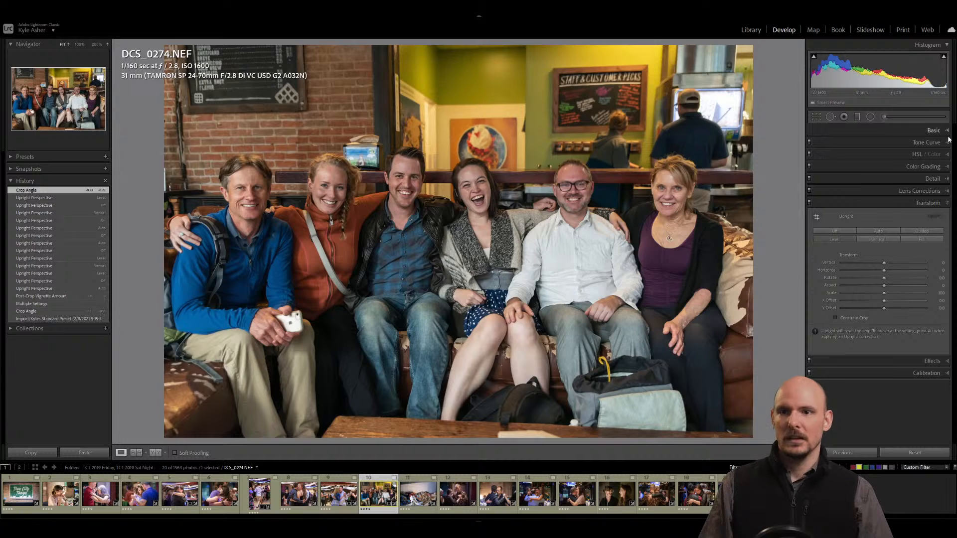
left_click(947, 203)
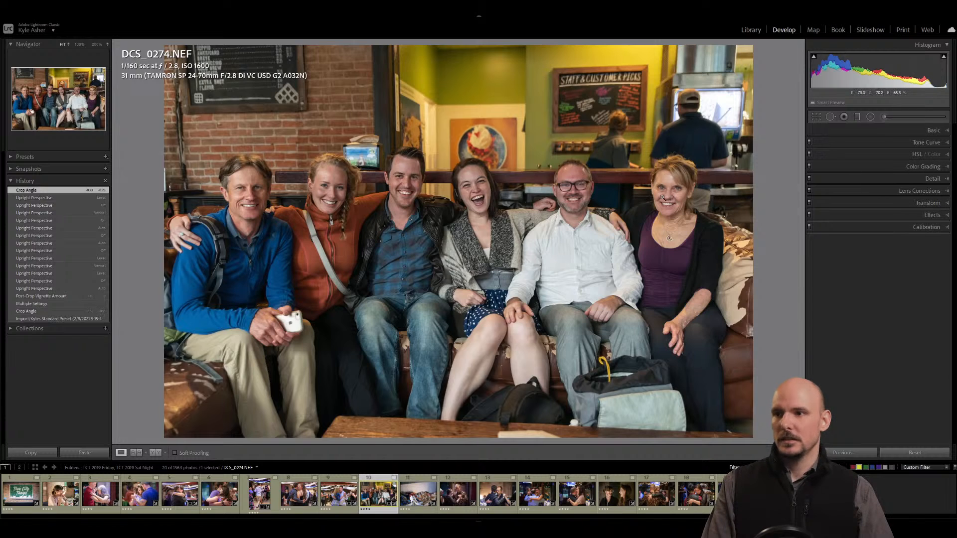
Inspect the faces across the group photo at 200% magnification, and return to the full photo view.
left_click(257, 195)
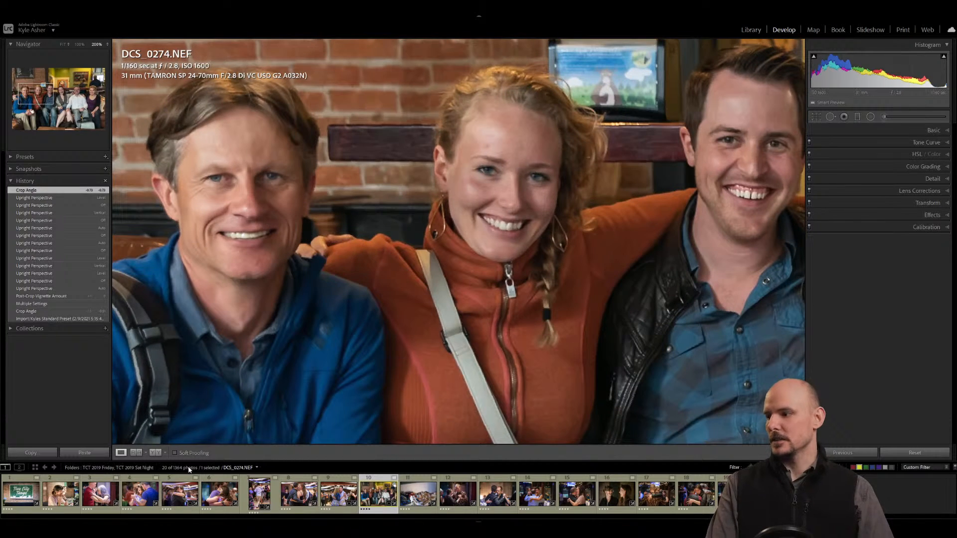
left_click_drag(588, 225, 282, 240)
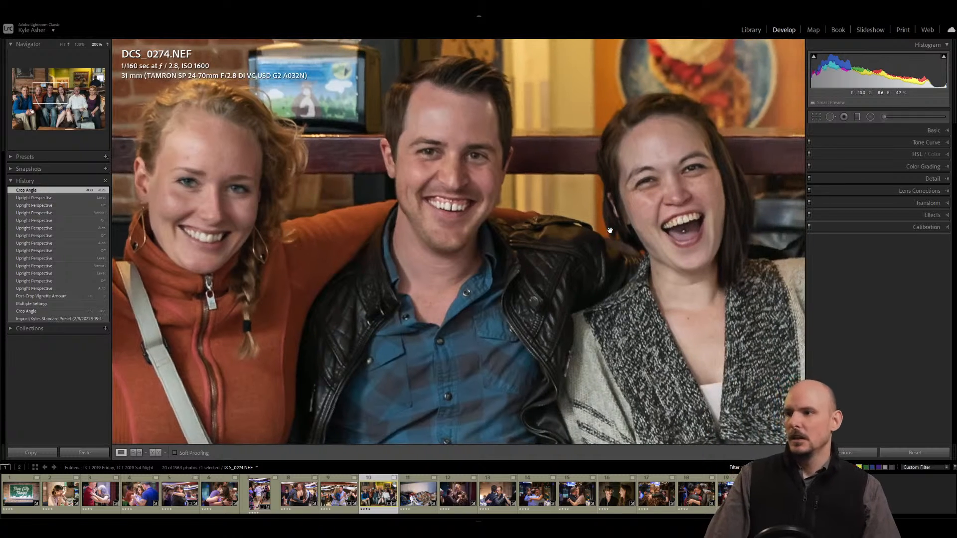
left_click_drag(679, 236, 398, 248)
left_click_drag(217, 230, 326, 226)
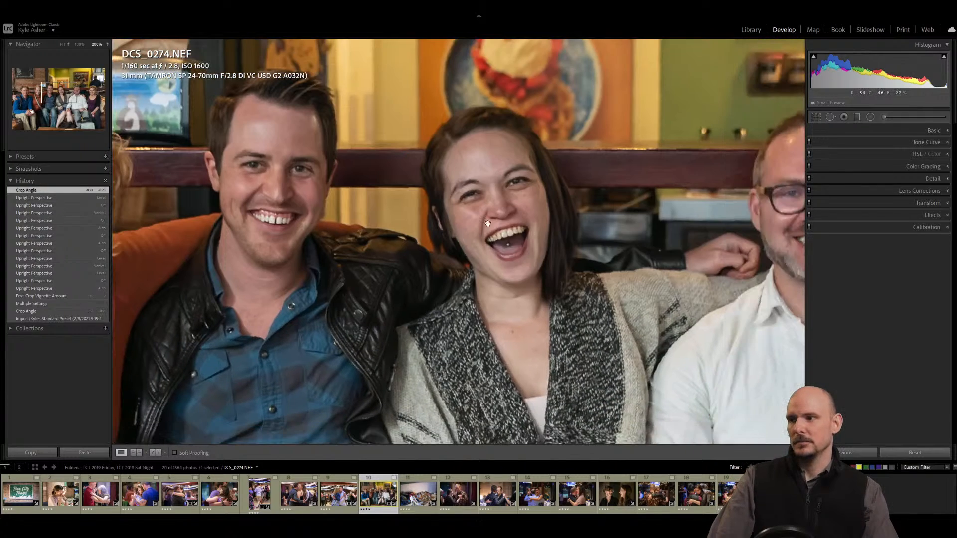
left_click_drag(627, 280, 249, 287)
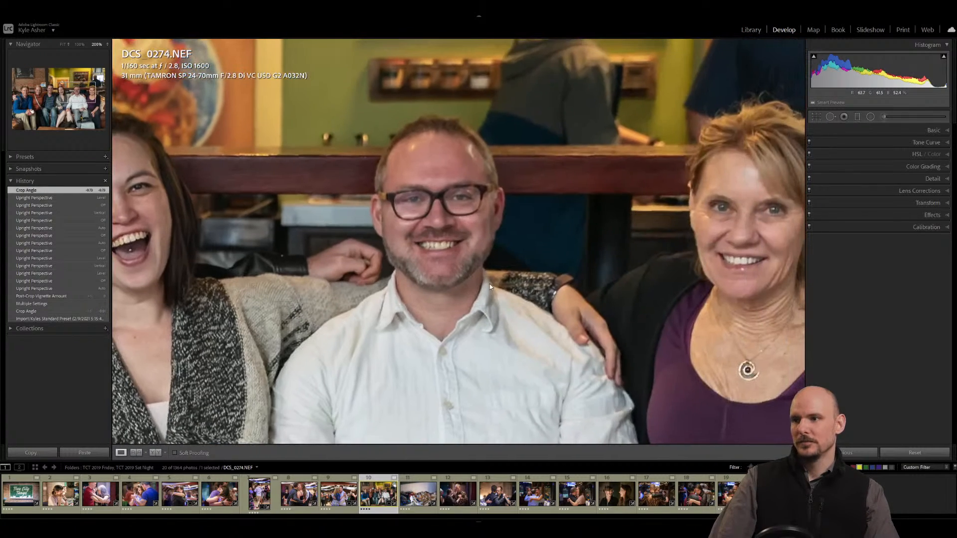
left_click_drag(489, 284, 268, 284)
left_click_drag(332, 293, 523, 284)
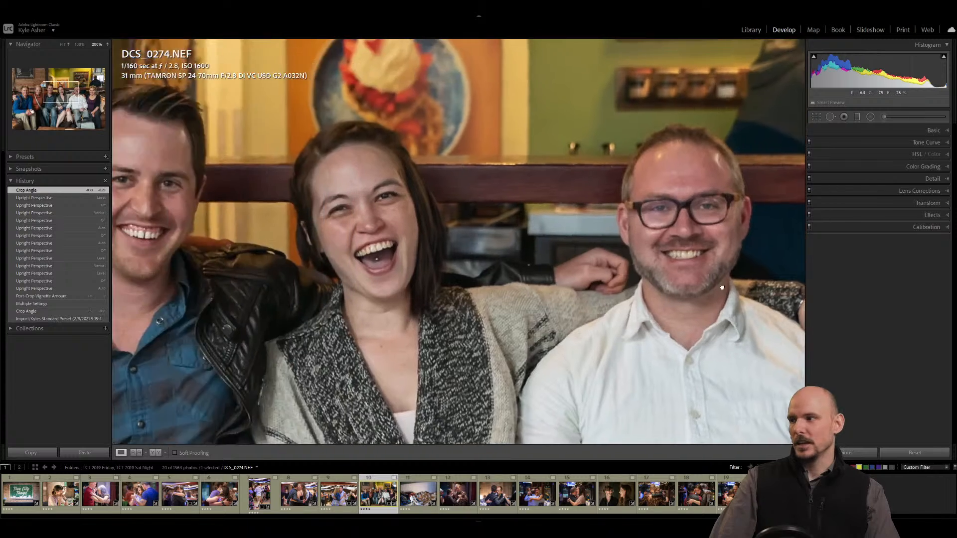
left_click_drag(190, 282, 746, 248)
left_click_drag(299, 299, 598, 240)
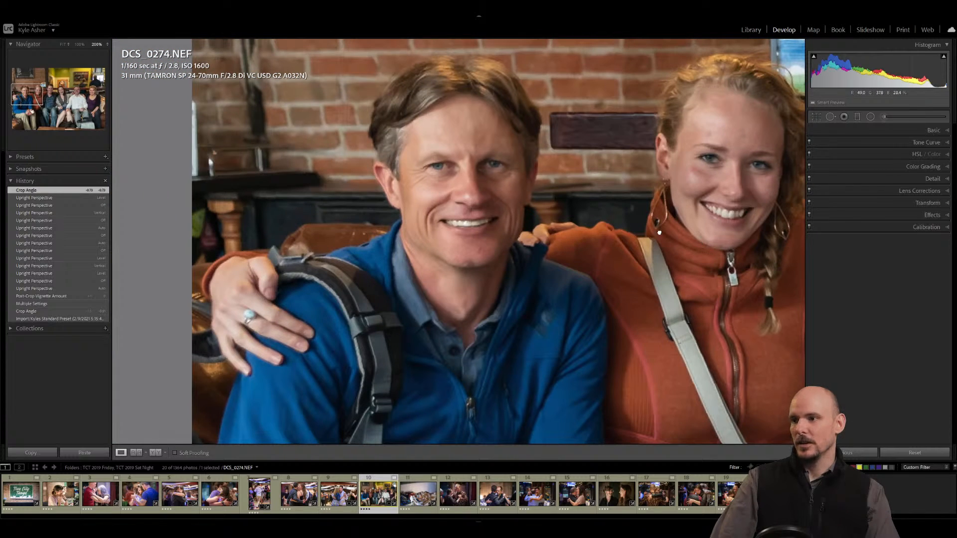
left_click_drag(705, 191, 500, 282)
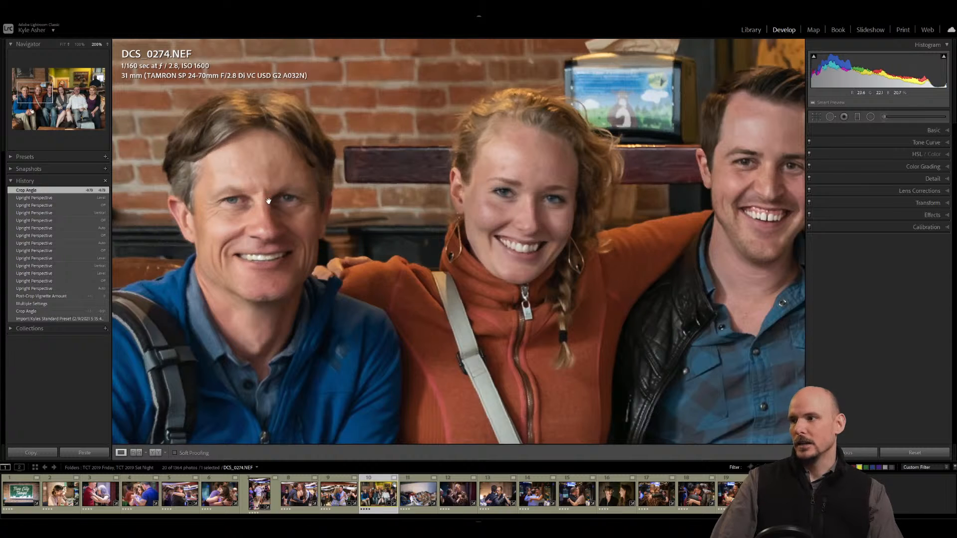
left_click_drag(658, 244, 233, 239)
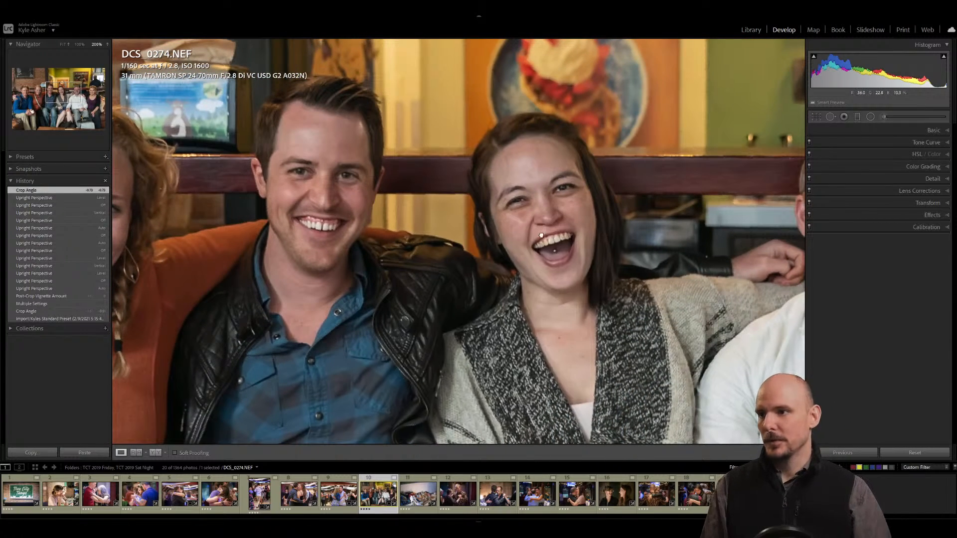
left_click_drag(748, 219, 515, 240)
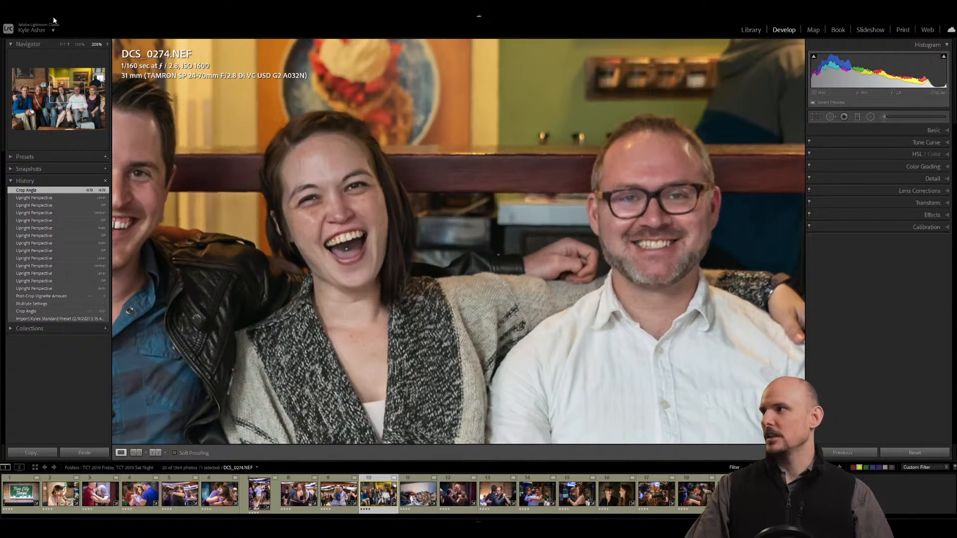
left_click(63, 44)
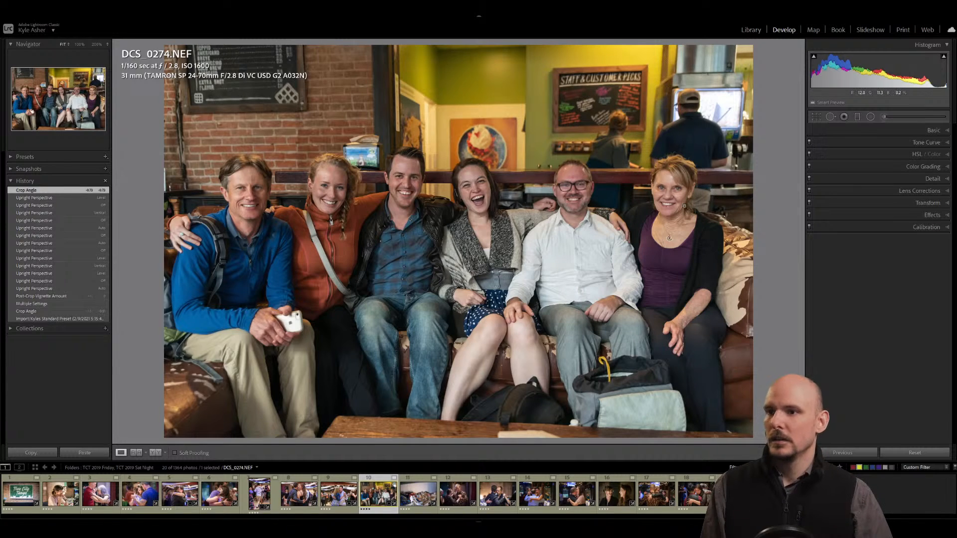
Brush the Teeth Whitening Light effect over the teeth and eyes of the man in the blue jacket, using brush size 1.0.
left_click(249, 195)
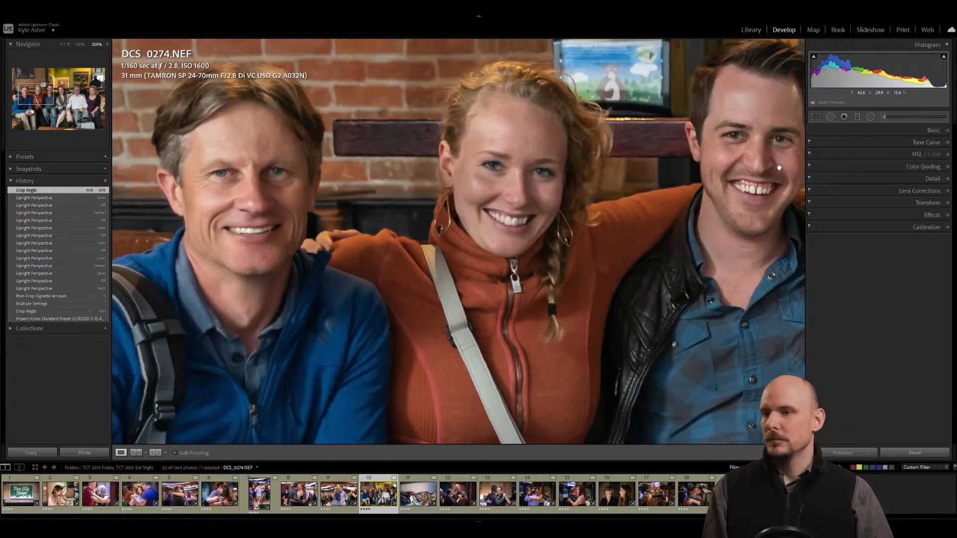
left_click(884, 117)
left_click(847, 144)
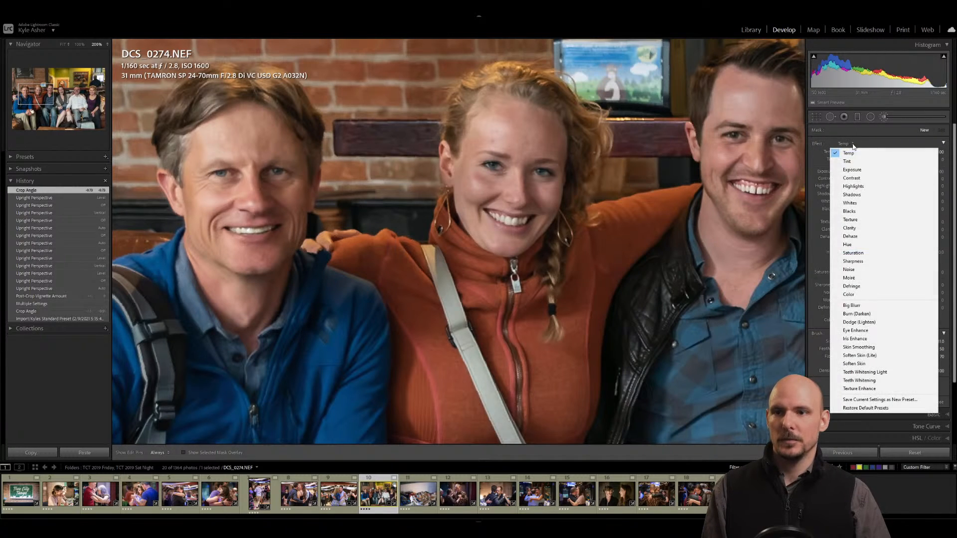
left_click(894, 372)
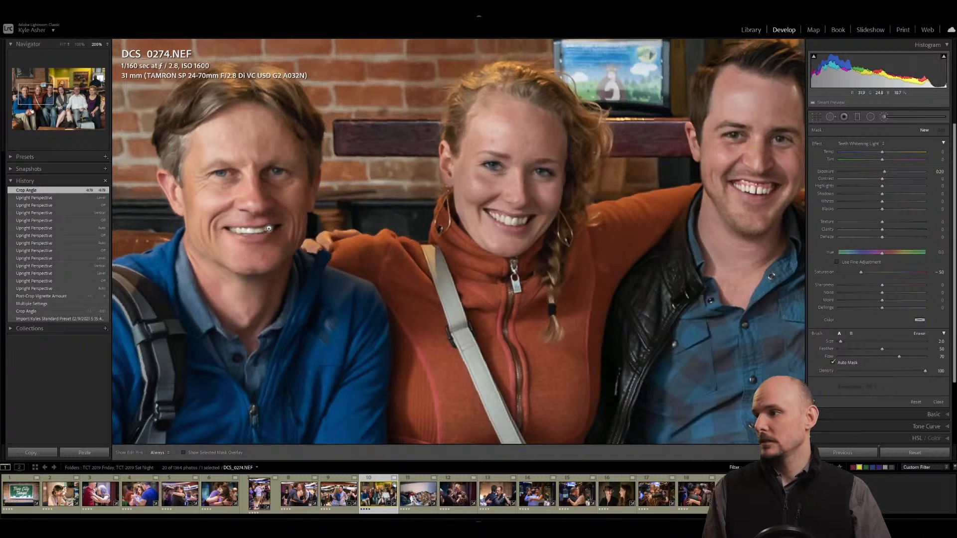
scroll(270, 228, "up", 1)
mouse_move(255, 231)
left_mouse_down()
mouse_move(270, 228)
mouse_move(230, 229)
mouse_move(238, 231)
left_mouse_up()
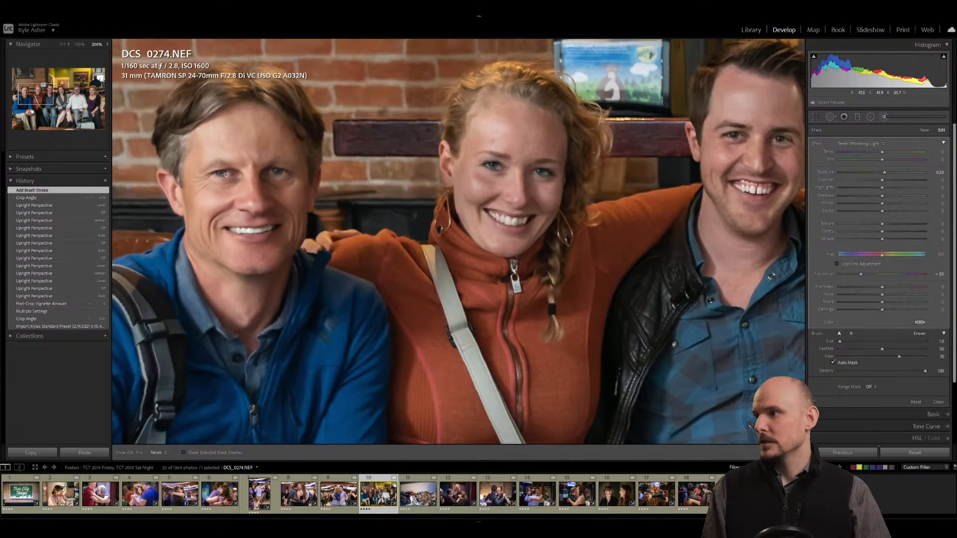
left_click(228, 173)
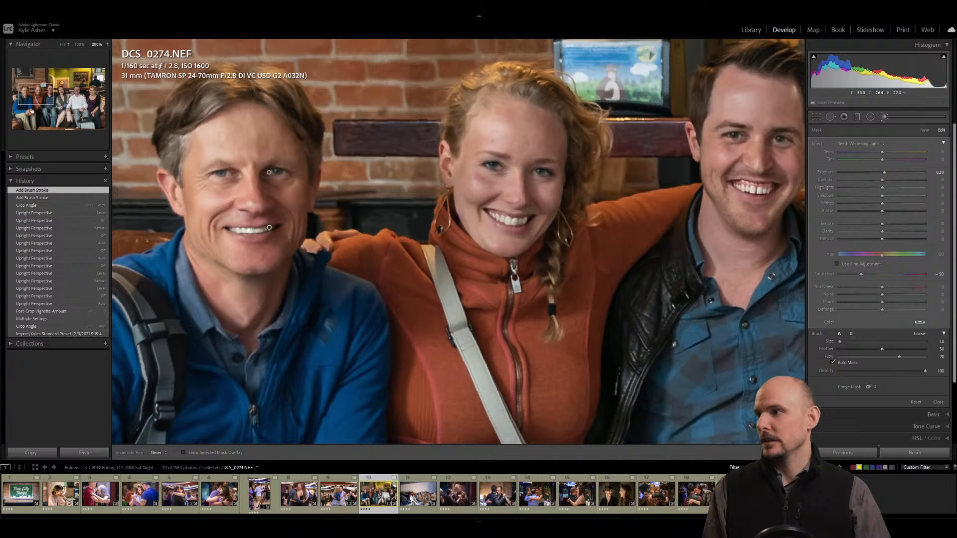
left_click(281, 173)
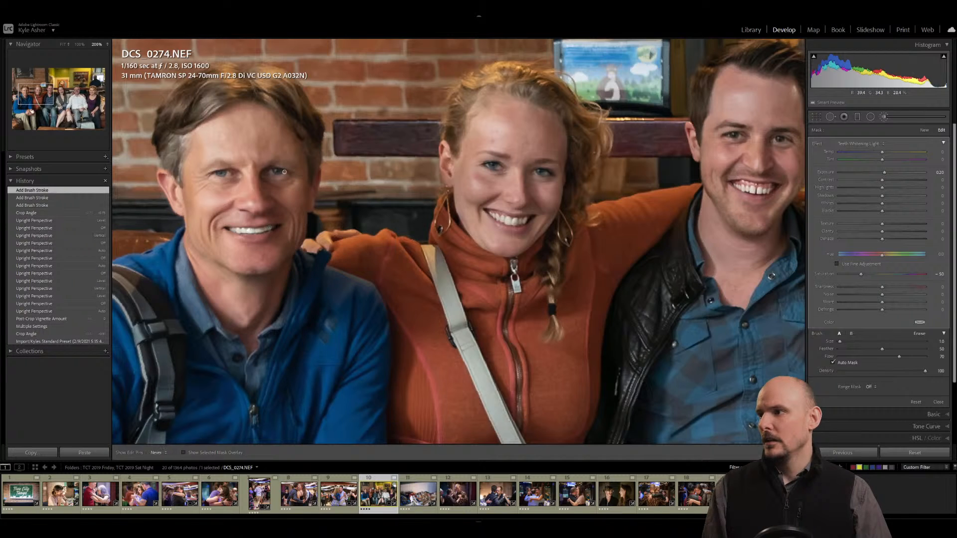
Brush the Teeth Whitening Light effect over the eyes and teeth of the woman in the orange jacket.
left_click(495, 166)
key("h")
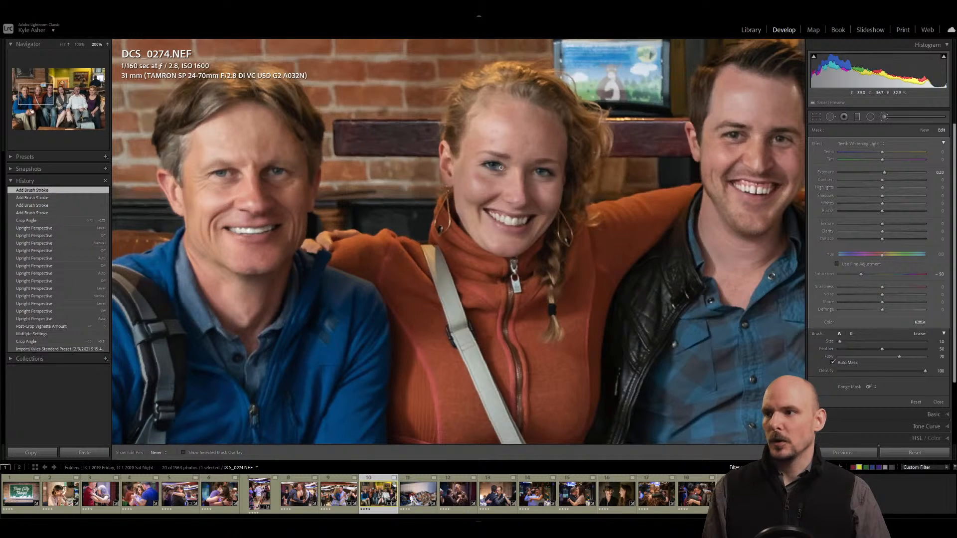
left_click(489, 167)
left_click(270, 228)
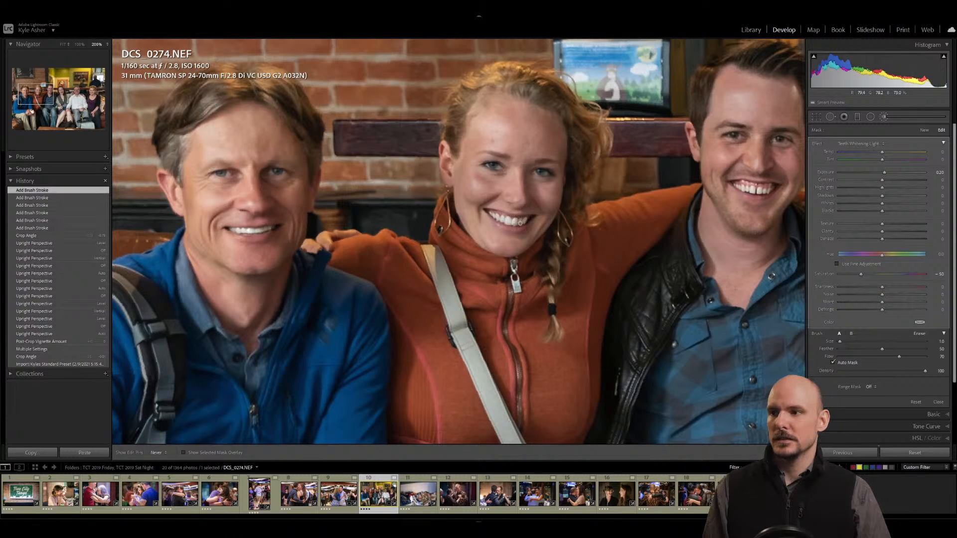
left_click_drag(526, 221, 529, 218)
left_click_drag(537, 172, 550, 172)
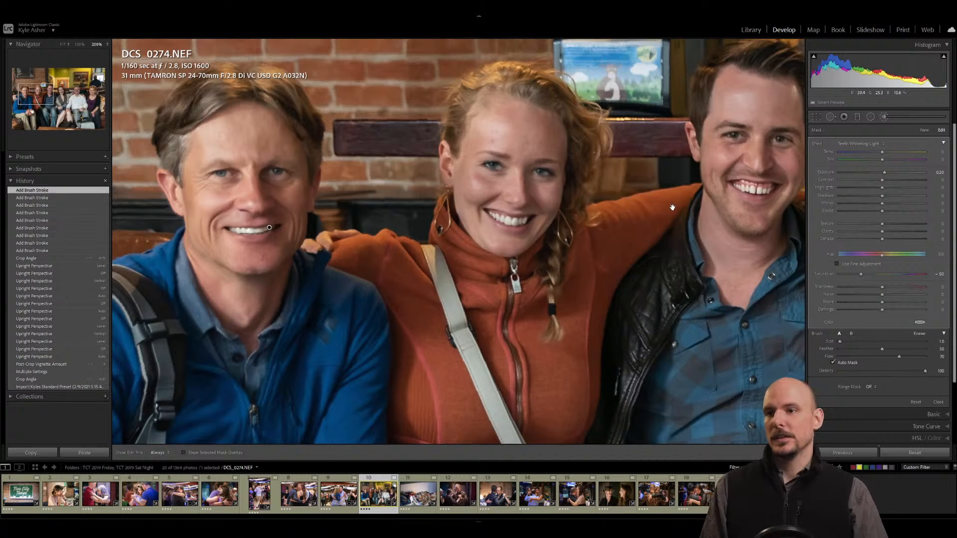
Whiten the teeth and eyes of the man in the black leather jacket with the same brush adjustment.
mouse_move(667, 208)
left_mouse_down()
mouse_move(413, 188)
mouse_move(368, 197)
left_mouse_up()
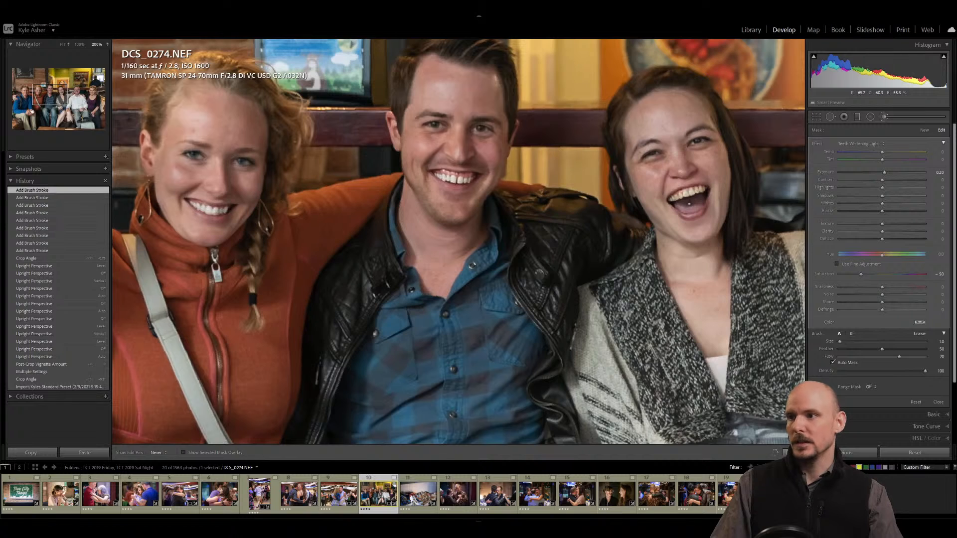
left_click_drag(474, 180, 474, 180)
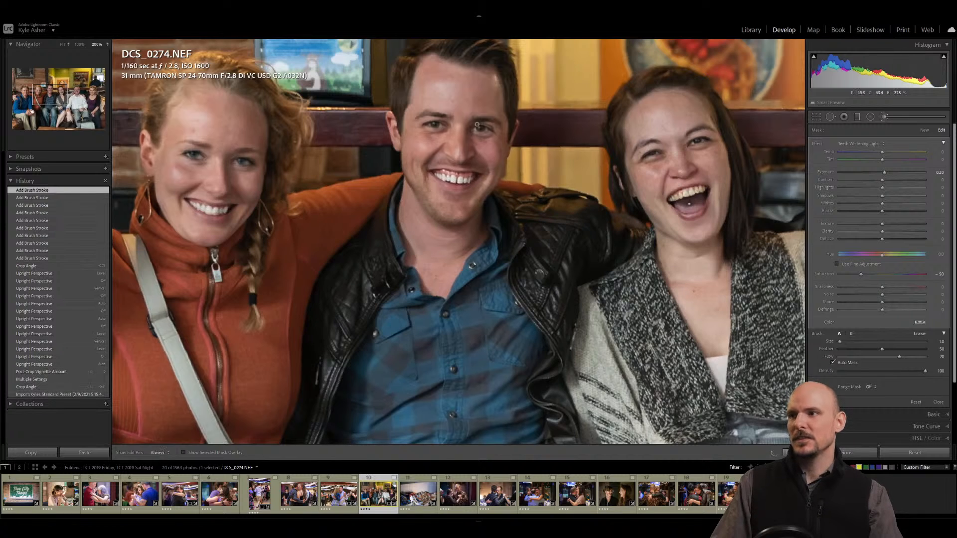
mouse_move(476, 128)
left_mouse_down()
mouse_move(490, 129)
mouse_move(431, 126)
left_mouse_up()
Whiten the teeth and eyes of the laughing woman in the grey cardigan with the same brush adjustment.
left_click_drag(688, 203, 688, 203)
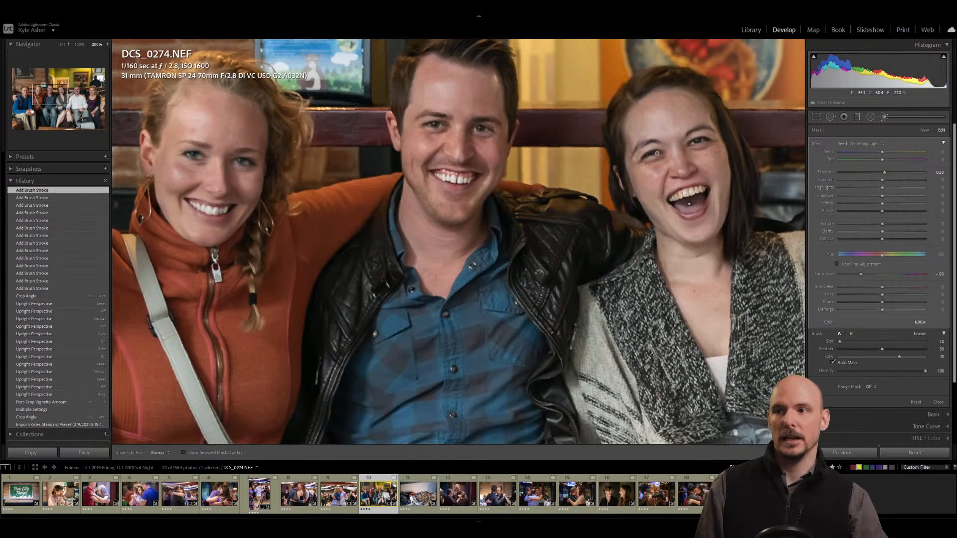
left_click_drag(657, 153, 703, 141)
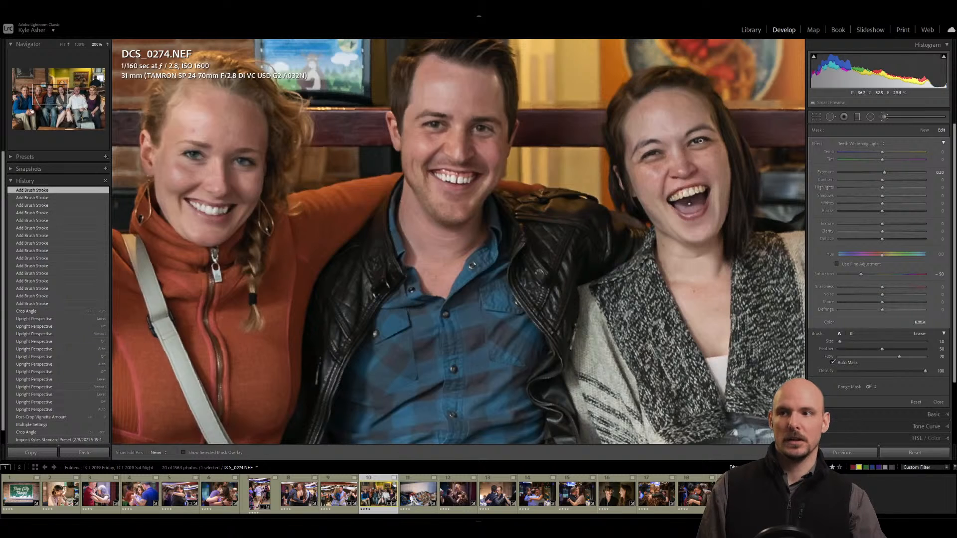
left_click(698, 188)
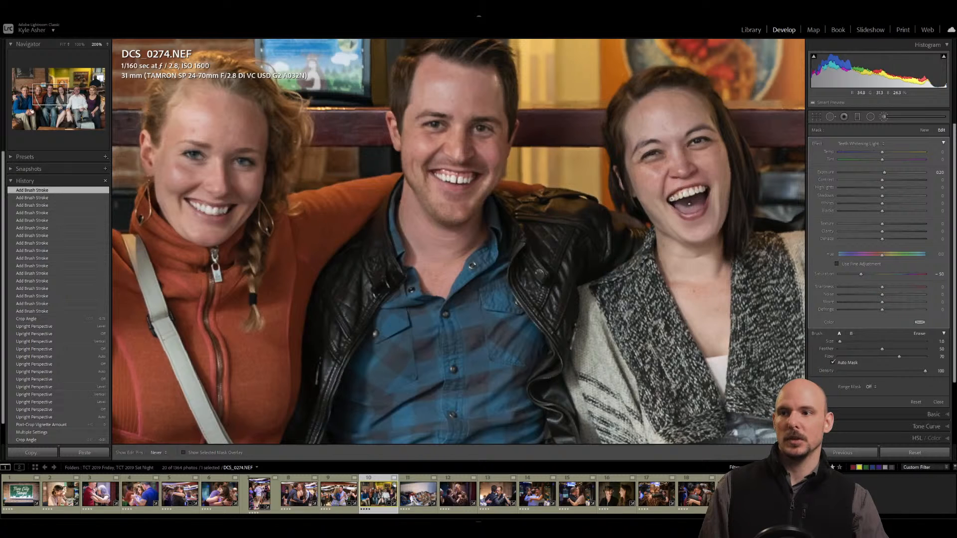
left_click_drag(702, 198, 704, 194)
Brush the whitening effect over the eyes of the man with glasses and the white shirt.
left_click_drag(747, 273, 345, 304)
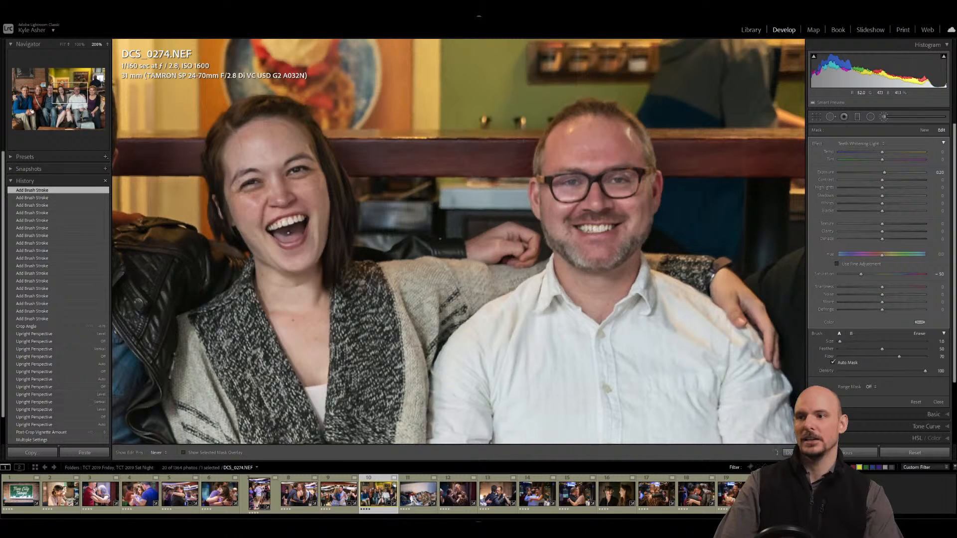
left_click(573, 182)
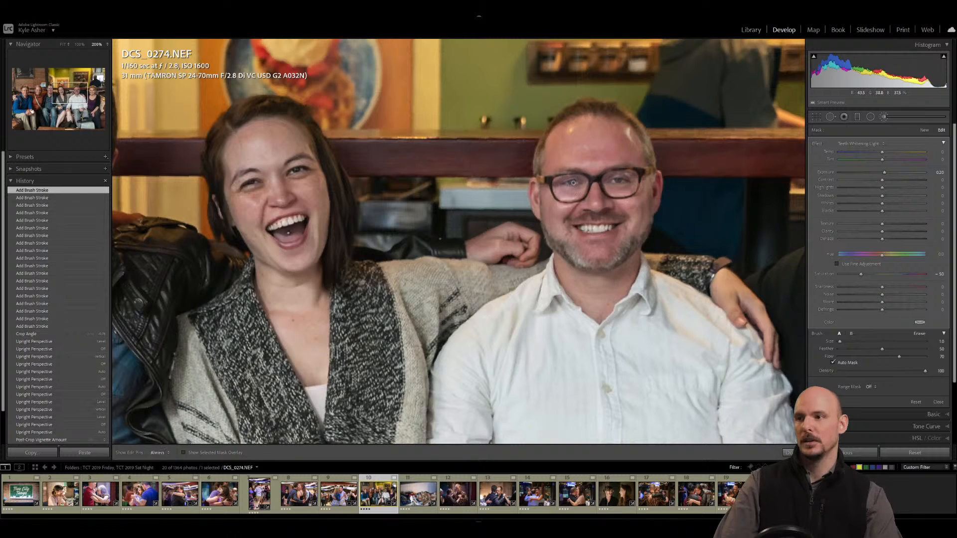
Brush the Teeth Whitening Light effect over both eyes of the man with glasses.
left_click_drag(567, 181, 579, 183)
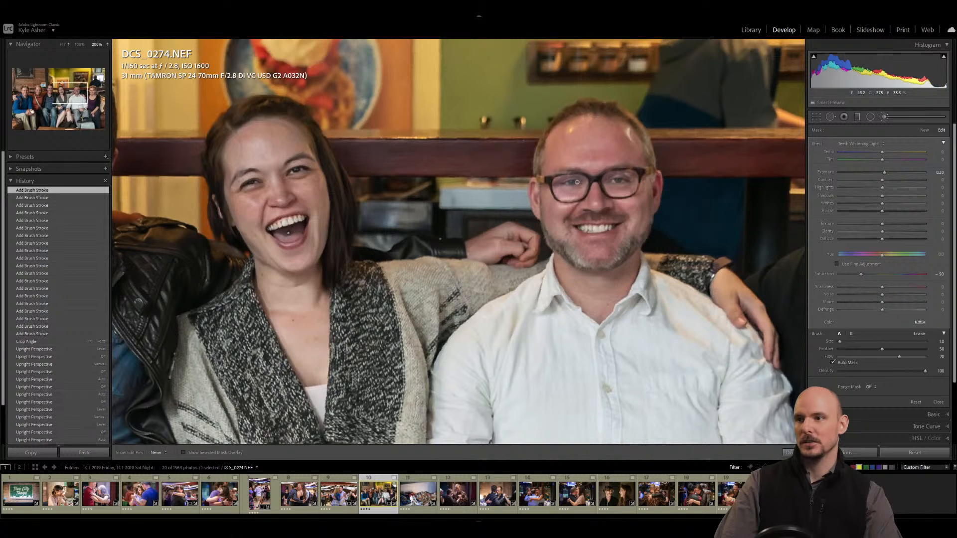
left_click(624, 184)
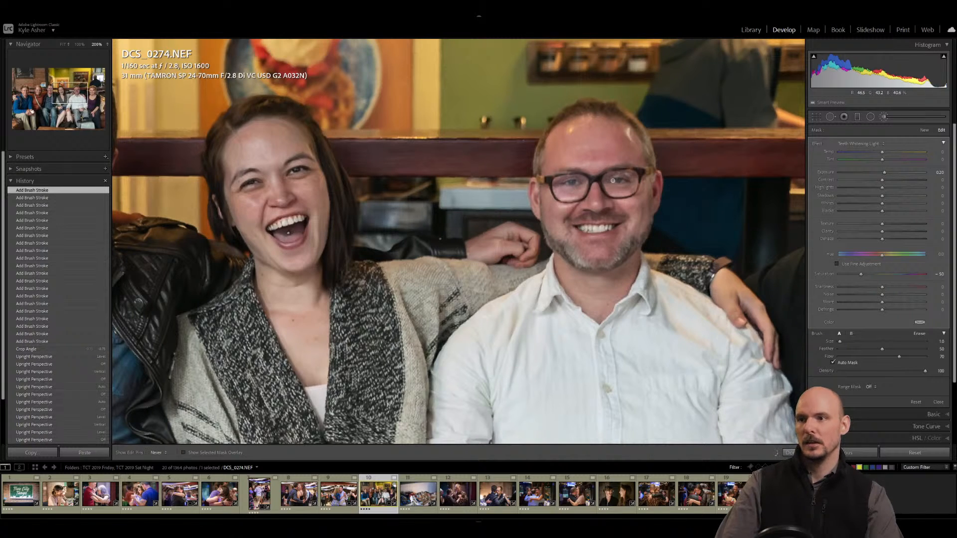
left_click(624, 183)
left_click(622, 181)
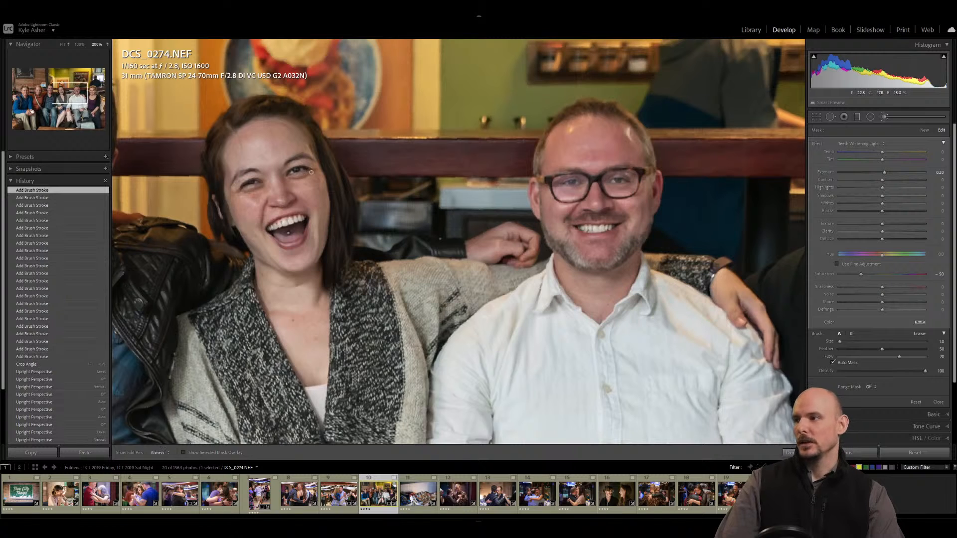
Compare the full group photo at its Crop Angle history state with the latest brush stroke state, and leave the adjustment brush.
left_click_drag(346, 248, 582, 194)
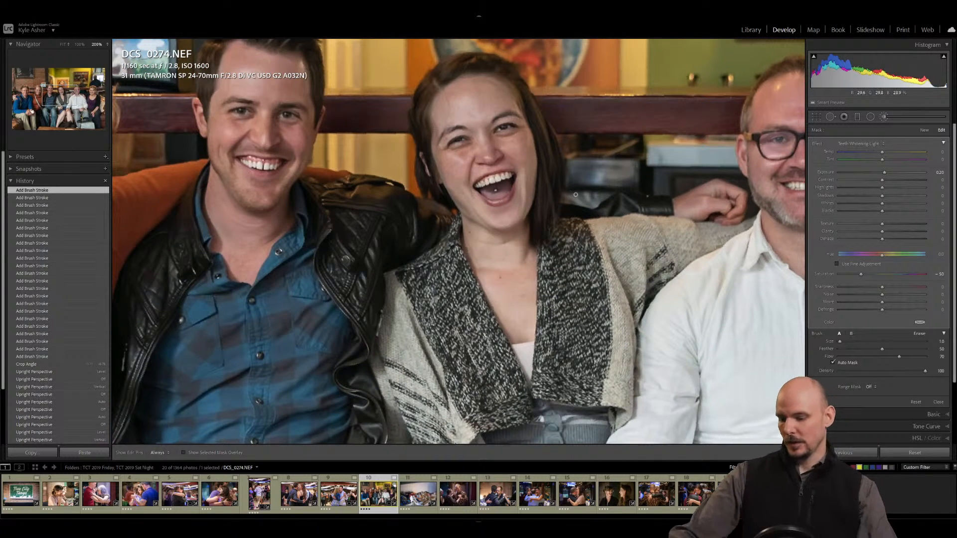
key("Right")
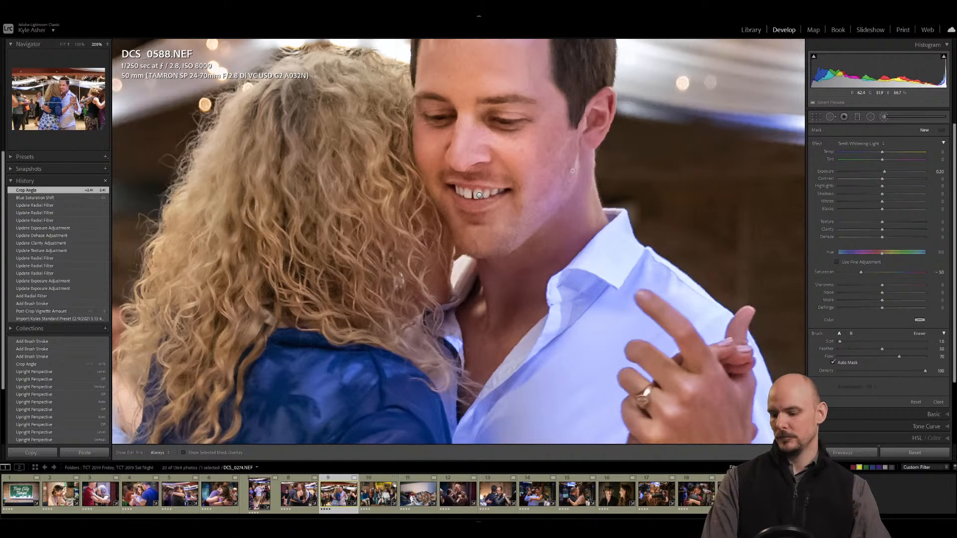
key("Left")
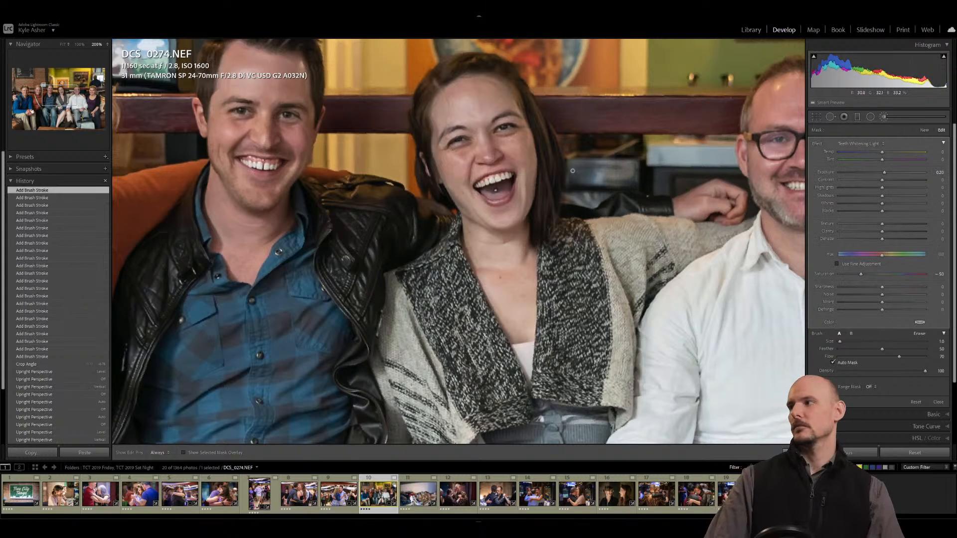
key("ctrl+minus")
key("ctrl+minus")
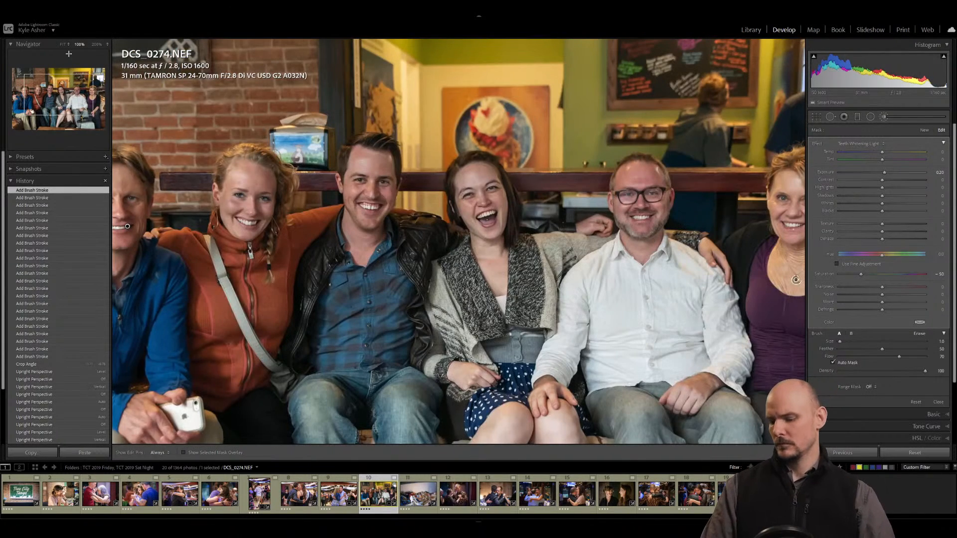
key("ctrl+minus")
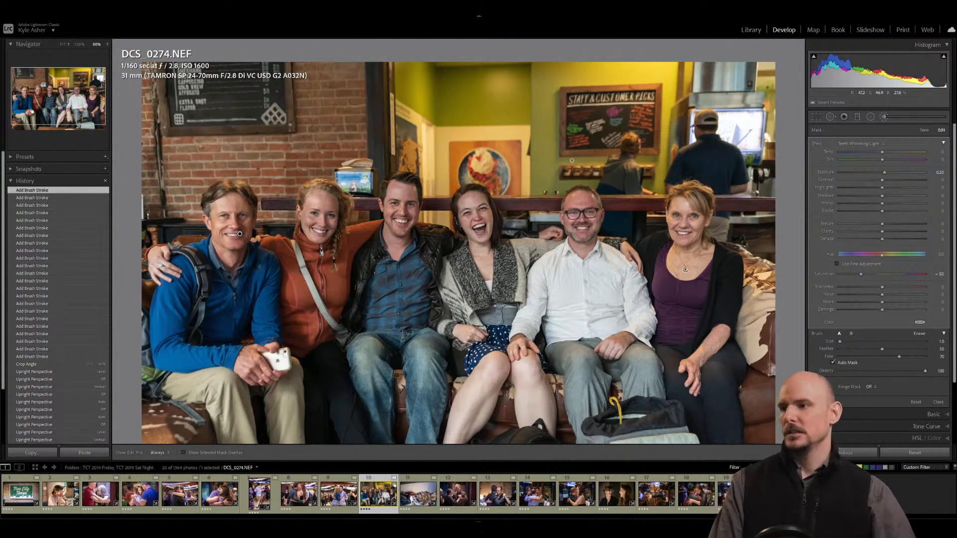
left_click(240, 233)
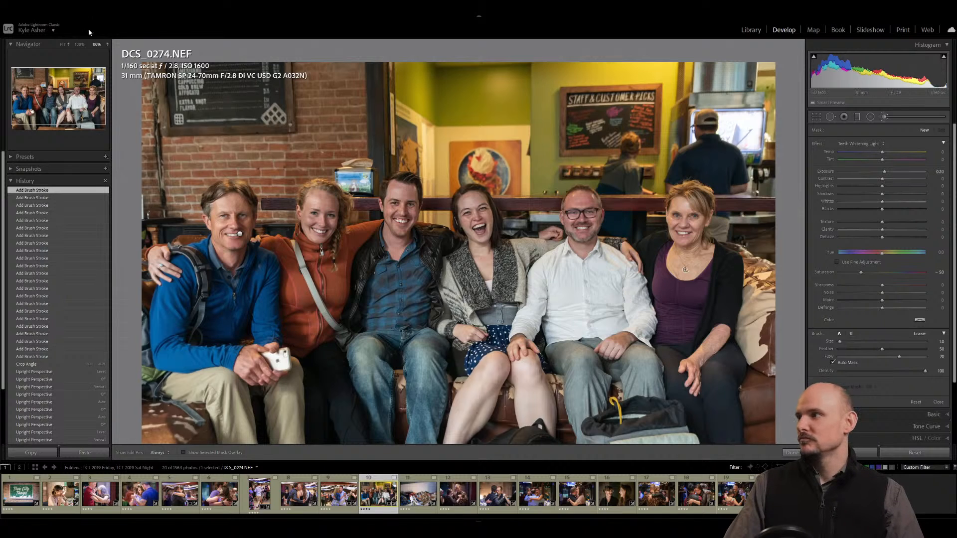
left_click(64, 44)
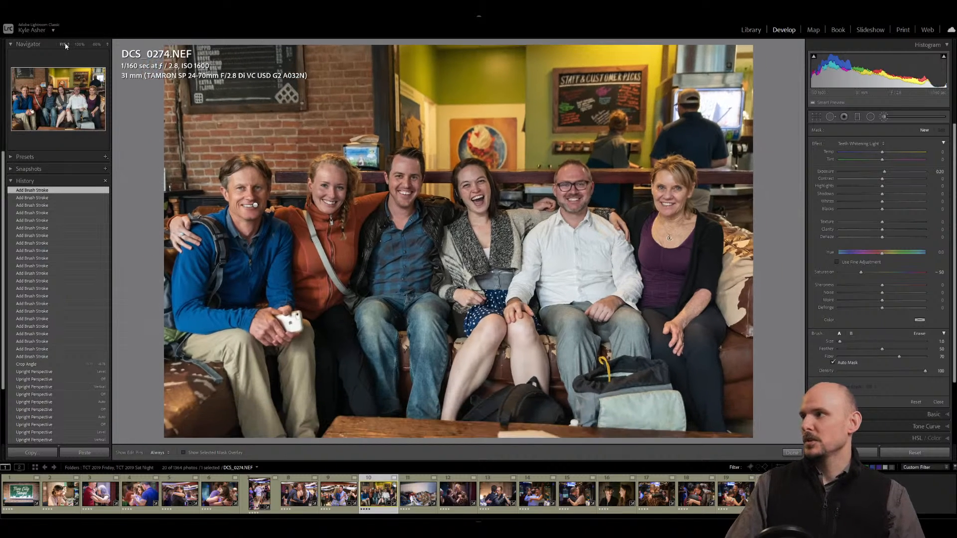
left_click(33, 364)
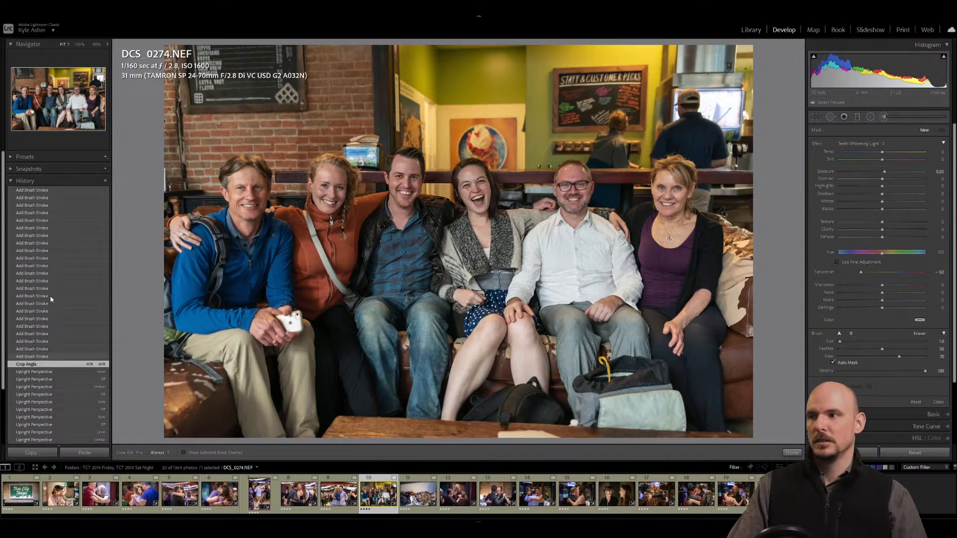
left_click(41, 191)
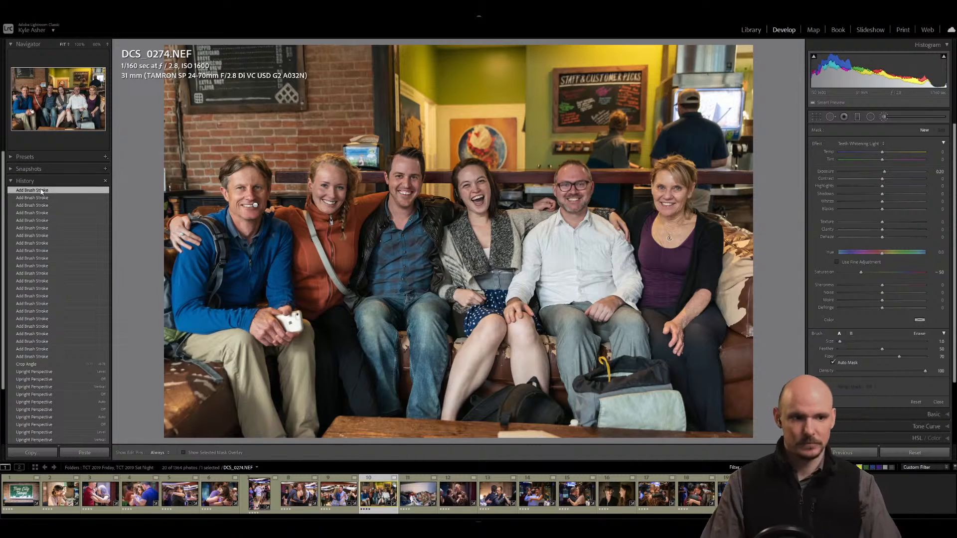
key("k")
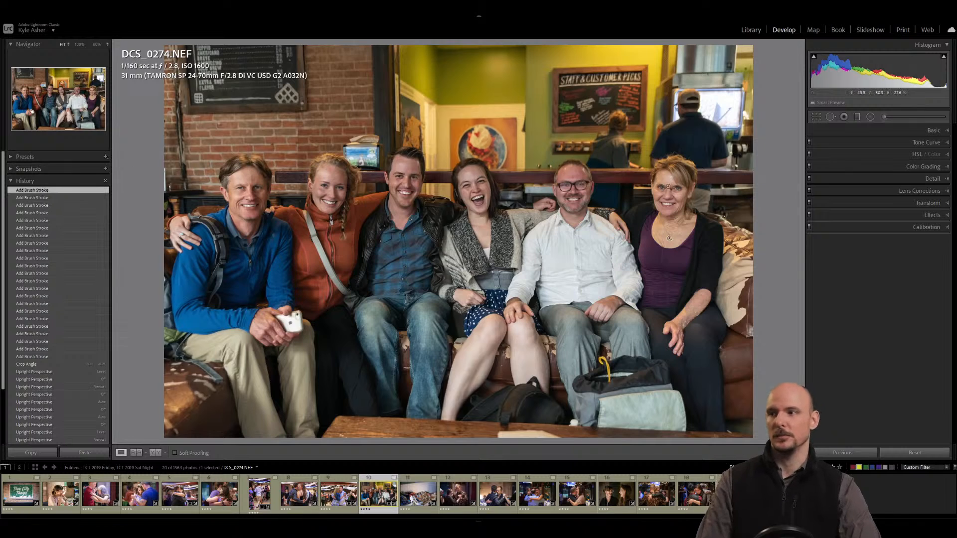
In the shoe photo DCS_0295.NEF, set the basic exposure to +1.20.
left_click(948, 132)
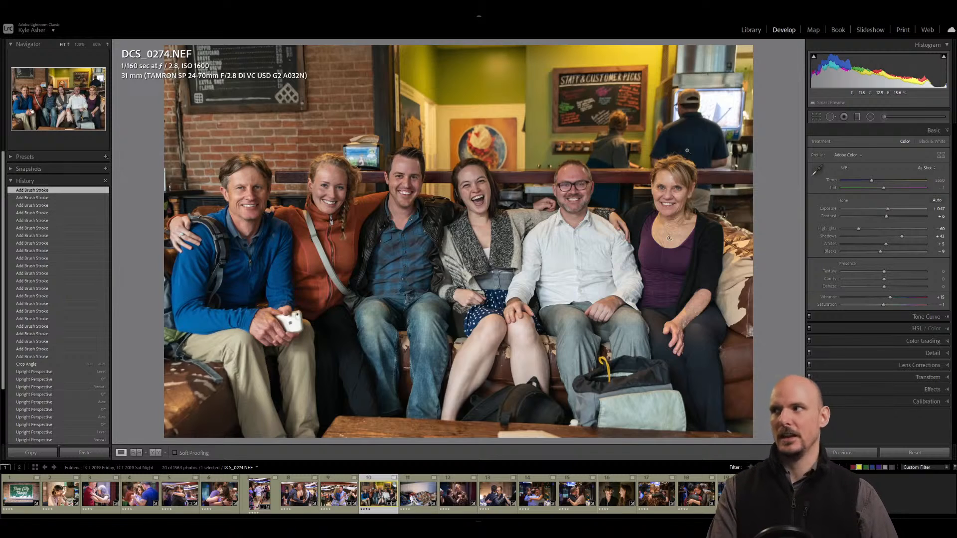
key("Right")
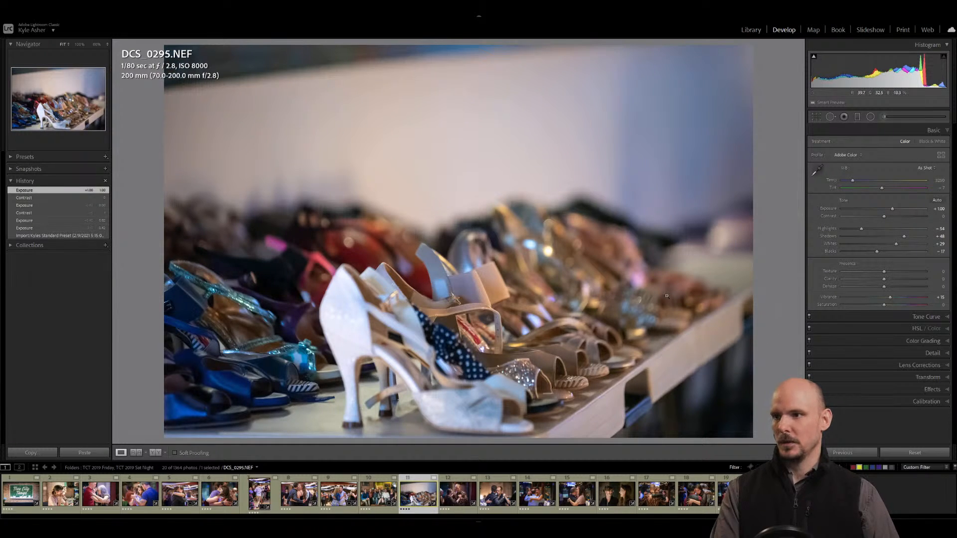
key("equal")
key("equal")
key("equal")
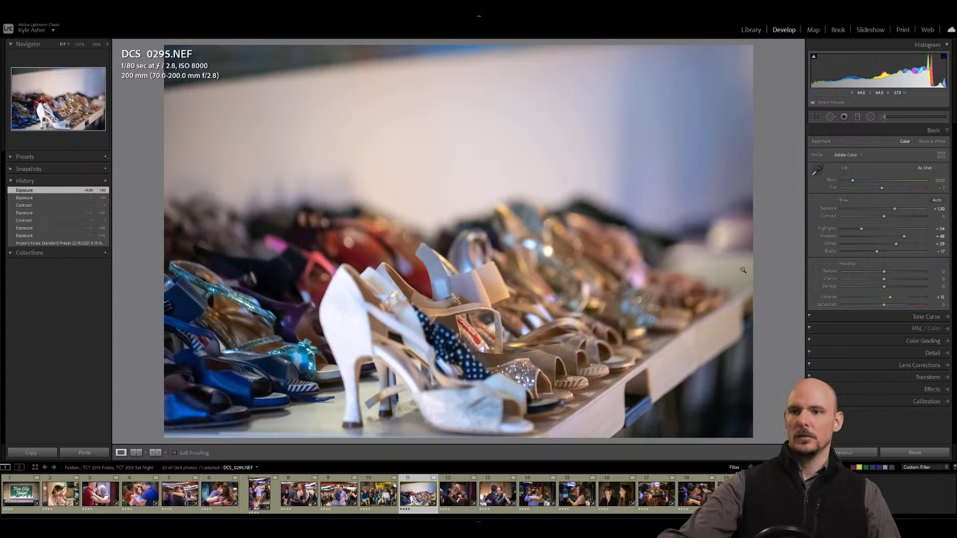
Try lower and higher contrast levels on the shoe photo and settle on a contrast of +10.
key("period")
key("minus")
key("minus")
key("minus")
key("minus")
key("minus")
key("minus")
key("minus")
key("minus")
key("equal")
key("equal")
key("equal")
key("equal")
key("equal")
key("equal")
key("equal")
key("equal")
key("equal")
key("equal")
key("equal")
key("equal")
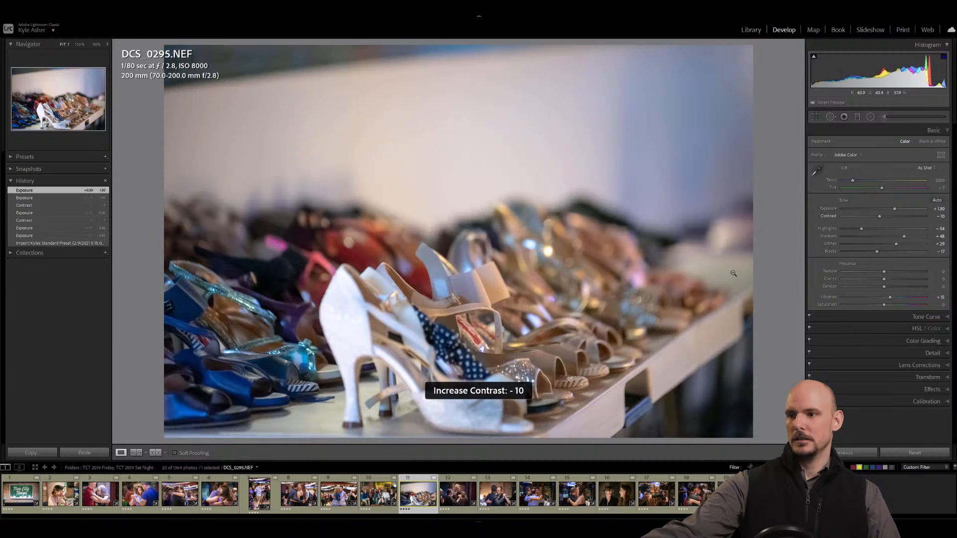
key("minus")
key("minus")
key("minus")
key("minus")
key("minus")
key("minus")
key("minus")
key("minus")
key("minus")
key("minus")
key("equal")
key("equal")
key("equal")
key("equal")
key("equal")
key("equal")
key("equal")
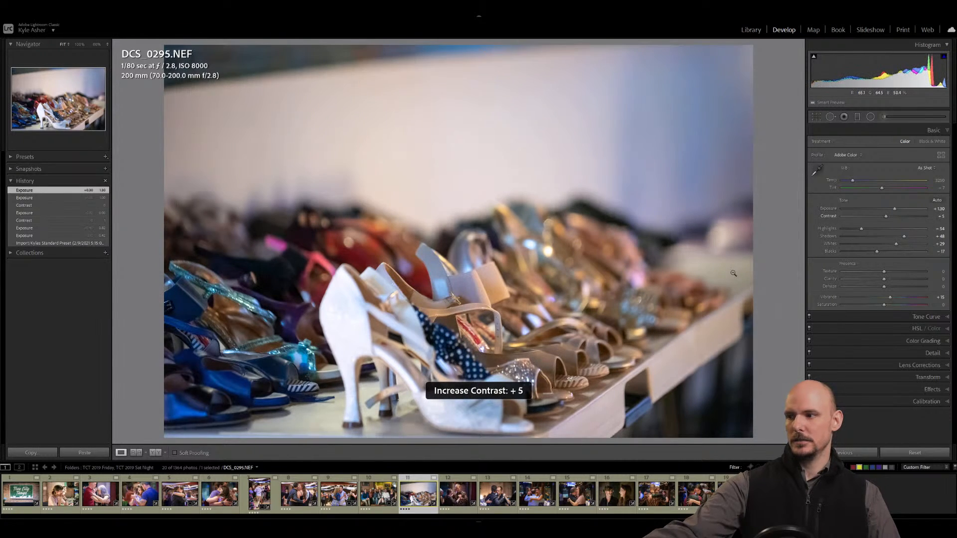
key("minus")
key("minus")
key("minus")
key("equal")
key("equal")
key("equal")
key("equal")
key("equal")
key("equal")
key("equal")
key("minus")
key("minus")
key("minus")
key("minus")
key("minus")
key("minus")
key("minus")
key("minus")
key("minus")
key("minus")
key("minus")
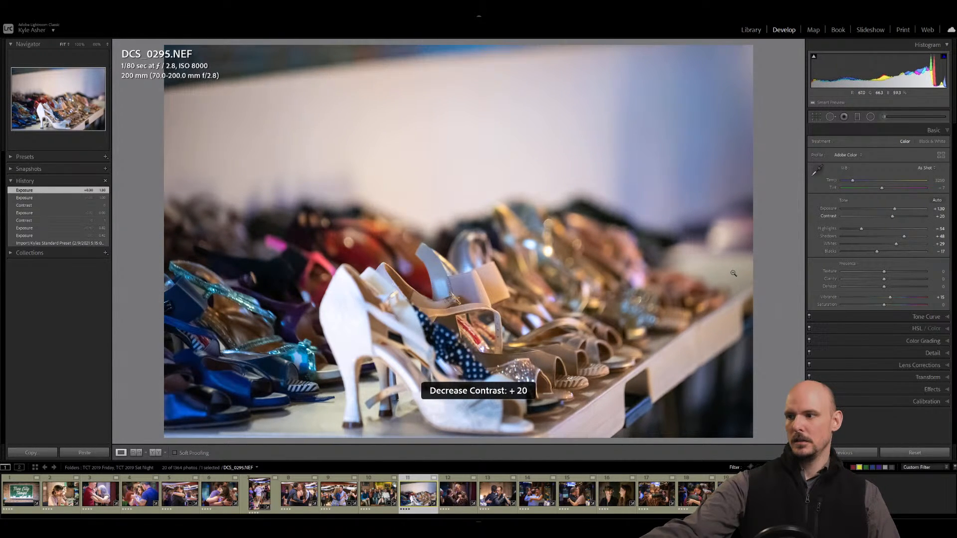
key("equal")
key("equal")
key("equal")
key("equal")
key("equal")
key("equal")
key("equal")
key("equal")
key("equal")
key("equal")
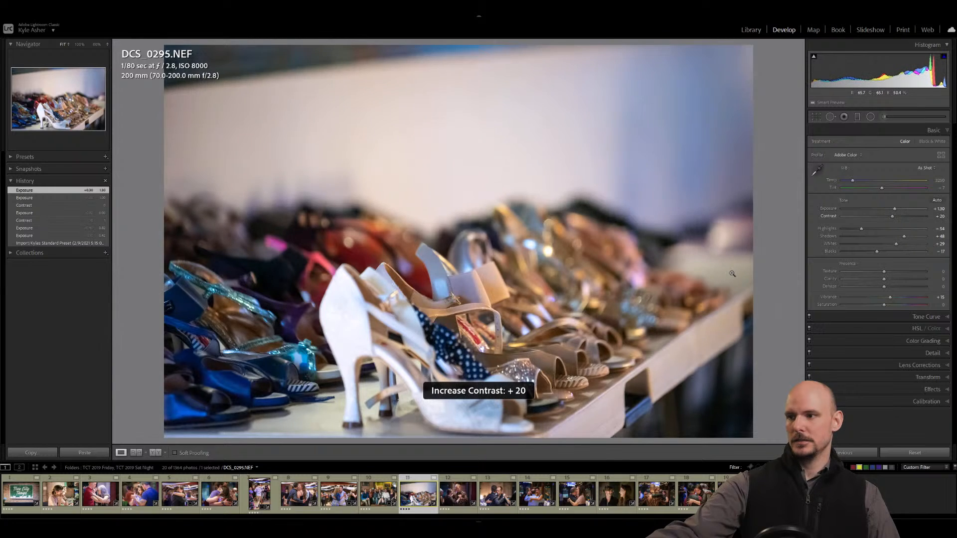
key("minus")
key("minus")
key("minus")
key("equal")
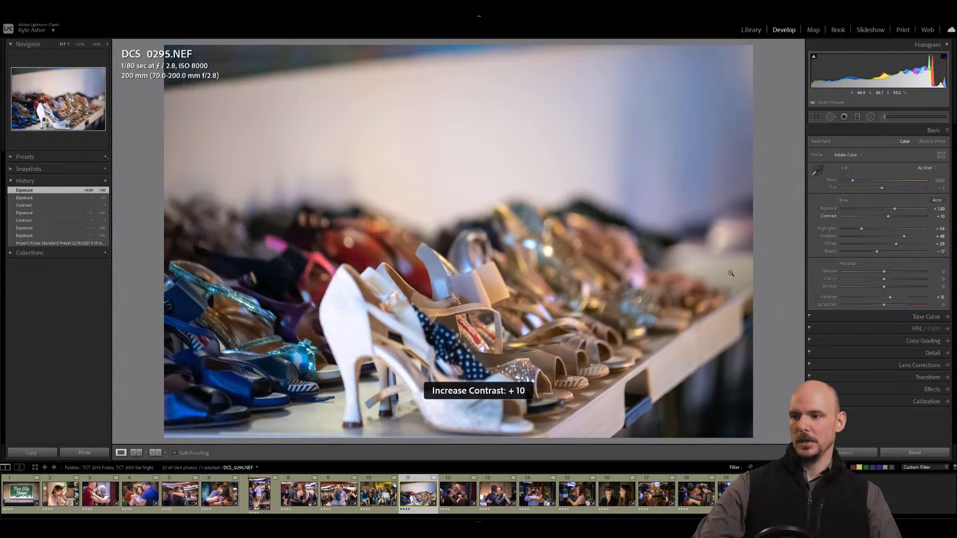
key("comma")
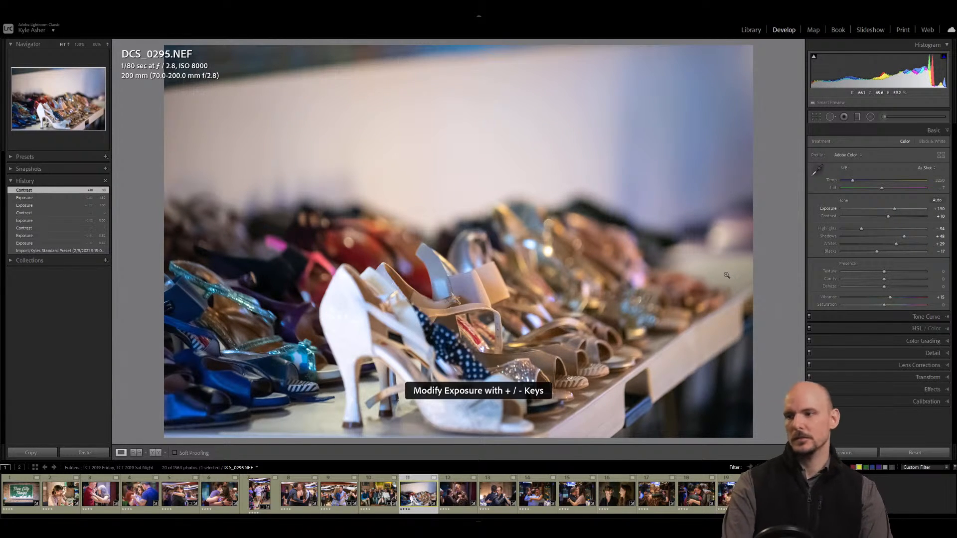
In photo DCS_0385.NEF, brush the Teeth Whitening Light effect over the laughing man's teeth and close the adjustment brush.
key("Right")
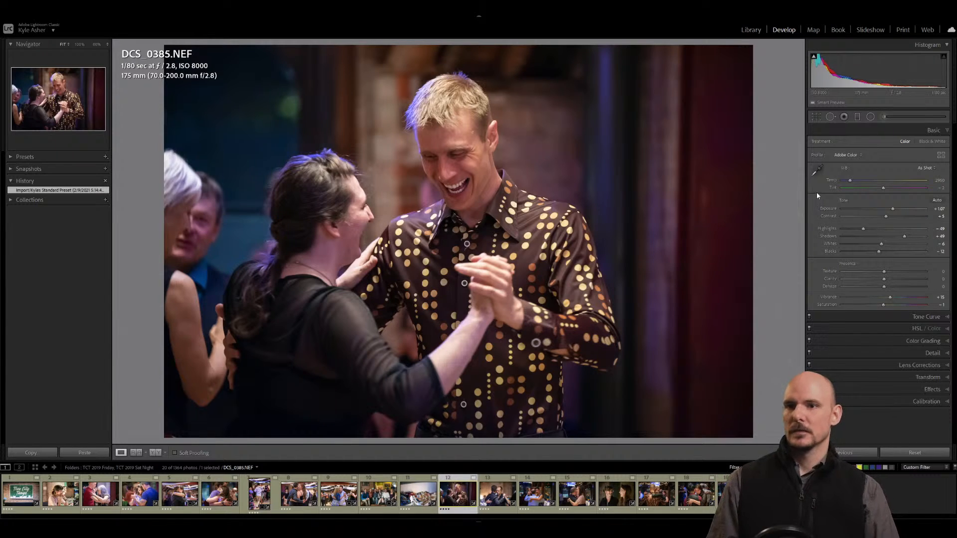
left_click(884, 117)
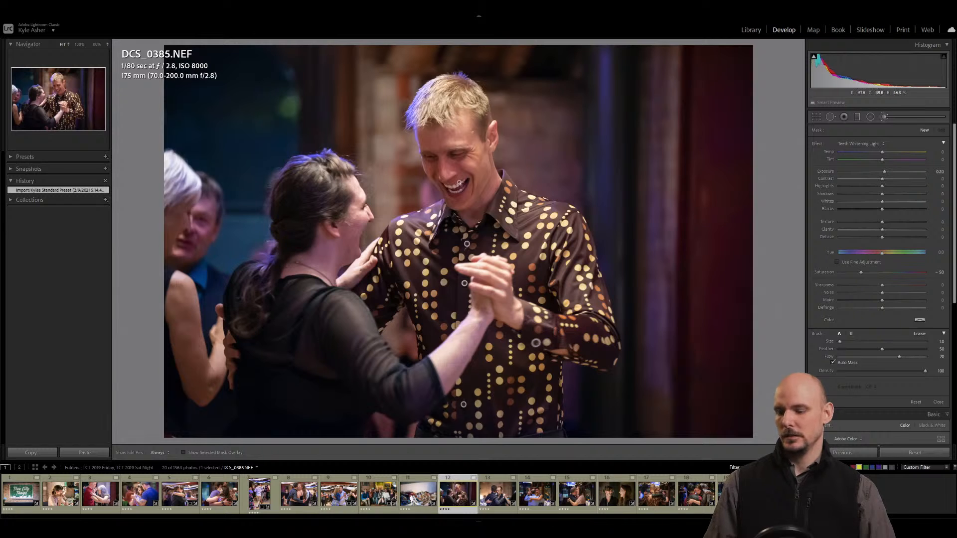
key("z")
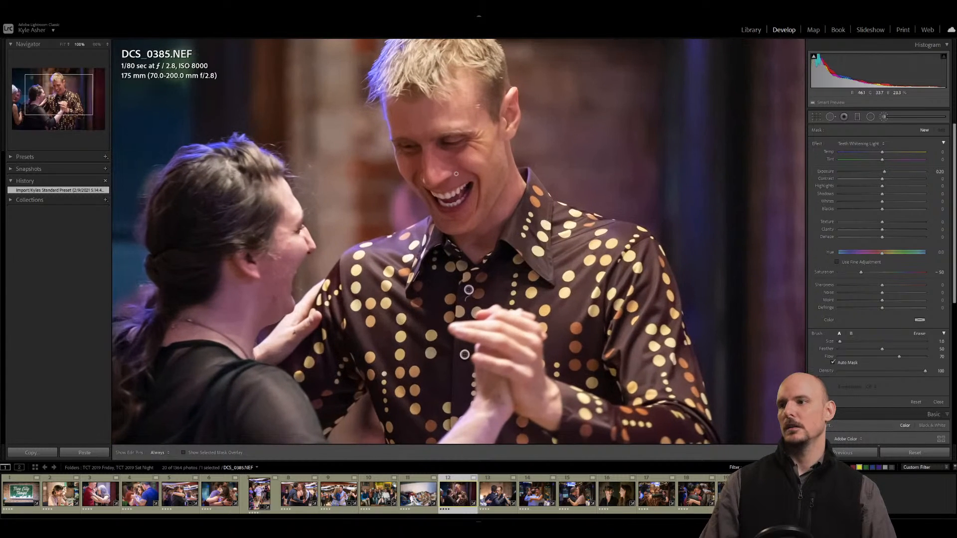
key("ctrl+equal")
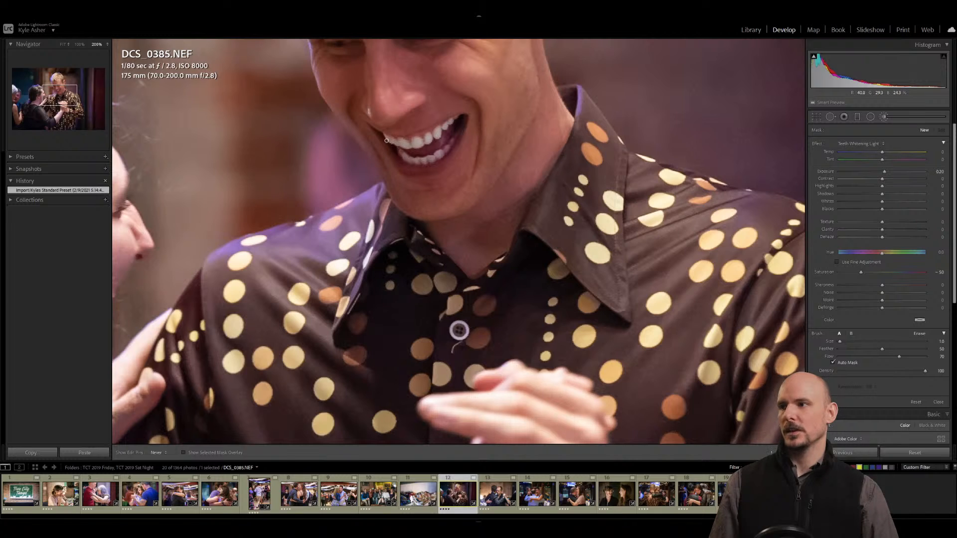
mouse_move(399, 156)
left_mouse_down()
mouse_move(451, 142)
mouse_move(440, 154)
mouse_move(452, 137)
left_mouse_up()
key("h")
key("h")
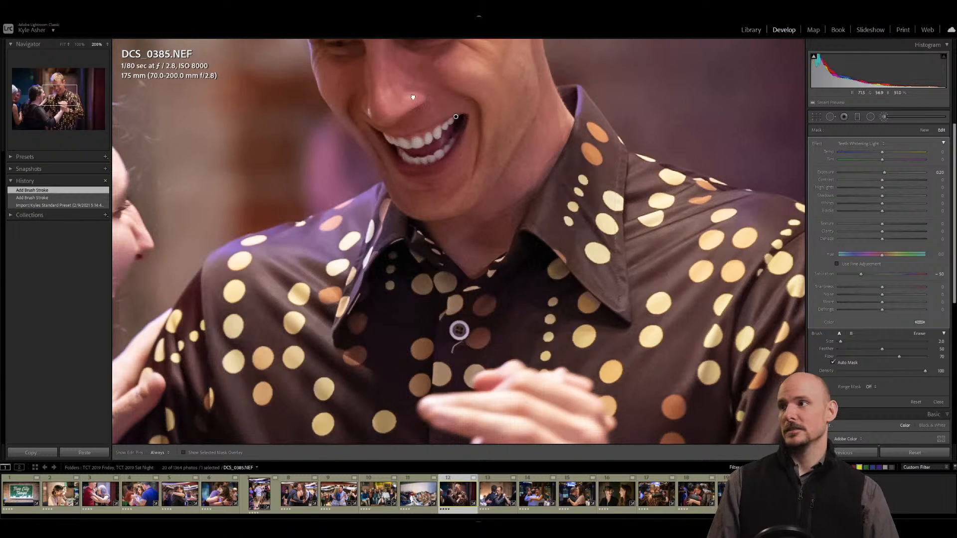
left_click_drag(410, 95, 585, 102)
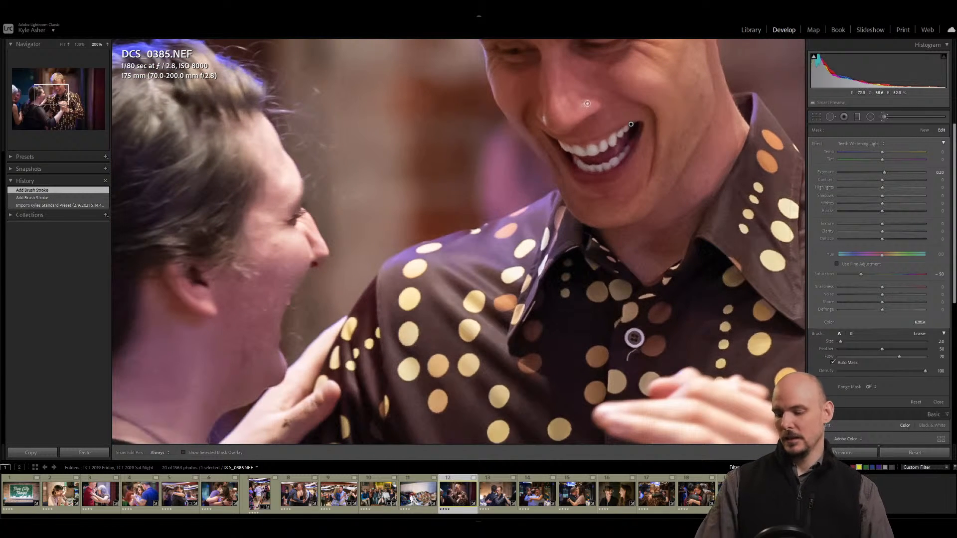
left_click(586, 102)
key("ctrl+minus")
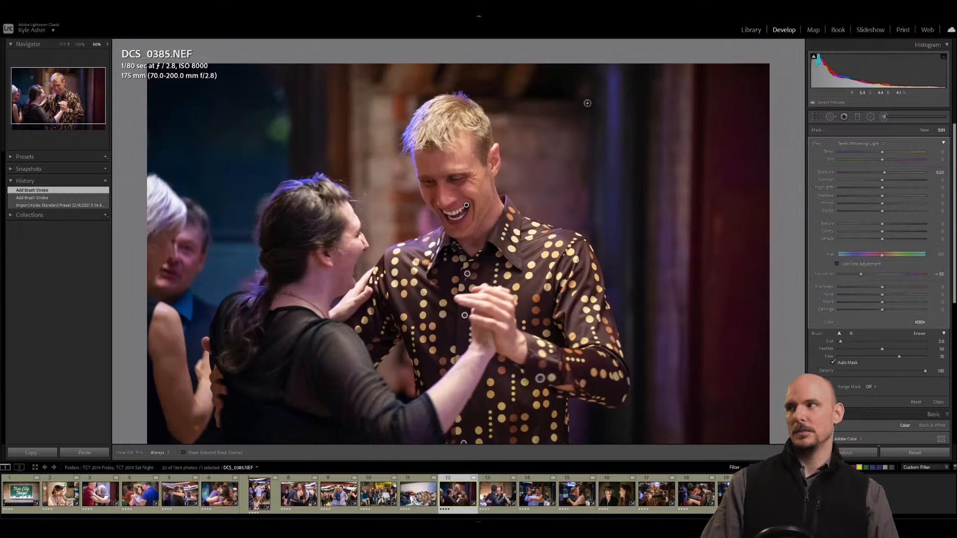
left_click(64, 45)
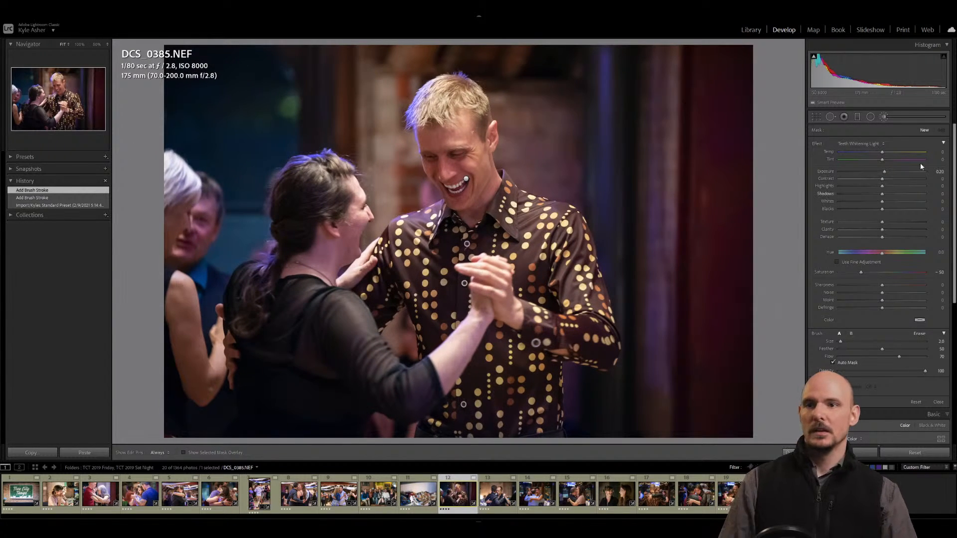
left_click(938, 401)
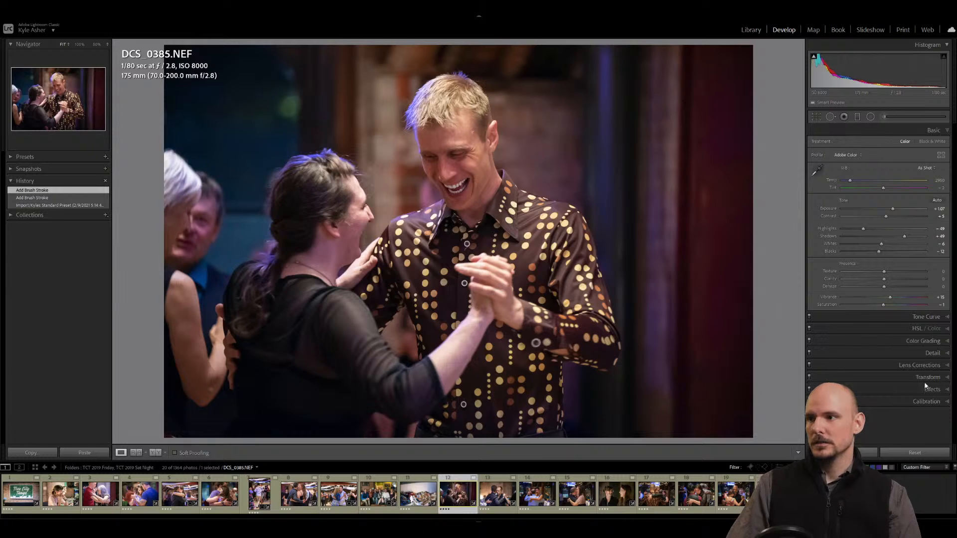
Place a radial filter with the Exposure effect over the laughing man's face and raise its shadows to the maximum.
key("k")
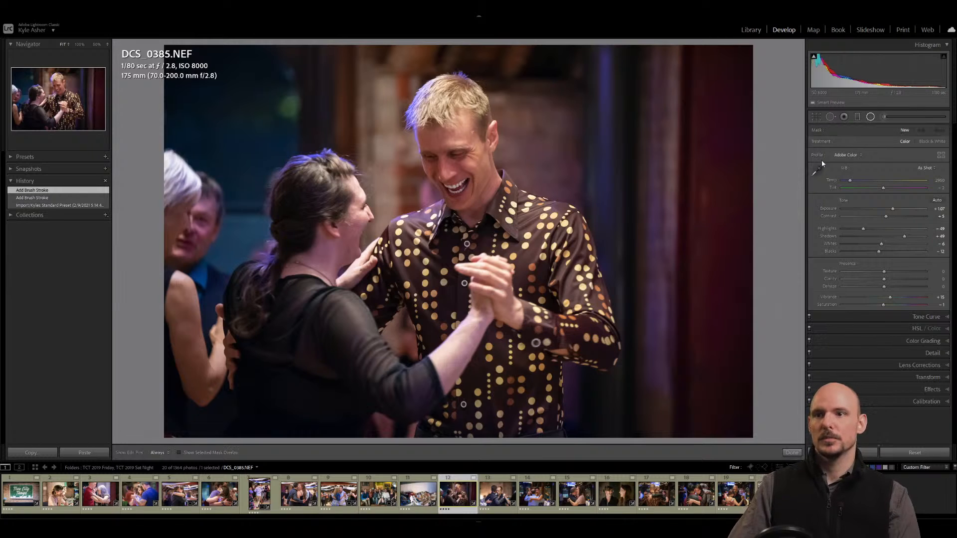
left_click(869, 144)
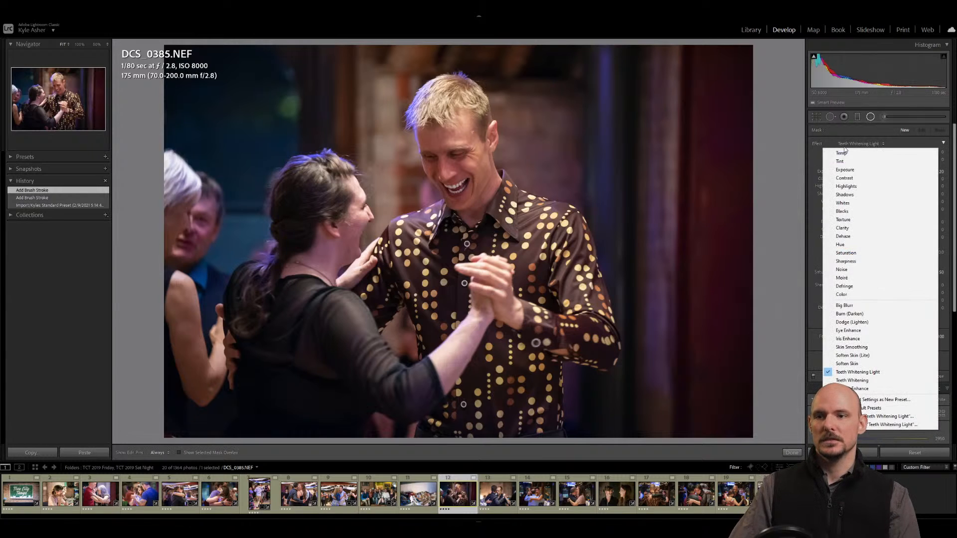
left_click(861, 171)
mouse_move(451, 169)
left_mouse_down()
mouse_move(494, 234)
mouse_move(455, 162)
left_mouse_up()
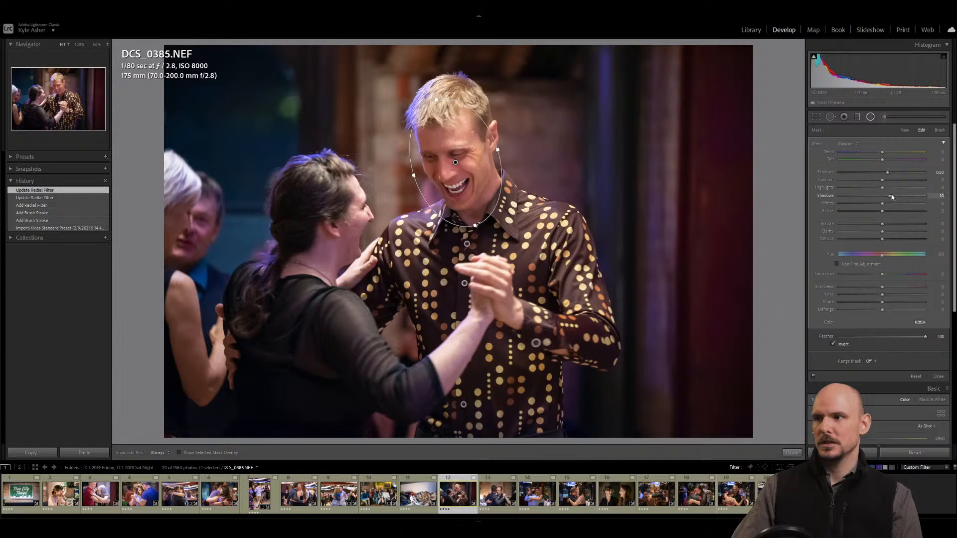
left_click_drag(903, 195, 937, 198)
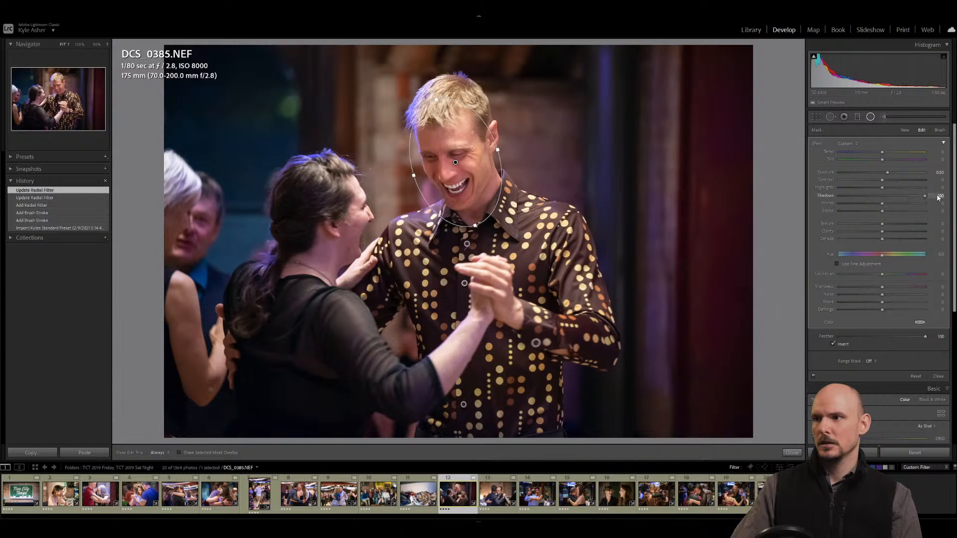
Refine the laughing man's radial filter with moderate shadows, slightly higher exposure, blacks 22, texture 20 and lightly raised clarity and dehaze, and close the filter.
left_click_drag(871, 200, 889, 174)
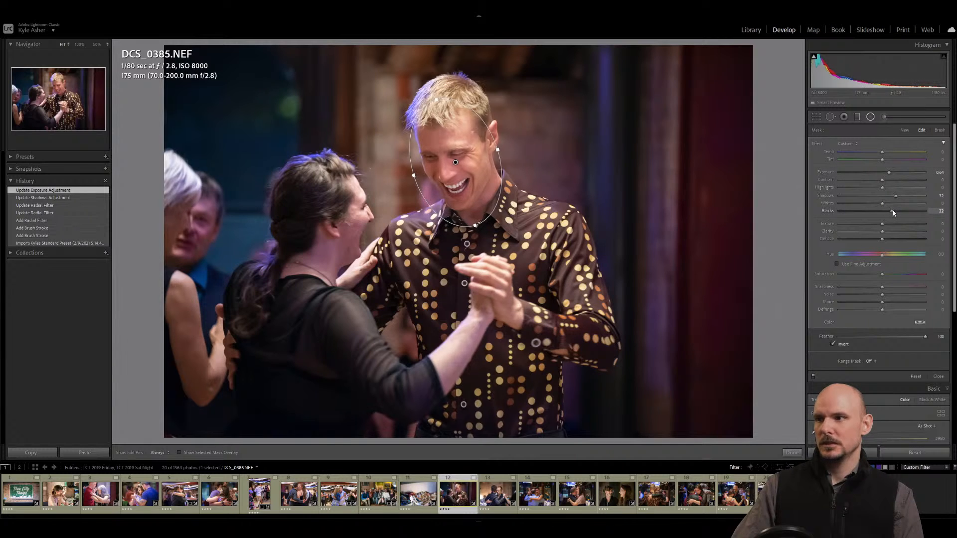
left_click_drag(893, 214, 885, 240)
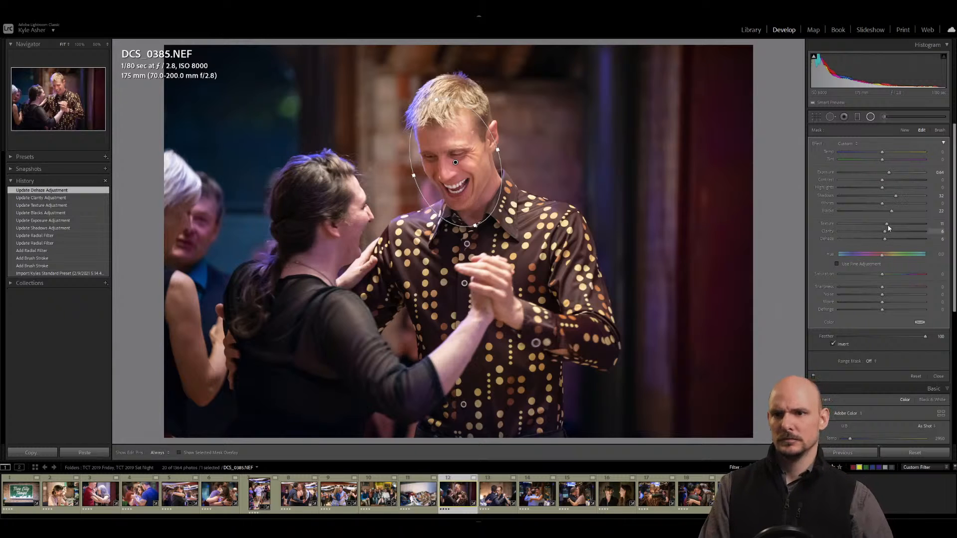
mouse_move(888, 226)
left_mouse_down()
mouse_move(952, 227)
mouse_move(891, 222)
mouse_move(891, 232)
left_mouse_up()
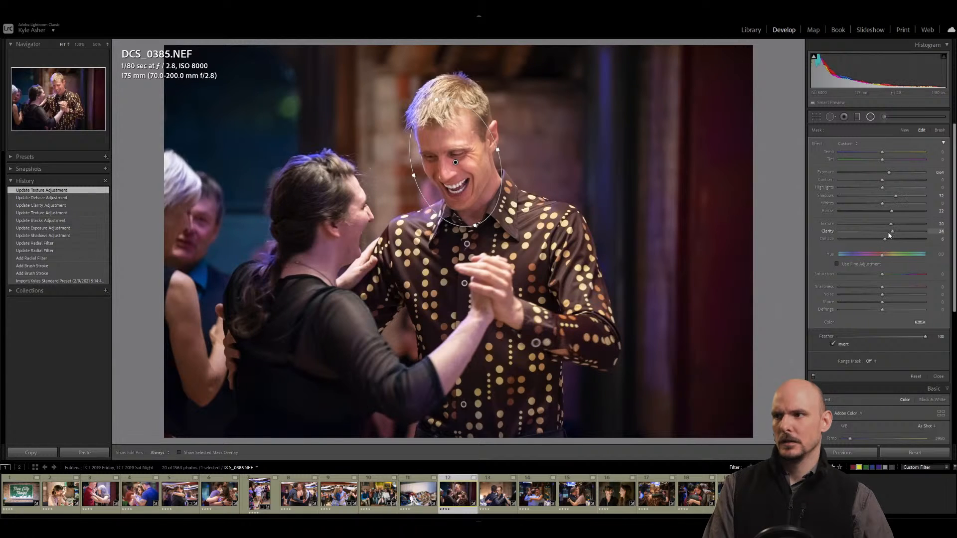
mouse_move(887, 235)
left_mouse_down()
mouse_move(876, 241)
mouse_move(886, 241)
left_mouse_up()
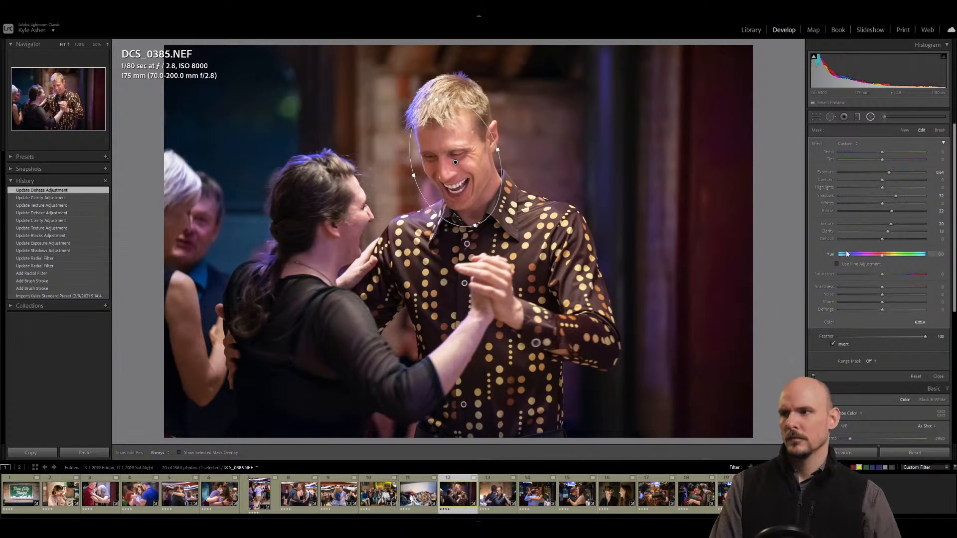
key("backslash")
left_click(939, 376)
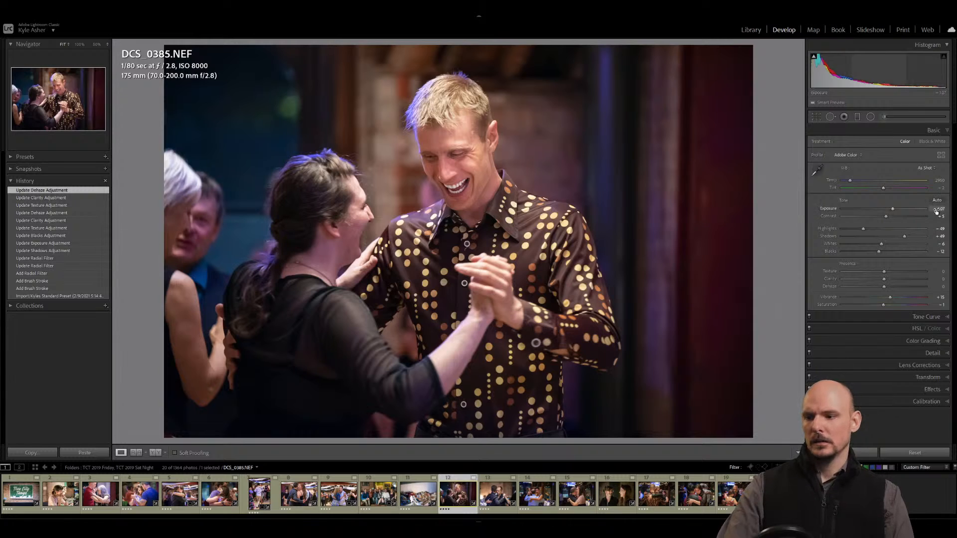
Set the overall exposure of DCS_0385.NEF to +1.17 and reset its post-crop vignette amount to 0.
key("equal")
key("equal")
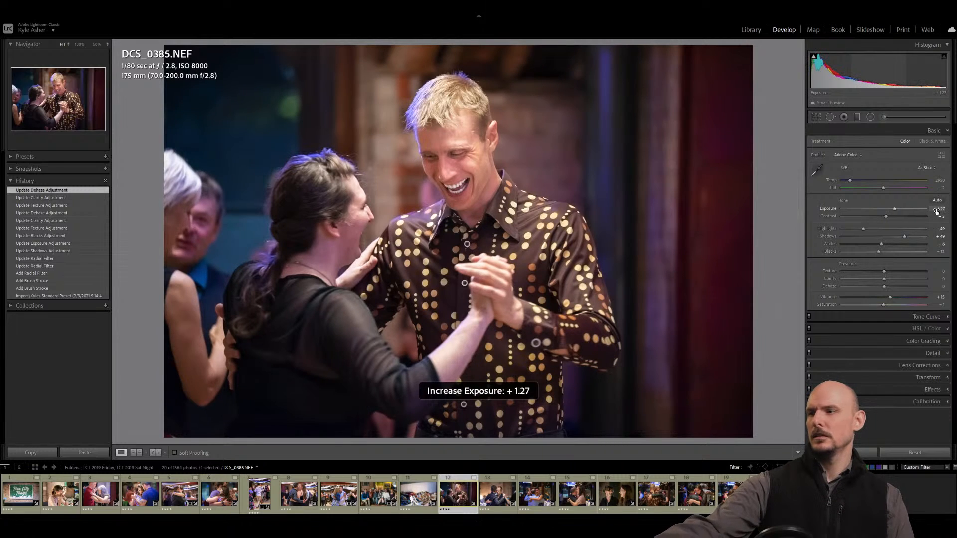
key("minus")
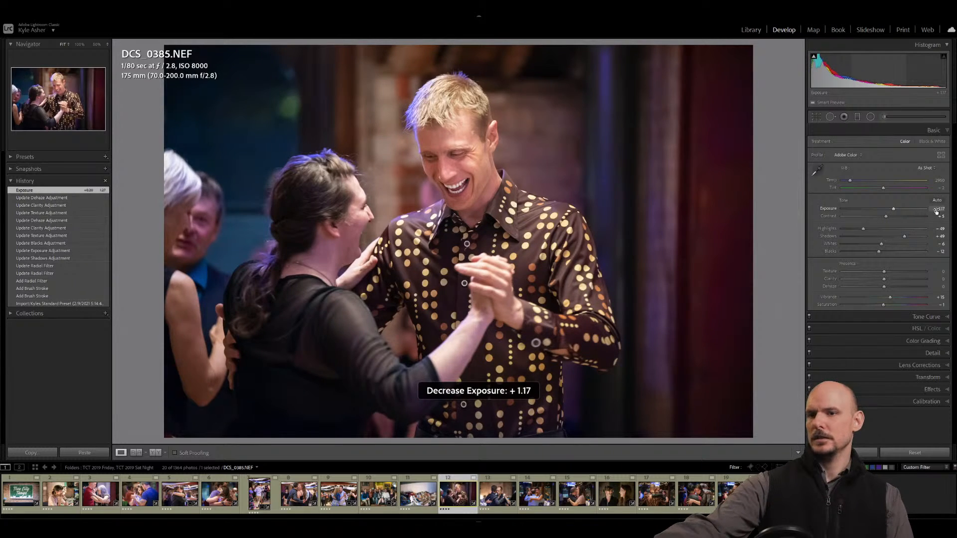
left_click(946, 391)
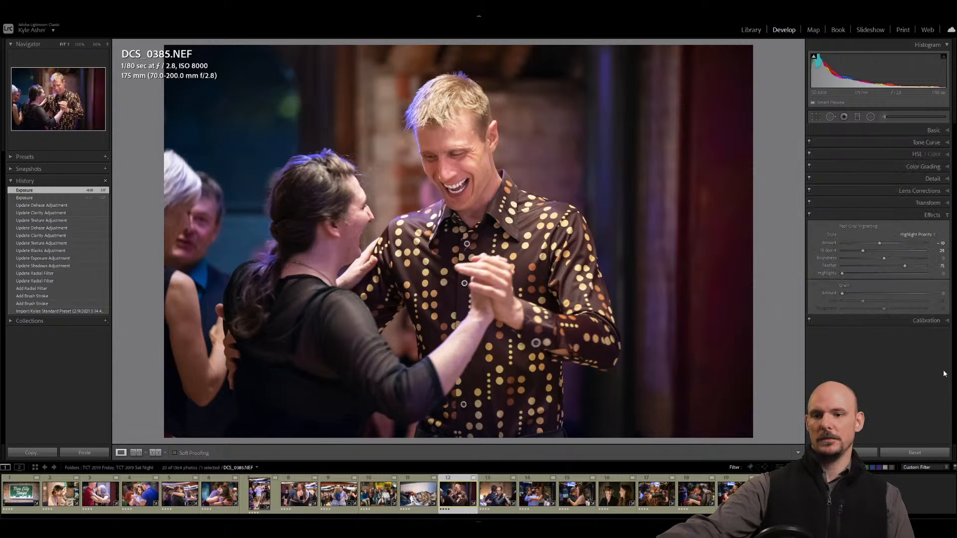
double_click(830, 242)
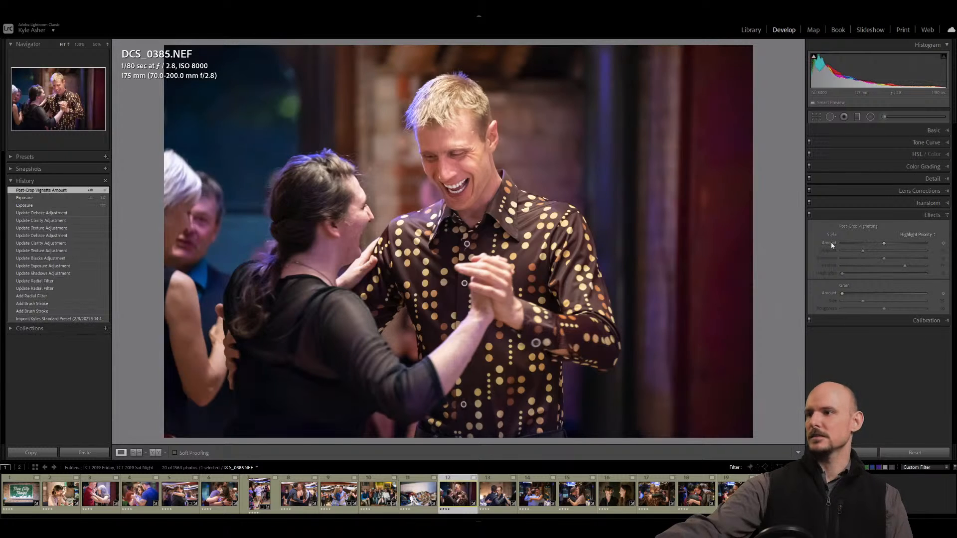
left_click(946, 131)
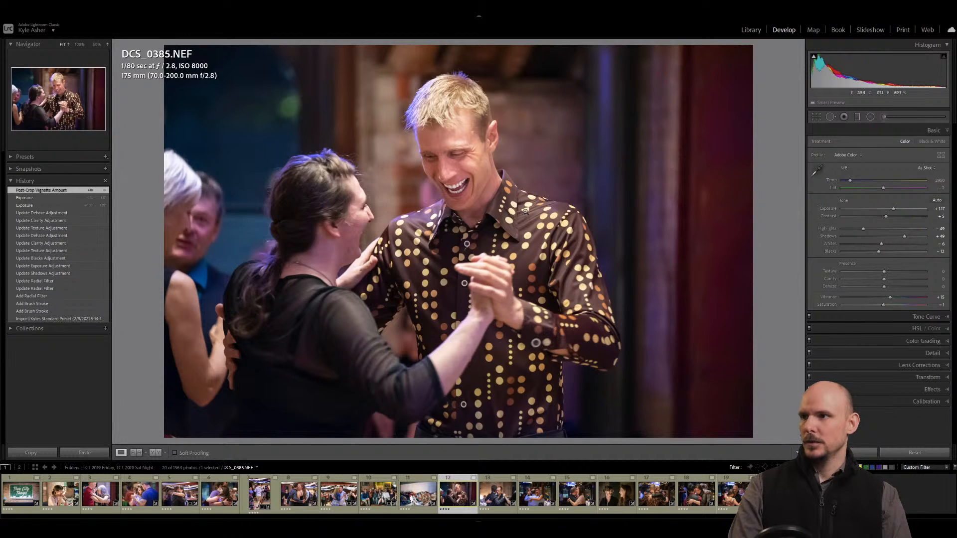
In DCS_0458.NEF, place an Exposure radial filter over the mustached man's face and slightly raise its texture, clarity and dehaze.
key("Right")
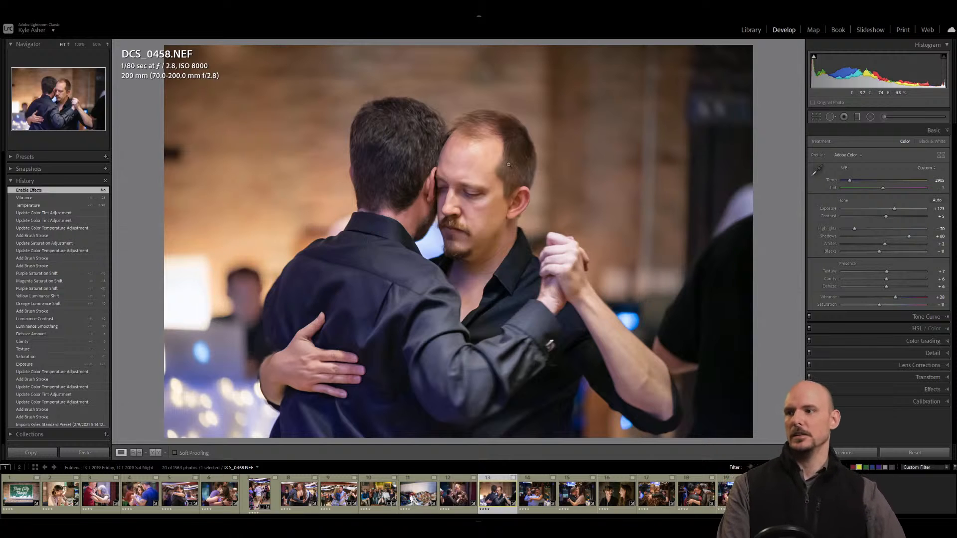
left_click(869, 117)
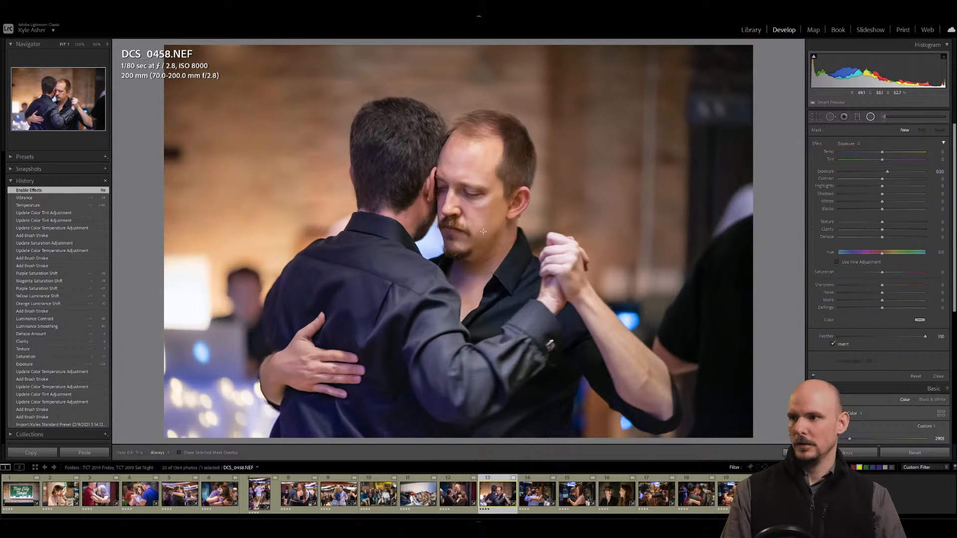
left_click_drag(461, 200, 509, 287)
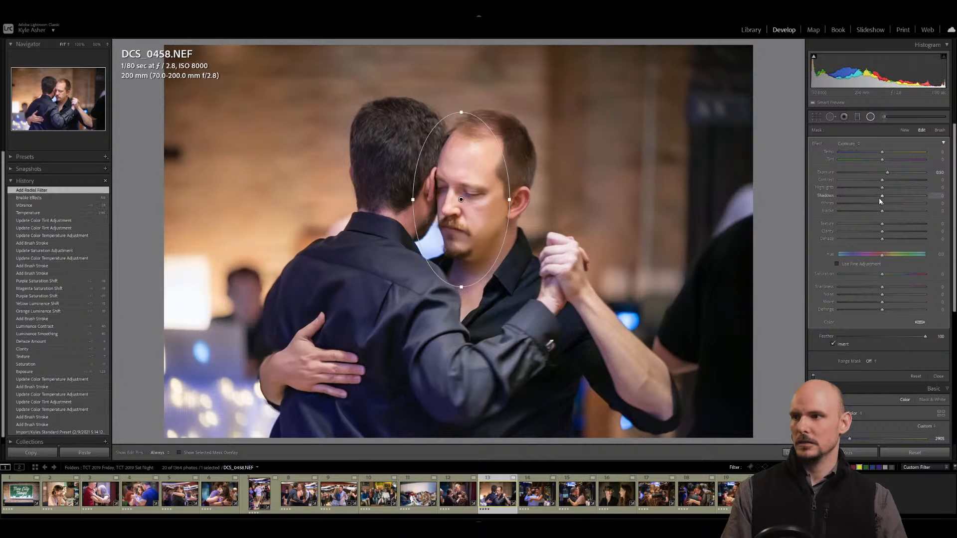
left_click_drag(882, 223, 884, 239)
left_click(938, 377)
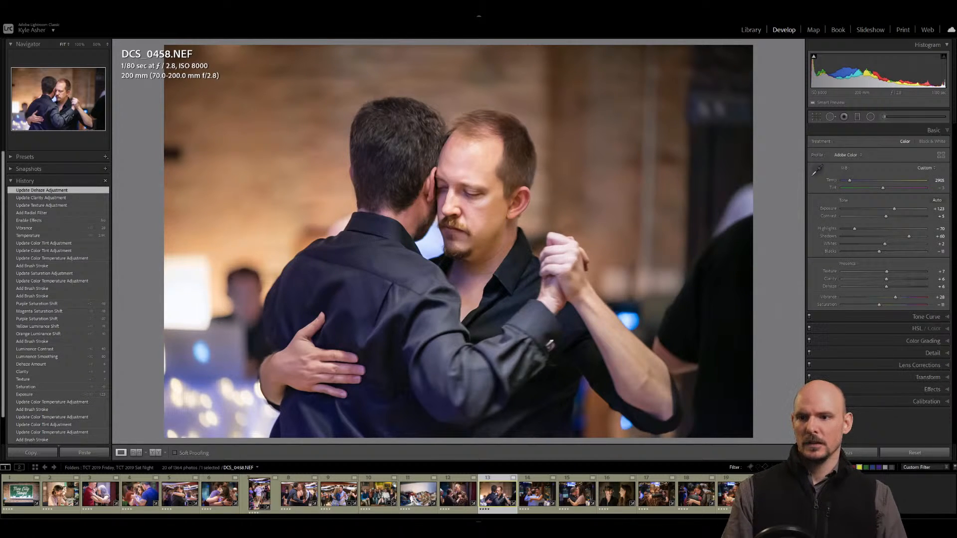
Enable the effects adjustments for DCS_0458.NEF and reset the post-crop vignette amount to 0.
left_click(947, 391)
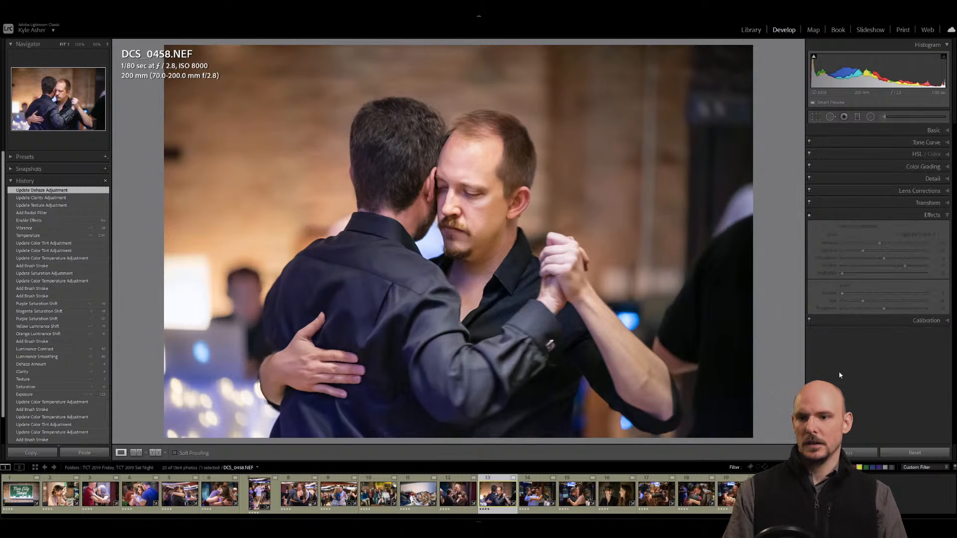
left_click(810, 216)
double_click(824, 242)
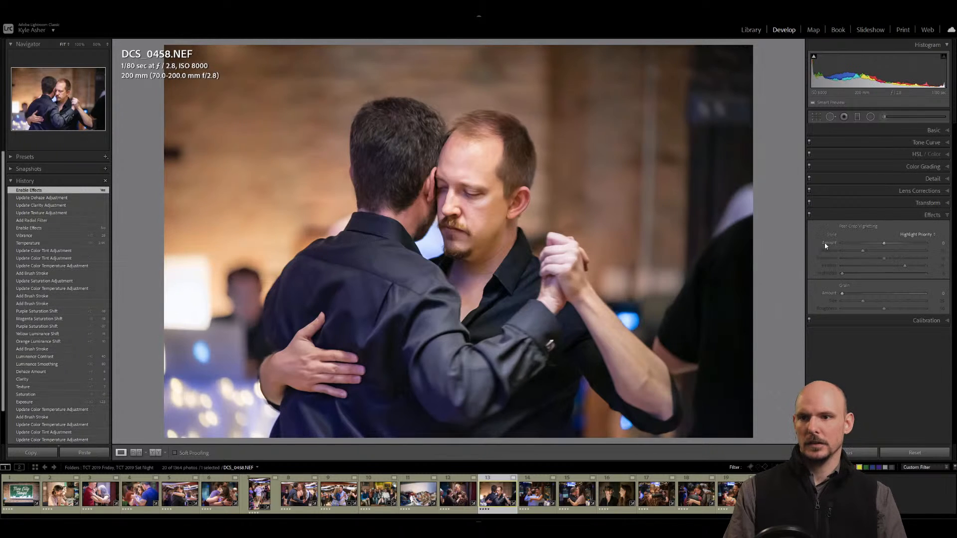
left_click(947, 216)
Set the overall exposure of DCS_0458.NEF to +1.43 and lower the saturation to -12.
left_click(927, 130)
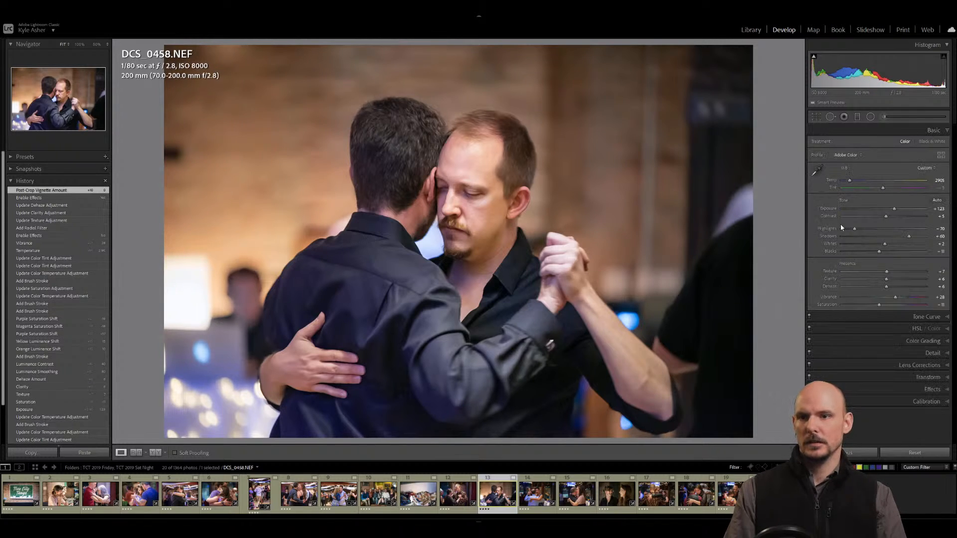
key("equal")
key("equal")
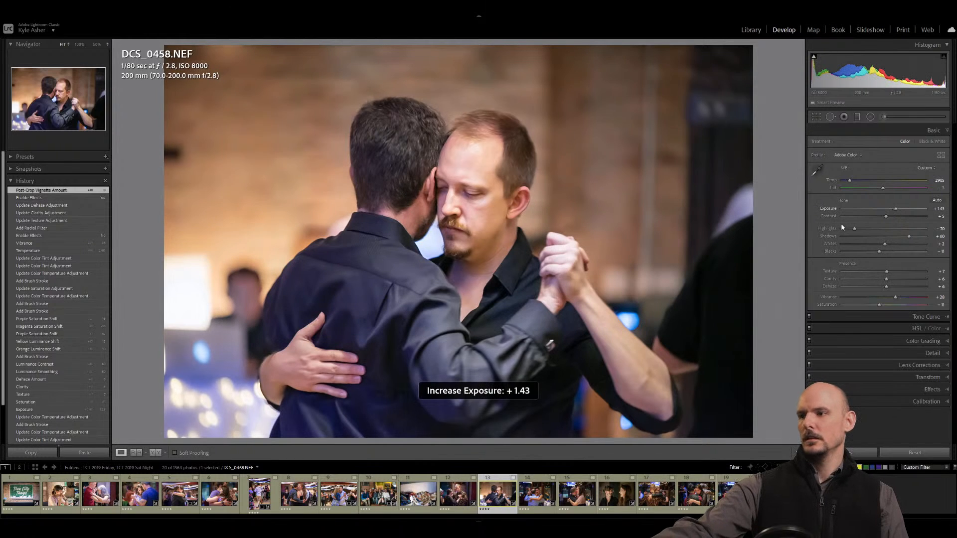
key("minus")
key("equal")
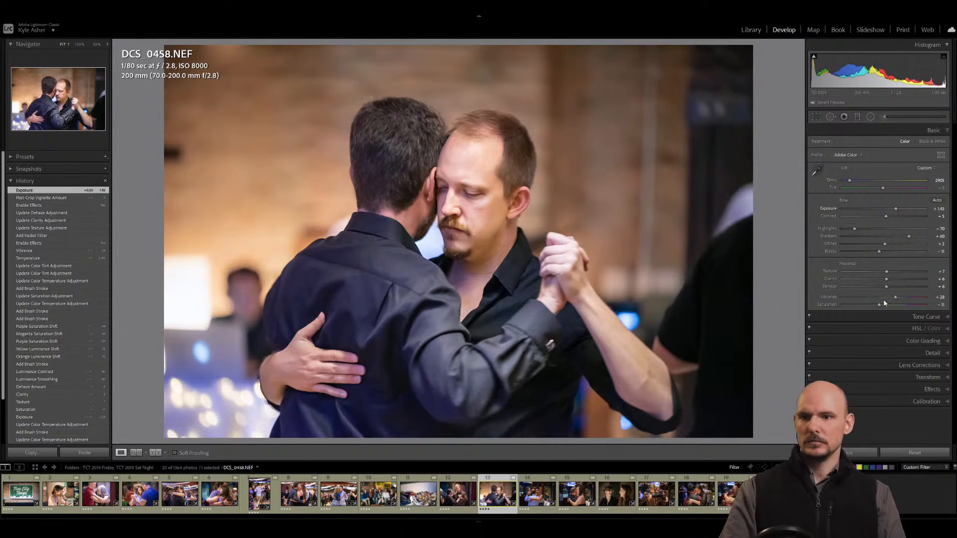
left_click_drag(878, 306, 878, 306)
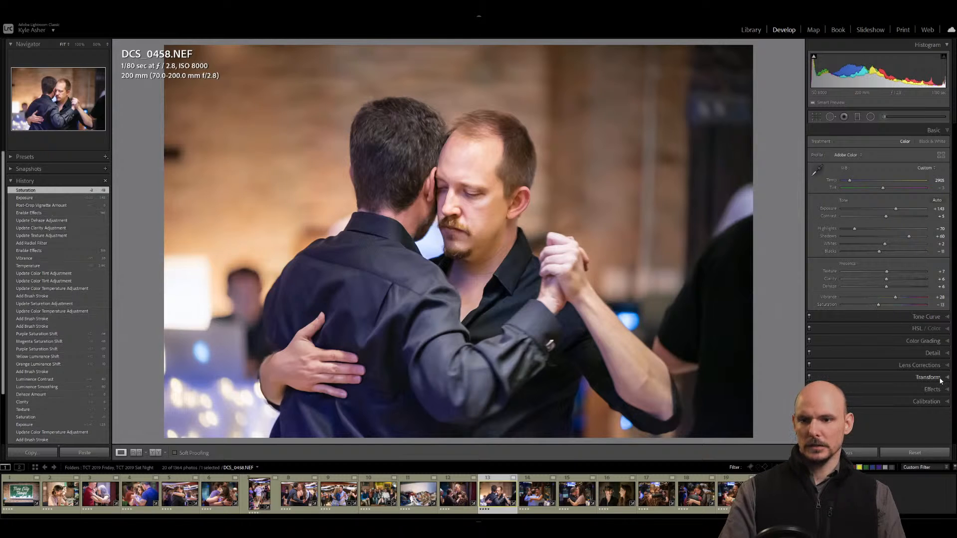
Lower the yellow luminance to about -11 and the orange luminance to about -3 in the HSL adjustments.
left_click(947, 340)
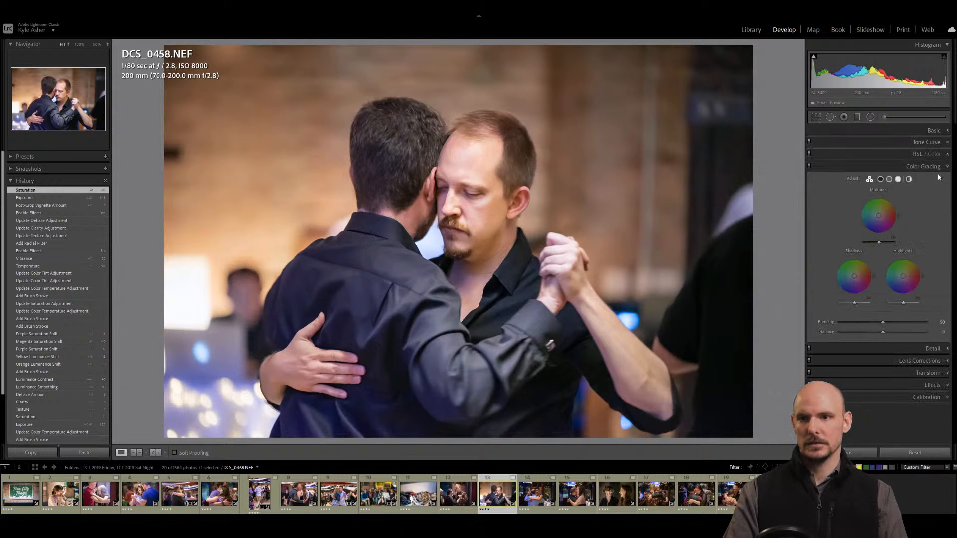
left_click(947, 154)
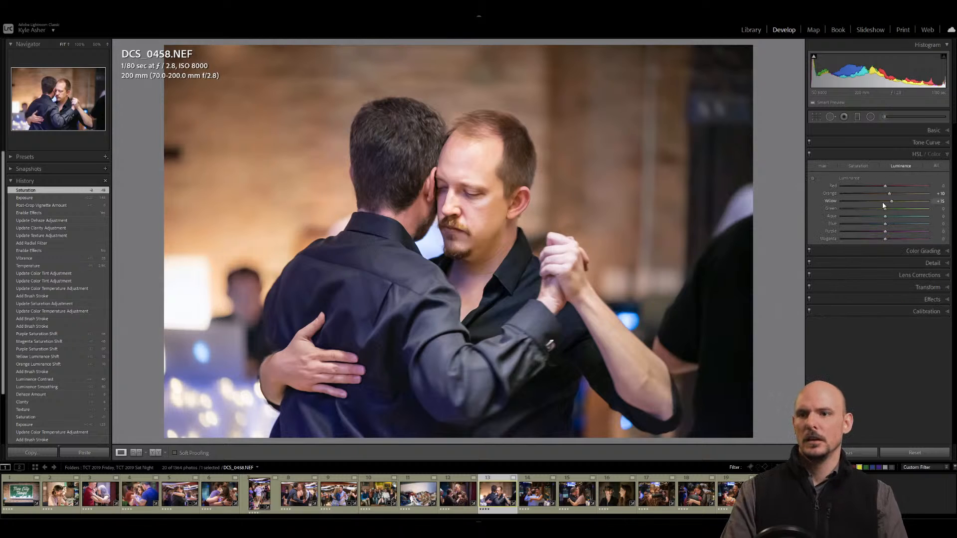
mouse_move(892, 204)
left_mouse_down()
mouse_move(865, 204)
mouse_move(880, 205)
left_mouse_up()
left_click(812, 178)
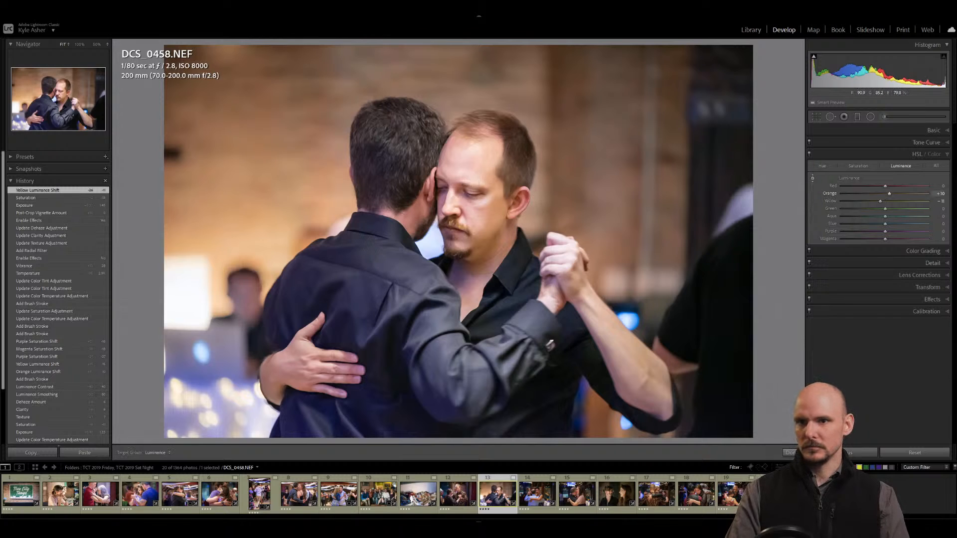
key("Escape")
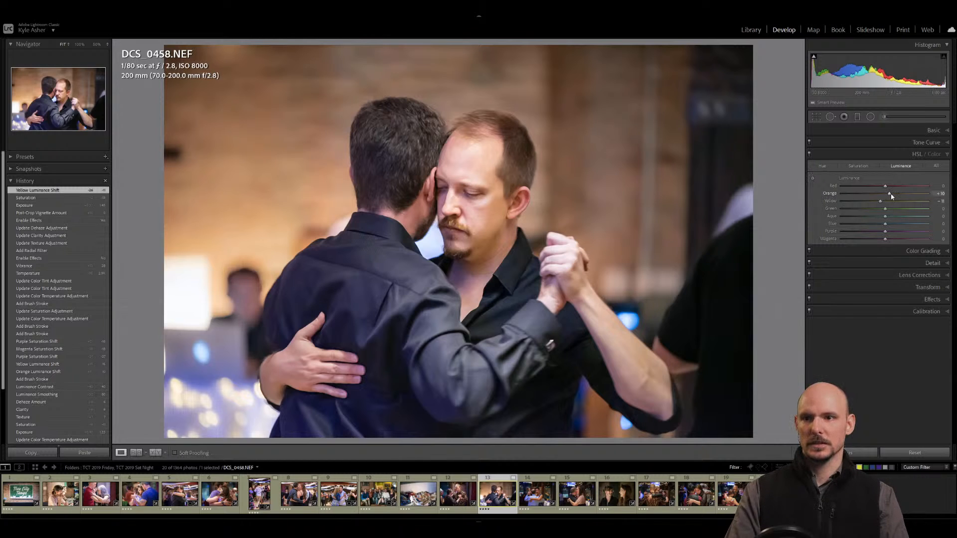
left_click_drag(889, 197, 884, 193)
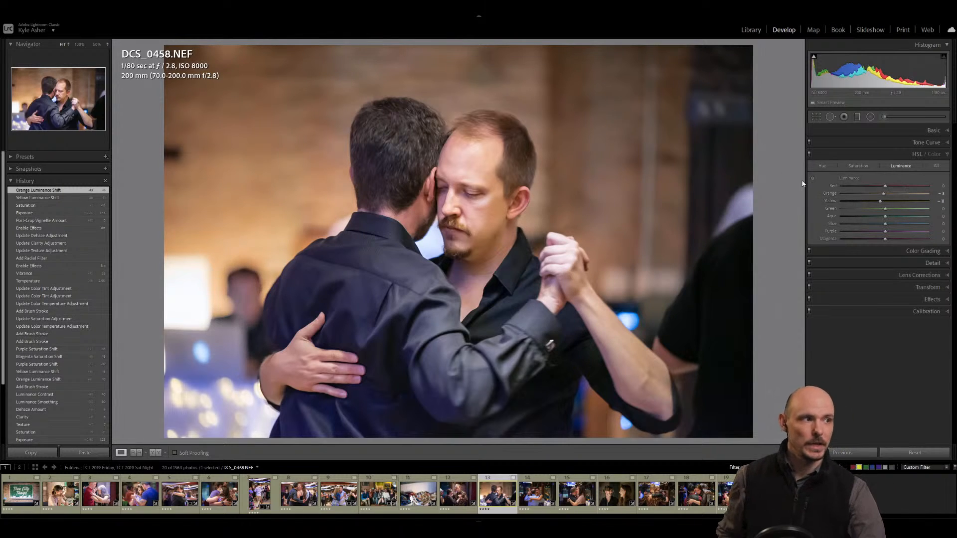
Try darkening the blue and purple luminance by targeted adjustment on the dancer's dark shirt, and undo it.
left_click(811, 180)
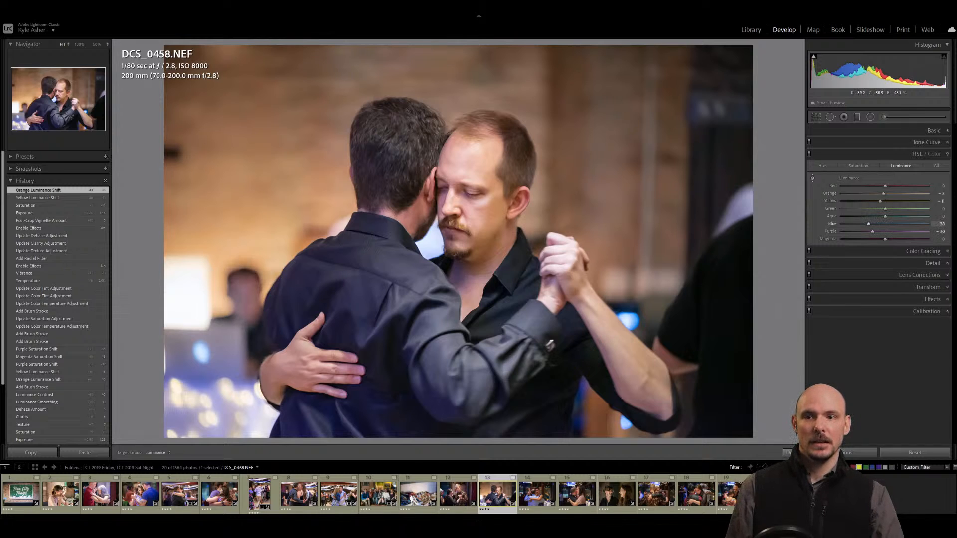
mouse_move(441, 354)
left_mouse_down()
mouse_move(441, 370)
mouse_move(441, 329)
mouse_move(441, 344)
left_mouse_up()
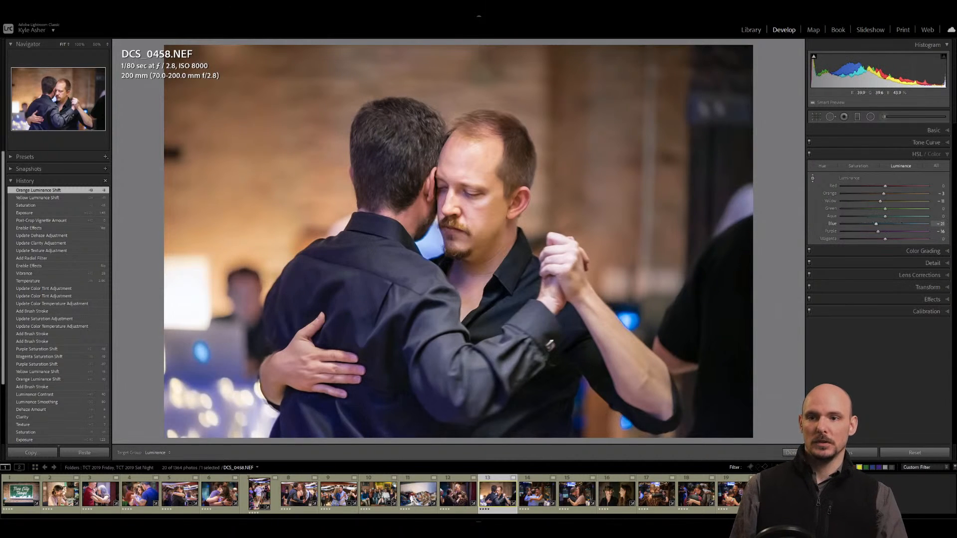
key("ctrl+z")
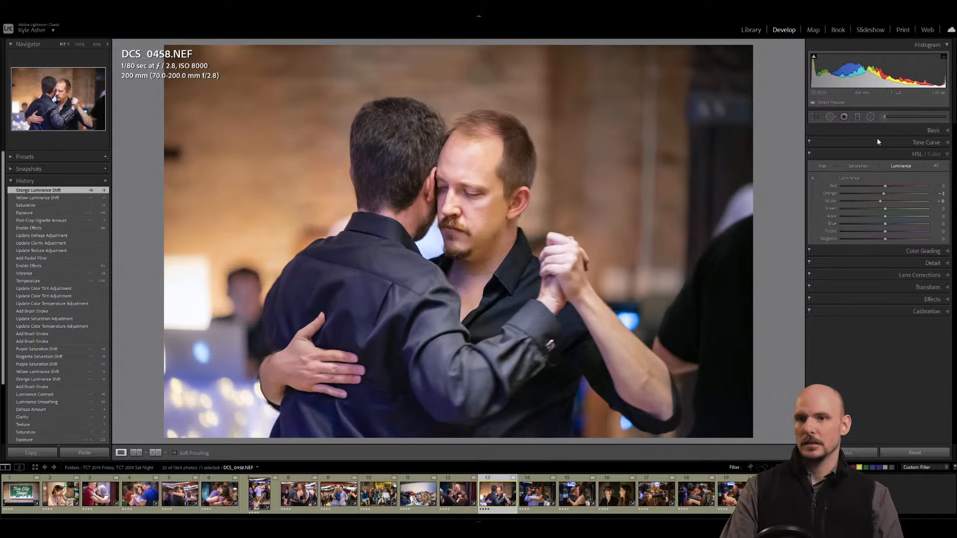
Shift the black point of the blue channel tone curve to input 2, output 0, and check the other channel curves.
left_click(931, 143)
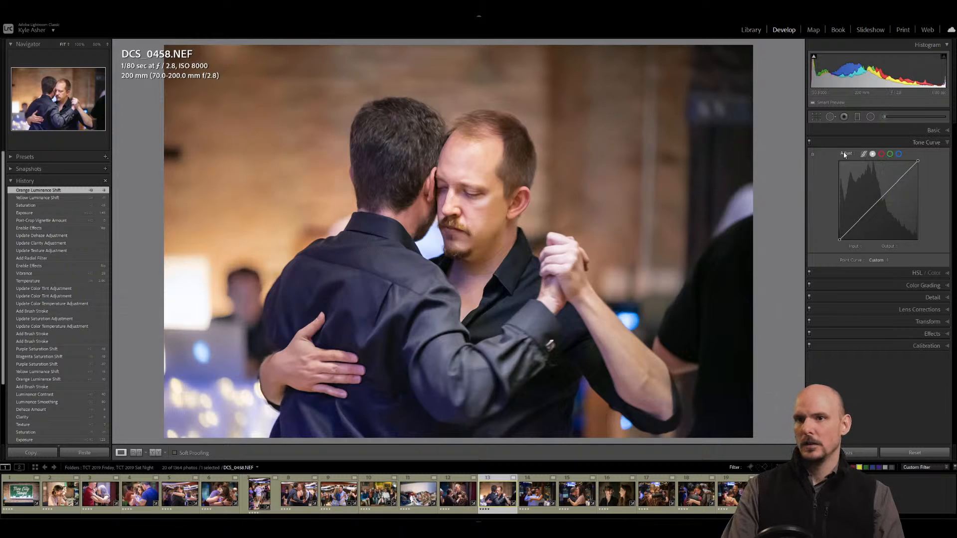
left_click(898, 154)
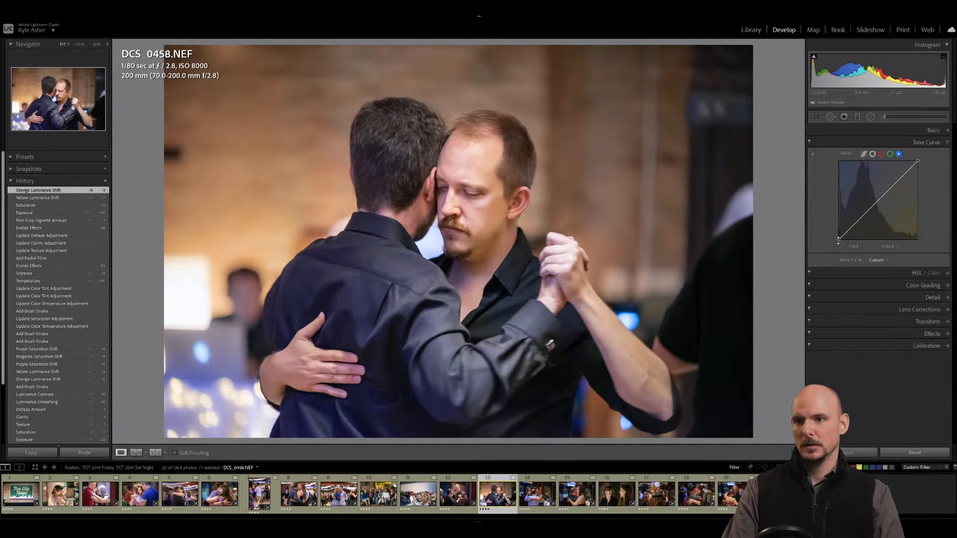
left_click_drag(838, 240, 838, 243)
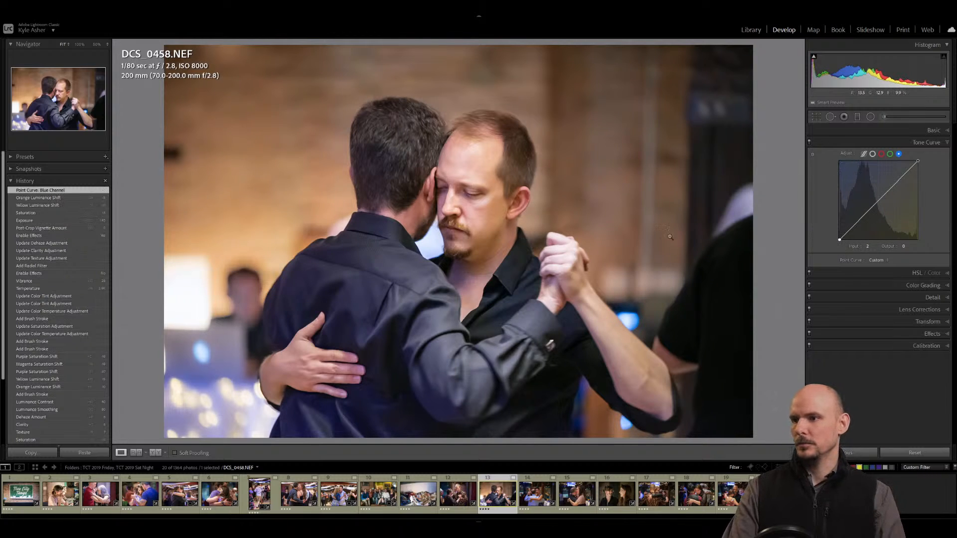
left_click(872, 155)
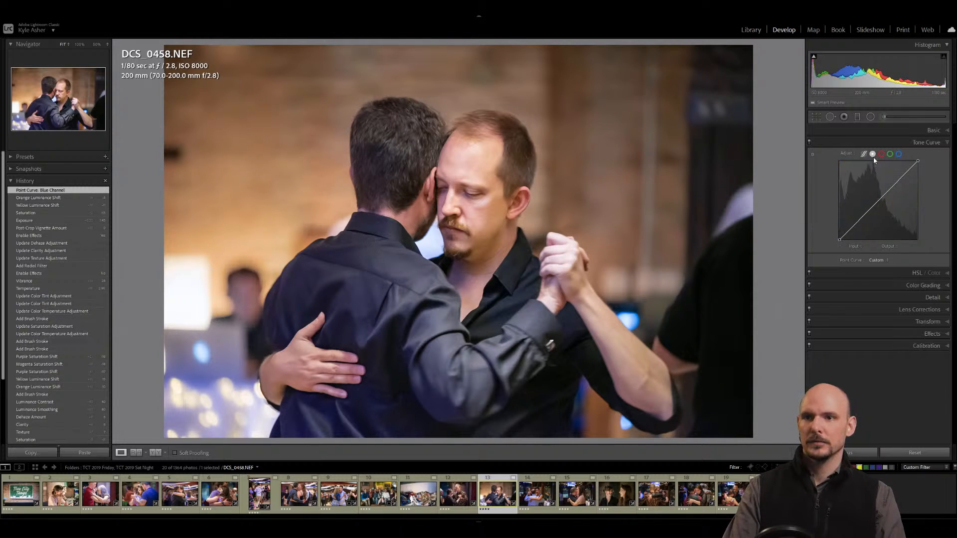
left_click(882, 154)
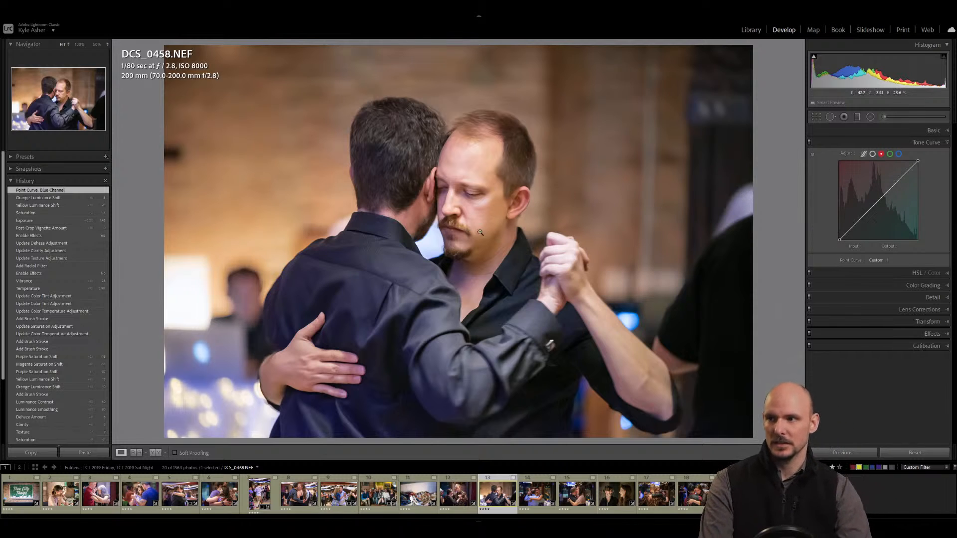
Try a tint of +9 on DCS_0458.NEF and undo the tint change.
left_click(946, 133)
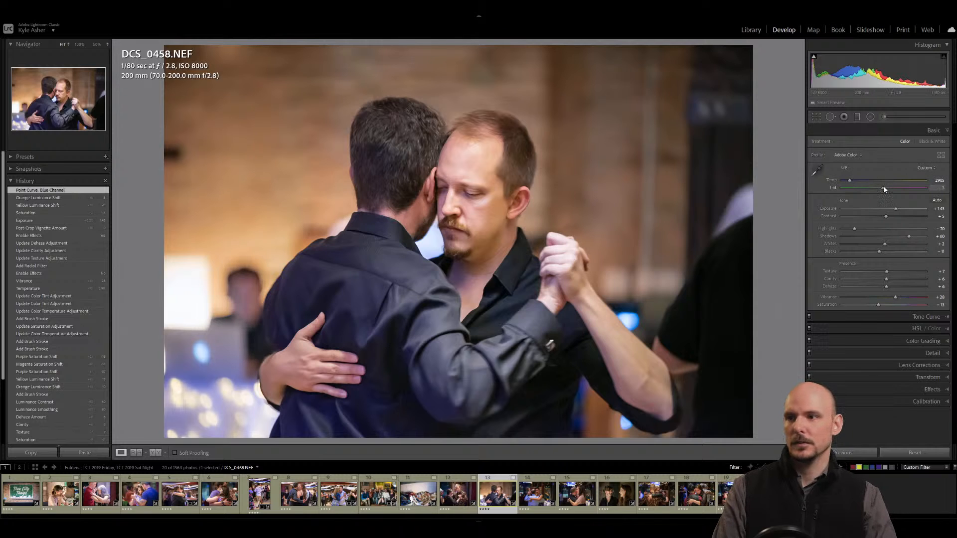
left_click_drag(886, 188, 886, 188)
key("ctrl+z")
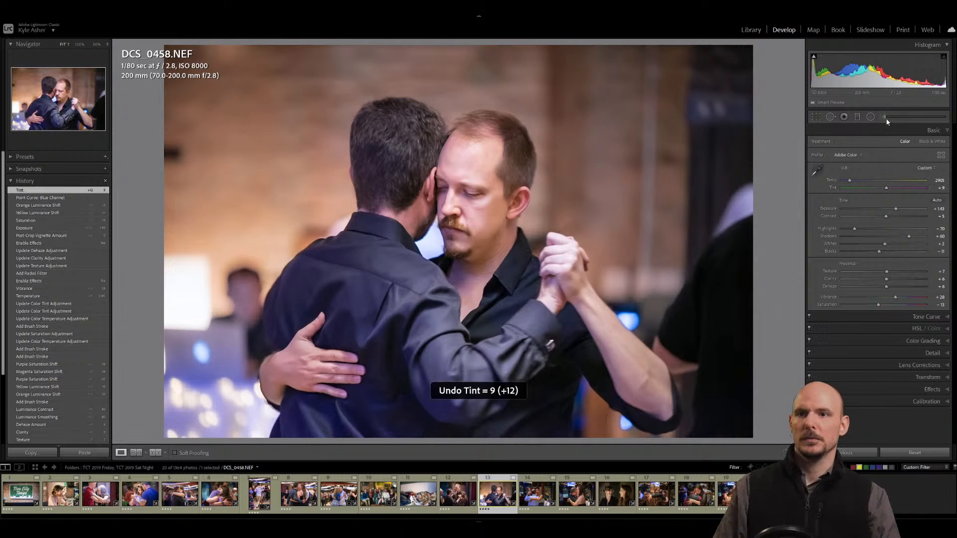
Set the tint of DCS_0458.NEF to -2.
key("k")
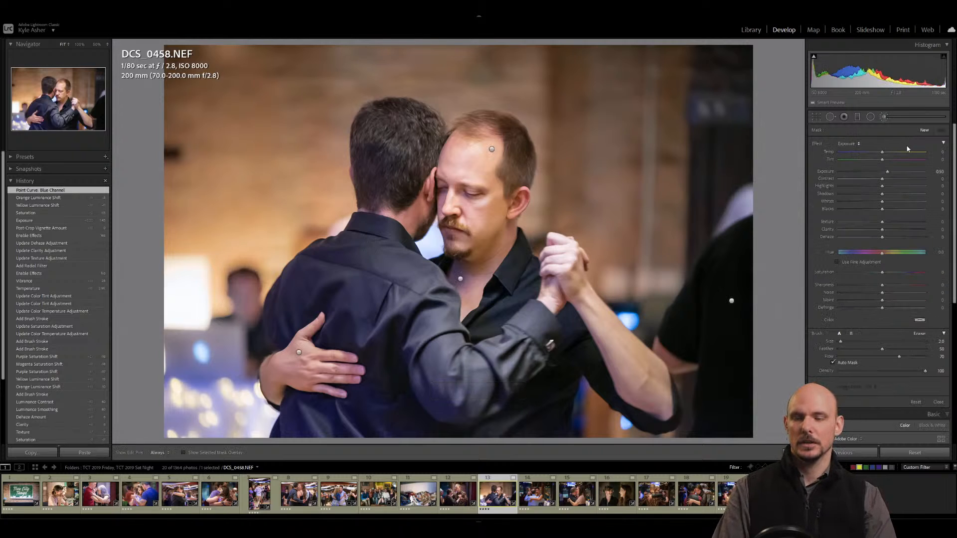
key("k")
left_click(937, 188)
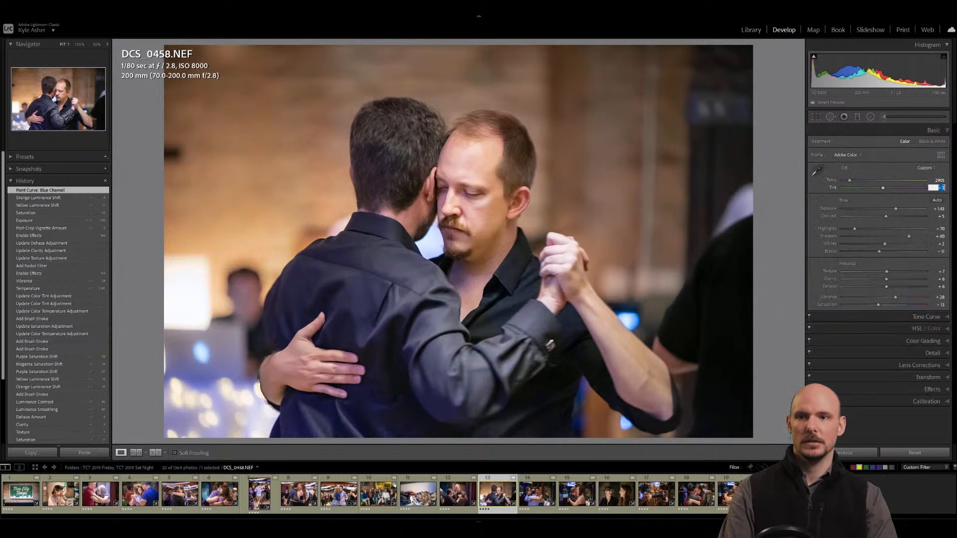
key("Return")
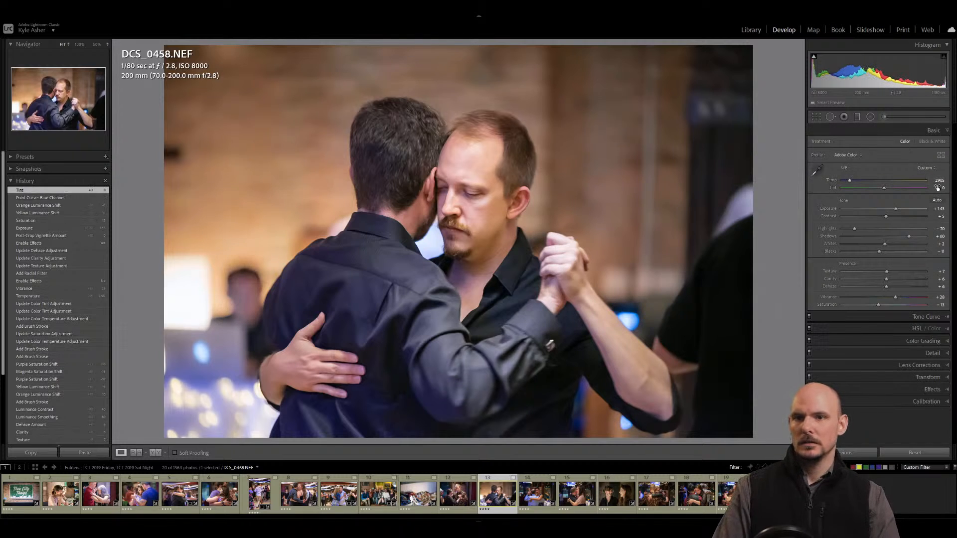
left_click(937, 188)
type("-2")
key("Return")
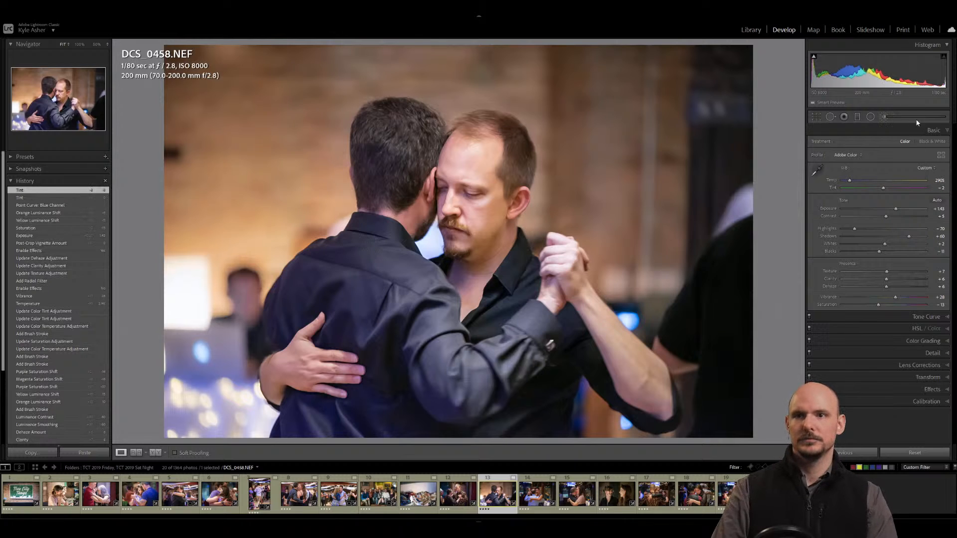
Paint a new adjustment brush with tint 10 and temperature 0 over the shadowed cheek and jaw of the man facing the camera.
left_click(885, 117)
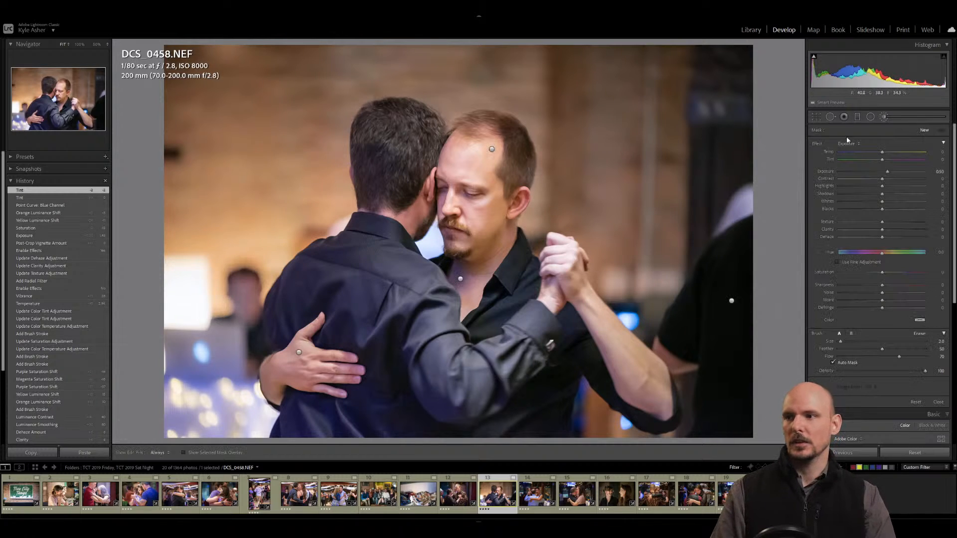
left_click(847, 143)
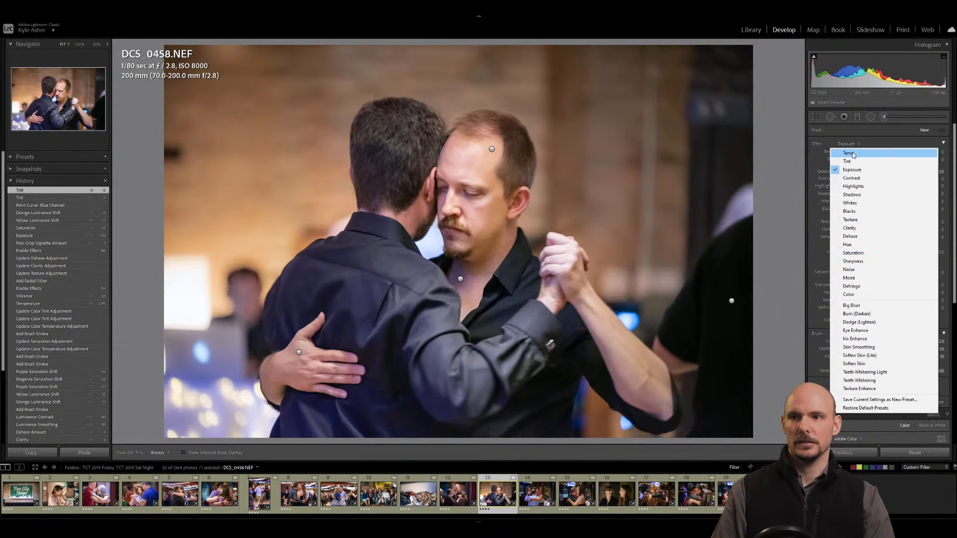
left_click(892, 158)
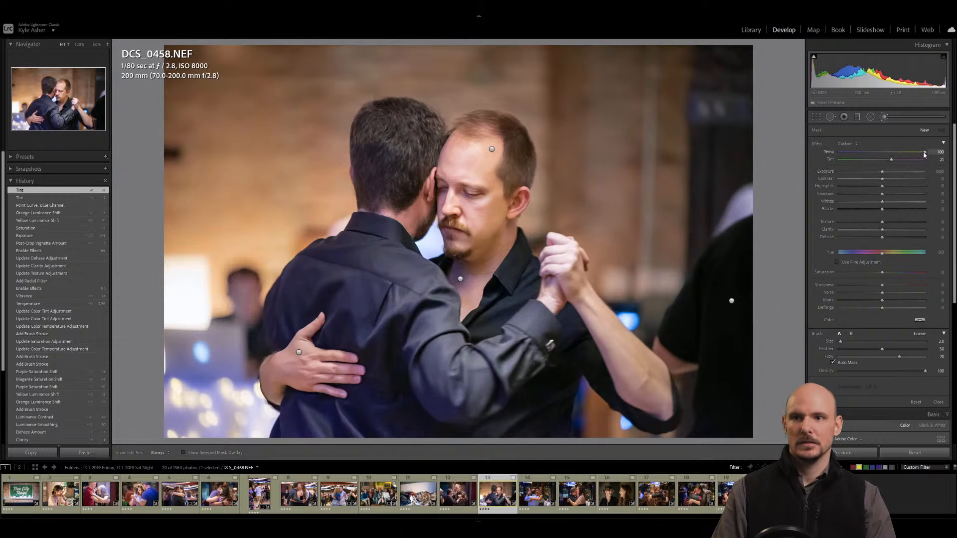
left_click(940, 159)
type("10")
left_click(940, 153)
type("0")
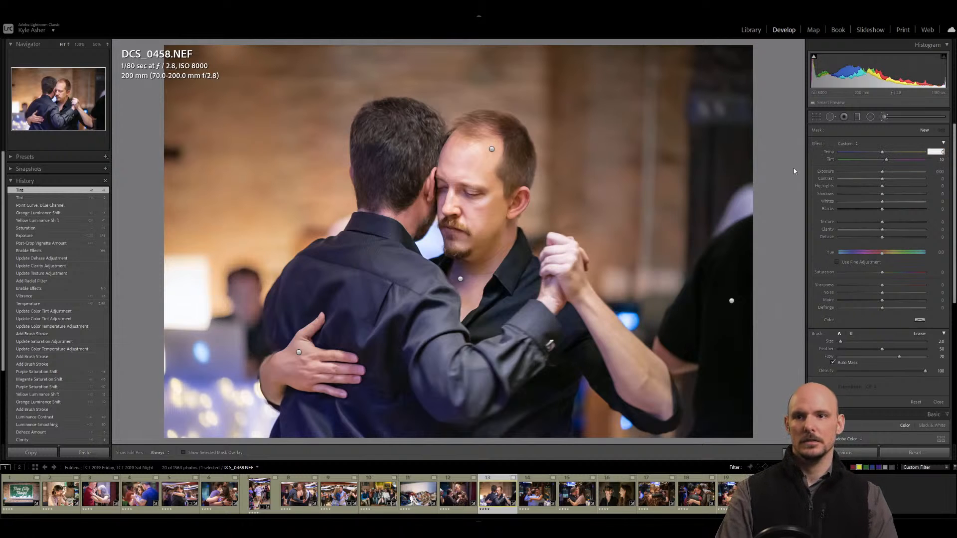
key("Return")
scroll(501, 219, "up", 5)
key("h")
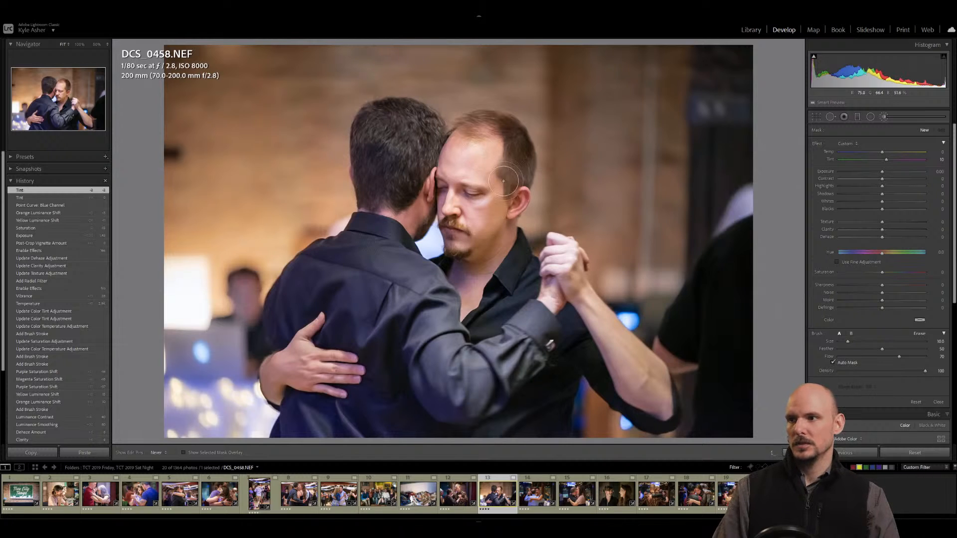
scroll(497, 241, "down", 4)
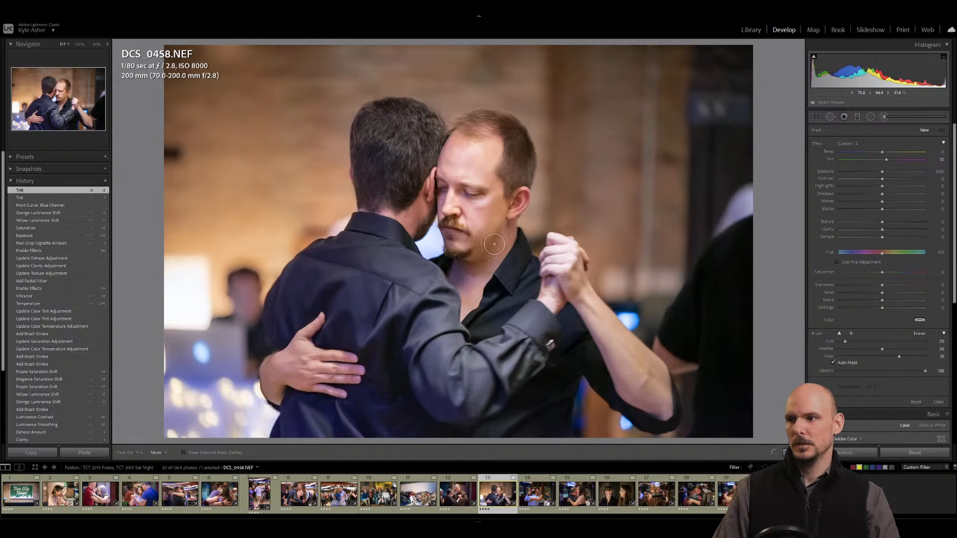
left_click_drag(496, 258, 503, 254)
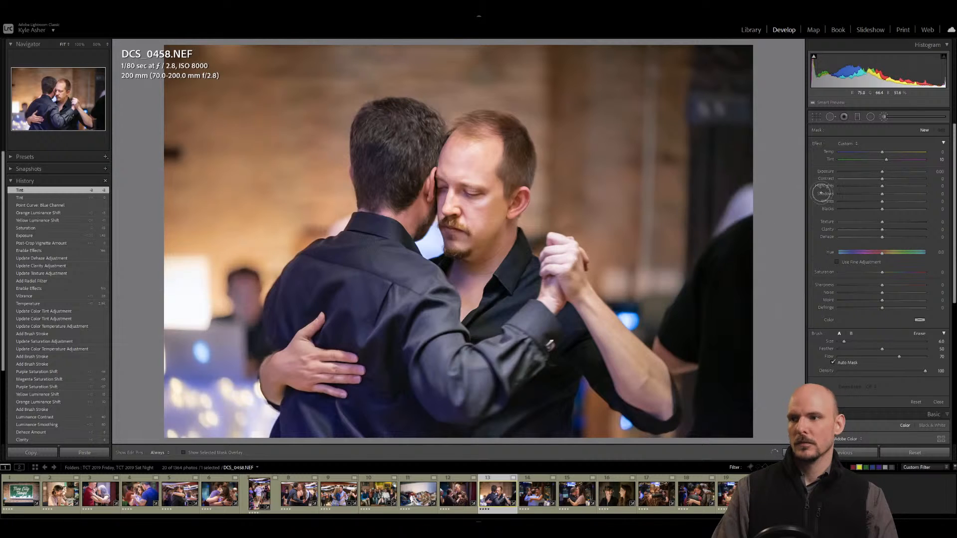
Set the cheek brush adjustment to tint 15 and temperature 10, and finish editing it.
left_click(936, 160)
type("15")
key("Return")
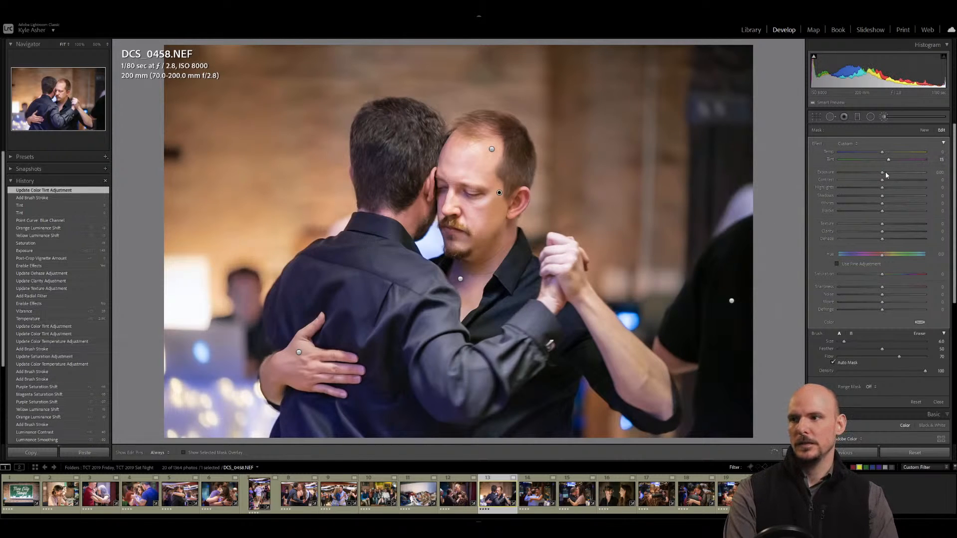
left_click(940, 153)
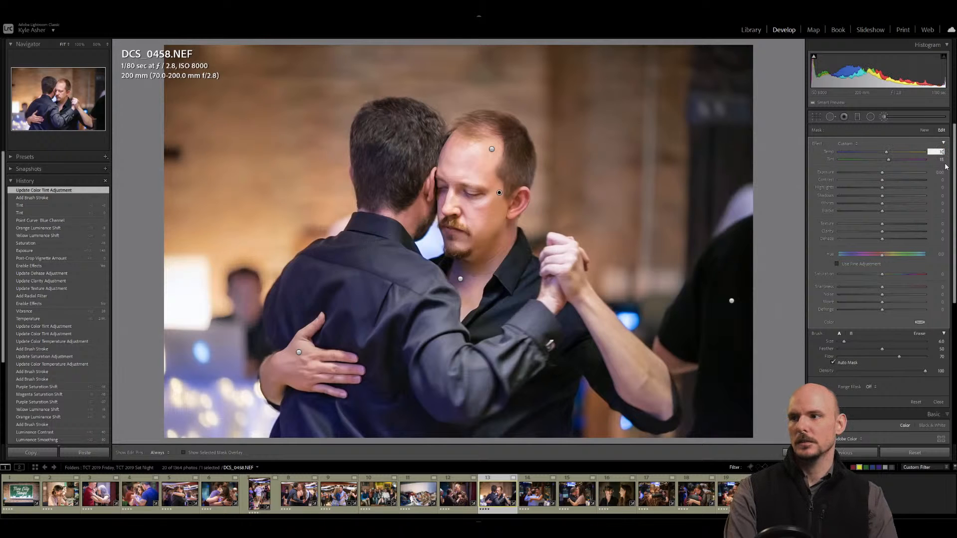
type("10")
key("Return")
key("Return")
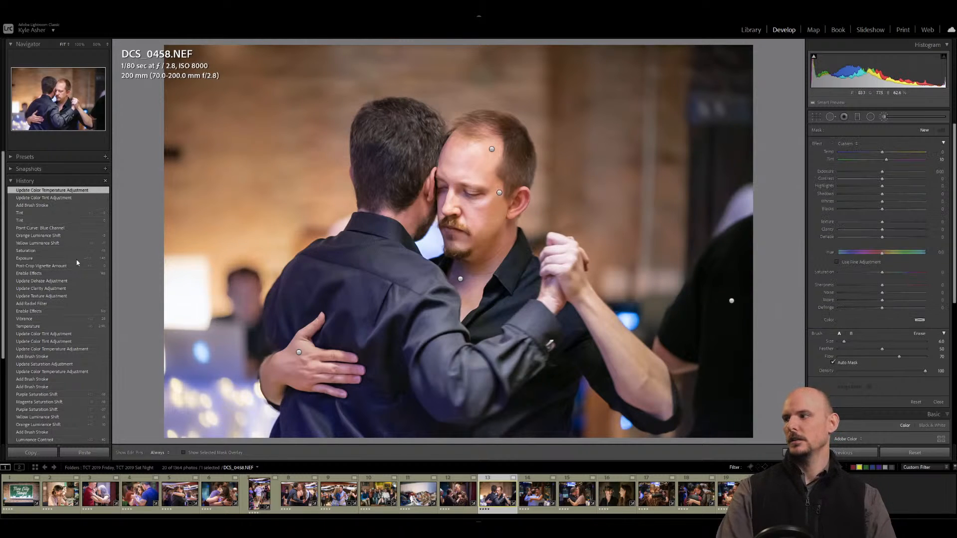
Compare the earlier Exposure history state with the latest edit, and check the existing hand brush adjustment's settings.
left_click(40, 258)
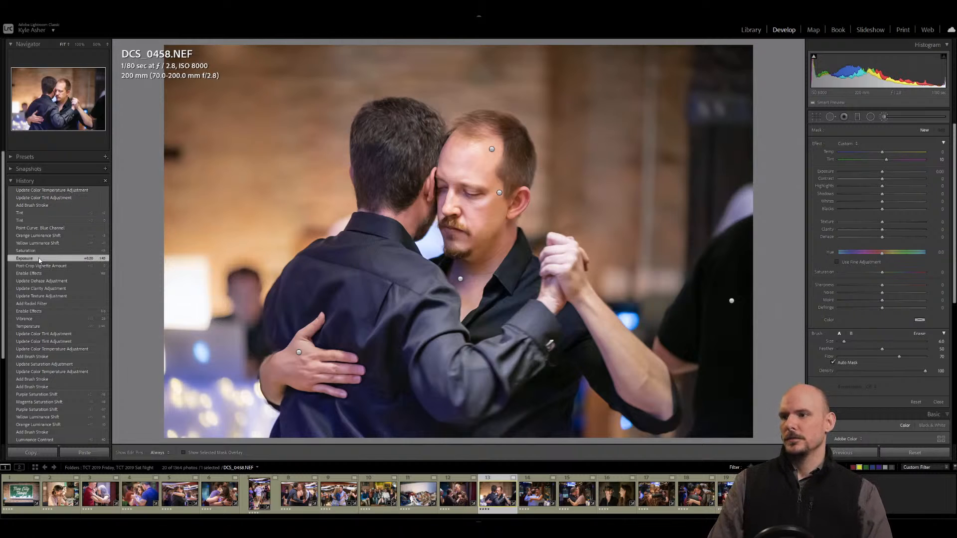
left_click(36, 190)
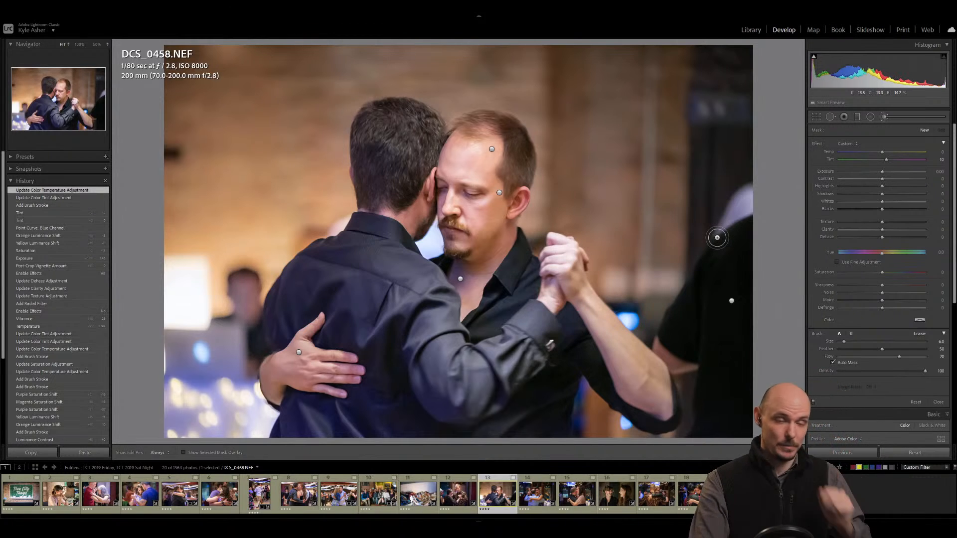
left_click(299, 352)
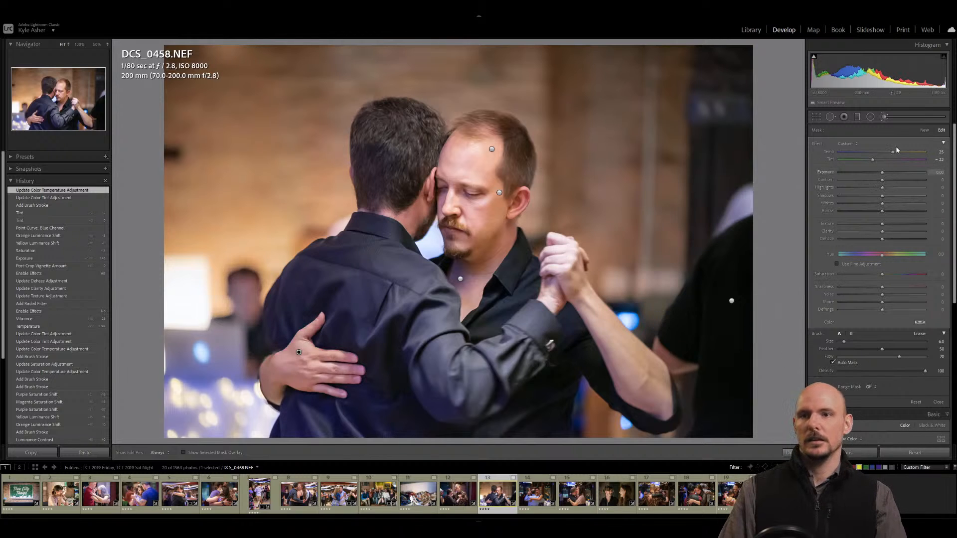
Paint a new adjustment brush with temperature 27 and tint -18 over the fingers on the dancer's back.
left_click(924, 131)
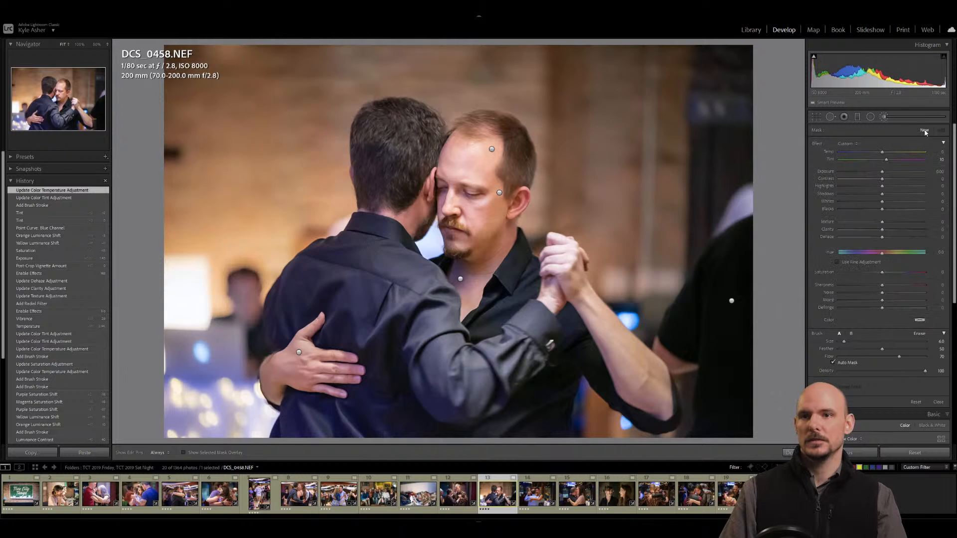
left_click(858, 144)
left_click(862, 162)
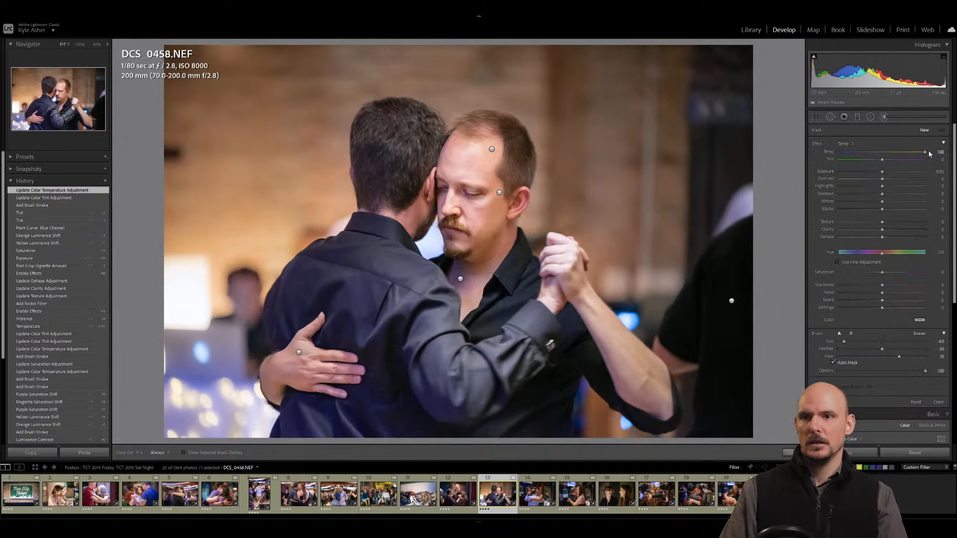
left_click_drag(891, 156, 893, 156)
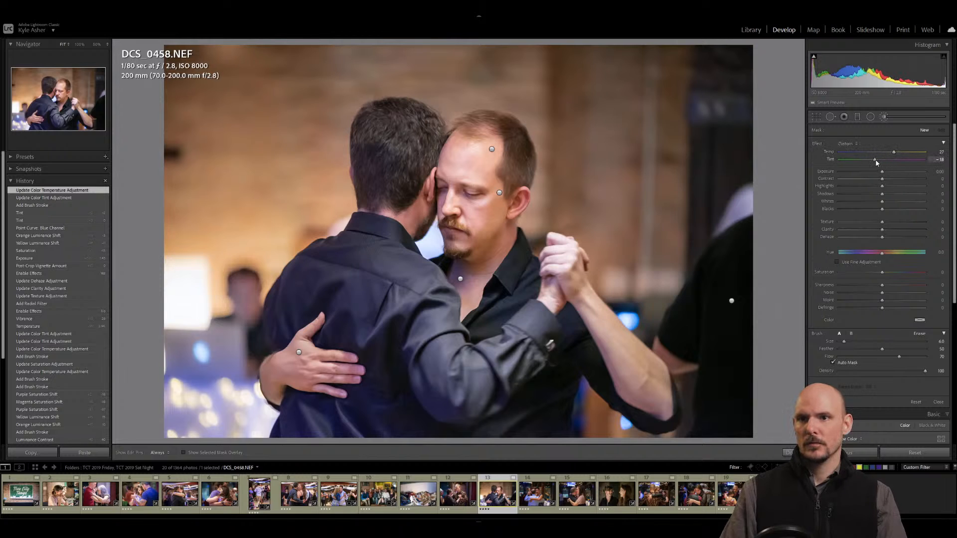
scroll(351, 356, "down", 2)
mouse_move(350, 357)
left_mouse_down()
mouse_move(345, 368)
mouse_move(358, 369)
mouse_move(342, 395)
mouse_move(321, 388)
mouse_move(342, 394)
mouse_move(356, 378)
mouse_move(352, 357)
left_mouse_up()
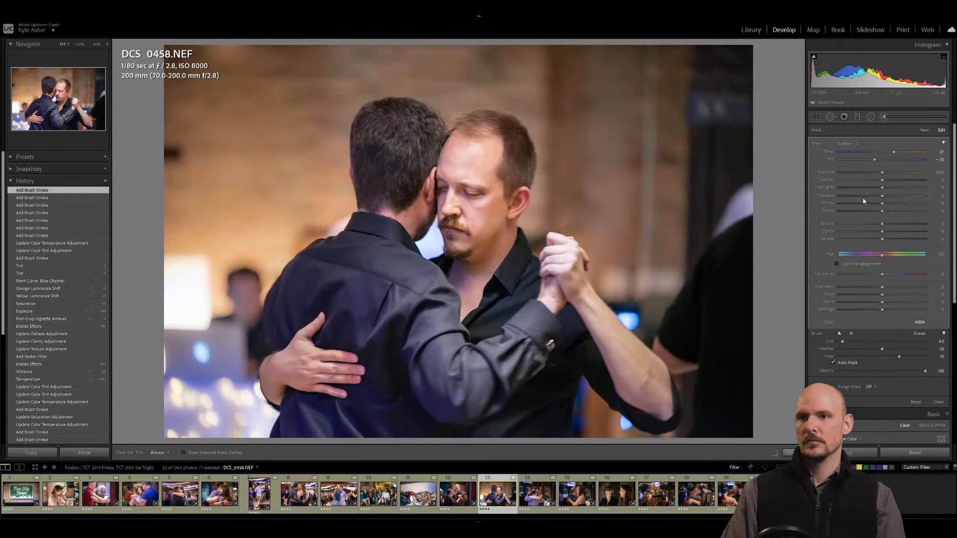
Refine the finger brush adjustment to temperature 16, tint -27 and saturation about -10.
left_click_drag(905, 155, 880, 155)
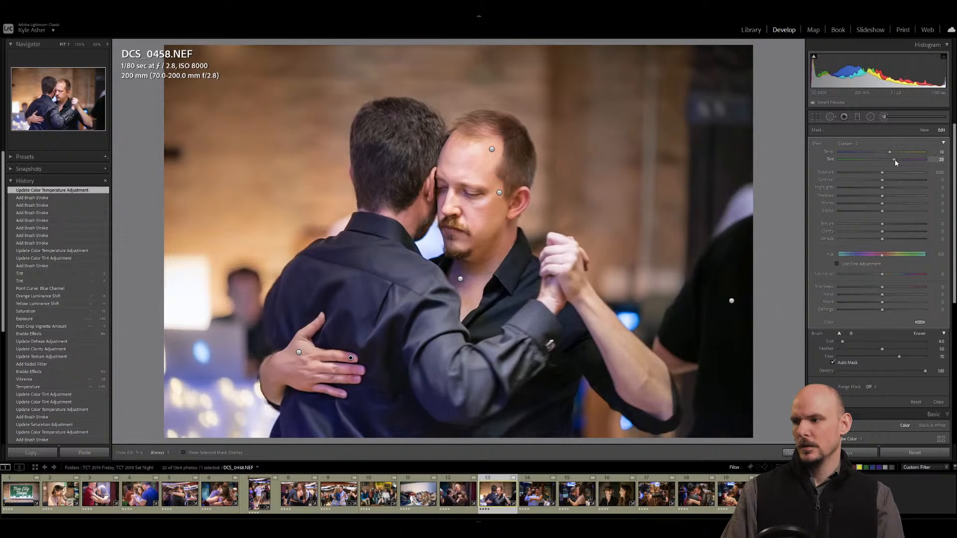
left_click_drag(894, 160, 869, 161)
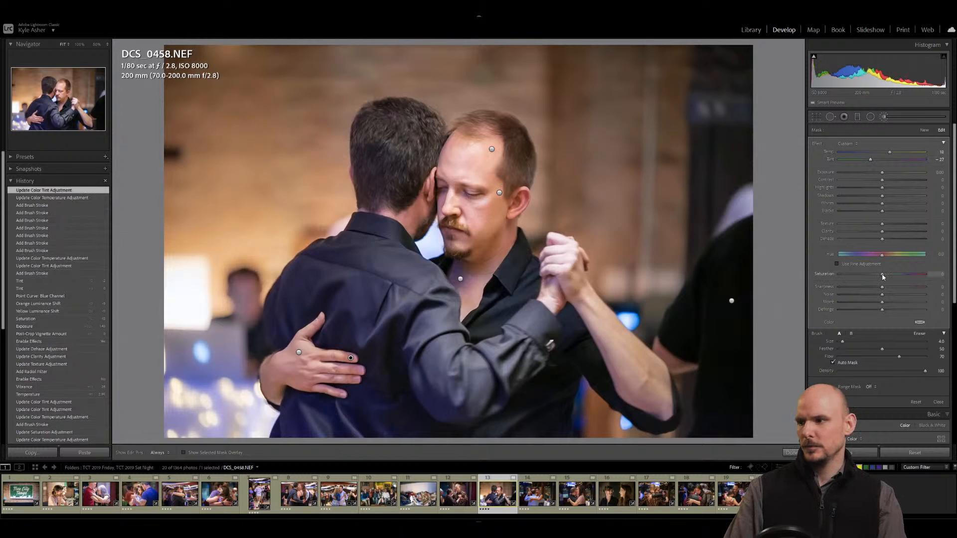
left_click_drag(881, 275, 879, 275)
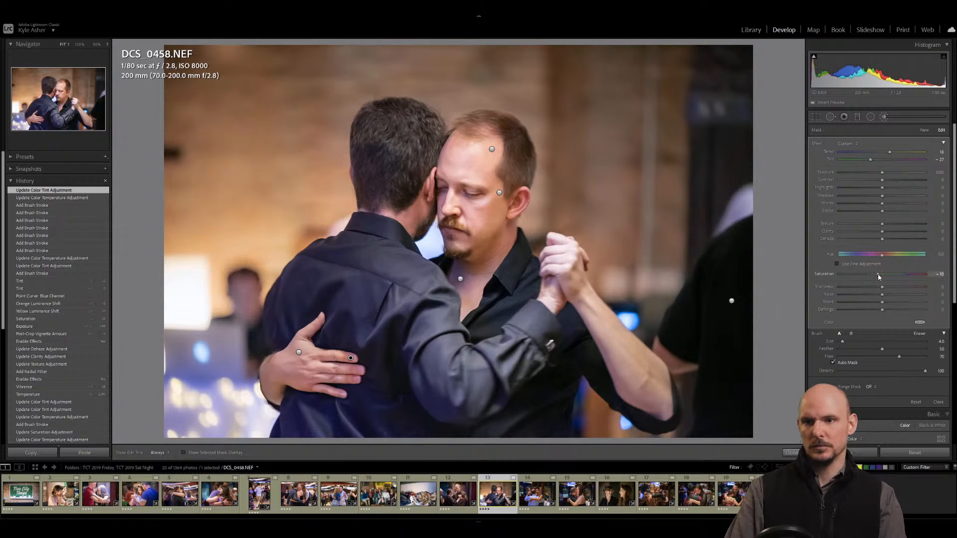
left_click_drag(880, 275, 878, 276)
key("Return")
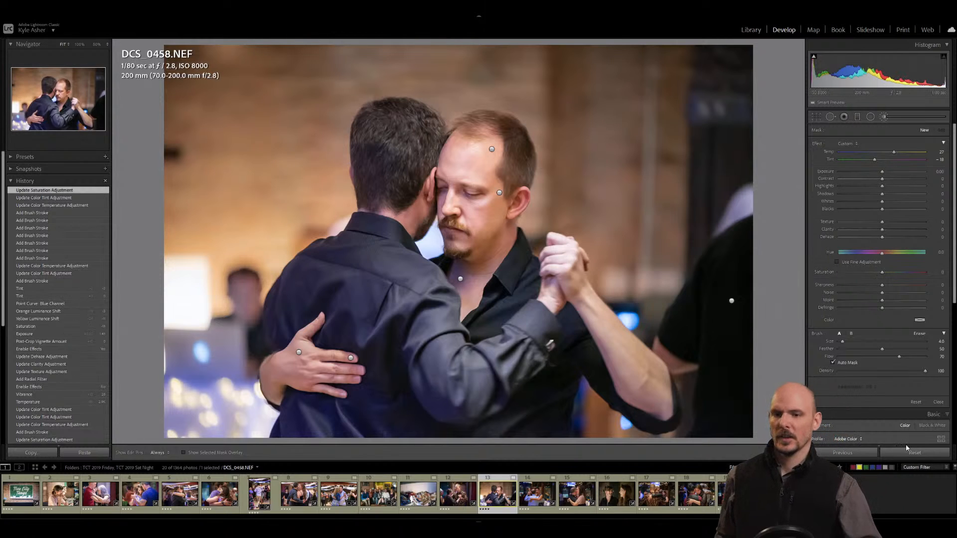
Reset all settings to view the unedited photo, restore the last saturation adjustment from the history, and leave the adjustment brush.
left_click(935, 458)
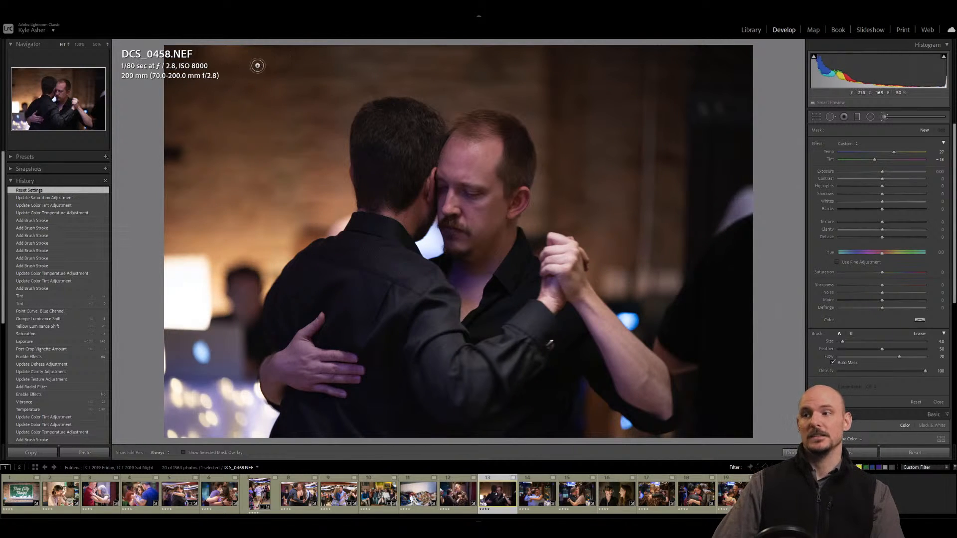
left_click(39, 198)
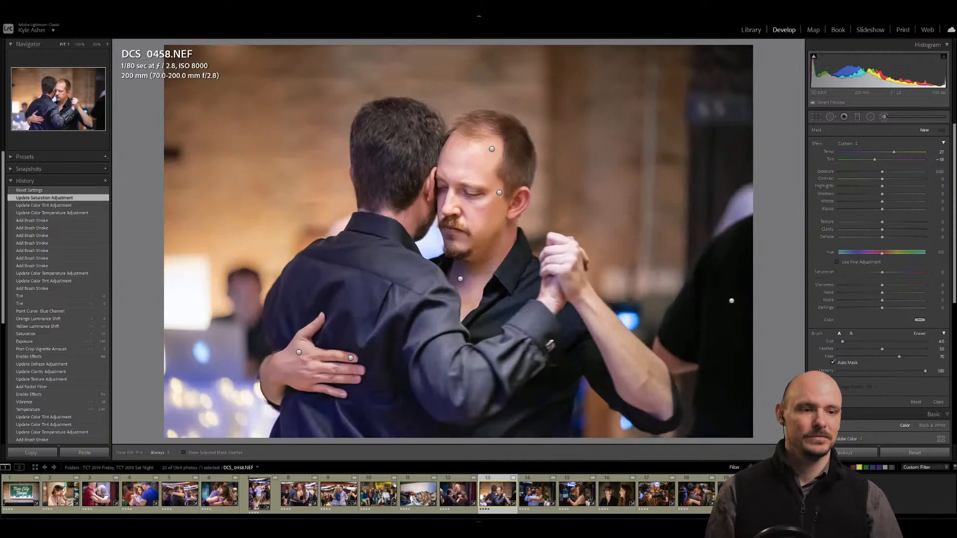
key("k")
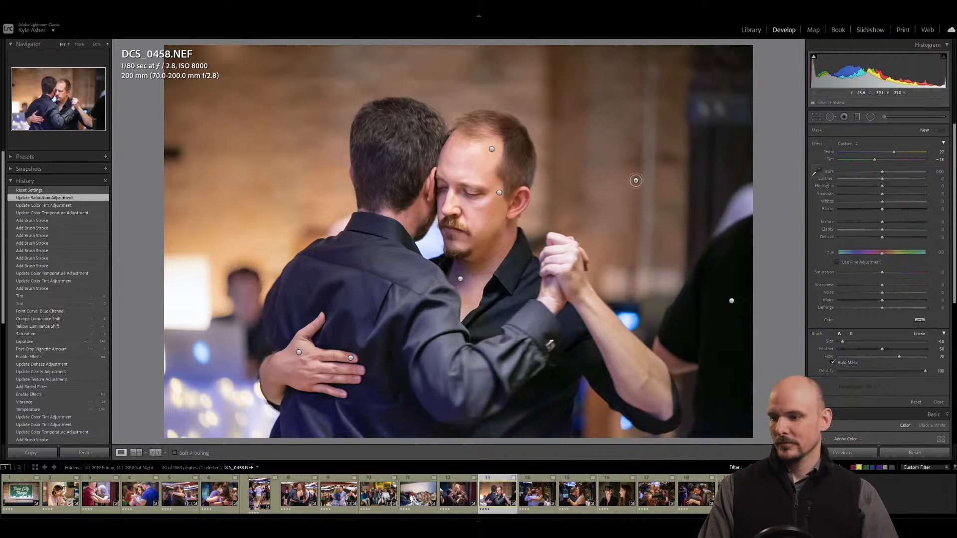
Raise the exposure of the next photo, DCS_0507.NEF, to +1.05 and reset its post-crop vignette amount to 0.
key("Right")
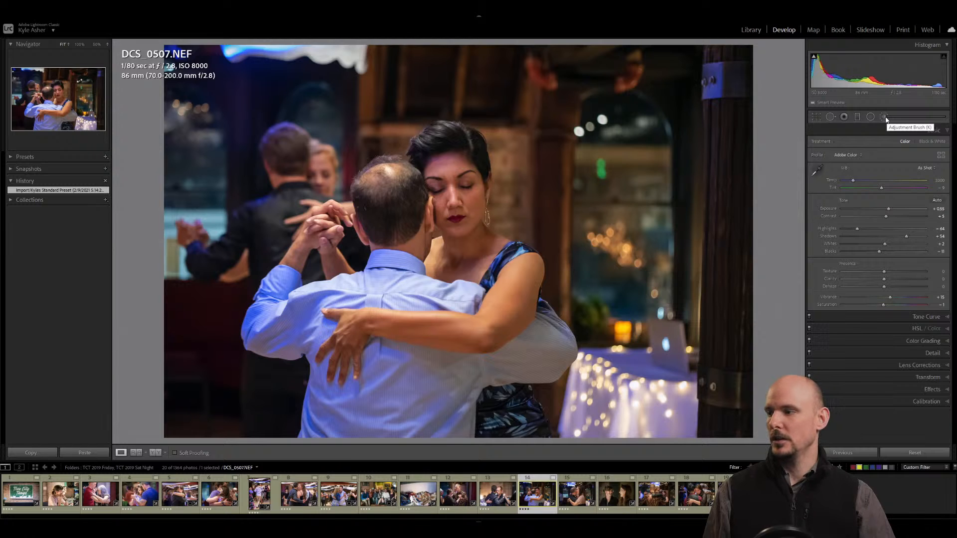
key("equal")
key("equal")
key("equal")
key("equal")
key("equal")
key("equal")
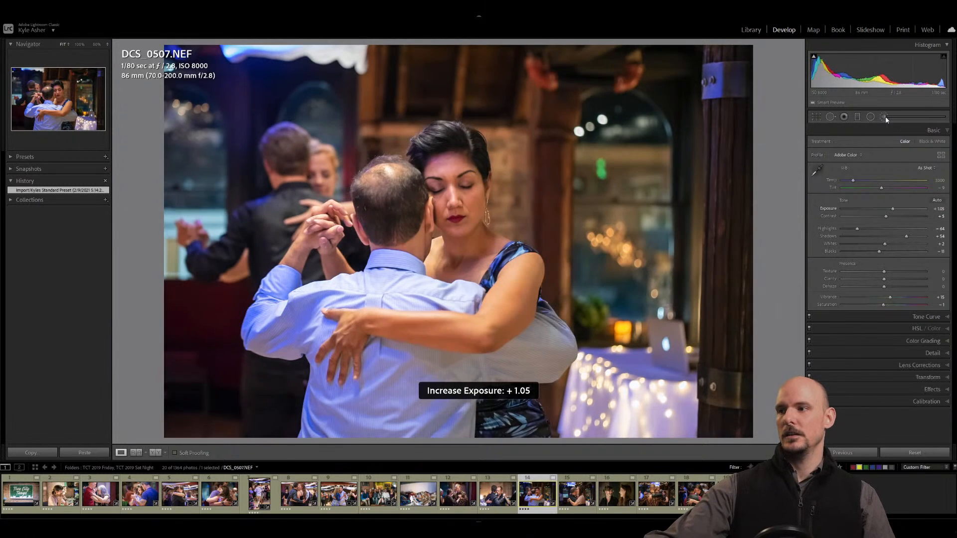
key("minus")
key("ctrl+8")
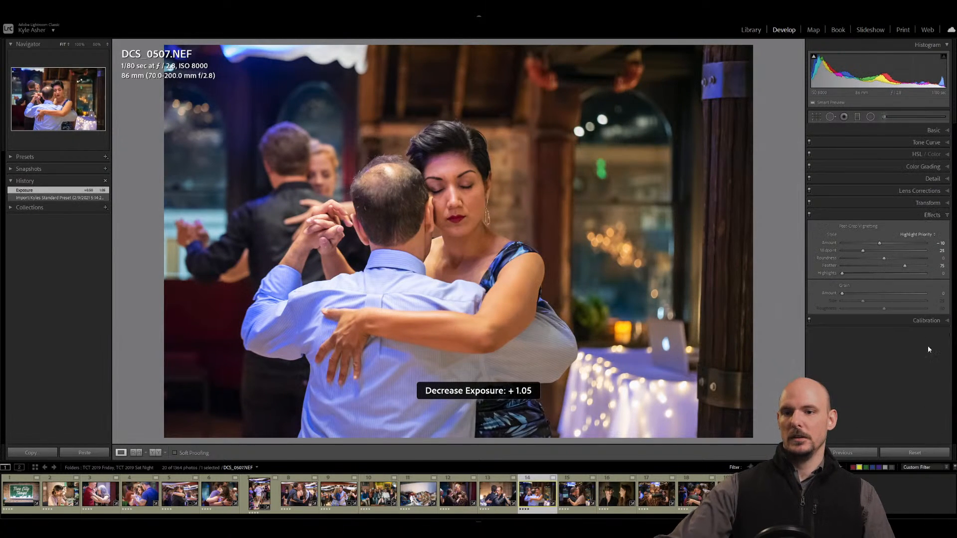
double_click(829, 243)
Correct the photo's perspective with Upright set to Auto, comparing it with the Level option.
key("ctrl+7")
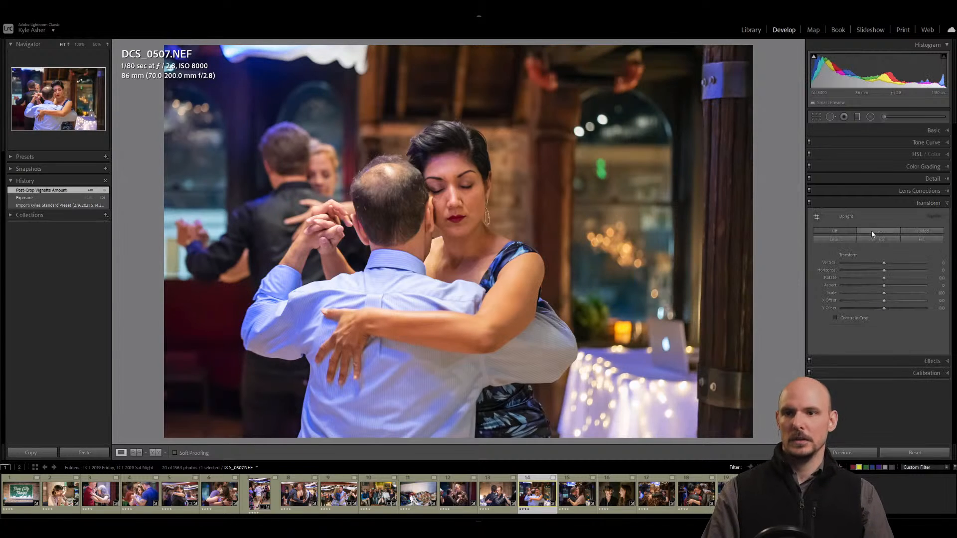
left_click(872, 231)
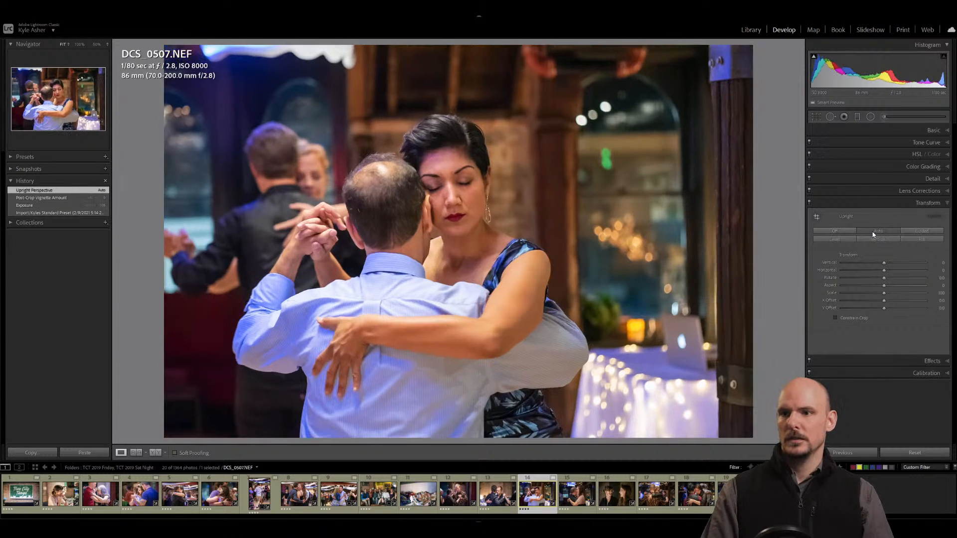
left_click(843, 239)
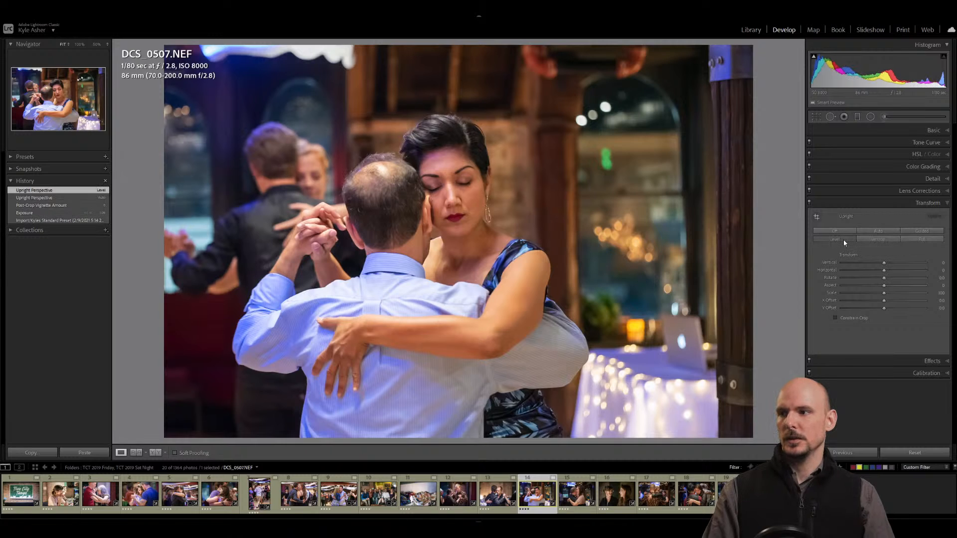
left_click(832, 228)
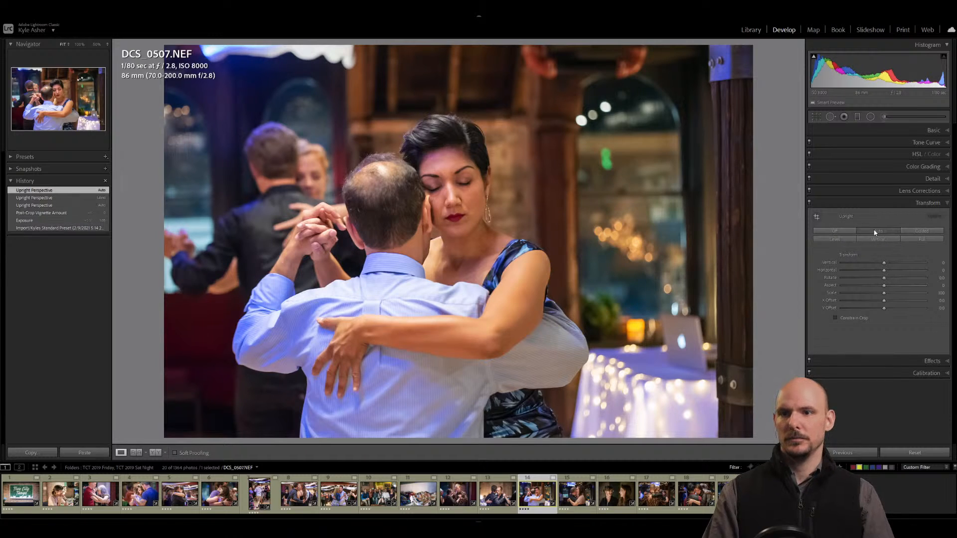
Set the lens profile make to Tamron so the 70-200mm F2.8 profile correction is applied to DCS_0507.NEF.
left_click(946, 203)
left_click(947, 191)
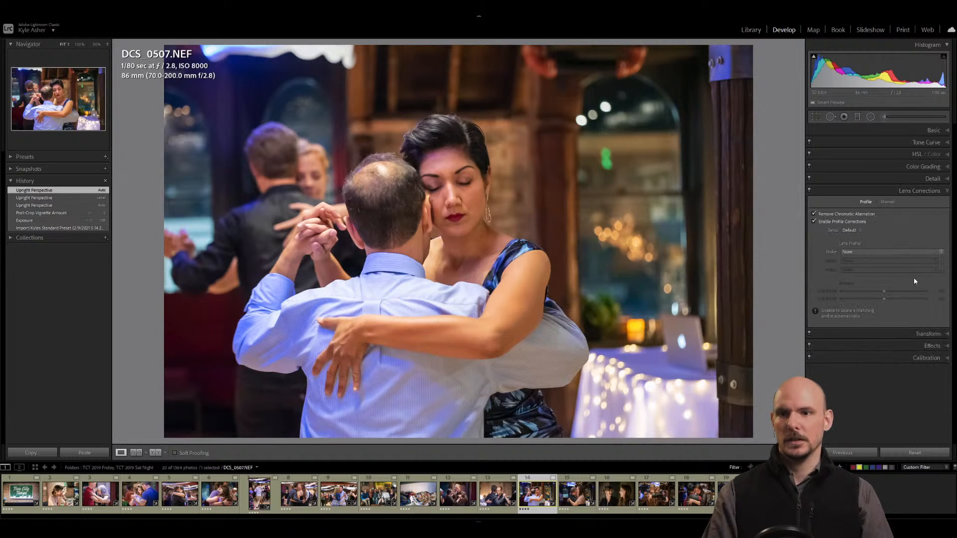
left_click(907, 252)
left_click(867, 446)
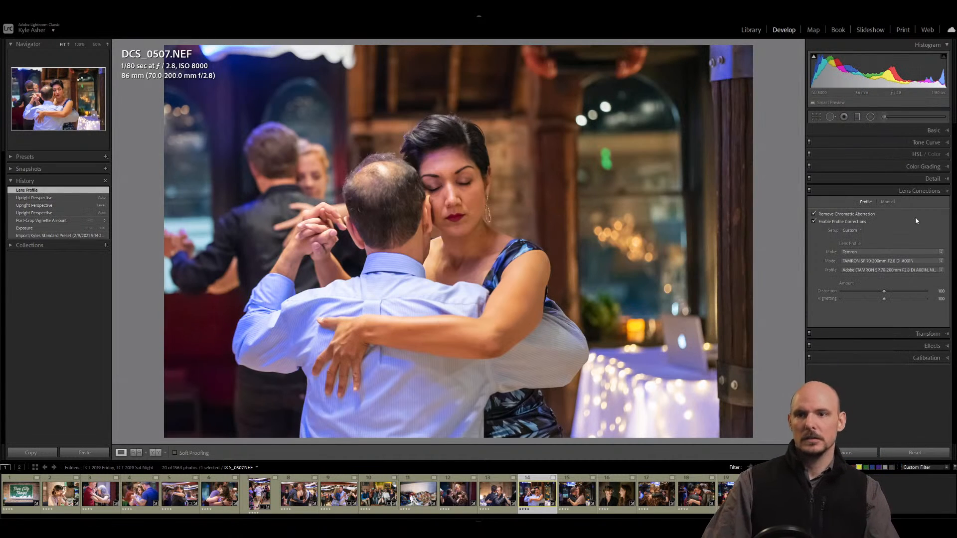
left_click(937, 191)
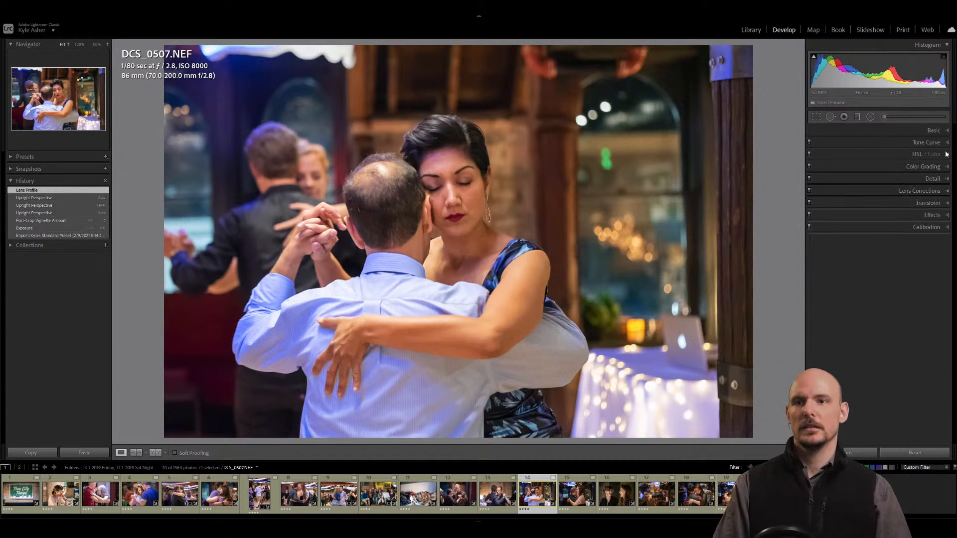
Set the photo's texture to +10, clarity to +10, dehaze to +5 and saturation to -8.
left_click(947, 130)
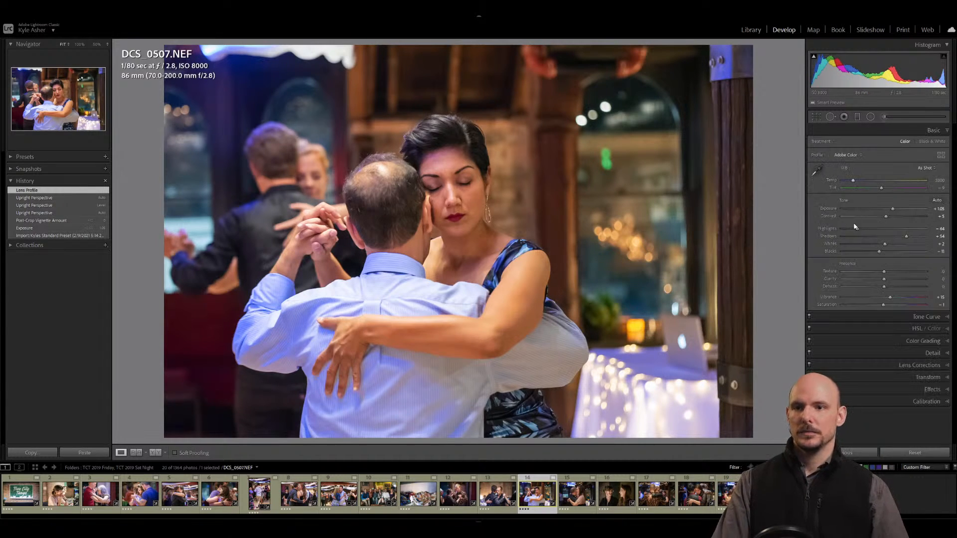
left_click(942, 272)
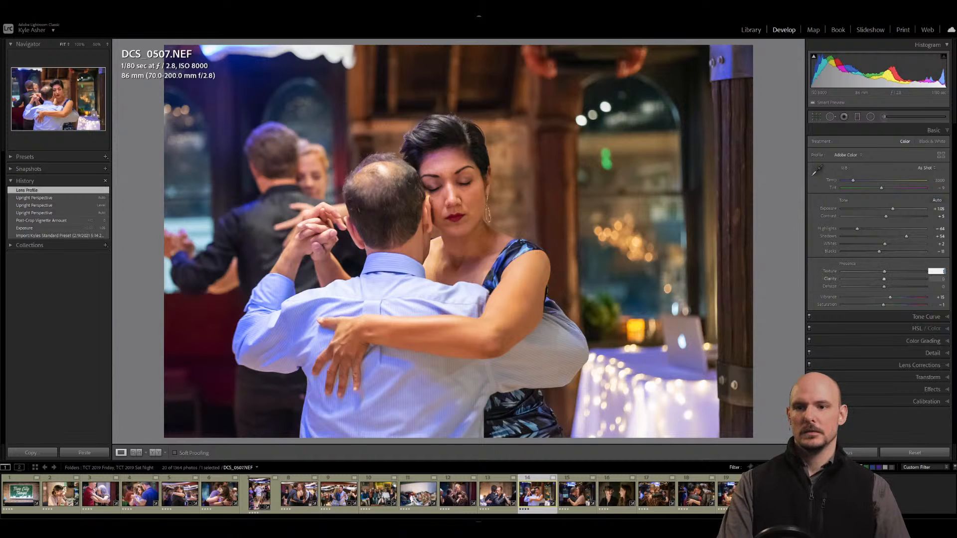
type("10")
left_click(941, 279)
type("10")
left_click(942, 287)
type("5")
key("Return")
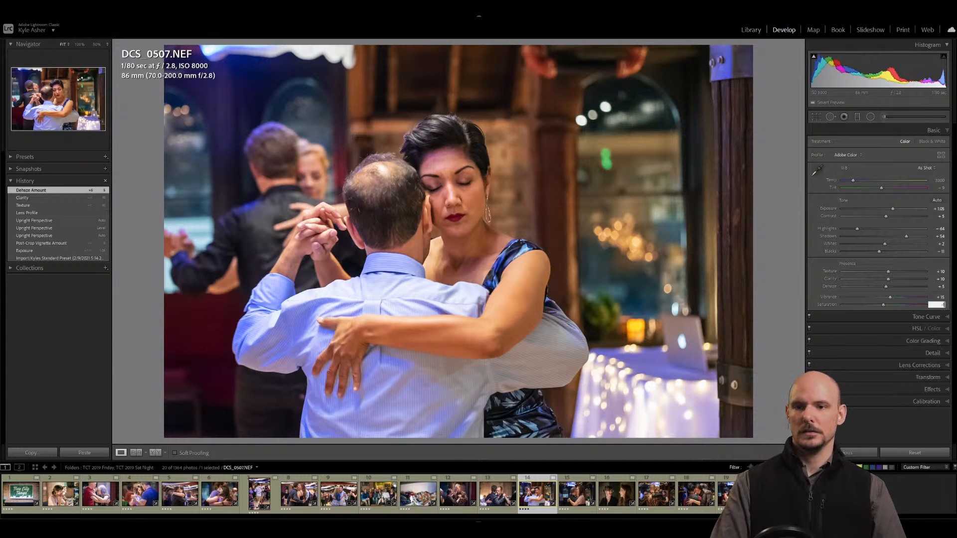
type("-8")
key("Return")
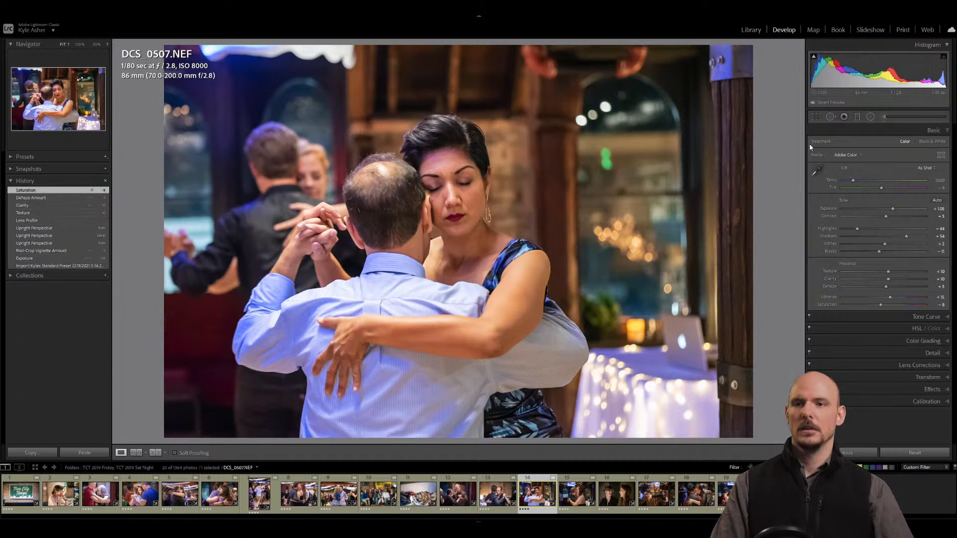
Add an inverted radial filter around the woman's face with exposure 0.50, and adjust its highlights and shadows.
left_click(871, 117)
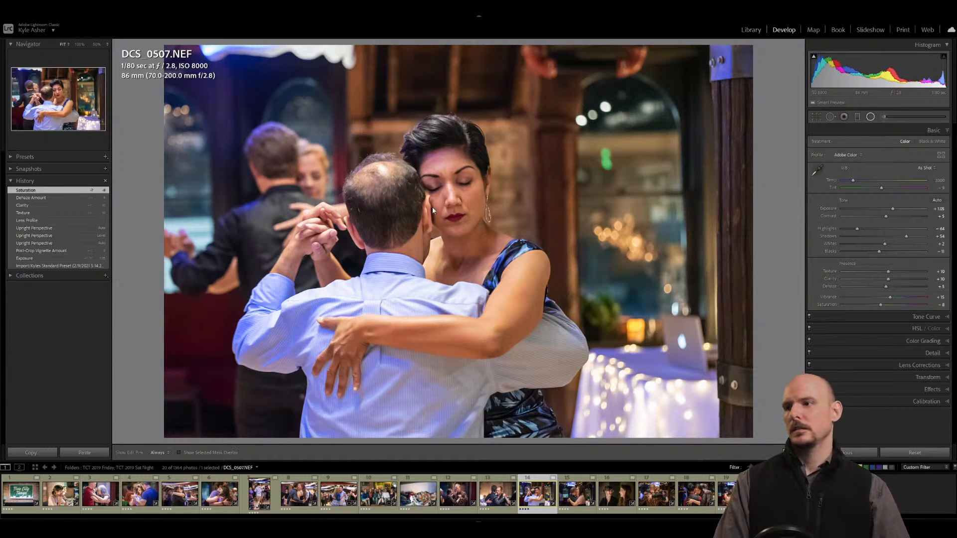
left_click_drag(449, 193, 495, 250)
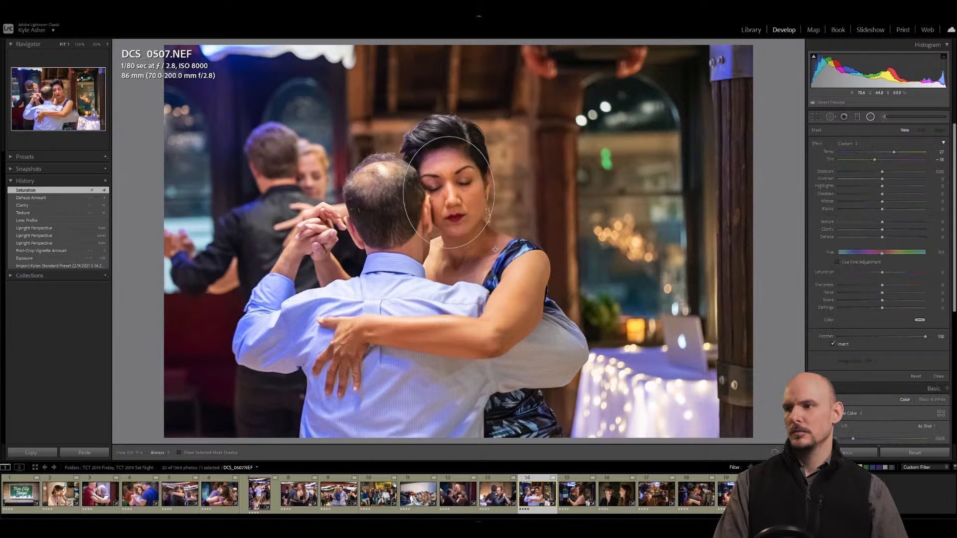
left_click(849, 144)
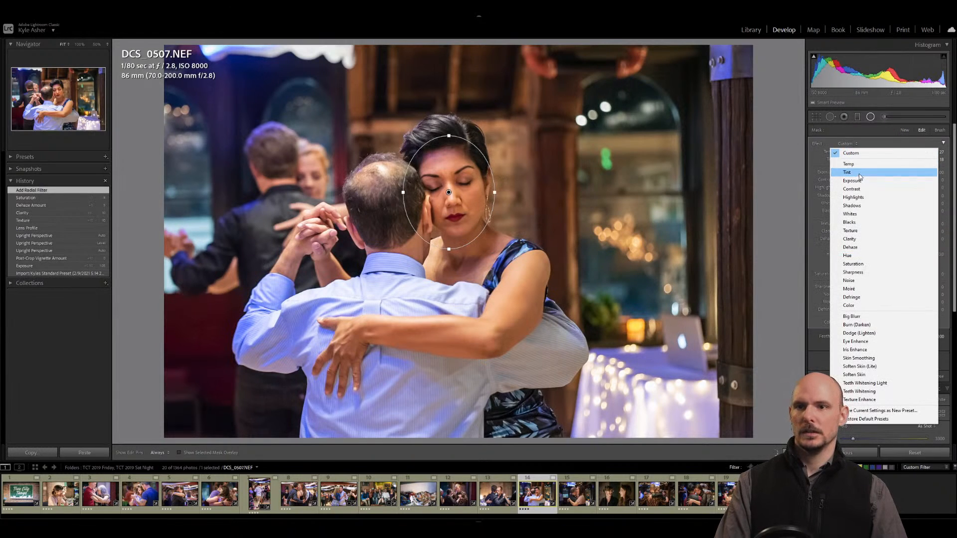
left_click(852, 181)
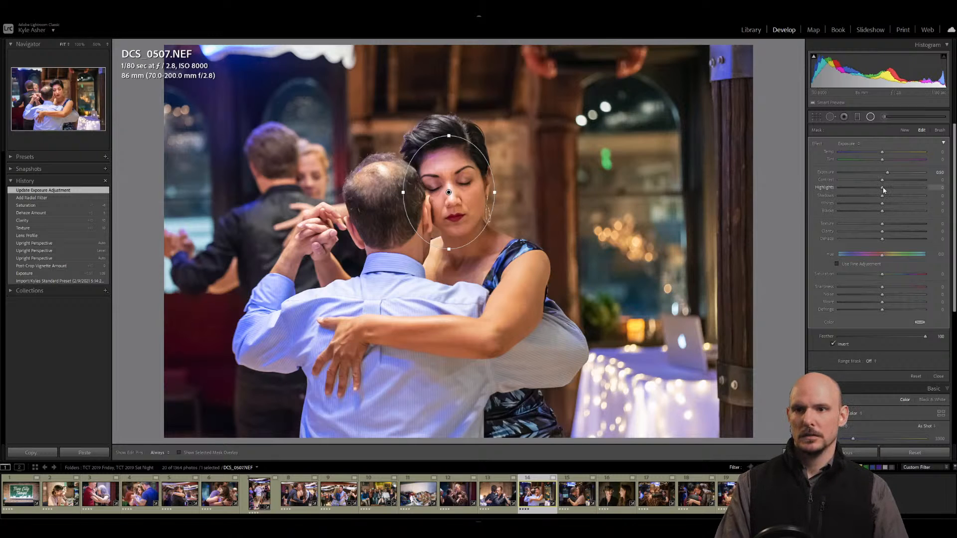
left_click_drag(886, 190, 890, 200)
left_click(937, 376)
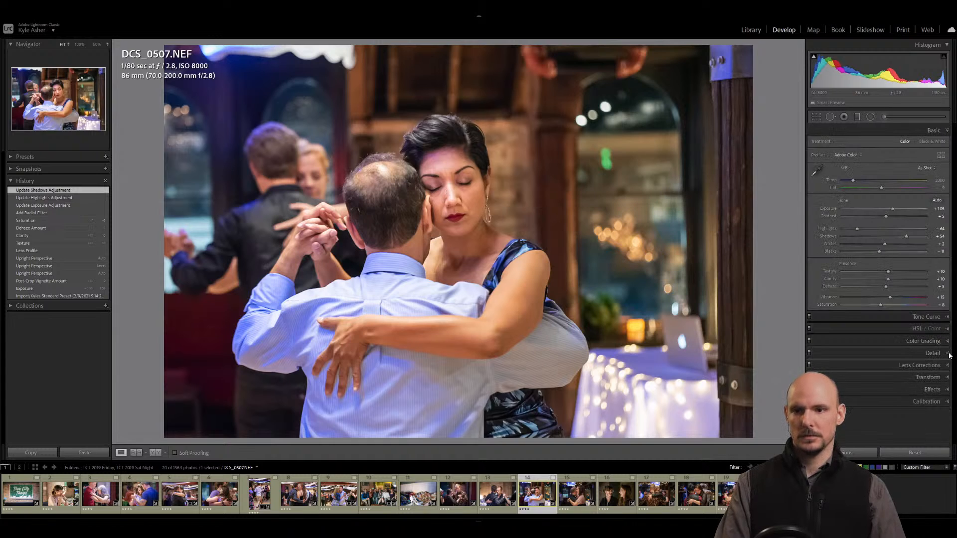
Set the luminance noise reduction to 70 and its contrast to 40.
left_click(948, 353)
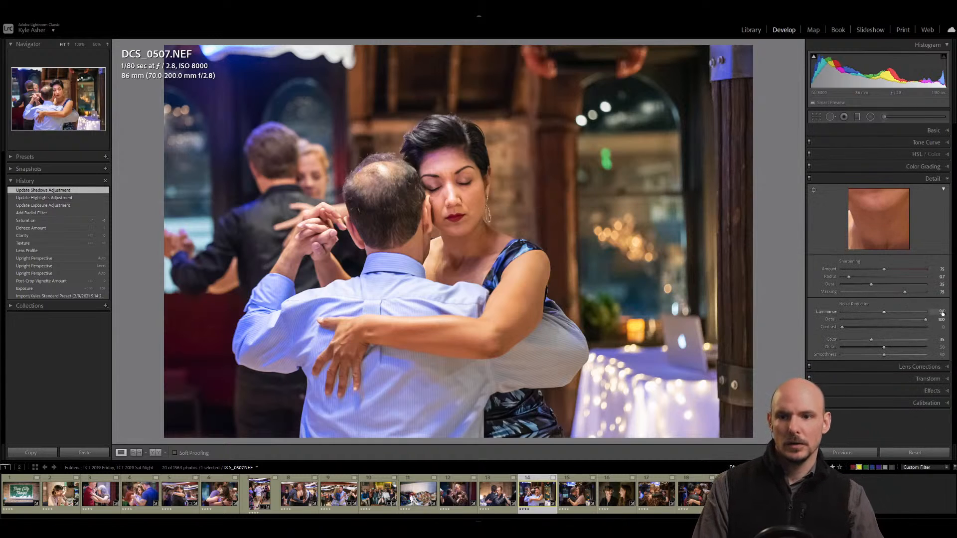
type("70")
key("Return")
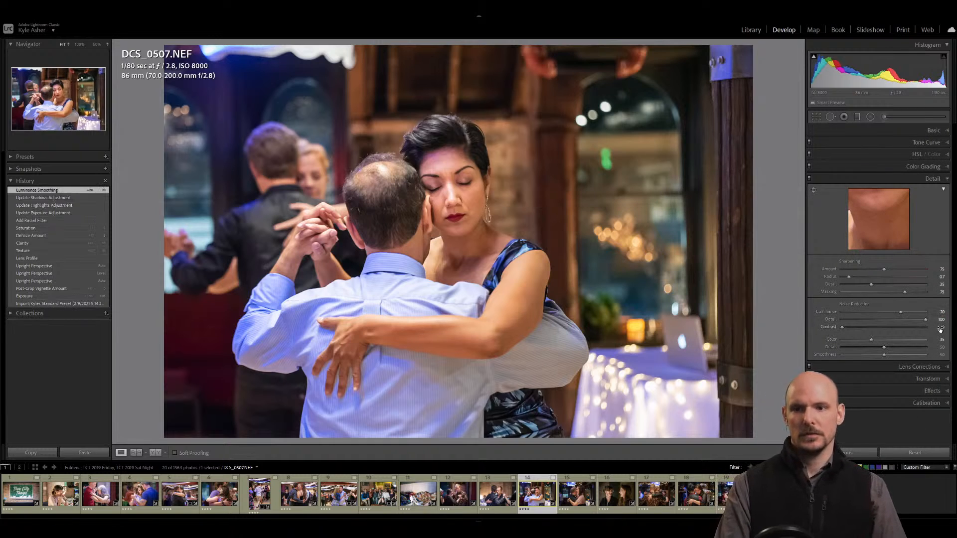
left_click(942, 328)
type("40")
key("Return")
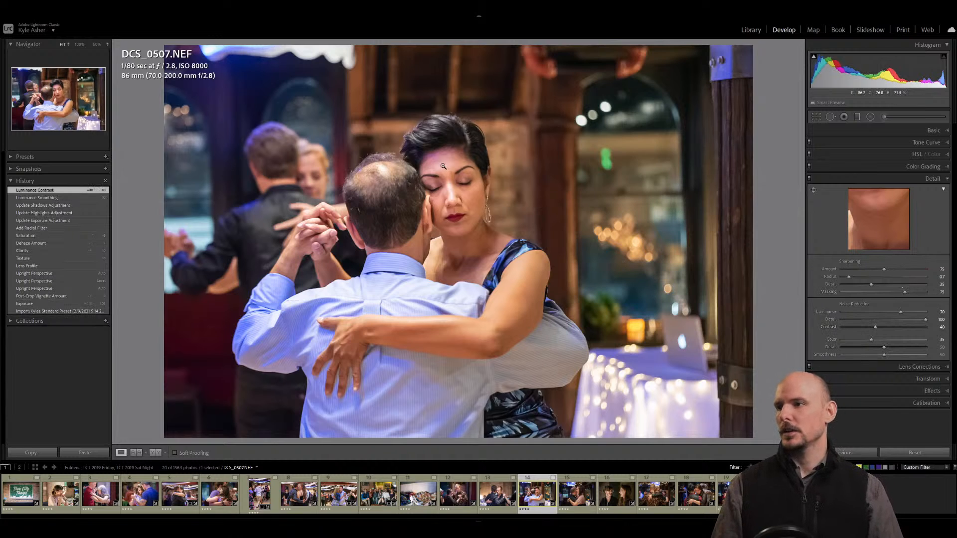
Lower the photo's overall highlights to -76 and brush a local highlights reduction onto the woman's face.
left_click(948, 132)
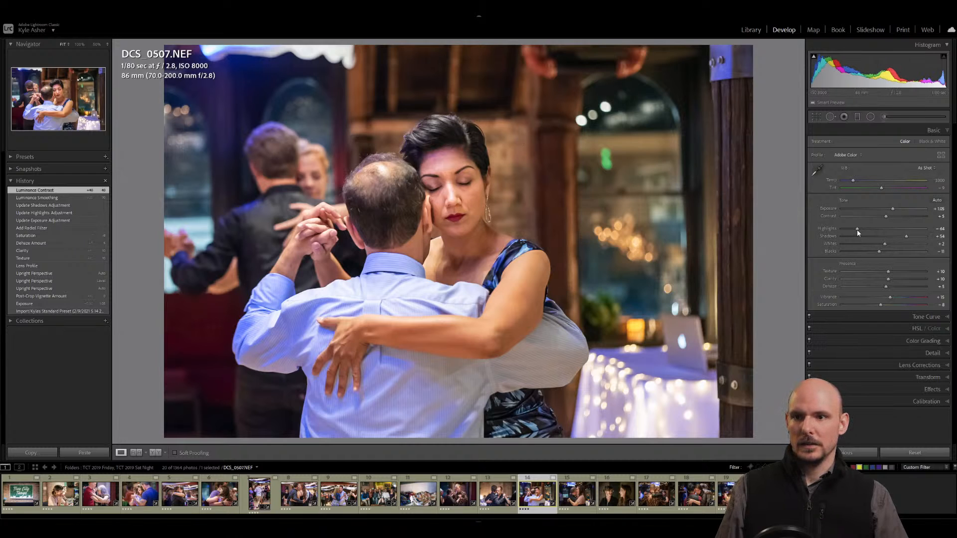
left_click_drag(856, 231, 853, 231)
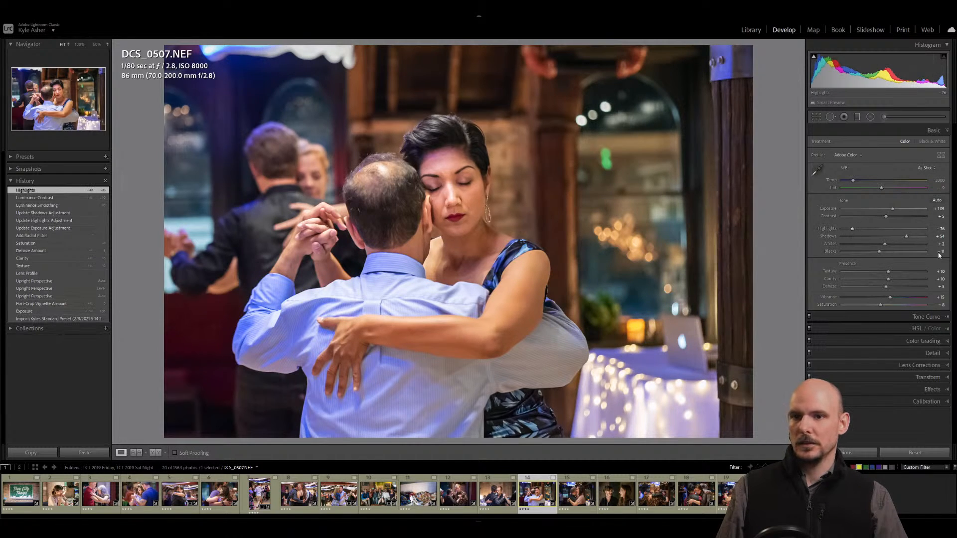
left_click(883, 115)
left_click(850, 143)
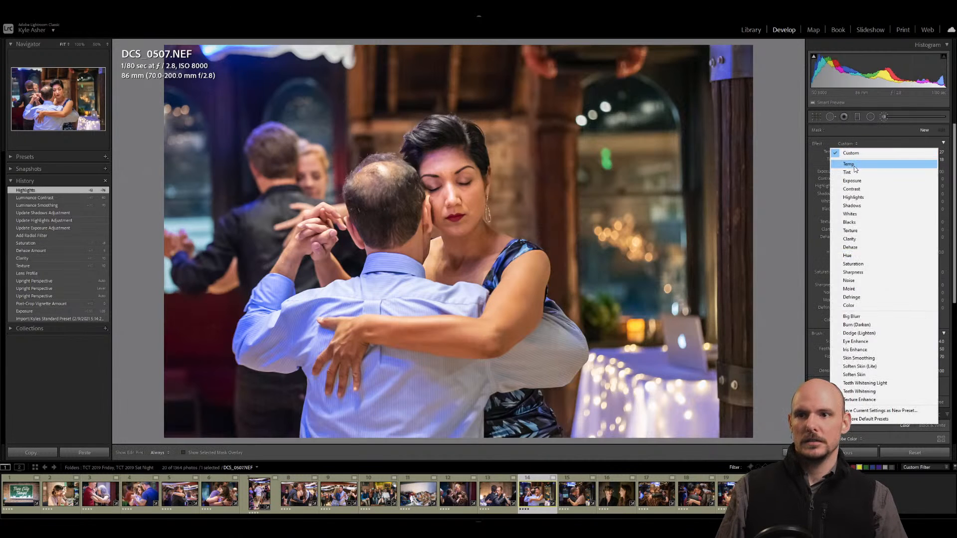
left_click(867, 198)
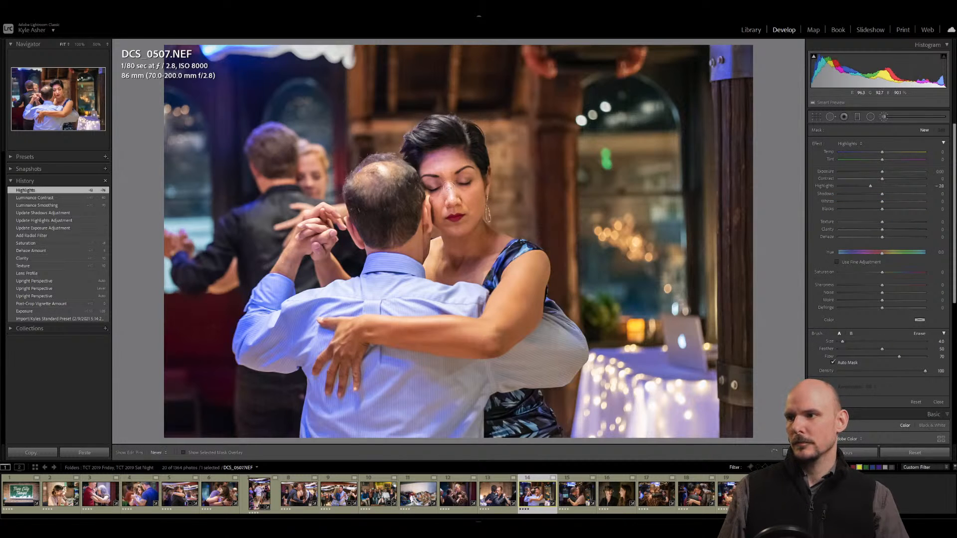
left_click(453, 197)
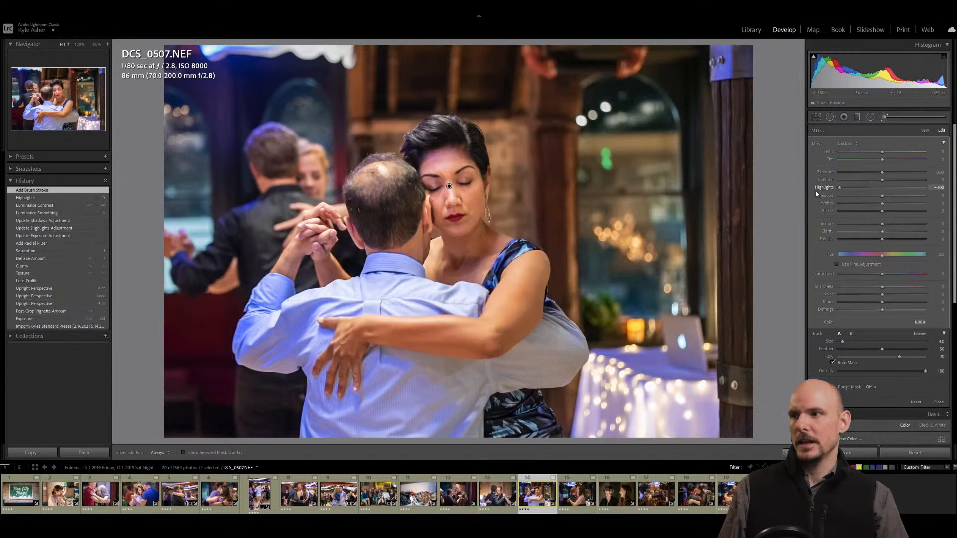
left_click_drag(839, 187, 924, 190)
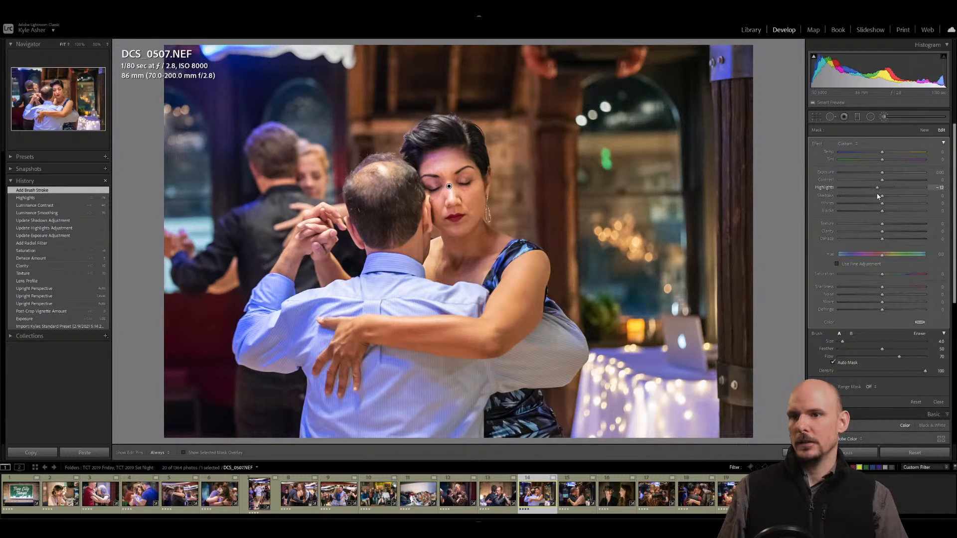
left_click_drag(859, 192, 829, 193)
key("k")
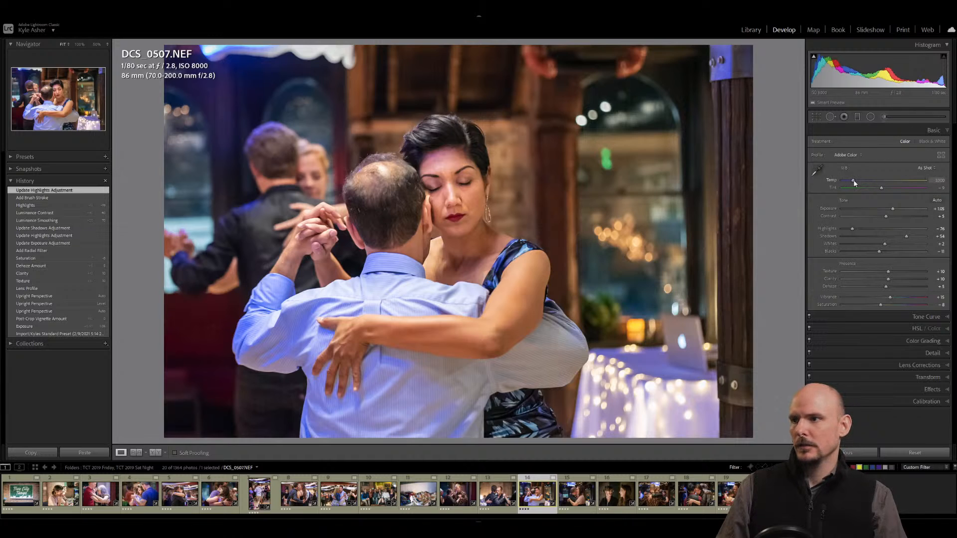
Undo the global temperature change and brush a warmer temperature with a greener tint onto the woman's forehead.
key("ctrl+z")
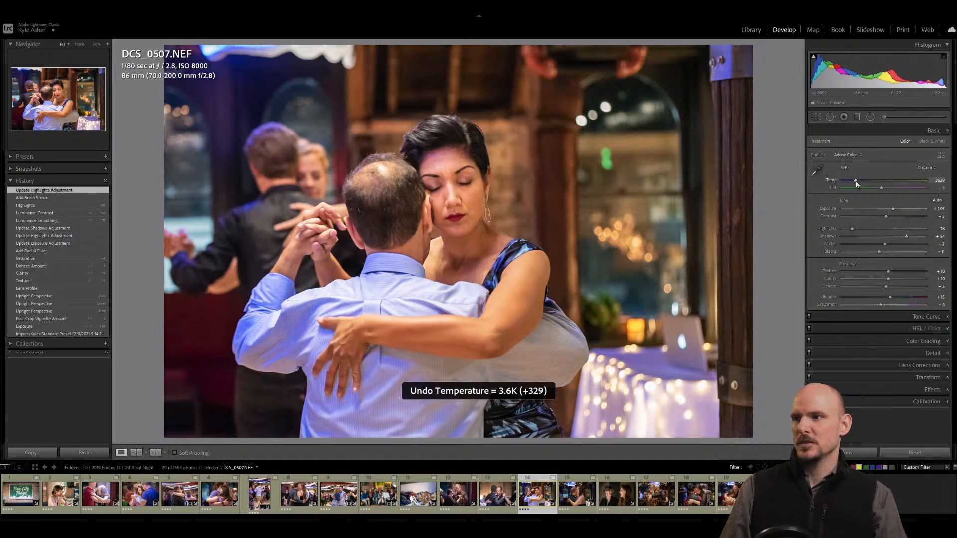
left_click(884, 117)
left_click(848, 144)
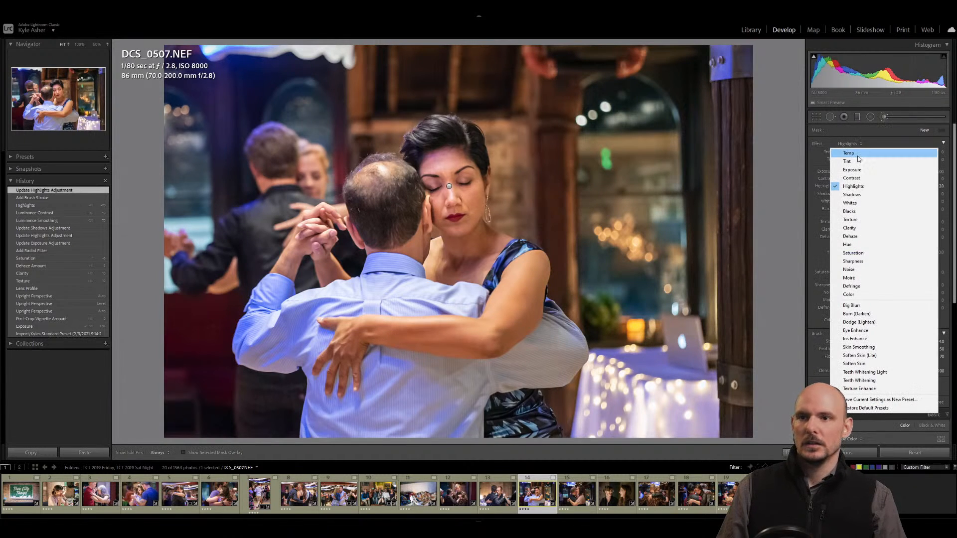
left_click(858, 154)
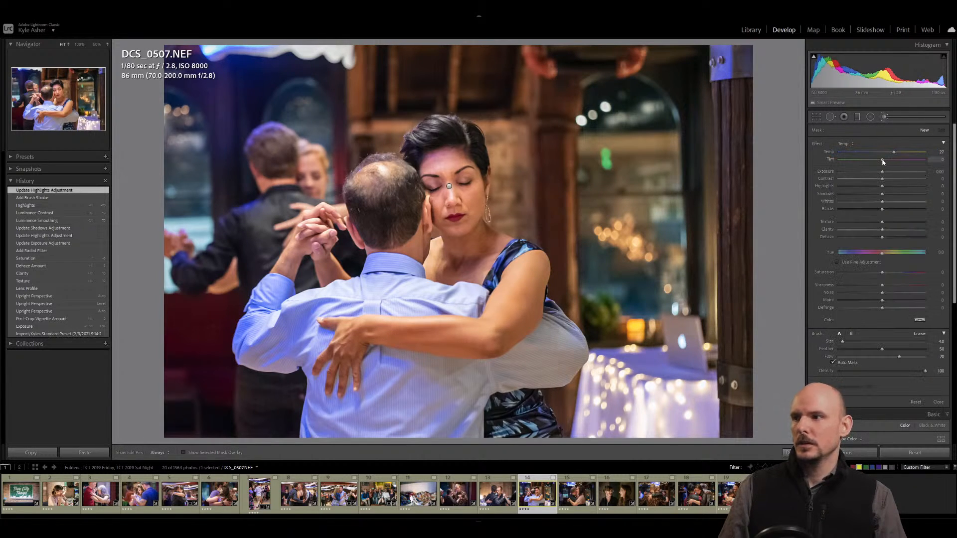
left_click_drag(895, 151, 903, 151)
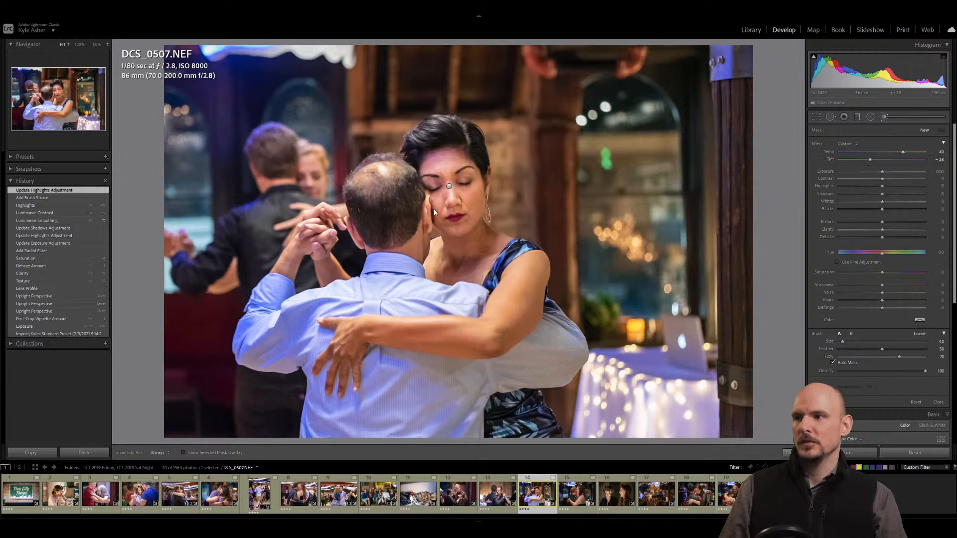
scroll(452, 163, "up", 3)
scroll(452, 162, "down", 3)
mouse_move(451, 155)
left_mouse_down()
mouse_move(459, 151)
mouse_move(415, 161)
mouse_move(453, 147)
mouse_move(475, 156)
left_mouse_up()
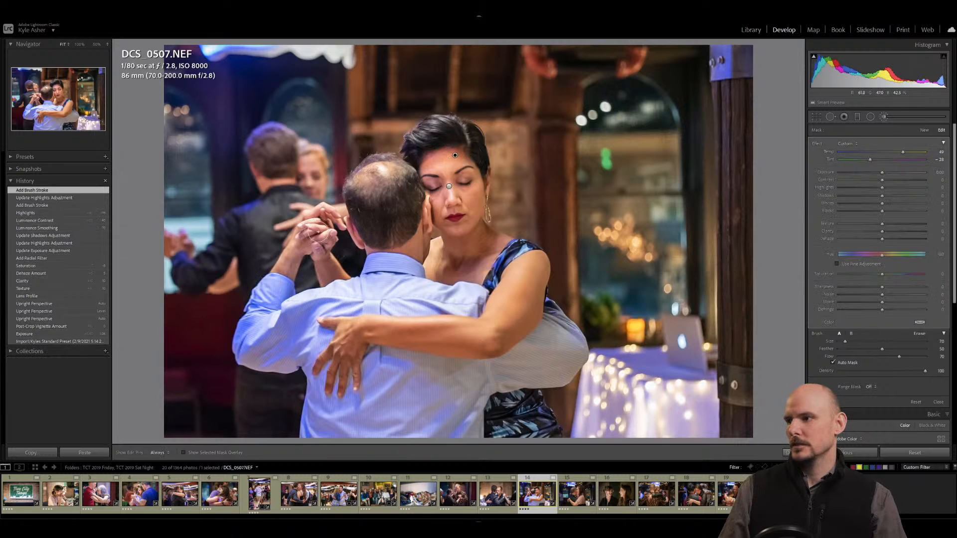
Extend the skin-tone brush adjustment to the clasped hands and set its temperature to 25 and tint to -20.
key("h")
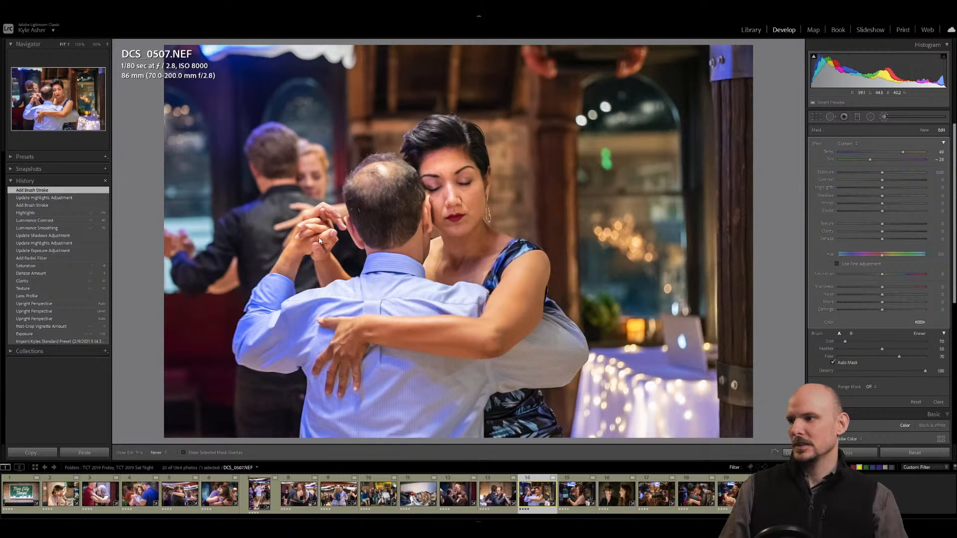
key("h")
left_click(941, 152)
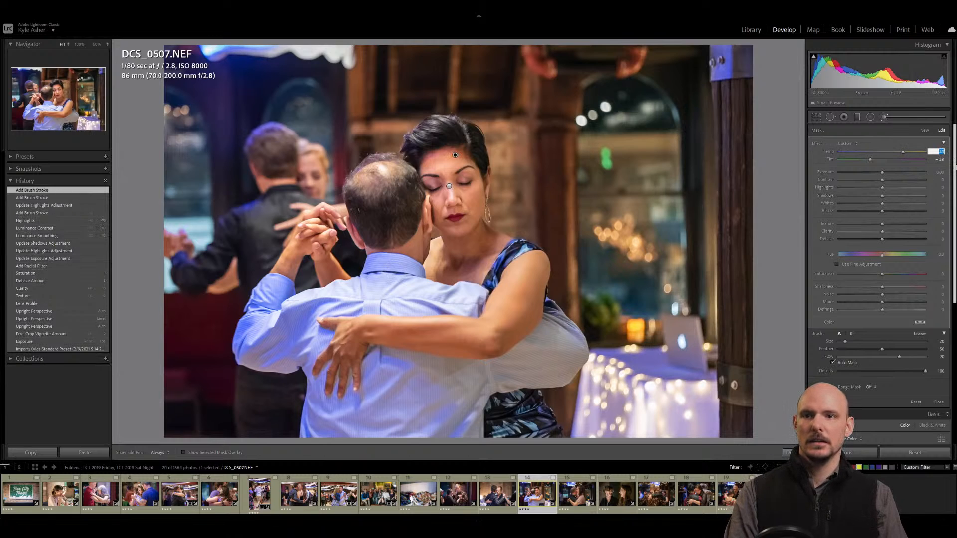
type("25")
key("Tab")
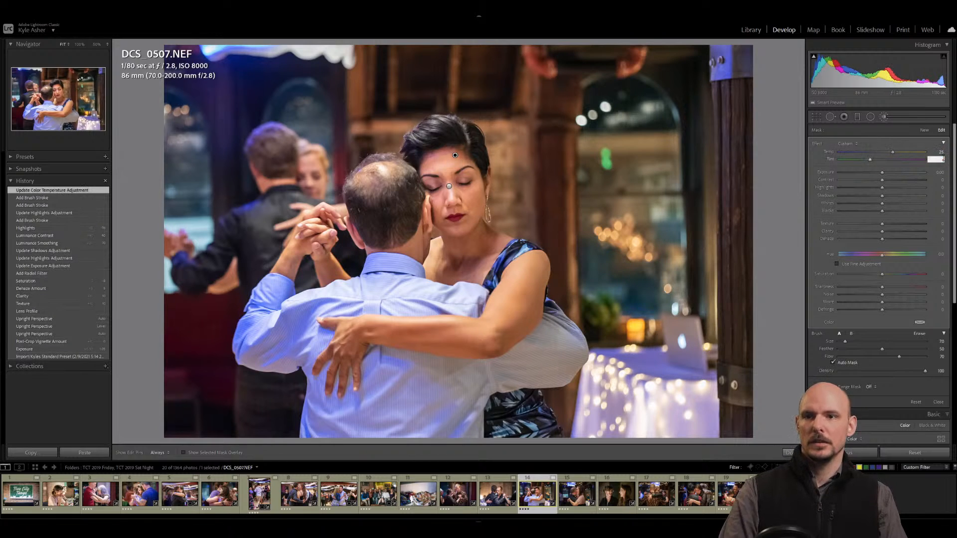
type("-20")
key("Return")
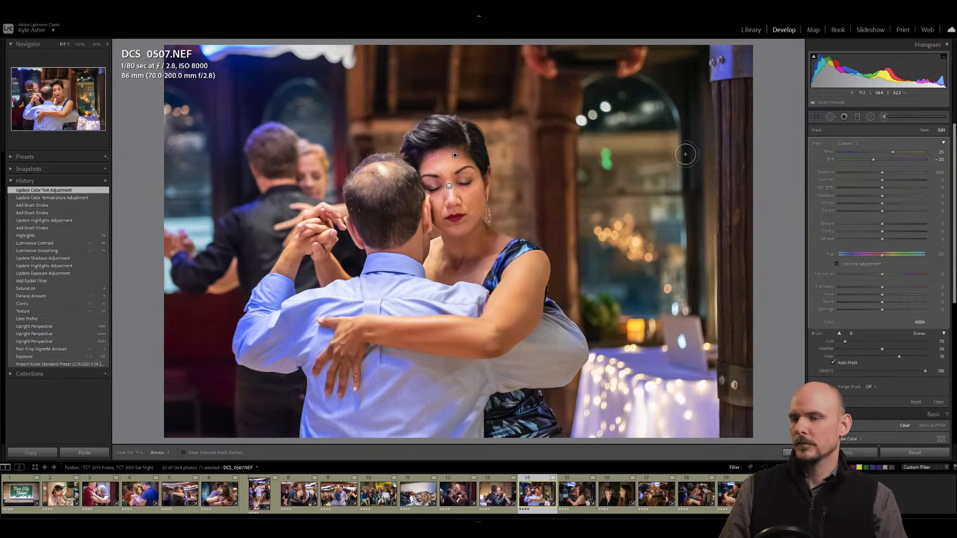
Create a new brush adjustment with temperature 25 and tint -20 and brush it across the woman's face.
left_click(924, 130)
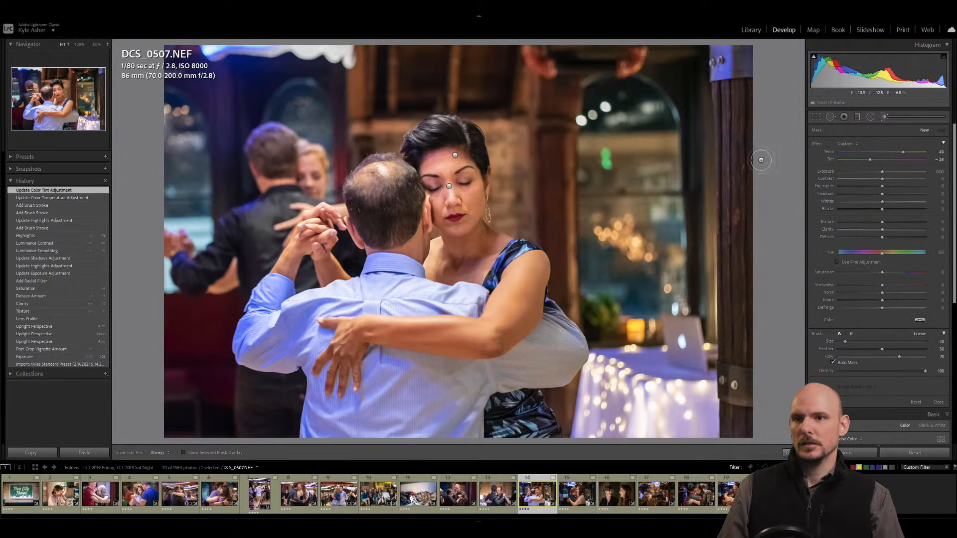
left_click(935, 151)
type("25")
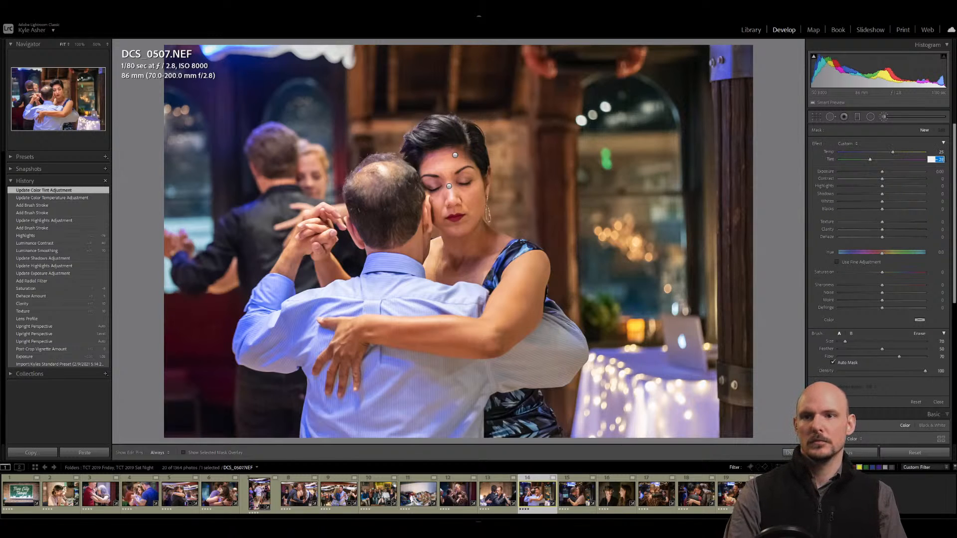
key("Tab")
type("-20")
key("Return")
scroll(435, 149, "down", 4)
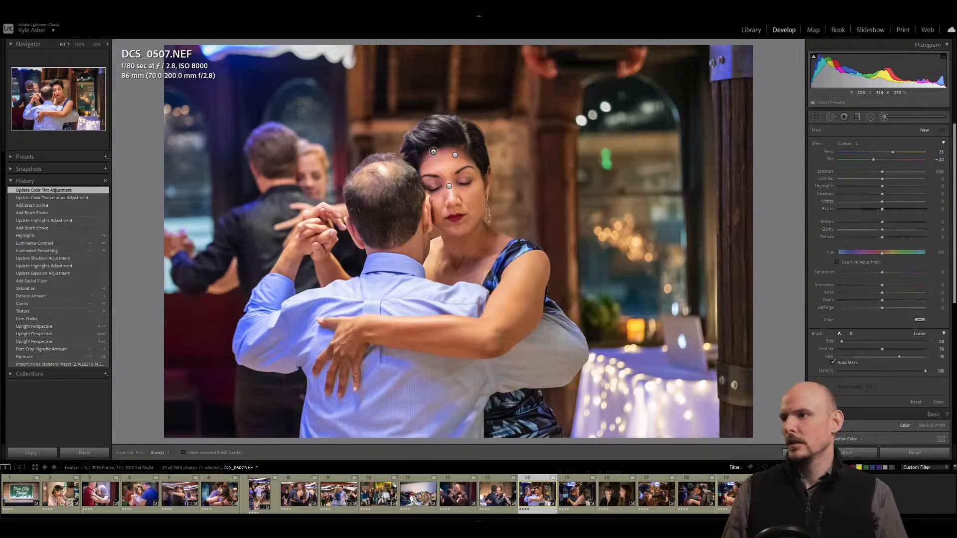
key("h")
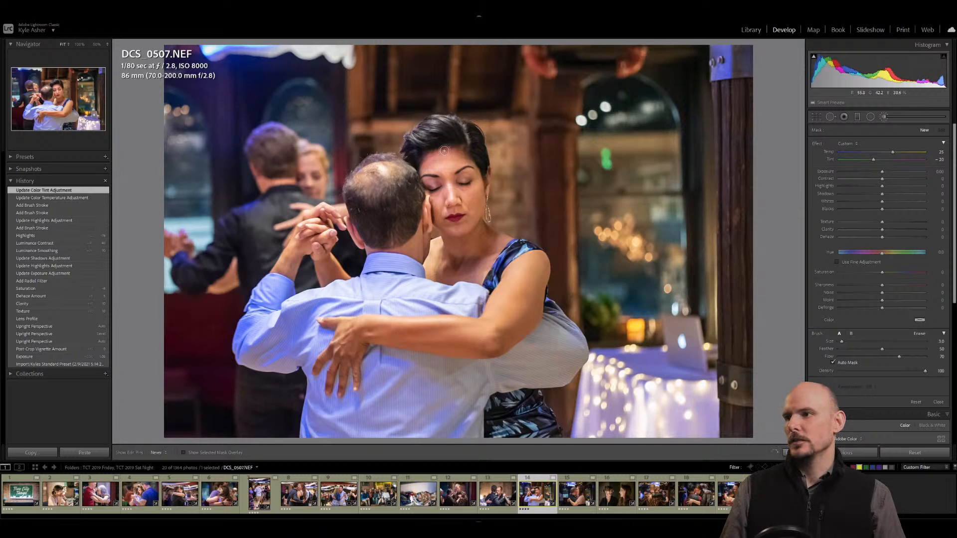
left_click_drag(430, 183, 461, 183)
key("h")
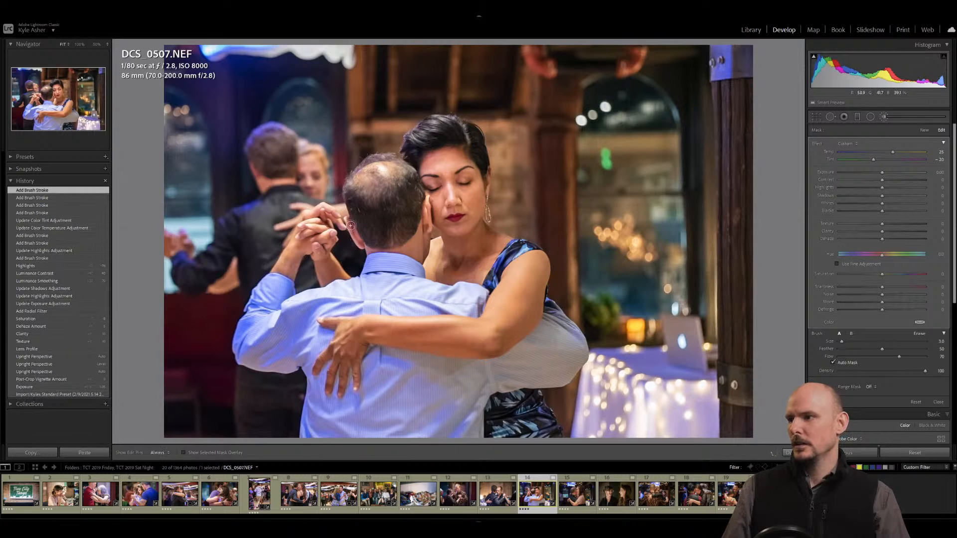
Extend the same brush adjustment to the clasped hands and the fingers resting on the man's back, then close the brush.
left_click_drag(345, 218, 344, 230)
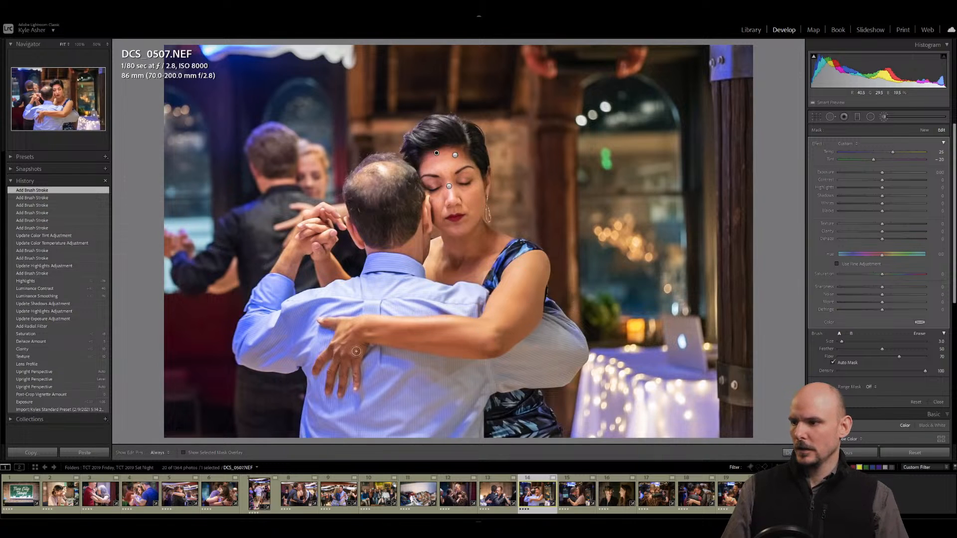
mouse_move(329, 379)
left_mouse_down()
mouse_move(327, 388)
mouse_move(349, 392)
left_mouse_up()
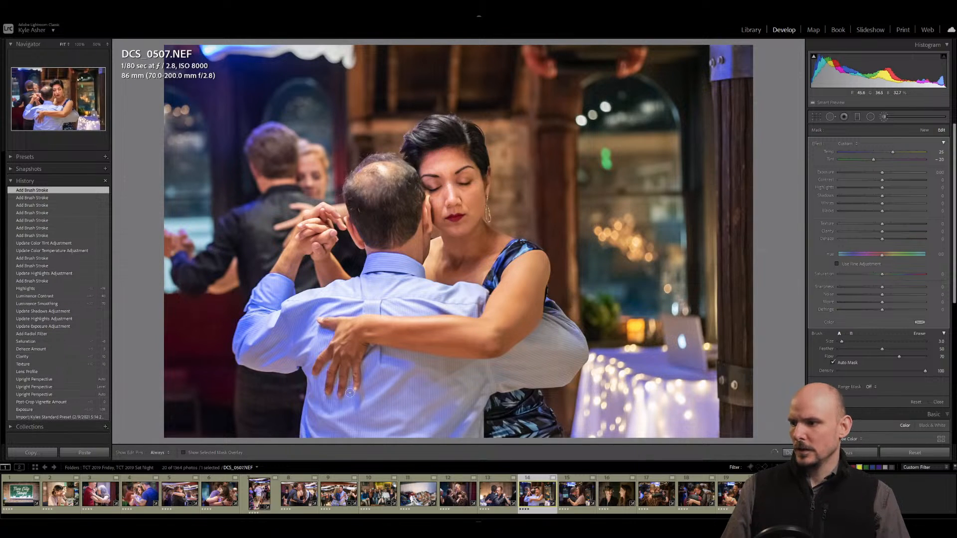
key("k")
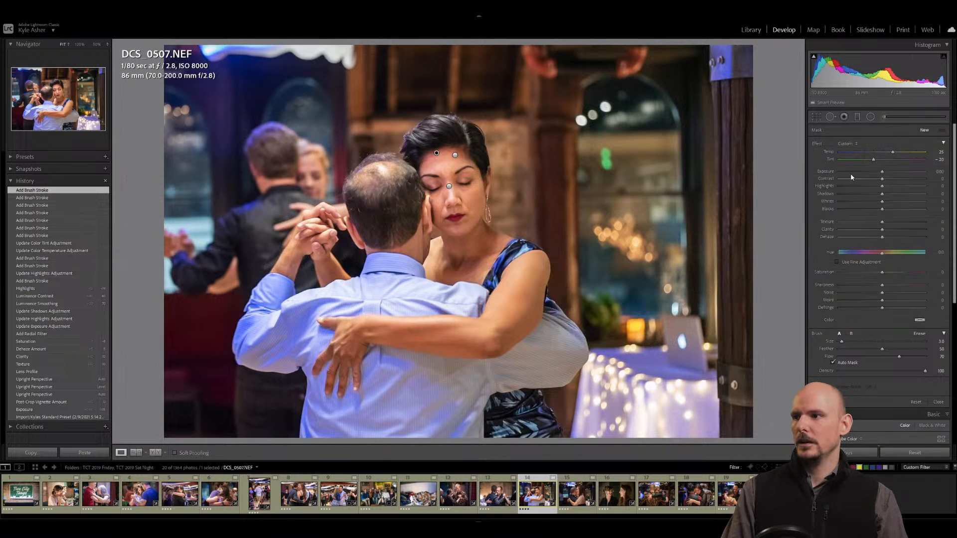
Compare the photo's original import state in the history with the latest edit and return to the latest edit.
left_click(871, 117)
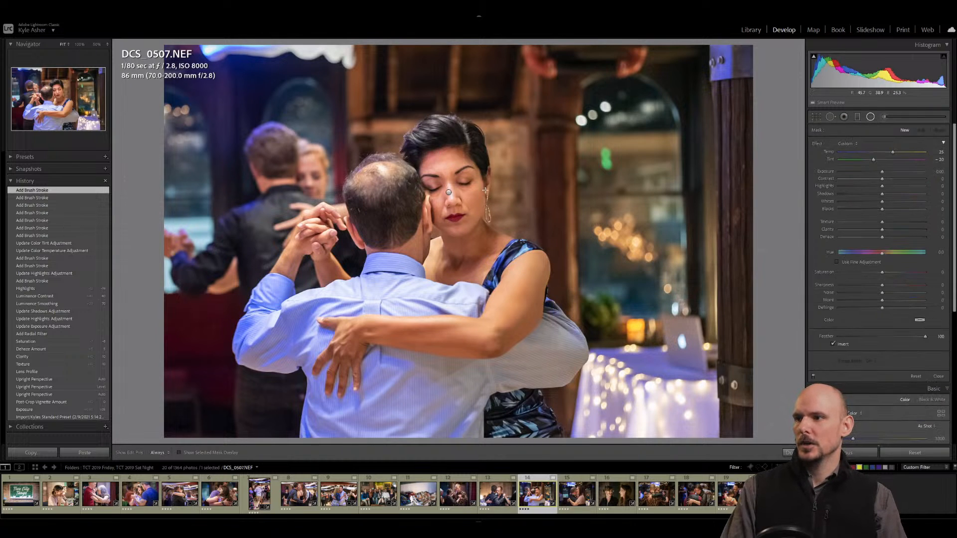
key("shift+m")
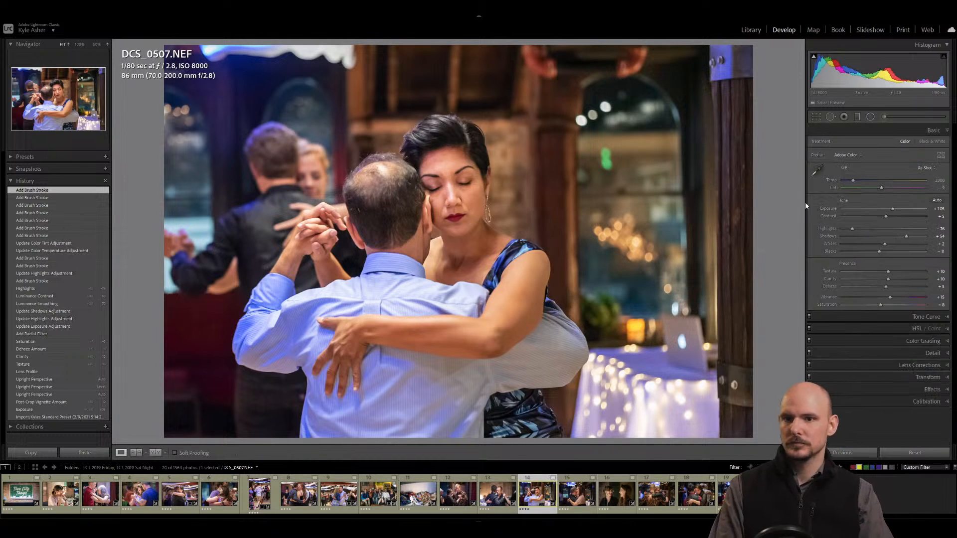
left_click(50, 416)
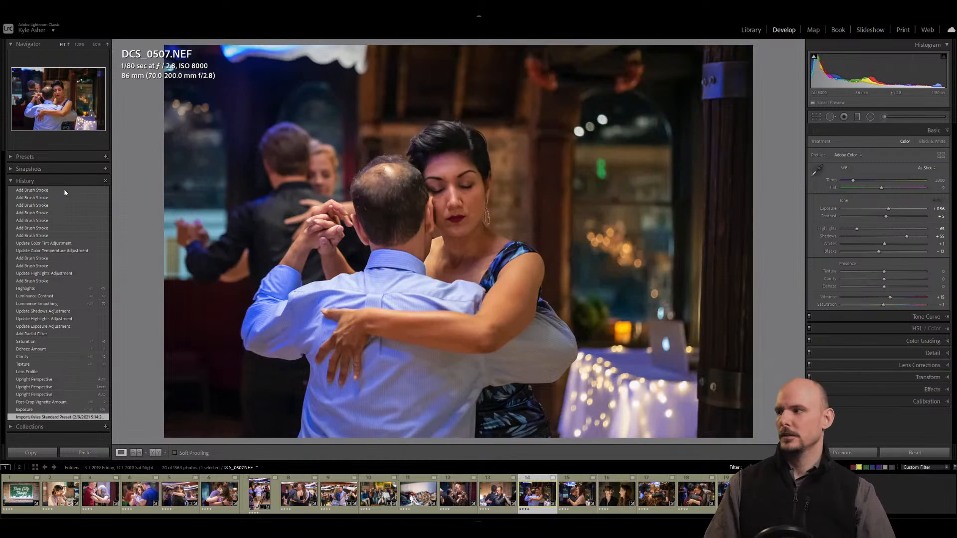
left_click(61, 190)
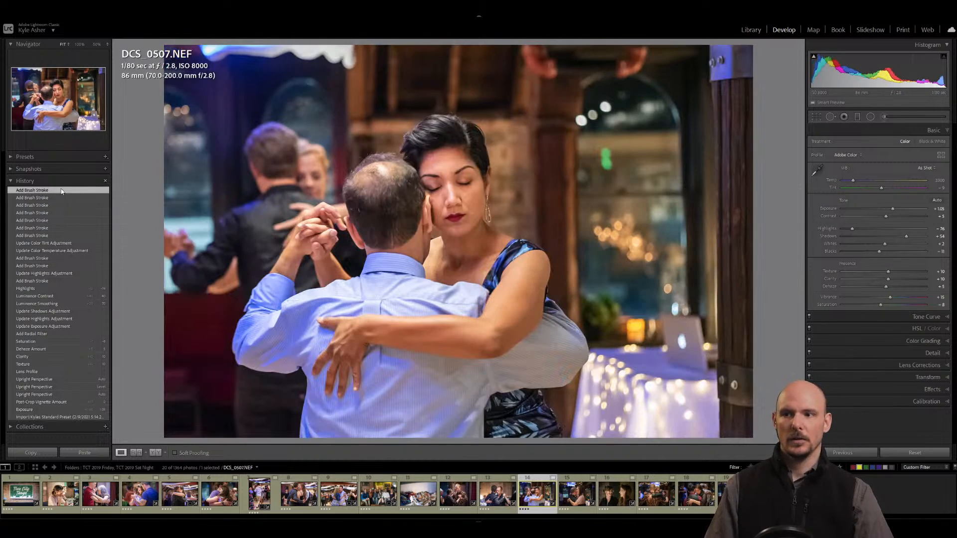
Brush the Big Blur preset over the background behind the dancing couple with a brush size of 27.
left_click(885, 117)
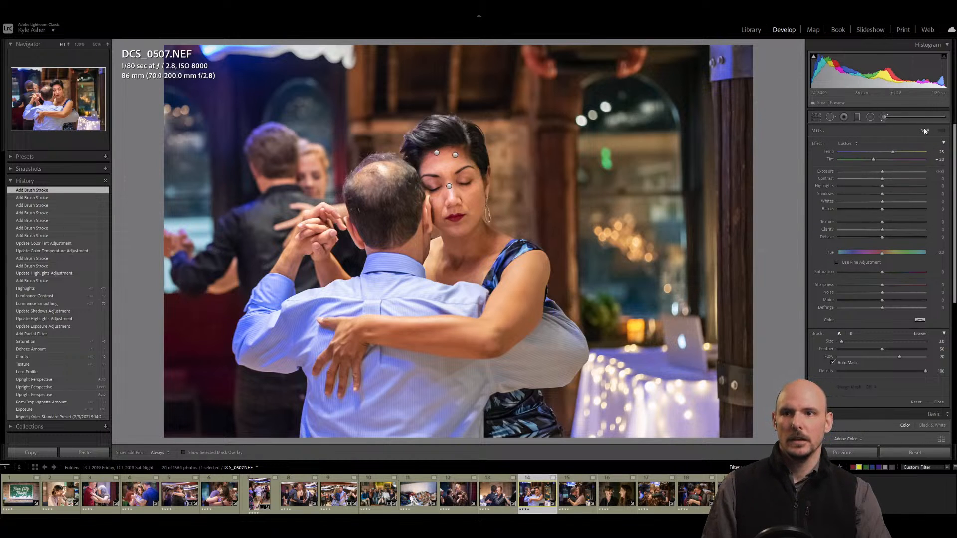
left_click(848, 144)
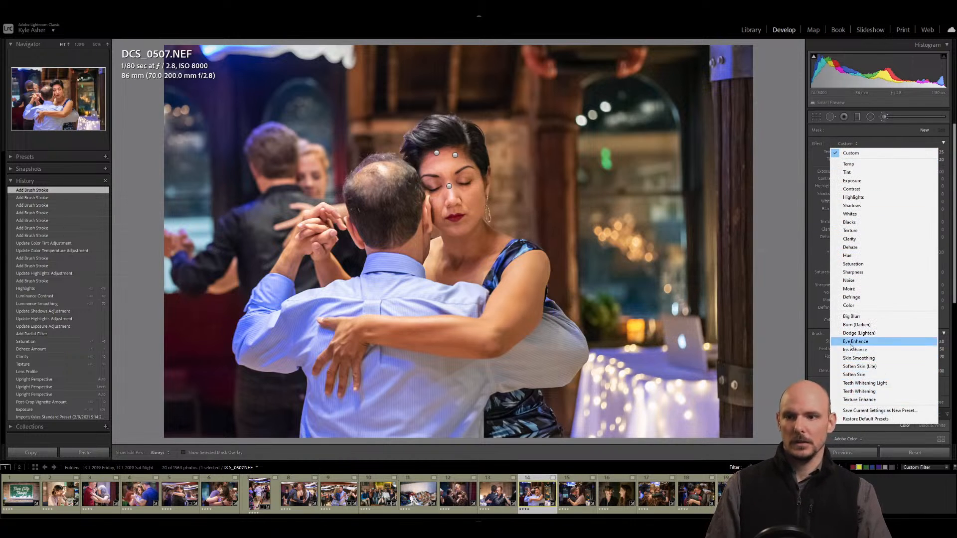
left_click(851, 316)
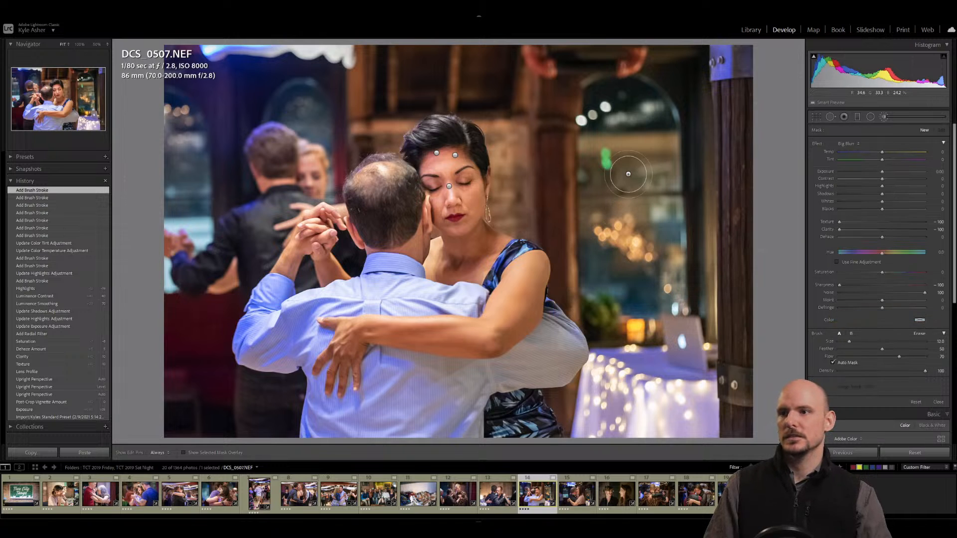
scroll(628, 176, "up", 10)
scroll(629, 177, "up", 6)
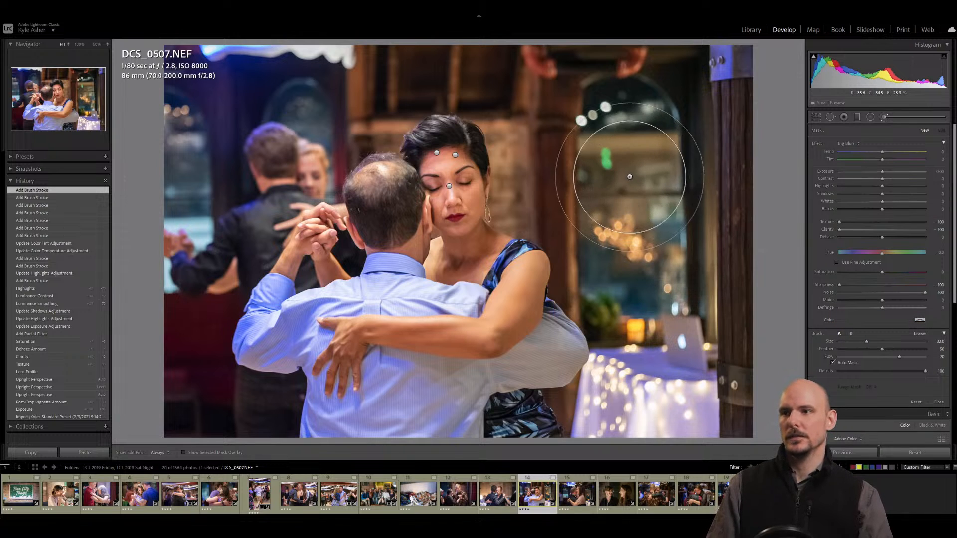
scroll(689, 105, "down", 6)
scroll(702, 103, "down", 2)
mouse_move(708, 67)
left_mouse_down()
mouse_move(707, 395)
mouse_move(702, 135)
mouse_move(694, 192)
mouse_move(645, 145)
mouse_move(457, 75)
left_mouse_up()
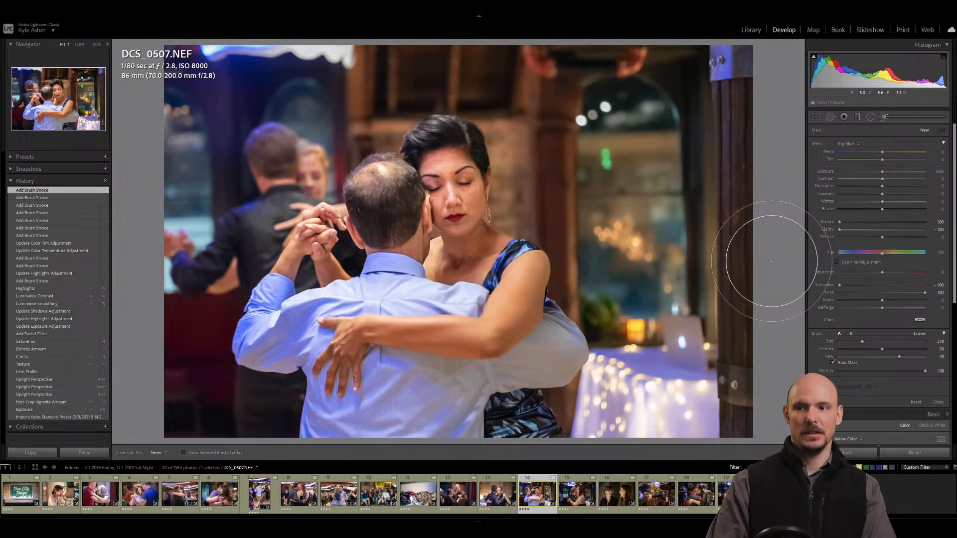
left_click_drag(771, 261, 778, 226)
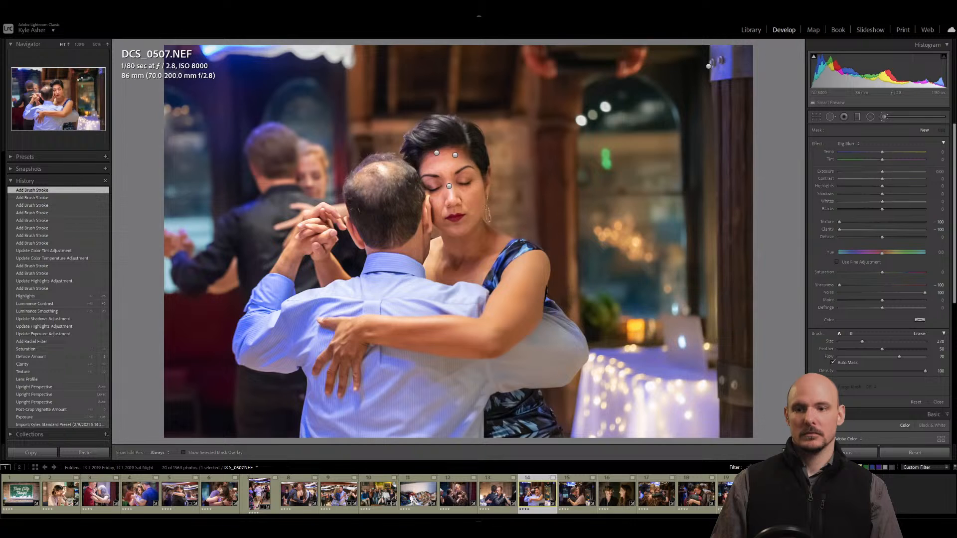
Open DCS_0516.NEF, look back at the group photo DCS_0274.NEF and return to DCS_0516.NEF.
key("Right")
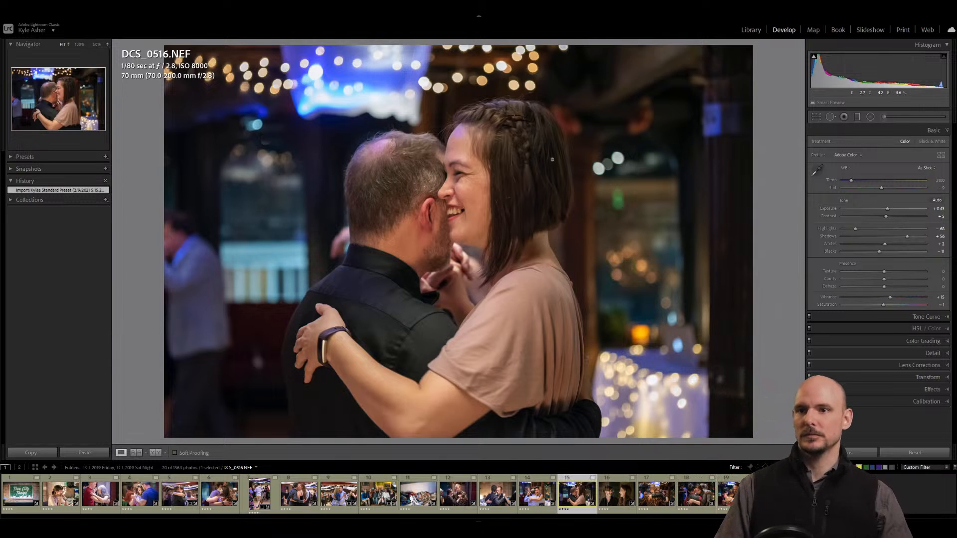
left_click(374, 493)
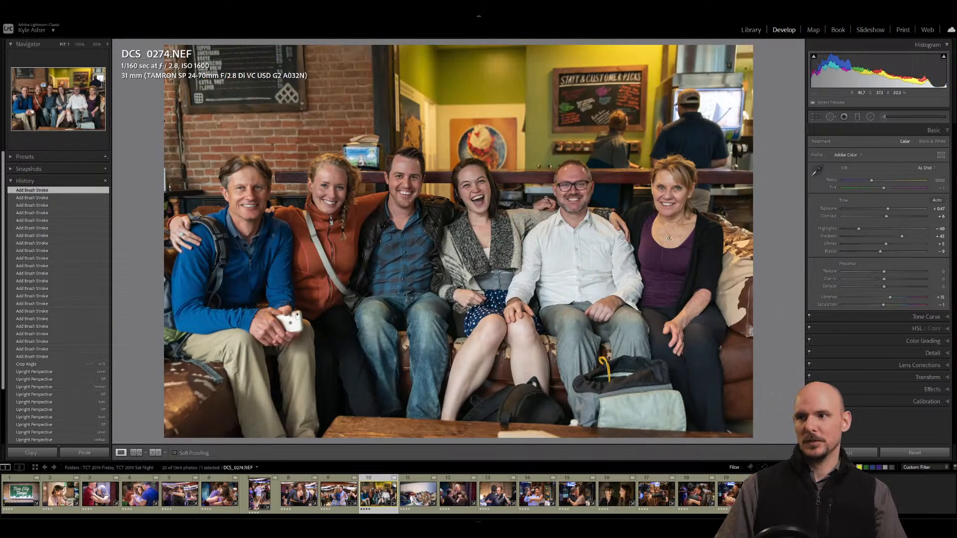
left_click(570, 500)
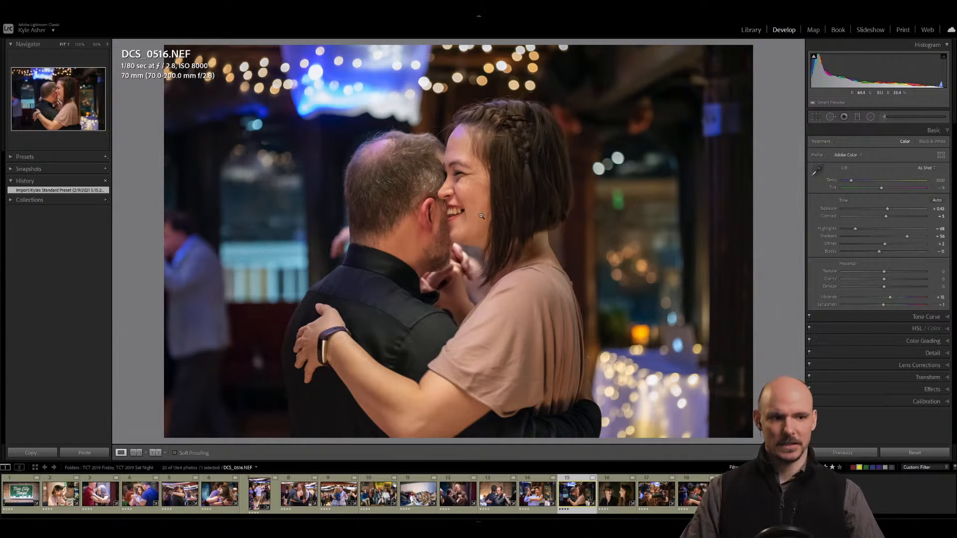
Whiten the smiling woman's teeth with a small brush using the Teeth Whitening Light preset, then check the result and close the brush.
left_click(882, 117)
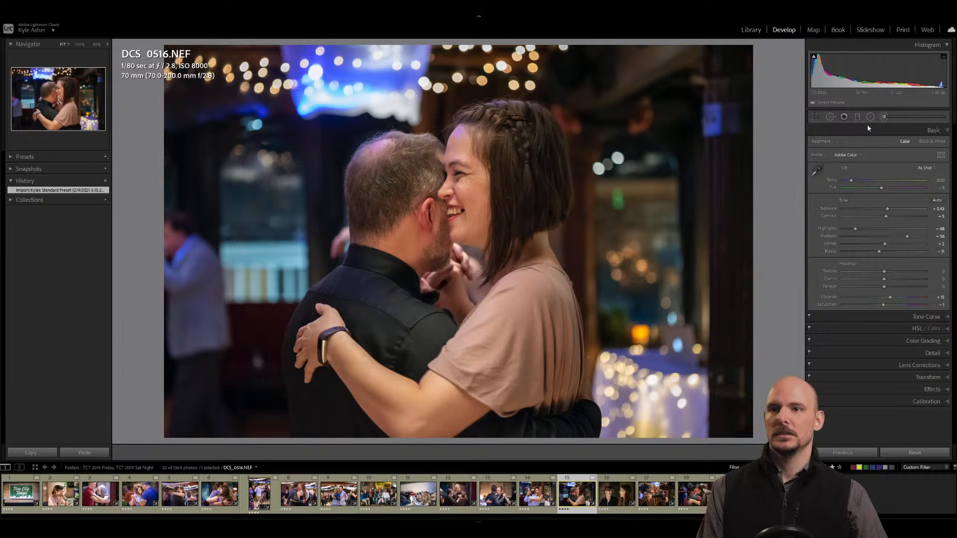
left_click(849, 144)
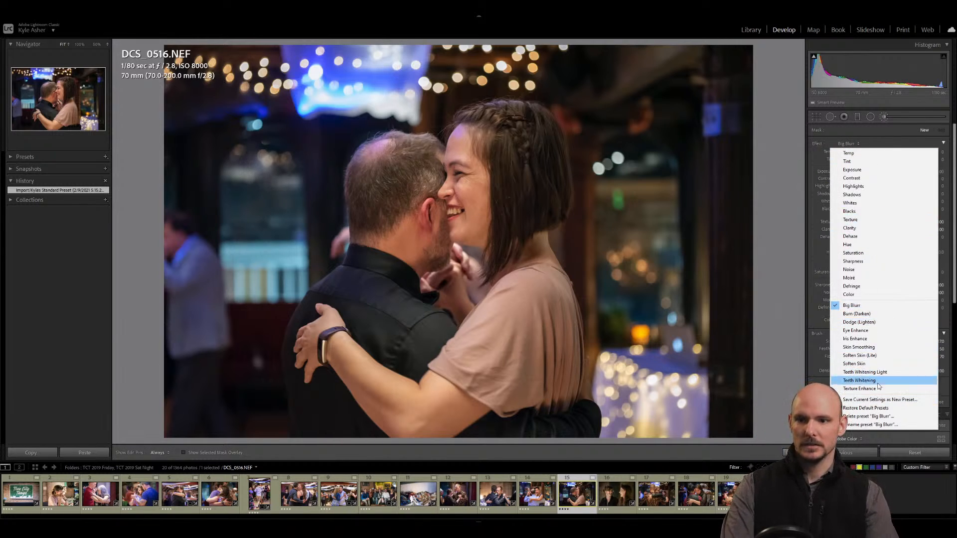
left_click(864, 372)
key("z")
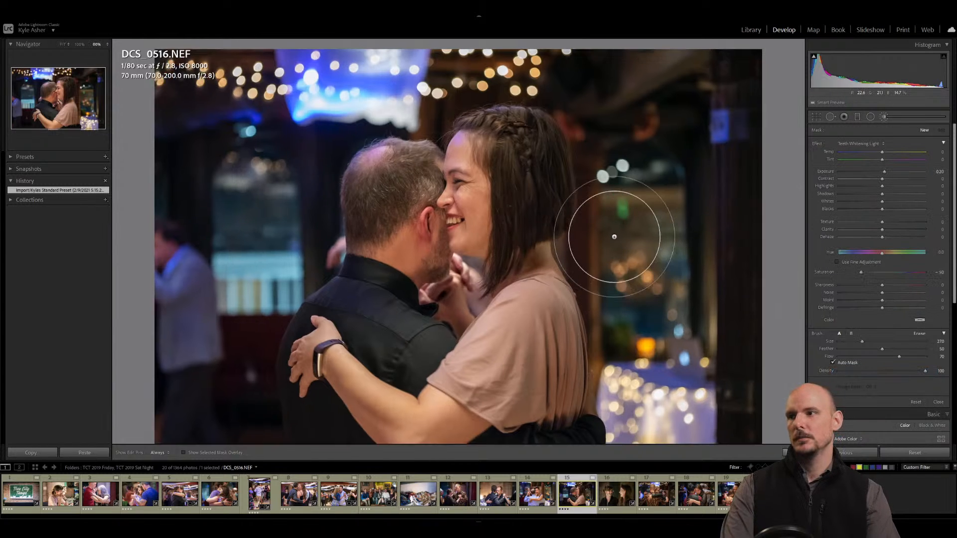
key("ctrl+=")
key("ctrl+=")
scroll(410, 213, "down", 16)
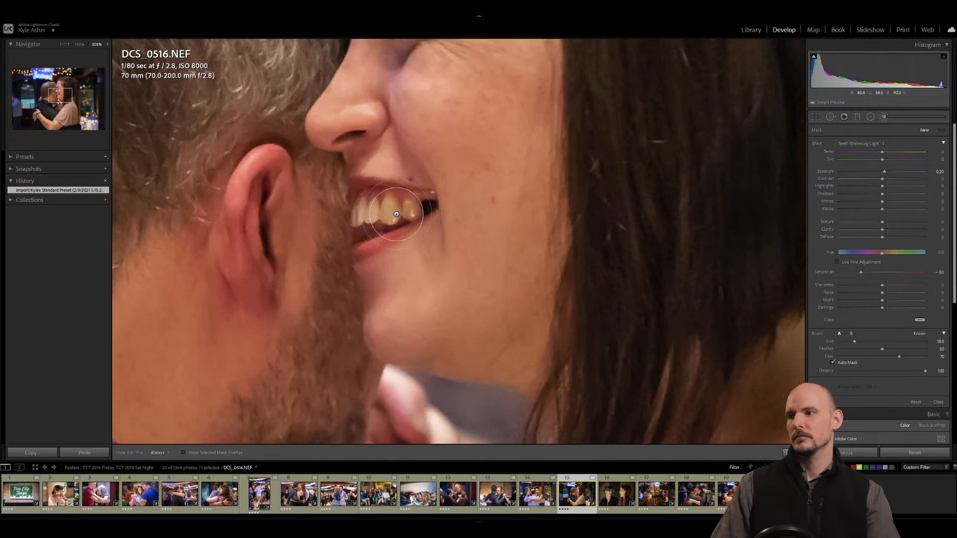
scroll(391, 211, "down", 7)
key("h")
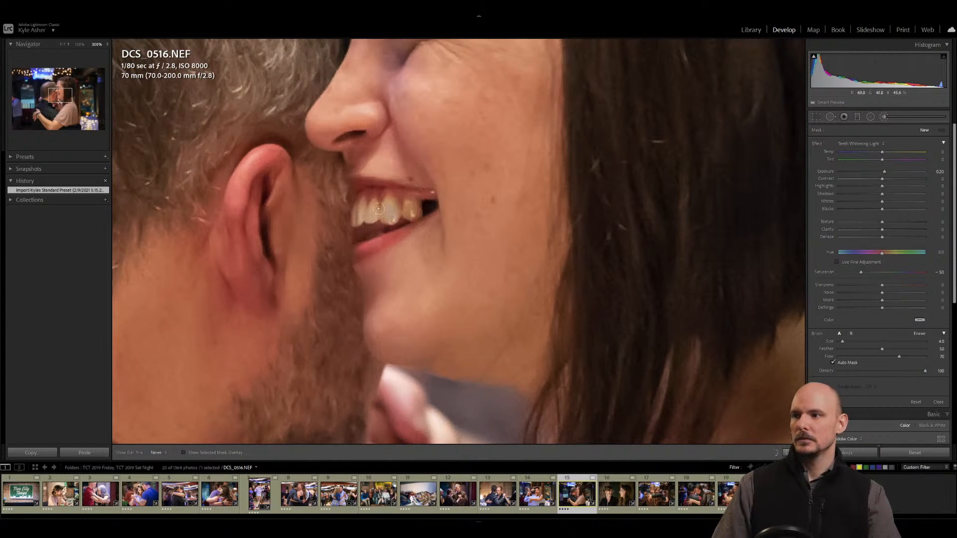
mouse_move(385, 216)
left_mouse_down()
mouse_move(420, 212)
mouse_move(371, 204)
mouse_move(354, 216)
mouse_move(413, 213)
mouse_move(370, 204)
mouse_move(366, 216)
mouse_move(398, 235)
mouse_move(368, 238)
left_mouse_up()
key("h")
scroll(380, 234, "down", 3)
left_click_drag(420, 107, 428, 264)
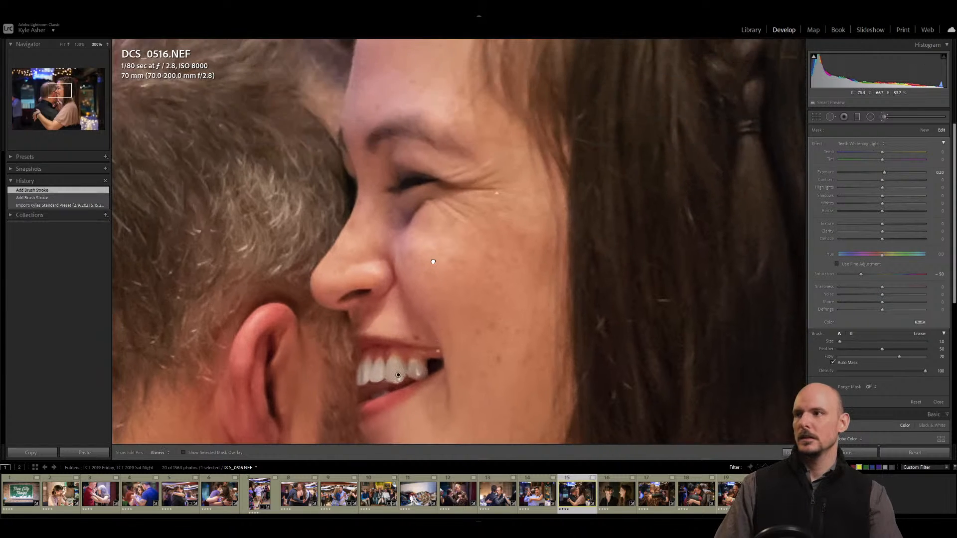
key("ctrl+minus")
key("ctrl+minus")
key("ctrl+minus")
key("ctrl+minus")
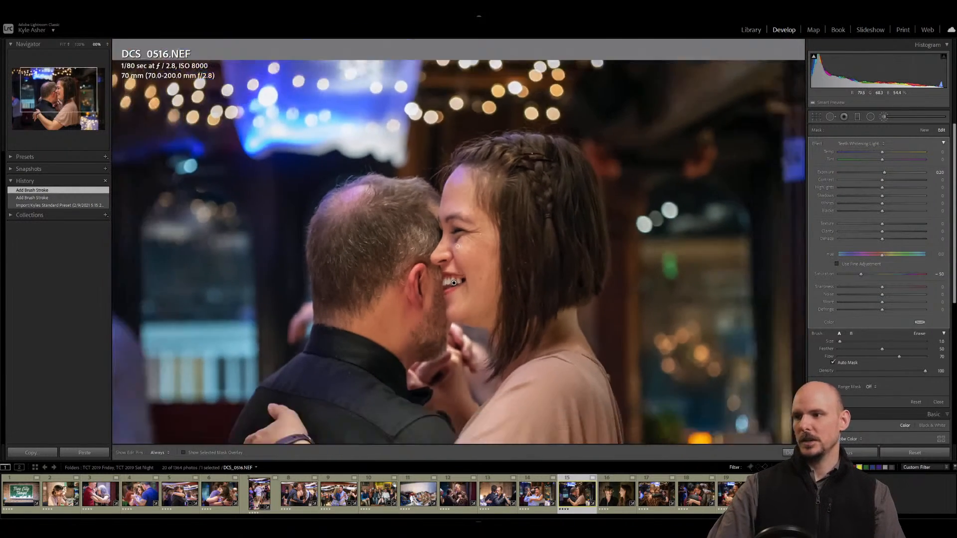
key("k")
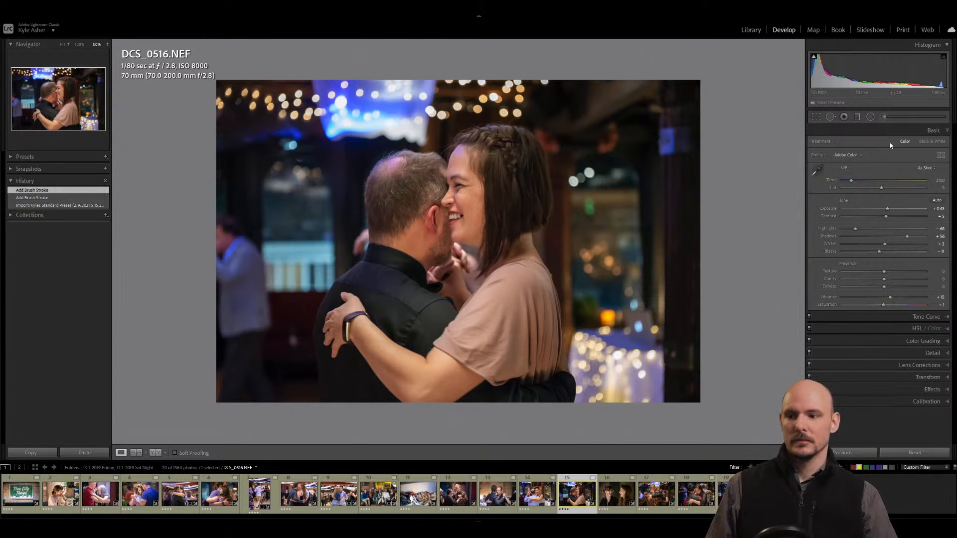
Raise the photo's overall exposure to 0.83 and lower its saturation to -10.
key("equal")
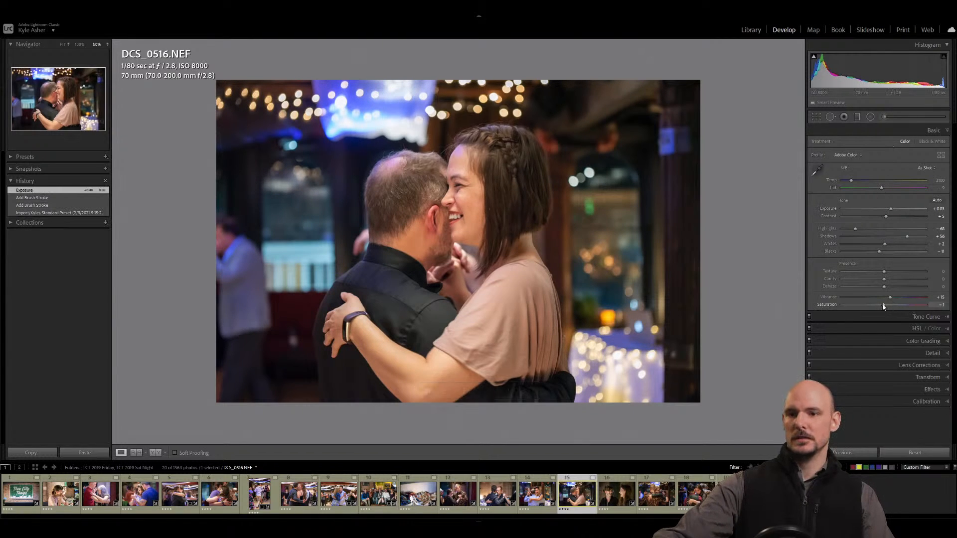
left_click_drag(883, 305, 880, 306)
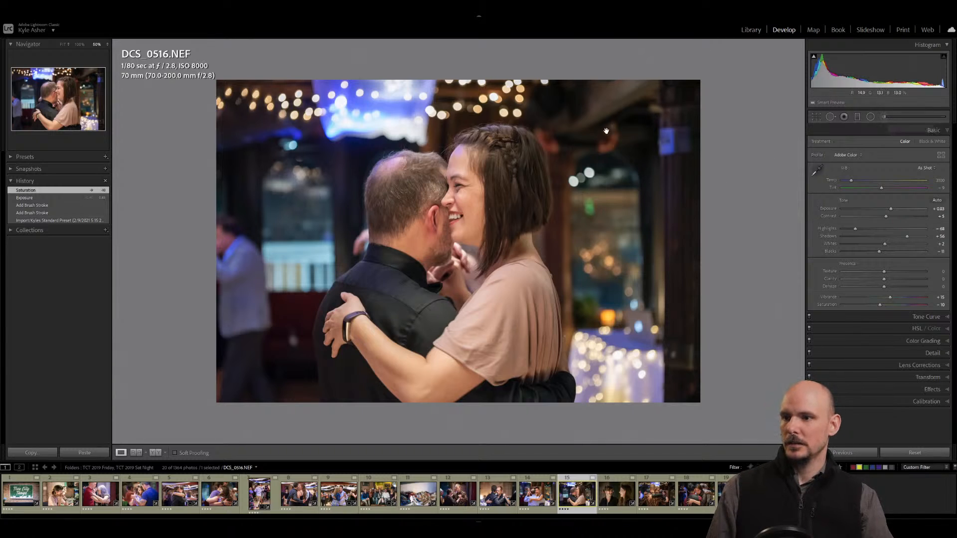
Reset the post-crop vignette amount to 0 and choose Tamron as the make for the lens profile correction.
left_click(939, 390)
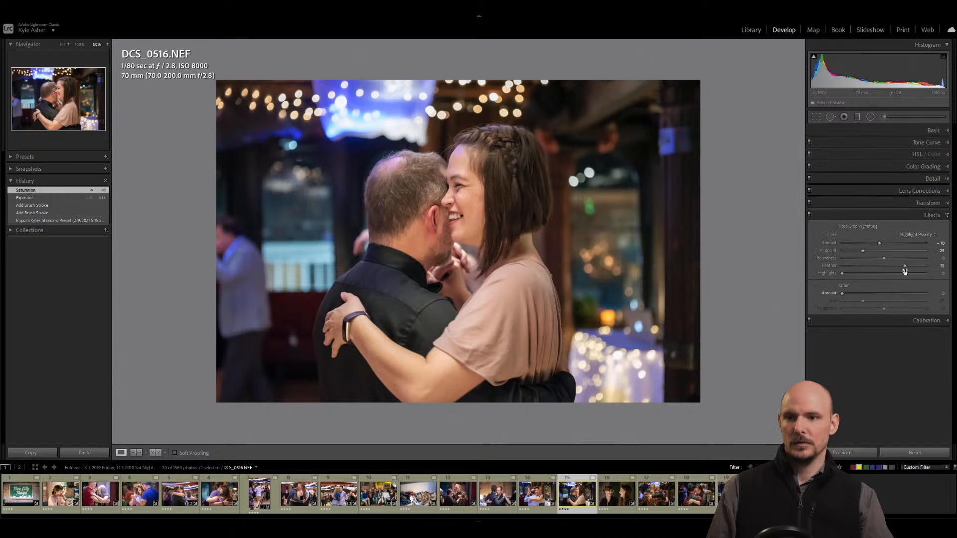
double_click(826, 244)
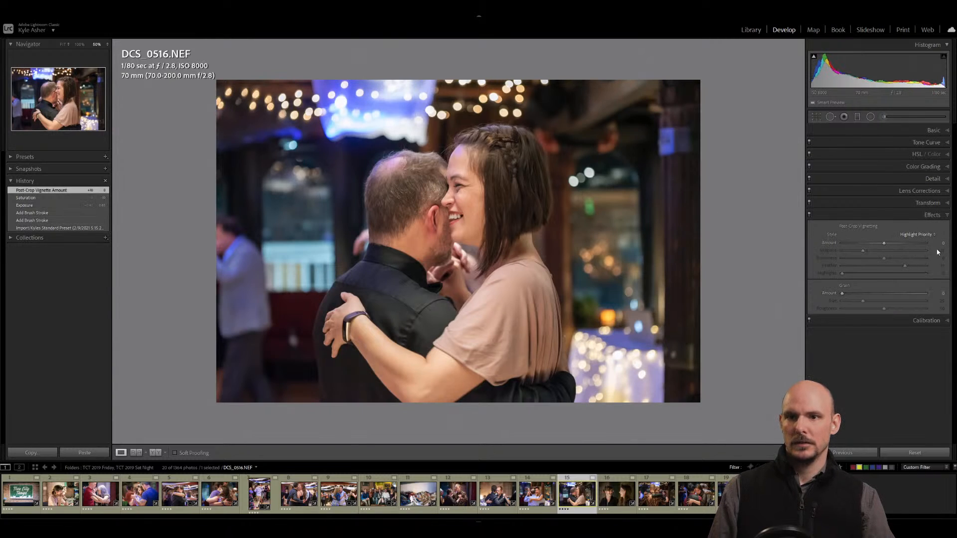
left_click(947, 193)
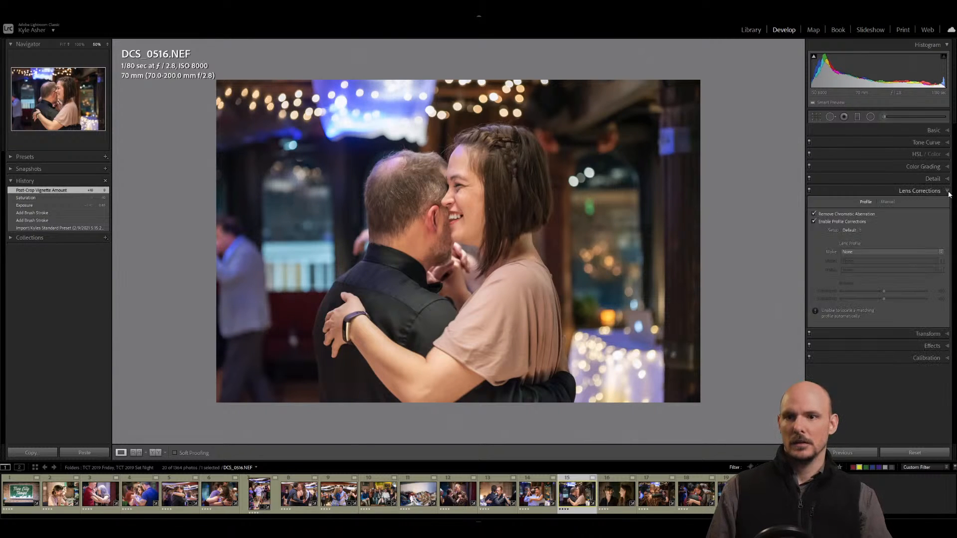
left_click(941, 254)
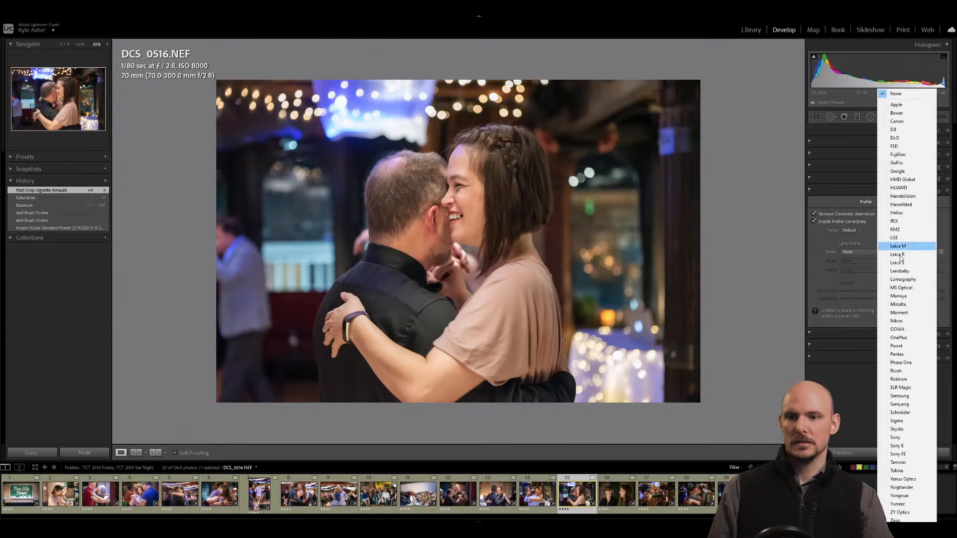
left_click(905, 464)
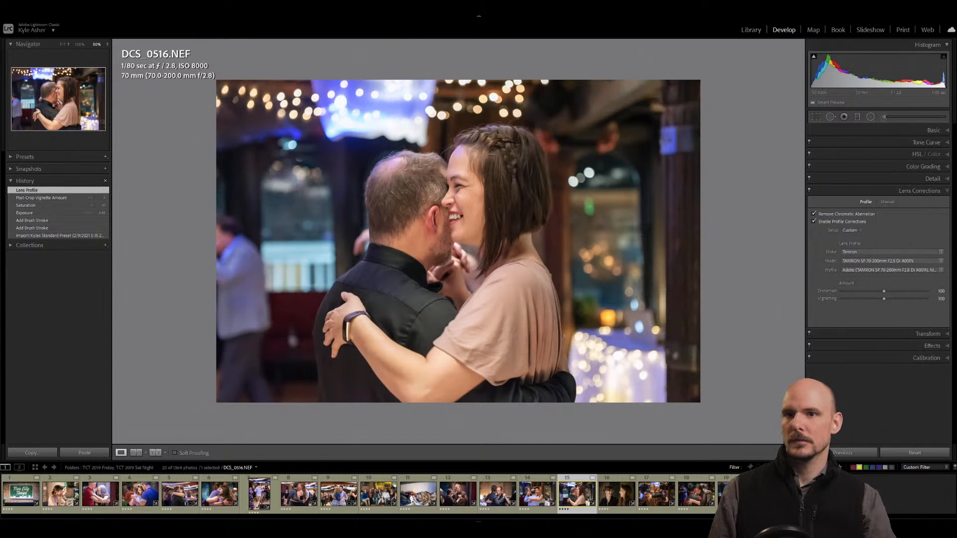
Set the luminance noise reduction to 70 and its contrast to 40 for the dancing couple's photo.
left_click(951, 130)
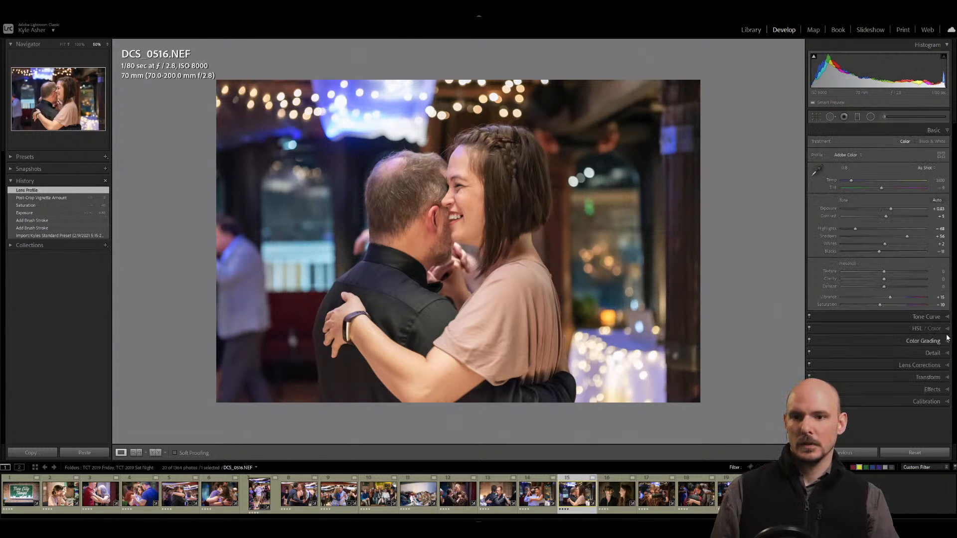
left_click(937, 353)
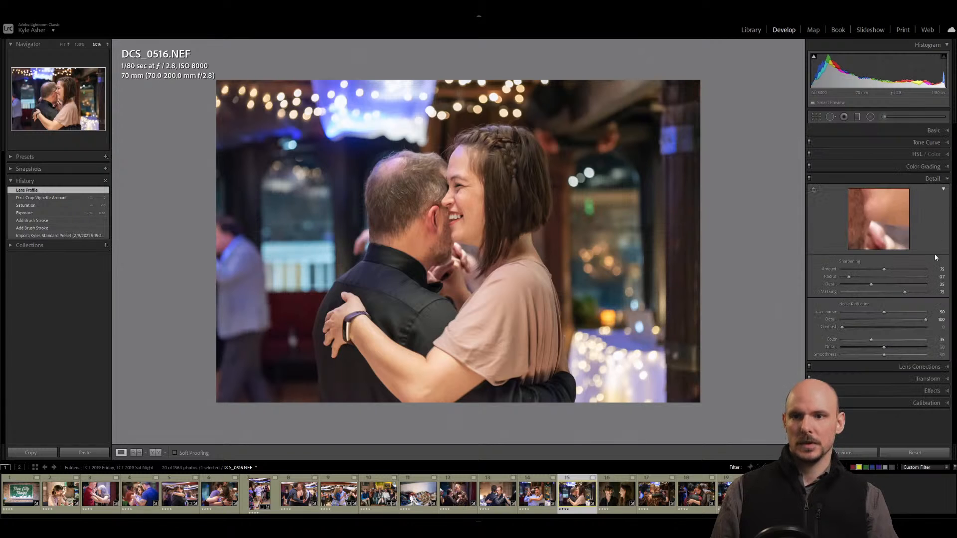
left_click(942, 311)
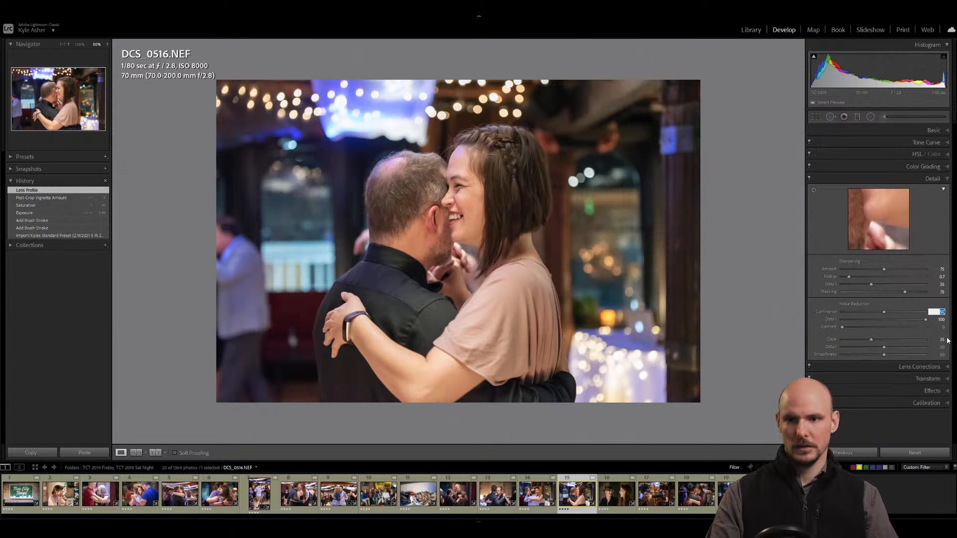
type("70")
left_click(942, 328)
type("40")
key("Return")
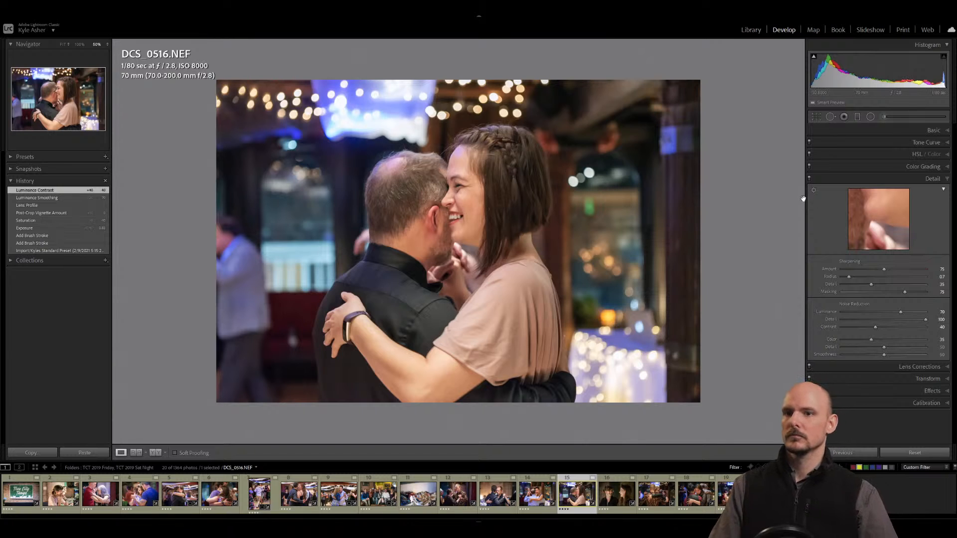
Fit the photo in the view and set texture to 10, clarity to 10 and dehaze to 5.
left_click(948, 130)
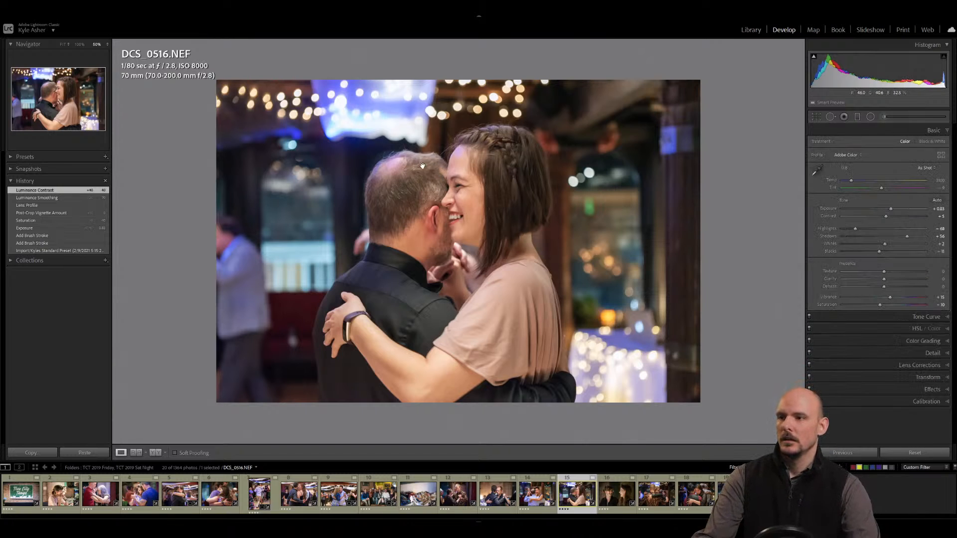
left_click(63, 44)
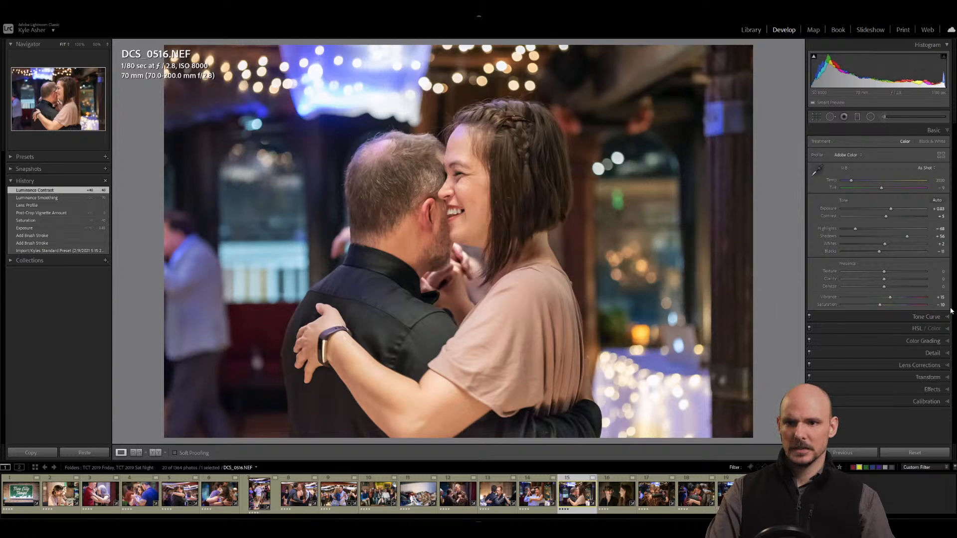
key("Tab")
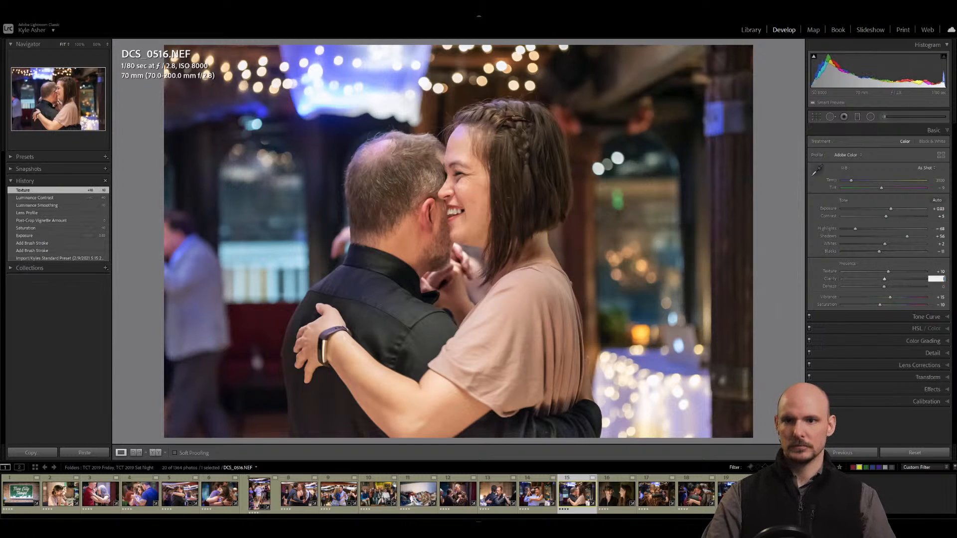
type("10")
key("Tab")
type("5")
key("Return")
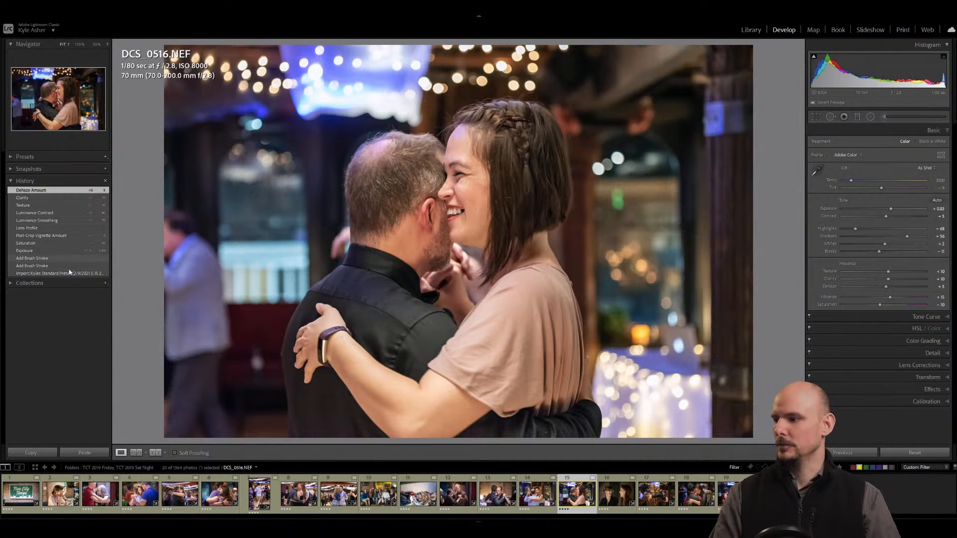
Open DCS_0557.NEF and adjust its white balance, trying tint 0 before setting tint to -2 and temperature to 2800.
left_click(606, 498)
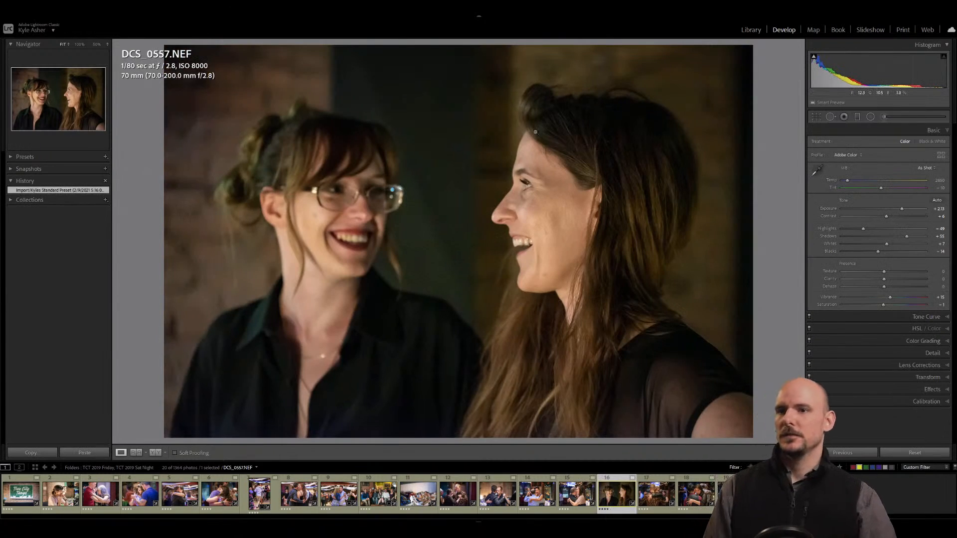
left_click(941, 190)
type("0")
key("Return")
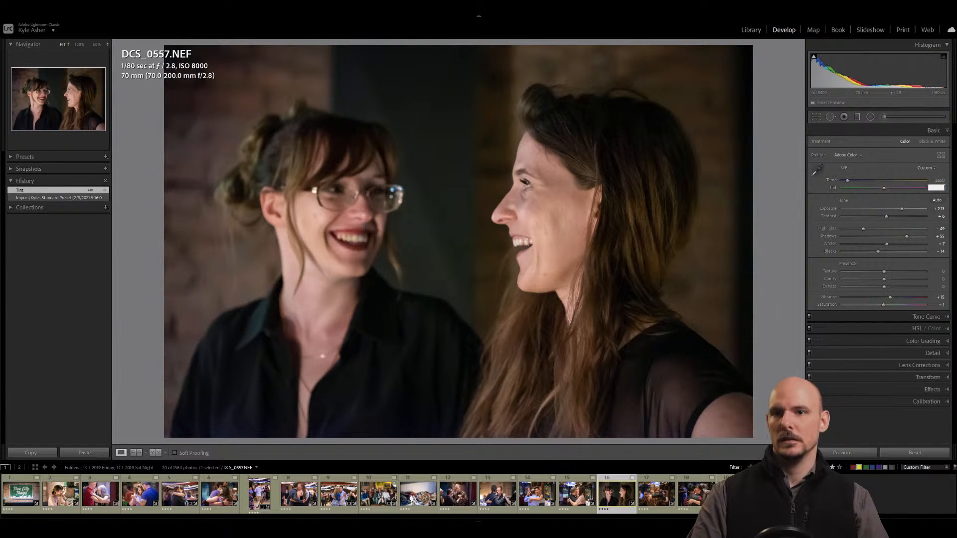
key("Return")
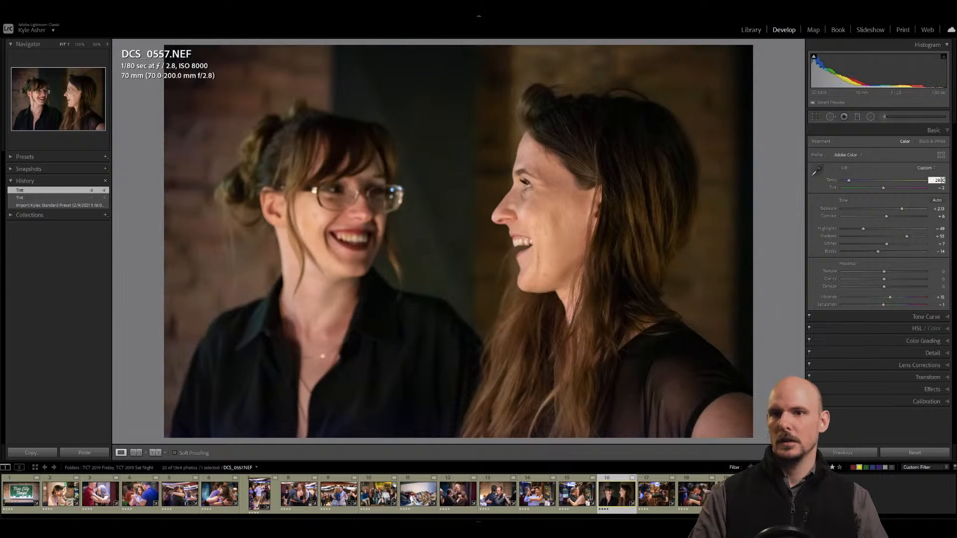
key("Return")
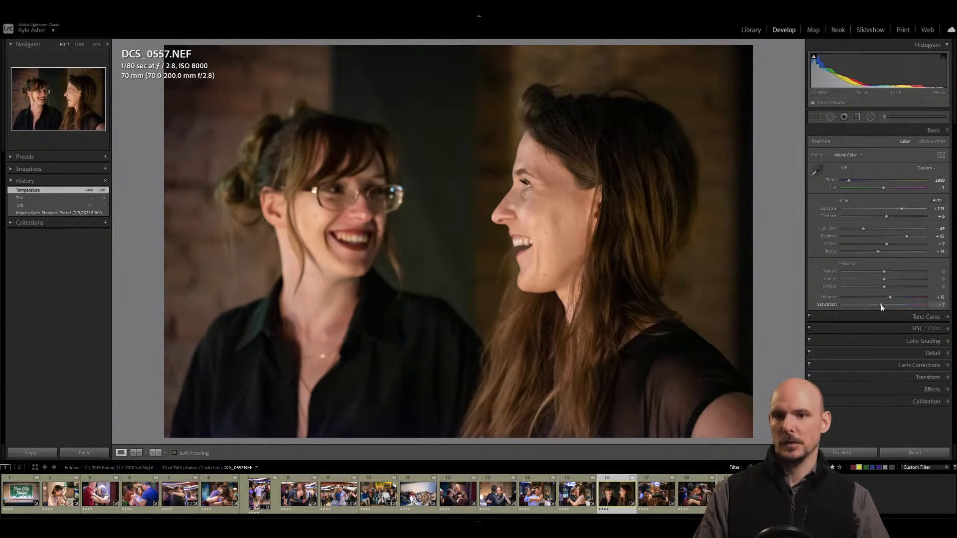
Set the two women's photo to saturation -6, temperature 2700 and exposure 2.33.
left_click_drag(881, 308, 881, 308)
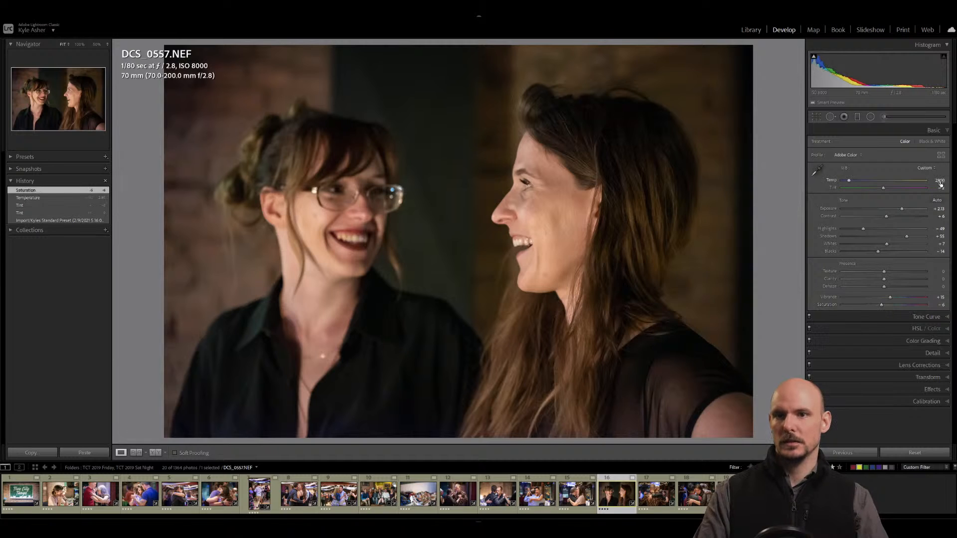
left_click(939, 181)
type("2700")
key("Return")
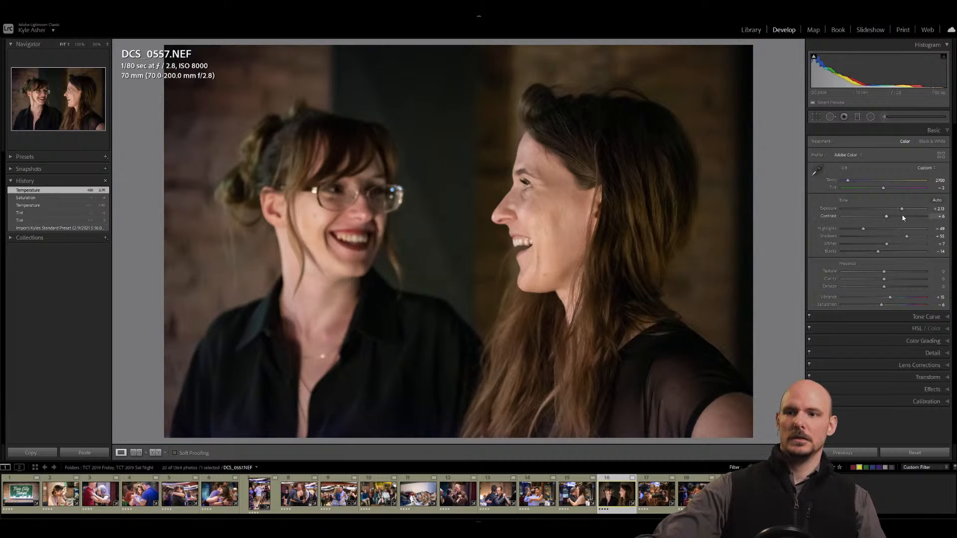
key("equal")
key("equal")
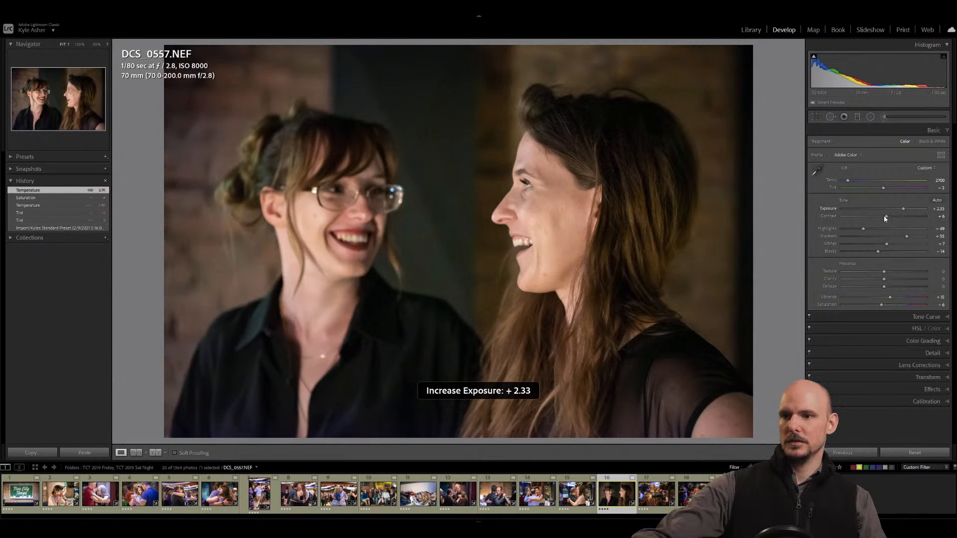
Try luminance noise reduction at 85 and settle it at 75.
left_click(933, 352)
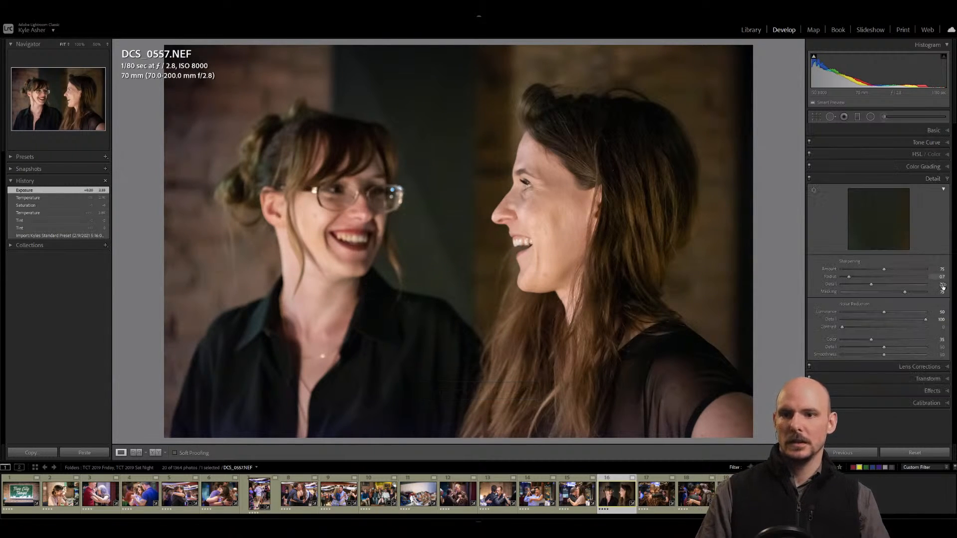
left_click(941, 312)
type("85")
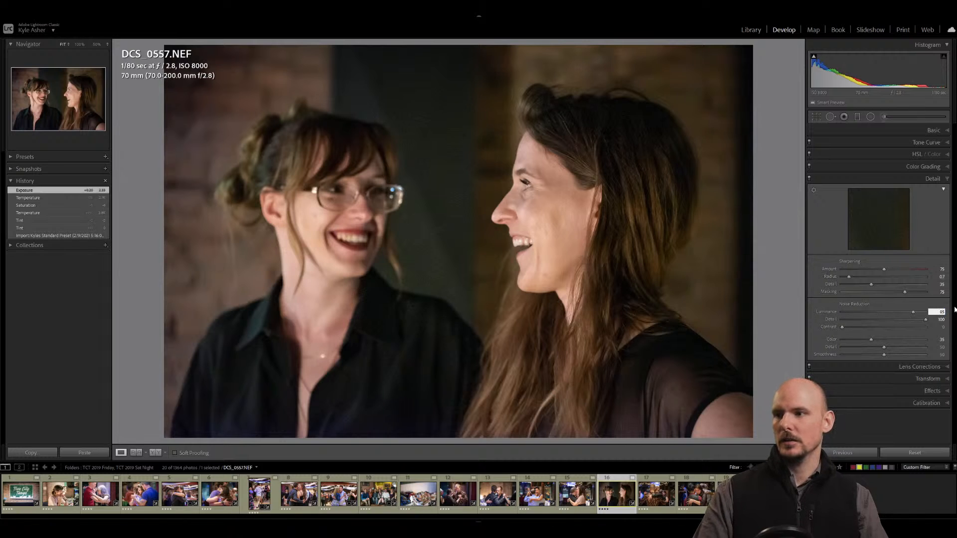
key("Return")
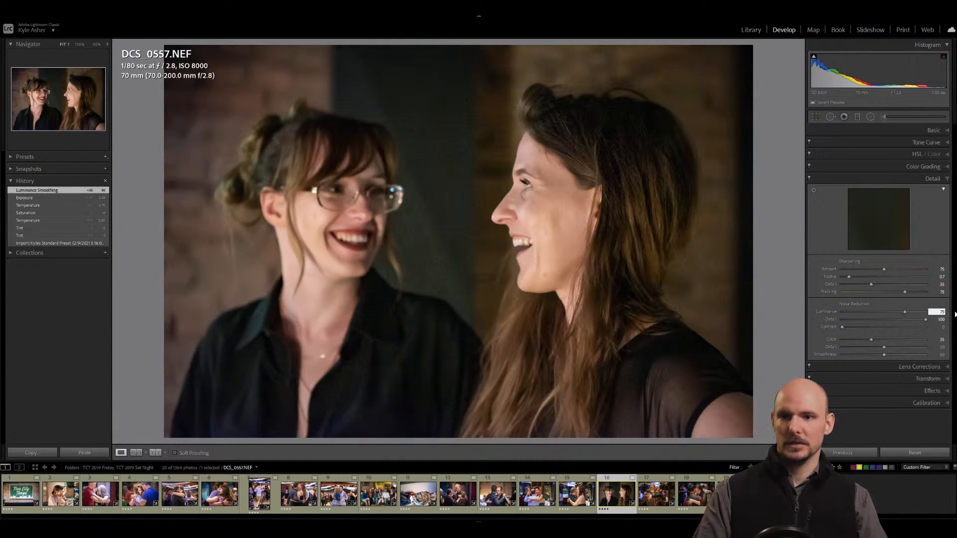
key("Return")
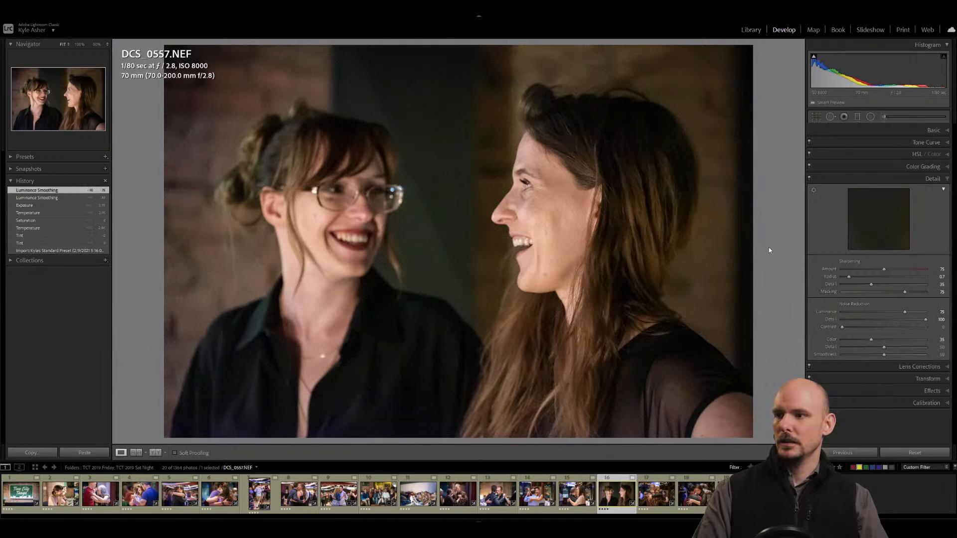
Try a luminance noise contrast of 40 and return it to 0, and test the luminance detail before restoring it to 100.
left_click(941, 327)
type("40")
key("Return")
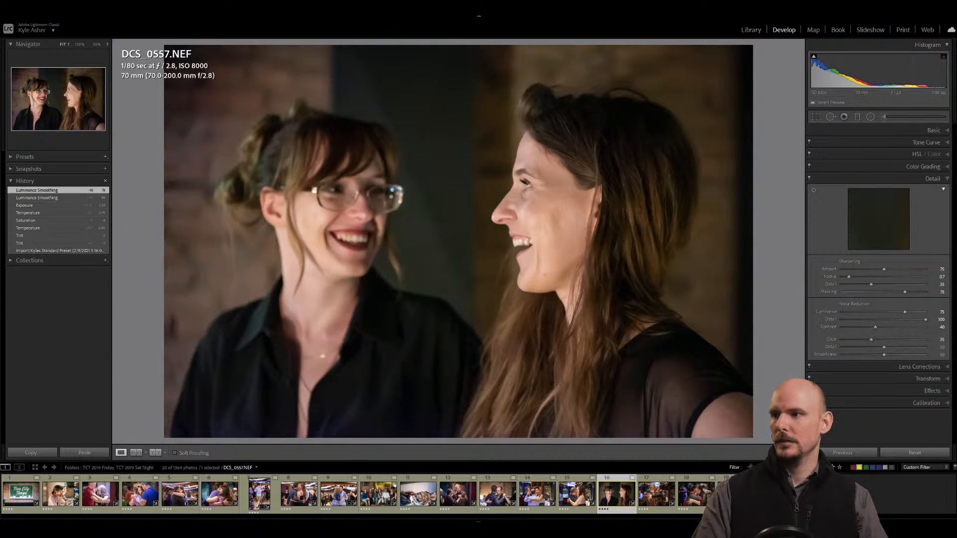
left_click(940, 327)
type("0")
key("Return")
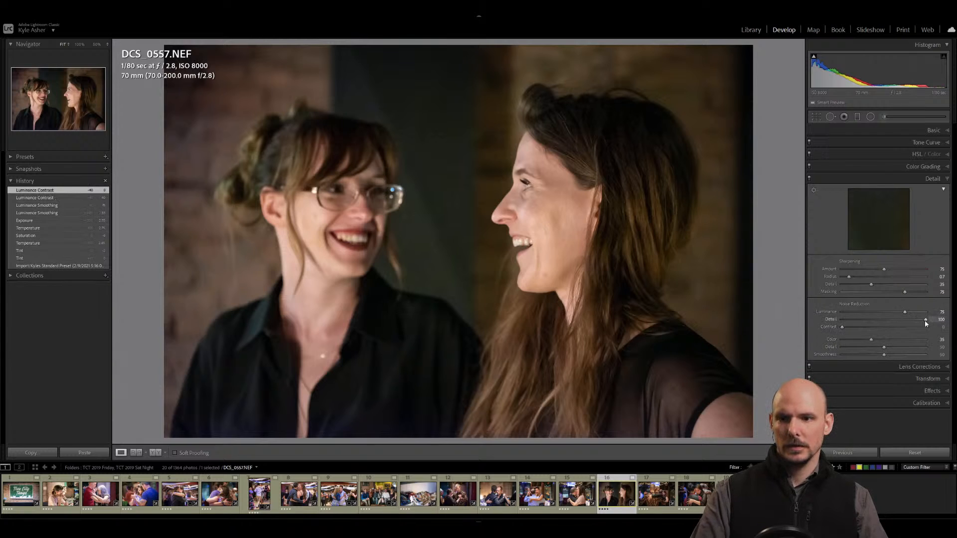
mouse_move(925, 321)
left_mouse_down()
mouse_move(803, 327)
mouse_move(928, 319)
left_mouse_up()
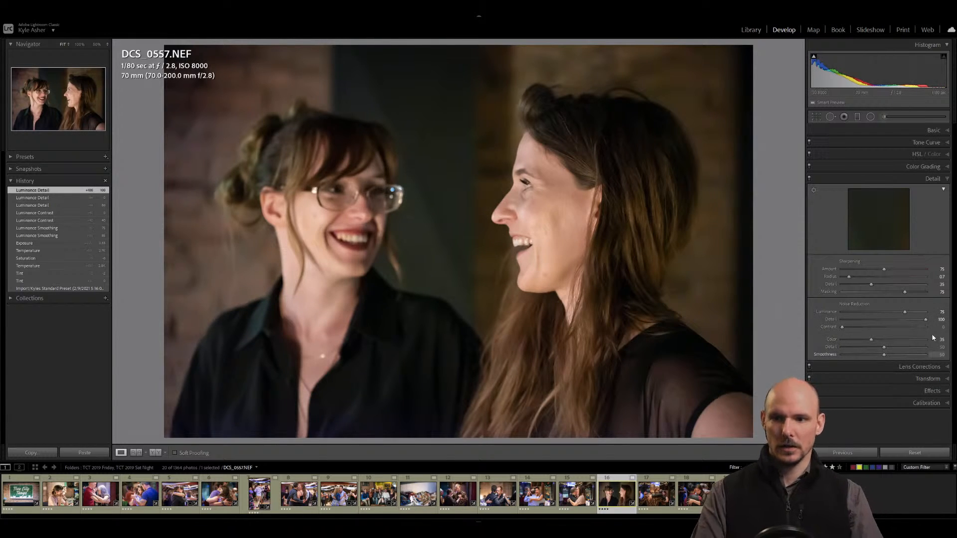
Set color noise reduction to 40, trying luminance noise reduction at 80 before returning it to 75.
left_click(938, 313)
type("80")
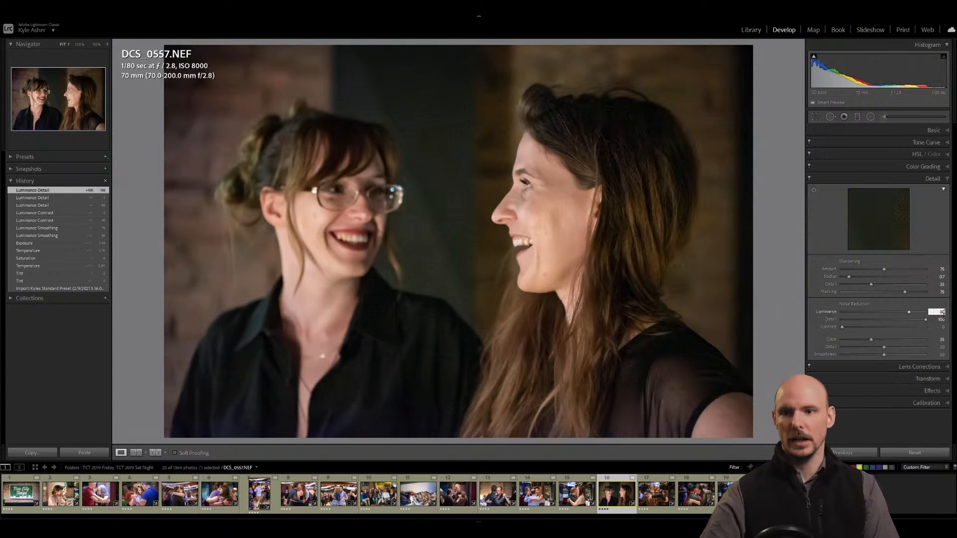
key("Return")
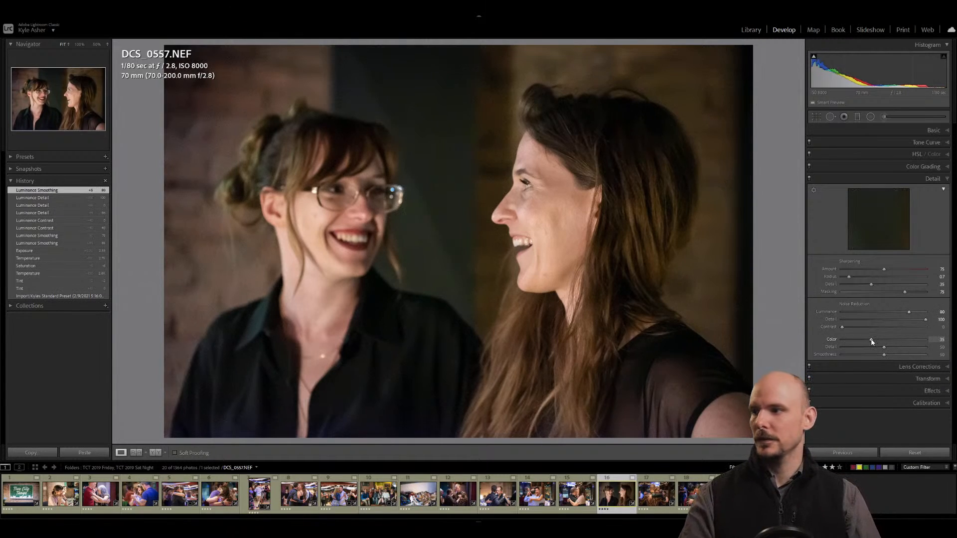
mouse_move(872, 342)
left_mouse_down()
mouse_move(925, 339)
mouse_move(875, 340)
left_mouse_up()
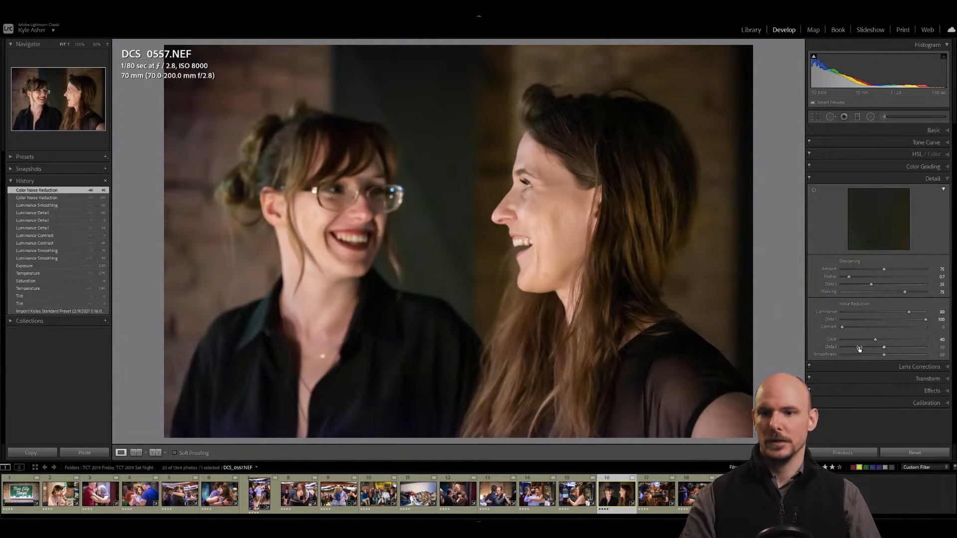
left_click(940, 311)
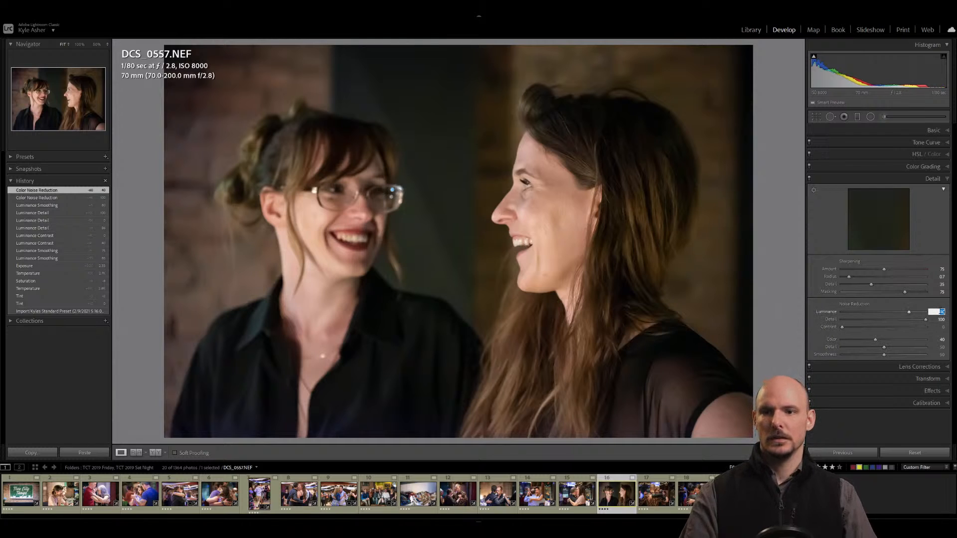
type("75")
key("Return")
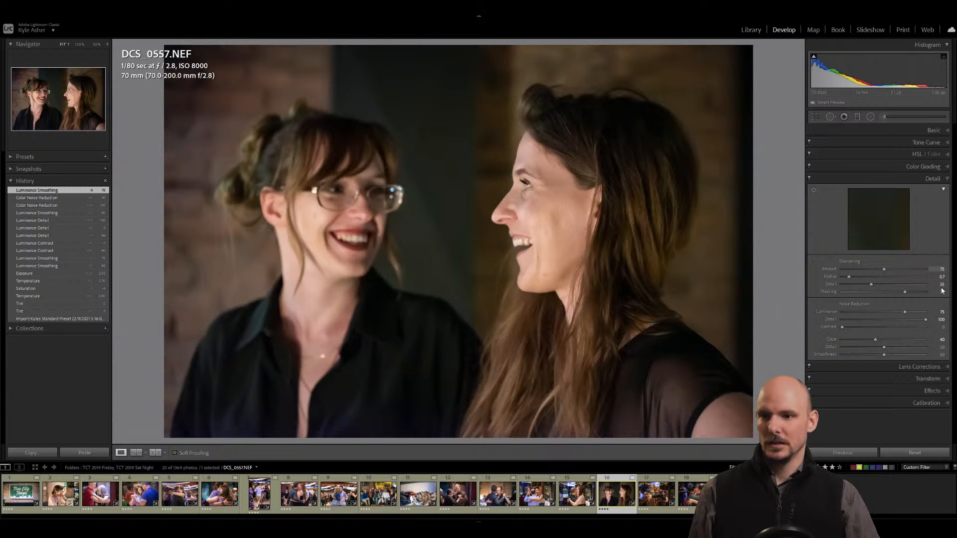
Reset the post-crop vignette amount to its default and assign the Tamron lens profile to the two women's photo.
left_click(946, 392)
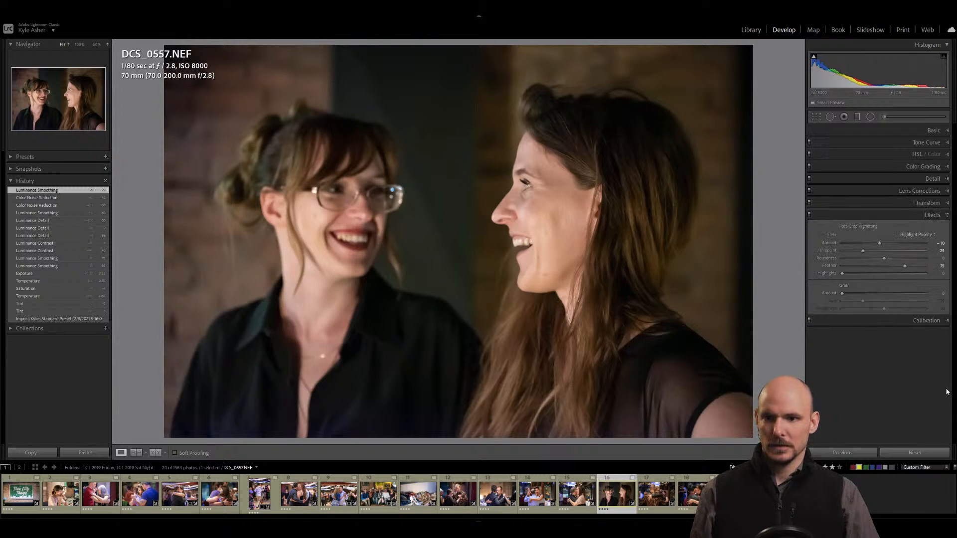
double_click(829, 243)
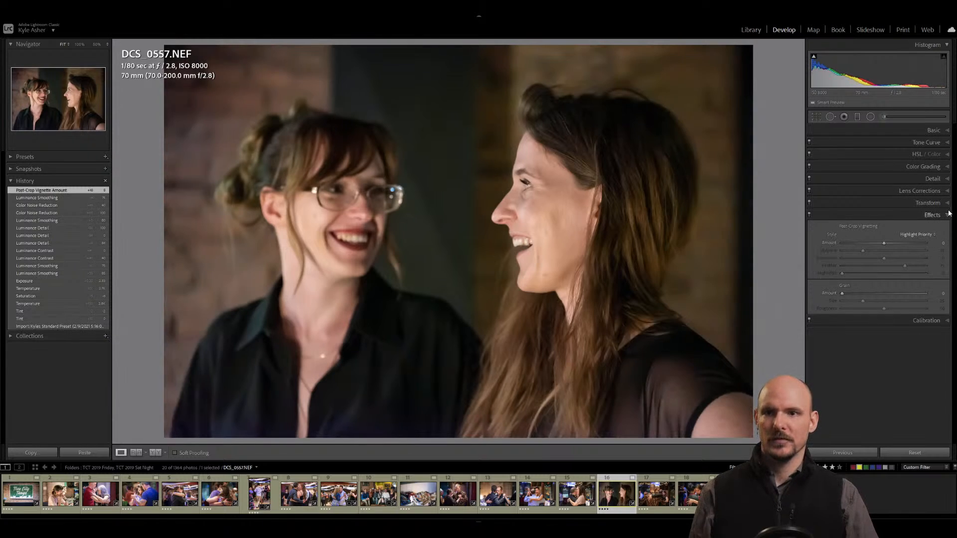
left_click(932, 192)
left_click(881, 253)
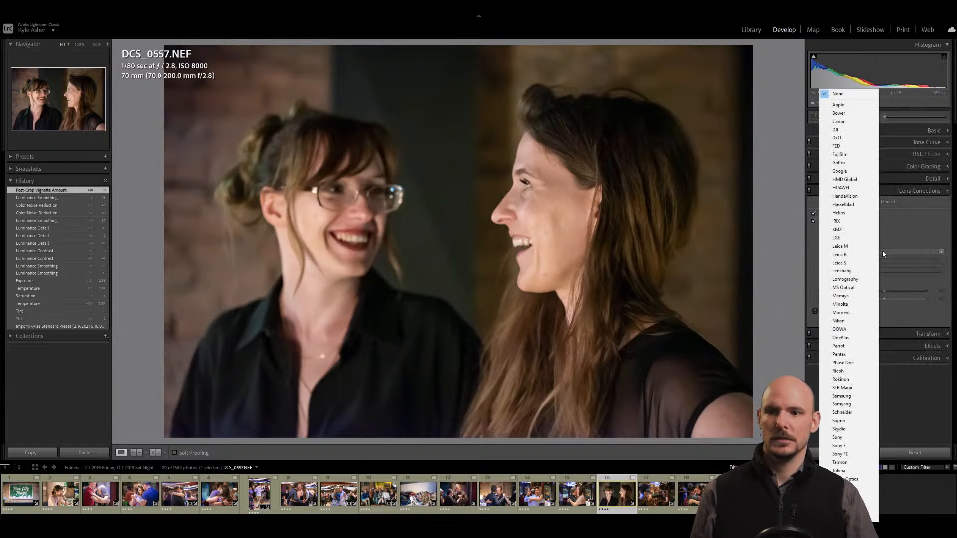
left_click(850, 464)
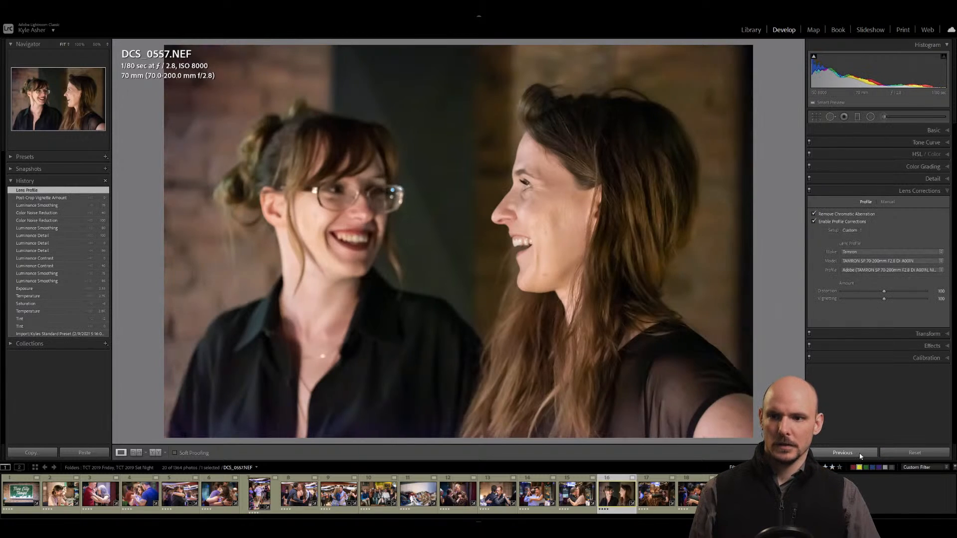
left_click(947, 191)
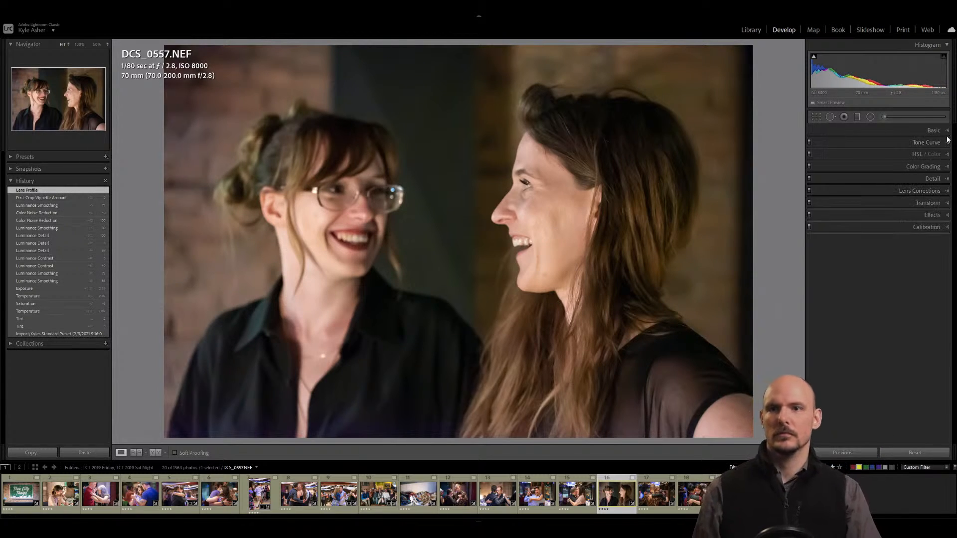
Set the photo's texture to 10, clarity to 10 and dehaze to 5.
left_click(933, 130)
left_click(939, 270)
type("10")
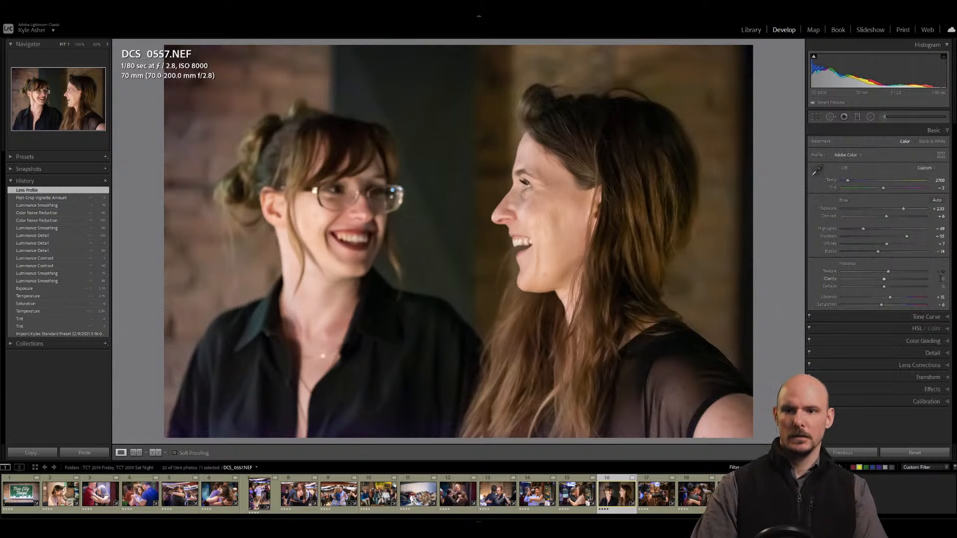
key("Tab")
type("10")
key("Tab")
type("5")
key("Return")
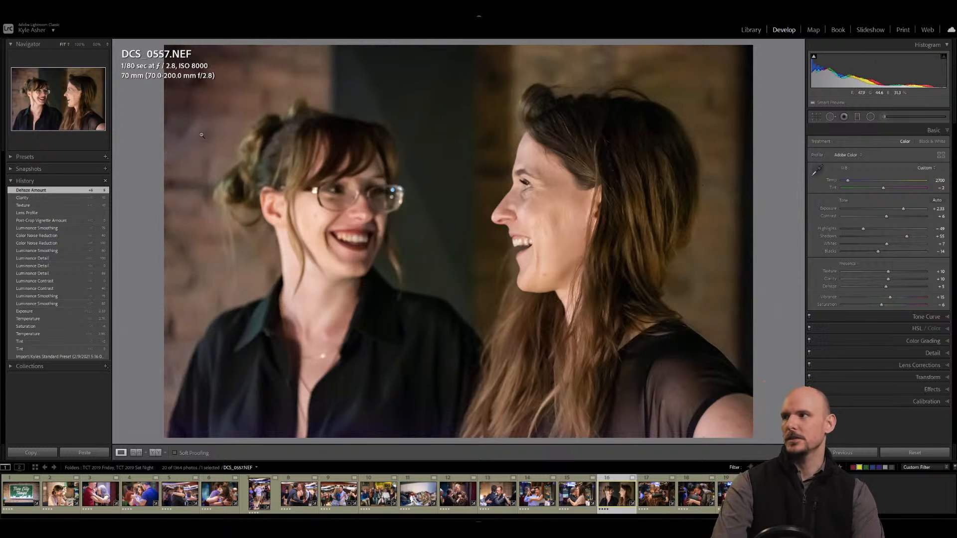
Reset all of the photo's settings and return to the Dehaze Amount state in its history.
left_click(932, 451)
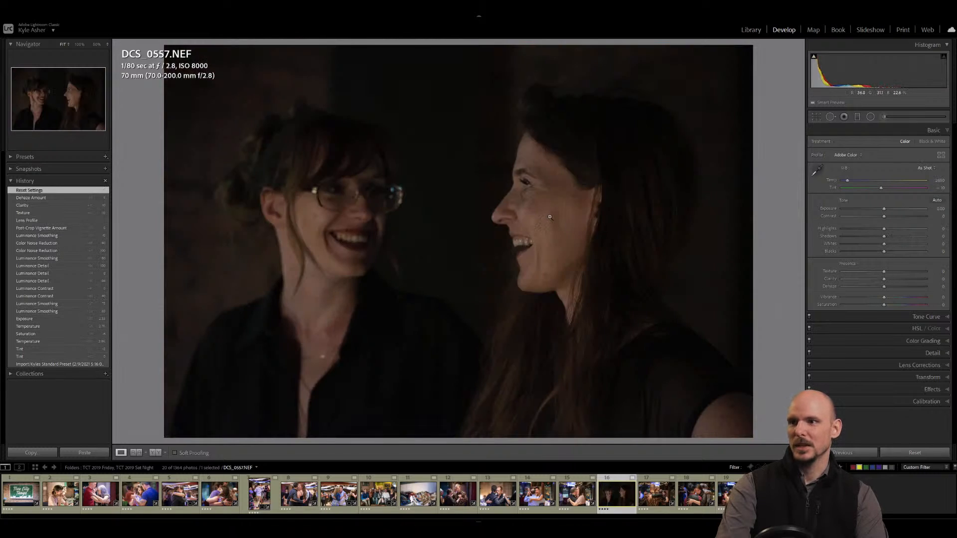
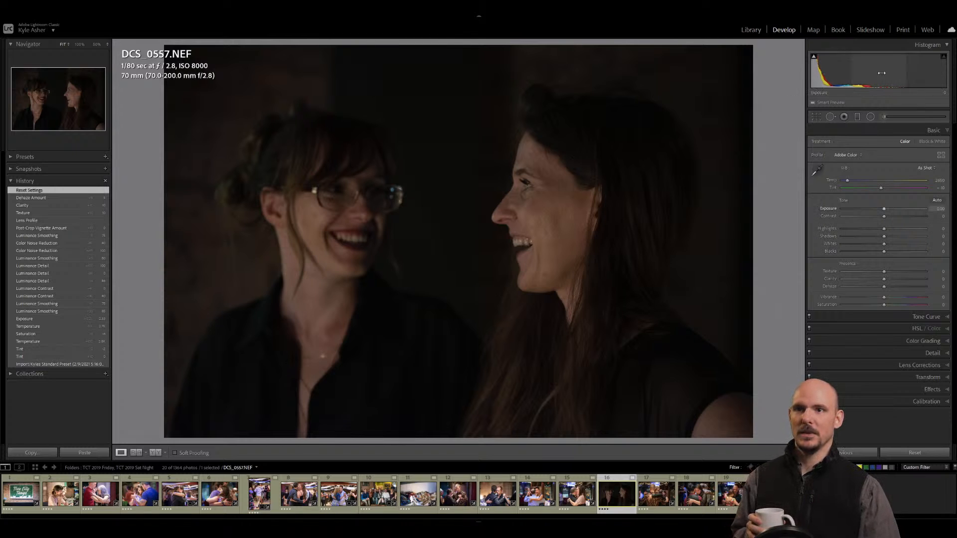
left_click(22, 198)
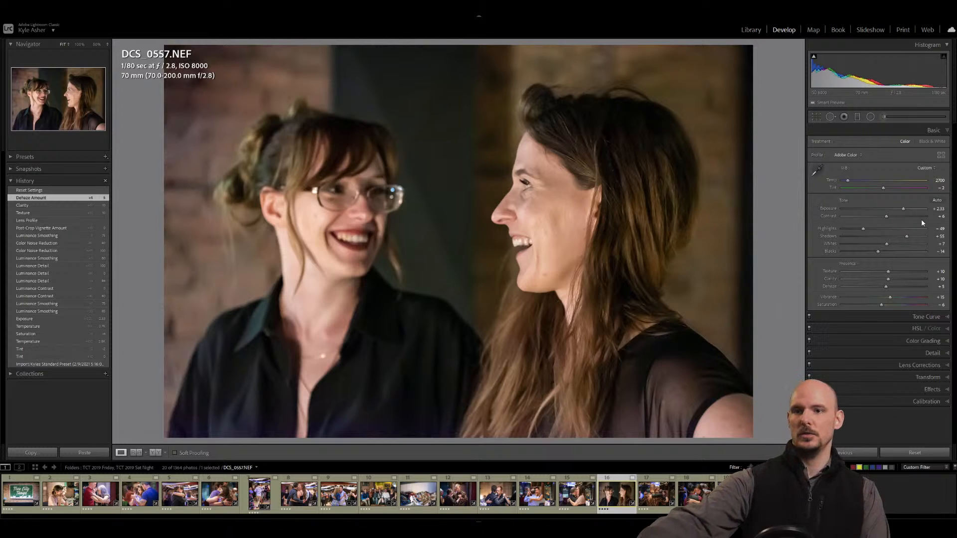
Lower the photo's overall exposure to 2.13.
key("period")
key("minus")
key("minus")
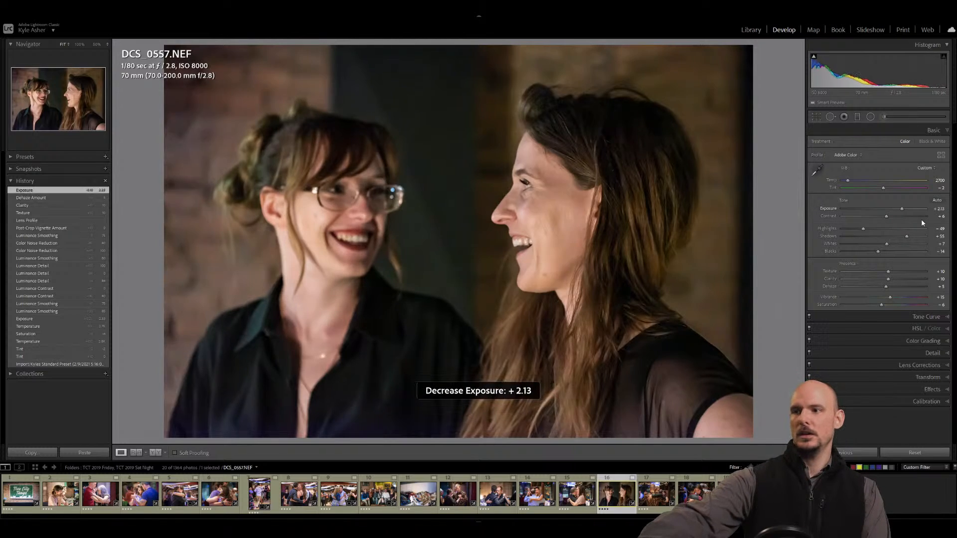
key("equal")
key("minus")
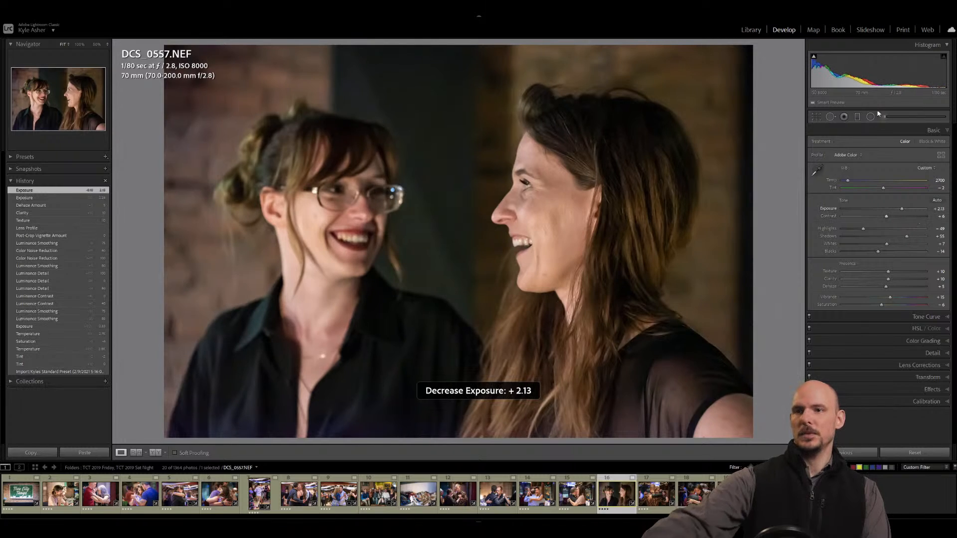
Add a radial filter with exposure 0.25 over the face of the woman in profile and compare it with the Dehaze Amount history state.
left_click(870, 117)
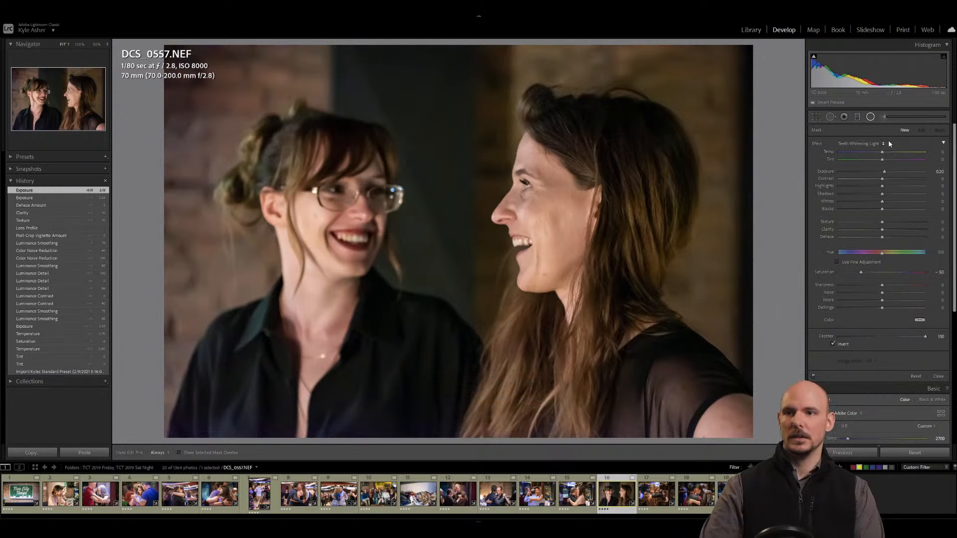
left_click(880, 143)
left_click(857, 164)
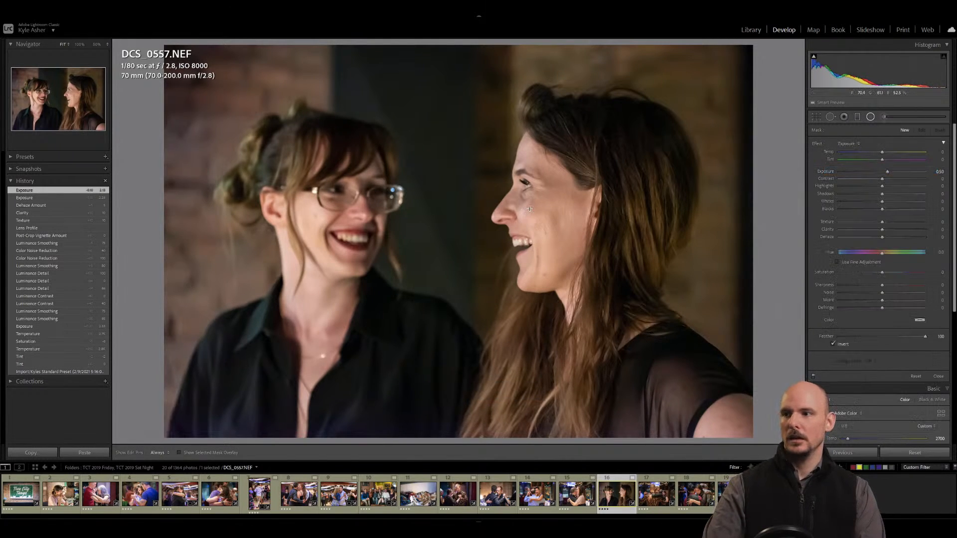
left_click_drag(529, 208, 590, 309)
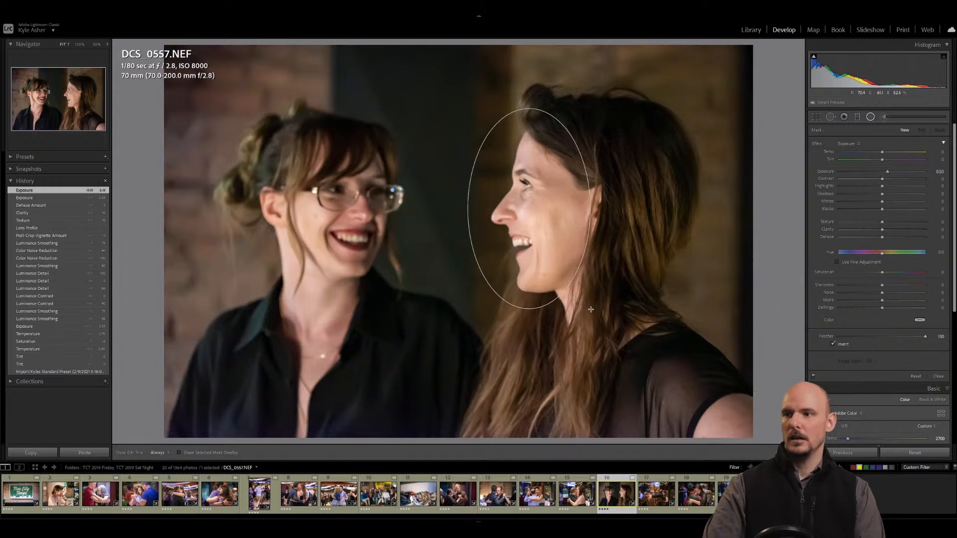
left_click(939, 172)
type(".25")
key("Return")
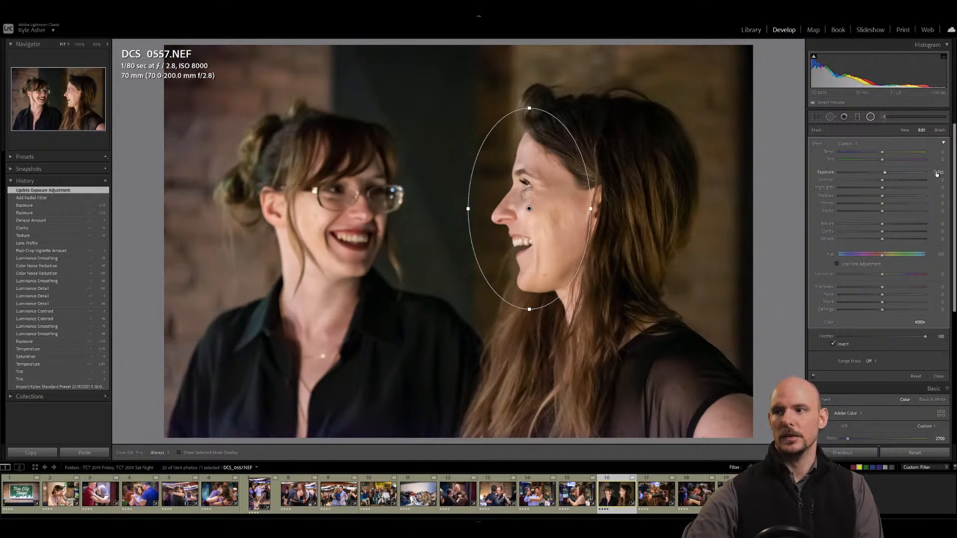
key("shift+m")
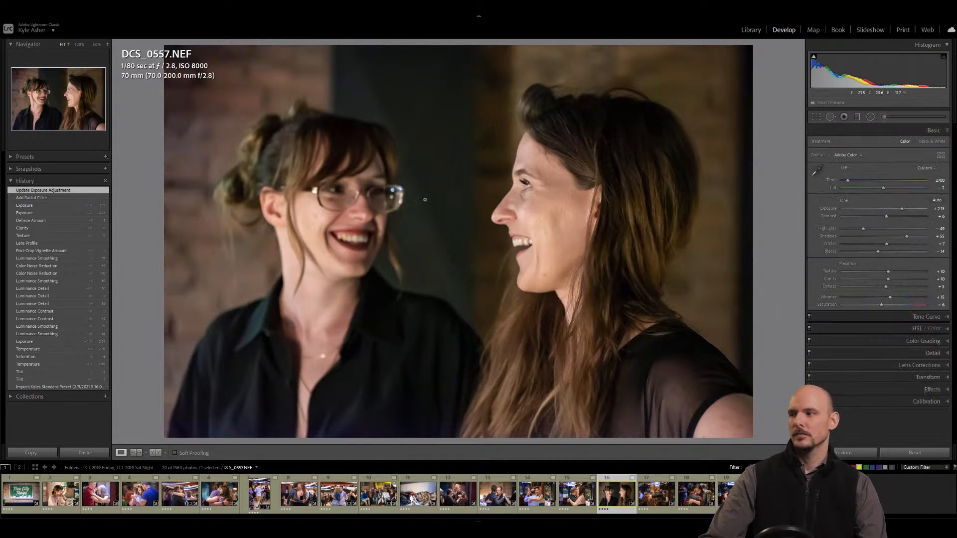
left_click(39, 222)
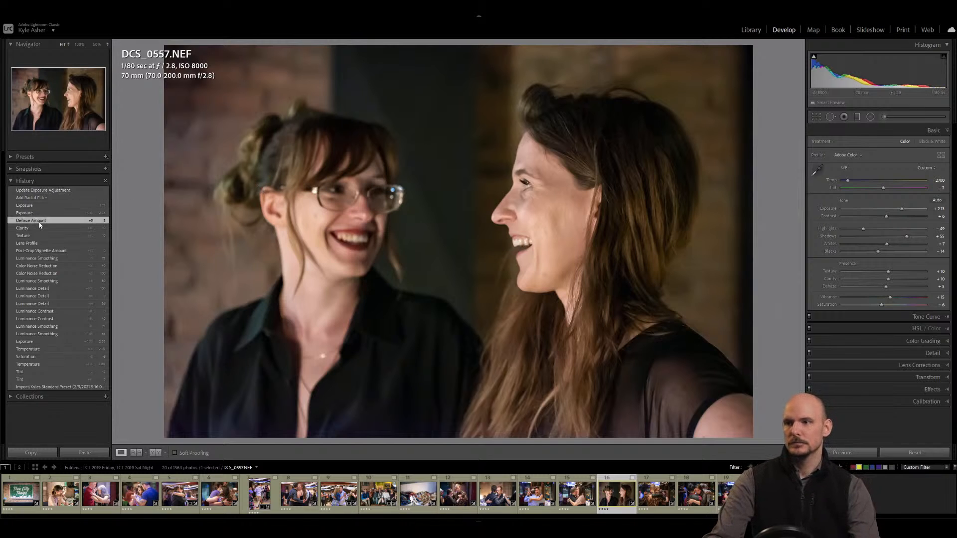
left_click(42, 192)
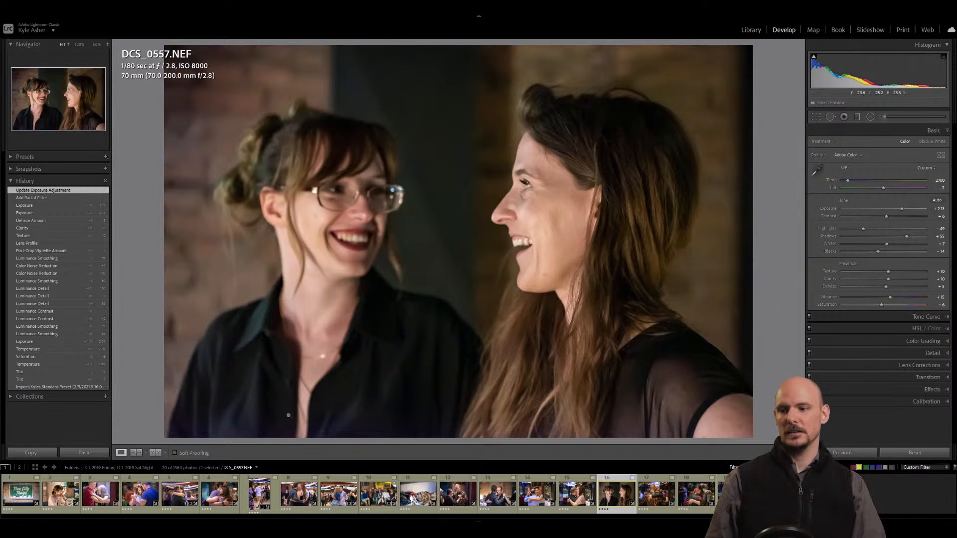
In DCS_0577.NEF, brush the Teeth Whitening Light effect over the whites of both of the woman's eyes.
left_click(650, 495)
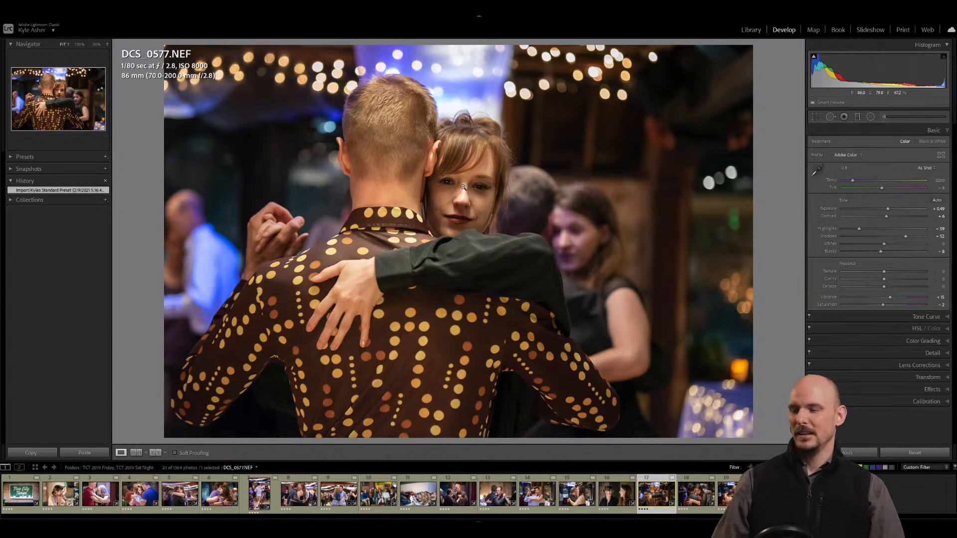
left_click(96, 45)
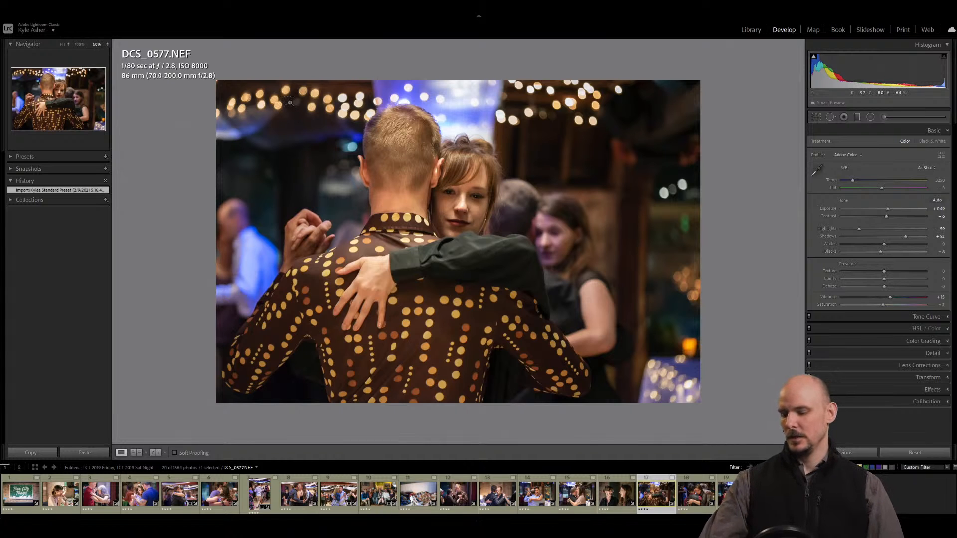
left_click(79, 45)
key("ctrl+equal")
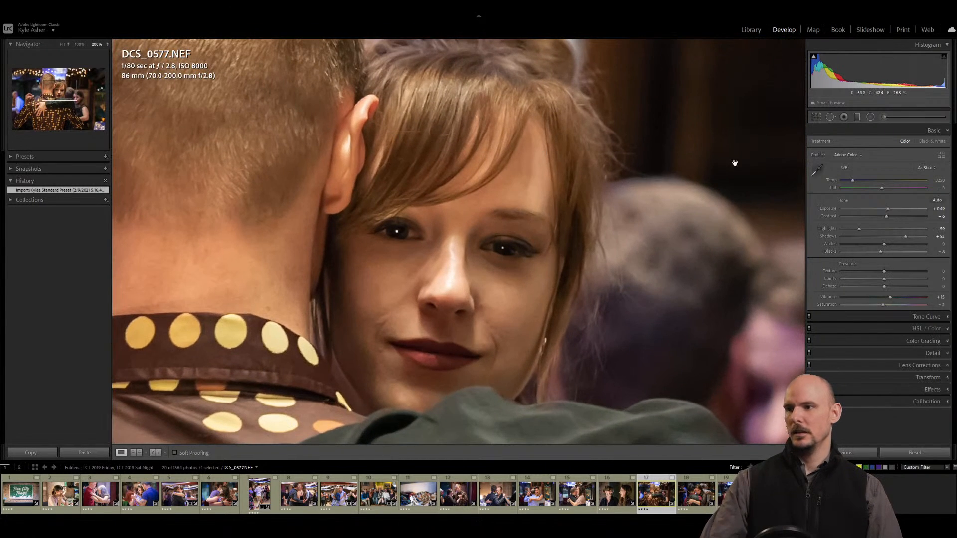
key("t")
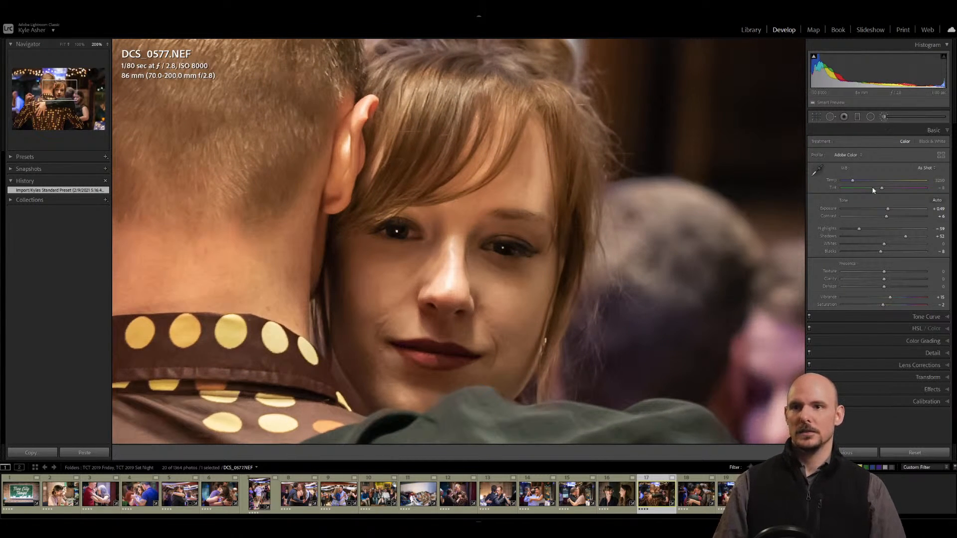
key("k")
left_click(852, 144)
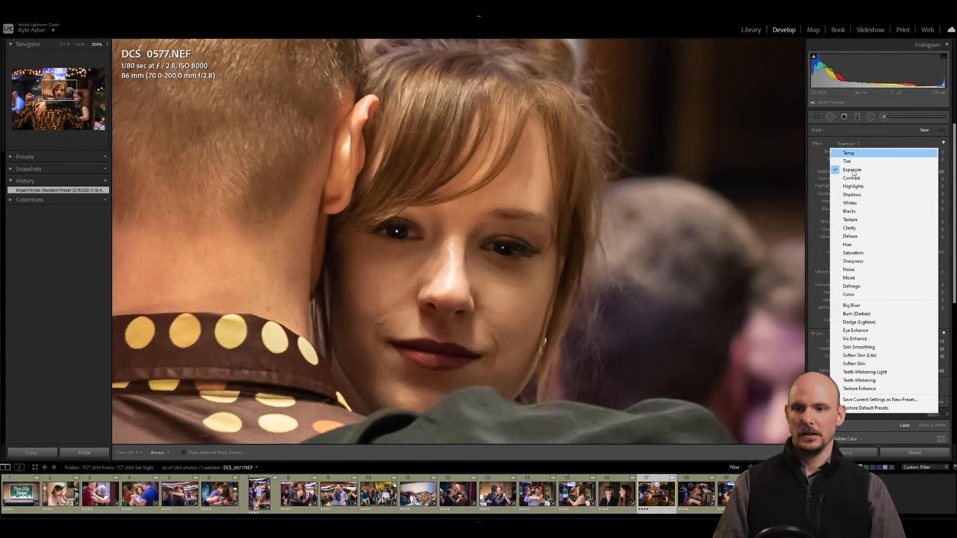
left_click(876, 372)
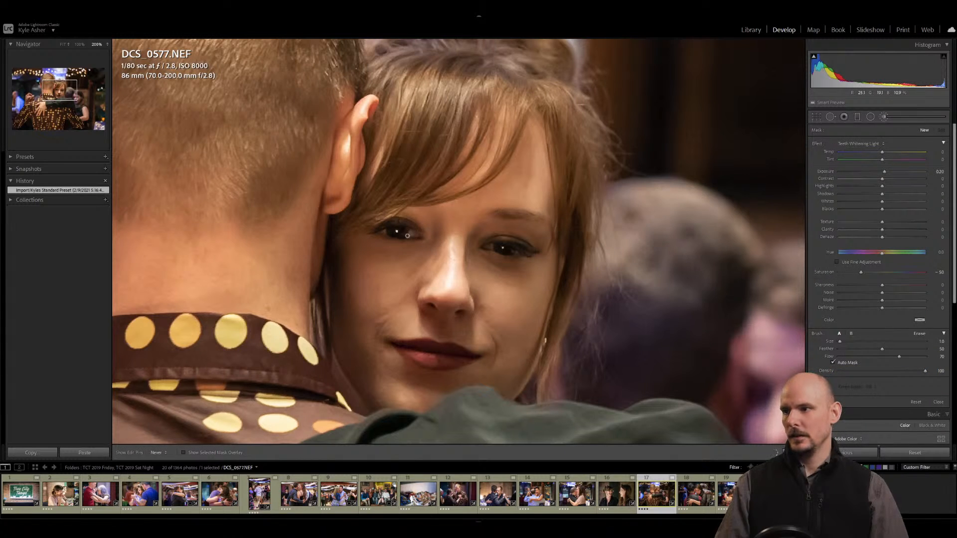
left_click_drag(410, 231, 386, 231)
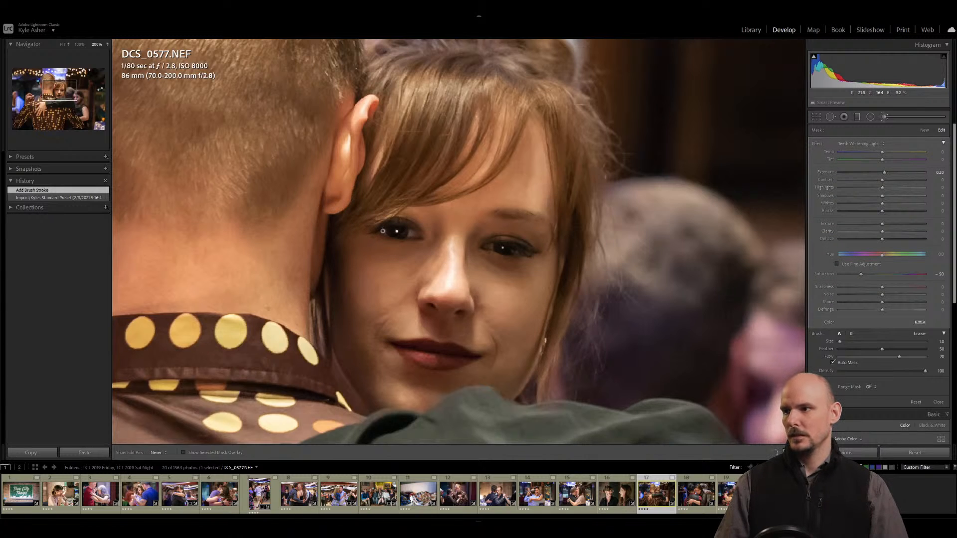
left_click_drag(382, 231, 386, 230)
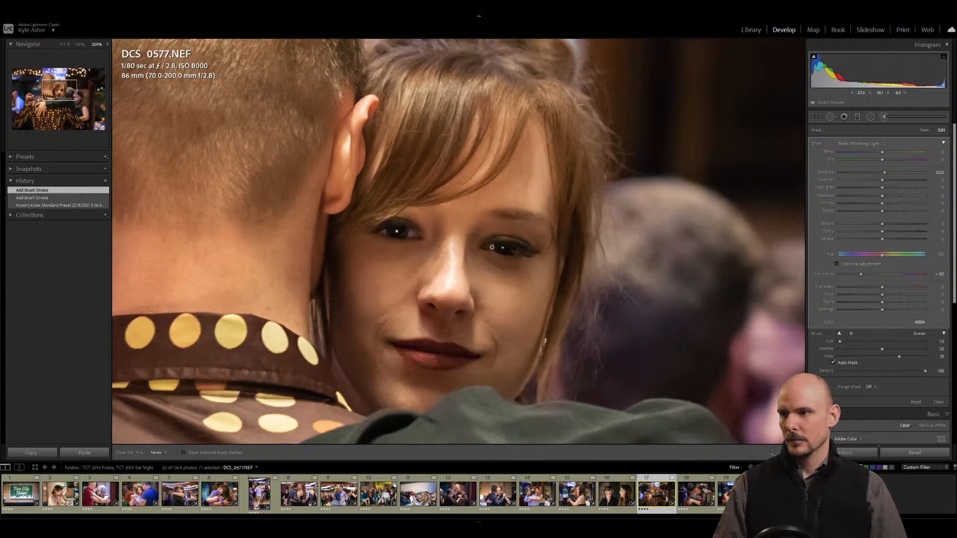
left_click_drag(499, 248, 516, 252)
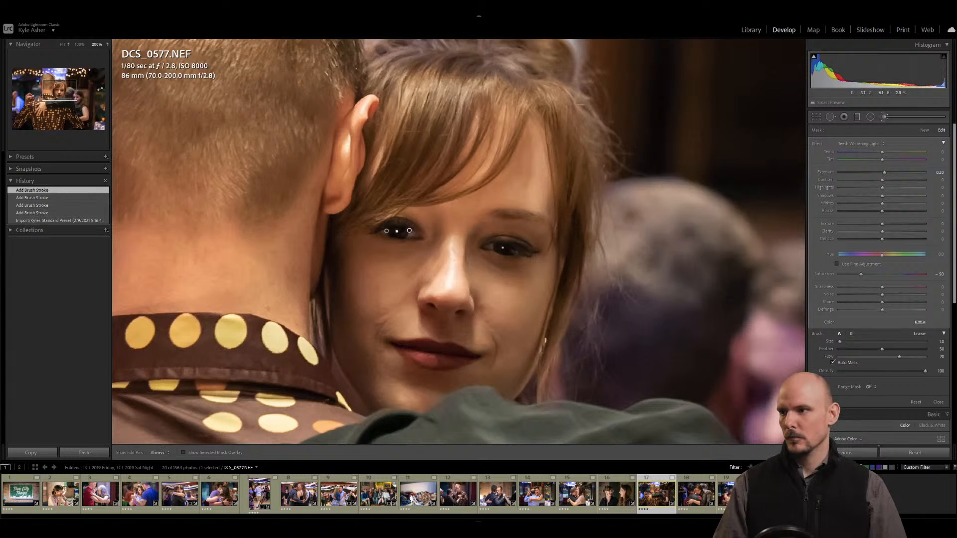
left_click_drag(384, 232, 386, 232)
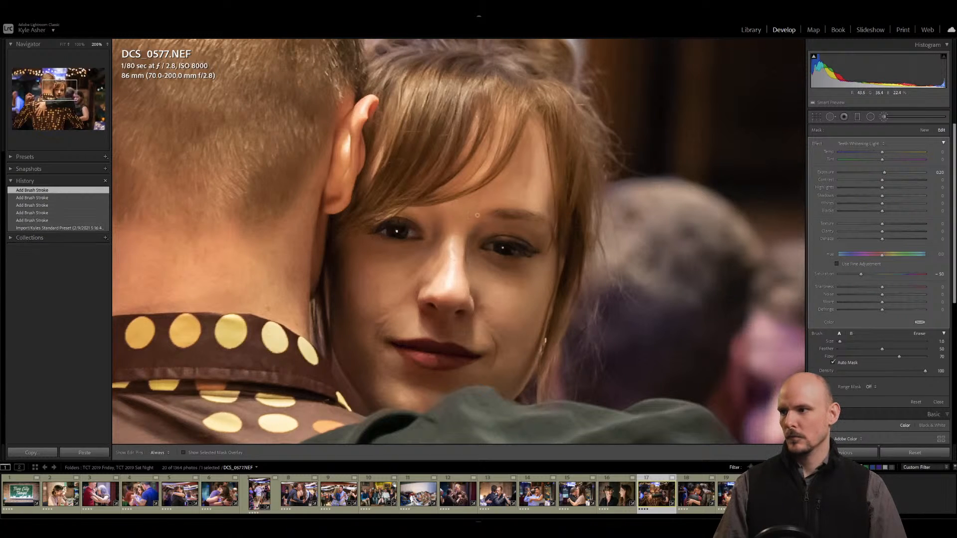
mouse_move(409, 231)
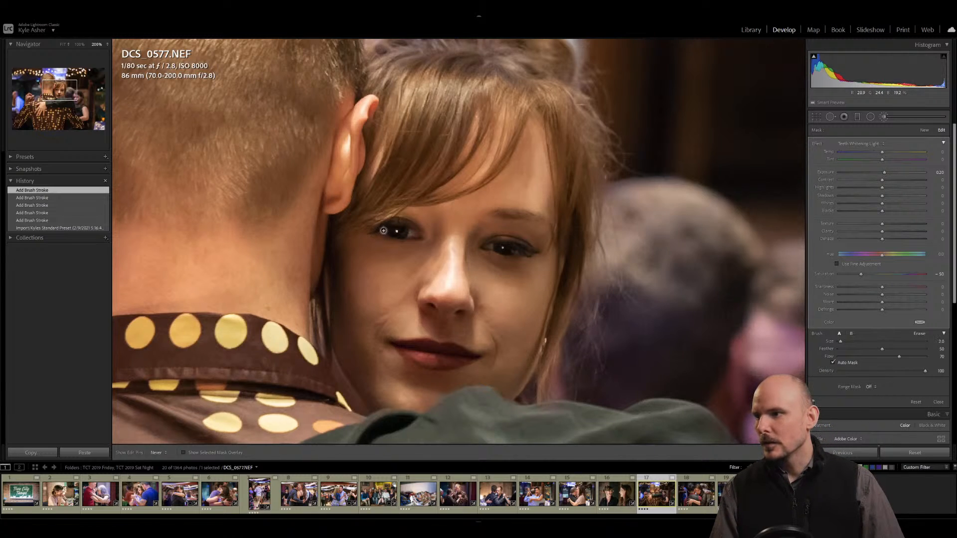
left_click_drag(383, 231, 384, 231)
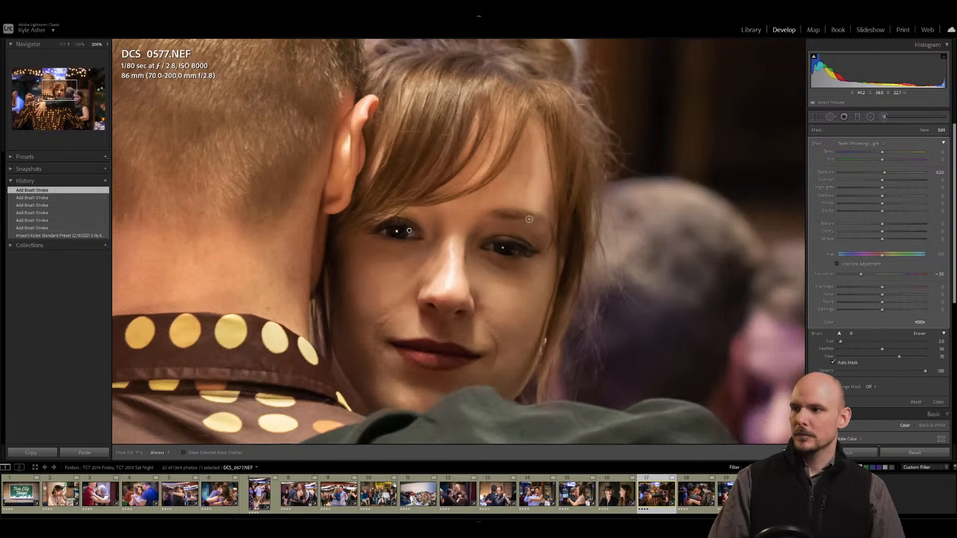
Create a new brush adjustment with the Eye Enhance effect and paint it over both of the woman's irises.
left_click(924, 130)
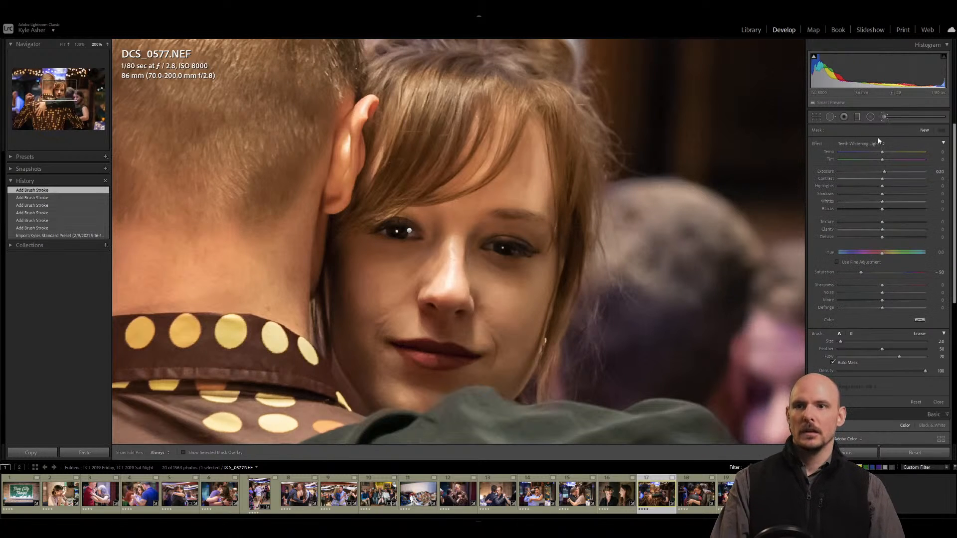
left_click(878, 142)
left_click(869, 331)
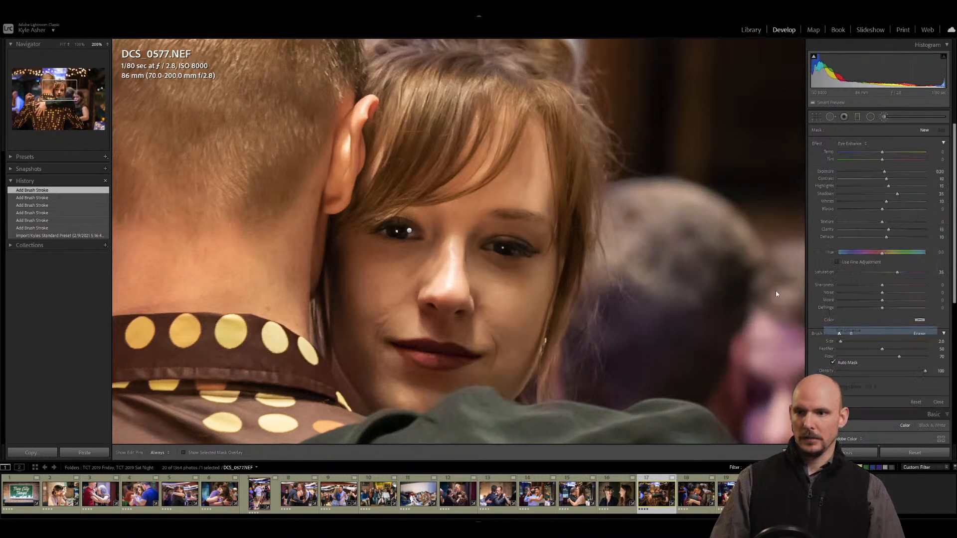
left_click(500, 247)
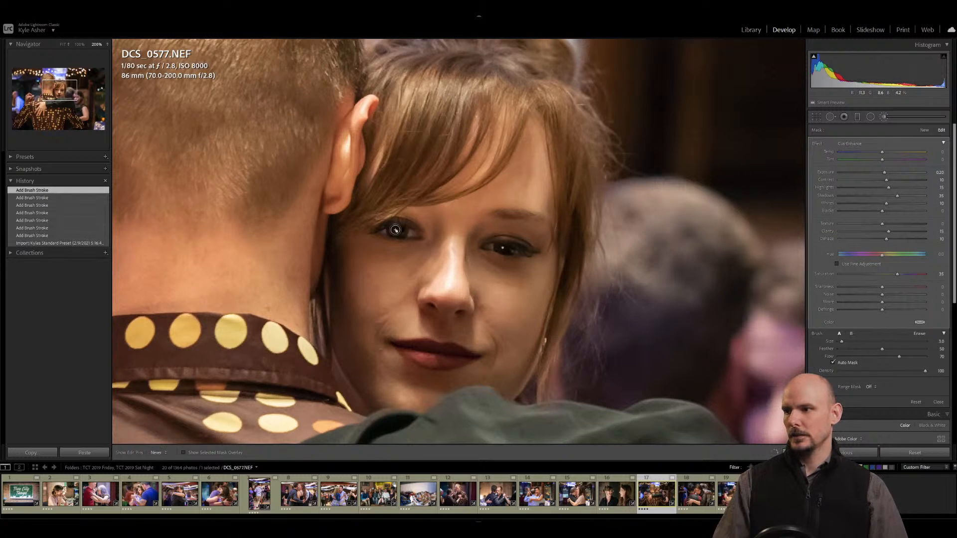
left_click(406, 239)
key("k")
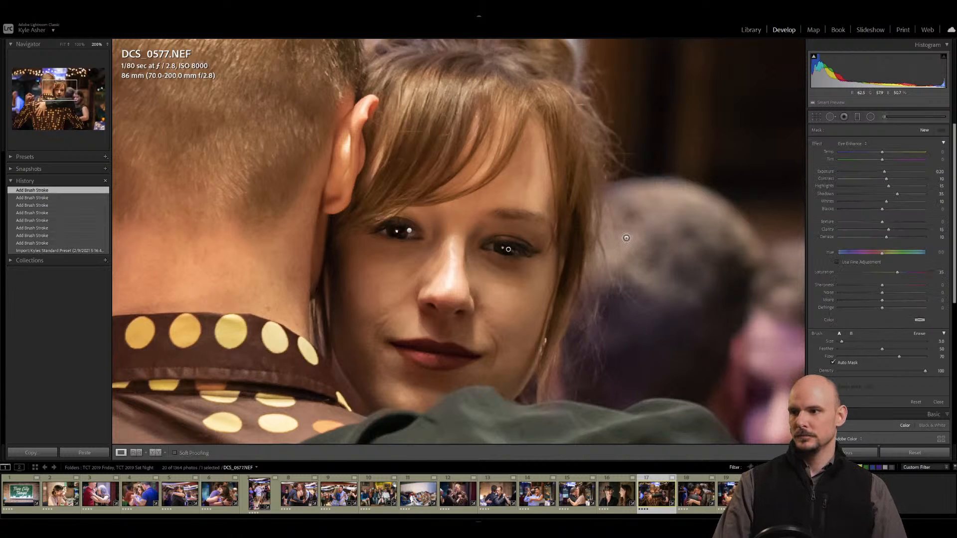
Add a radial filter over the face of the woman facing the camera, with exposure 0.50 and shadows 27.
left_click(65, 44)
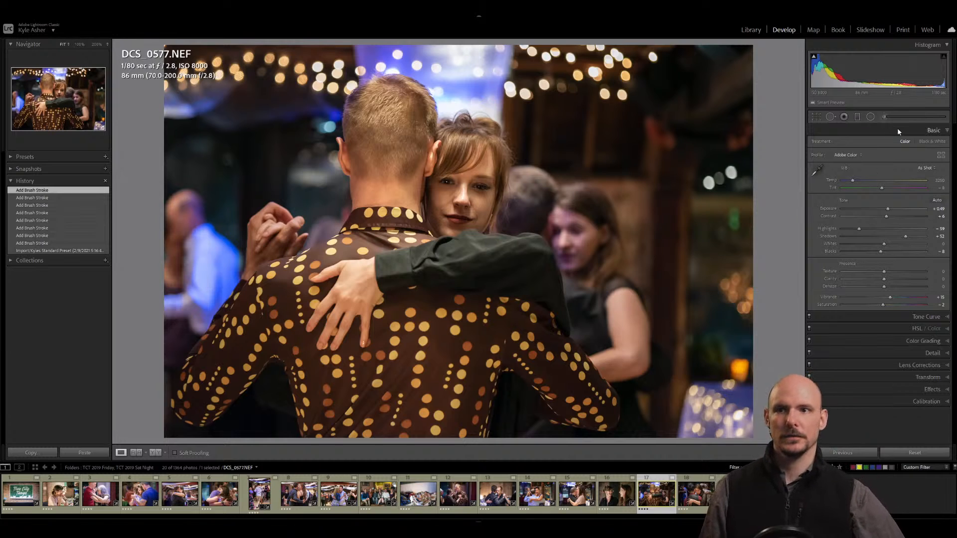
left_click(870, 117)
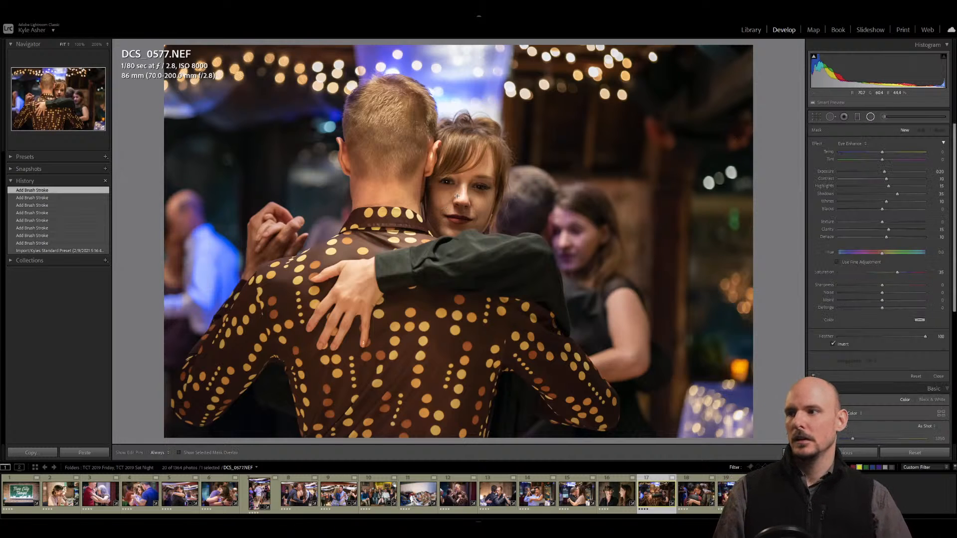
left_click_drag(458, 192, 512, 256)
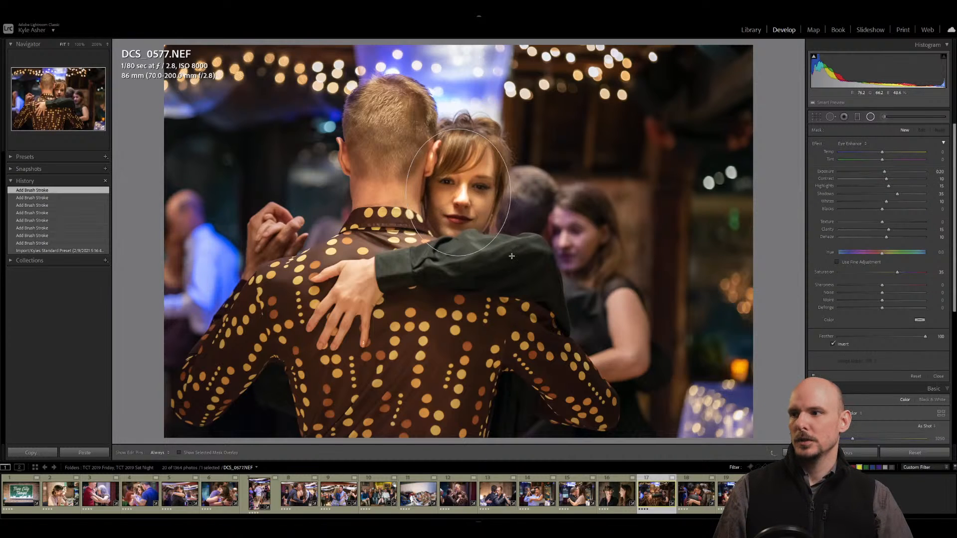
left_click(849, 143)
left_click(853, 173)
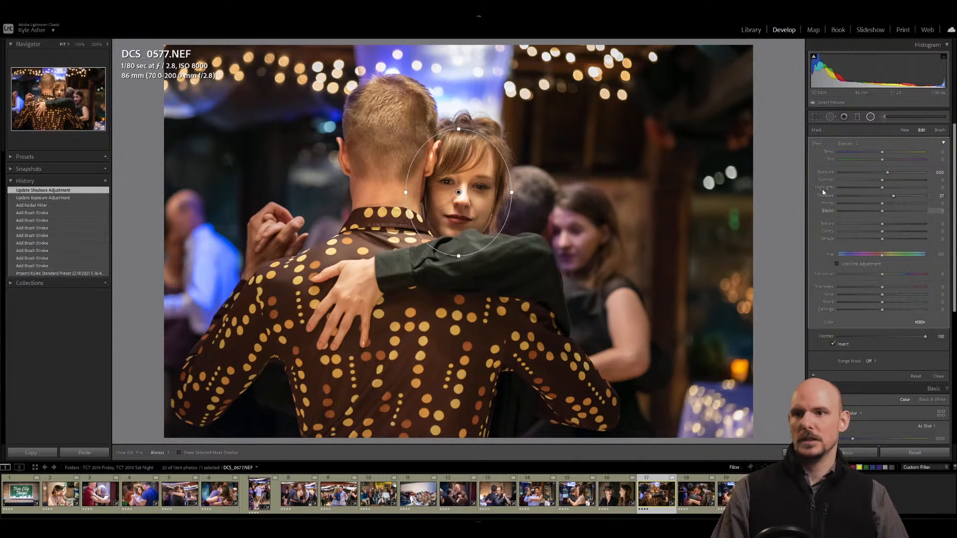
key("shift+m")
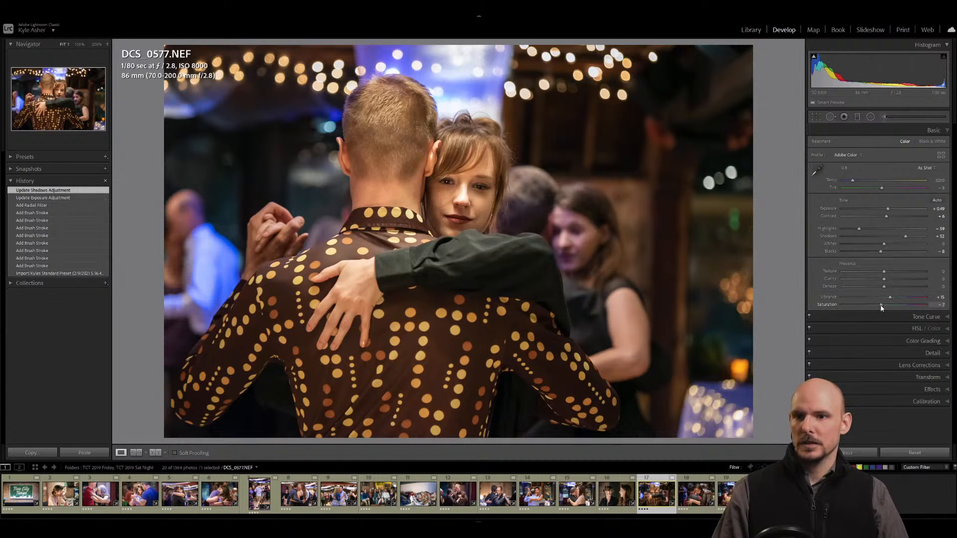
Reduce the photo's overall saturation to -7 and its highlights to -75.
left_click_drag(883, 306, 880, 306)
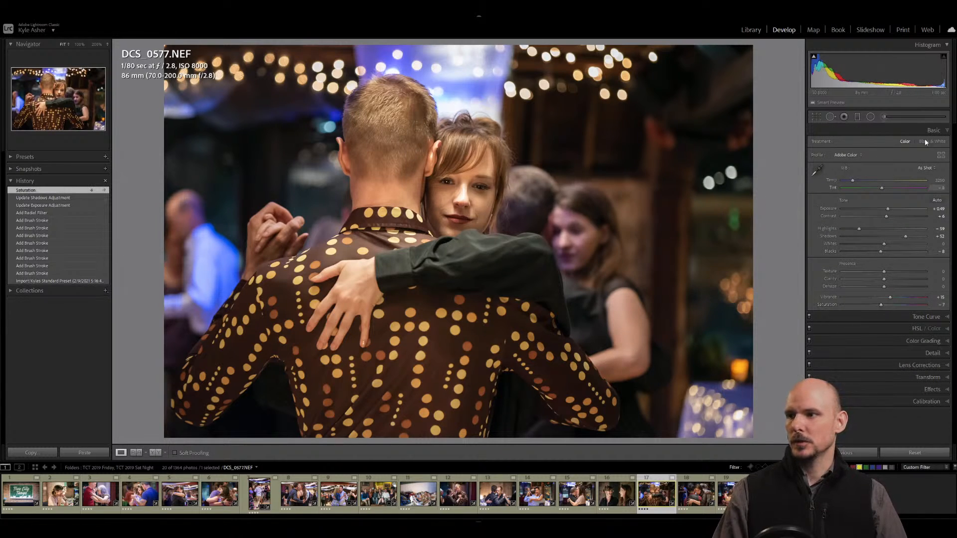
left_click_drag(859, 229, 853, 227)
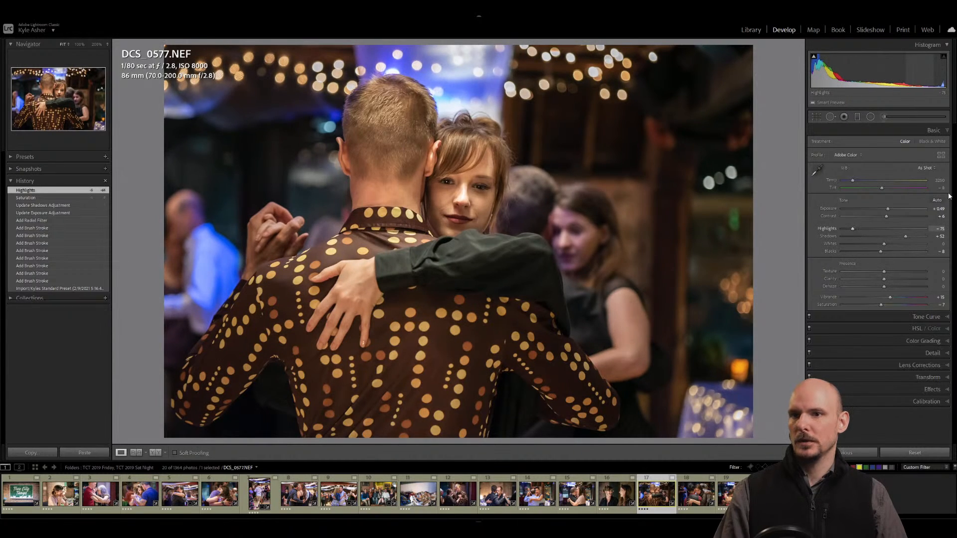
Brush a new highlights adjustment of -100 over the bridge of the woman's nose and compare it with the preceding history state.
left_click(883, 117)
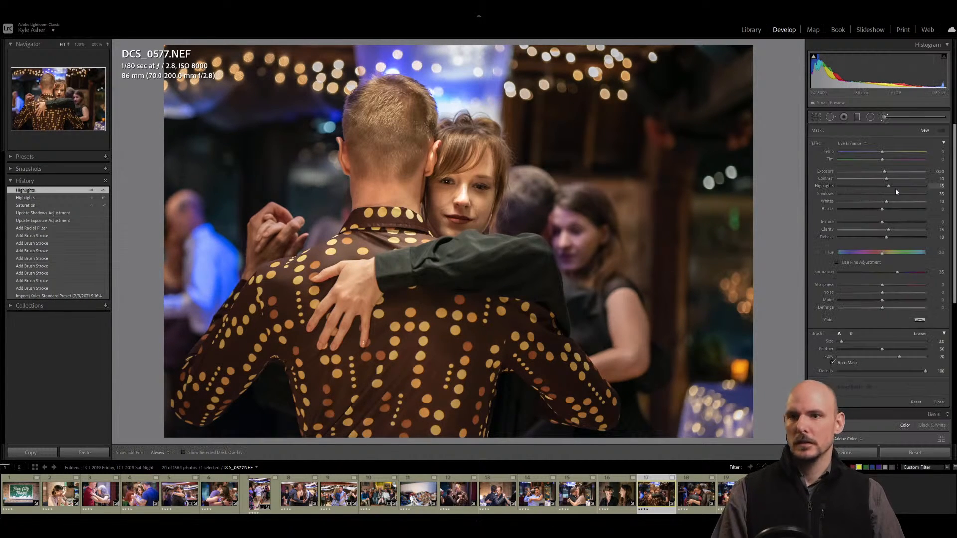
left_click(852, 144)
left_click(853, 186)
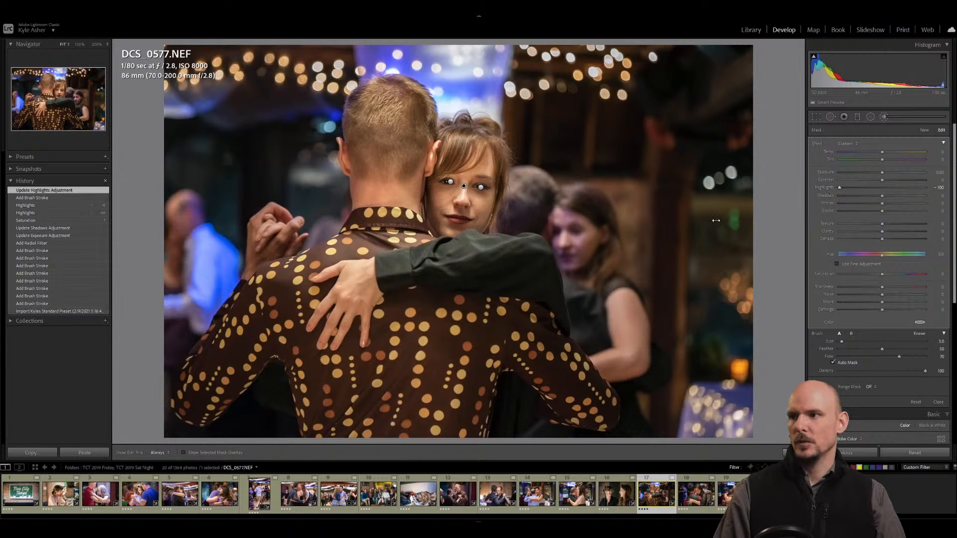
key("k")
left_click(42, 198)
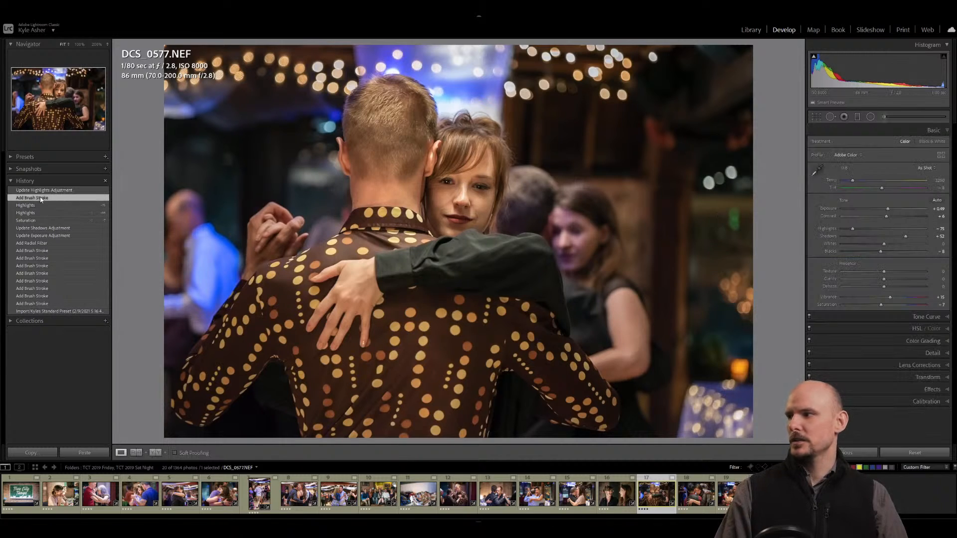
left_click(42, 191)
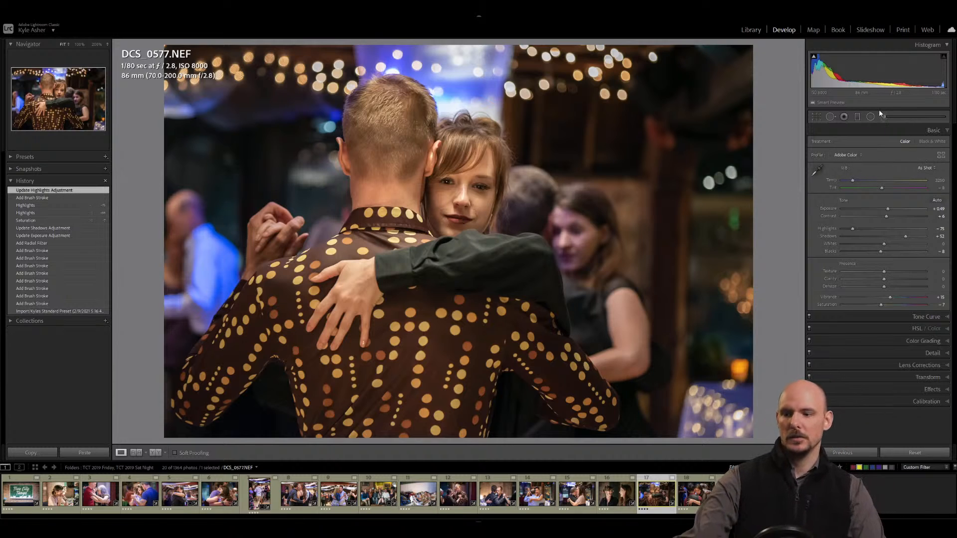
Raise the photo's overall exposure to 0.79.
key("period")
key("equal")
key("equal")
key("equal")
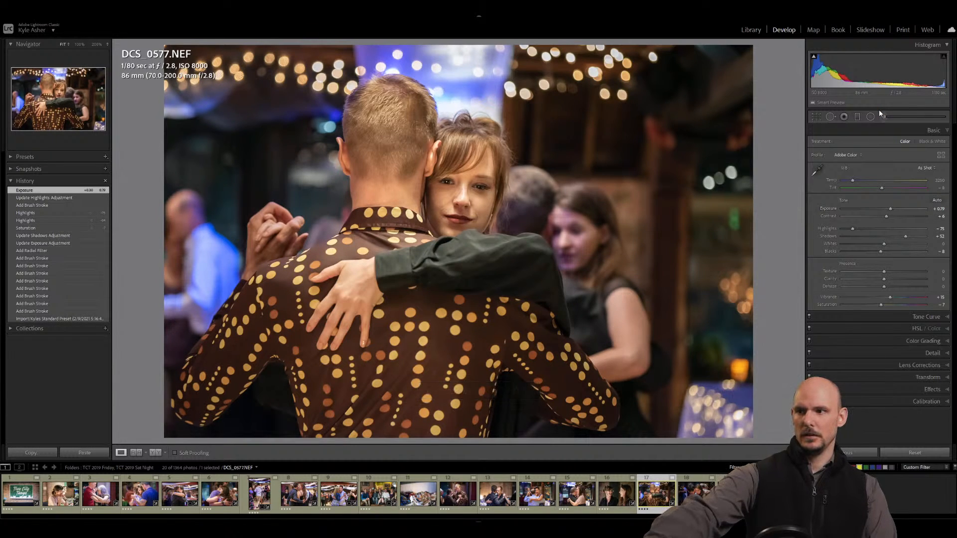
key("1")
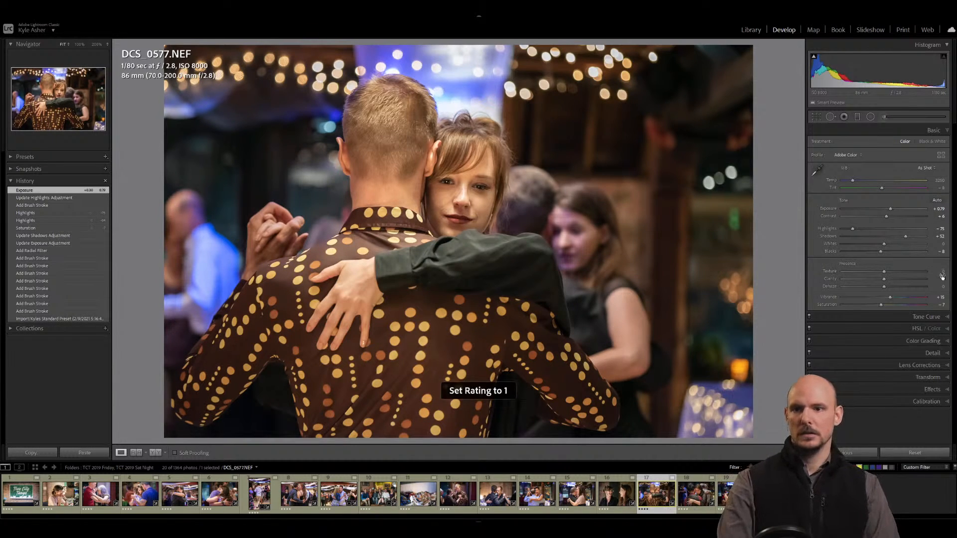
key("0")
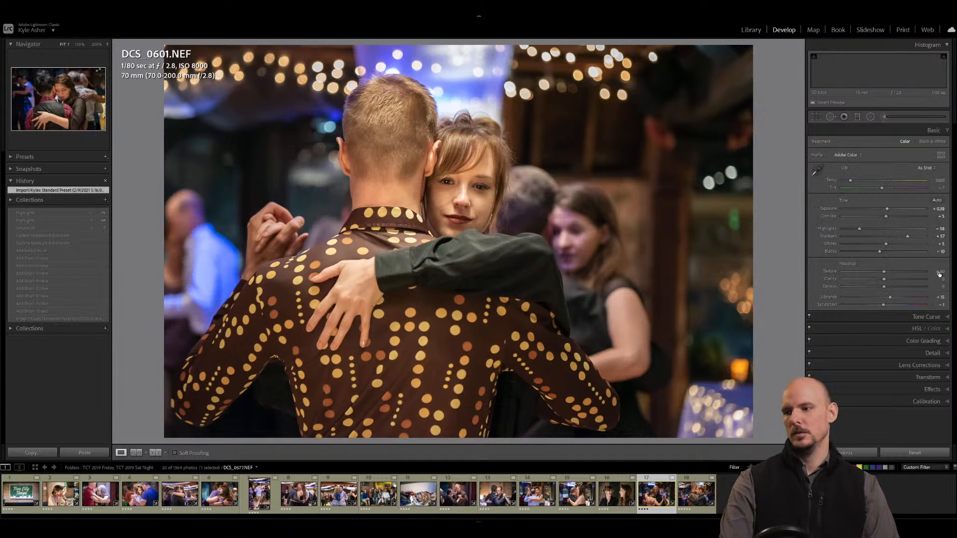
key("ctrl+z")
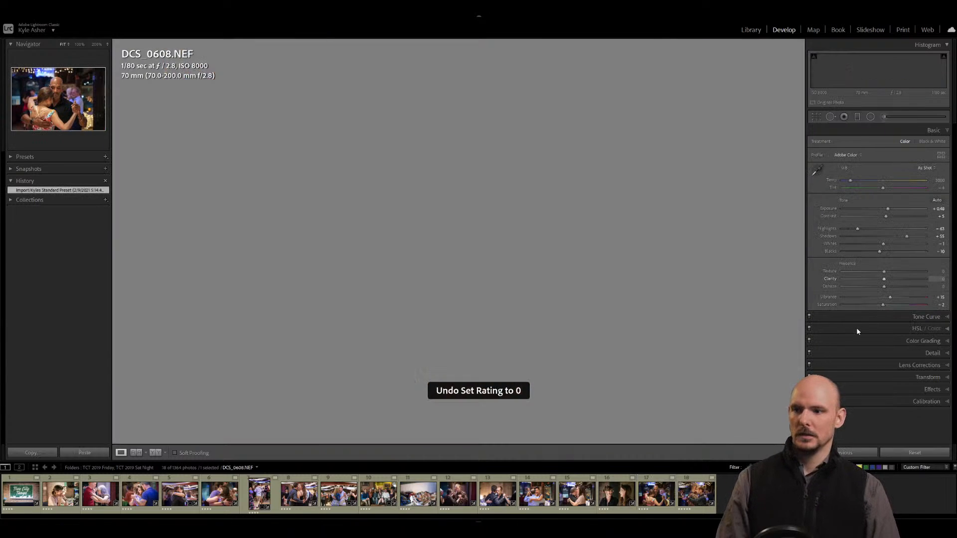
key("ctrl+z")
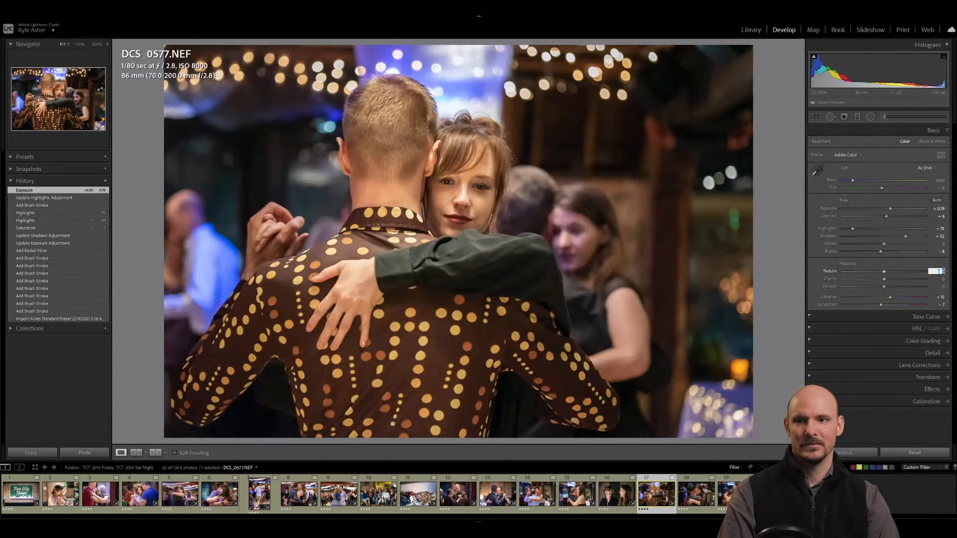
Set the photo's Texture to 10, Clarity to 10 and Dehaze to 5.
left_click(938, 279)
left_click(938, 286)
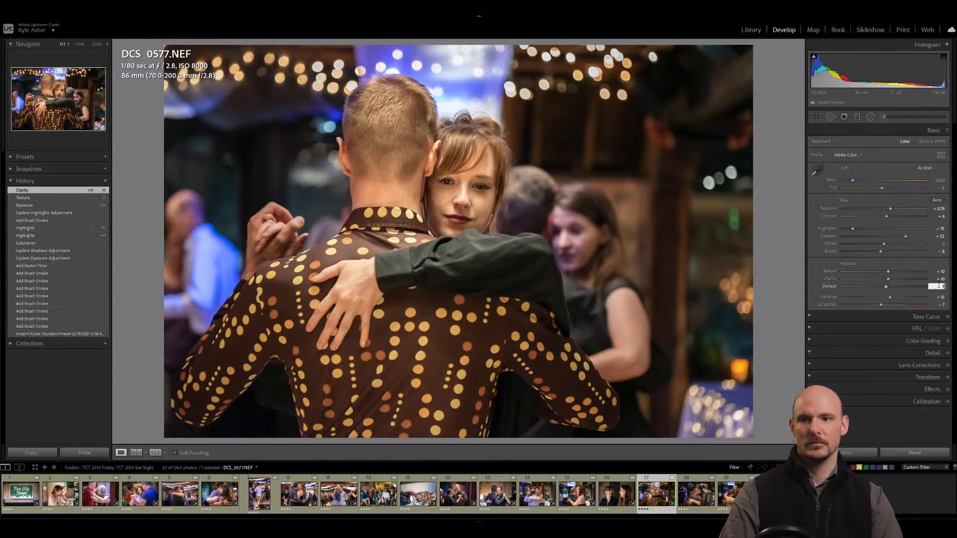
type("5")
key("Return")
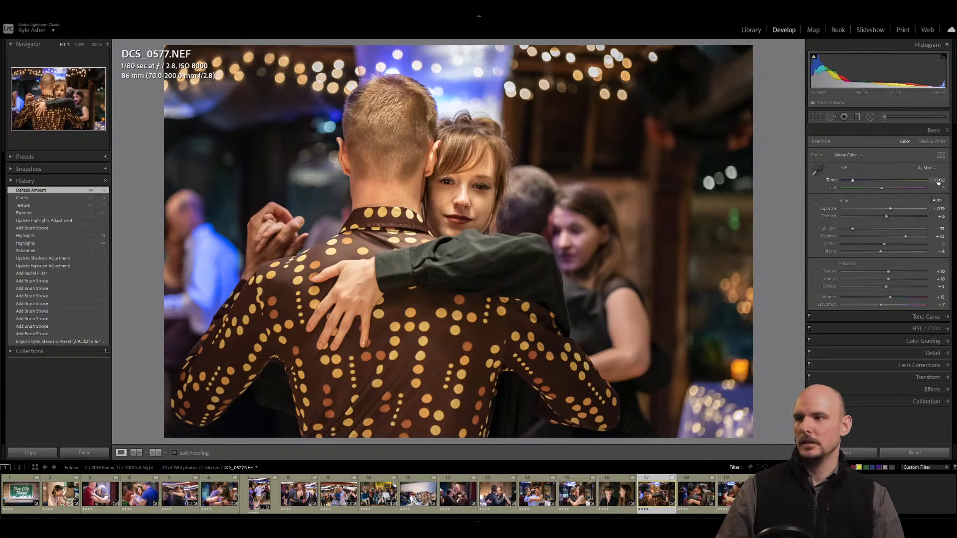
Set the white balance temperature to 3100 and the tint to -3.
left_click(938, 181)
type("310")
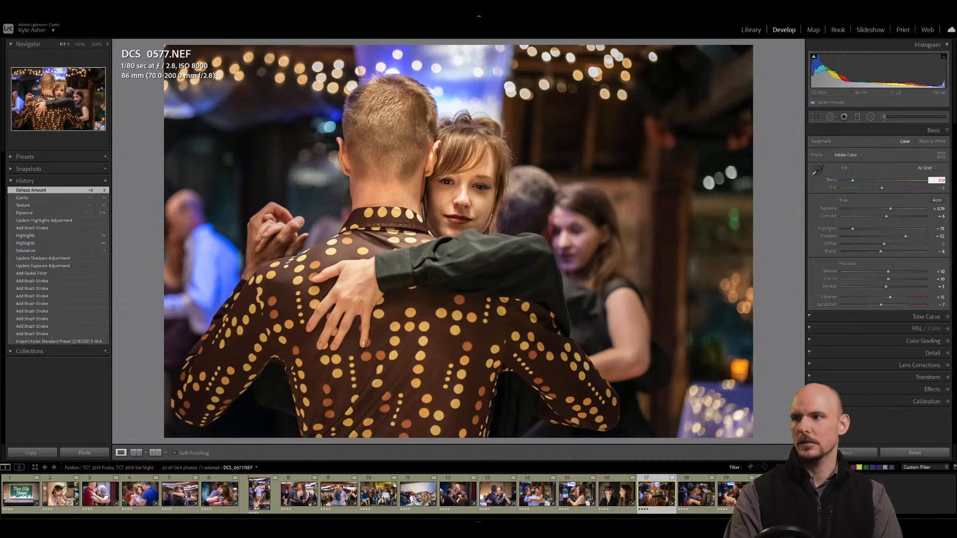
type("0")
key("Return")
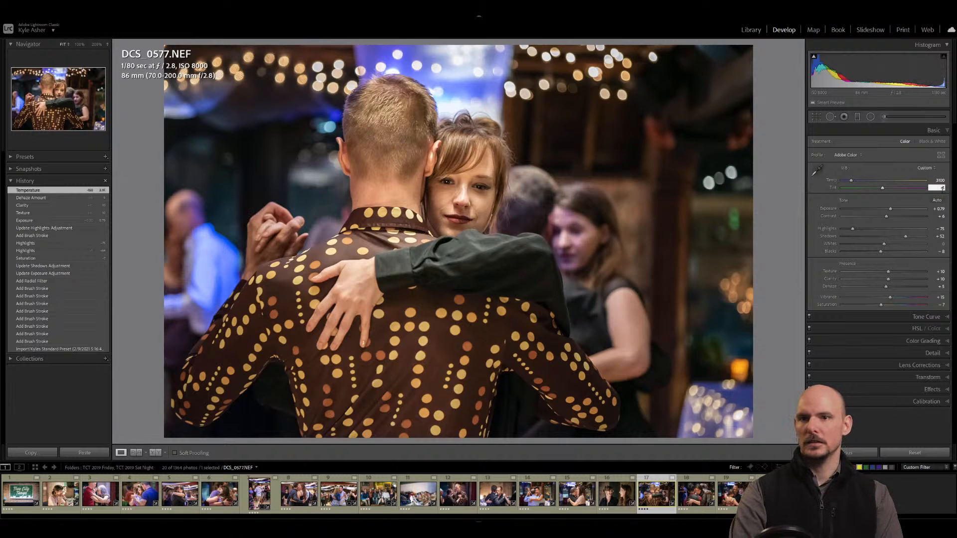
key("Return")
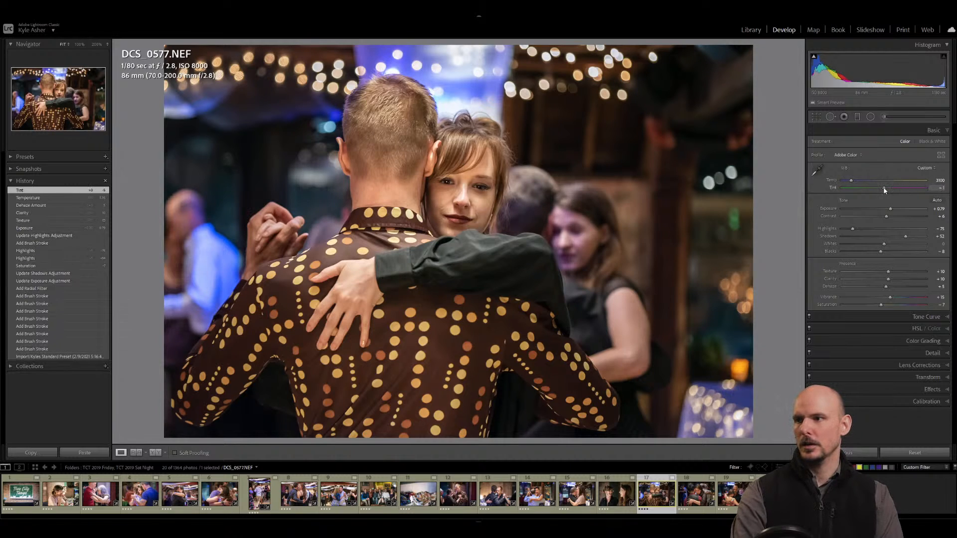
left_click_drag(881, 189, 883, 190)
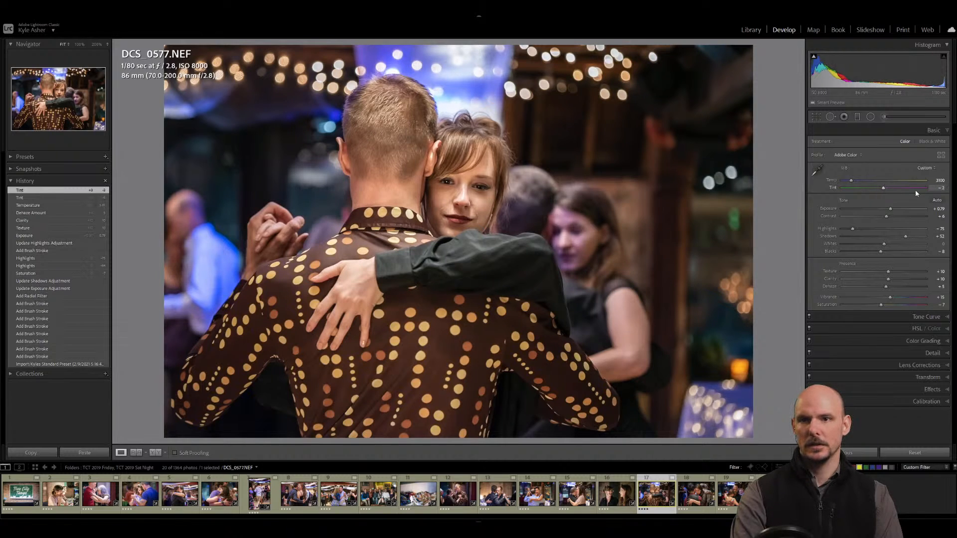
left_click_drag(942, 188, 940, 189)
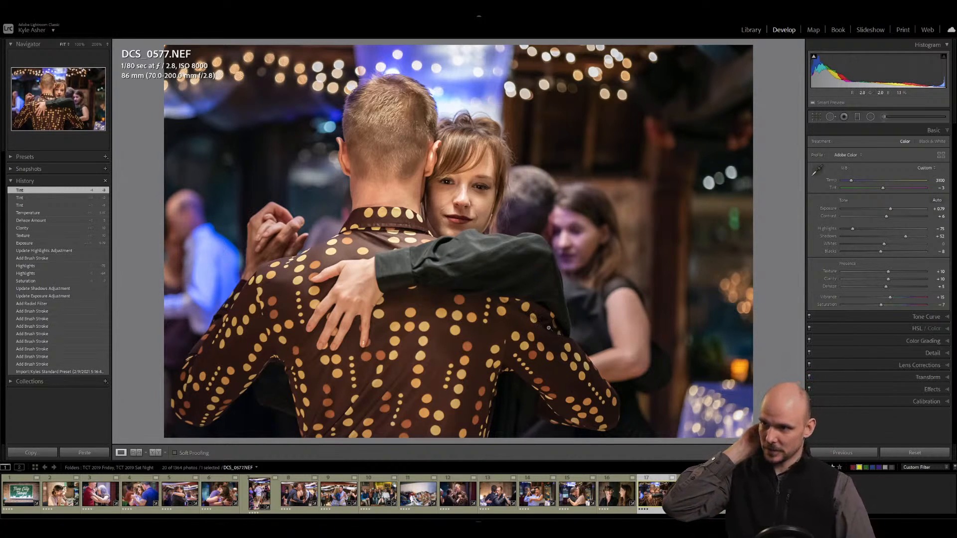
Compare the edit with the unedited photo by resetting all settings and restoring the latest Tint history state.
left_click(903, 453)
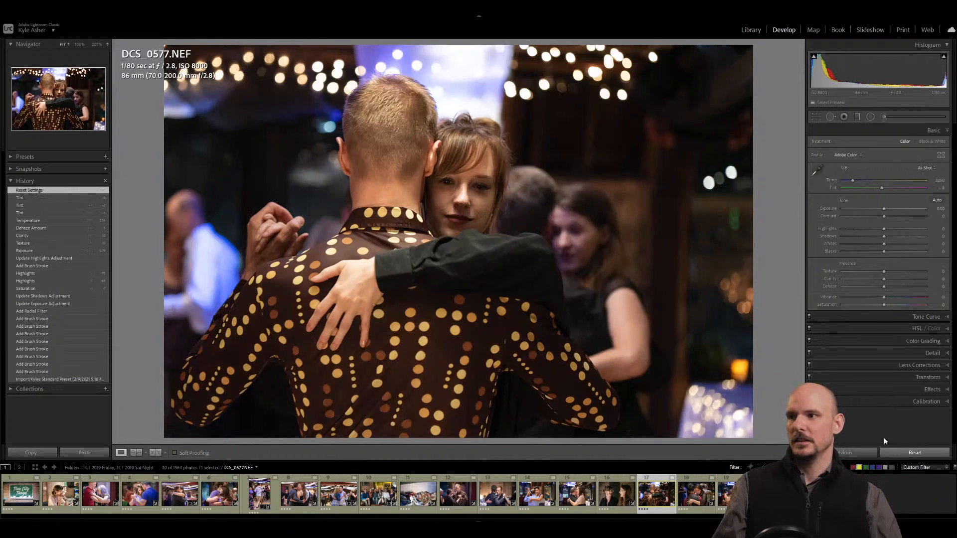
left_click(28, 198)
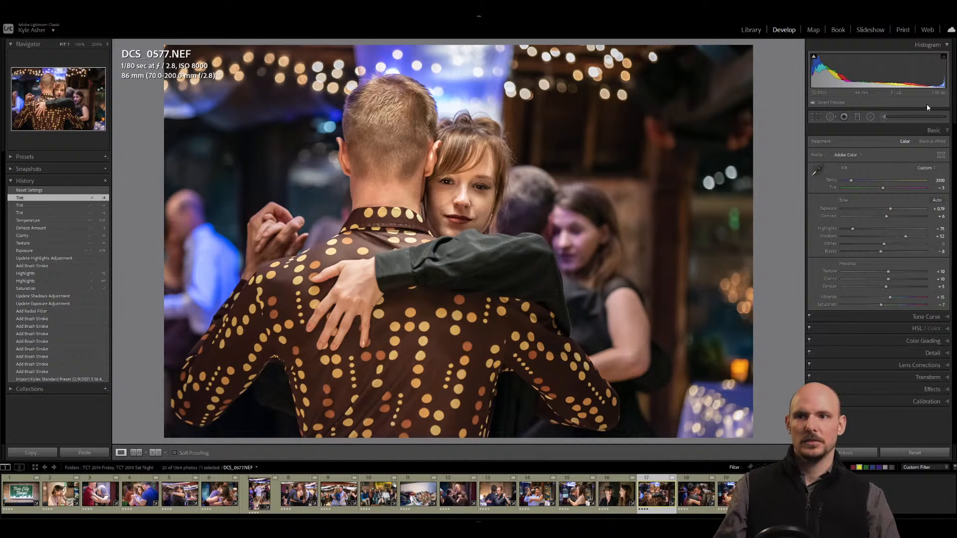
Paint a new brush adjustment with temperature 39 and tint -19 over the face of the dark-haired woman in the background.
left_click(884, 116)
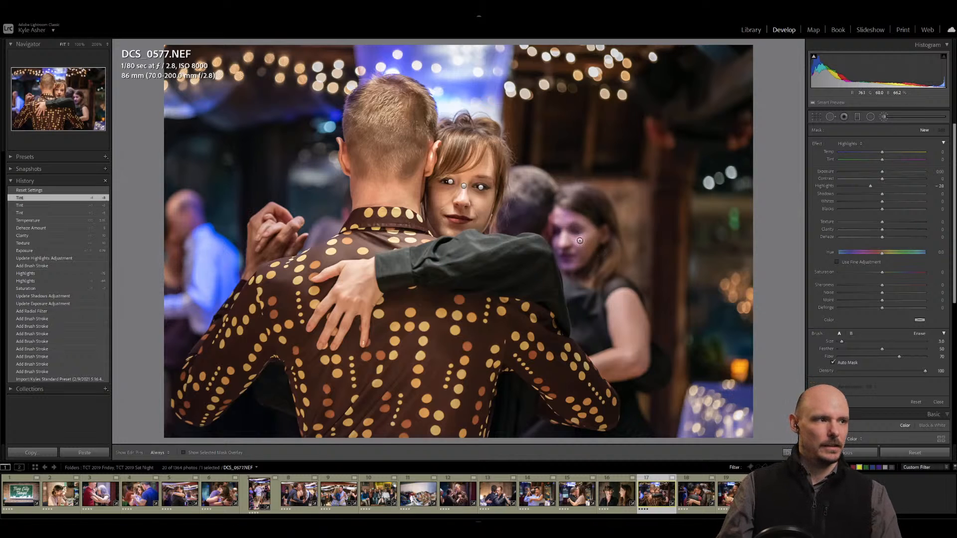
left_click(848, 144)
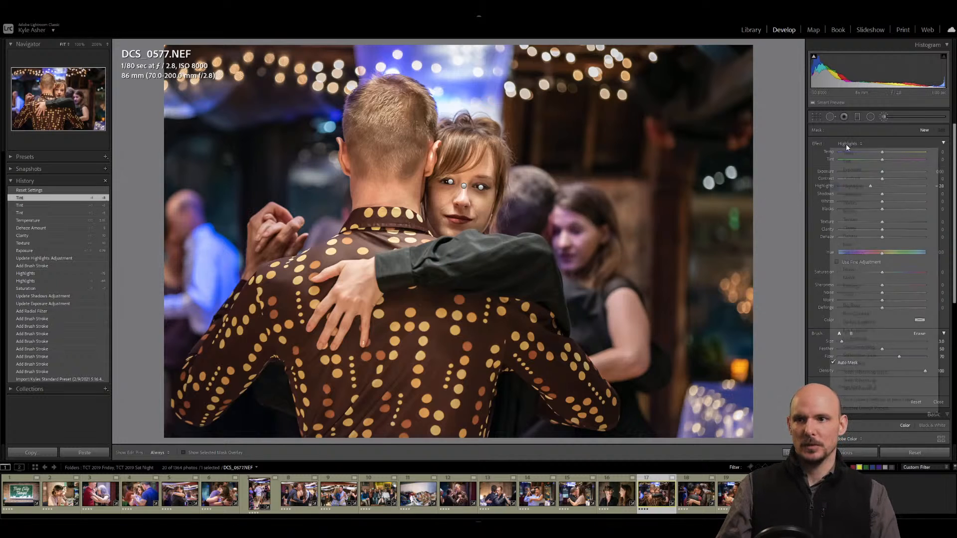
left_click(848, 153)
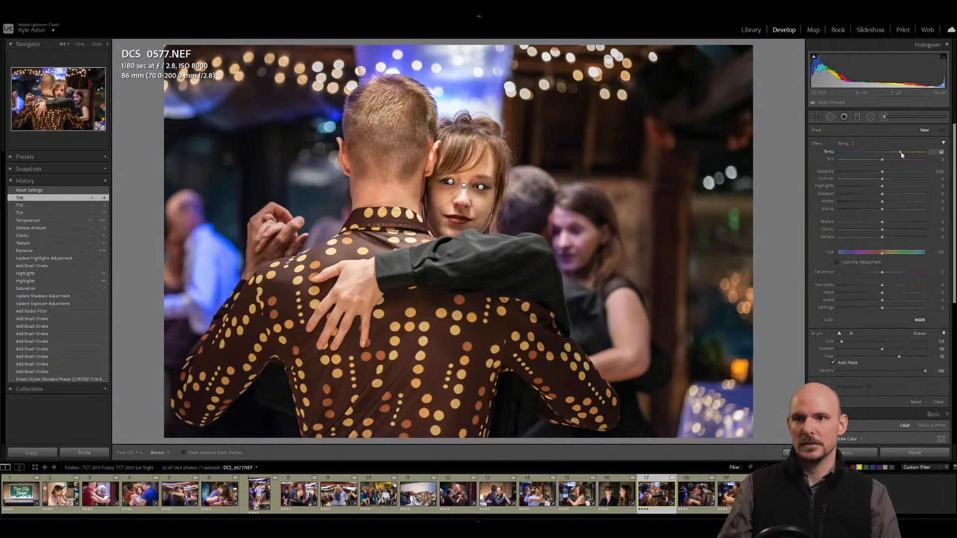
left_click_drag(896, 155, 905, 154)
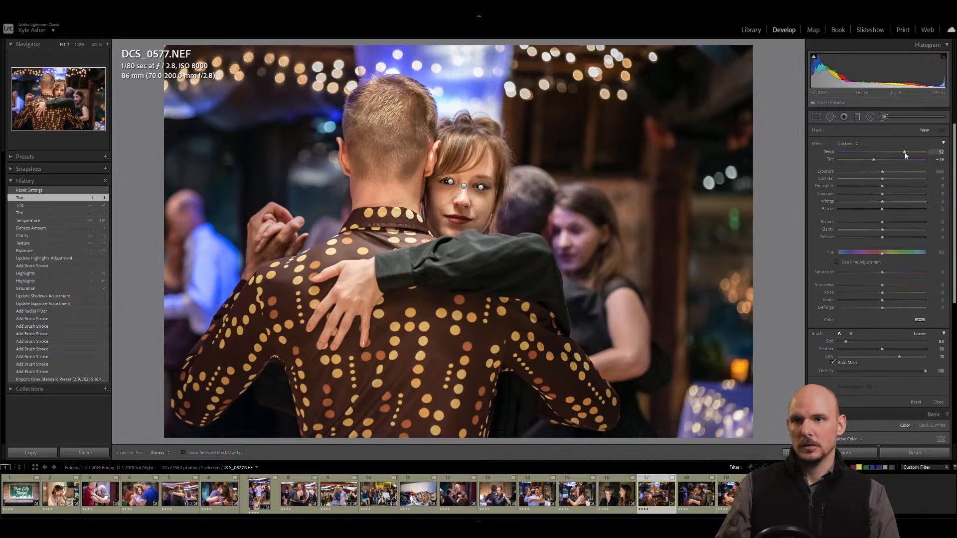
key("h")
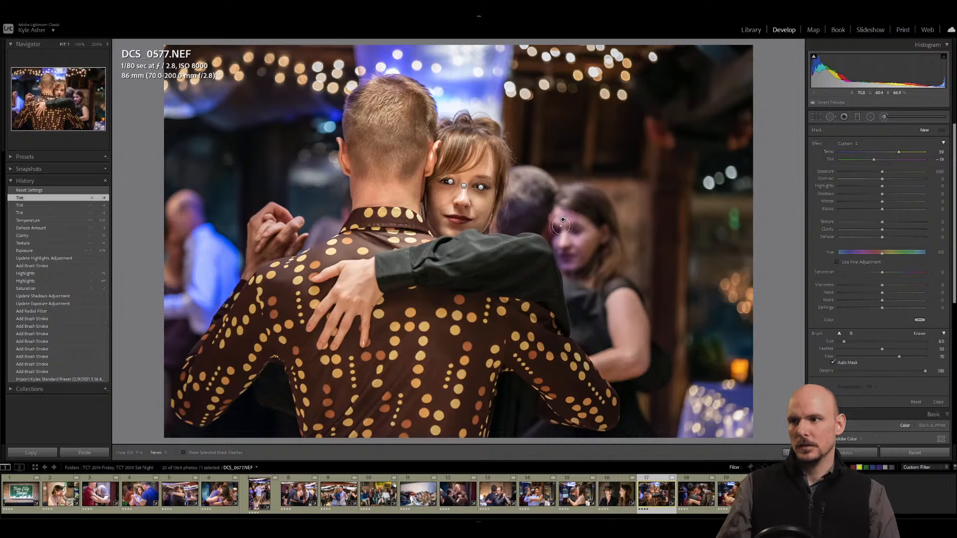
mouse_move(575, 240)
left_mouse_down()
mouse_move(570, 266)
mouse_move(587, 254)
mouse_move(559, 246)
mouse_move(576, 260)
mouse_move(580, 227)
mouse_move(555, 216)
mouse_move(587, 251)
left_mouse_up()
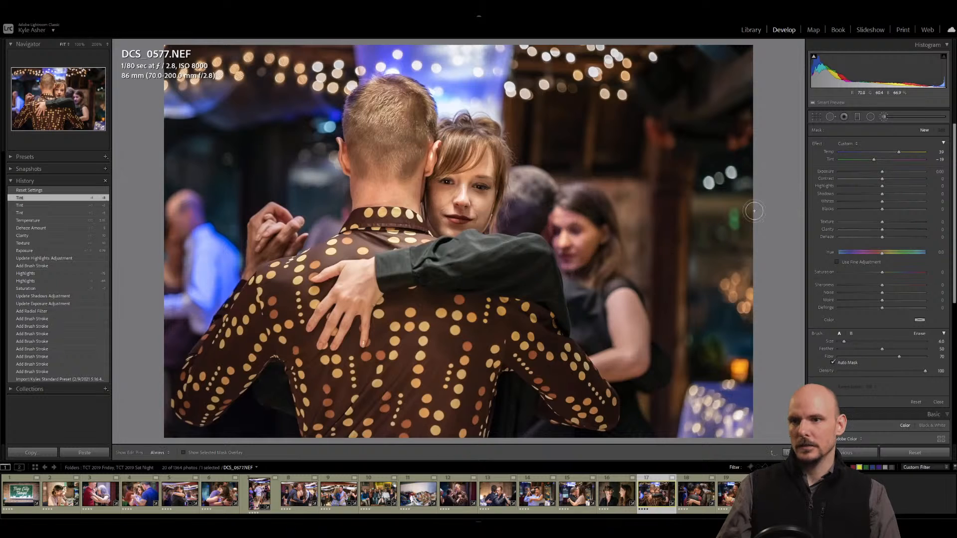
Refine the background woman's face brush to temperature 25 and tint -20.
left_click(939, 153)
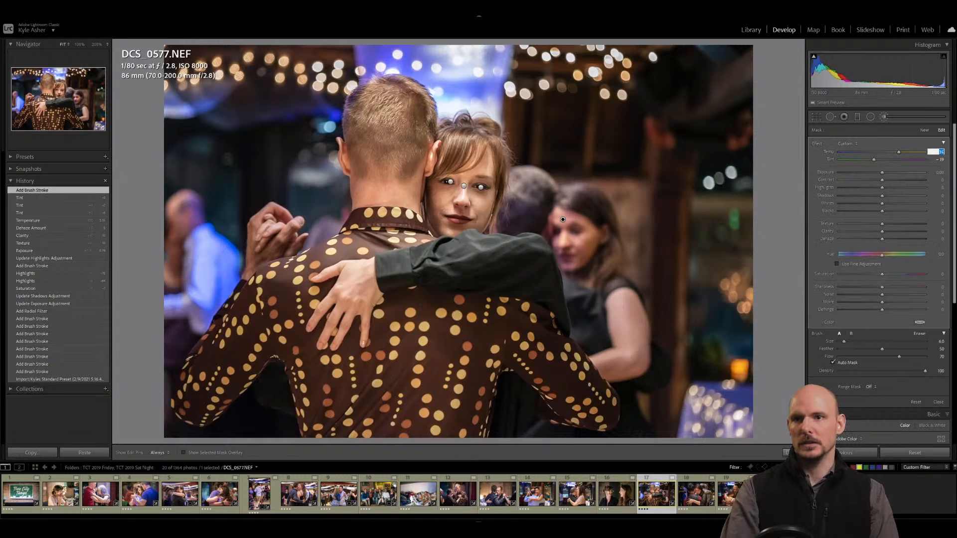
type("20")
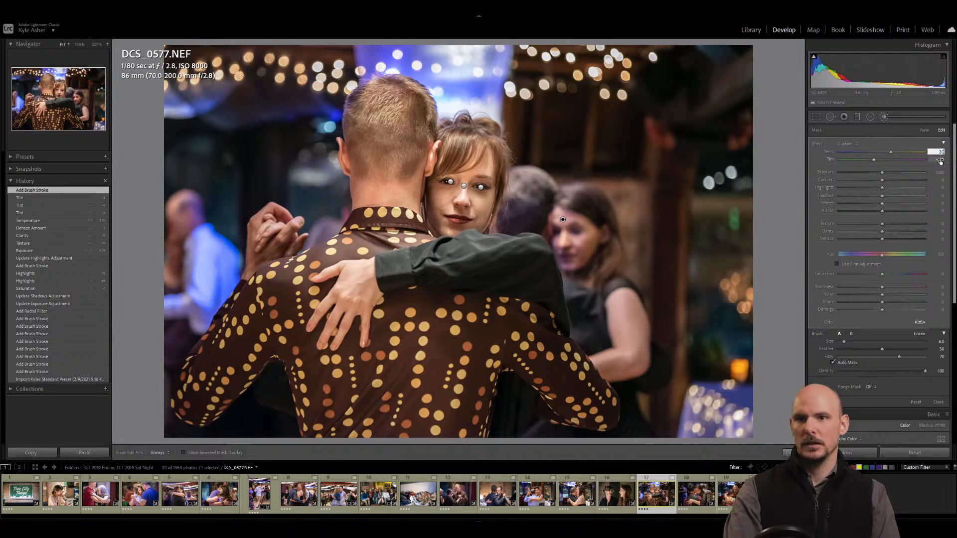
left_click(938, 160)
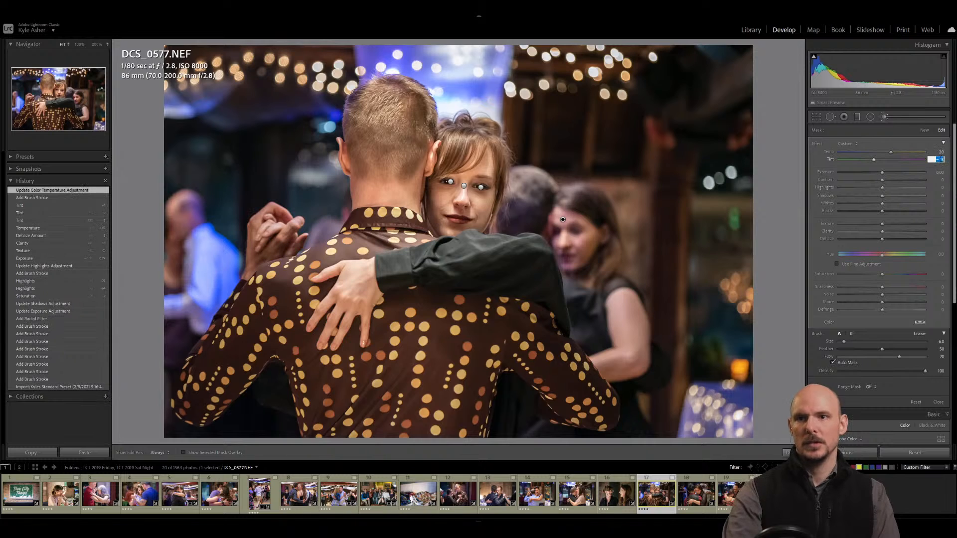
type("-20")
key("Return")
left_click(940, 152)
type("25")
key("Return")
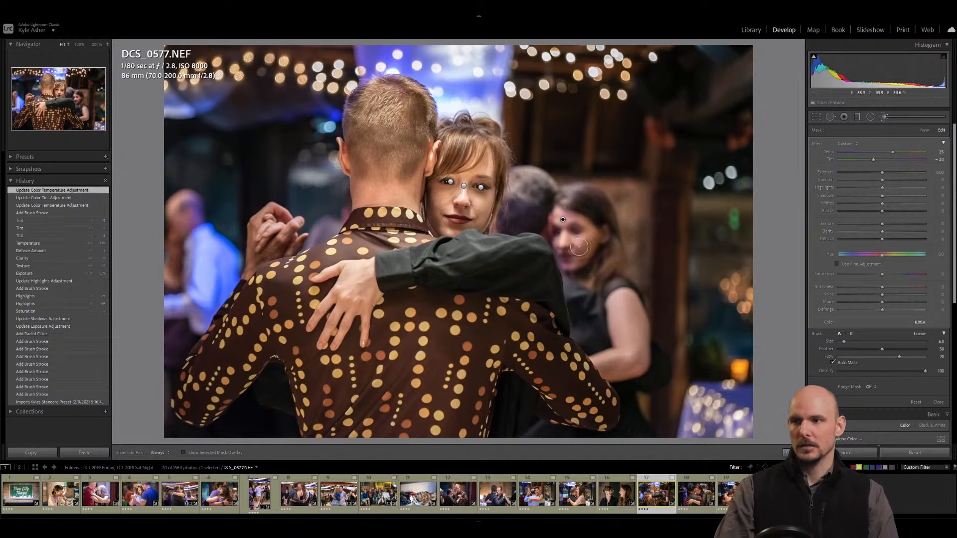
Paint a new brush adjustment with temperature 39 and tint -19 over the background woman's chin, cheek, forehead and hairline.
key("Return")
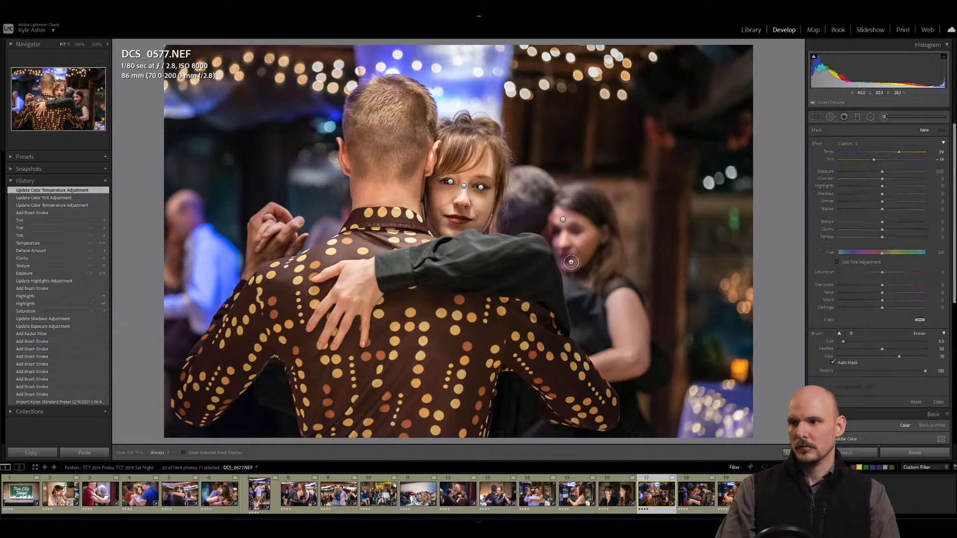
key("h")
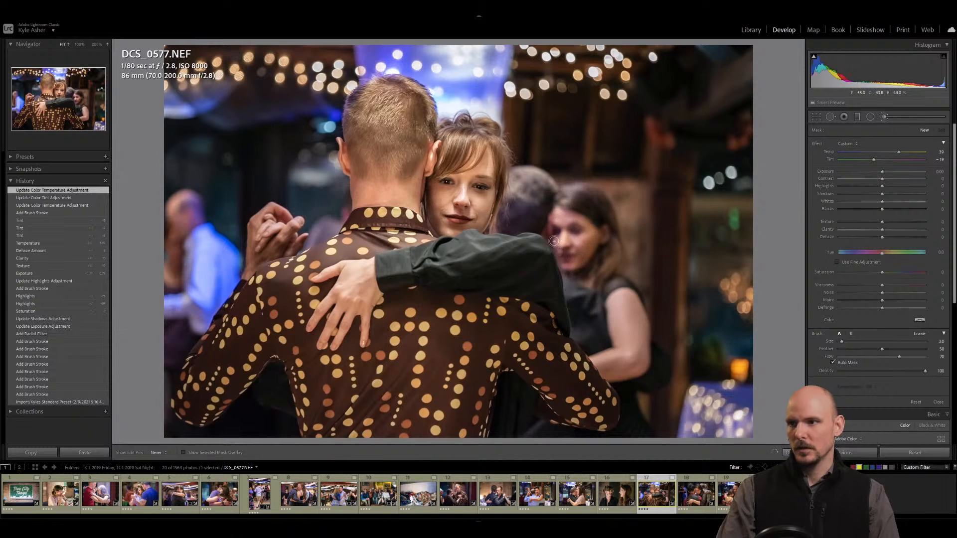
left_click(581, 248)
left_click(569, 216)
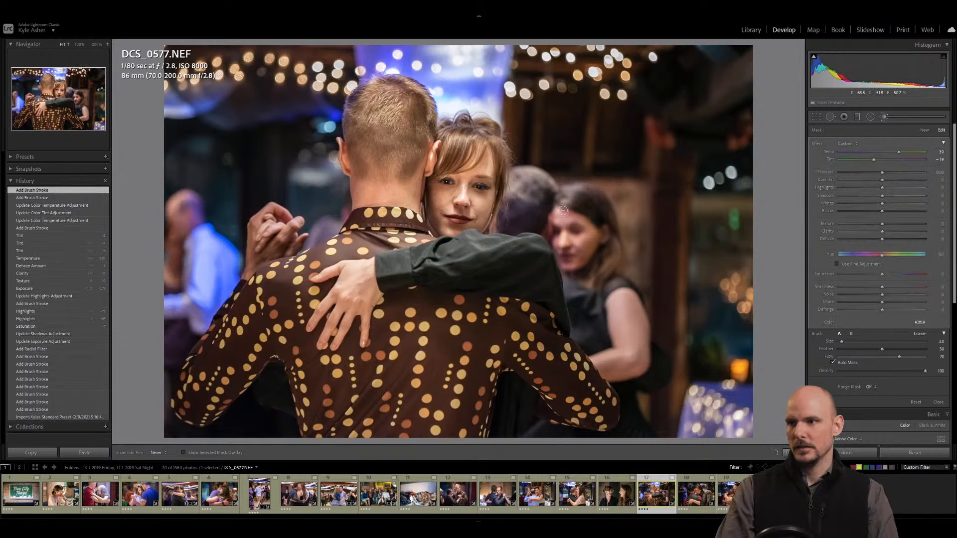
mouse_move(563, 211)
left_mouse_down()
mouse_move(610, 218)
mouse_move(605, 205)
left_mouse_up()
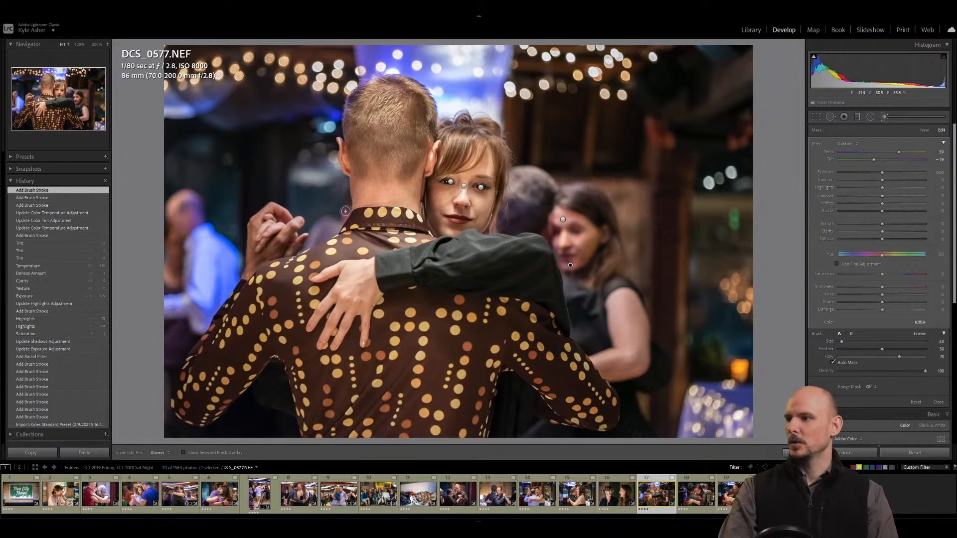
key("h")
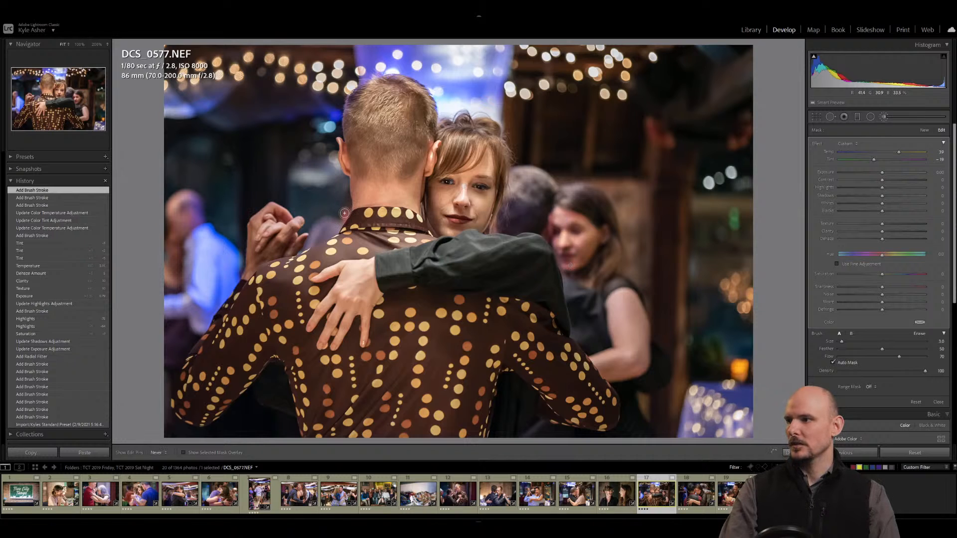
Extend the temperature 39 brush over the blurred area behind the dancer's shoulder and the blue-lit background man's face, hand and shirt.
left_click(344, 213)
scroll(187, 280, "up", 6)
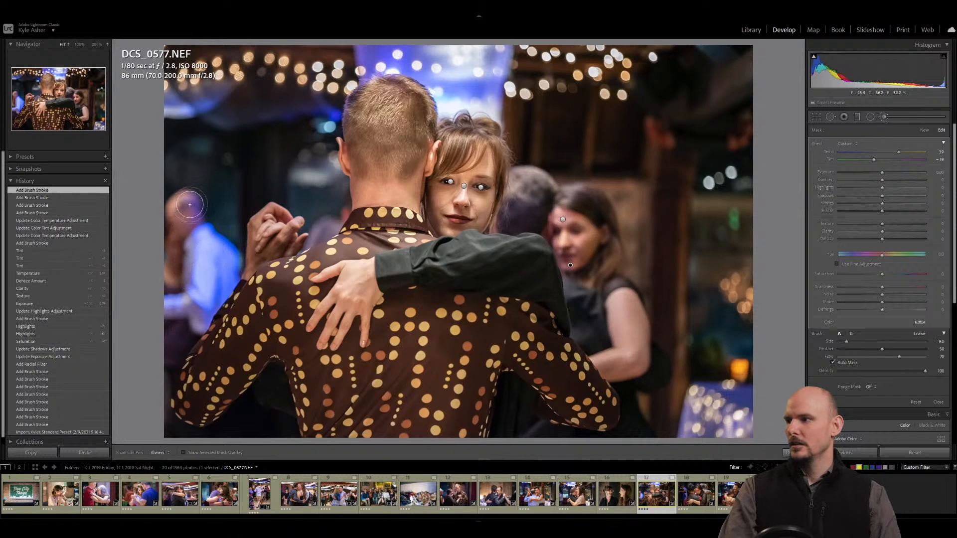
left_click_drag(191, 213, 199, 219)
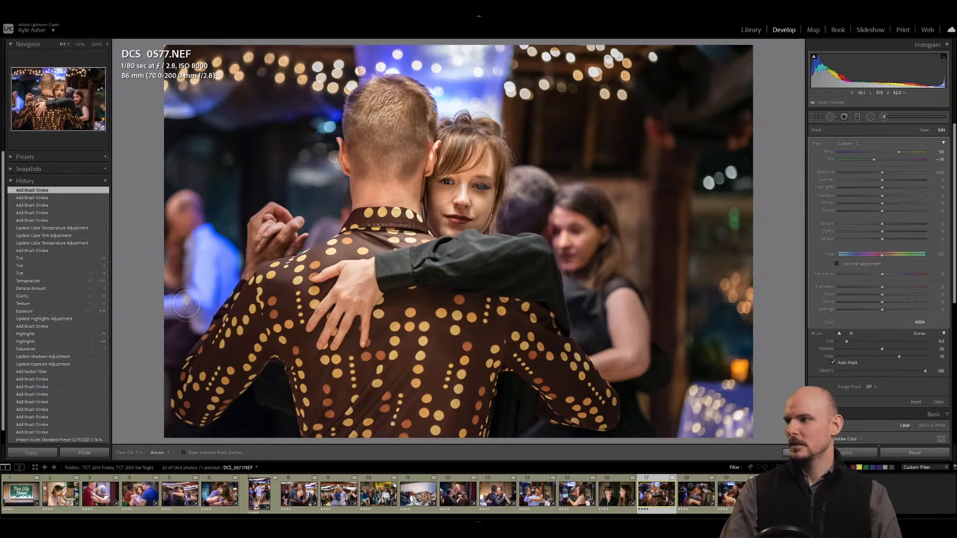
mouse_move(185, 304)
left_mouse_down()
mouse_move(199, 327)
mouse_move(197, 318)
left_mouse_up()
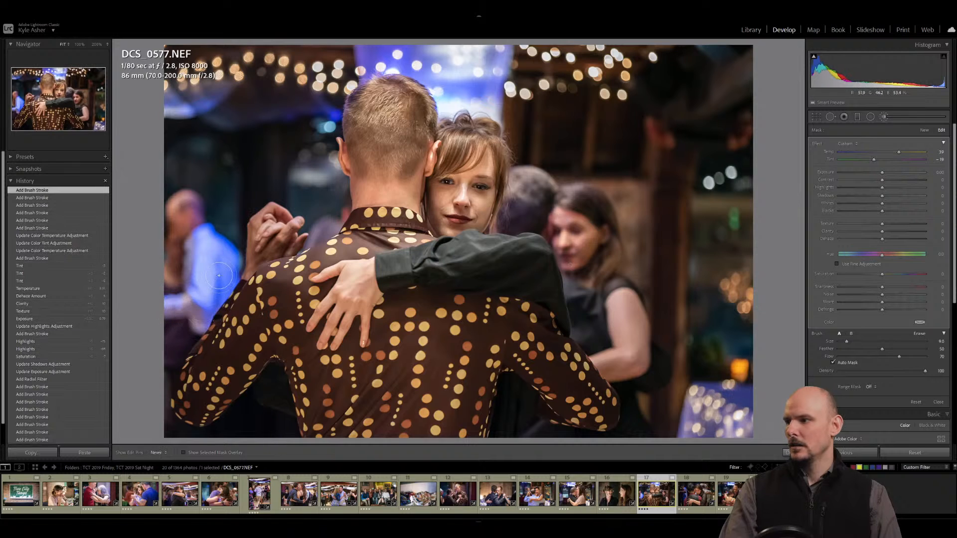
left_click(203, 305)
left_click(185, 289)
left_click(207, 235)
left_click(214, 239)
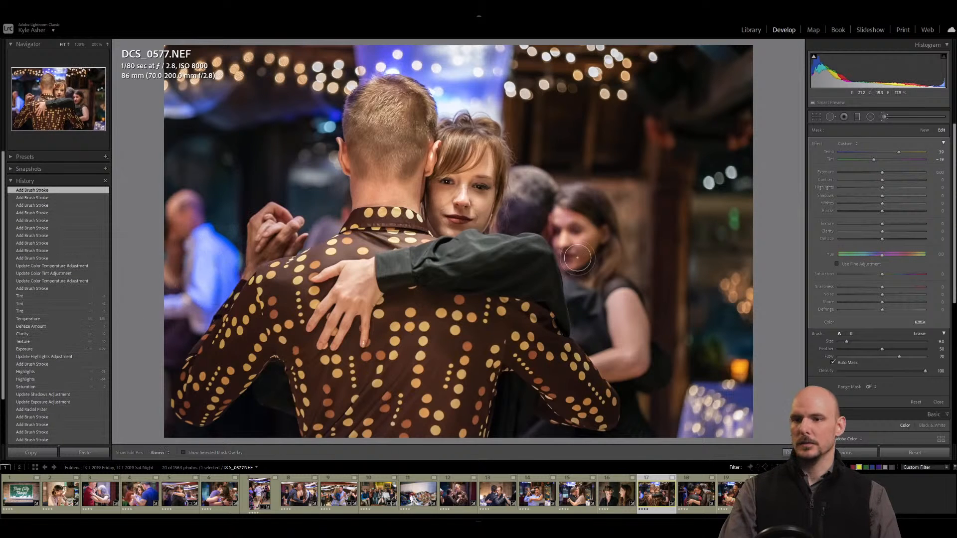
key("k")
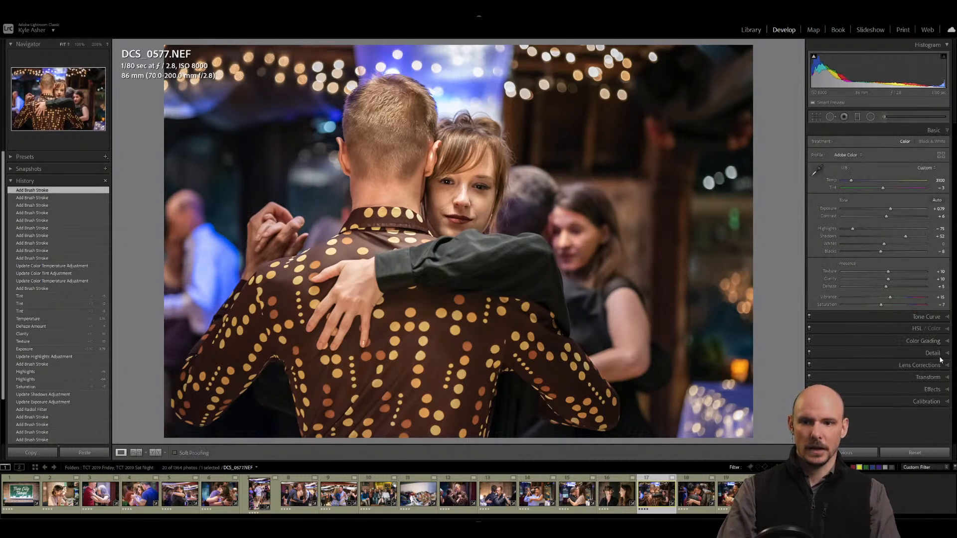
Set the HSL blue saturation to -35 and compare the result with the earlier Temperature history state.
left_click(921, 329)
left_click(897, 167)
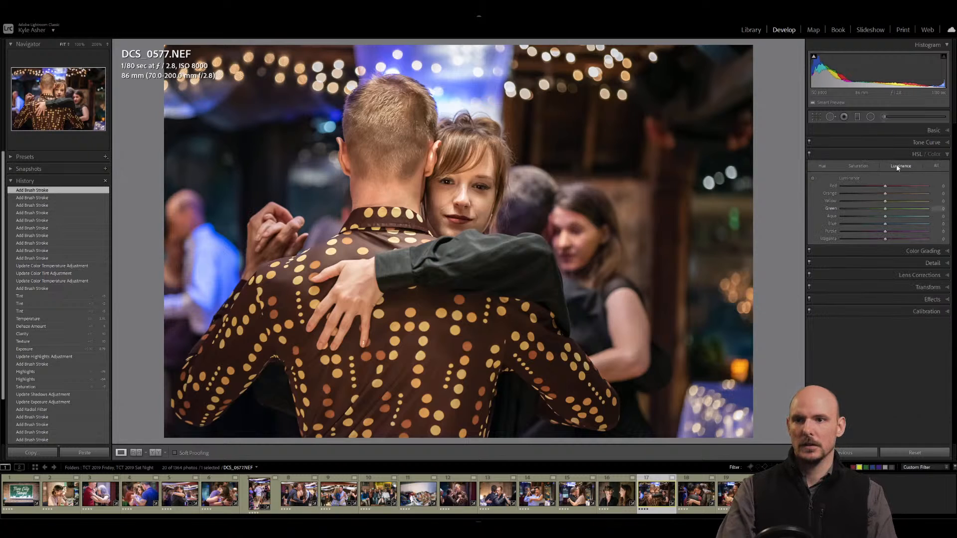
left_click(863, 165)
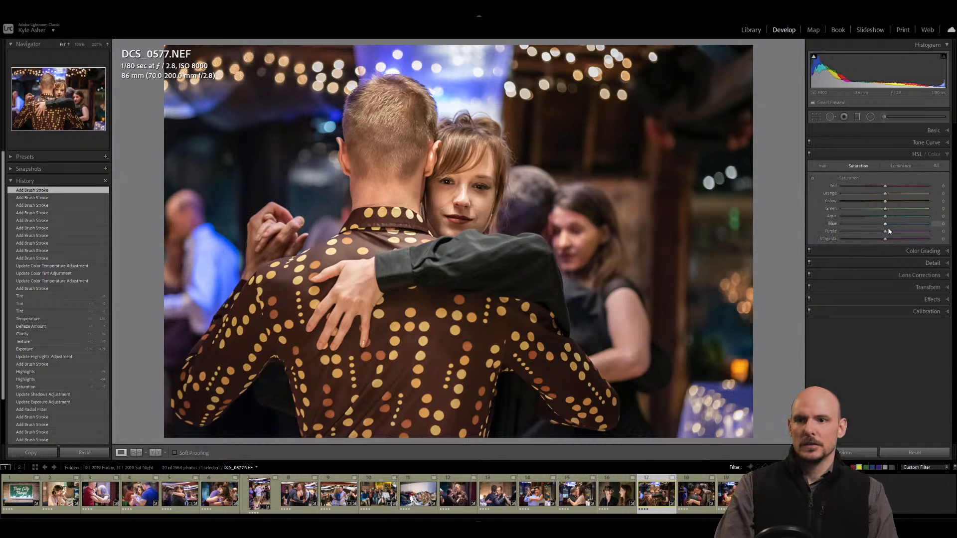
mouse_move(875, 227)
left_mouse_down()
mouse_move(838, 230)
mouse_move(880, 231)
mouse_move(871, 231)
left_mouse_up()
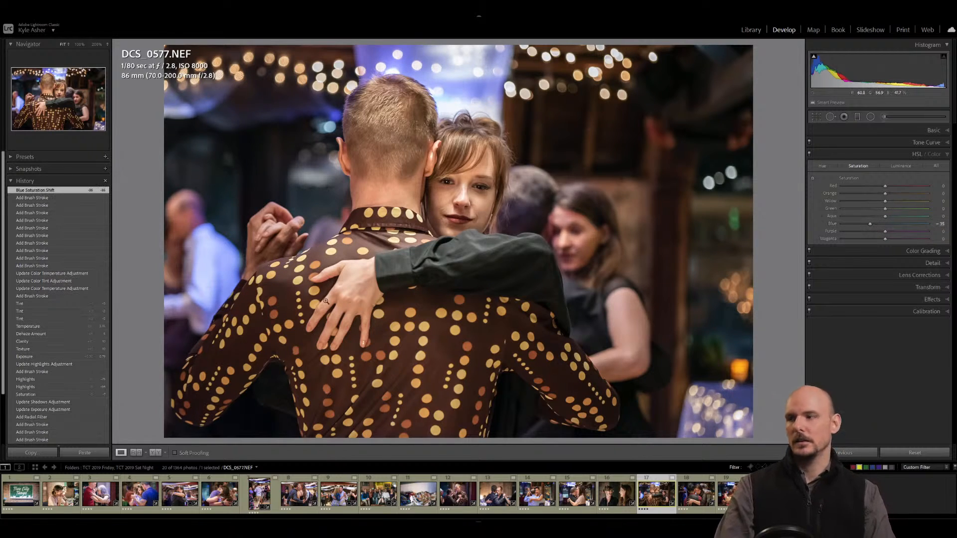
left_click(40, 328)
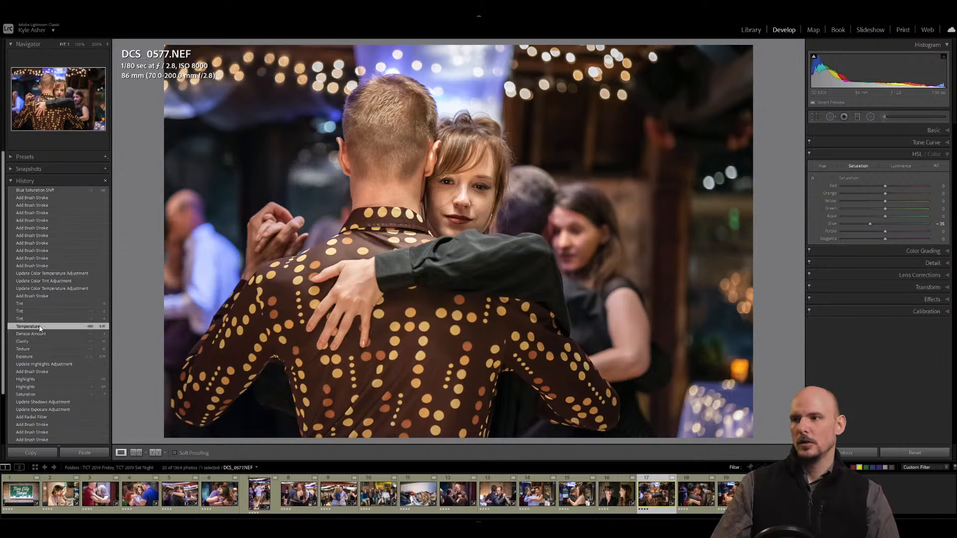
left_click(34, 191)
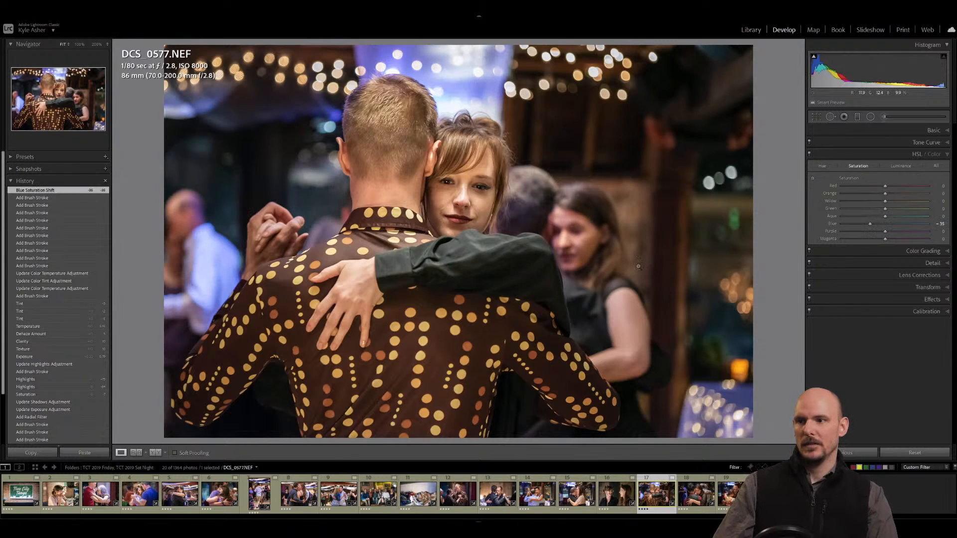
Reduce the background woman's face brush saturation to about -19 and compare the result with the earlier Update Highlights Adjustment state.
key("k")
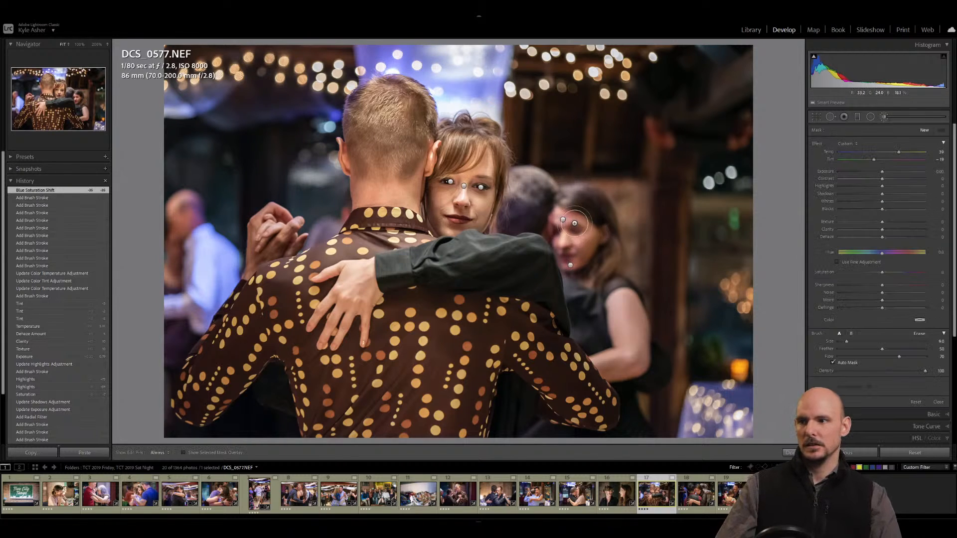
left_click(562, 221)
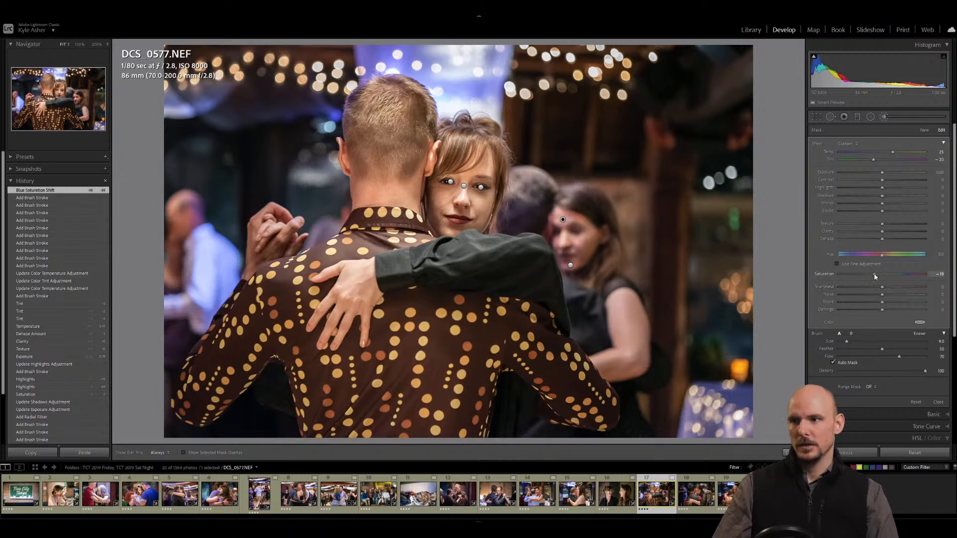
left_click_drag(875, 277, 873, 275)
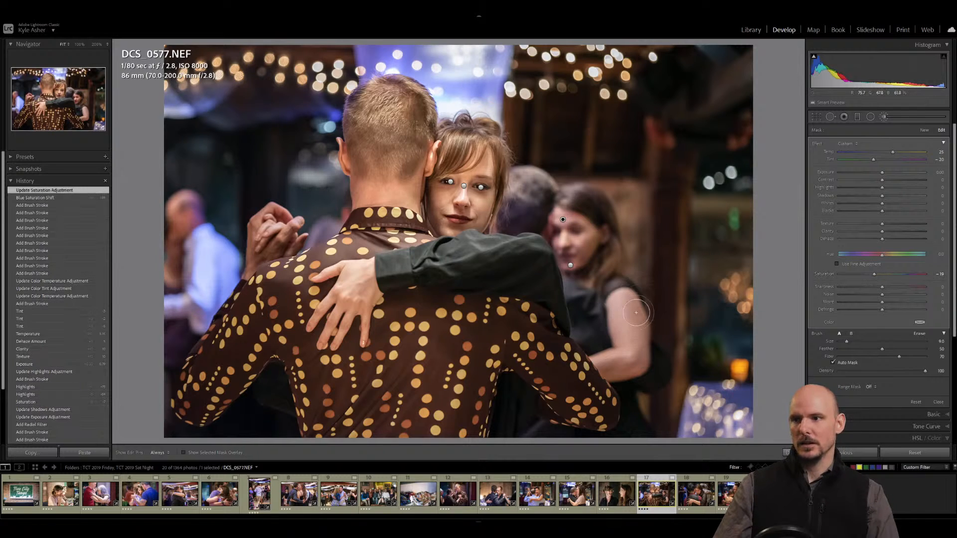
key("Return")
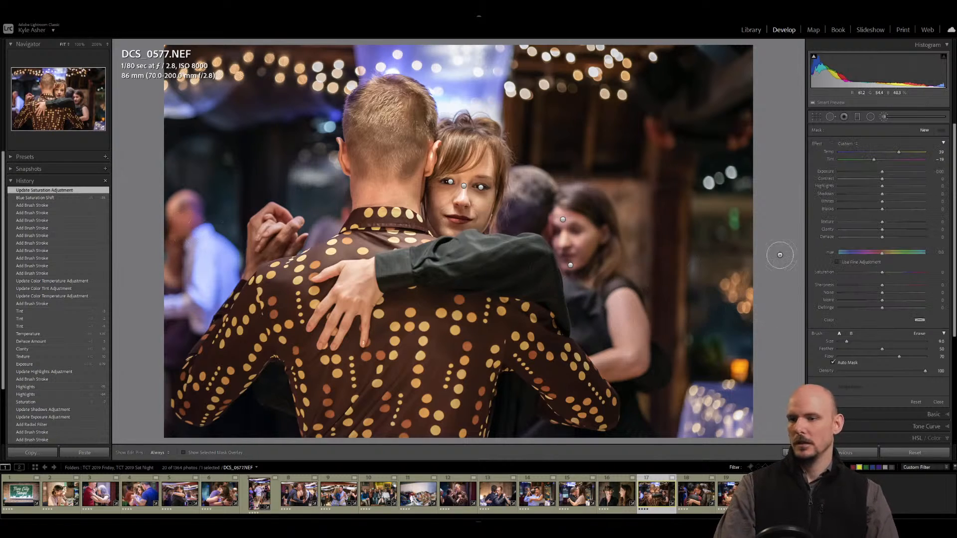
key("k")
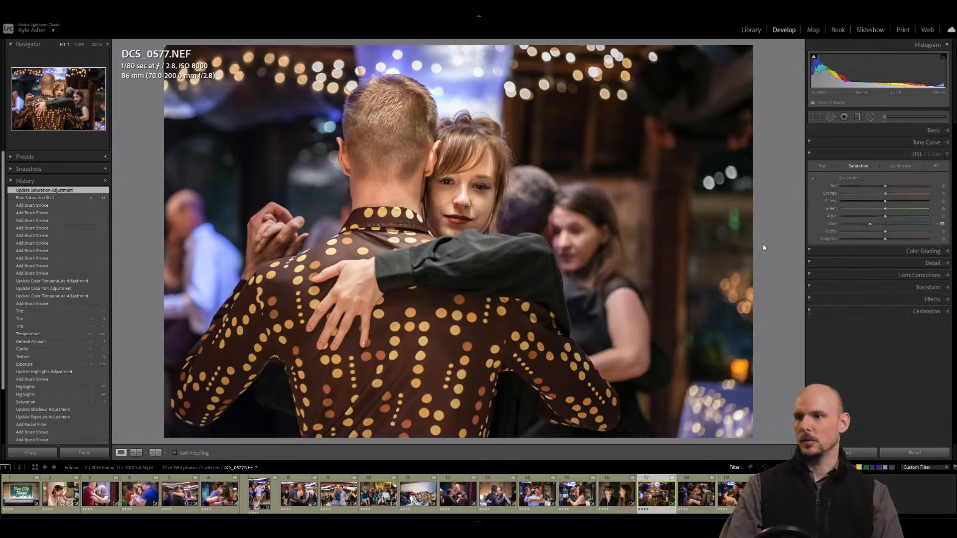
left_click(45, 373)
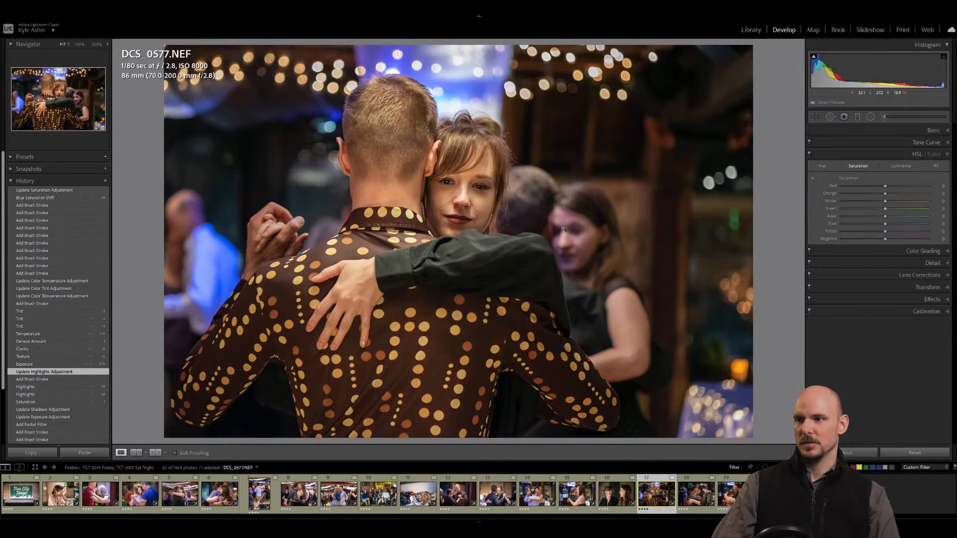
left_click(44, 190)
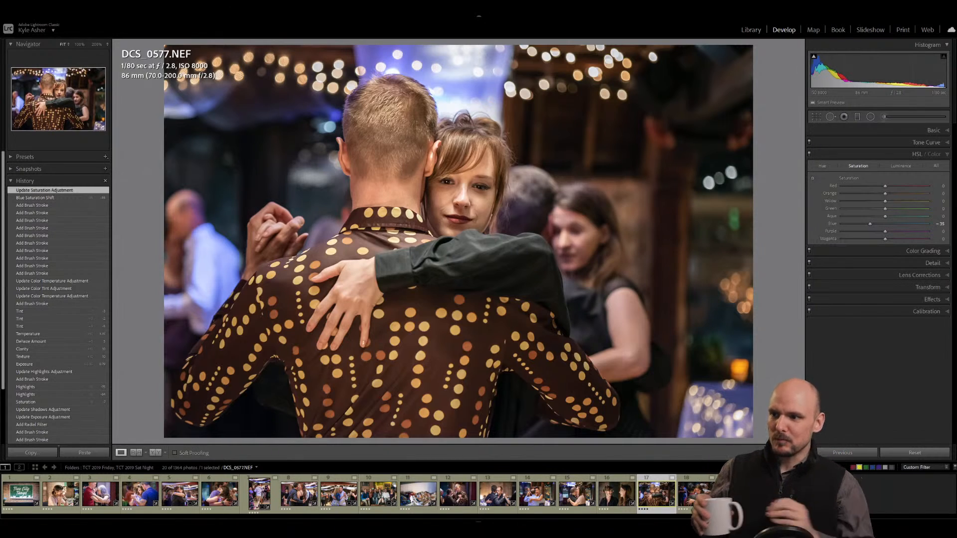
Set the photo's white balance tint to +3.
left_click(947, 131)
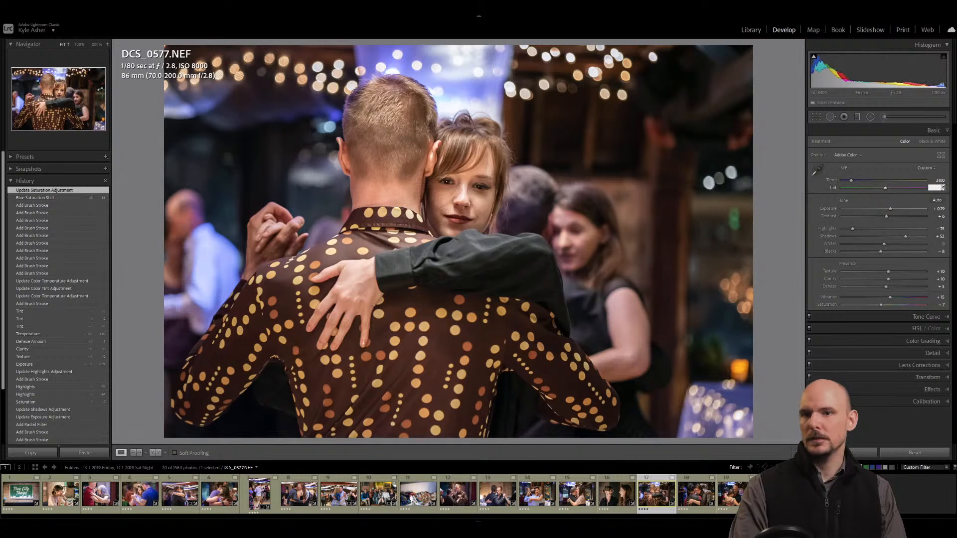
key("Down")
key("Down")
key("Down")
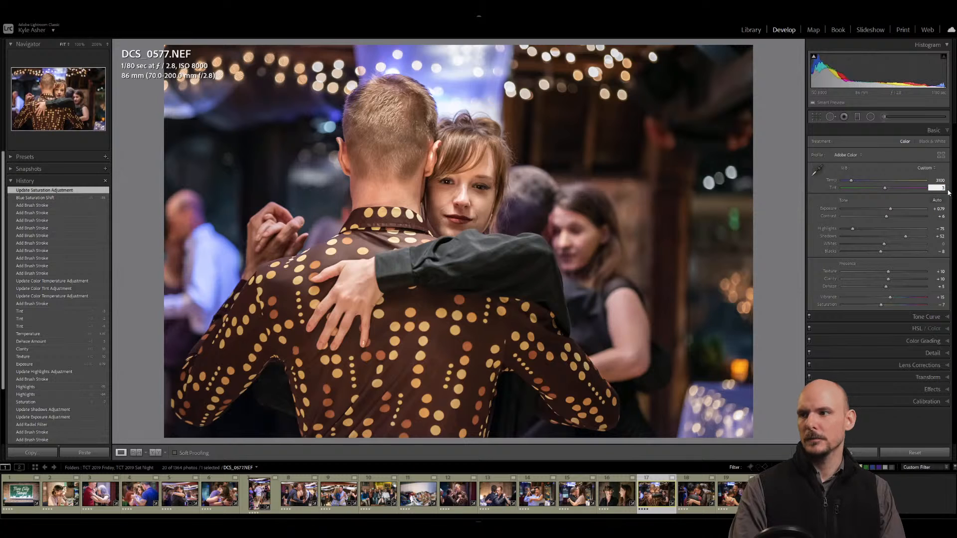
key("Return")
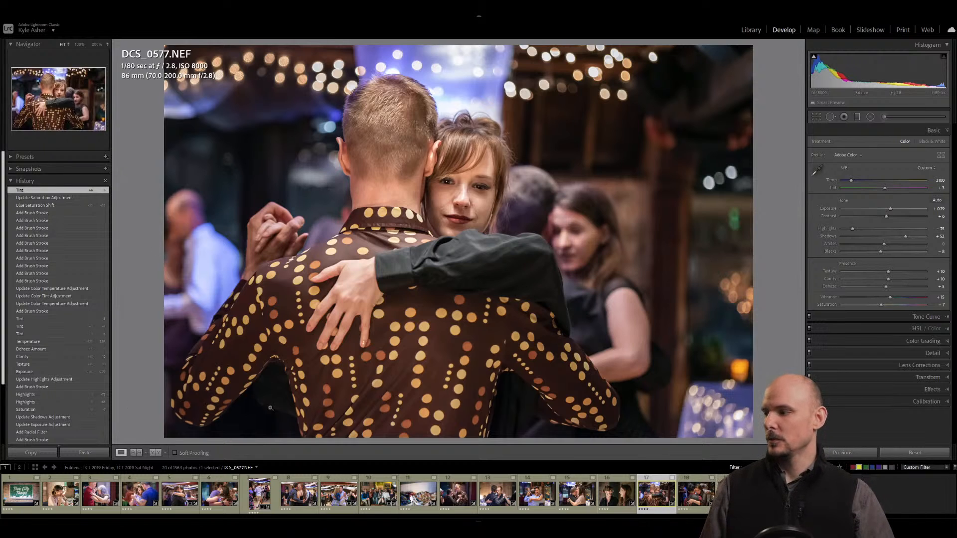
Compare the finished edit with the original import history state and restore the latest Tint state.
scroll(42, 415, "down", 3)
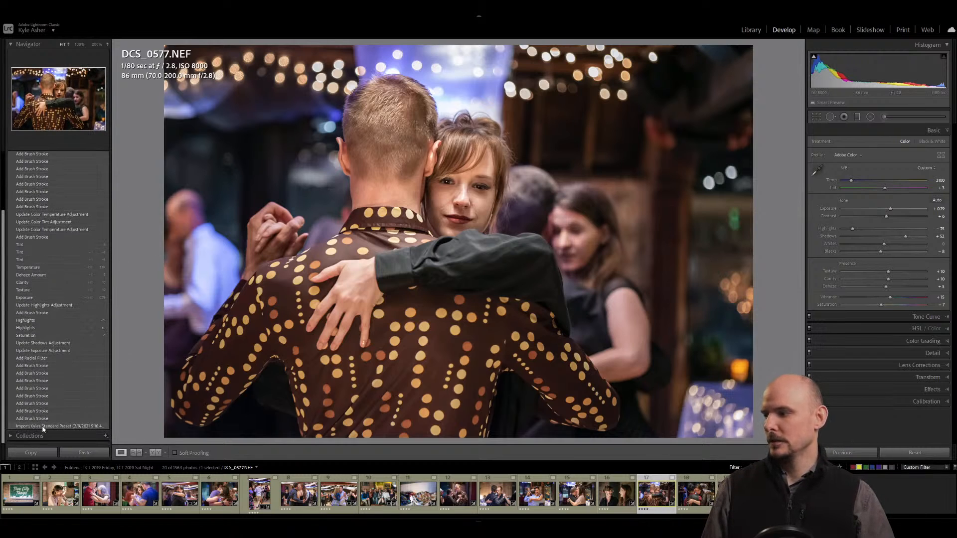
left_click(42, 426)
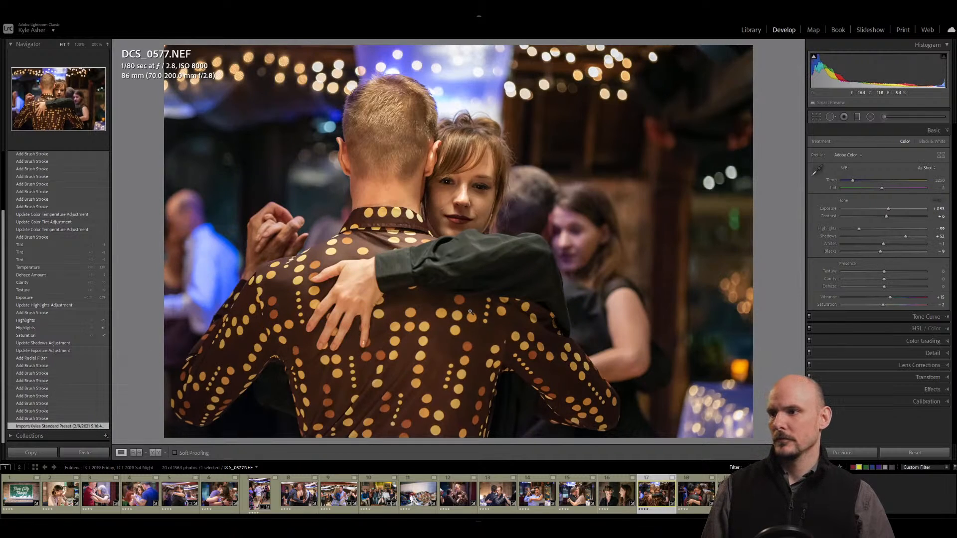
scroll(50, 235, "up", 3)
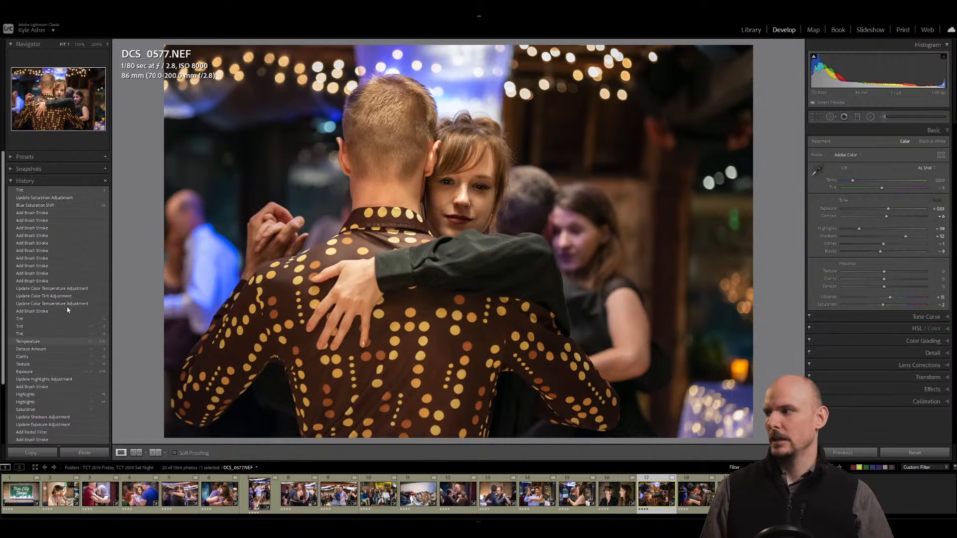
left_click(36, 189)
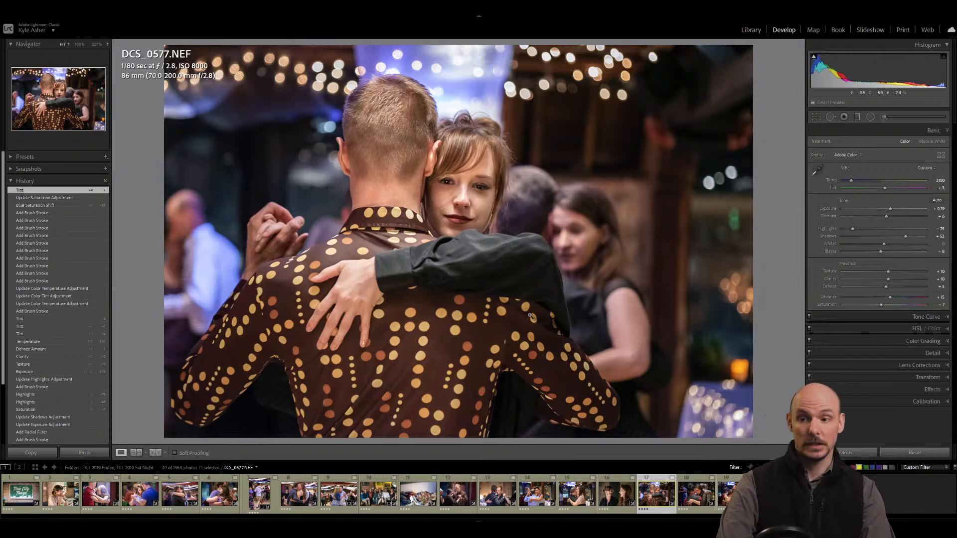
Move on to photo DCS_0601.NEF and raise its exposure to +0.68.
key("Right")
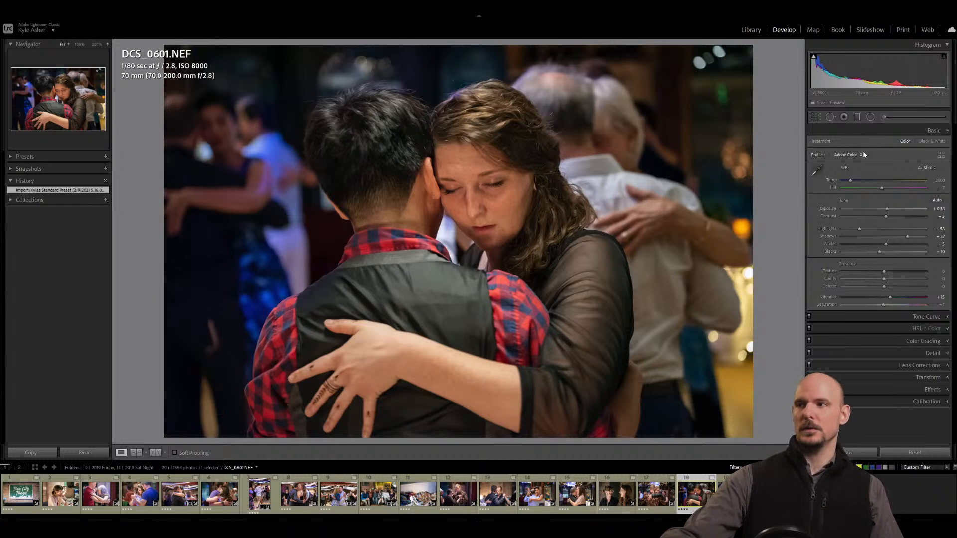
key("period")
key("equal")
key("equal")
key("equal")
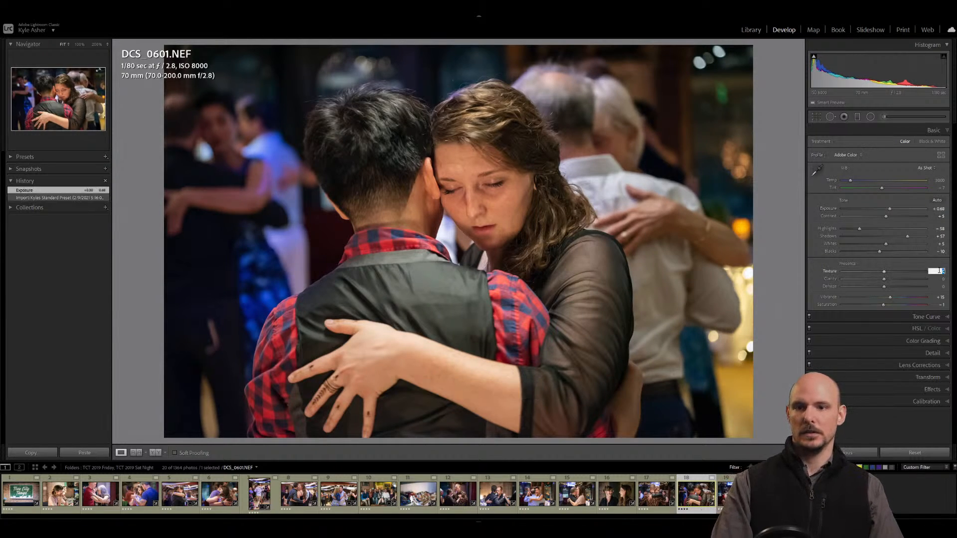
Set the photo's texture to +10, clarity to +10 and dehaze to +5.
left_click_drag(938, 272, 942, 272)
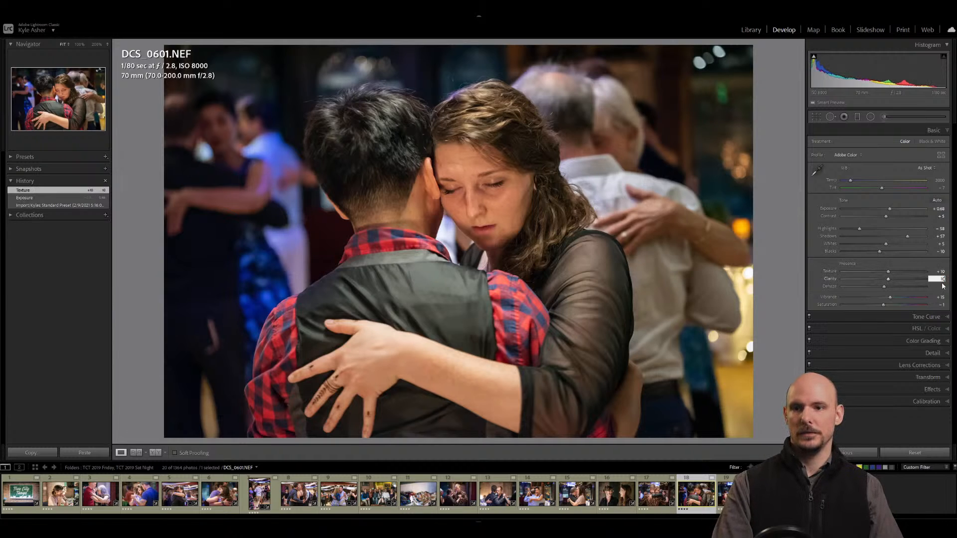
key("Tab")
type("5")
key("Return")
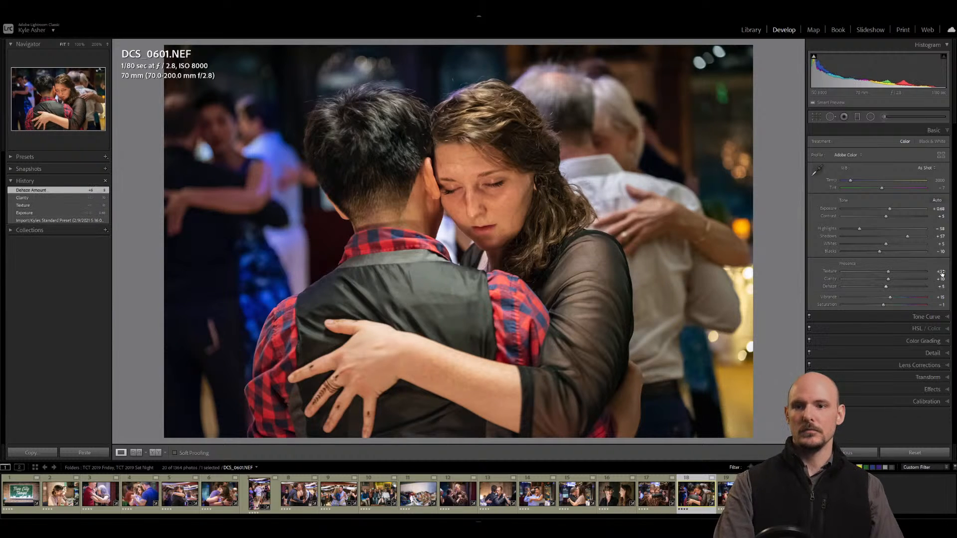
Add a radial filter over the woman's face with the Exposure effect at 0.50.
left_click(870, 117)
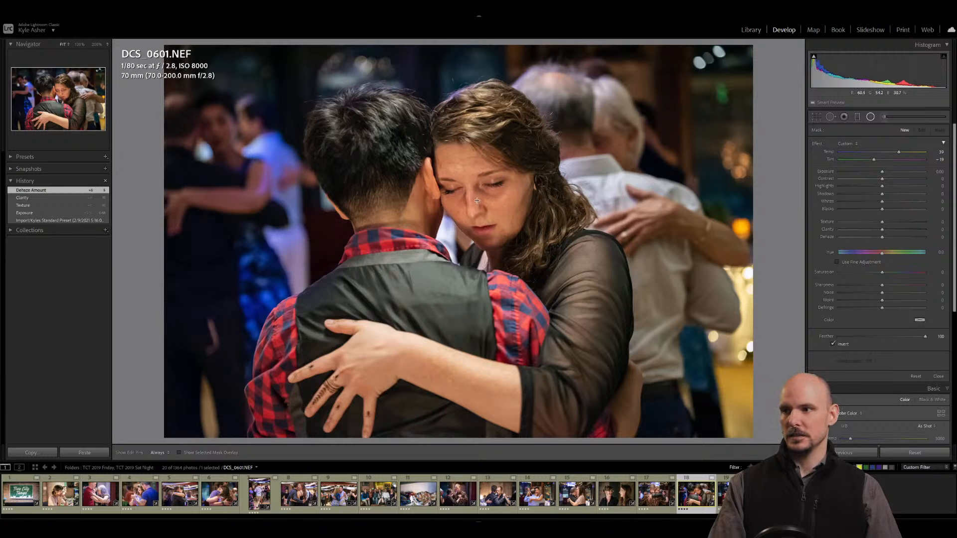
left_click_drag(477, 201, 536, 273)
left_click(847, 143)
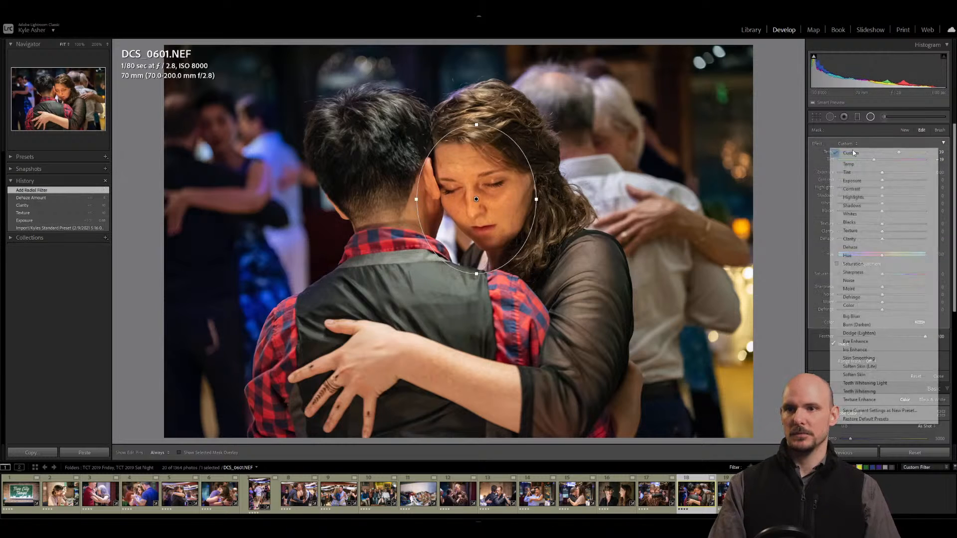
left_click(875, 183)
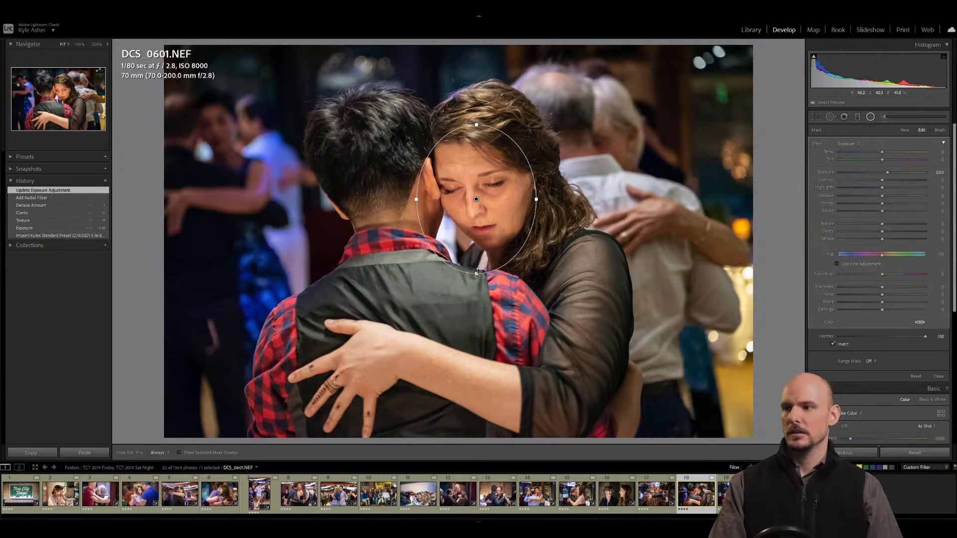
Narrow, rotate and reposition the radial filter to fit the tilt of the woman's face, and close the filter.
left_click_drag(415, 201, 428, 203)
left_click_drag(481, 280, 518, 268)
left_click_drag(477, 200, 480, 192)
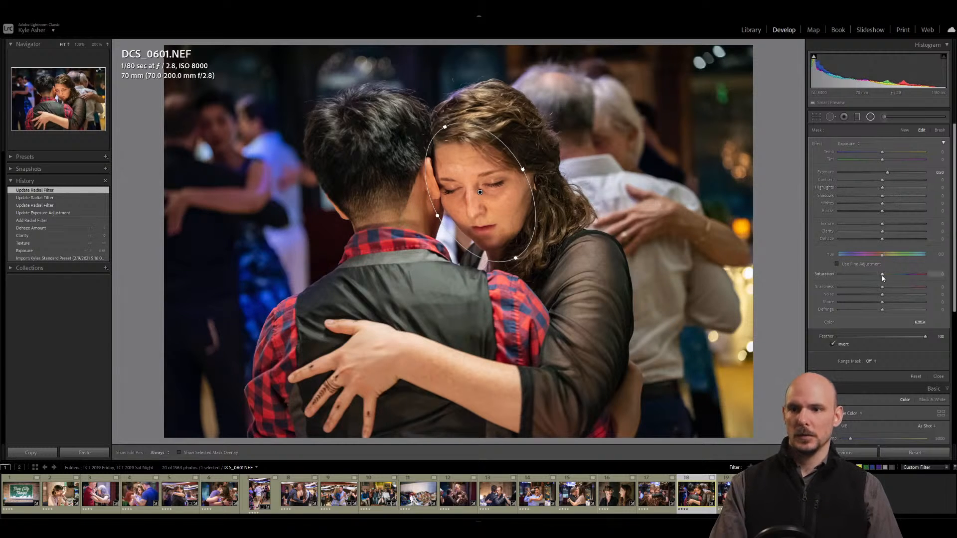
key("shift+m")
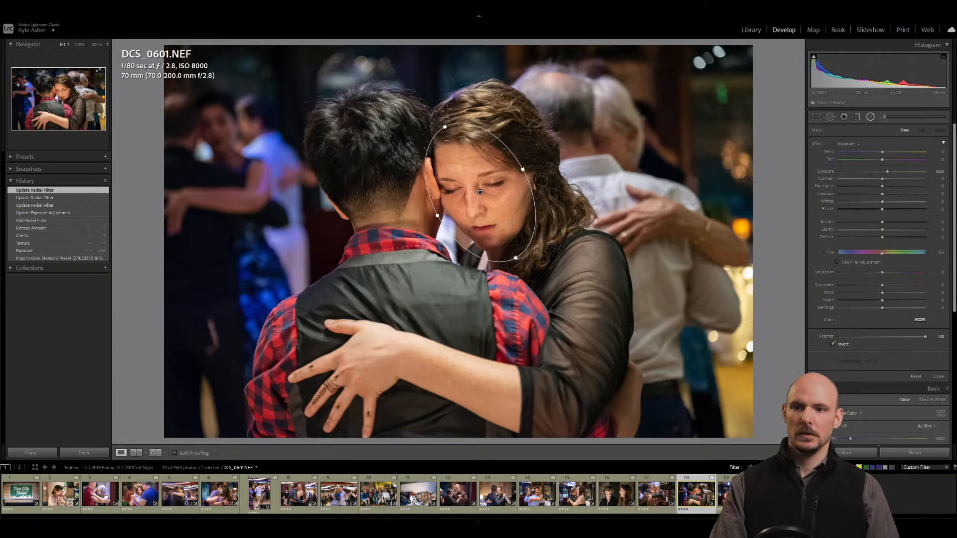
key("shift+m")
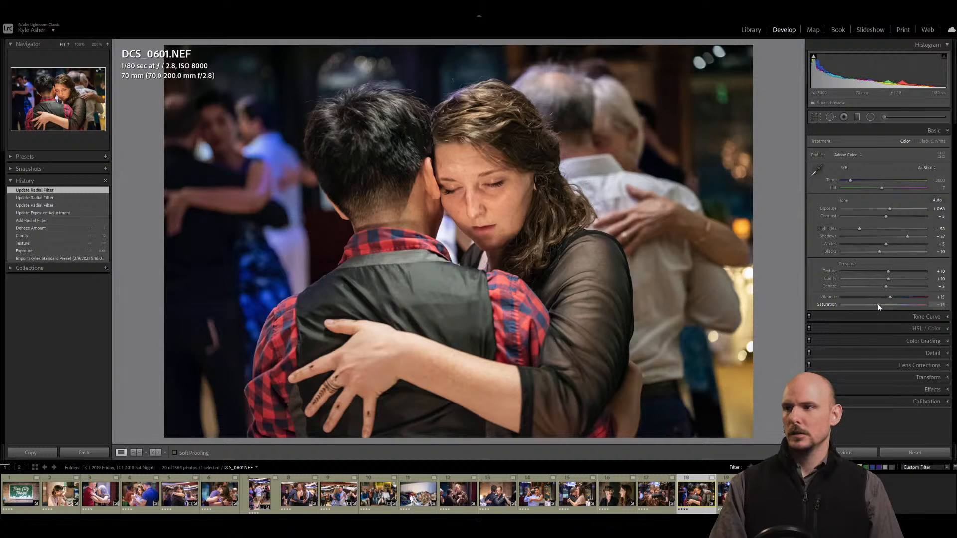
Set the photo's saturation to -14, temperature to 2950 and tint to -3, comparing the tint with the previous history state.
left_click_drag(878, 306, 878, 305)
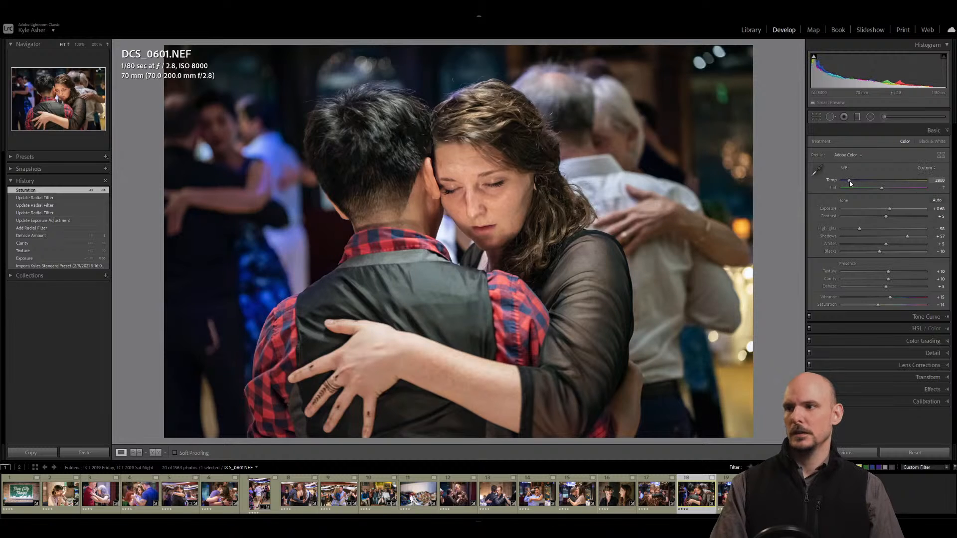
left_click_drag(851, 183, 850, 182)
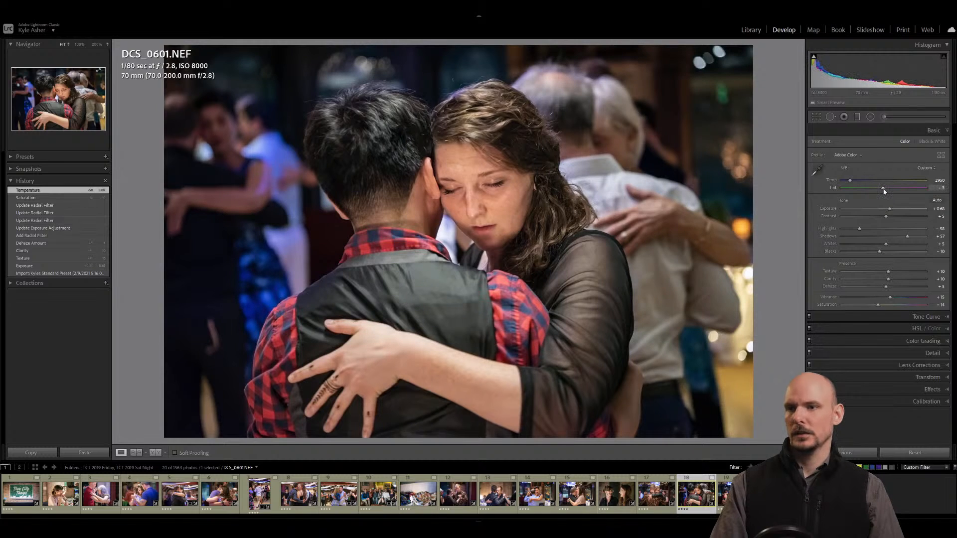
left_click_drag(883, 191, 883, 189)
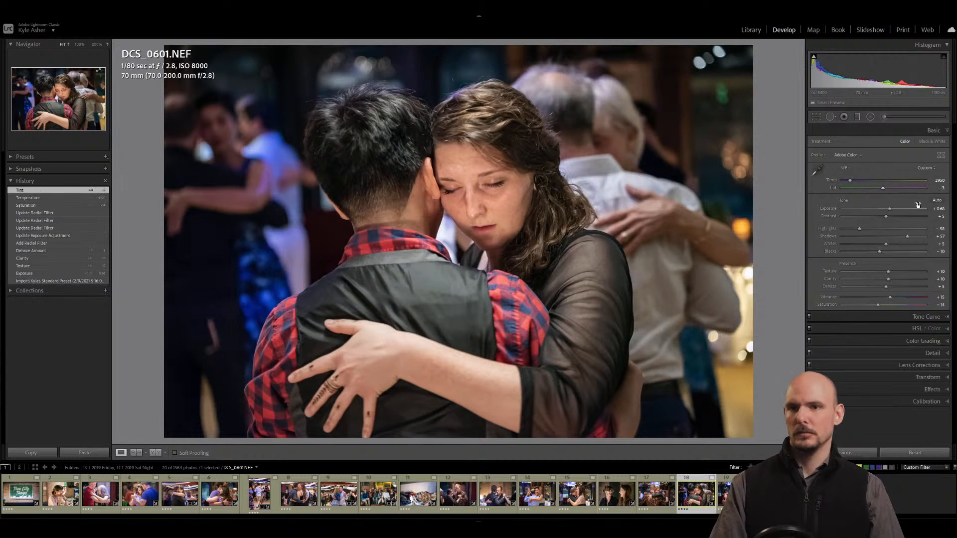
left_click(39, 201)
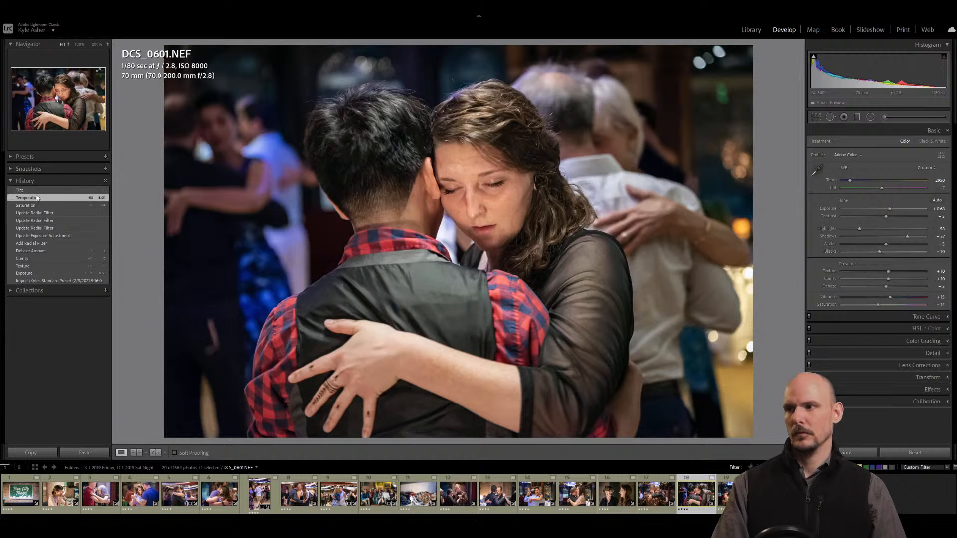
left_click(41, 192)
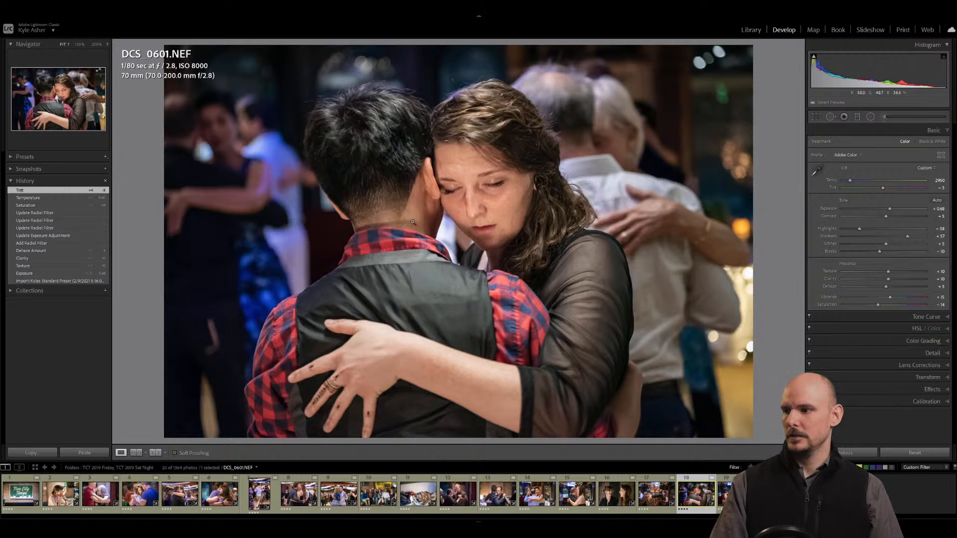
Return to photo DCS_0577.NEF and straighten it with a crop angle of about -1.81.
key("Left")
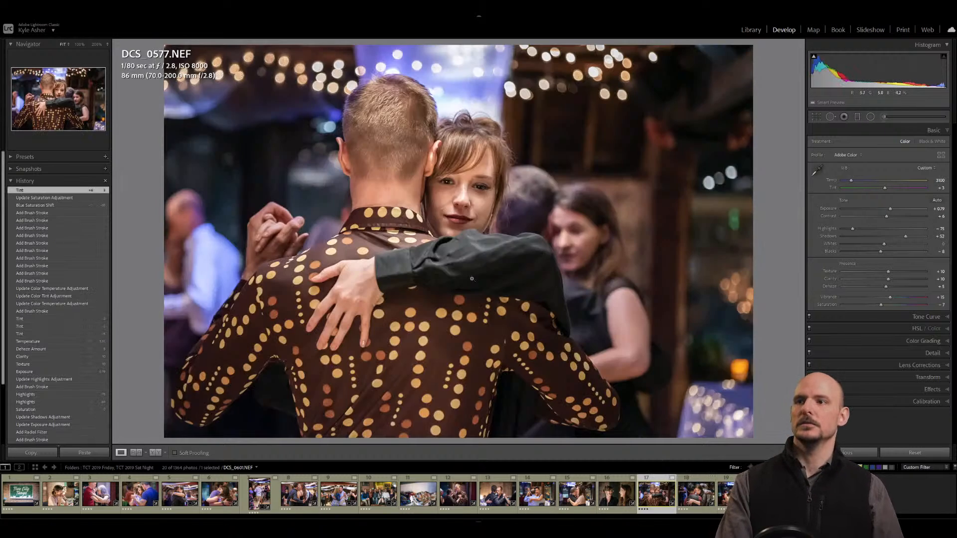
key("r")
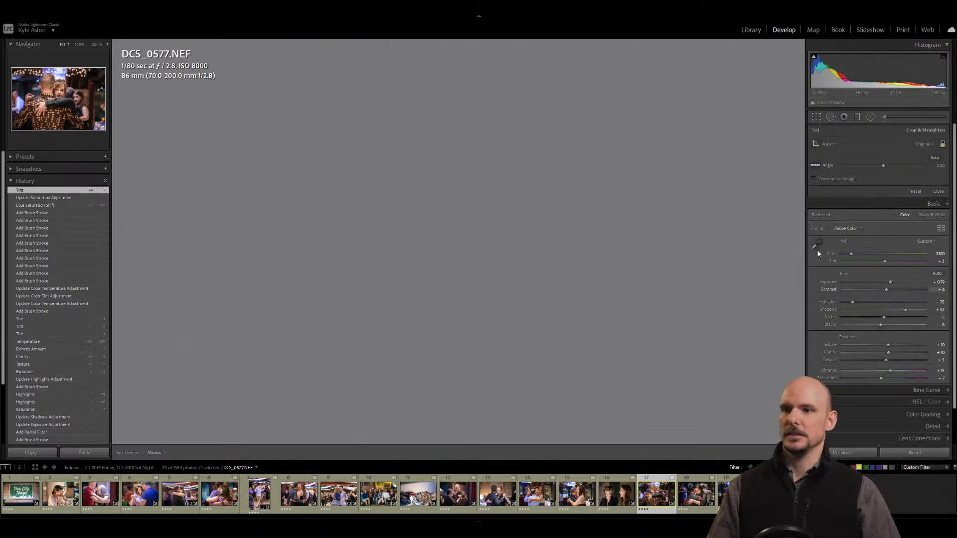
left_click_drag(770, 245, 769, 244)
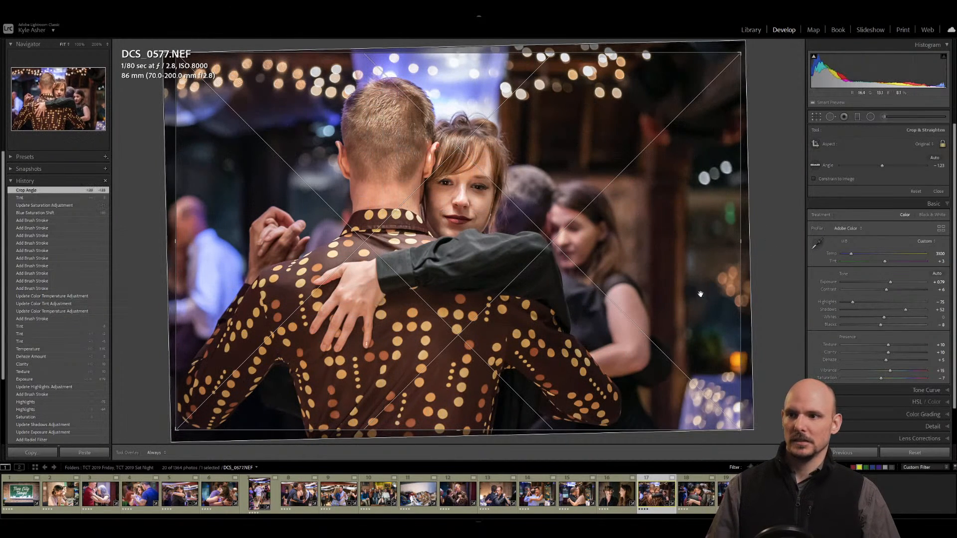
key("r")
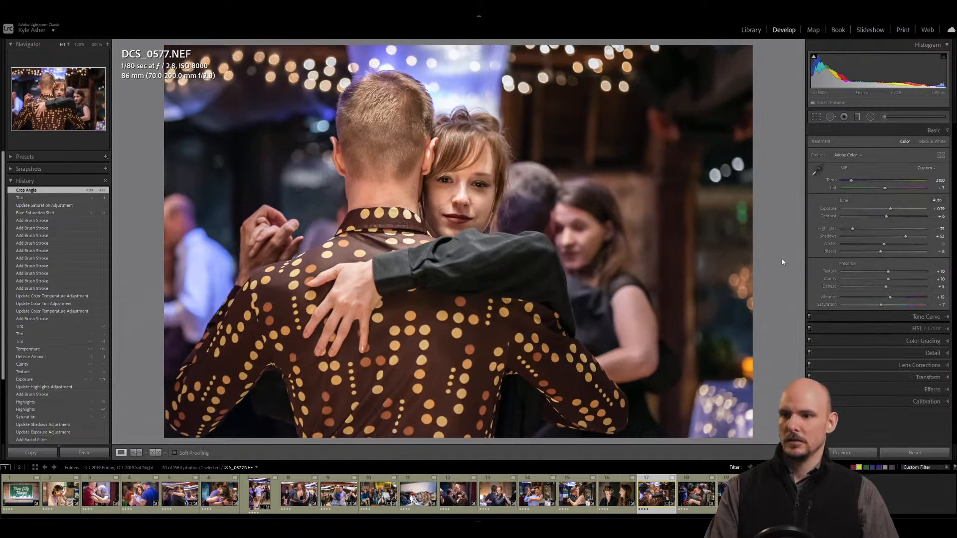
key("r")
left_click_drag(765, 288, 767, 281)
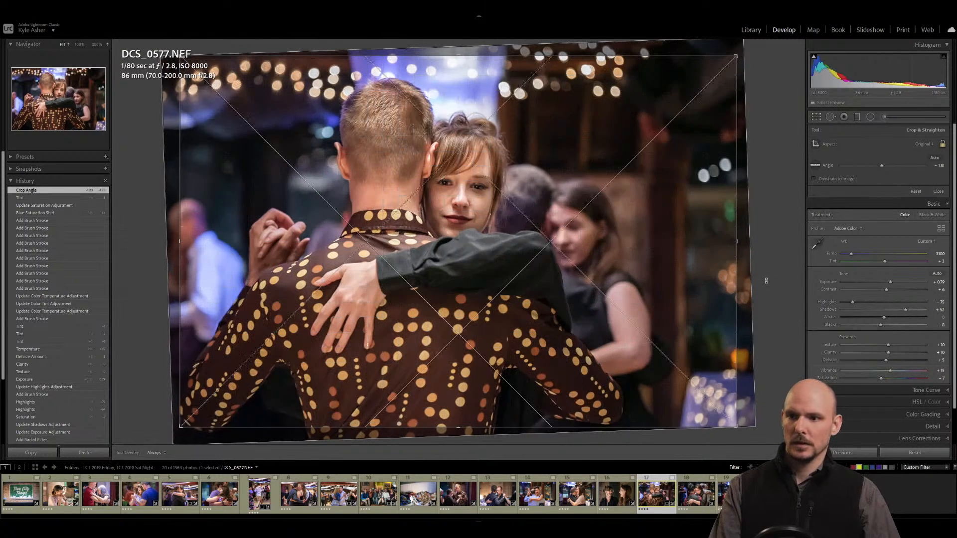
key("r")
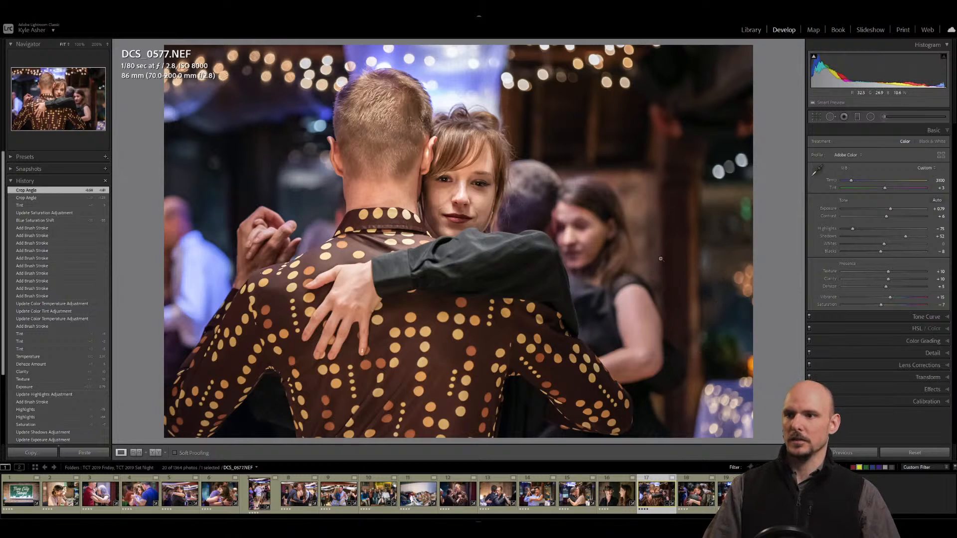
Review the previously edited photos back to DCS_0507.NEF and return to DCS_0601.NEF.
key("Left")
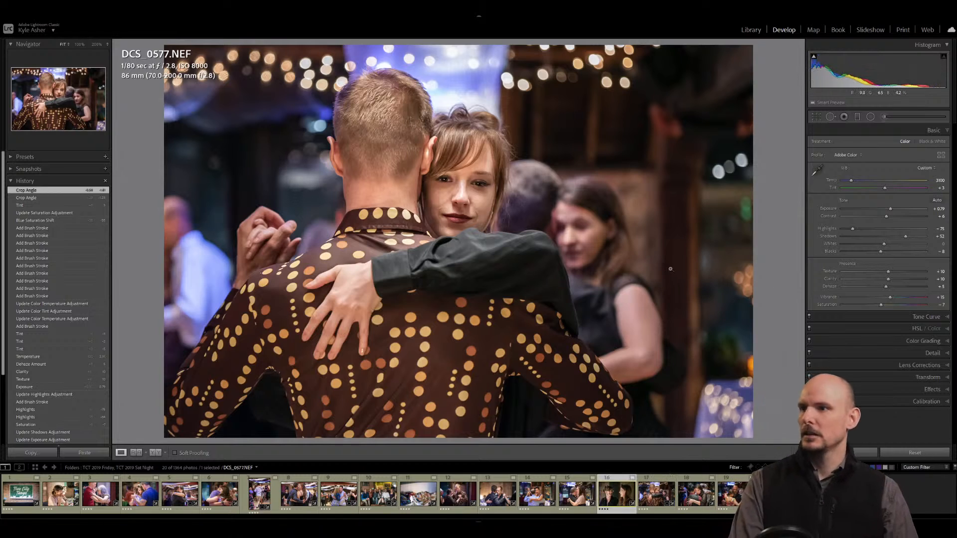
key("Left")
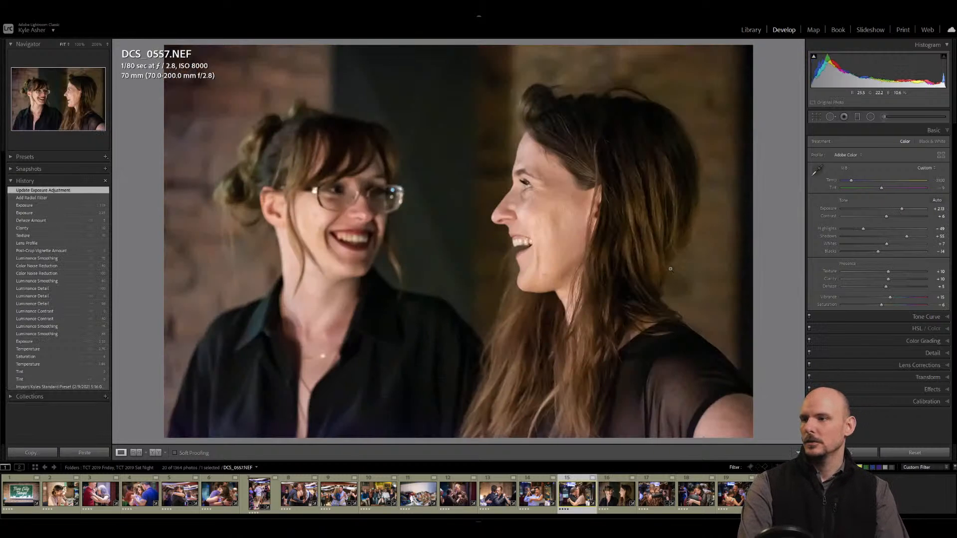
key("Left")
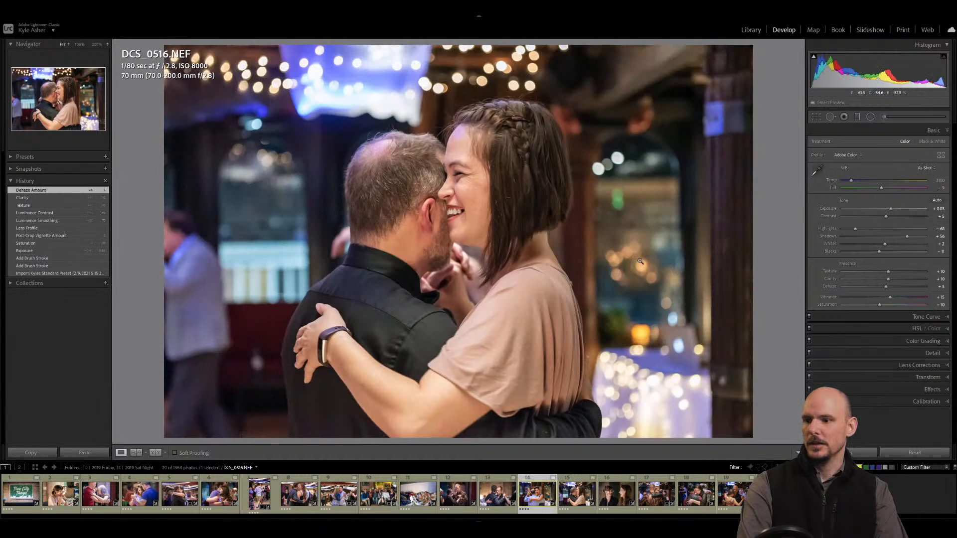
key("Left")
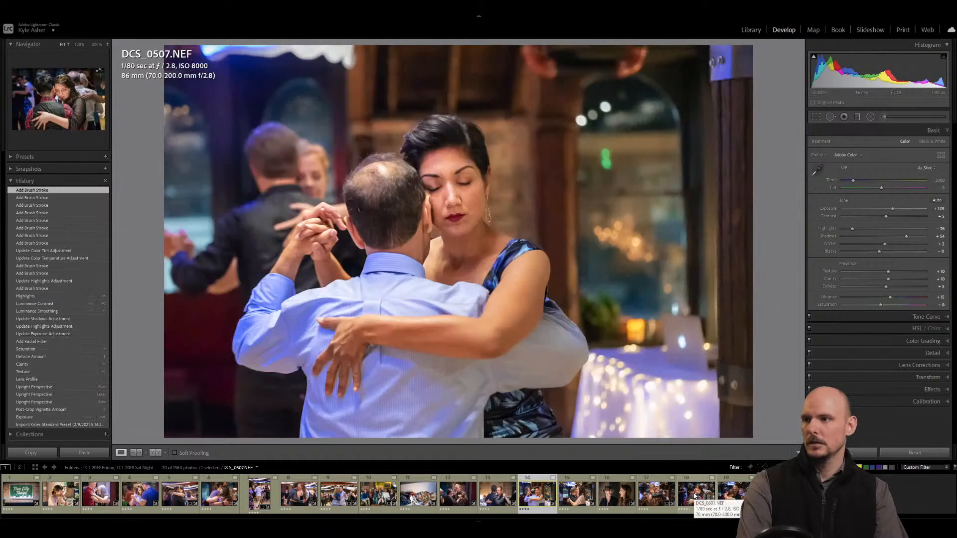
left_click(694, 494)
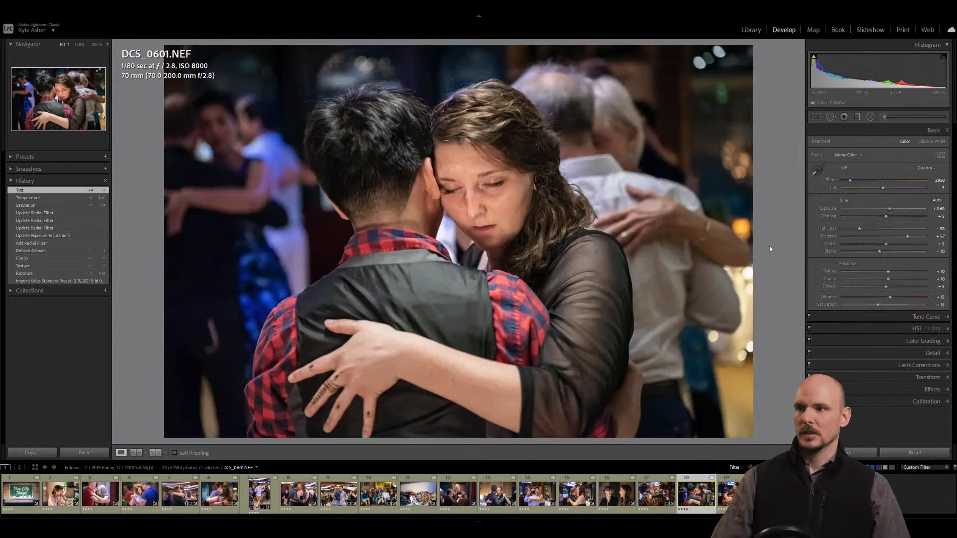
Reset the post-crop vignetting amount and apply the Tamron lens profile to the photo.
left_click(930, 390)
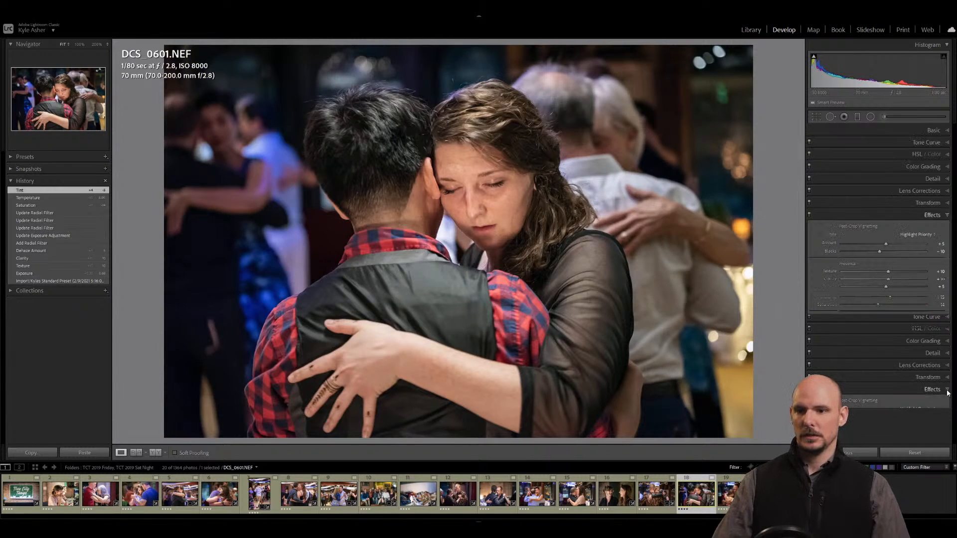
double_click(830, 246)
left_click(919, 191)
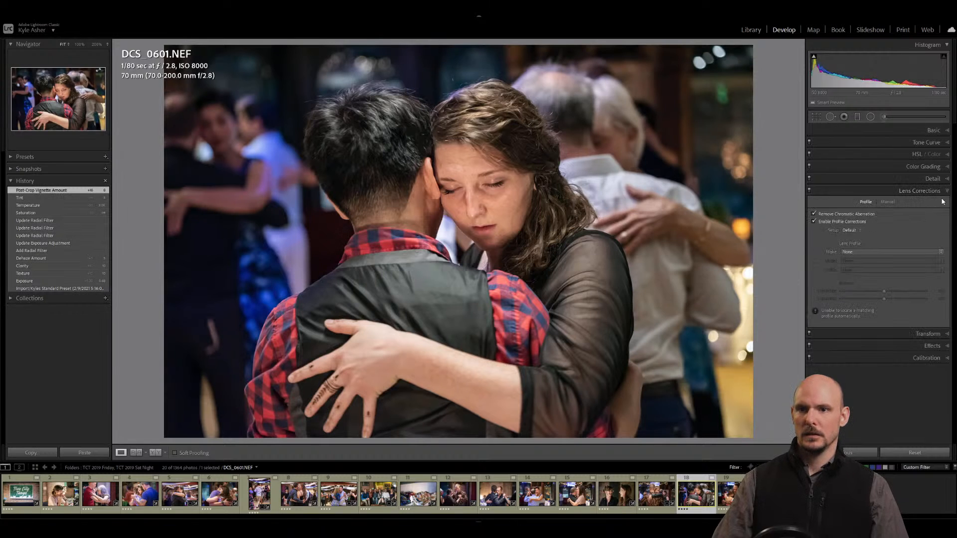
left_click(912, 254)
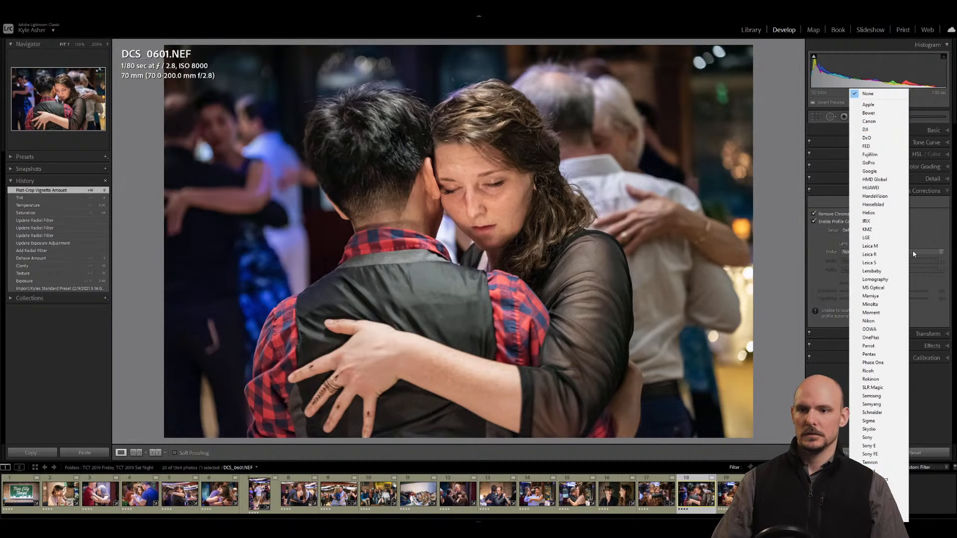
left_click(878, 467)
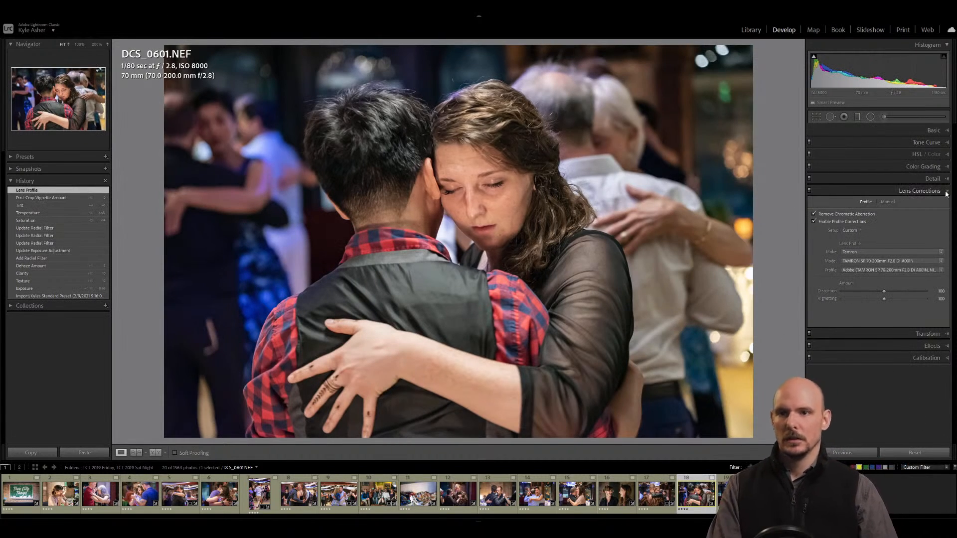
left_click(946, 192)
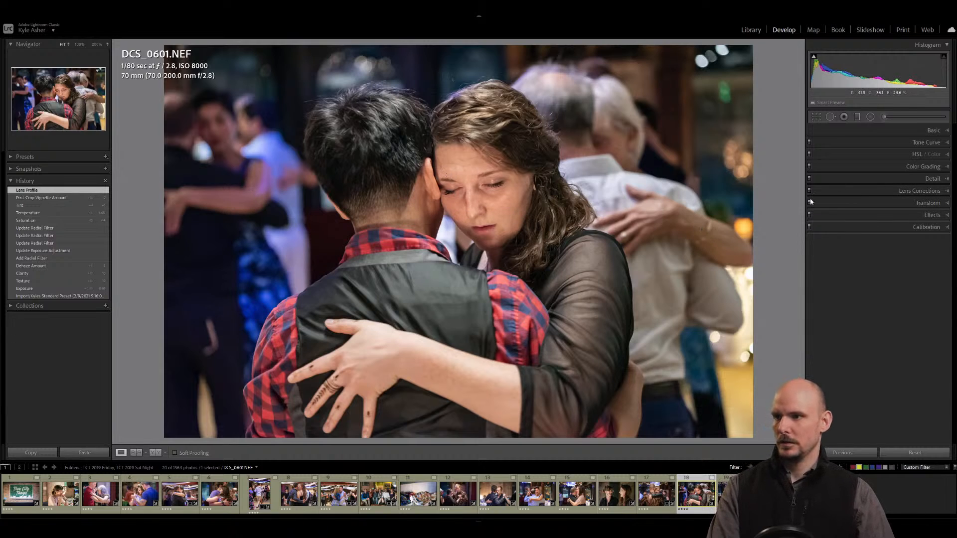
Raise the photo's shadows to +59.
left_click(948, 130)
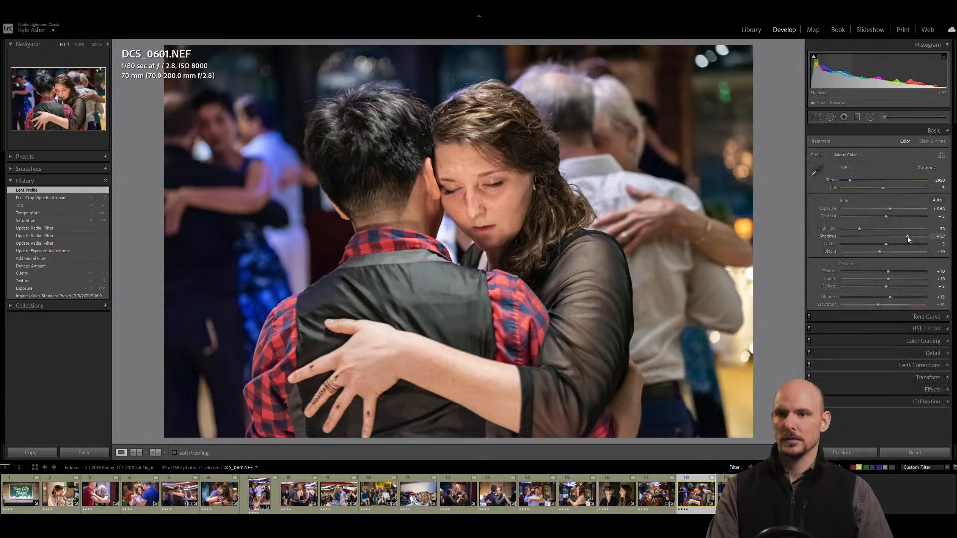
left_click_drag(909, 239, 909, 238)
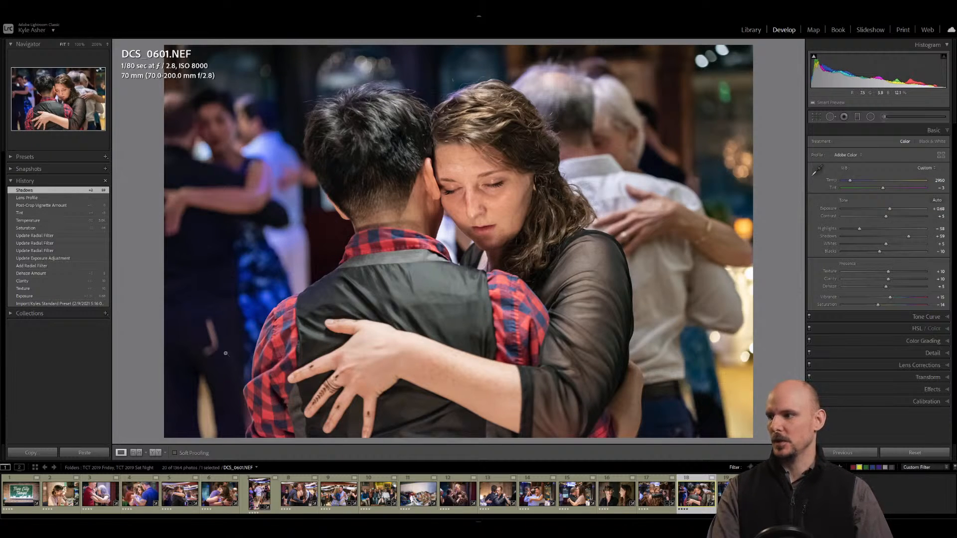
Move on to photo DCS_0608.NEF and raise its exposure to +0.88.
key("Right")
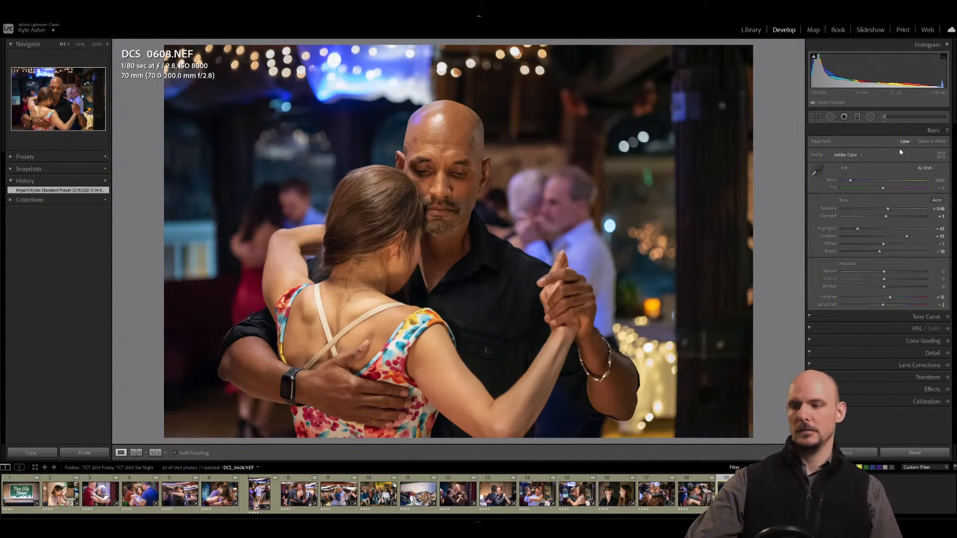
key("equal")
key("equal")
key("equal")
key("equal")
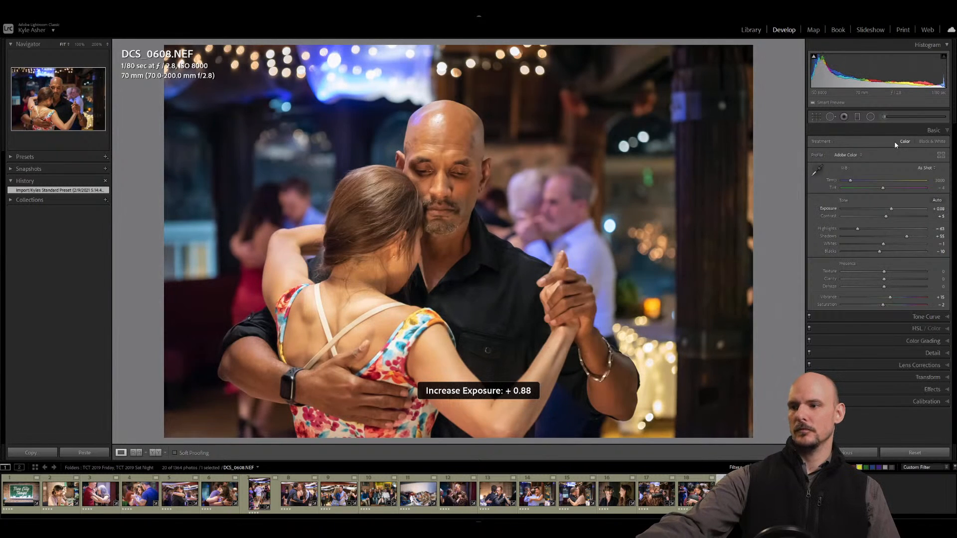
key("minus")
key("equal")
key("minus")
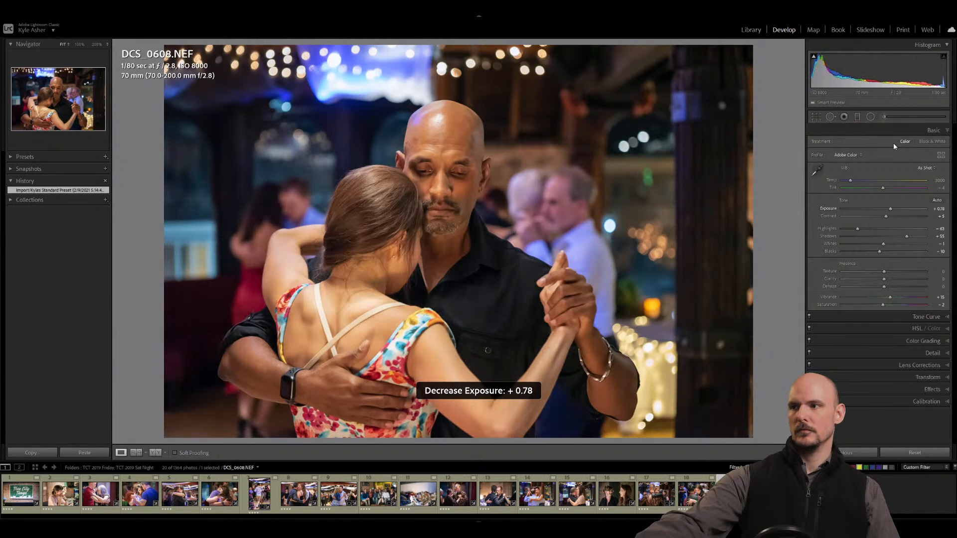
key("equal")
Add a radial filter over the man's face and set the photo's saturation to -14.
key("shift+m")
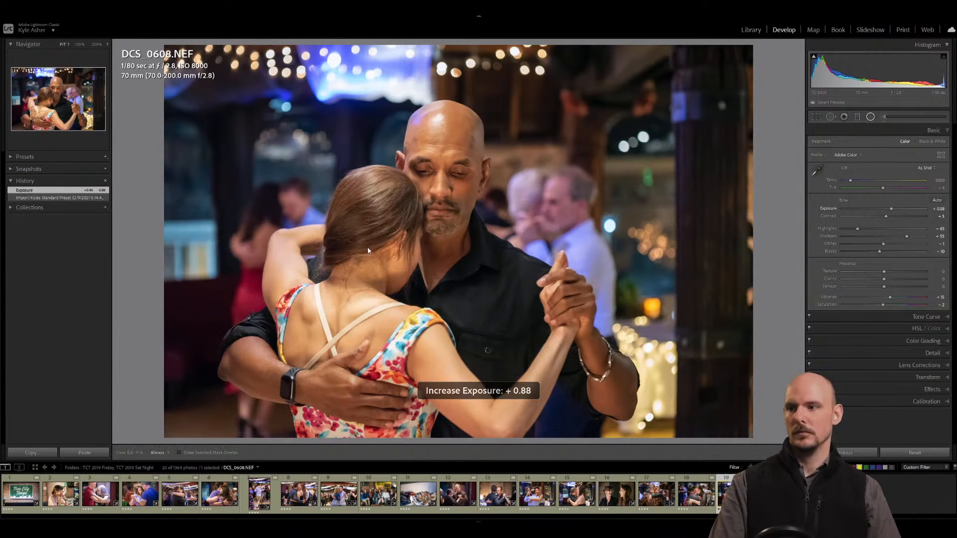
left_click_drag(443, 183, 497, 260)
key("shift+m")
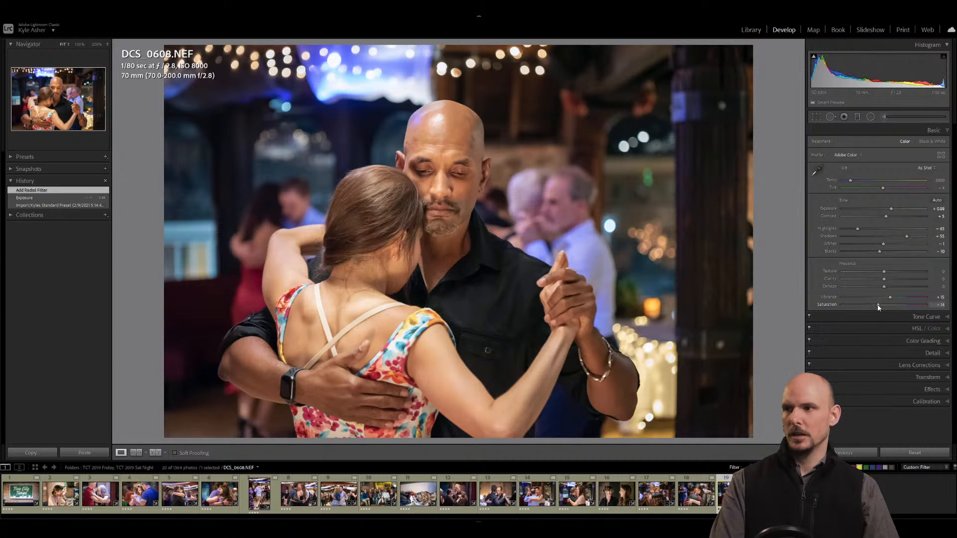
left_click_drag(879, 308, 878, 305)
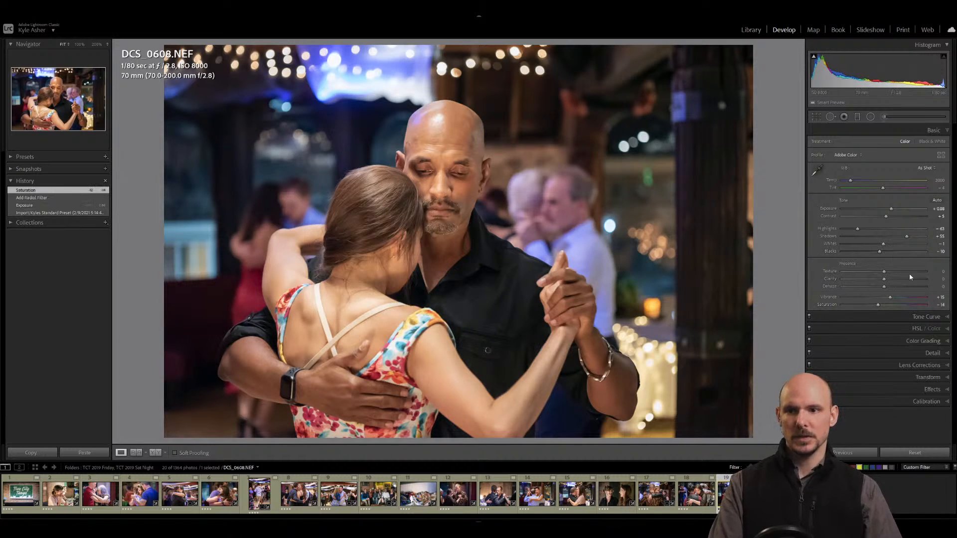
Set the photo's texture to +10, clarity to +10 and dehaze to +5.
left_click(939, 280)
type("10")
left_click(939, 287)
type("5")
key("Return")
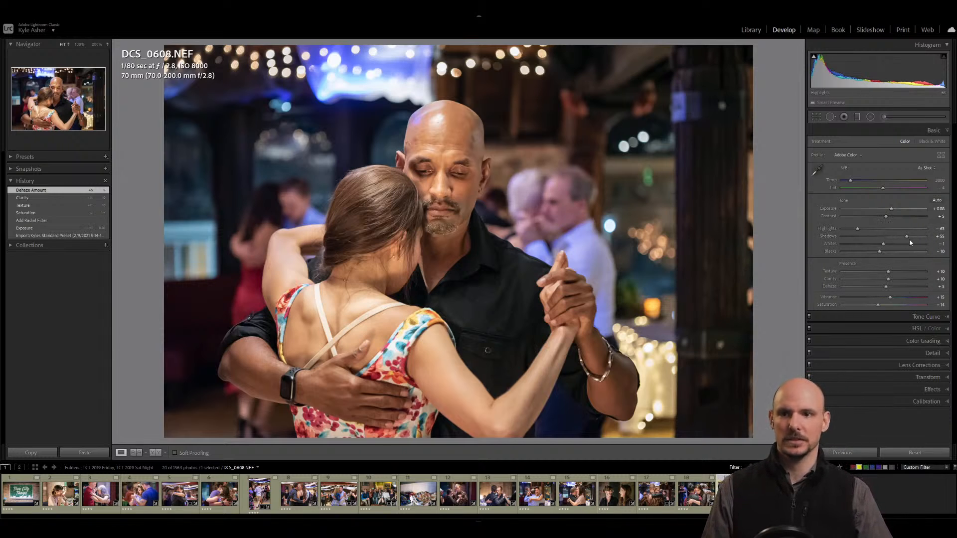
Try a slightly lower shadows value and return the photo to its dehaze state in the history.
mouse_move(907, 236)
left_mouse_down()
mouse_move(880, 238)
mouse_move(906, 242)
left_mouse_up()
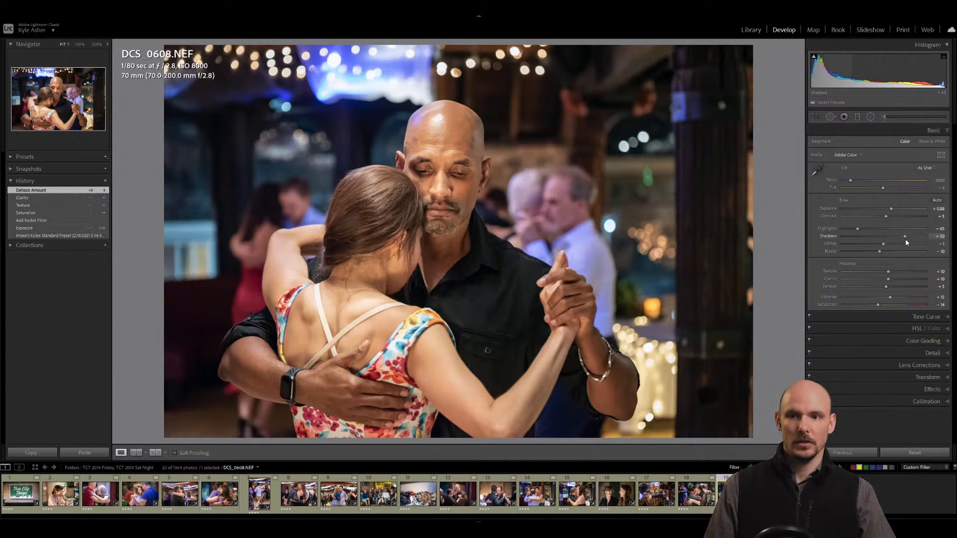
left_click(42, 200)
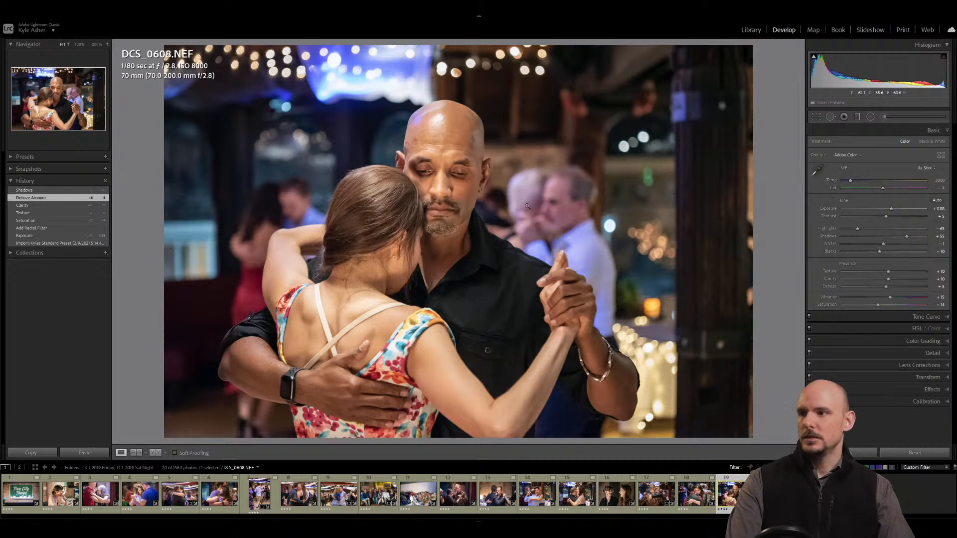
Set the photo's temperature to 2950 and lower its blue saturation to -28.
left_click(935, 183)
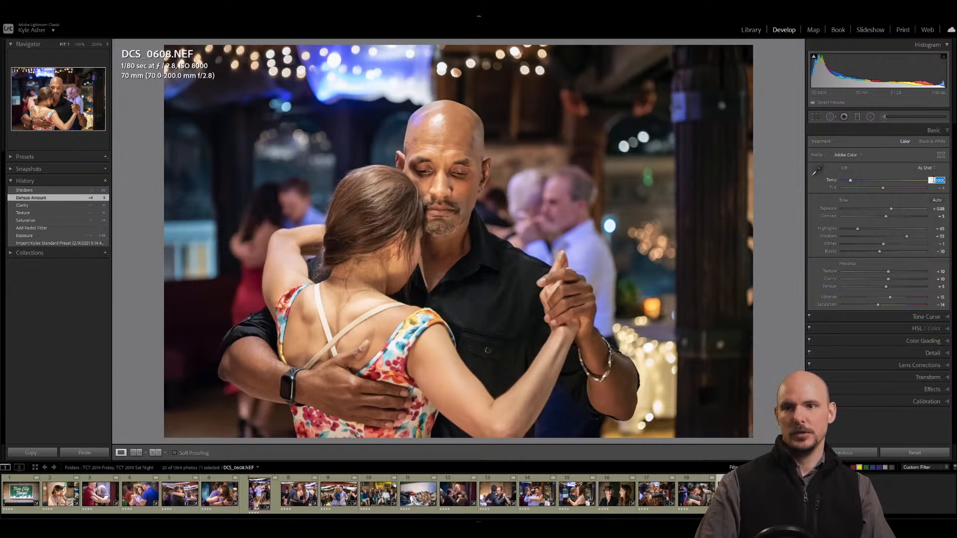
type("2950")
key("Return")
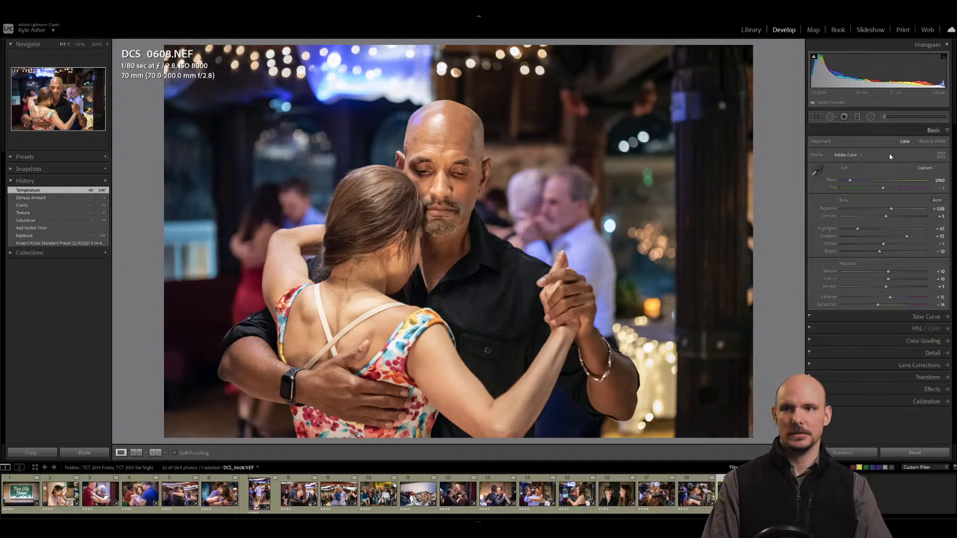
left_click(947, 328)
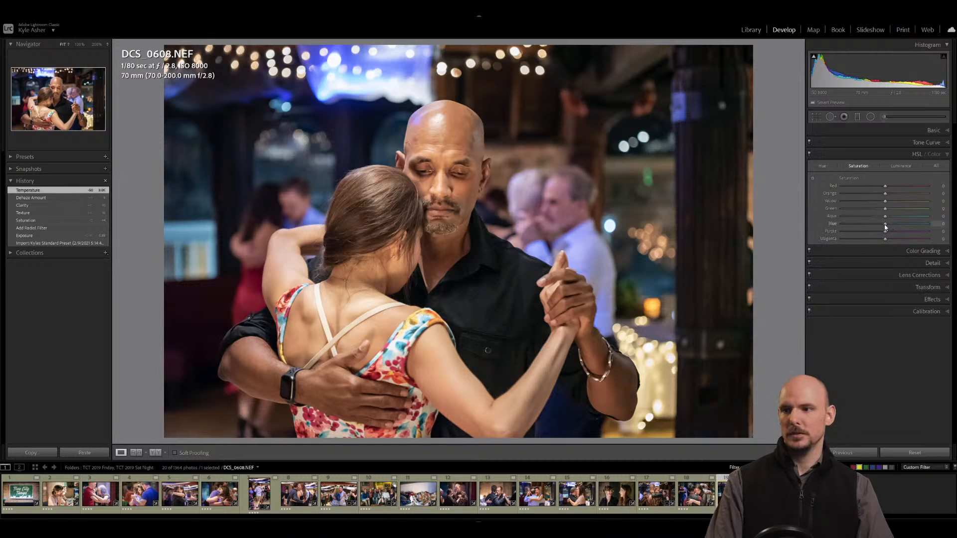
mouse_move(885, 227)
left_mouse_down()
mouse_move(864, 226)
mouse_move(882, 224)
mouse_move(873, 224)
left_mouse_up()
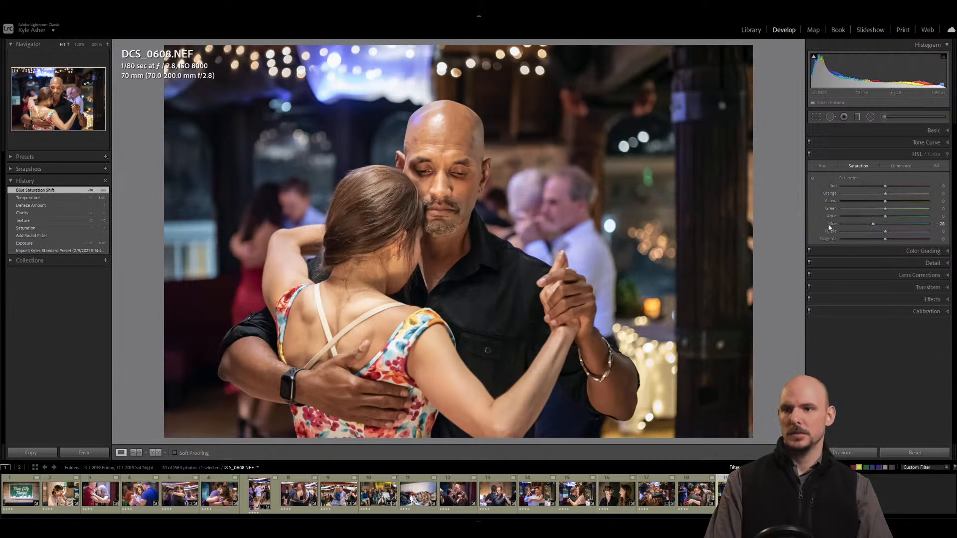
Paint over the blue clothing in the background below the man's raised arm with an adjustment brush using the Saturation effect.
left_click(884, 116)
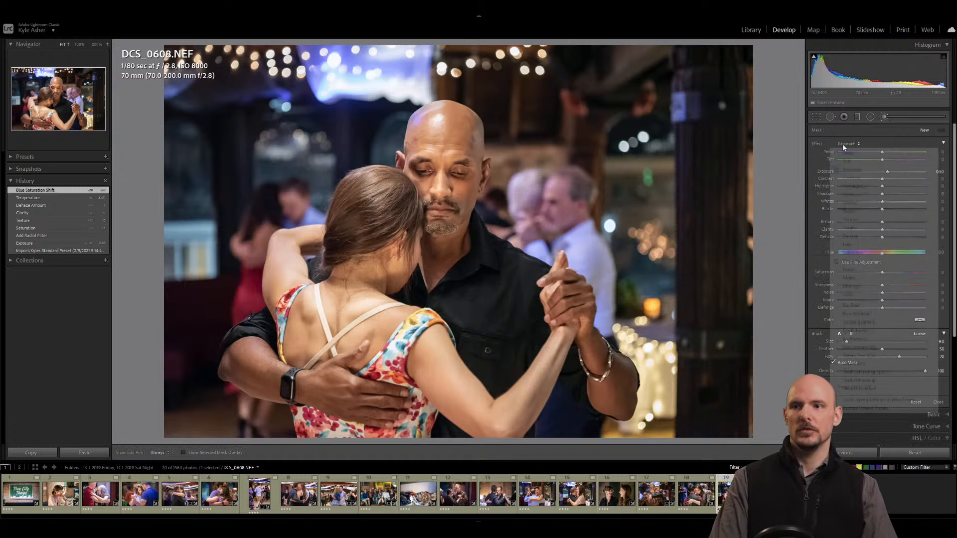
left_click(842, 145)
left_click(849, 248)
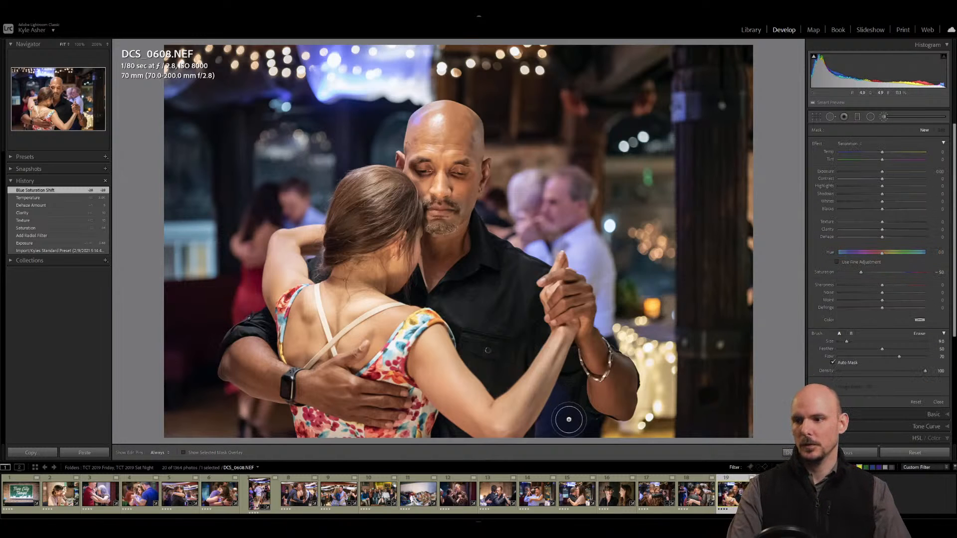
scroll(561, 412, "down", 3)
mouse_move(561, 393)
left_mouse_down()
mouse_move(572, 437)
mouse_move(557, 401)
mouse_move(549, 418)
mouse_move(585, 423)
mouse_move(535, 437)
mouse_move(557, 397)
left_mouse_up()
left_click_drag(561, 437, 627, 414)
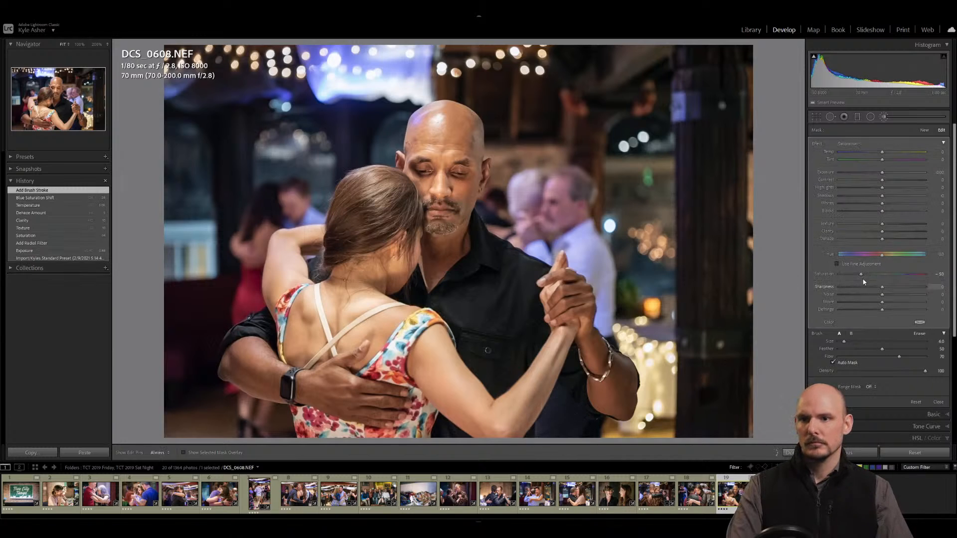
Lower the brush adjustment's saturation to -100 and its shadows to -56, and finish the brush.
left_click(837, 276)
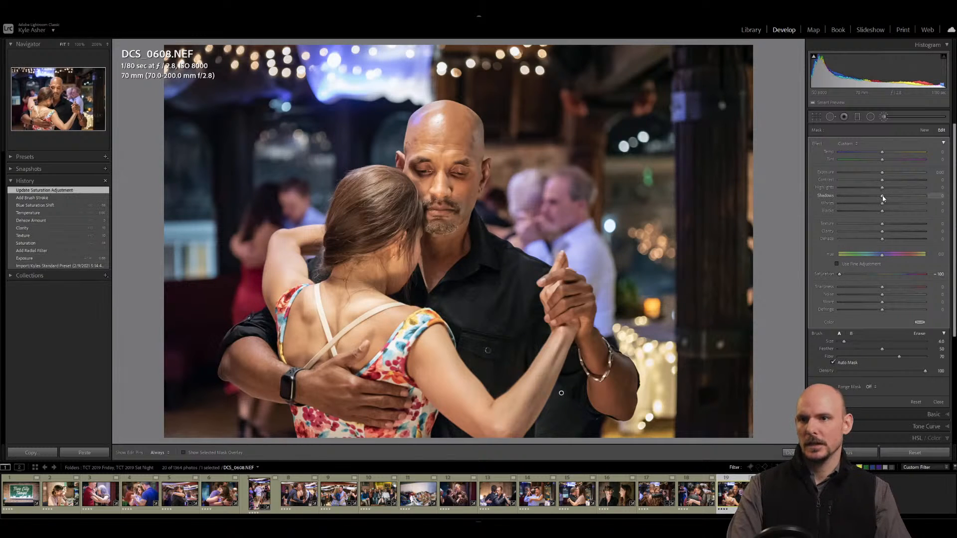
left_click_drag(898, 196, 859, 198)
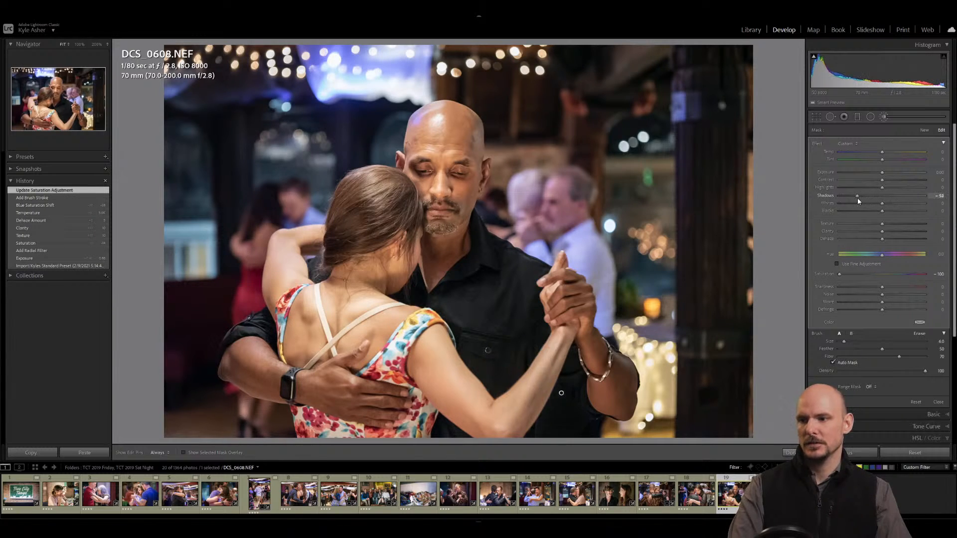
key("k")
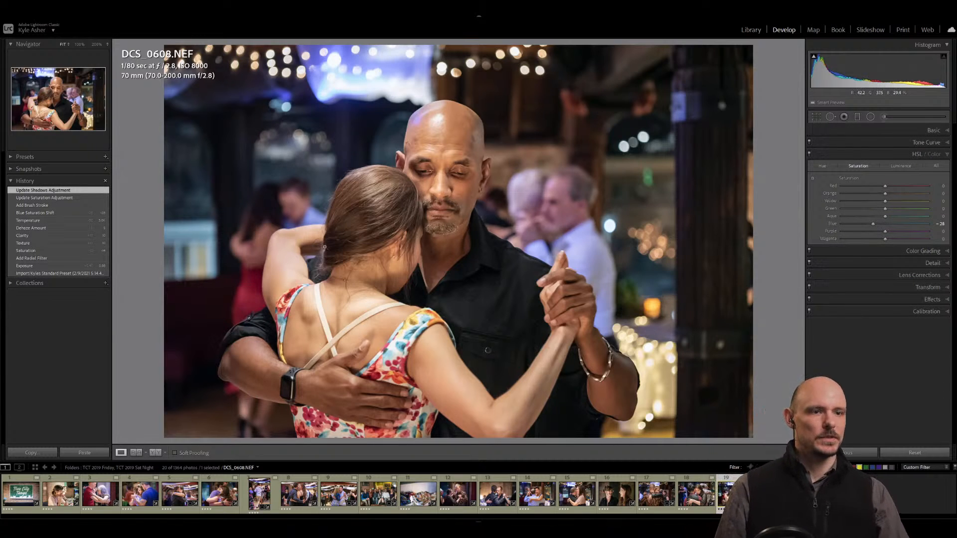
Compare the photo's temperature state in the history with its latest brush edit.
left_click(35, 221)
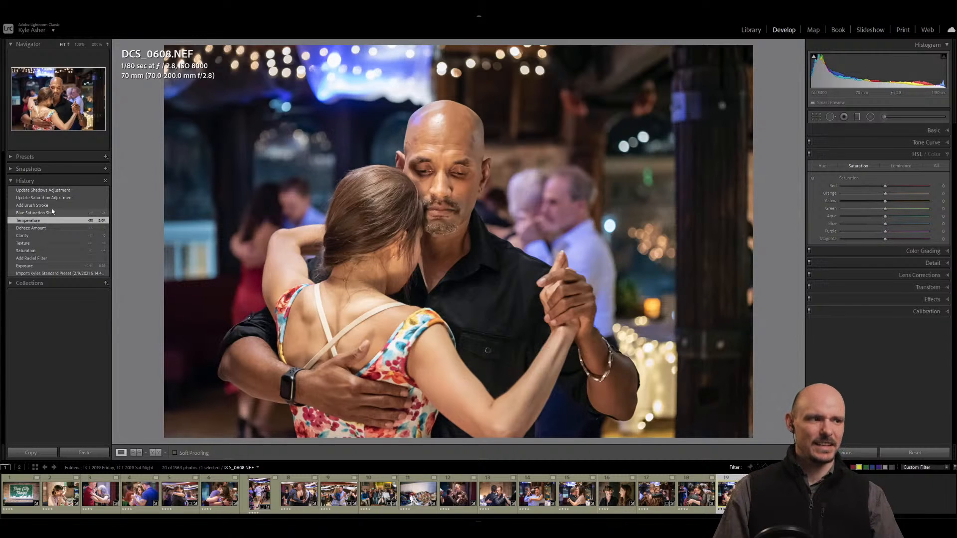
left_click(42, 191)
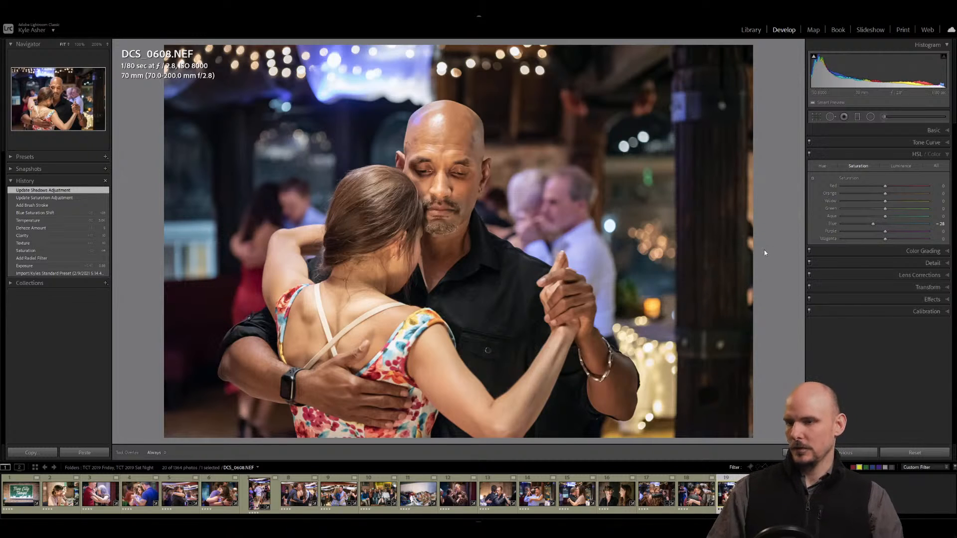
Straighten the photo with the Level upright correction.
key("r")
key("r")
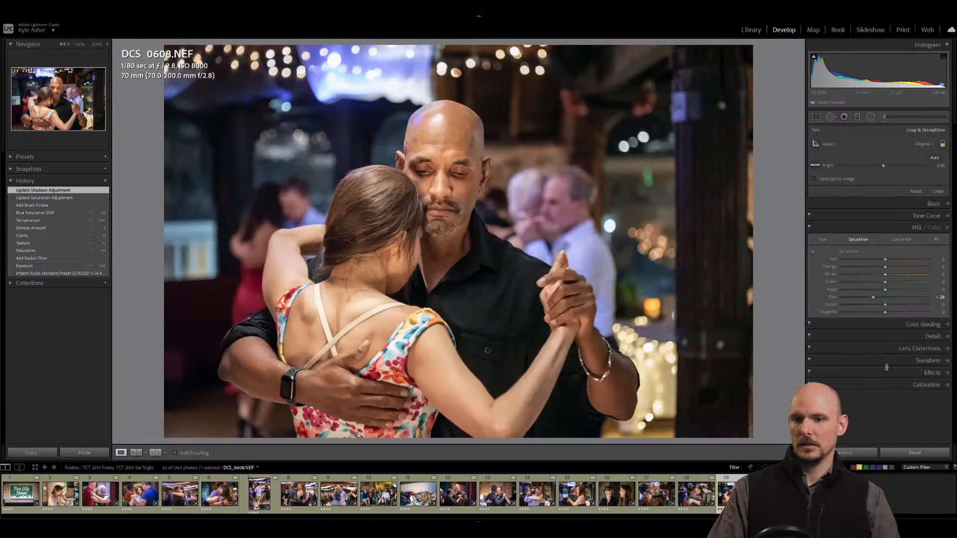
left_click(927, 287)
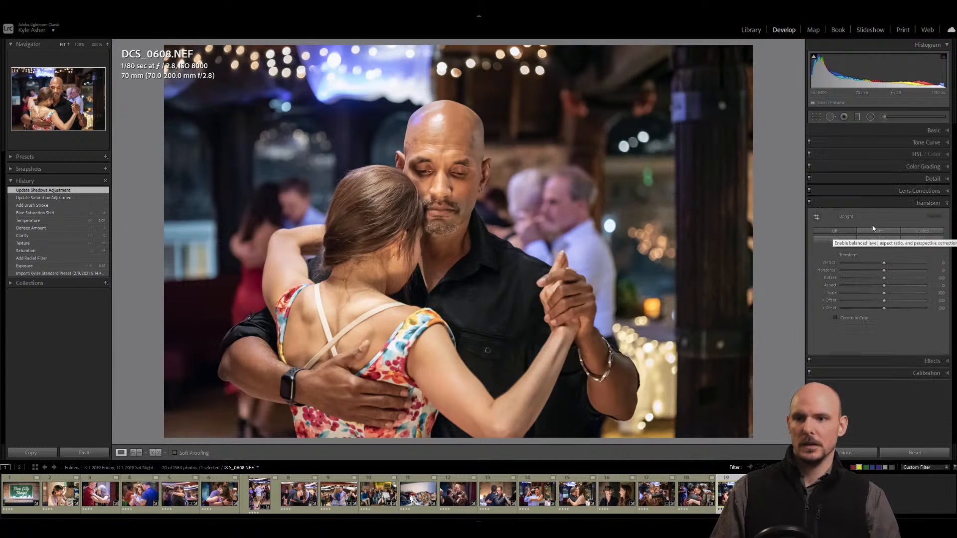
left_click(839, 238)
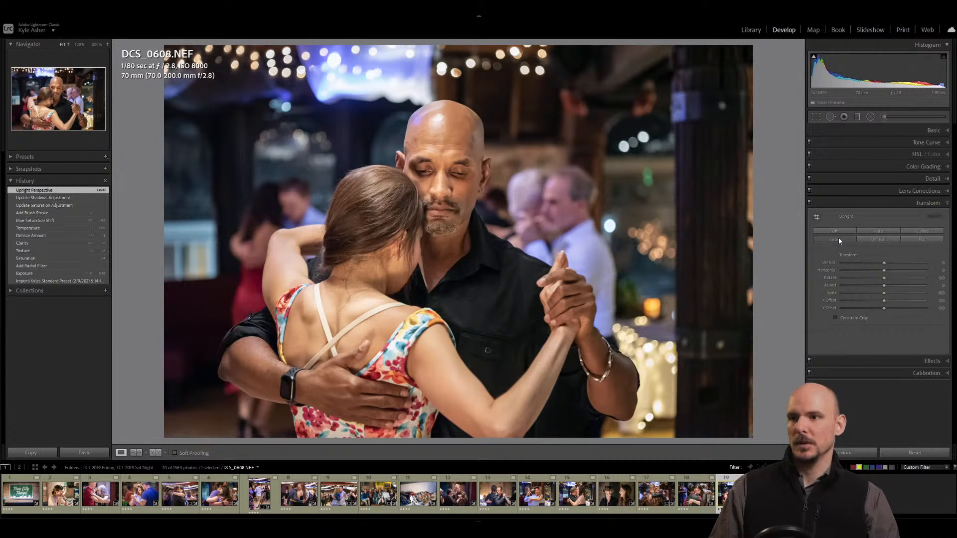
Try the Vertical, Auto and Off Upright modes for the perspective of DCS_0608.NEF.
left_click(873, 241)
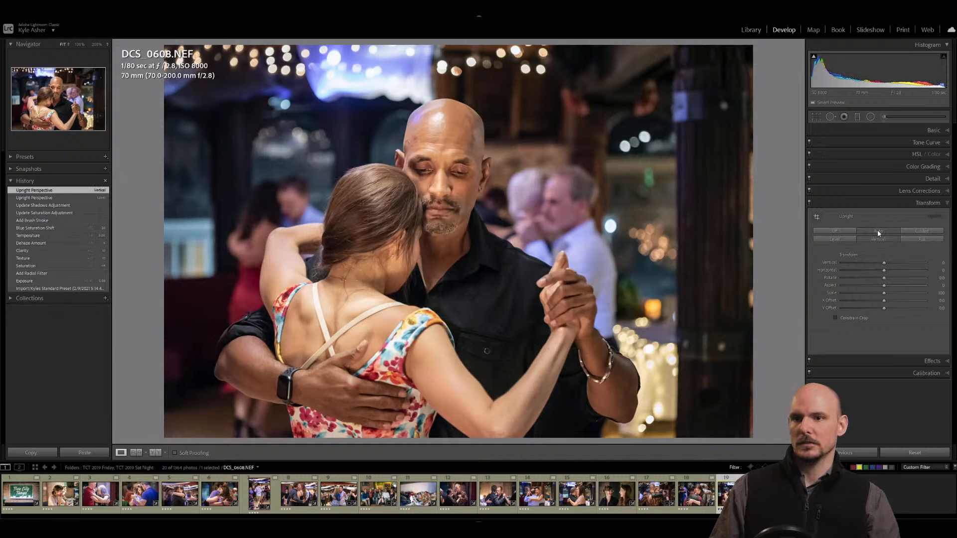
left_click(877, 231)
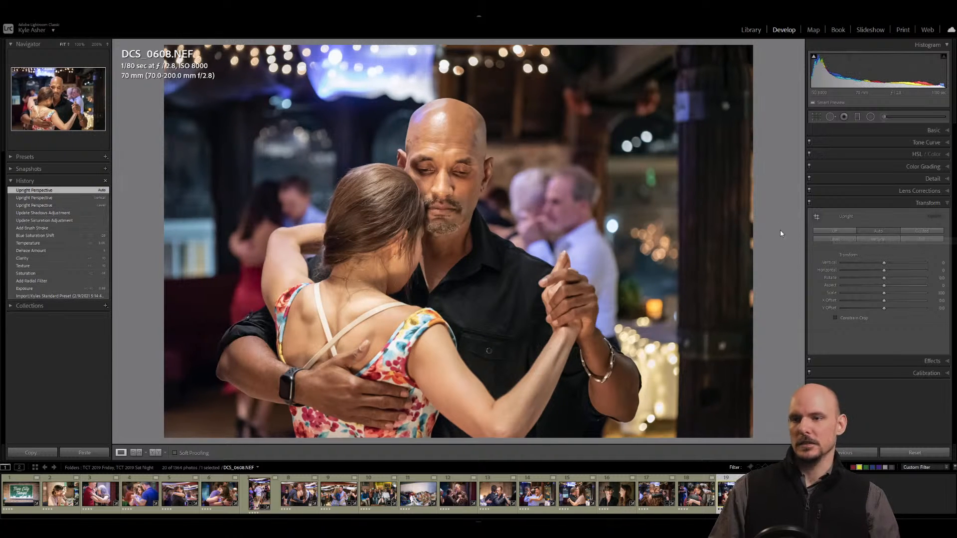
left_click(874, 229)
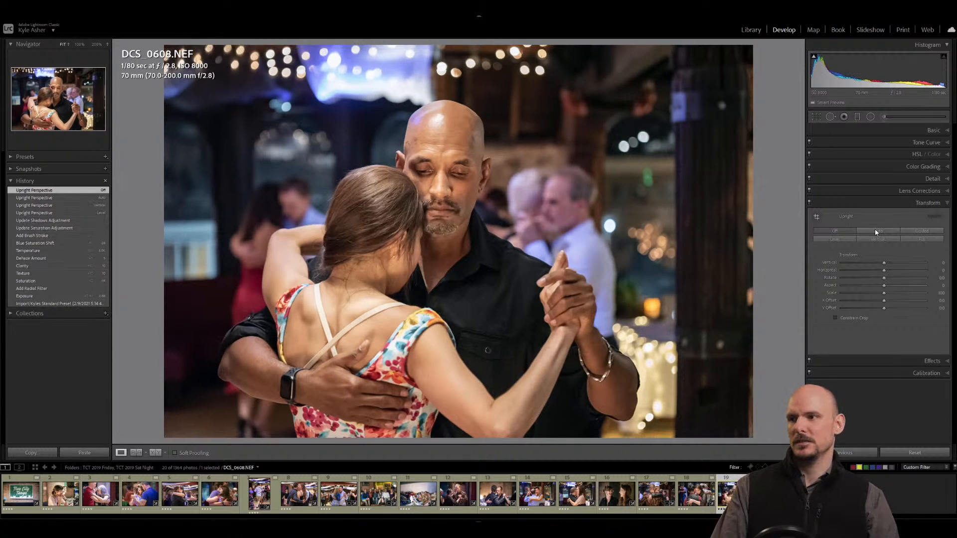
left_click(875, 228)
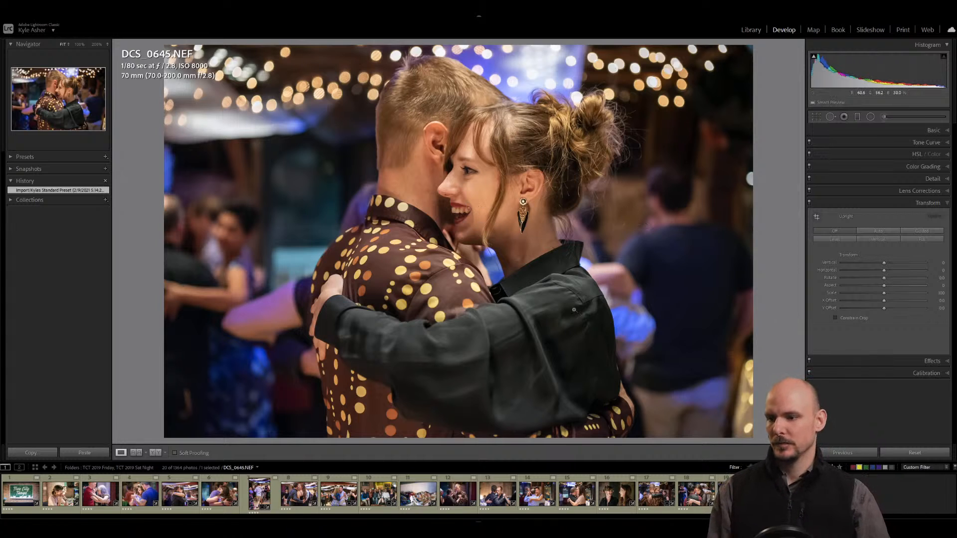
View DCS_0577.NEF for comparison and return to DCS_0645.NEF.
left_click(650, 497)
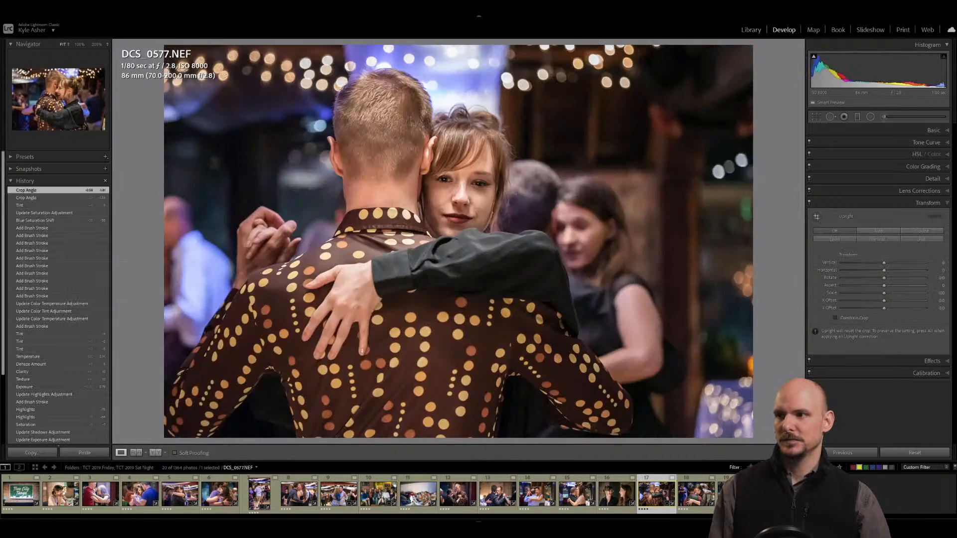
left_click(772, 496)
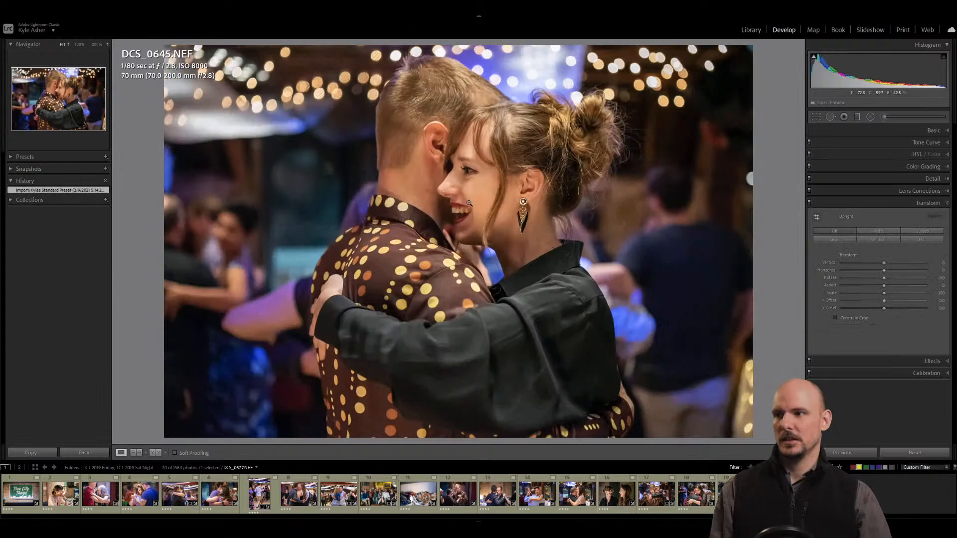
Set the white balance of DCS_0645.NEF to a tint of +1 and a temperature of 3000.
left_click(947, 131)
left_click(940, 188)
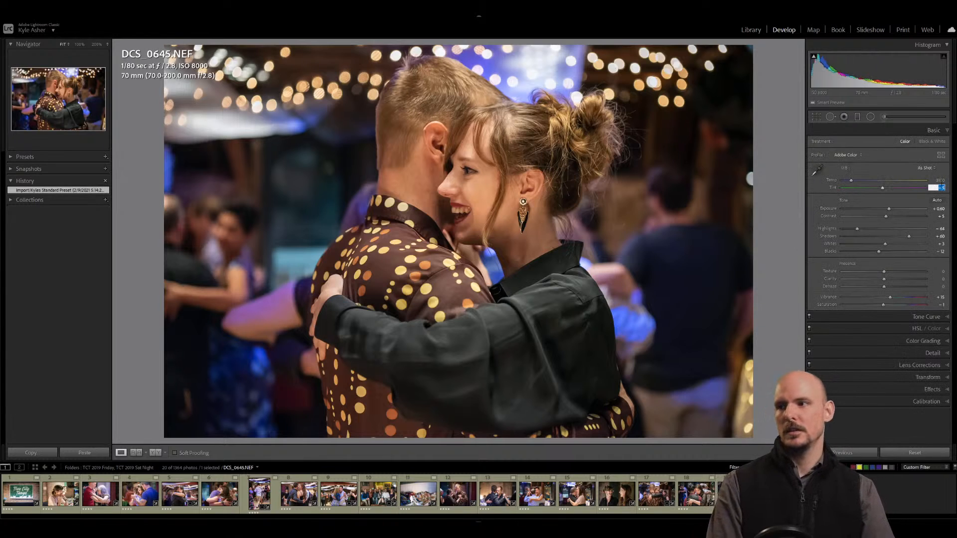
type("2")
key("Return")
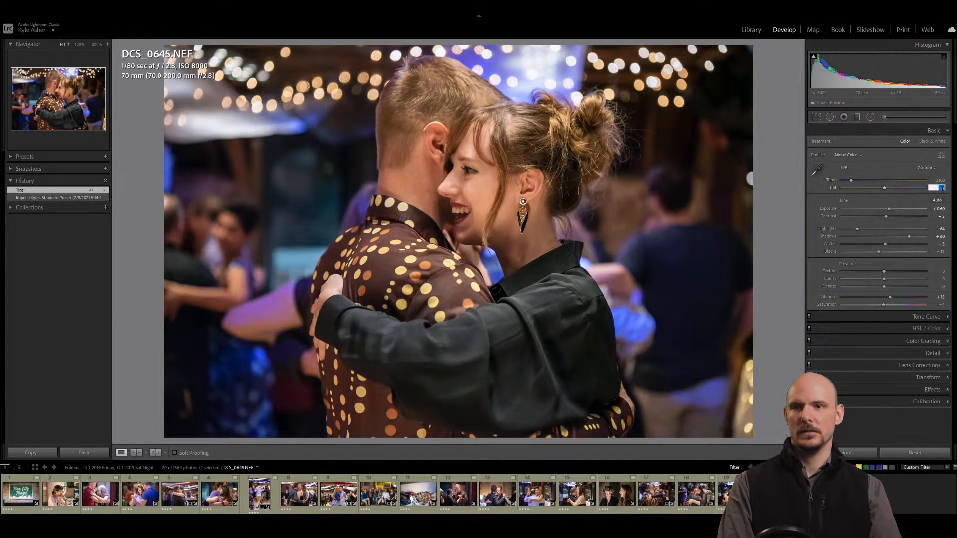
type("1")
key("Return")
left_click(941, 180)
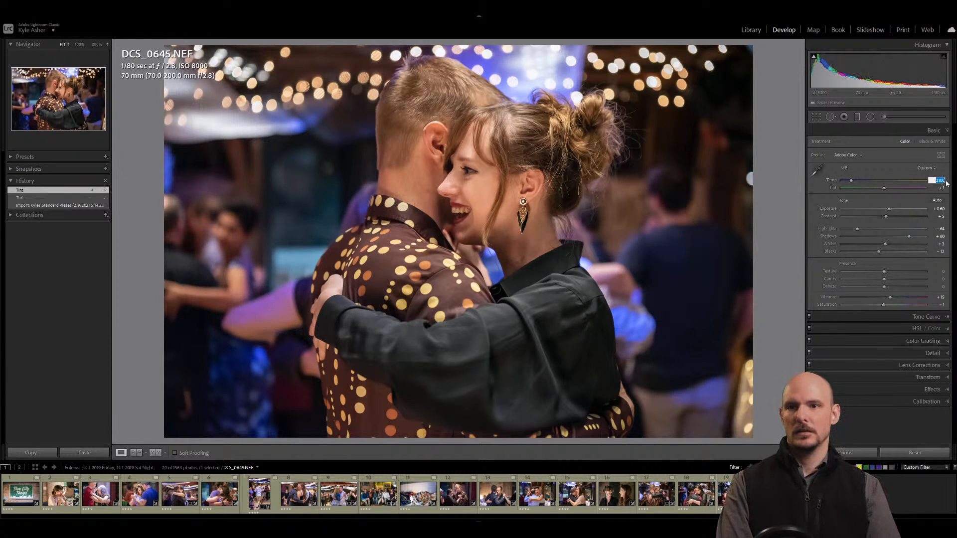
type("2950")
key("Return")
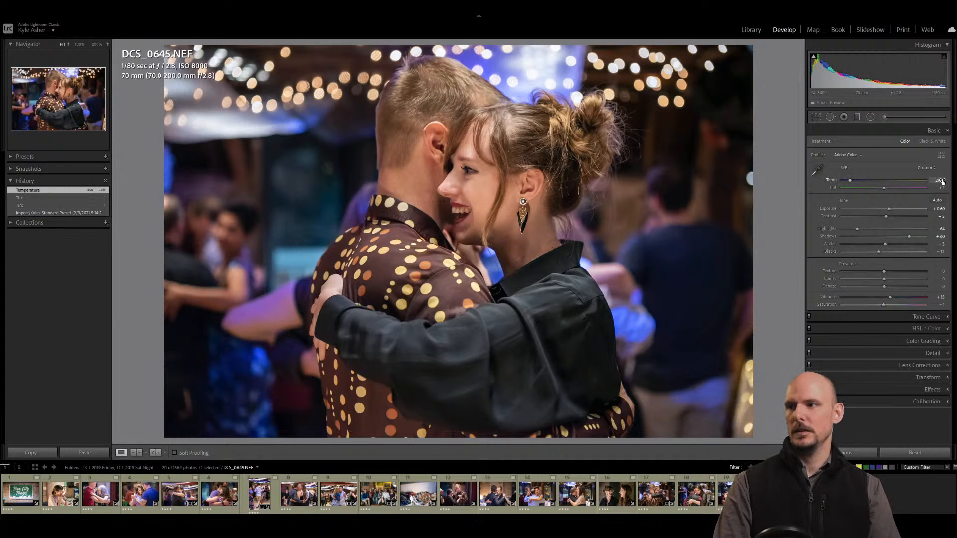
type("3000")
key("Return")
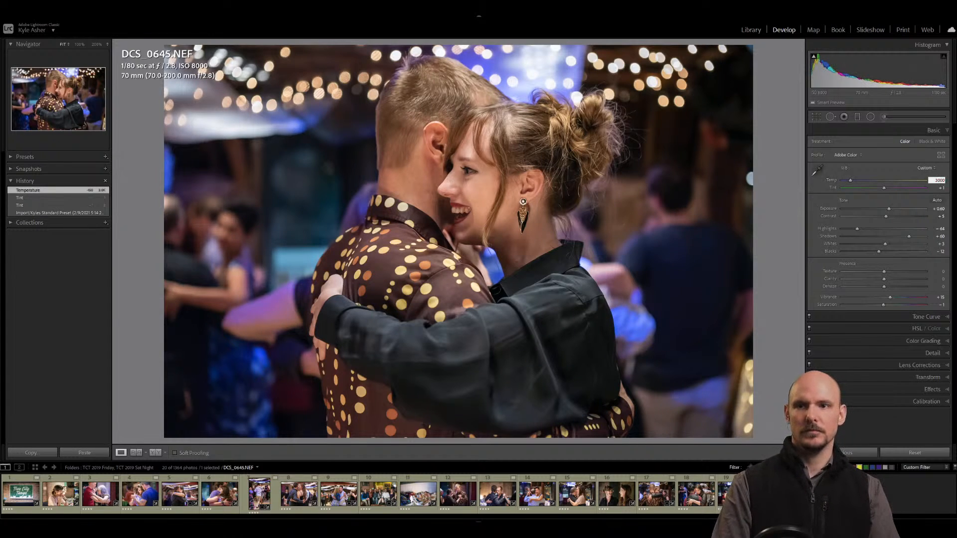
Set the photo's saturation to -8, texture to +10, clarity to +10 and dehaze to +5.
left_click(941, 304)
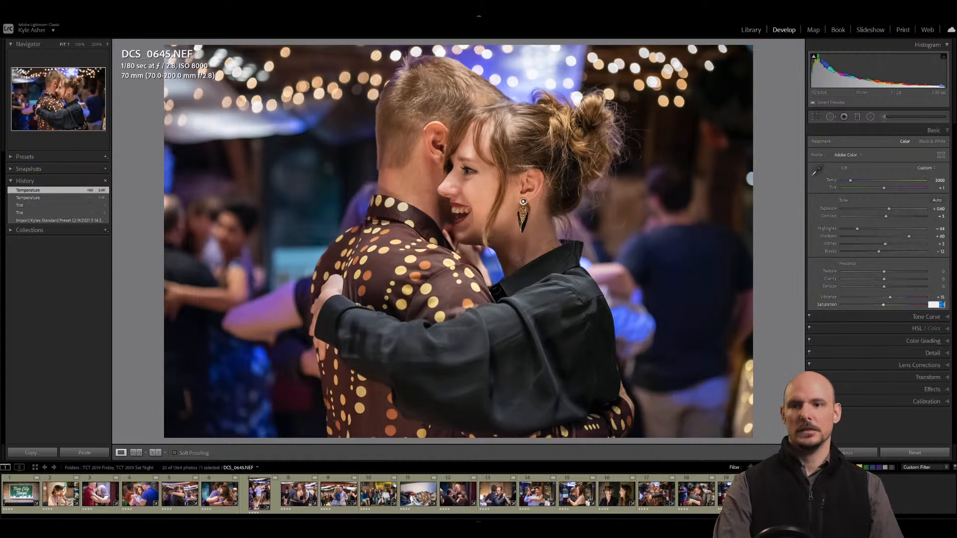
type("-8")
key("Tab")
type("10")
key("Tab")
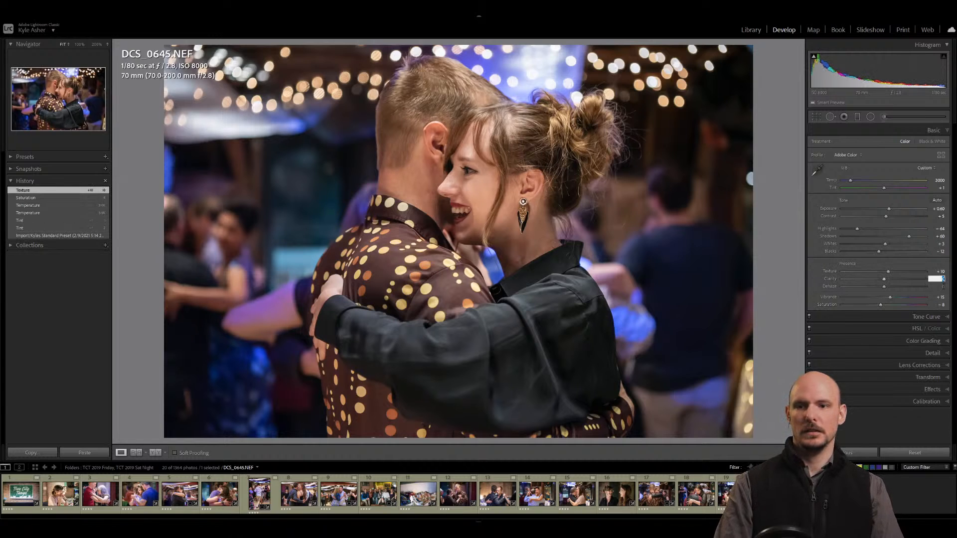
type("10")
key("Tab")
type("5")
key("Return")
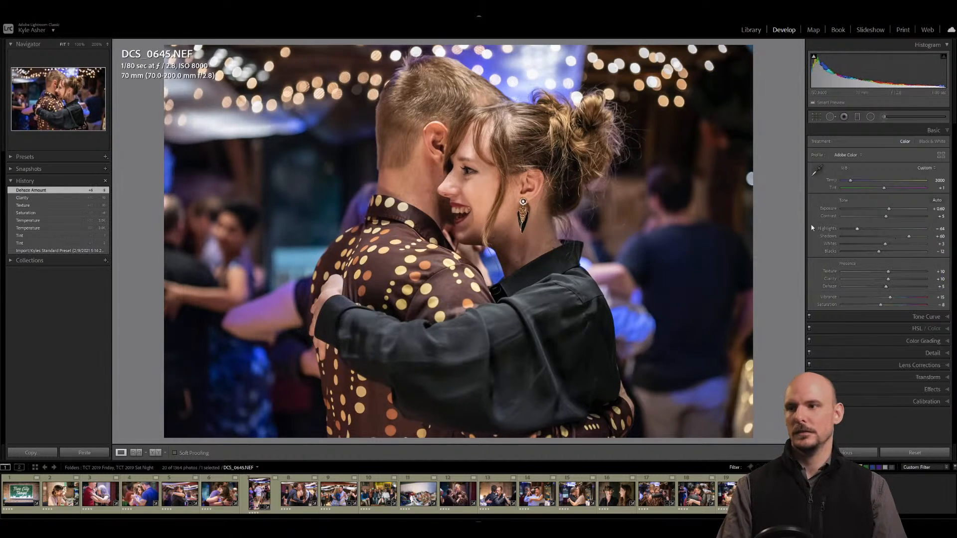
Whiten the woman's upper teeth with an adjustment brush using the Teeth Whitening Light effect.
left_click(883, 117)
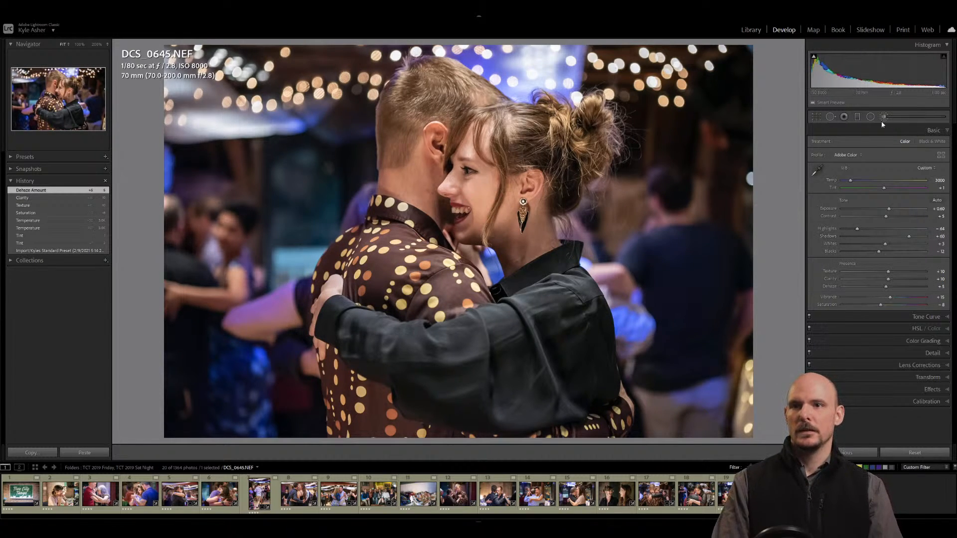
left_click(856, 145)
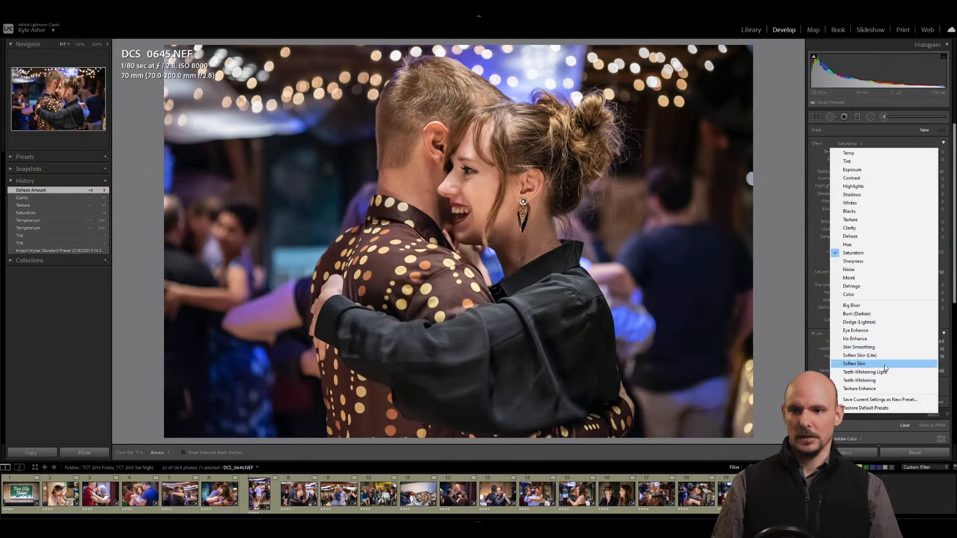
left_click(865, 372)
key("z")
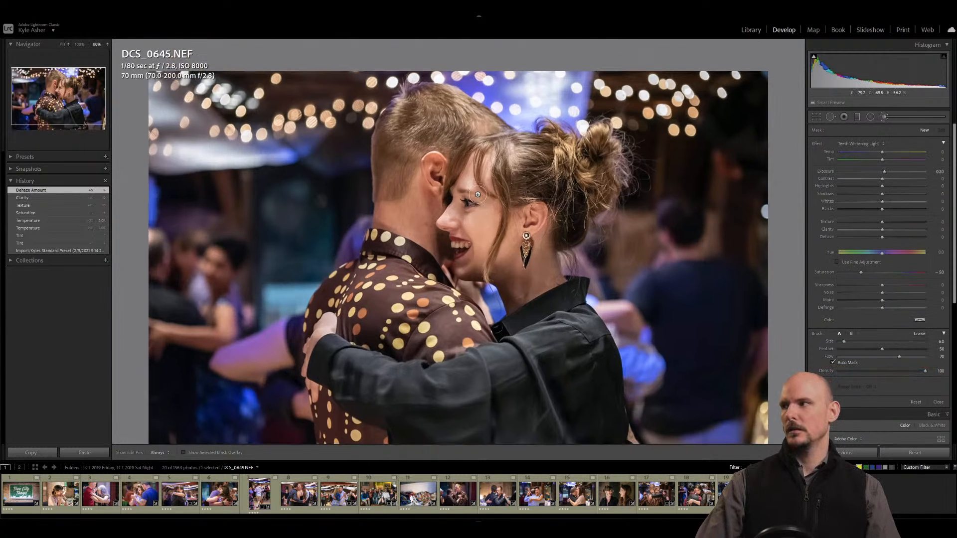
scroll(440, 325, "down", 3)
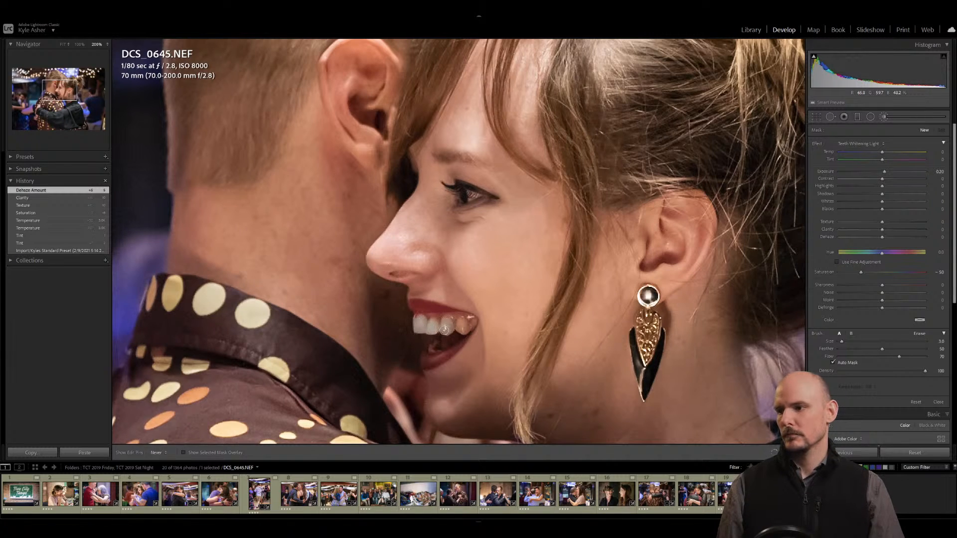
left_click_drag(444, 330, 465, 327)
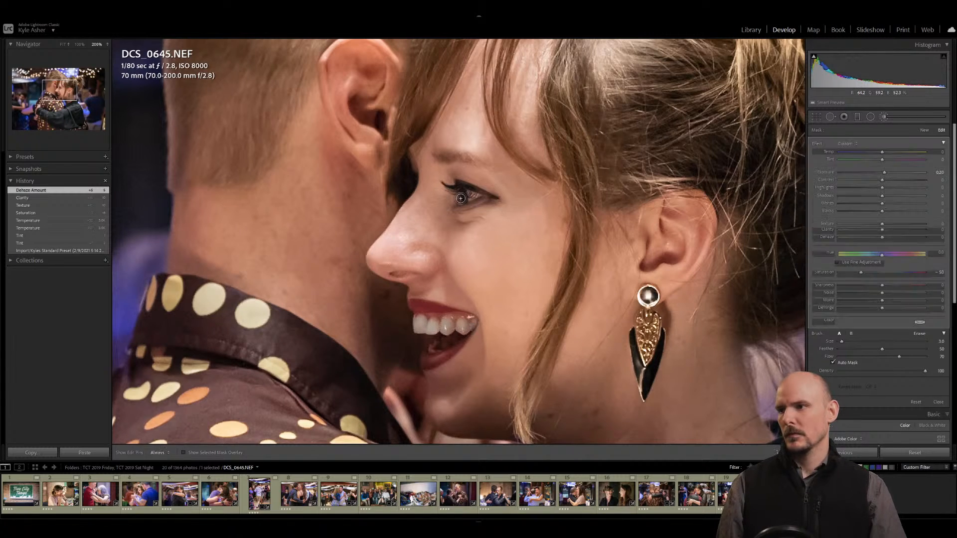
Brush the whitening onto the woman's eye and lower mouth at size 1.0, and erase the excess below her teeth.
scroll(469, 194, "down", 2)
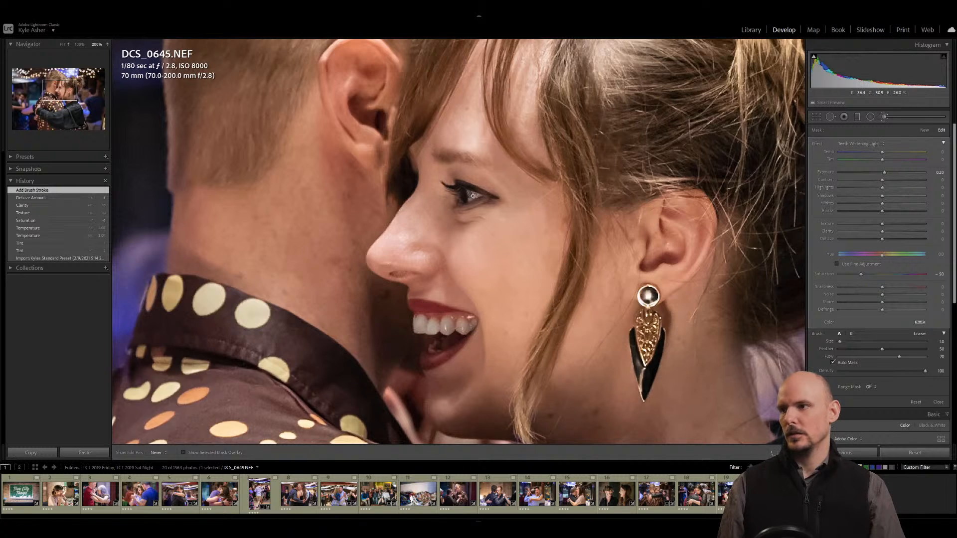
left_click(469, 201)
scroll(429, 350, "down", 1)
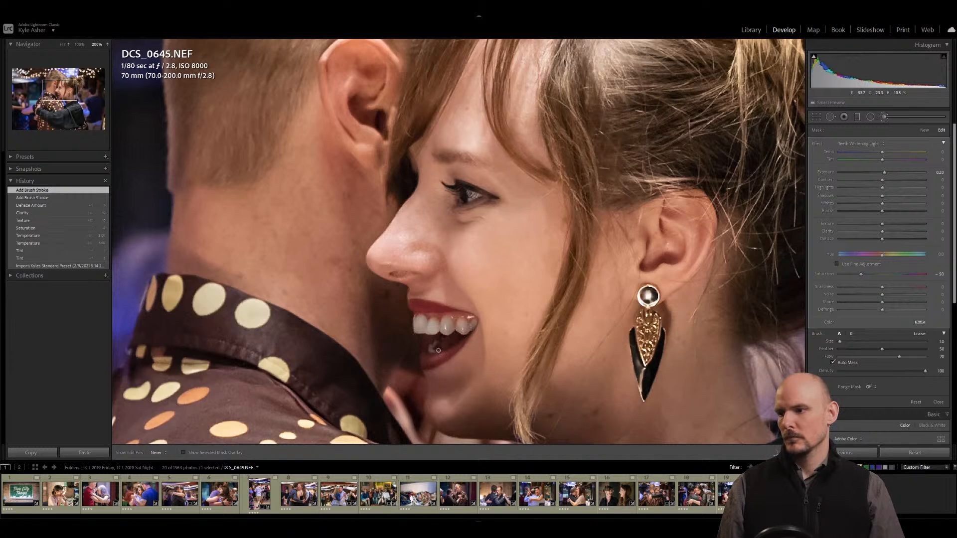
left_click(437, 351)
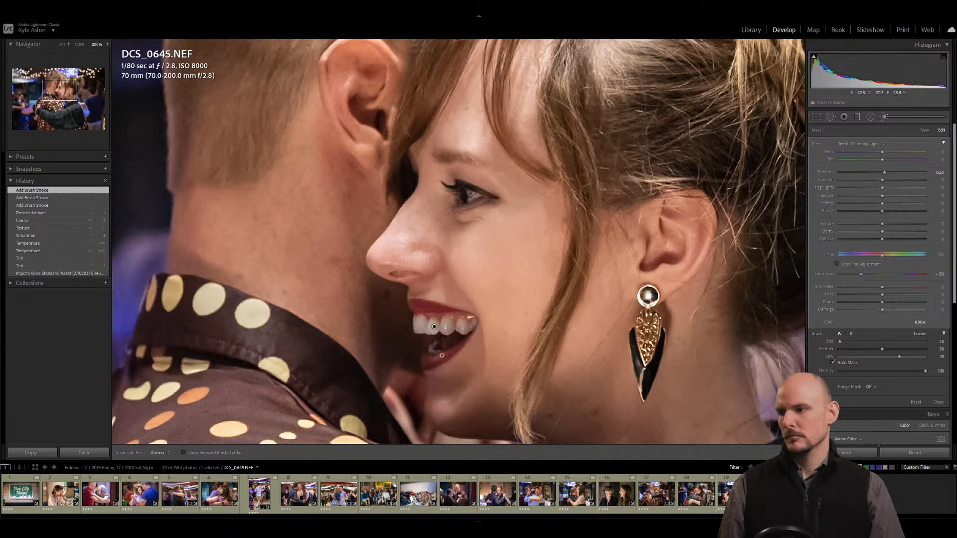
key("h")
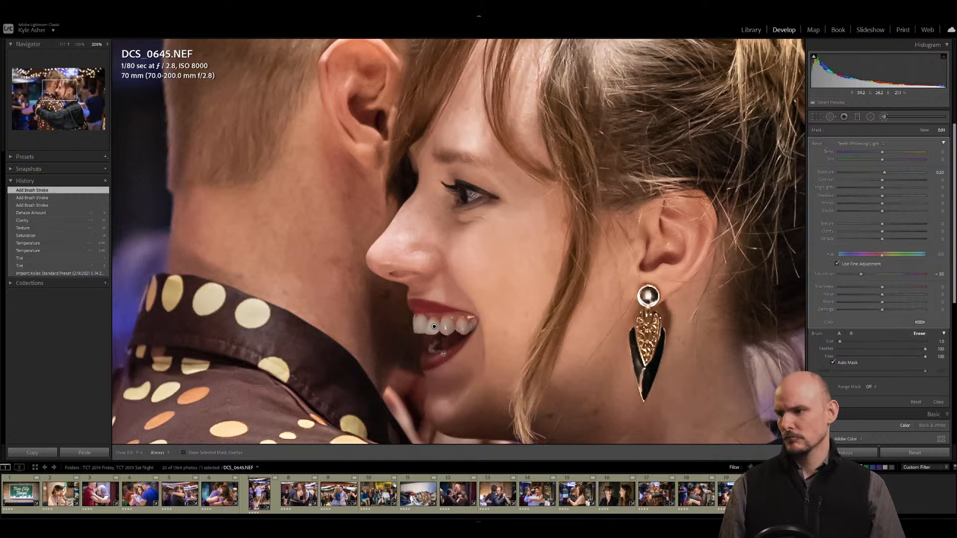
key("h")
left_click(430, 359, "alt")
key("h")
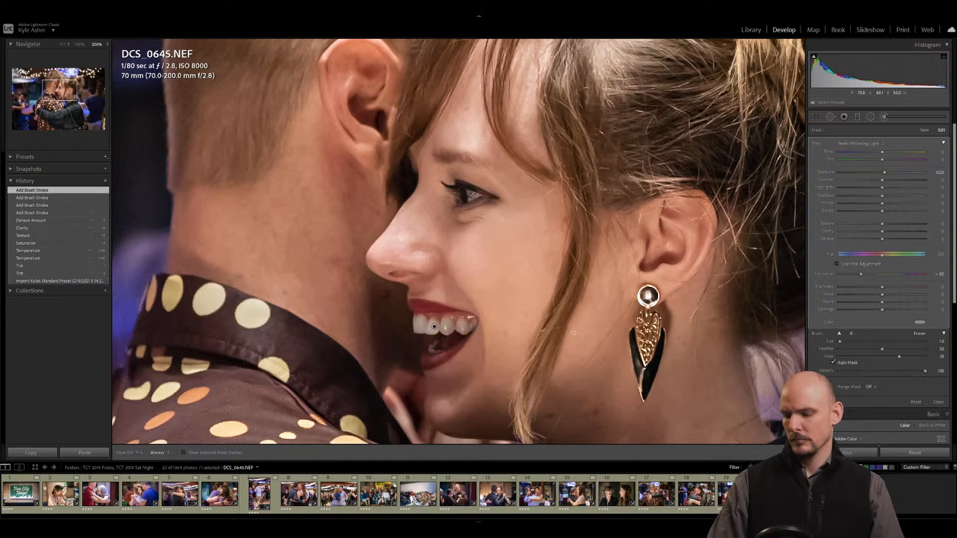
left_click(64, 44)
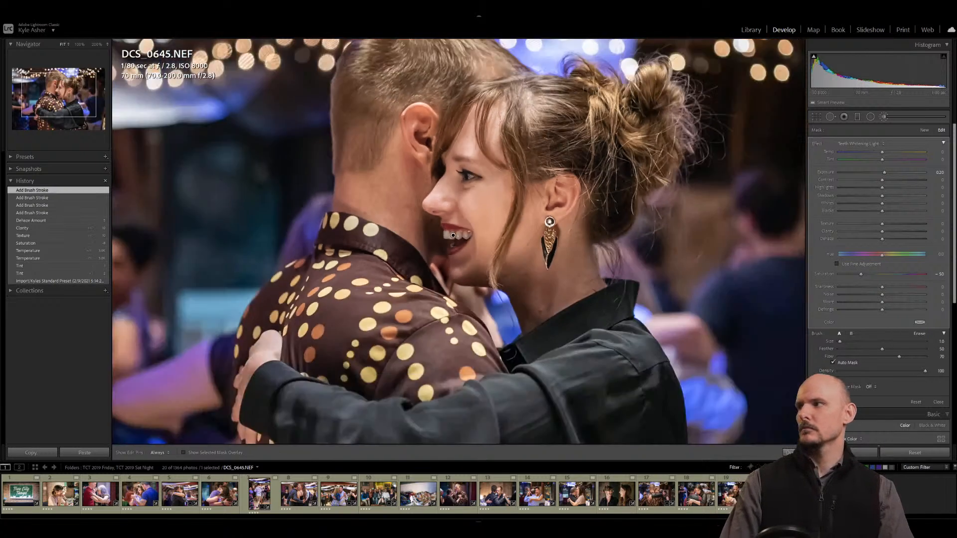
key("k")
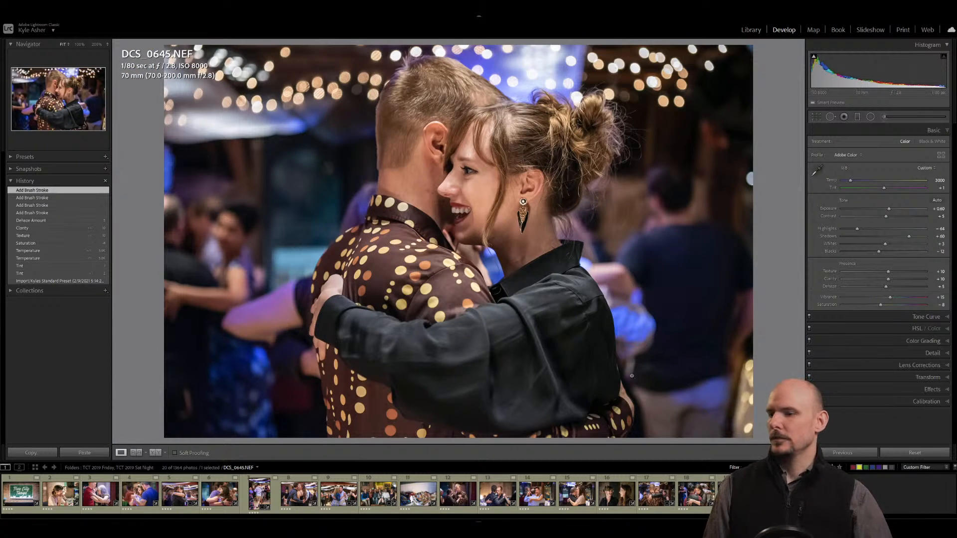
Compare with the unedited photo by resetting all settings and restoring the last brush-stroke history state.
left_click(928, 454)
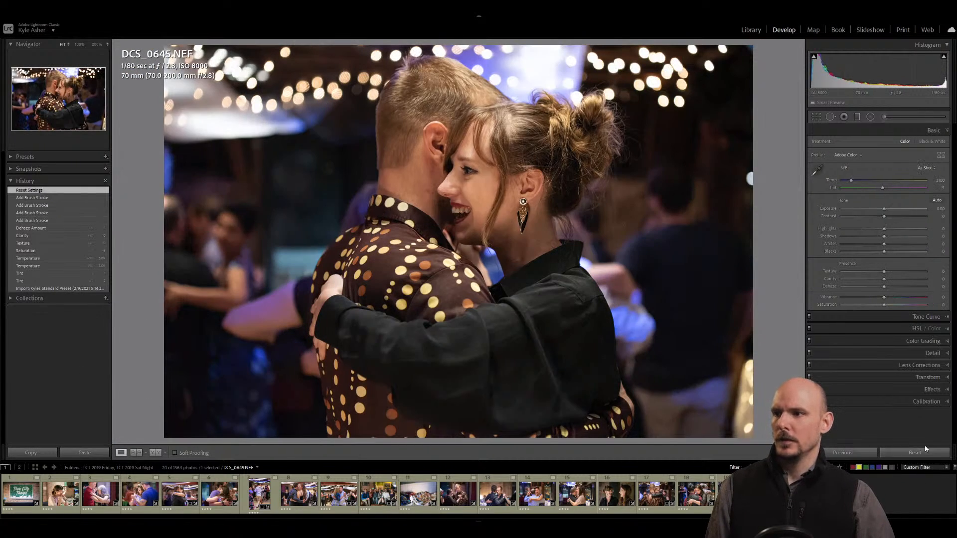
left_click(30, 198)
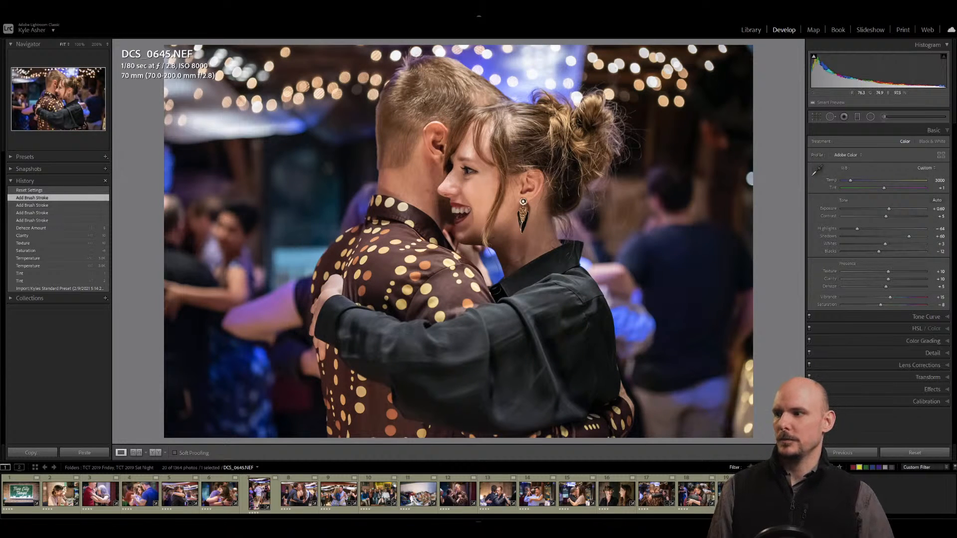
Reduce the photo's blue saturation to about -38.
left_click(926, 328)
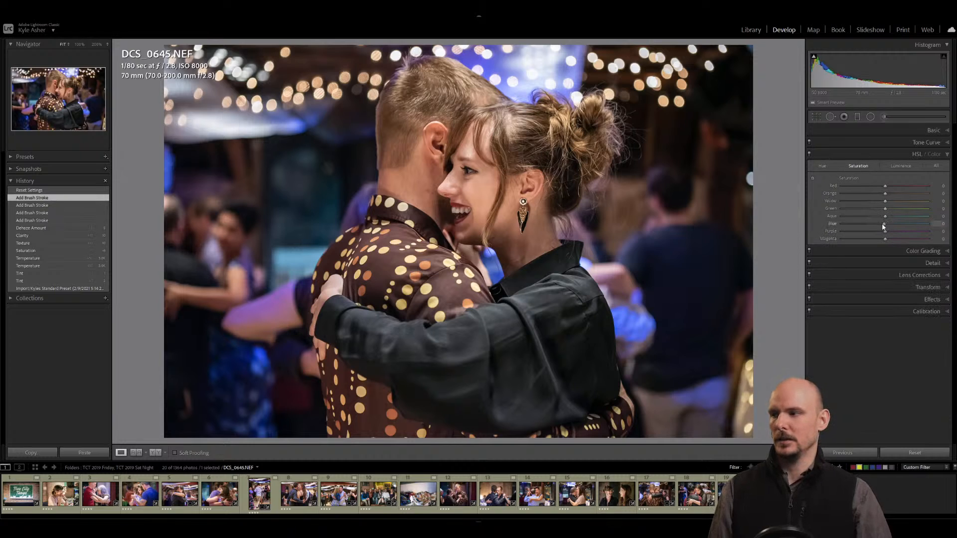
left_click_drag(885, 223, 868, 222)
left_click(934, 130)
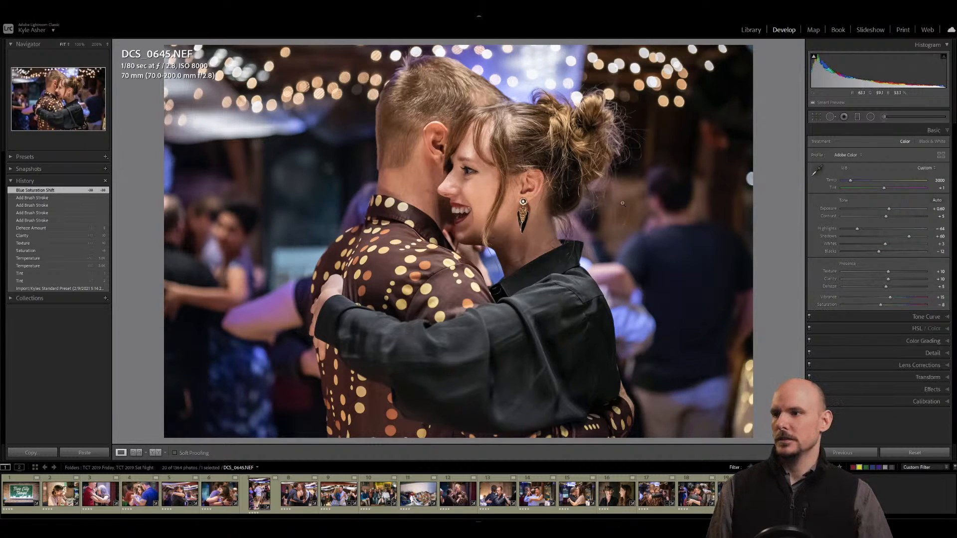
Add a radial filter over the woman's face with exposure at 0.50 and slightly raised shadows.
key("shift+m")
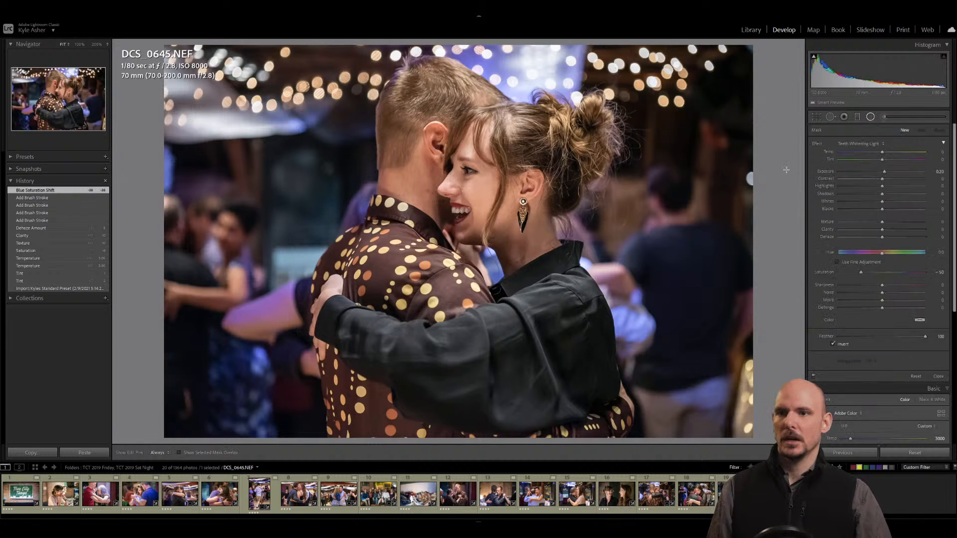
left_click(864, 144)
left_click(847, 176)
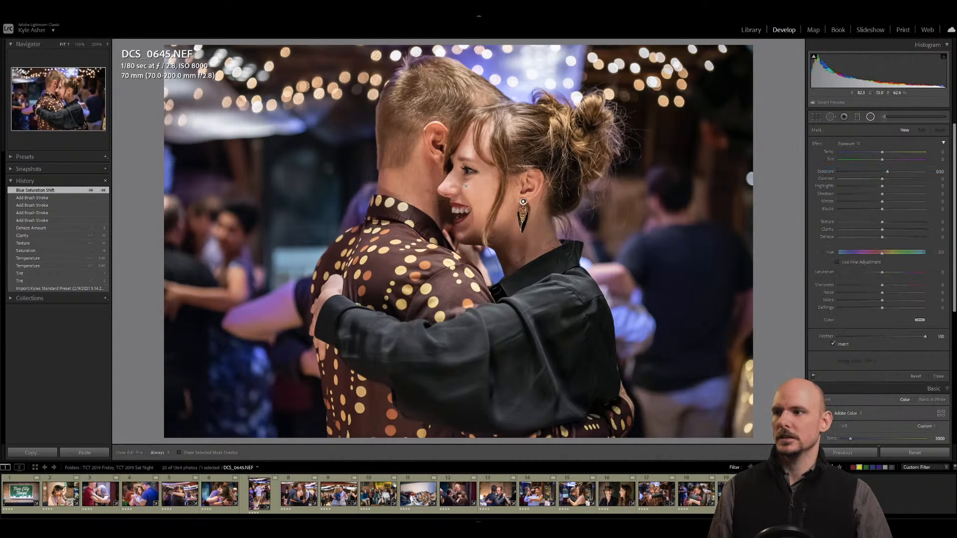
left_click_drag(463, 184, 512, 264)
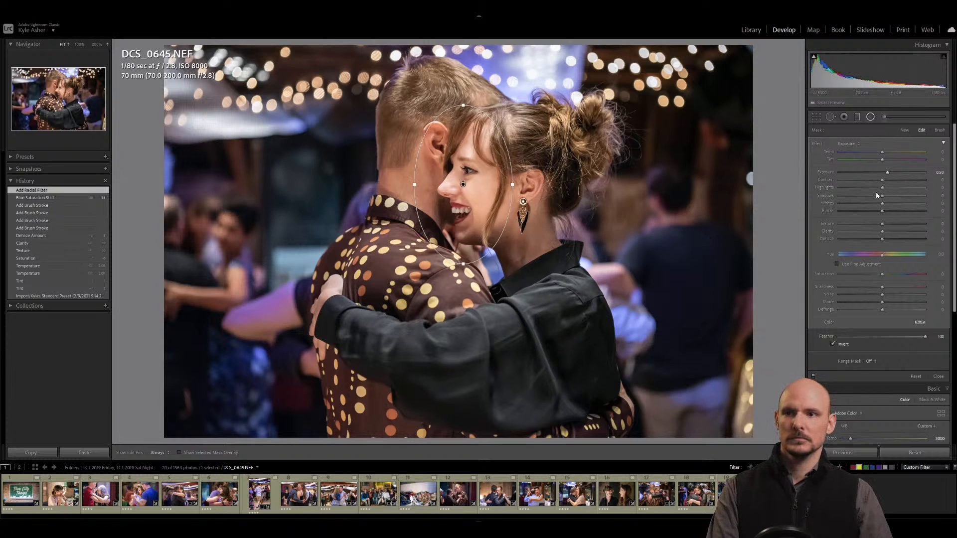
left_click_drag(883, 198, 890, 199)
Narrow and shorten the radial filter, and shift it slightly to center it on the woman's face.
left_click_drag(414, 184, 423, 184)
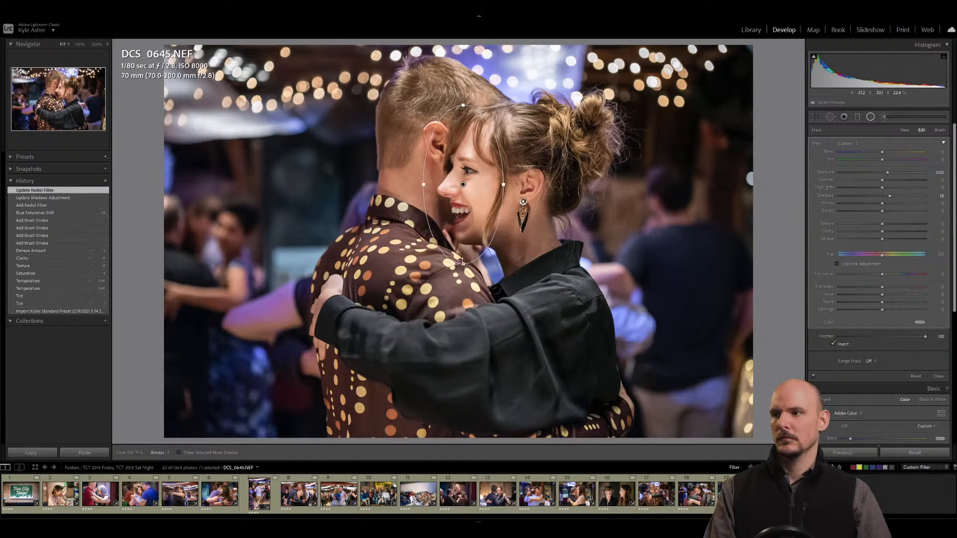
left_click_drag(463, 263, 463, 253)
left_click_drag(463, 185, 466, 189)
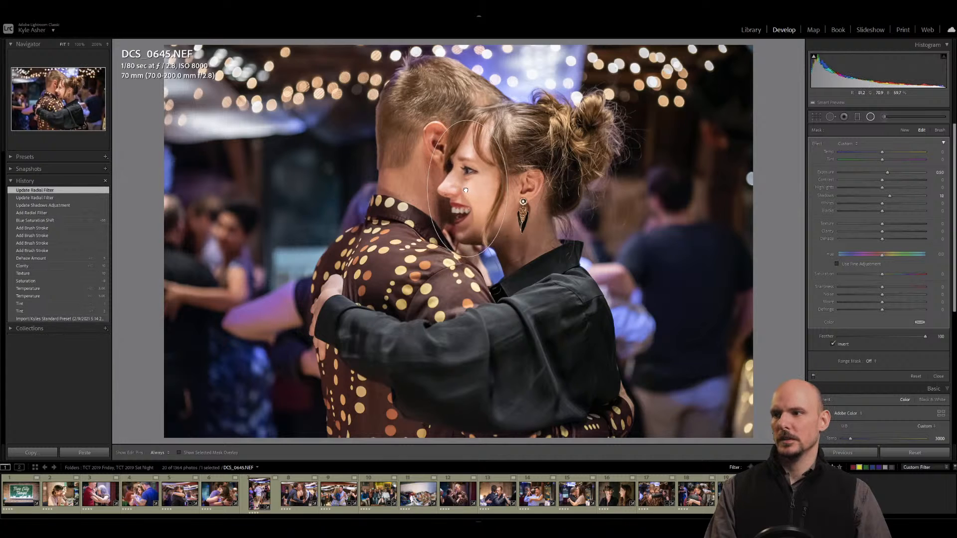
Finish the radial filter and set up a new adjustment brush with temperature 25 and tint -20.
key("shift+m")
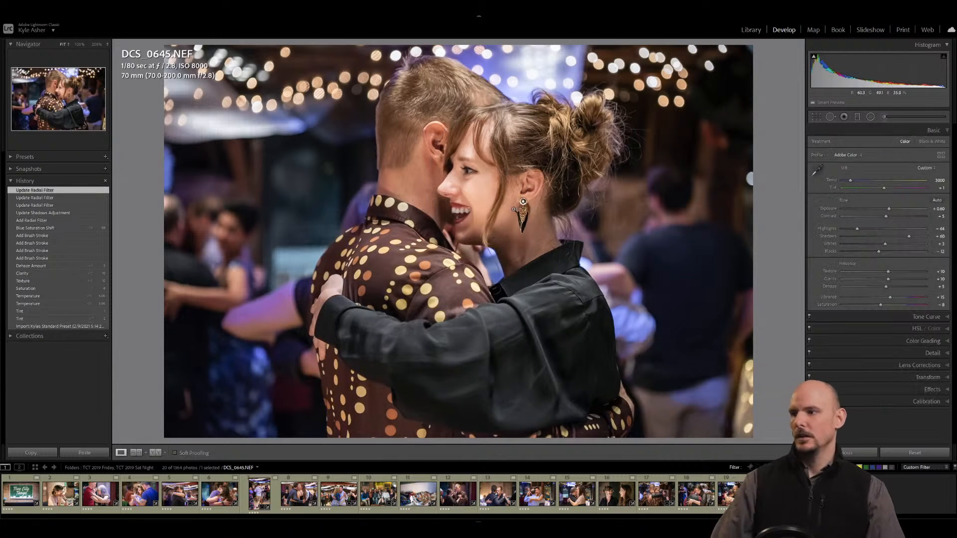
left_click(888, 117)
left_click(844, 143)
left_click(906, 157)
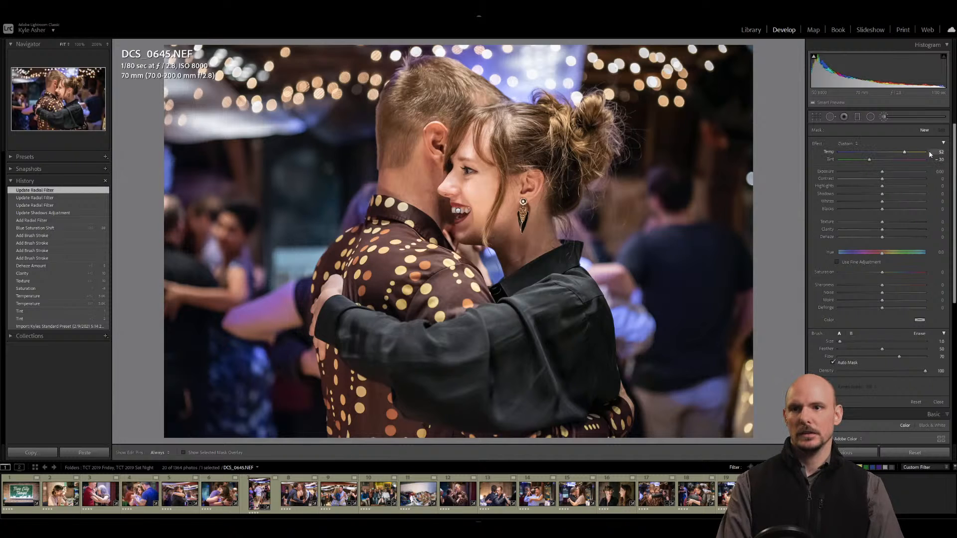
type("25")
key("Tab")
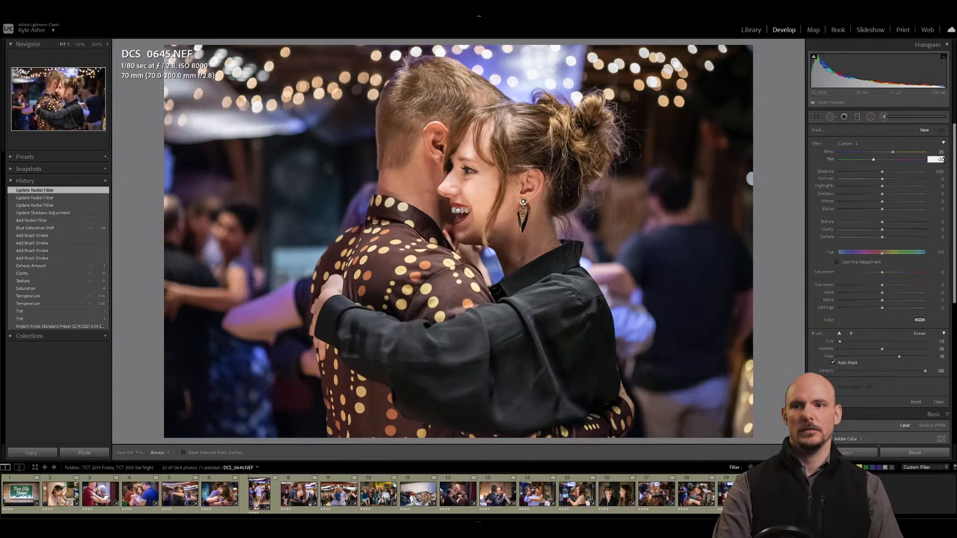
key("Return")
Paint the color correction over the purple-lit forearm behind the man, the hand below it, and the background arm behind the woman.
scroll(276, 316, "up", 8)
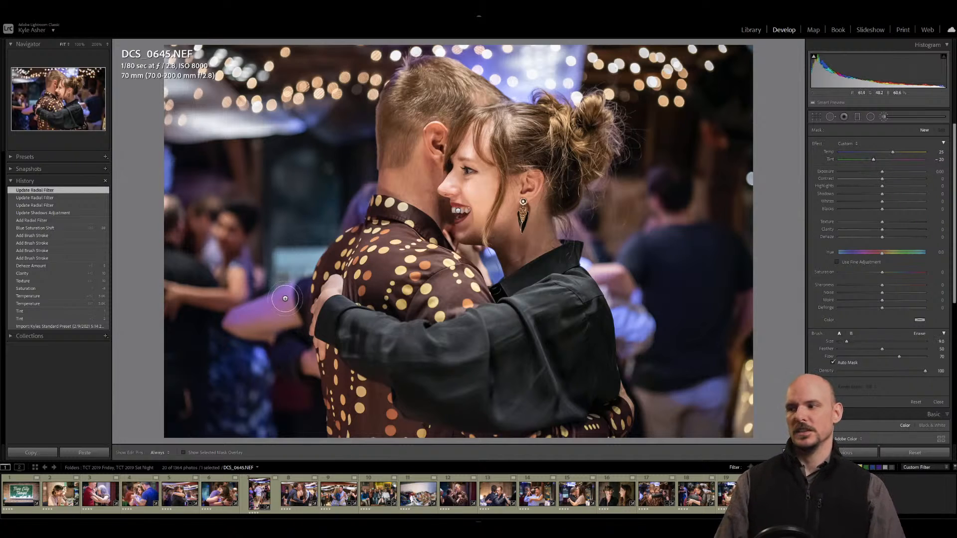
key("h")
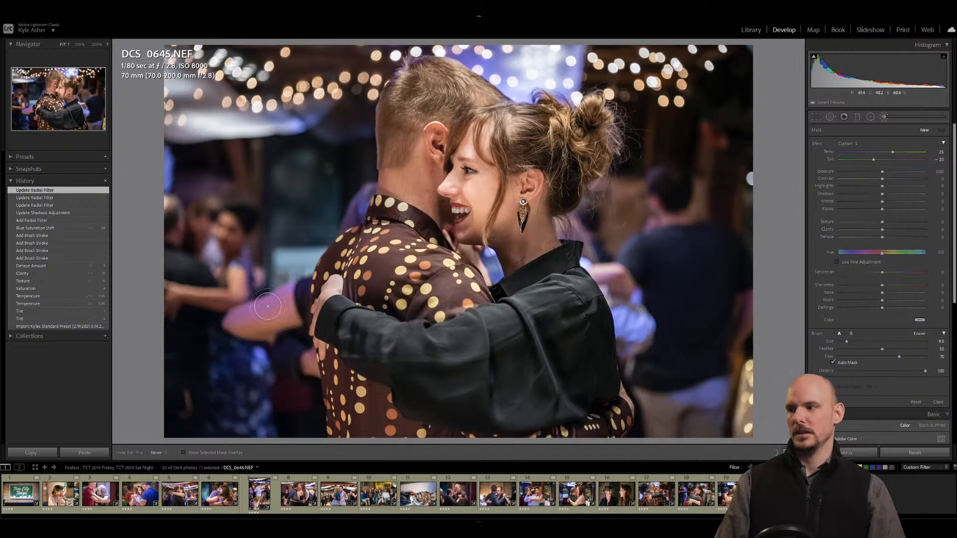
left_click_drag(267, 306, 279, 324)
scroll(306, 359, "down", 6)
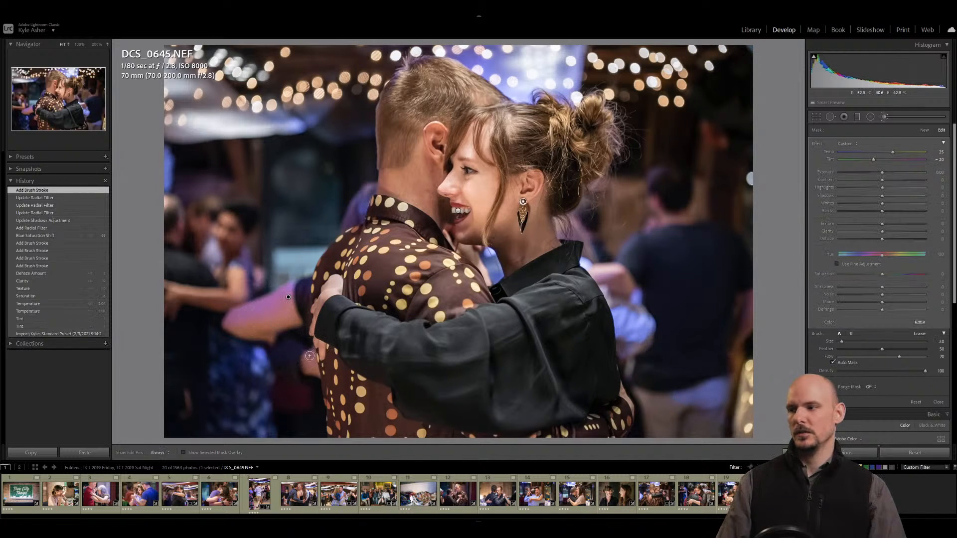
key("h")
left_click(311, 360)
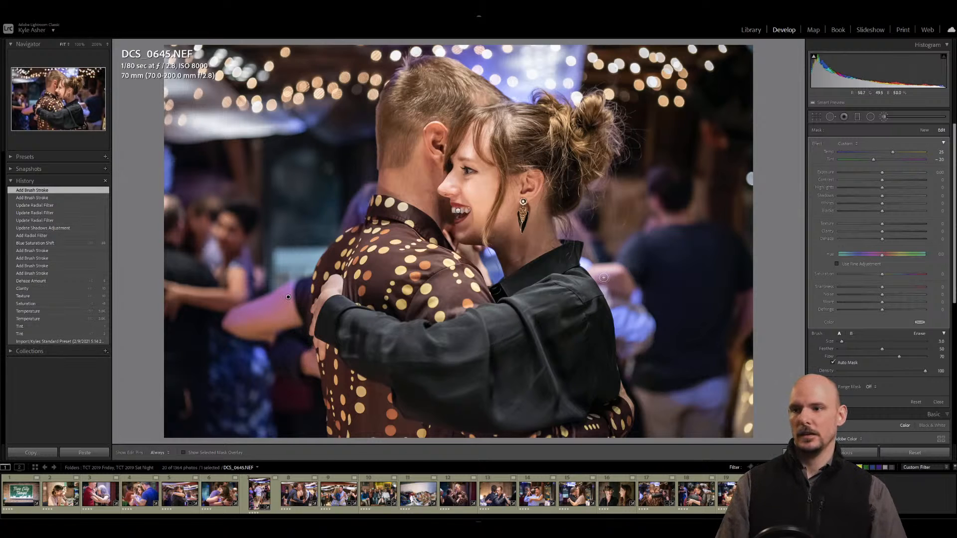
left_click(618, 284)
key("h")
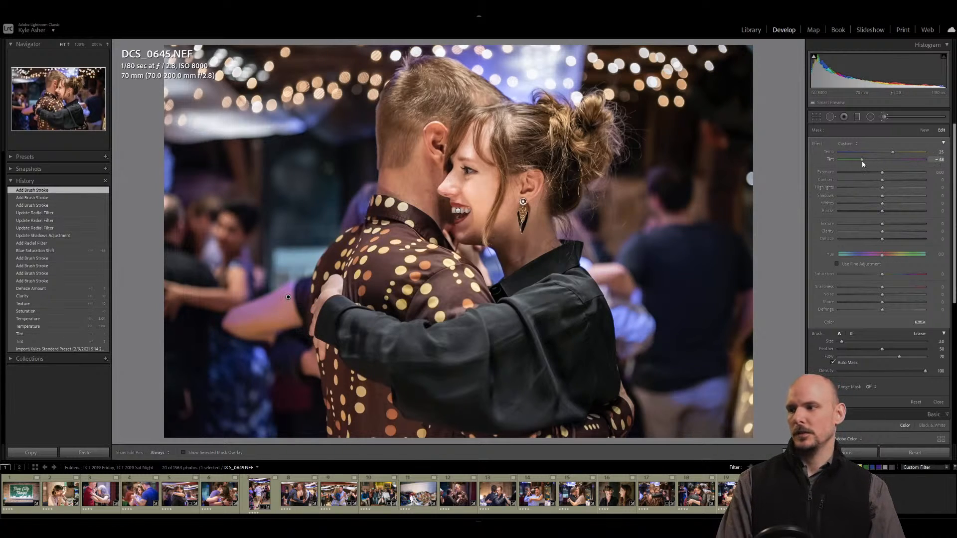
Adjust the brushed areas to tint -42 and temperature about 35, and compare with the Dehaze Amount history state.
left_click_drag(861, 162, 864, 163)
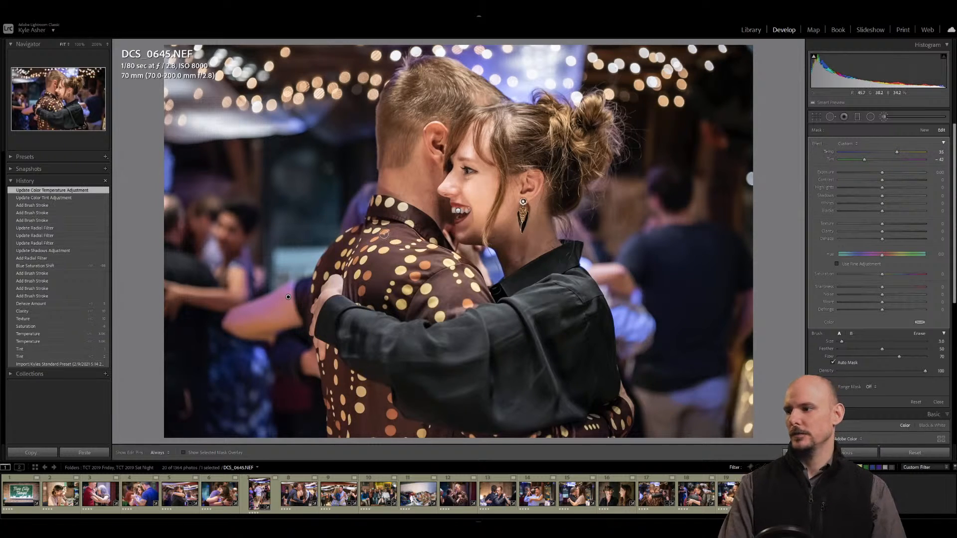
key("k")
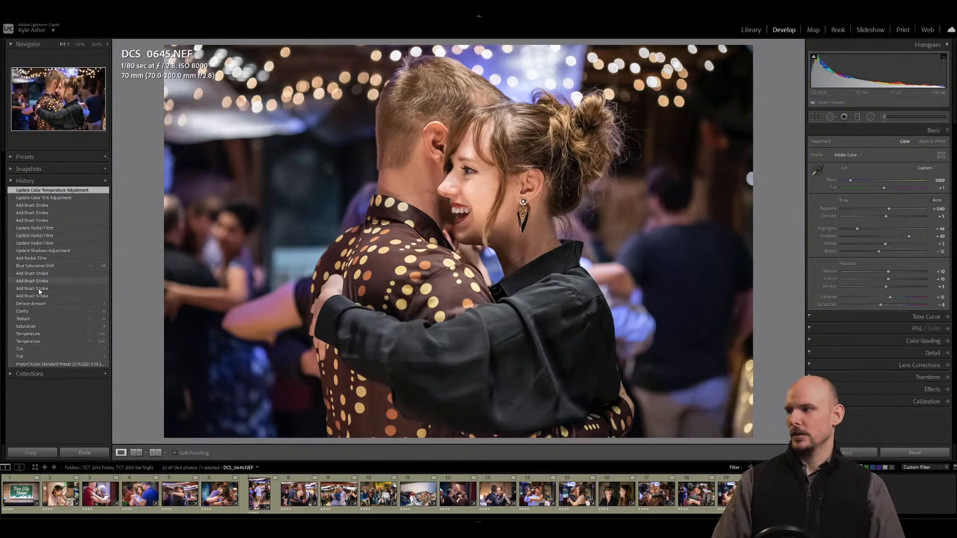
left_click(39, 304)
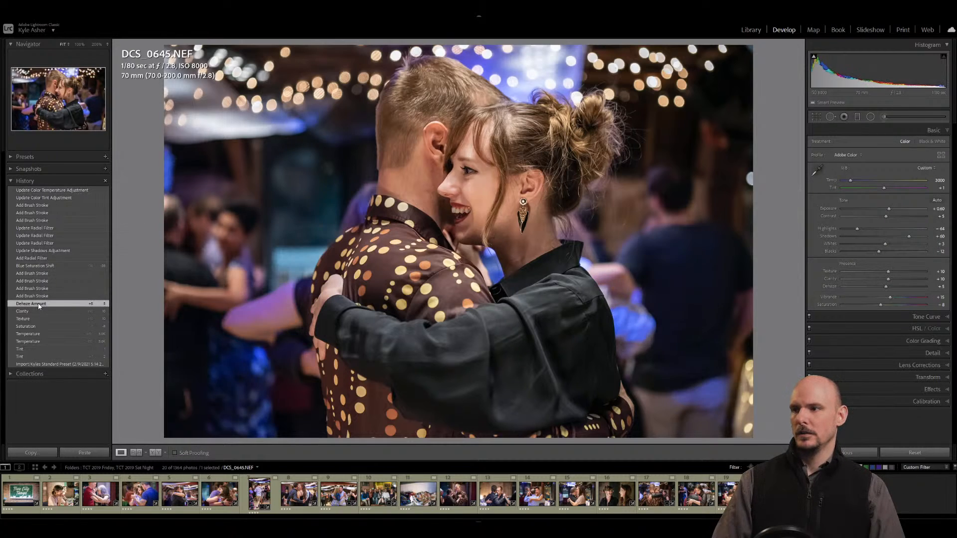
left_click(31, 190)
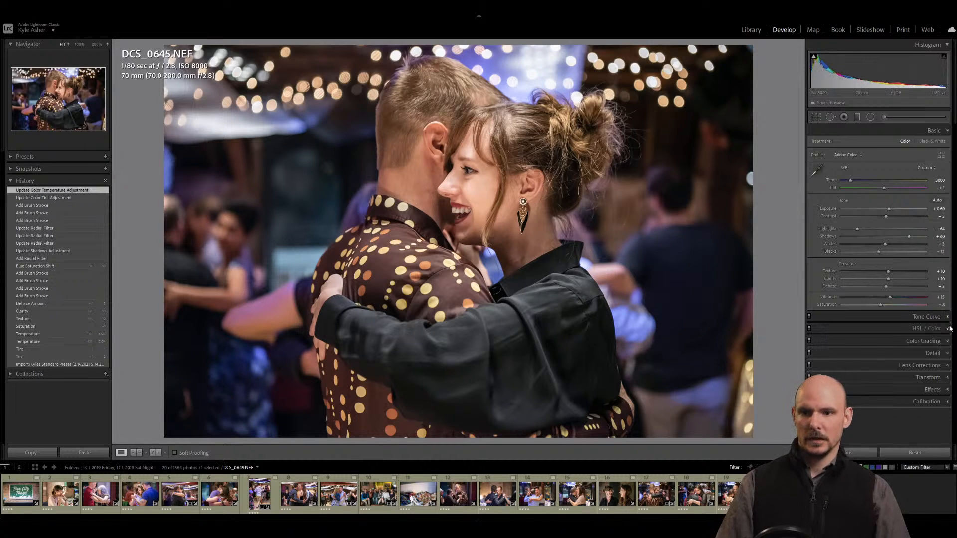
Reduce the photo's purple saturation to -6, and shift the magenta hue to +100 and the purple hue to +4.
left_click(926, 328)
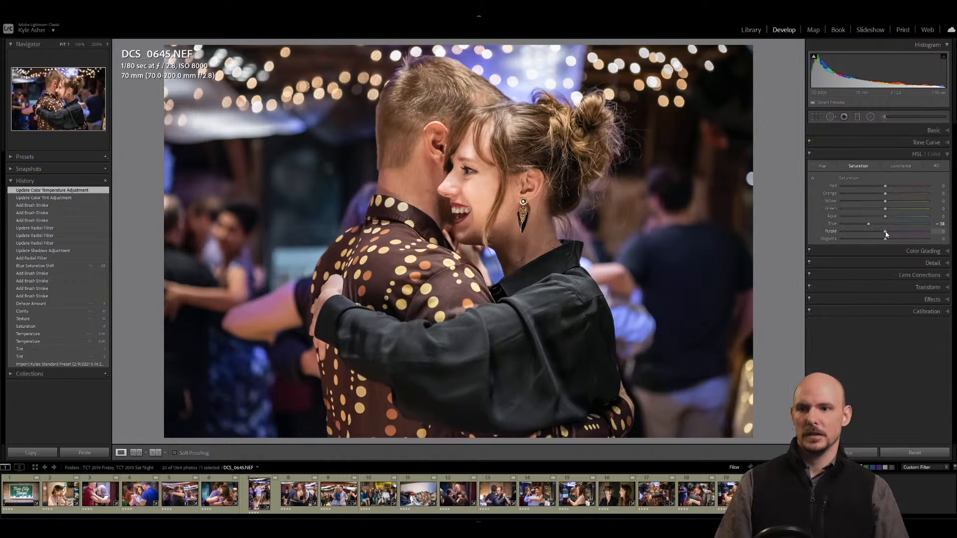
left_click_drag(885, 234, 871, 235)
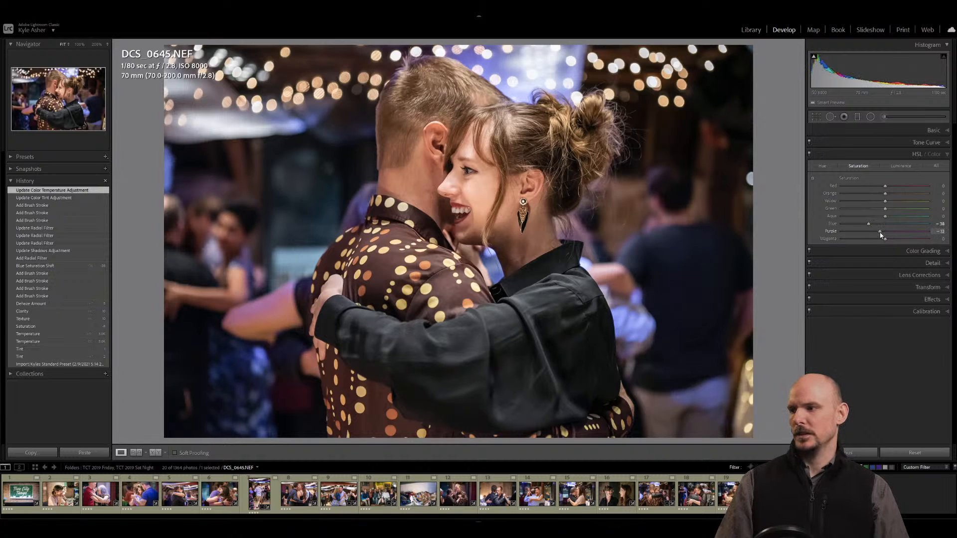
left_click(824, 168)
left_click(812, 178)
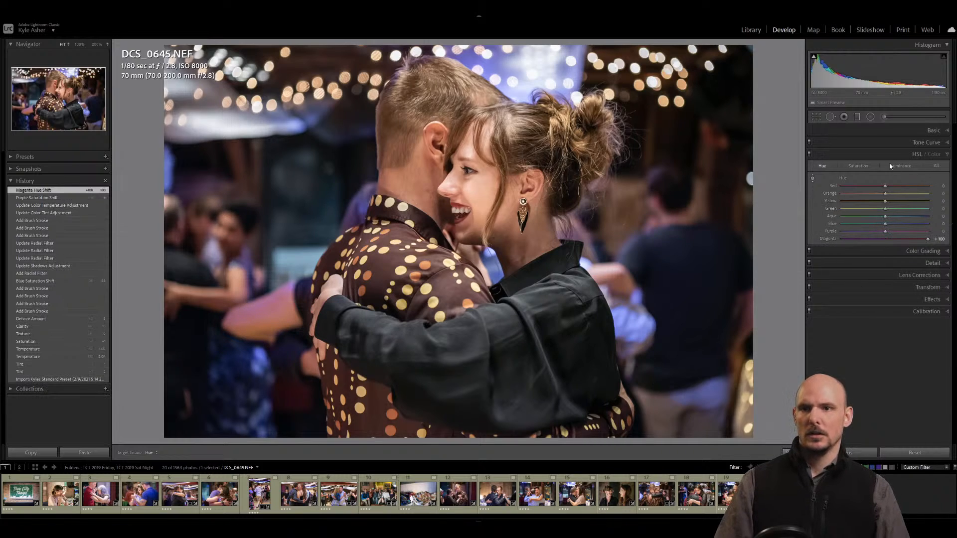
left_click(859, 166)
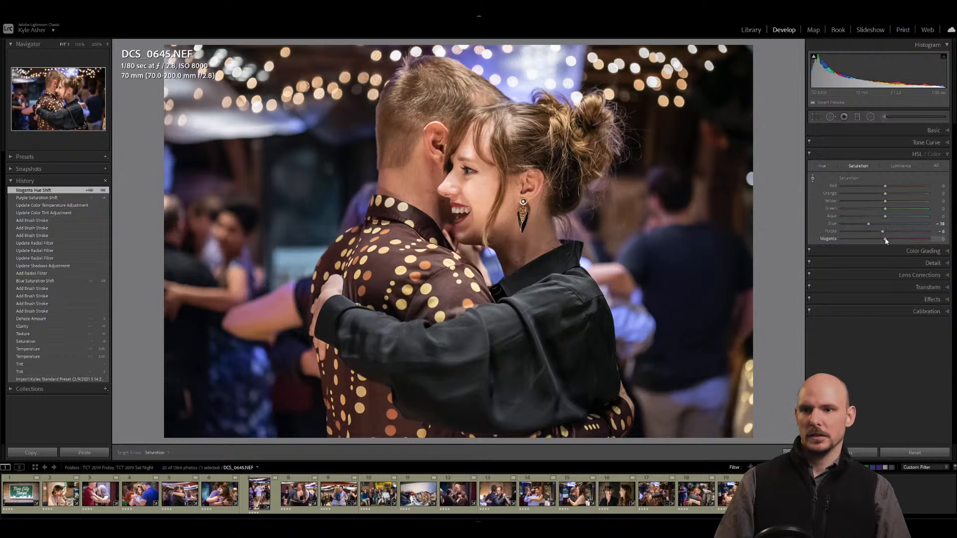
left_click_drag(886, 240, 868, 241)
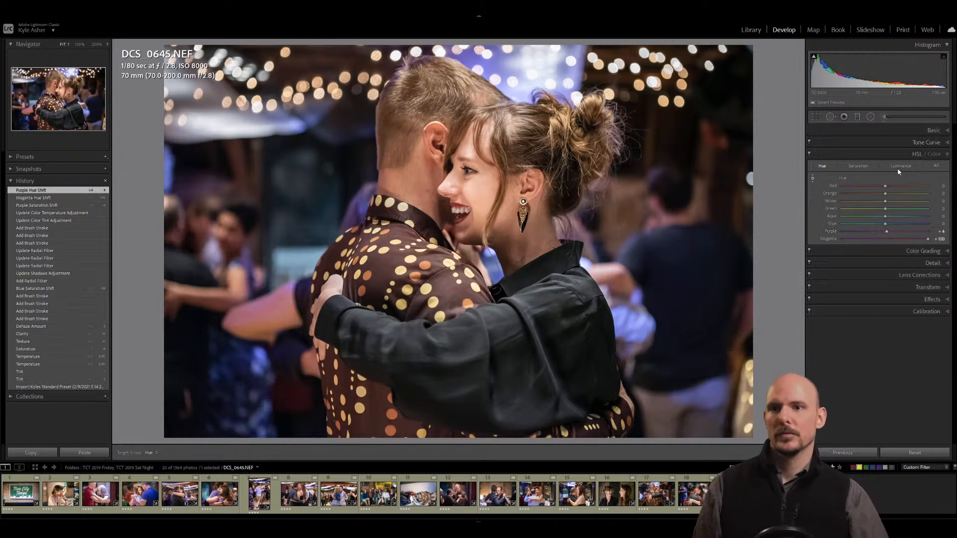
Compare the photo with its last Update Radial Filter history state and return to the latest Purple Hue Shift state.
left_click(43, 253)
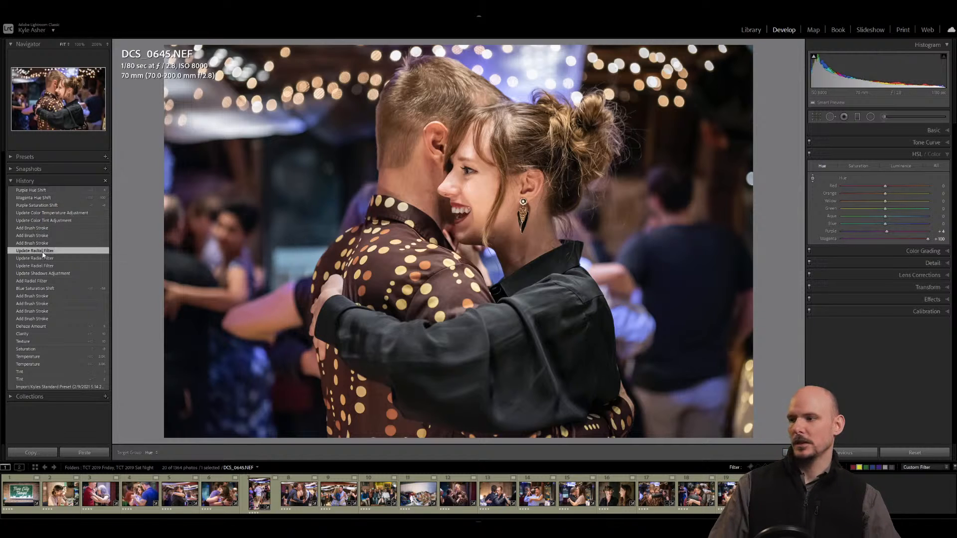
left_click(36, 192)
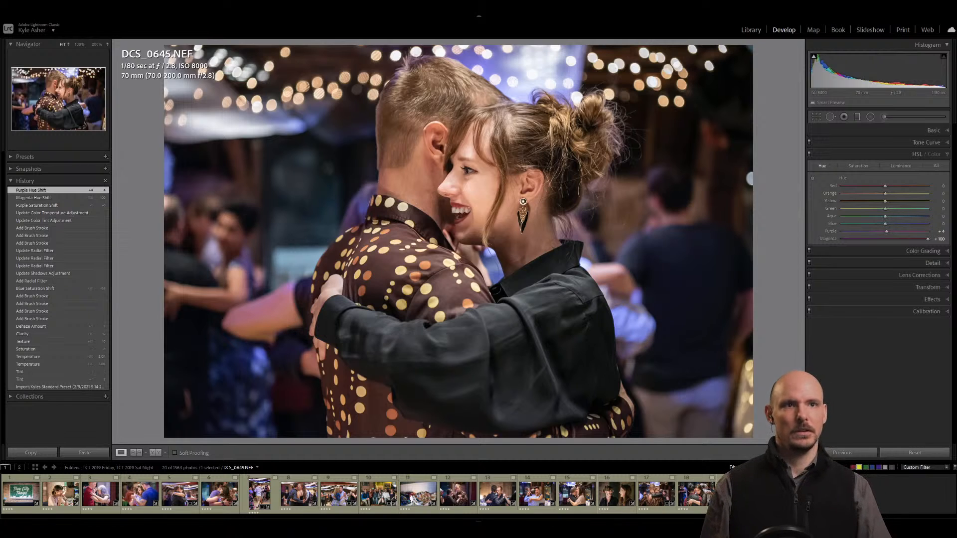
key("alt+Tab")
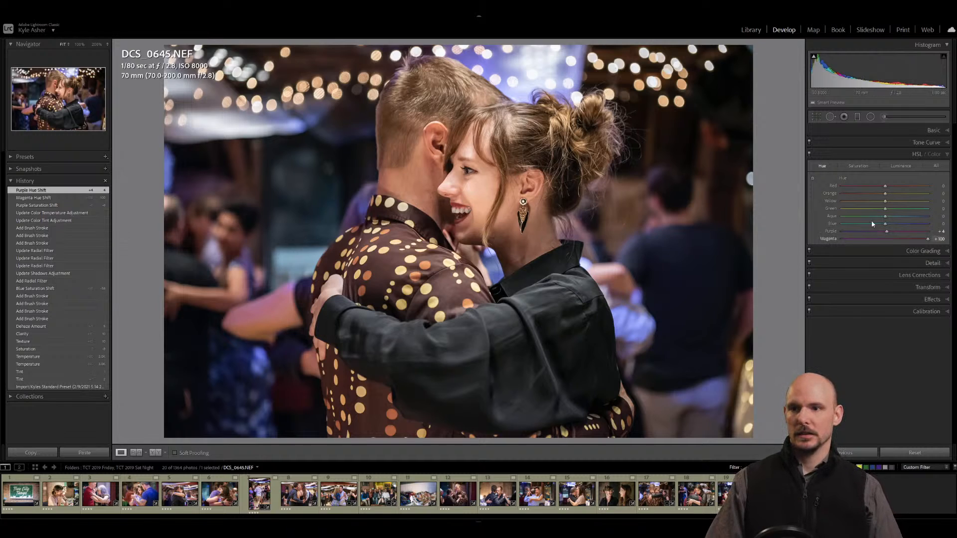
Heal small blemishes on the woman's jaw and neck with a reduced spot removal brush.
left_click(830, 117)
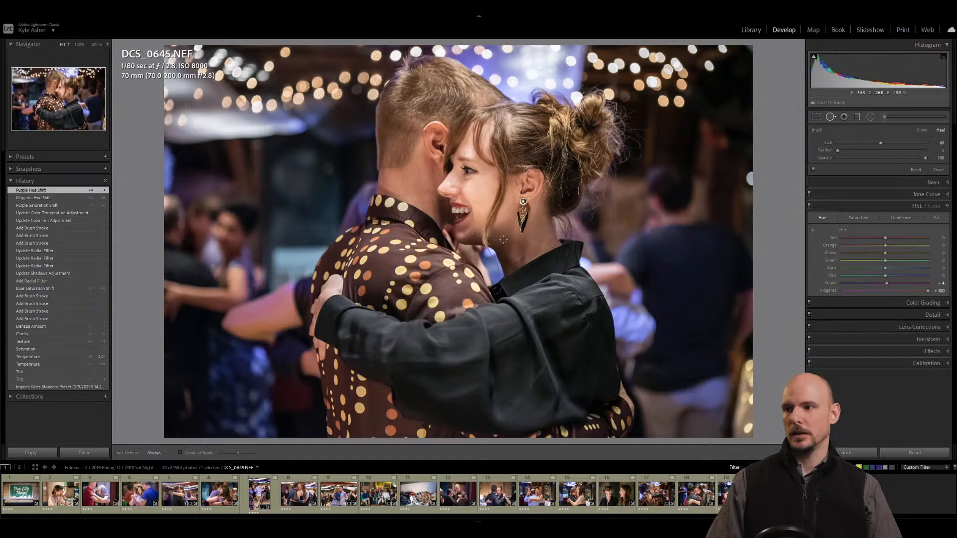
scroll(492, 238, "down", 3)
left_click(492, 238)
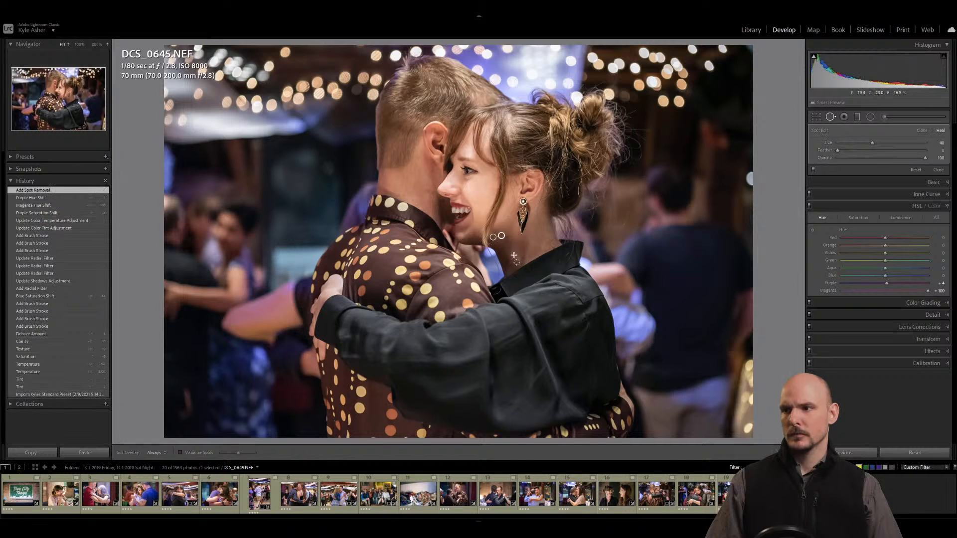
left_click(508, 255)
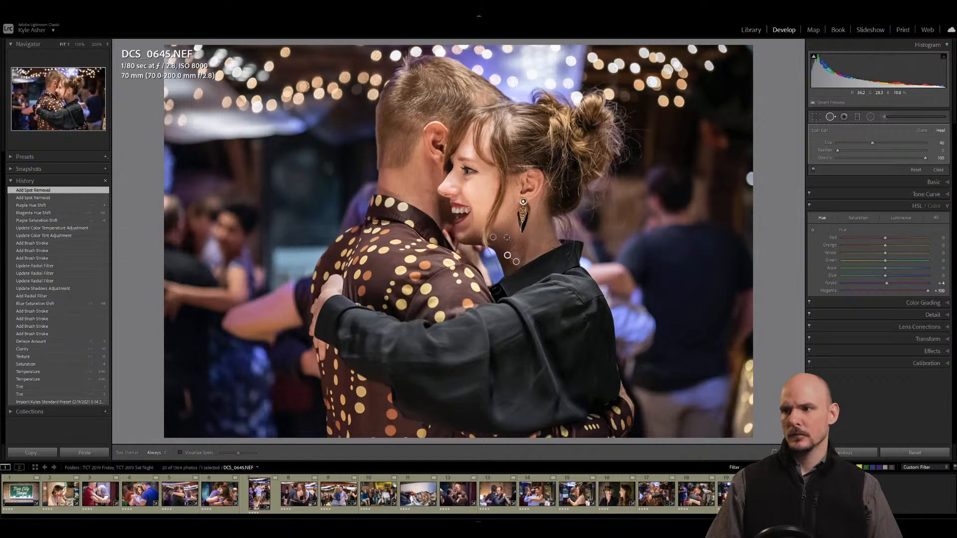
left_click(726, 270)
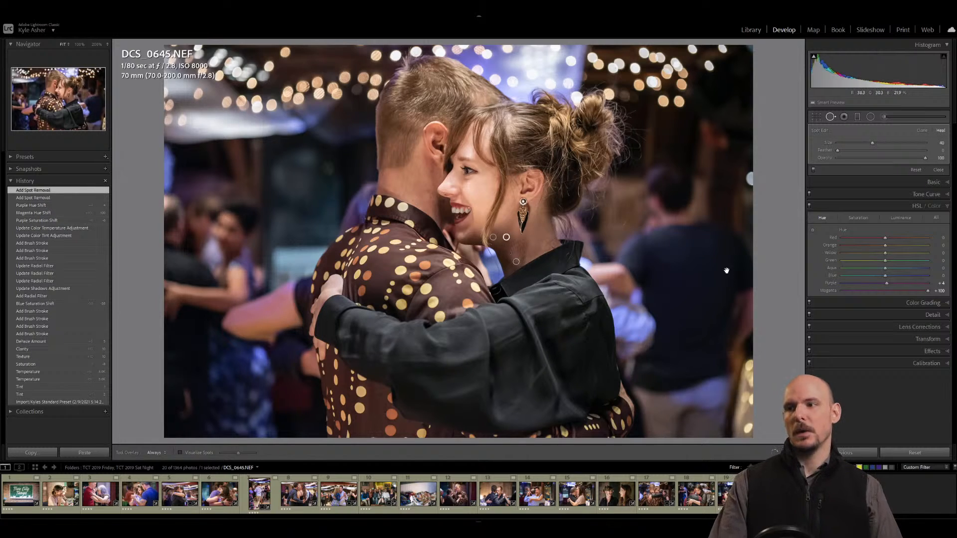
key("q")
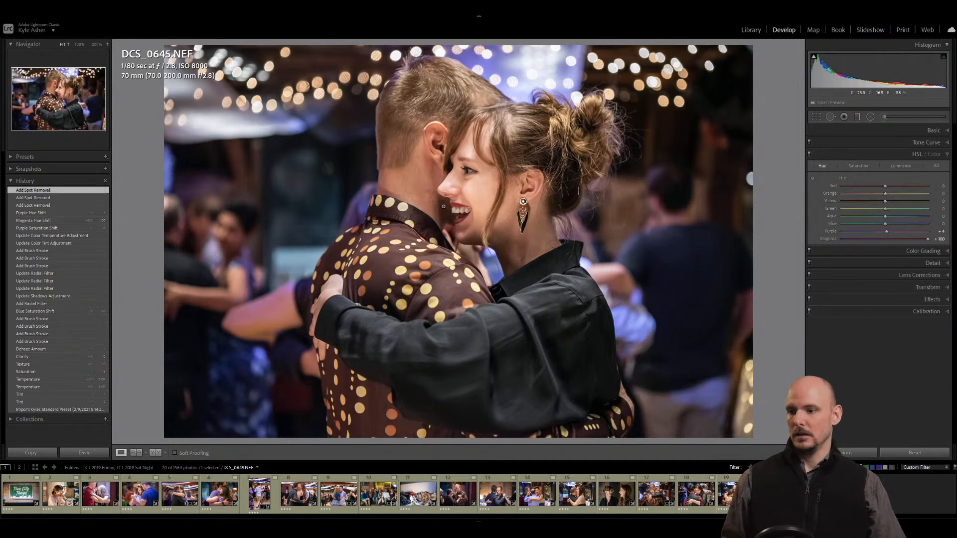
Review the edited photos DCS_0516 and DCS_0577, and return to DCS_0645.
left_click(566, 493)
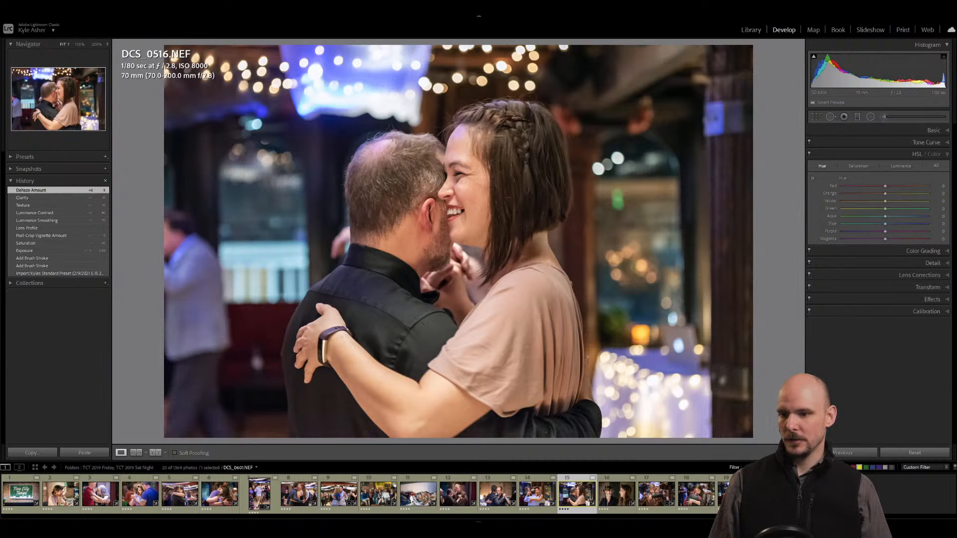
left_click(656, 493)
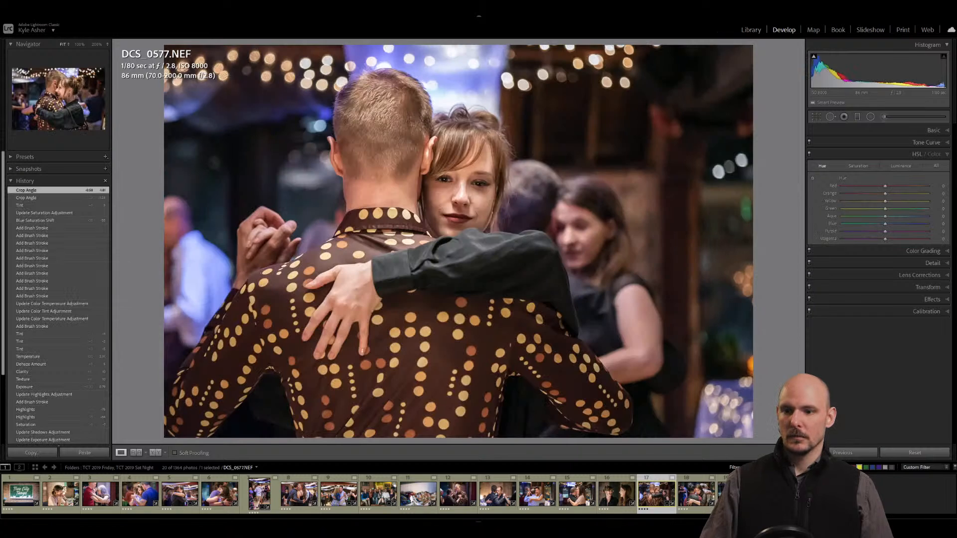
left_click(775, 494)
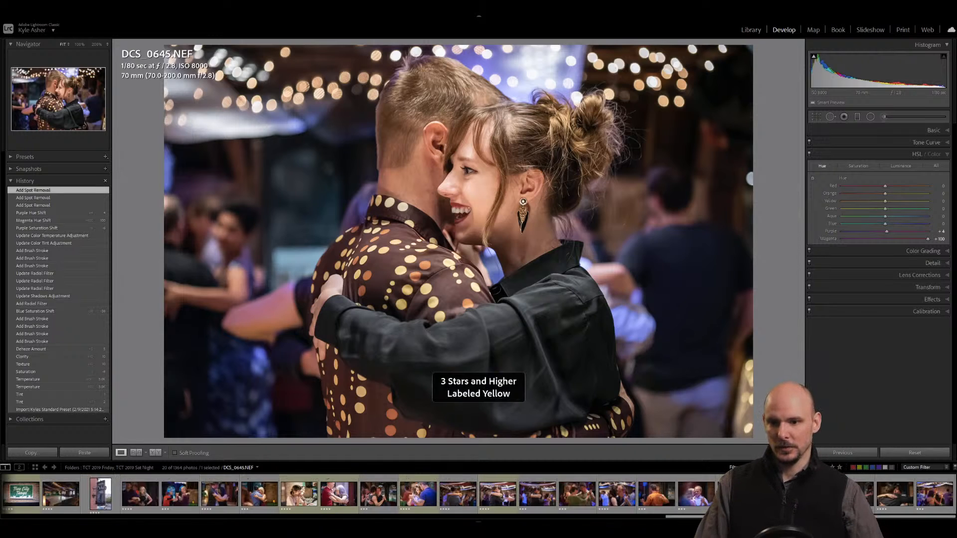
Browse the filmstrip without the yellow label filter at minimum ratings from one to four stars, and restore the four-star yellow-label filter.
left_click(859, 468)
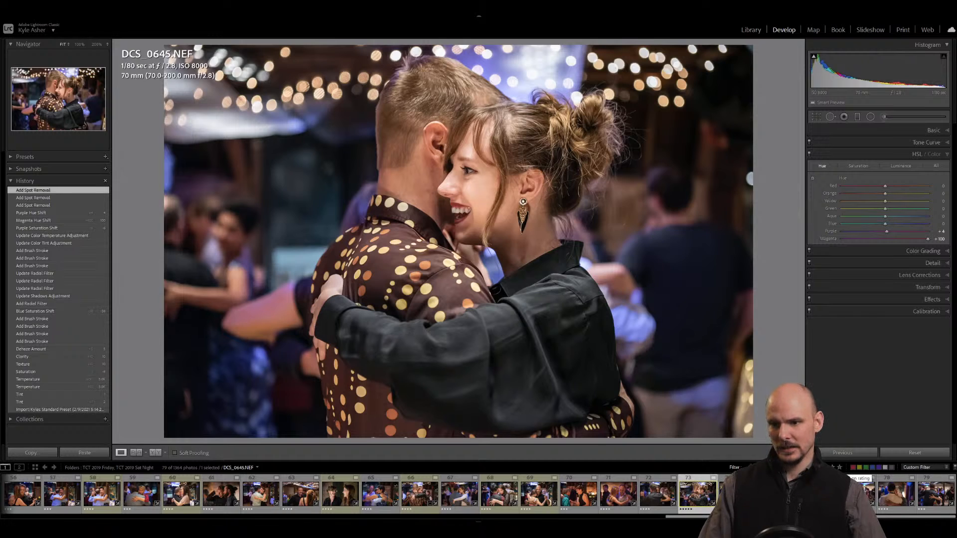
left_click(819, 467)
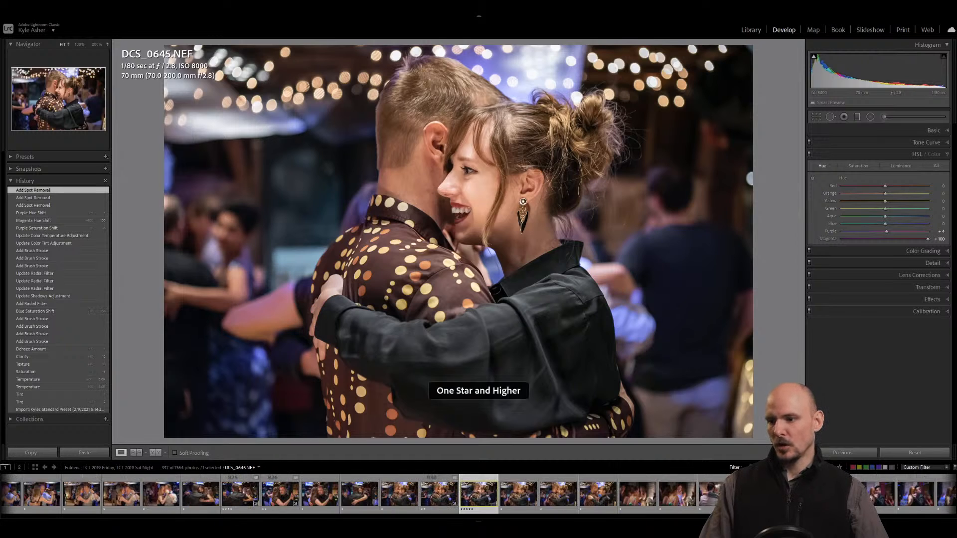
left_click(821, 468)
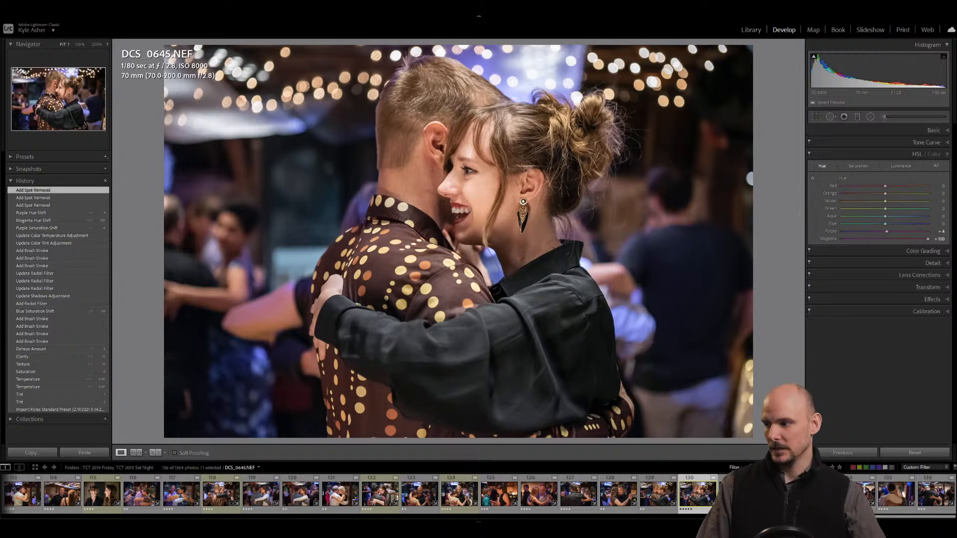
left_click(825, 467)
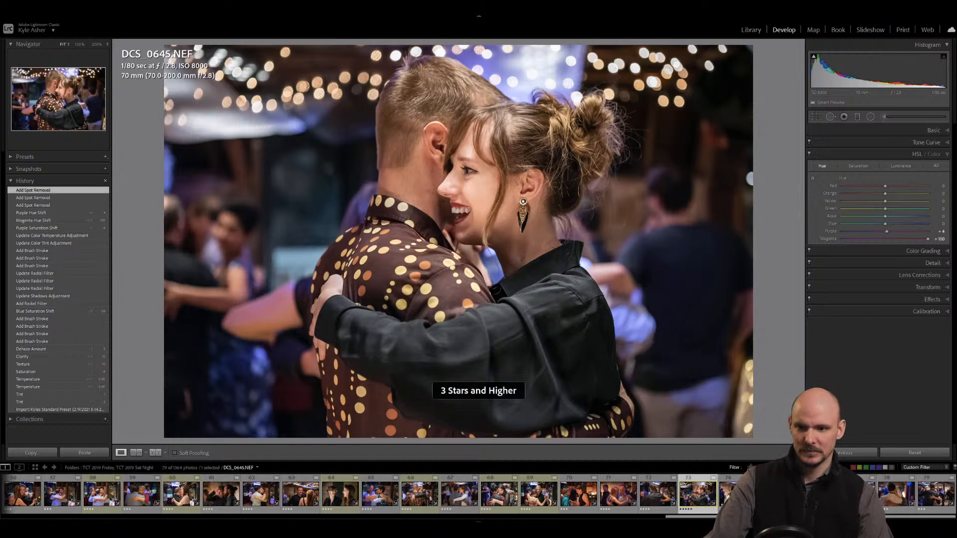
left_click(830, 468)
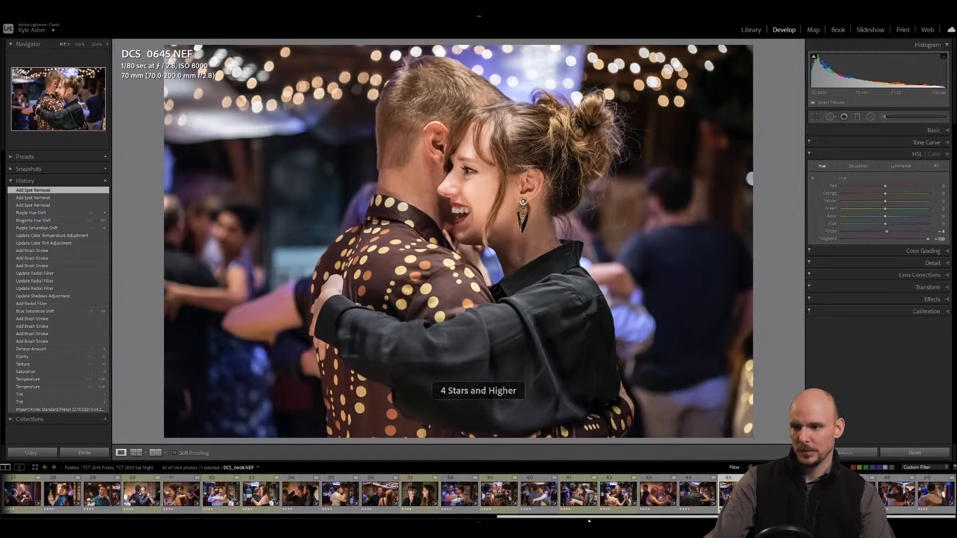
left_click_drag(589, 520, 648, 519)
left_click(860, 468)
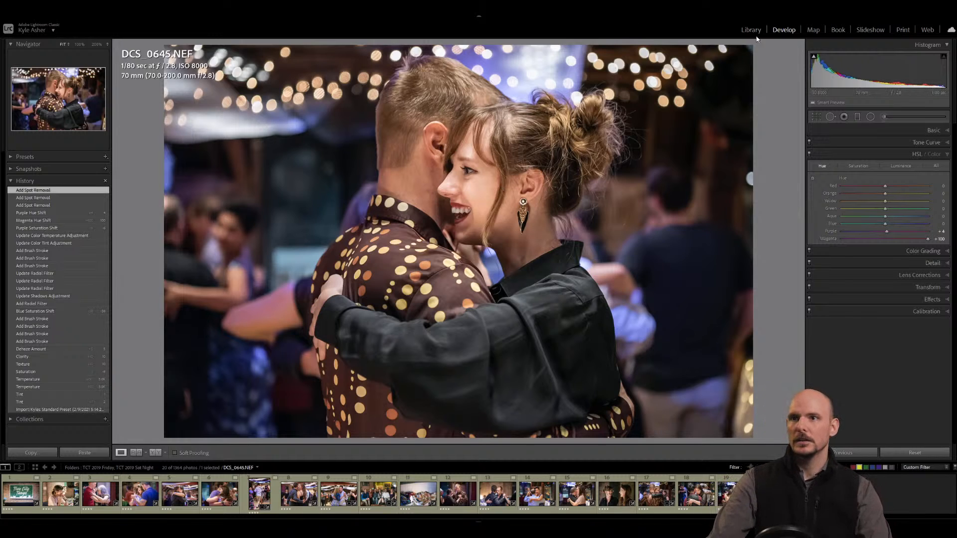
Show DCS_0645 in the Library module.
left_click(751, 31)
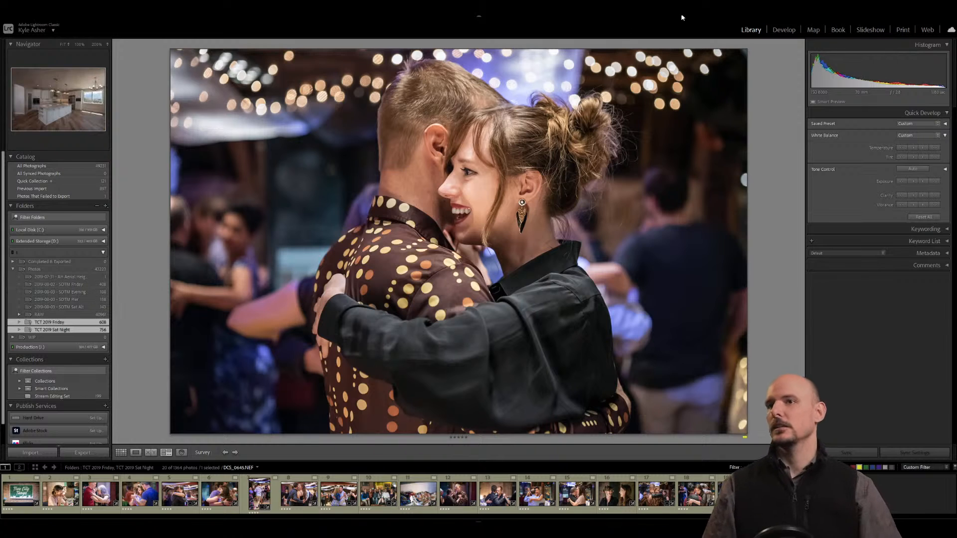
In the Library, show the combined photos of the SDTM Friday, Evening, Pier and Sat Alt folders, filtered to the yellow label.
left_click(783, 30)
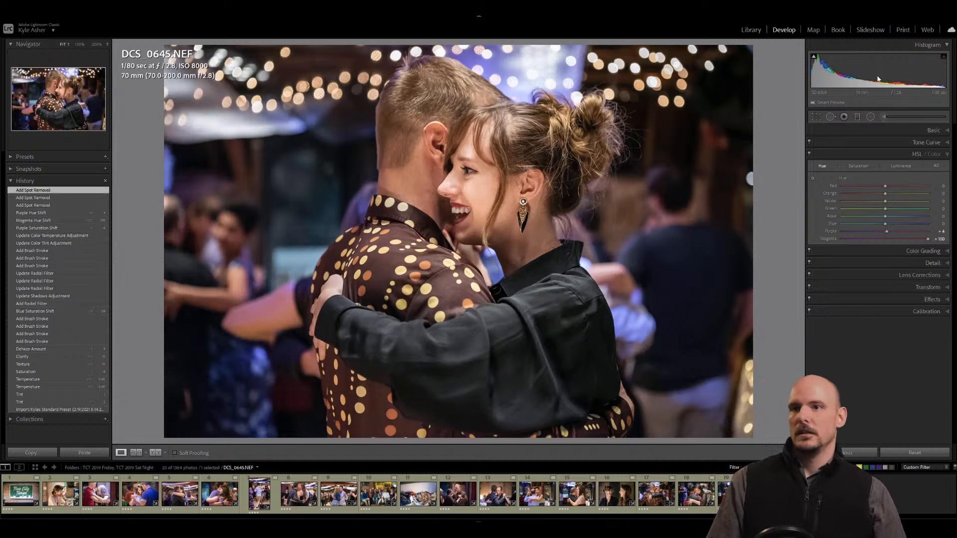
left_click(750, 29)
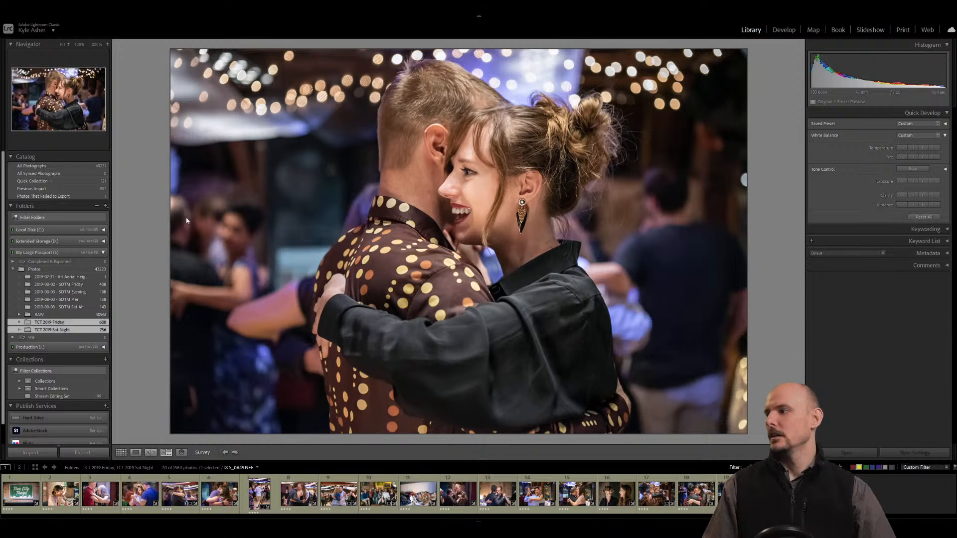
left_click(57, 307)
left_click(57, 299, "ctrl")
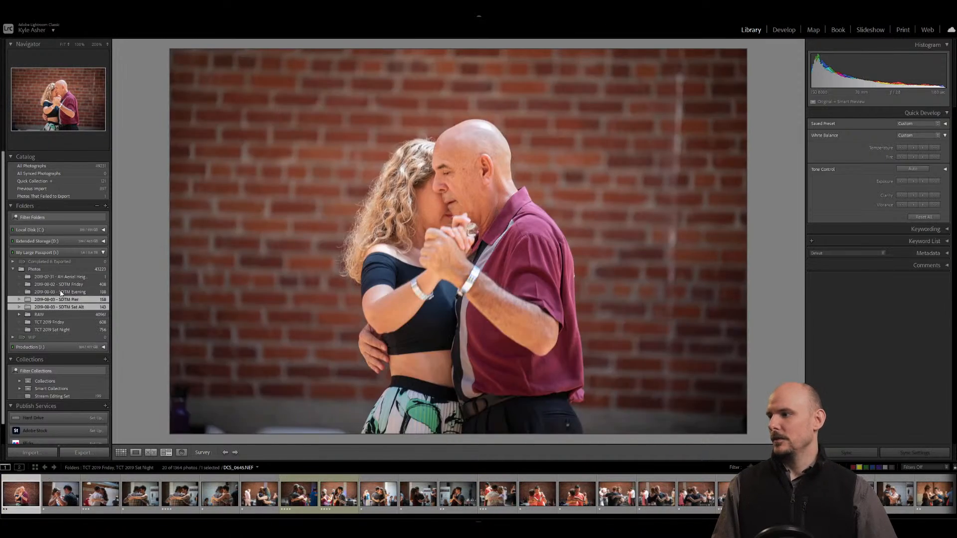
left_click(61, 285, "ctrl")
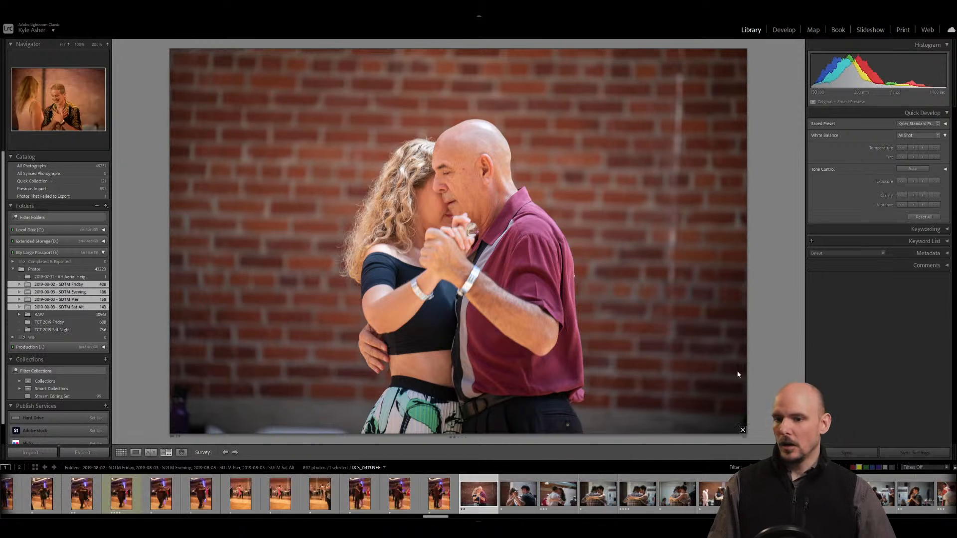
left_click(859, 467)
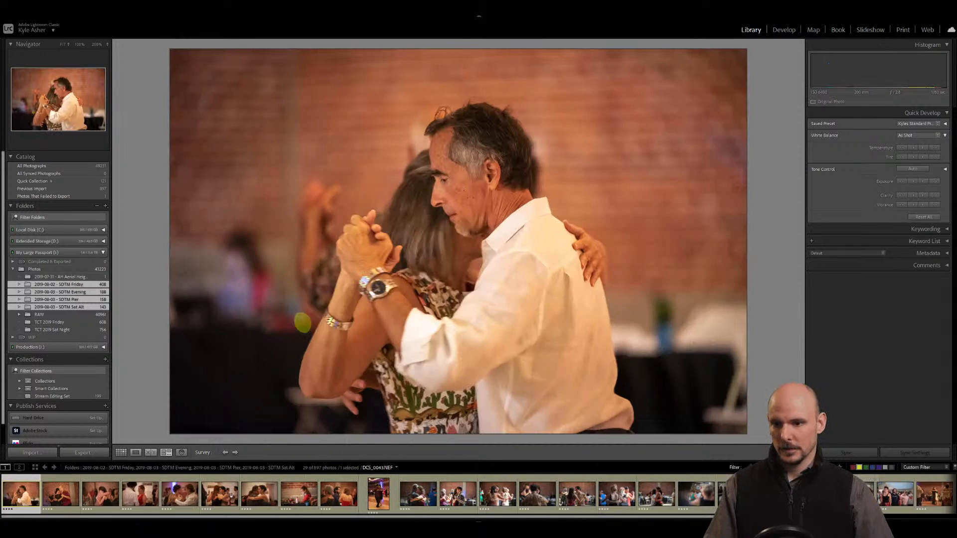
Open DCS_0043 in the Develop module and expand only its Basic adjustments.
left_click(783, 30)
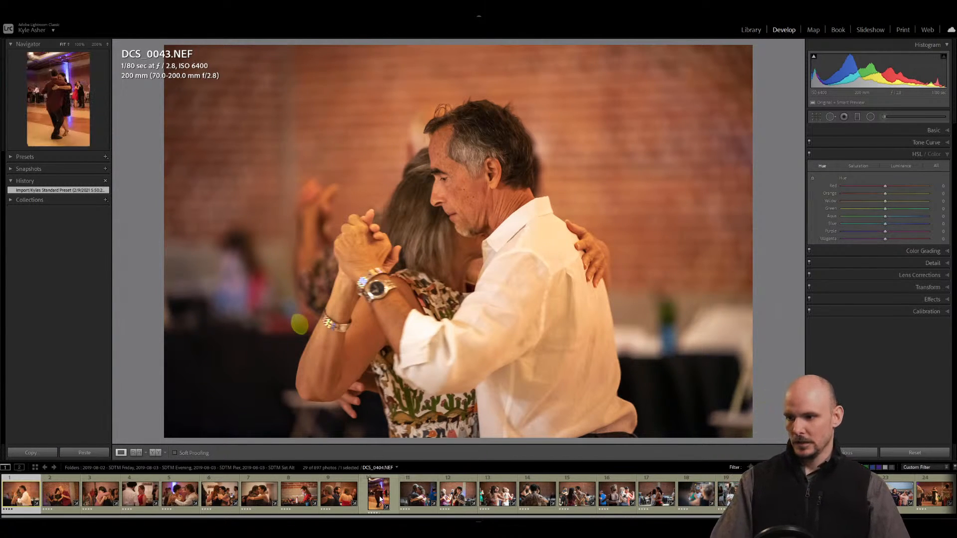
left_click_drag(401, 520, 566, 519)
left_click_drag(655, 519, 378, 520)
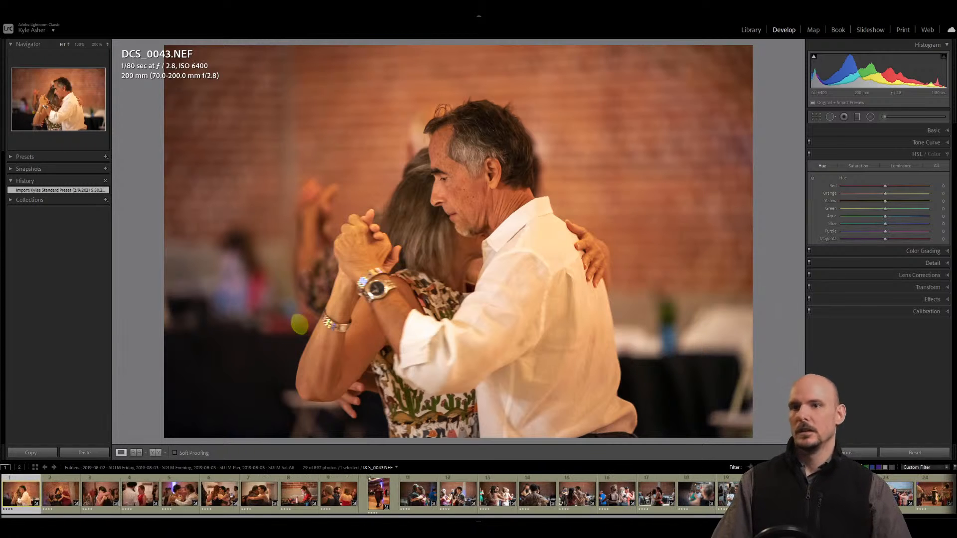
left_click(947, 155)
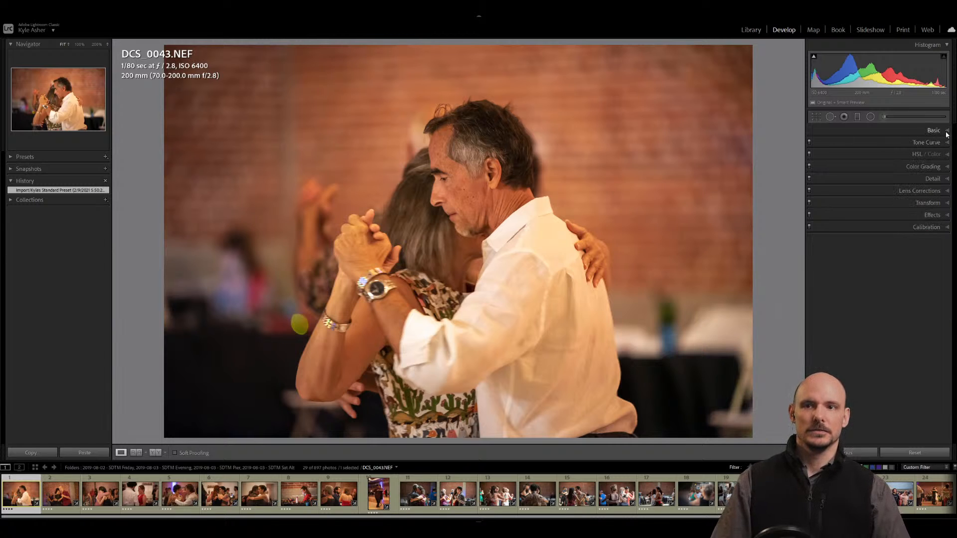
left_click(947, 131)
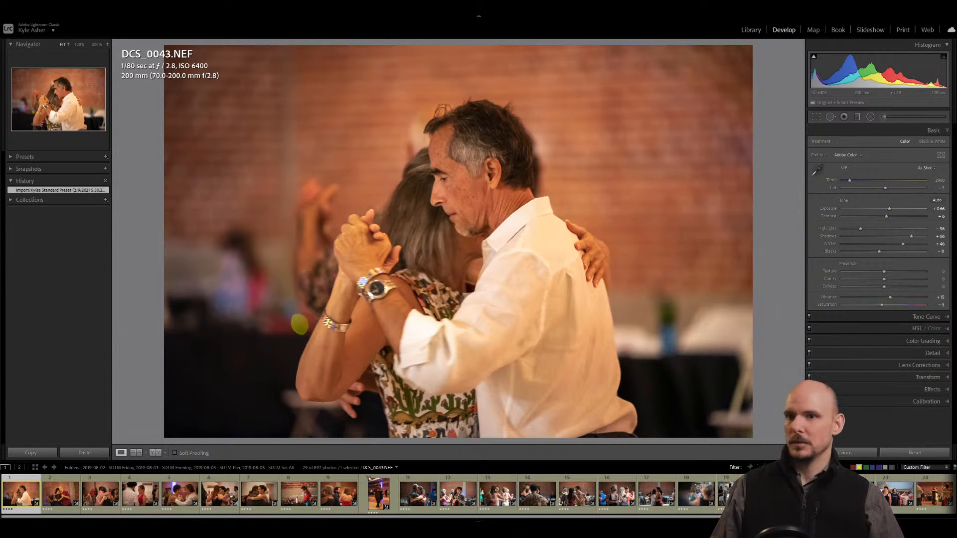
Set the temperature of DCS_0043 to 2750 and compare it with the imported preset state.
left_click(941, 181)
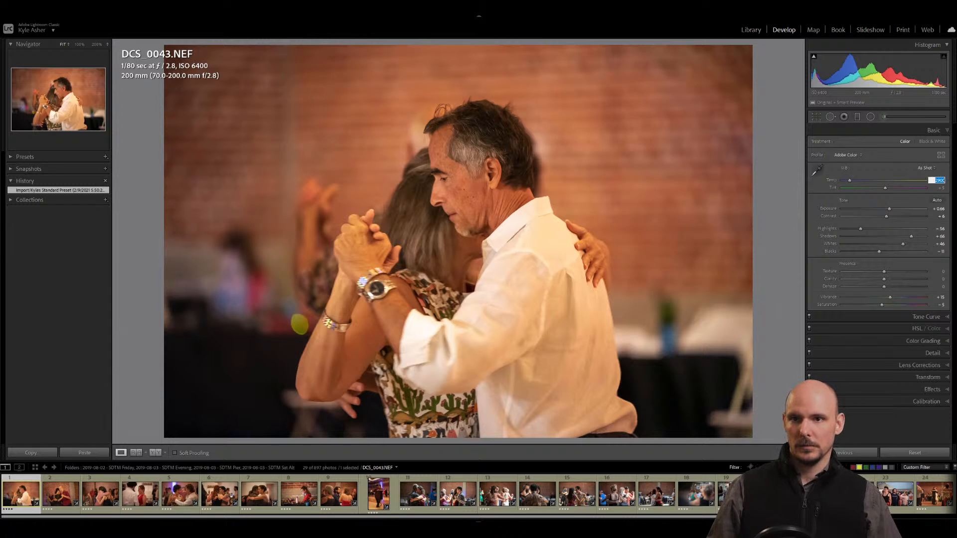
type("2750")
key("Return")
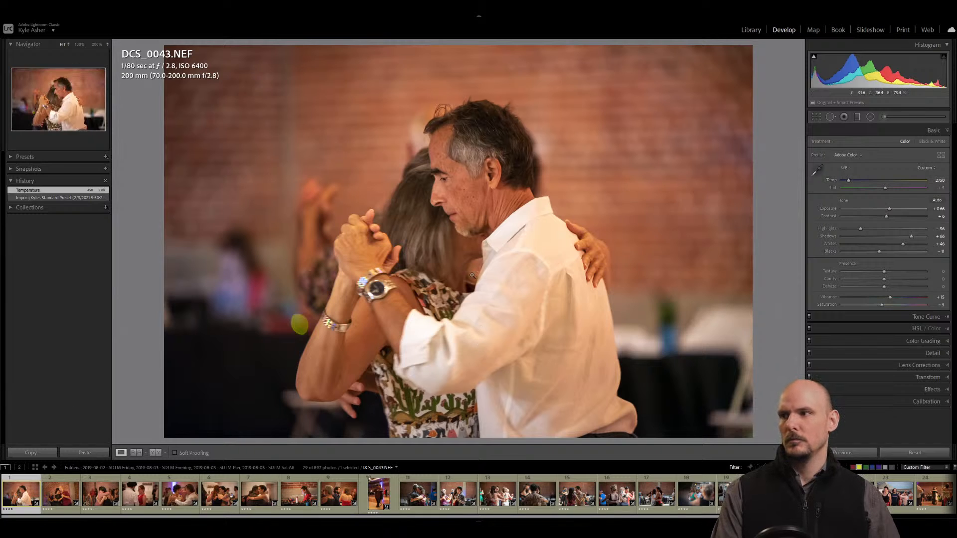
left_click(72, 198)
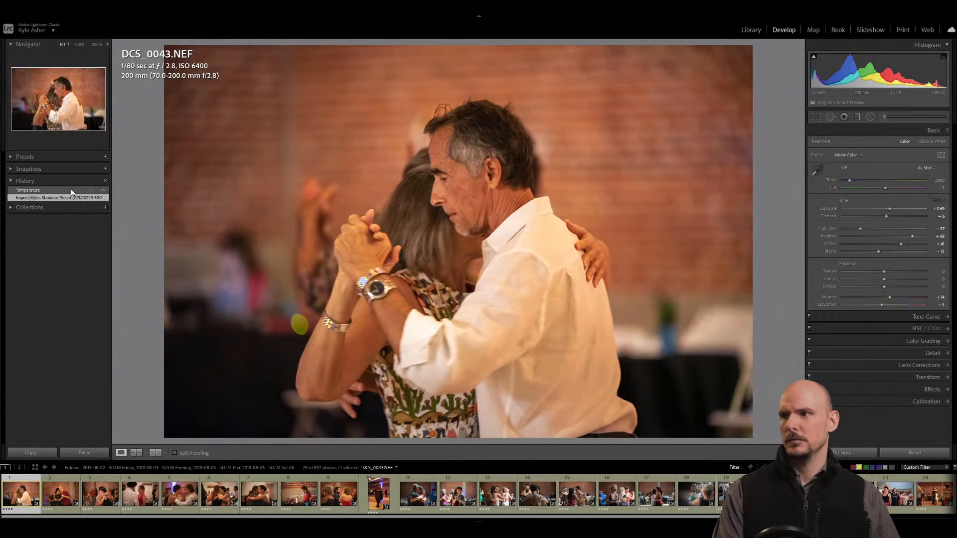
left_click(71, 191)
Try temperatures of 2500 and 2550 on DCS_0043.
left_click(939, 180)
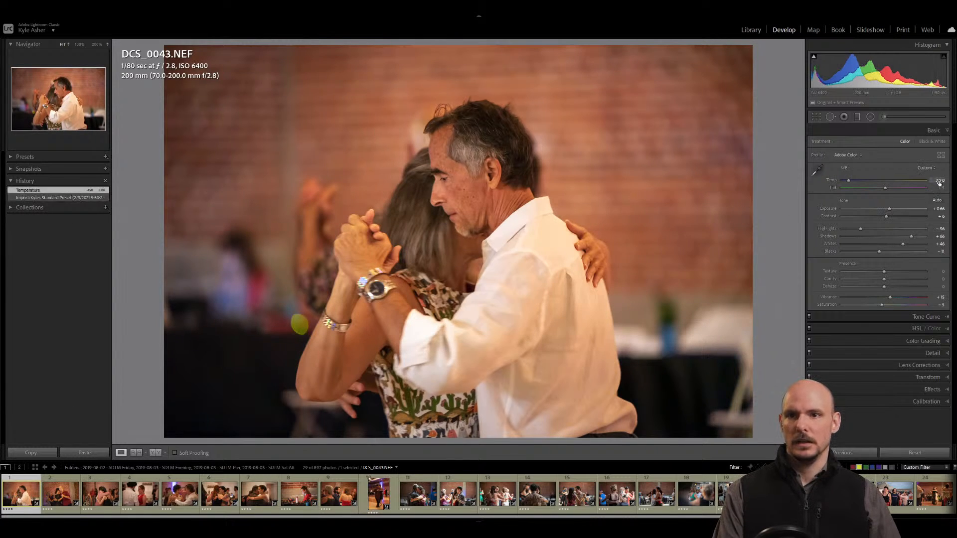
type("2500")
key("Return")
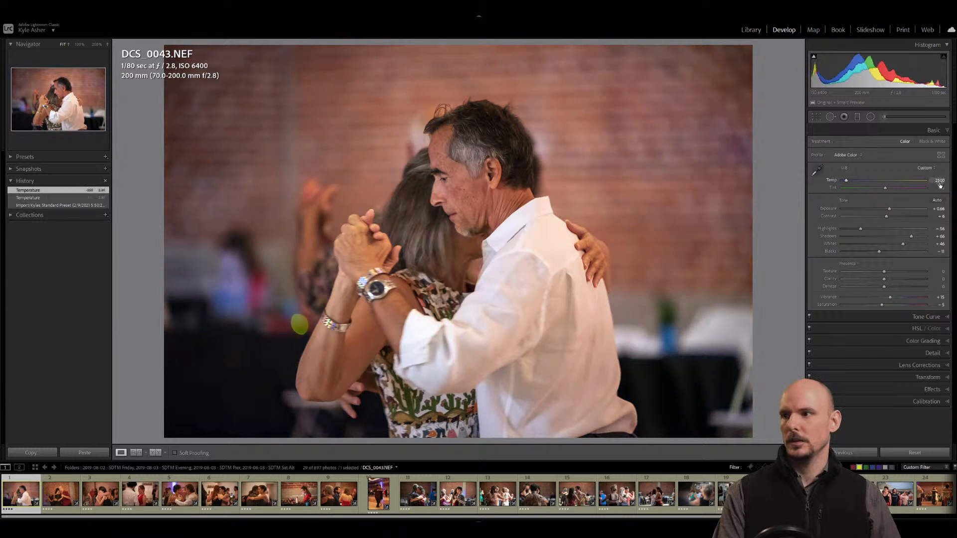
left_click(934, 182)
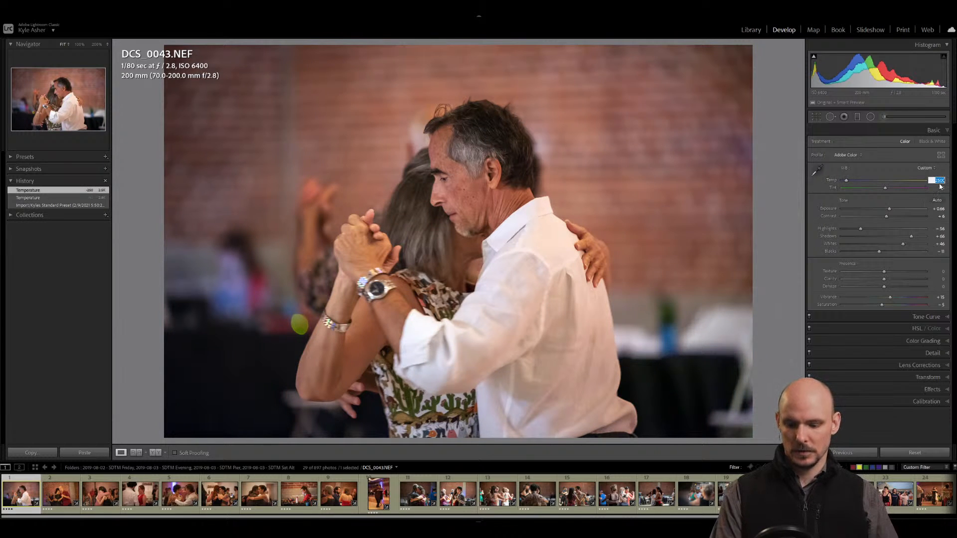
type("2550")
key("Return")
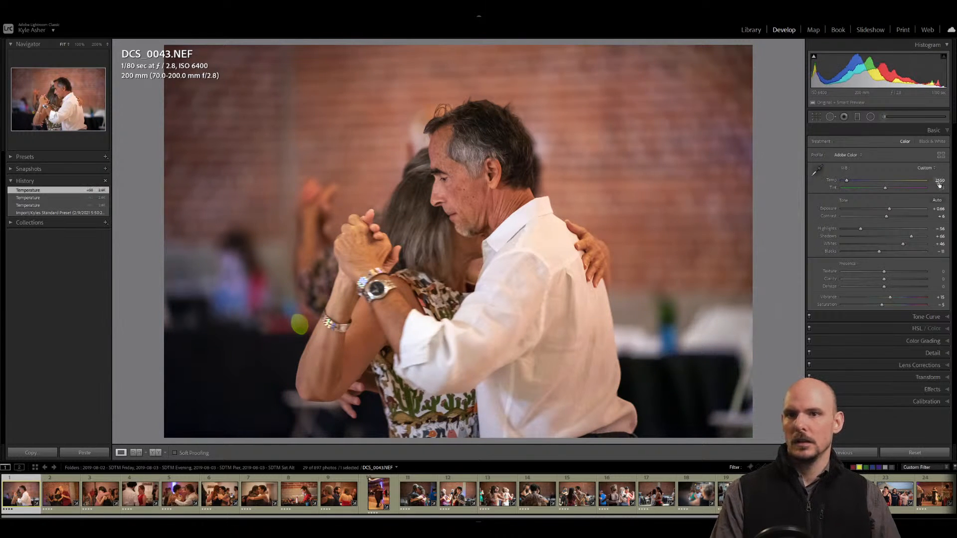
Set the white balance of DCS_0043 to temperature 2450, trying a tint of +8 and settling on +6.
left_click(939, 182)
type("2450")
key("Return")
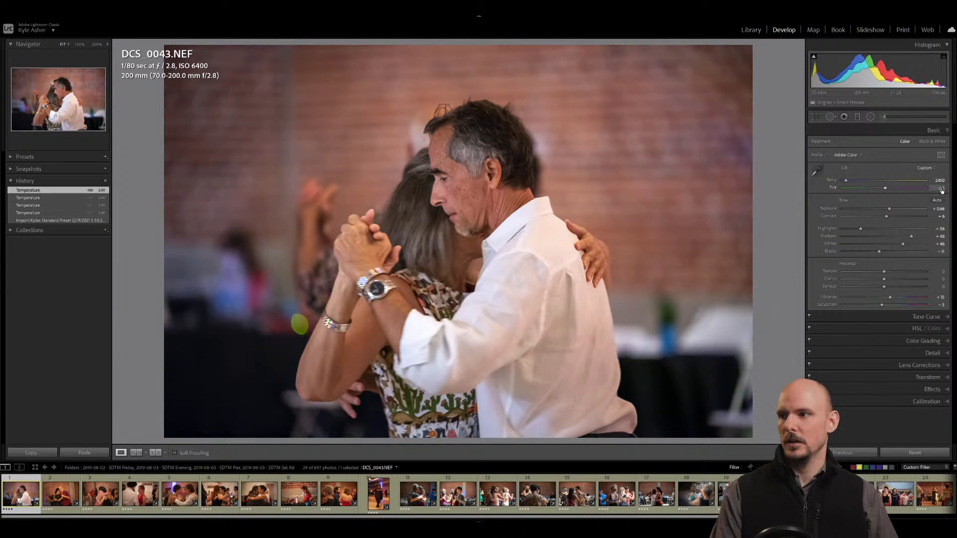
left_click(940, 188)
type("8")
key("Return")
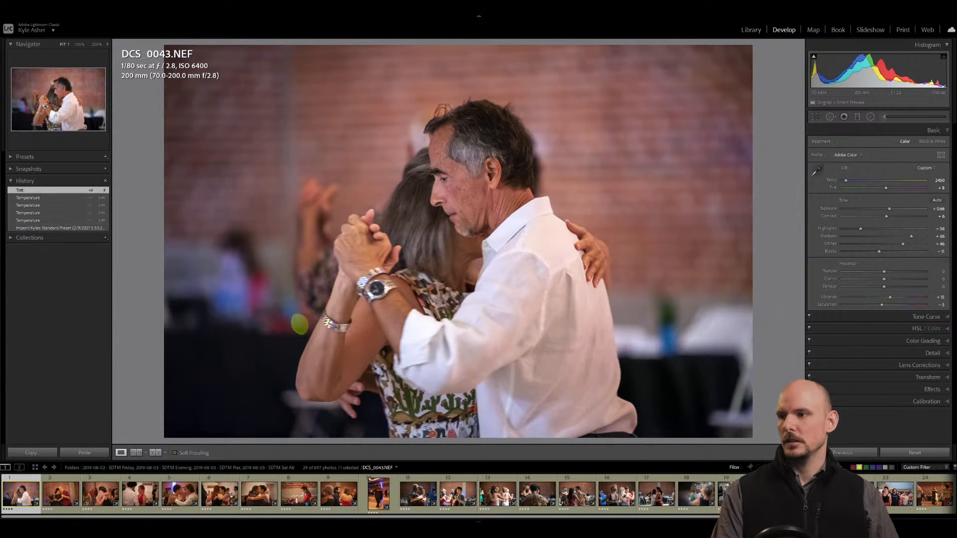
left_click(939, 189)
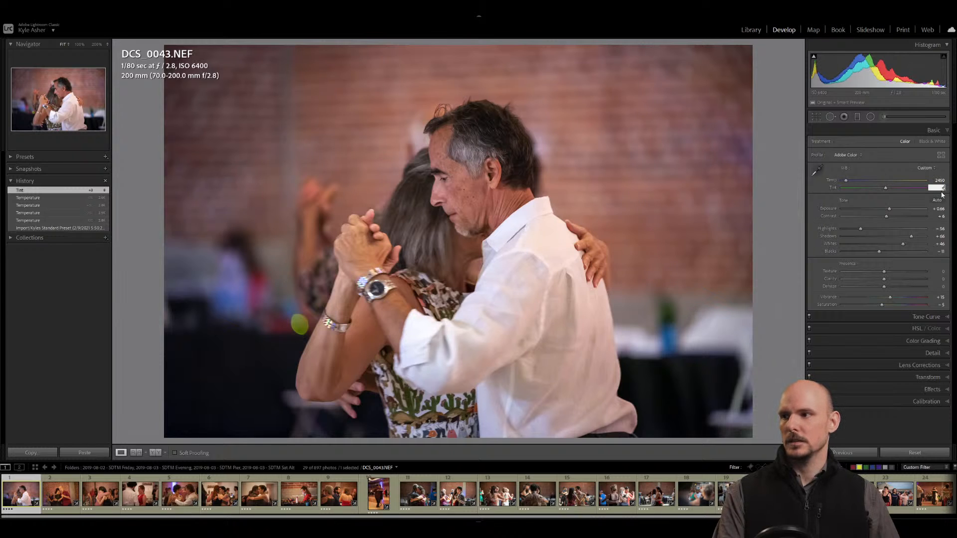
type("6")
key("Return")
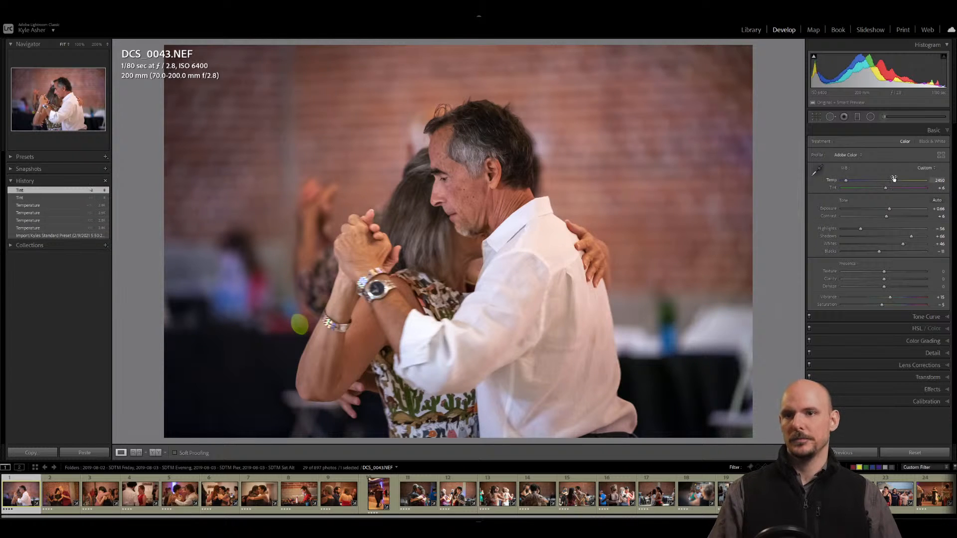
Try applying the settings of DCS_0043 to DCS_0071, undo the paste, and return to DCS_0043.
left_click(61, 501)
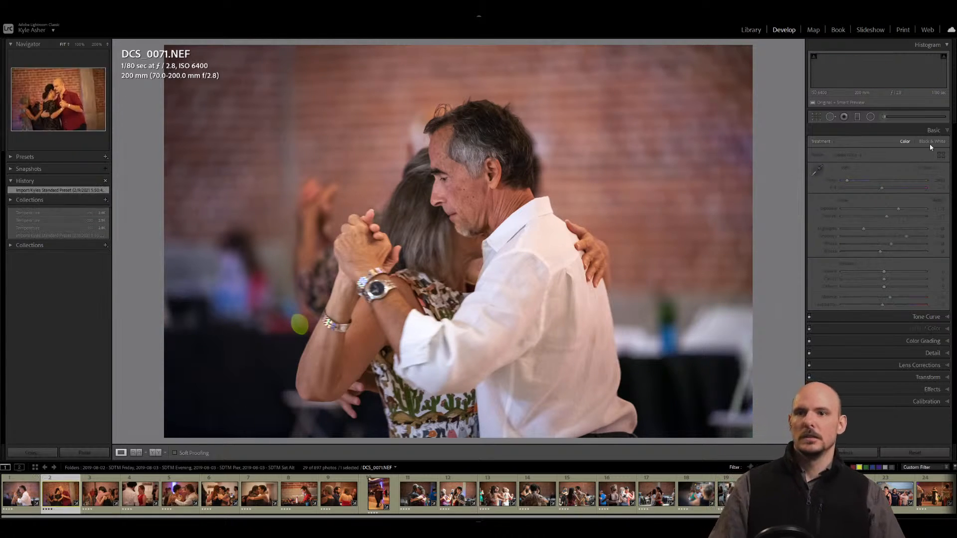
key("ctrl+shift+v")
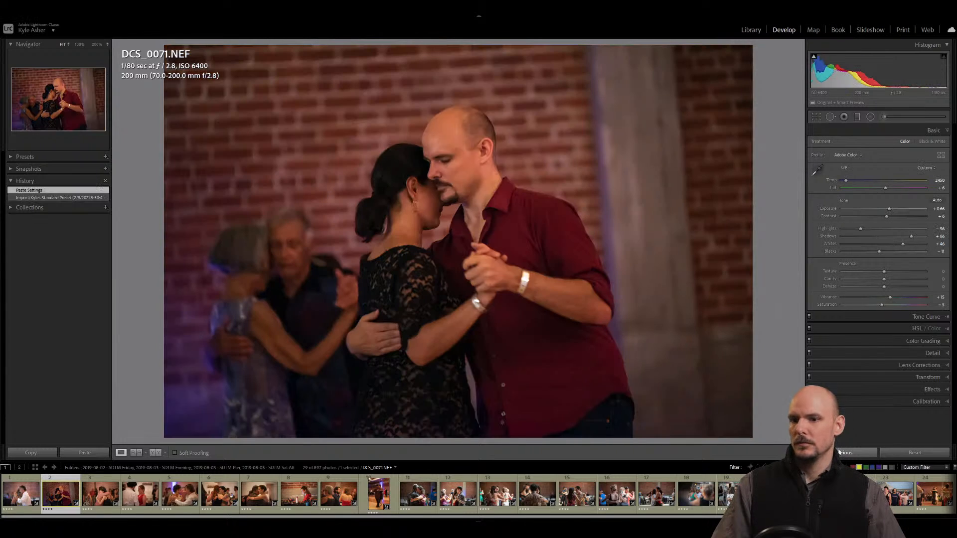
key("ctrl+z")
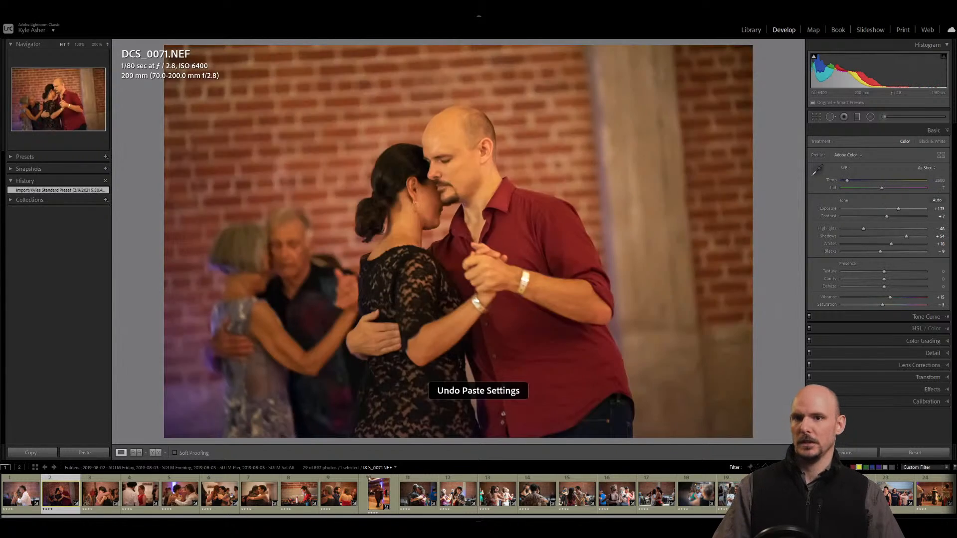
left_click(21, 508)
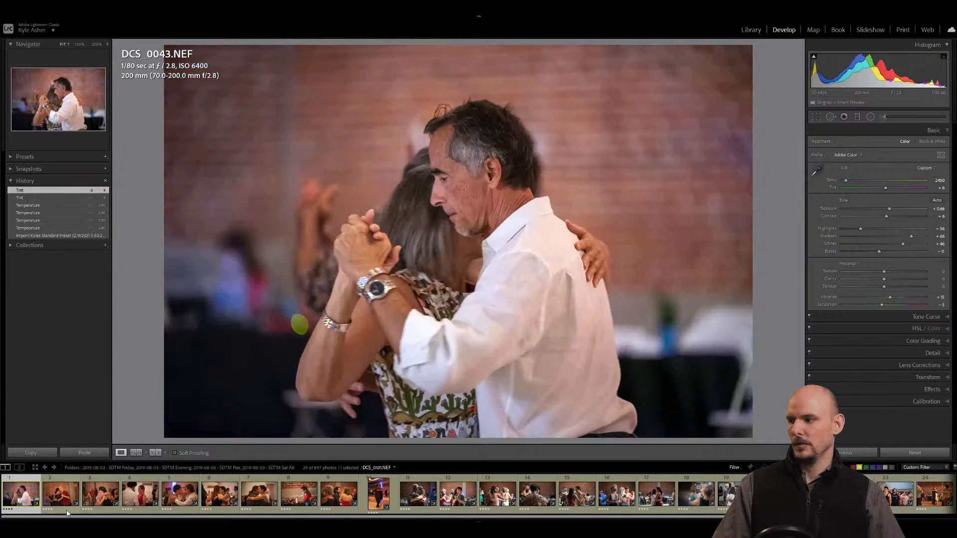
Set DCS_0071's temperature to 2450 and tint to -6, and cool the temperature further to about 2317.
left_click(67, 510)
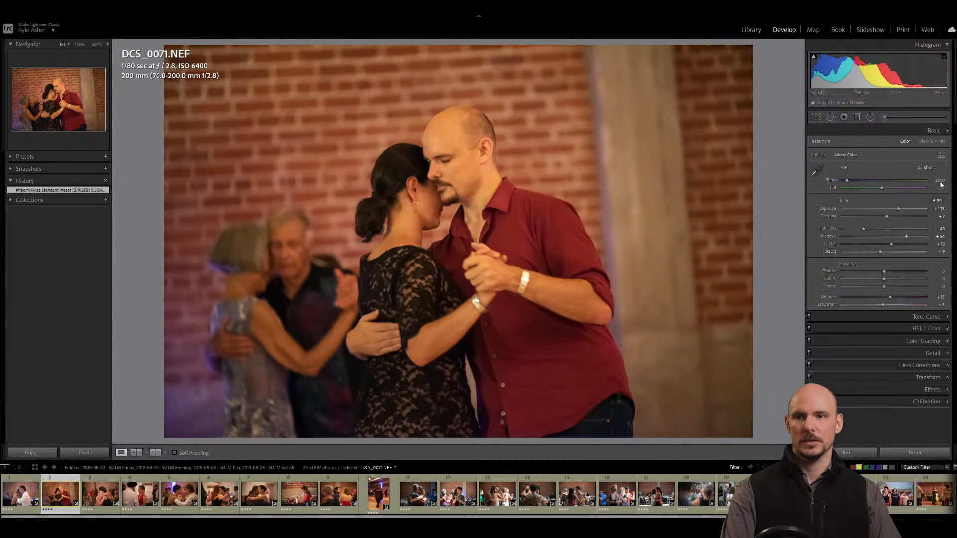
left_click(940, 181)
type("2450")
key("Tab")
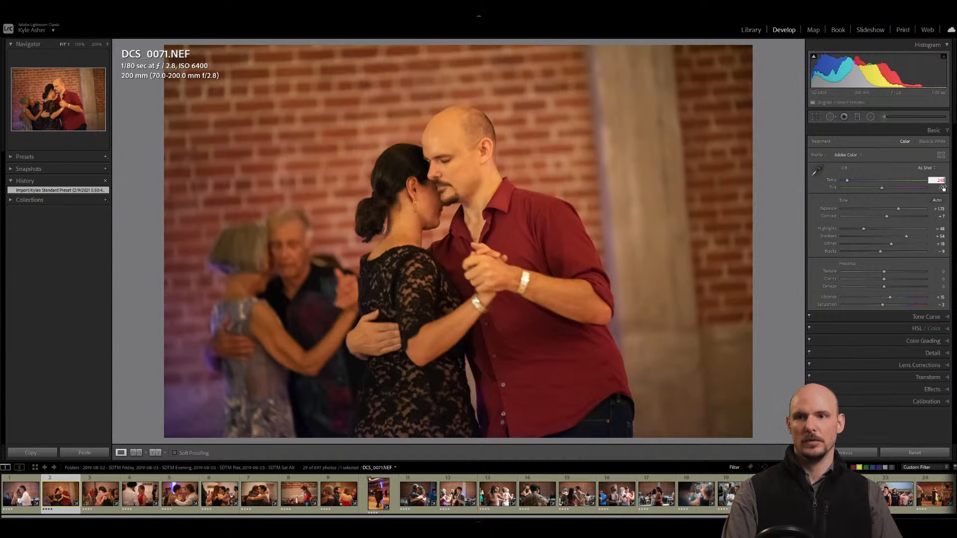
type("-6")
key("Return")
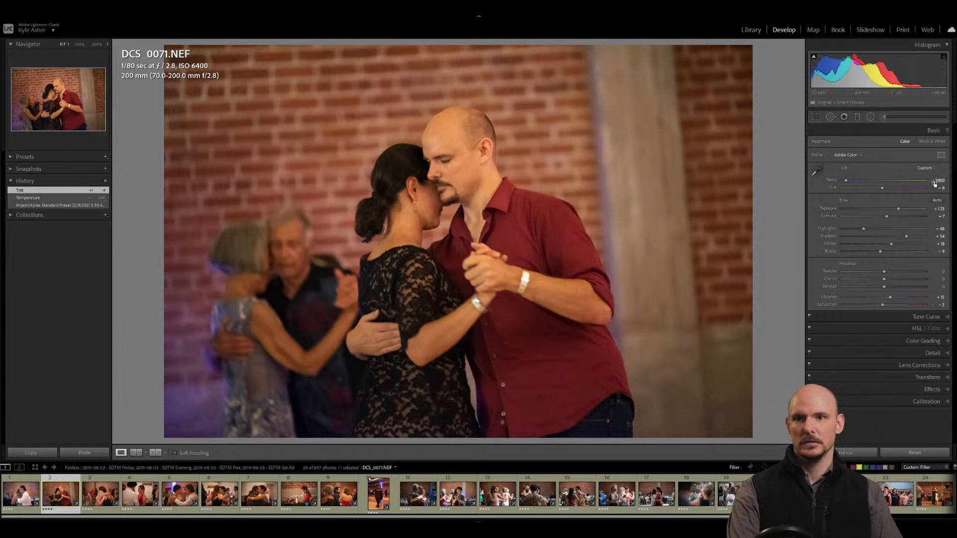
left_click_drag(846, 182, 845, 184)
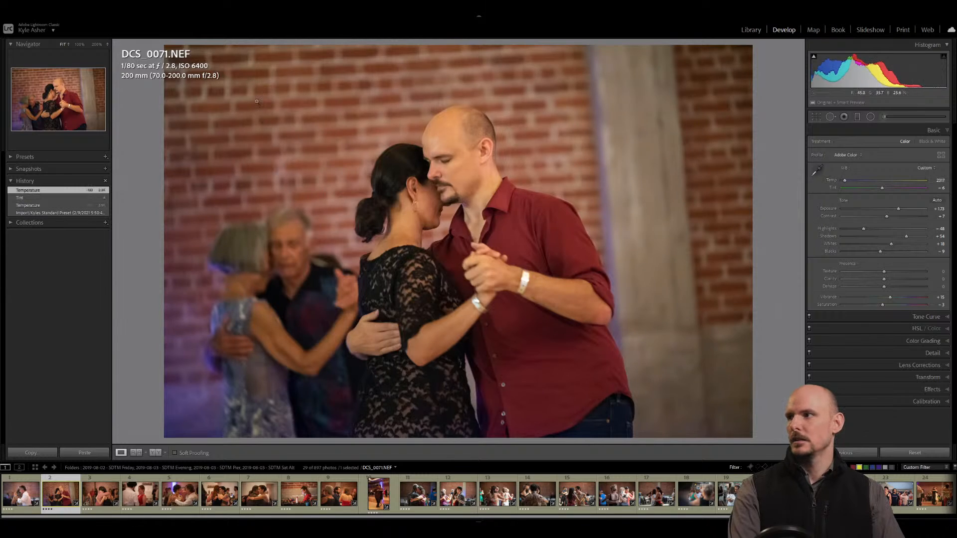
Straighten DCS_0071 with Auto Upright and Constrain Crop, trying the Vertical correction before returning to Auto.
left_click(947, 379)
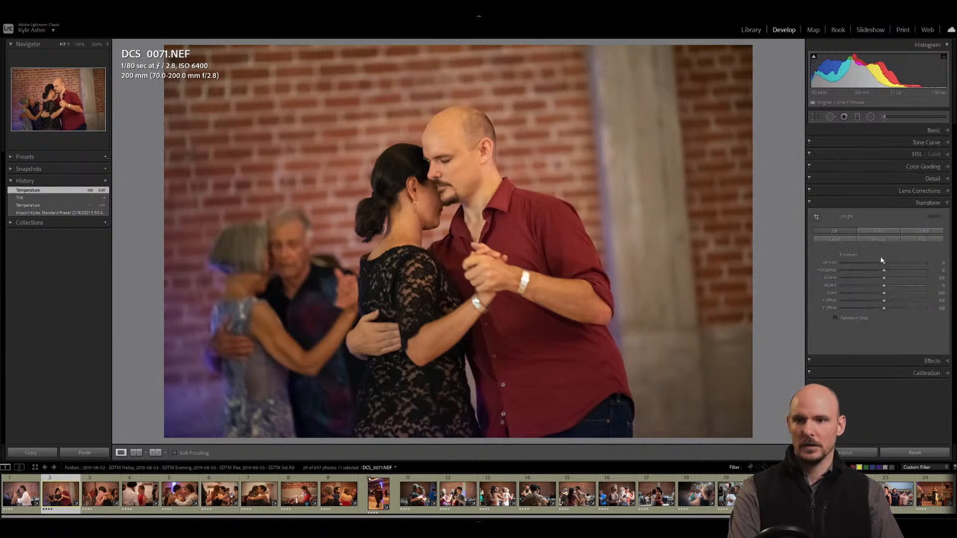
left_click(876, 232)
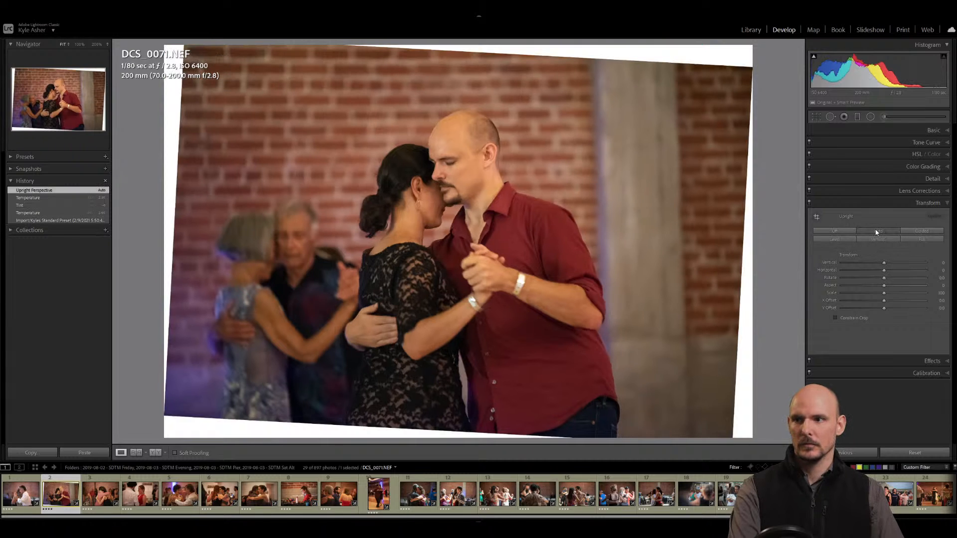
left_click(852, 319)
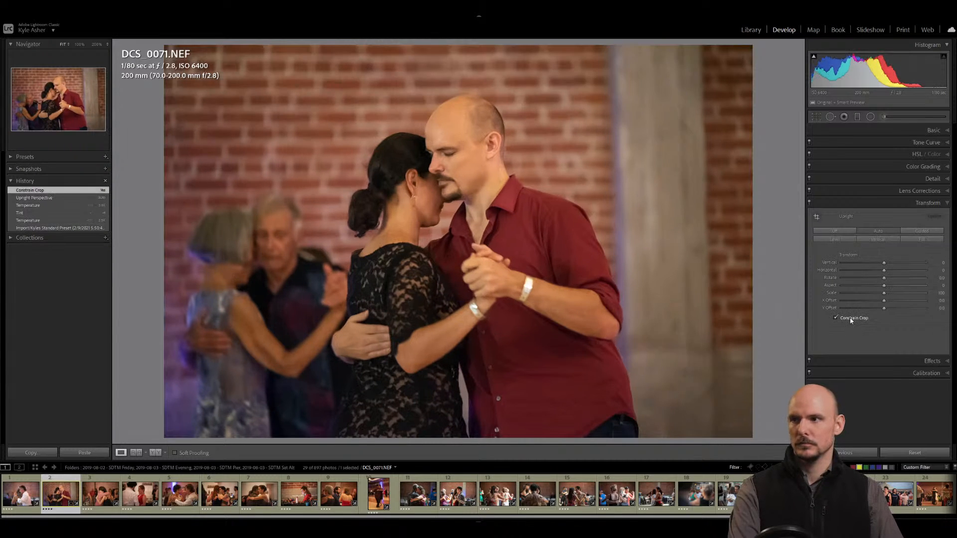
left_click(878, 239)
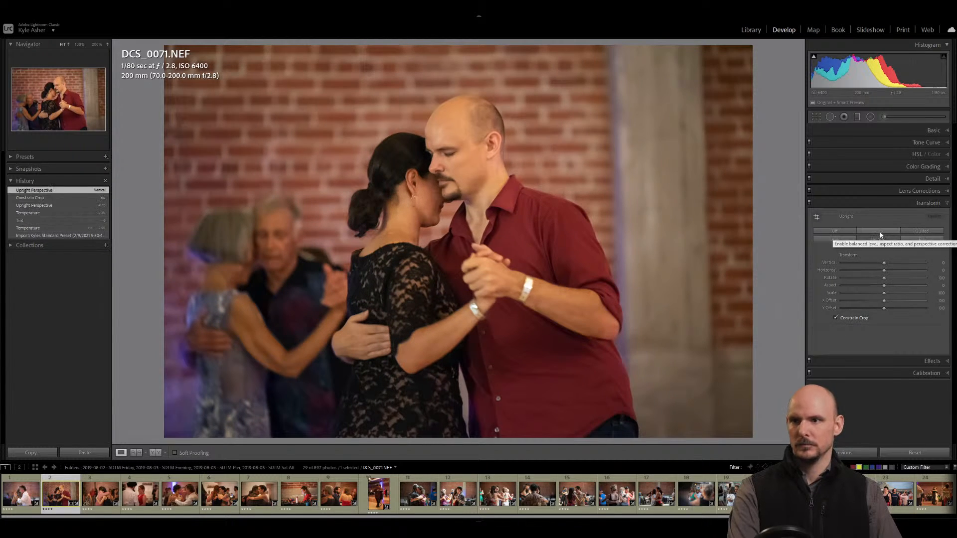
left_click(881, 232)
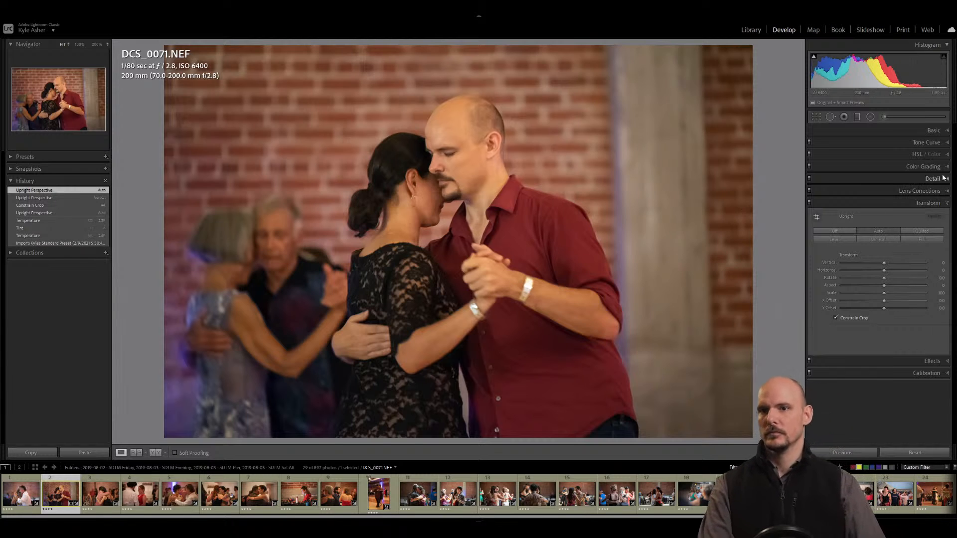
Cool the temperature of DCS_0071 to 2272 and set its saturation to -10.
left_click(948, 132)
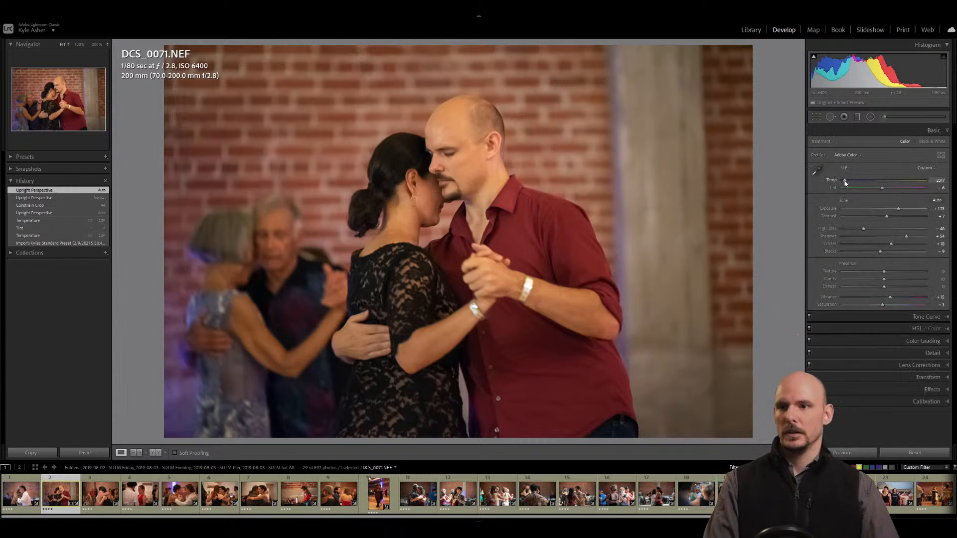
left_click_drag(842, 183, 844, 184)
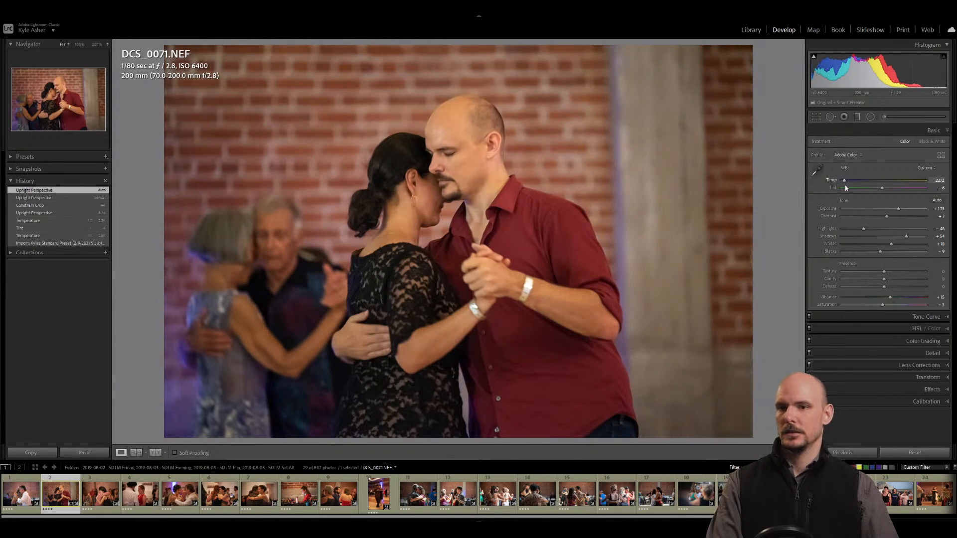
left_click(943, 303)
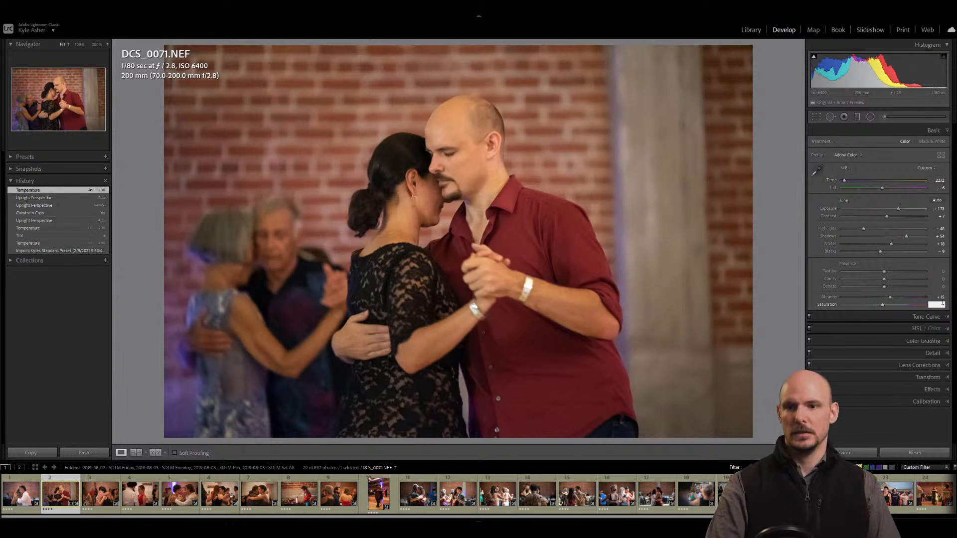
type("-10")
key("Return")
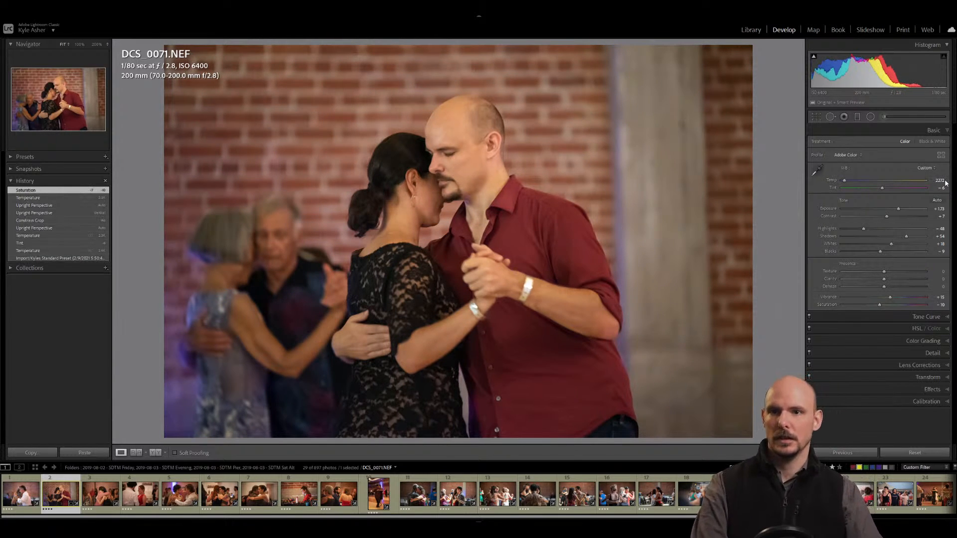
Try a temperature of 2000 on DCS_0071, settle on 2200, and remove the photo's yellow label.
left_click(939, 180)
type("2000")
key("Return")
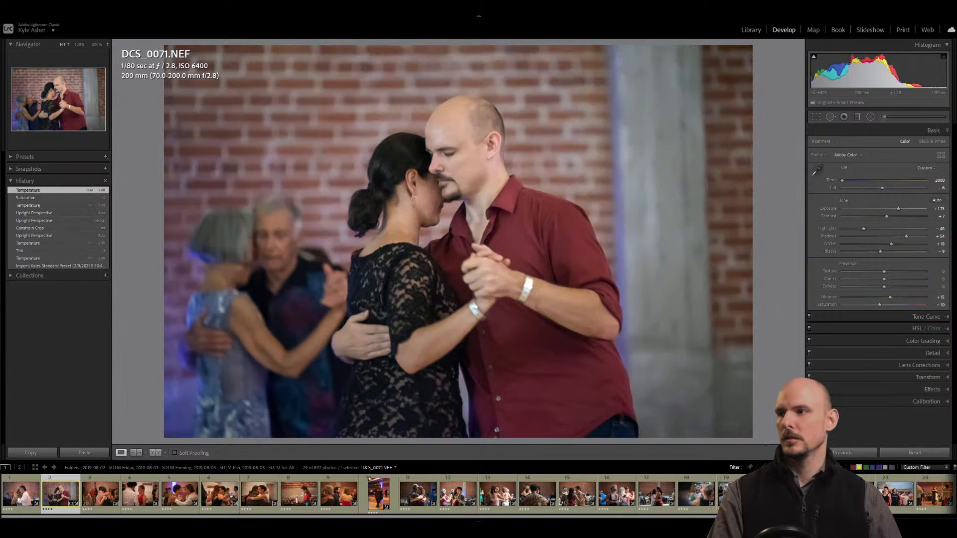
left_click(938, 182)
type("22")
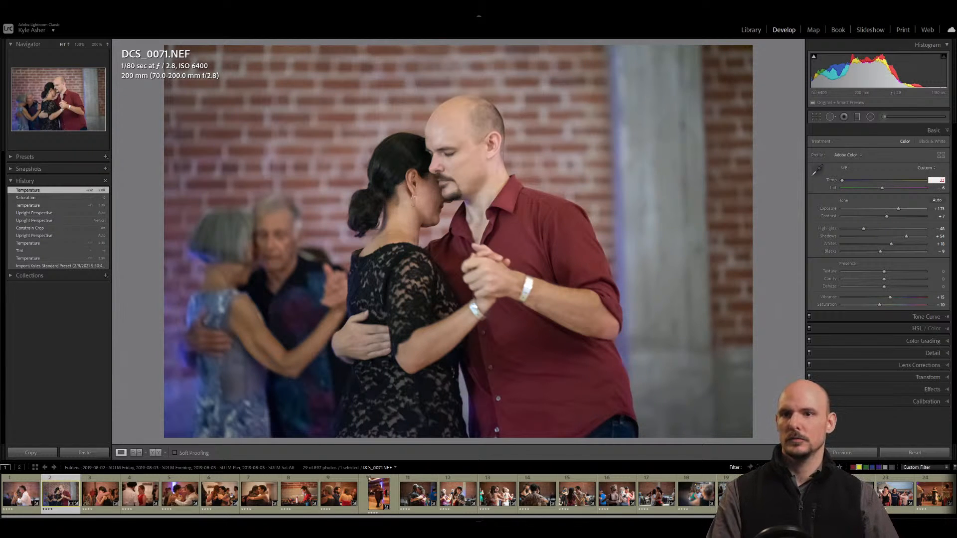
type("00")
key("Return")
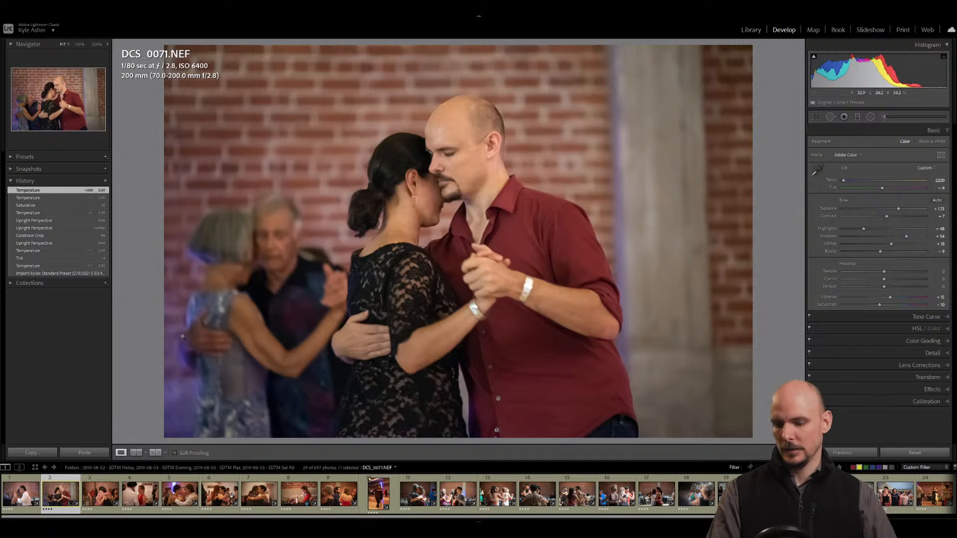
key("7")
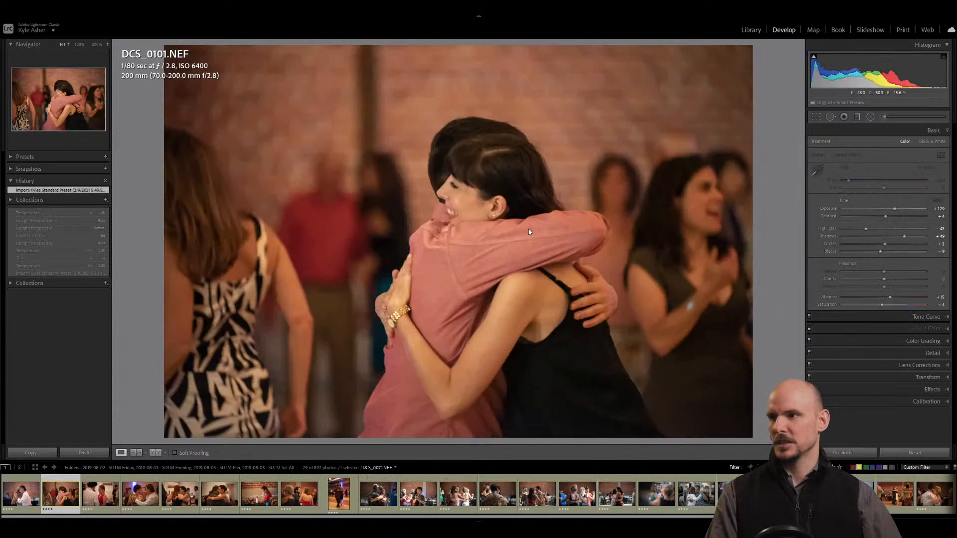
Set the temperature of DCS_0101 to 2450.
left_click(940, 180)
type("2450")
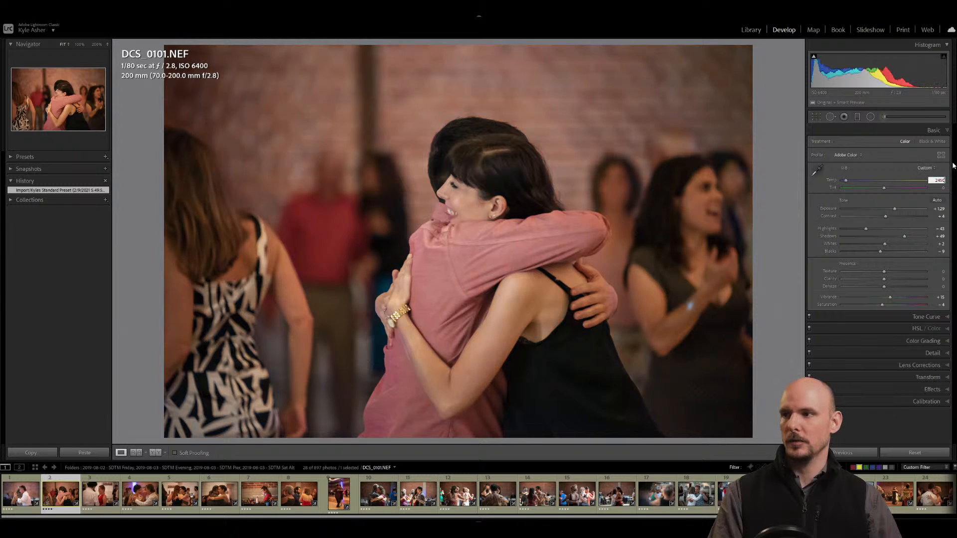
key("Return")
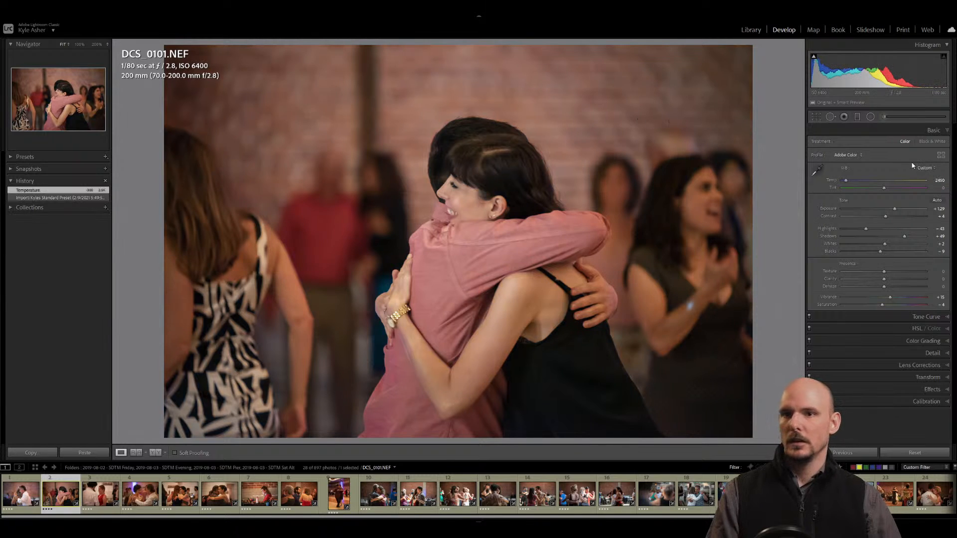
key("Escape")
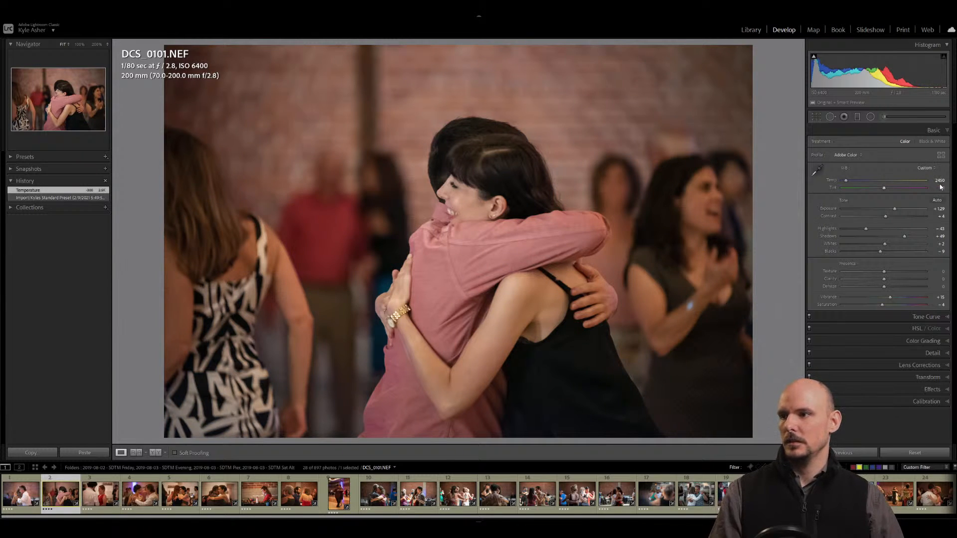
Set the saturation of DCS_0043 and DCS_0101 to -8.
key("Left")
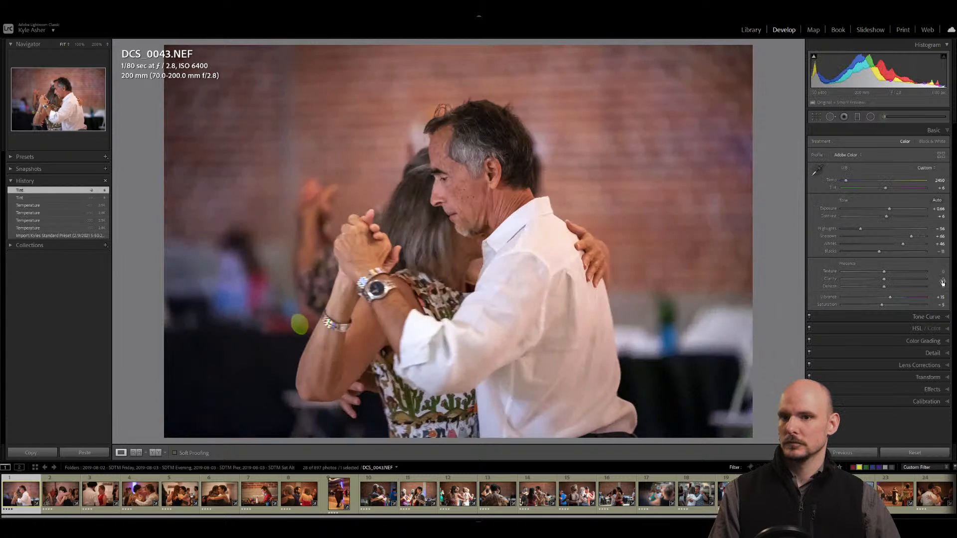
key("Return")
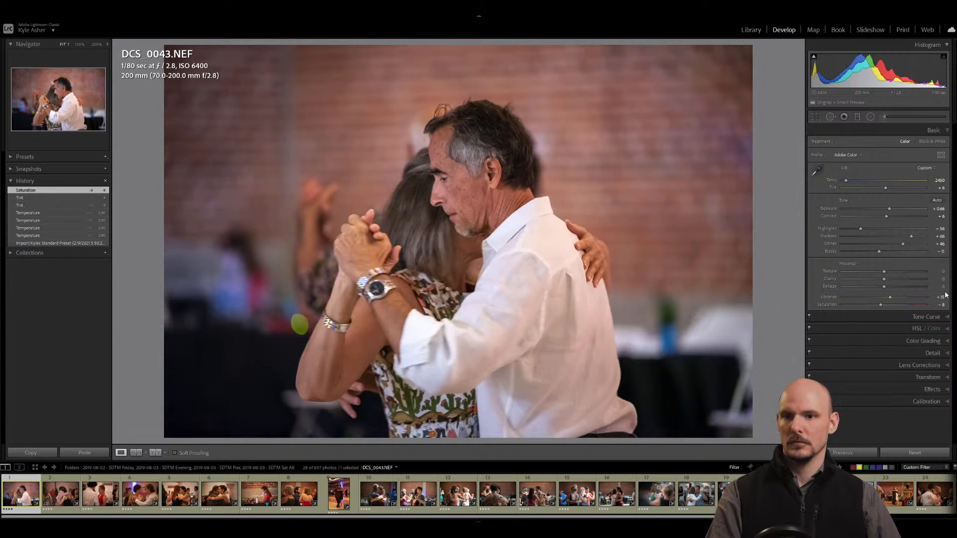
key("Right")
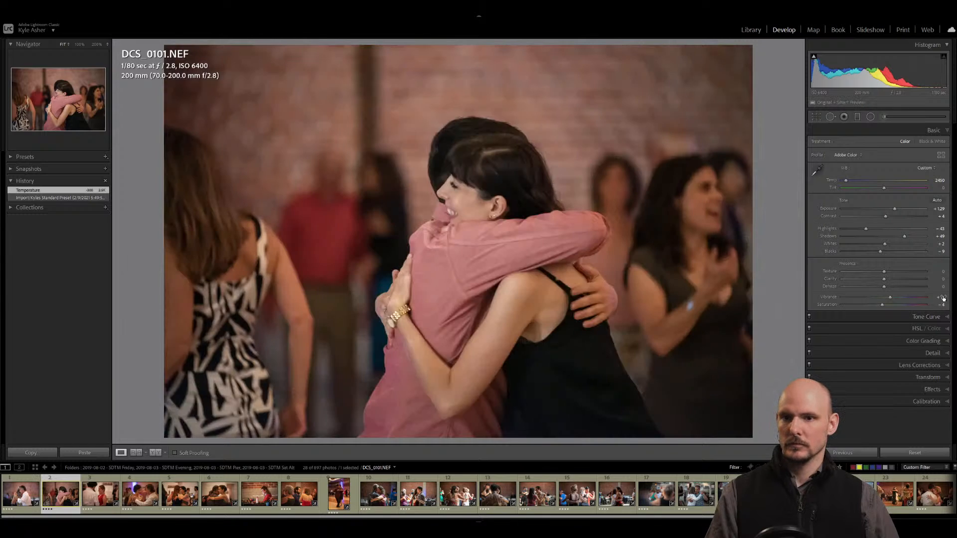
left_click(941, 305)
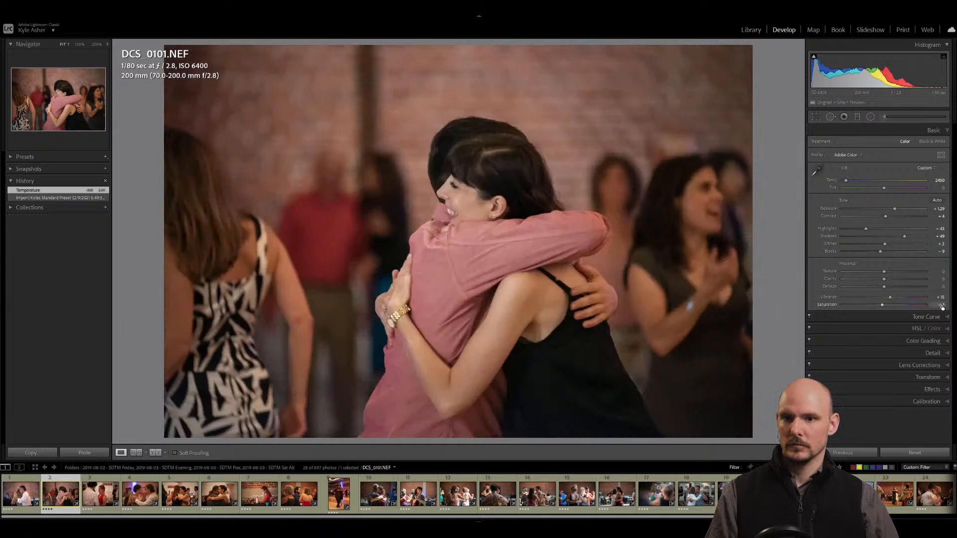
type("-8")
key("Return")
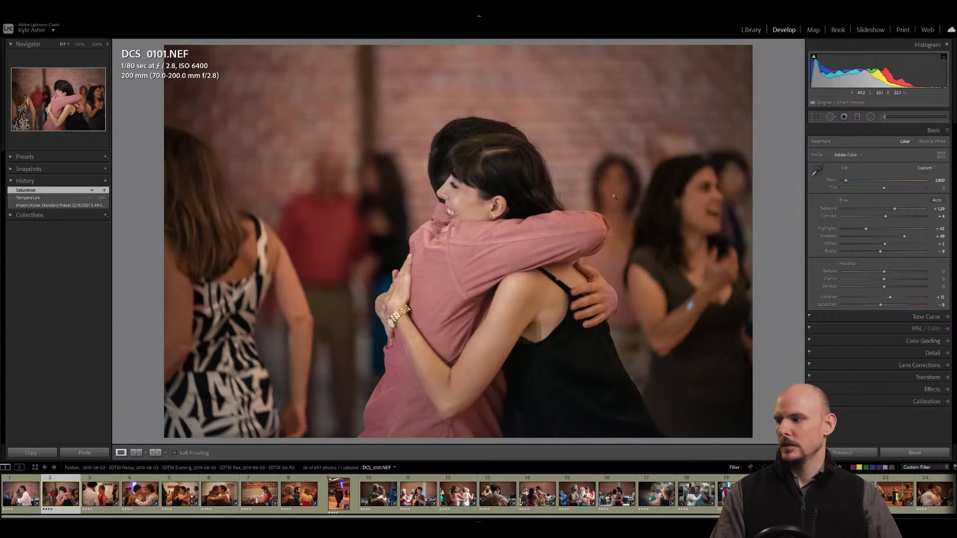
Set the white balance of DCS_0151 to temperature 2450 and tint +5.
key("Right")
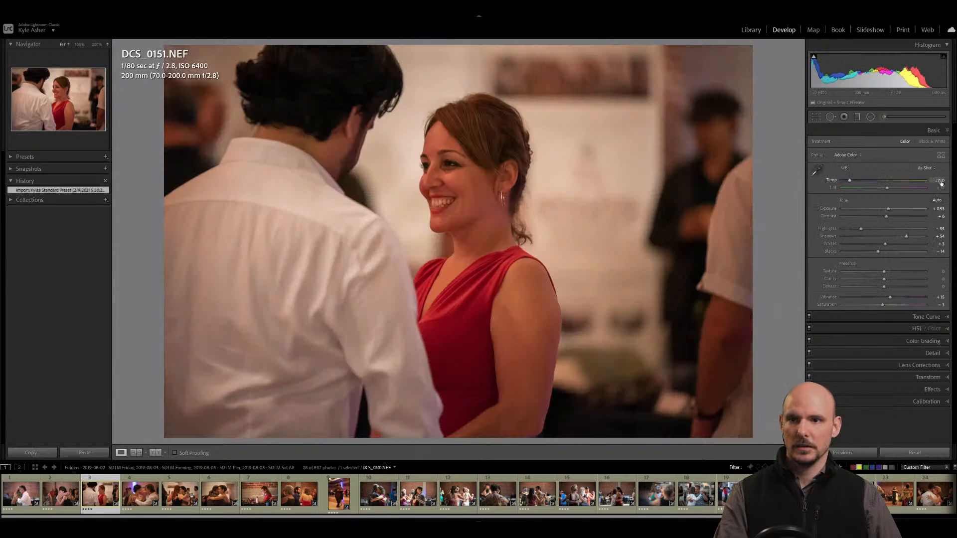
left_click(940, 180)
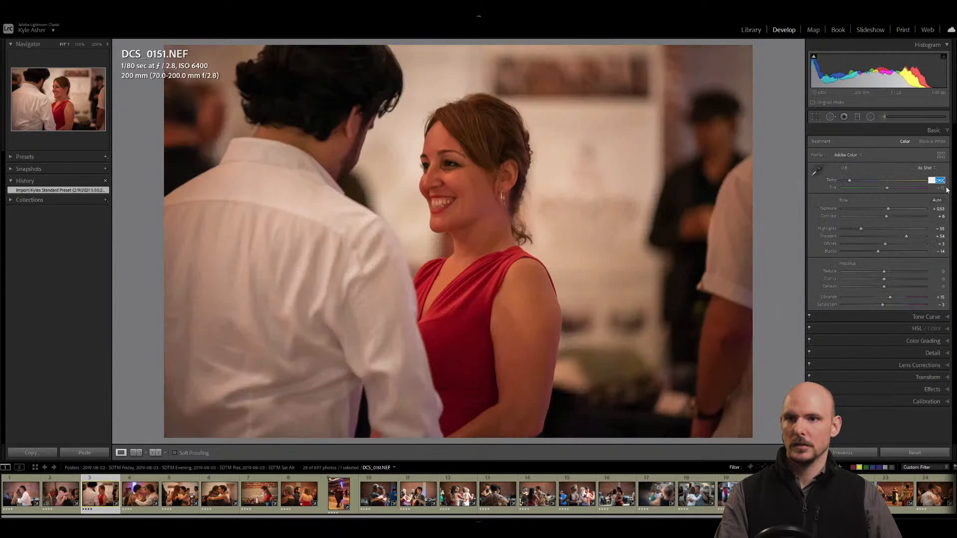
type("2450")
key("Return")
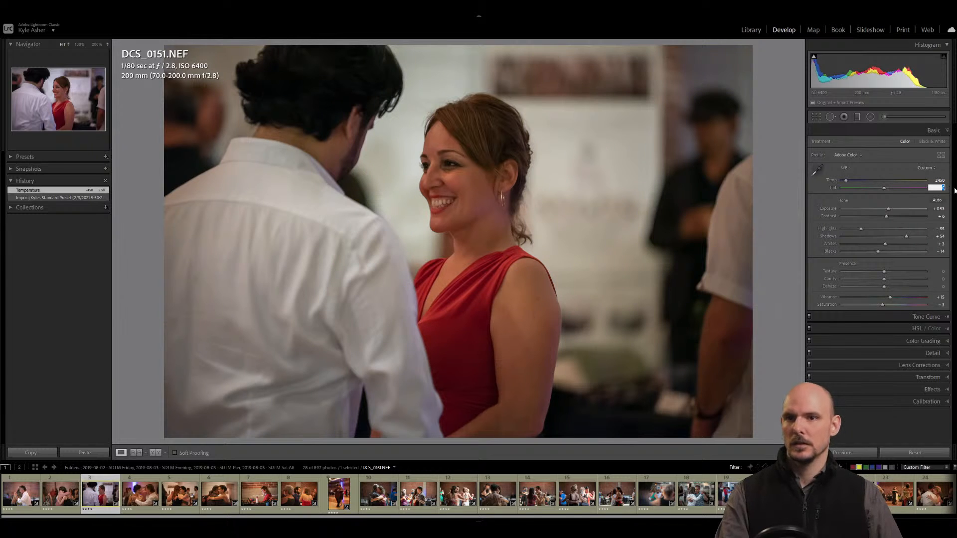
type("4")
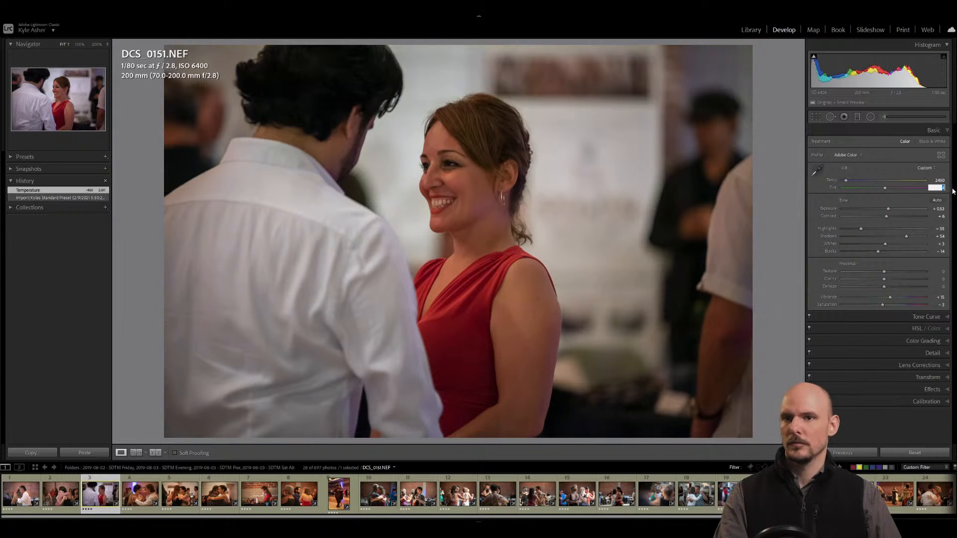
key("Return")
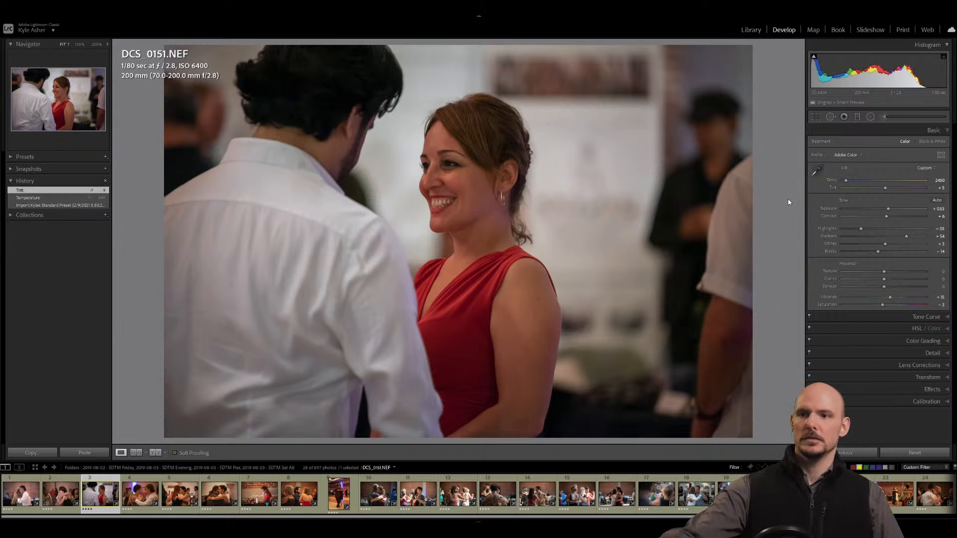
Raise the exposure of DCS_0151 to +1.13 and set its saturation to -8.
key("equal")
key("equal")
key("equal")
key("equal")
key("equal")
key("equal")
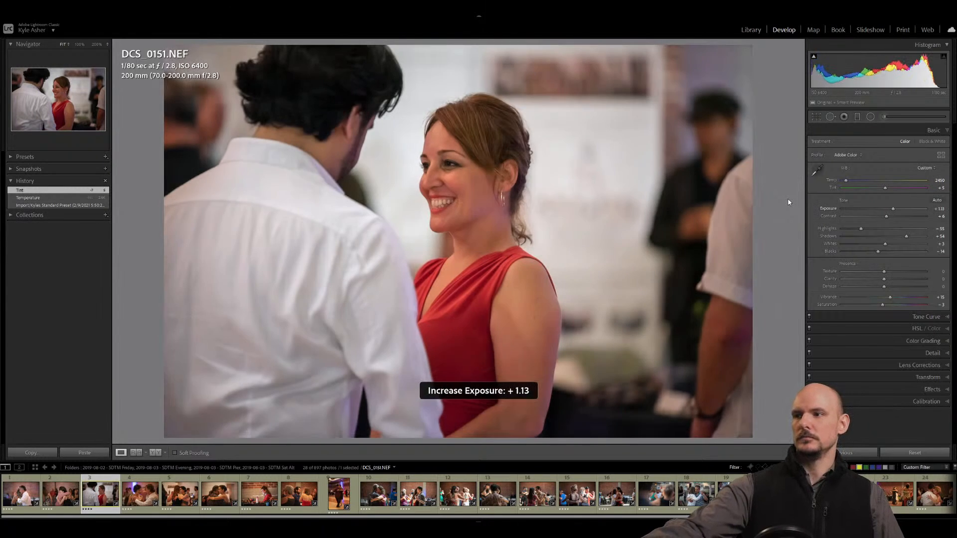
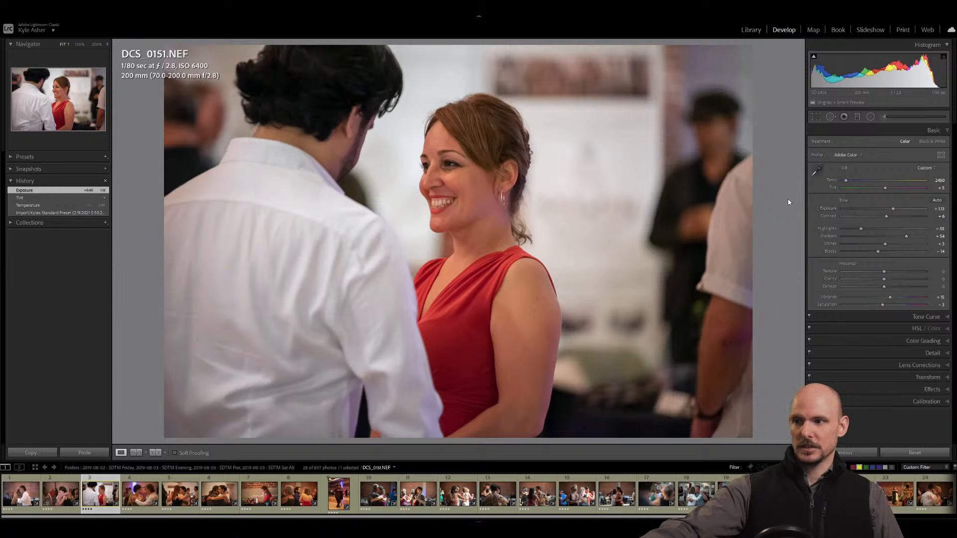
left_click(940, 304)
key("Return")
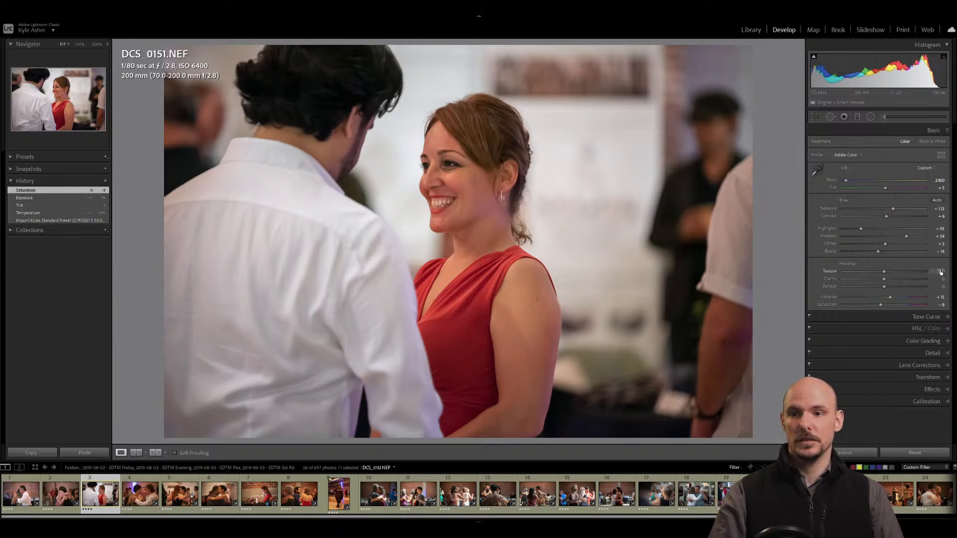
Set texture to 10, clarity to 10 and dehaze to 5 on DCS_0151.
left_click(938, 272)
type("10")
key("Tab")
type("10")
key("Tab")
type("5")
key("Return")
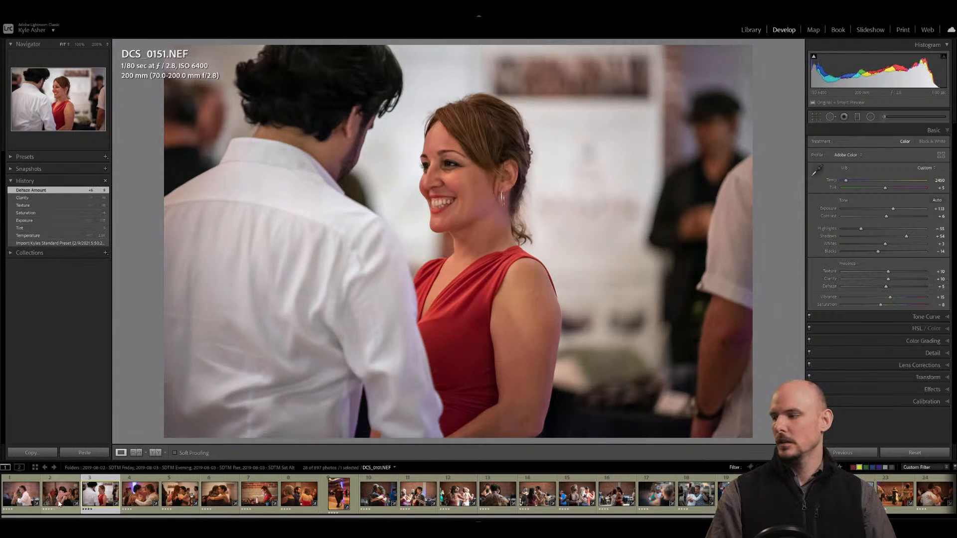
Go back to DCS_0101 and set its texture to 10, clarity to 10 and dehaze to 5.
key("Left")
left_click(939, 271)
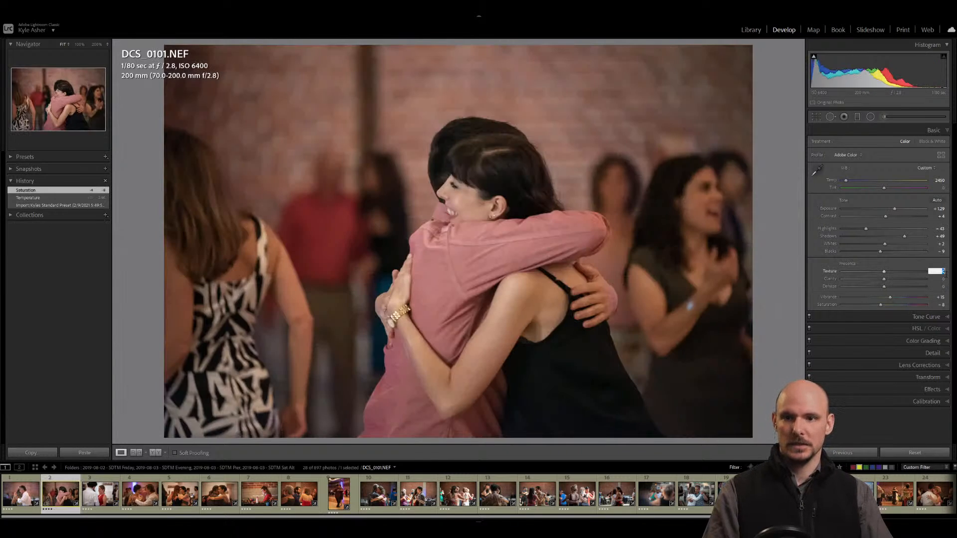
type("10")
key("Tab")
type("10")
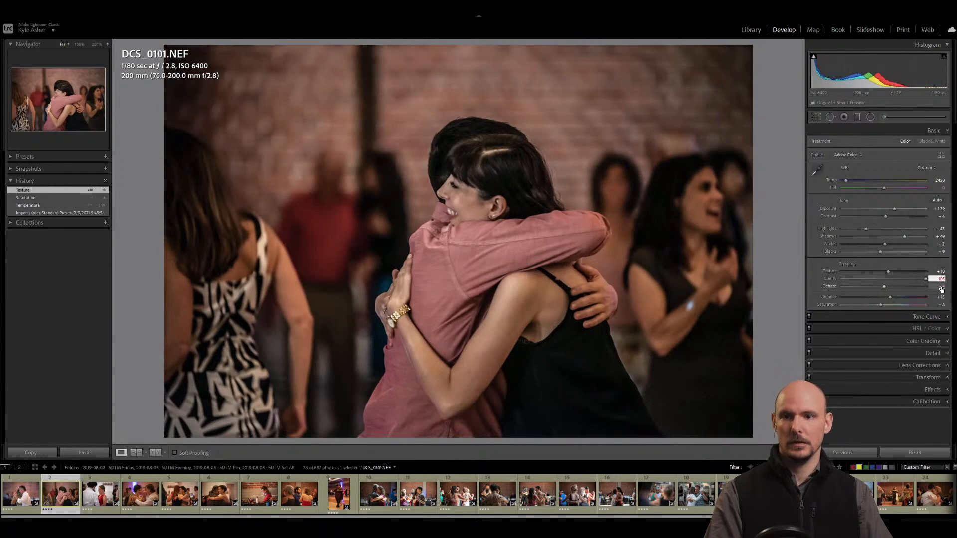
key("Tab")
key("Return")
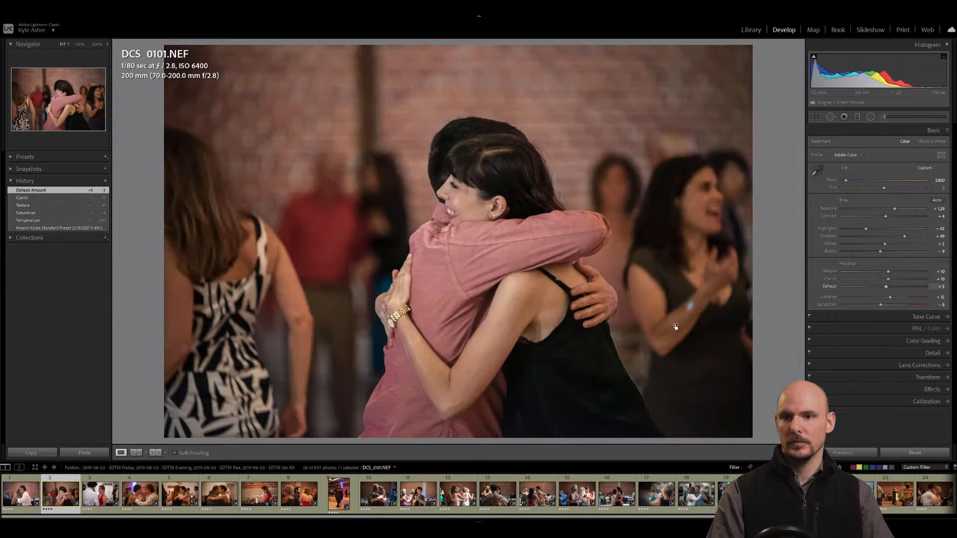
Go back to DCS_0043 and set its texture to 10, clarity to 10 and dehaze to 5.
key("Left")
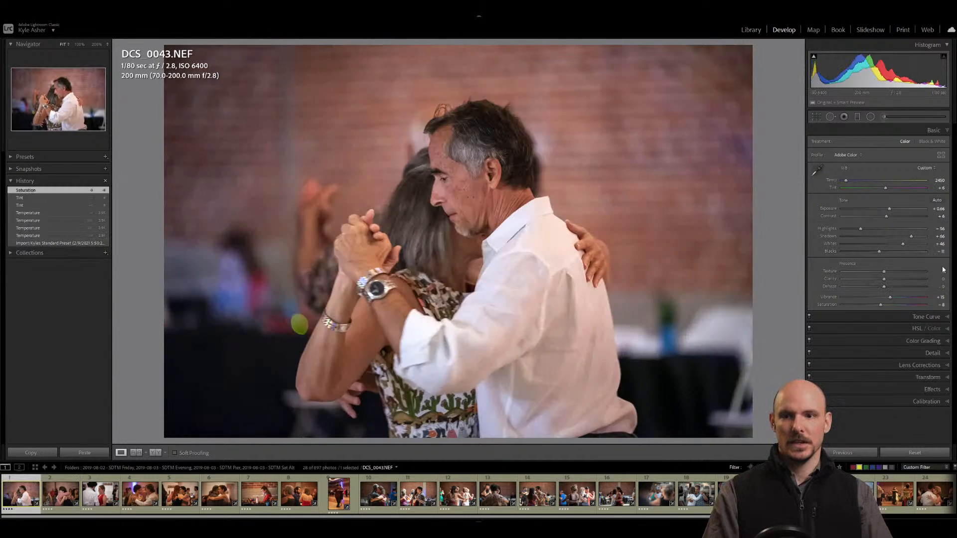
left_click(940, 271)
type("10")
key("Tab")
type("10")
key("Tab")
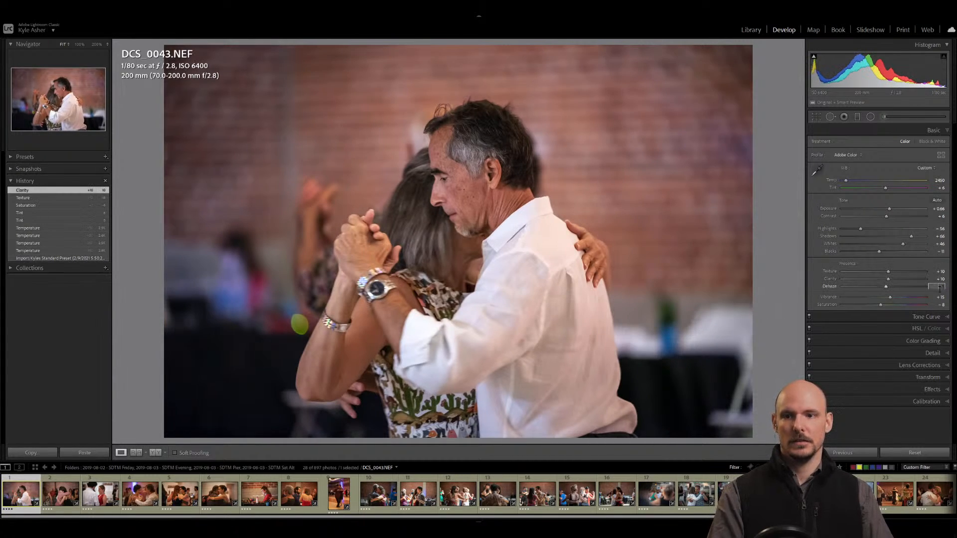
type("5")
key("Return")
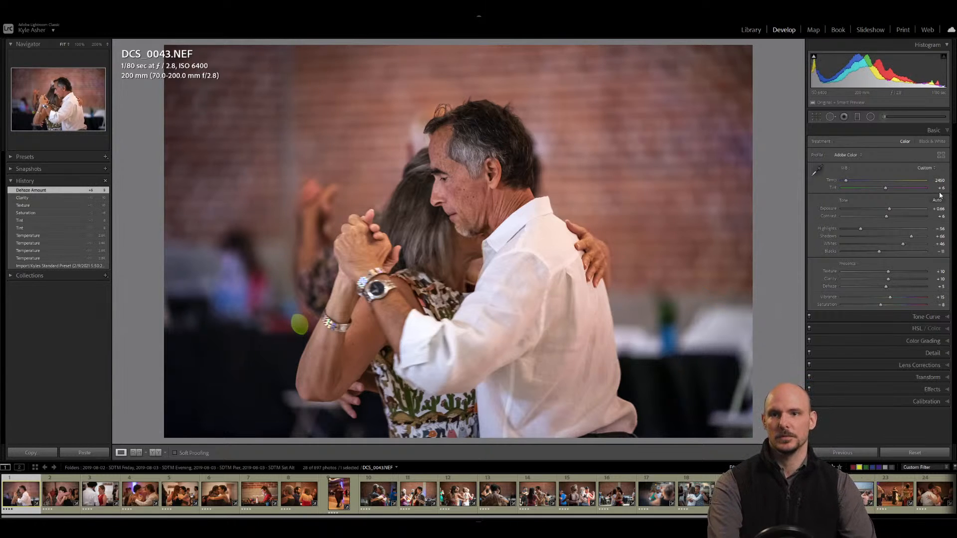
Return to DCS_0151 and set its white balance temperature to 2350.
key("Right")
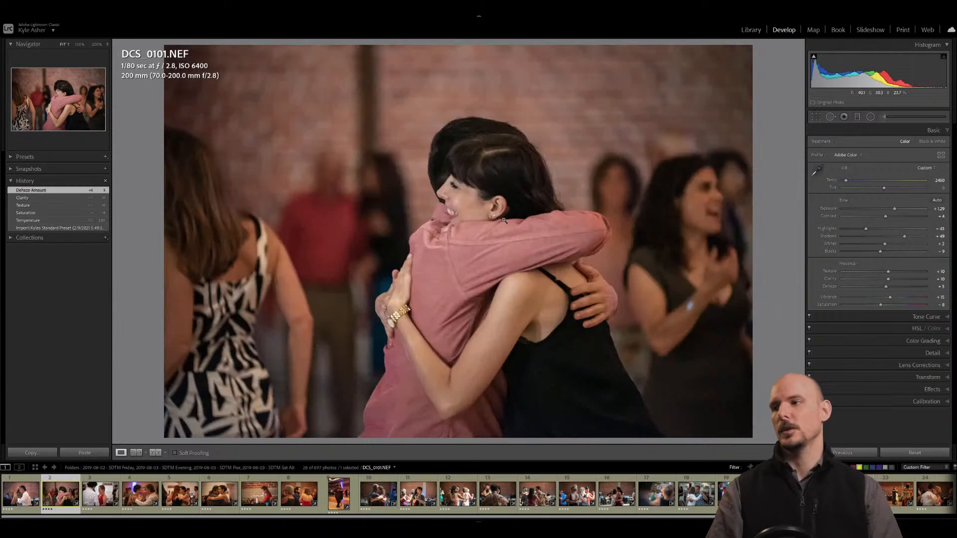
key("Right")
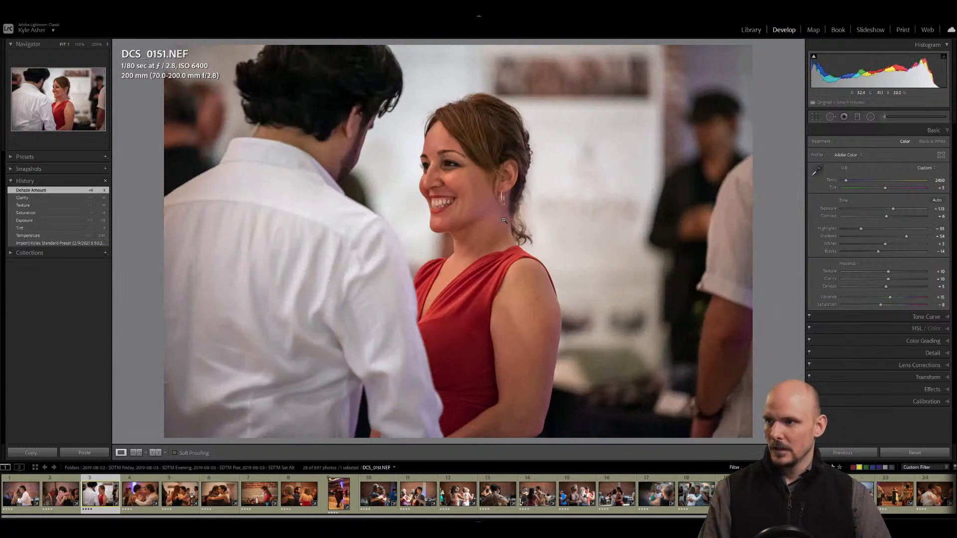
left_click(884, 118)
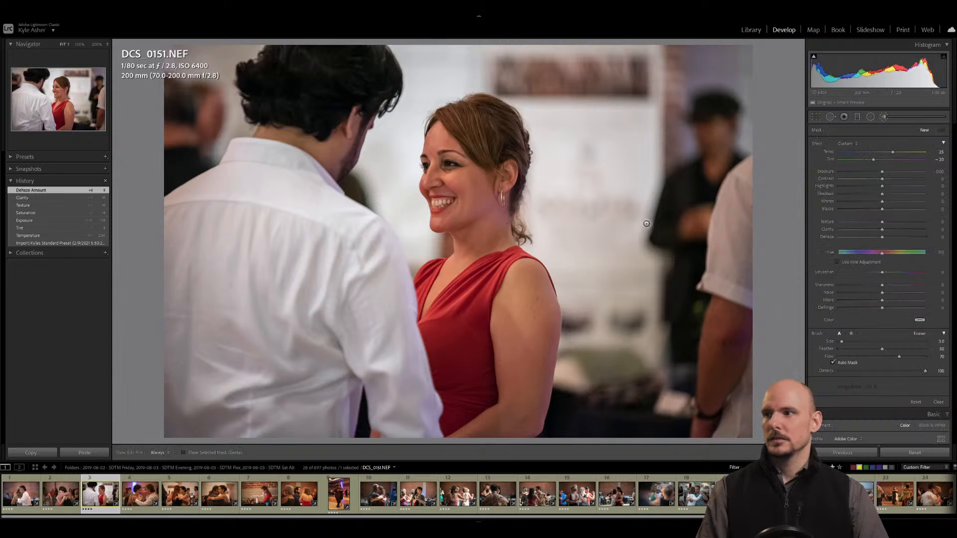
key("k")
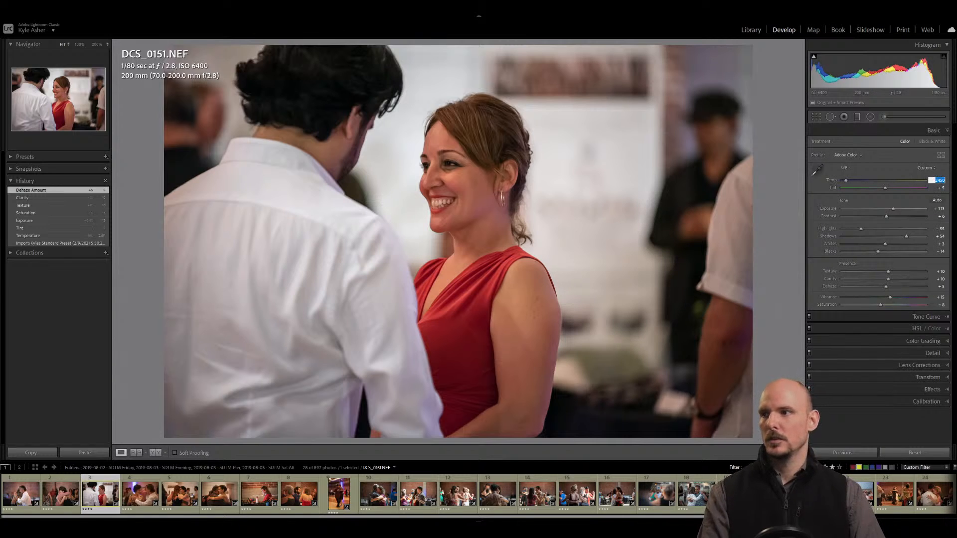
type("2350")
key("Return")
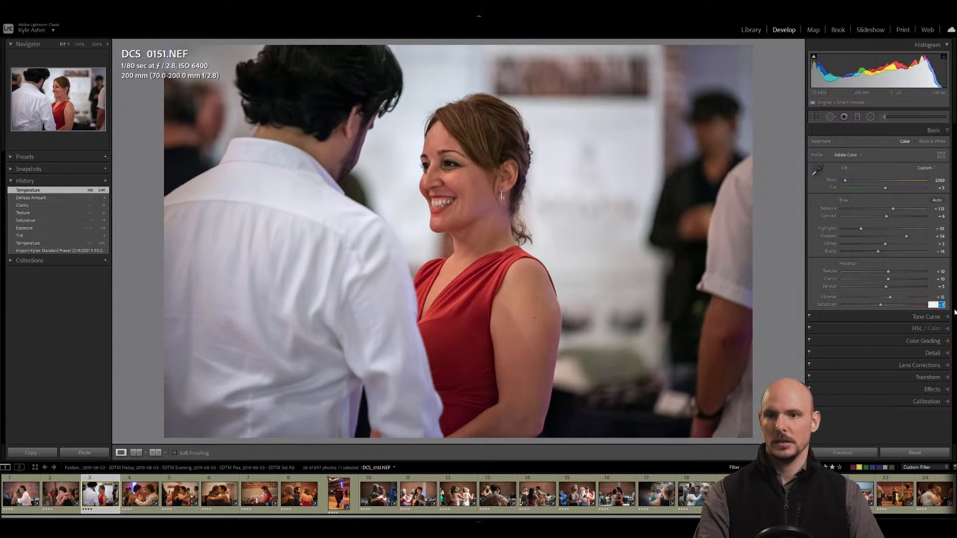
Set the vibrance of DCS_0151 to +10 and its saturation to -10, and enable the Effects adjustments.
type("-15")
key("Return")
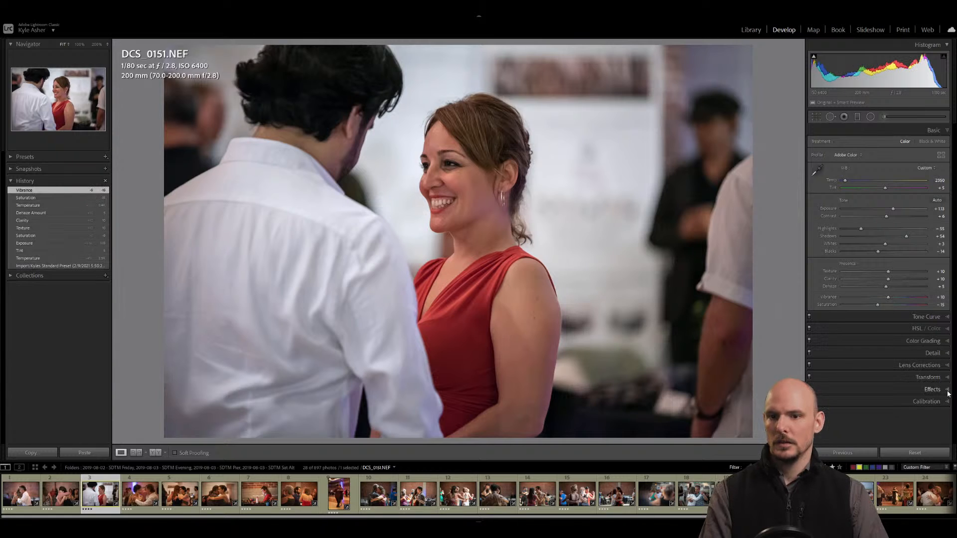
left_click(809, 389)
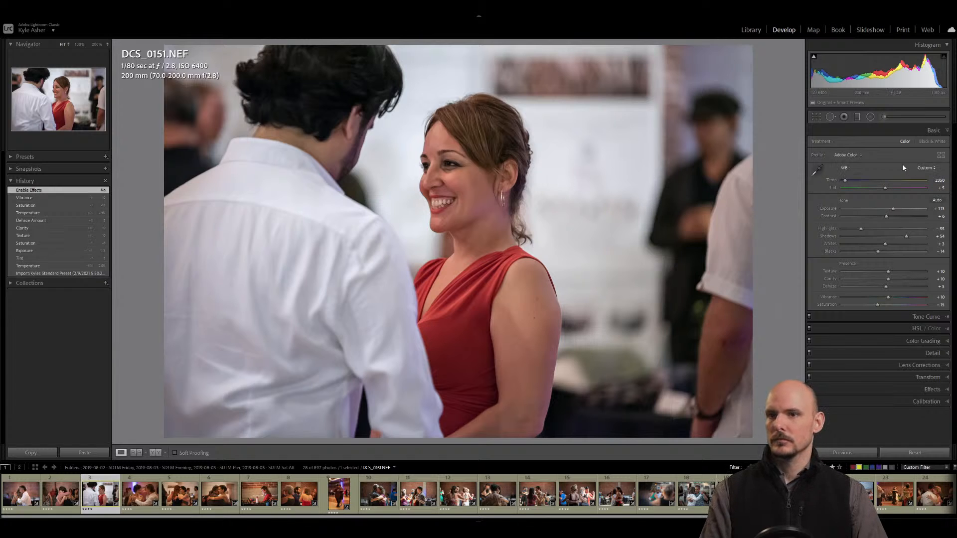
left_click(940, 305)
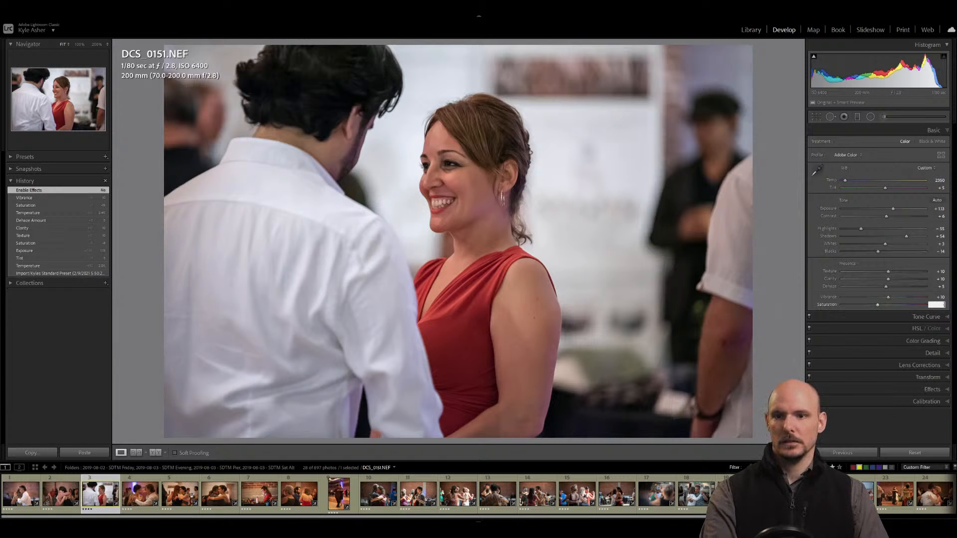
type("-10")
key("Return")
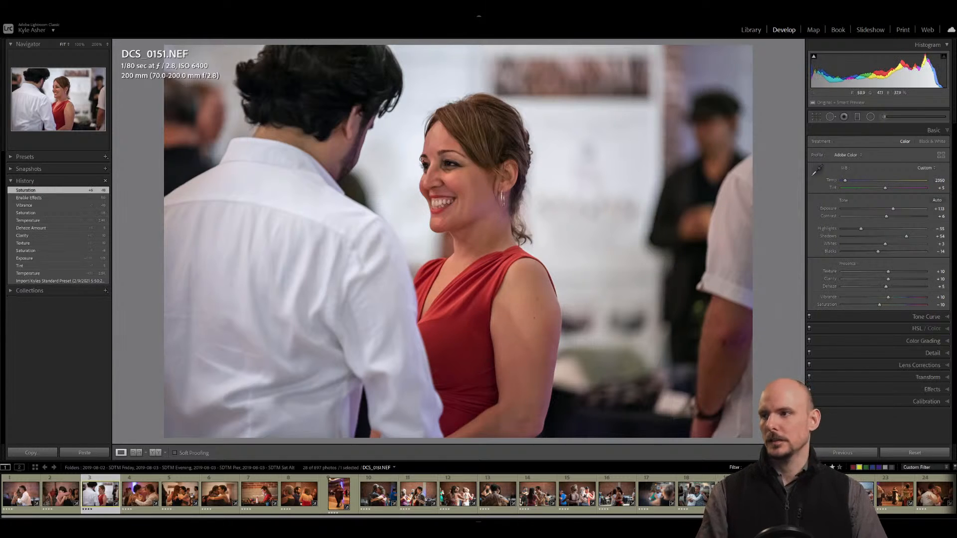
Move on to DCS_0209 and set its white balance temperature to 2450.
key("Right")
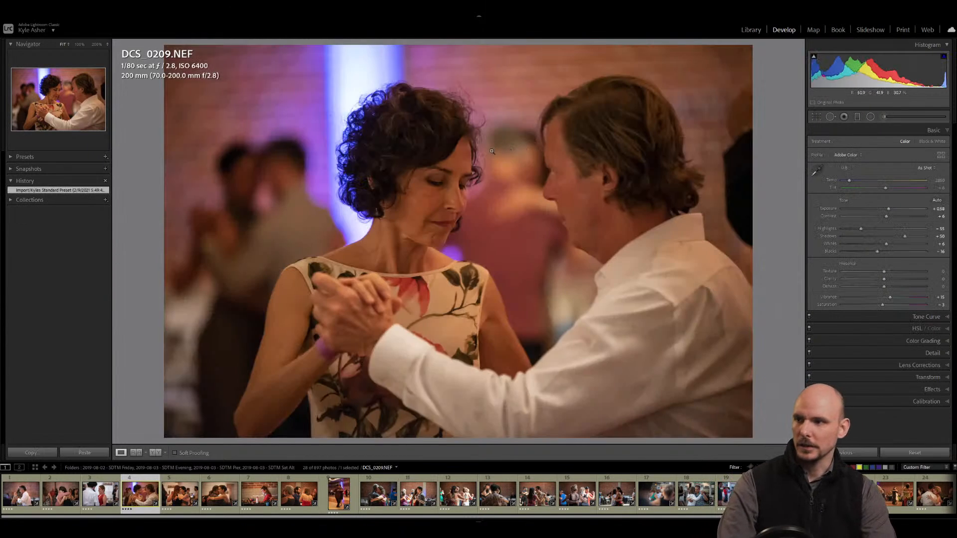
left_click(937, 180)
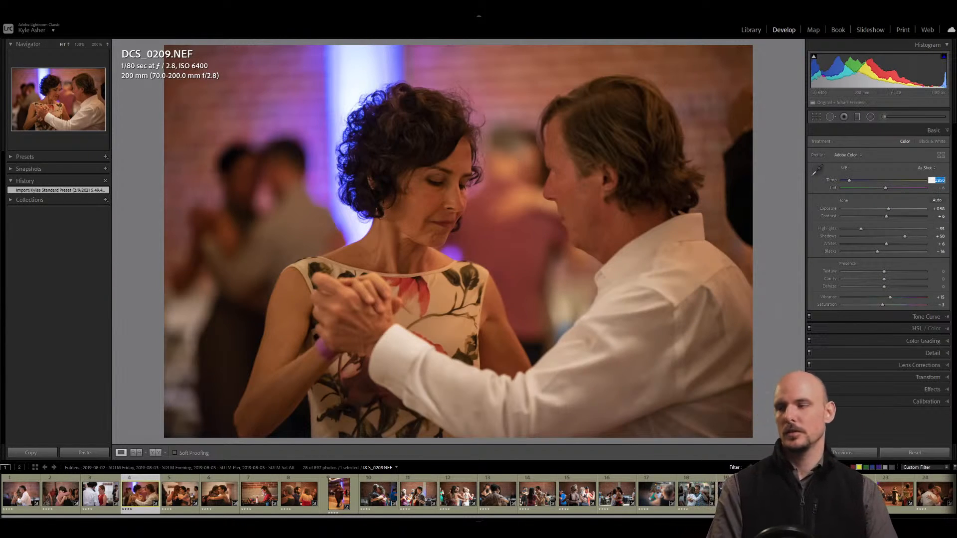
type("2450")
key("Return")
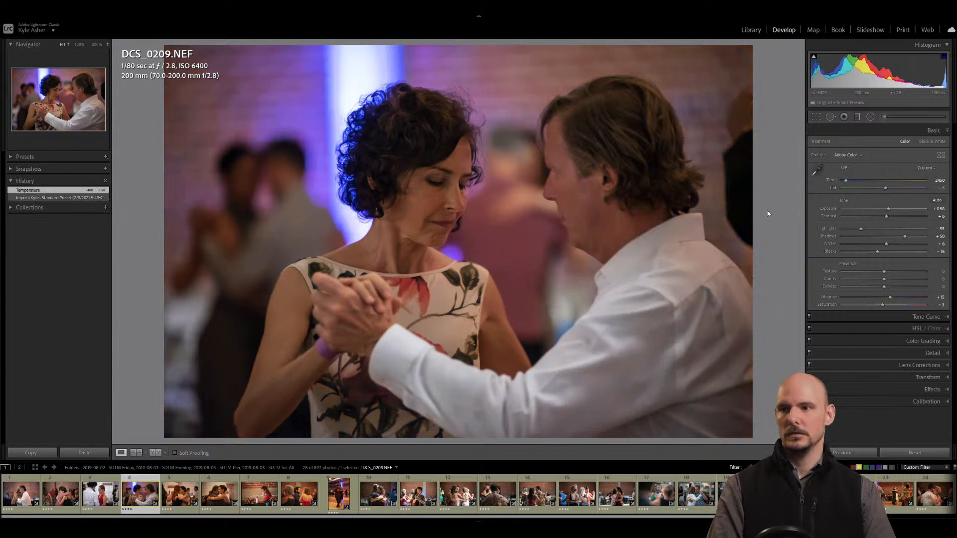
Compare DCS_0209 before and after the temperature change, then reset its settings and undo the reset.
left_click(30, 198)
left_click(29, 192)
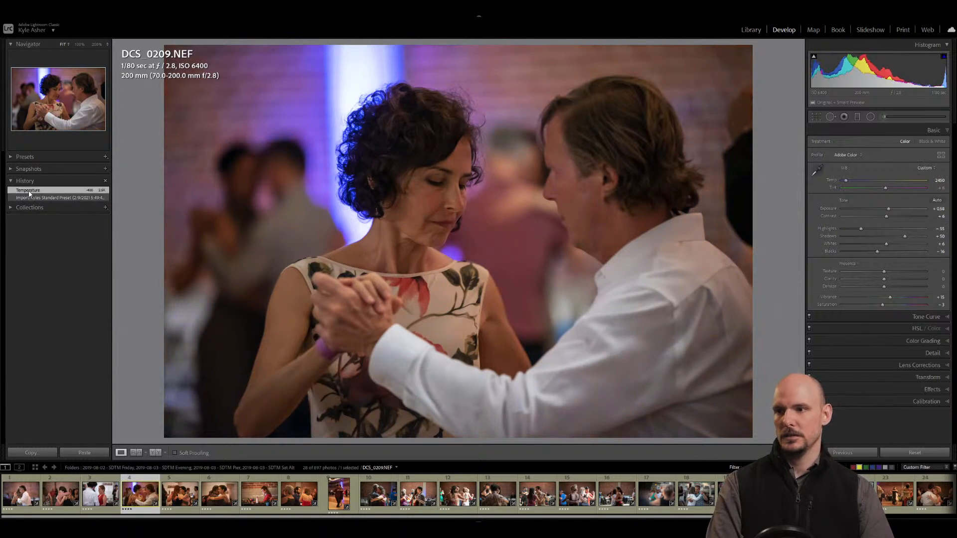
left_click(27, 198)
left_click(911, 451)
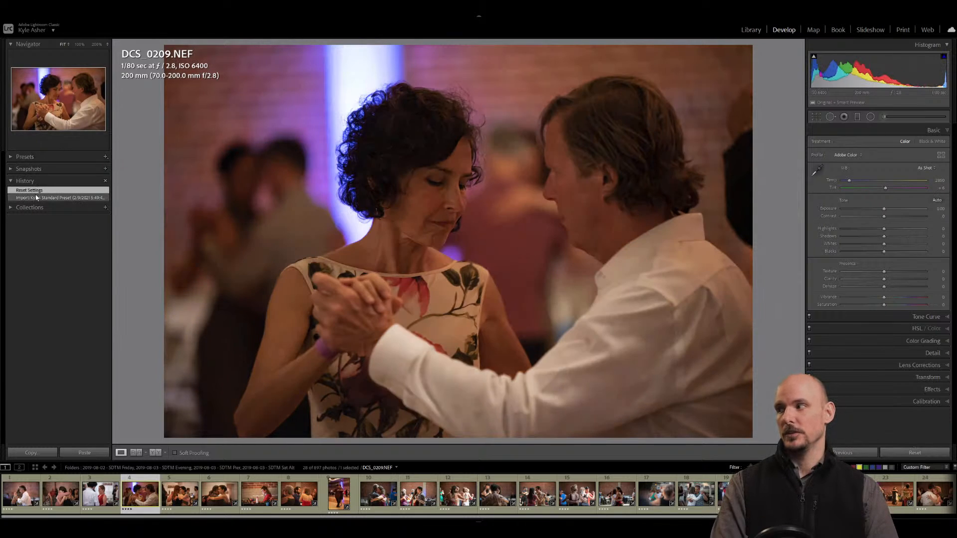
key("ctrl+z")
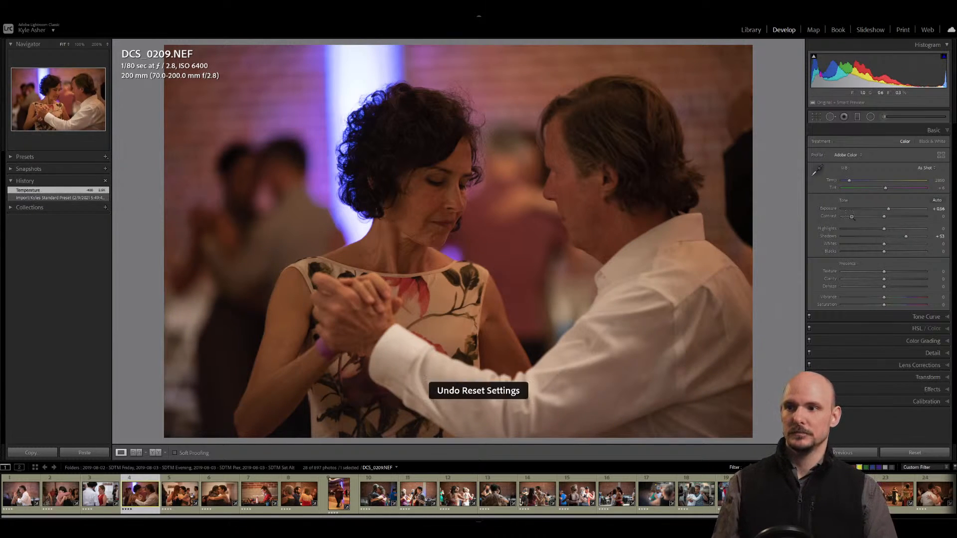
Re-enter a temperature of 2450 for DCS_0209 and enable its Effects adjustments.
left_click(937, 180)
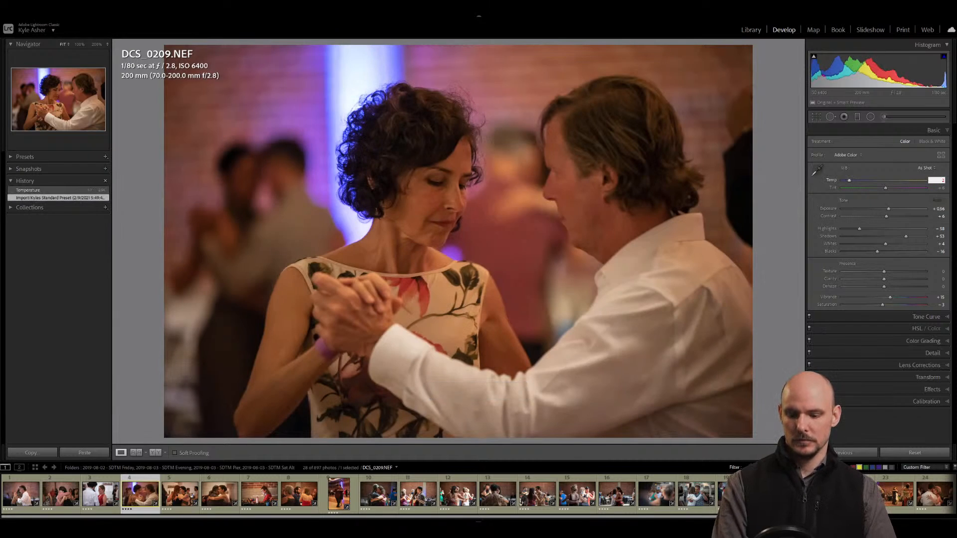
type("2450")
key("Return")
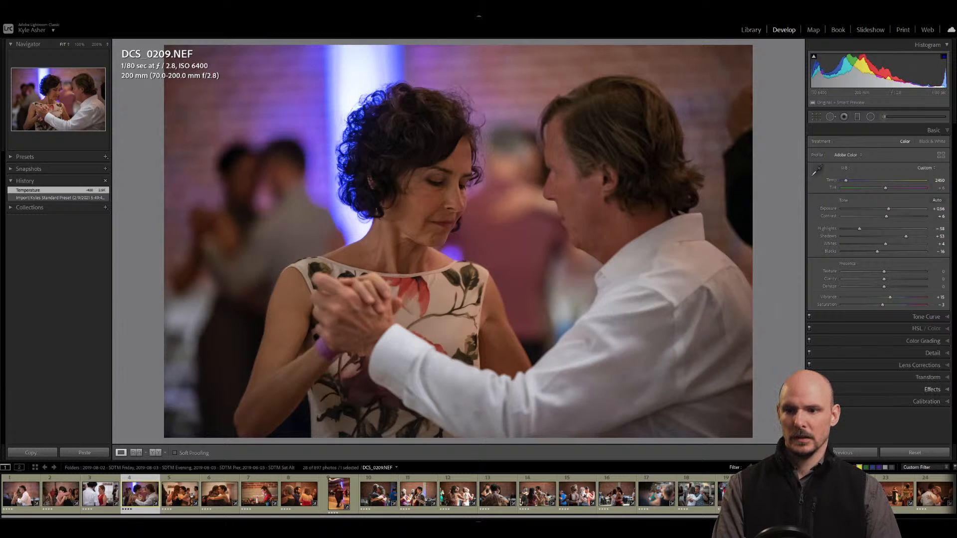
left_click(809, 389)
Try the automatic Upright perspective correction on DCS_0209, then switch Upright off.
left_click(947, 378)
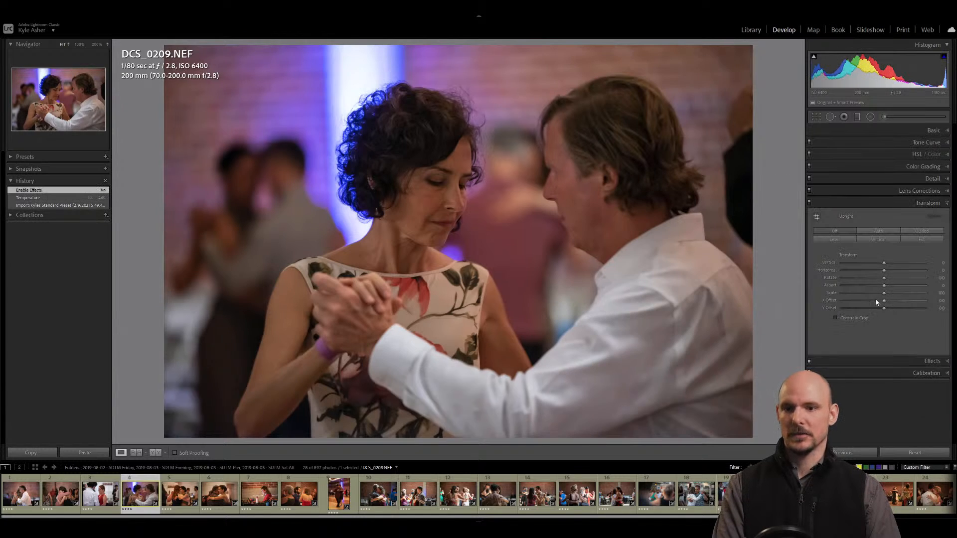
left_click(884, 230)
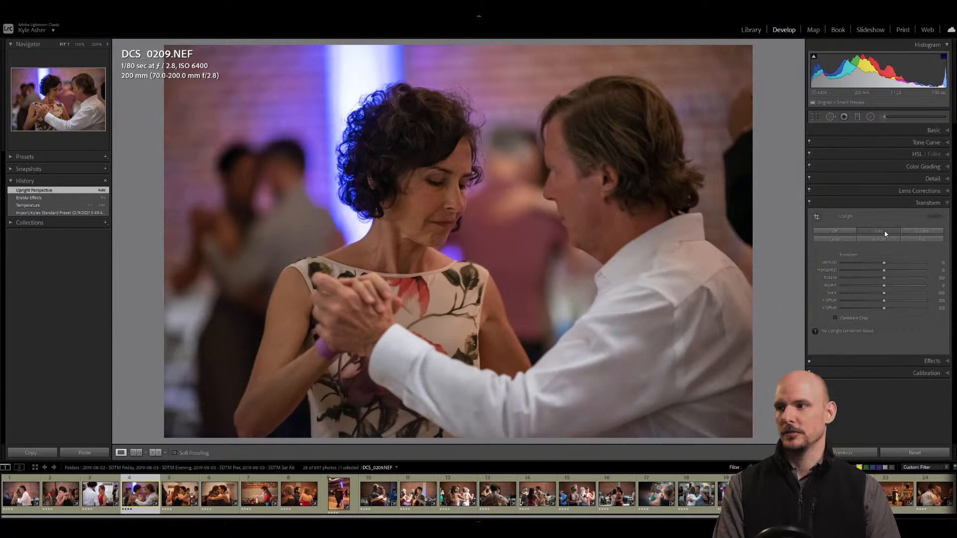
left_click(840, 232)
Straighten DCS_0209 by rotating it slightly clockwise within the crop, and return to the Basic adjustments.
key("r")
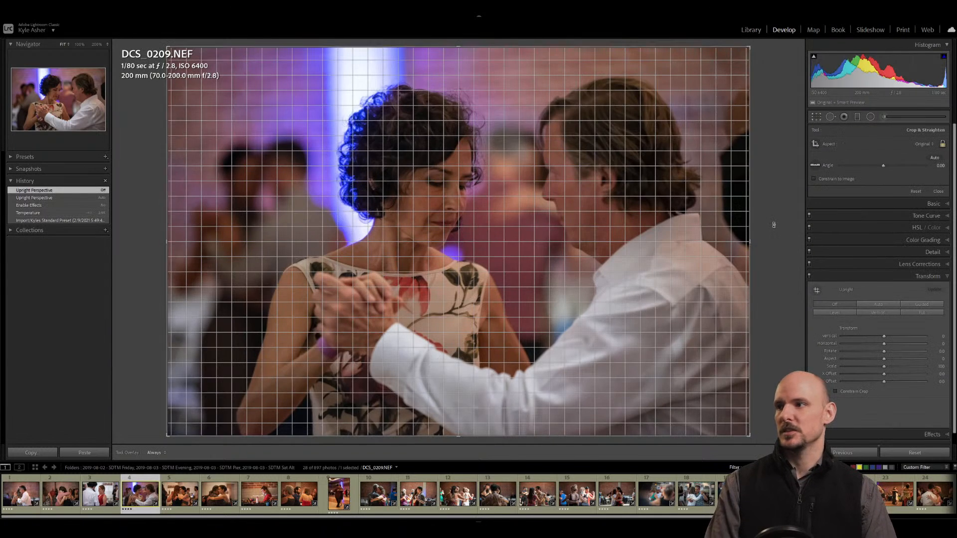
left_click_drag(773, 225, 776, 231)
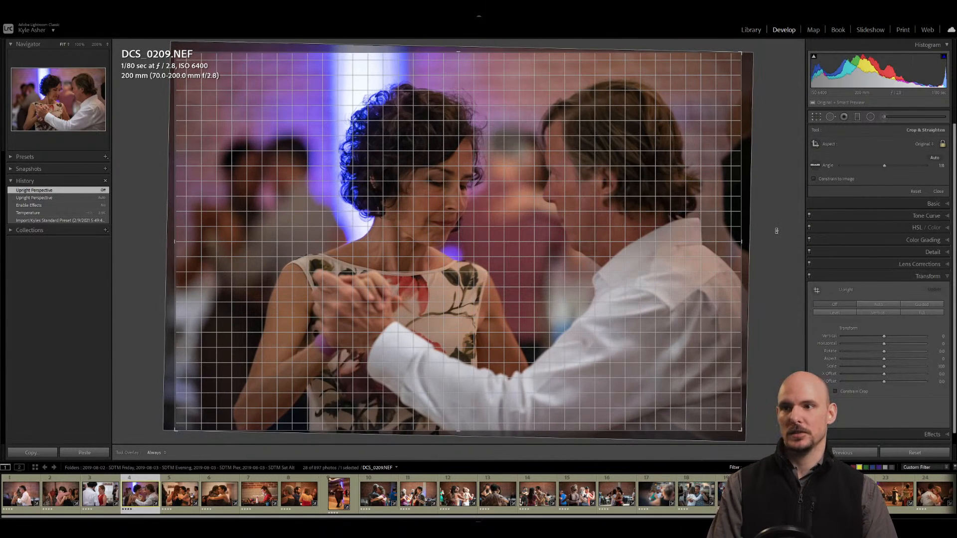
key("r")
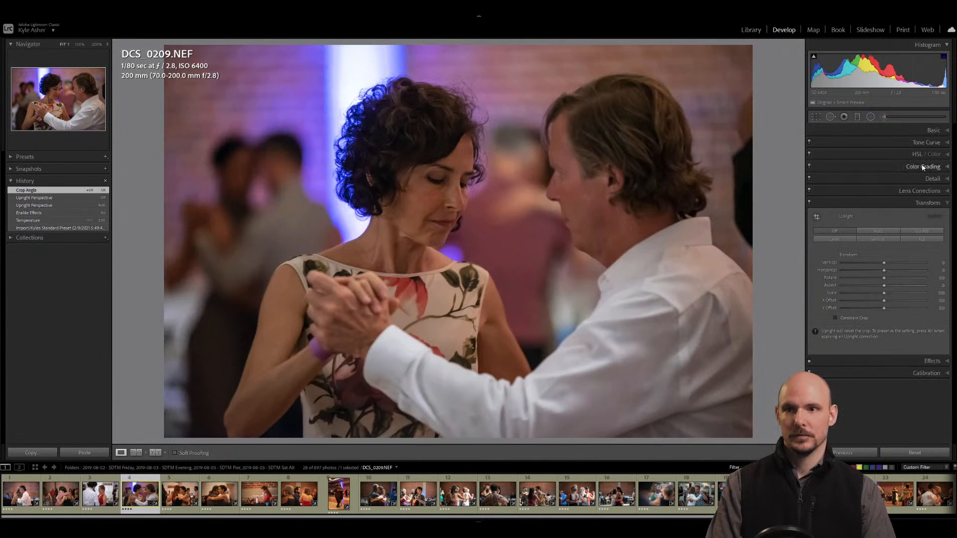
left_click(948, 131)
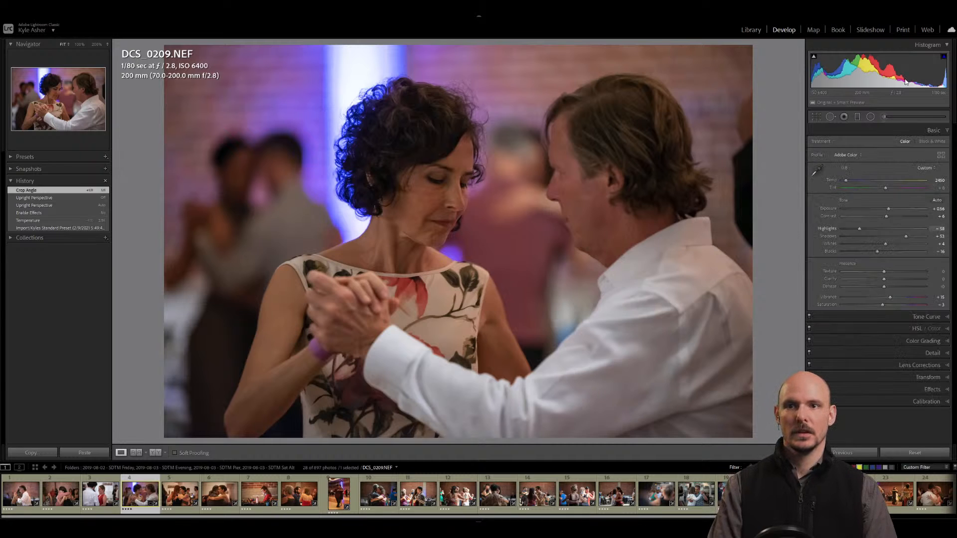
Draw a radial filter around the woman's face in DCS_0209 and choose the Exposure effect preset.
left_click(870, 116)
left_click_drag(434, 196, 499, 275)
left_click(848, 144)
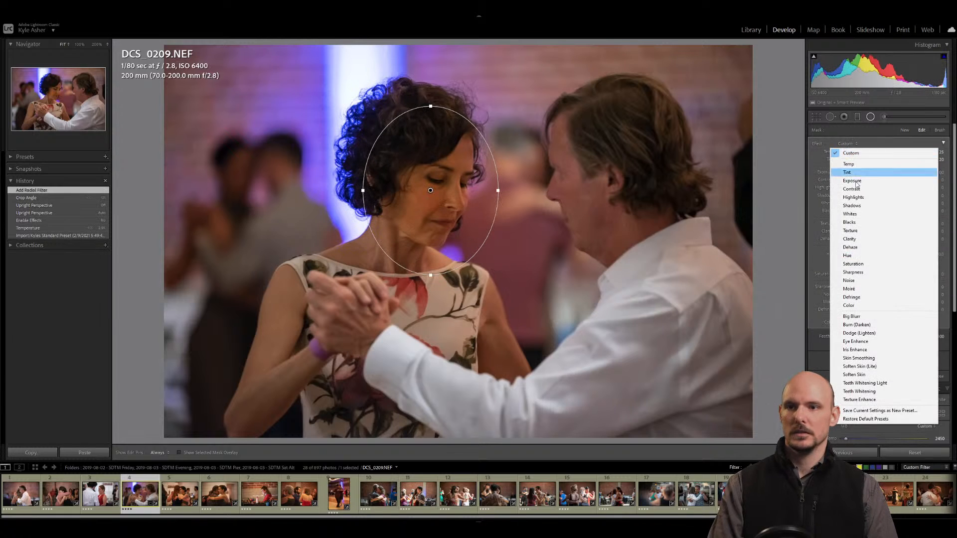
left_click(853, 180)
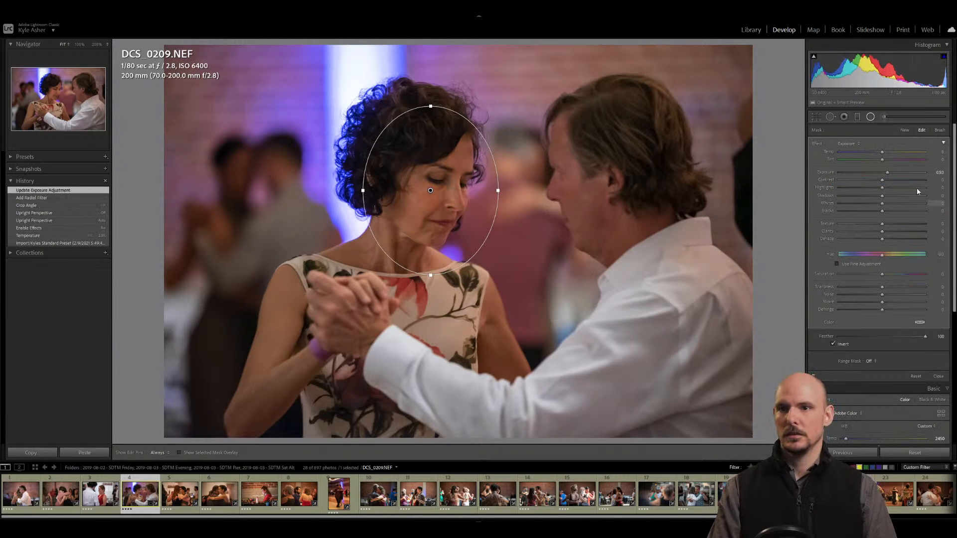
Set the radial filter's exposure to 1.00 and its shadows to 20.
left_click(941, 175)
type("1")
key("Return")
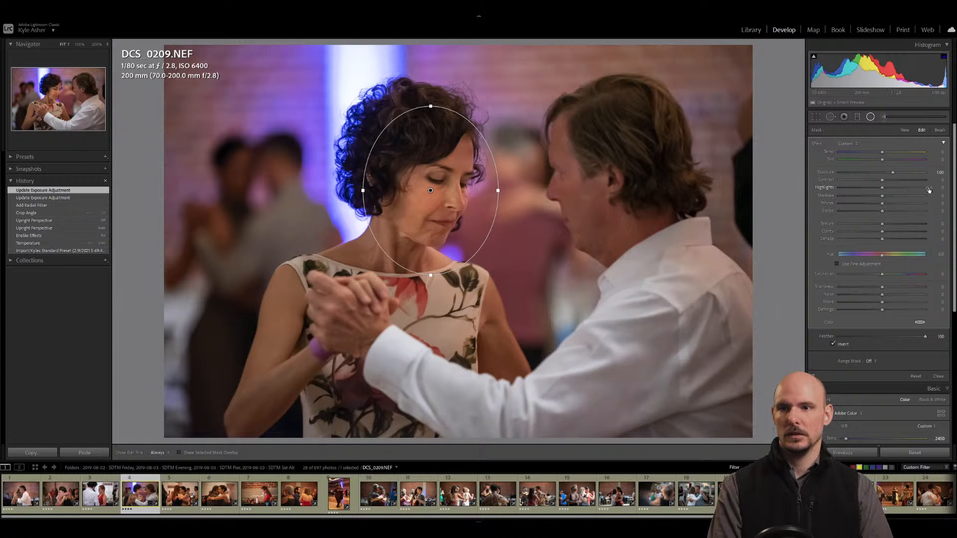
left_click(942, 198)
type("20")
key("Return")
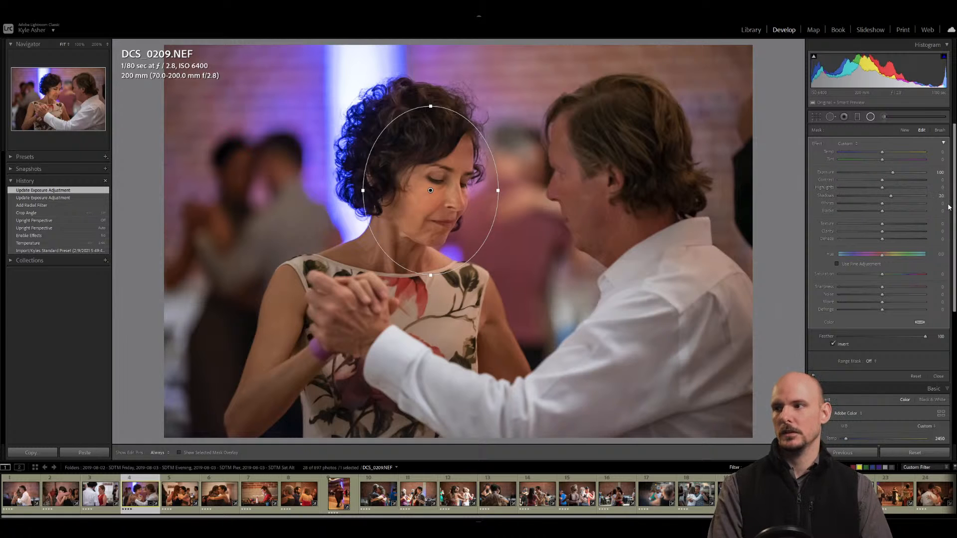
Narrow and shorten the radial filter to fit the woman's face, and set its clarity to 15.
left_click_drag(367, 193, 375, 193)
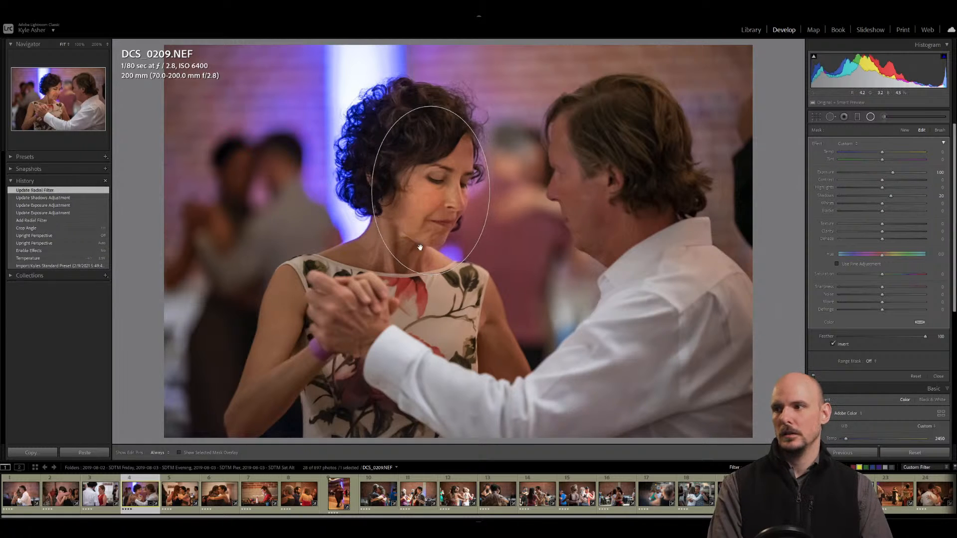
left_click_drag(431, 275, 431, 267)
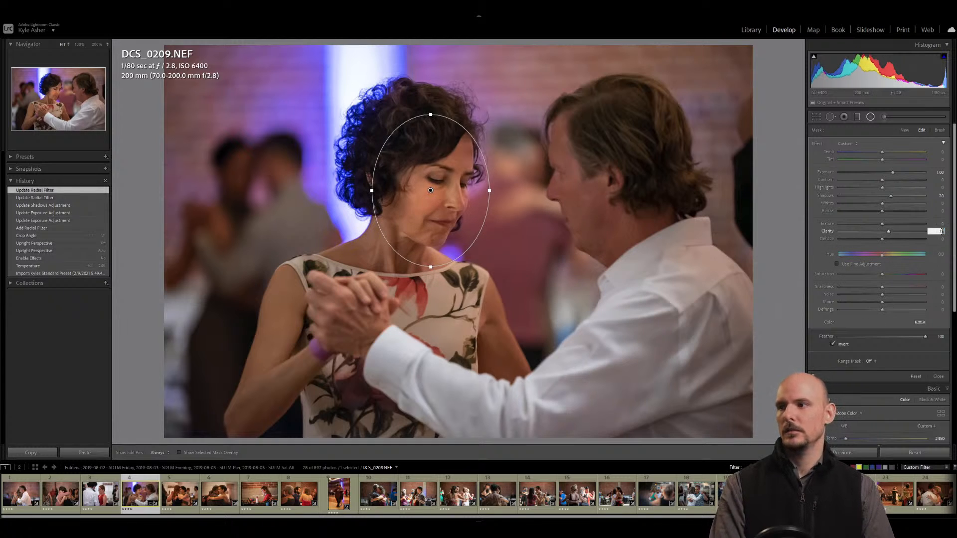
key("Return")
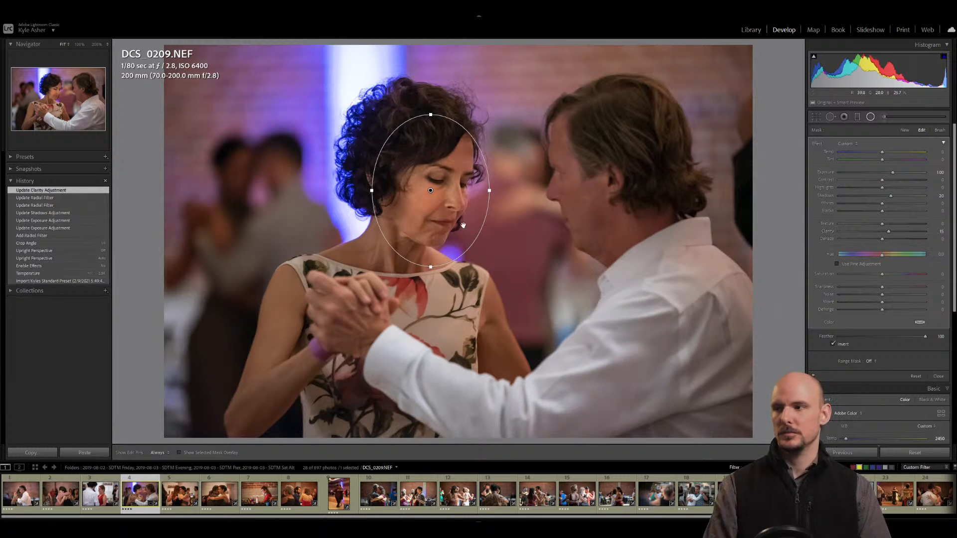
Try an exposure of 1.20 on the face filter, set shadows to 25 and exposure to 0.80, and close the filter.
left_click(939, 172)
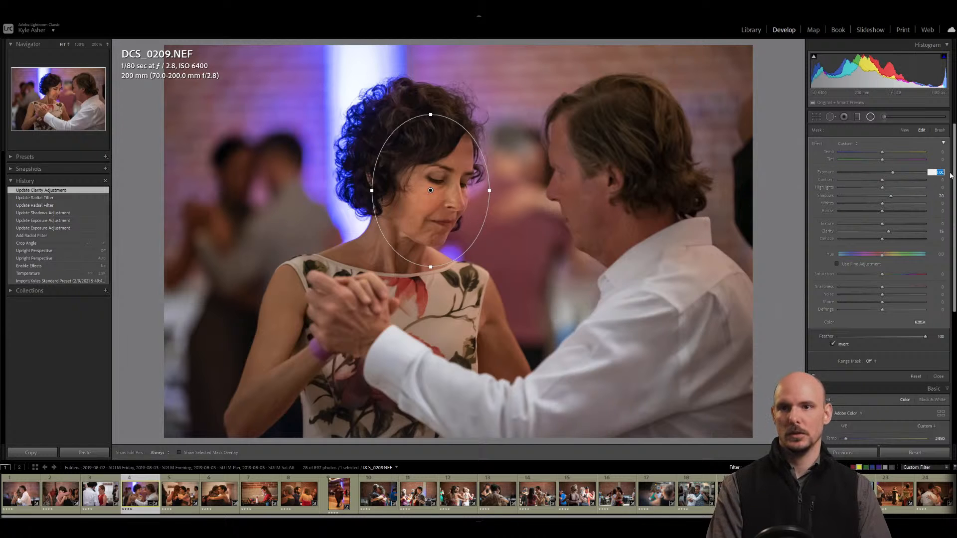
type("1.2")
key("Return")
left_click(939, 196)
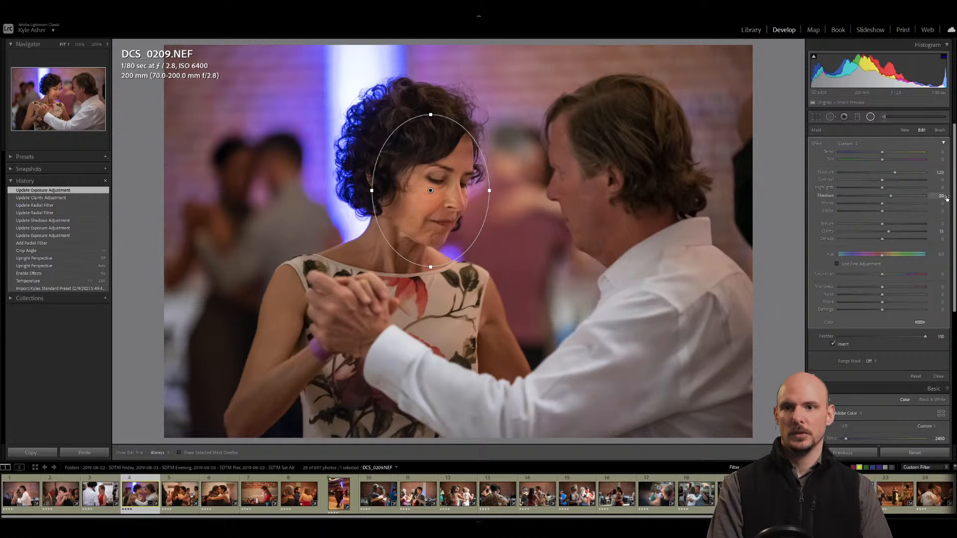
type("25")
key("Return")
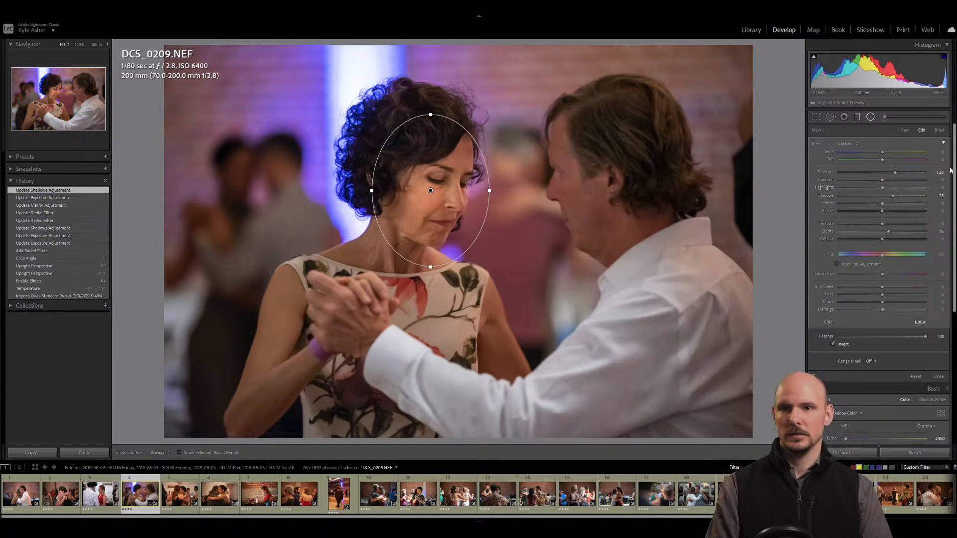
type(".8")
key("Return")
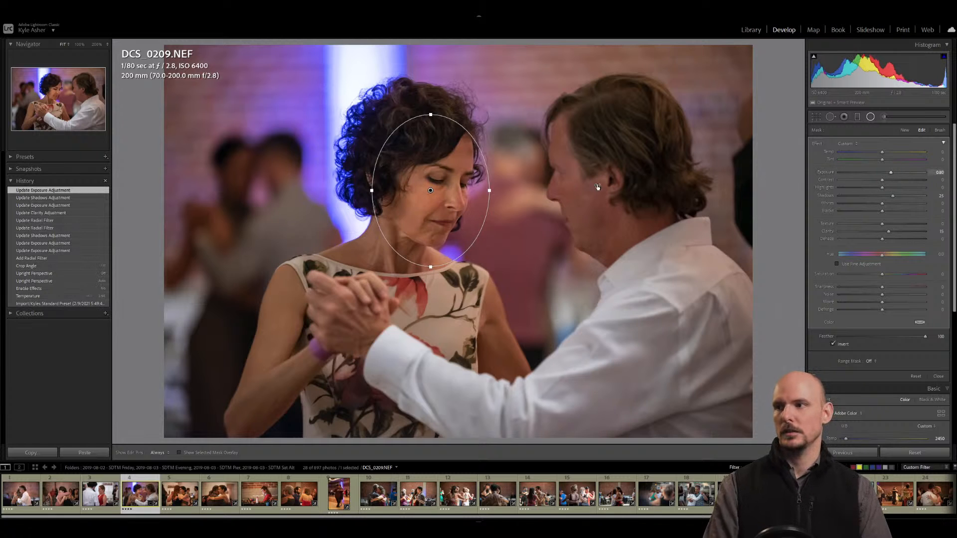
key("shift+m")
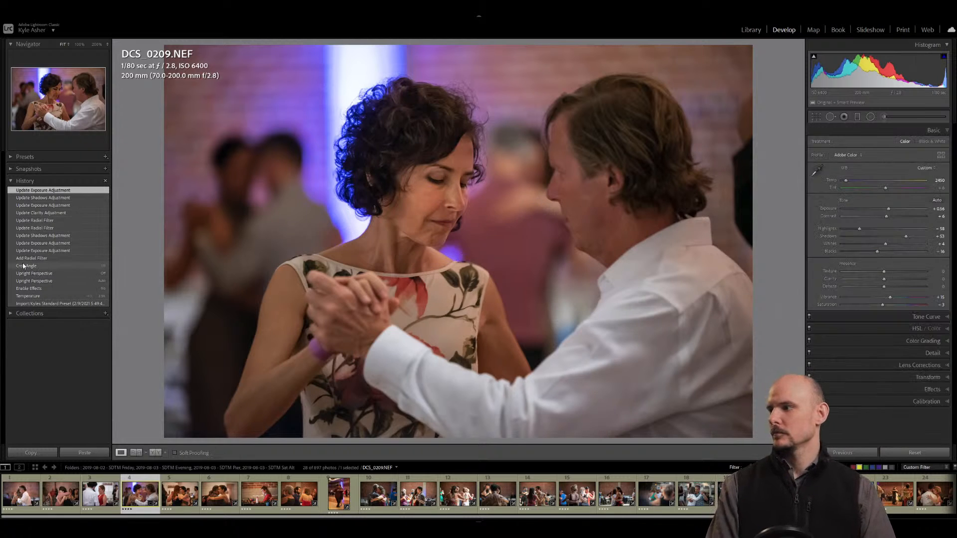
Compare DCS_0209 before and after its radial filter using its history, and raise the photo's overall exposure to +0.86.
left_click(27, 267)
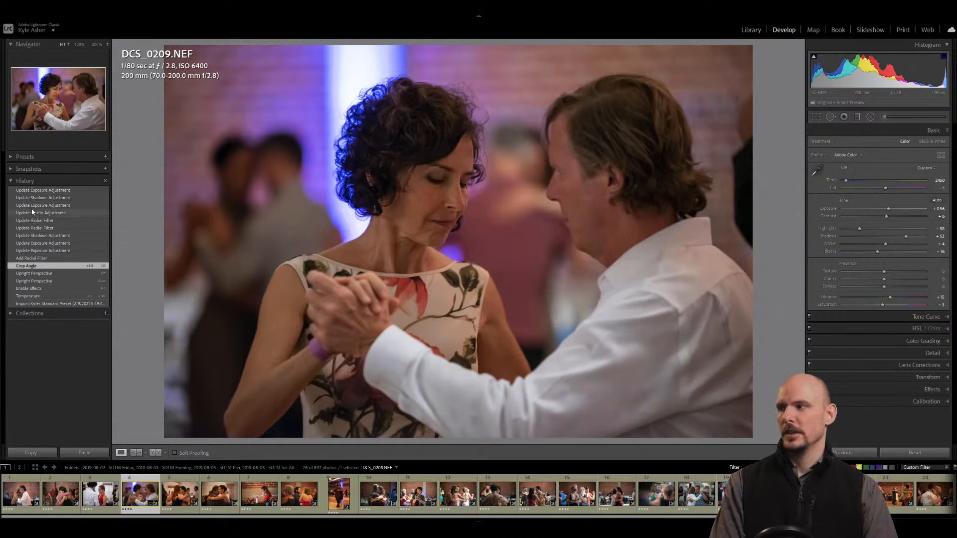
left_click(32, 193)
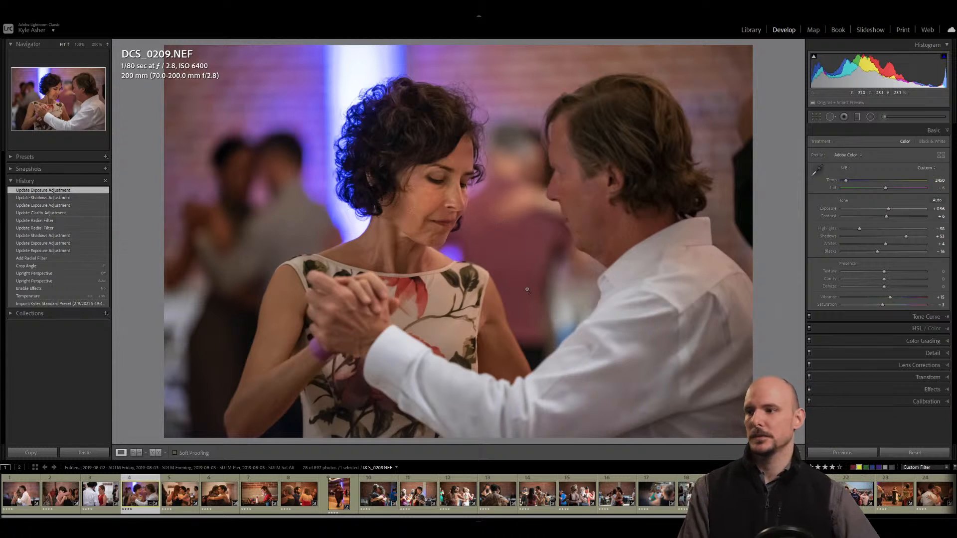
key("period")
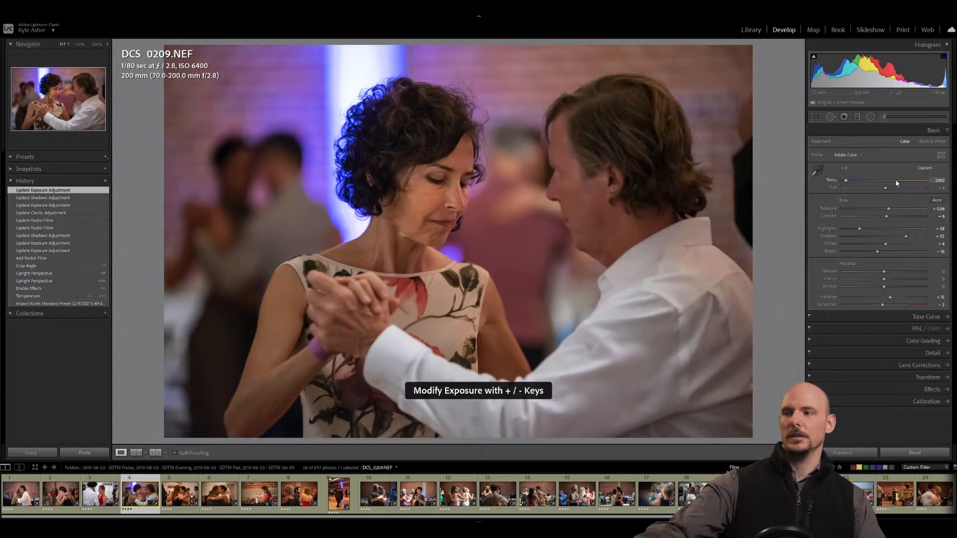
key("equal")
key("equal")
key("equal")
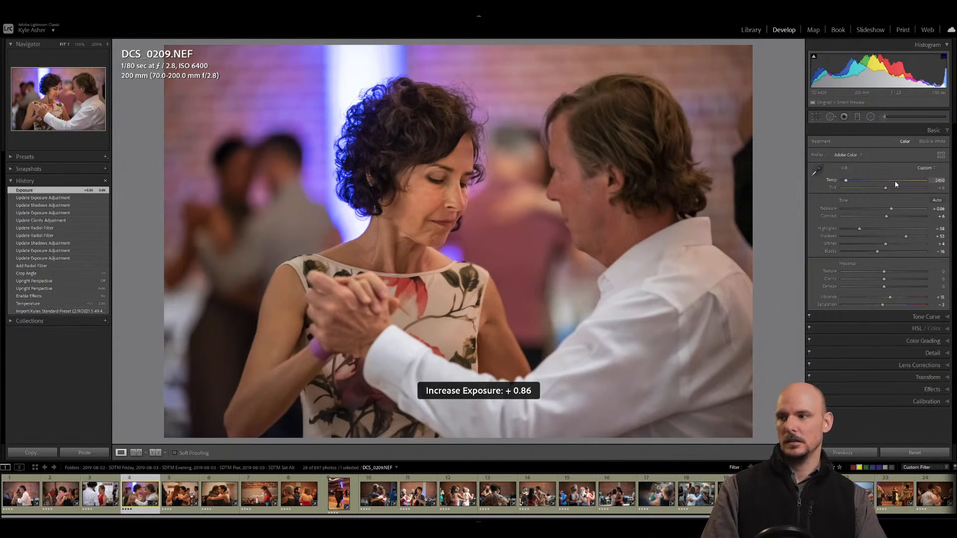
Go to DCS_0151 and draw a radial filter with the Exposure effect preset around the smiling woman's face.
key("Left")
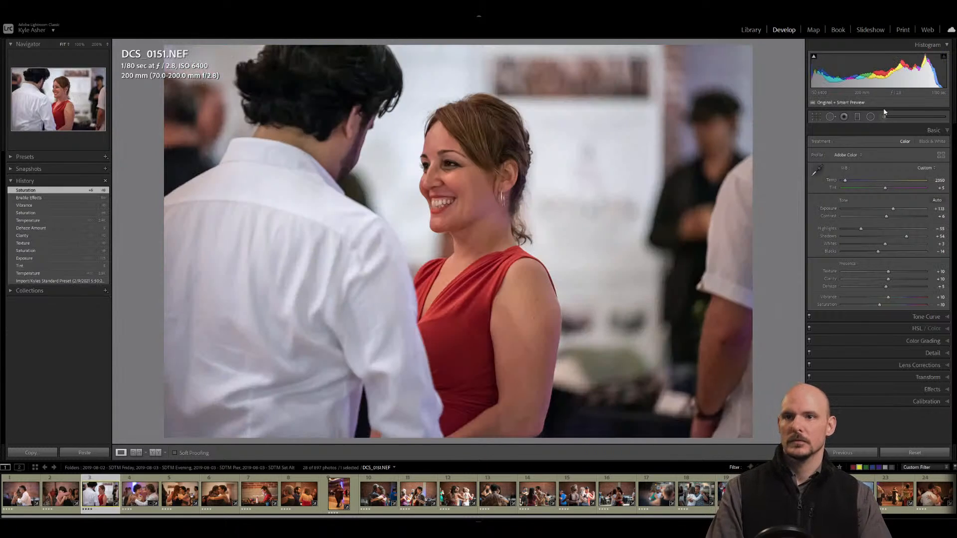
left_click(870, 117)
left_click(846, 144)
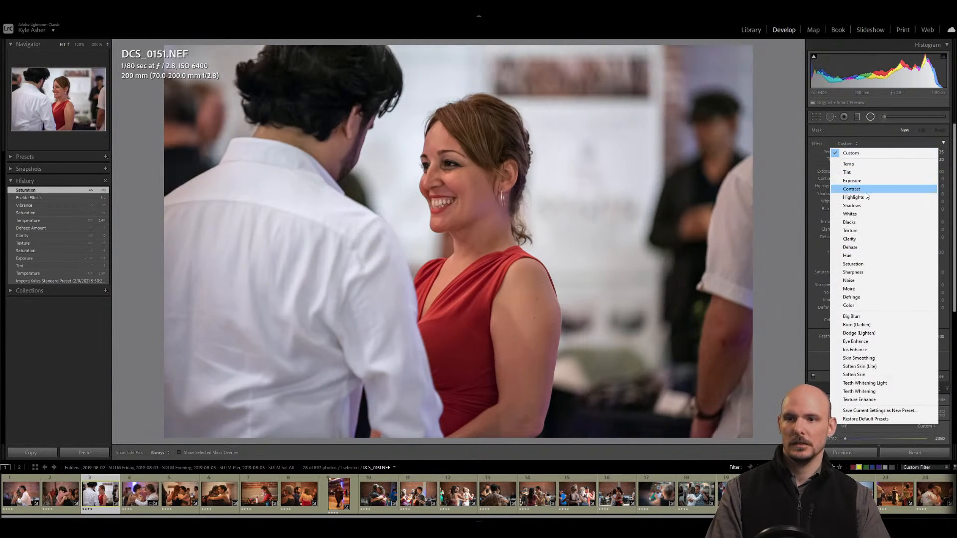
left_click(857, 185)
left_click_drag(441, 182, 488, 248)
Try an exposure of 0.80 and shadows of 15 on the woman's face filter, and close the filter.
left_click(936, 172)
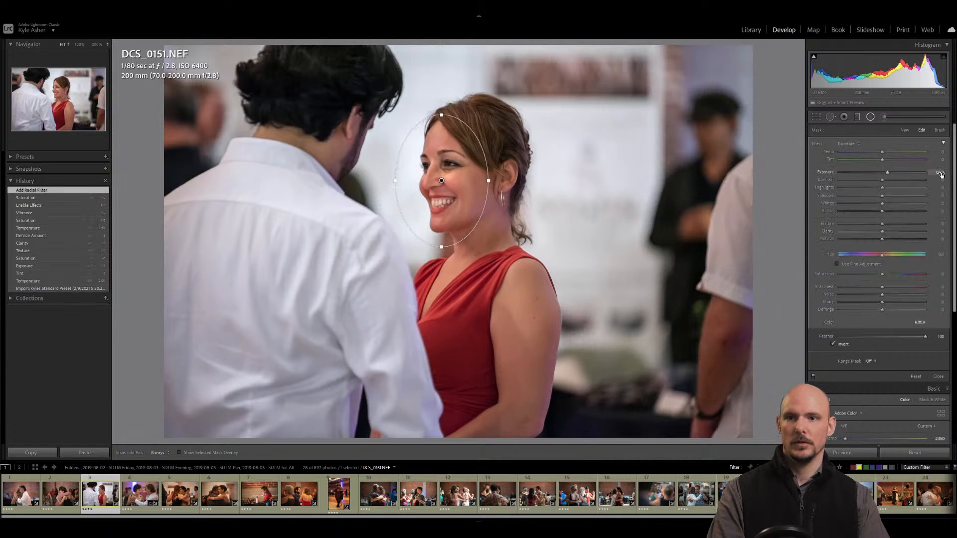
type("0.8")
key("Return")
left_click(941, 195)
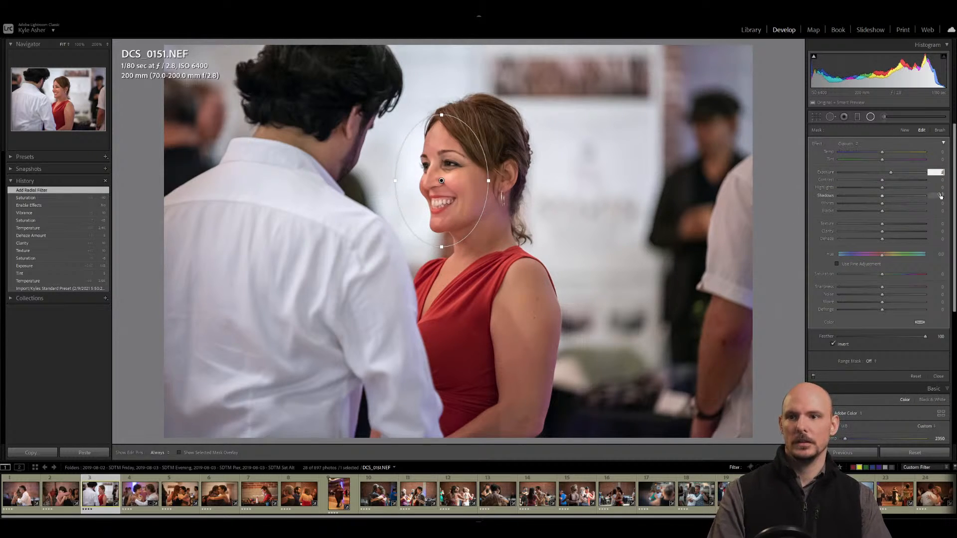
type("15")
key("Return")
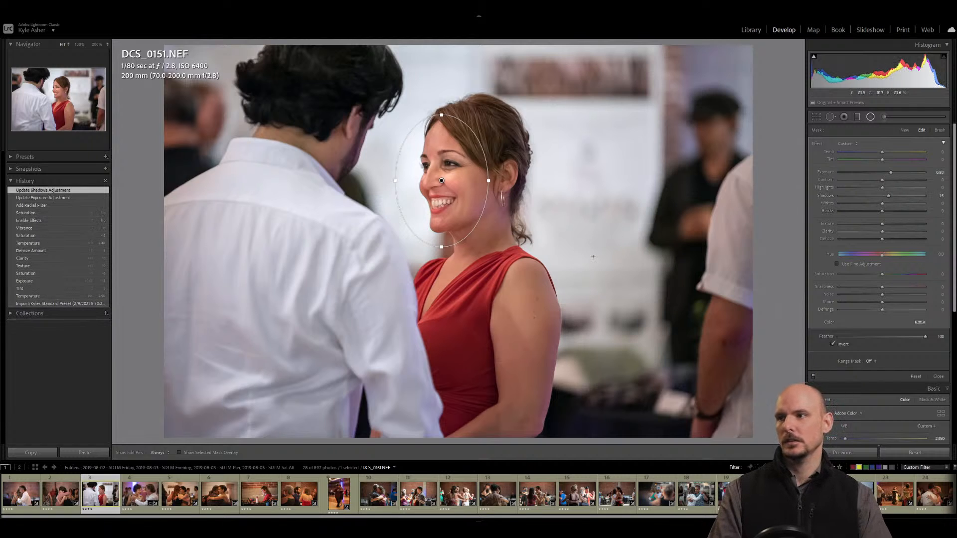
key("shift+m")
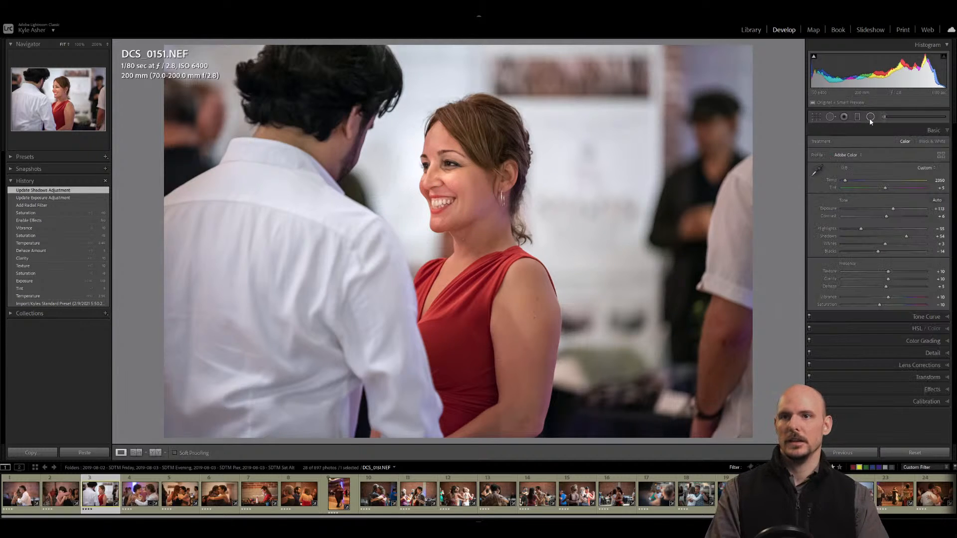
Reopen the face filter, set shadows to 10 and exposure to 0.50, and compare the edited photo with its import state.
left_click(884, 117)
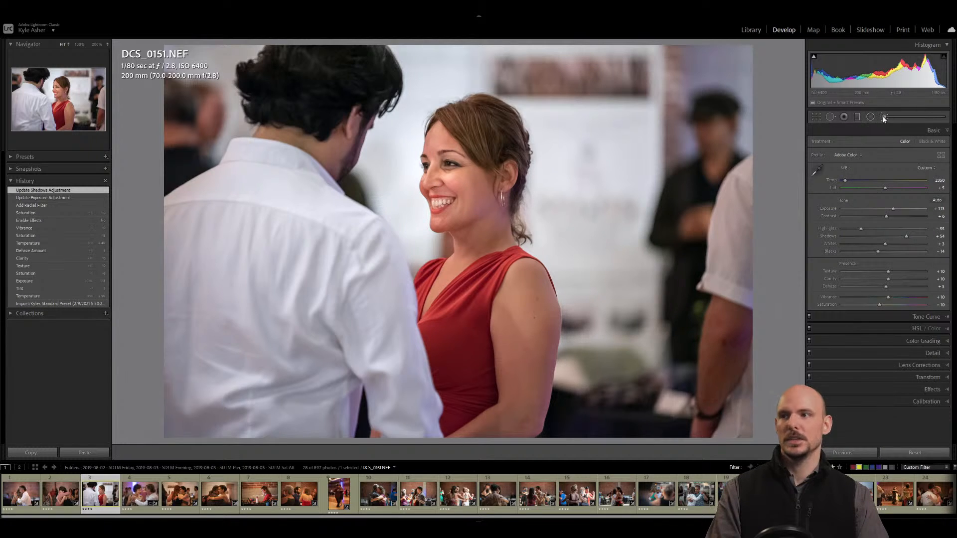
key("shift+m")
left_click(442, 181)
left_click(937, 195)
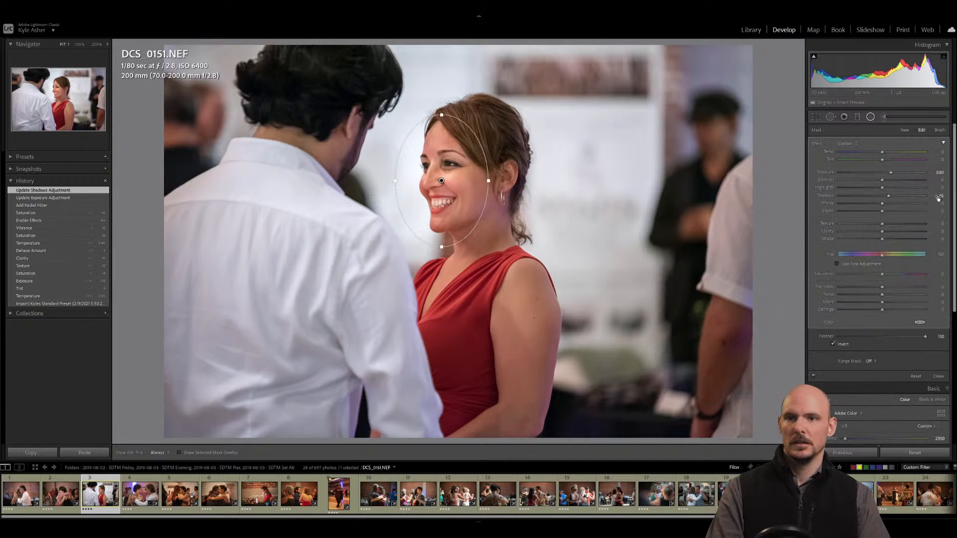
left_click(940, 173)
type(".5")
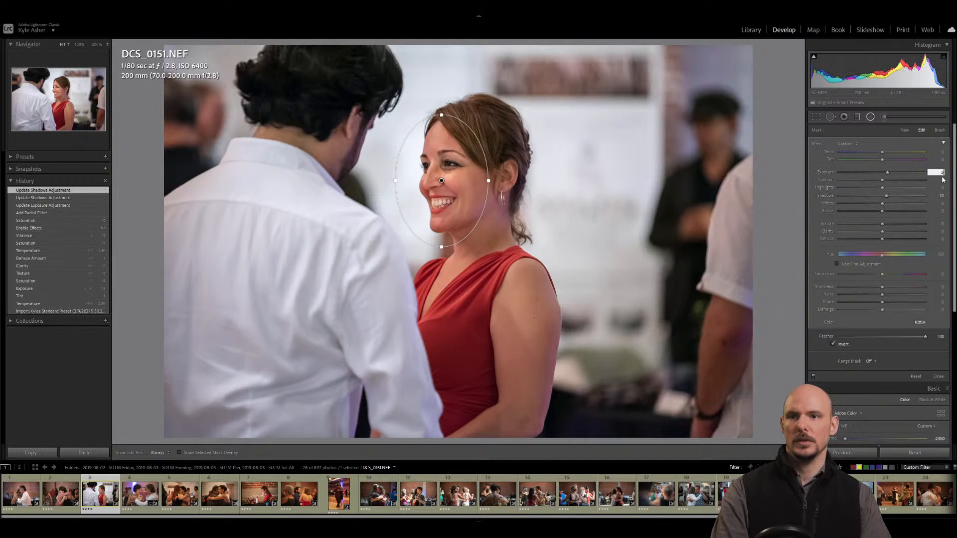
key("Return")
key("shift+m")
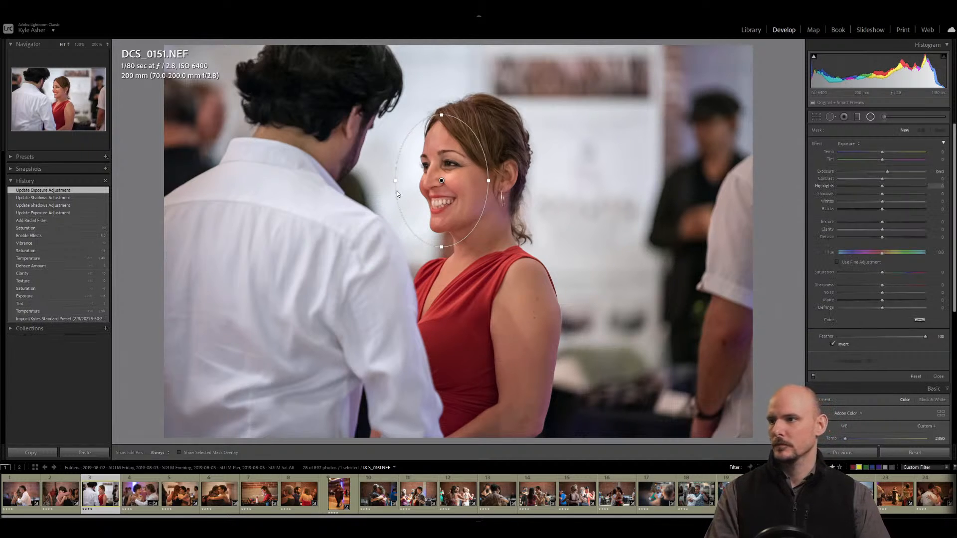
left_click(48, 319)
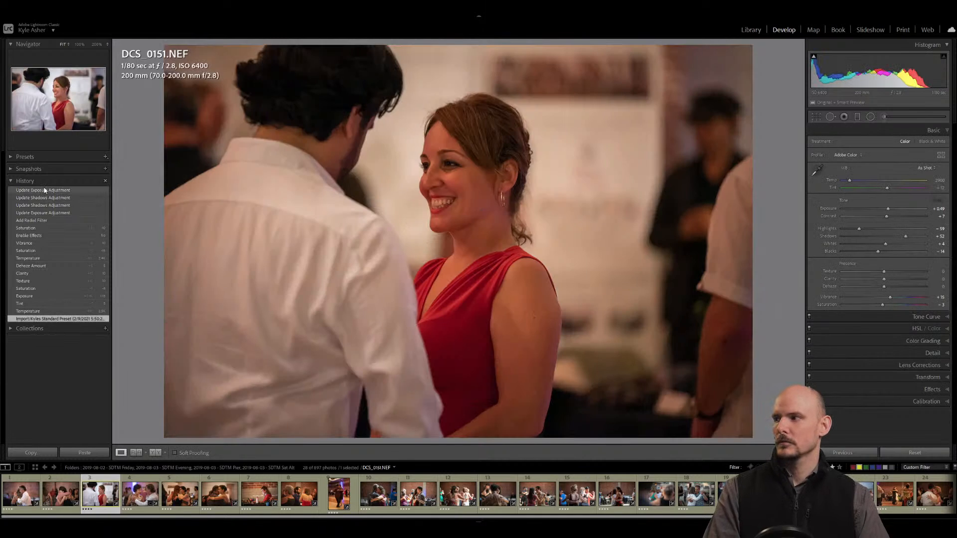
left_click(43, 191)
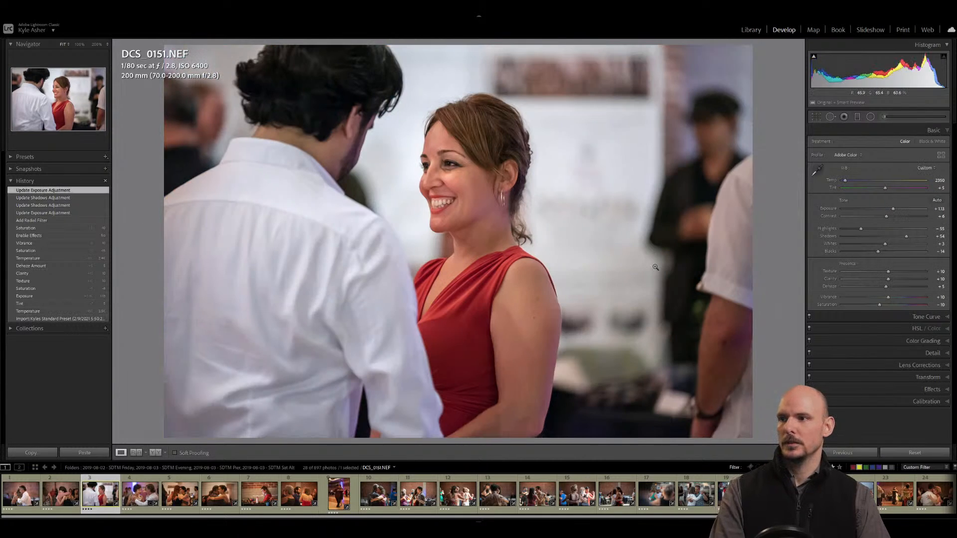
In DCS_0101, draw a radial filter around the face of the embracing woman and set its clarity to 25.
key("Left")
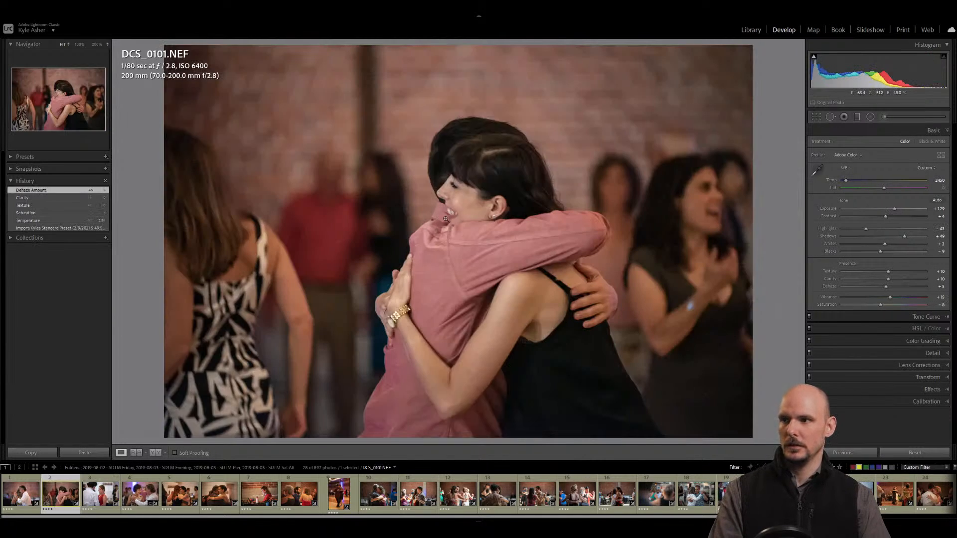
left_click(870, 117)
left_click_drag(453, 200, 484, 245)
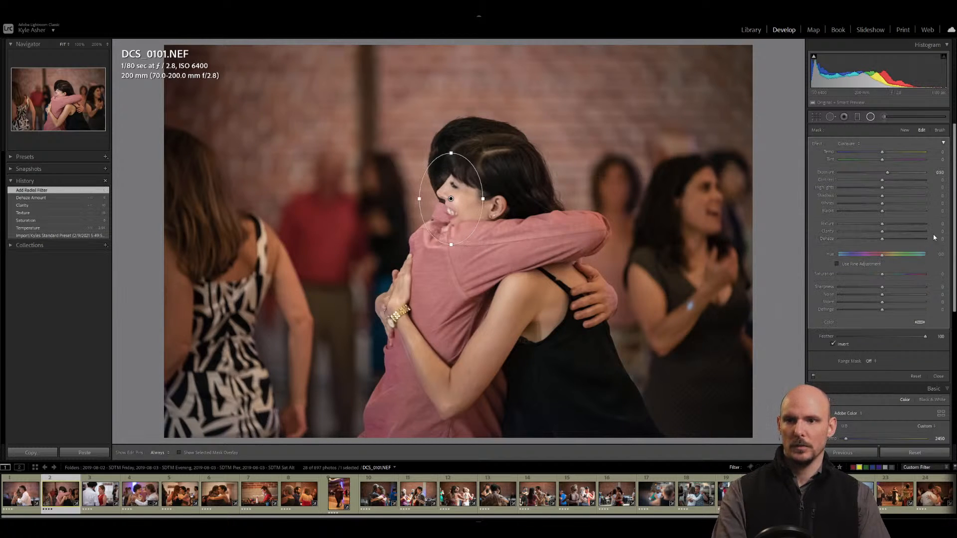
left_click(935, 231)
type("25")
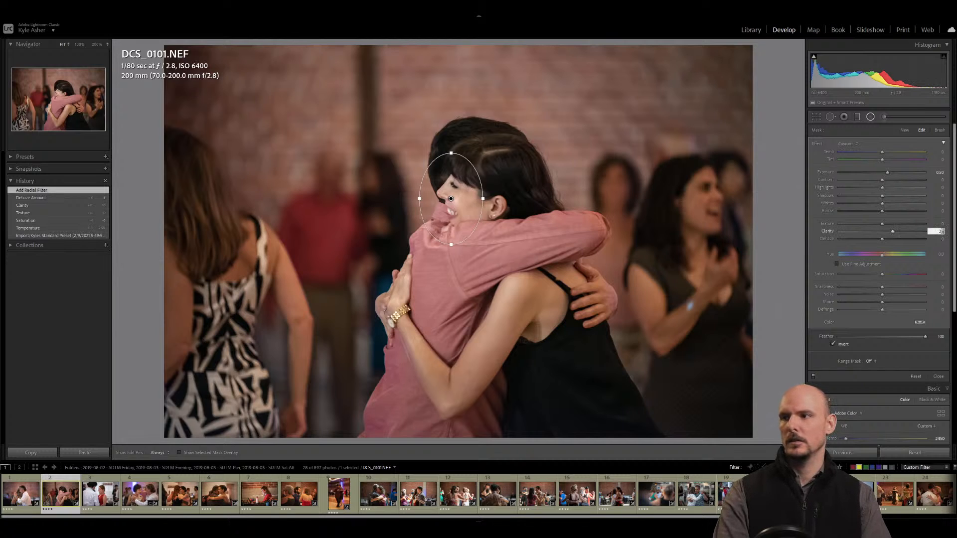
Narrow the radial filter to fit the woman's face, close it, and compare the earlier clarity state with the latest one.
left_click_drag(419, 199, 456, 200)
left_click(455, 199)
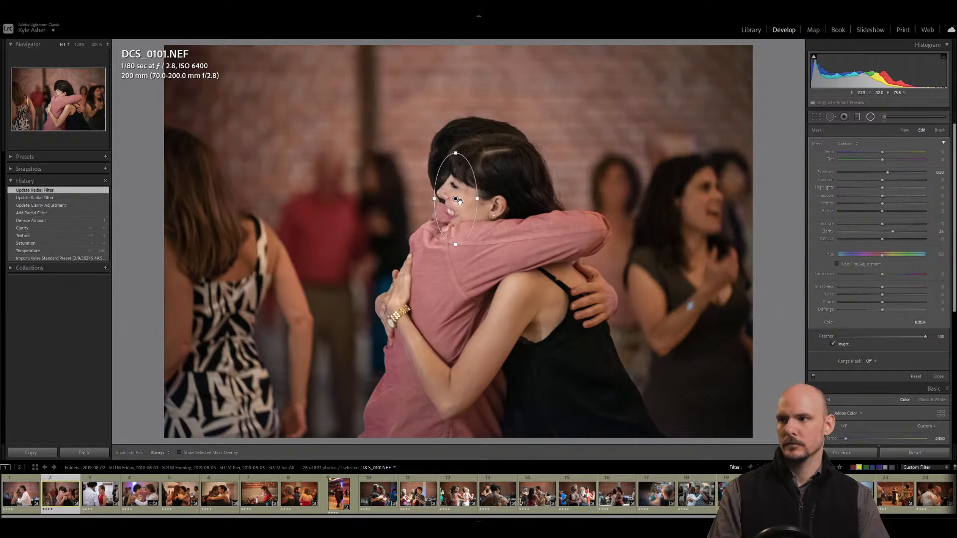
key("shift+m")
left_click(37, 206)
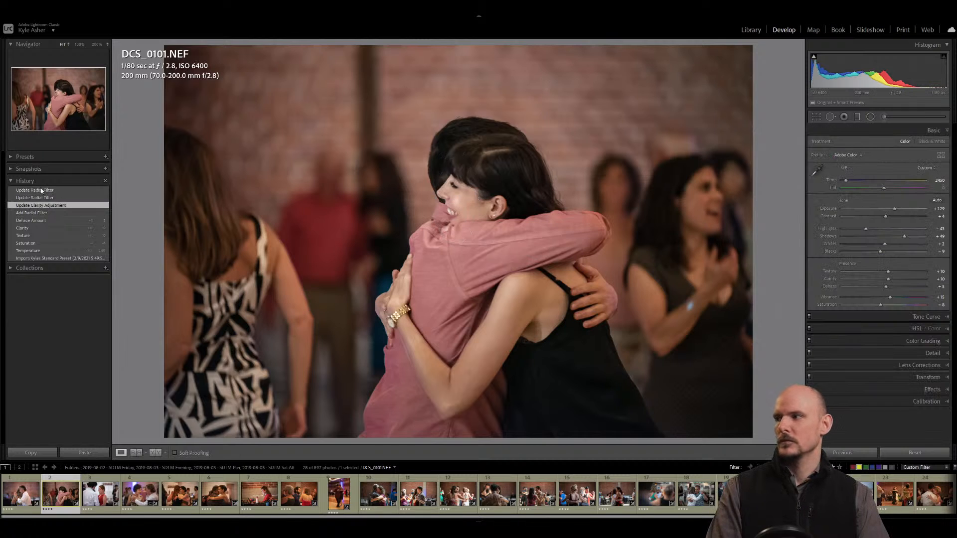
left_click(40, 191)
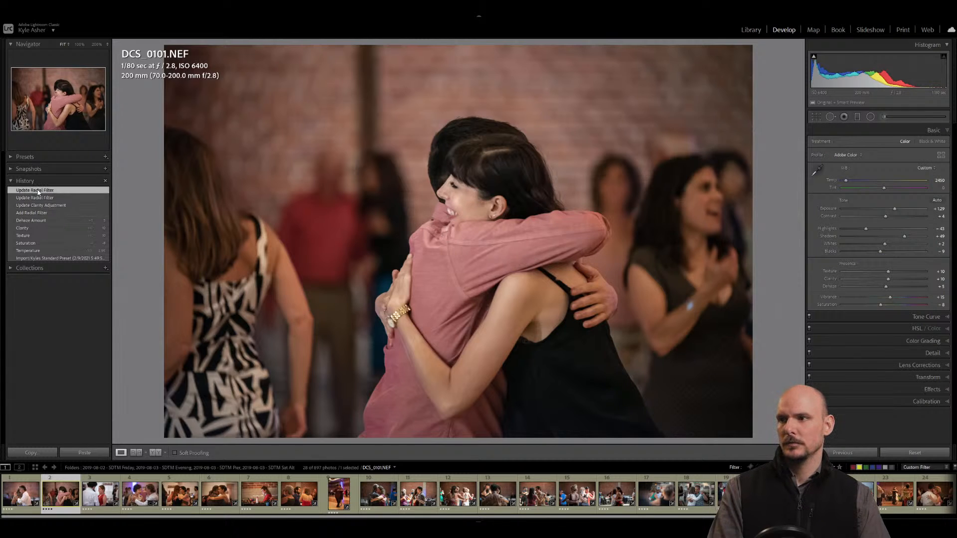
Compare the edited photos DCS_0151 and DCS_0209 with each other.
key("Right")
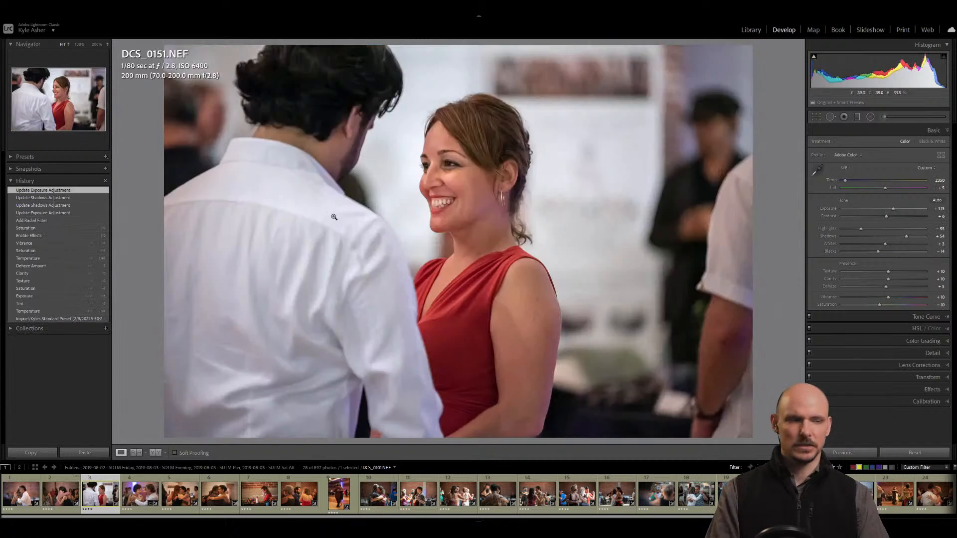
key("Right")
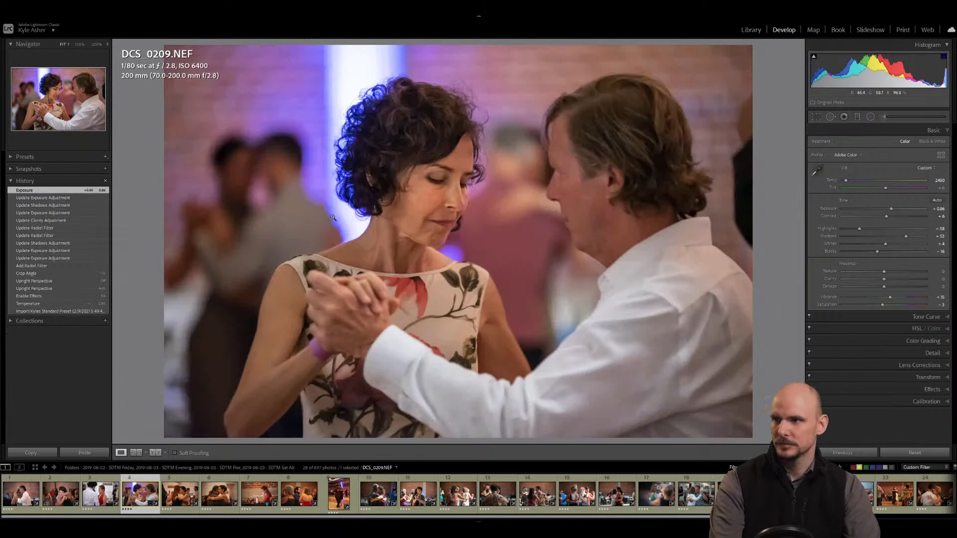
key("Left")
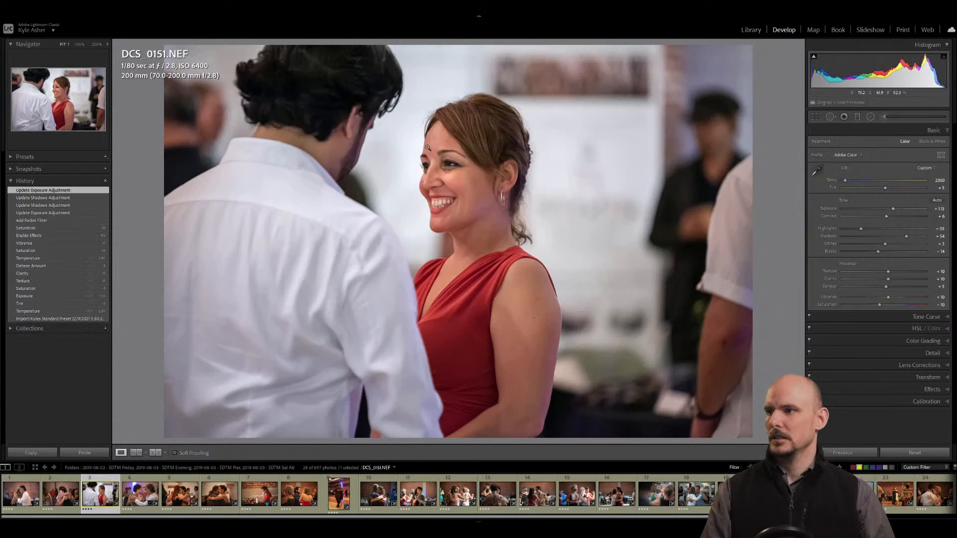
left_click(890, 117)
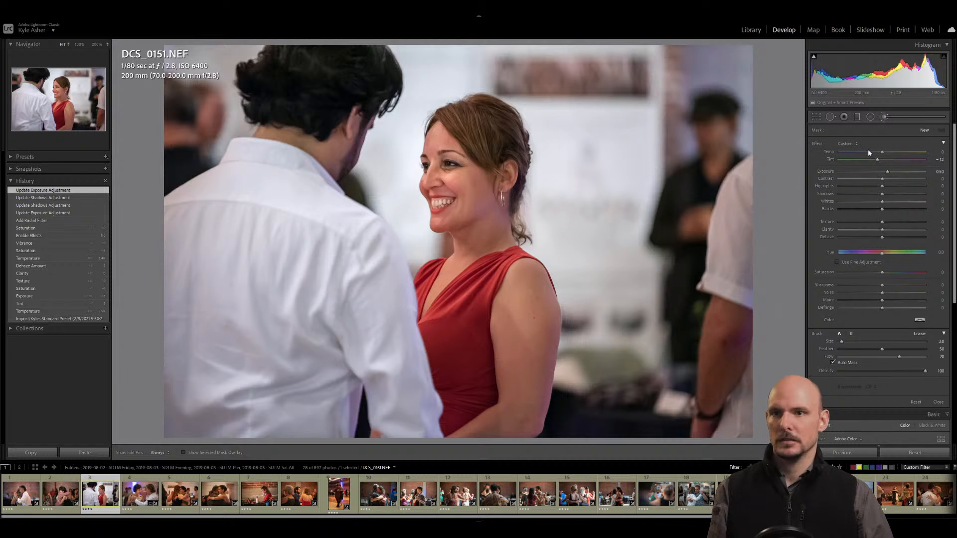
key("Right")
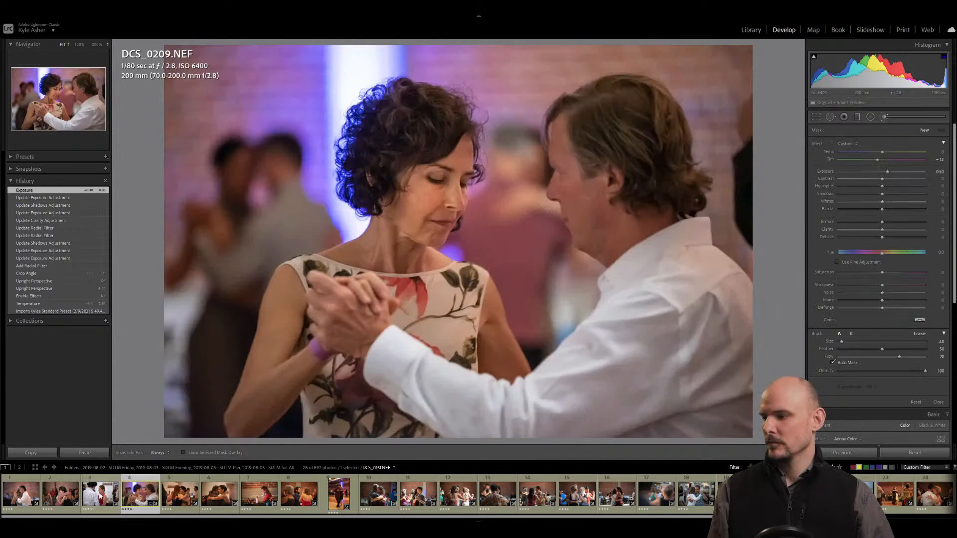
key("Left")
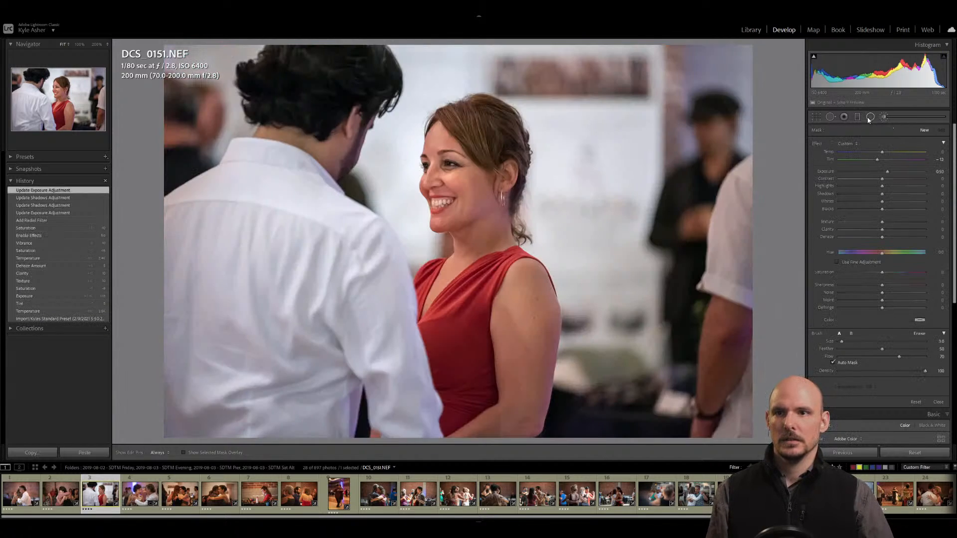
Reset the Adjustment Brush for DCS_0151 with the Temp effect preset, and set its tint to -12.
left_click(870, 118)
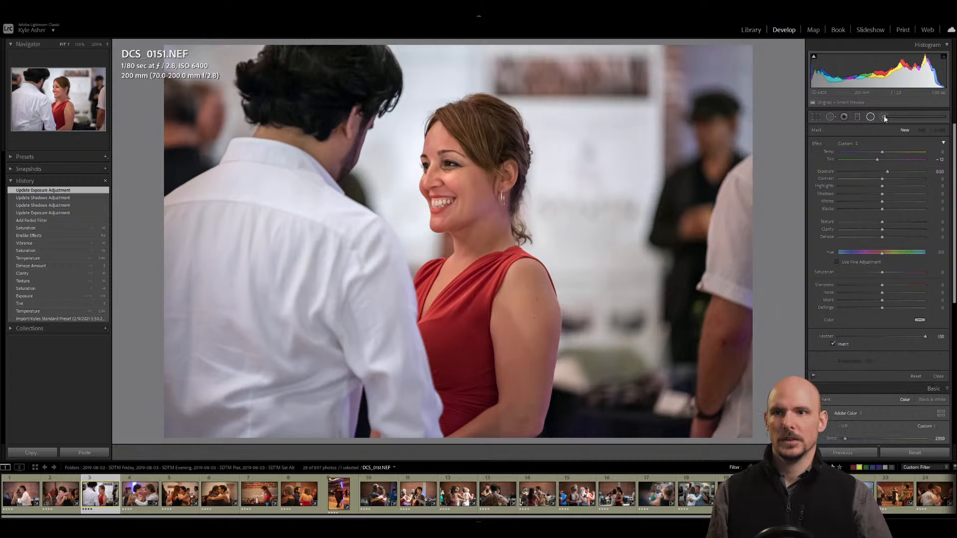
left_click(884, 118)
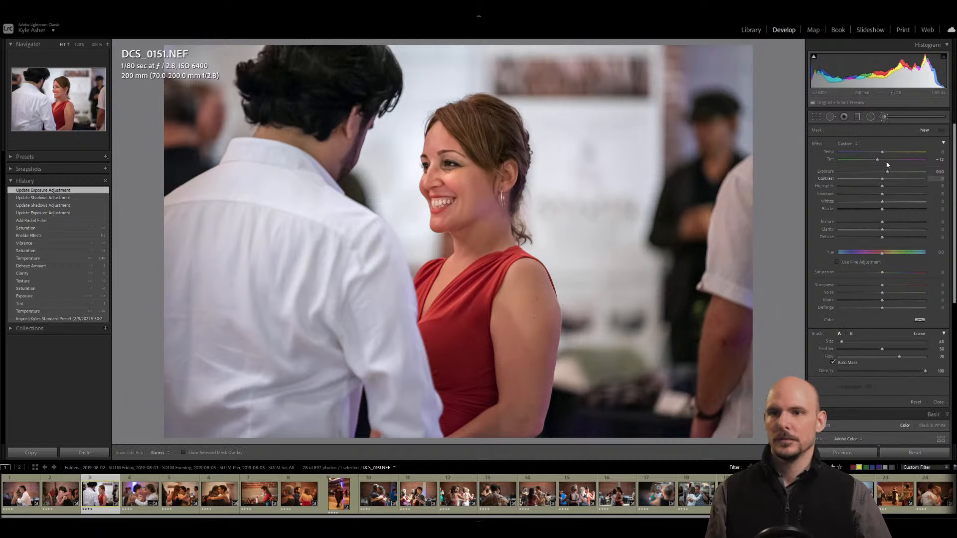
left_click_drag(877, 160, 875, 160)
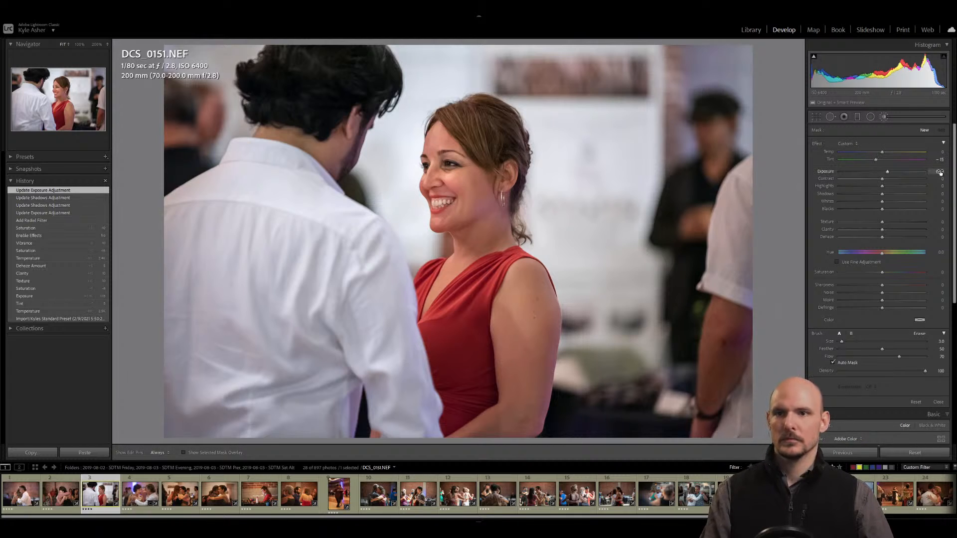
left_click(843, 143)
left_click(941, 163)
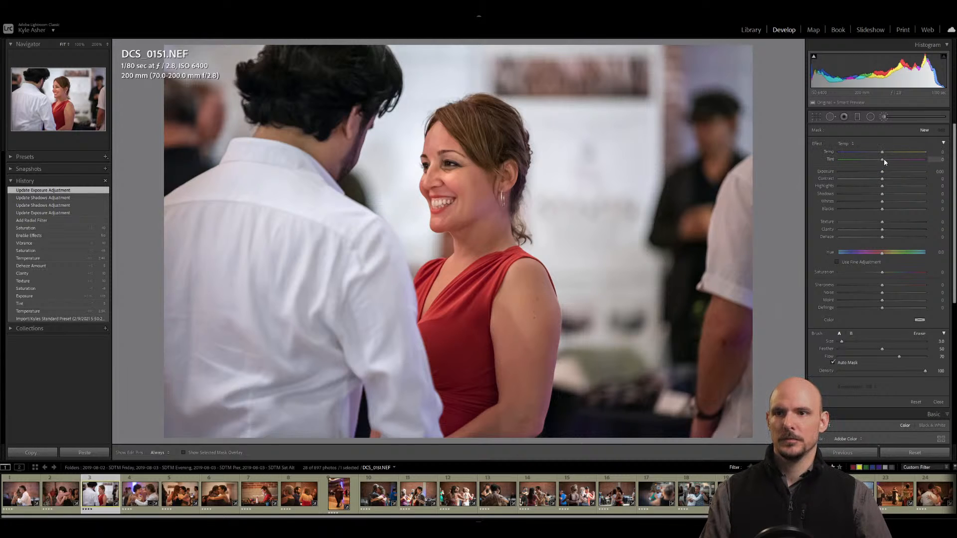
left_click_drag(882, 159, 877, 160)
Enlarge the brush slightly and paint the tint correction over the woman's face in DCS_0151.
scroll(452, 144, "up", 2)
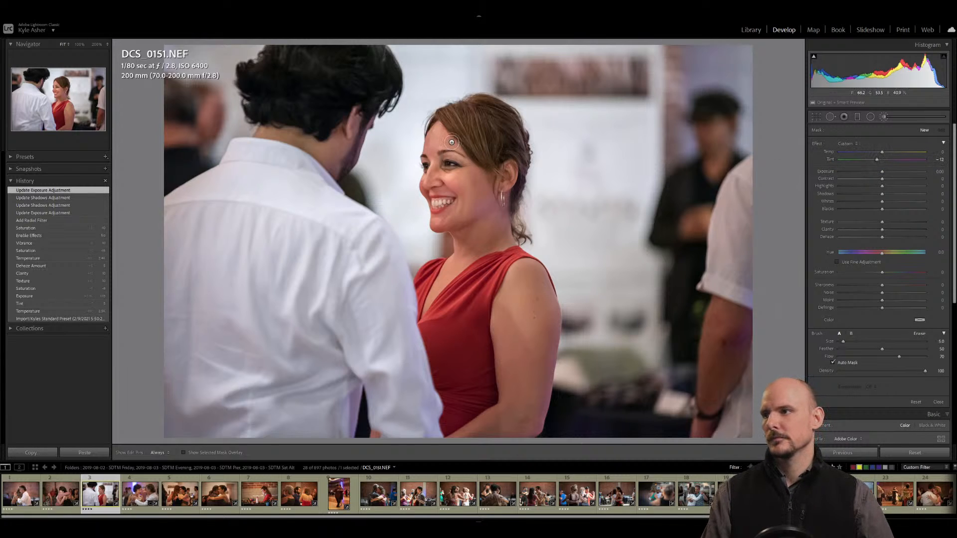
mouse_move(456, 144)
left_mouse_down()
mouse_move(437, 134)
mouse_move(436, 146)
mouse_move(423, 145)
mouse_move(441, 175)
mouse_move(459, 180)
mouse_move(460, 206)
mouse_move(475, 192)
mouse_move(501, 218)
mouse_move(503, 208)
mouse_move(435, 222)
left_mouse_up()
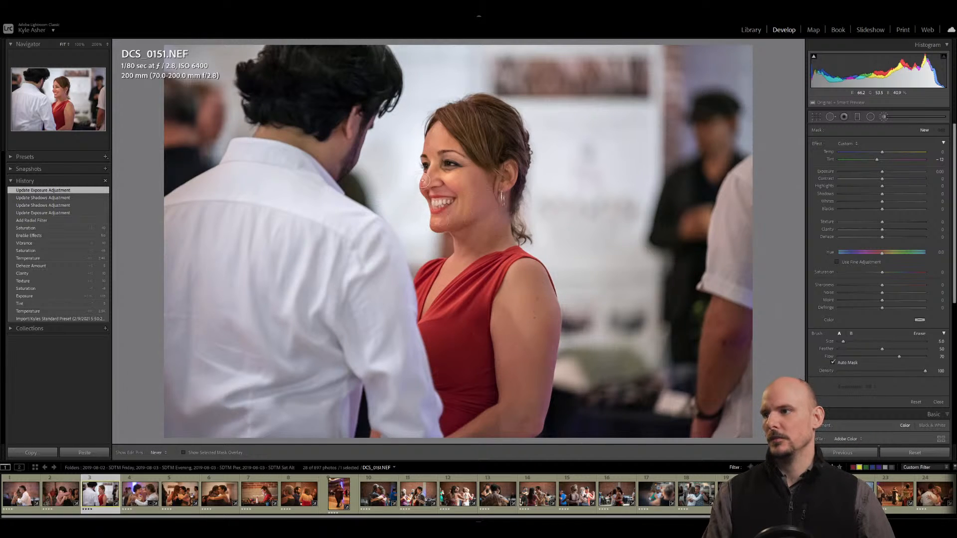
mouse_move(425, 182)
left_mouse_down()
mouse_move(496, 199)
mouse_move(509, 237)
left_mouse_up()
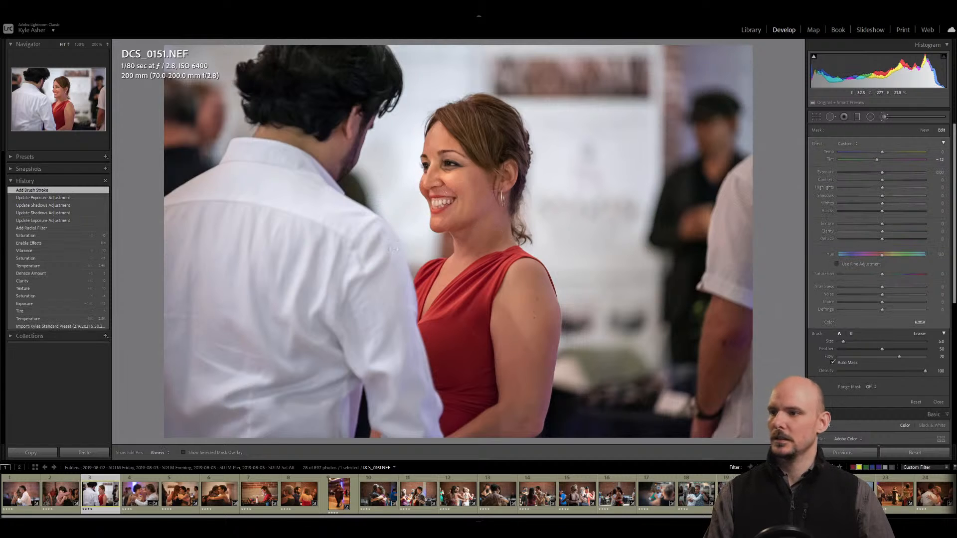
Compare the brush stroke on the woman's face with the state before it, and set the brush's temp to 5 and tint to -10.
left_click(72, 198)
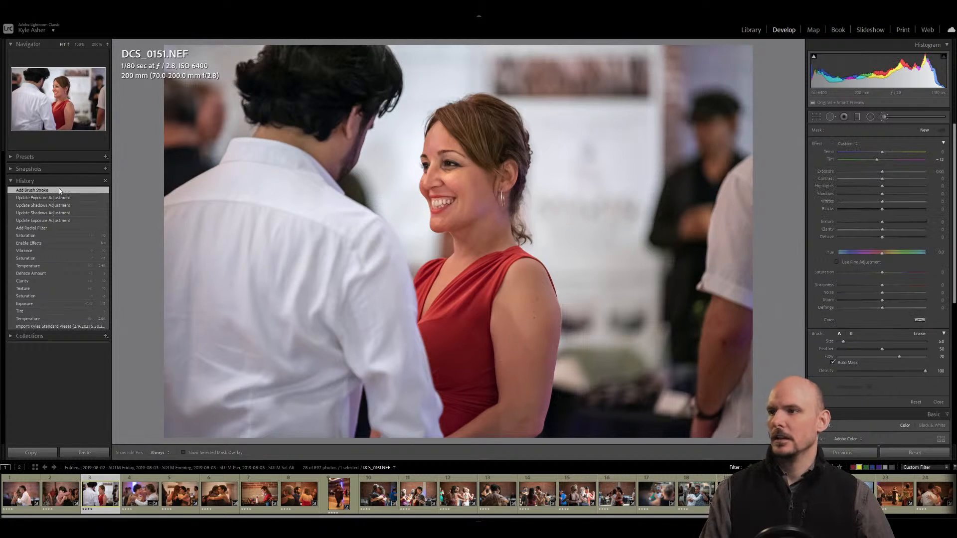
left_click(59, 190)
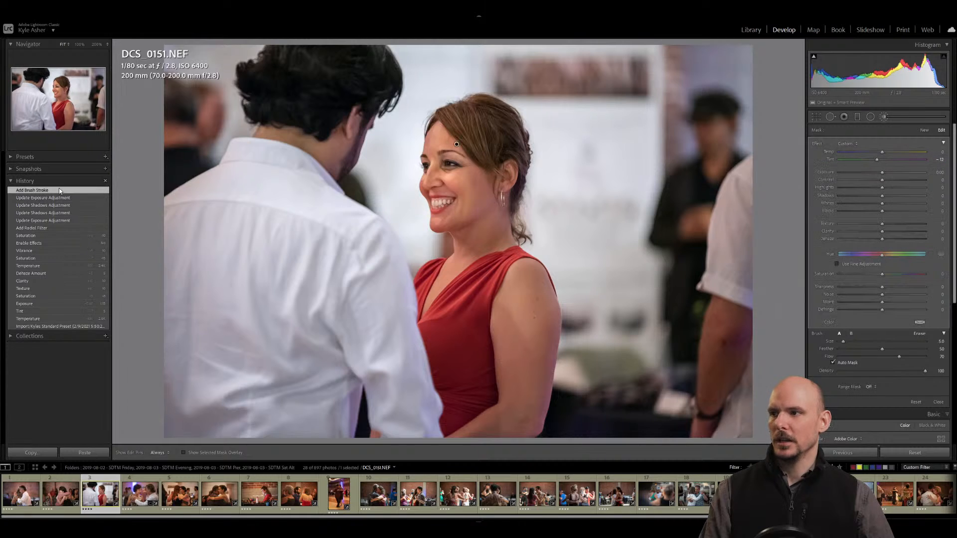
left_click(939, 160)
type("-8")
key("shift+Tab")
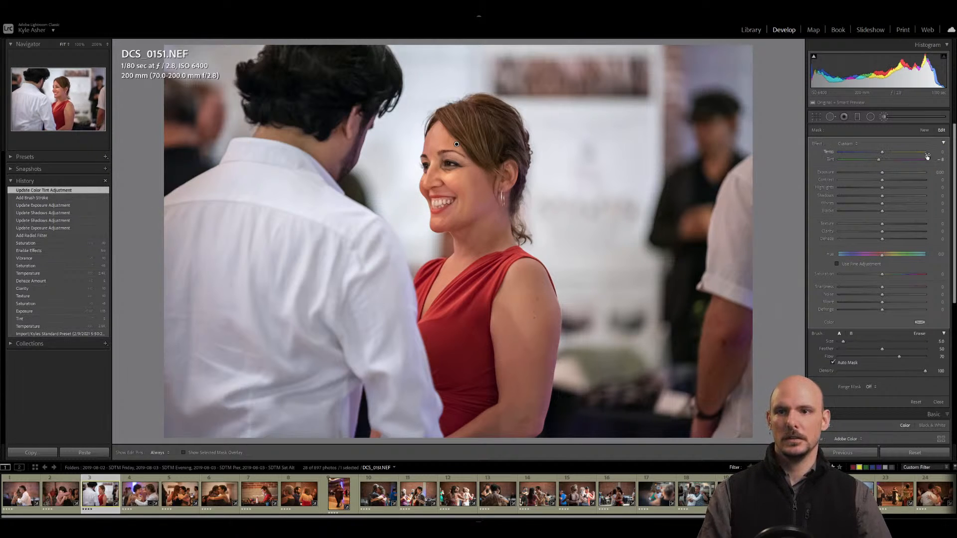
type("5")
key("Return")
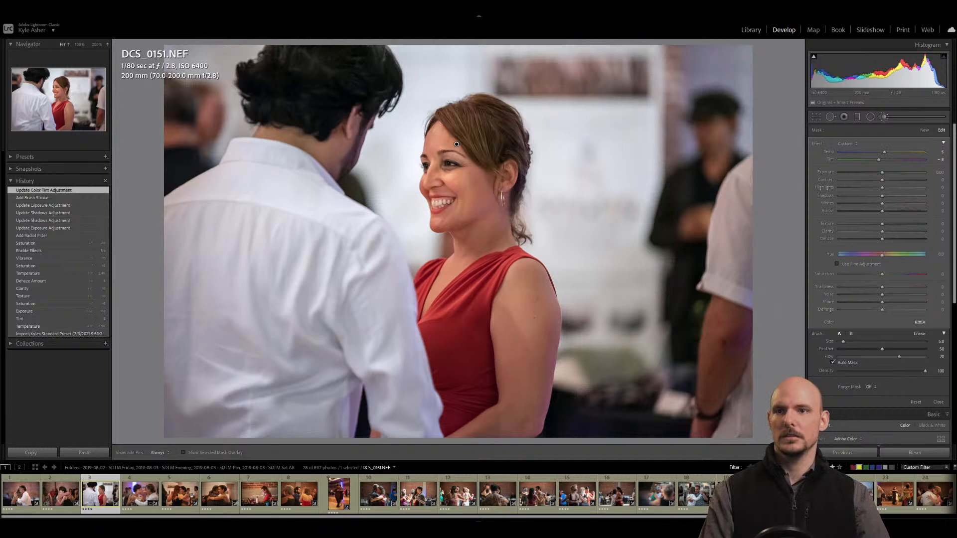
left_click(940, 159)
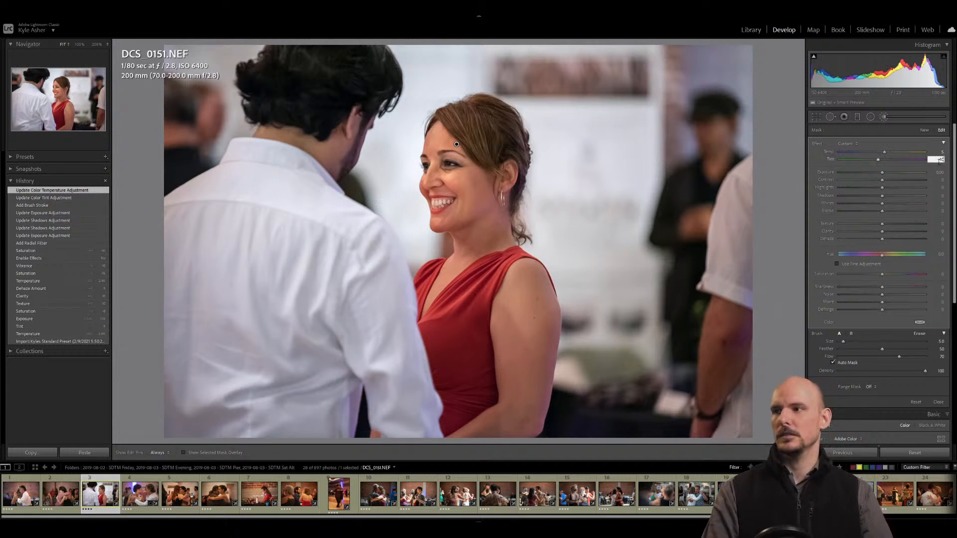
type("-10")
key("Return")
key("Return")
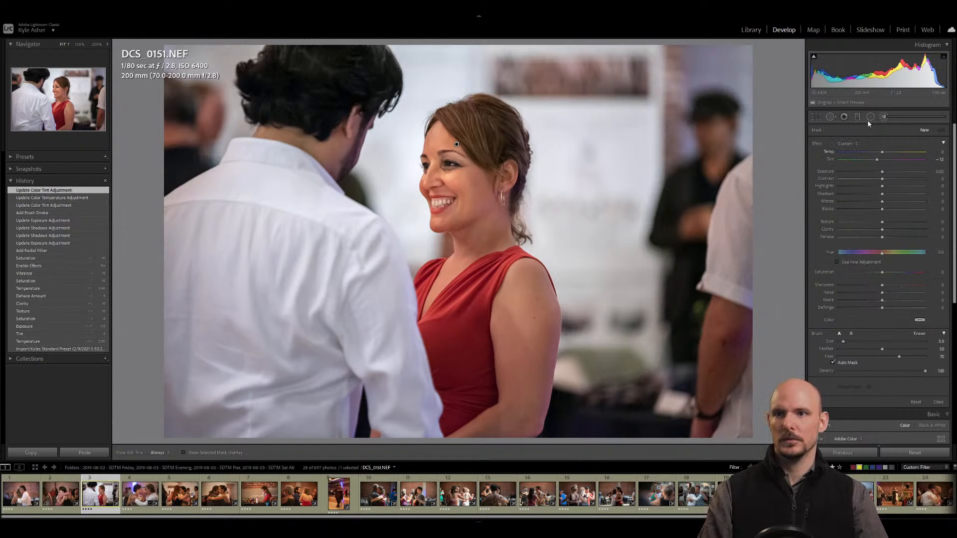
Set the radial filter over the woman's face to saturation -10 and exposure 0.85, and close the filter.
left_click(870, 119)
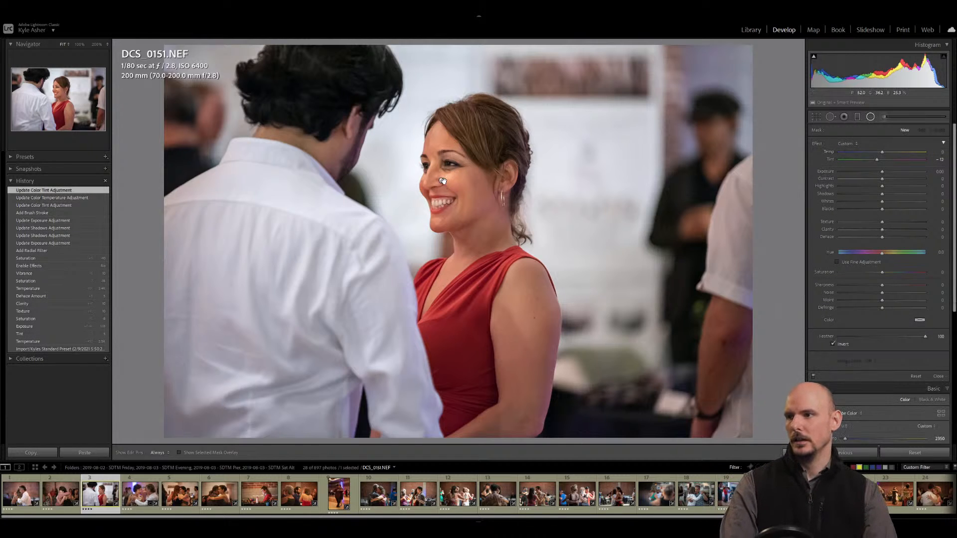
left_click_drag(442, 181, 488, 246)
left_click_drag(882, 274, 879, 275)
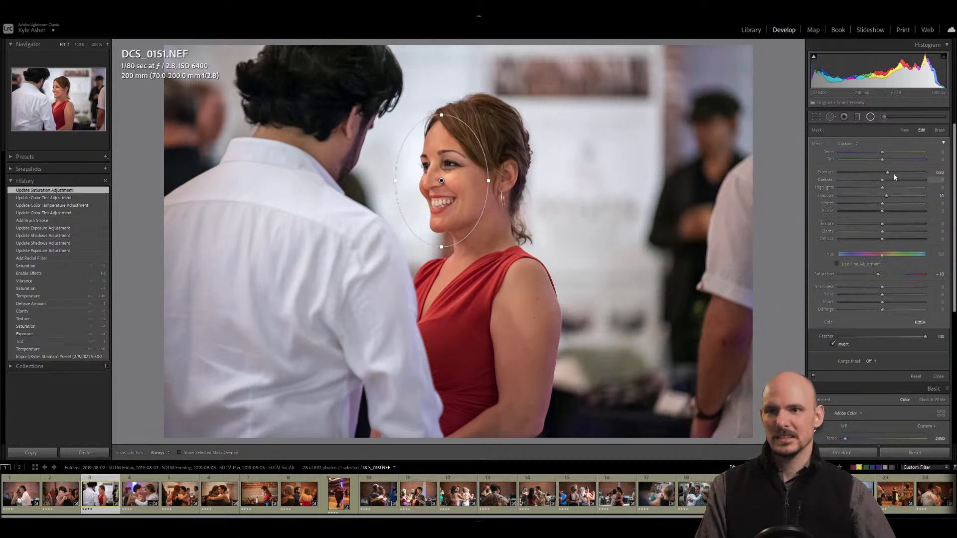
left_click_drag(887, 172, 892, 174)
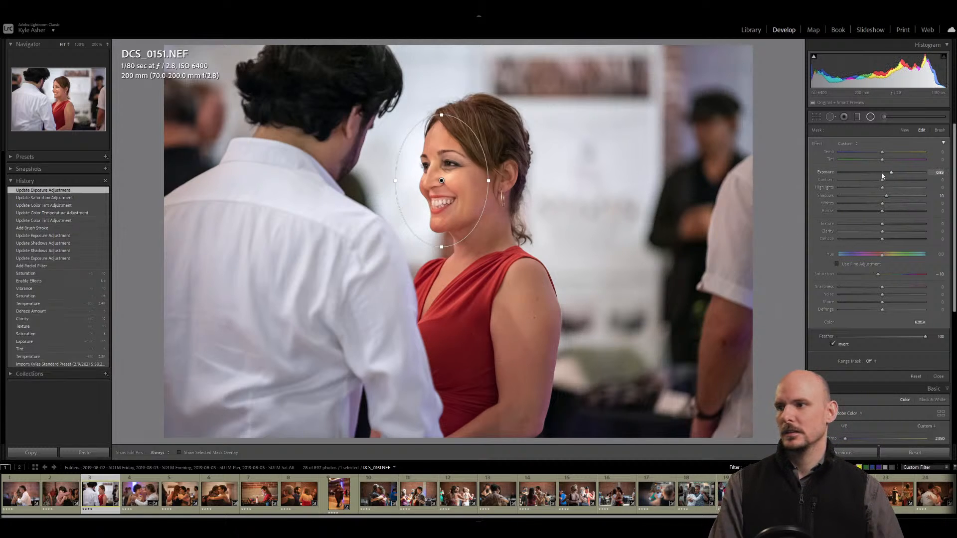
key("Return")
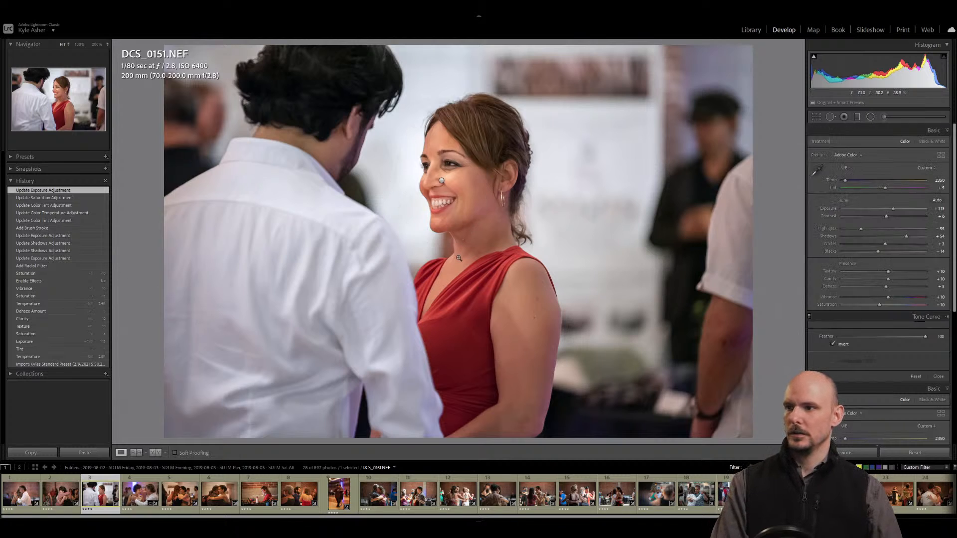
Set the contrast of DCS_0151 to -7, vibrance to +8 and saturation to -13, and compare the result with the imported state.
double_click(883, 297)
left_click_drag(883, 298, 888, 297)
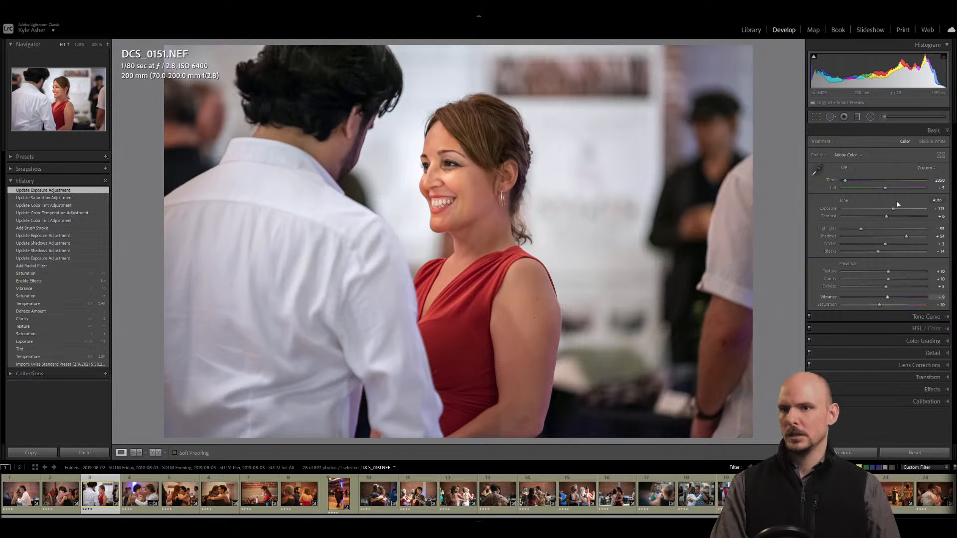
left_click_drag(886, 218, 881, 218)
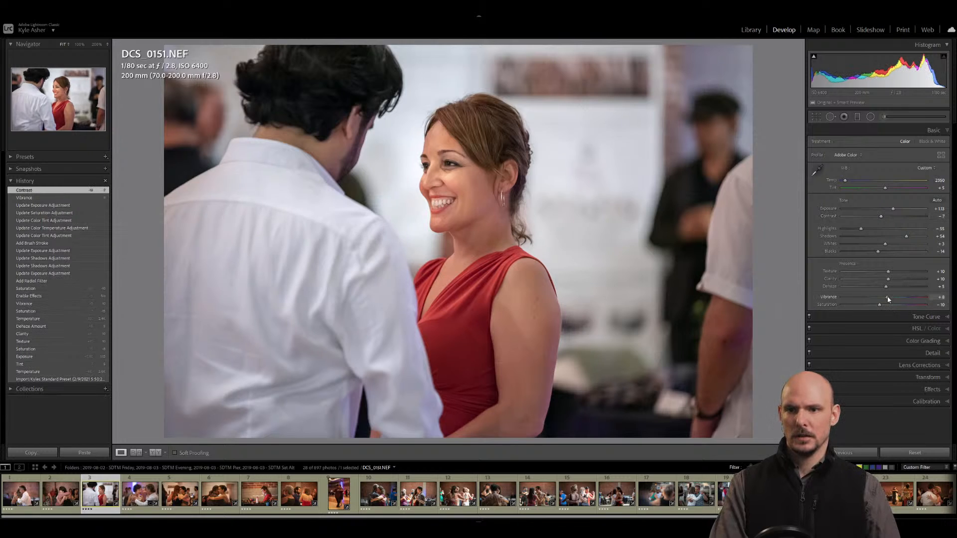
left_click_drag(888, 299, 879, 305)
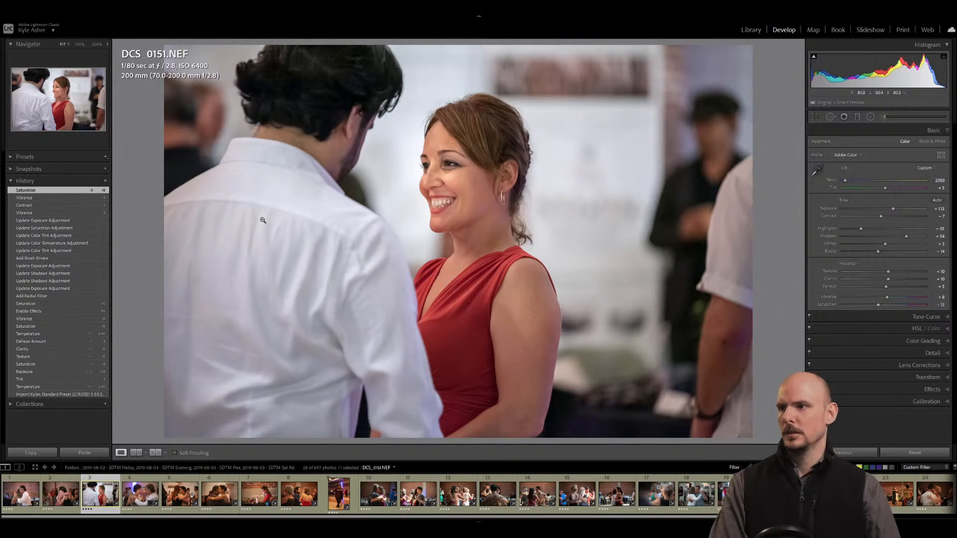
left_click(45, 394)
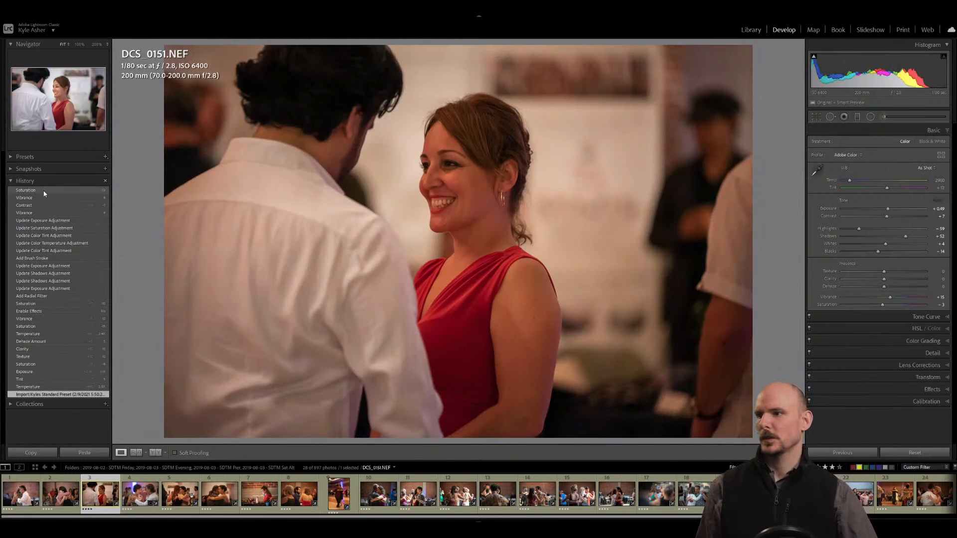
left_click(44, 190)
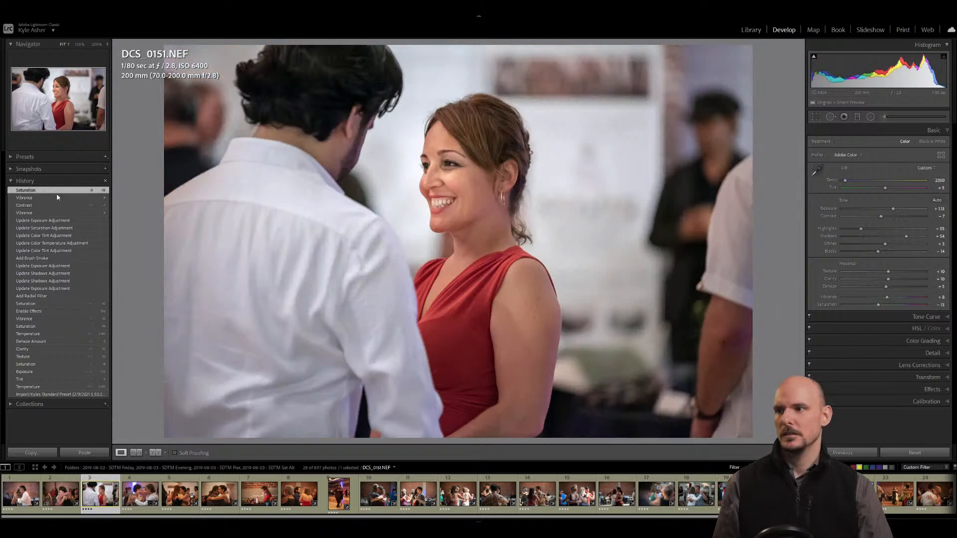
Set the clarity of DCS_0151 to 15, dehaze to 8 and texture to 8.
left_click(937, 279)
type("15")
key("Return")
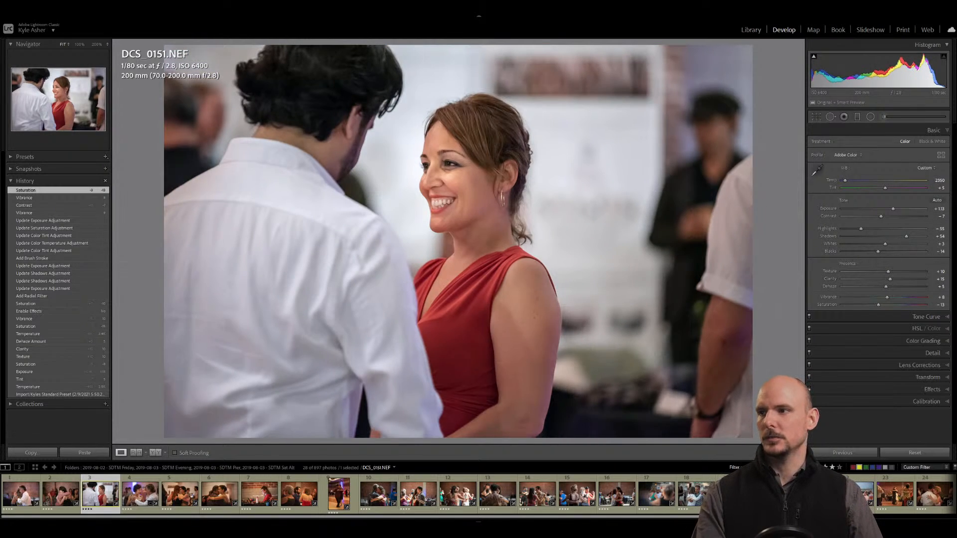
left_click(942, 286)
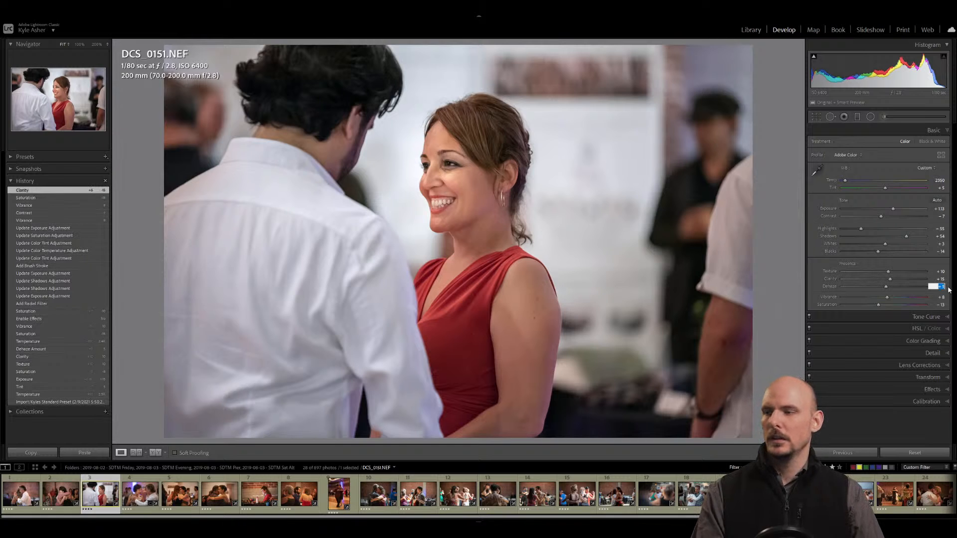
type("8")
key("Return")
left_click(939, 271)
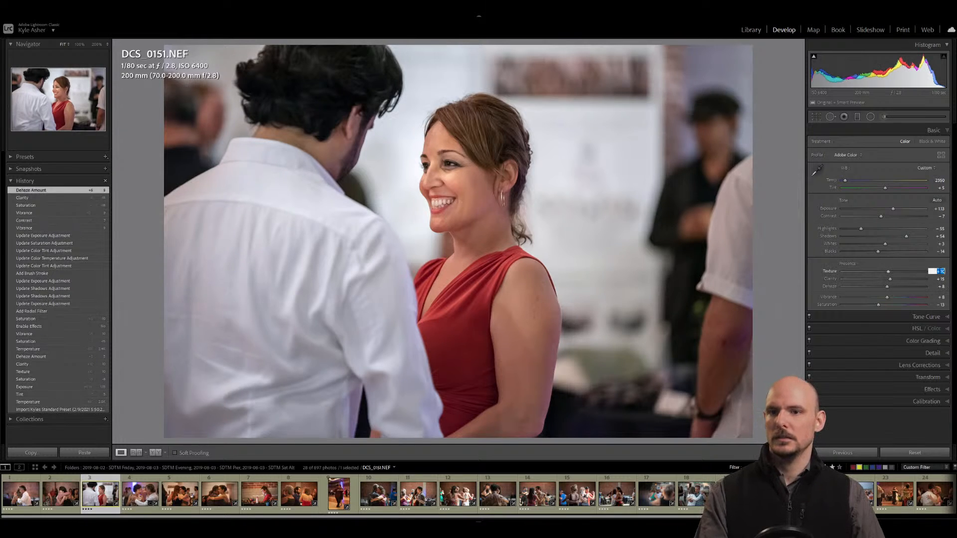
type("12")
key("Return")
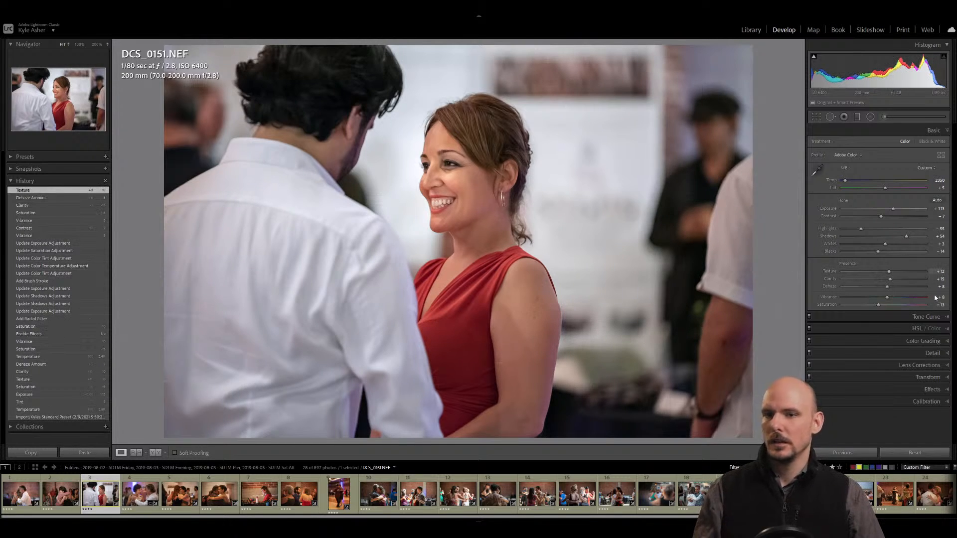
left_click(942, 271)
type("8")
key("Return")
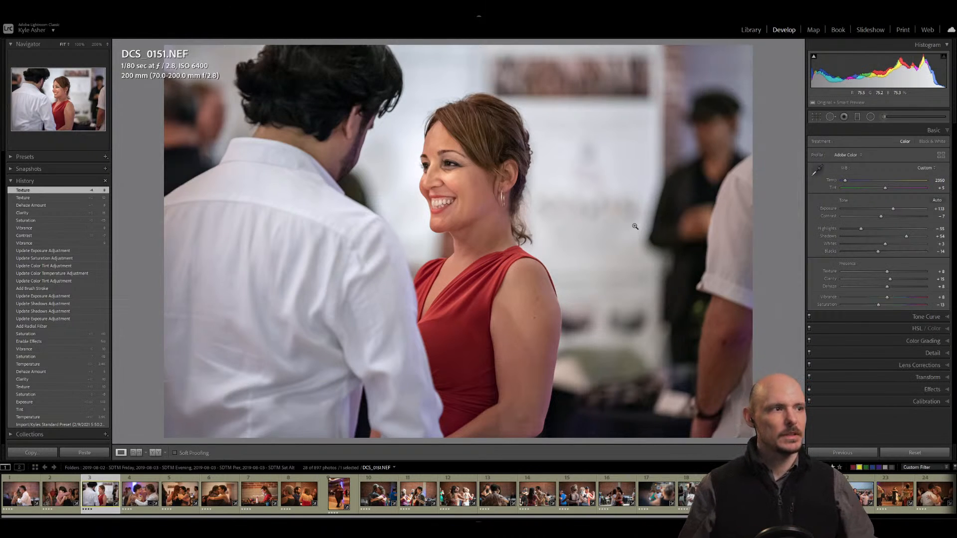
In DCS_0209, set the woman's face radial filter to exposure 1.00, saturation -10 and shadows 27, raise its highlights slightly, and close it.
left_click(138, 495)
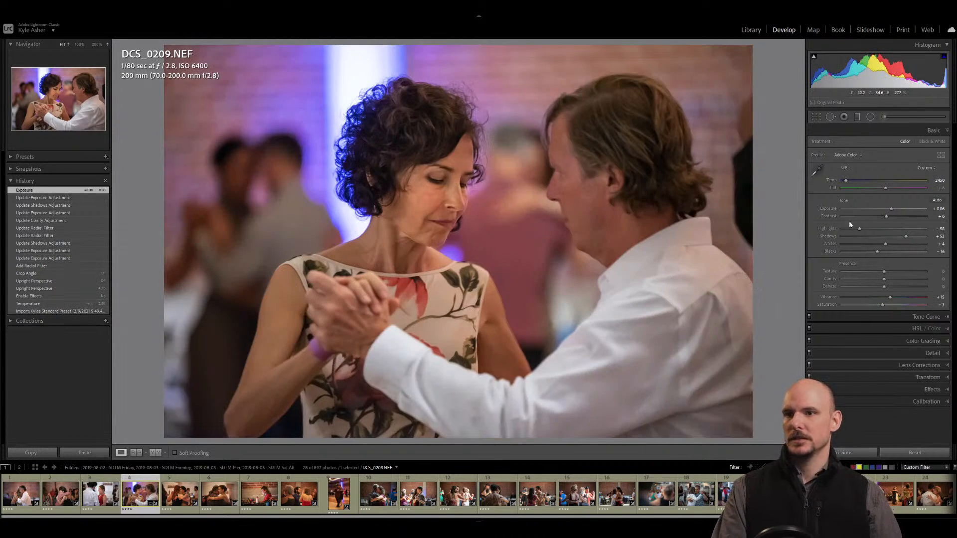
left_click(871, 116)
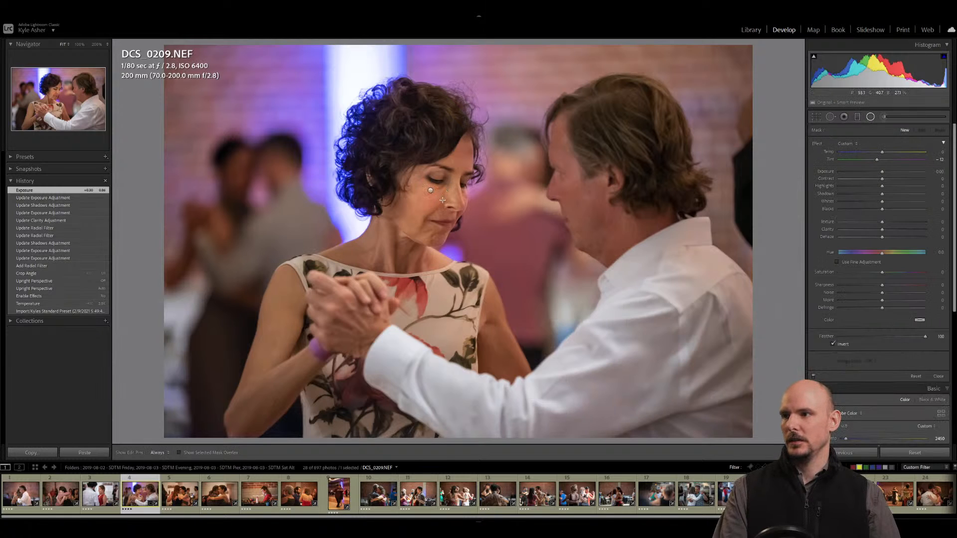
left_click(430, 191)
left_click(938, 172)
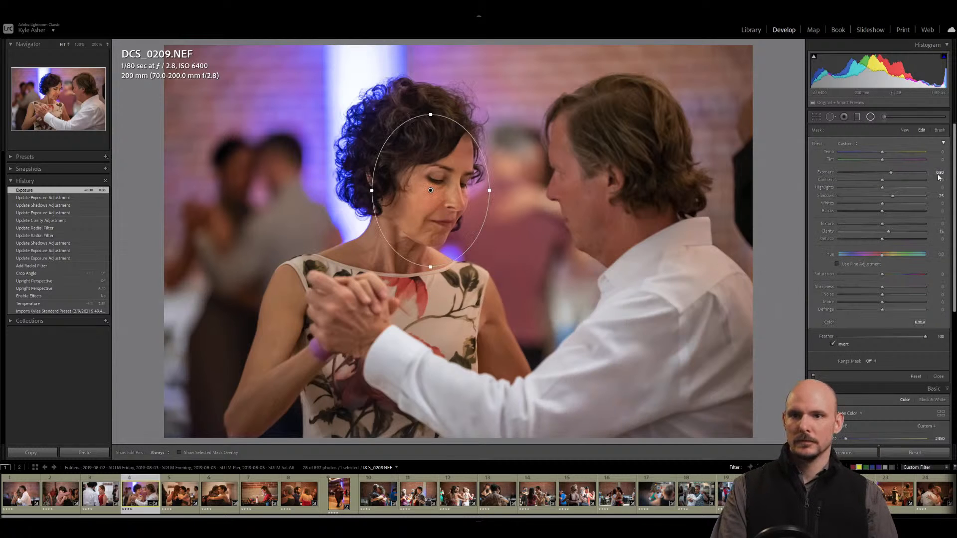
type("1")
key("Return")
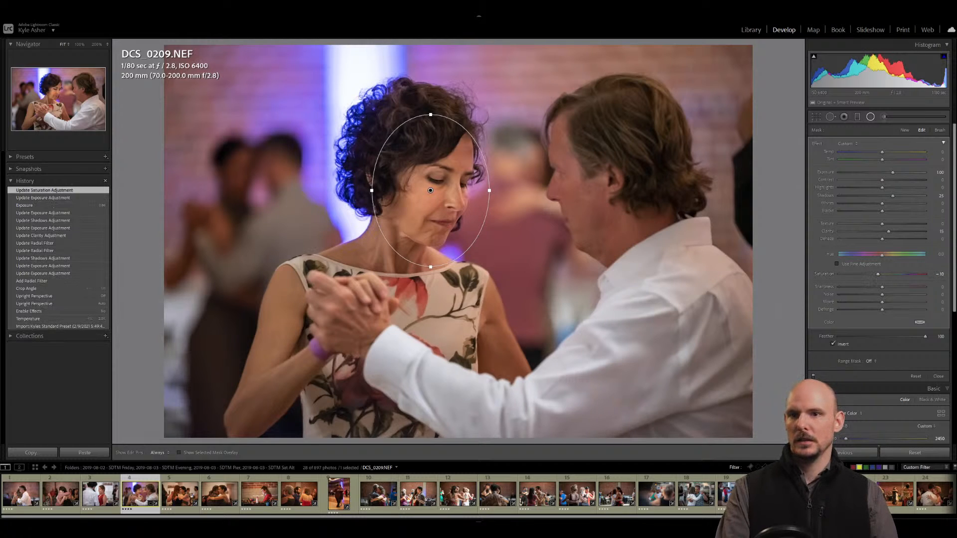
left_click_drag(893, 196, 886, 188)
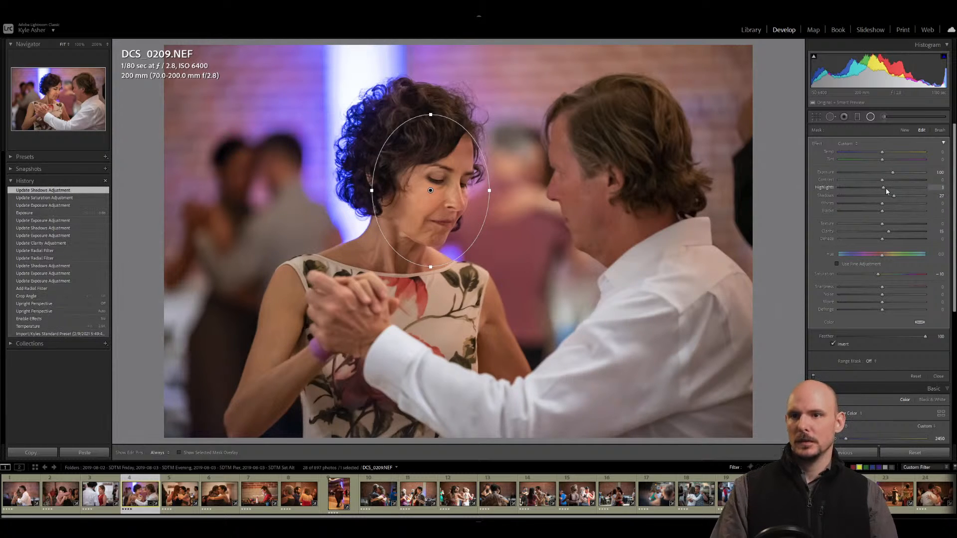
key("shift+m")
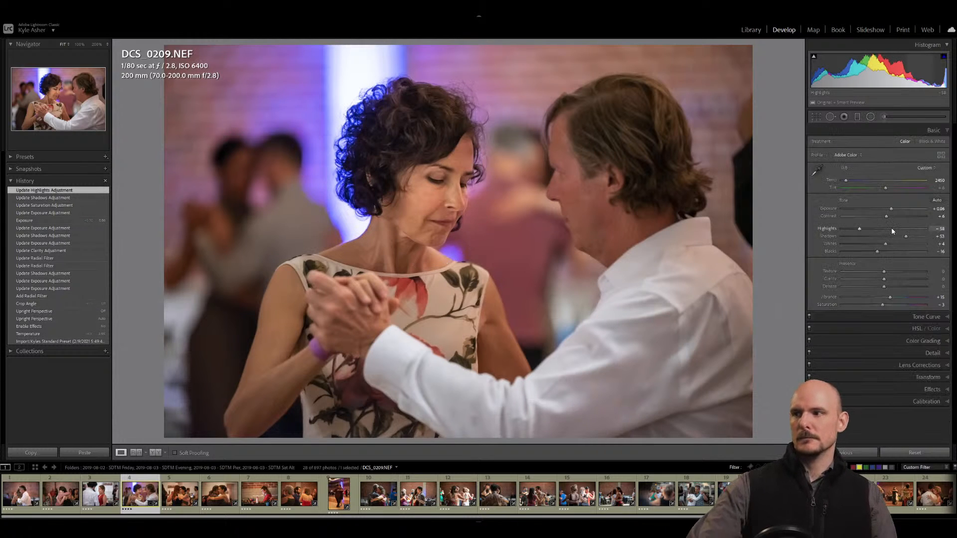
Raise the overall exposure of DCS_0209 to +1.16 and set its white balance temperature to 2350.
key("equal")
key("equal")
key("equal")
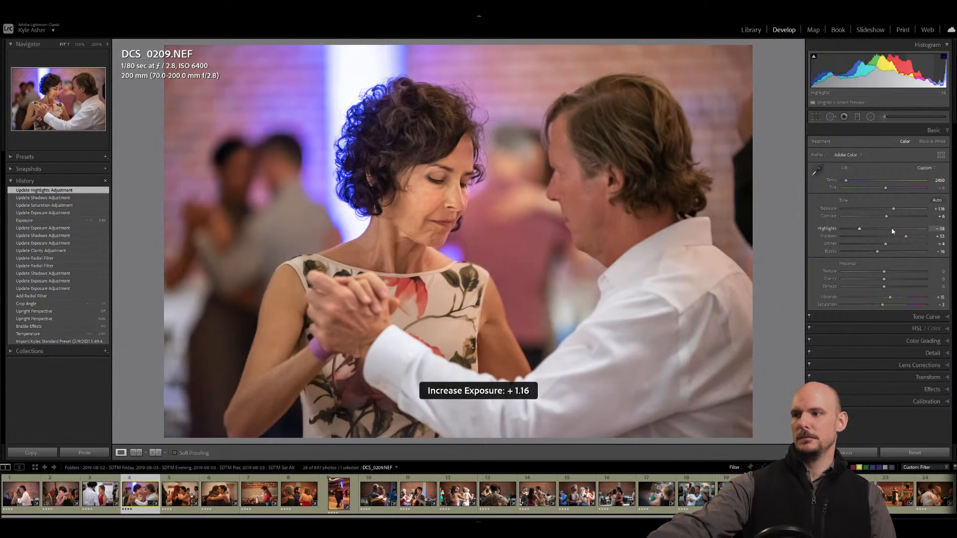
left_click(937, 181)
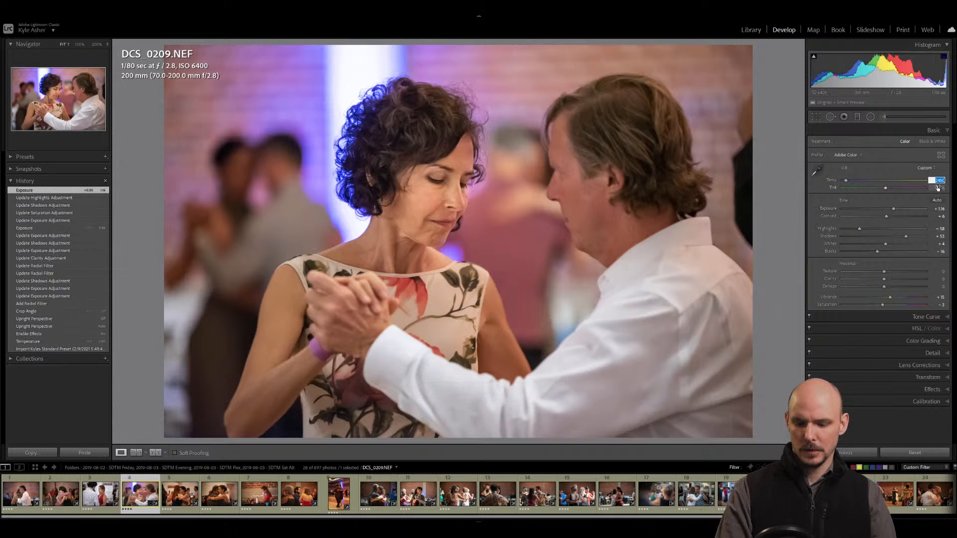
type("2350")
key("Return")
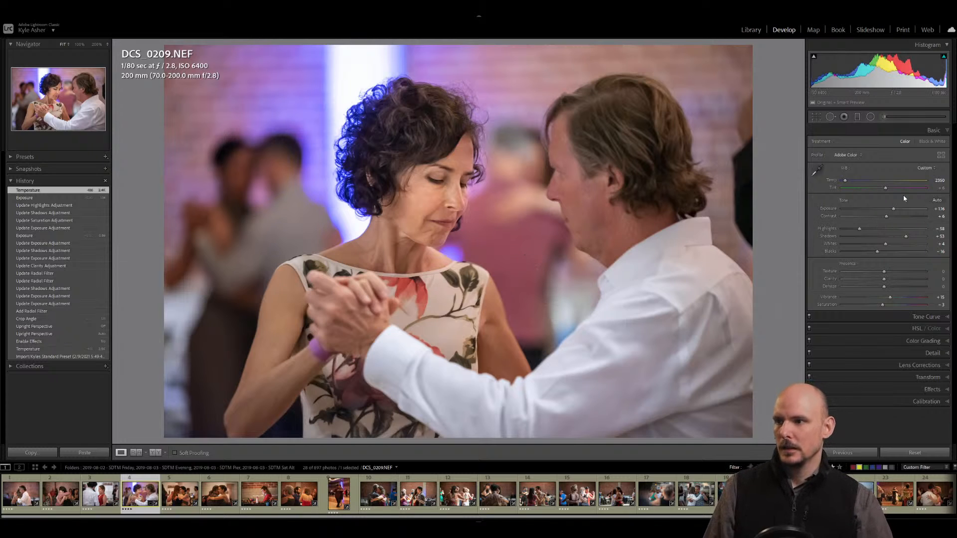
Set the texture of DCS_0209 to 10, clarity to 10 and dehaze to 5.
left_click(942, 271)
type("10")
key("Tab")
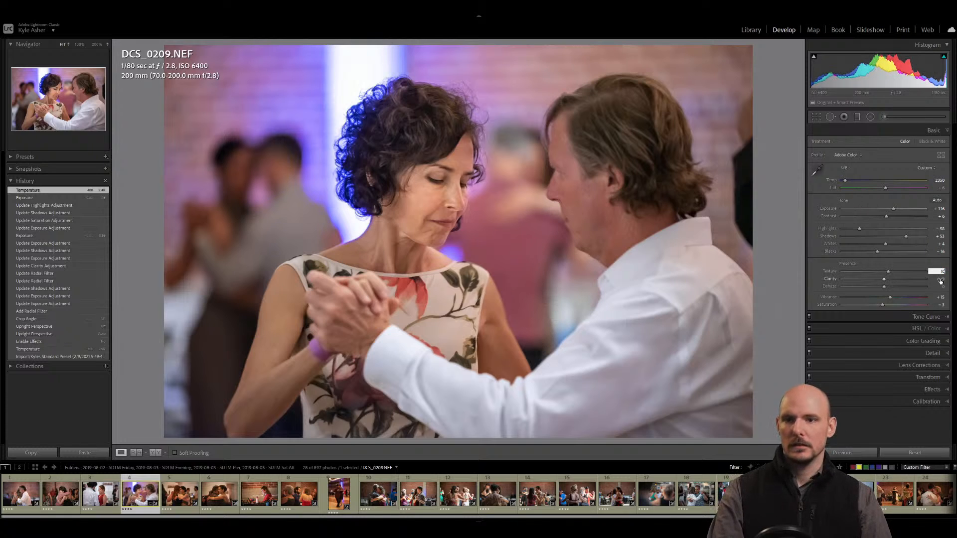
type("10")
key("Tab")
type("5")
key("Return")
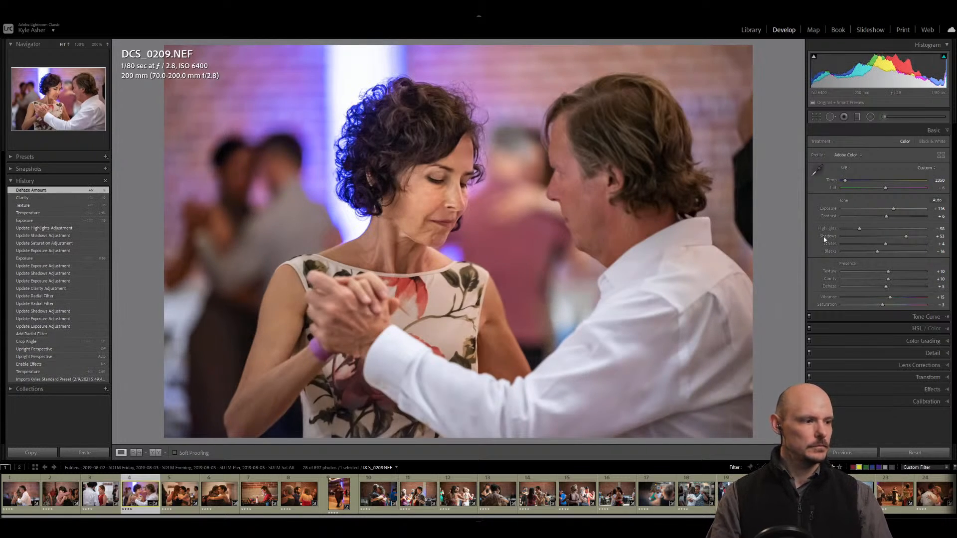
Go to the next photo, DCS_0268, and set its white balance temperature to 2550.
key("Right")
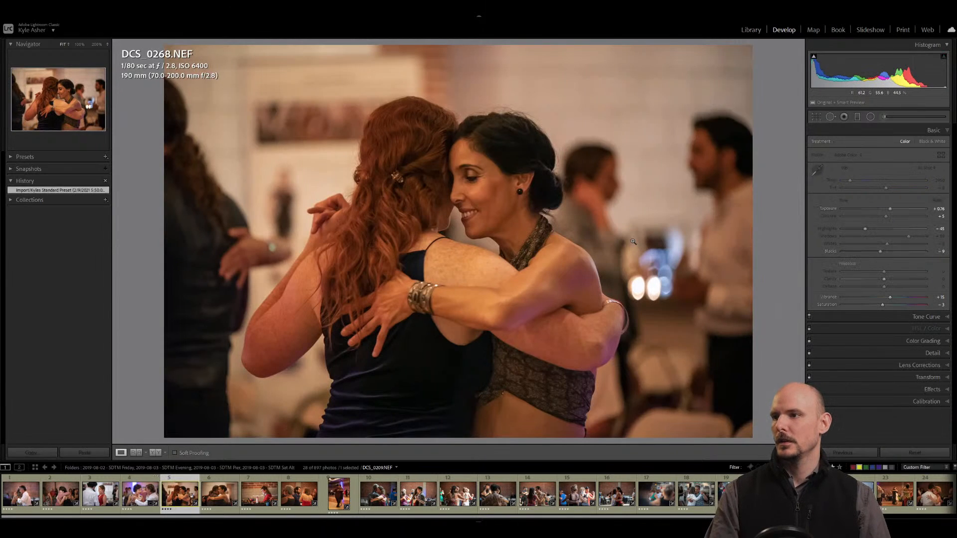
left_click(936, 180)
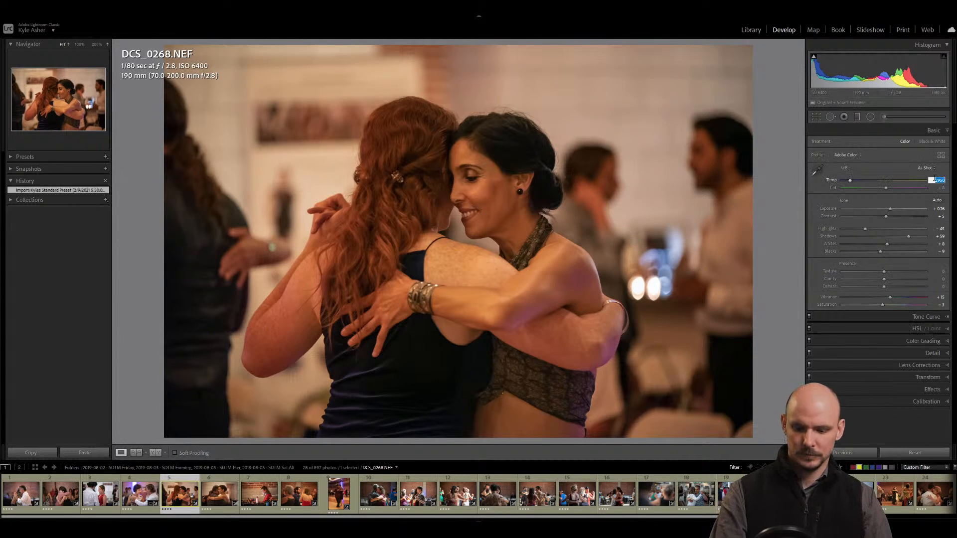
type("2450")
key("Return")
left_click(937, 180)
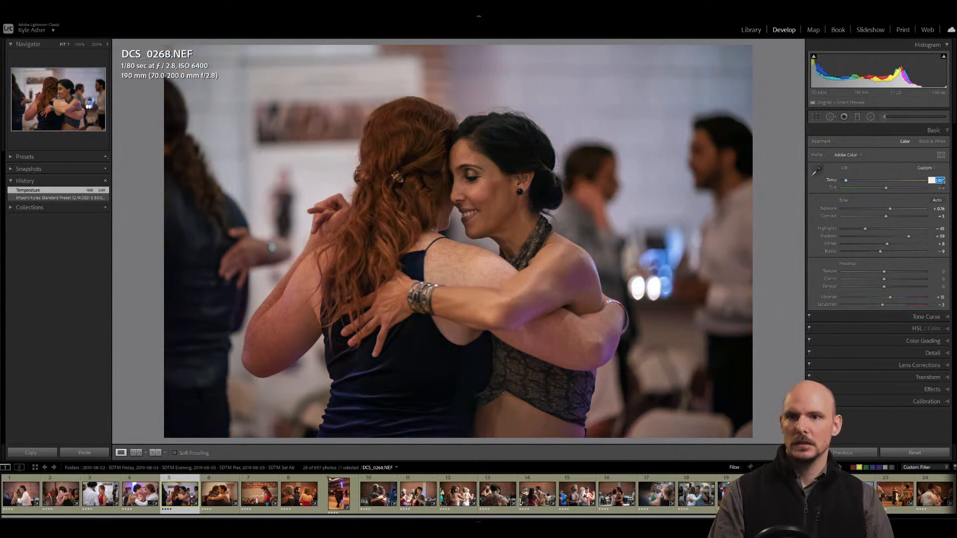
type("2550")
key("Return")
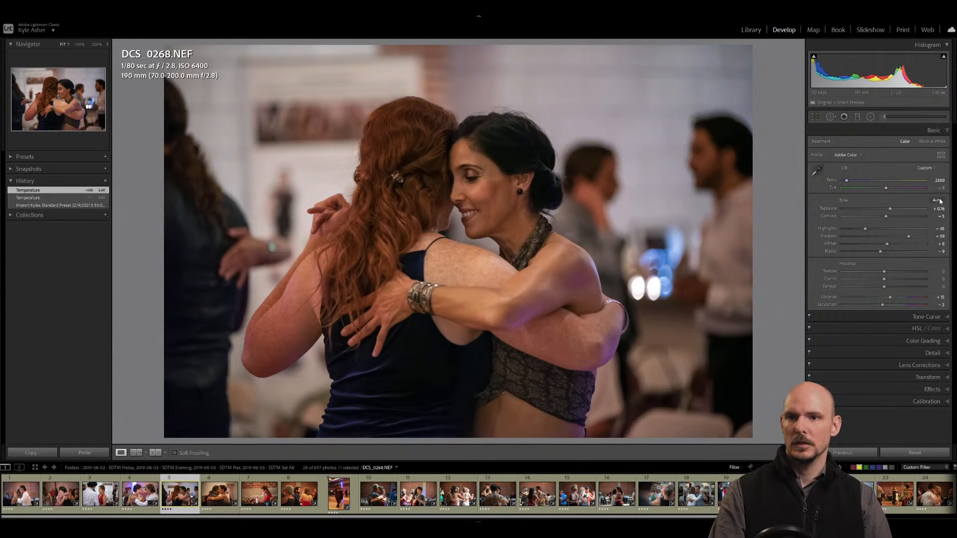
Set the white balance of DCS_0268 to temperature 2450 and tint 8, trying tints of 5 and 10 first.
left_click(938, 180)
type("2450")
key("Return")
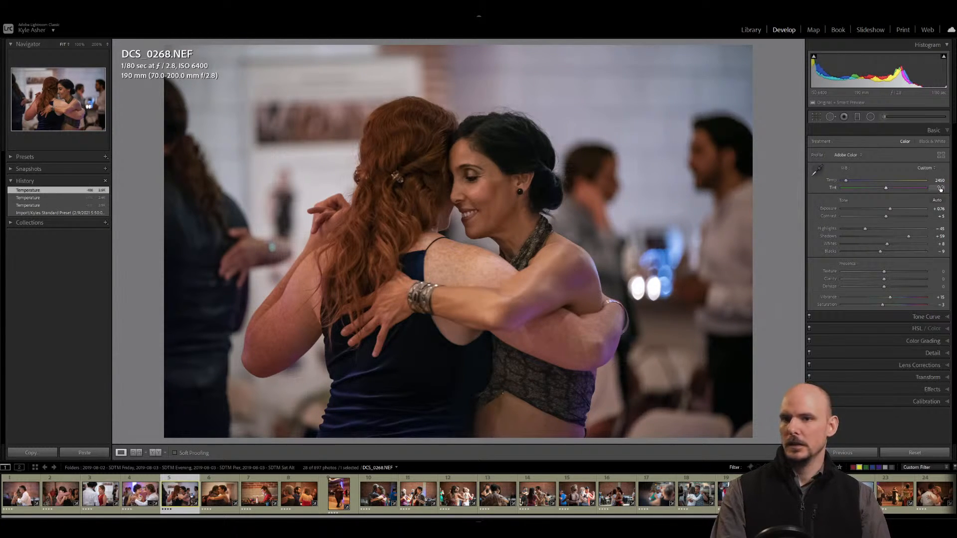
left_click(940, 188)
type("5")
key("Return")
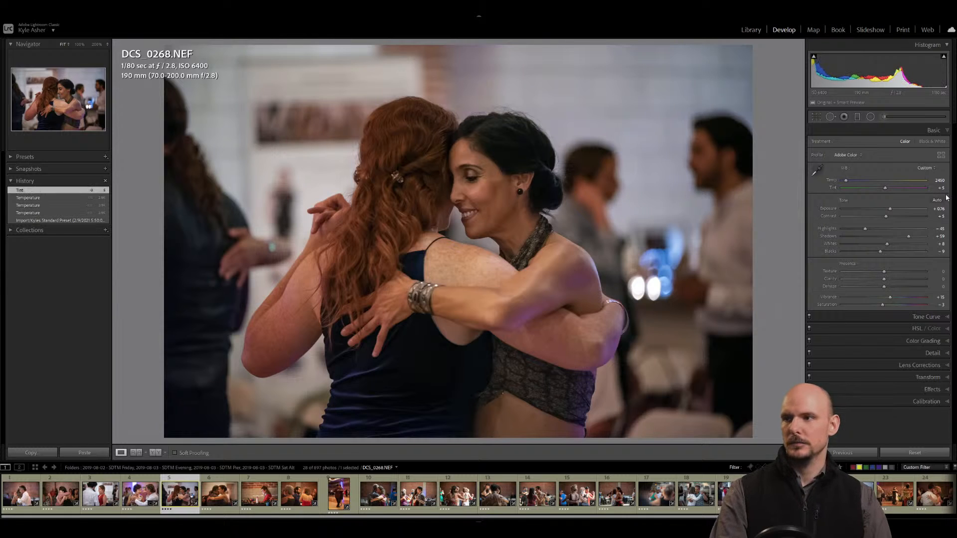
left_click(941, 189)
type("10")
key("Return")
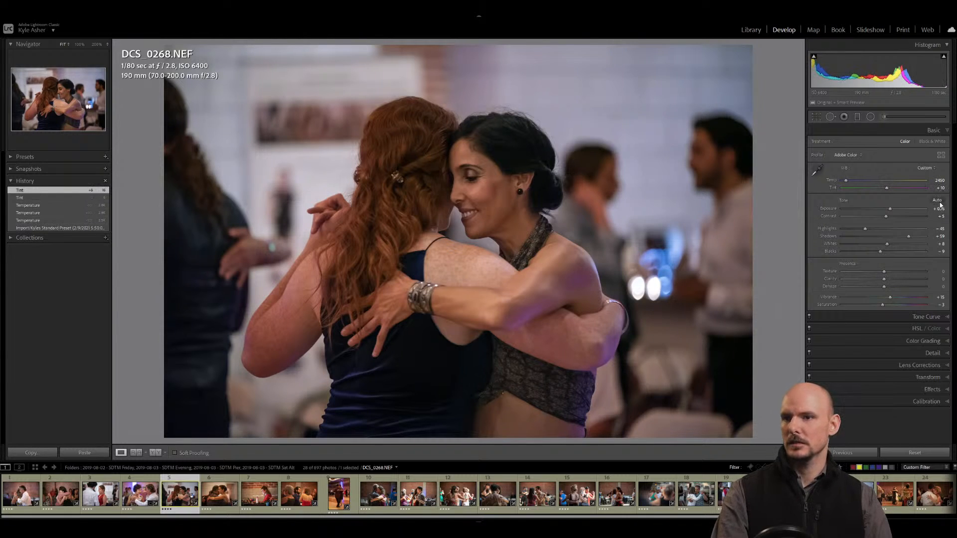
left_click(940, 188)
type("8")
key("Return")
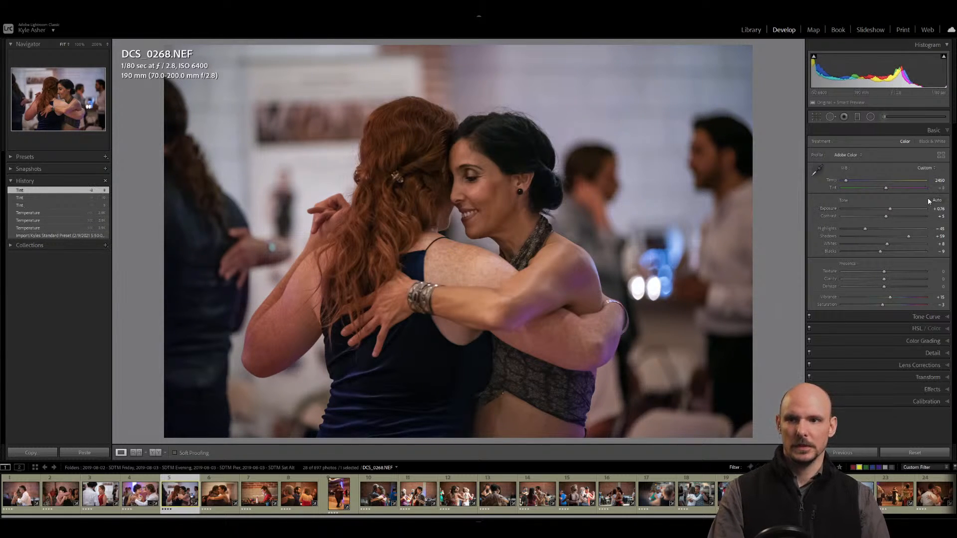
Raise the overall exposure of DCS_0268 to +1.36.
key("equal")
key("equal")
key("equal")
key("equal")
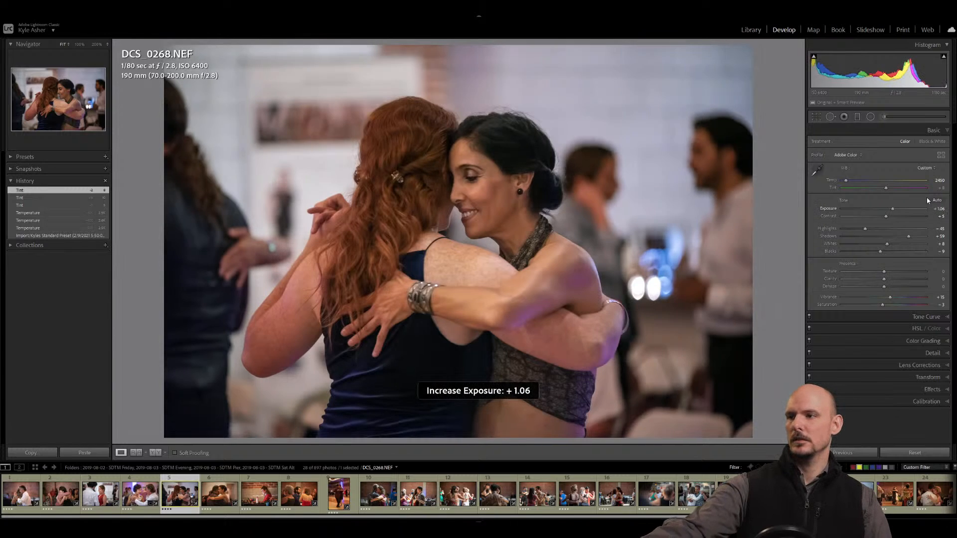
key("equal")
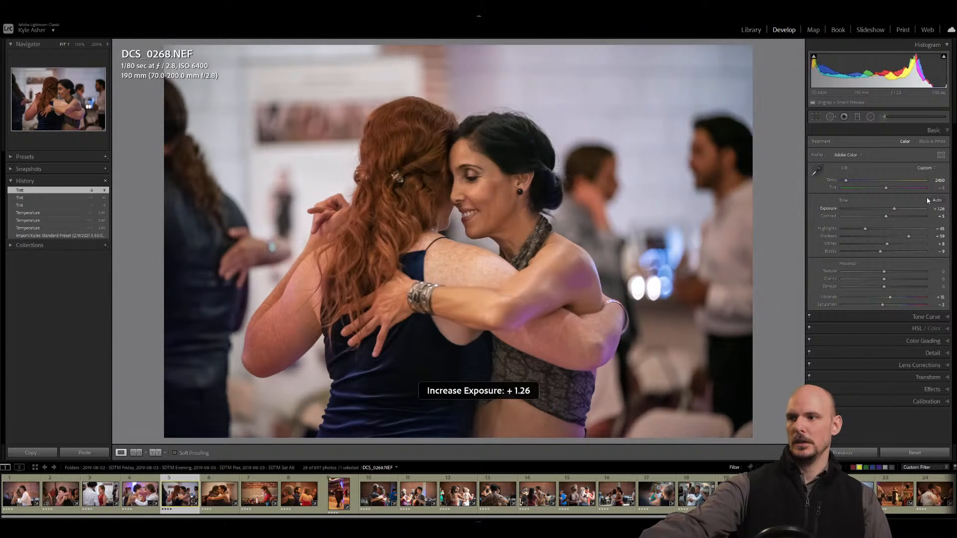
key("equal")
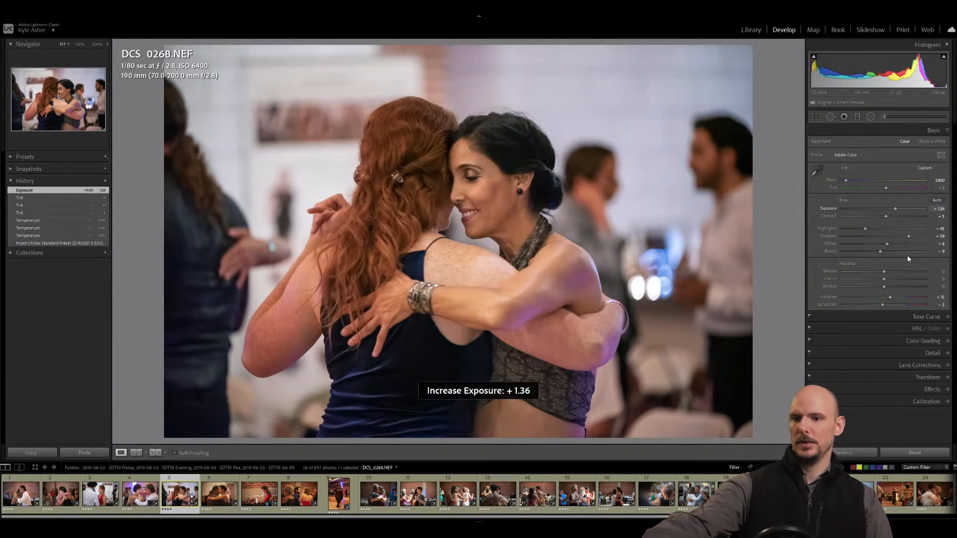
Turn off the effects adjustments for DCS_0268 and choose Tamron as the make for its lens profile.
left_click(808, 389)
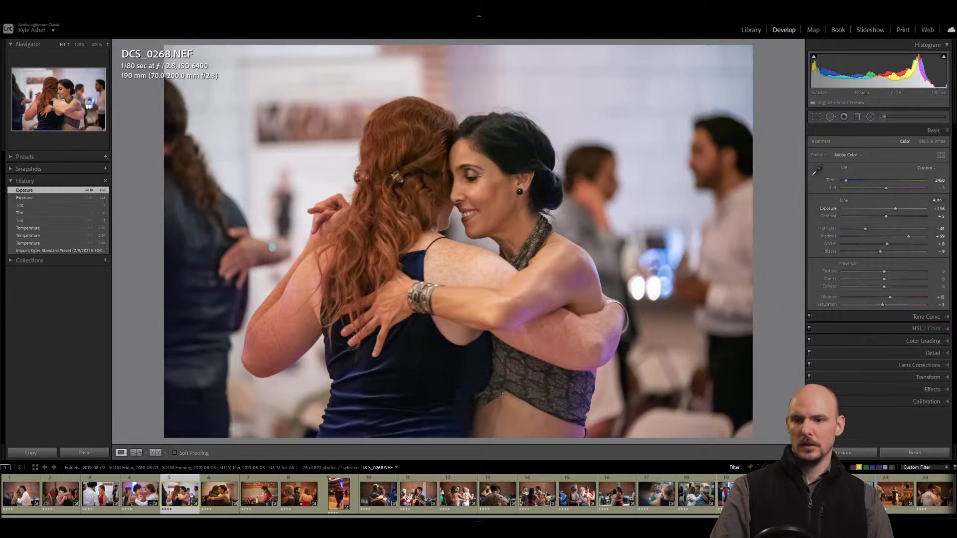
left_click(936, 365)
left_click(867, 254)
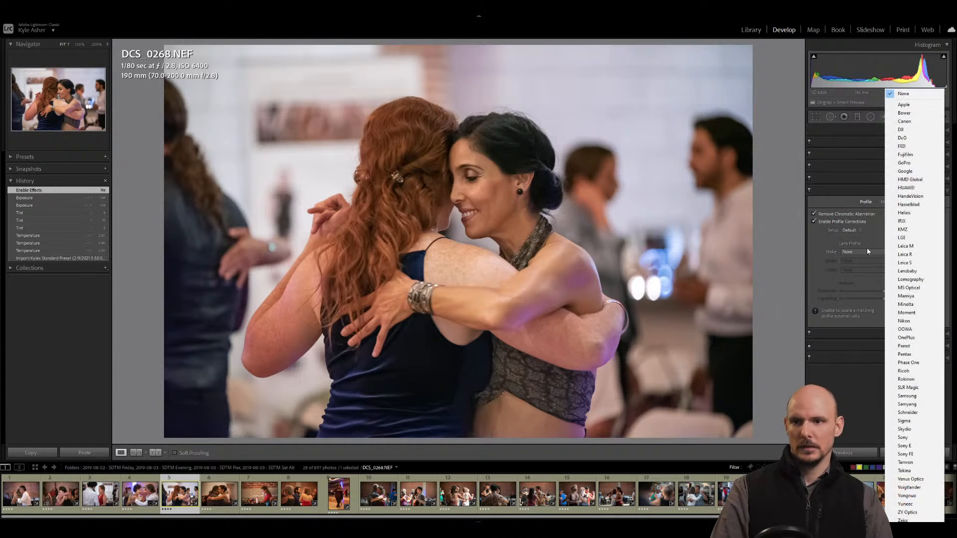
left_click(915, 465)
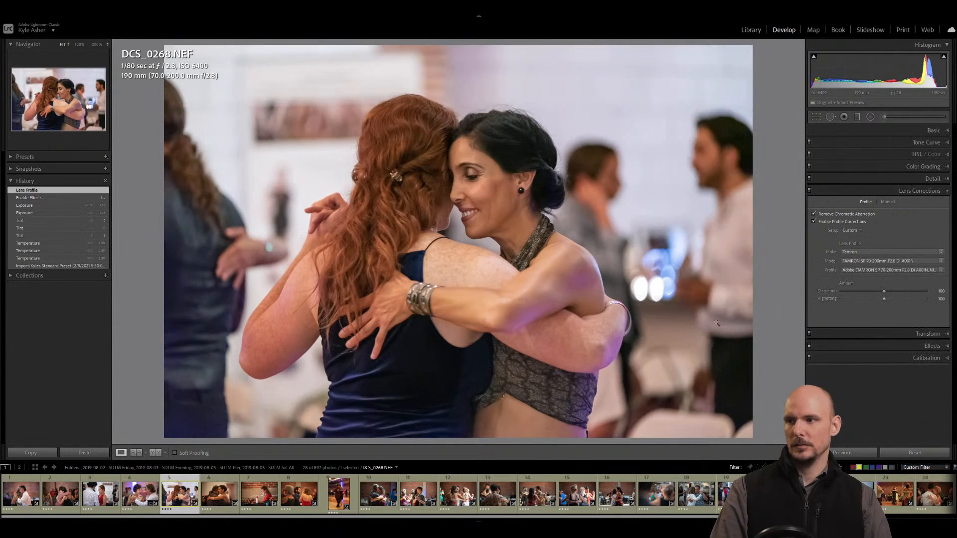
Compare DCS_0268 with and without lens profile corrections, leave them disabled, and return to the basic adjustments.
left_click(814, 222)
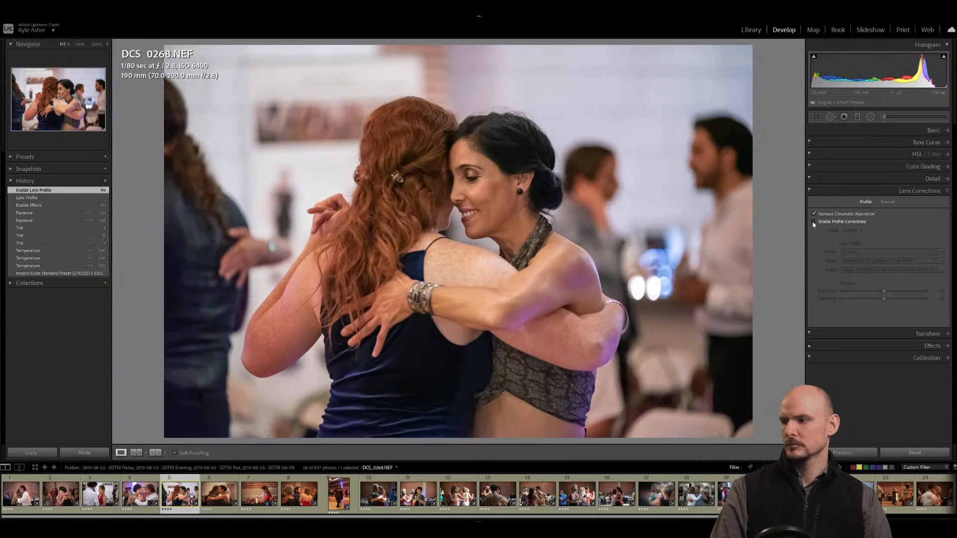
left_click(814, 221)
left_click(814, 222)
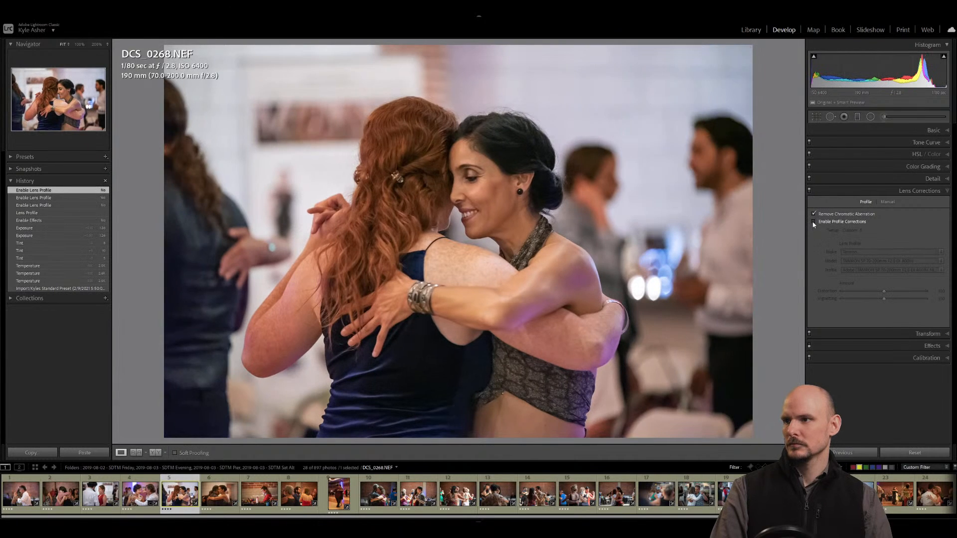
left_click(813, 222)
left_click(813, 222)
left_click(814, 221)
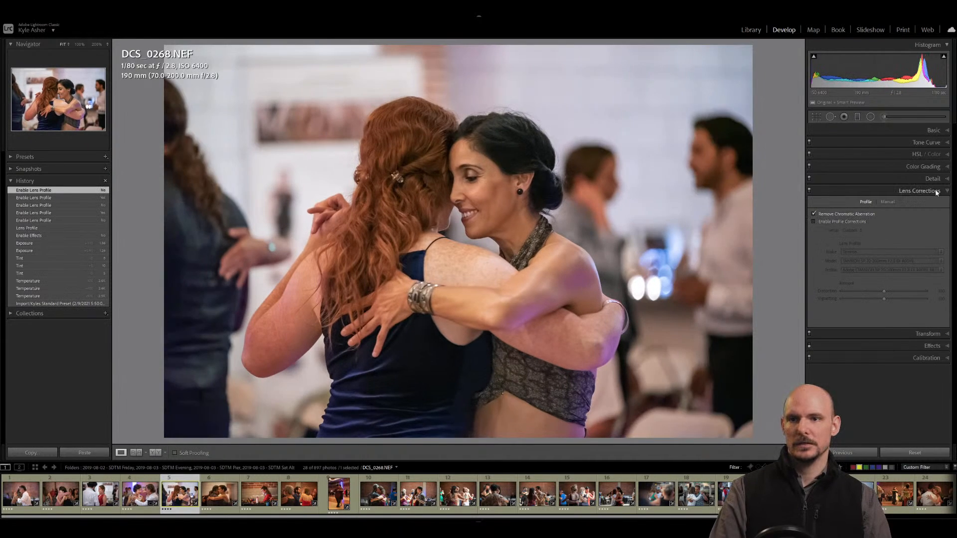
left_click(920, 190)
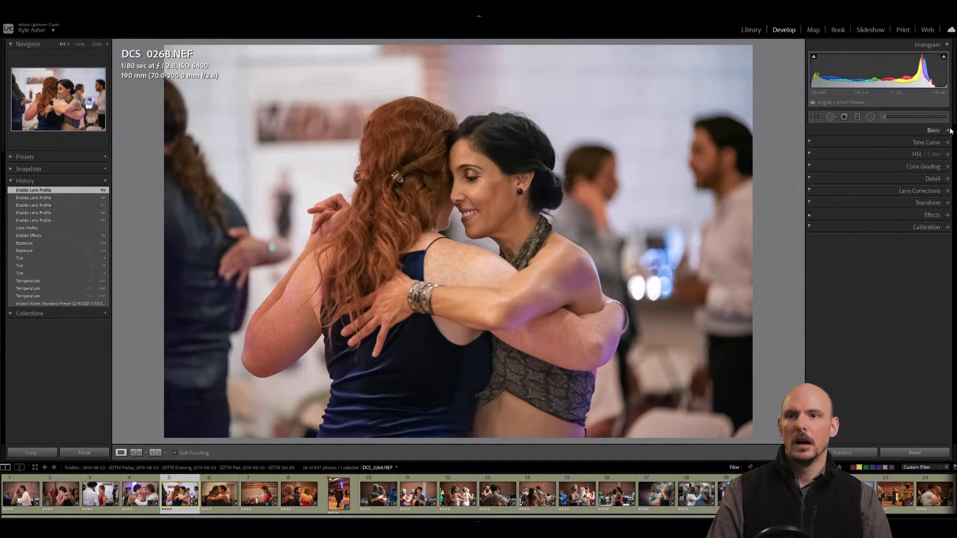
left_click(928, 130)
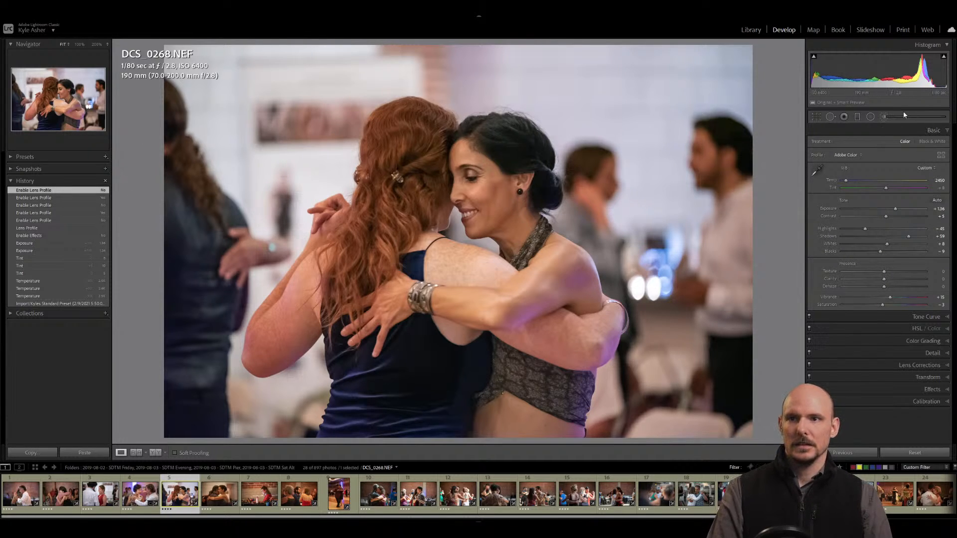
Paint a brush adjustment with temperature 27 and tint -27 over the purplish skin on both women's arms and the dark-haired woman's waist.
left_click(885, 115)
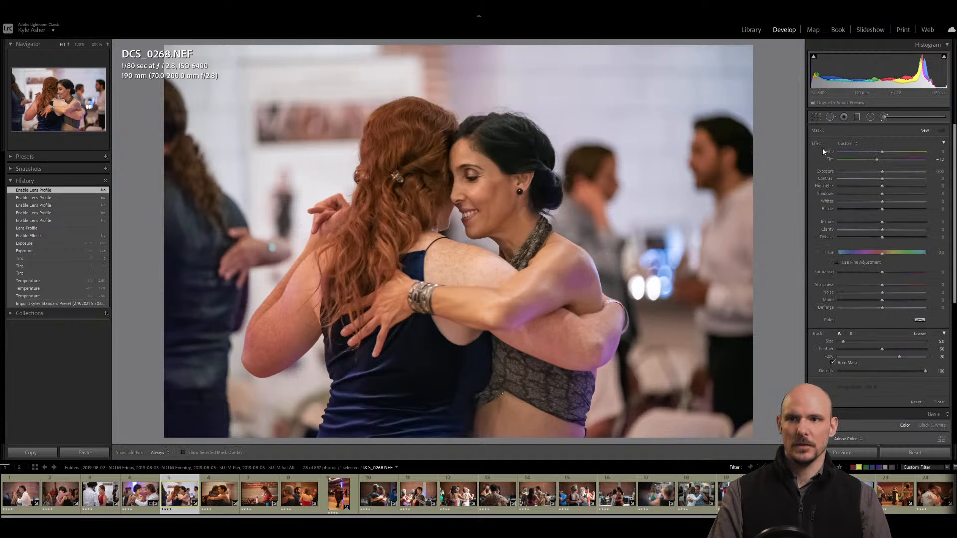
left_click(857, 146)
left_click(885, 153)
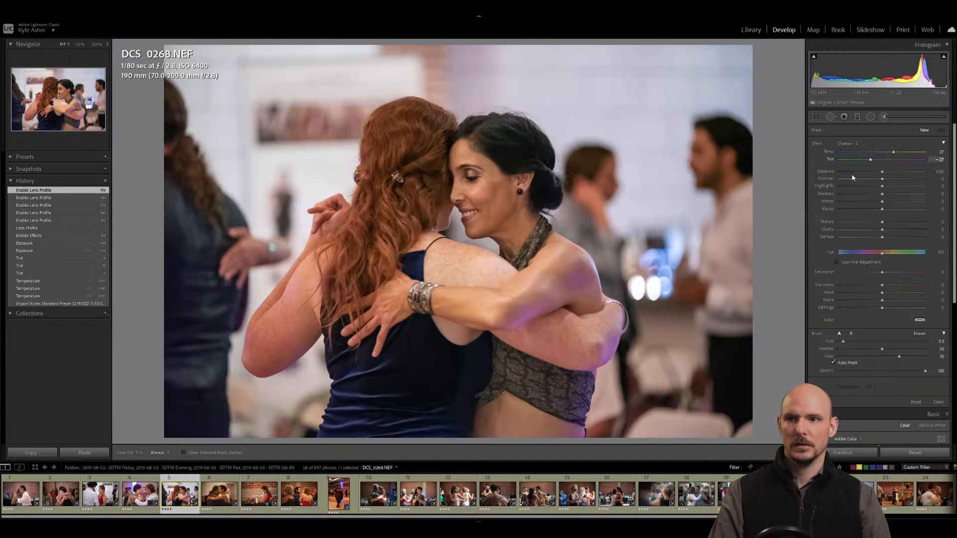
mouse_move(509, 318)
left_mouse_down()
mouse_move(551, 304)
mouse_move(568, 277)
mouse_move(593, 275)
mouse_move(590, 297)
mouse_move(592, 281)
mouse_move(574, 277)
mouse_move(576, 265)
mouse_move(585, 284)
mouse_move(518, 319)
left_mouse_up()
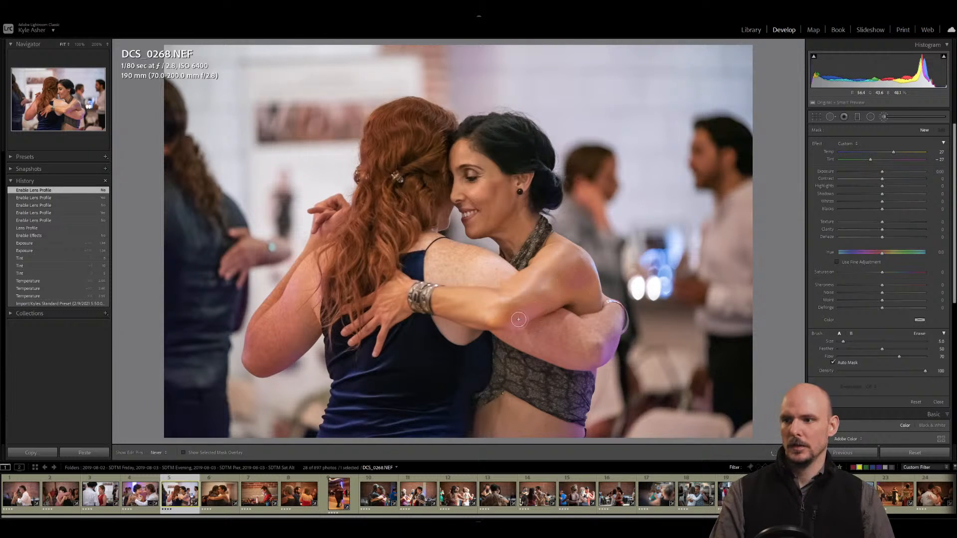
mouse_move(602, 343)
left_mouse_down()
mouse_move(597, 362)
mouse_move(615, 333)
mouse_move(581, 381)
mouse_move(589, 369)
mouse_move(594, 384)
mouse_move(527, 429)
left_mouse_up()
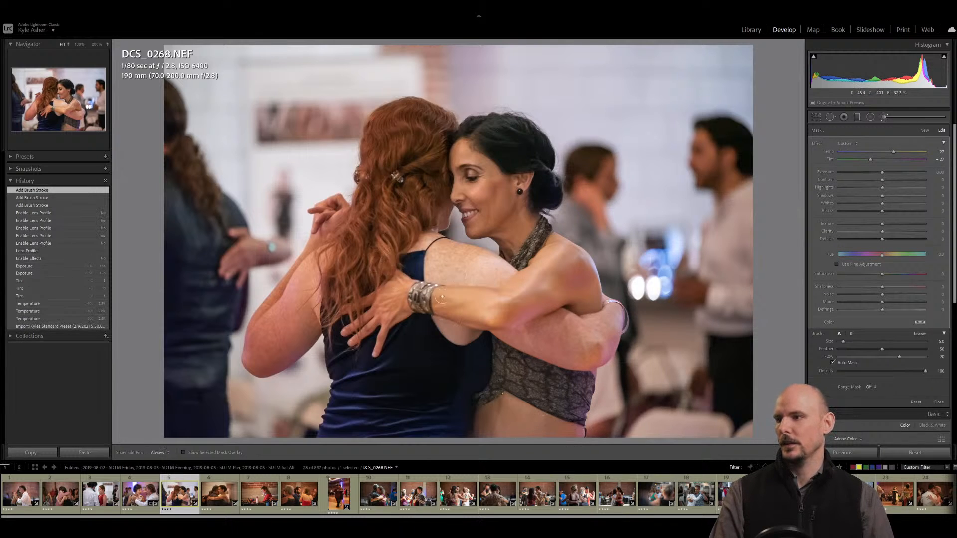
scroll(285, 338, "up", 4)
mouse_move(285, 338)
left_mouse_down()
mouse_move(299, 289)
mouse_move(267, 350)
mouse_move(311, 338)
mouse_move(261, 361)
mouse_move(257, 336)
mouse_move(255, 345)
mouse_move(248, 341)
mouse_move(267, 312)
mouse_move(269, 329)
mouse_move(287, 329)
mouse_move(319, 278)
left_mouse_up()
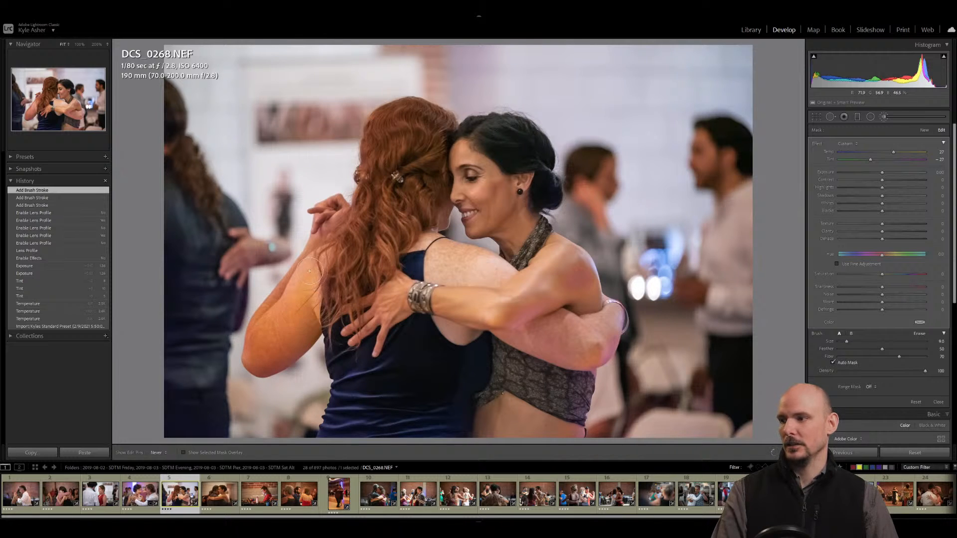
Set the skin brush adjustment's temperature to 10 and its tint to -40.
left_click(937, 152)
type("10")
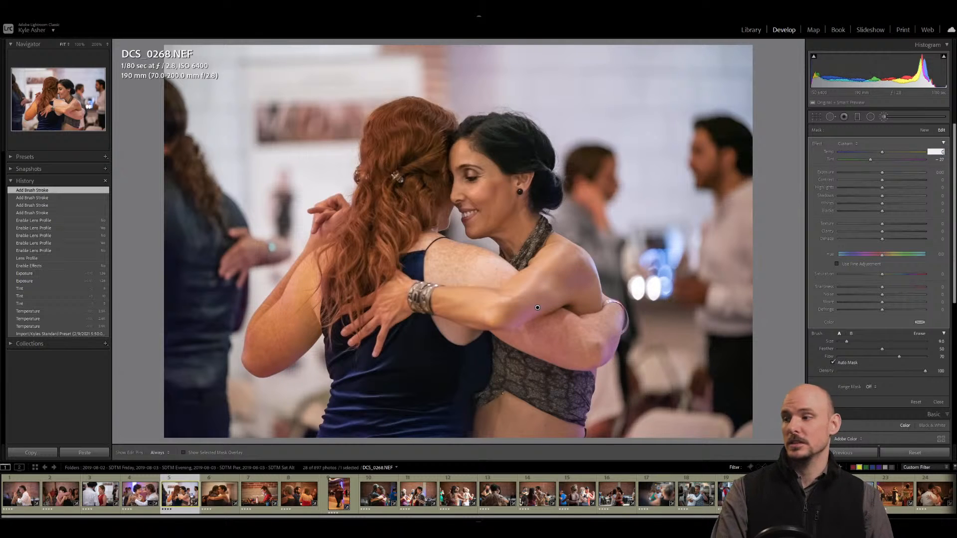
key("Return")
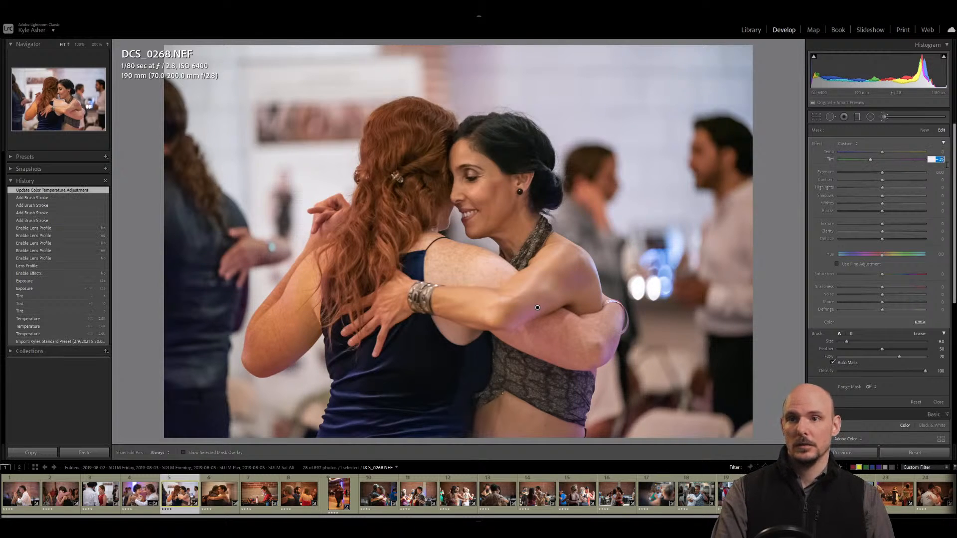
left_click(941, 152)
left_click(944, 160)
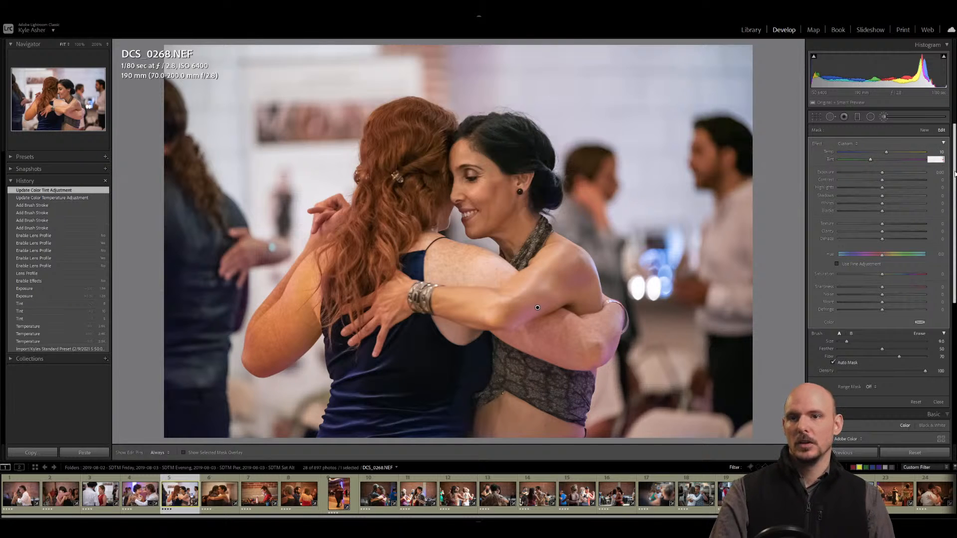
type("-40")
key("Return")
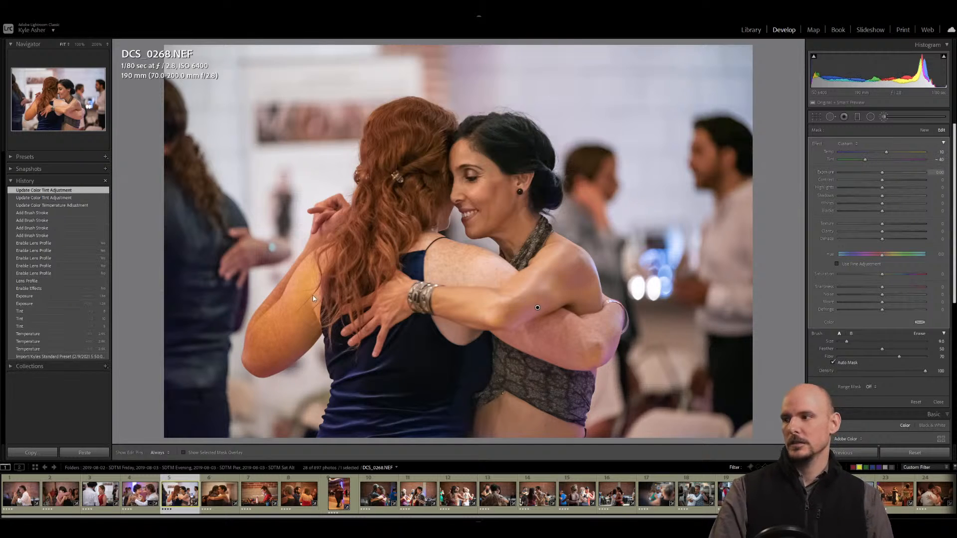
Erase the brush mask from the red-haired woman's upper arm and undo the extra brush strokes made there.
scroll(322, 266, "up", 14)
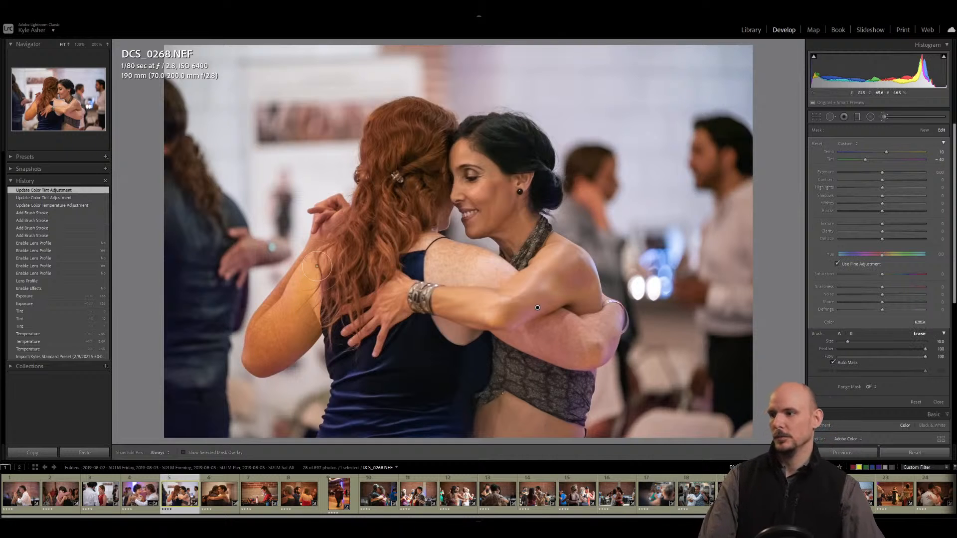
key("h")
mouse_move(323, 269)
left_mouse_down()
mouse_move(270, 310)
mouse_move(268, 338)
mouse_move(248, 361)
mouse_move(330, 291)
mouse_move(258, 328)
mouse_move(255, 339)
mouse_move(280, 342)
mouse_move(292, 325)
mouse_move(298, 338)
mouse_move(293, 293)
left_mouse_up()
key("h")
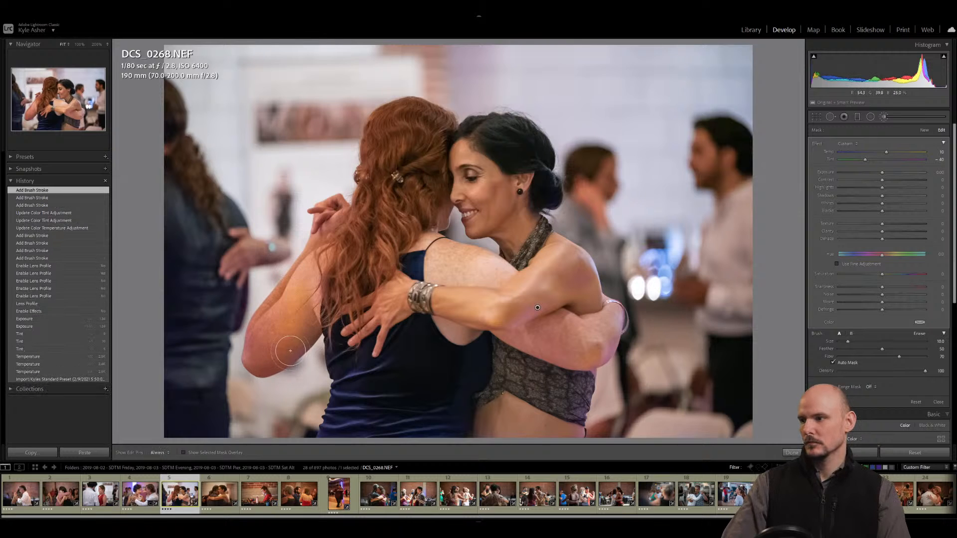
key("ctrl+z")
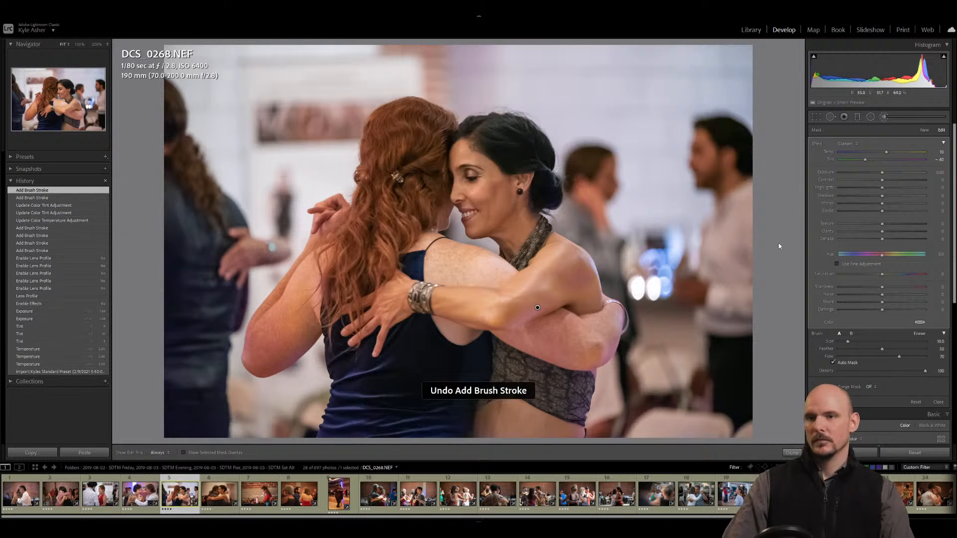
Set the brush adjustment's tint to -20 and repaint the red-haired woman's upper arm with a smaller brush.
left_click(954, 171)
key("Tab")
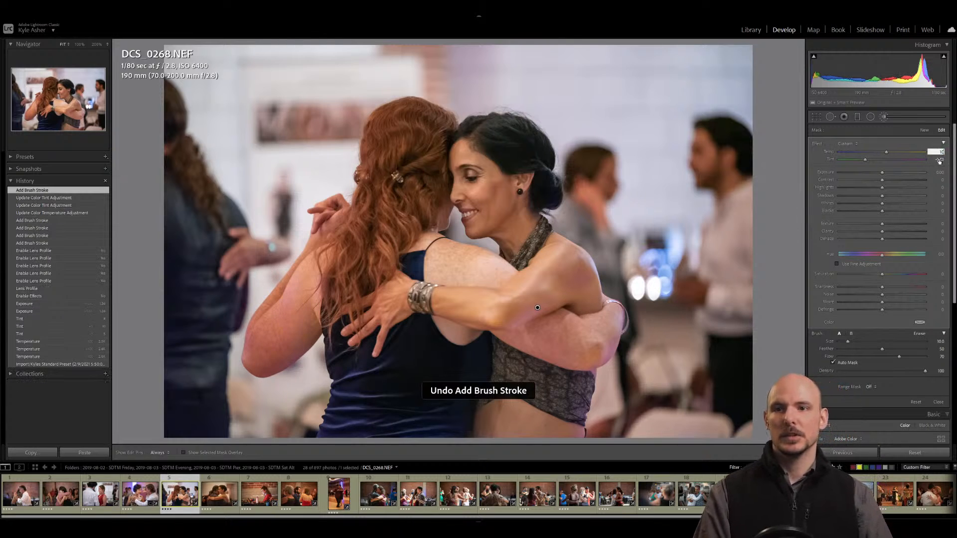
type("-20")
key("Return")
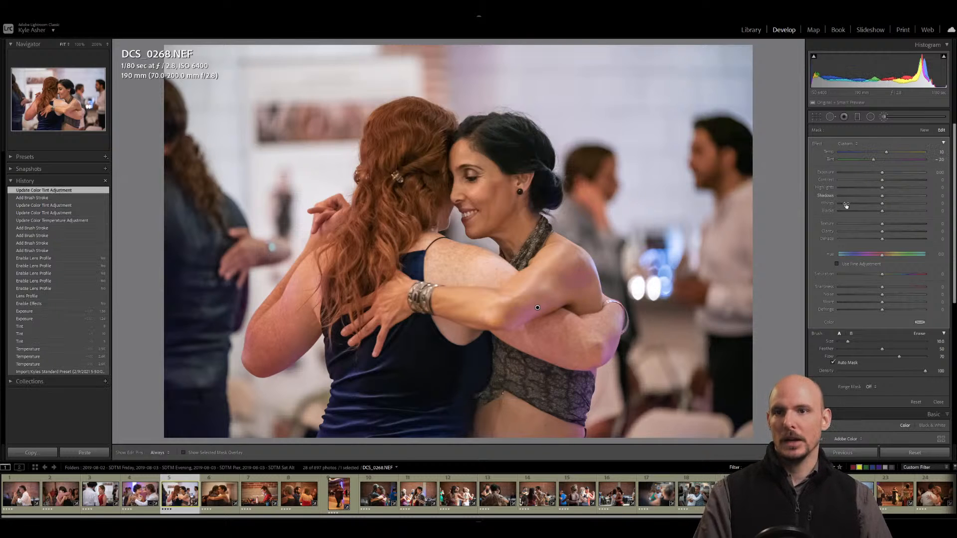
scroll(296, 304, "up", 1)
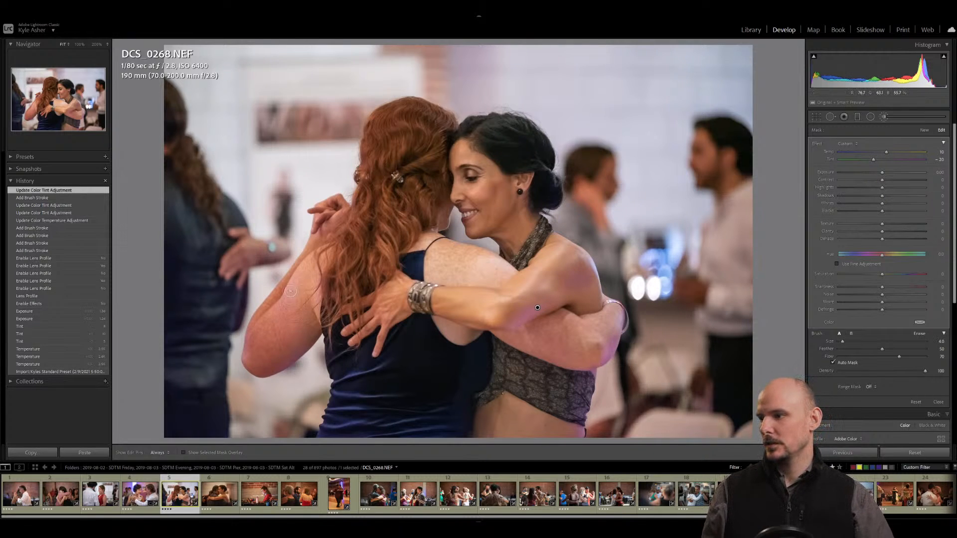
mouse_move(274, 358)
left_mouse_down()
mouse_move(299, 359)
mouse_move(275, 371)
mouse_move(252, 366)
mouse_move(262, 333)
mouse_move(280, 363)
mouse_move(301, 343)
mouse_move(299, 319)
mouse_move(268, 354)
left_mouse_up()
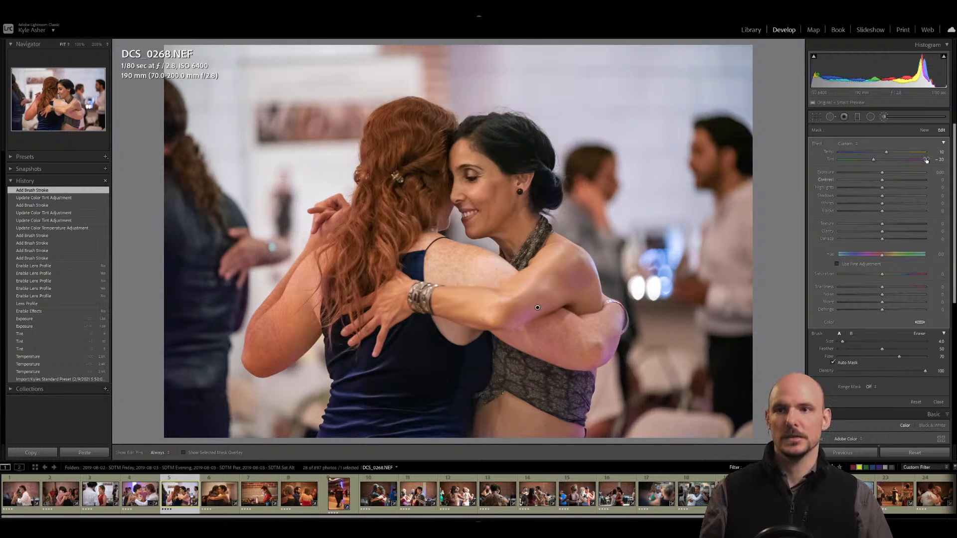
Set the brush adjustment's temperature to 5 and tint to -10, paint along the red-haired woman's upper arm again, and finish the mask.
left_click(939, 151)
type("5")
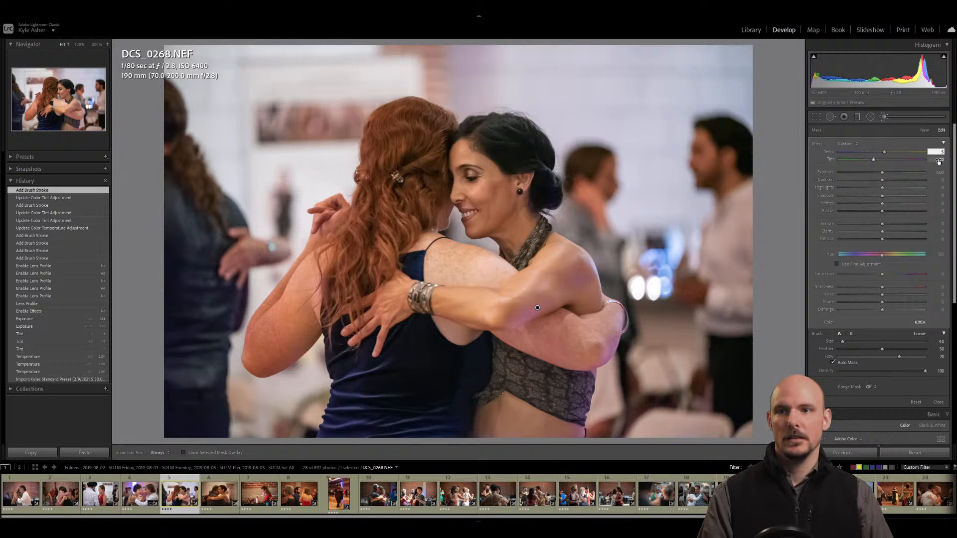
key("Return")
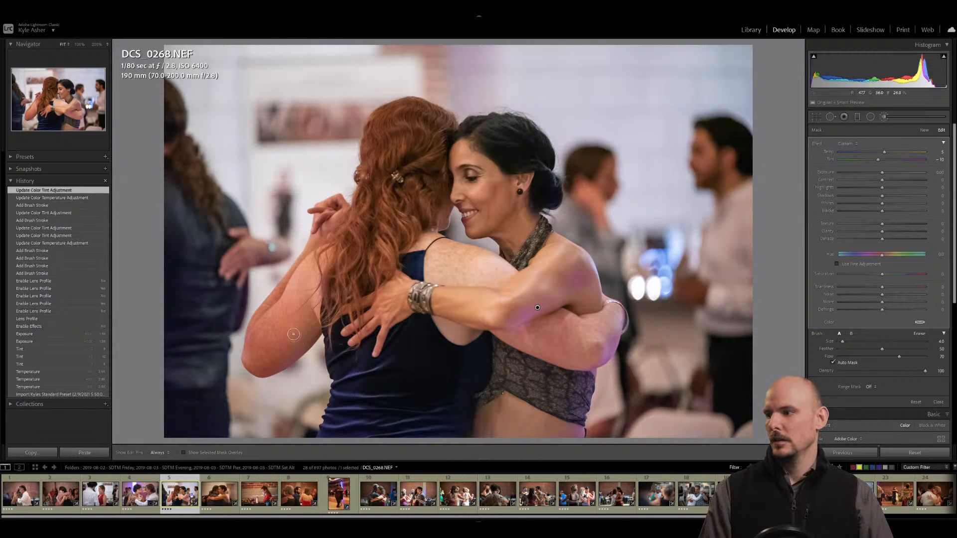
key("h")
mouse_move(252, 348)
left_mouse_down()
mouse_move(285, 342)
mouse_move(304, 304)
left_mouse_up()
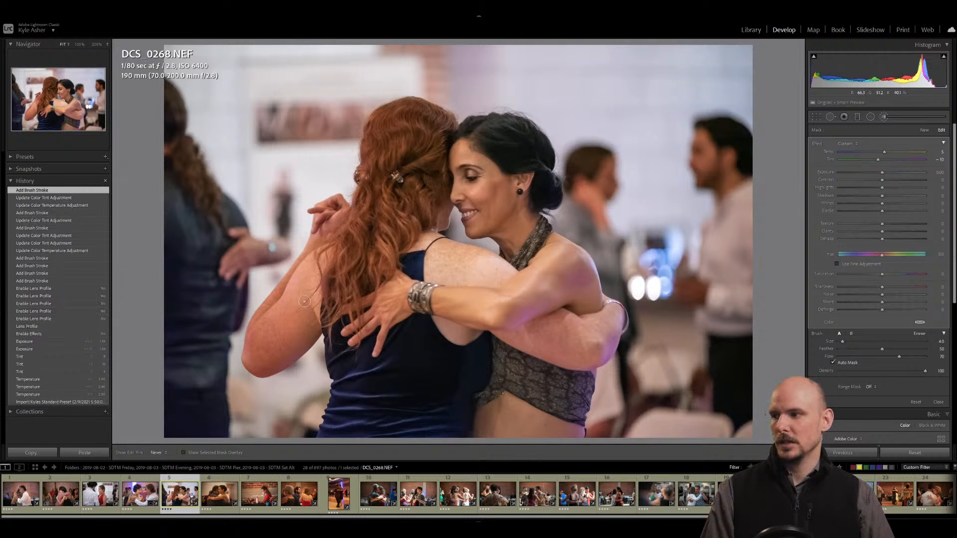
key("h")
key("Return")
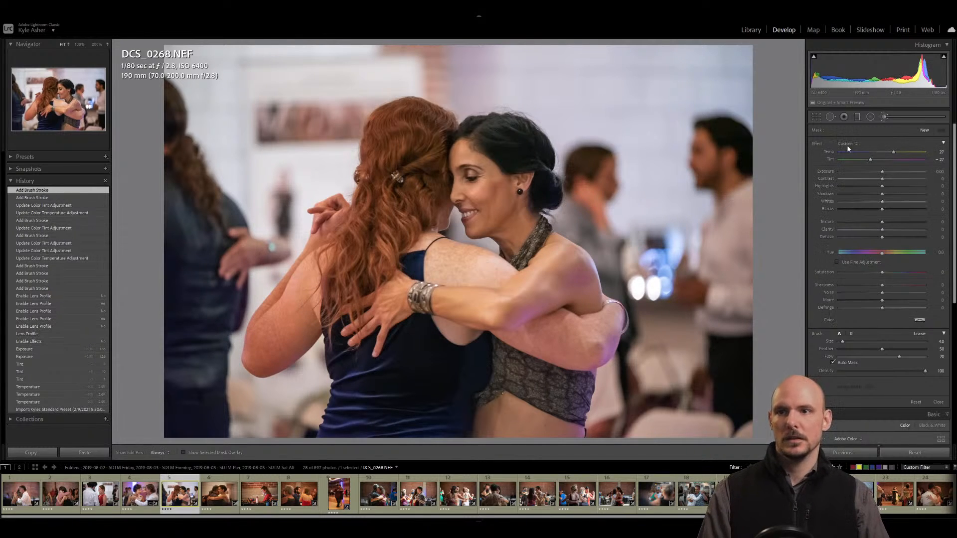
Hide the edit pins and paint a new brush adjustment over purple-tinted skin on the dark-haired woman's upper arm and waist and her partner's forearm.
key("h")
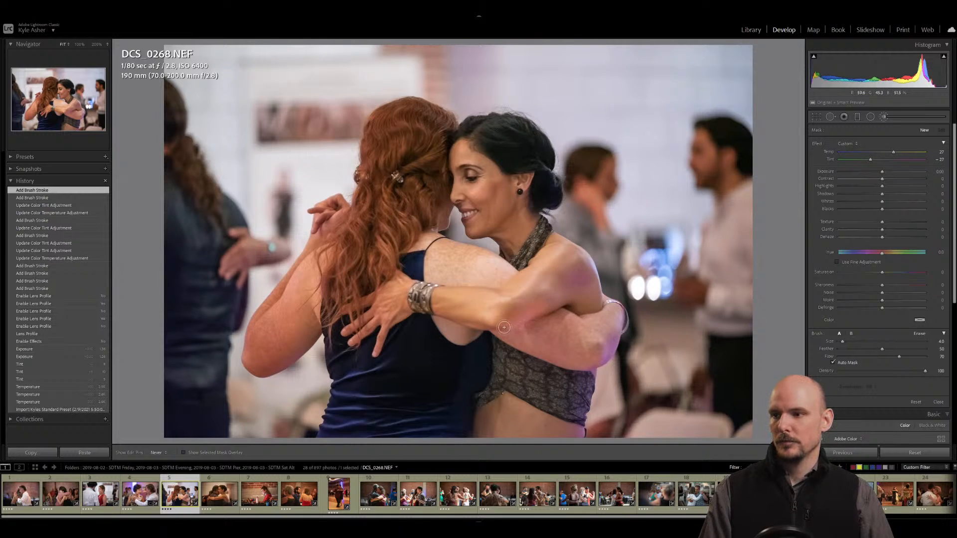
left_click_drag(595, 280, 583, 282)
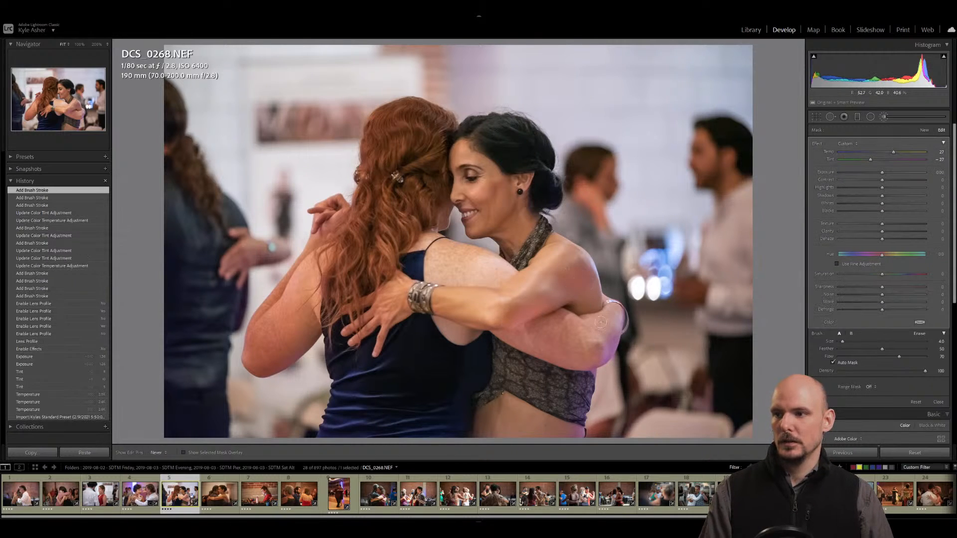
left_click_drag(601, 322, 621, 341)
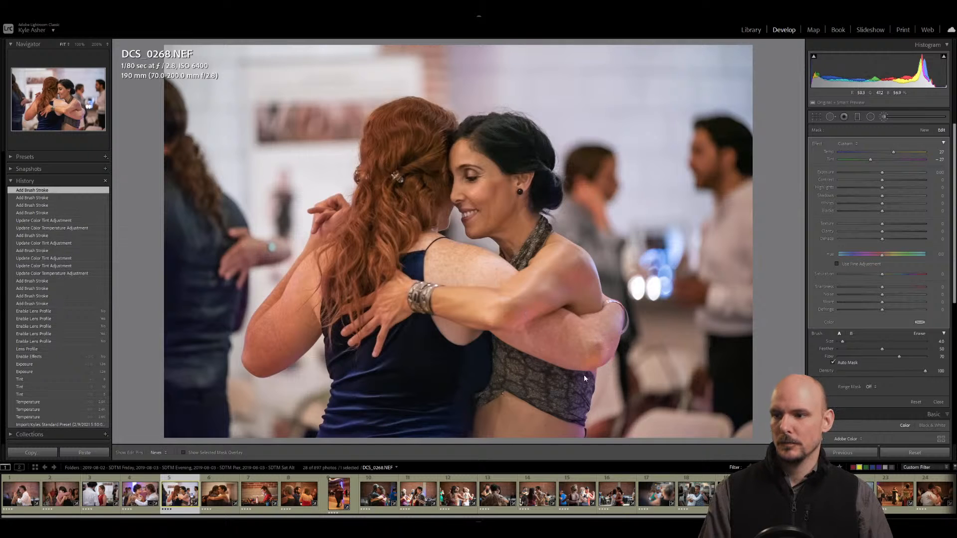
left_click_drag(585, 419, 553, 432)
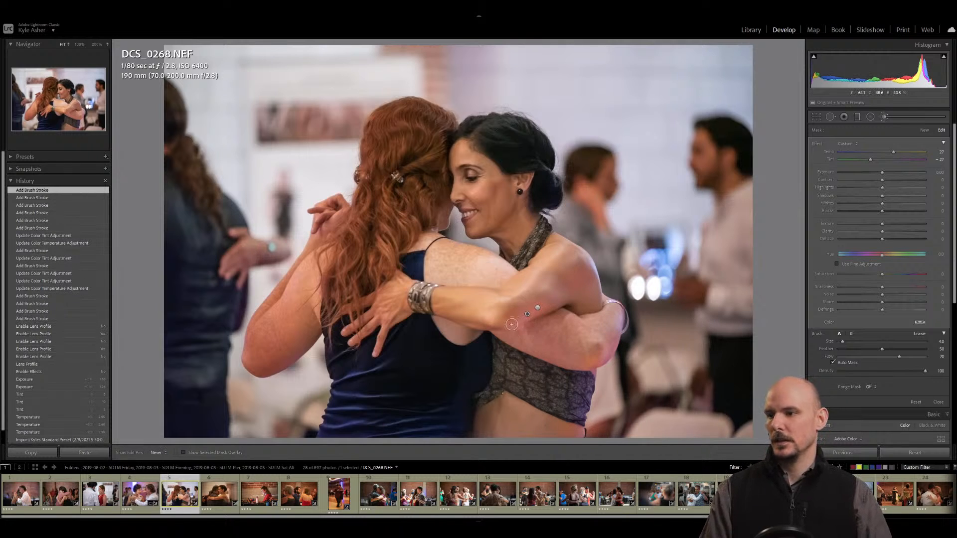
mouse_move(512, 324)
left_mouse_down()
mouse_move(516, 346)
mouse_move(562, 346)
left_mouse_up()
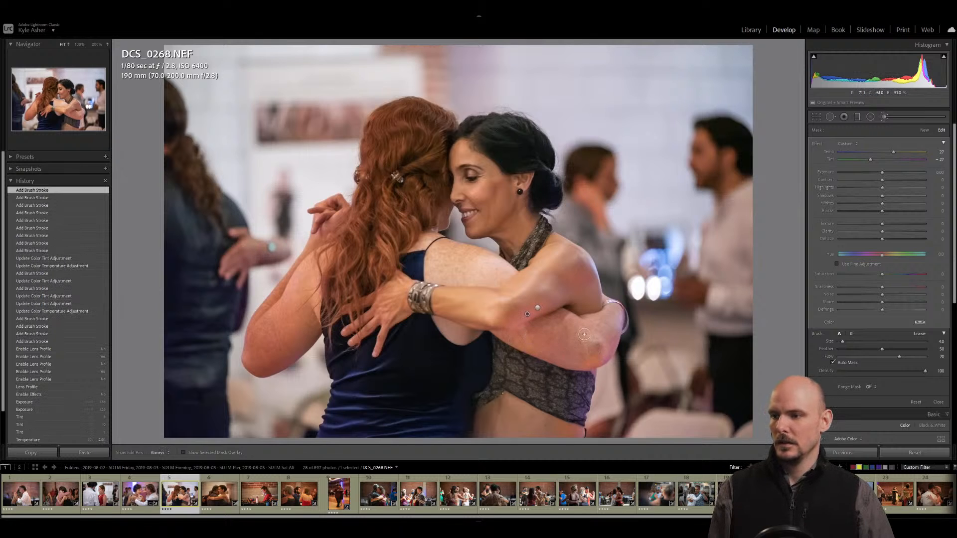
key("ctrl+z")
key("ctrl+z")
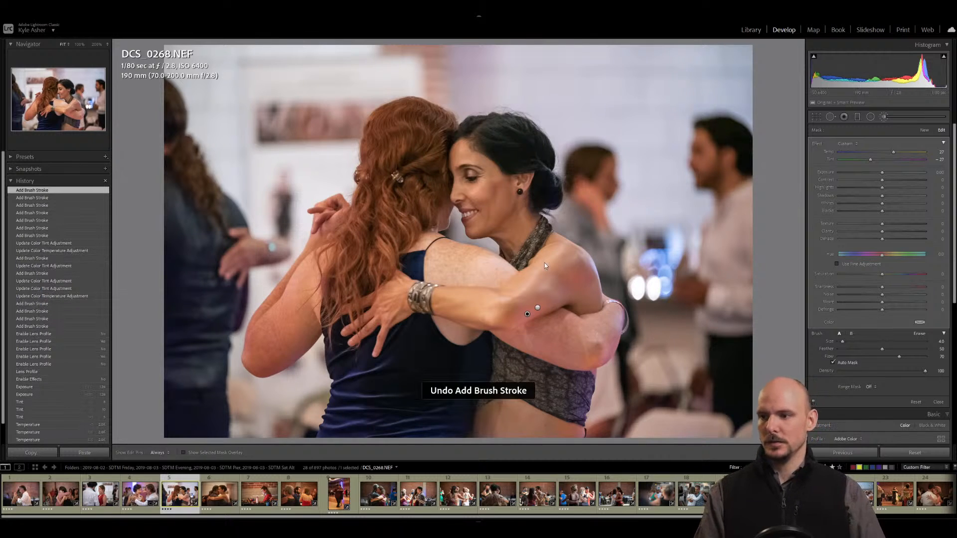
Select the earlier brush adjustment and extend its mask over the red-haired woman's forearm and upper back.
left_click(537, 307)
mouse_move(515, 341)
left_mouse_down()
mouse_move(609, 357)
mouse_move(592, 354)
left_mouse_up()
left_click_drag(421, 241, 420, 242)
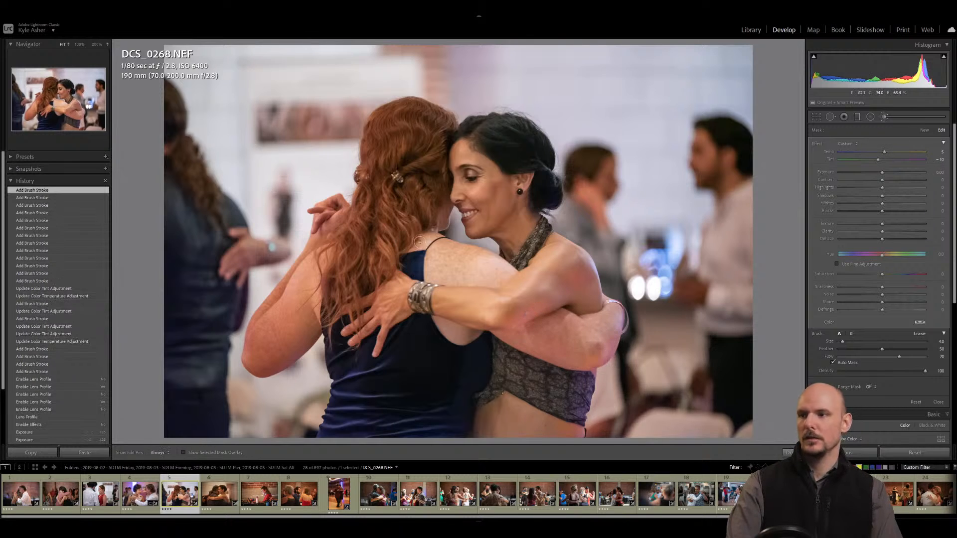
Draw a radial filter with the Exposure effect at 0.50 around the dark-haired woman's face.
left_click(874, 117)
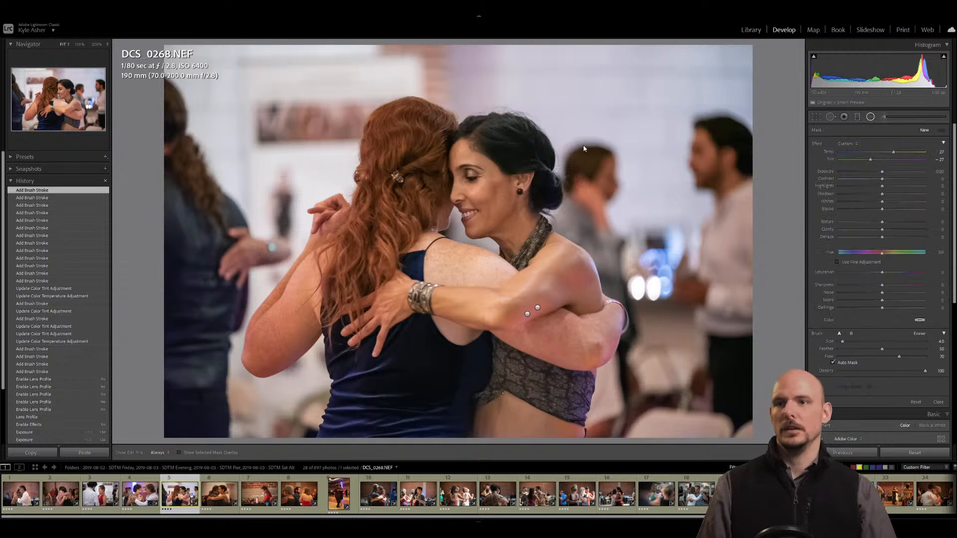
left_click(855, 145)
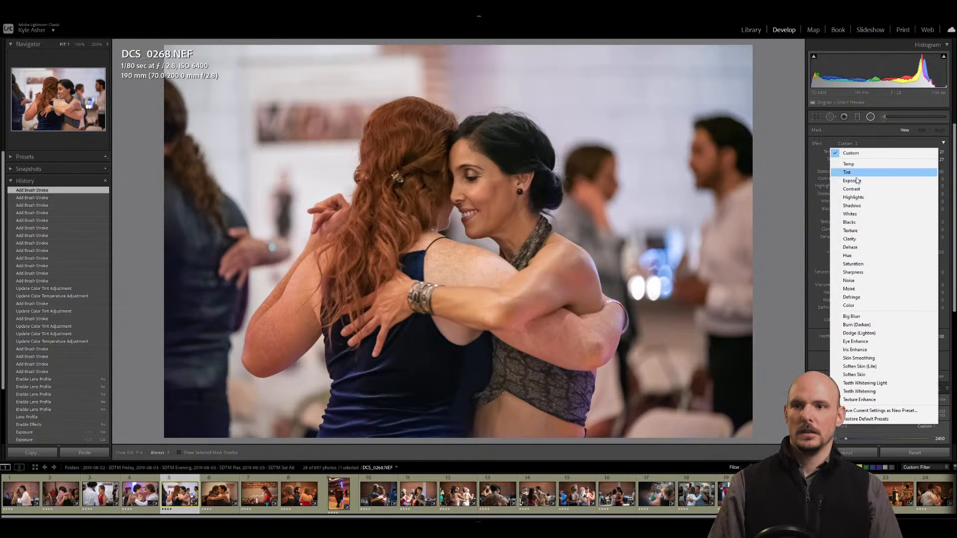
left_click(851, 180)
left_click_drag(470, 193, 514, 254)
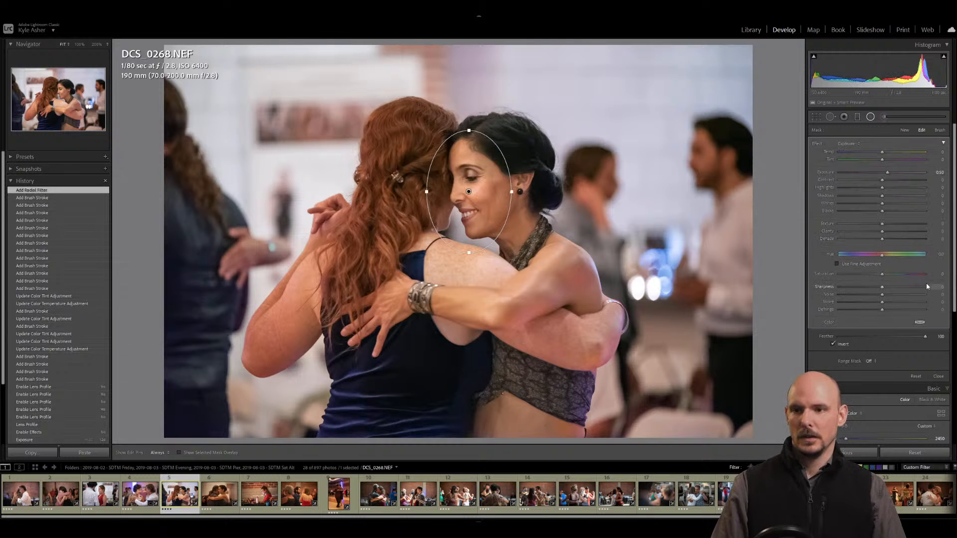
Set the face radial filter's texture to 10, clarity to 10 and dehaze to 5.
left_click(935, 224)
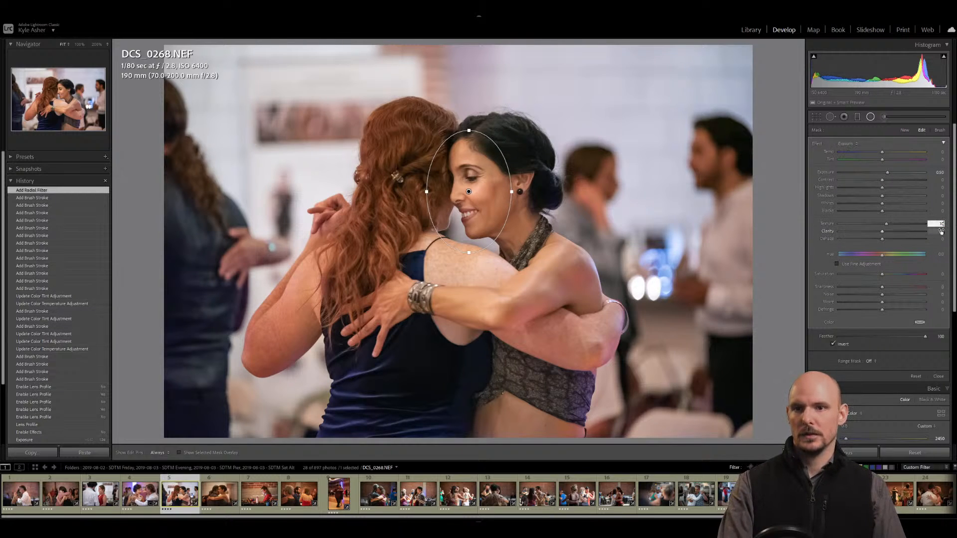
left_click(941, 231)
type("10")
left_click(939, 239)
type("5")
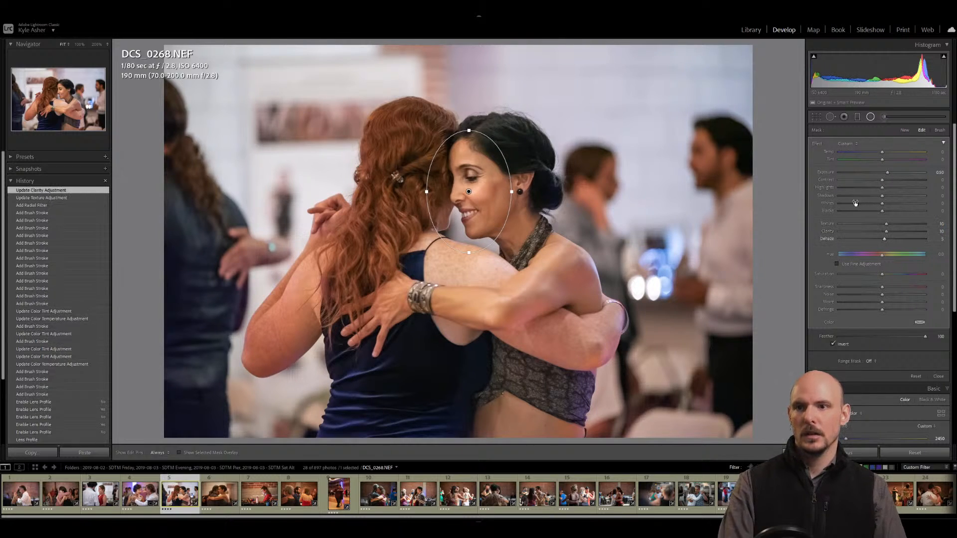
key("Return")
Set the face radial filter's shadows to 15 and exposure to 0.60, and finish the filter.
left_click(941, 196)
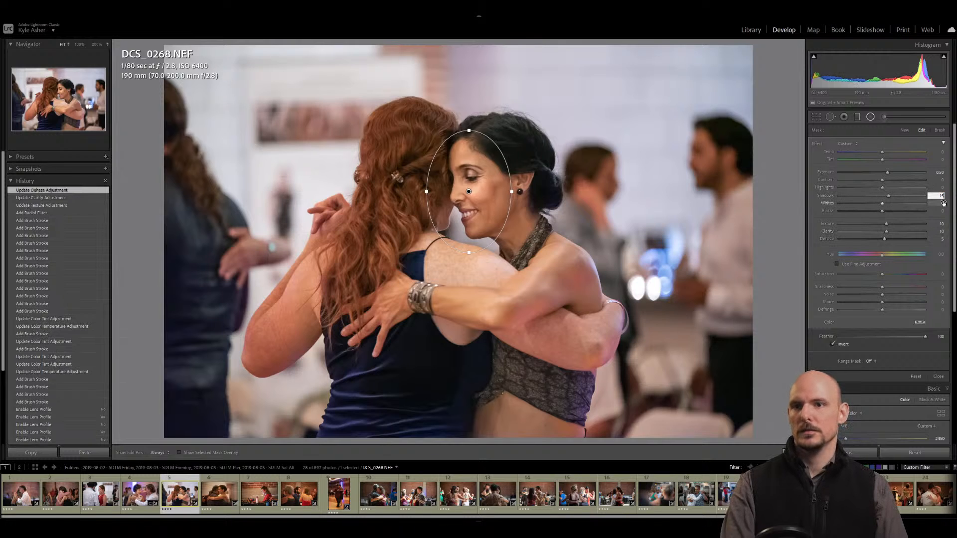
key("Return")
left_click(939, 173)
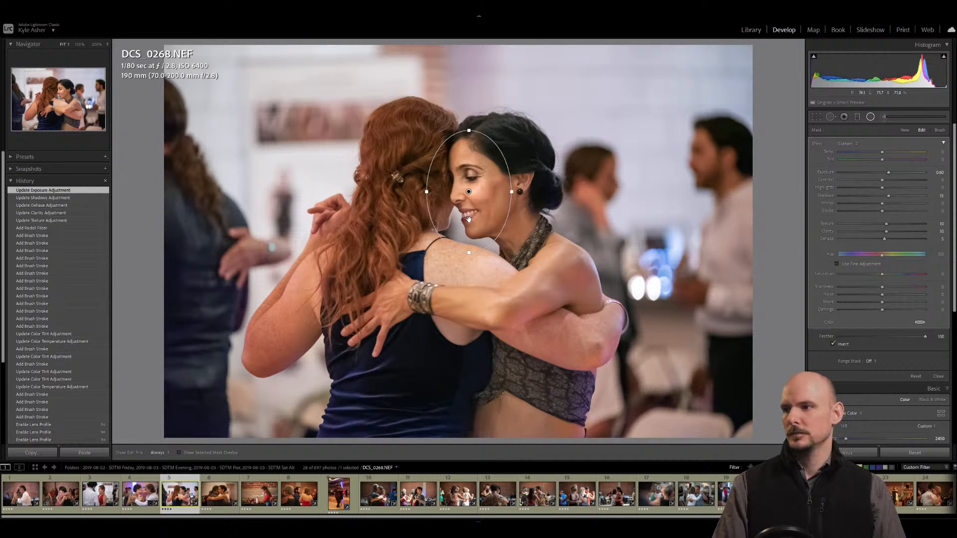
key("shift+m")
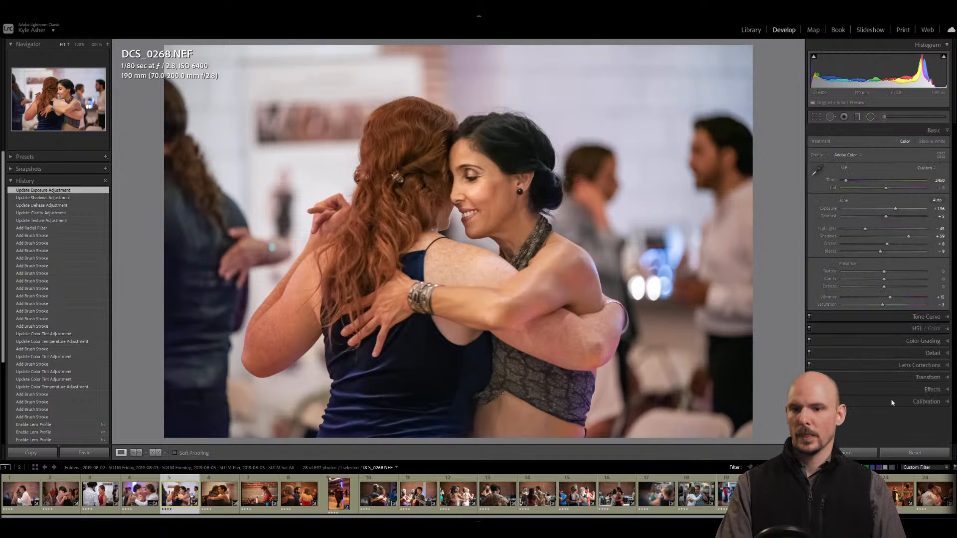
Reset DCS_0268.NEF to compare it with the unedited original, and restore the last edit state from the history.
left_click(915, 453)
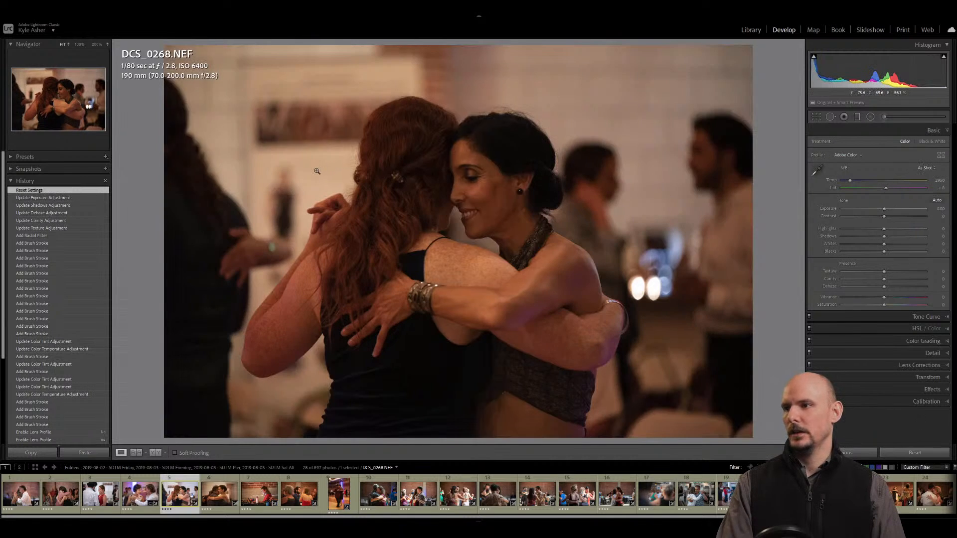
left_click(48, 199)
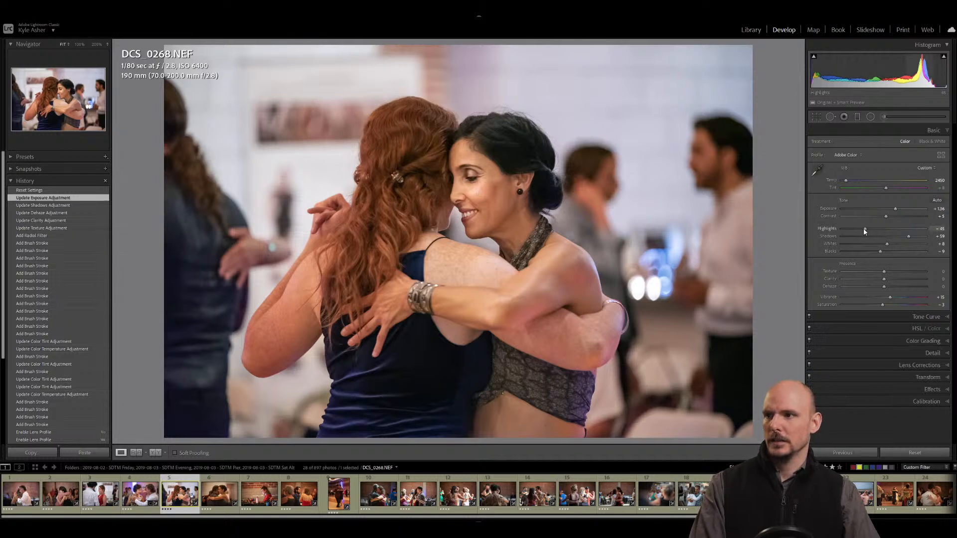
Set the highlights of DCS_0268.NEF to -70 and the shadows to +57.
left_click_drag(865, 231, 854, 233)
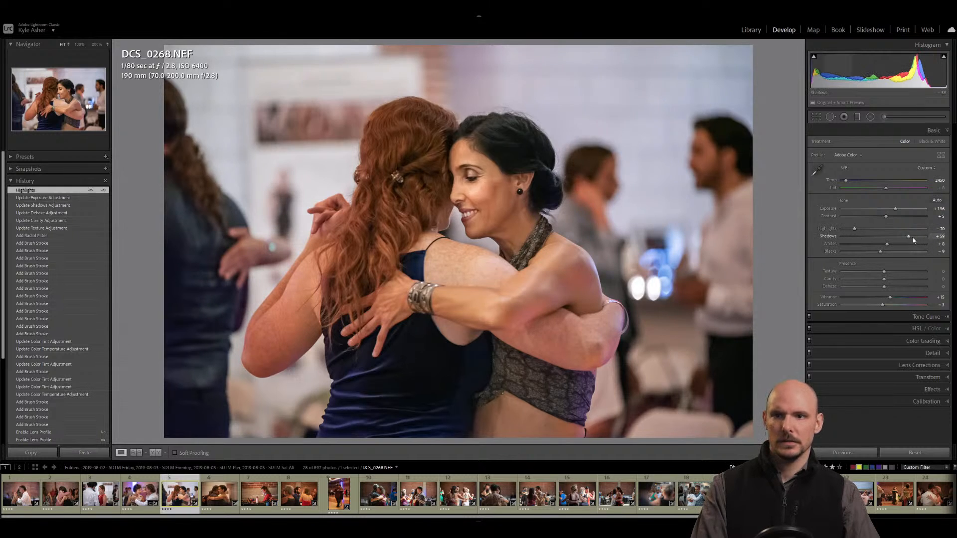
left_click_drag(912, 238, 907, 238)
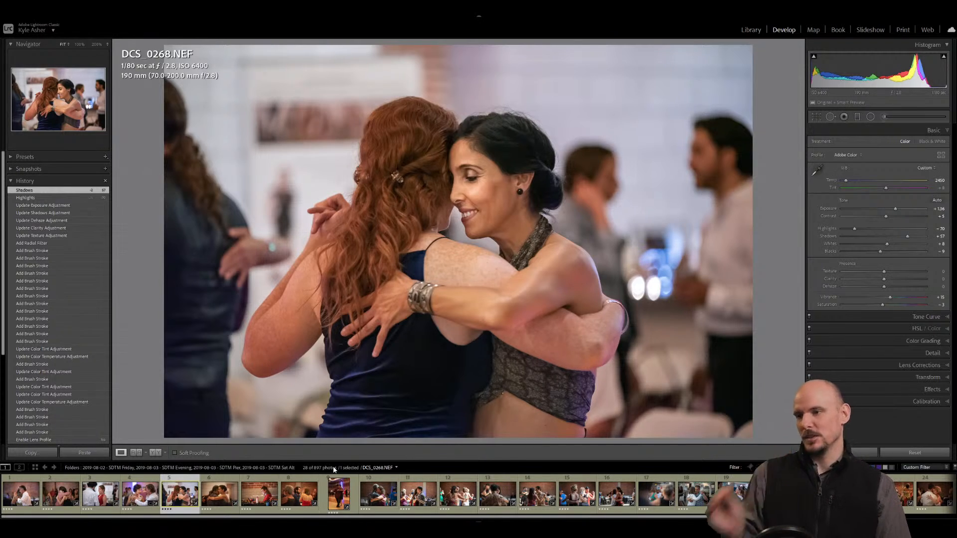
Open DCS_0290.NEF, reset it to view the unedited original, and restore the import preset state from the history.
left_click(219, 493)
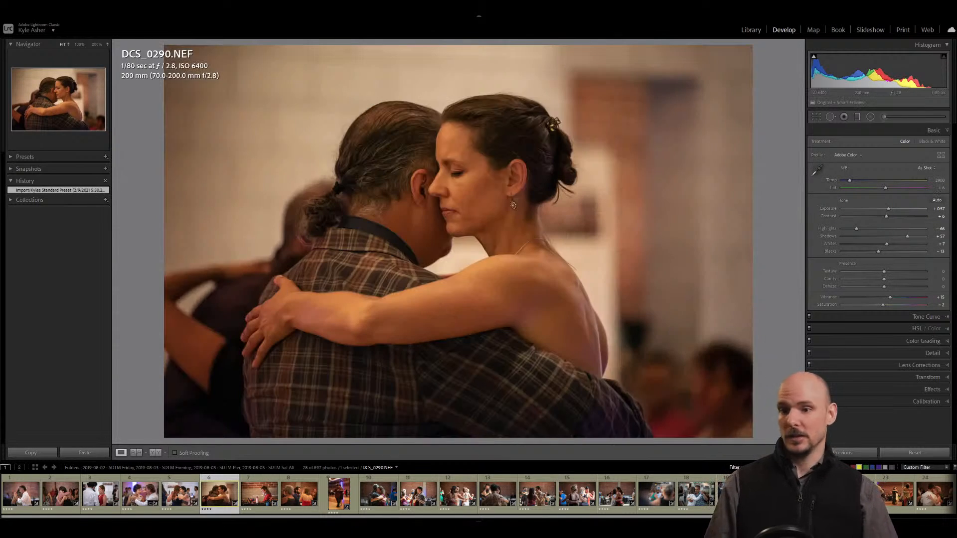
left_click(906, 450)
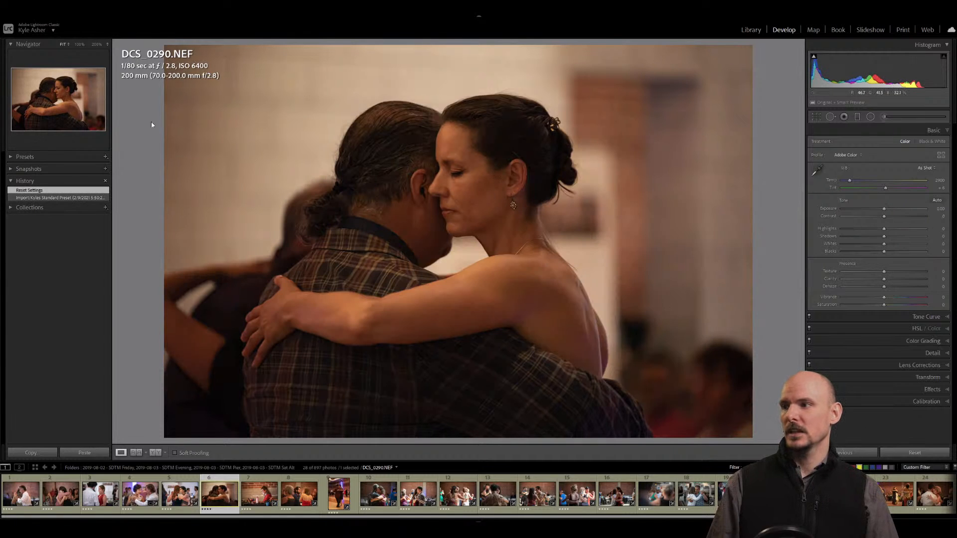
left_click(62, 198)
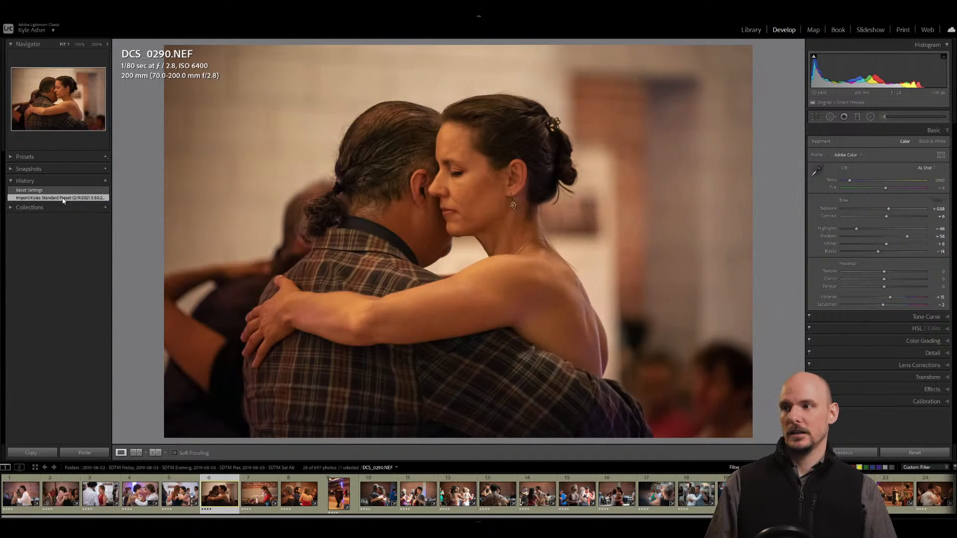
Set the temperature of DCS_0290.NEF to 2450 and raise the exposure to +1.08.
left_click(937, 180)
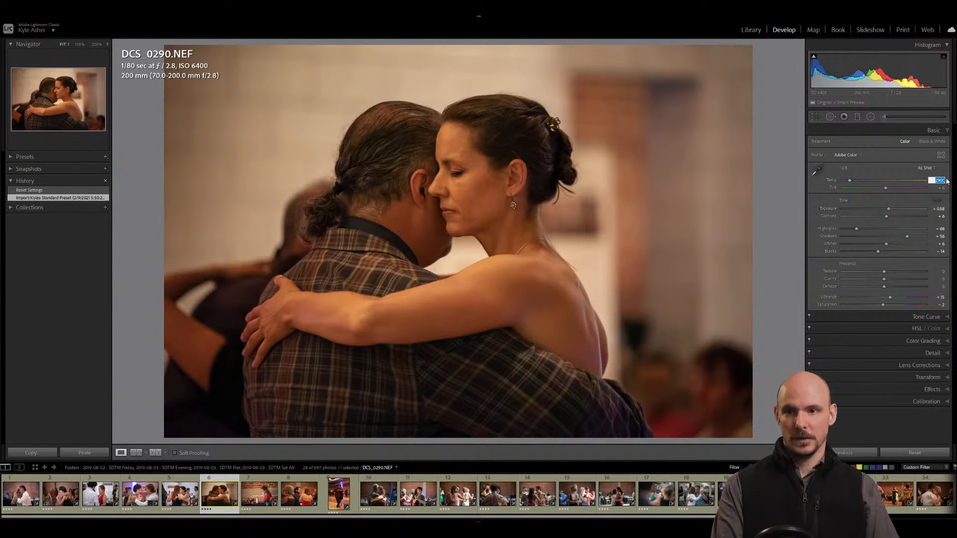
type("2450")
key("Return")
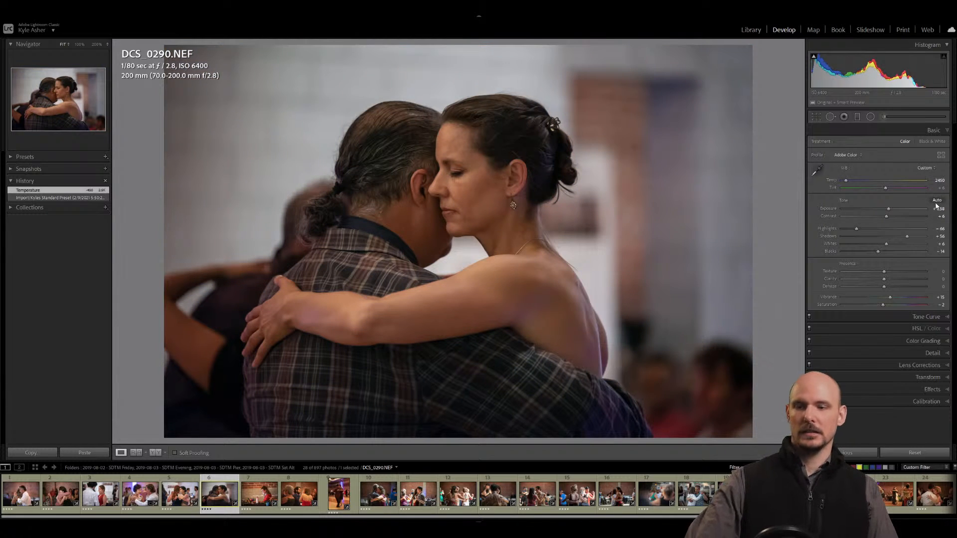
key("equal")
key("equal")
key("equal")
key("equal")
key("equal")
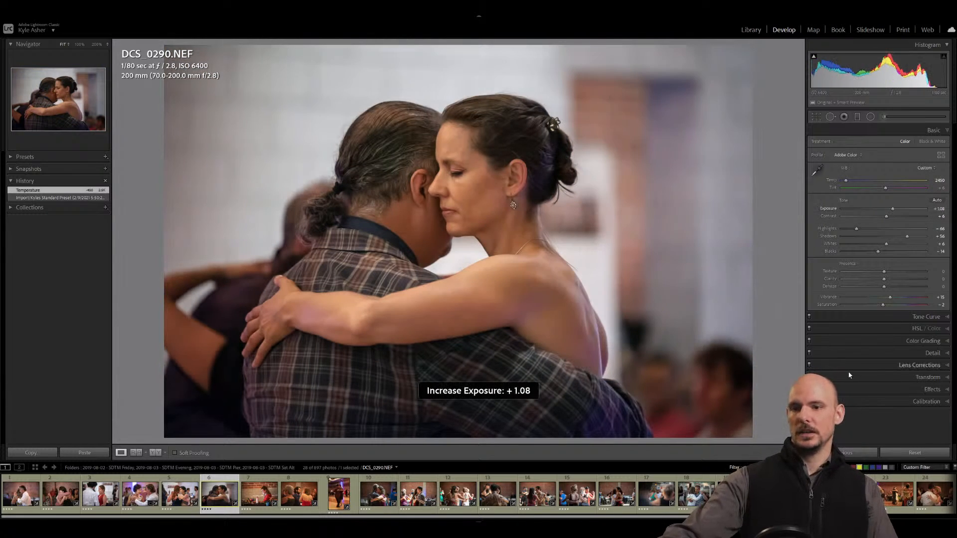
Turn off the Effects adjustments and apply the Tamron lens profile correction to DCS_0290.NEF.
left_click(809, 390)
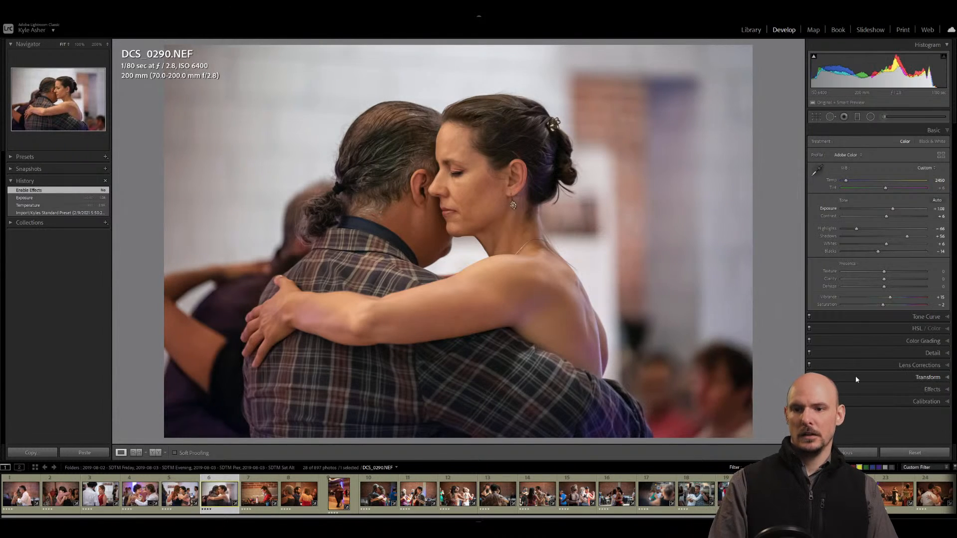
left_click(946, 366)
left_click(851, 252)
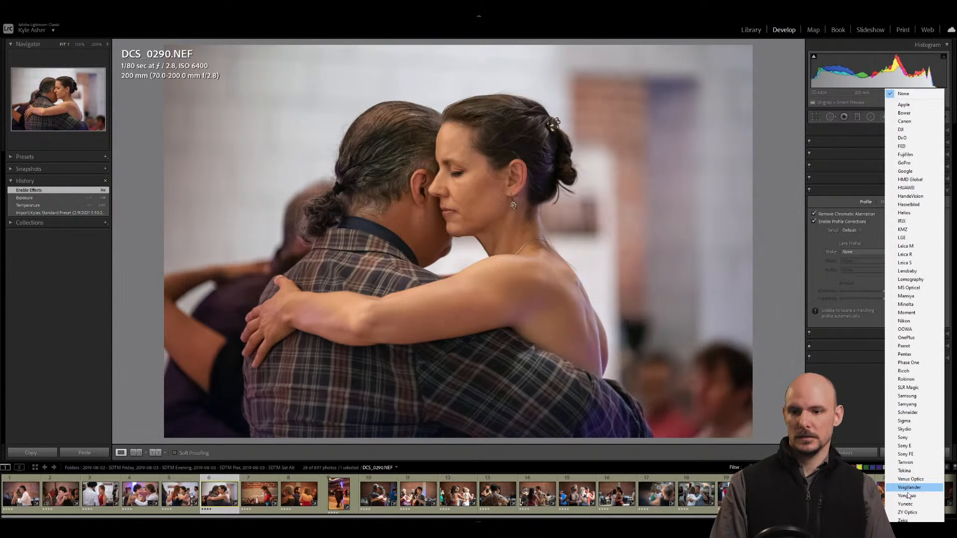
left_click(907, 463)
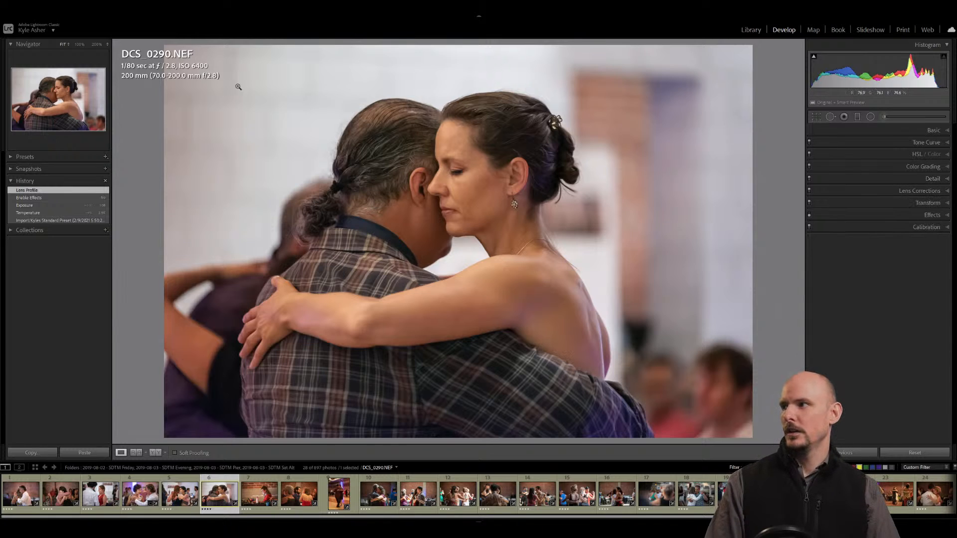
Set the photo's texture to +10, clarity to +10, dehaze to +5 and saturation to -4.
left_click(945, 131)
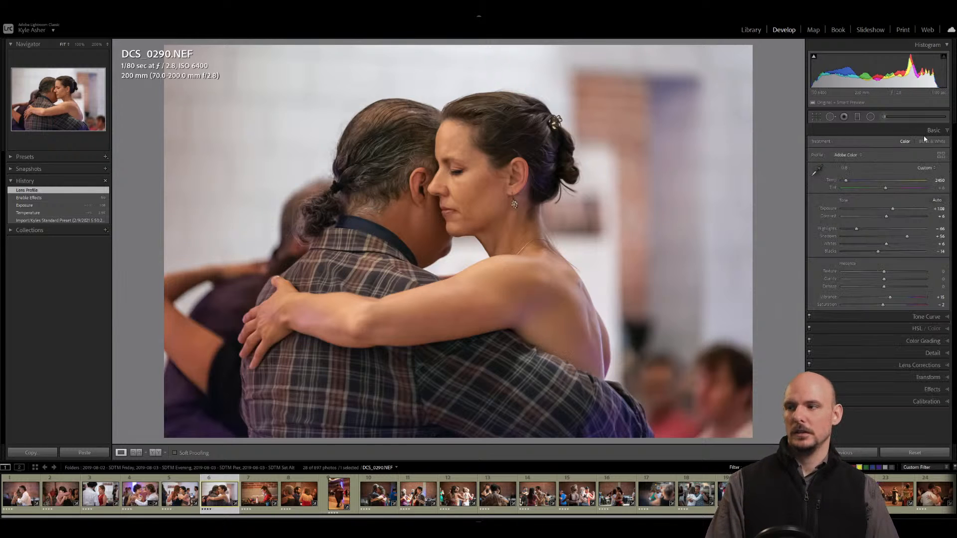
left_click(940, 271)
type("10")
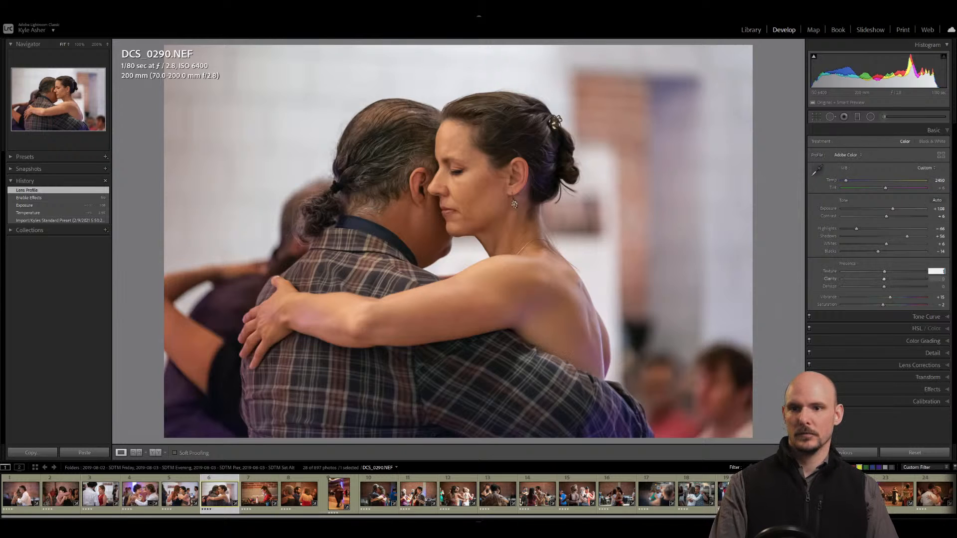
left_click(940, 279)
type("10")
left_click(940, 287)
type("5")
key("Return")
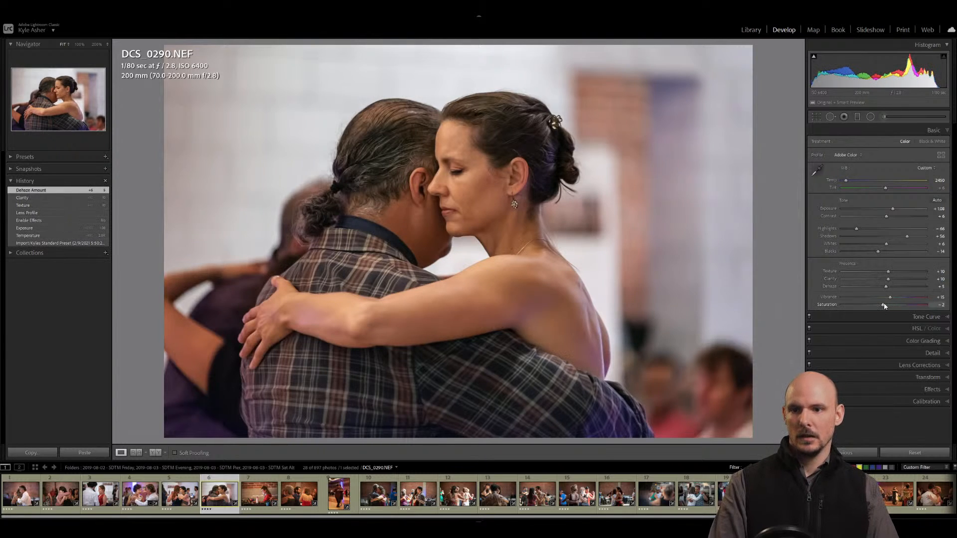
left_click_drag(882, 307, 877, 308)
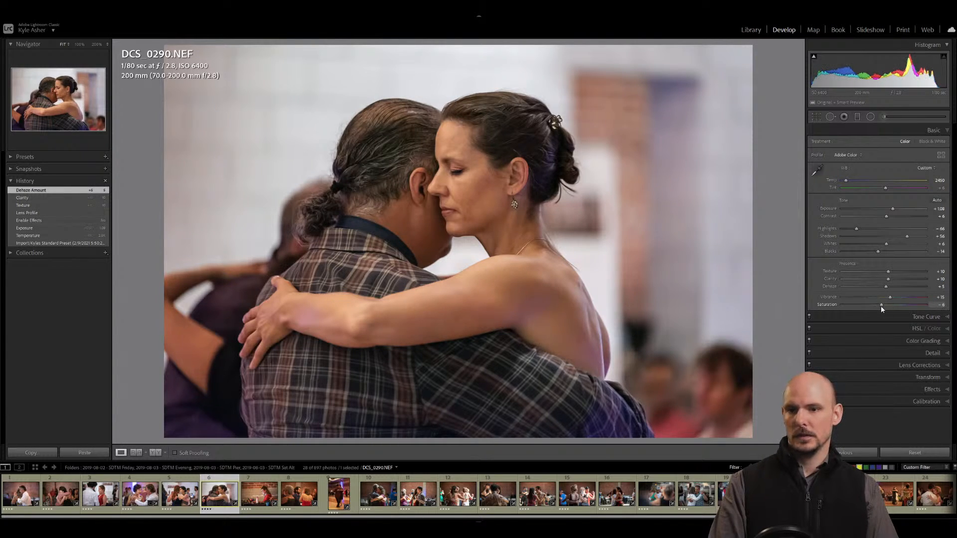
key("Return")
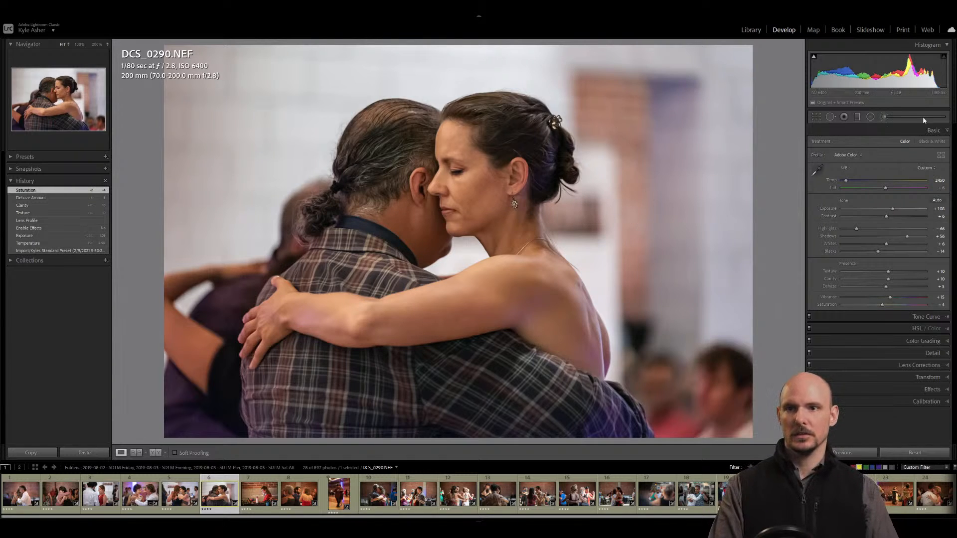
Draw a radial filter with the Exposure effect at 0.50 around the woman's face in DCS_0290.NEF.
left_click(884, 117)
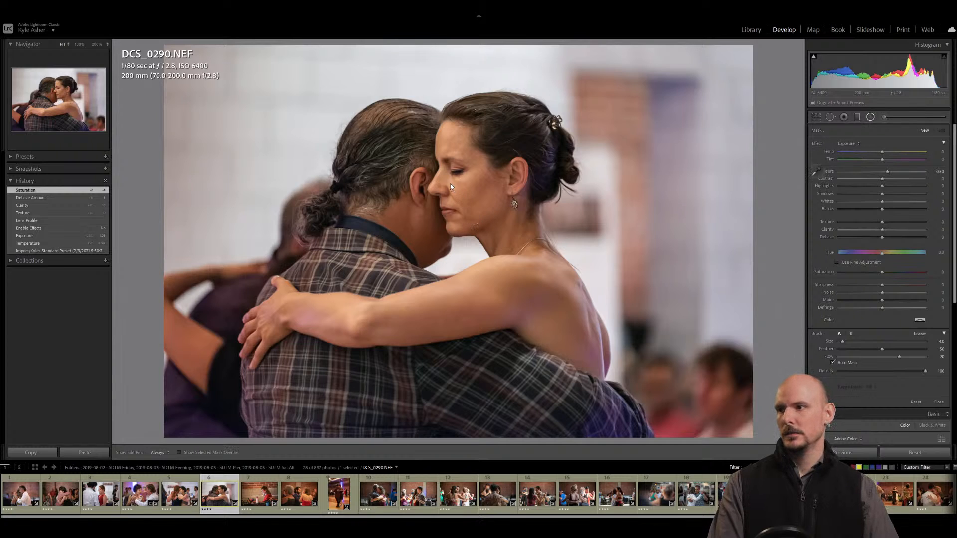
key("shift+m")
left_click_drag(450, 183, 497, 252)
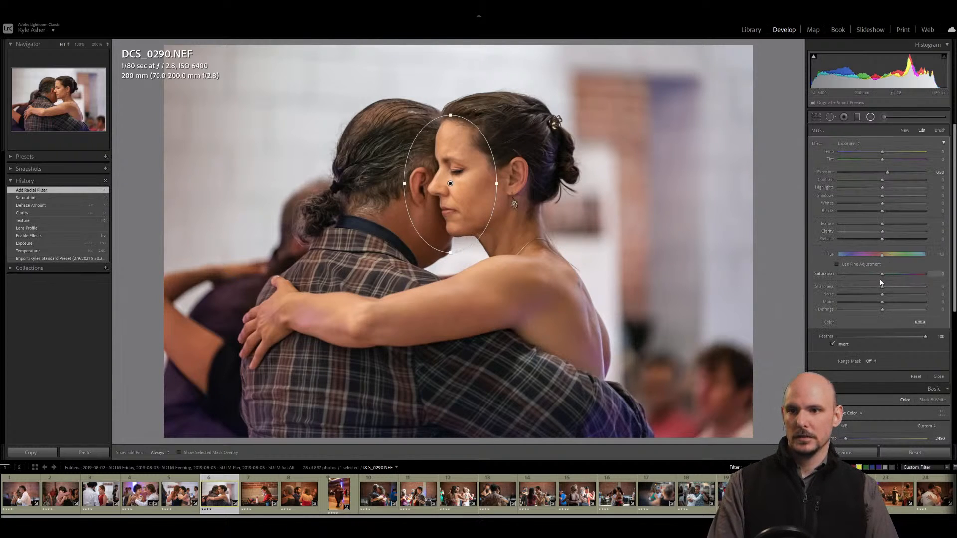
Set the face radial filter's exposure to 0.65, slightly reducing its saturation and lifting its shadows, and close the filter.
left_click_drag(880, 275, 879, 275)
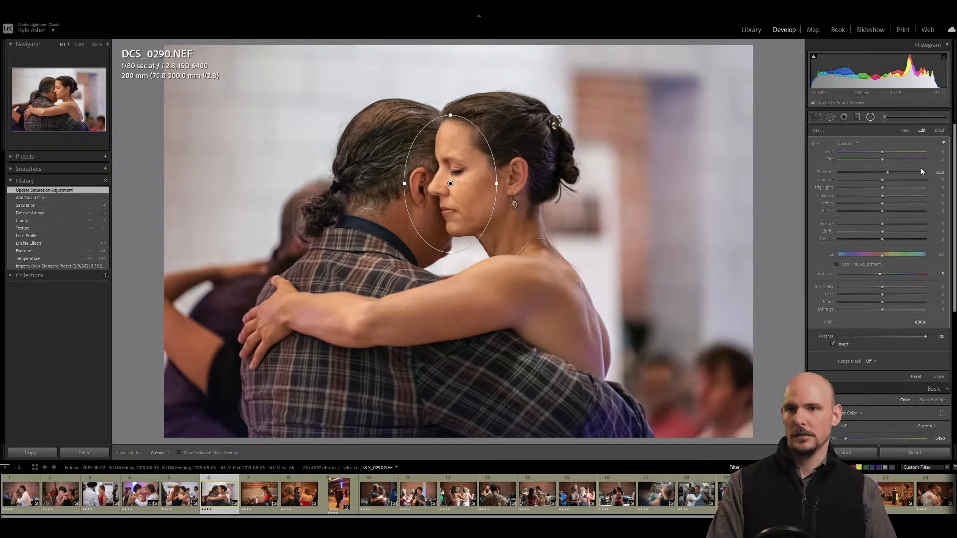
left_click(939, 172)
type(".")
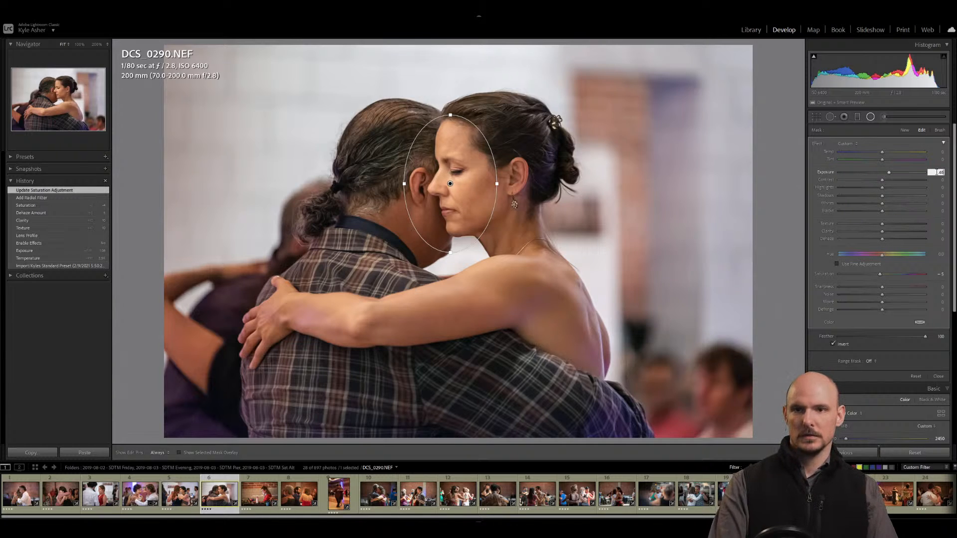
type("65")
key("Return")
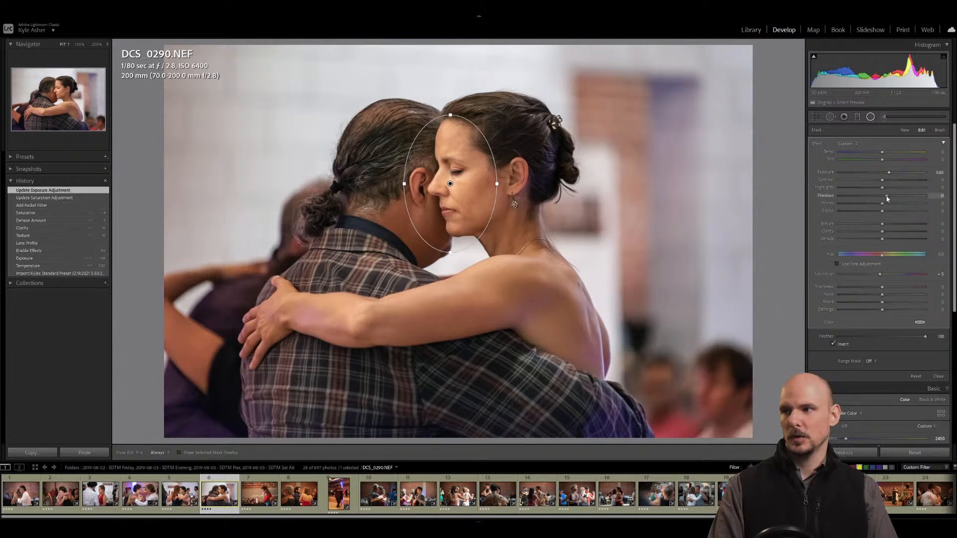
left_click_drag(887, 197, 886, 196)
key("shift+m")
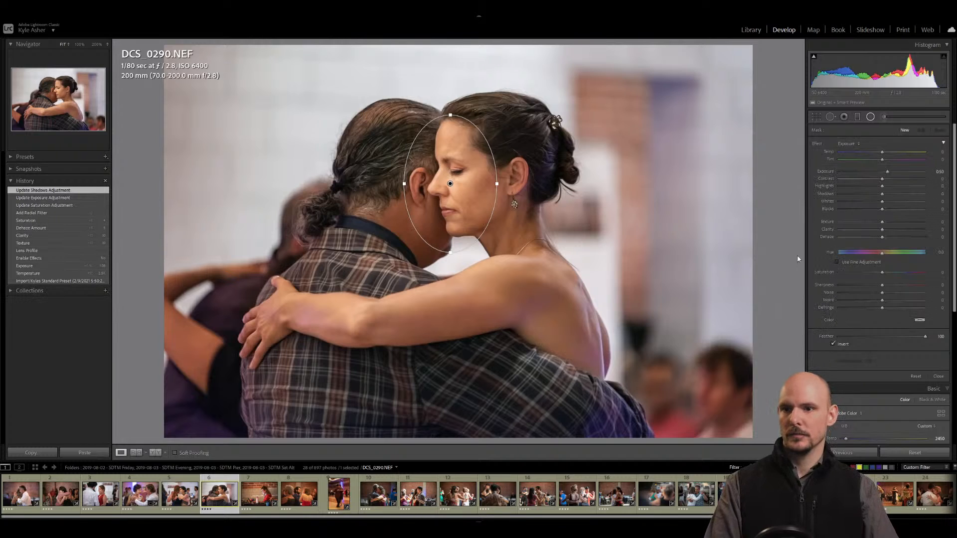
Slightly lower the orange saturation of DCS_0290.NEF in the HSL adjustments.
left_click(926, 328)
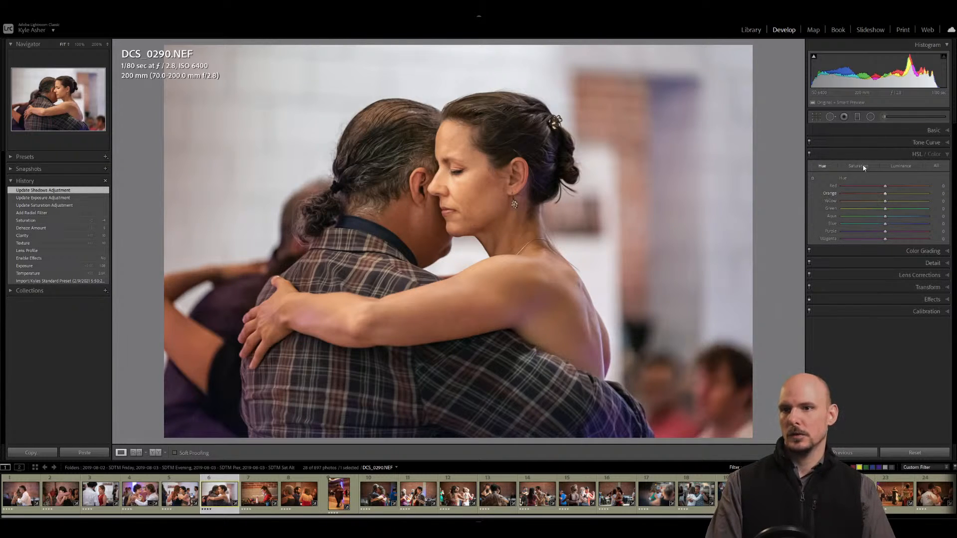
left_click_drag(886, 196, 878, 196)
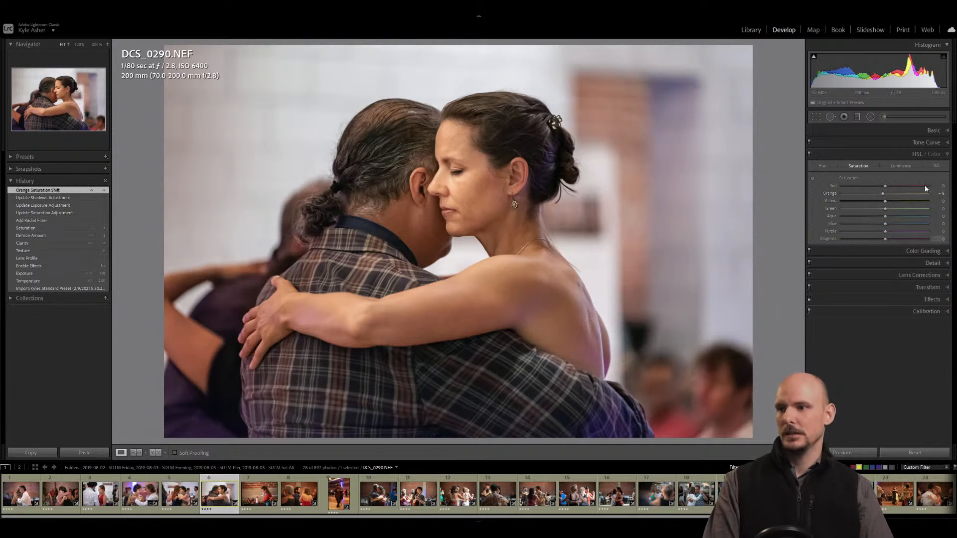
left_click(885, 131)
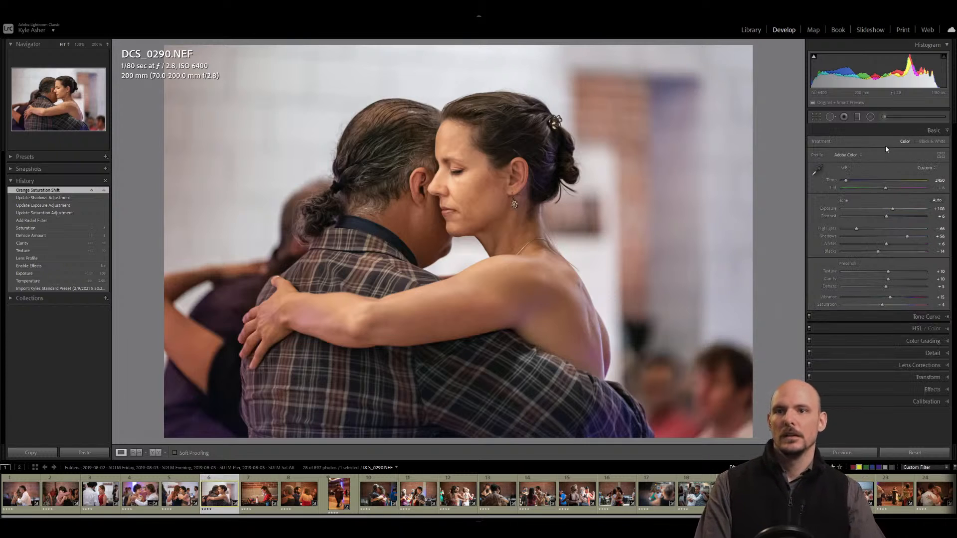
Set up an adjustment brush from the Temp effect with temperature 14 and tint about -19, slightly enlarging the brush.
left_click(883, 115)
left_click(850, 144)
left_click(848, 153)
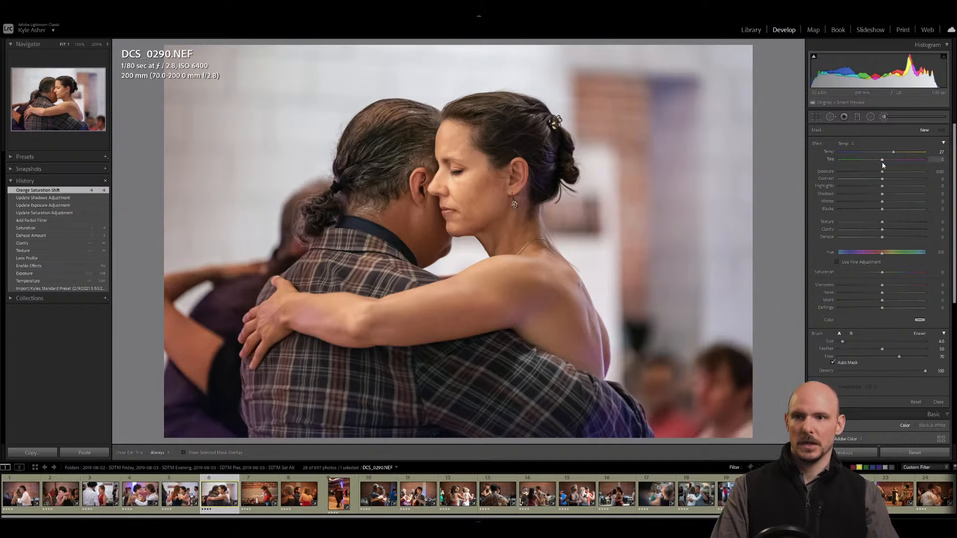
left_click_drag(892, 153, 890, 154)
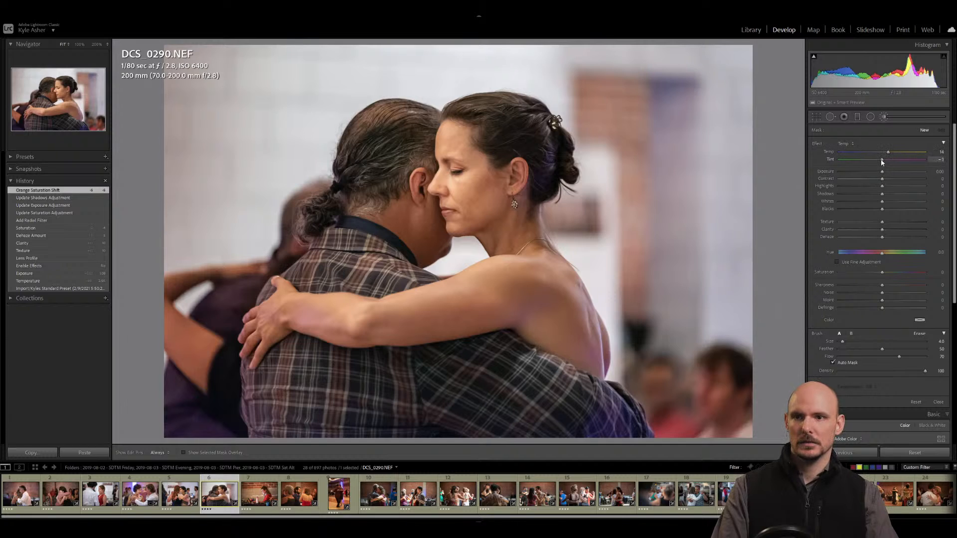
scroll(523, 321, "up", 2)
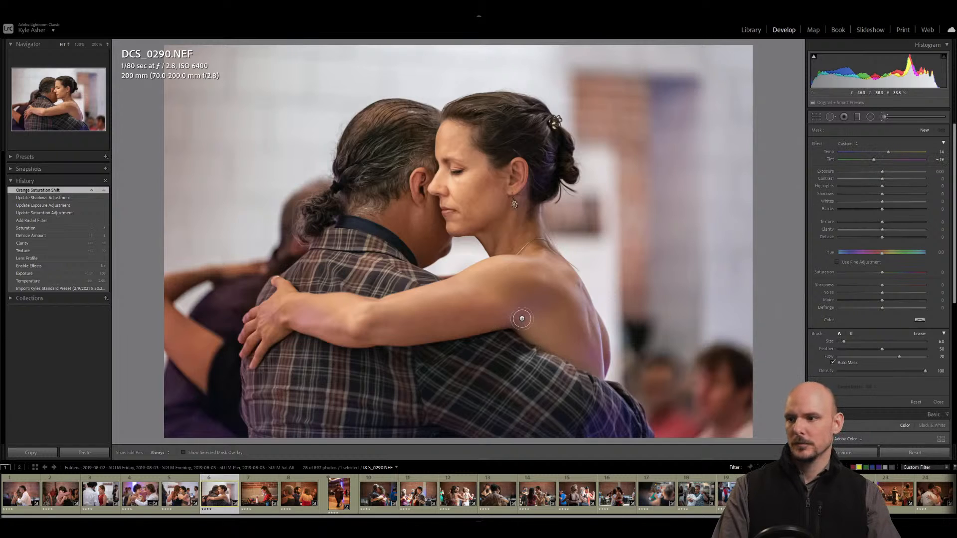
Brush the color correction over the purple casts on the woman's back and forearm and the man's shirt and sleeve.
mouse_move(509, 320)
left_mouse_down()
mouse_move(542, 304)
mouse_move(534, 311)
left_mouse_up()
mouse_move(305, 322)
left_mouse_down()
mouse_move(339, 322)
mouse_move(301, 315)
mouse_move(332, 326)
mouse_move(310, 313)
mouse_move(300, 325)
mouse_move(443, 348)
left_mouse_up()
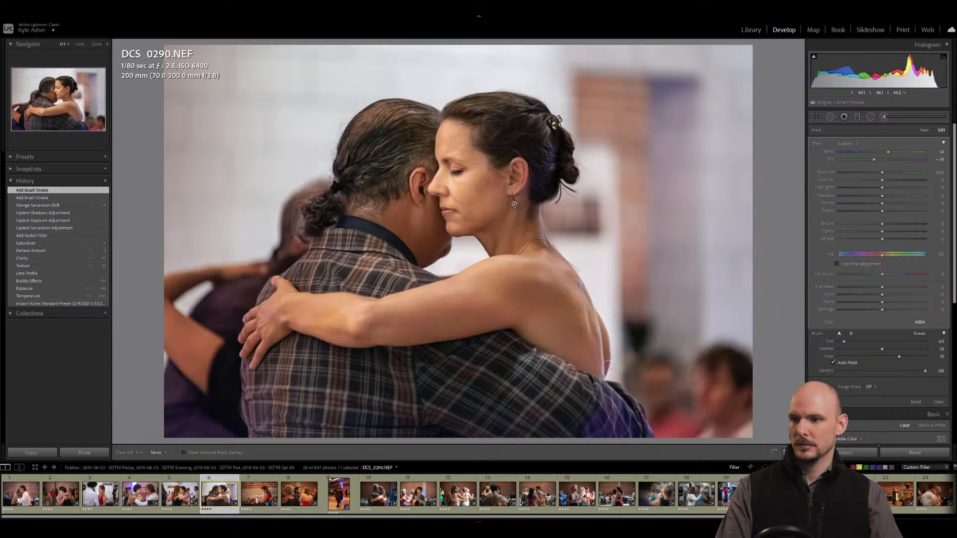
mouse_move(606, 369)
left_mouse_down()
mouse_move(596, 360)
mouse_move(598, 394)
left_mouse_up()
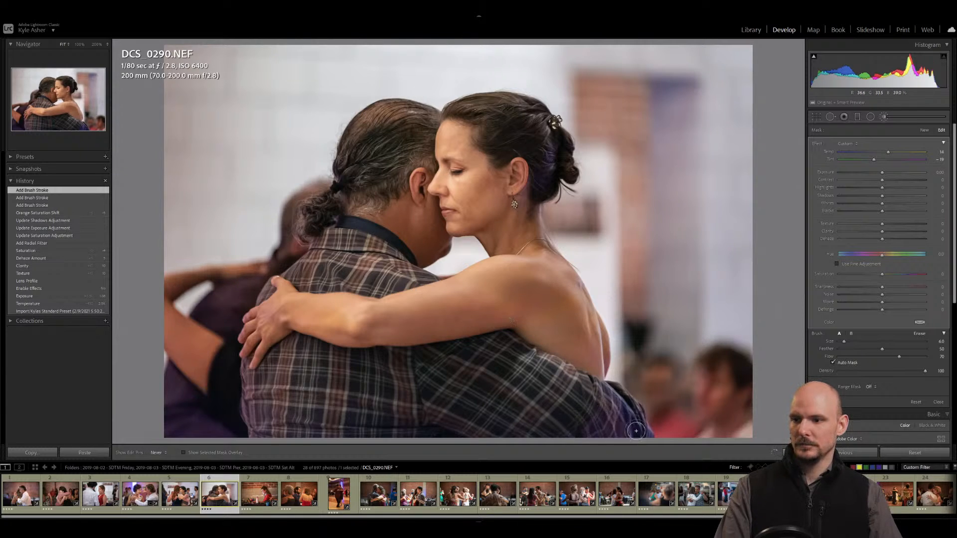
mouse_move(621, 415)
left_mouse_down()
mouse_move(583, 435)
mouse_move(602, 411)
mouse_move(577, 441)
left_mouse_up()
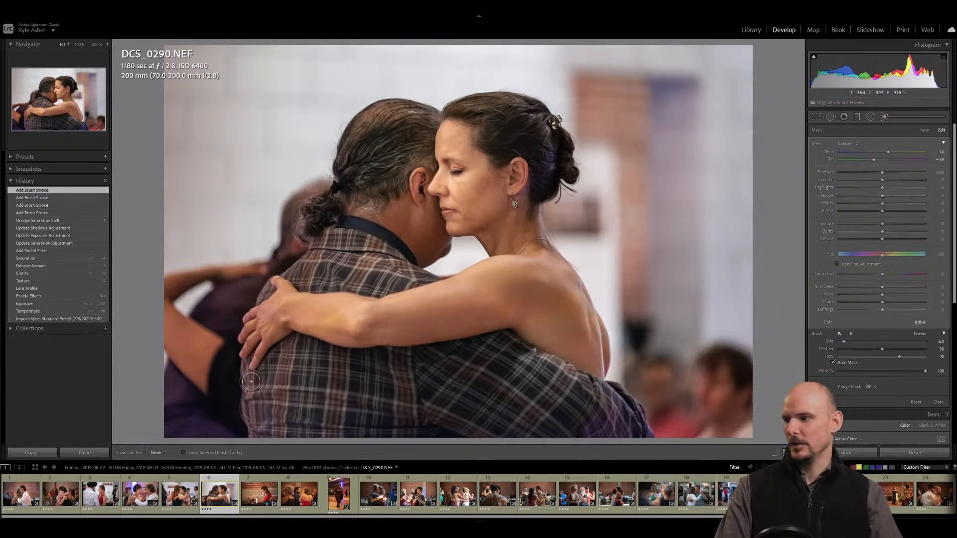
left_click_drag(276, 429, 276, 432)
scroll(247, 317, "down", 2)
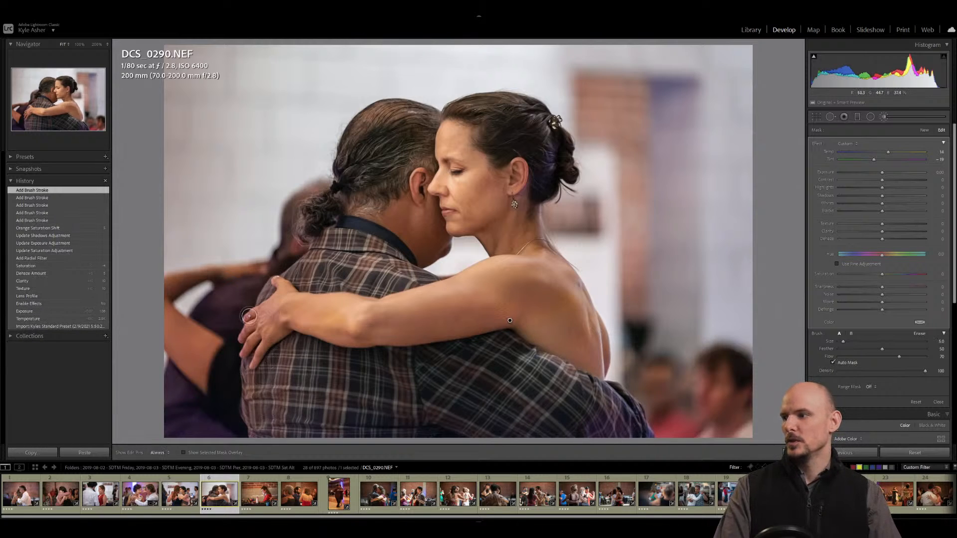
Extend the brush correction to the woman's fingertips, the hair behind her ear and the edge of her back.
key("h")
left_click(244, 319)
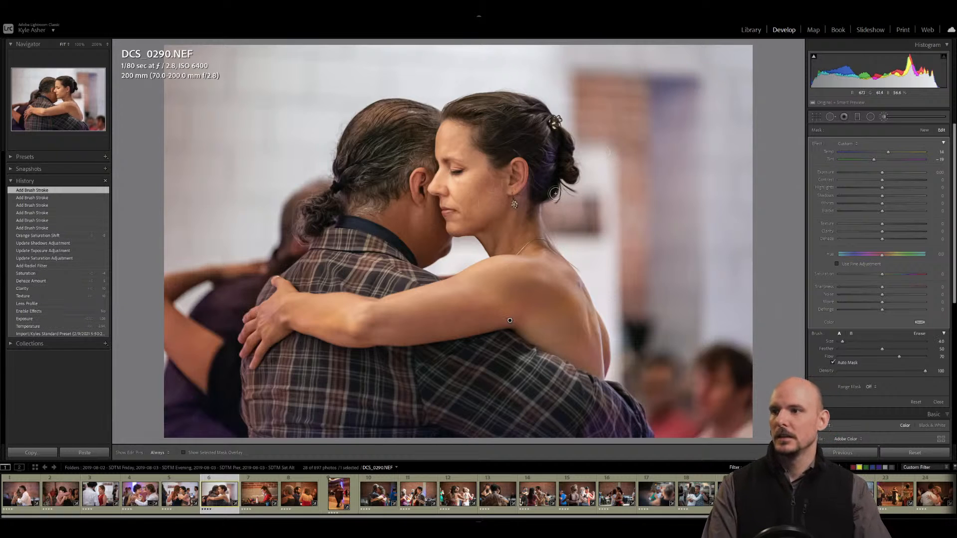
key("h")
scroll(541, 159, "up", 1)
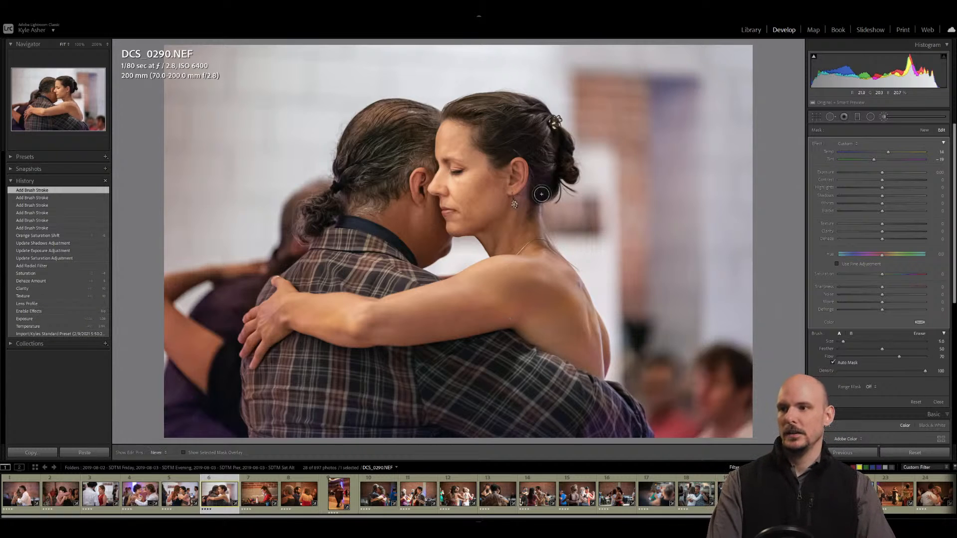
mouse_move(537, 175)
left_mouse_down()
mouse_move(525, 194)
mouse_move(534, 200)
mouse_move(536, 182)
left_mouse_up()
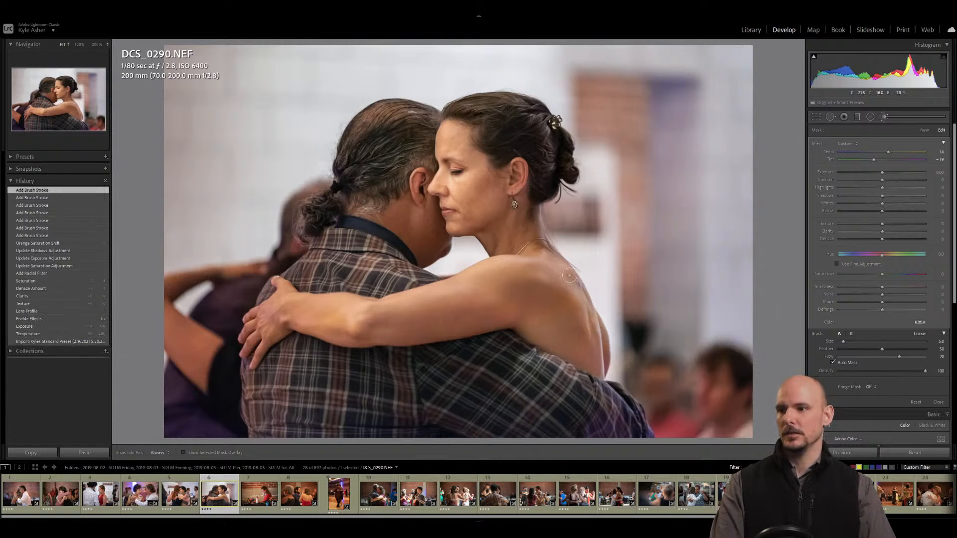
left_click(598, 318)
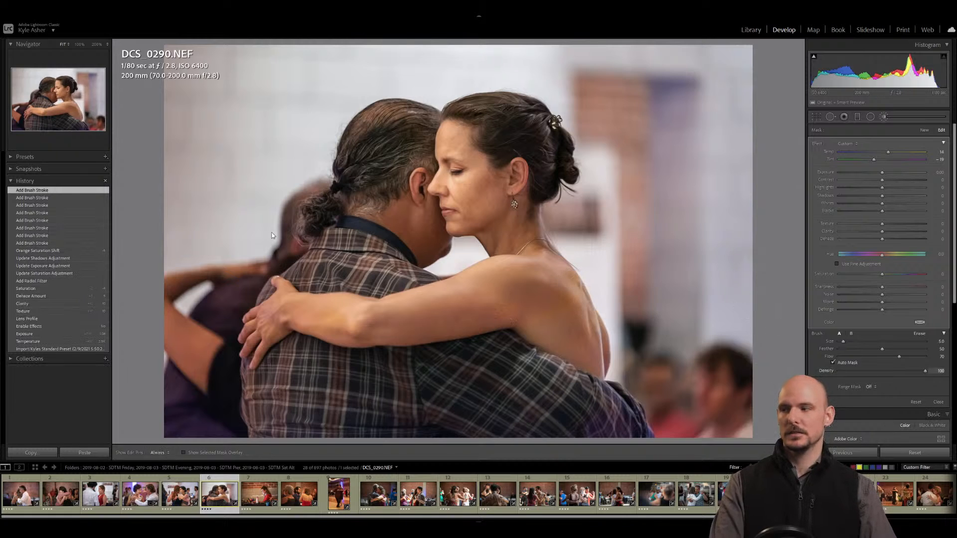
Compare the photo with its history state before the brush strokes, and paint more correction onto the woman's lower back.
left_click(31, 252)
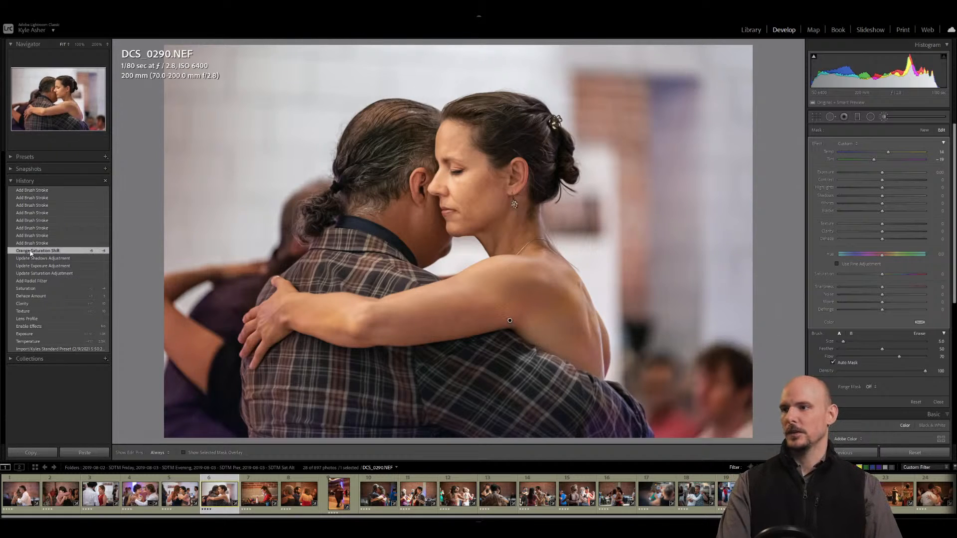
left_click(31, 190)
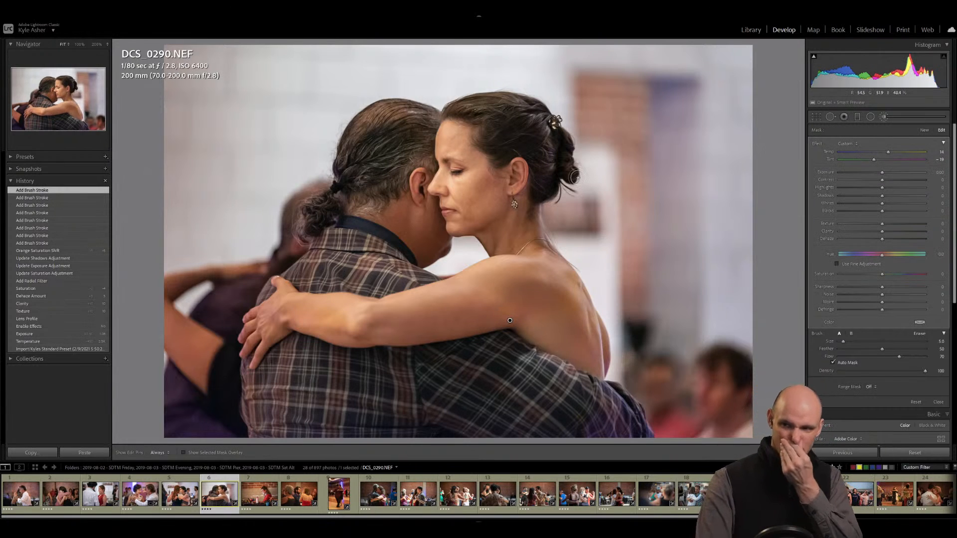
key("h")
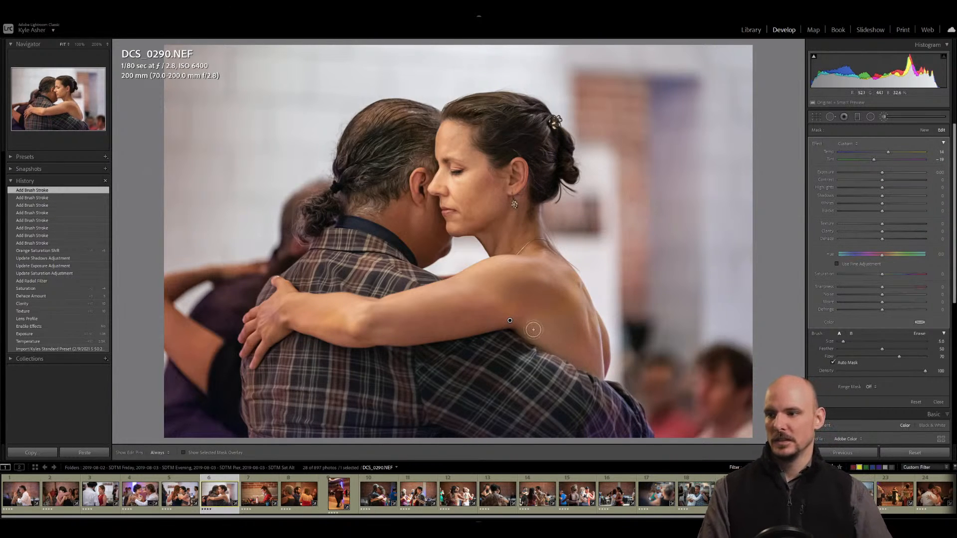
left_click_drag(560, 345, 583, 362)
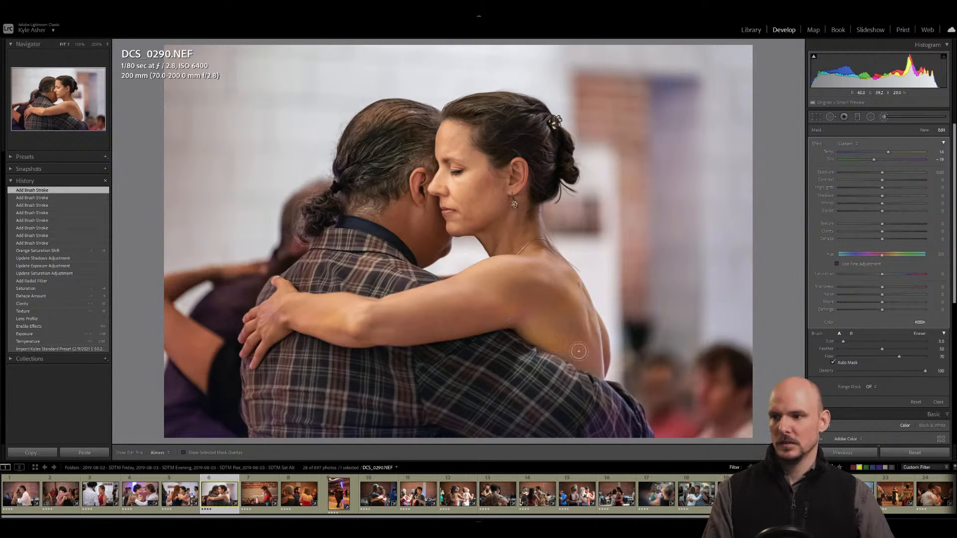
Try a temperature of 20 with a tint of -15 on the brush correction.
left_click(937, 151)
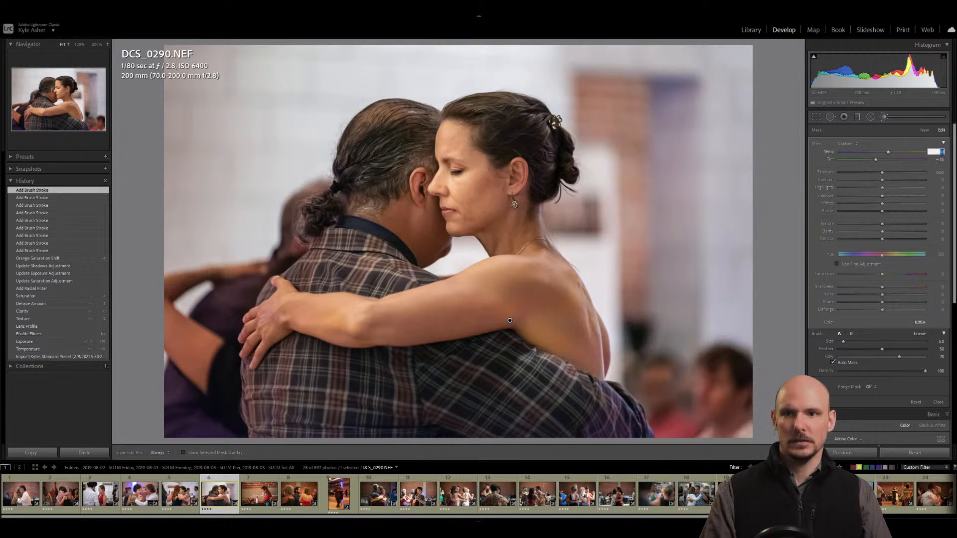
type("20")
key("Return")
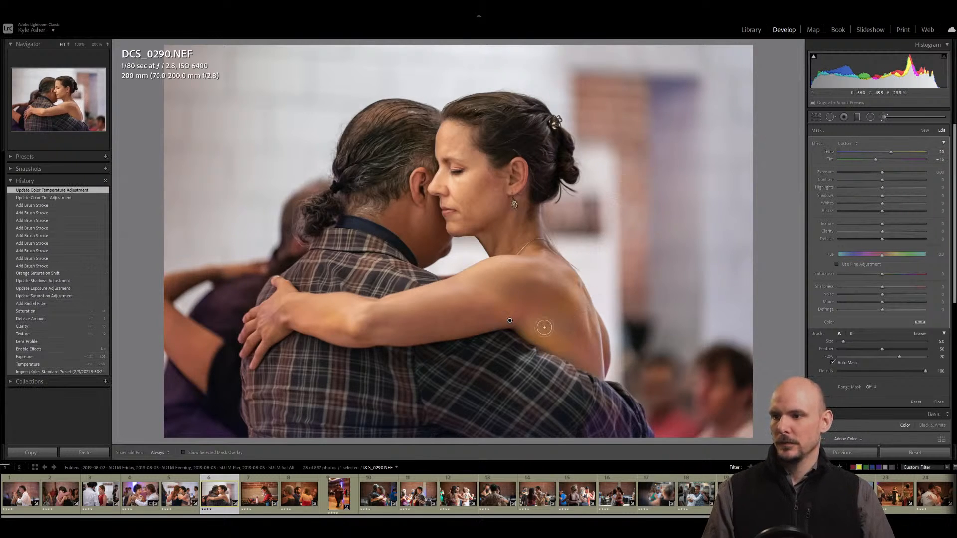
Try a temperature of 10 and a tint of -10 on the brush correction.
left_click(937, 151)
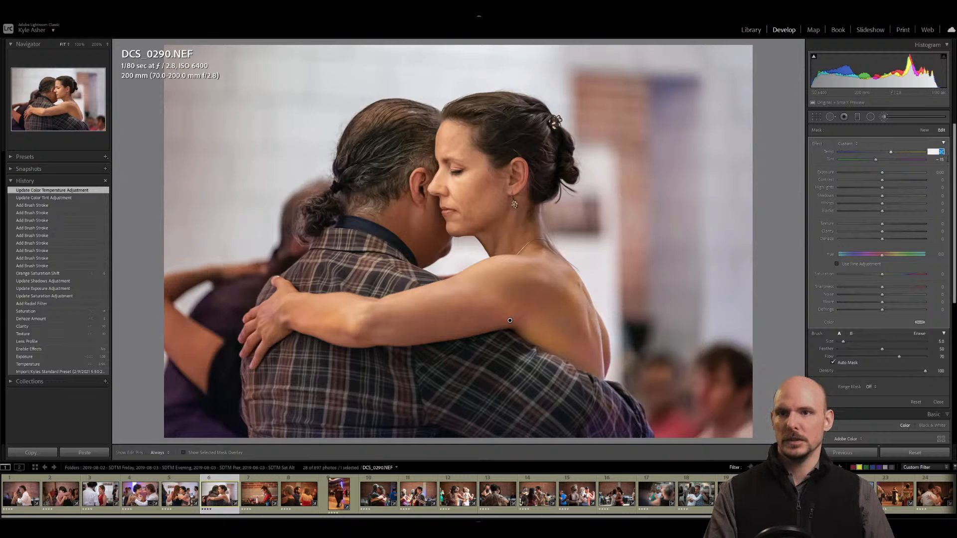
type("10")
left_click(942, 160)
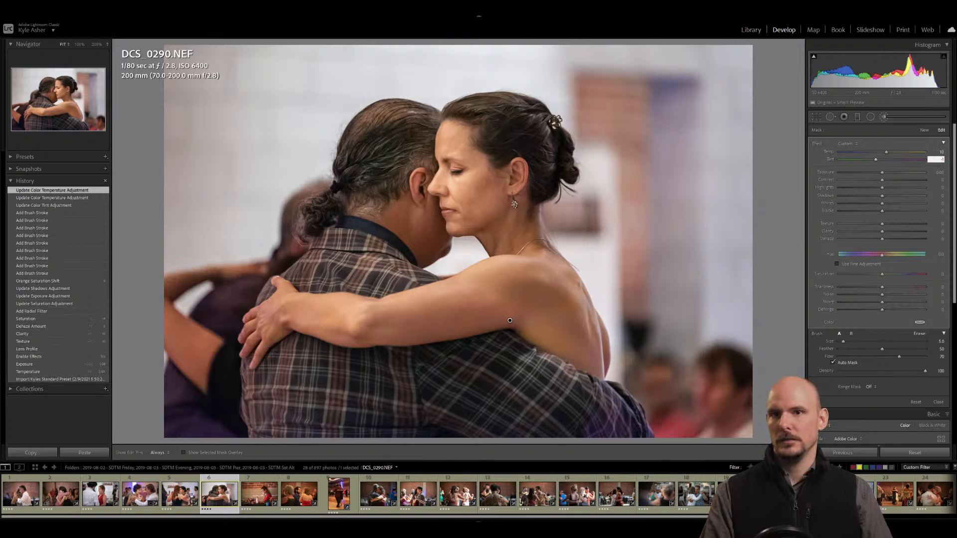
type("-10")
key("Return")
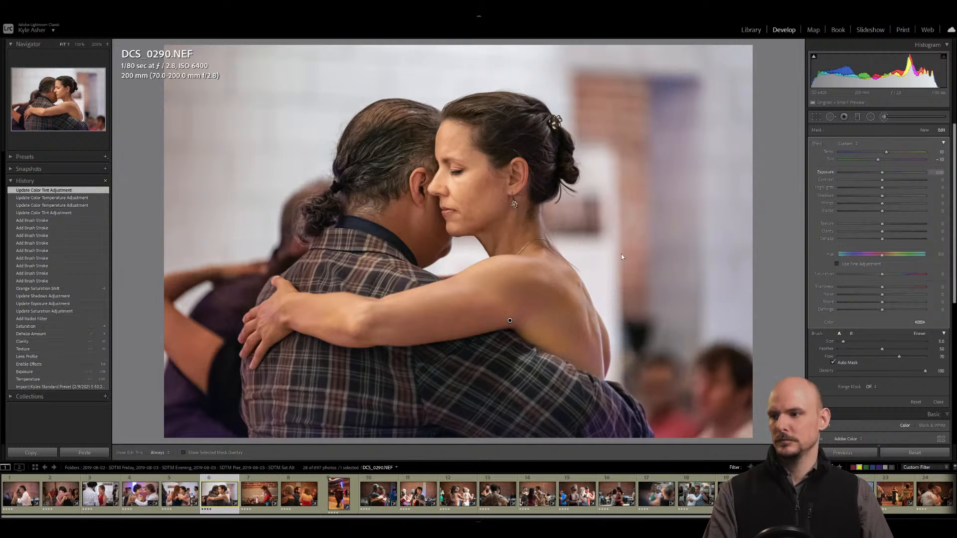
Reopen the brush correction and erase it from the over-yellowed skin on the woman's back.
key("k")
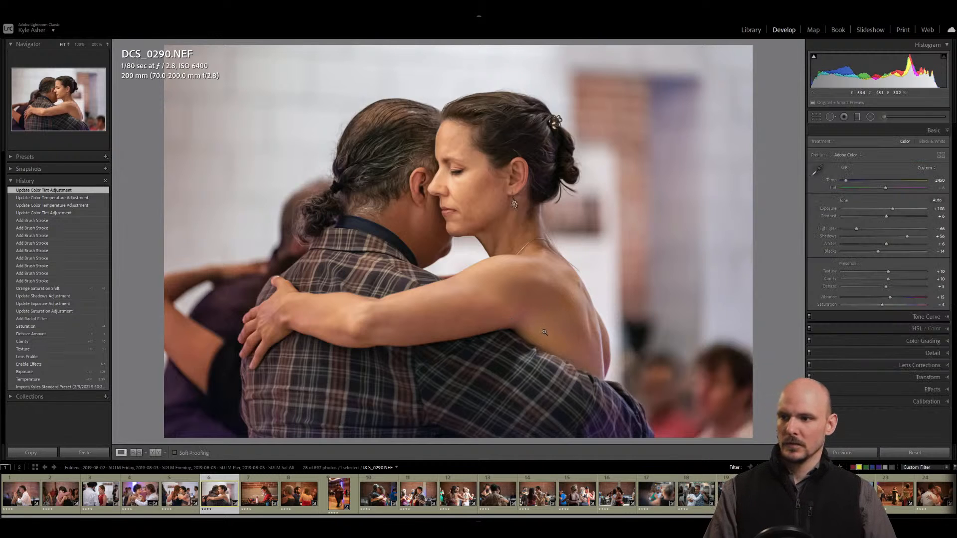
left_click(882, 118)
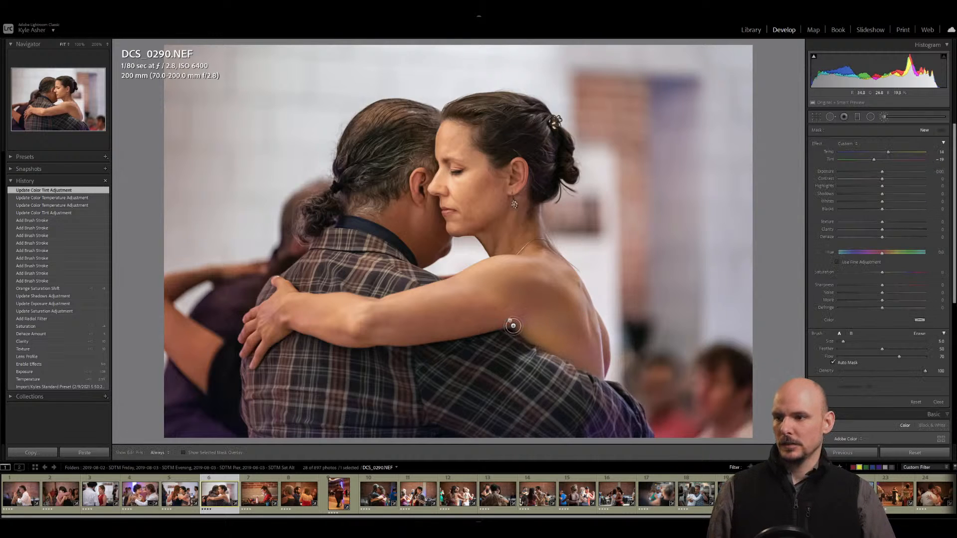
key("h")
mouse_move(547, 344)
left_mouse_down()
mouse_move(539, 327)
mouse_move(532, 342)
mouse_move(559, 355)
mouse_move(538, 328)
mouse_move(566, 356)
mouse_move(542, 338)
left_mouse_up()
scroll(553, 346, "down", 2)
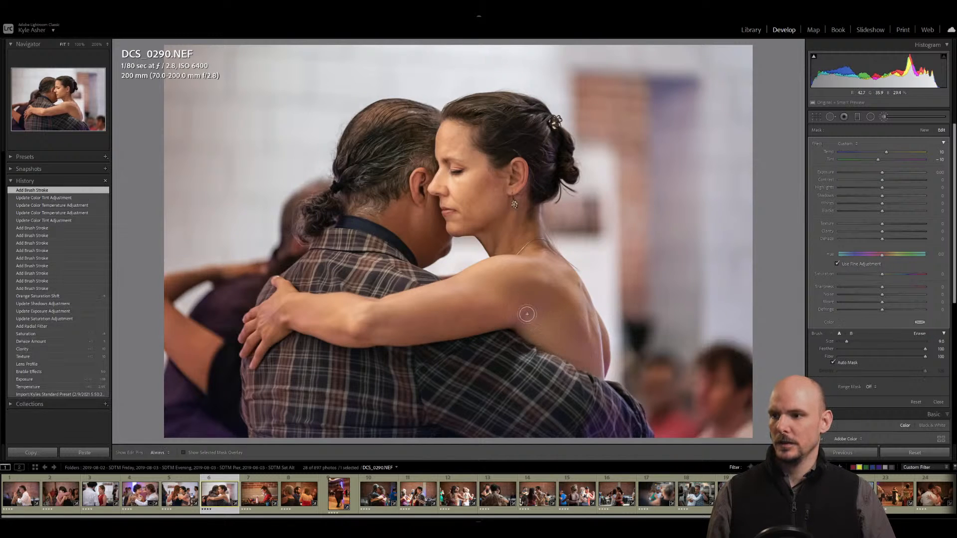
Set the existing brush correction's temperature to 15 and its tint to -15.
key("h")
left_click(940, 151)
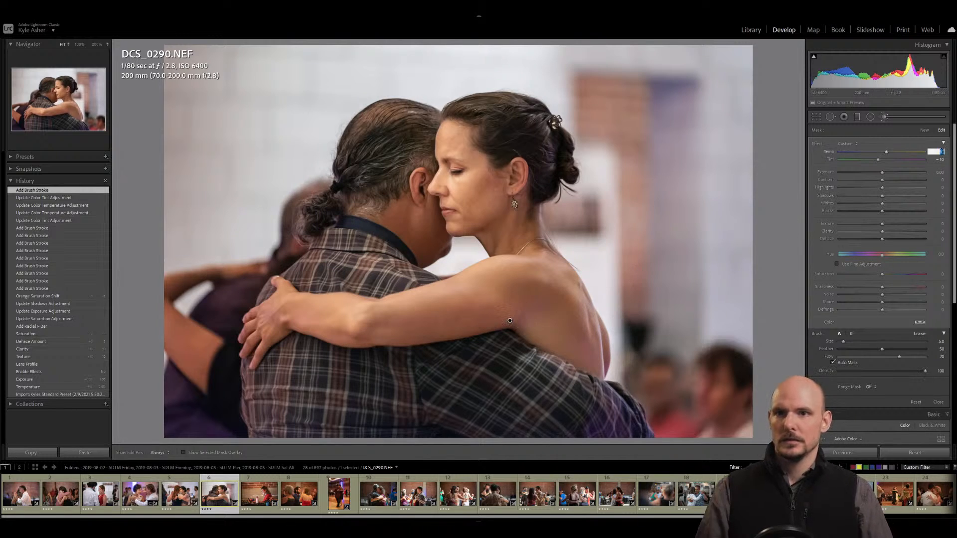
type("15")
key("Tab")
type("-15")
key("Return")
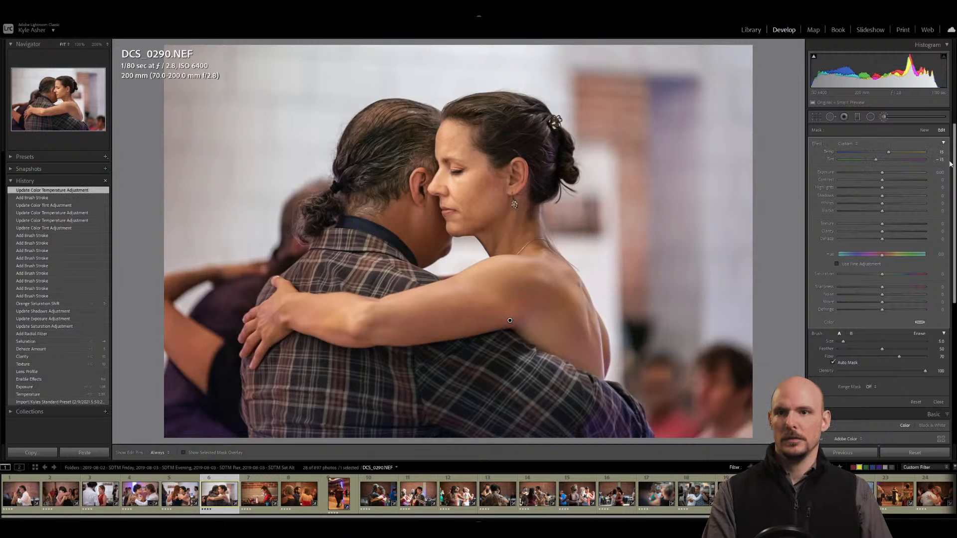
Start a second brush adjustment with temperature 14 and tint about -19, and paint it over the woman's back.
left_click(924, 131)
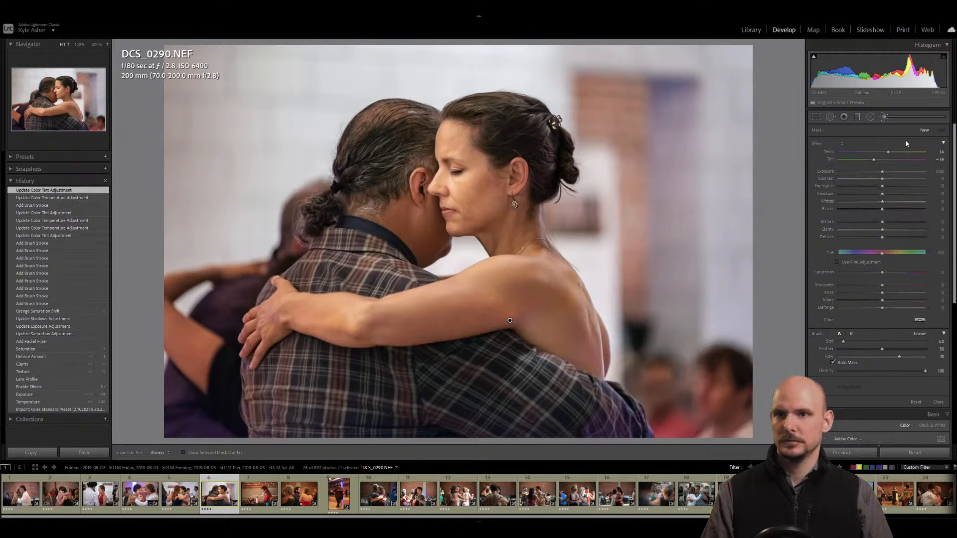
key("h")
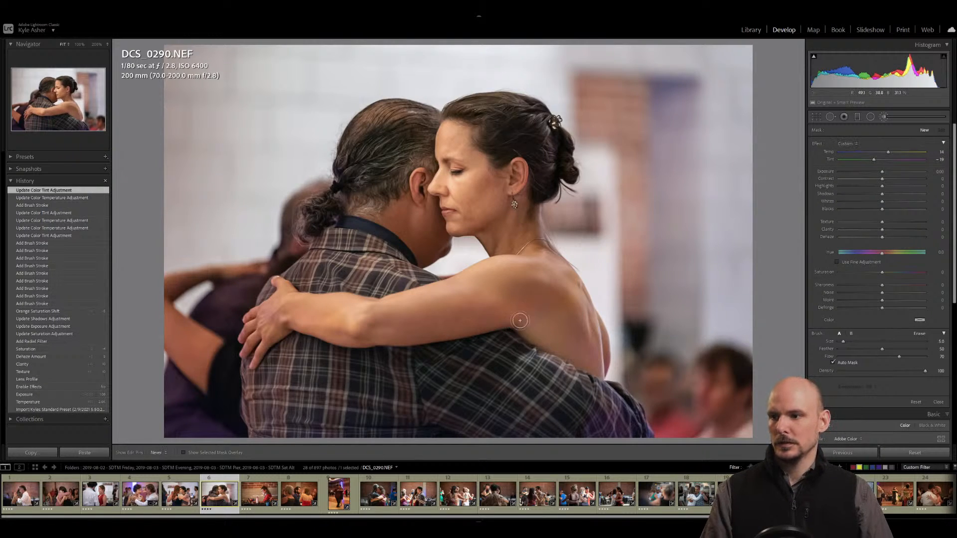
left_click(603, 356)
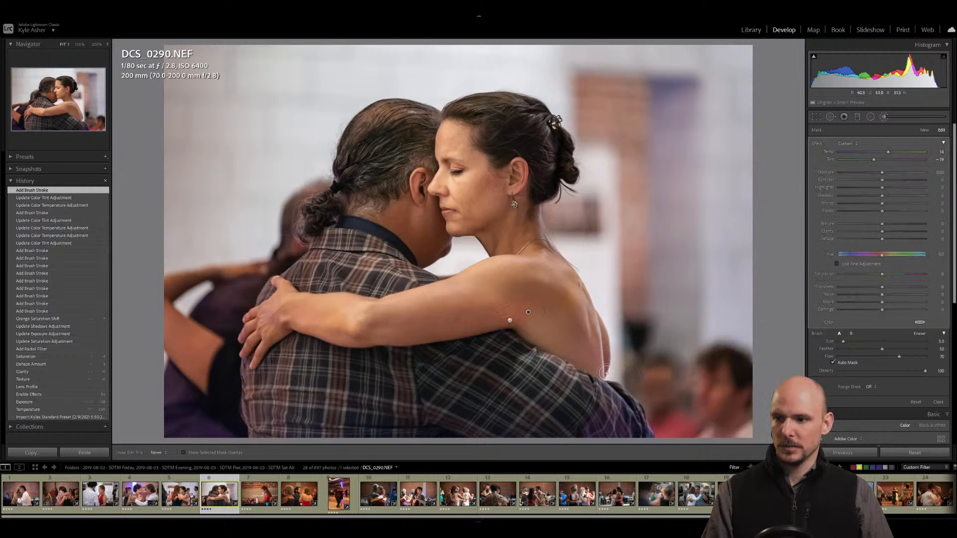
Extend the second brush correction over the woman's lower back and her hand, checking the result without the edit pins.
key("h")
left_click_drag(591, 387, 584, 335)
key("h")
key("h")
key("h")
left_click(600, 366)
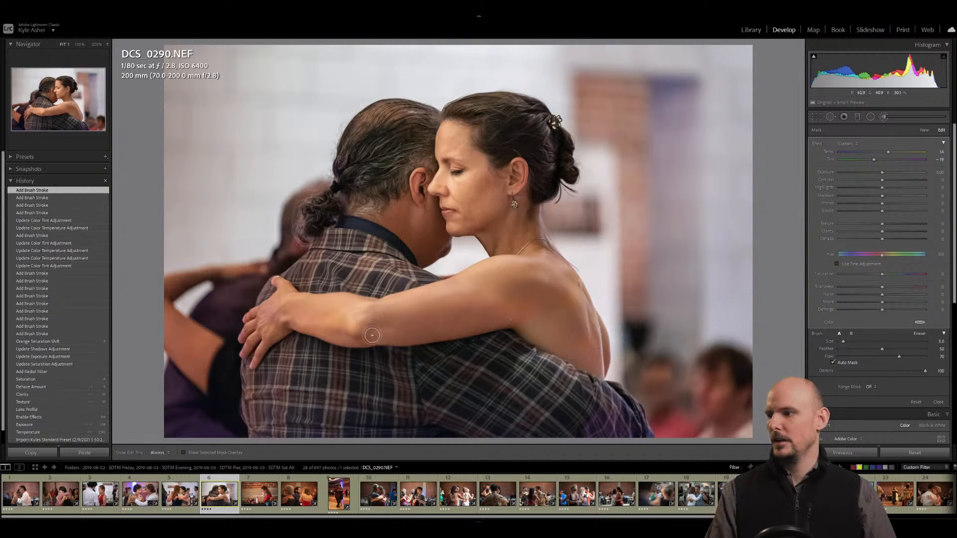
left_click(273, 326)
key("h")
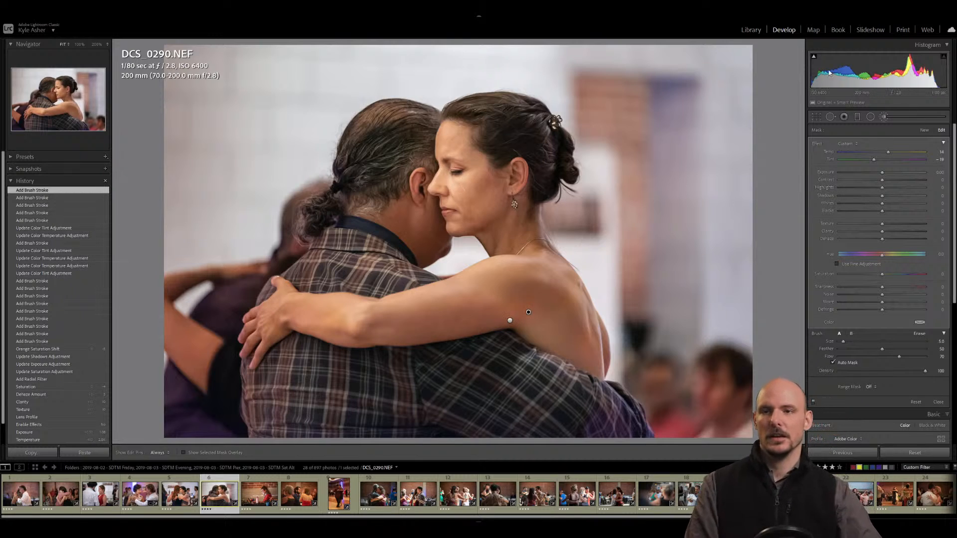
Start a third brush adjustment with temperature 0 and tint 12, and paint it over the woman's face.
left_click(926, 130)
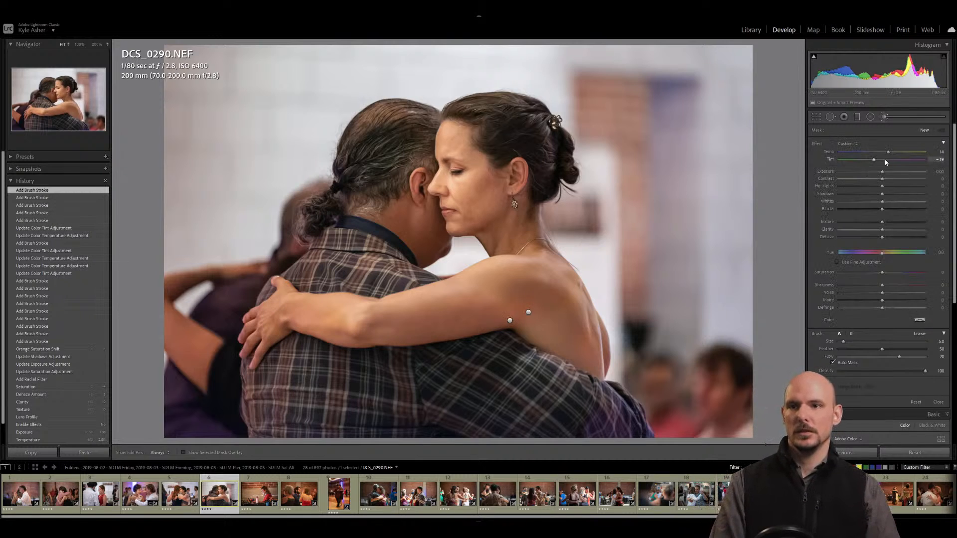
double_click(832, 159)
double_click(828, 151)
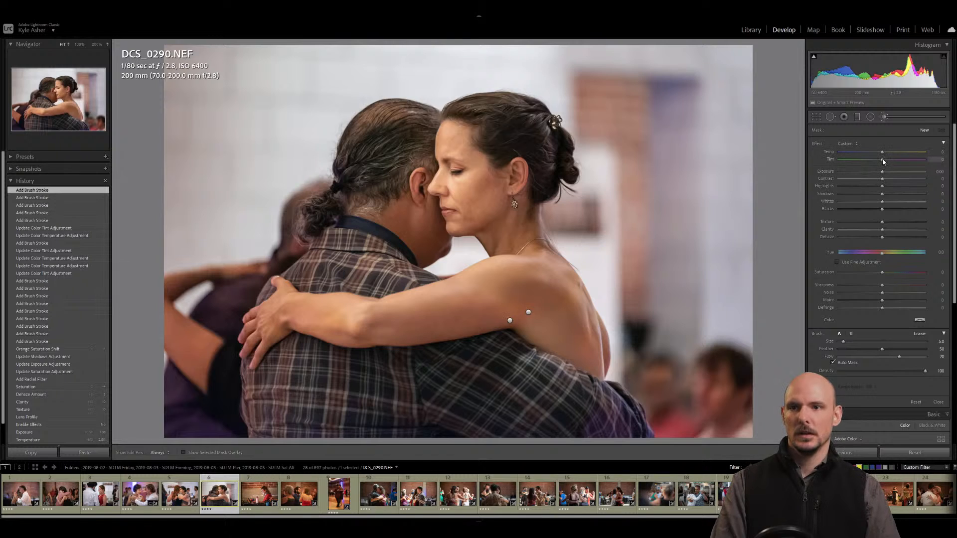
left_click_drag(882, 159, 887, 159)
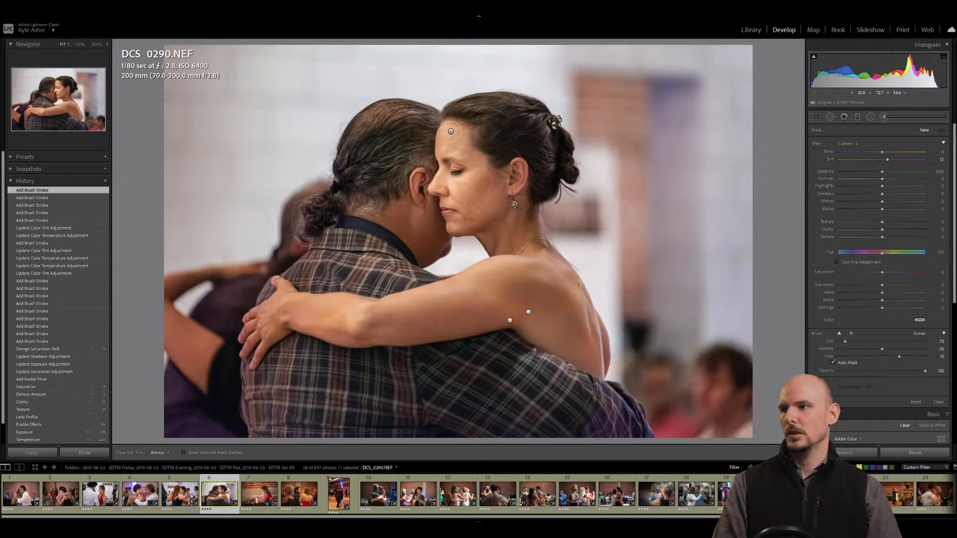
key("h")
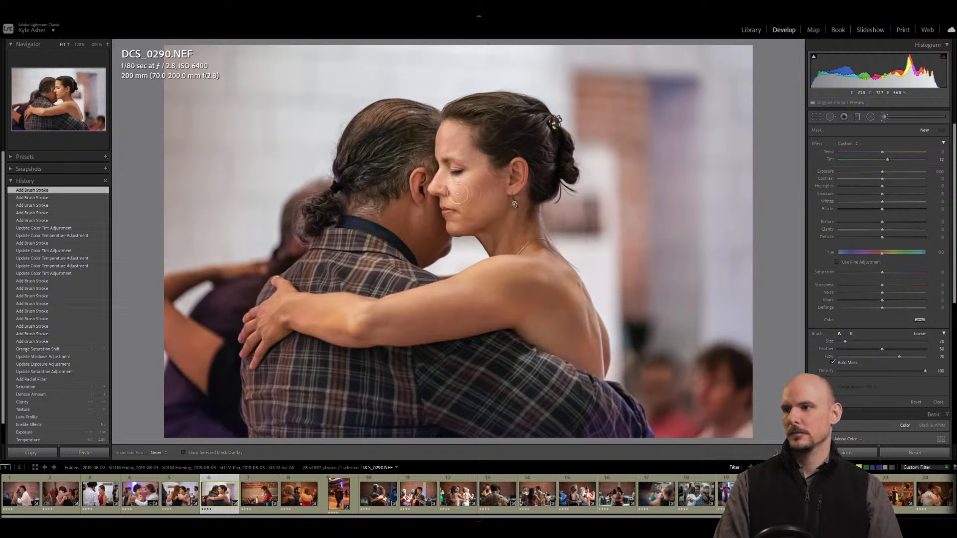
mouse_move(471, 202)
left_mouse_down()
mouse_move(486, 185)
mouse_move(456, 222)
left_mouse_up()
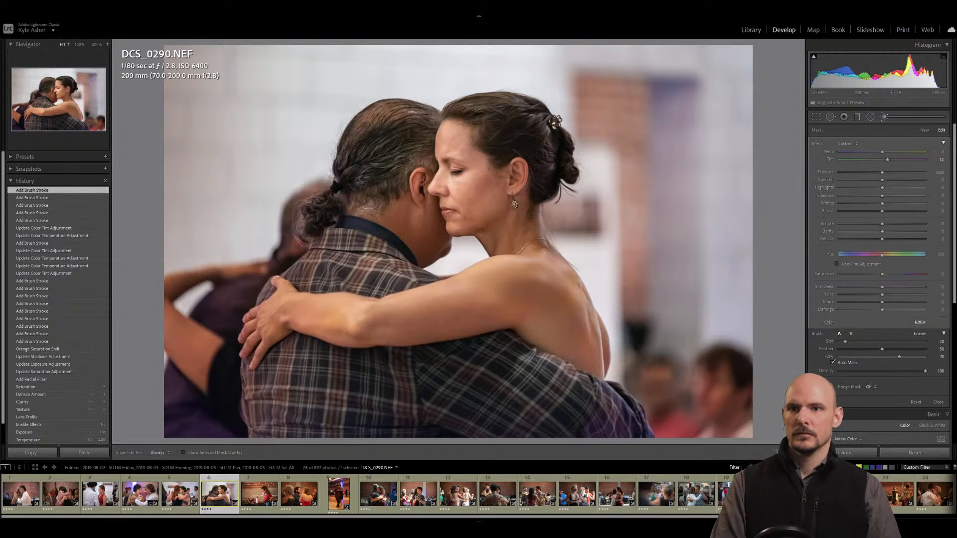
Try tints of 8 and 10 on the face brush correction.
type("8")
key("Return")
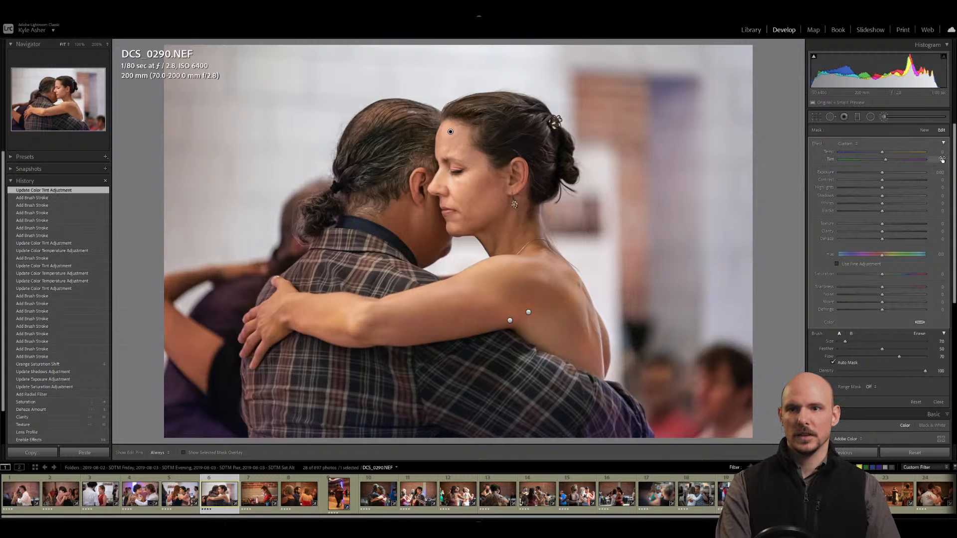
key("Return")
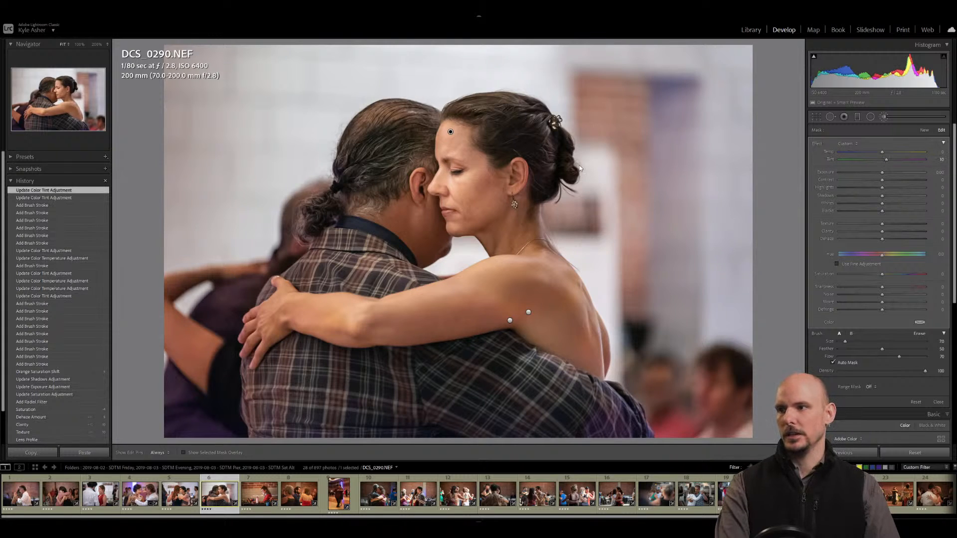
Set the face brush correction's temperature to 5 and its tint to 12.
left_click(944, 153)
type("5")
key("Return")
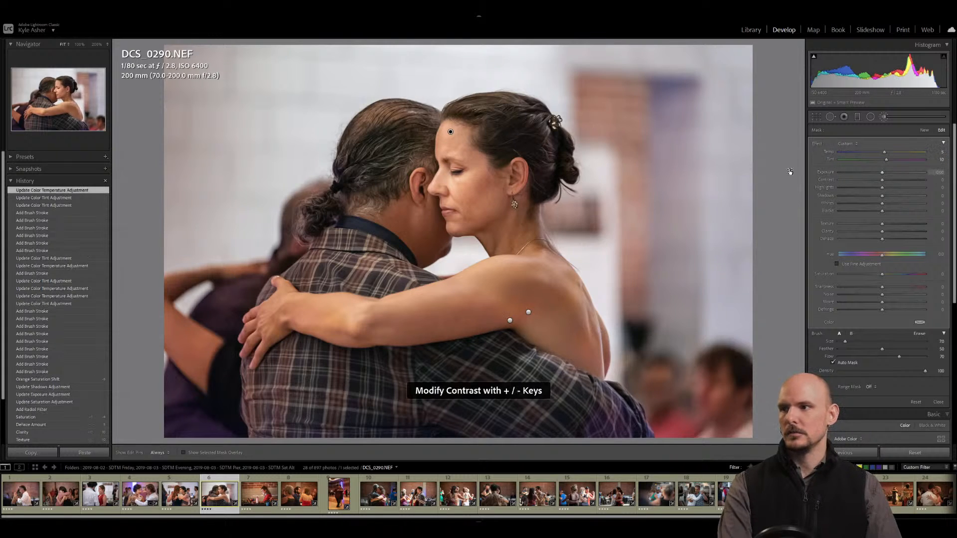
left_click(941, 159)
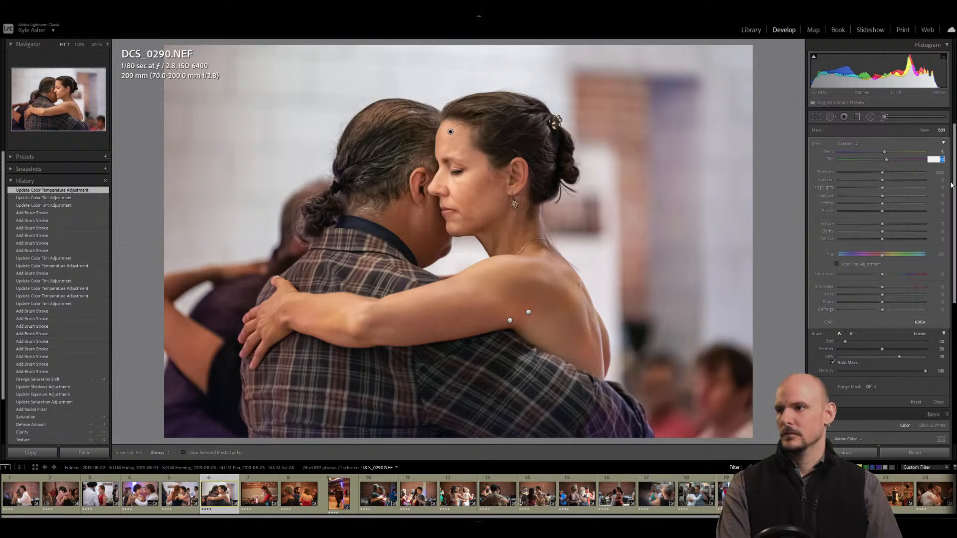
type("12")
key("Return")
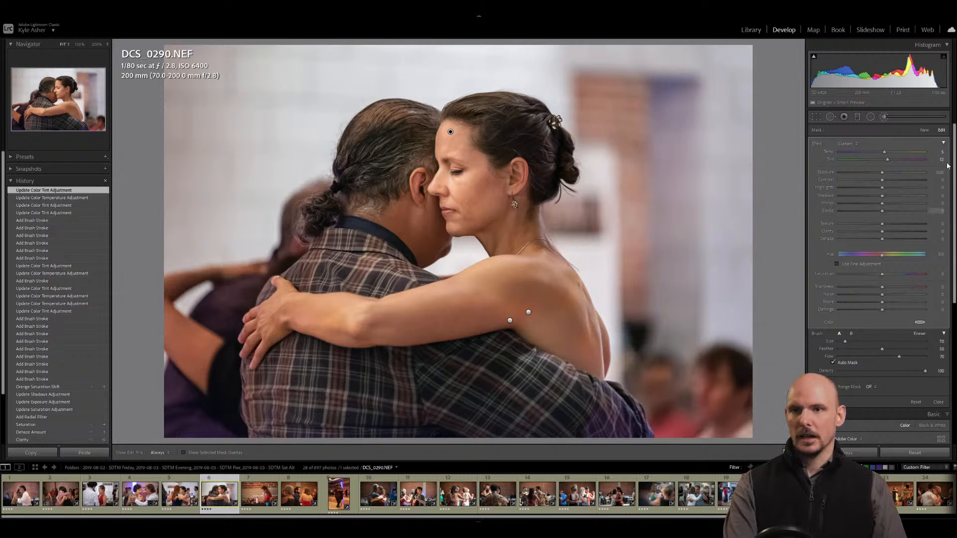
Finish the local brush adjustments and set the photo's overall white balance tint to +8.
left_click(924, 130)
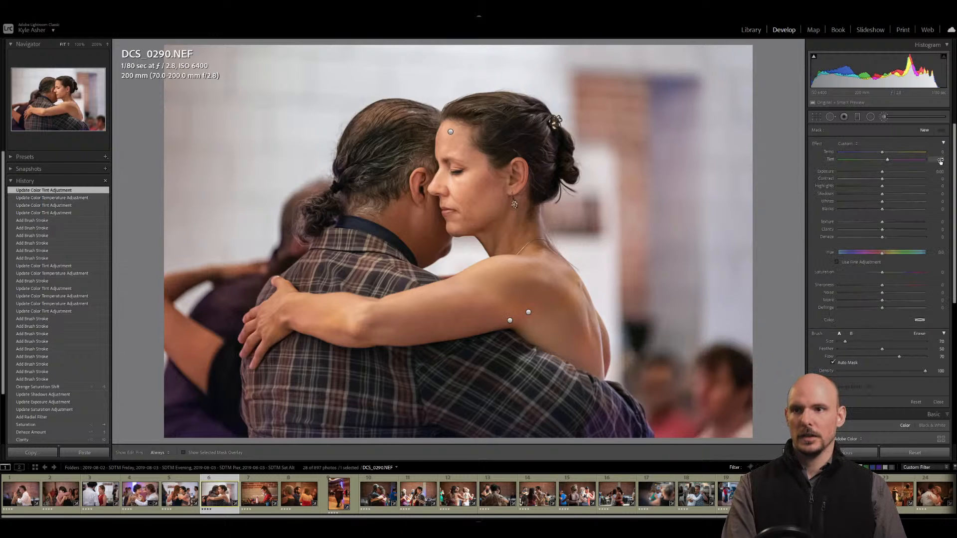
key("k")
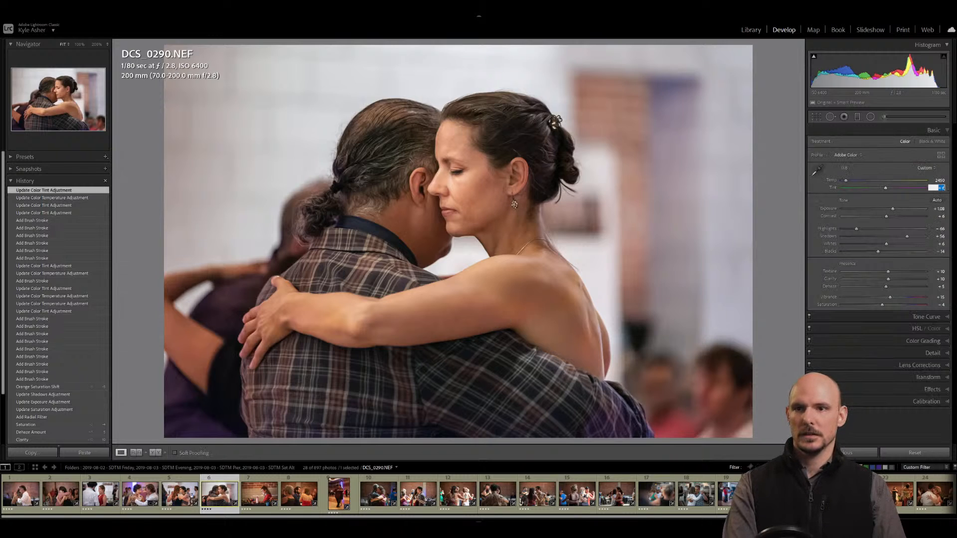
key("Return")
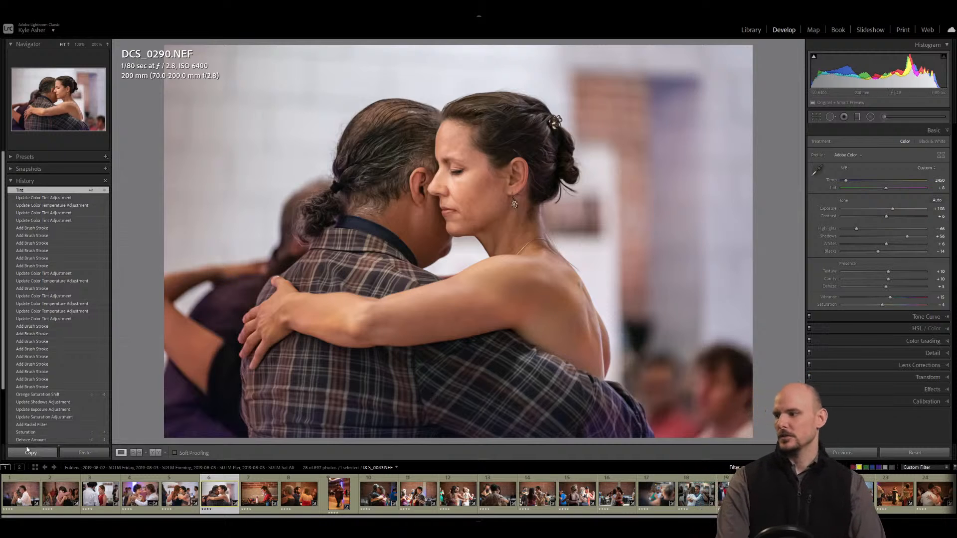
Compare the photo's imported state with its latest edit in the history, ending on the latest state.
scroll(58, 379, "down", 5)
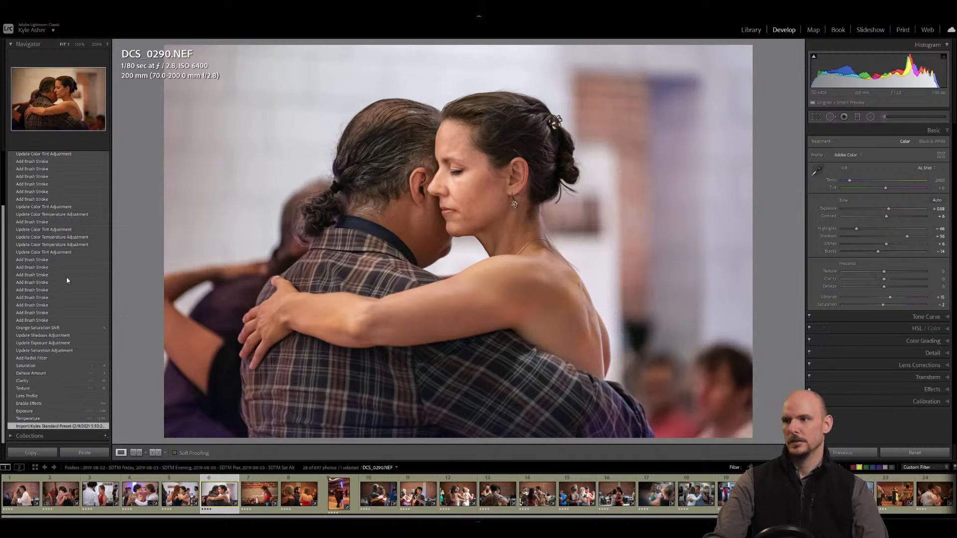
scroll(85, 262, "up", 4)
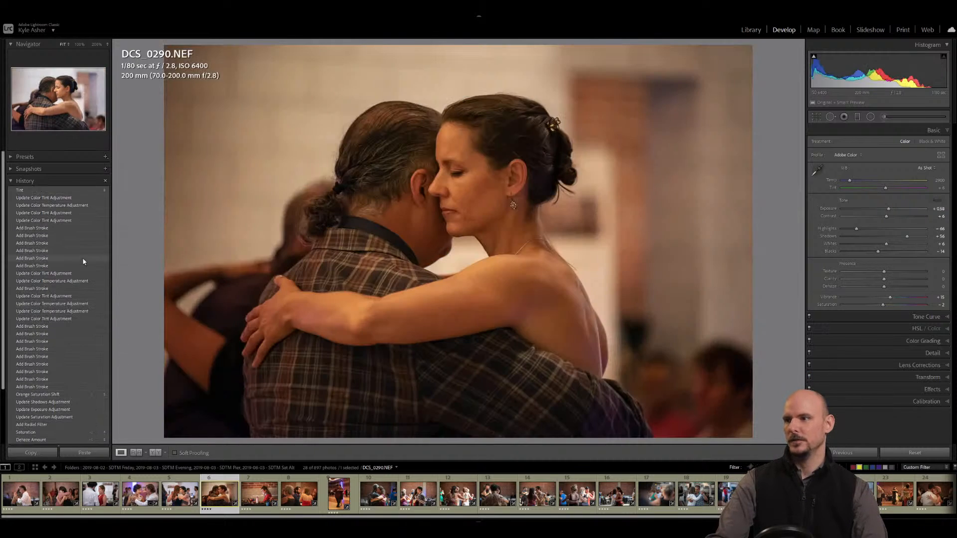
left_click(52, 191)
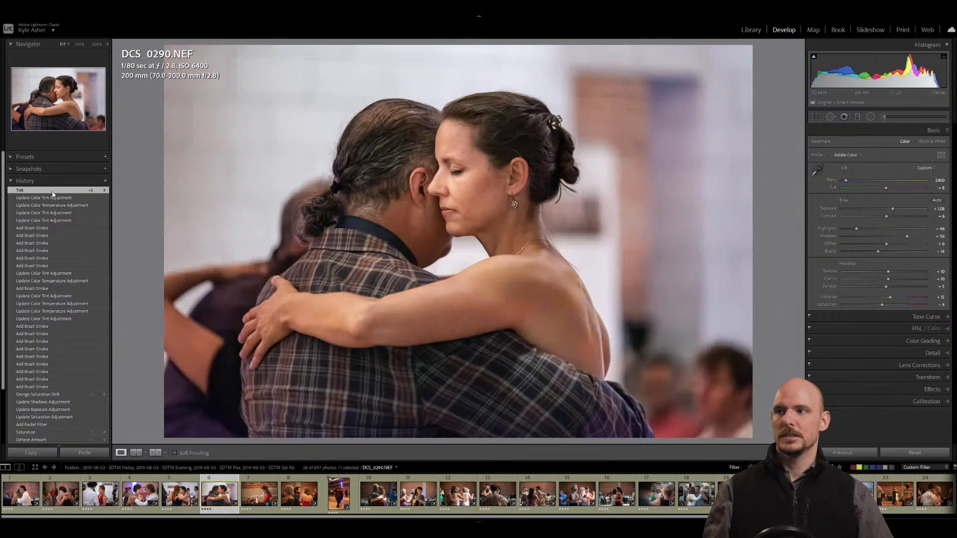
Lower the photo's exposure to +0.98 and its highlights to about -94.
key("period")
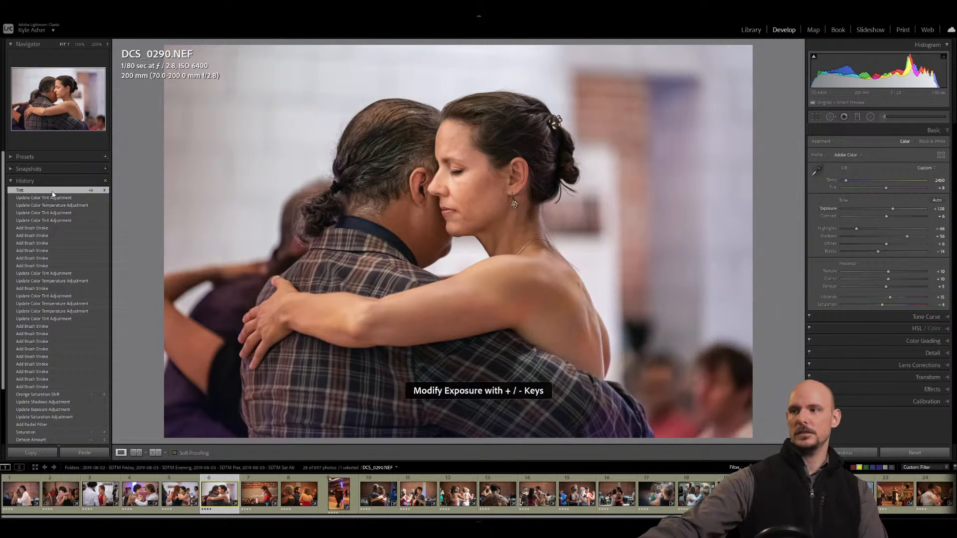
key("minus")
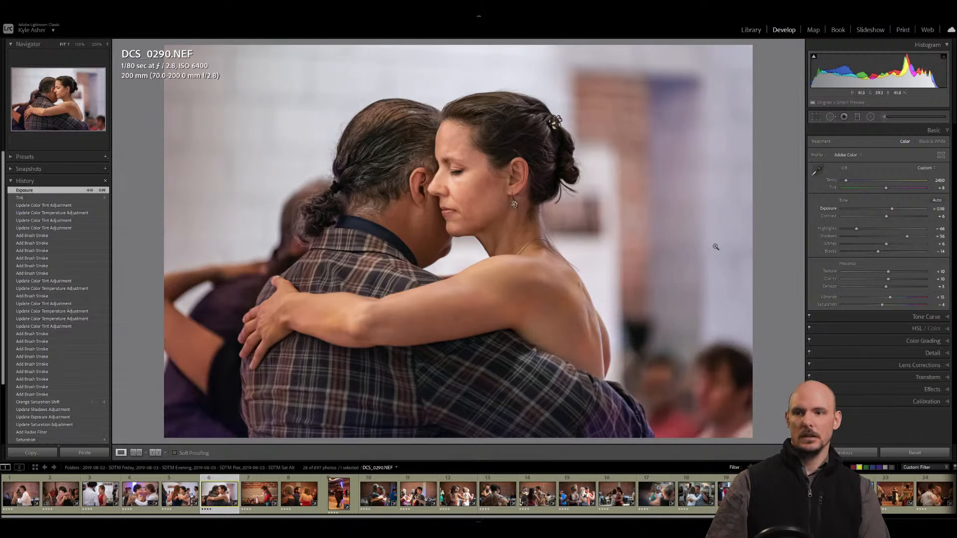
left_click(856, 229)
mouse_move(856, 230)
left_mouse_down()
mouse_move(842, 229)
mouse_move(846, 236)
left_mouse_up()
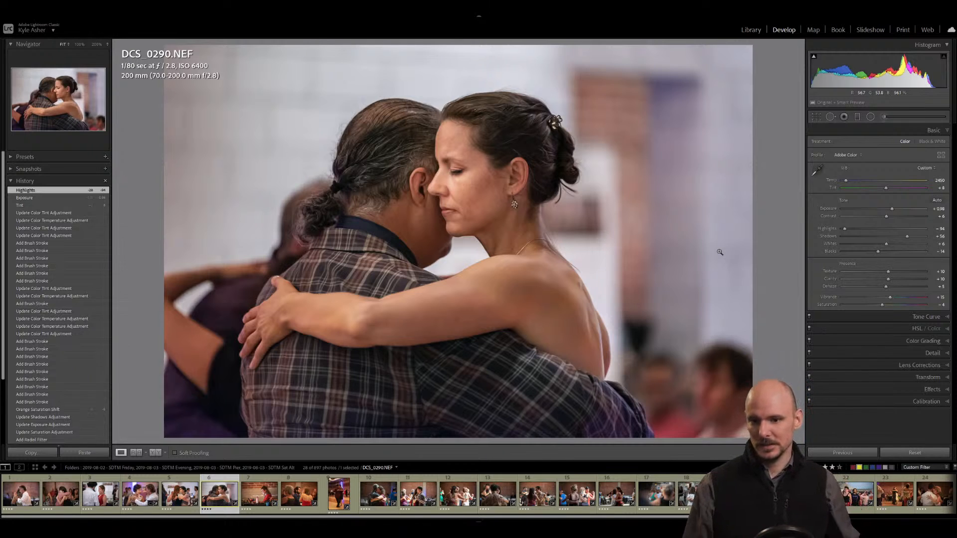
Go to DCS_0319.NEF, try the Auto Upright correction, and apply the Level correction instead.
left_click(257, 494)
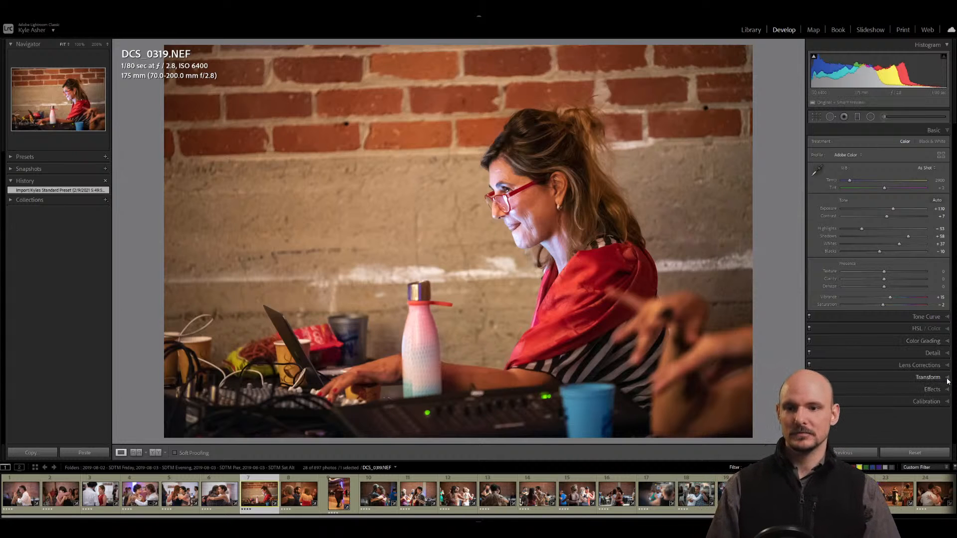
left_click(947, 378)
left_click(873, 232)
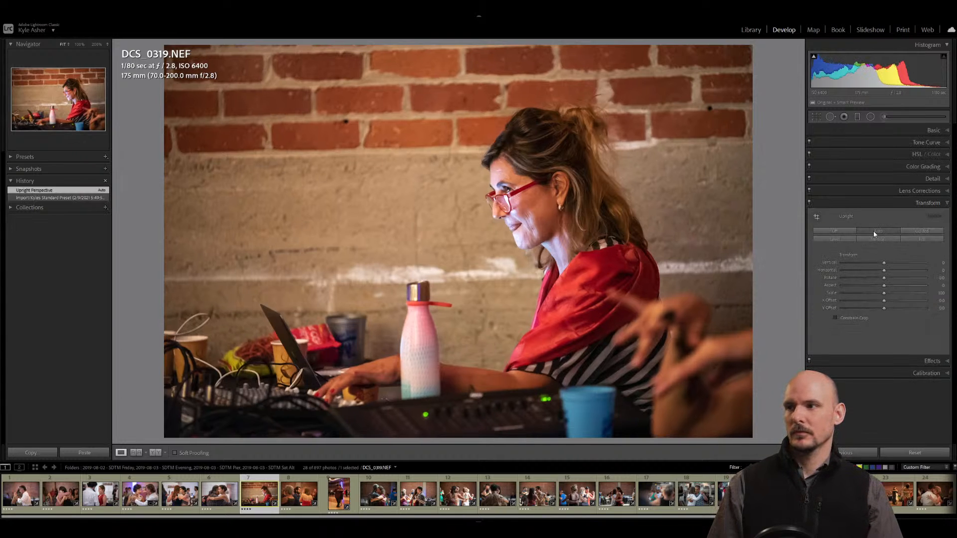
left_click(844, 239)
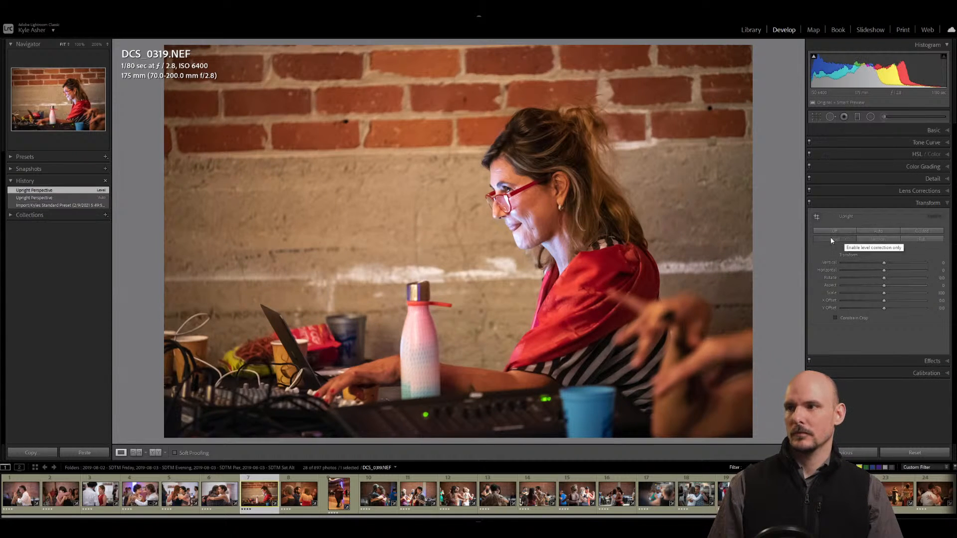
Straighten DCS_0319.NEF by rotating the crop about 1.39 degrees.
key("r")
left_click_drag(775, 161, 773, 170)
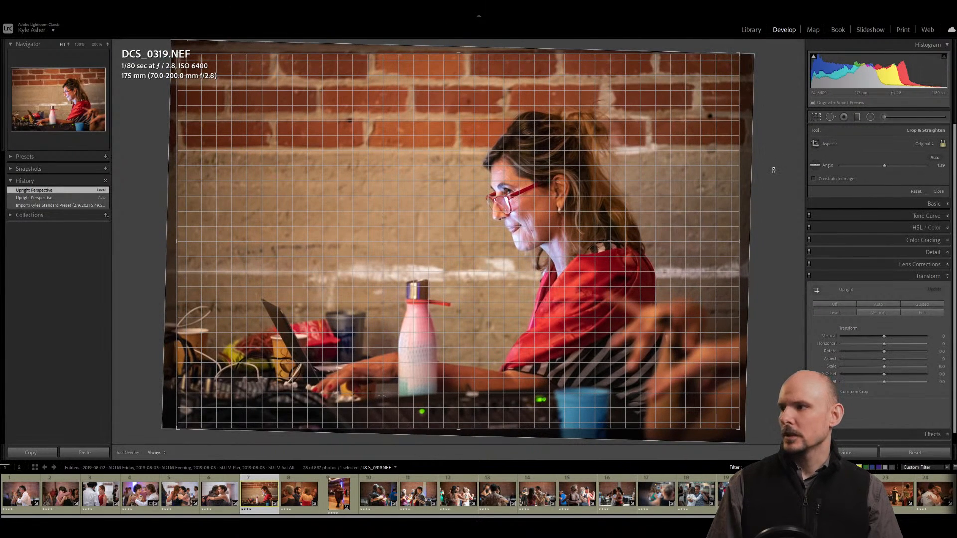
key("Return")
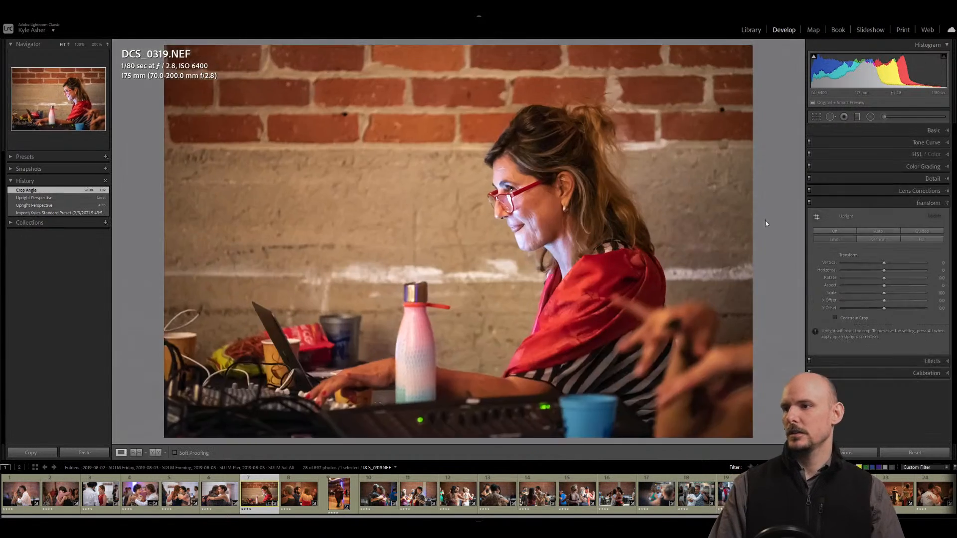
Cool the white balance by setting the photo's temperature to 2650.
left_click(949, 133)
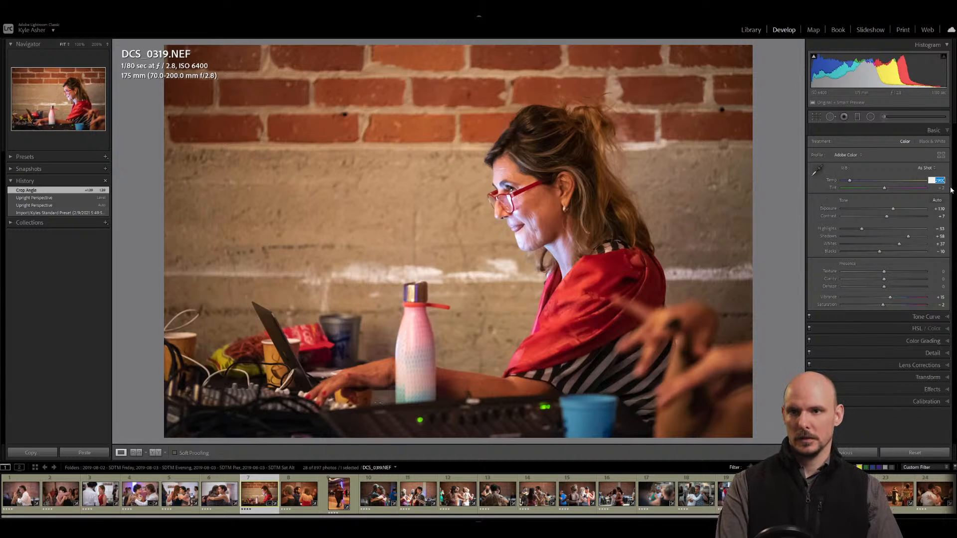
type("0")
key("Return")
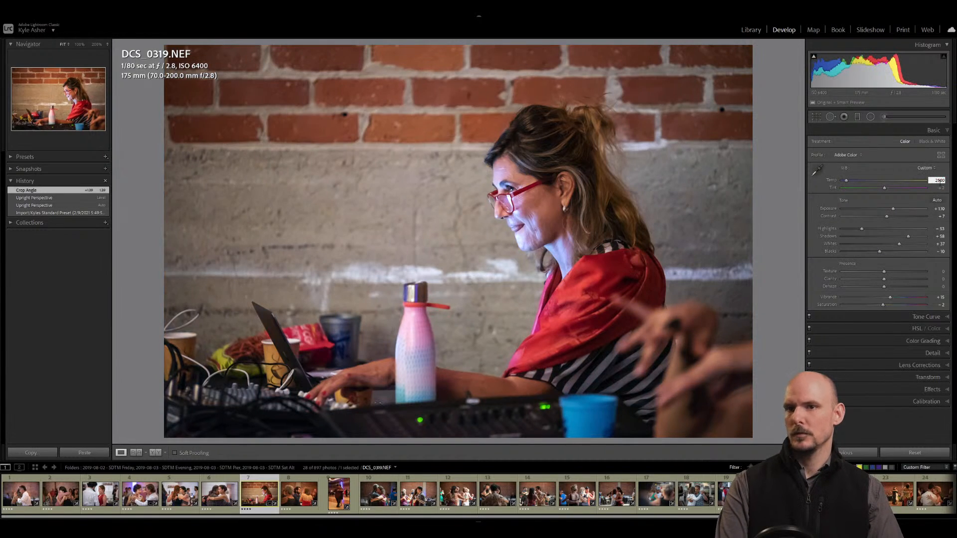
type("6")
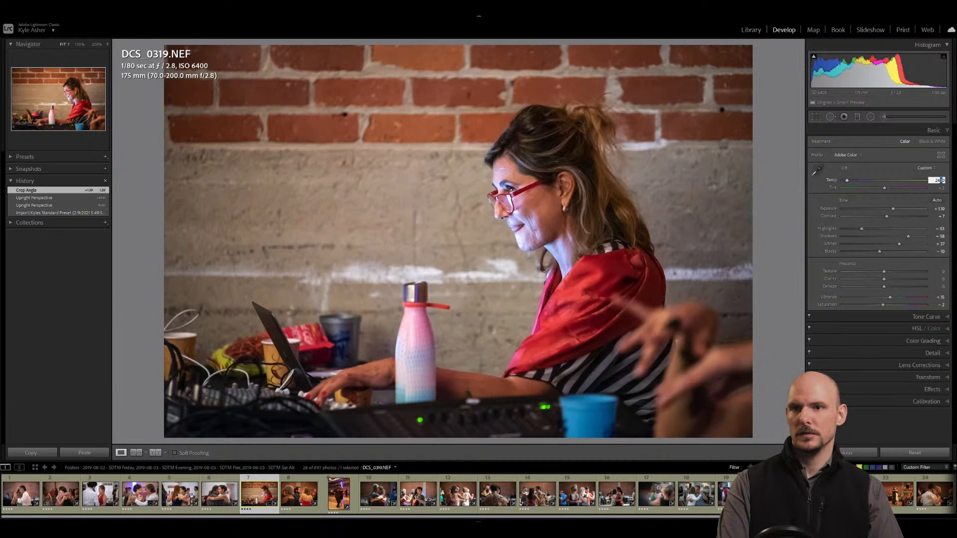
type("50")
key("Return")
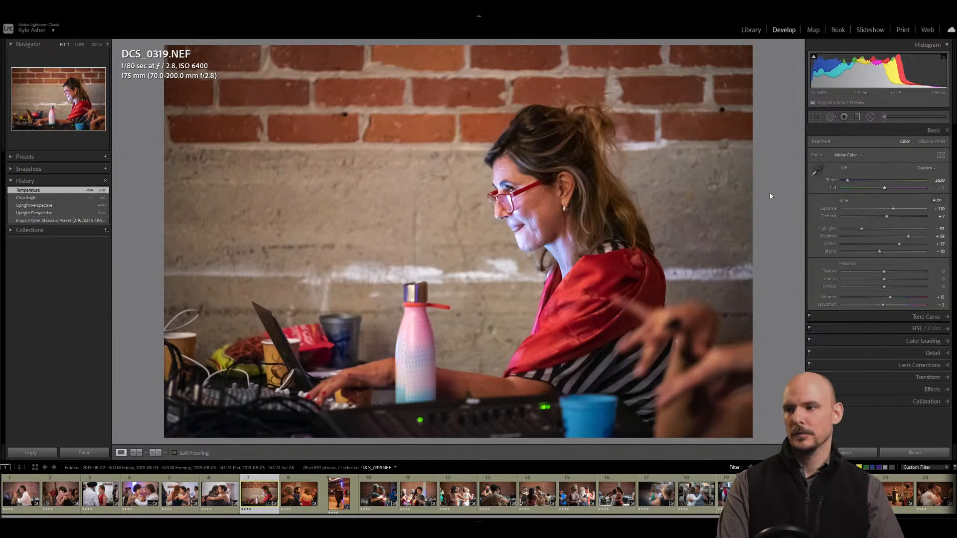
Set Texture to 10, Clarity to 10 and Dehaze to 5.
left_click(941, 272)
type("10")
key("Tab")
type("10")
key("Tab")
type("5")
key("Return")
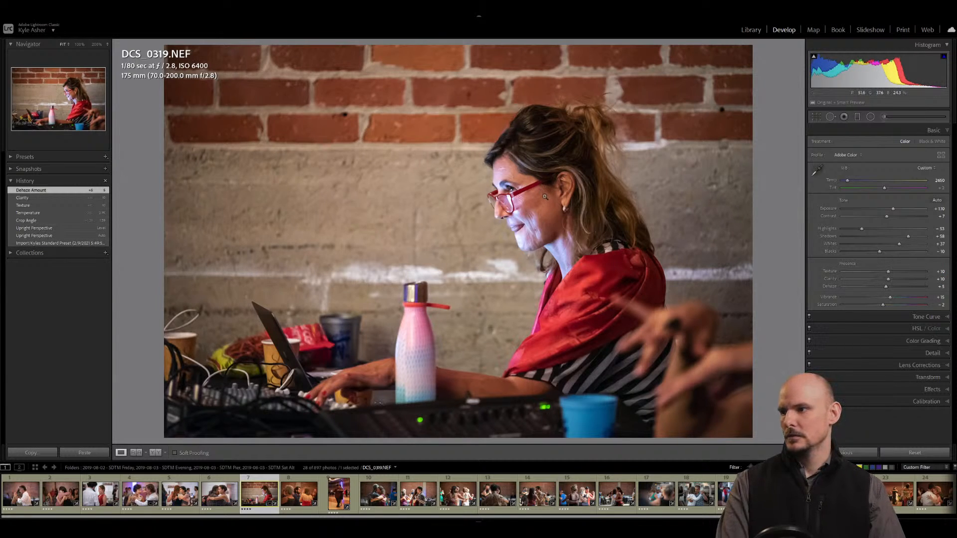
Go to DCS_0370.NEF and set its white balance temperature to 2400 and tint to +3.
key("Right")
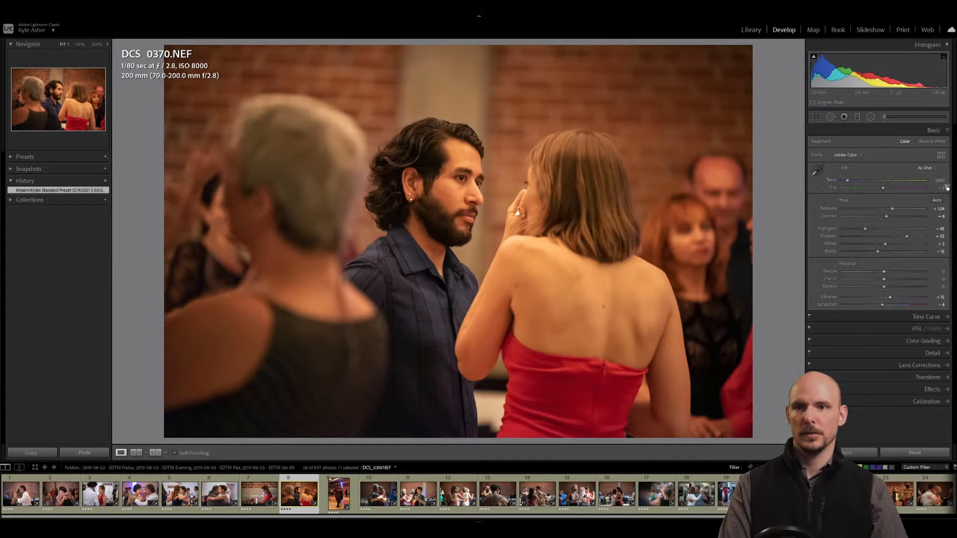
left_click(937, 180)
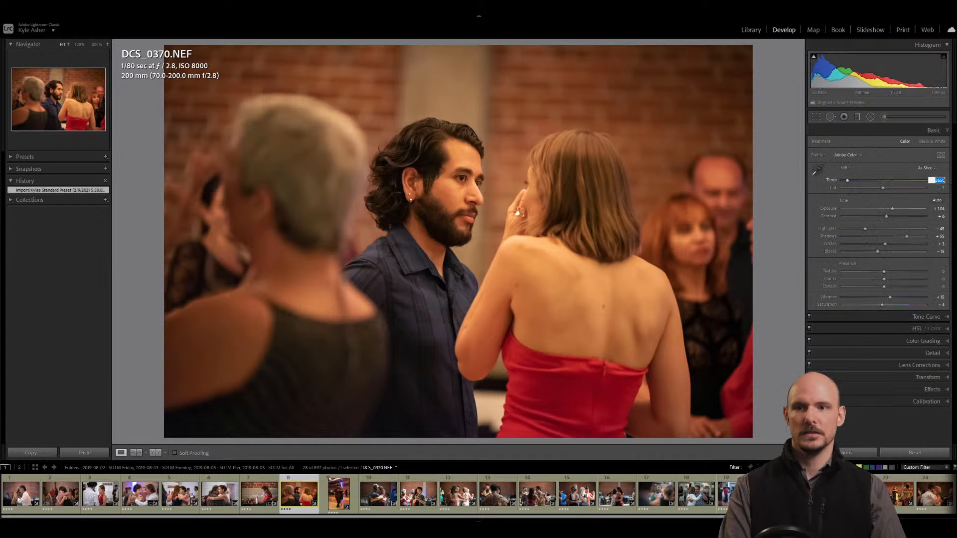
type("2400")
key("Return")
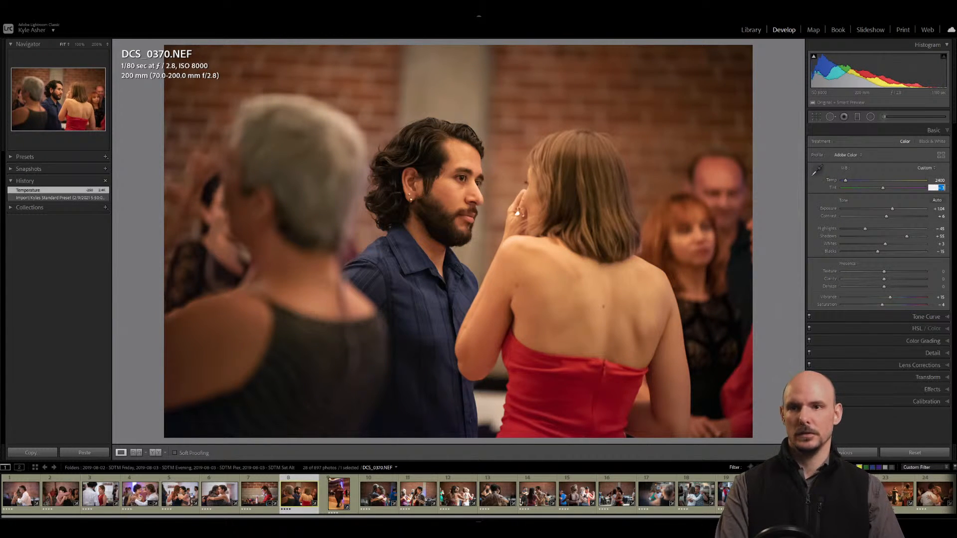
type("3")
key("Return")
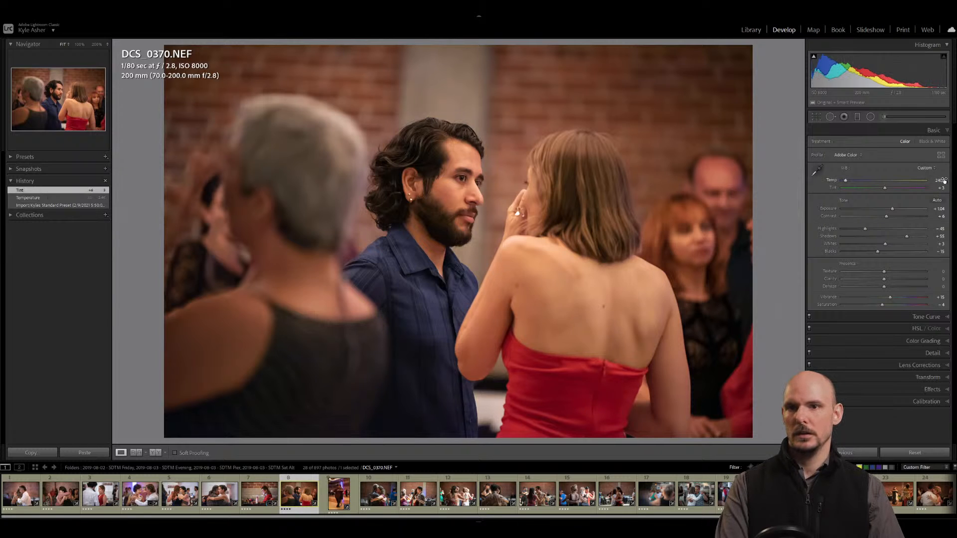
Cool the photo further by setting its temperature to 2250.
left_click(943, 180)
type("2250")
key("Return")
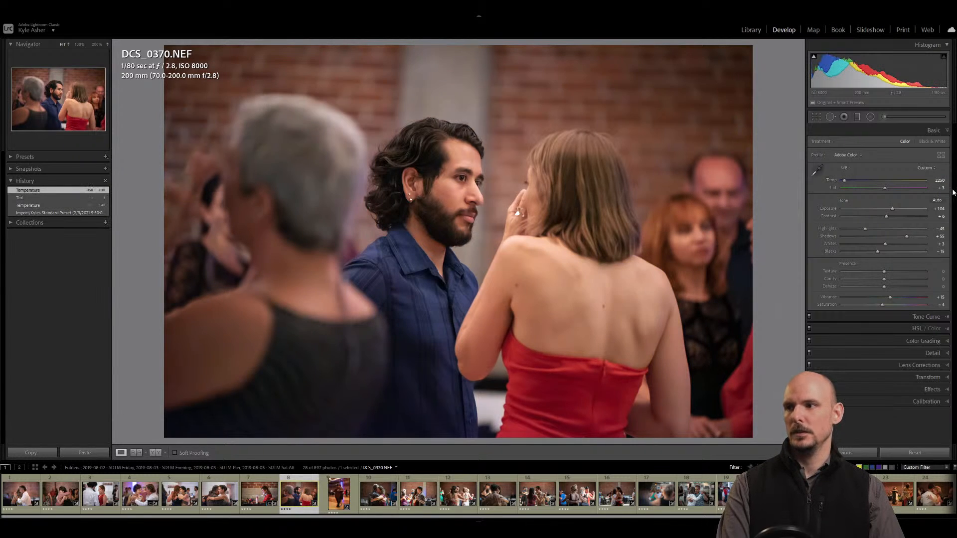
Raise the exposure of DCS_0370.NEF to +1.54.
key("equal")
key("equal")
key("equal")
key("equal")
key("equal")
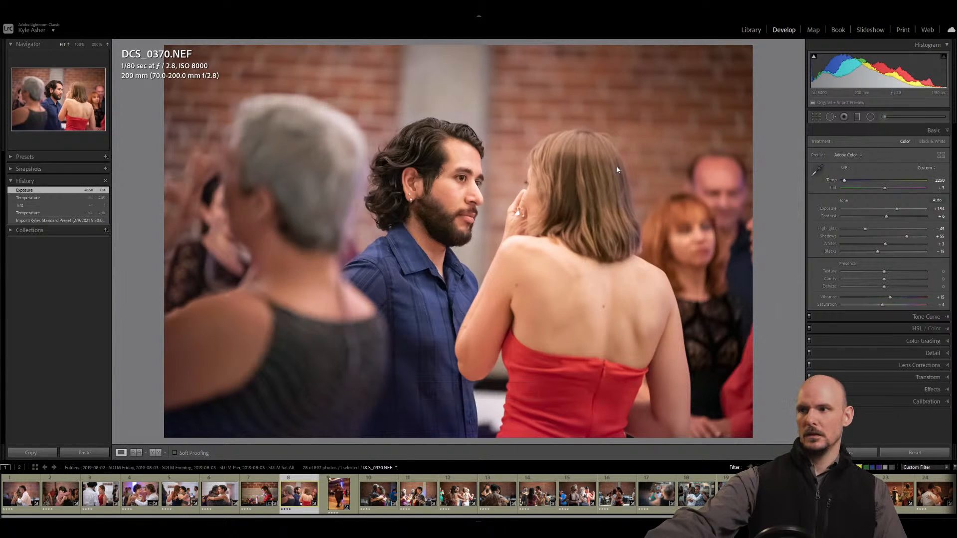
Brush the white of the bearded man's near eye with the Teeth Whitening Light effect, using brush size 2.0.
left_click(96, 45)
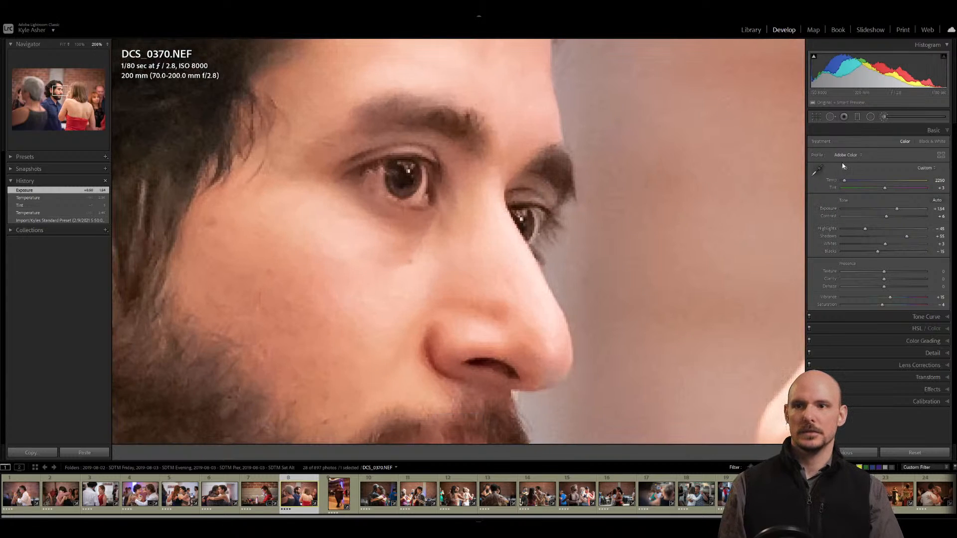
key("k")
left_click(847, 144)
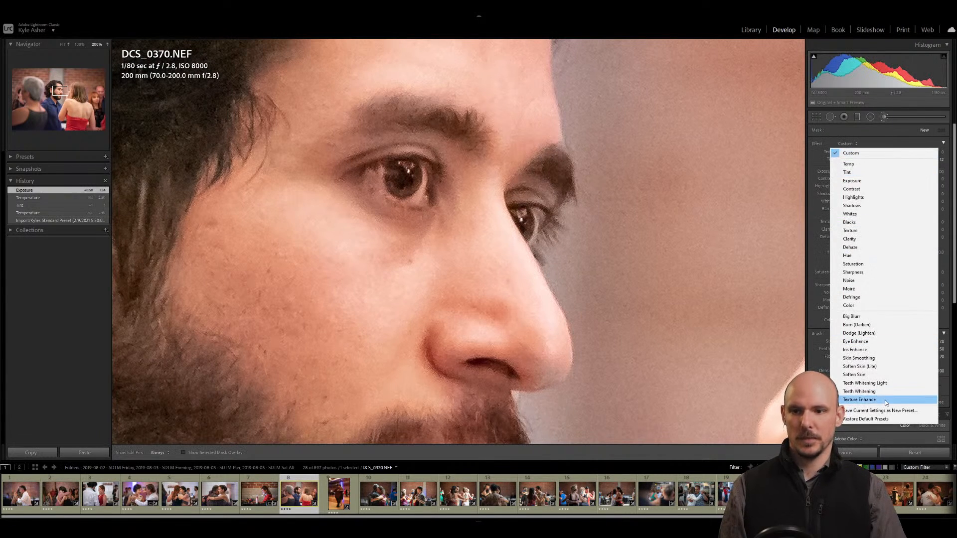
left_click(867, 383)
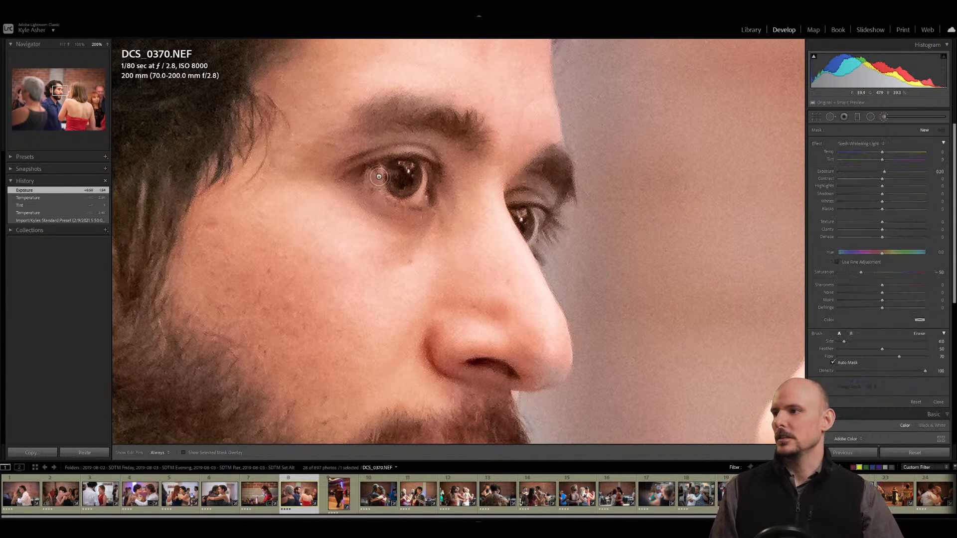
scroll(379, 177, "down", 2)
key("h")
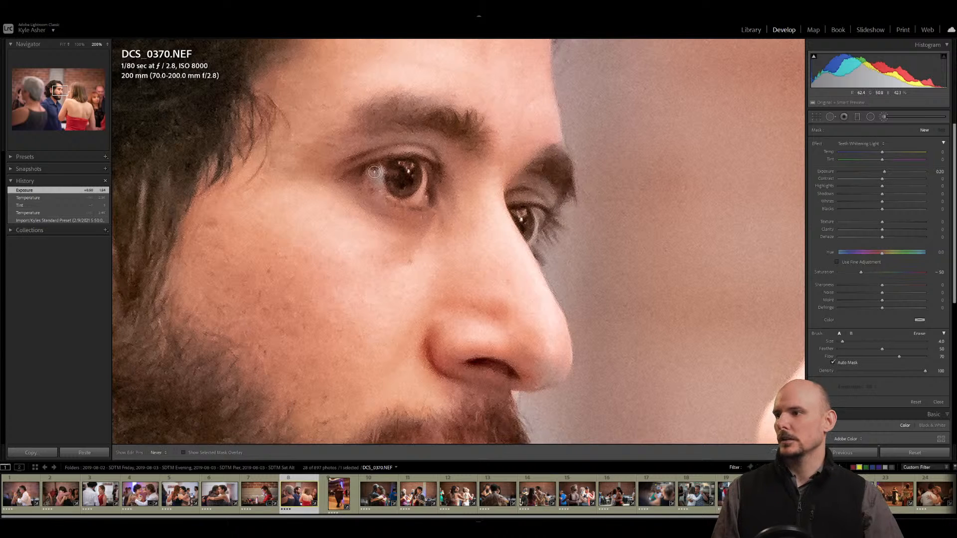
scroll(429, 177, "down", 1)
left_click_drag(428, 177, 424, 175)
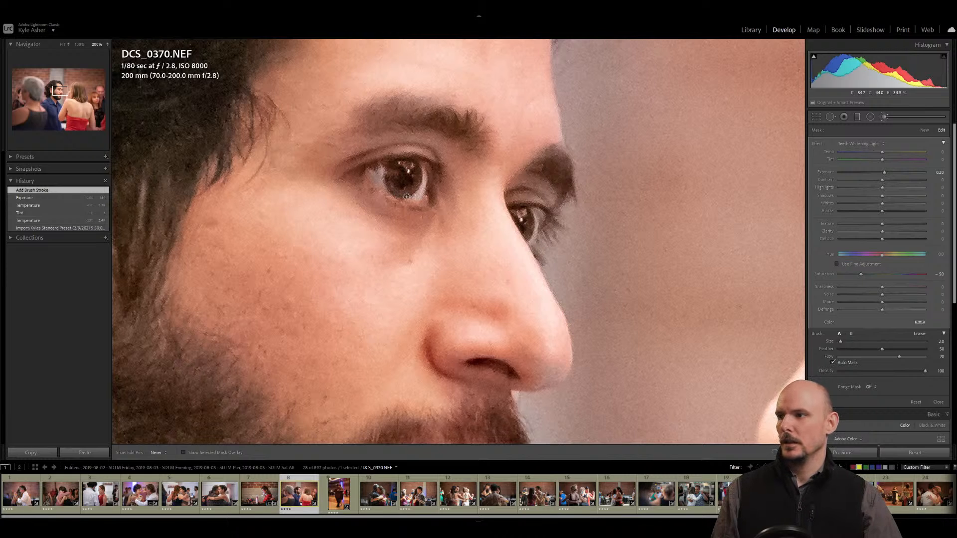
mouse_move(384, 187)
left_mouse_down()
mouse_move(427, 173)
mouse_move(412, 175)
left_mouse_up()
Add further whitening strokes to the near eye and brush the white of the man's far eye.
key("h")
key("h")
key("h")
key("h")
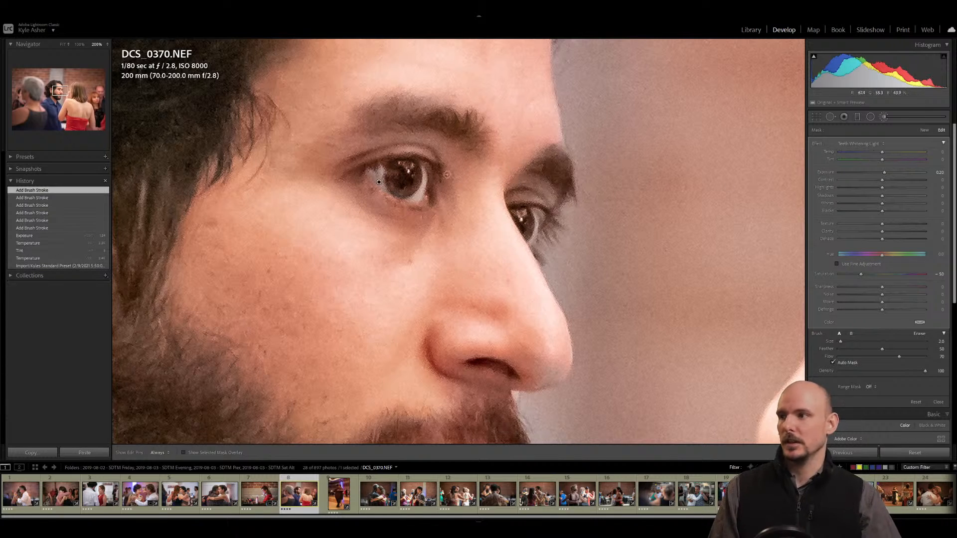
key("h")
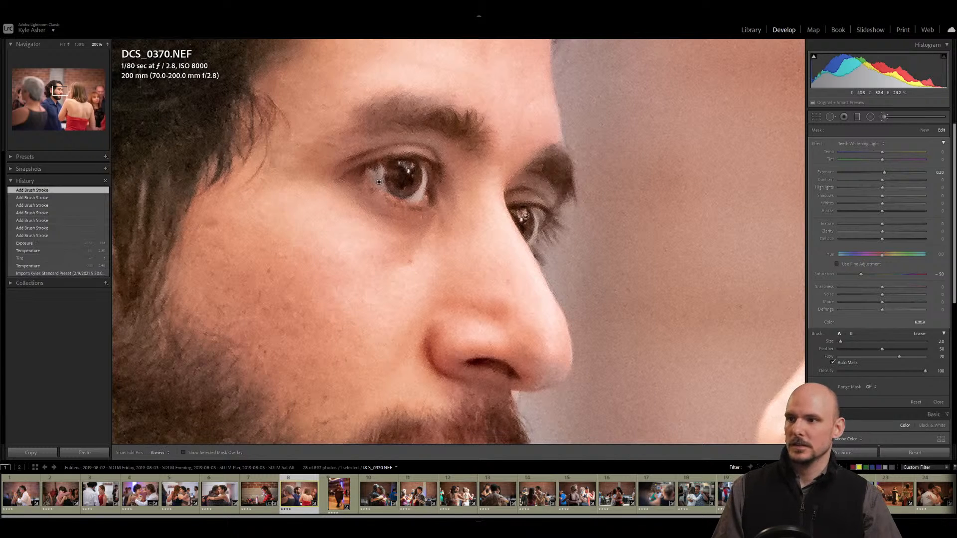
left_click_drag(522, 214, 522, 220)
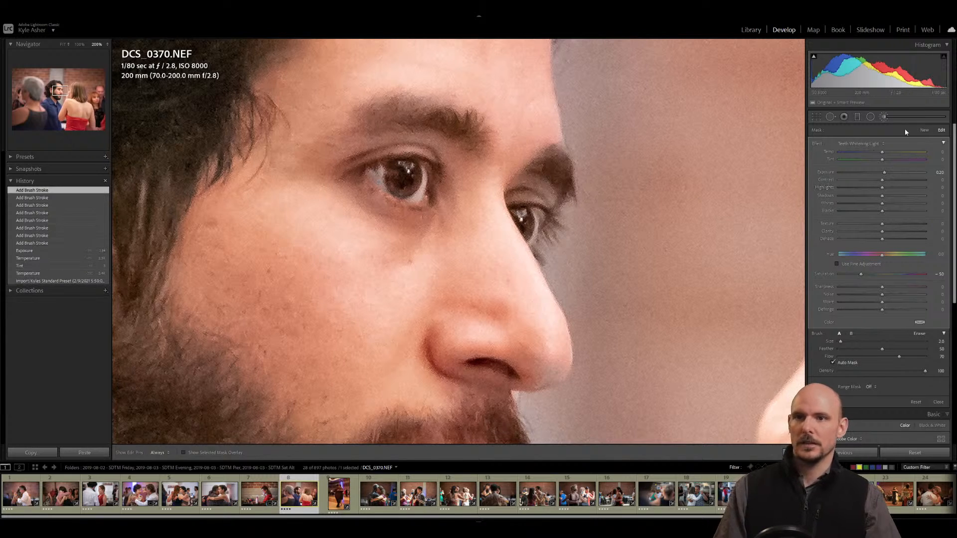
Brush both of the bearded man's irises with a new Eye Enhance adjustment, brush size 4.0, and compare the photo with its state before retouching.
left_click(924, 131)
left_click(854, 146)
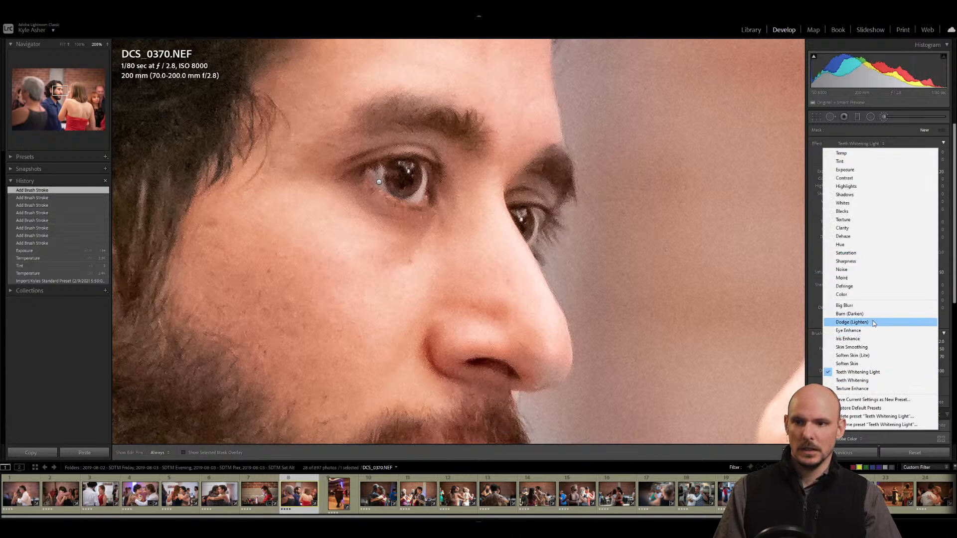
left_click(850, 331)
scroll(399, 185, "up", 2)
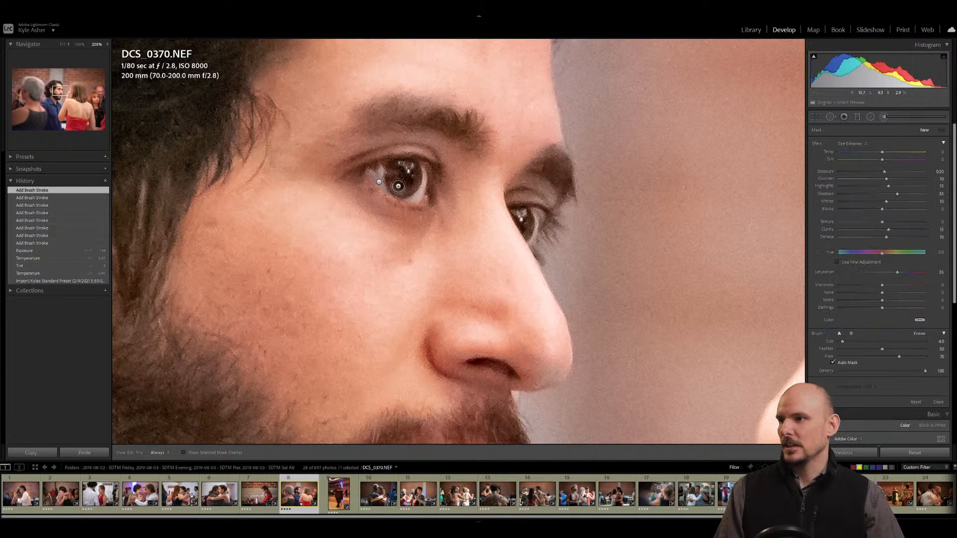
mouse_move(402, 188)
left_mouse_down()
mouse_move(391, 176)
mouse_move(390, 184)
mouse_move(411, 170)
mouse_move(427, 191)
left_mouse_up()
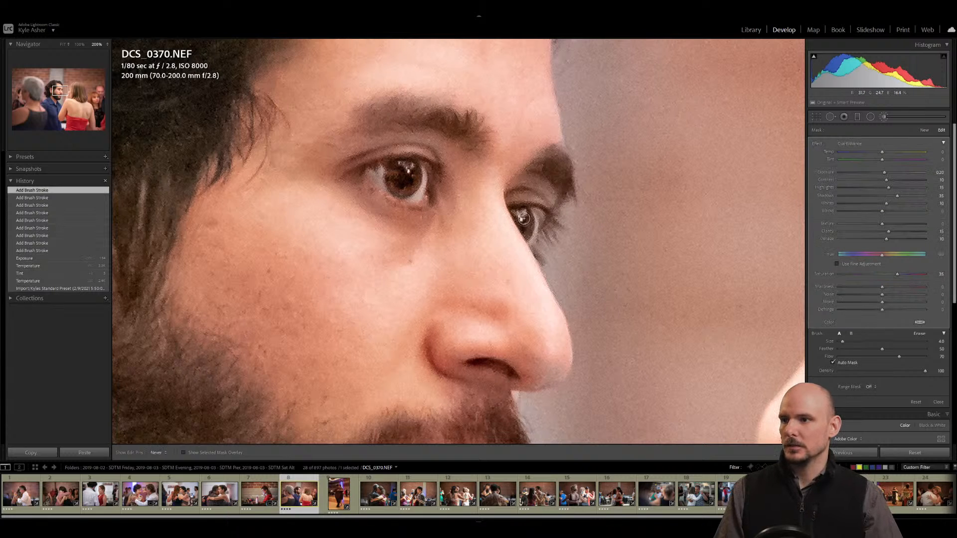
left_click_drag(536, 242, 537, 242)
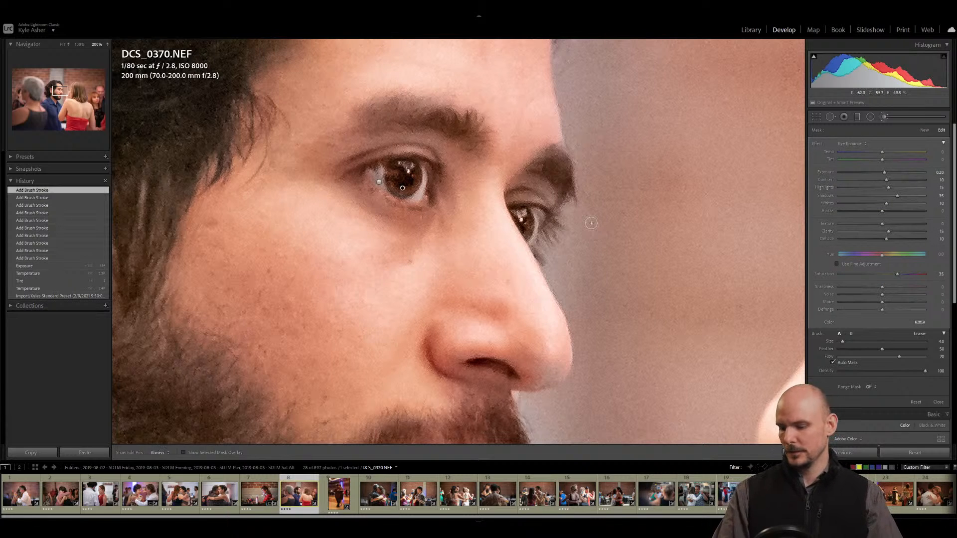
left_click(65, 44)
key("k")
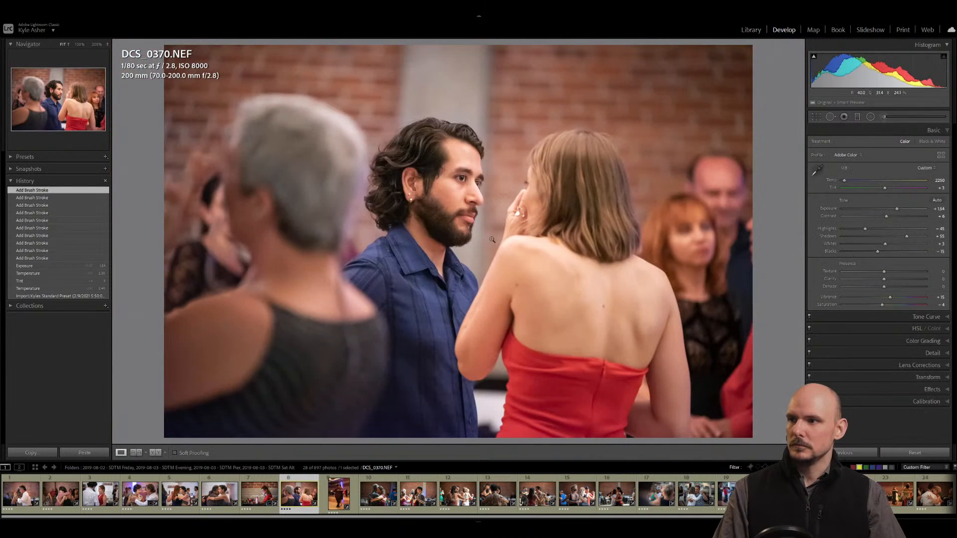
left_click(24, 265)
left_click(32, 192)
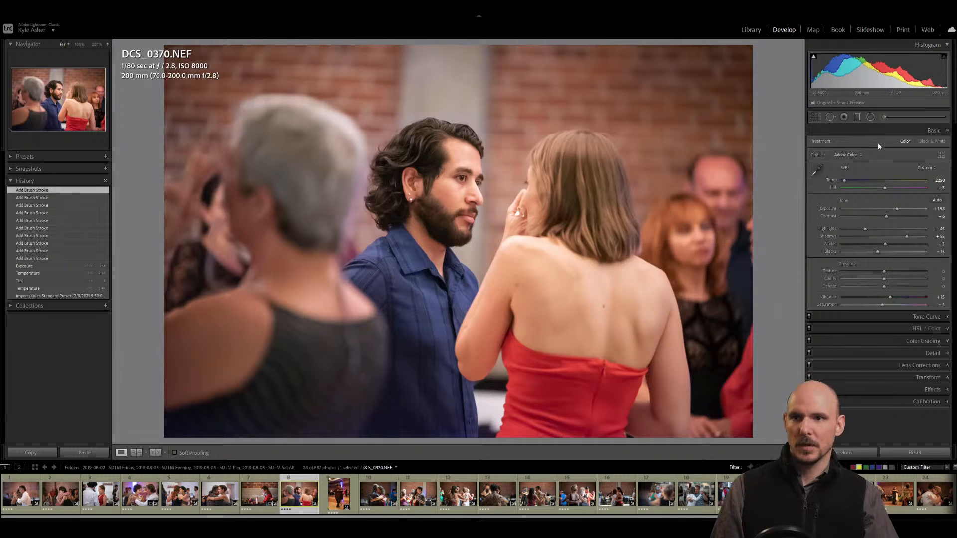
Add an elliptical radial filter with the Exposure effect around the bearded man's face and adjust the filter's exposure.
left_click(870, 117)
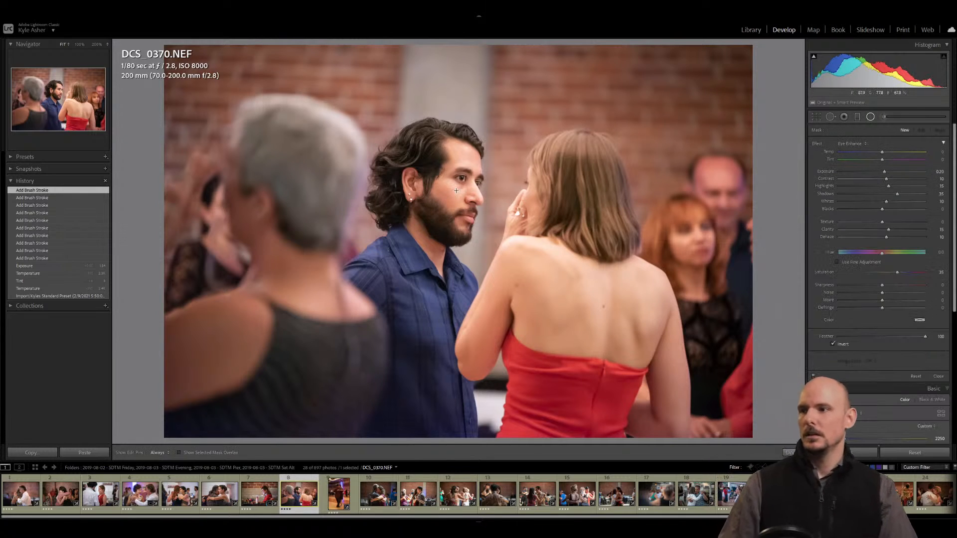
left_click(851, 144)
left_click(857, 170)
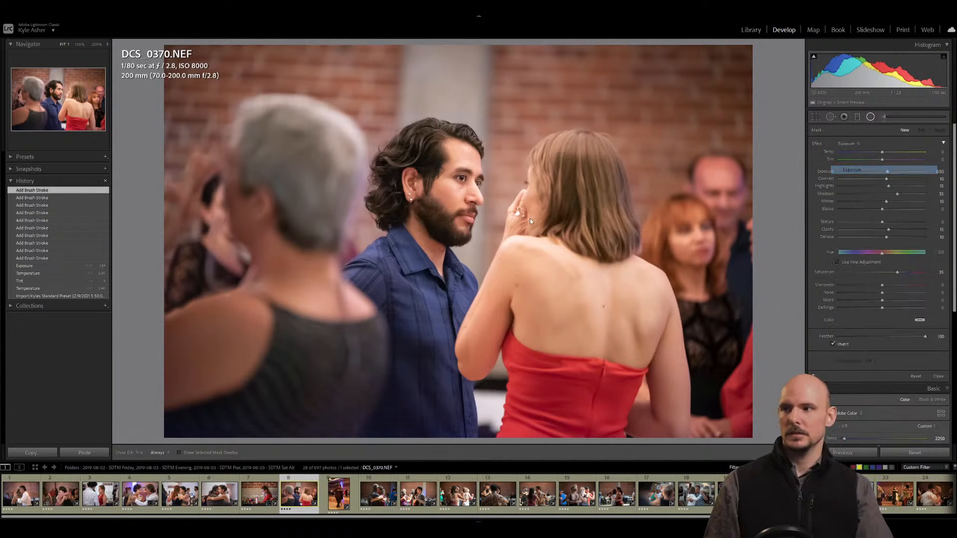
left_click_drag(454, 197, 501, 261)
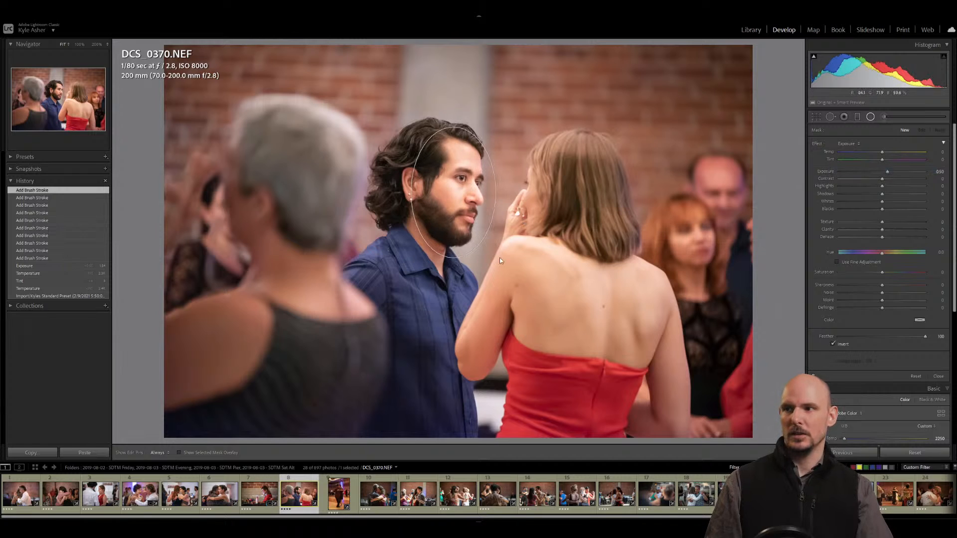
left_click(939, 172)
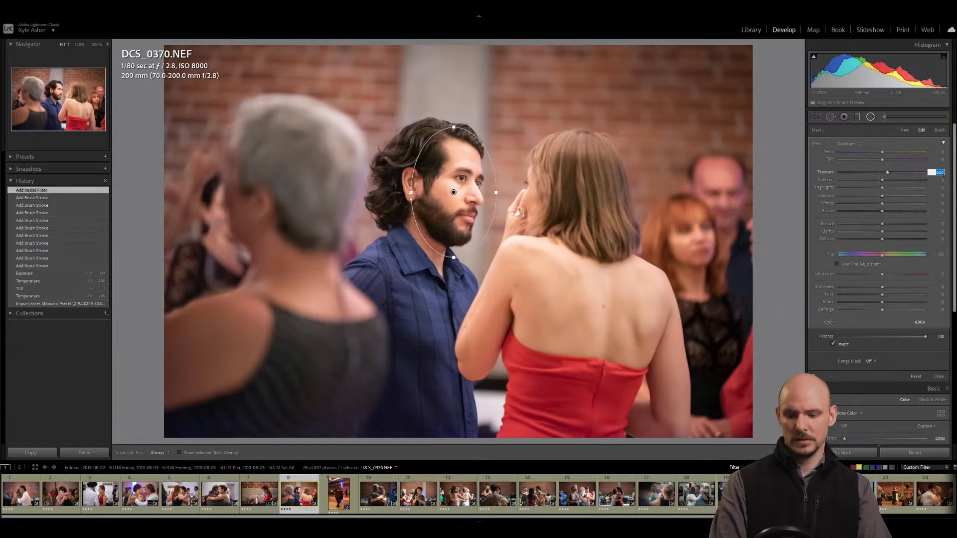
key("Return")
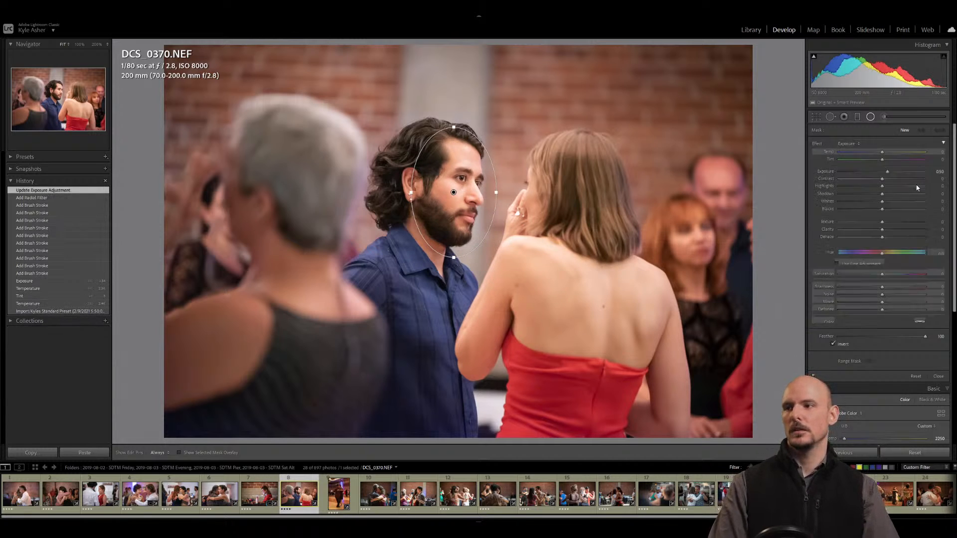
left_click(938, 377)
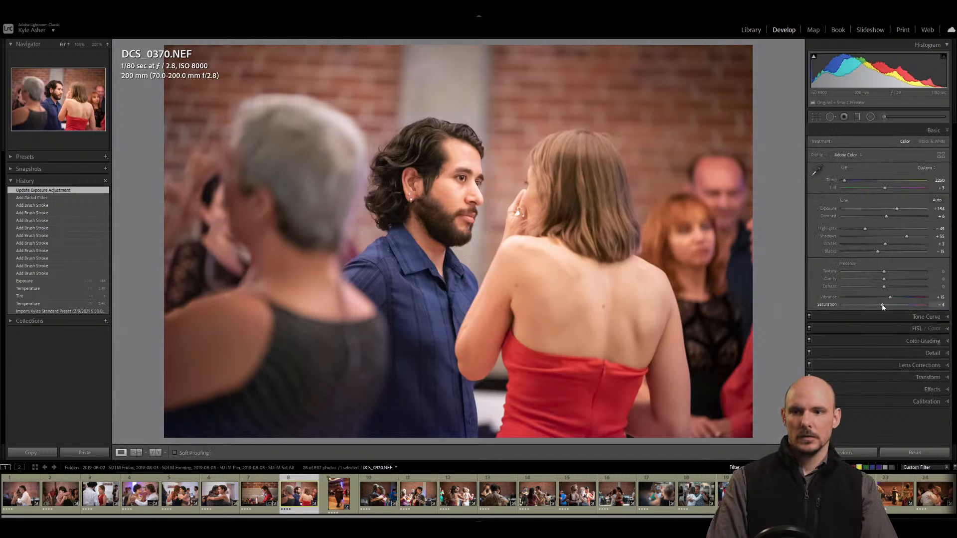
Lower the overall saturation of DCS_0370.NEF to -9.
left_click_drag(882, 307, 880, 308)
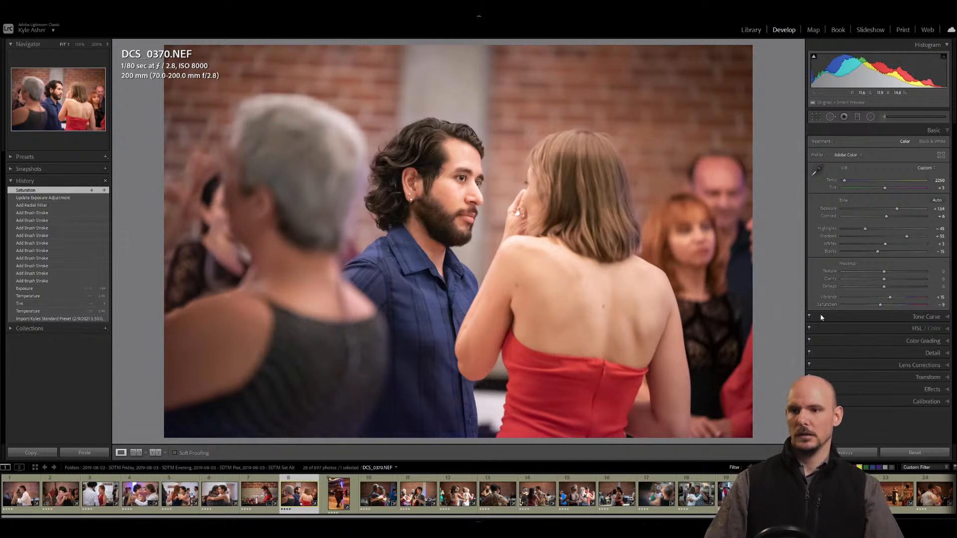
left_click(928, 378)
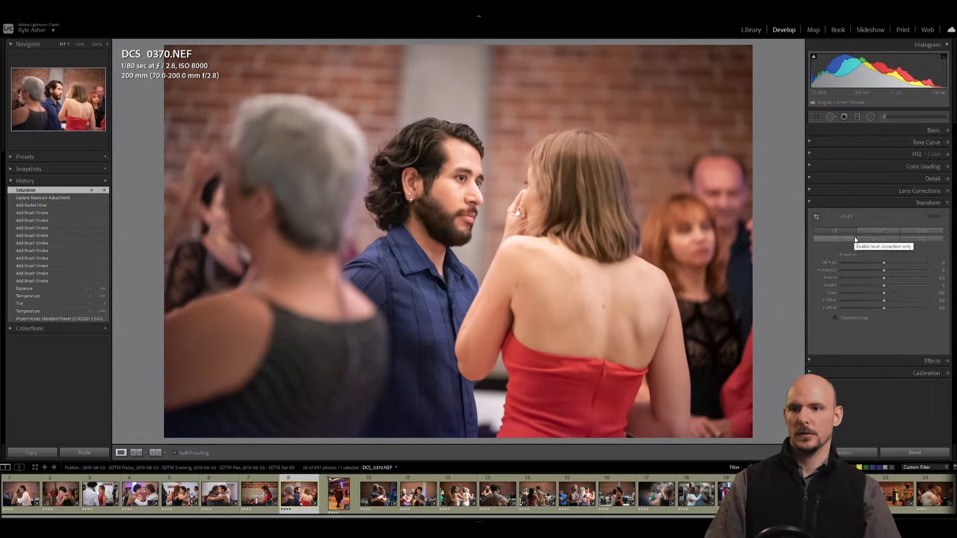
left_click(872, 240)
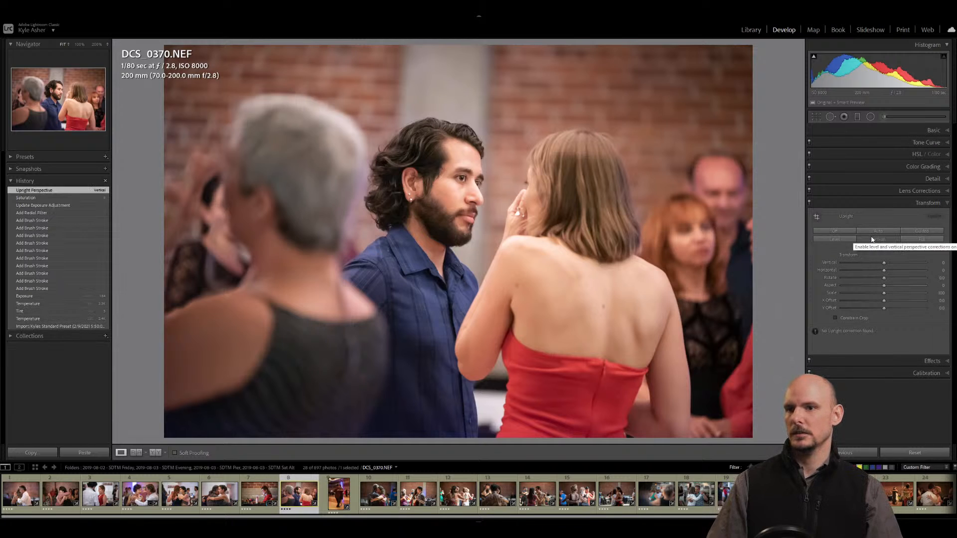
left_click(834, 231)
Straighten the photo by rotating the crop slightly counterclockwise so the background column stands upright.
key("r")
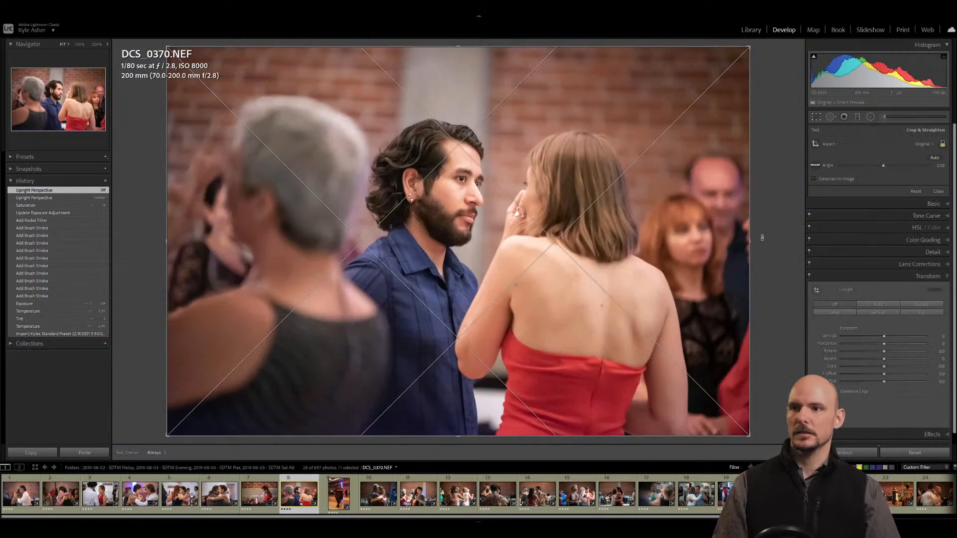
left_click_drag(764, 236, 767, 221)
key("r")
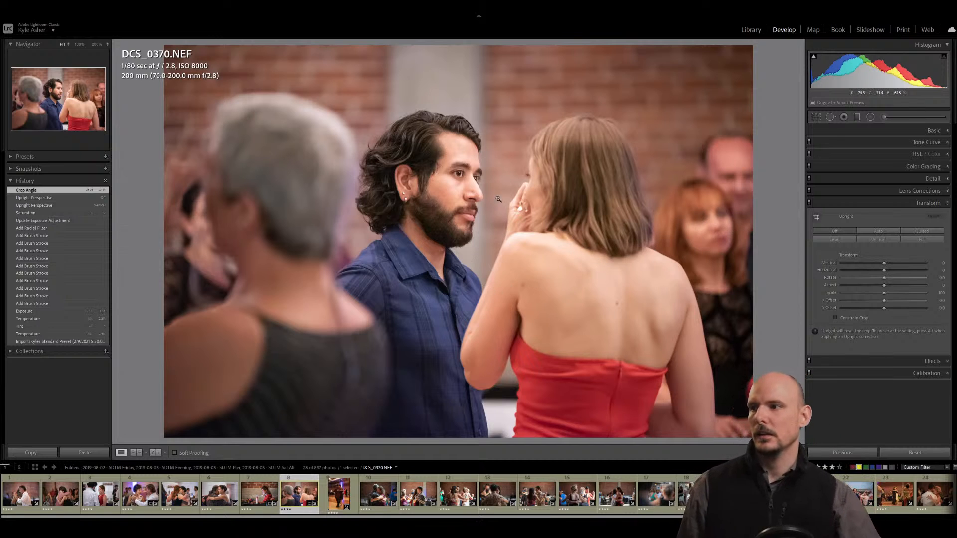
Set the photo's Texture to +10, Clarity to +10 and Dehaze to +5.
left_click(934, 130)
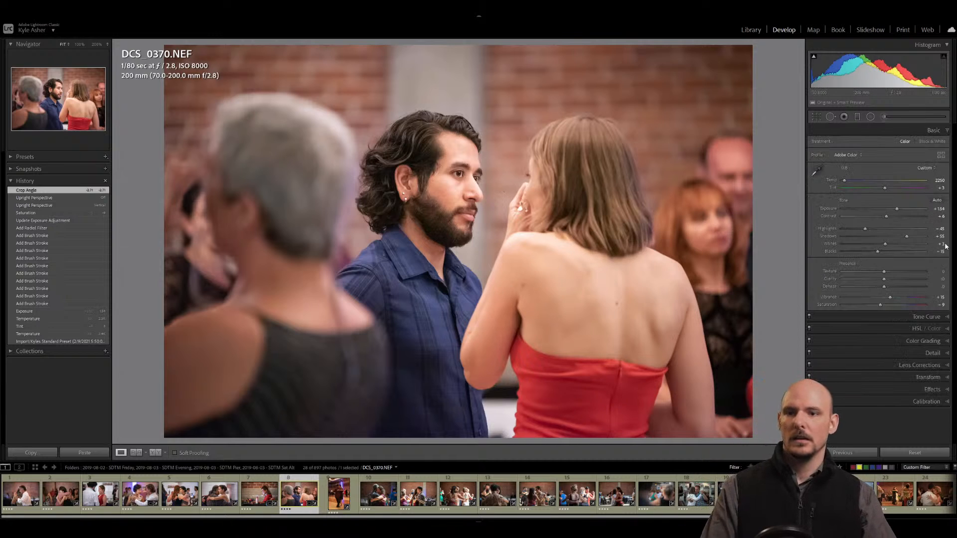
type("10")
left_click(940, 279)
type("10")
left_click(939, 287)
type("5")
key("Return")
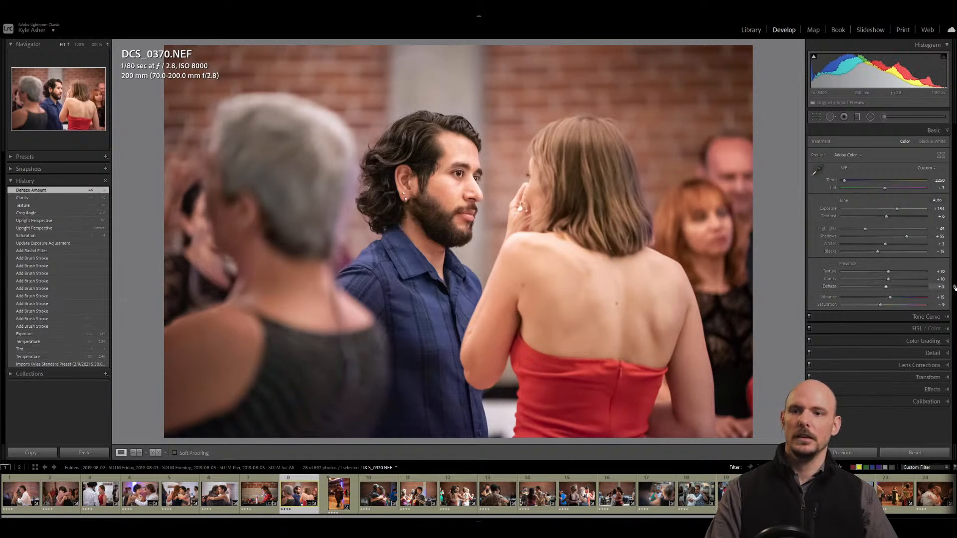
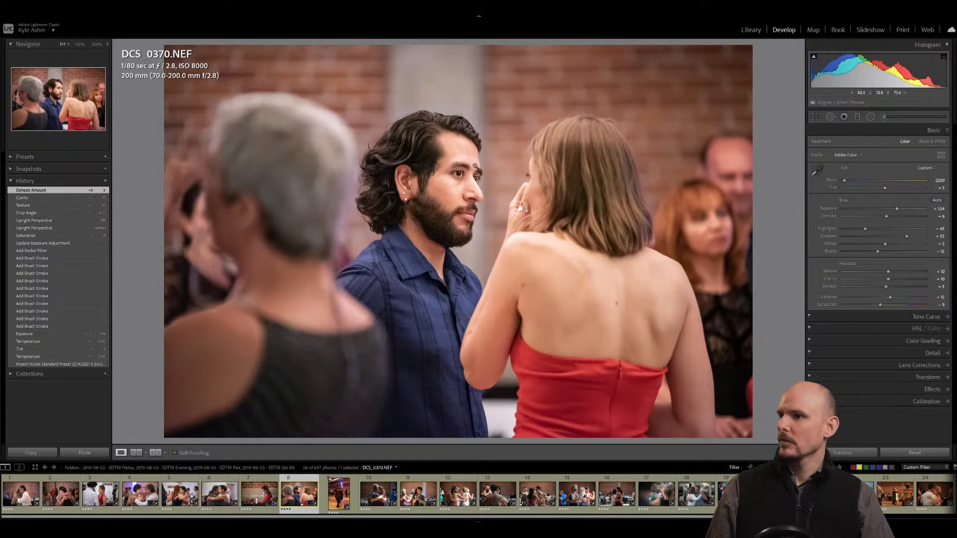
Set Texture to +5, Clarity to +5 and Dehaze to +2, and briefly reset the photo to compare it with the edited version.
left_click(940, 271)
type("5")
left_click(942, 279)
type("5")
key("Tab")
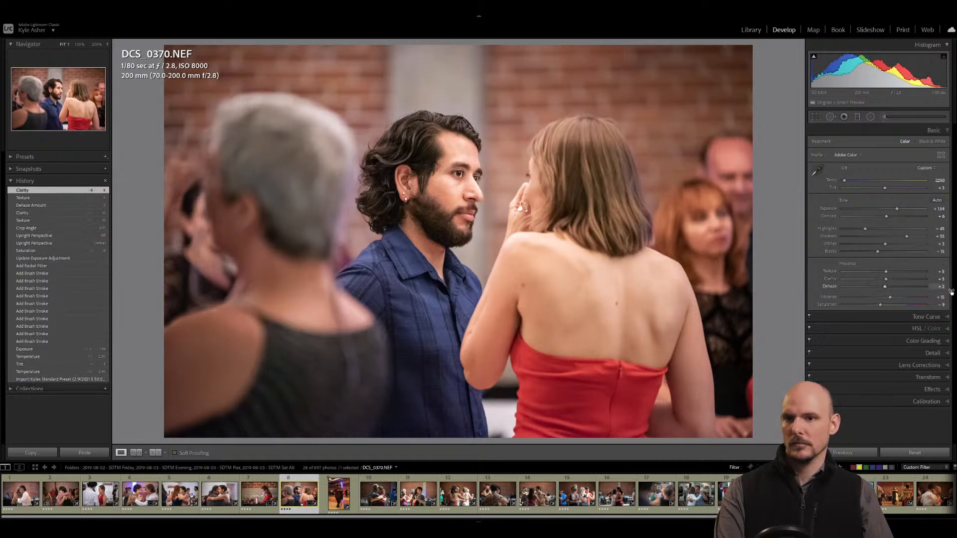
type("2")
key("Return")
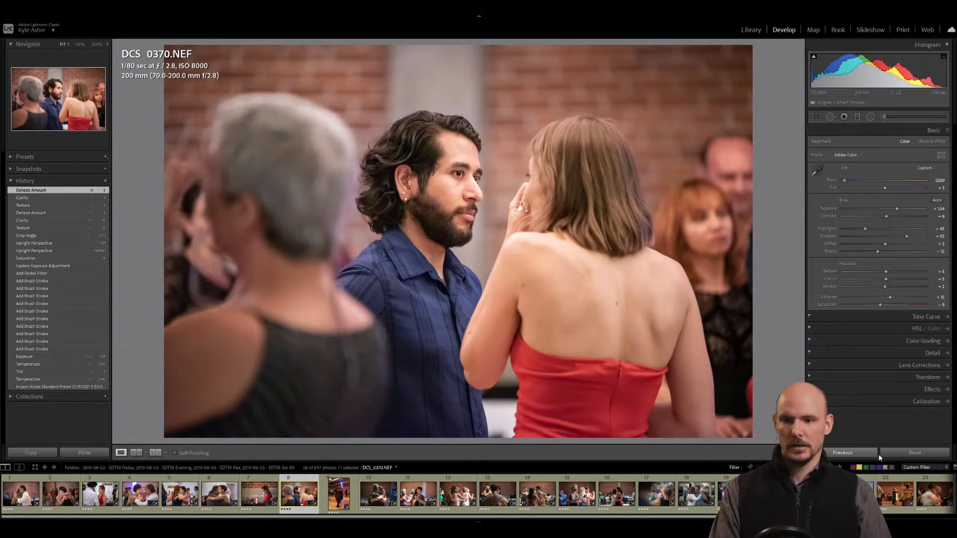
left_click(912, 454)
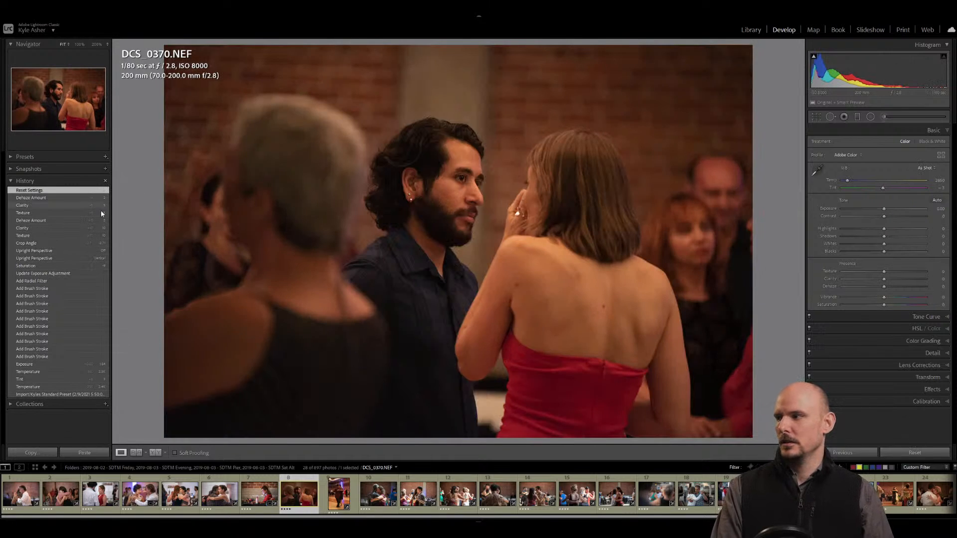
left_click(27, 198)
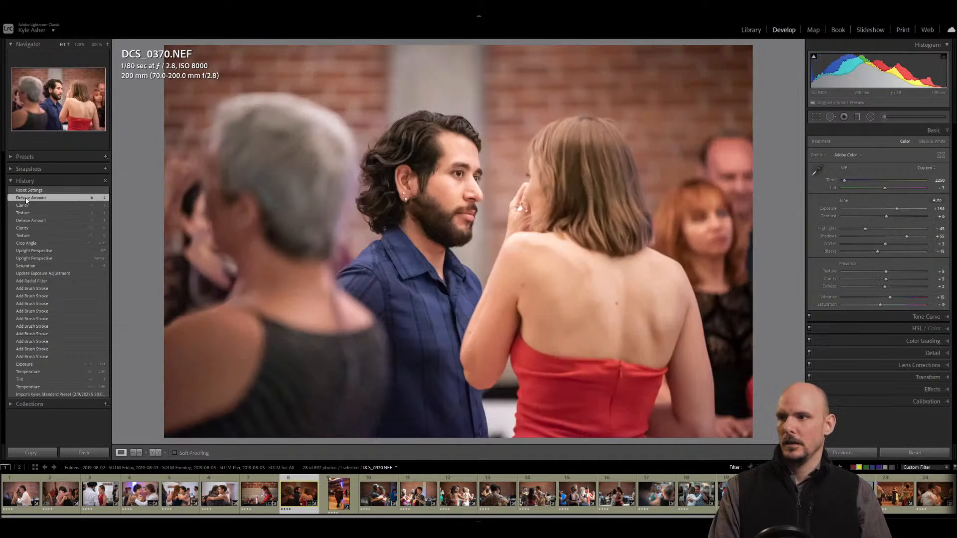
Go to DCS_0404.NEF and crop it tighter around the dancing couple, keeping the original aspect ratio.
key("Right")
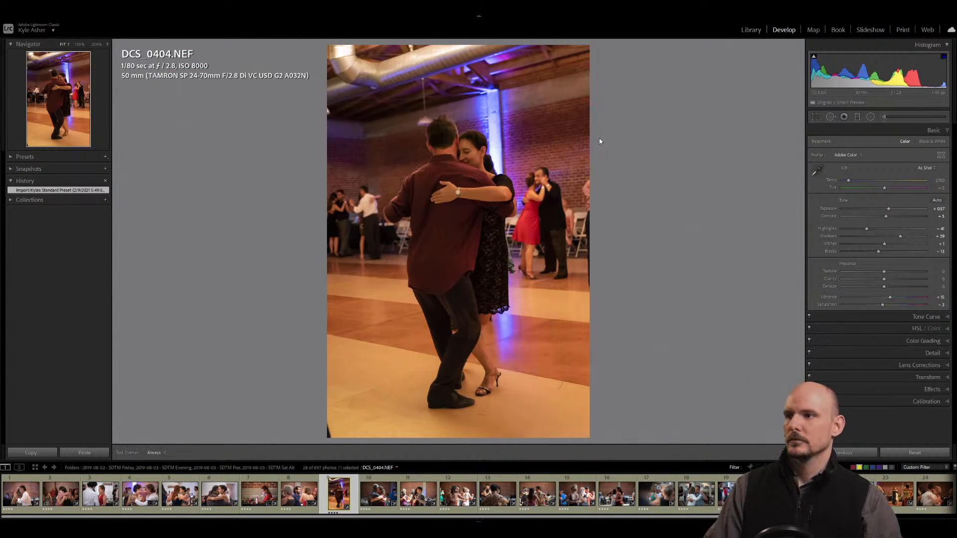
key("r")
left_click_drag(458, 48, 458, 85)
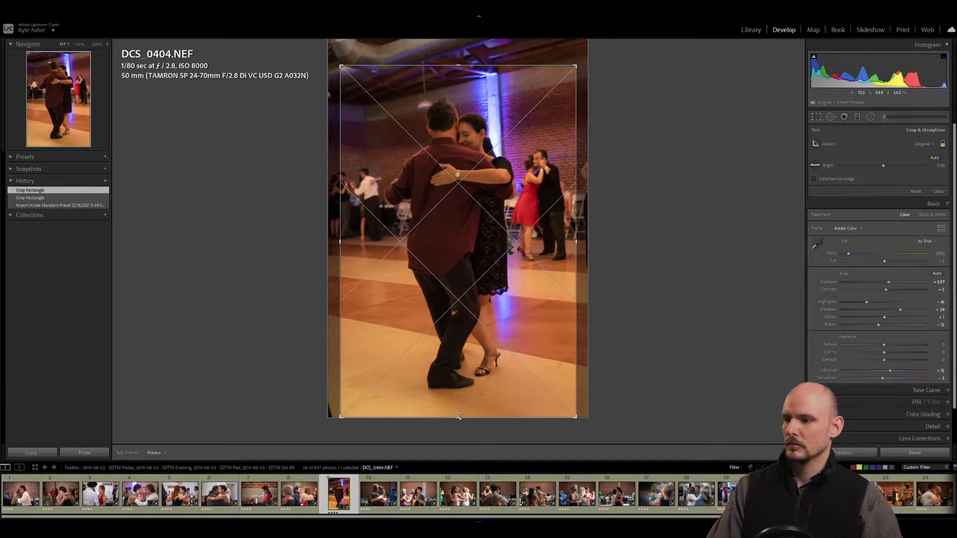
left_click_drag(459, 416, 459, 409)
left_click_drag(455, 254, 452, 255)
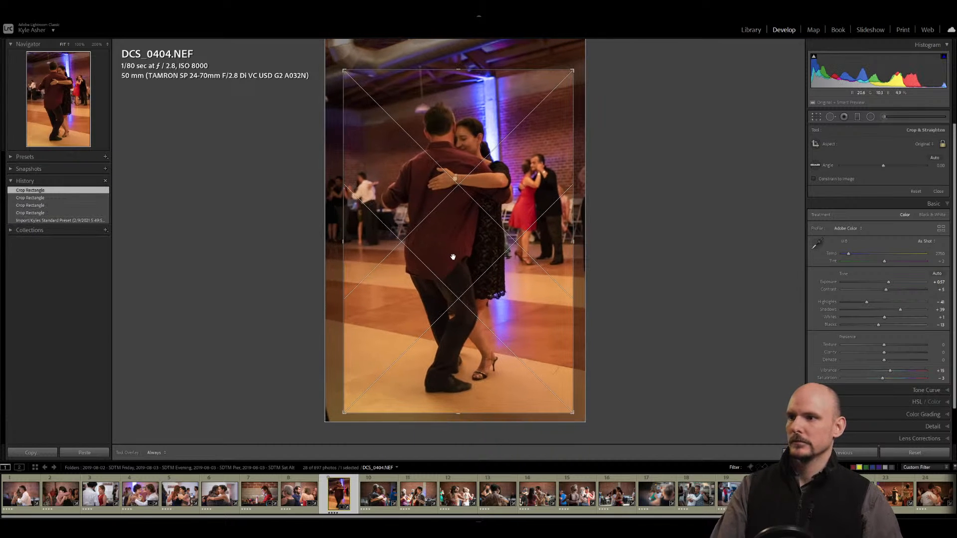
key("Return")
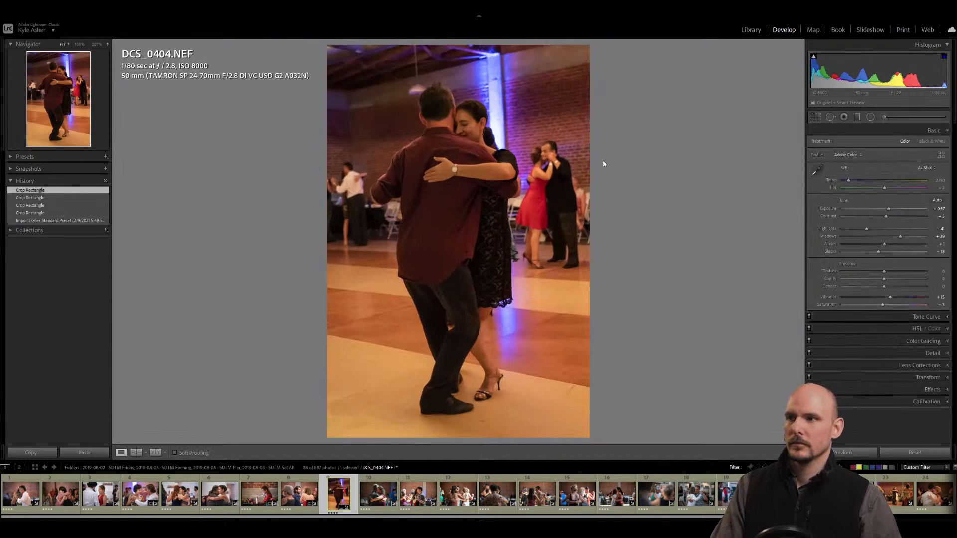
Straighten DCS_0404.NEF by rotating its crop slightly clockwise.
key("r")
left_click_drag(581, 158, 582, 166)
key("Return")
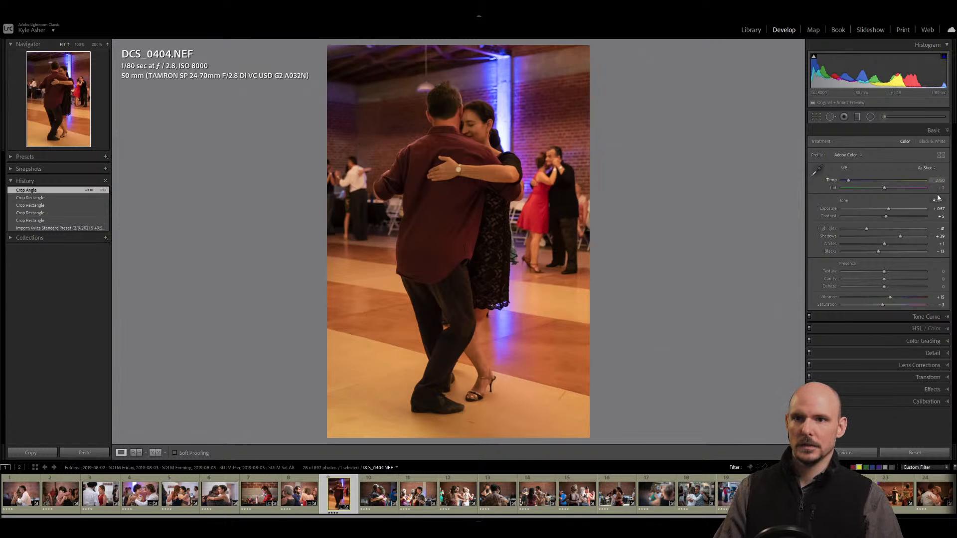
Correct the white balance of DCS_0404.NEF with a temperature of 2400 and a tint of +4.
left_click(940, 180)
type("2450")
key("Return")
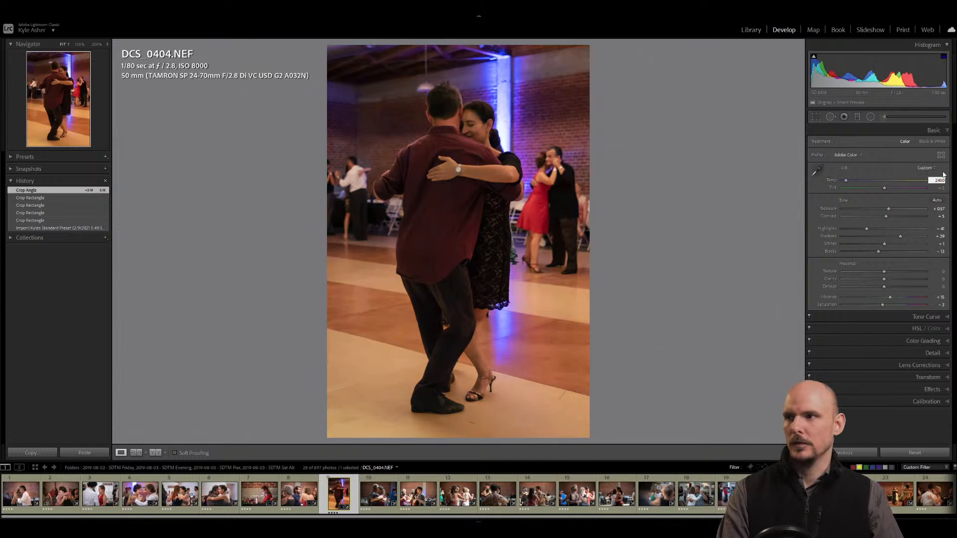
type("00")
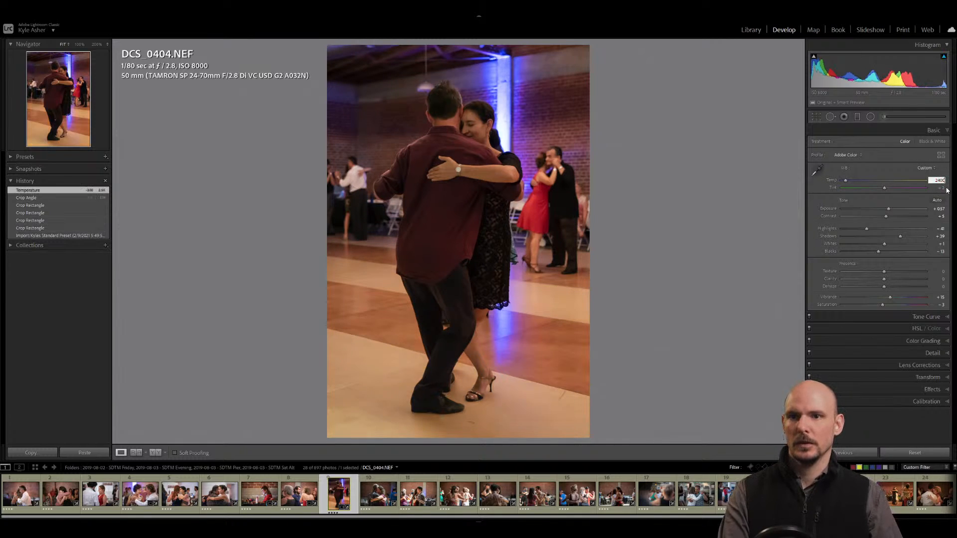
key("Return")
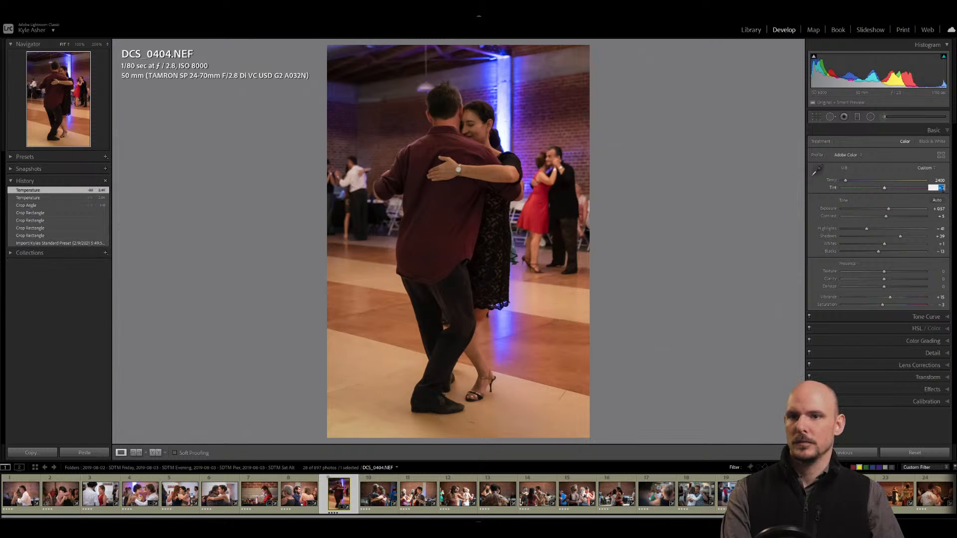
type("4")
key("Return")
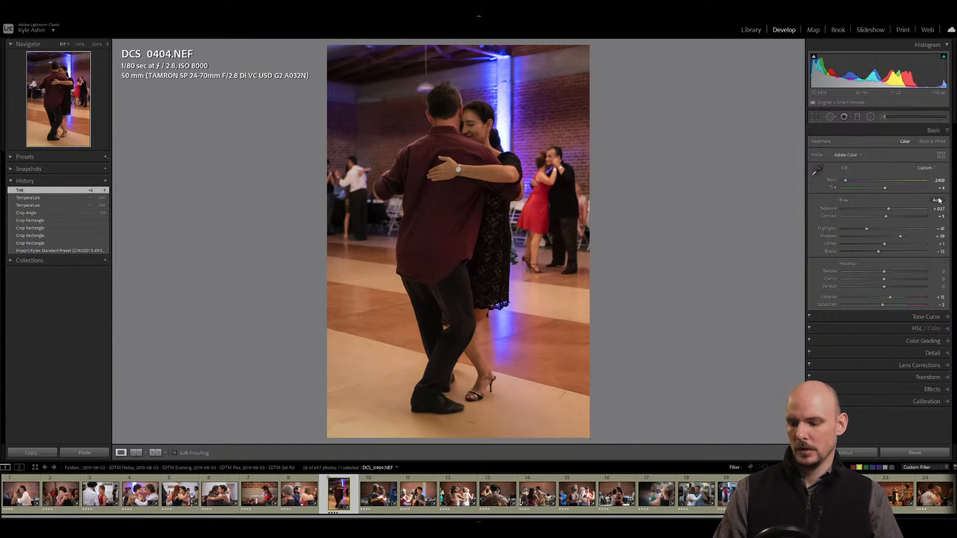
Raise the exposure of DCS_0404.NEF to +1.37.
key("equal")
key("equal")
key("equal")
key("equal")
key("equal")
key("equal")
key("equal")
key("equal")
key("equal")
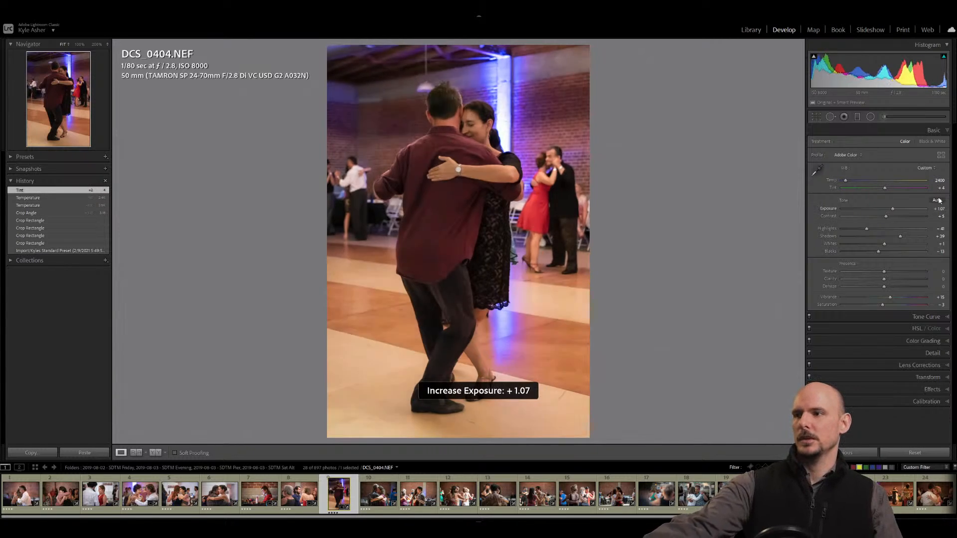
key("minus")
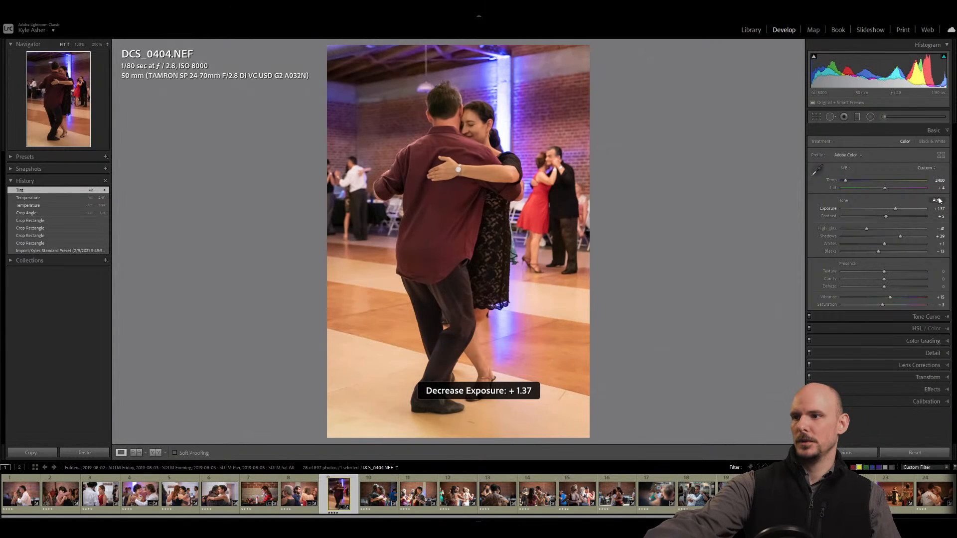
Set DCS_0404.NEF's highlights to -66, shadows to +38, texture and clarity to +10, and dehaze to +5.
left_click_drag(866, 230, 899, 238)
left_click(942, 272)
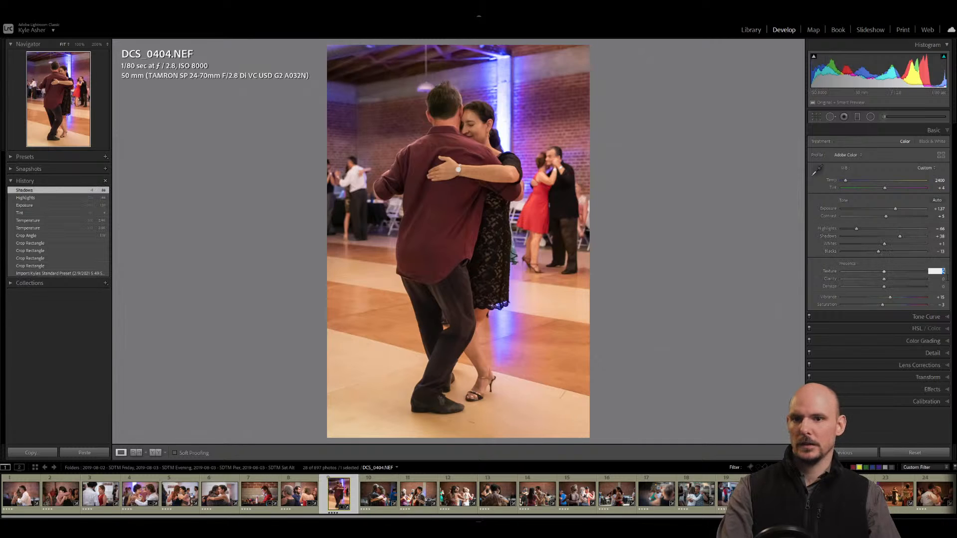
type("10")
key("Tab")
type("10")
key("Tab")
type("5")
key("Return")
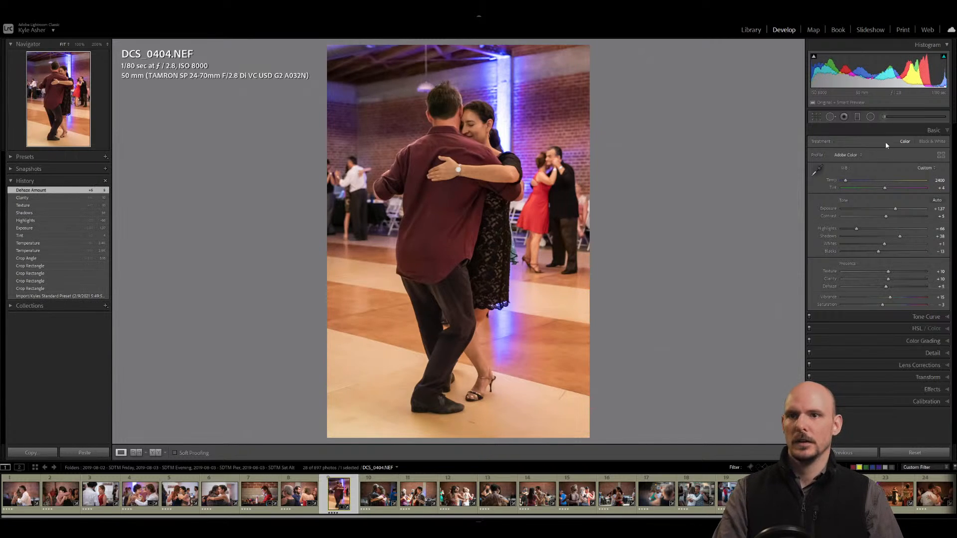
Add an inverted radial filter with an exposure of 0.50 over the woman's face.
left_click(870, 117)
left_click(848, 143)
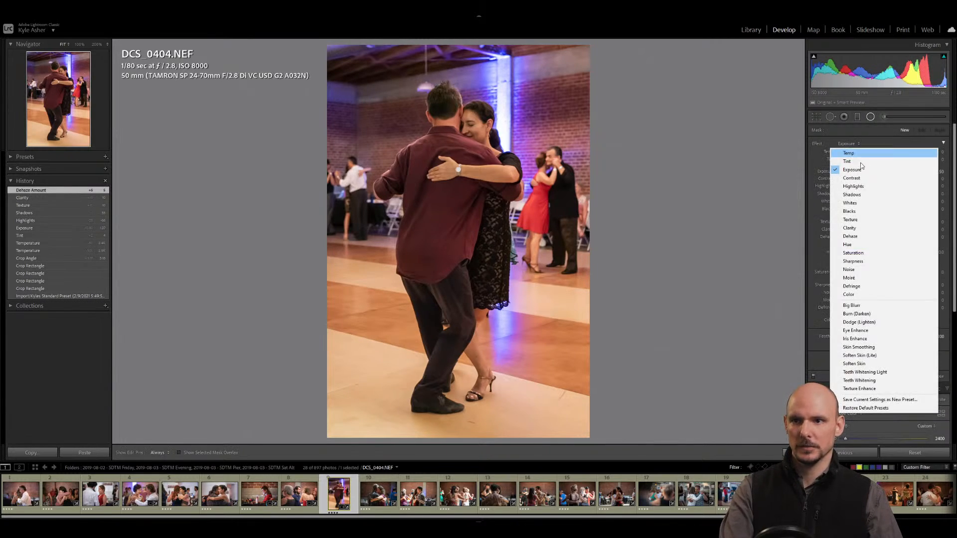
left_click(862, 170)
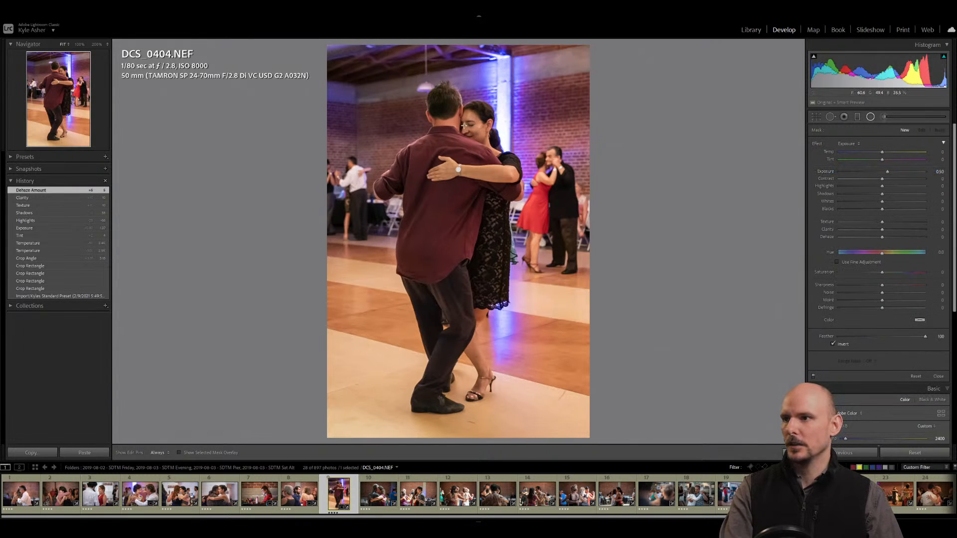
left_click_drag(464, 126, 491, 146)
key("shift+m")
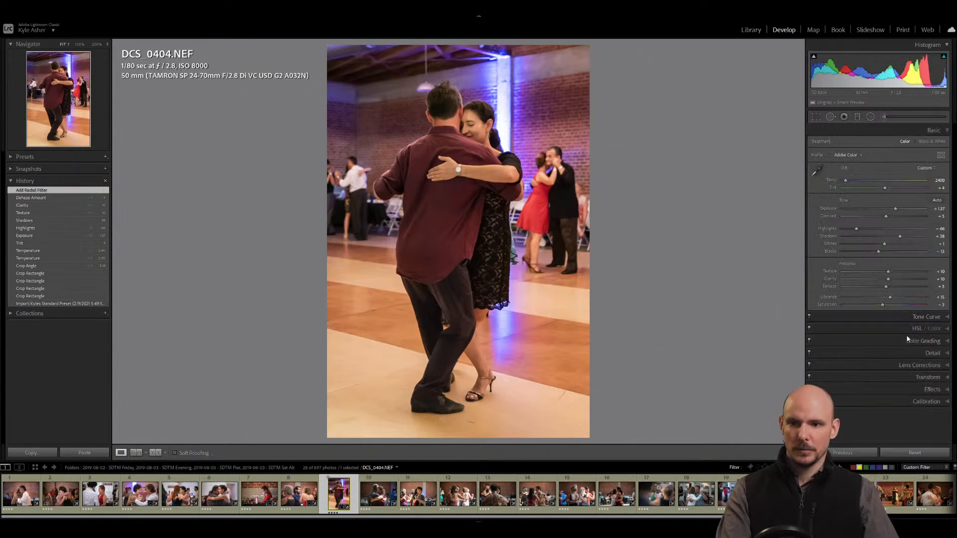
Fine-tune the photo with saturation -7, temperature 2300, blacks -24, whites +7 and shadows +23.
left_click_drag(881, 308, 879, 308)
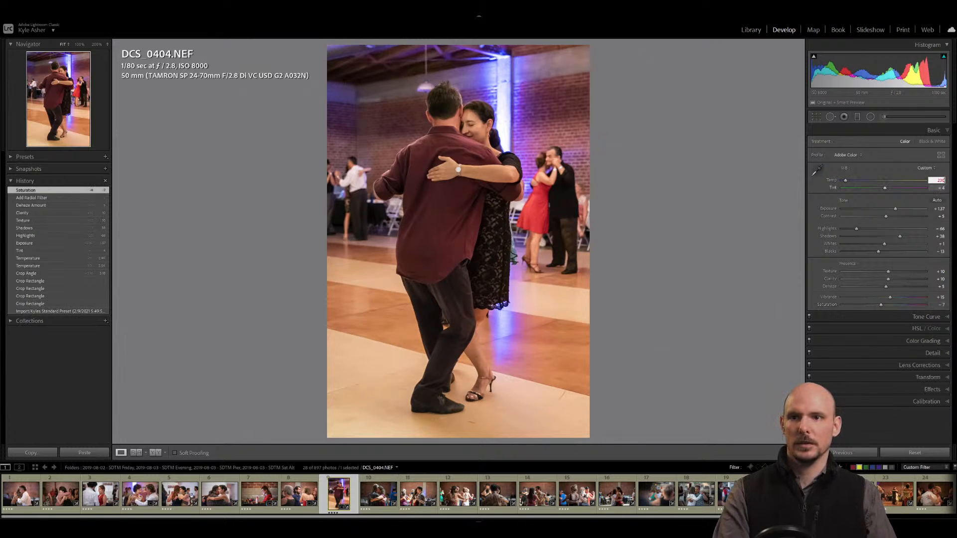
key("Return")
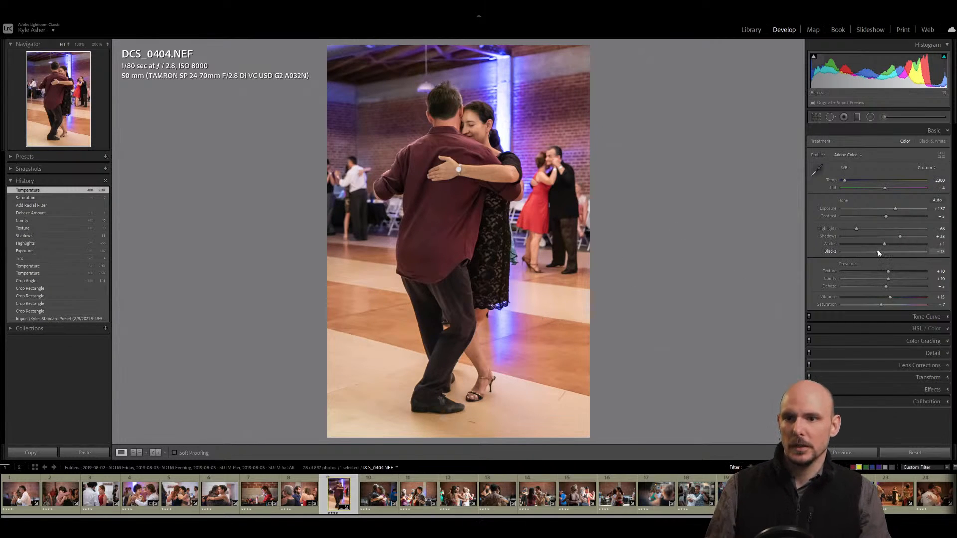
left_click_drag(877, 250, 895, 242)
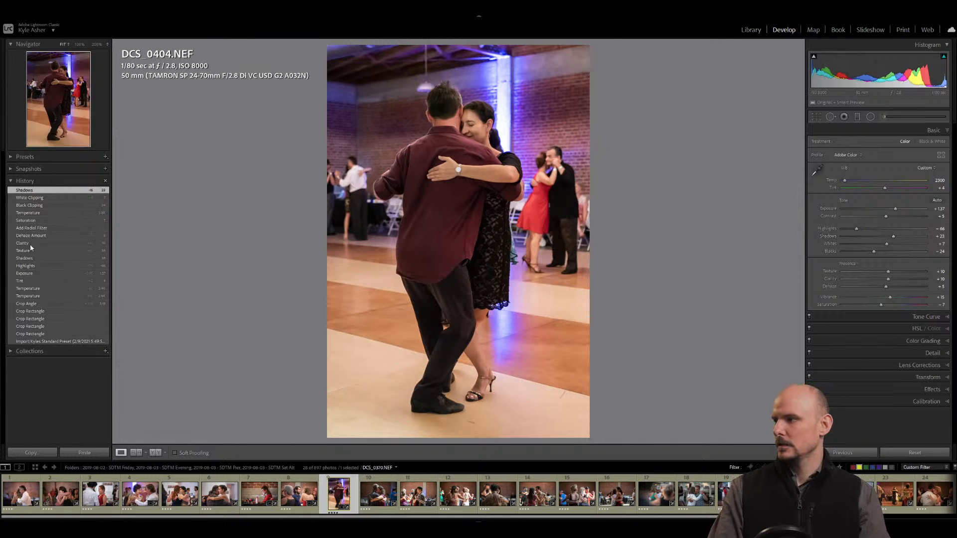
Compare the edit with the fully reset photo, and restore the last shadows adjustment from the history.
left_click(916, 454)
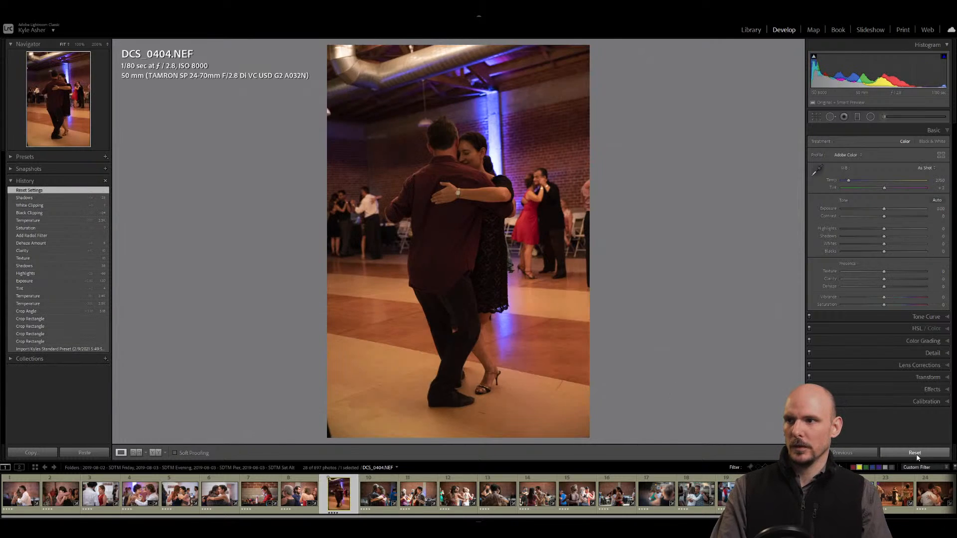
left_click(42, 197)
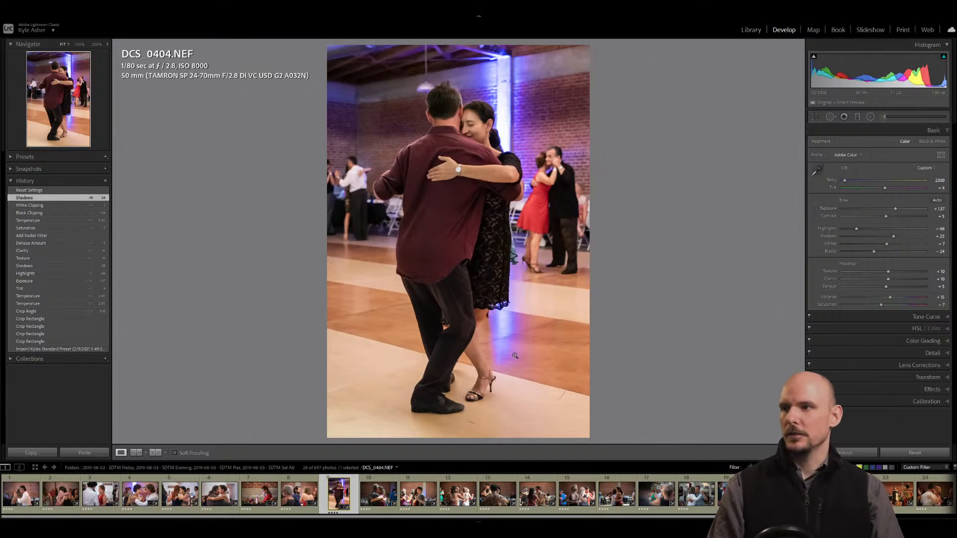
Lower the HSL saturation of blue to -24, purple to -34 and magenta to -17.
left_click(928, 329)
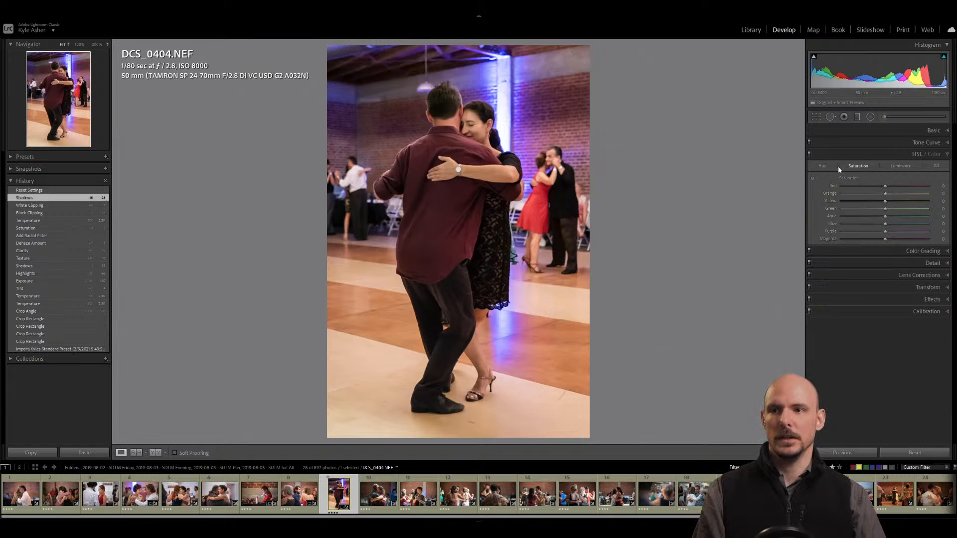
mouse_move(885, 227)
left_mouse_down()
mouse_move(821, 225)
mouse_move(874, 225)
left_mouse_up()
mouse_move(885, 231)
left_mouse_down()
mouse_move(870, 232)
mouse_move(878, 241)
left_mouse_up()
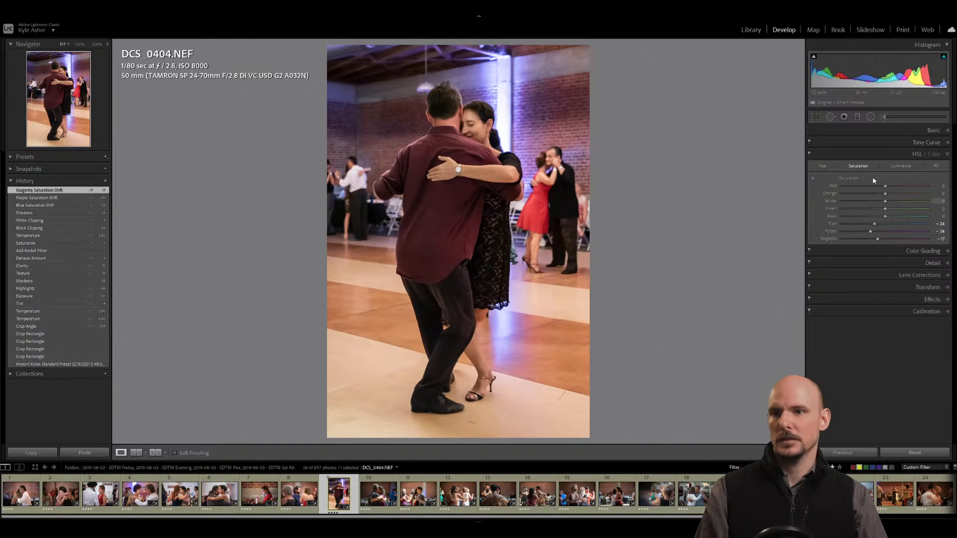
Shift the HSL hue of magenta to +27, purple to +22 and blue to +21.
left_click(902, 168)
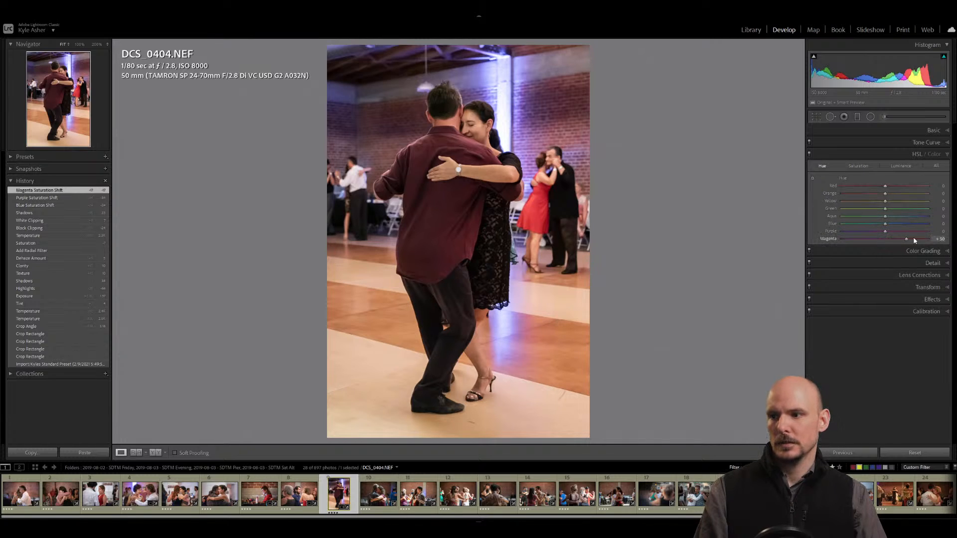
left_click_drag(898, 239, 894, 232)
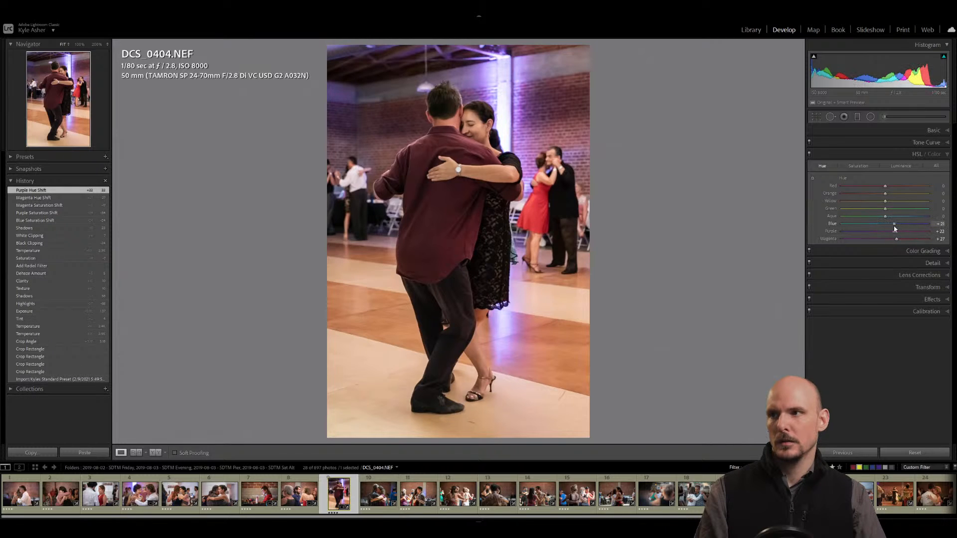
left_click_drag(892, 228, 893, 229)
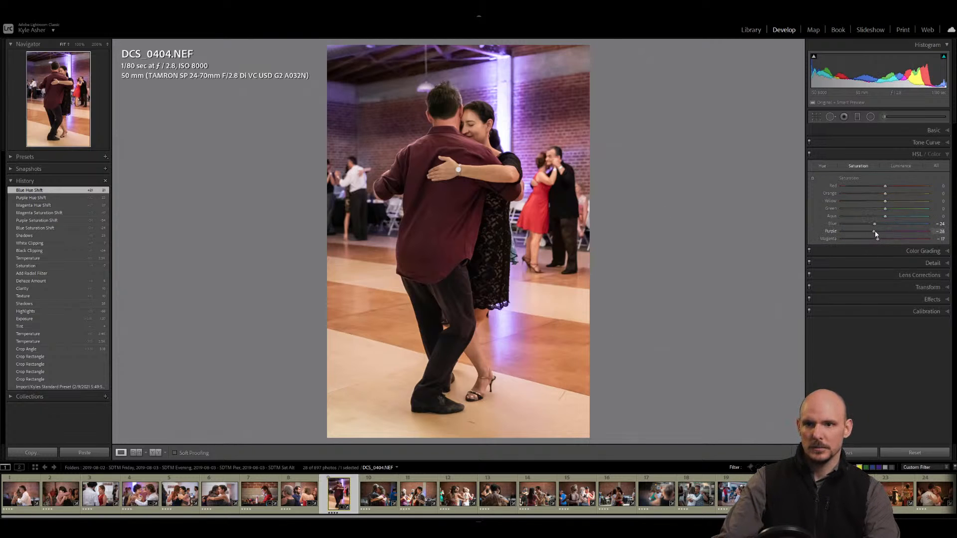
Try HSL saturation values of -12 for blue, -20 for purple and -28 for magenta, and reset all three to zero.
mouse_move(874, 231)
left_mouse_down()
mouse_move(880, 224)
mouse_move(873, 242)
left_mouse_up()
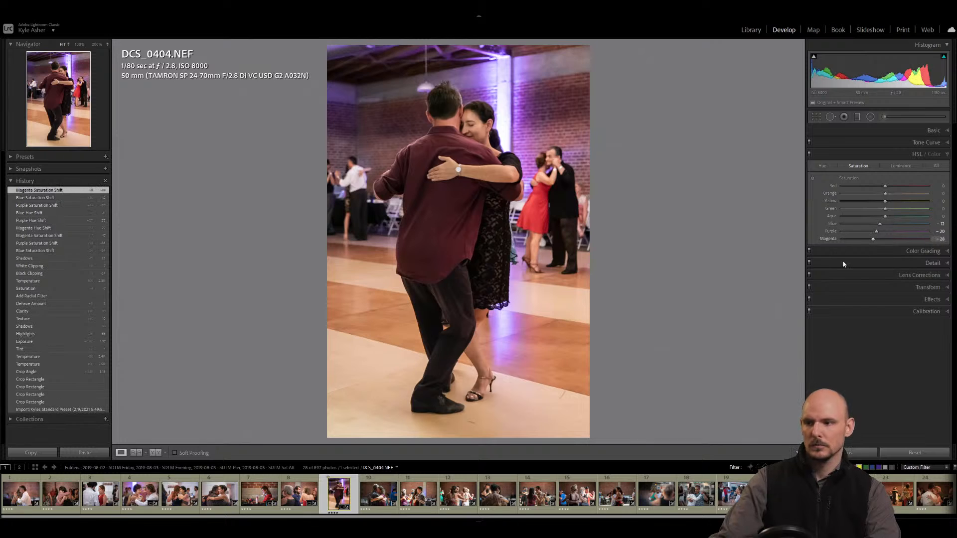
double_click(828, 238)
double_click(830, 232)
double_click(833, 223)
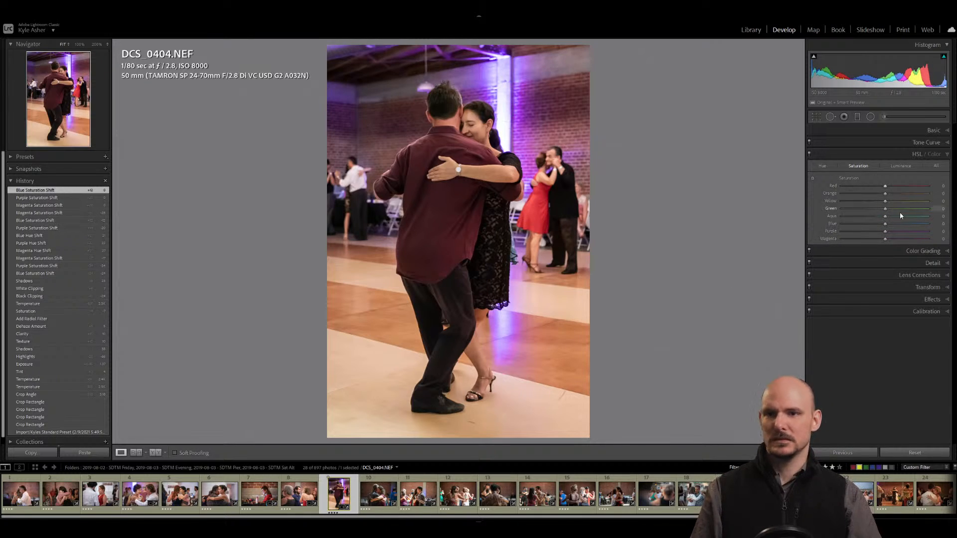
Desaturate the HSL colors with red at -24, blue at -15, purple at -33 and magenta at -18.
left_click_drag(885, 224, 776, 229)
left_click_drag(883, 239, 753, 243)
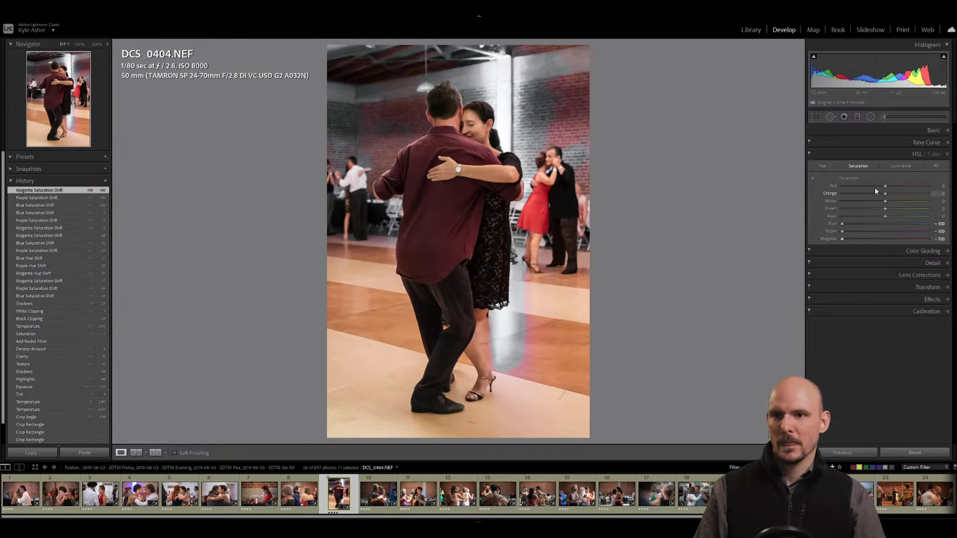
left_click_drag(875, 186, 874, 187)
left_click_drag(841, 225, 862, 233)
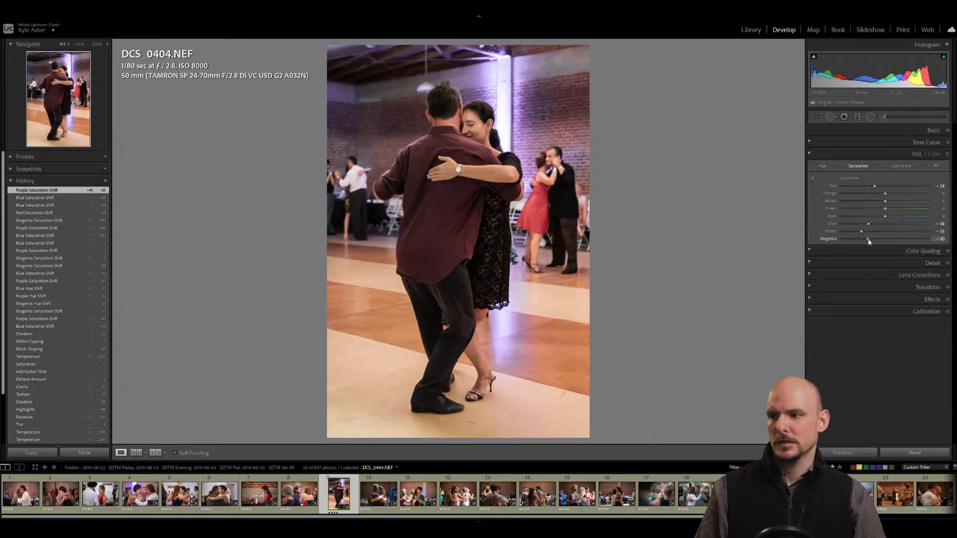
left_click_drag(868, 241, 880, 227)
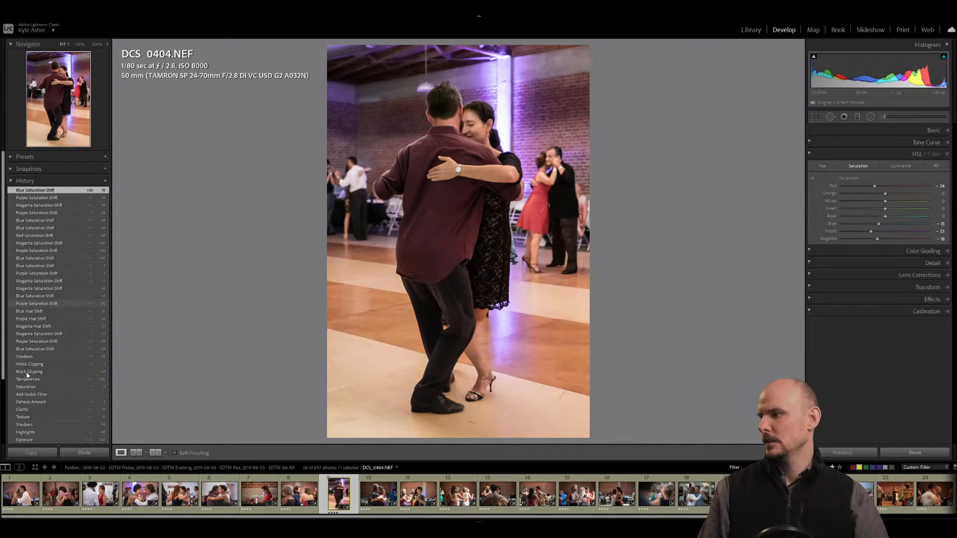
Compare the history state before the HSL changes with the latest blue saturation state, and return to the latest.
left_click(46, 359)
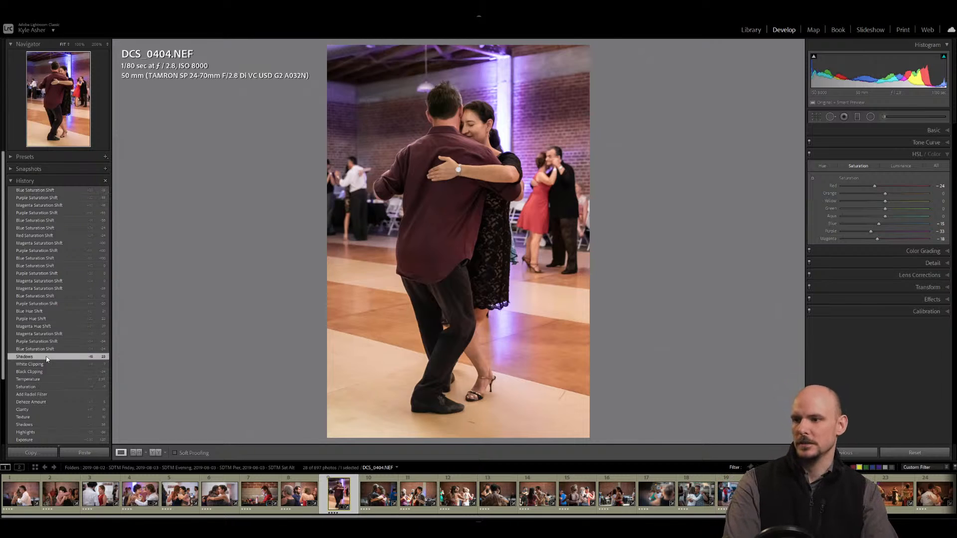
left_click(42, 189)
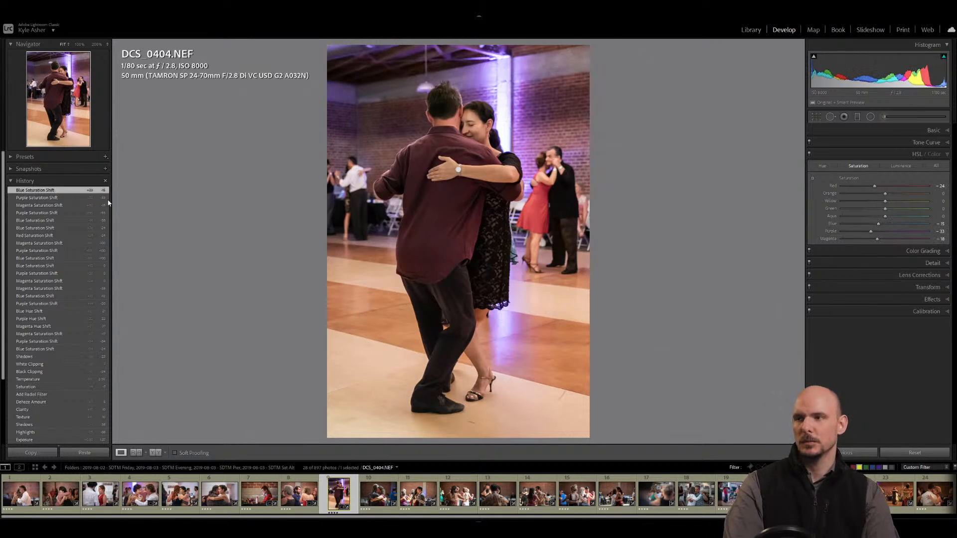
Set the white balance tint to +6 and check the woman's face up close.
left_click(823, 166)
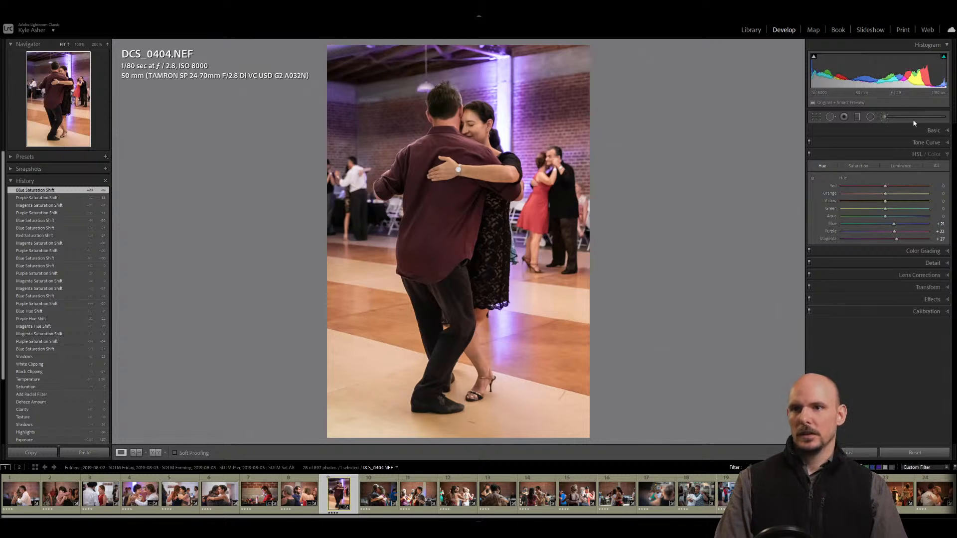
left_click(947, 132)
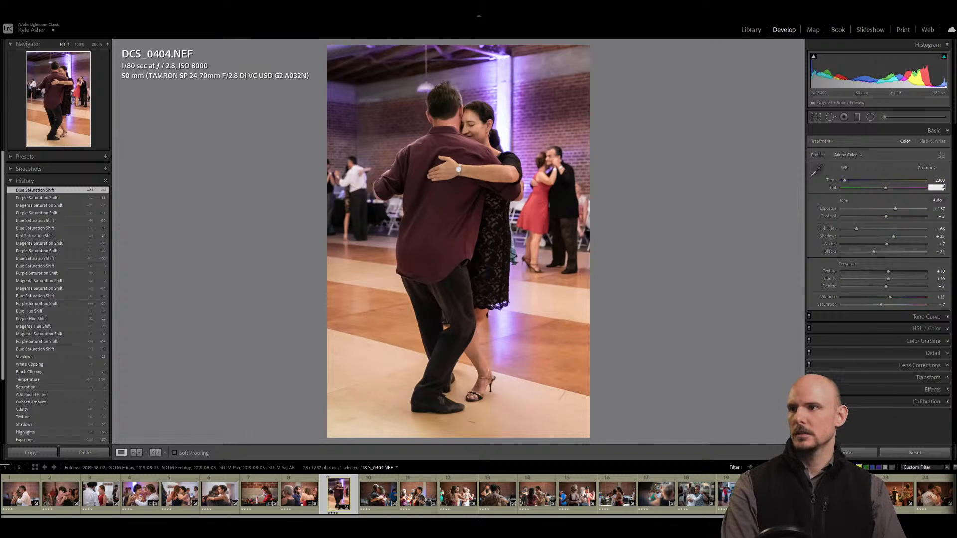
key("Return")
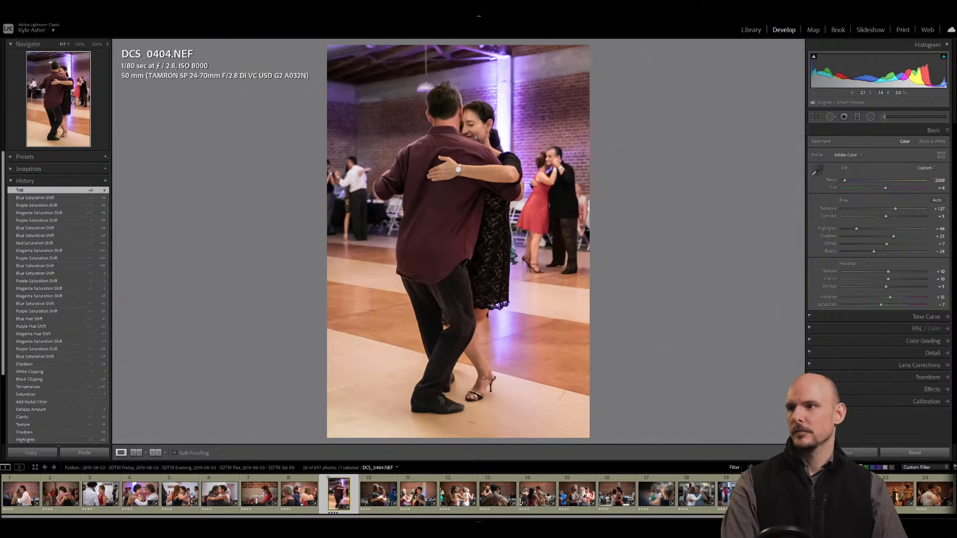
left_click(476, 137)
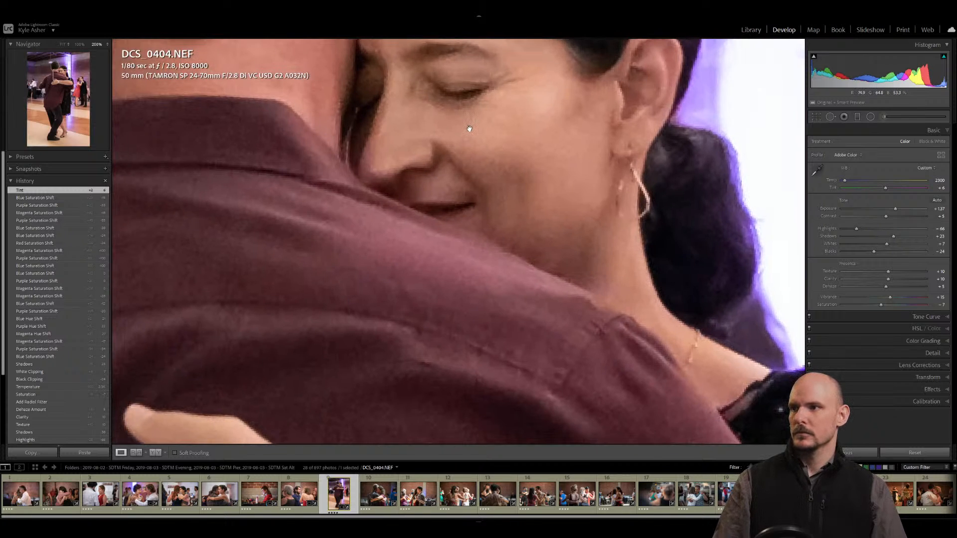
left_click(149, 111)
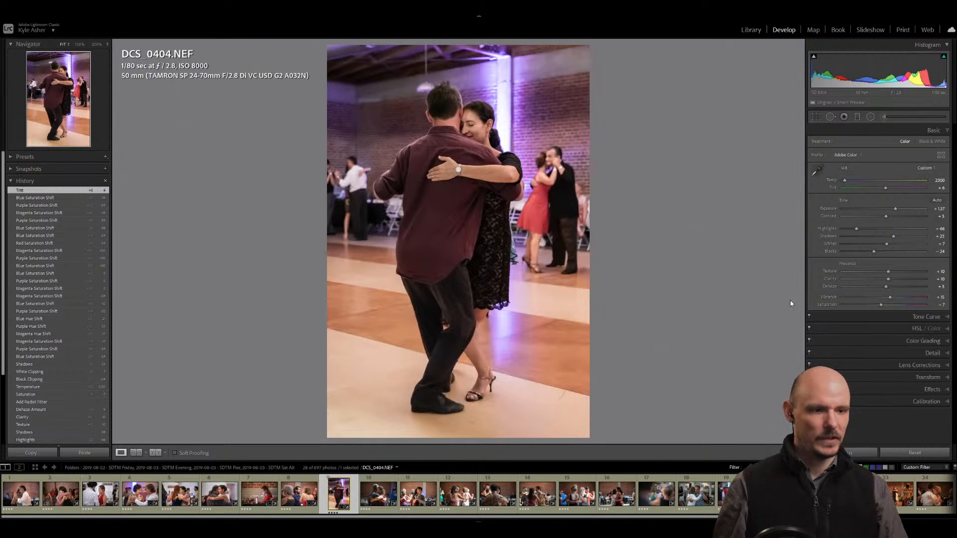
key("alt+Tab")
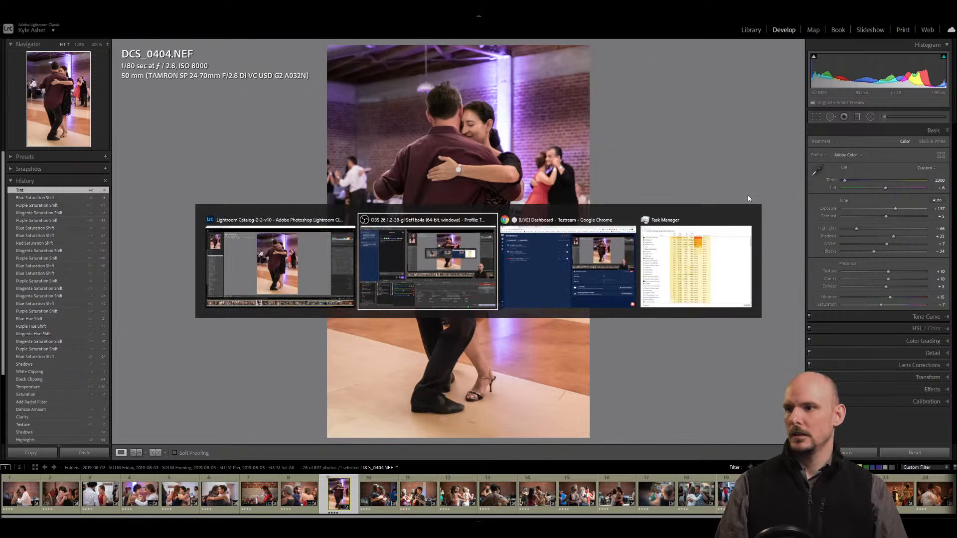
key("alt+Tab")
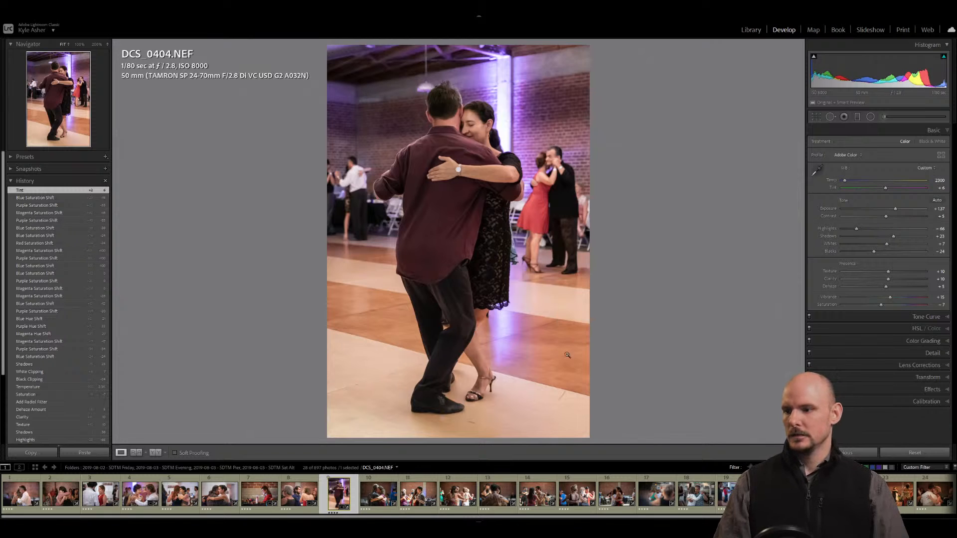
Go to the next photo, DCS_0420.NEF, for editing.
key("Right")
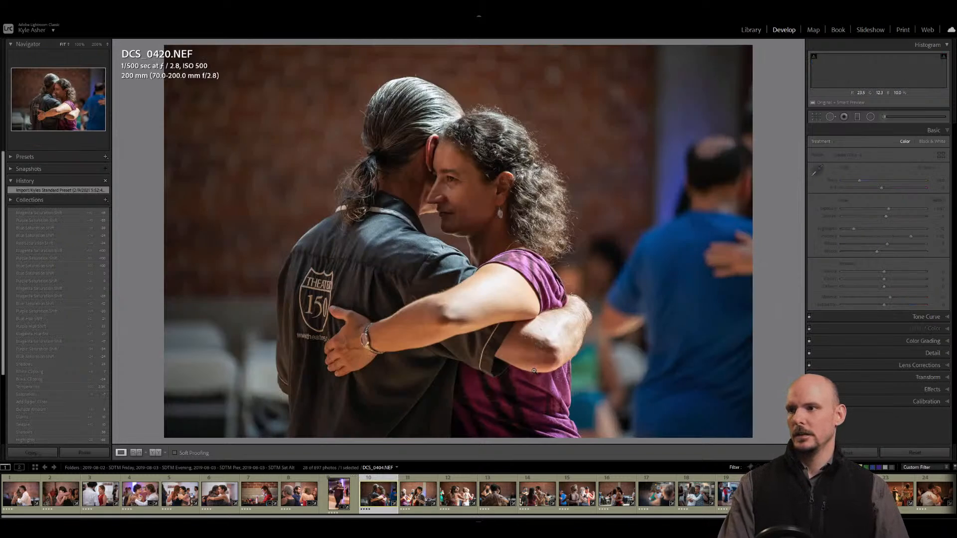
key("Left")
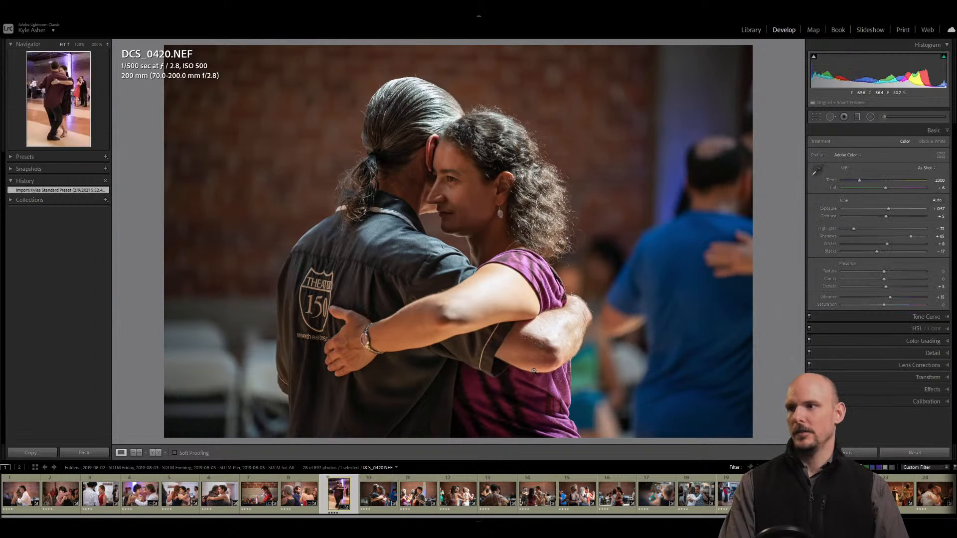
key("Right")
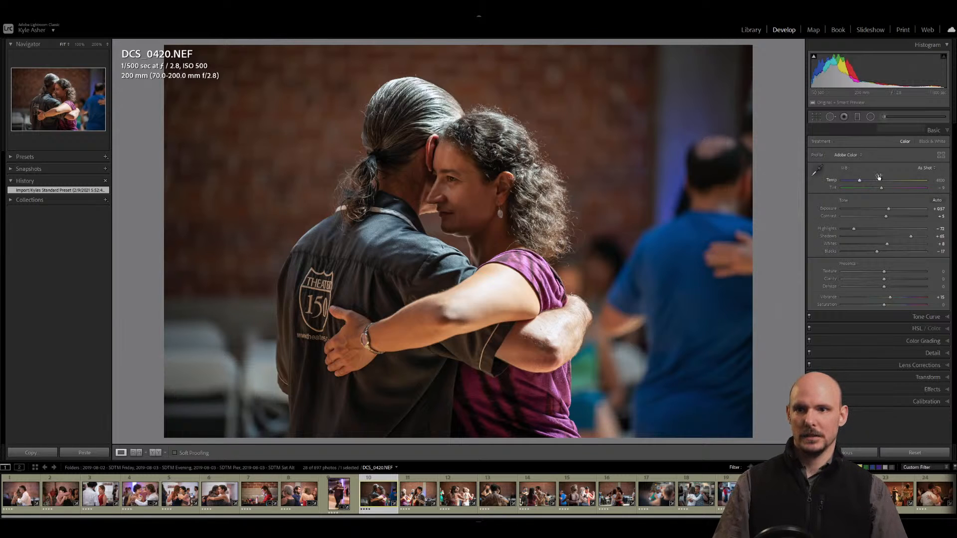
Try automatic tone and a full reset on DCS_0420.NEF, and return to its import preset state in the history.
left_click(937, 201)
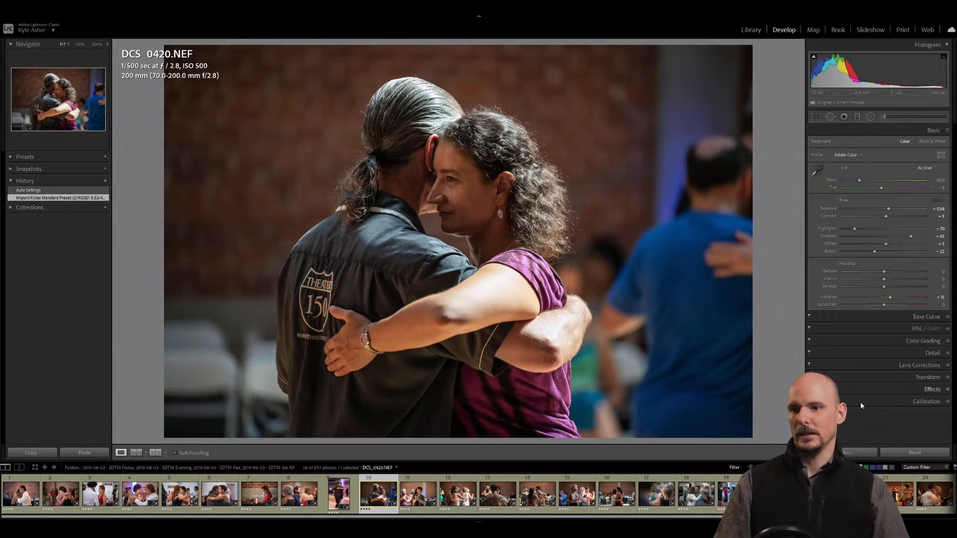
left_click(916, 452)
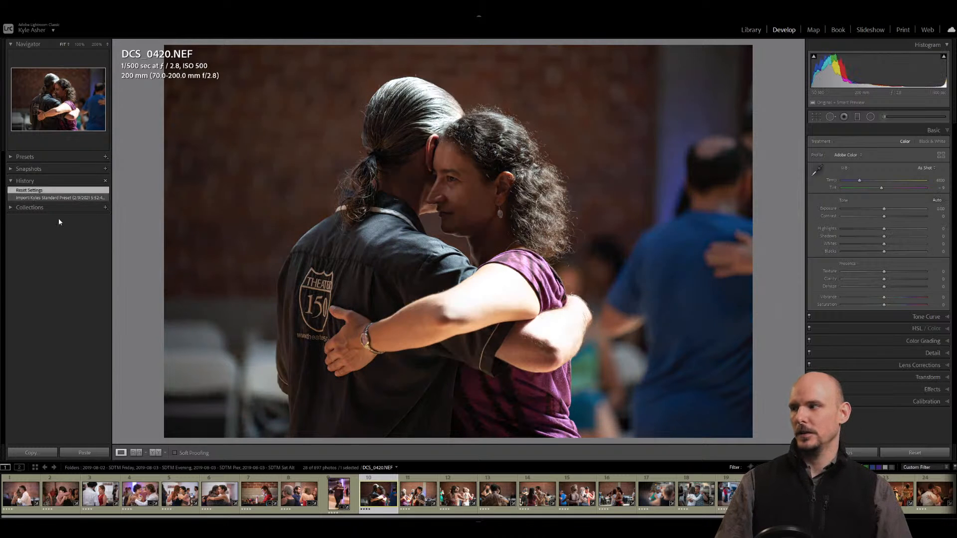
left_click(50, 198)
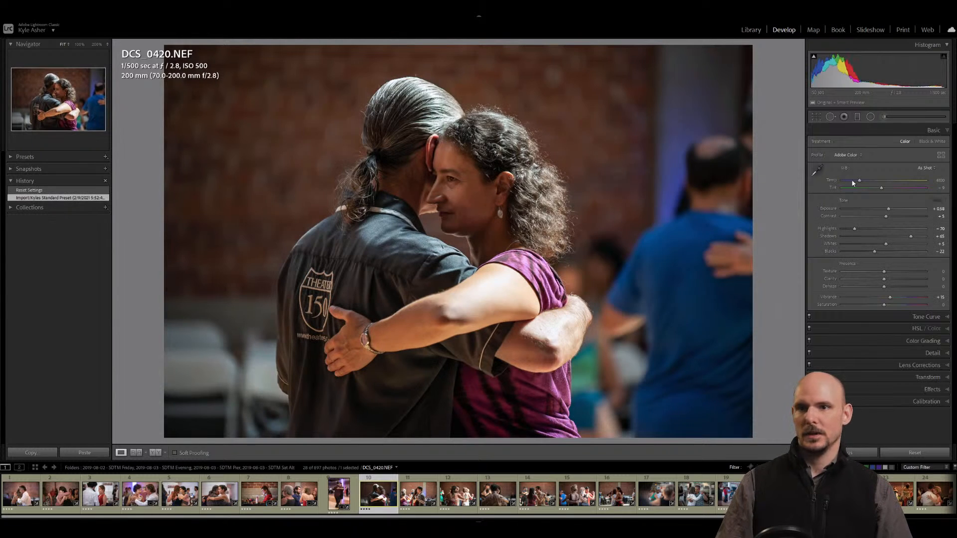
Brighten the photo with exposure at about +1.18, lower highlights to -90 and raise shadows to +82.
key("period")
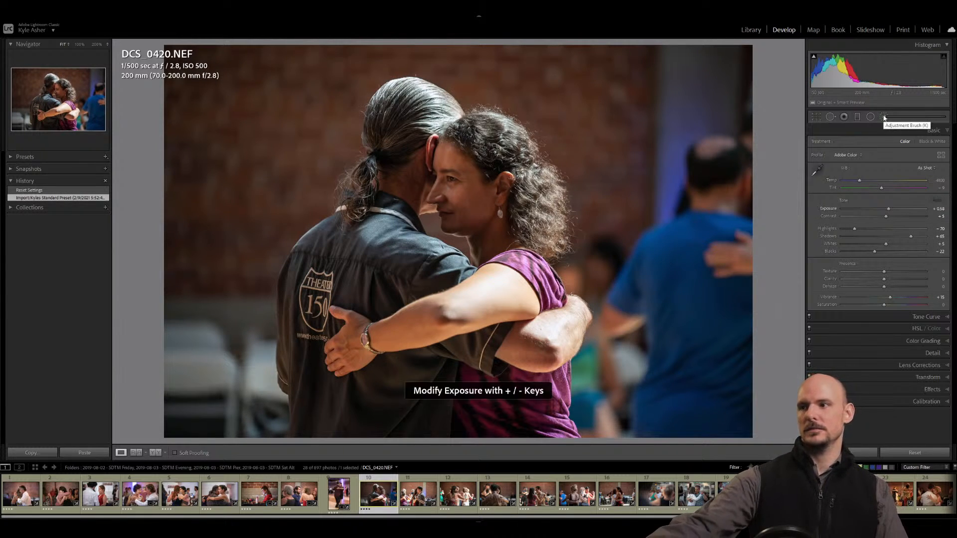
key("equal")
key("equal")
key("equal")
key("equal")
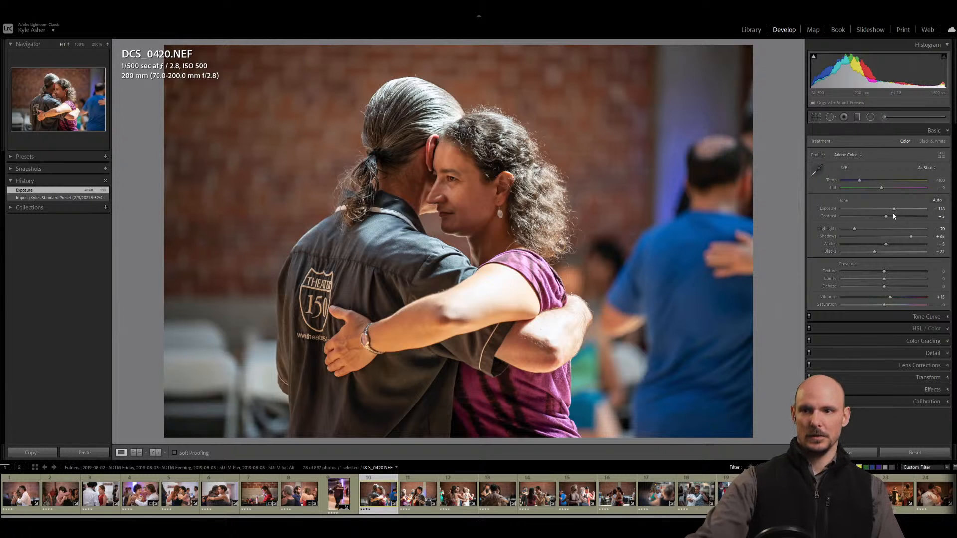
mouse_move(848, 228)
left_mouse_down()
mouse_move(815, 233)
mouse_move(846, 230)
left_mouse_up()
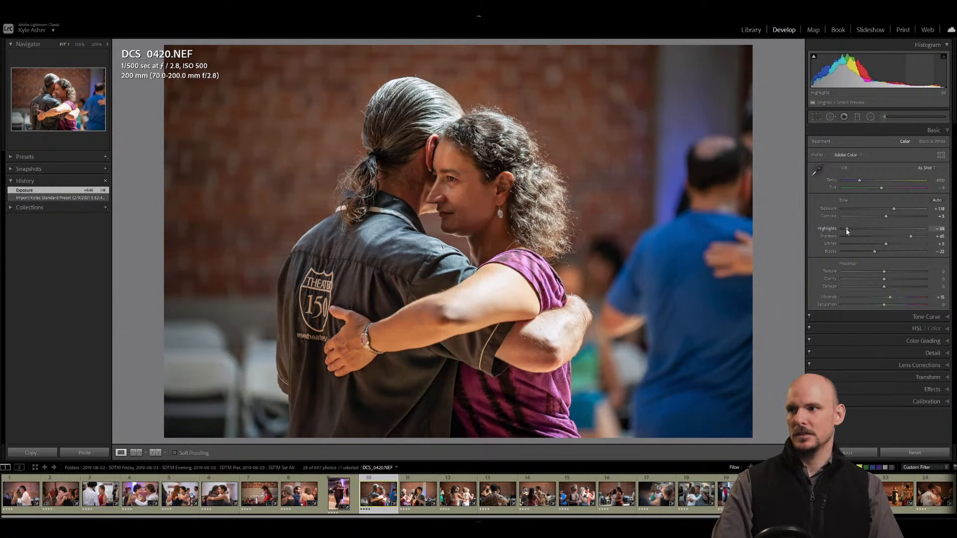
left_click_drag(913, 236, 920, 239)
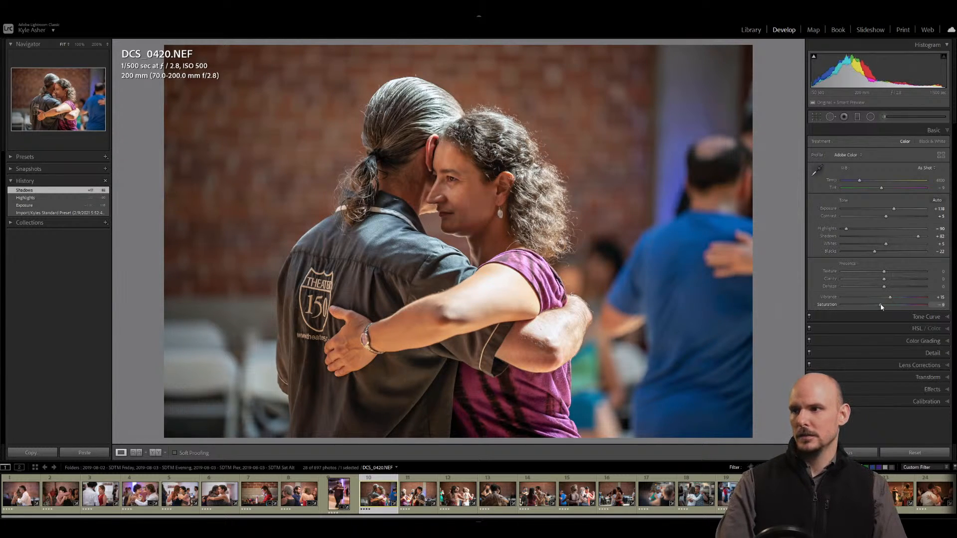
Set saturation to -10, texture to +10, clarity to +10 and dehaze to +5.
left_click(940, 272)
type("10")
key("Tab")
type("10")
key("Tab")
type("5")
key("Return")
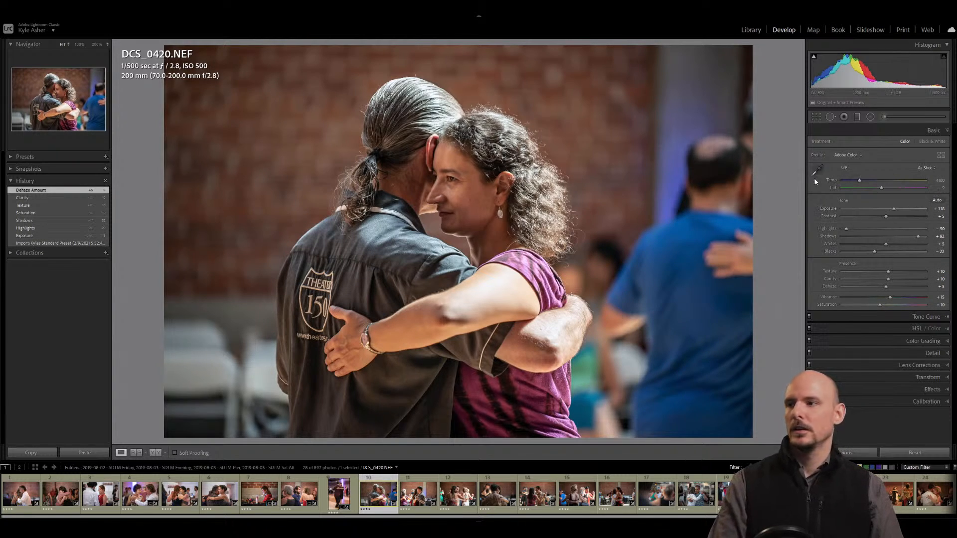
Add an inverted radial filter around the woman's face with exposure 0.50 and shadows 21, and narrow its width to fit the face.
left_click(871, 117)
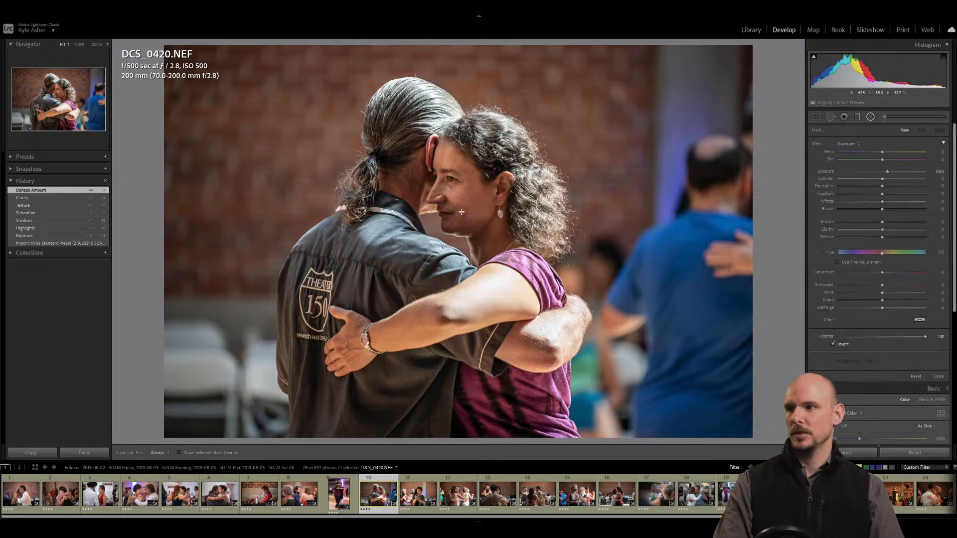
left_click_drag(448, 190, 493, 245)
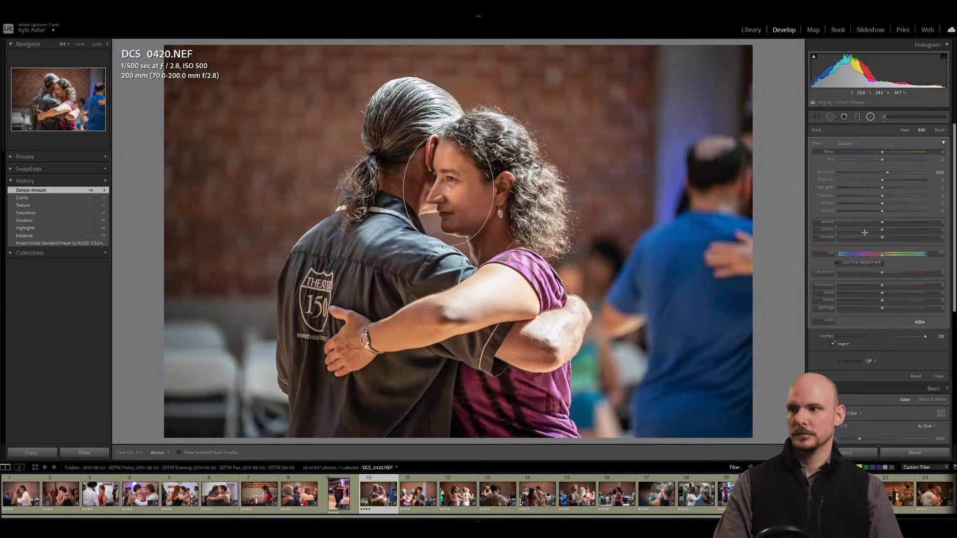
left_click_drag(883, 199, 891, 199)
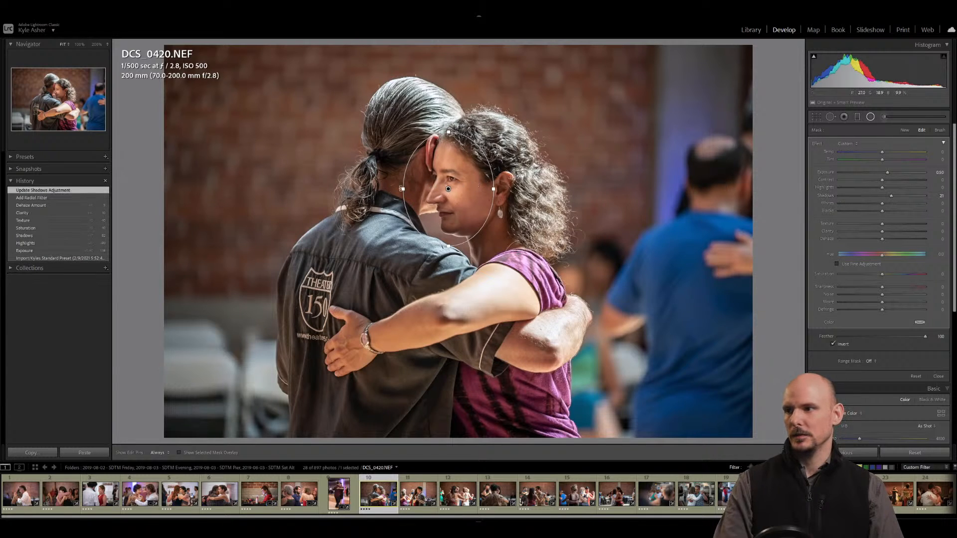
left_click_drag(403, 189, 414, 193)
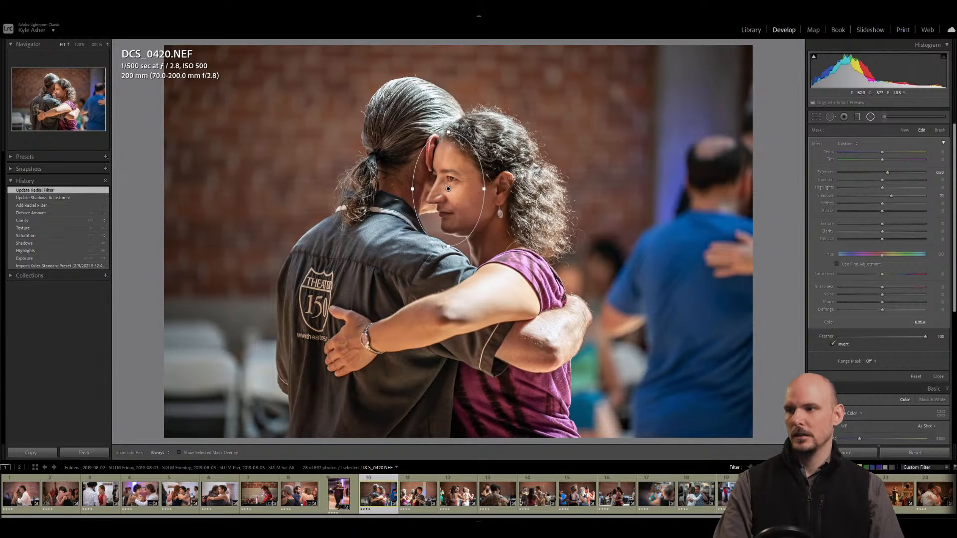
Brush a shadow-lifting adjustment over the side of the woman's face near her ear.
left_click(884, 118)
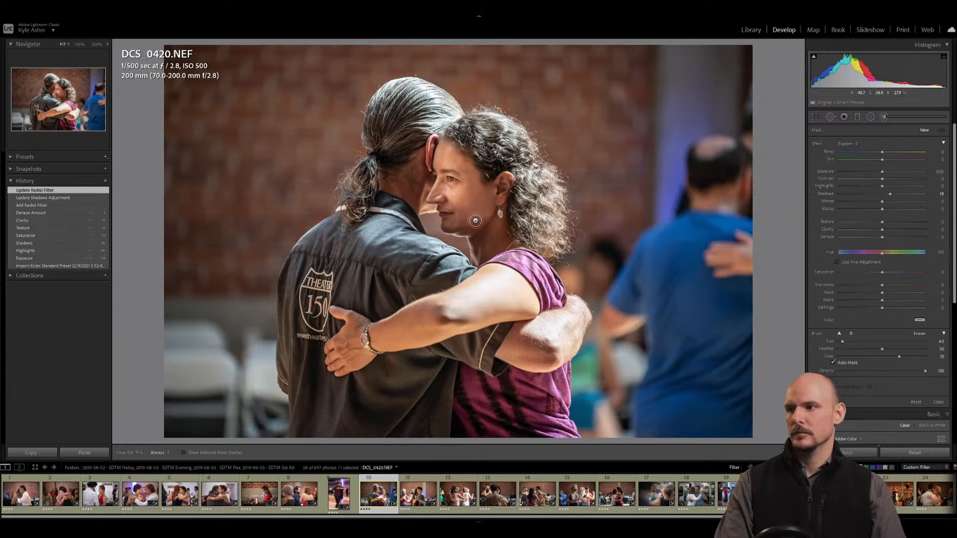
key("h")
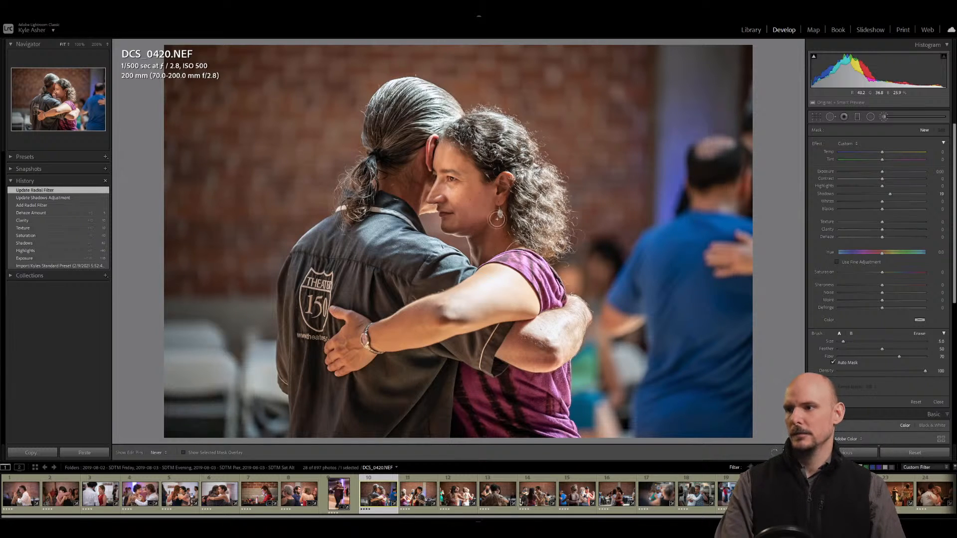
key("h")
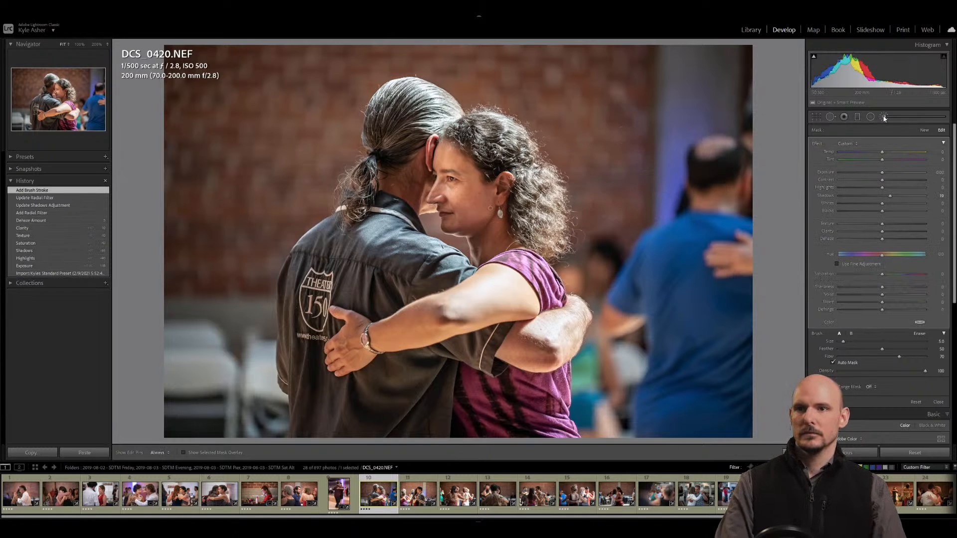
Brush a new Teeth Whitening Light adjustment onto the white of the woman's eye, and erase the excess below the inner corner.
left_click(925, 131)
left_click(847, 144)
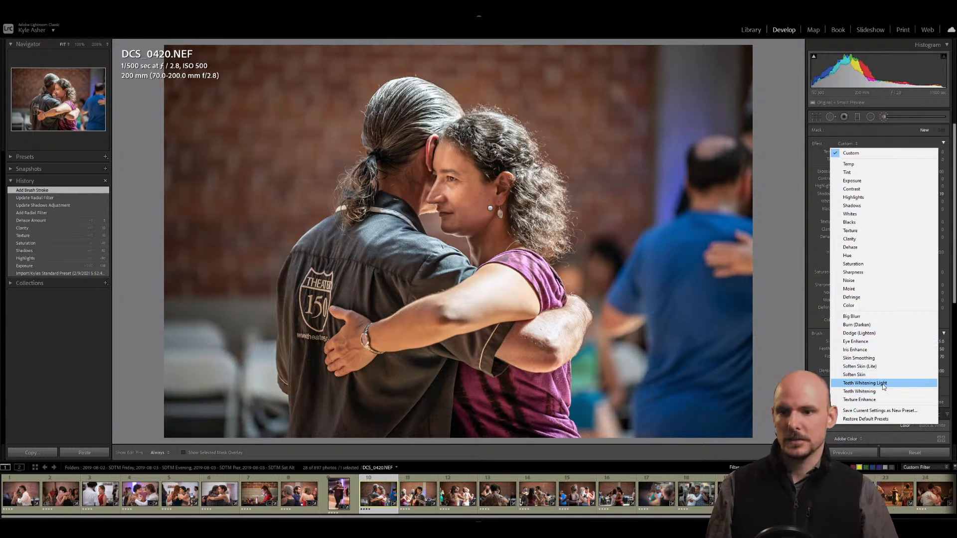
left_click(869, 383)
key("ctrl+equal")
key("ctrl+equal")
key("ctrl+equal")
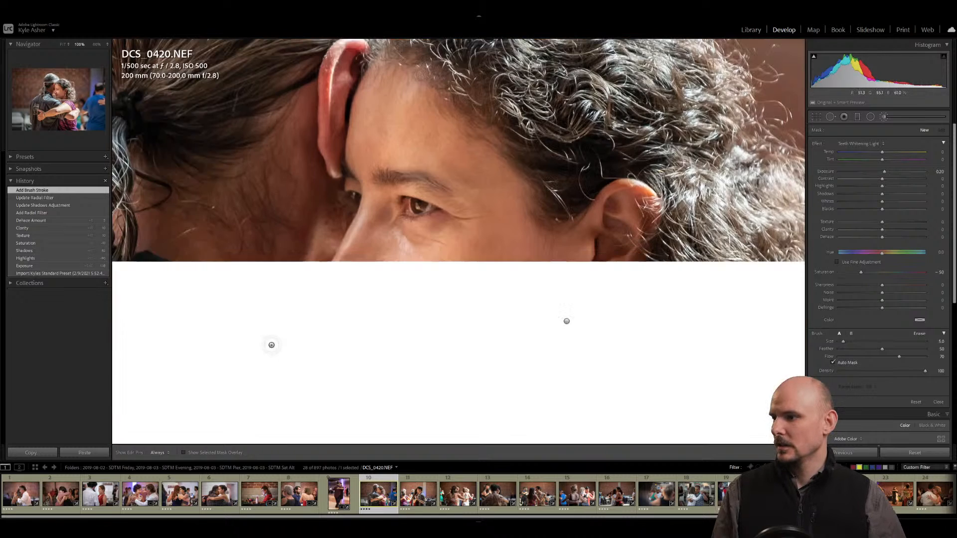
scroll(427, 210, "down", 2)
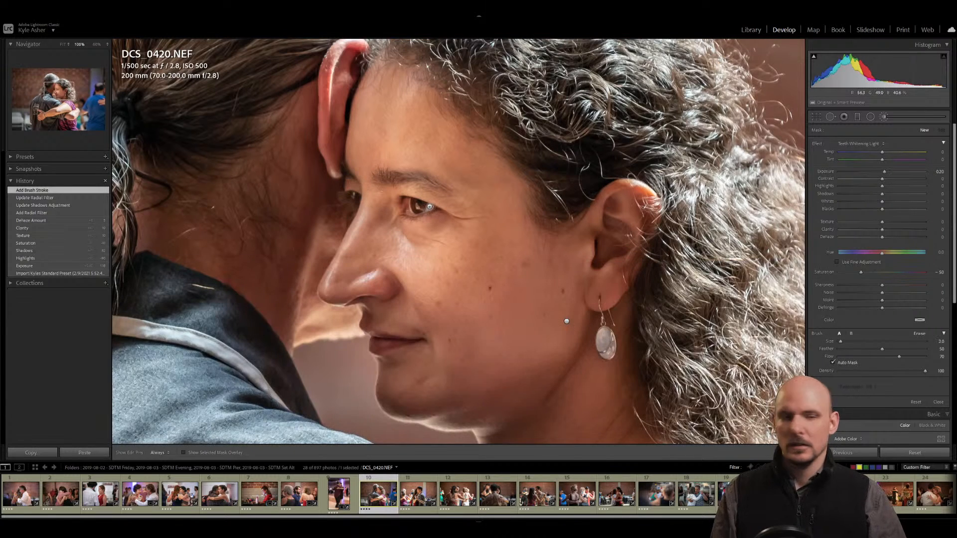
scroll(429, 208, "down", 1)
key("h")
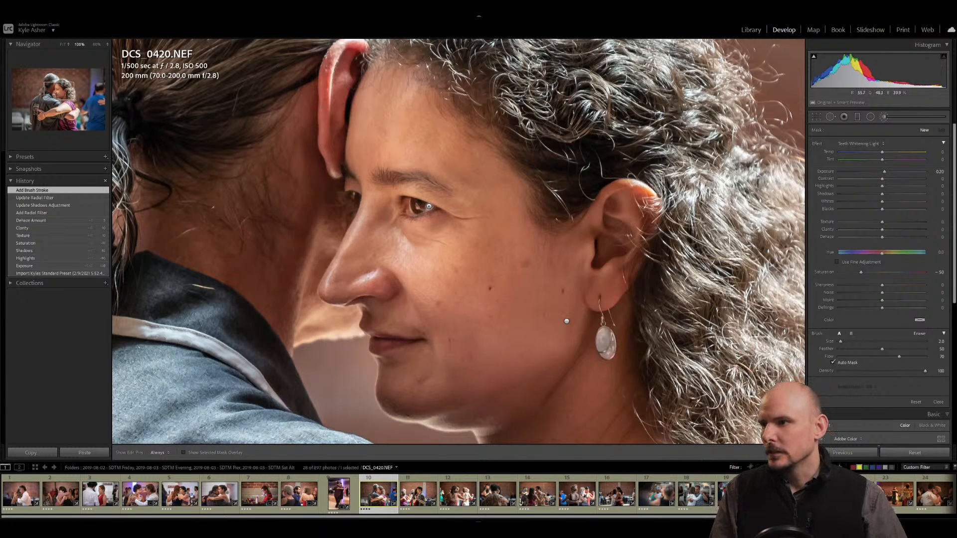
left_click_drag(410, 211, 428, 206)
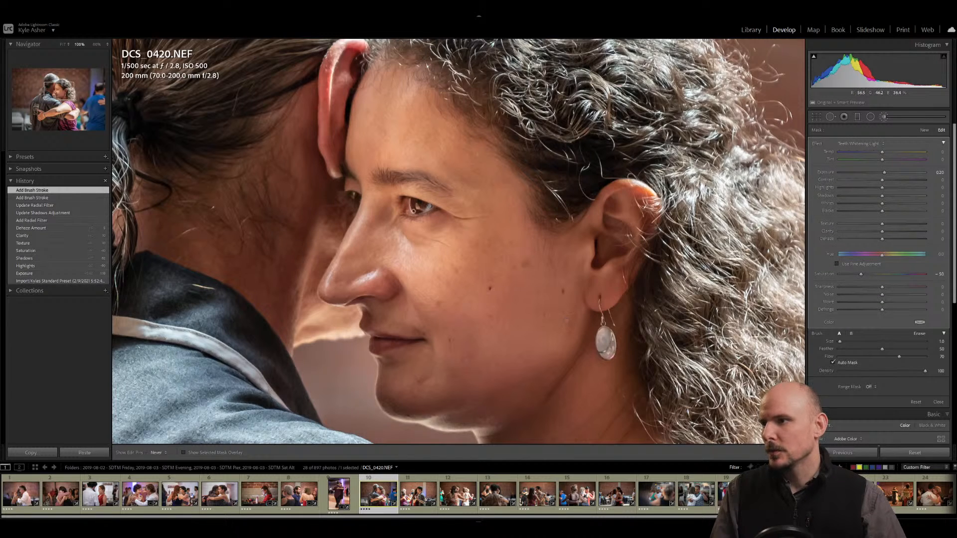
left_click_drag(413, 212, 422, 212)
key("alt")
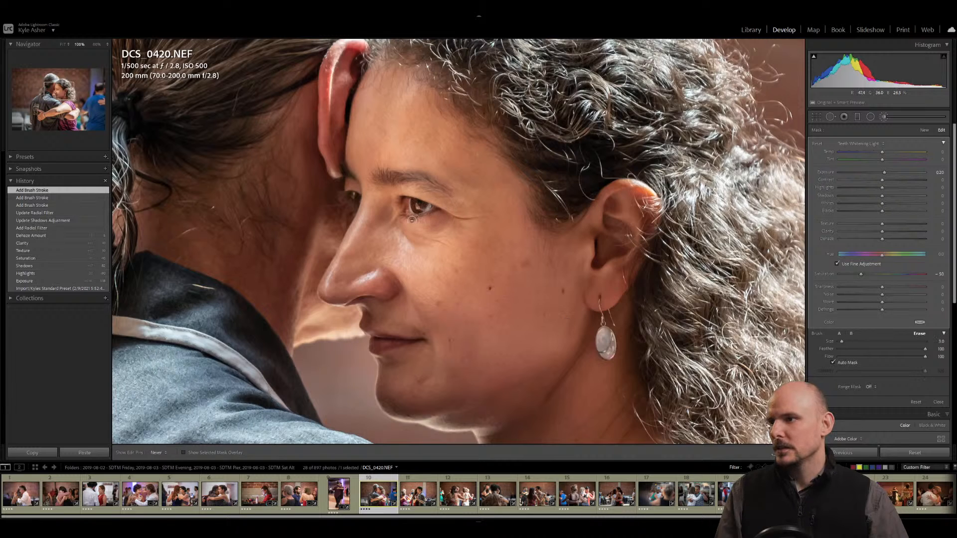
left_click(412, 219)
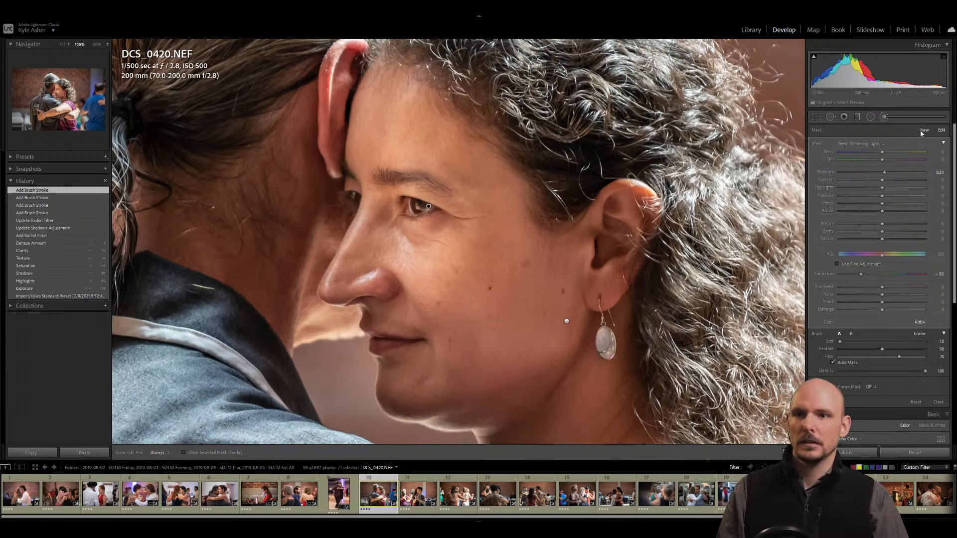
Apply a new Eye Enhance brush adjustment to the iris of the woman's eye.
left_click(861, 144)
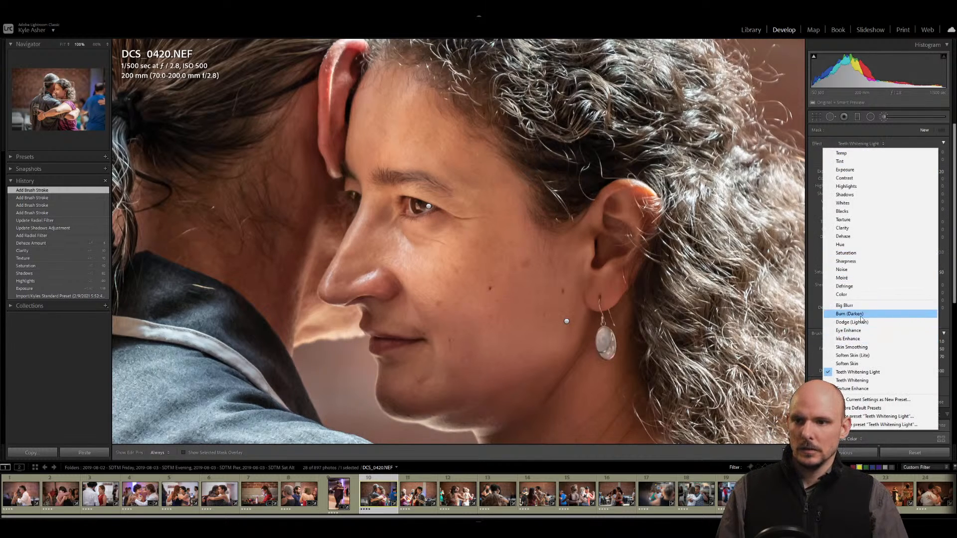
left_click(850, 330)
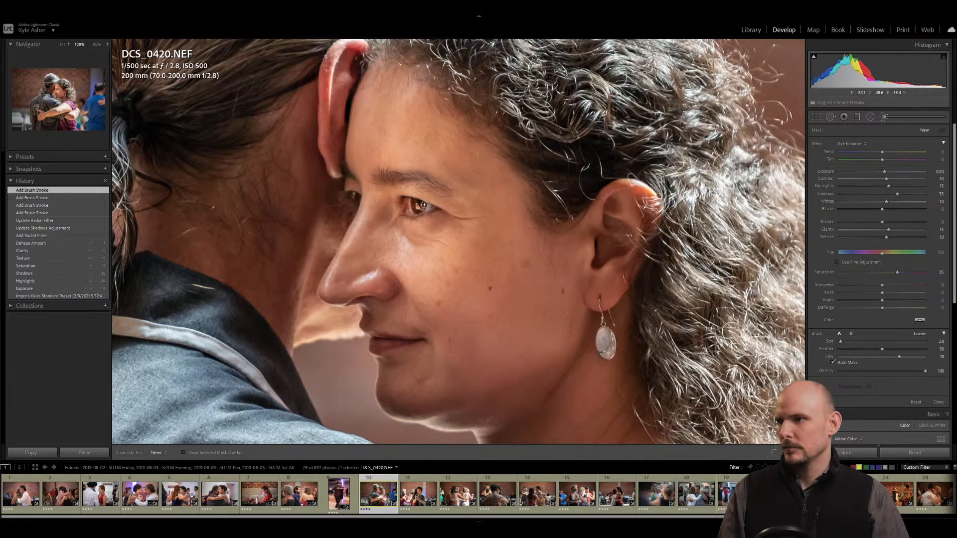
left_click(421, 206)
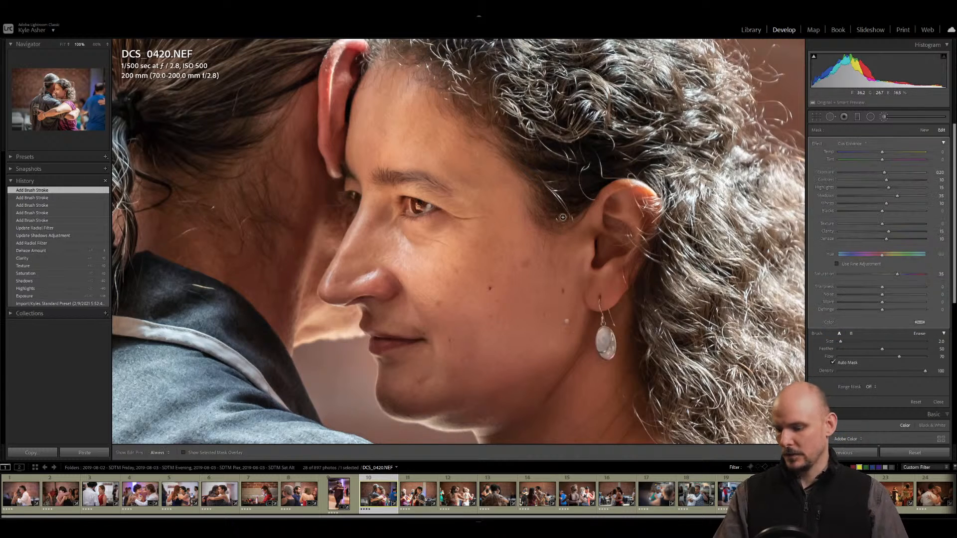
Compare the whole photo with and without the latest brush stroke in the history, and return to the latest state.
key("h")
key("ctrl+minus")
key("ctrl+minus")
key("ctrl+minus")
key("ctrl+minus")
key("ctrl+minus")
key("ctrl+minus")
key("ctrl+minus")
key("ctrl+minus")
key("ctrl+minus")
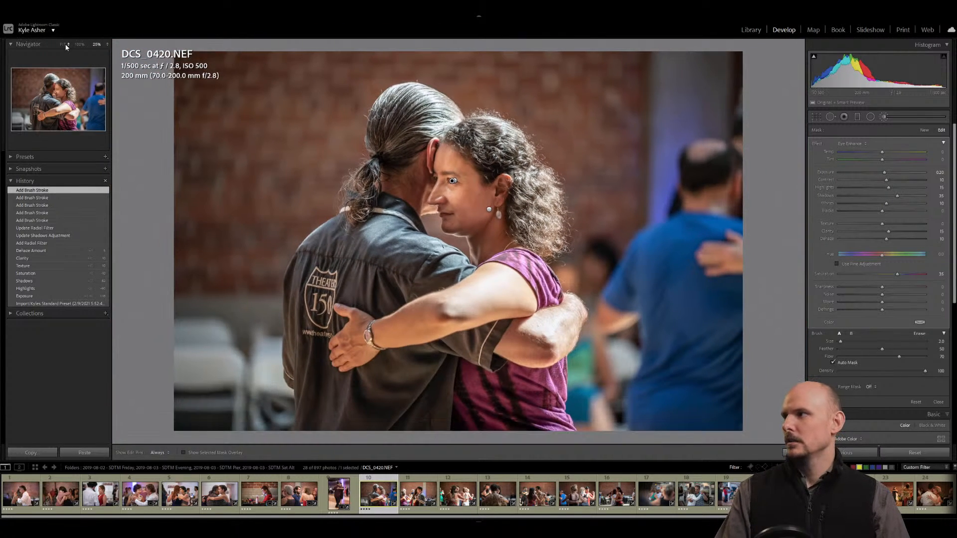
left_click(65, 45)
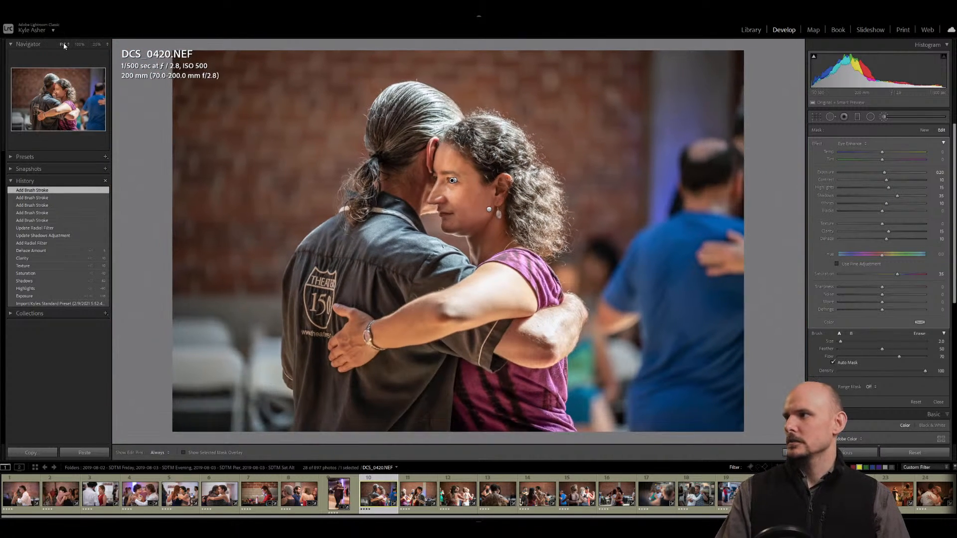
key("k")
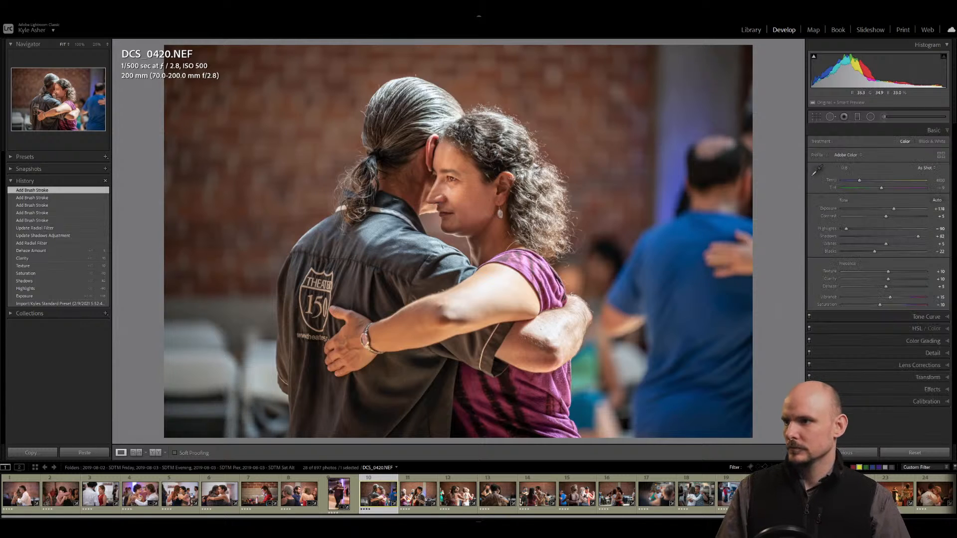
left_click(41, 198)
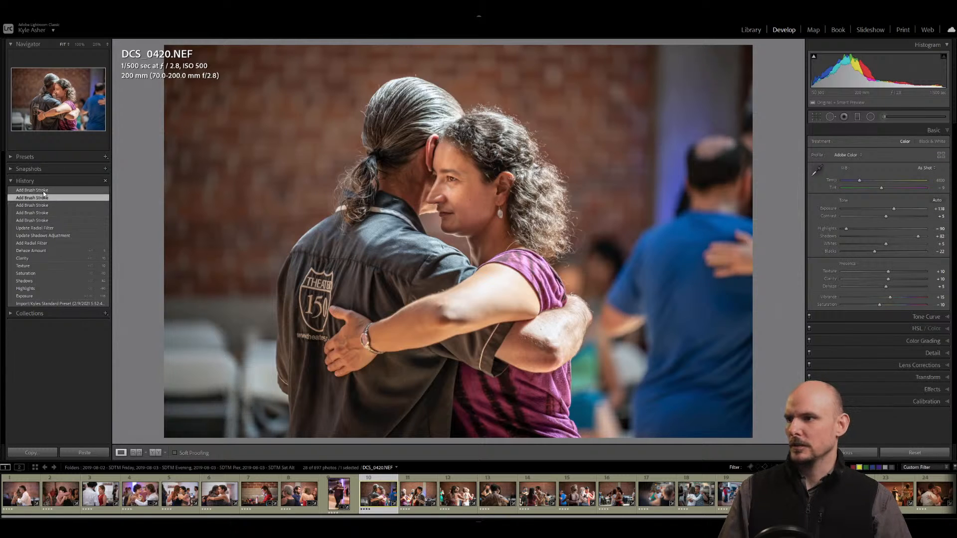
left_click(43, 191)
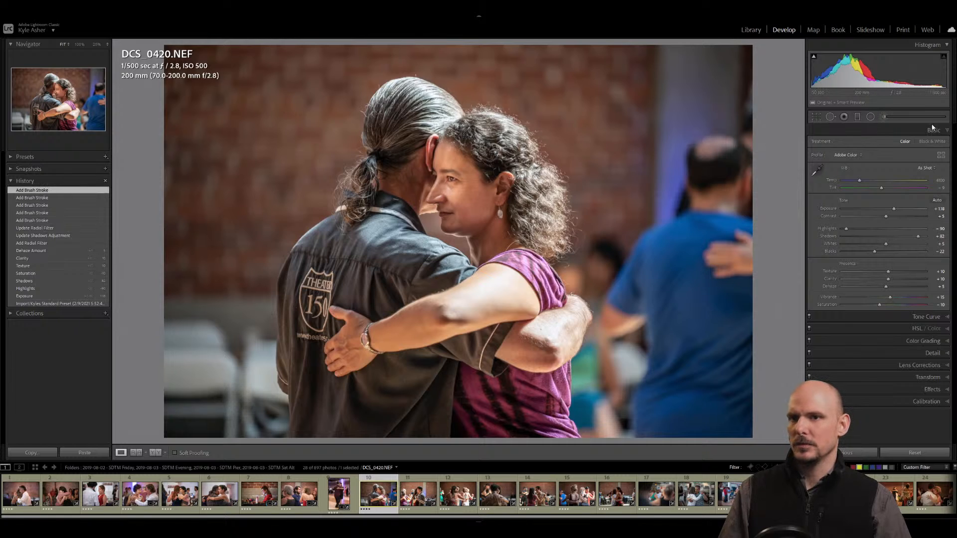
Soften the Eye Enhance adjustment on the woman's eye by setting contrast to 0, saturation to 20 and exposure to 0.
left_click(886, 117)
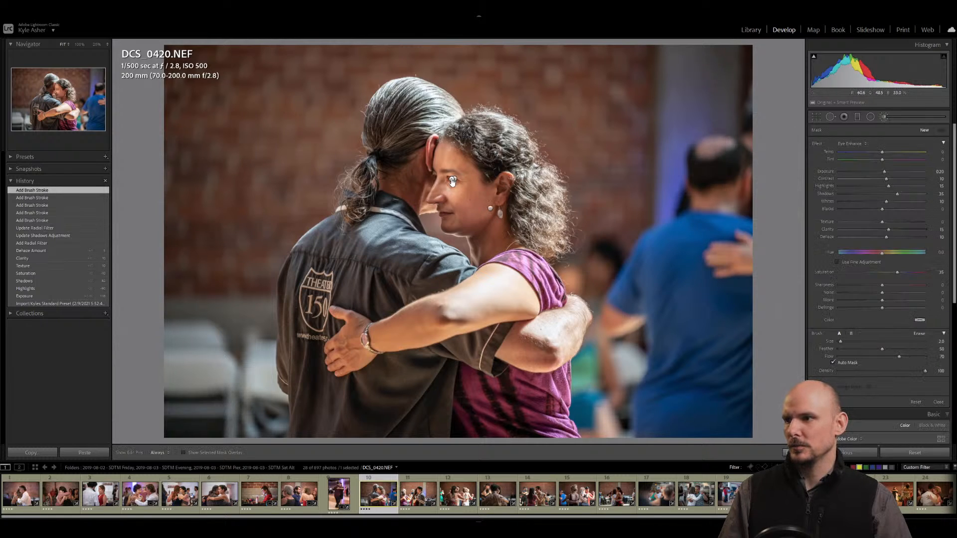
left_click(452, 180)
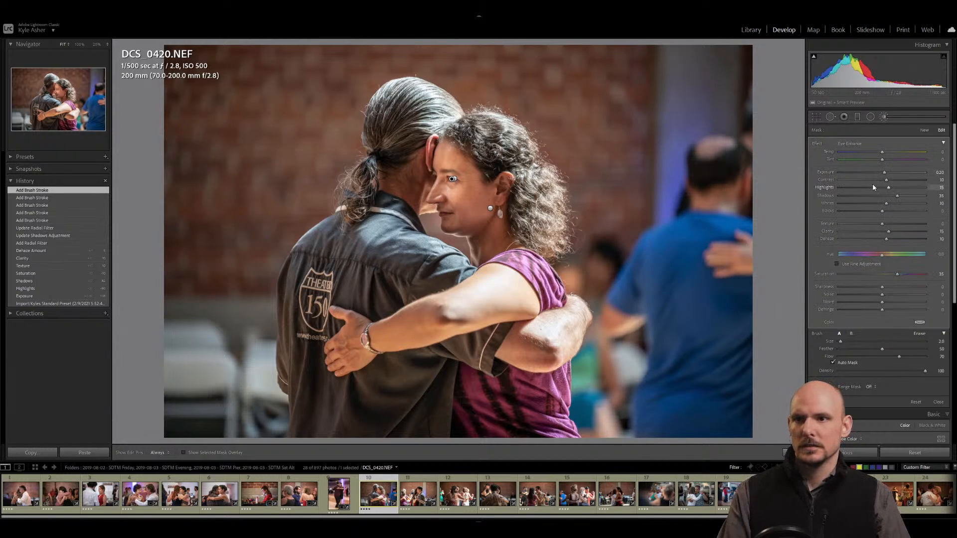
left_click(940, 180)
type("0")
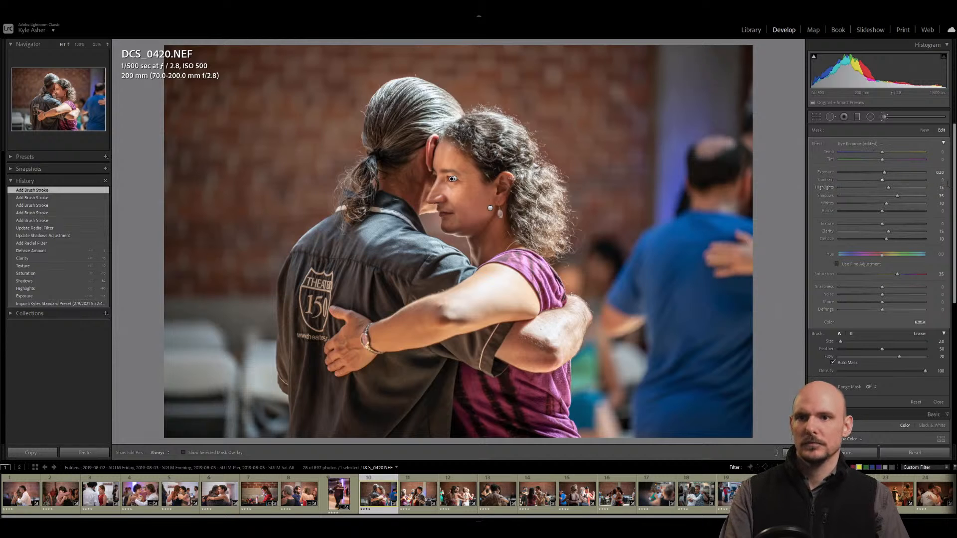
key("Return")
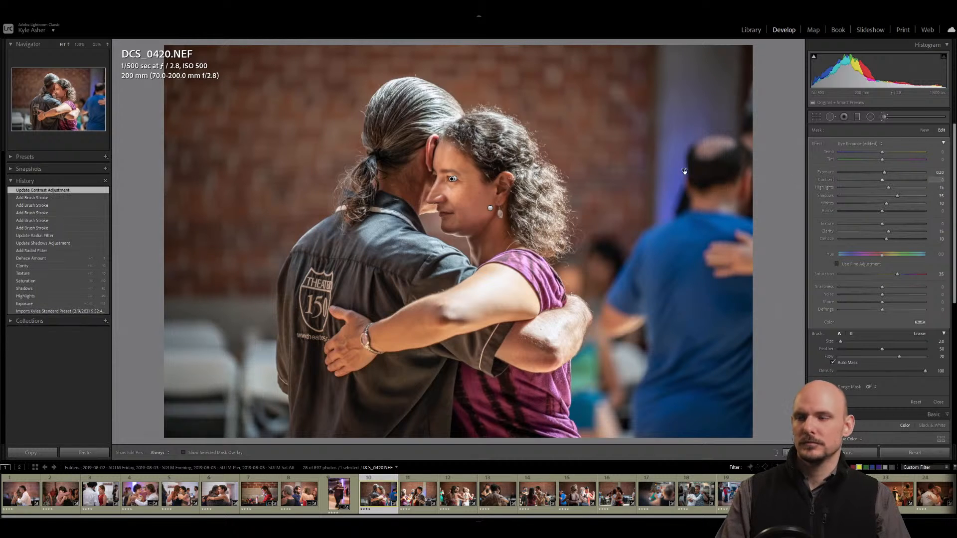
left_click(936, 274)
type("20")
key("Return")
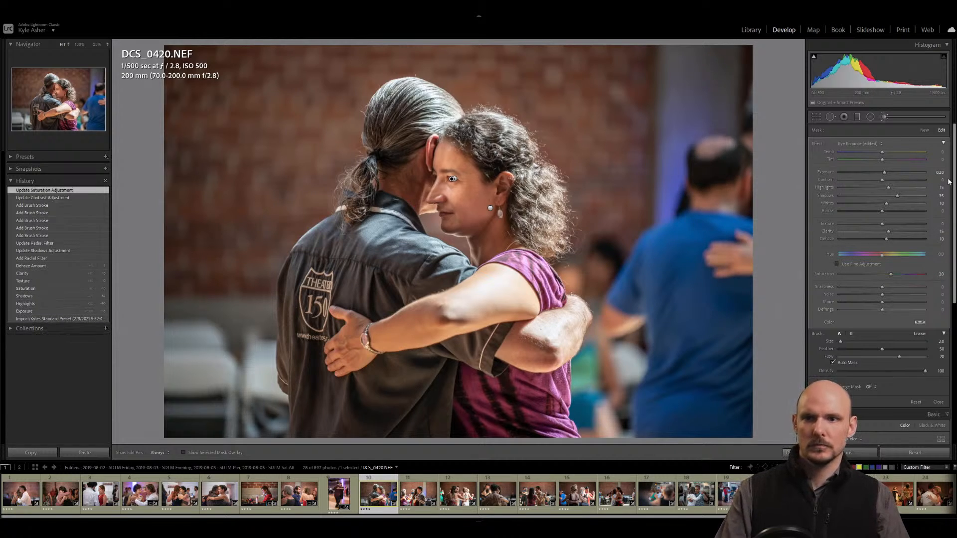
left_click(936, 172)
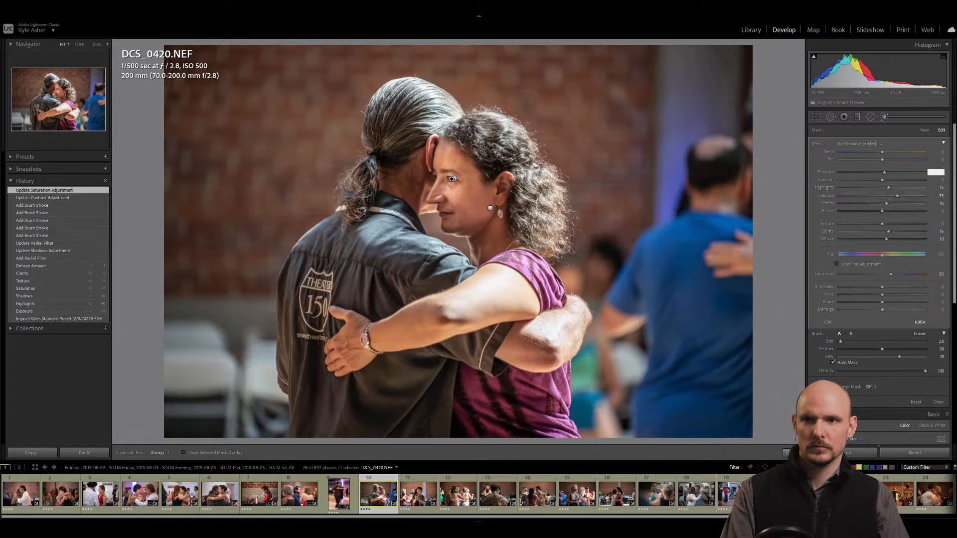
type("0")
key("Return")
Compare an earlier brush stroke state in the history with the latest exposure adjustment, and return to the latest.
key("k")
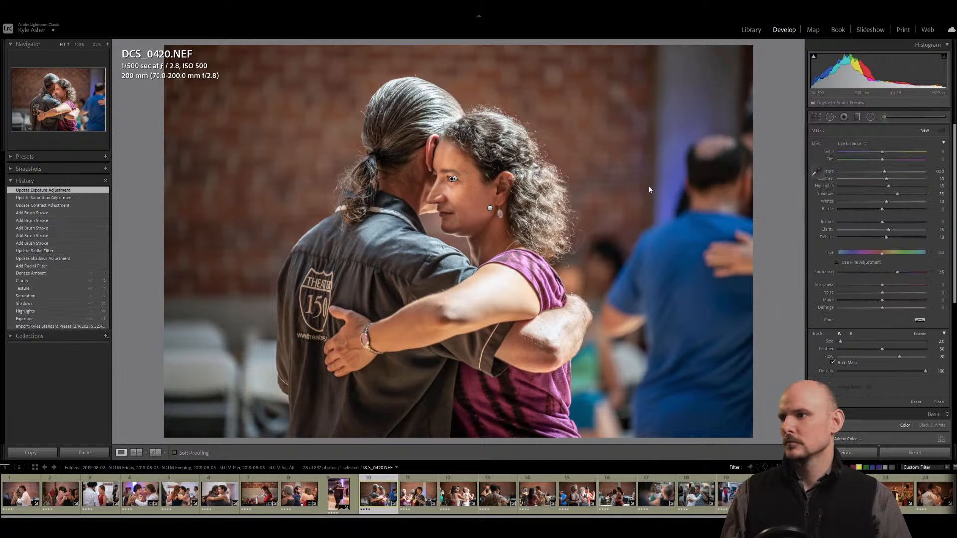
left_click(33, 221)
left_click(37, 192)
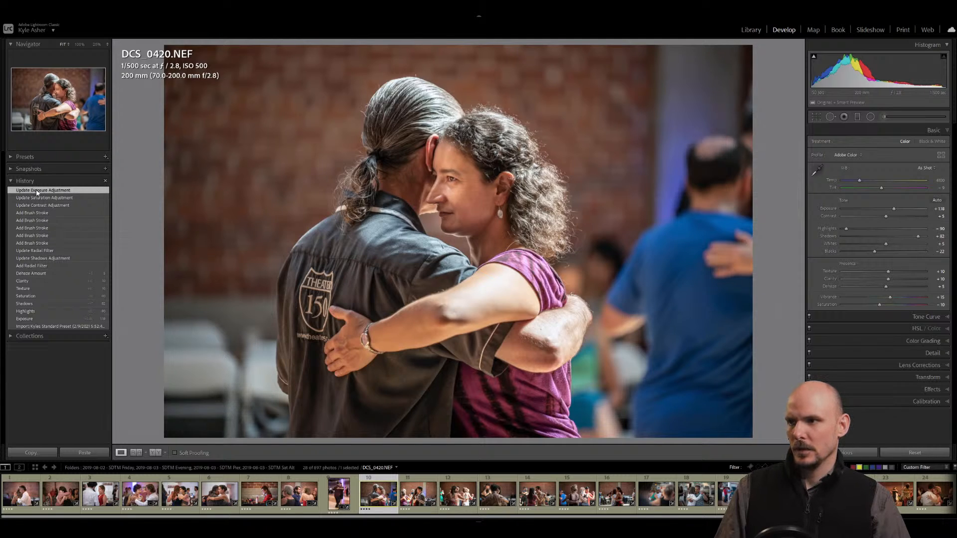
Return to the state before the latest brush stroke and configure a new brush with temp 0, texture 13, clarity 19, dehaze 22 and sharpness 23.
left_click(39, 222)
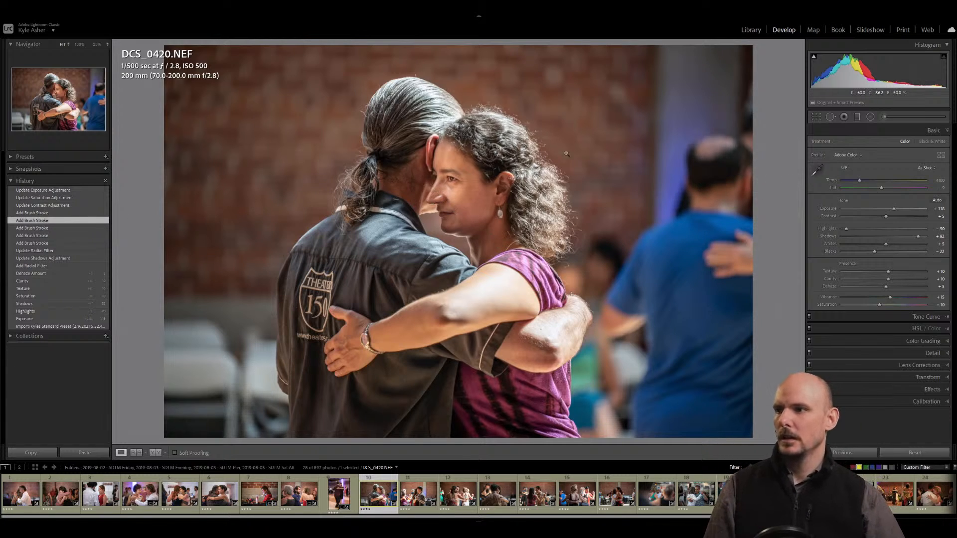
left_click(883, 116)
left_click(852, 144)
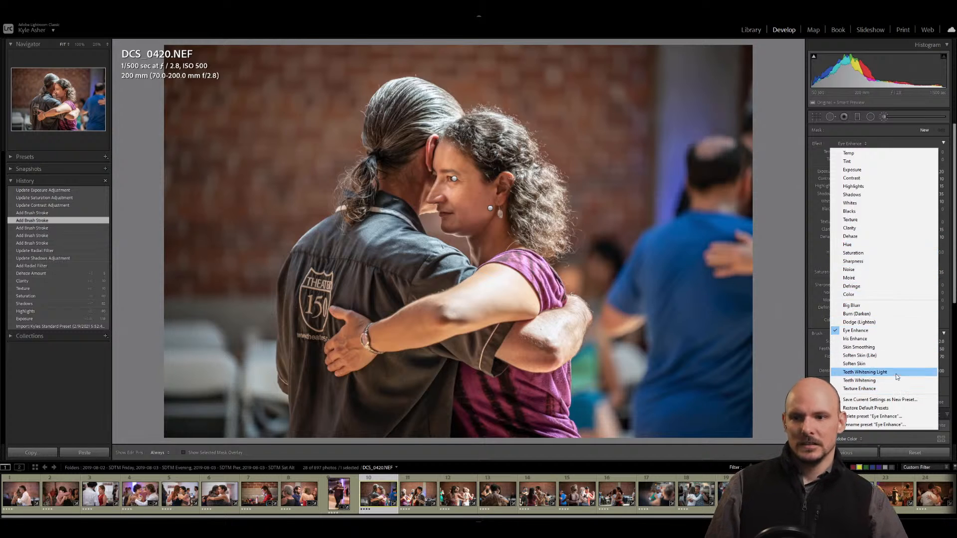
left_click(862, 156)
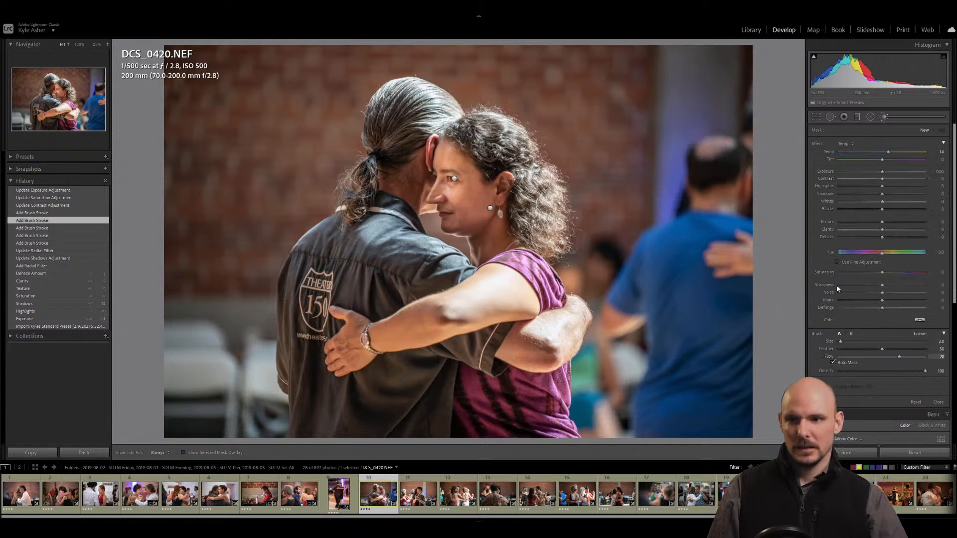
left_click_drag(882, 286, 892, 285)
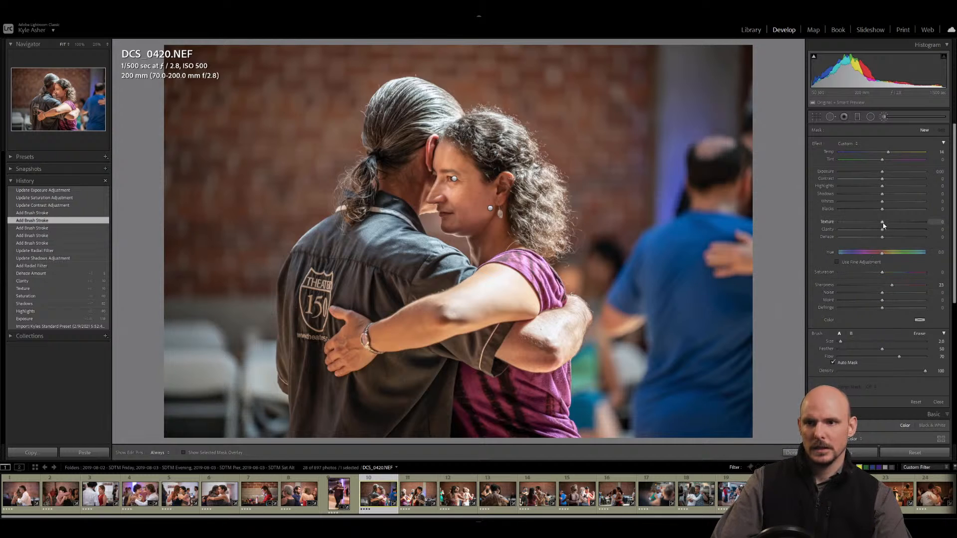
left_click_drag(884, 230, 892, 237)
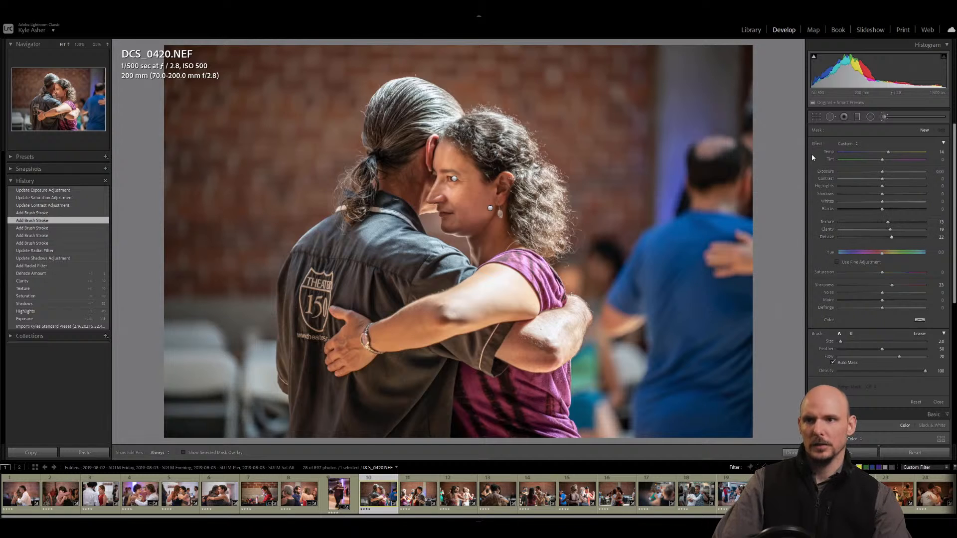
double_click(829, 153)
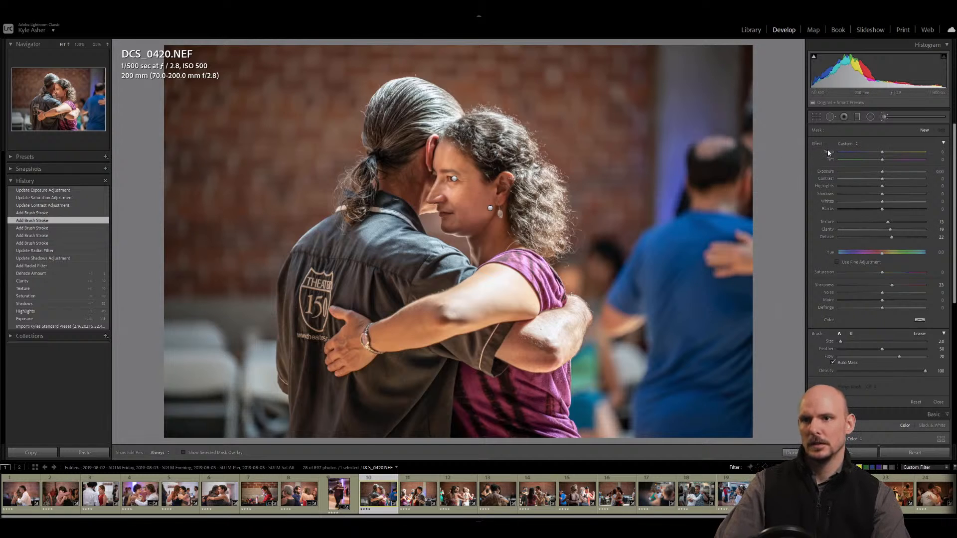
Enlarge the brush to size 10, hide the edit pins and paint the new detail adjustment over the woman's face.
scroll(468, 213, "up", 8)
key("h")
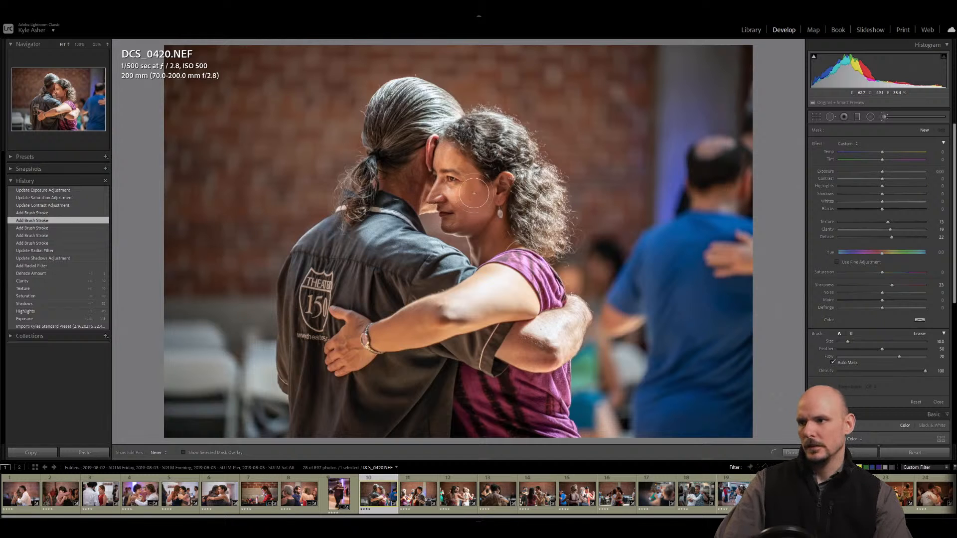
mouse_move(444, 181)
left_mouse_down()
mouse_move(482, 207)
mouse_move(470, 210)
mouse_move(476, 222)
left_mouse_up()
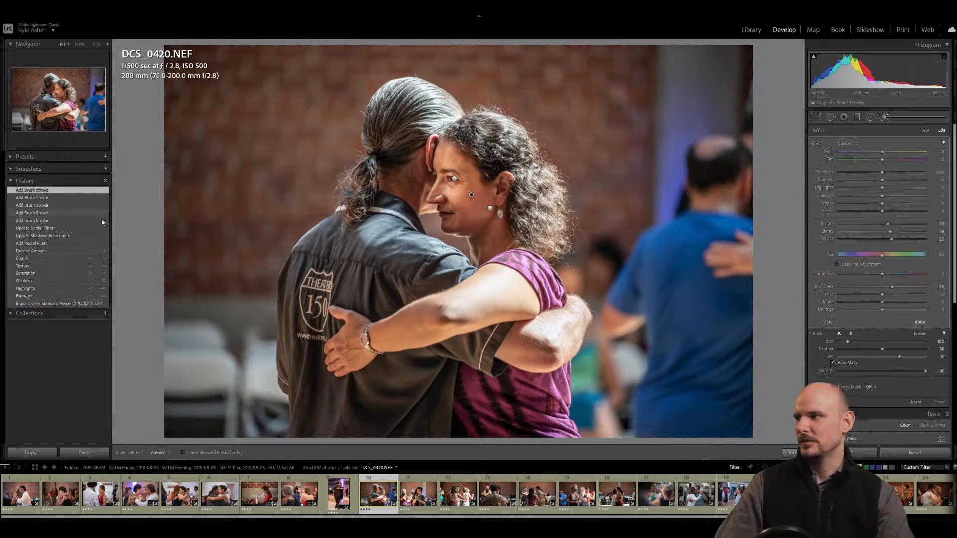
key("Return")
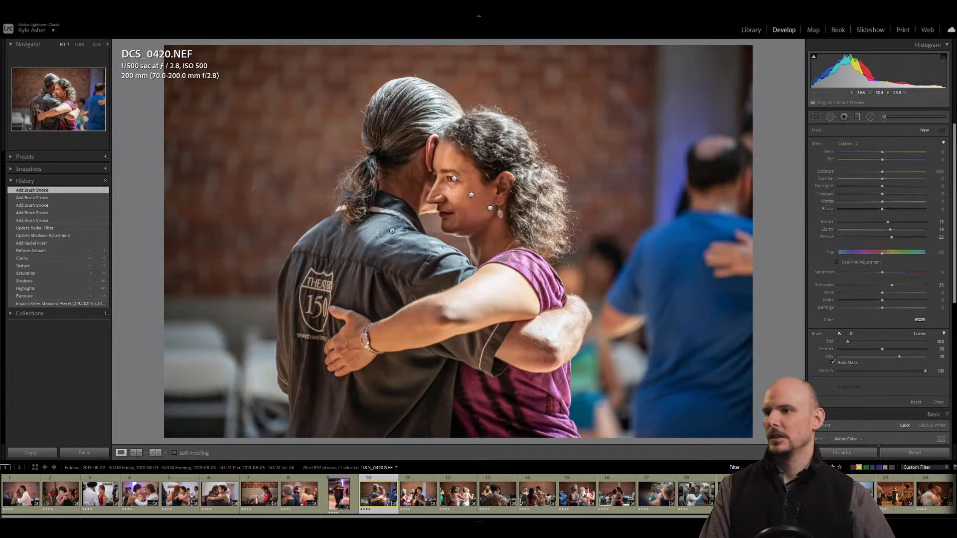
key("k")
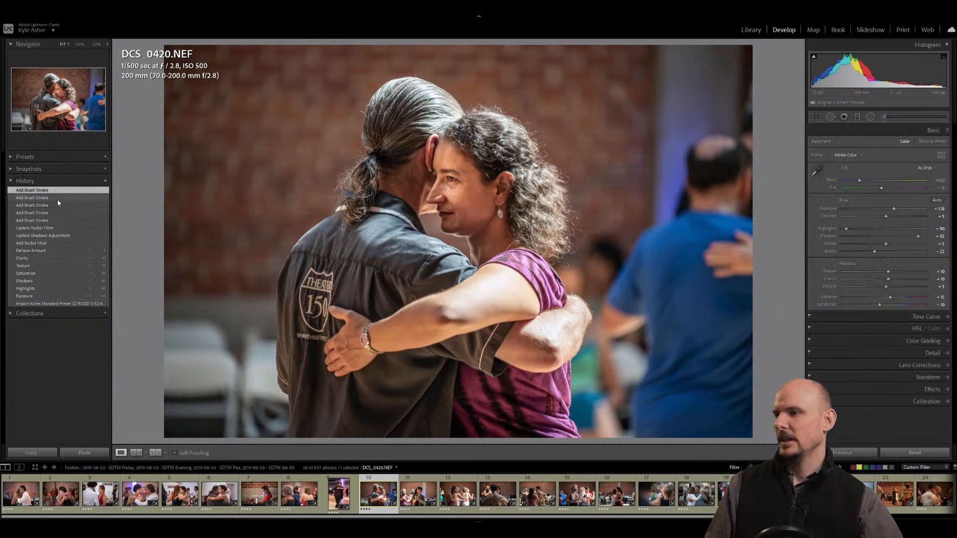
Compare the photo with and without the face brush stroke in the history, and return to the latest state.
left_click(58, 198)
left_click(57, 192)
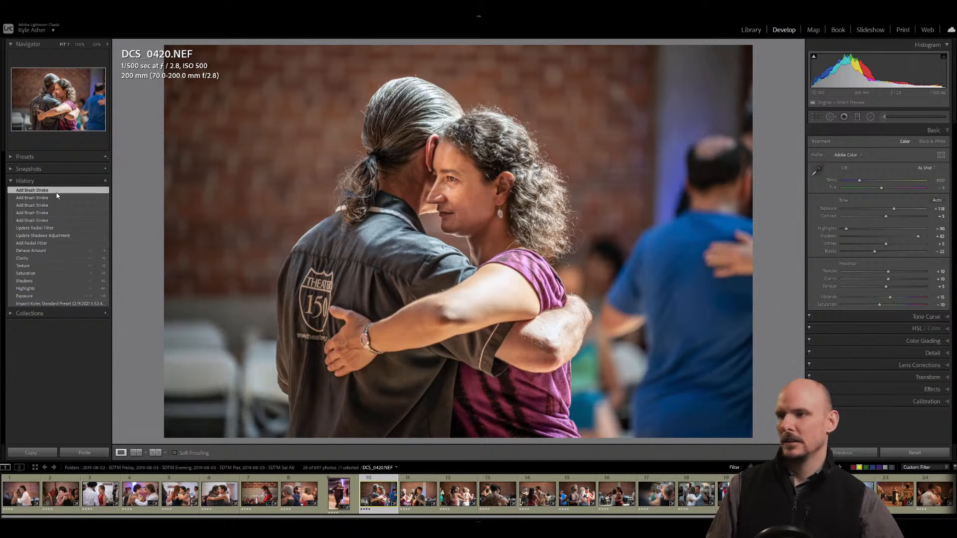
left_click(58, 198)
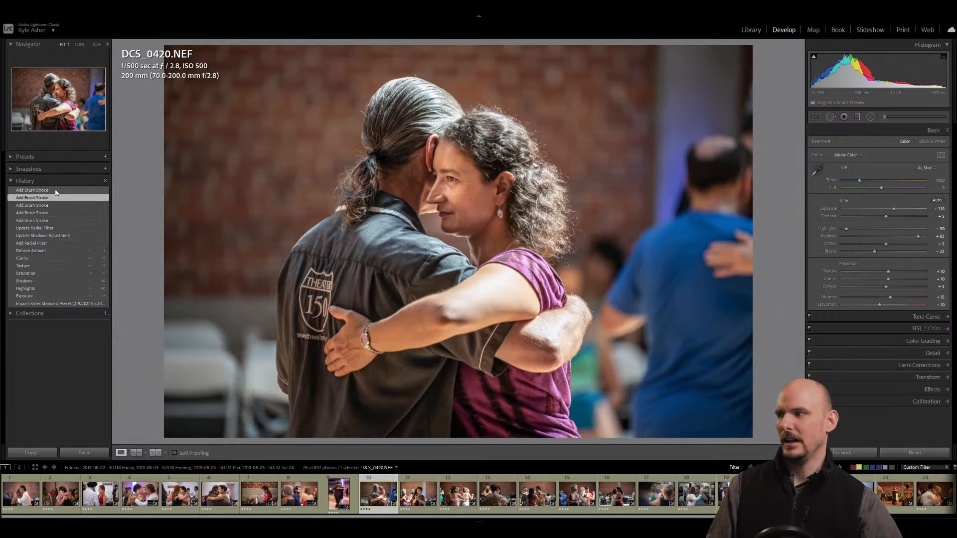
left_click(57, 191)
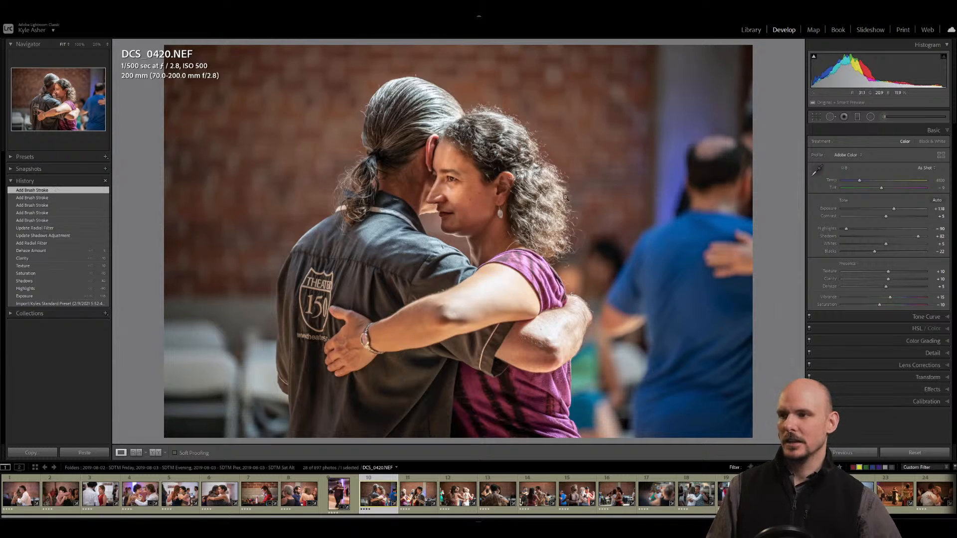
Soften the woman's face brush adjustment by setting texture, clarity and dehaze to 5 and sharpness to 20.
left_click(884, 117)
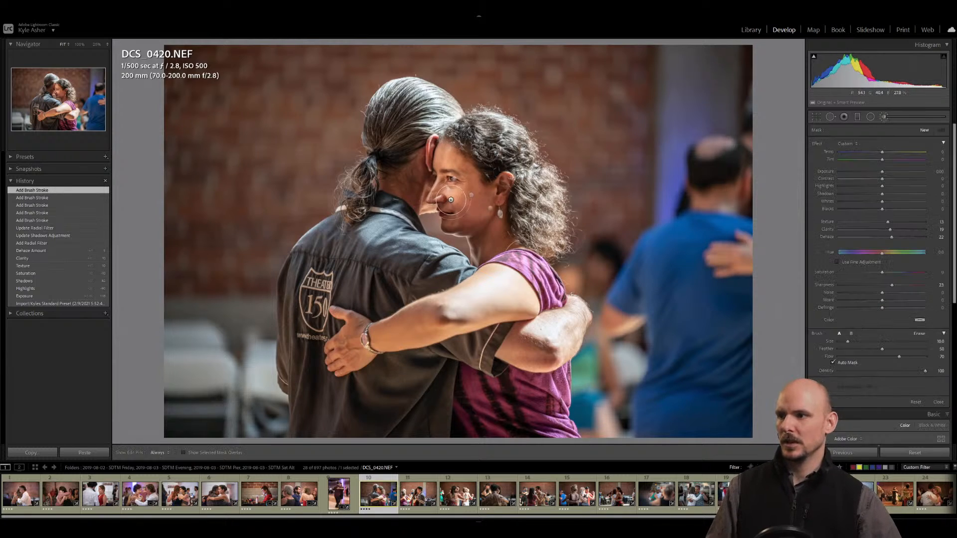
left_click(472, 196)
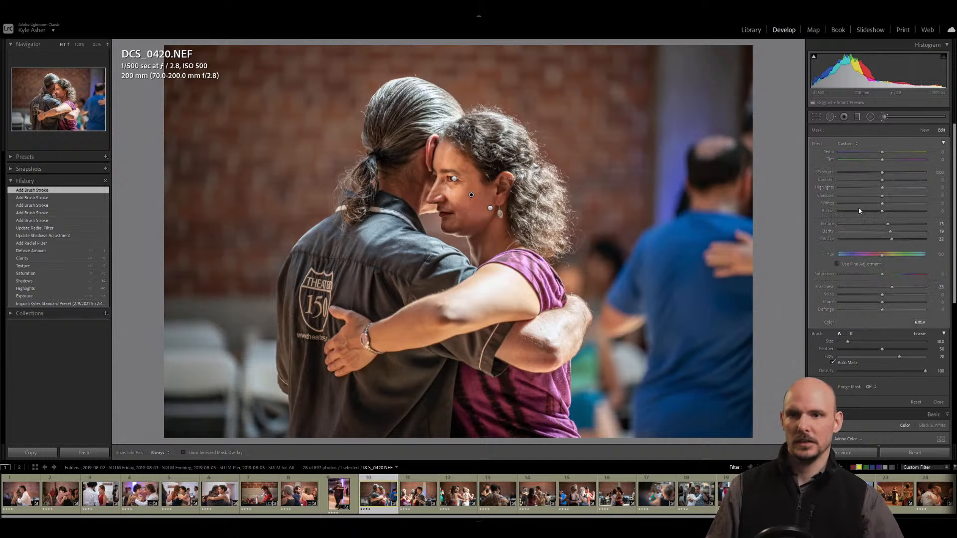
left_click(941, 224)
type("5")
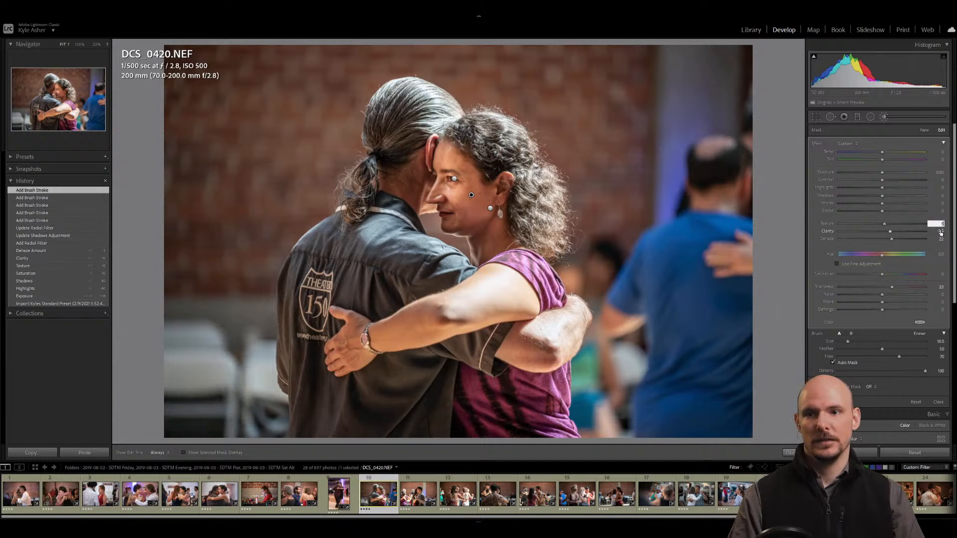
left_click(941, 231)
type("5")
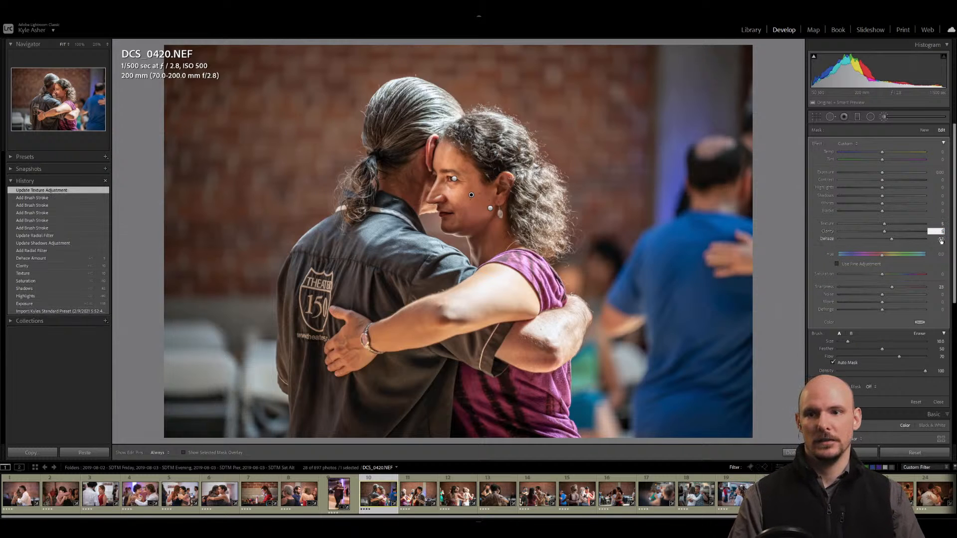
left_click(940, 239)
type("5")
left_click(941, 287)
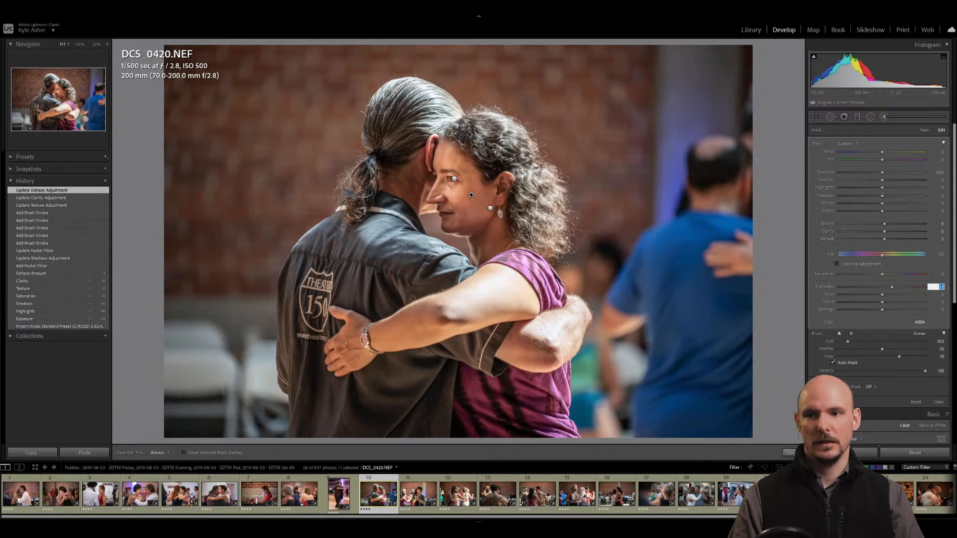
type("2")
key("Return")
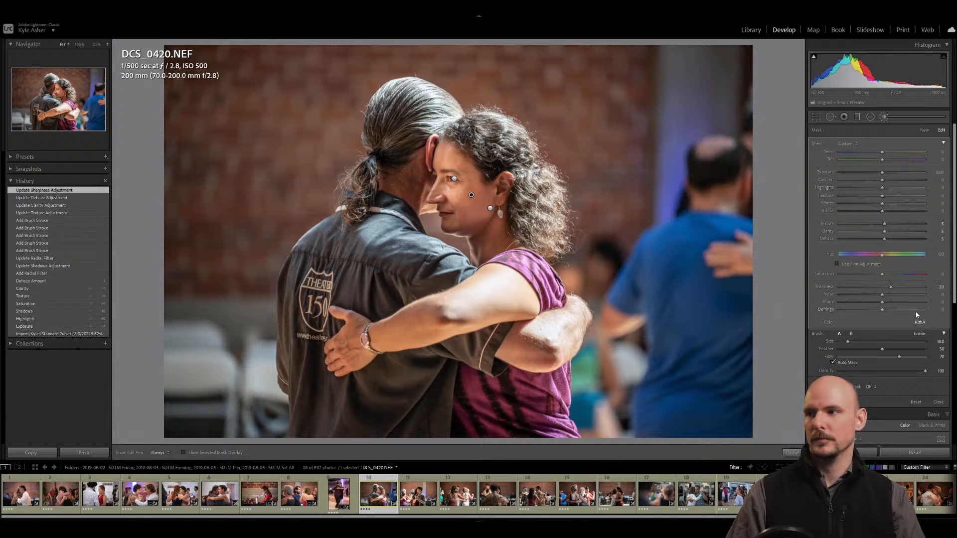
key("Return")
key("k")
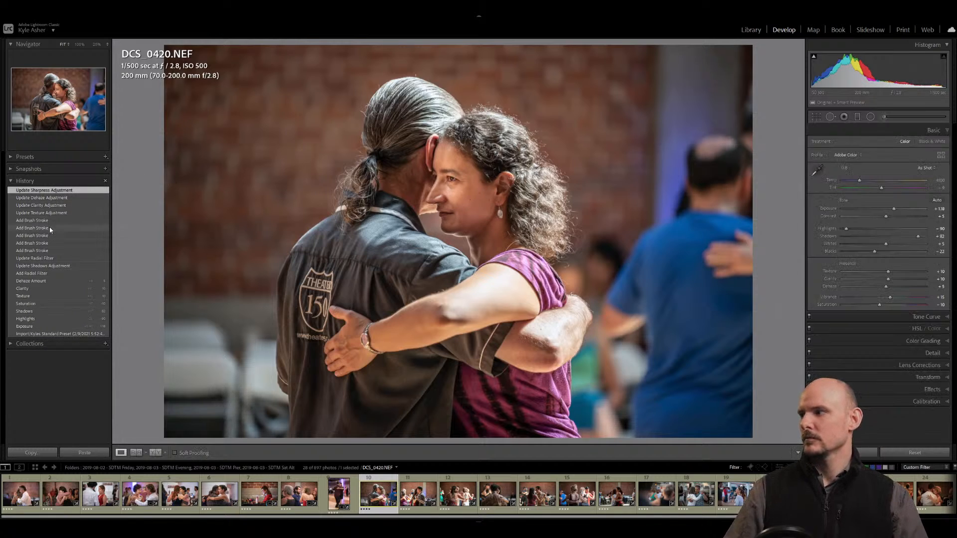
Compare the state before the face brush stroke with the latest sharpness adjustment in the history, and return to the latest.
left_click(49, 228)
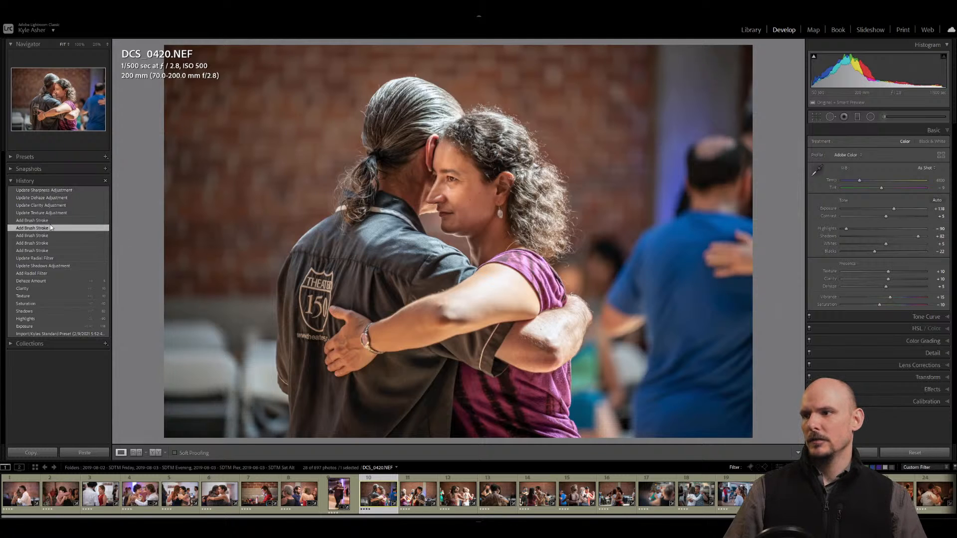
left_click(47, 189)
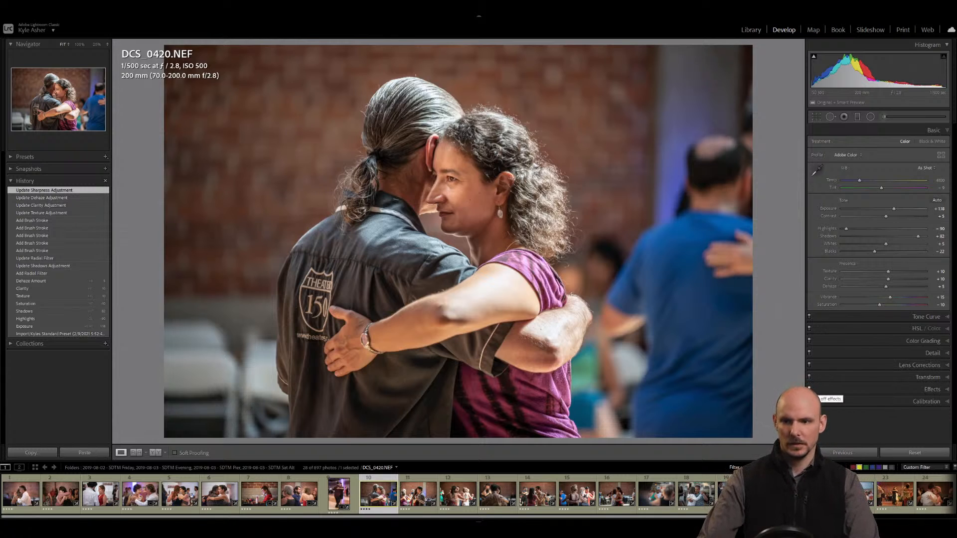
Turn off the Effects adjustments, and try the Auto Upright perspective correction before switching Upright off.
left_click(809, 389)
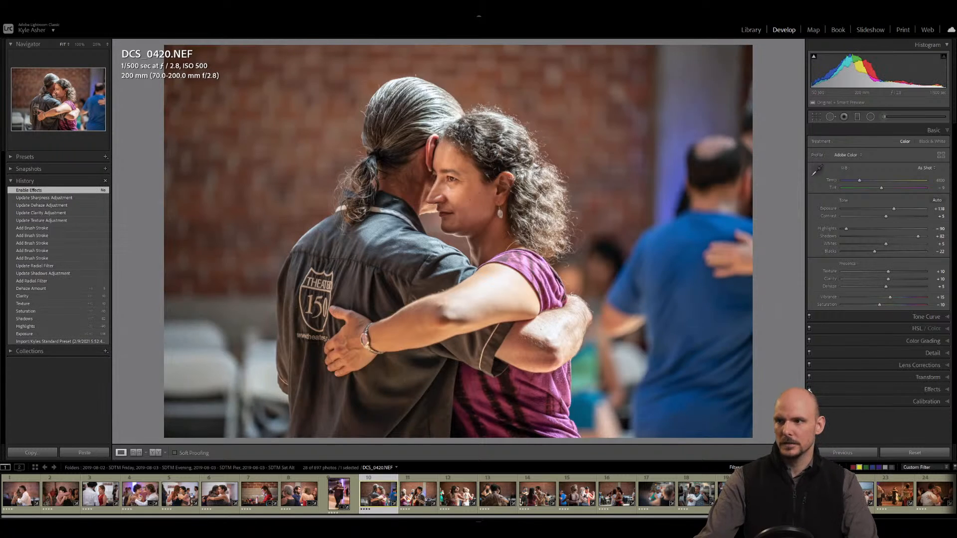
left_click(948, 378)
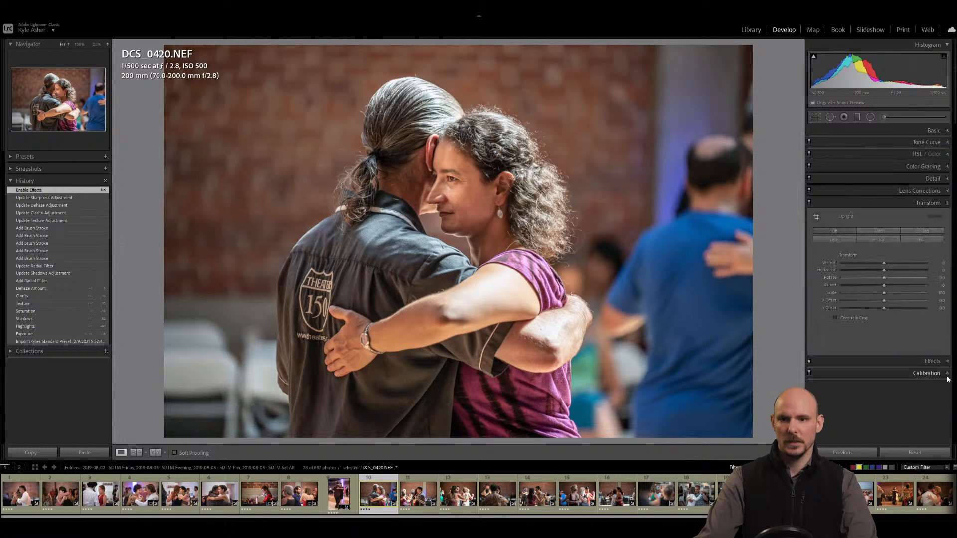
left_click(881, 232)
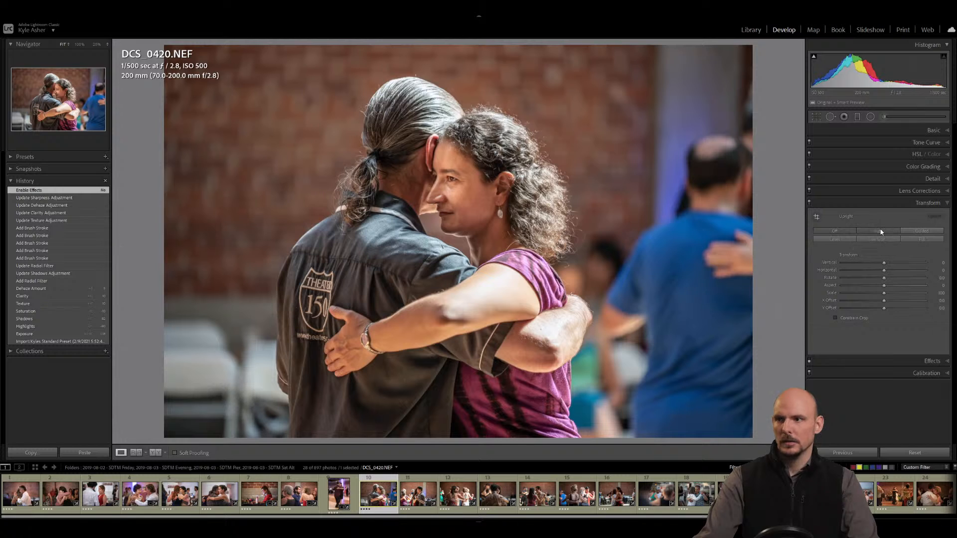
left_click(835, 230)
Straighten the photo by rotating the crop to an angle of about -1.39.
key("r")
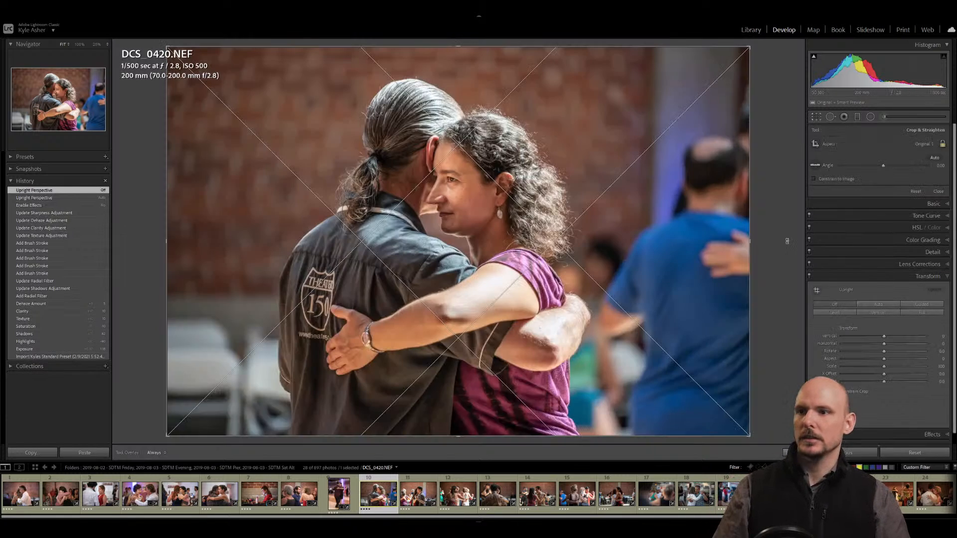
left_click_drag(767, 240, 768, 237)
key("r")
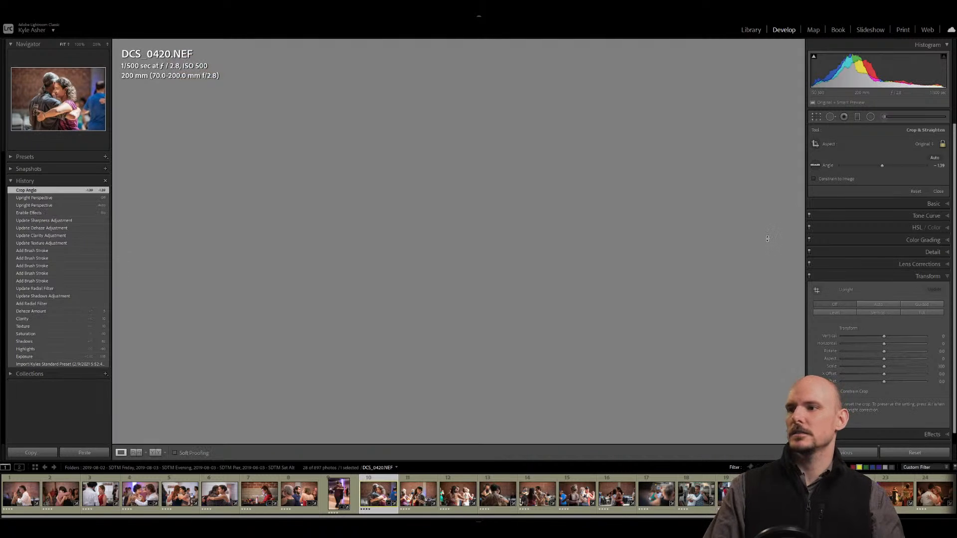
Apply the Tamron SP 70-200mm F2.8 Di lens profile correction to the photo.
left_click(946, 192)
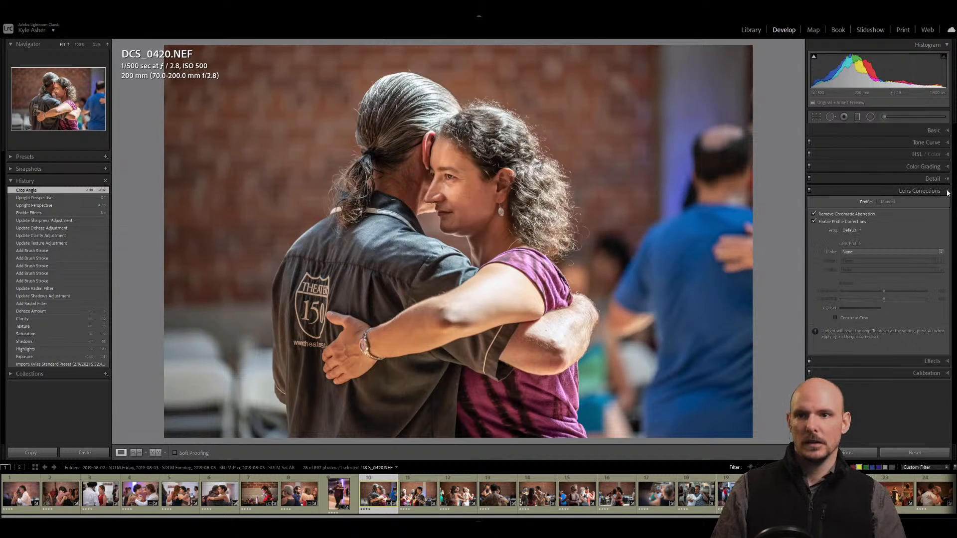
left_click(862, 251)
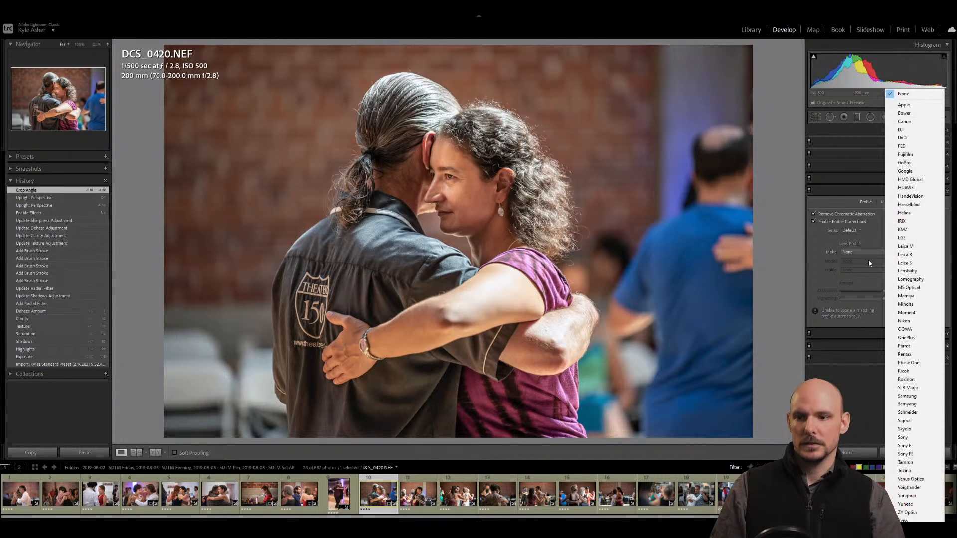
left_click(925, 462)
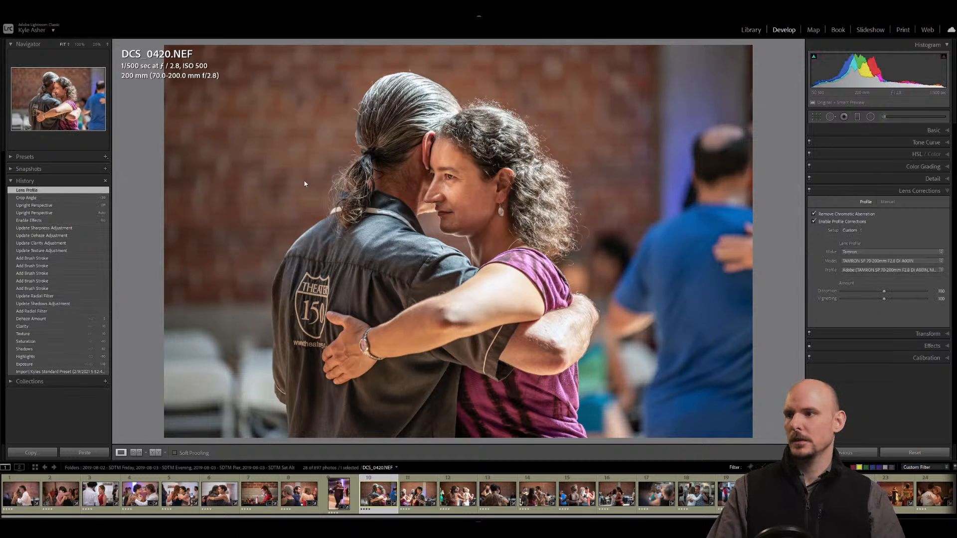
Compare the edited photo with its unedited version by resetting all settings, and restore the Lens Profile state from the history.
left_click(905, 454)
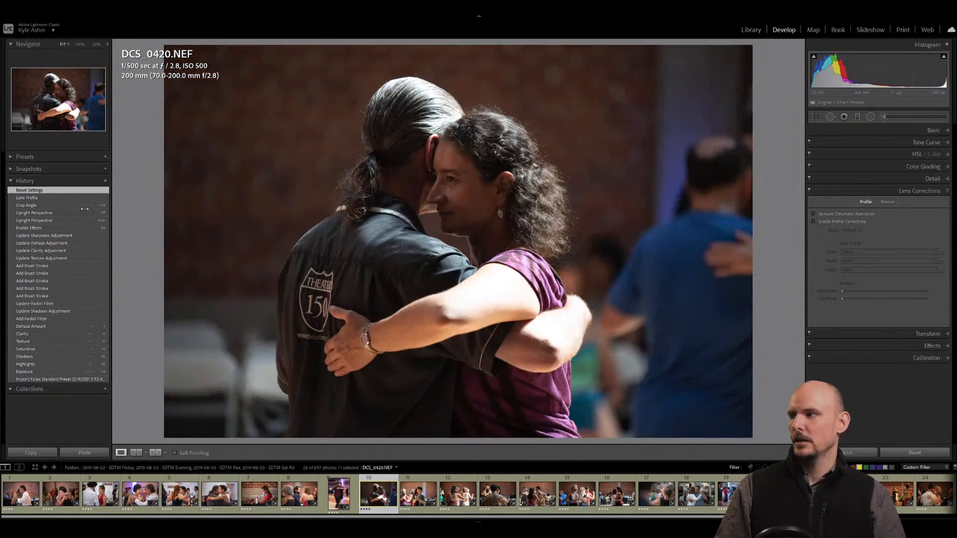
left_click(37, 198)
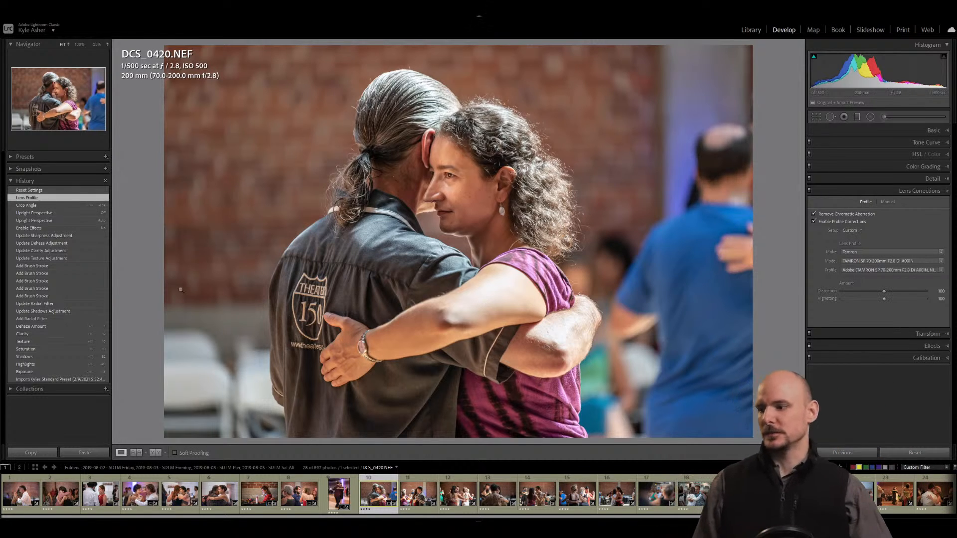
Go to the next photo, DCS_0421.NEF, and apply the Tamron lens profile correction.
key("Right")
key("Right")
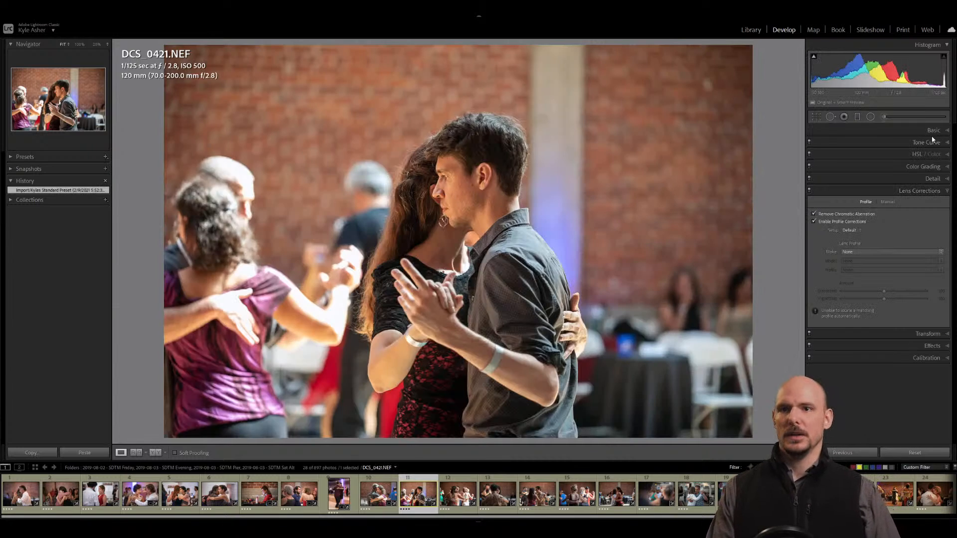
left_click(865, 250)
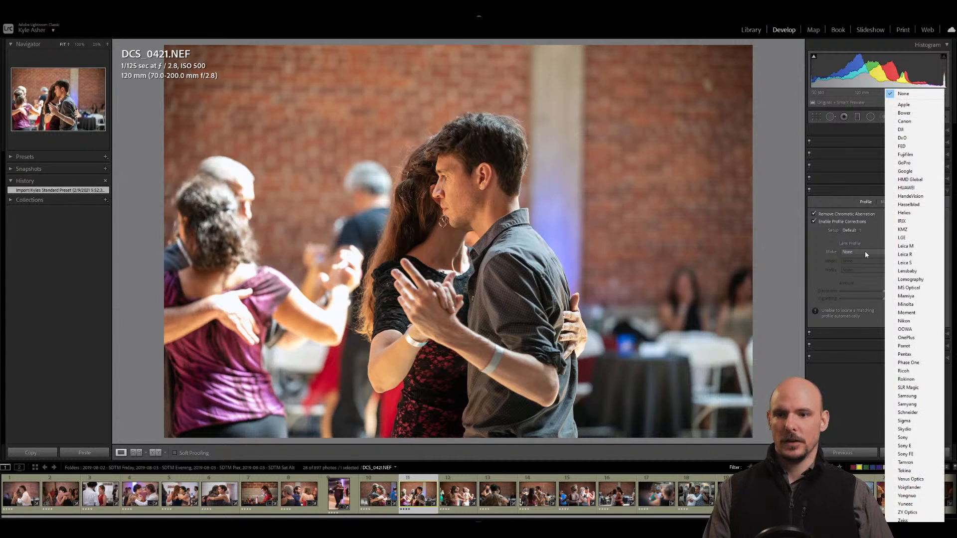
left_click(913, 463)
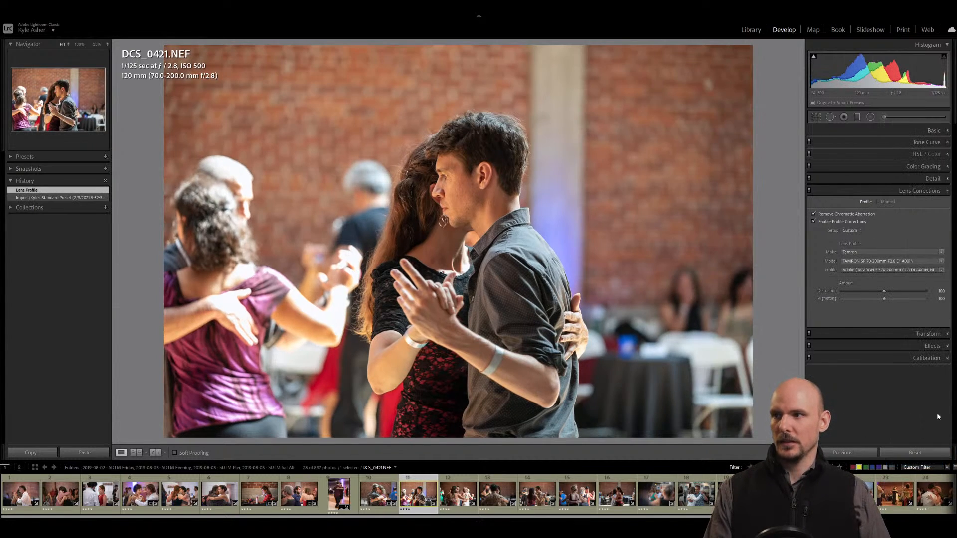
Set the white balance temperature of photo DCS_0421.NEF to 3850 and its saturation to -10.
left_click(933, 130)
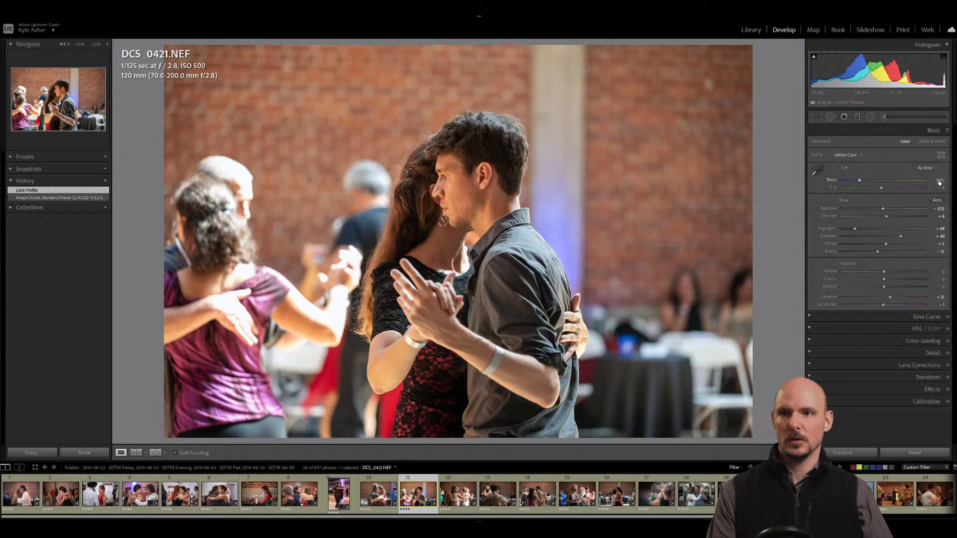
left_click(939, 180)
type("3850")
key("Return")
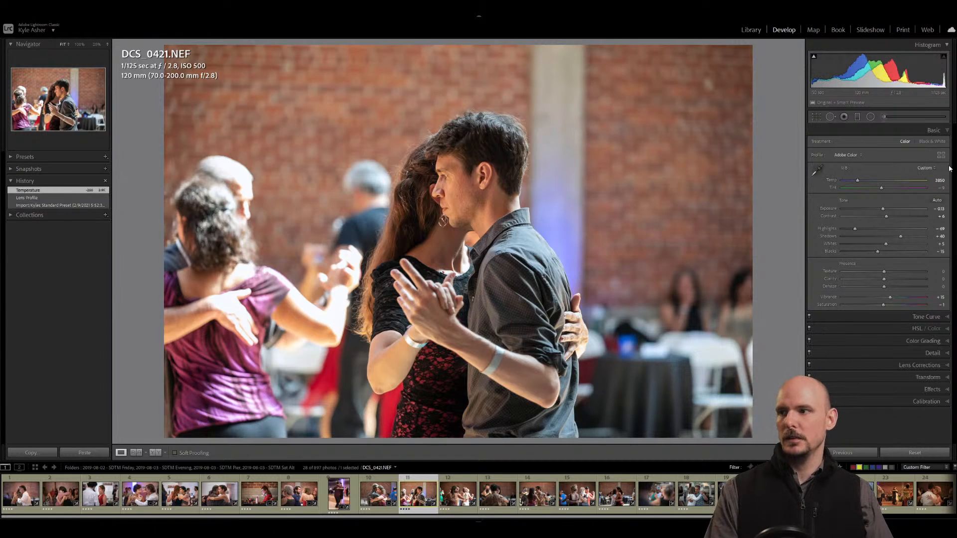
left_click(937, 305)
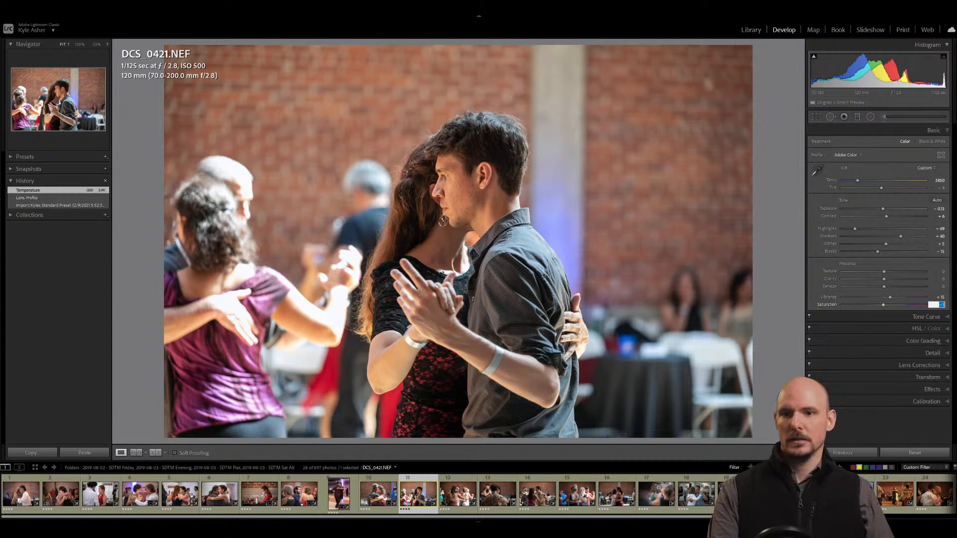
type("-10")
key("Return")
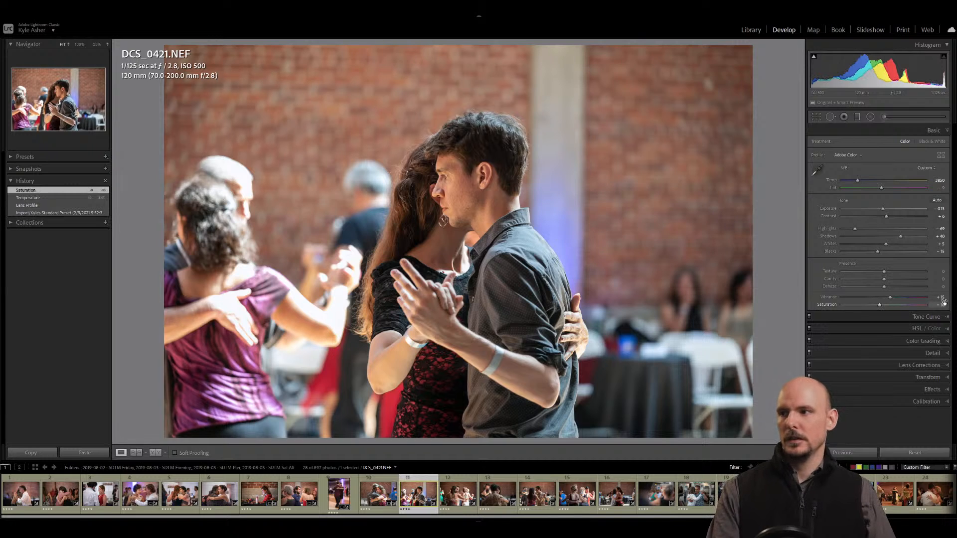
Set the photo's texture to 10, clarity to 10 and dehaze to 5.
left_click(941, 272)
type("10")
key("Return")
left_click(941, 279)
type("10")
key("Return")
left_click(941, 286)
type("5")
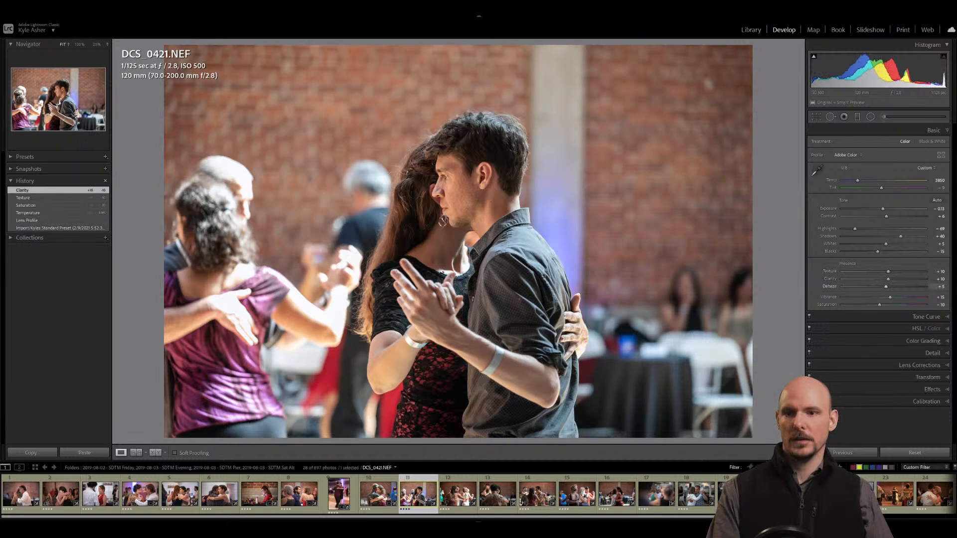
key("Return")
Reduce saturation to -12, and rebalance the tones with highlights at about -86 and shadows at about +59.
left_click(939, 306)
type("-15")
key("Return")
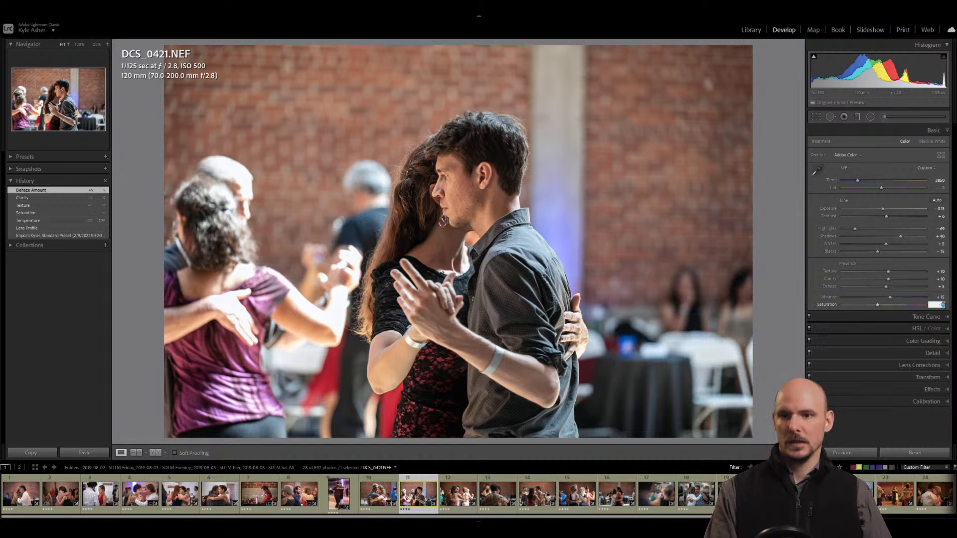
key("Return")
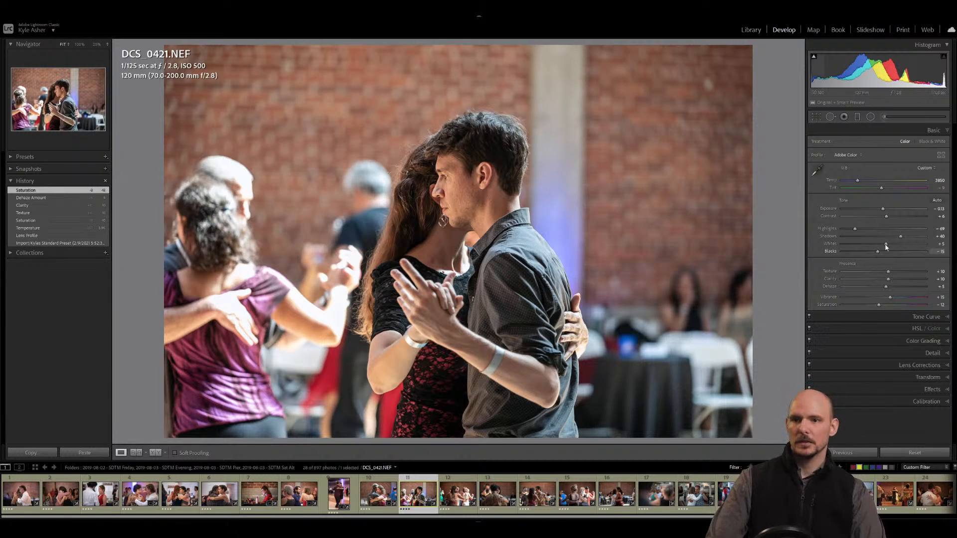
left_click_drag(850, 232, 910, 238)
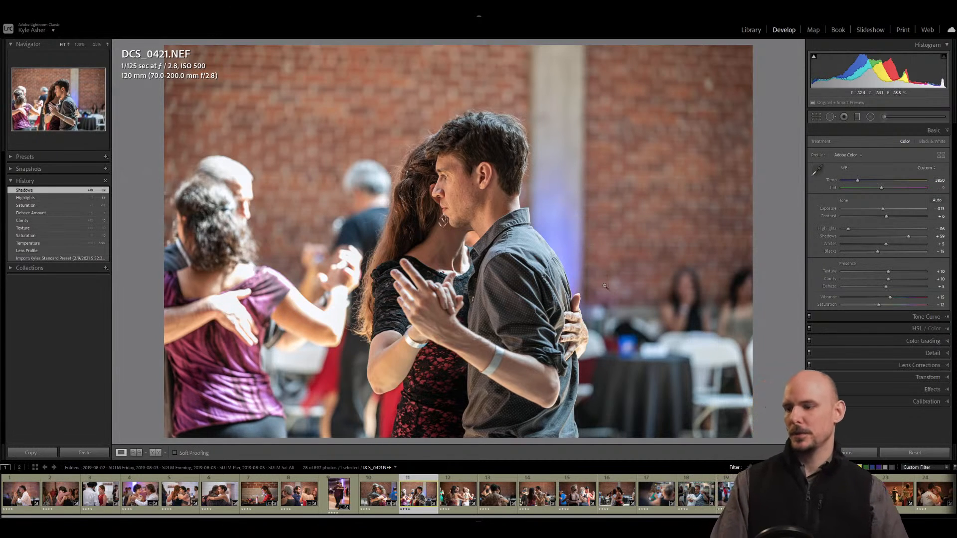
Straighten the photo by rotating the crop to an angle of about -1.
key("r")
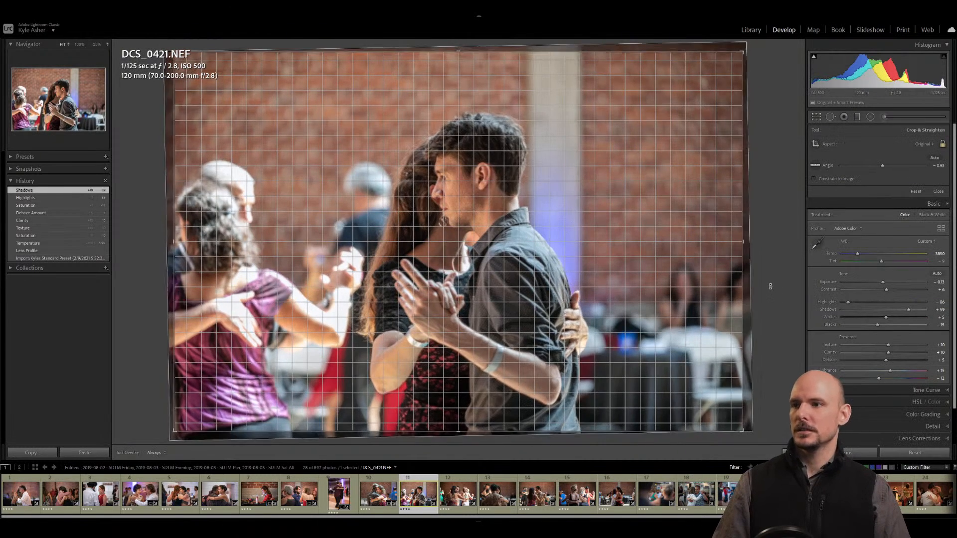
left_click_drag(770, 287, 770, 284)
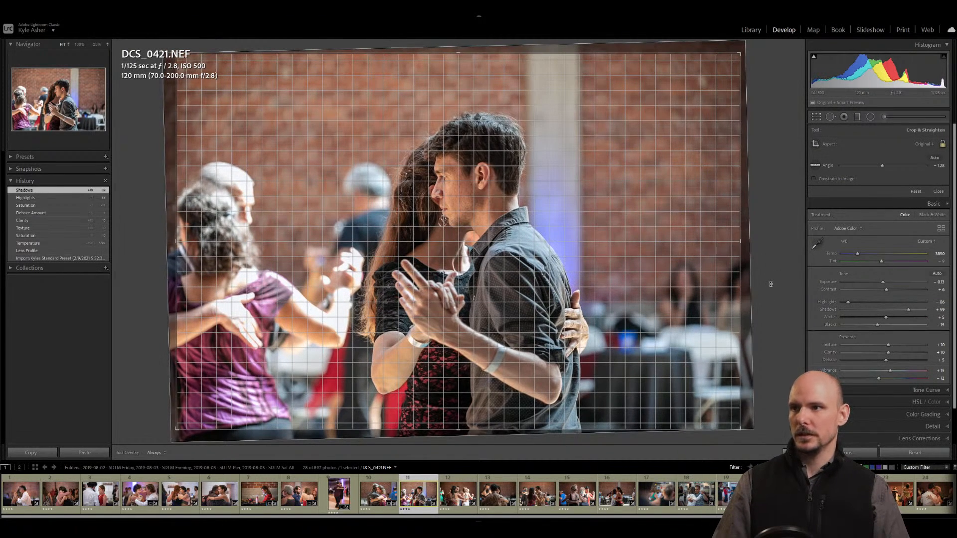
left_click_drag(770, 284, 772, 286)
key("Return")
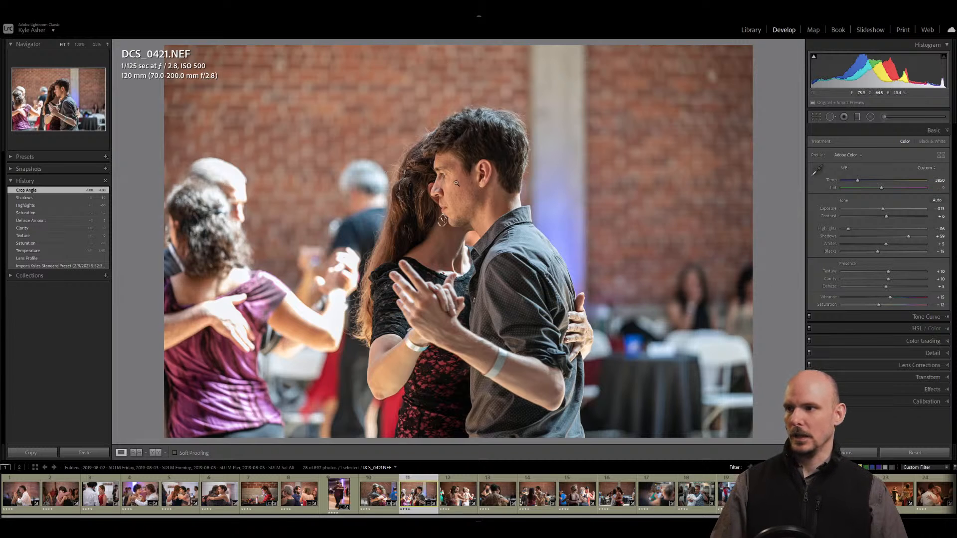
Compare the edited photo DCS_0421.NEF with its unedited version by resetting all settings, and restore the Crop Angle state from the history.
key("Right")
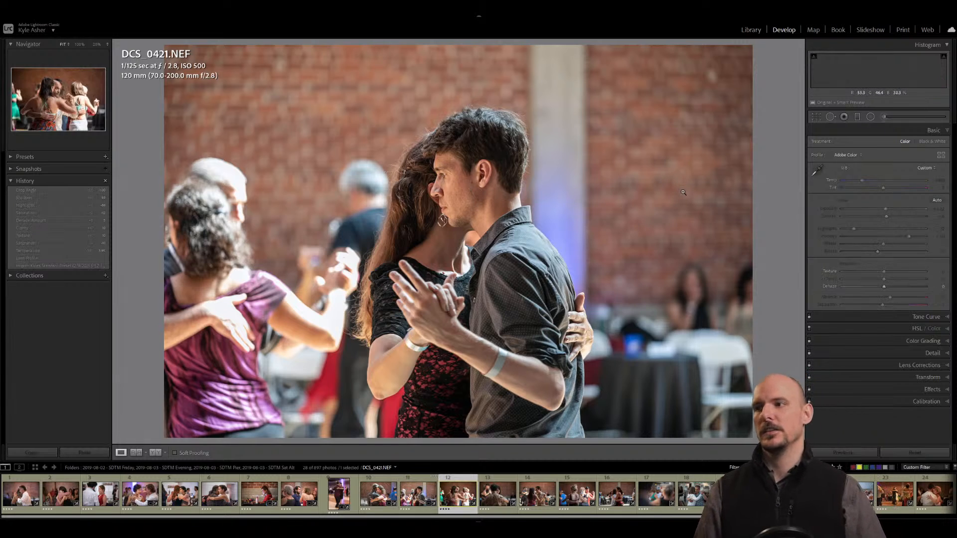
key("Left")
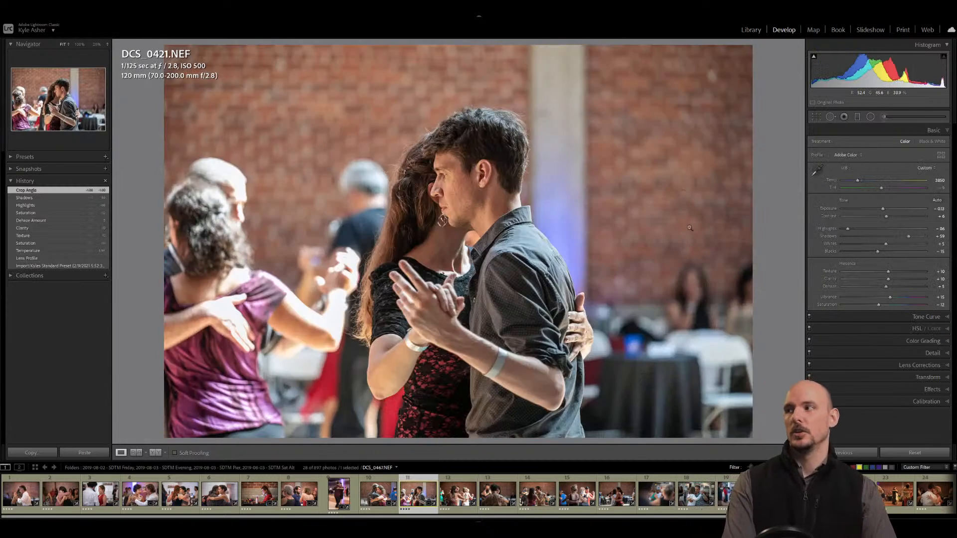
left_click(914, 453)
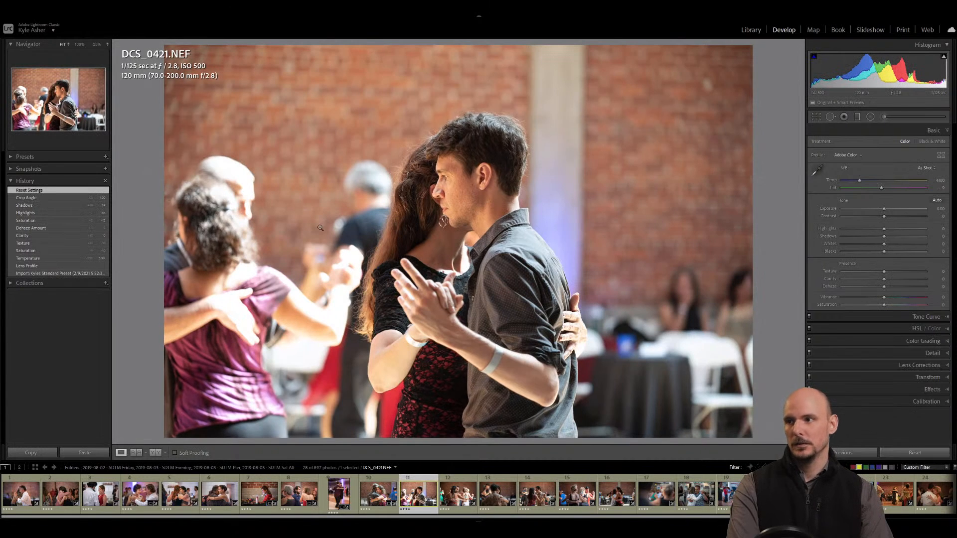
left_click(29, 198)
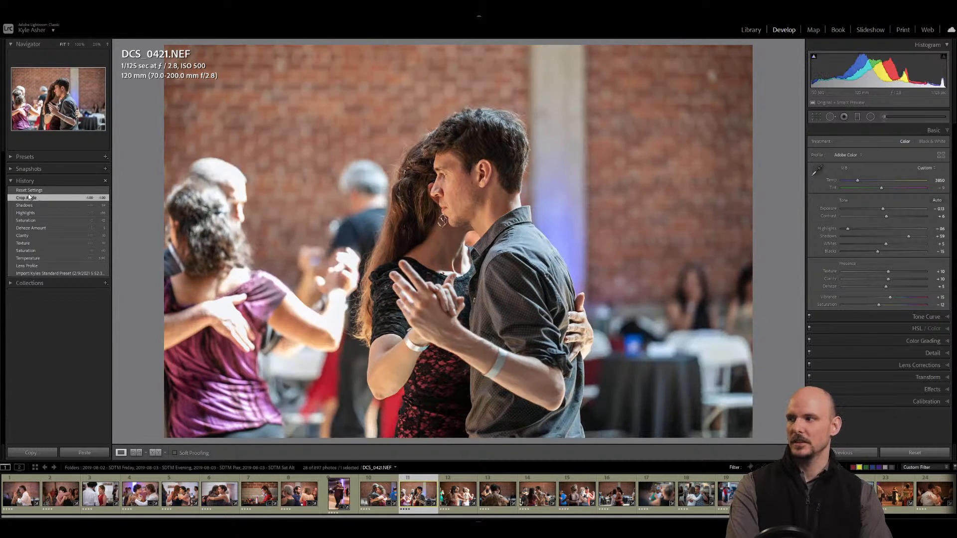
left_click(29, 191)
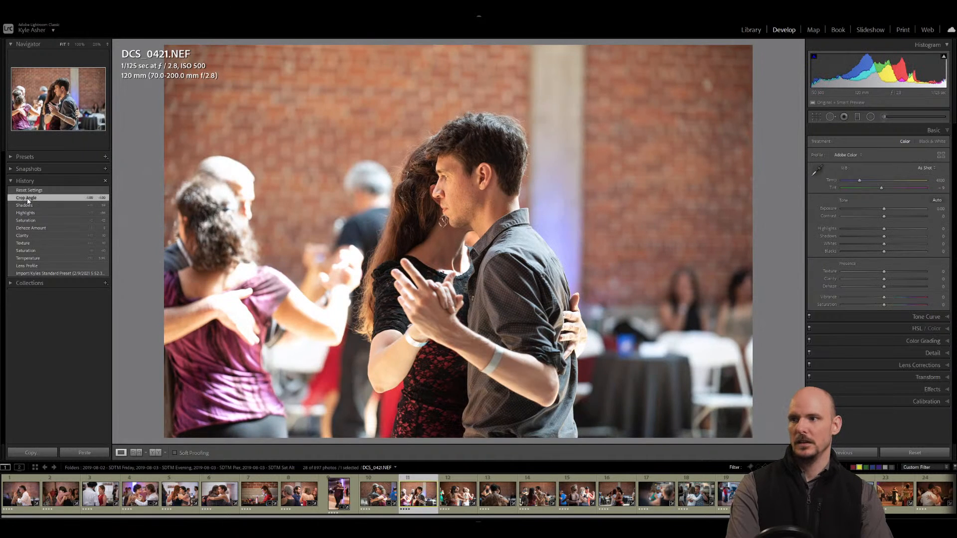
left_click(28, 199)
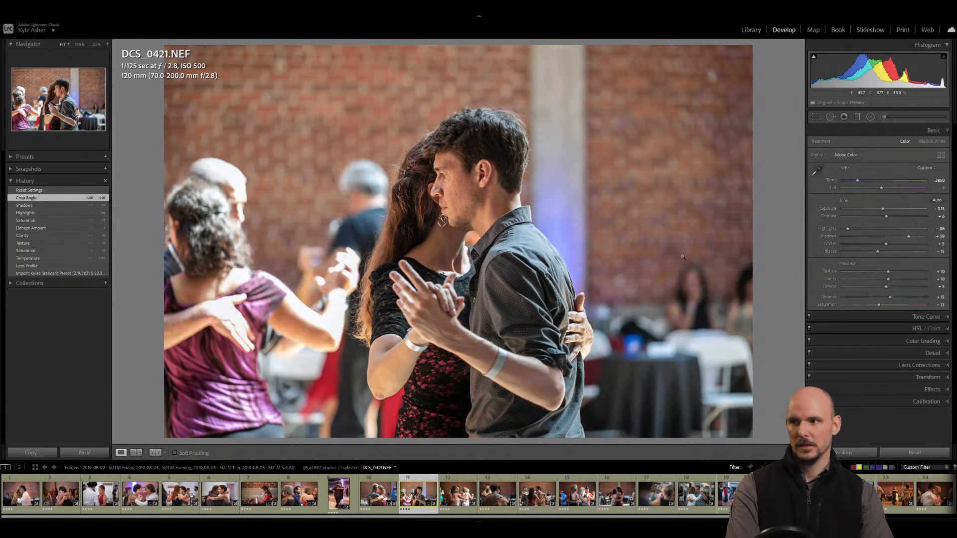
Go to the next photo, DCS_0467.NEF, and compare it with its reset version, restoring the import preset state from the history.
key("Right")
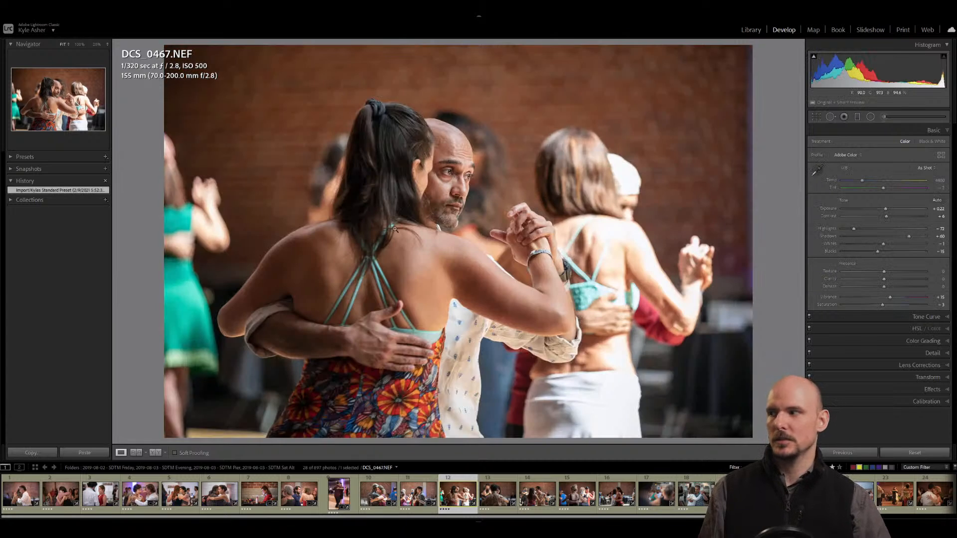
left_click(914, 452)
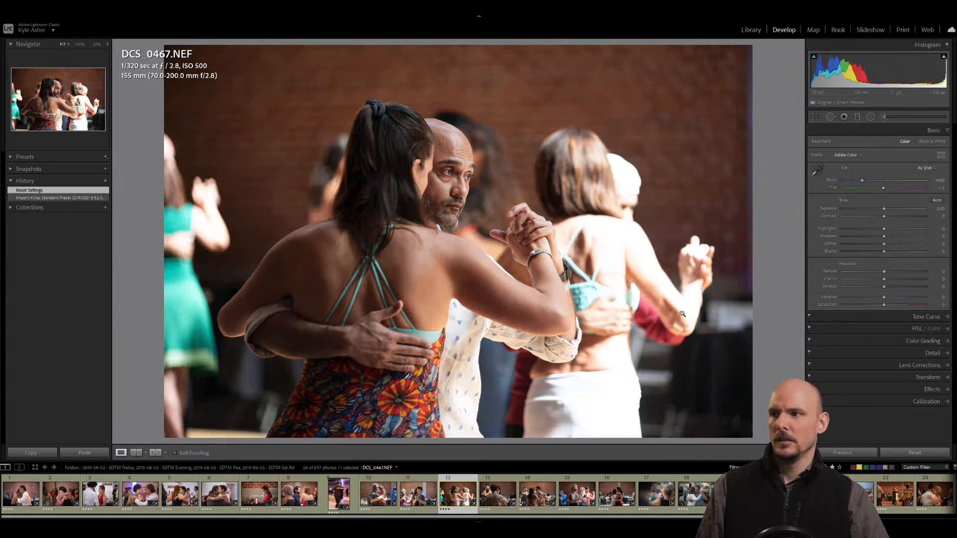
left_click(40, 198)
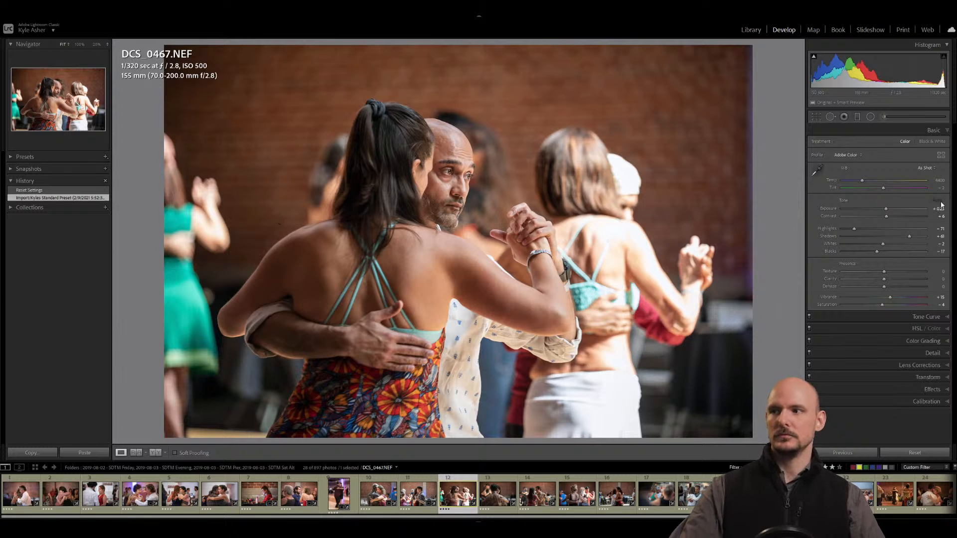
Adjust the photo's tone to exposure +0.53, highlights -95, shadows +67, whites -39 and blacks -11.
key("equal")
key("equal")
key("period")
key("equal")
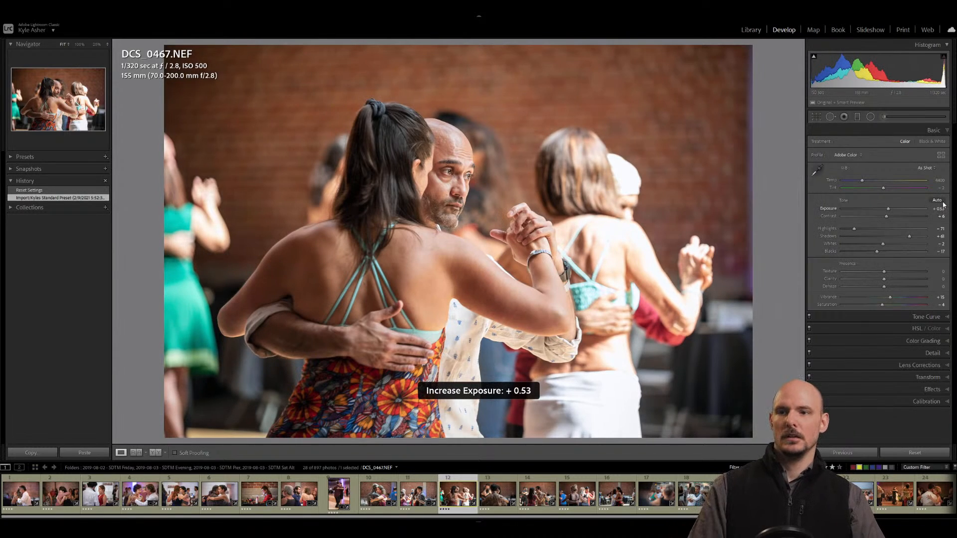
left_click_drag(851, 230, 843, 229)
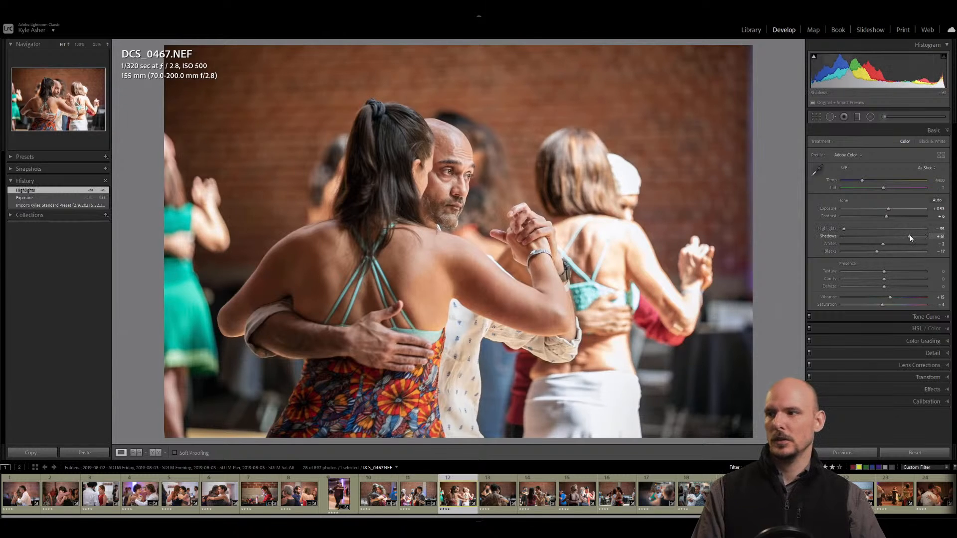
left_click_drag(910, 238, 866, 245)
Set texture to 10, clarity to 10, dehaze to 5 and saturation to -10 for photo DCS_0467.NEF.
left_click(939, 271)
type("10")
key("Tab")
type("10")
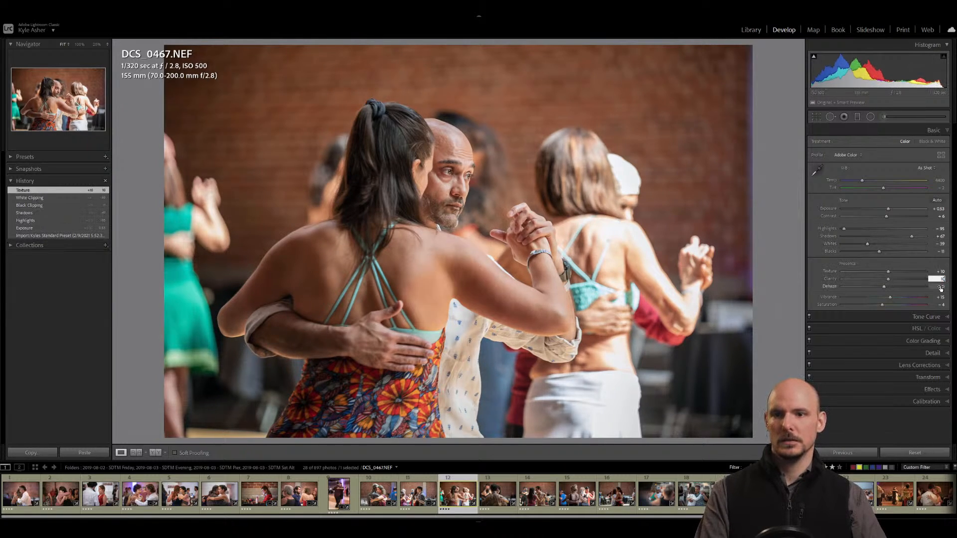
key("Tab")
type("5")
key("Tab")
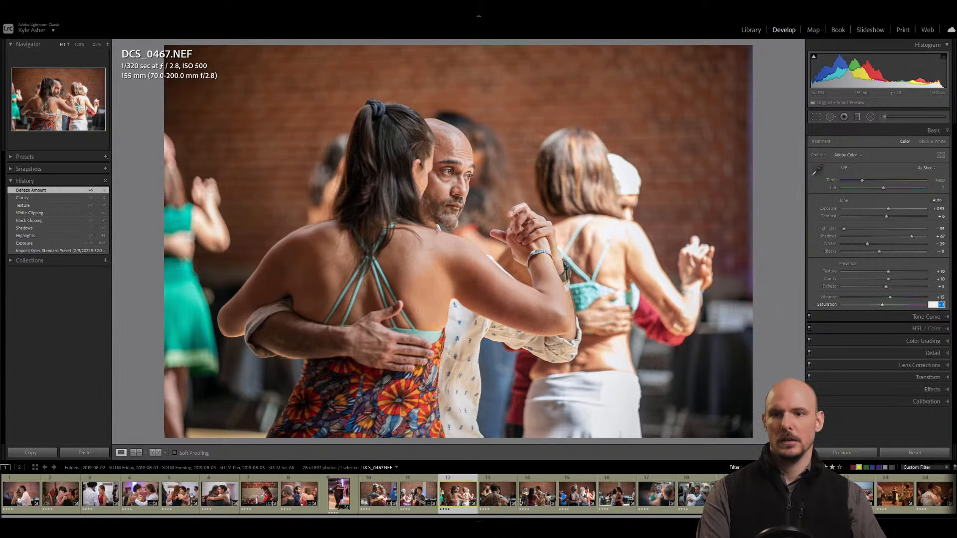
type("-10")
key("Return")
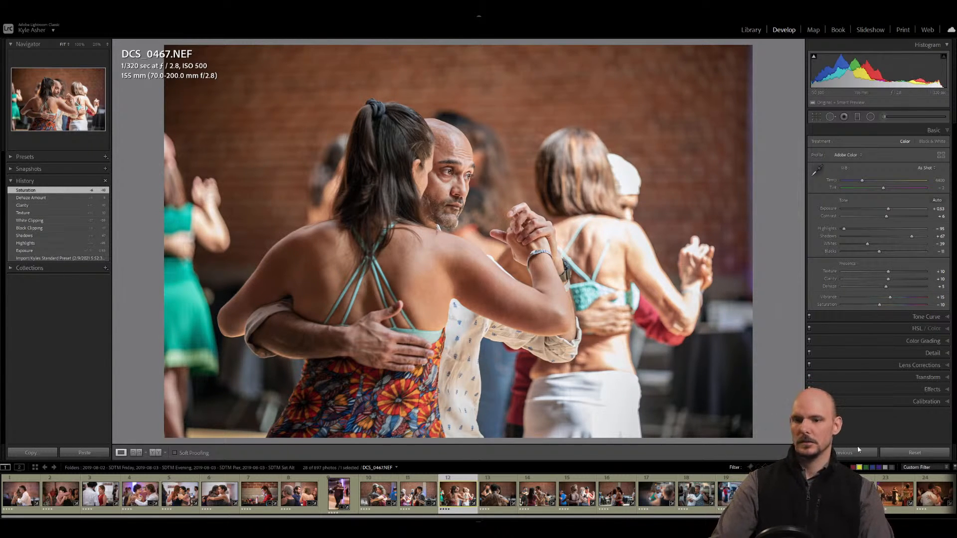
Compare the edit with the unedited photo by resetting all settings, and restore the Saturation state from the history.
left_click(892, 452)
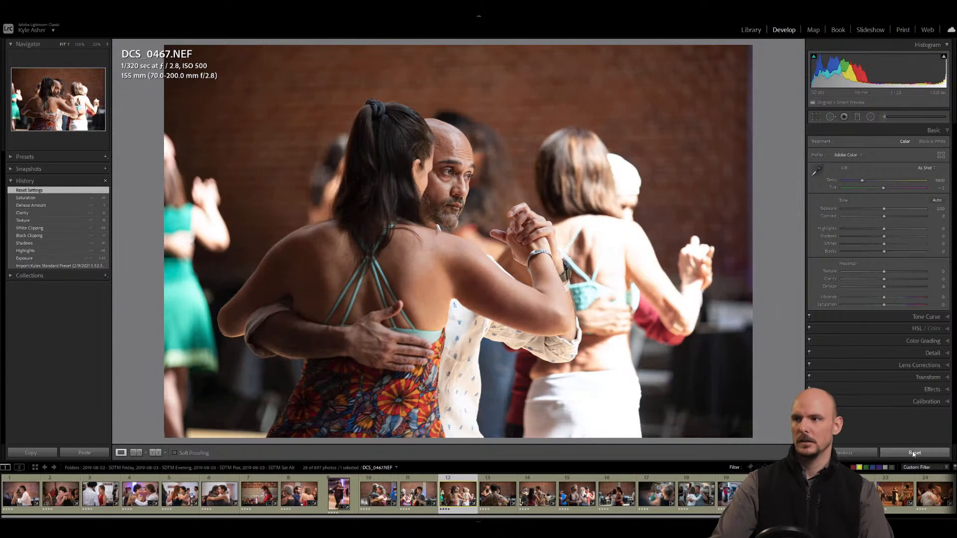
left_click(30, 199)
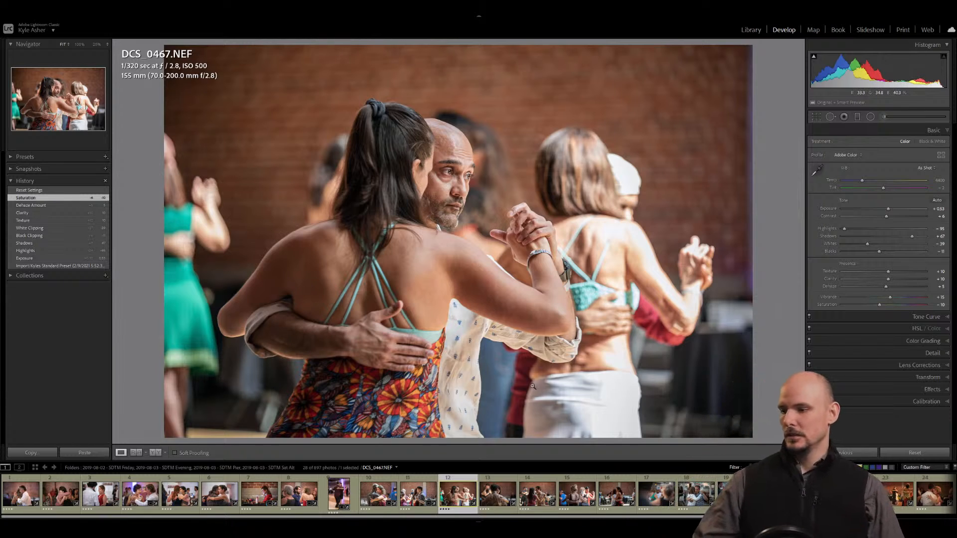
Open photo DCS_0492.NEF and adjust its tone to exposure +1.21, highlights -84, shadows +60 and whites -9.
left_click(492, 498)
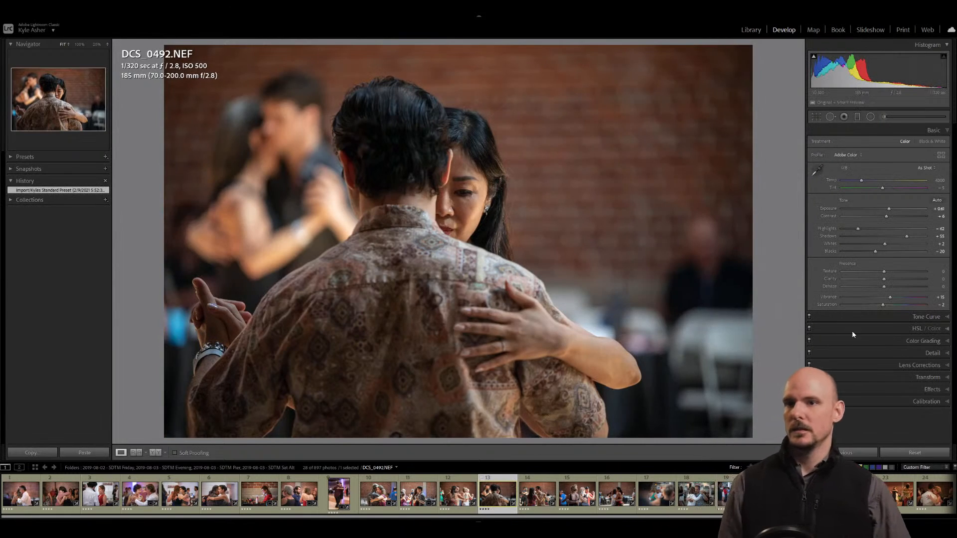
key("plus")
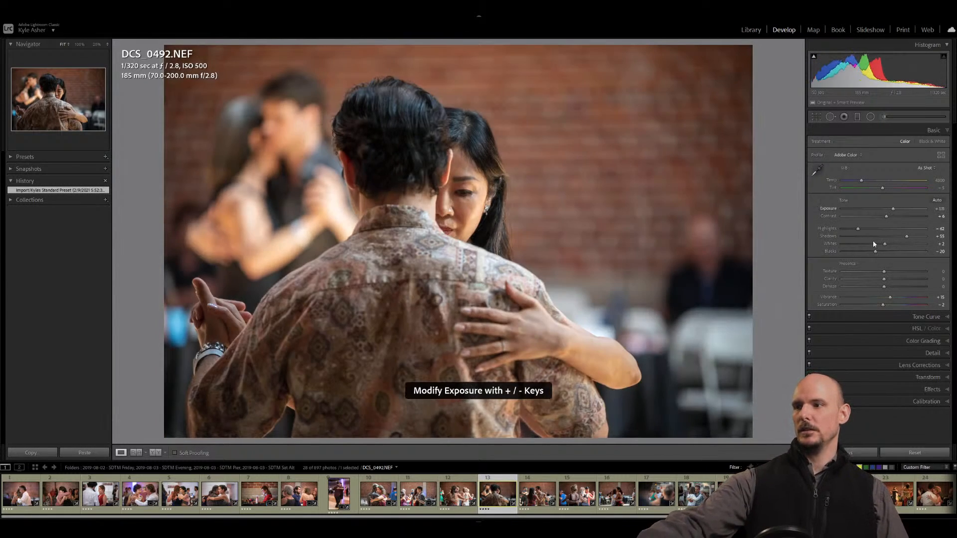
key("plus")
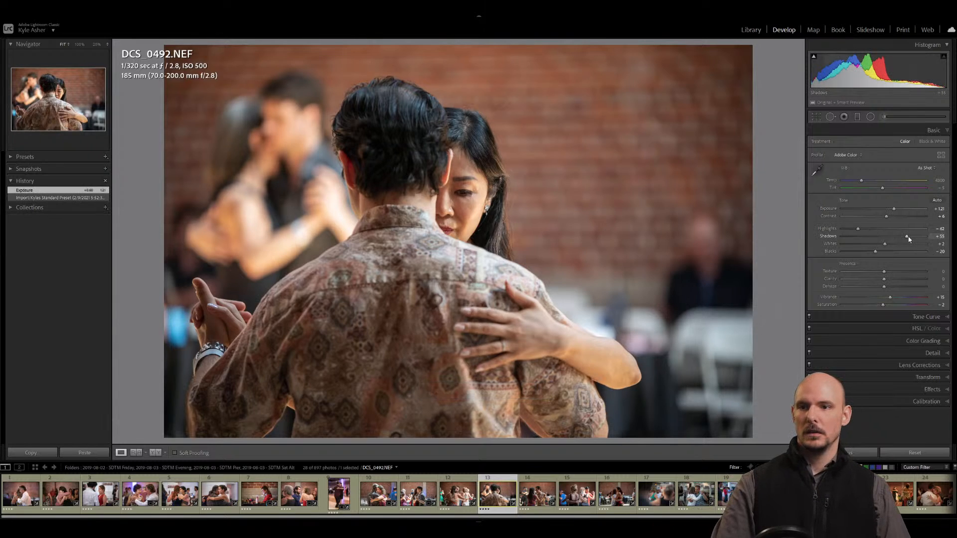
left_click_drag(908, 237, 879, 244)
Set the presence of photo DCS_0492.NEF to texture 10, clarity 10 and dehaze 5.
left_click(941, 273)
type("10")
key("Tab")
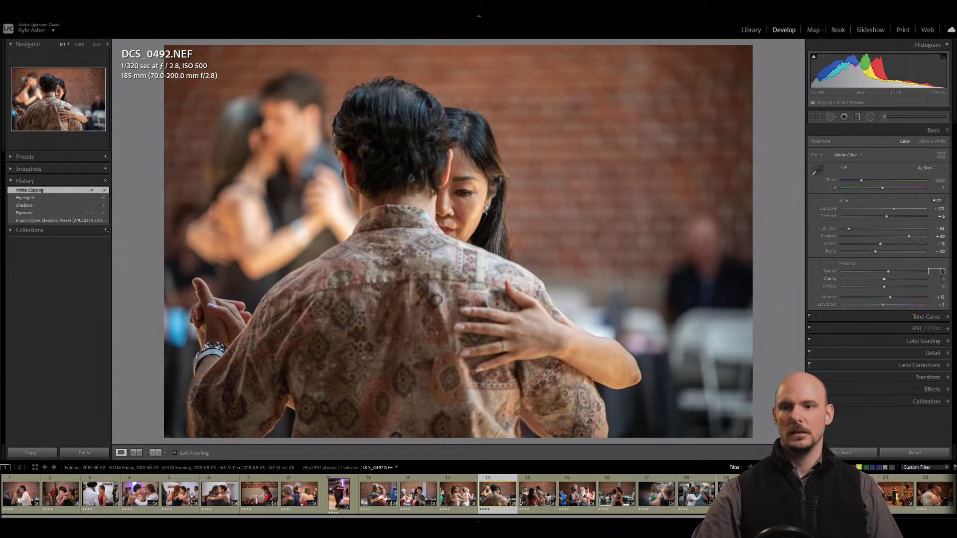
type("10")
key("Tab")
type("5")
key("Return")
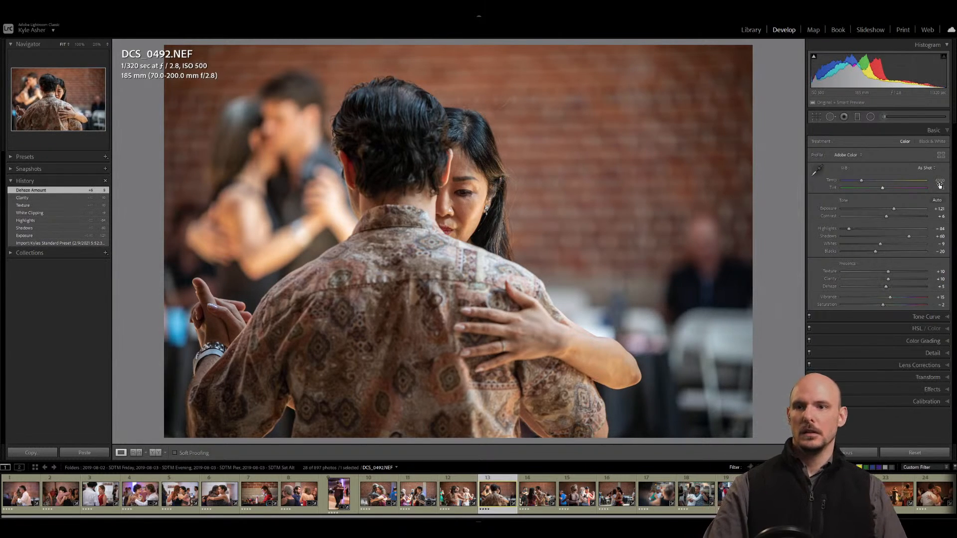
Cool the white balance to a temperature of 4000 and reduce the saturation to -10.
left_click(940, 183)
type("400")
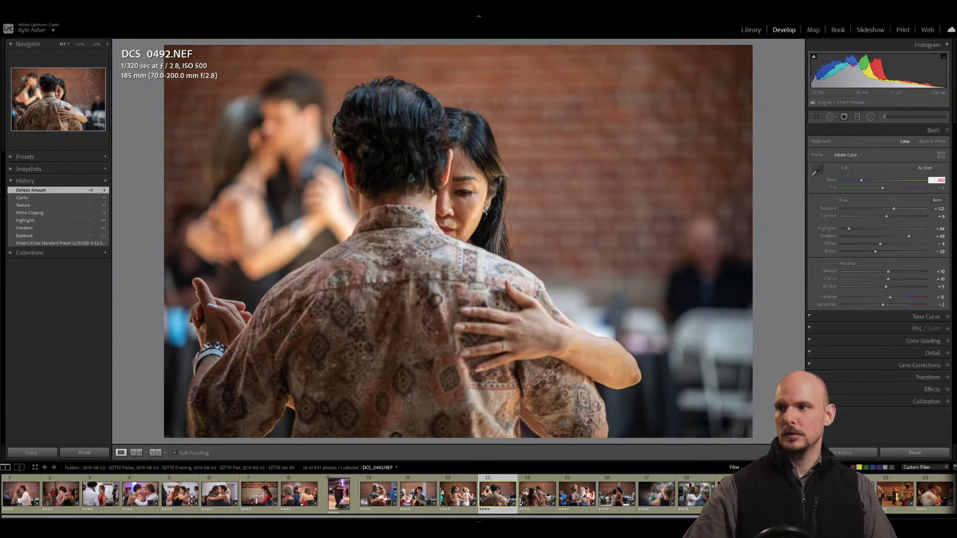
type("0")
key("Return")
left_click(939, 305)
key("BackSpace")
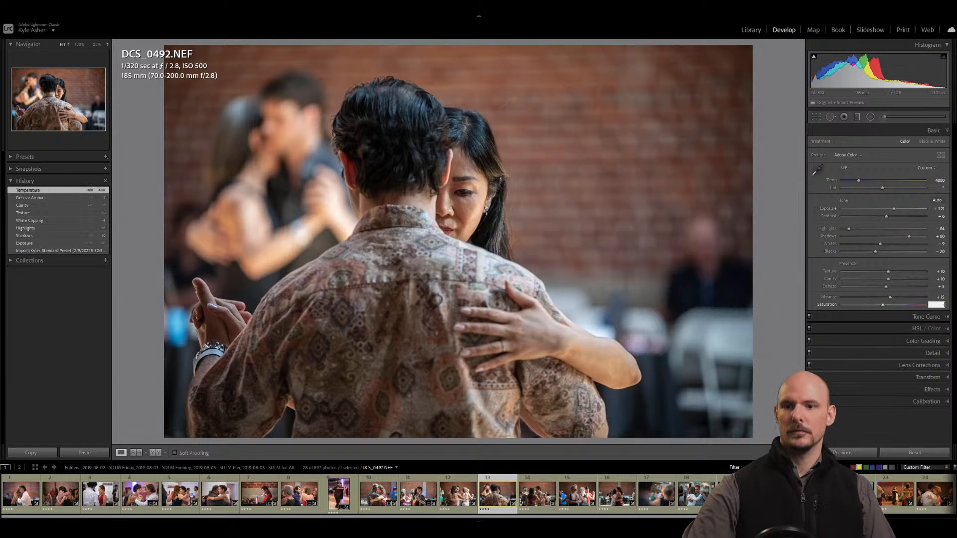
type("-10")
key("Return")
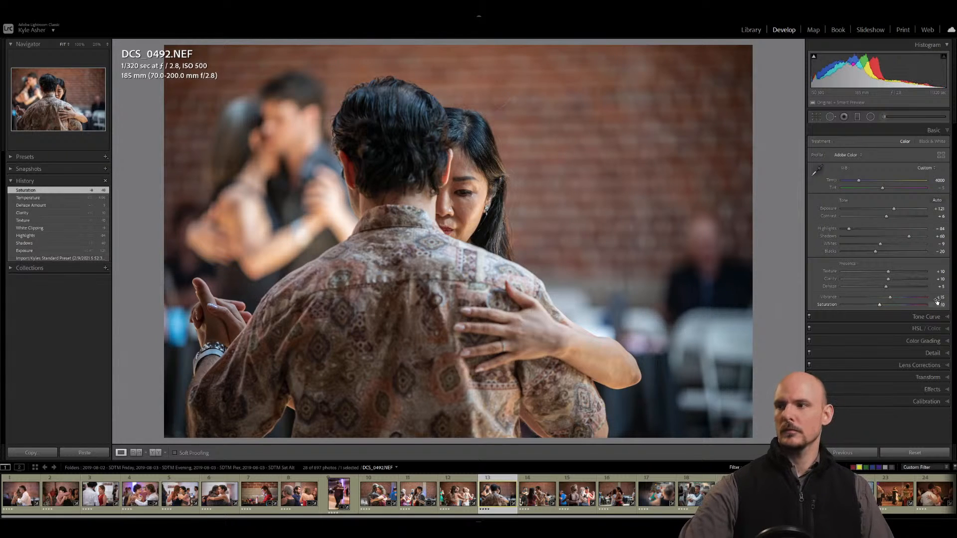
Add a radial filter over the woman's face with exposure 0.50 and slightly lifted shadows, starting from the Exposure effect.
left_click(870, 116)
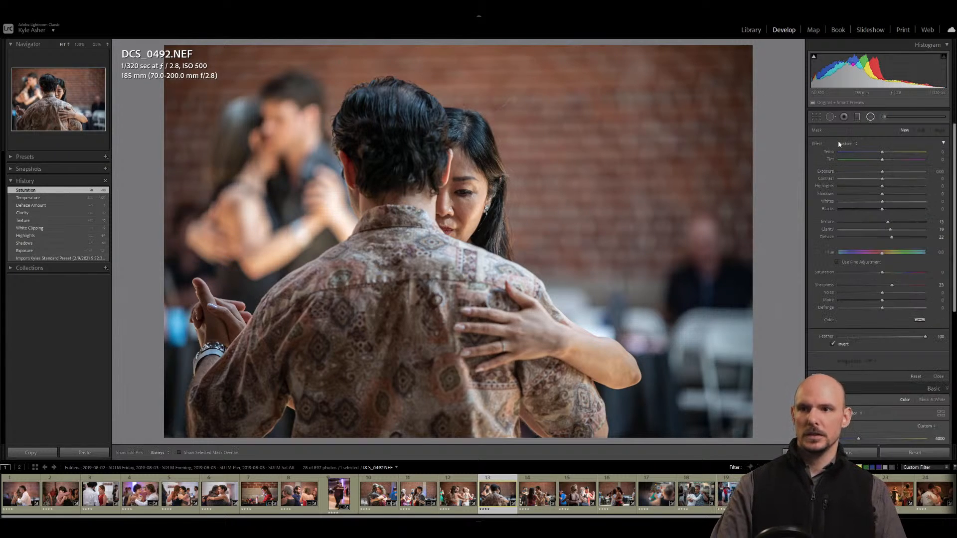
left_click(842, 144)
left_click(859, 182)
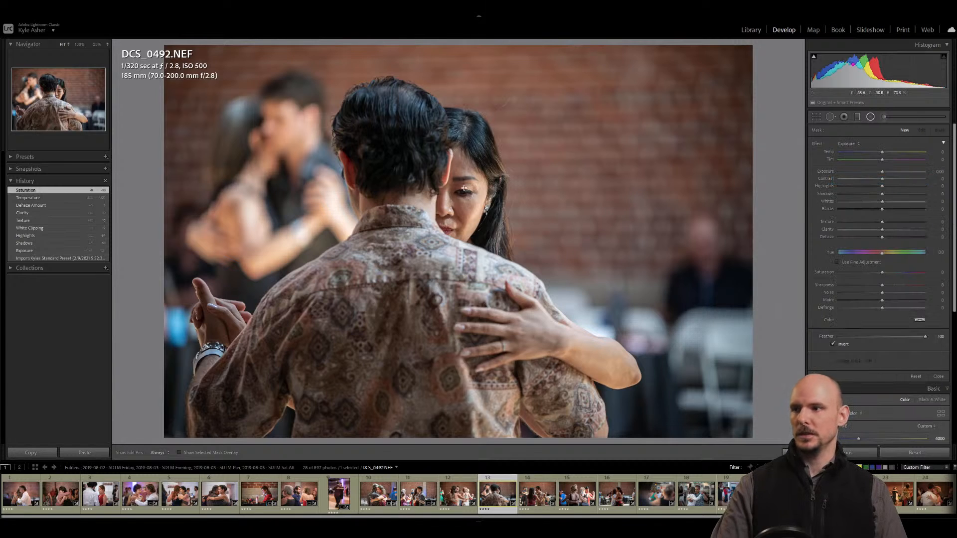
left_click_drag(455, 190, 496, 251)
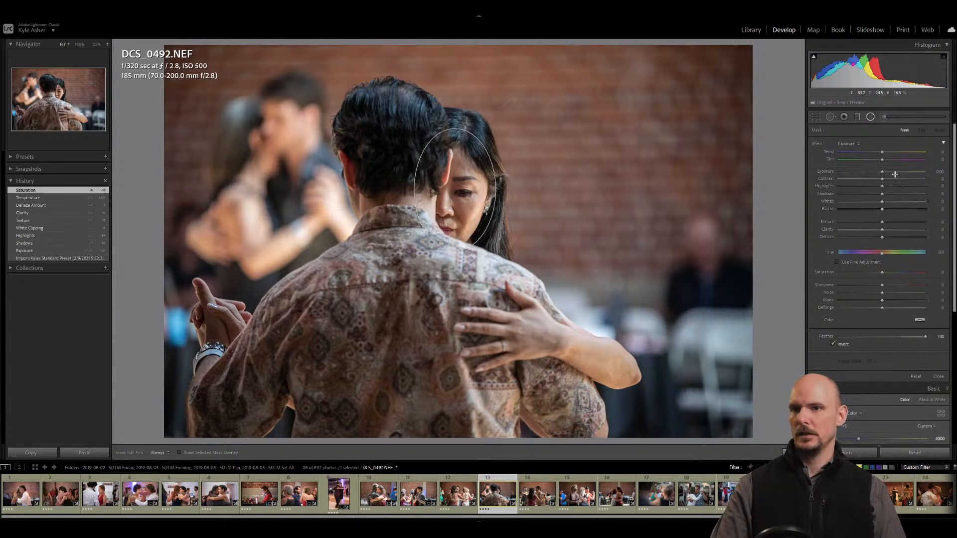
left_click(939, 172)
type(".5")
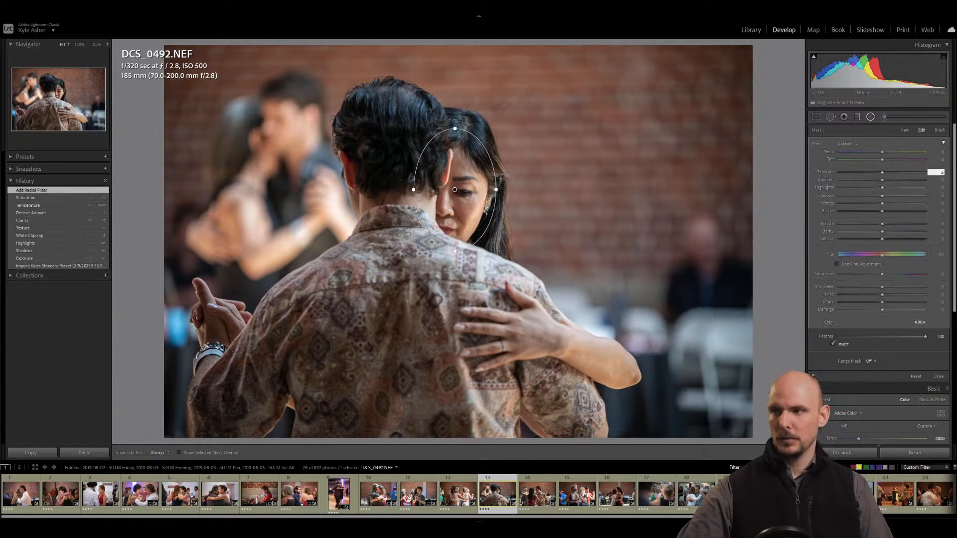
key("Return")
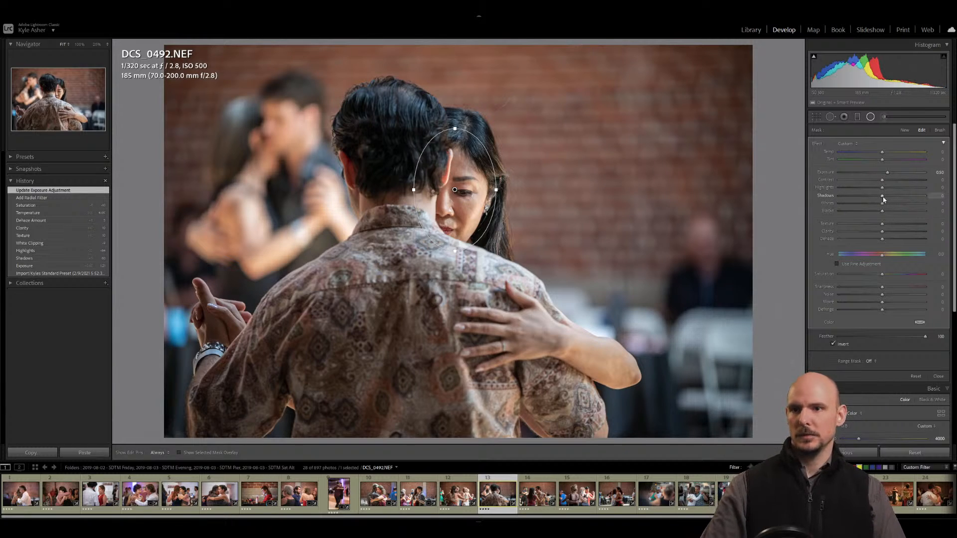
left_click_drag(890, 196, 886, 195)
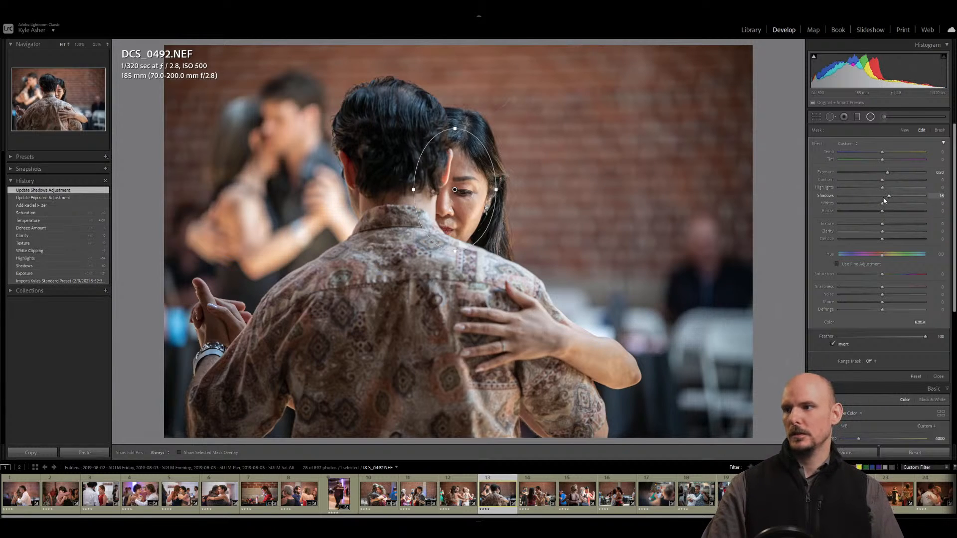
key("Return")
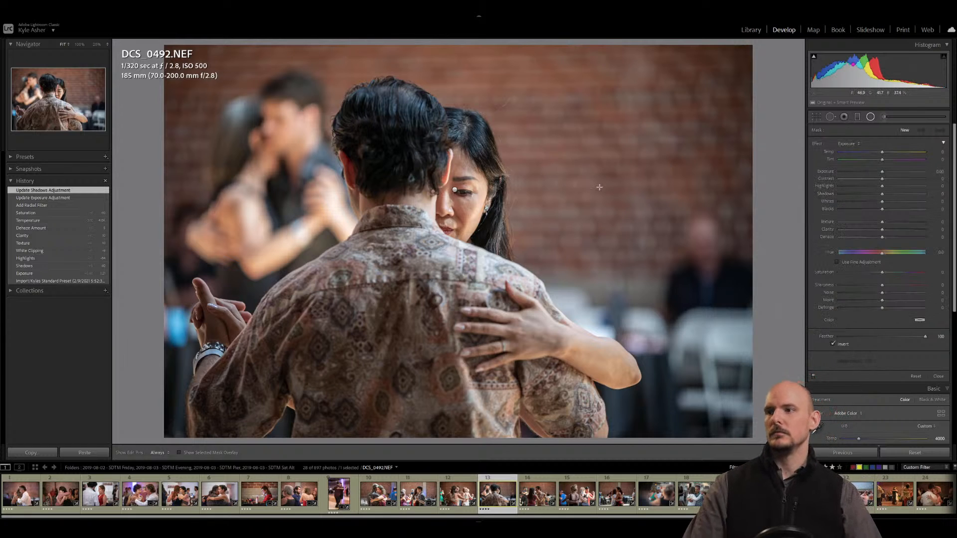
key("shift+m")
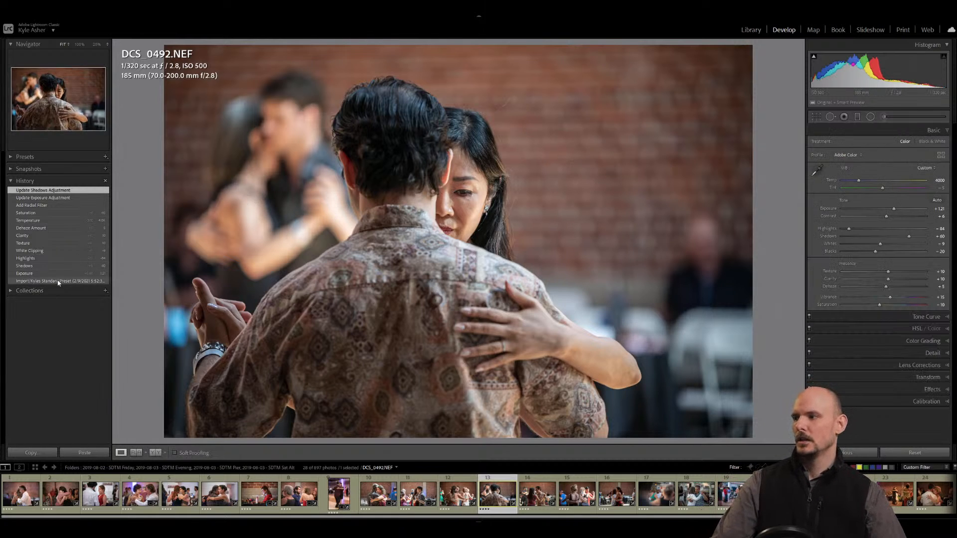
Compare the edit with the imported state of the photo through the history, returning to the latest shadows adjustment.
left_click(58, 281)
left_click(65, 189)
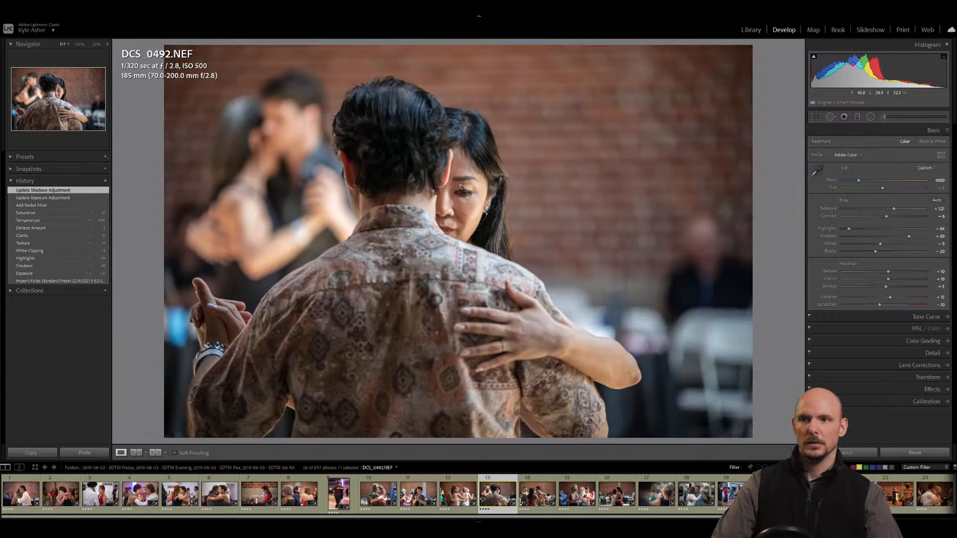
Brush the white of the woman's eye with the Teeth Whitening Light effect, using a brush size of 1.0.
left_click(885, 117)
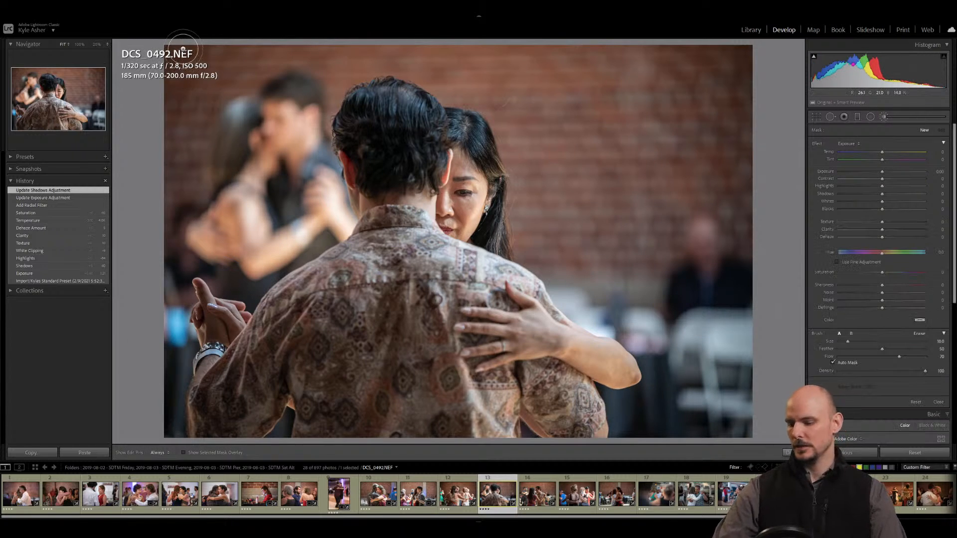
key("ctrl+equal")
key("ctrl+equal")
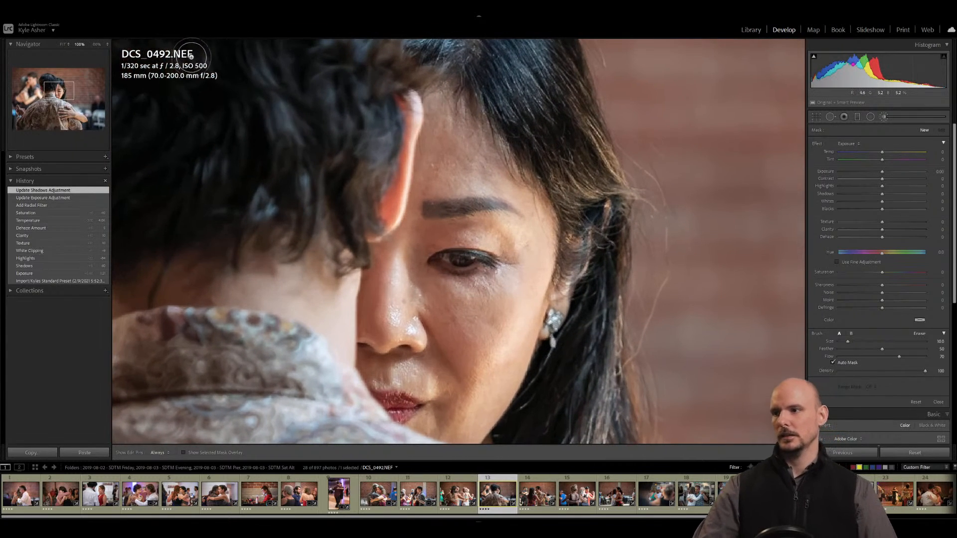
left_click(850, 143)
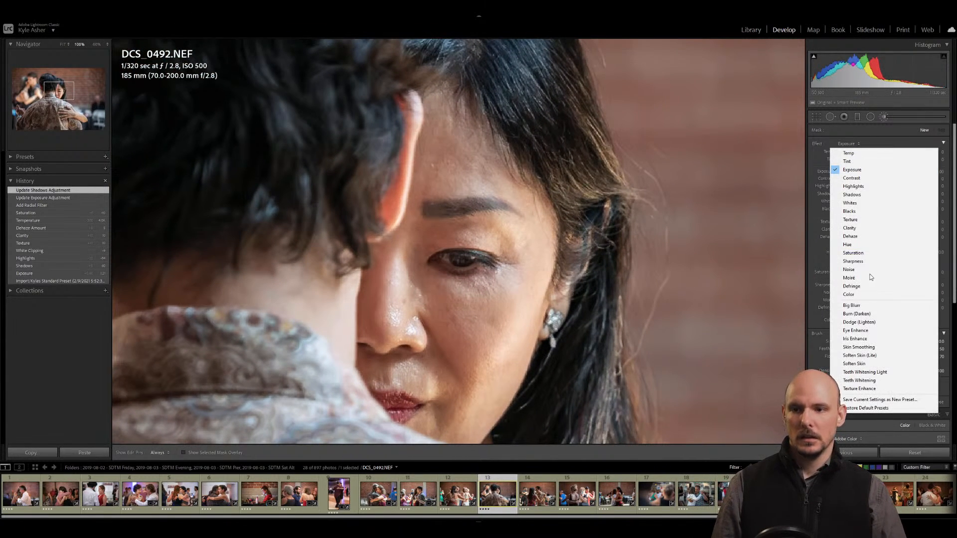
left_click(864, 372)
scroll(448, 259, "down", 5)
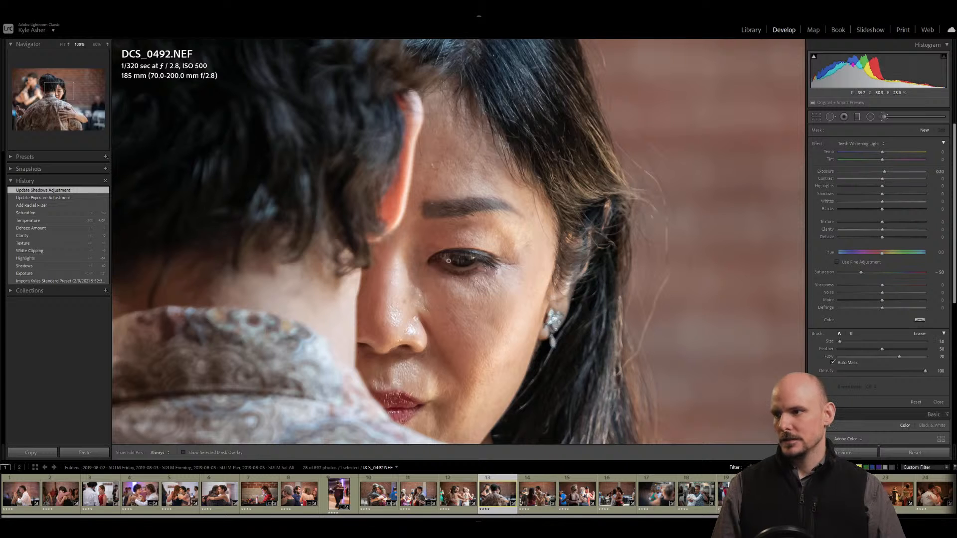
key("h")
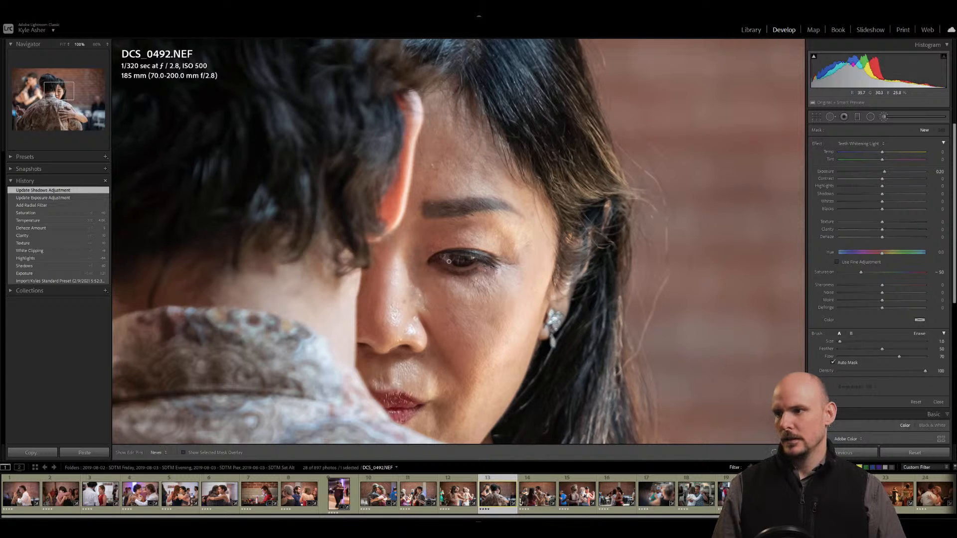
left_click_drag(476, 258, 480, 261)
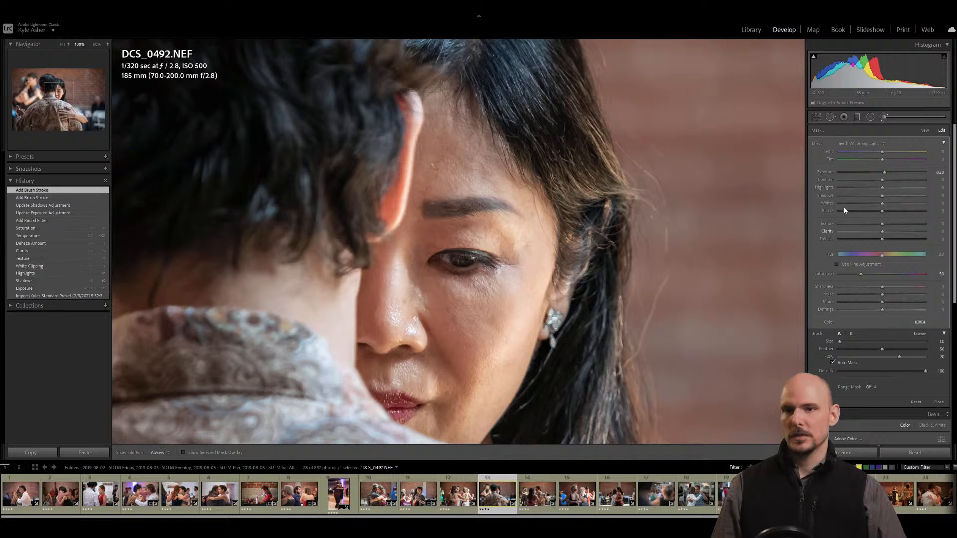
Paint a new Eye Enhance brush adjustment over the woman's iris and set its exposure to 0.35.
left_click(923, 129)
left_click(860, 143)
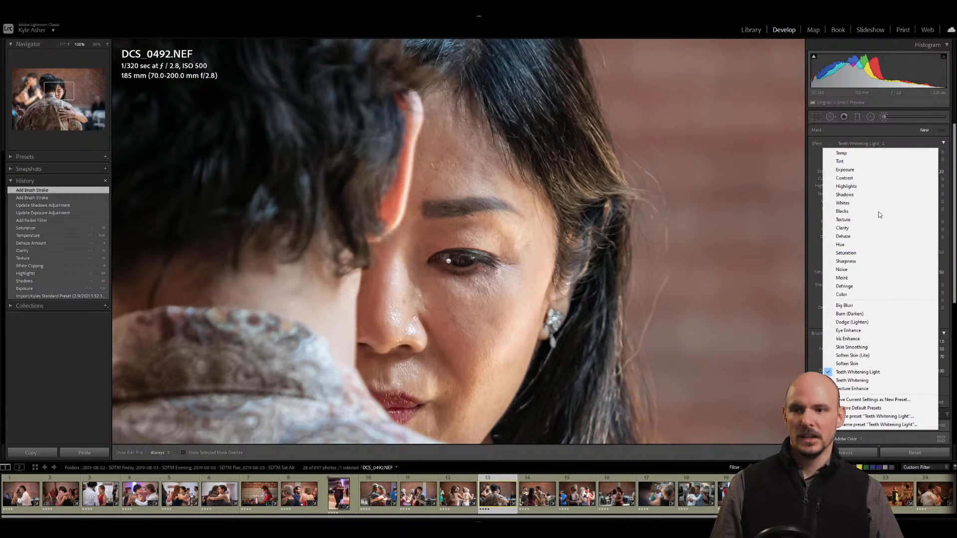
left_click(857, 330)
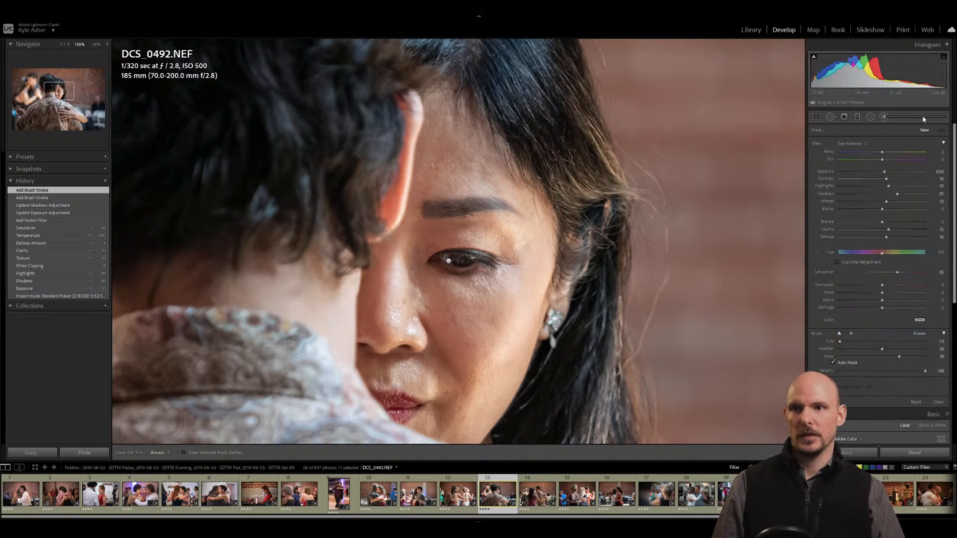
mouse_move(468, 261)
left_mouse_down()
mouse_move(453, 258)
mouse_move(481, 261)
left_mouse_up()
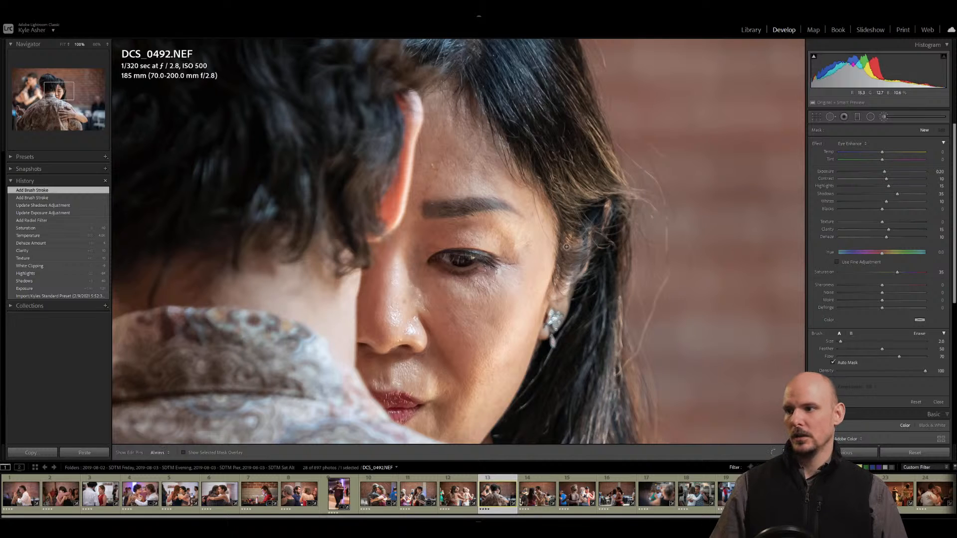
left_click(937, 172)
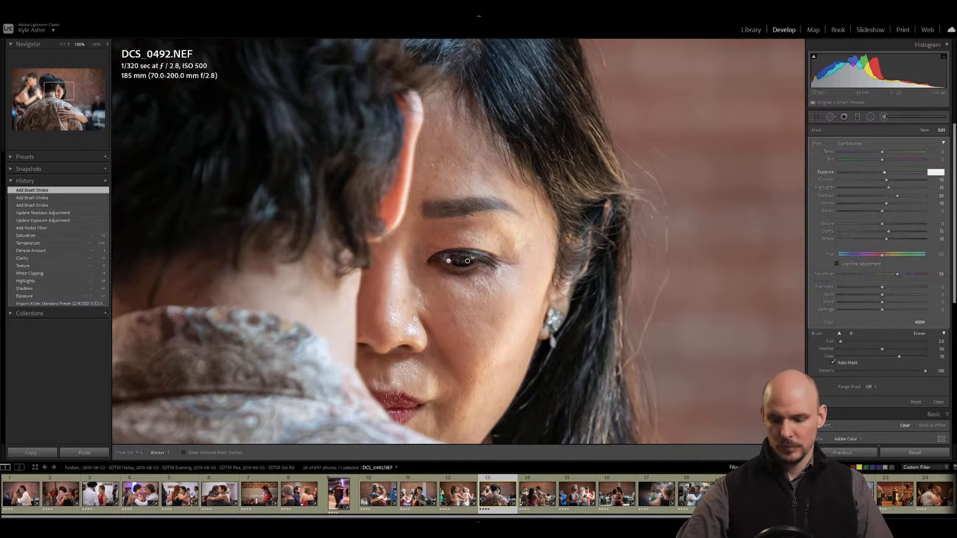
type(".35")
key("Return")
key("k")
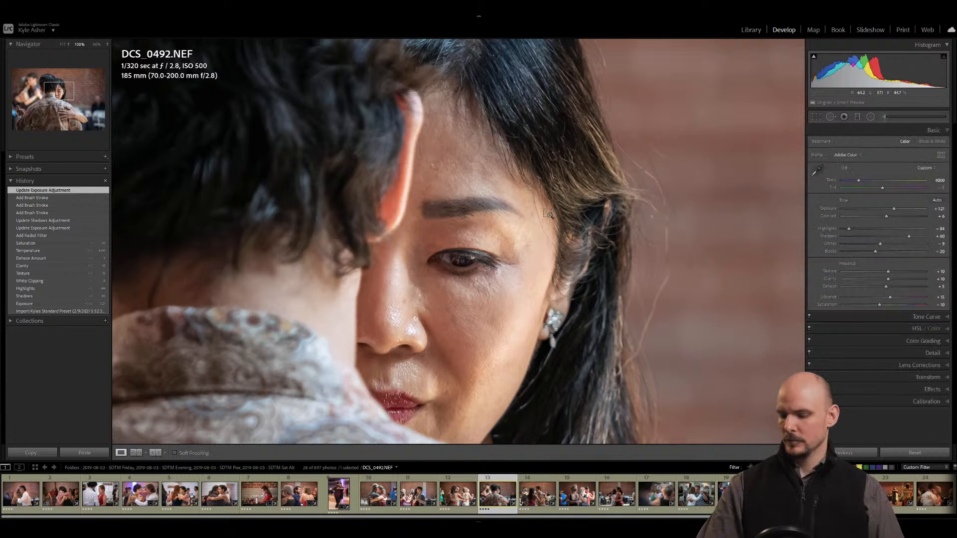
Compare the whole photo with its state before the eye brushwork, returning to the latest exposure adjustment in the history.
left_click(63, 44)
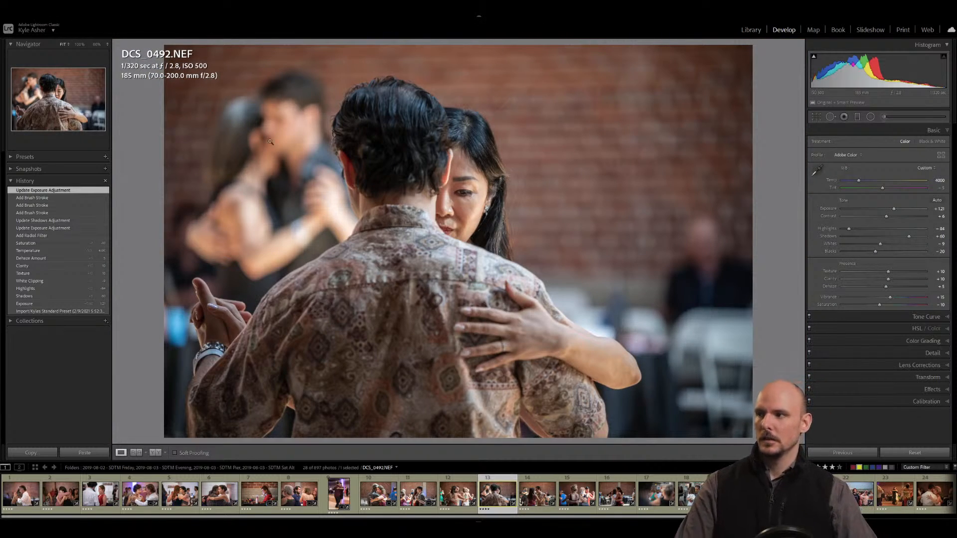
left_click(39, 222)
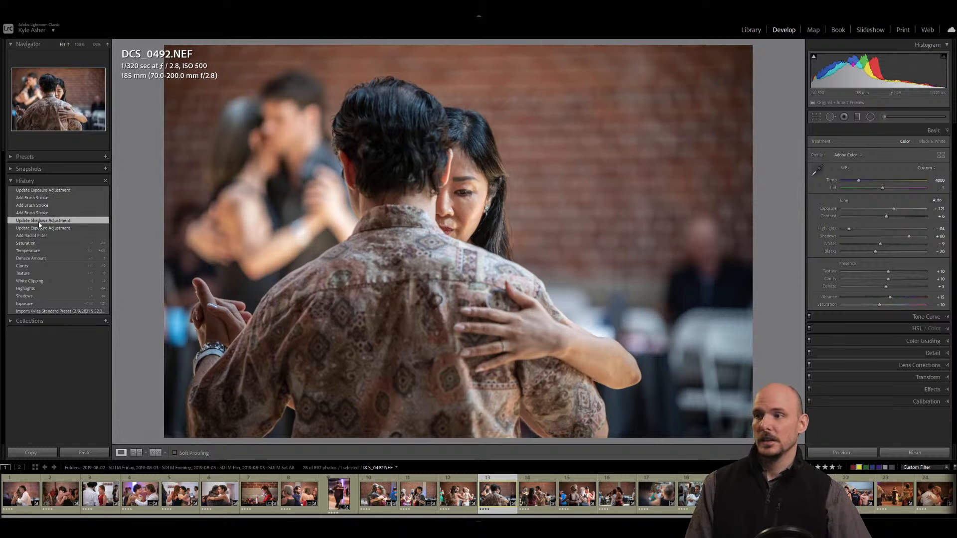
left_click(53, 192)
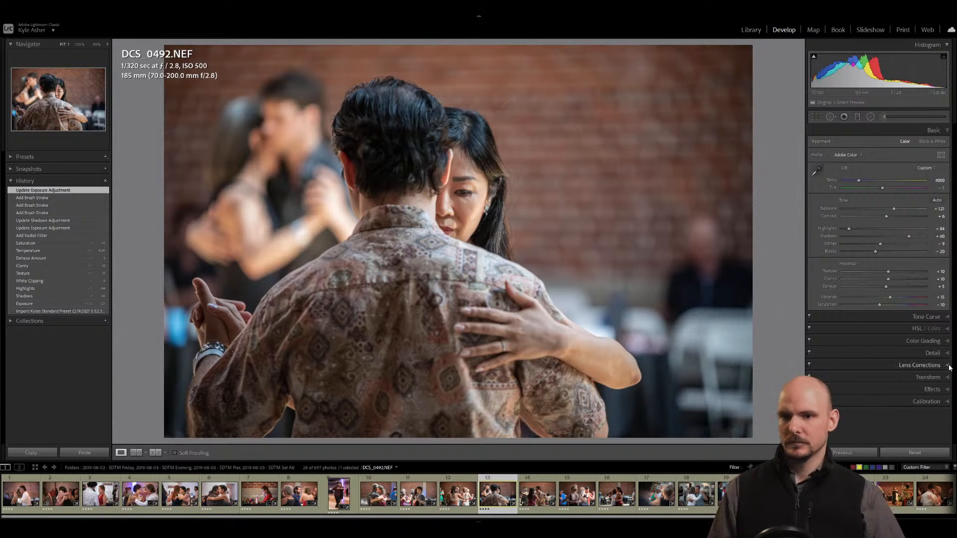
Set the lens profile make of photo DCS_0492.NEF to Tamron, using the SP 70-200mm F2.8 profile.
left_click(865, 365)
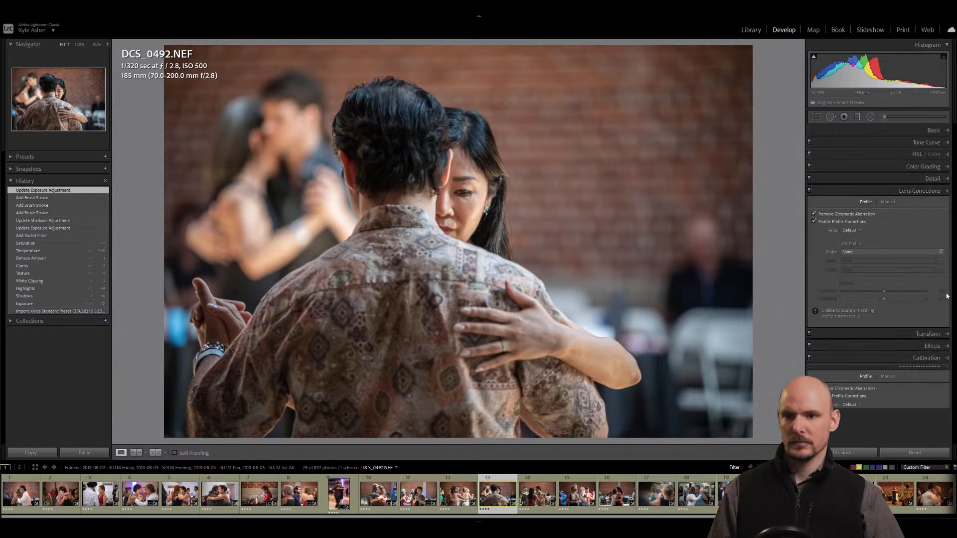
left_click(880, 253)
left_click(915, 463)
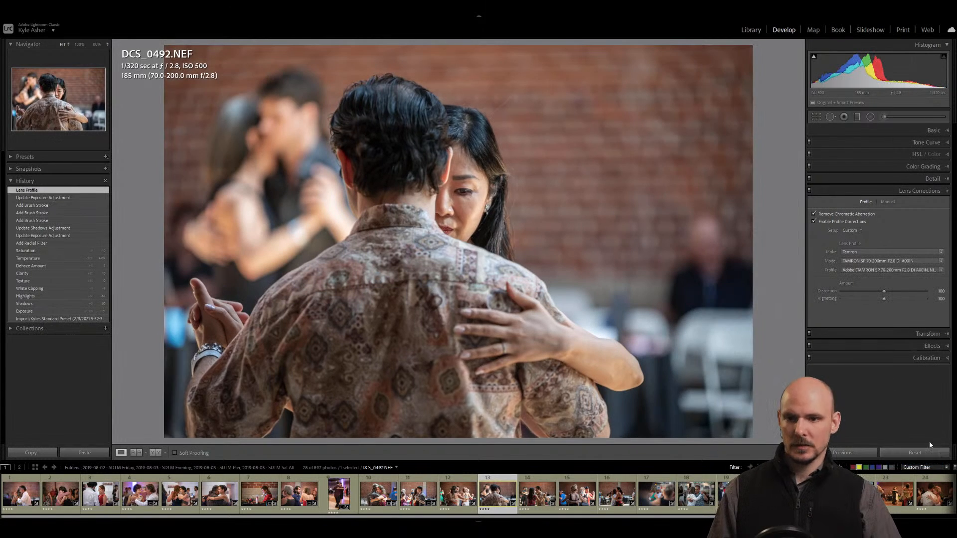
Reset the post-crop vignette amount of photo DCS_0492.NEF to 0 and return to the basic adjustments.
left_click(930, 345)
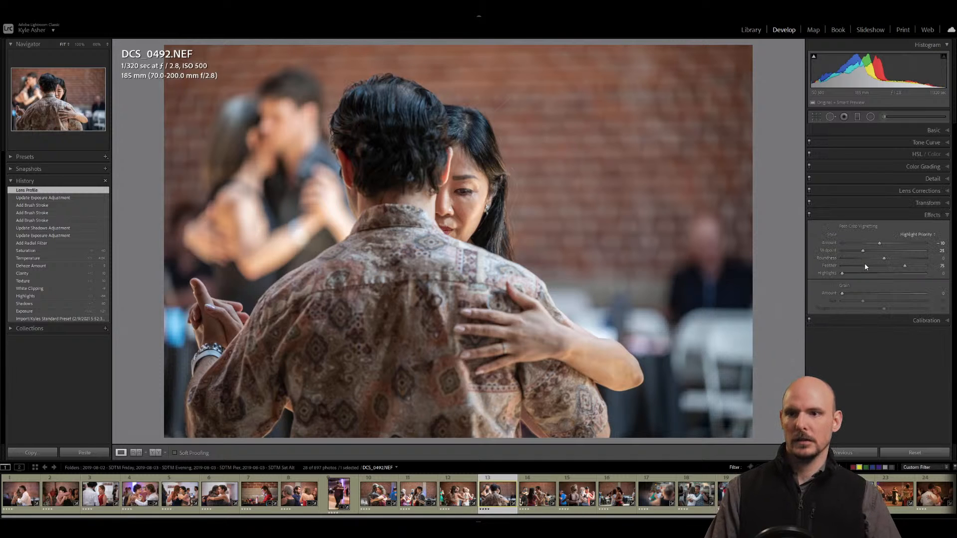
double_click(830, 242)
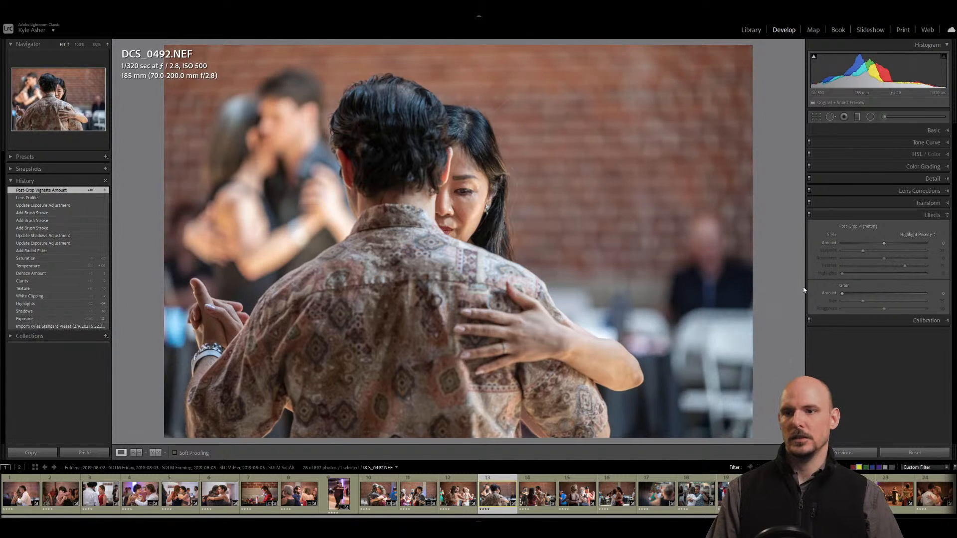
left_click(877, 214)
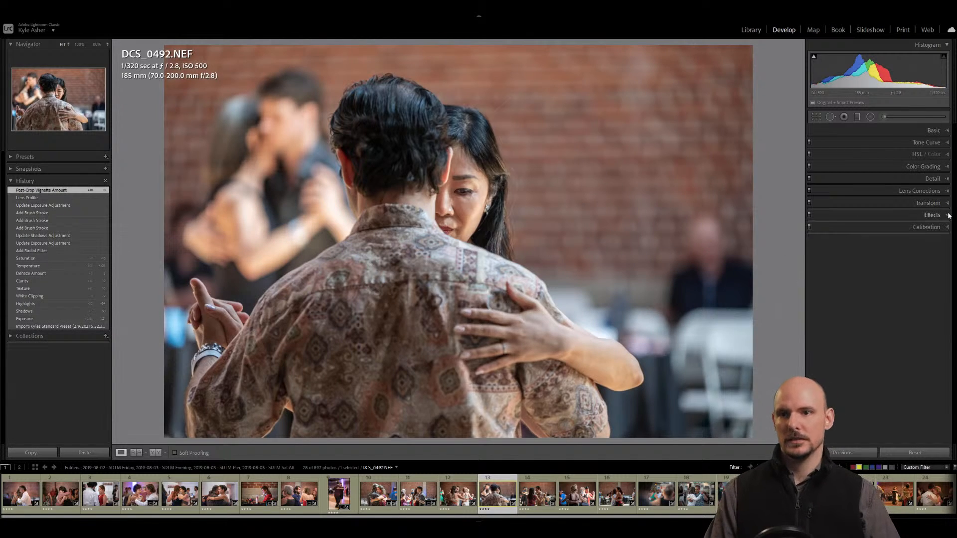
left_click(947, 131)
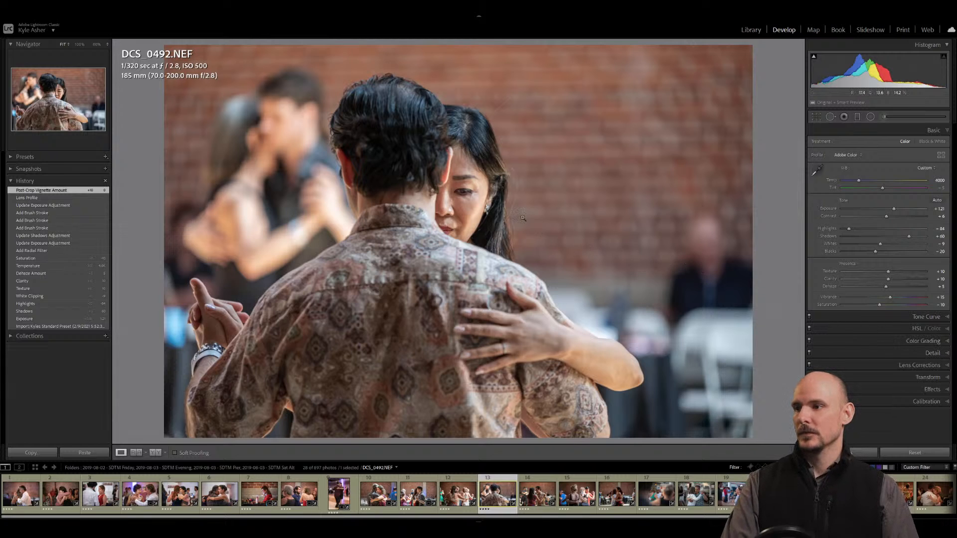
Open photo DCS_0495.NEF and raise its exposure to +1.26.
key("Right")
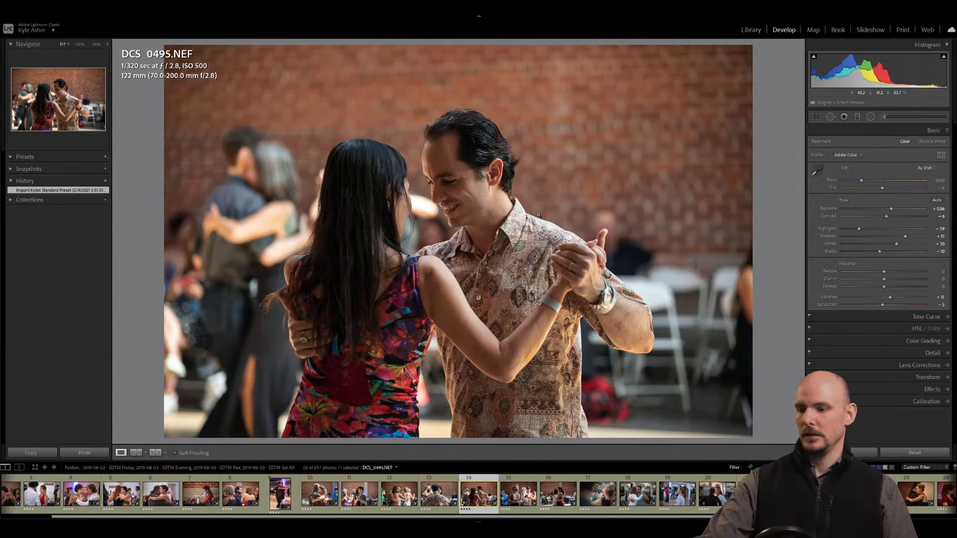
key("equal")
key("equal")
key("equal")
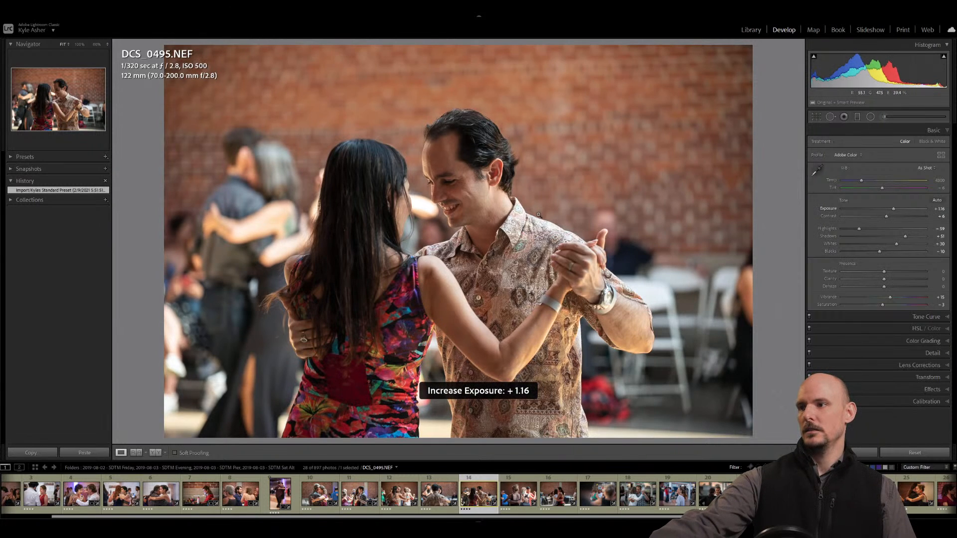
key("equal")
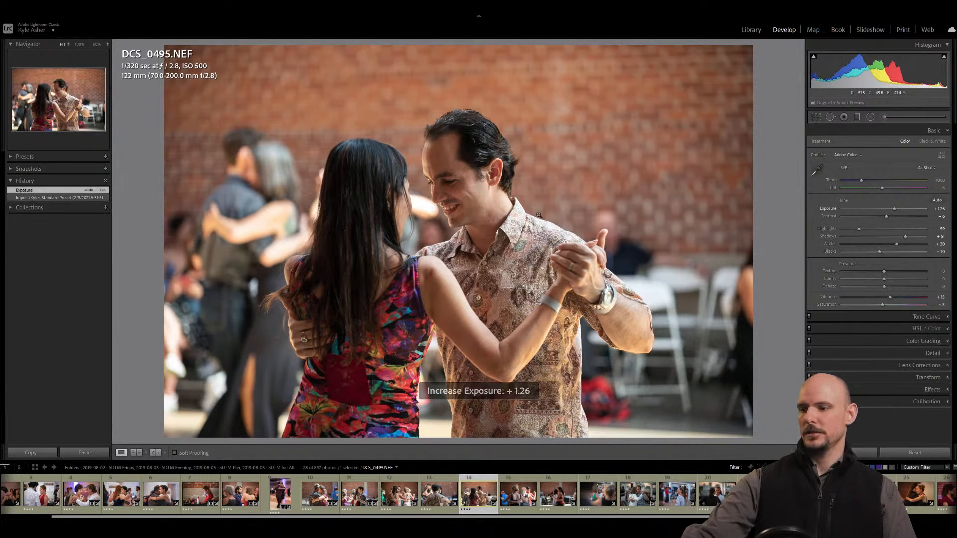
Set the presence of photo DCS_0495.NEF to texture 10, clarity 10 and dehaze 5.
left_click(939, 274)
type("10")
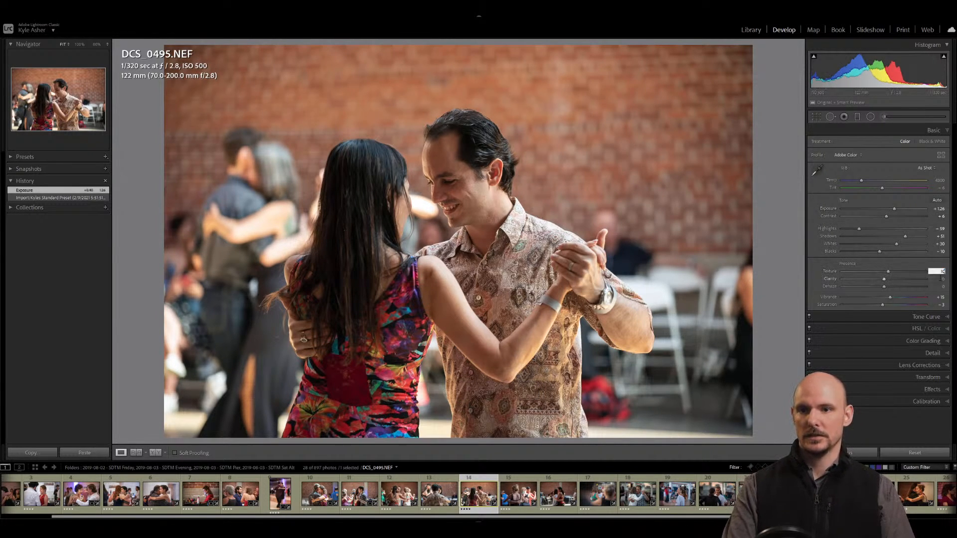
key("Tab")
type("10")
key("Tab")
type("5")
key("Return")
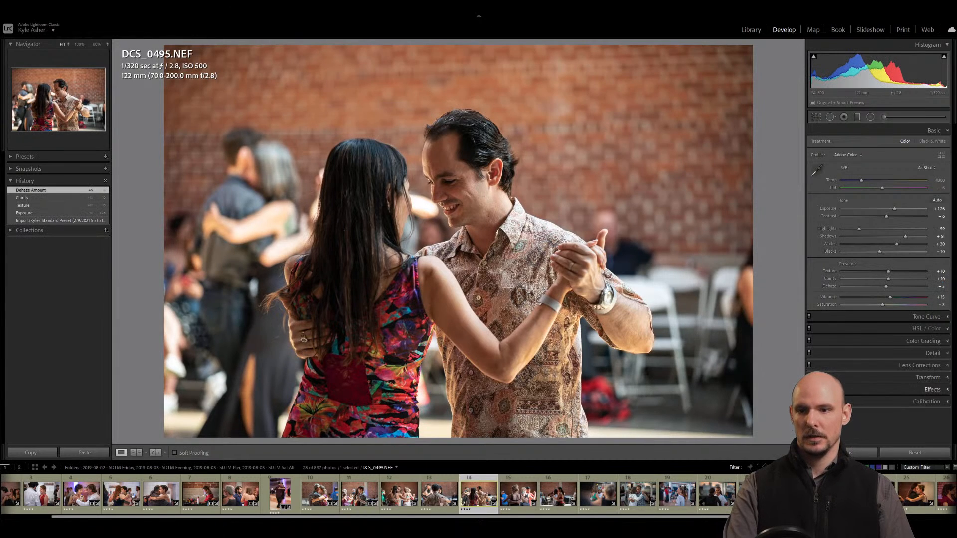
Turn off the effects of photo DCS_0495.NEF, set its lens profile make to Tamron and return to the basic adjustments.
left_click(808, 389)
left_click(946, 365)
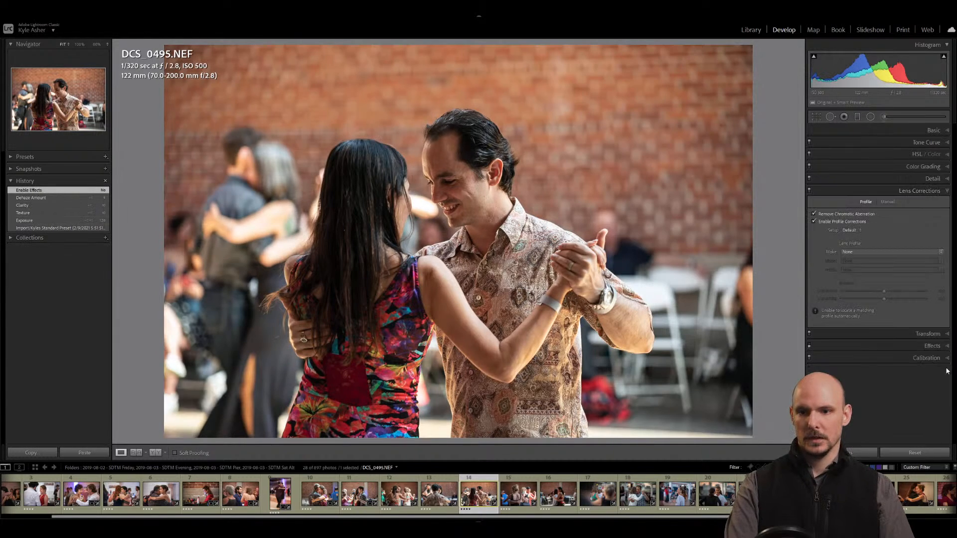
left_click(864, 252)
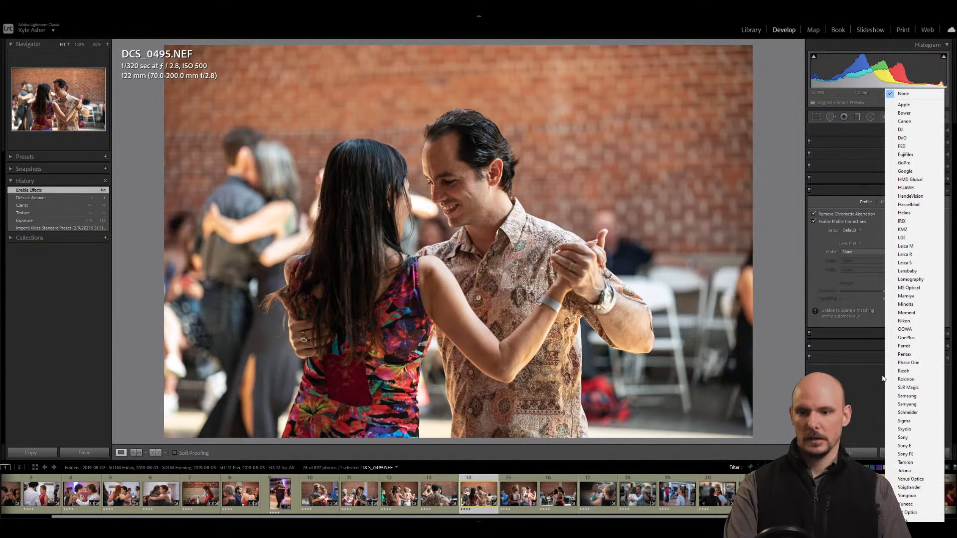
left_click(914, 464)
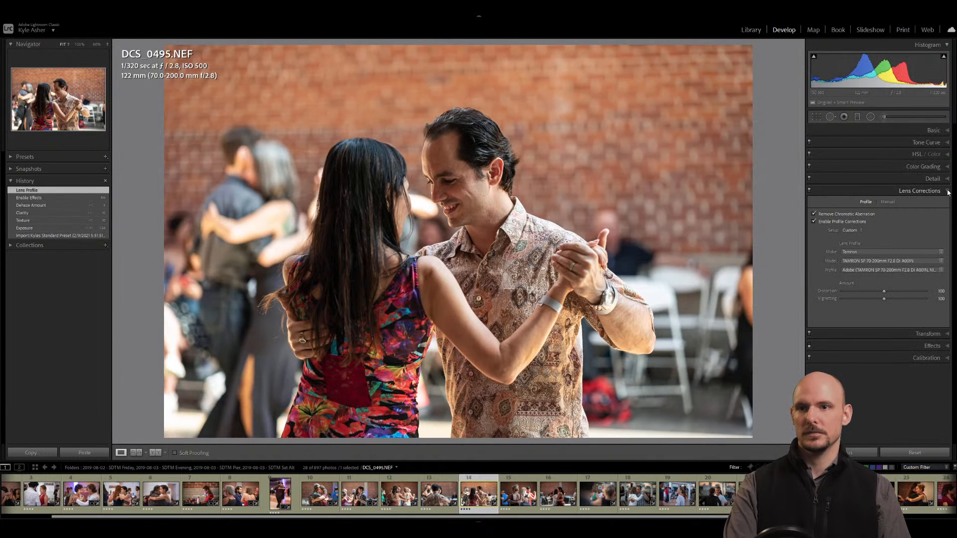
left_click(946, 191)
left_click(947, 131)
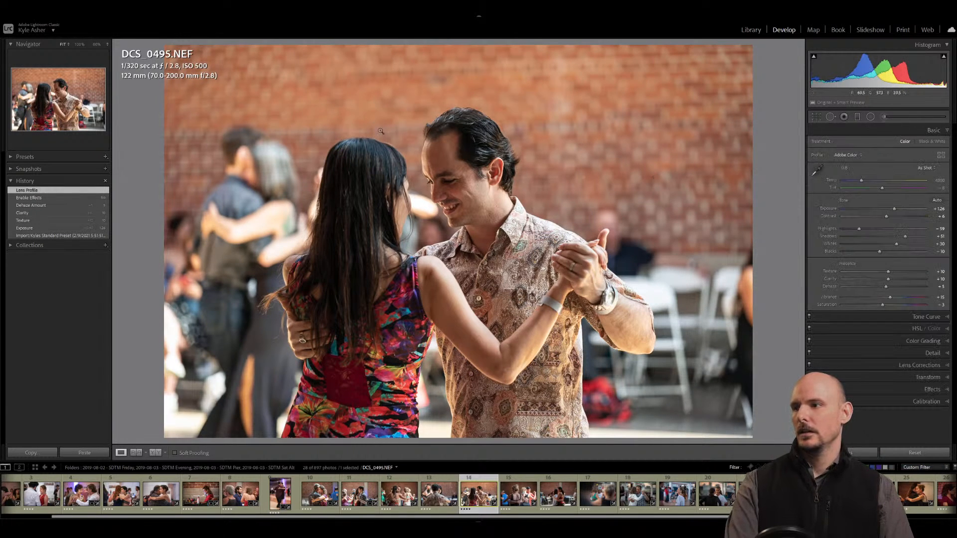
Brush the Teeth Whitening Light effect over the man's teeth with the Adjustment Brush and close the brush at fit view.
left_click(449, 206)
left_click(884, 116)
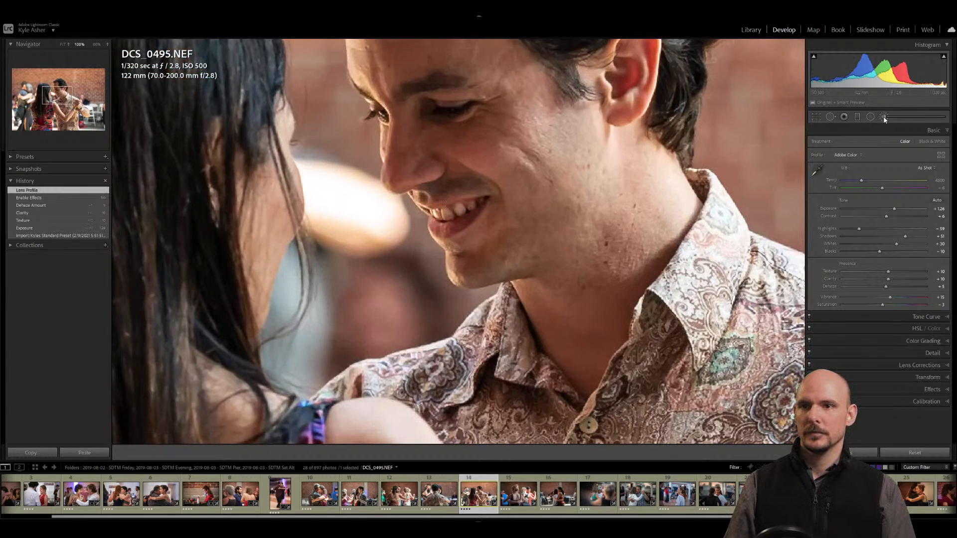
left_click(854, 143)
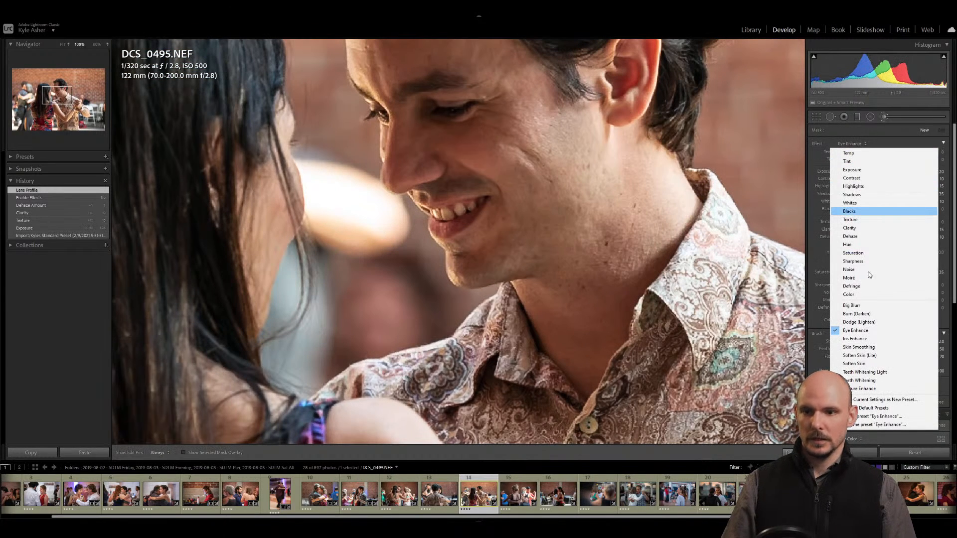
left_click(854, 372)
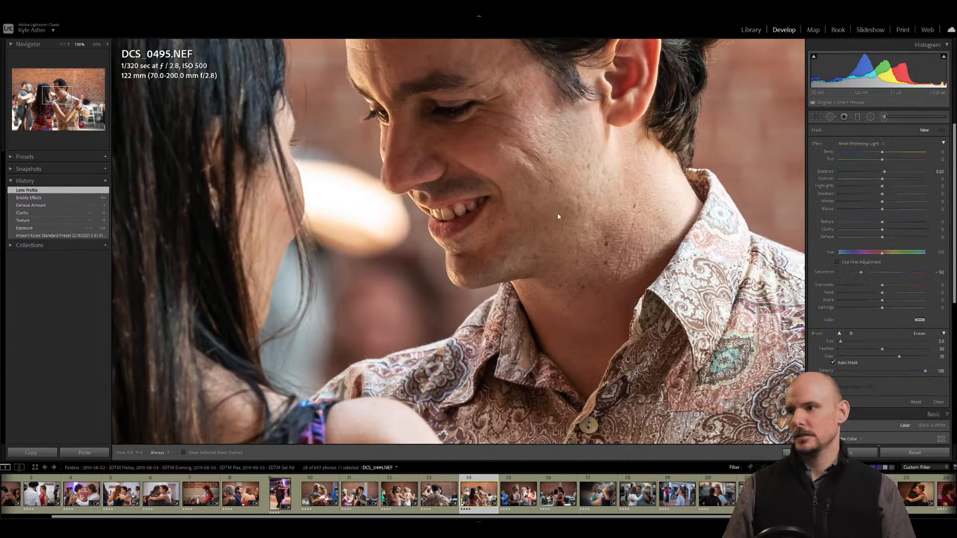
scroll(462, 215, "up", 2)
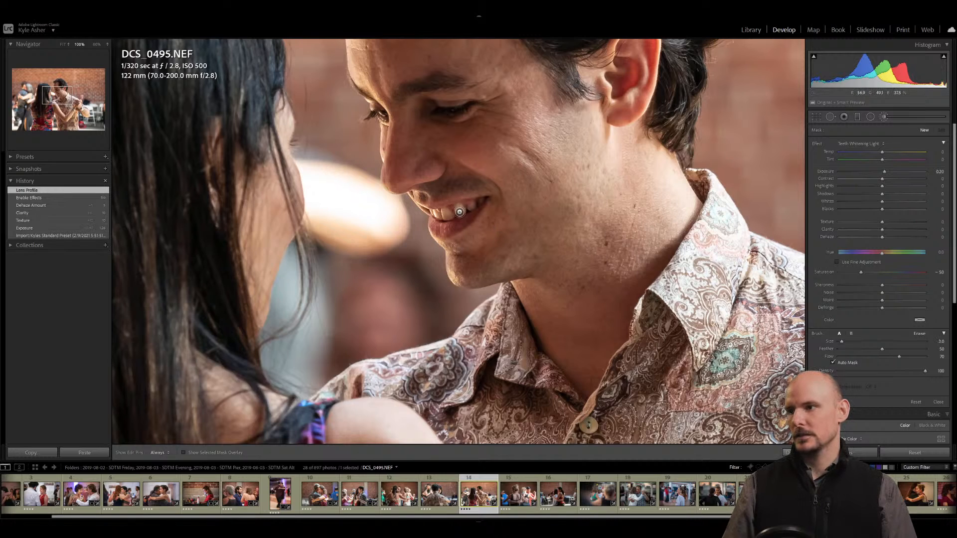
key("h")
left_click_drag(458, 211, 458, 214)
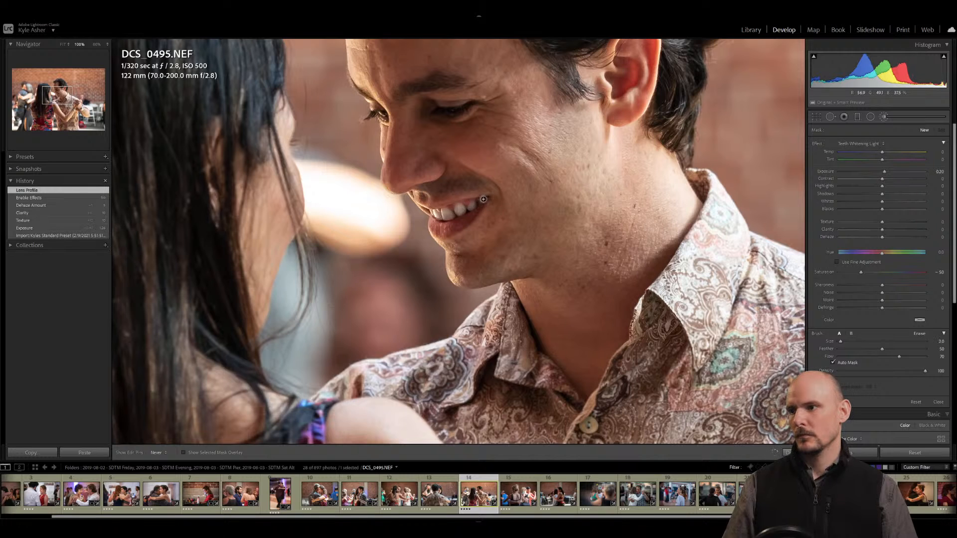
left_click(461, 211)
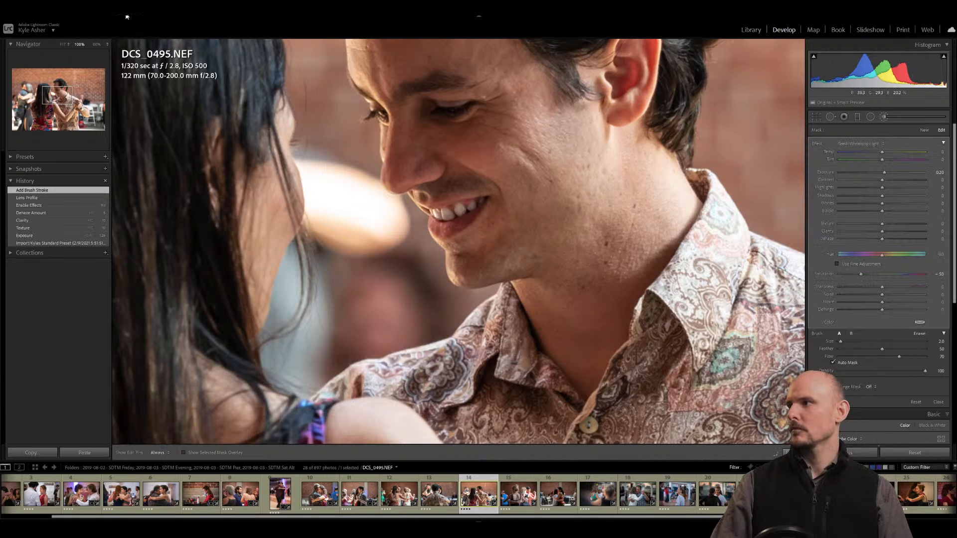
left_click(63, 46)
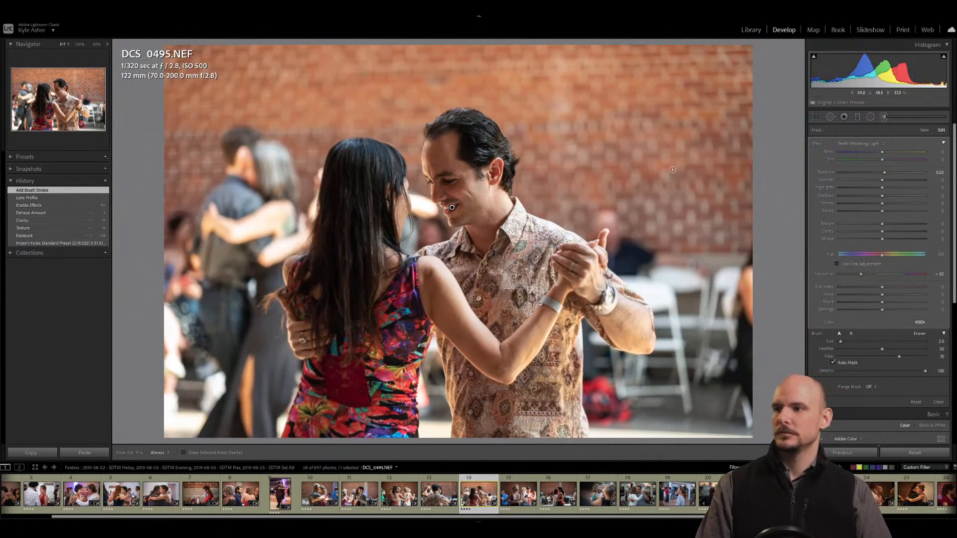
key("k")
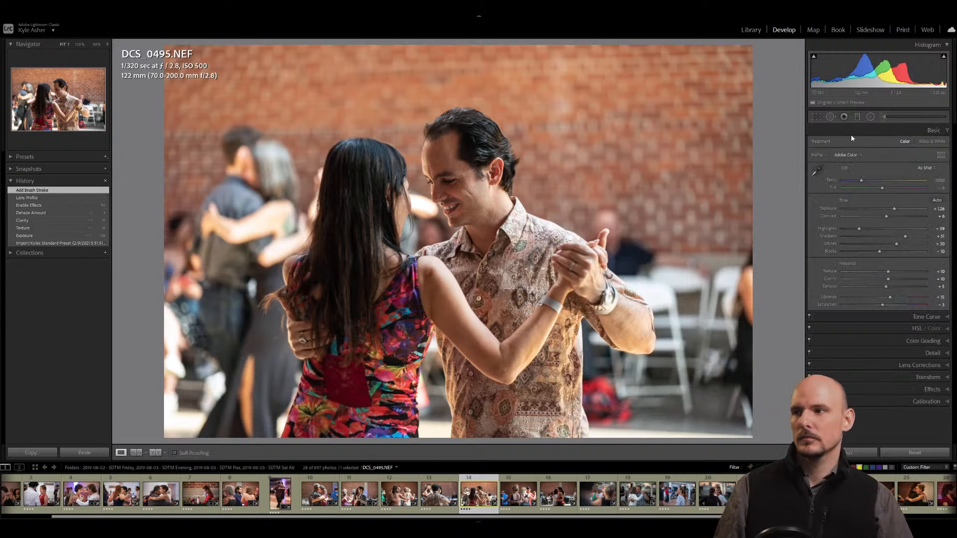
Add a radial filter over the man's face using the Exposure effect, with exposure 0.65 and shadows 20.
left_click(881, 118)
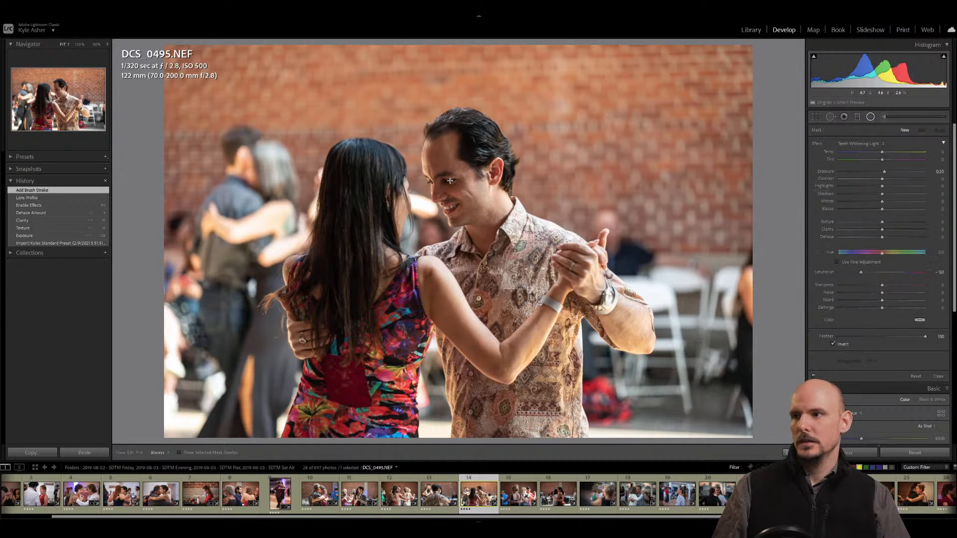
left_click(859, 144)
left_click(847, 171)
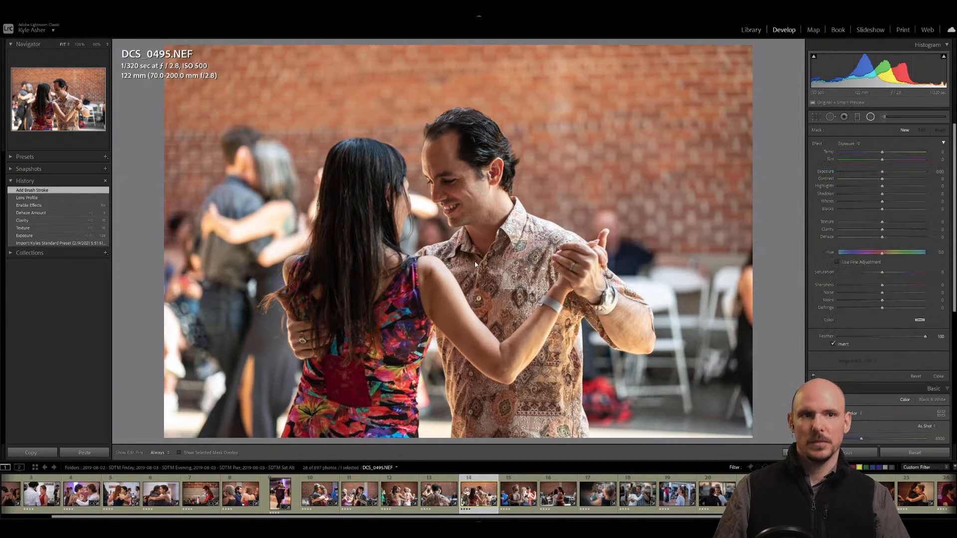
left_click_drag(454, 182, 487, 245)
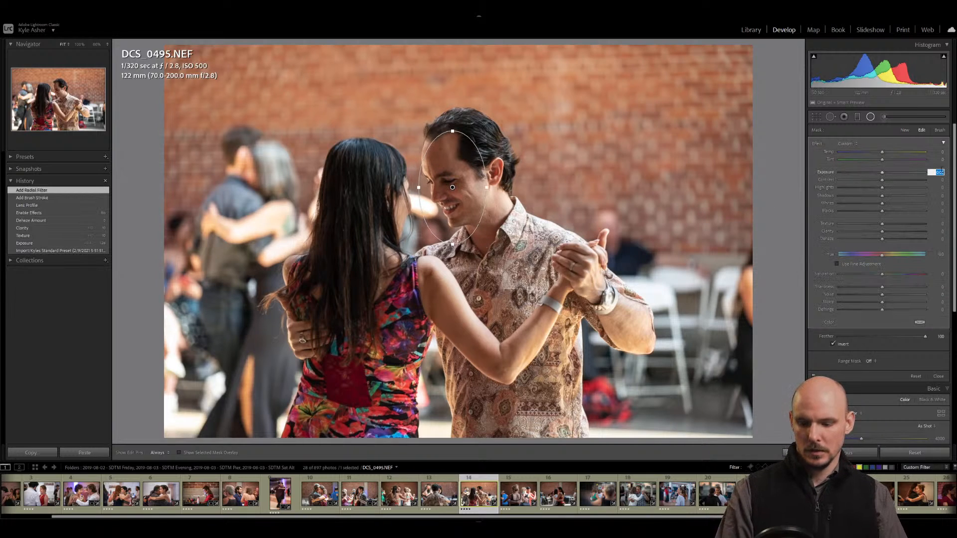
type(".65")
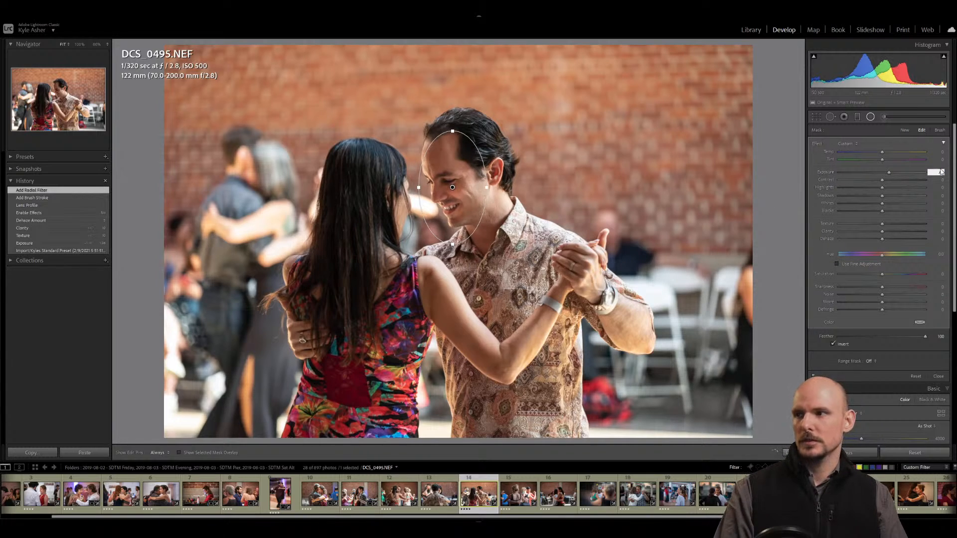
left_click(939, 196)
type("25")
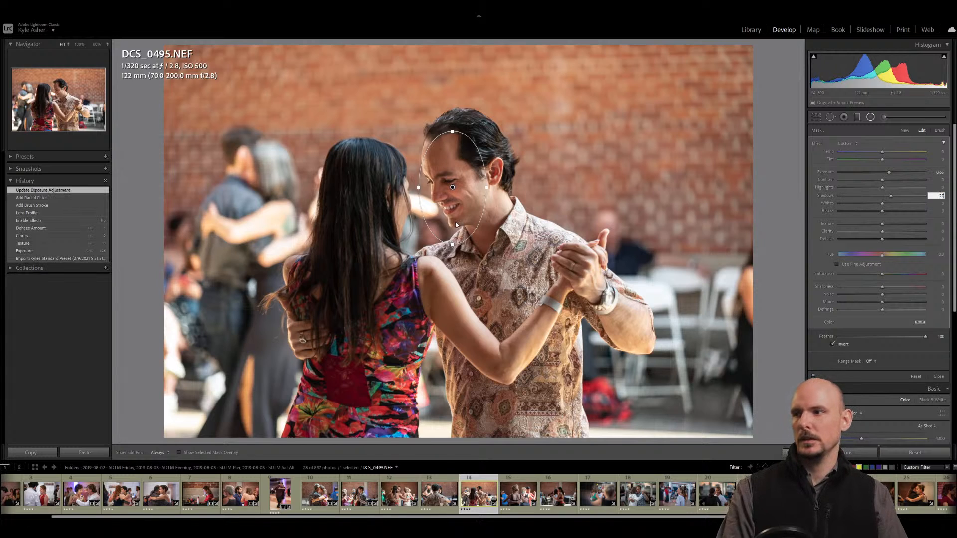
key("Return")
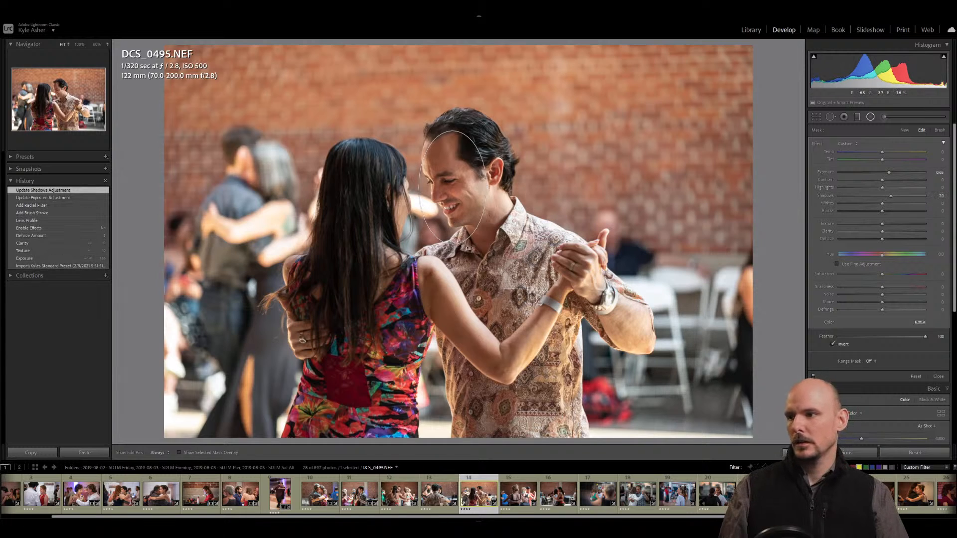
Rotate and reposition the face's radial filter, set its exposure to 0.85 and shadows to 35, and close the filter.
left_click_drag(469, 248, 478, 247)
left_click_drag(452, 188, 450, 182)
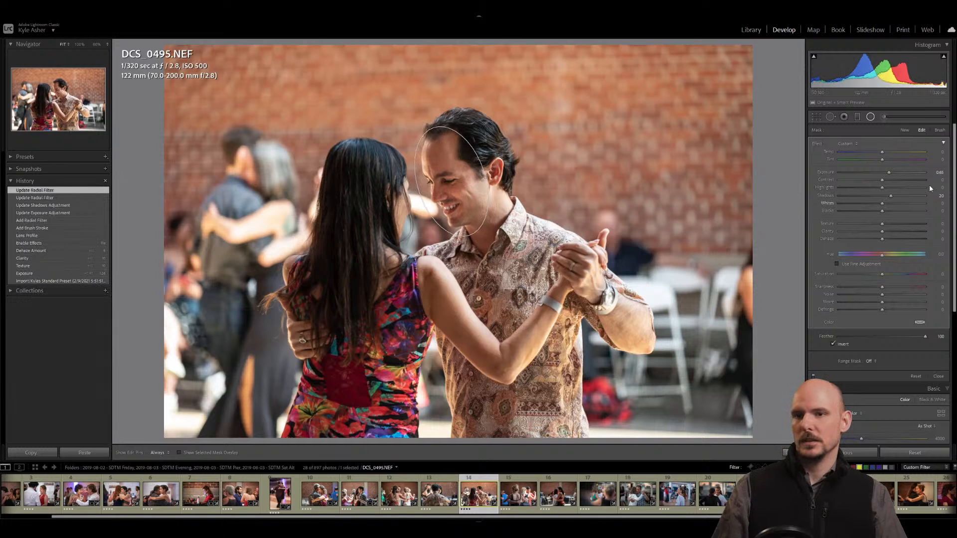
type("1")
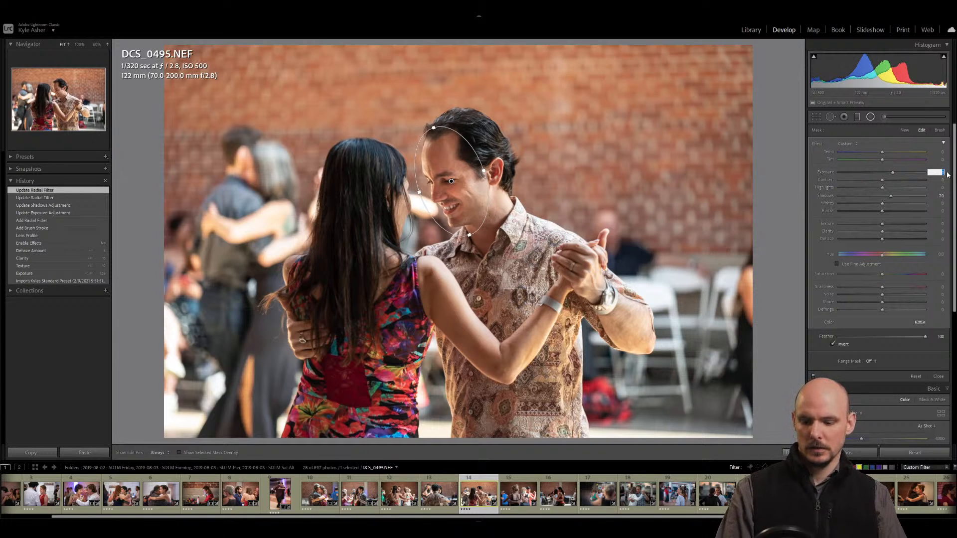
left_click(941, 196)
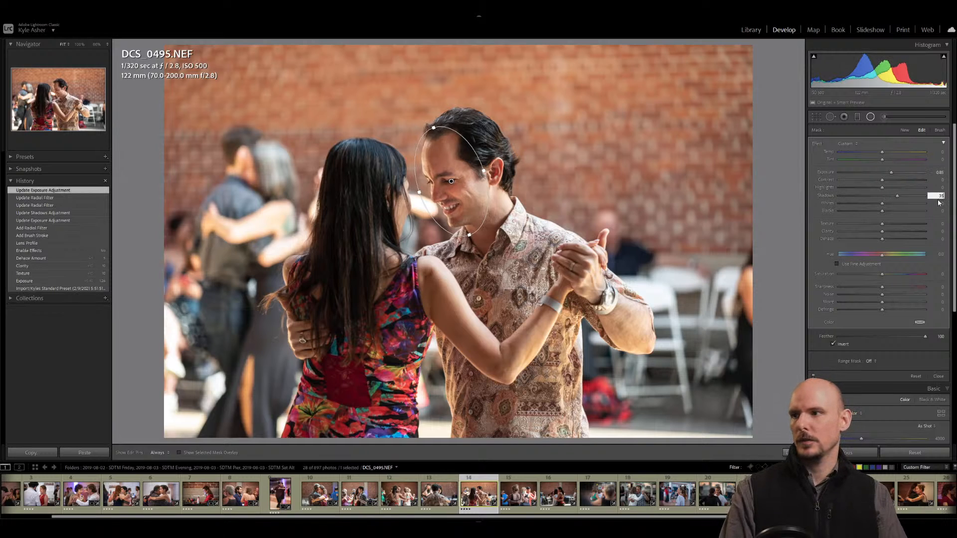
key("Return")
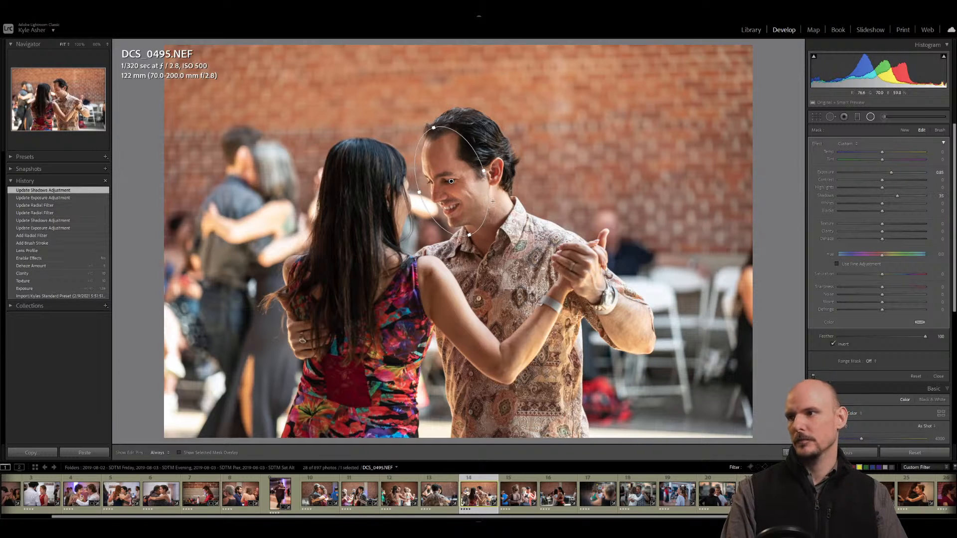
key("Return")
key("Escape")
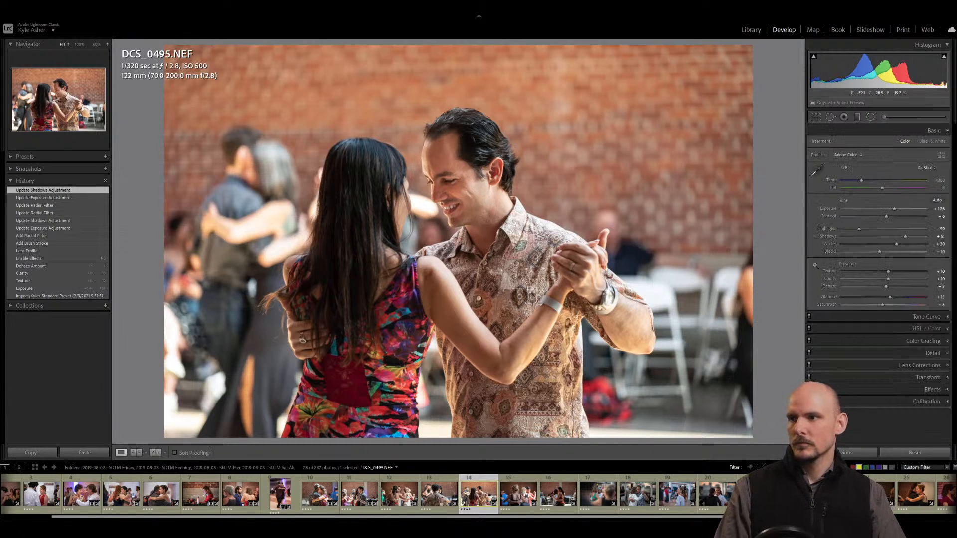
Reselect the radial filter on the man's face and set its texture to 10, clarity to 10 and dehaze to 5.
left_click(888, 117)
left_click(870, 118)
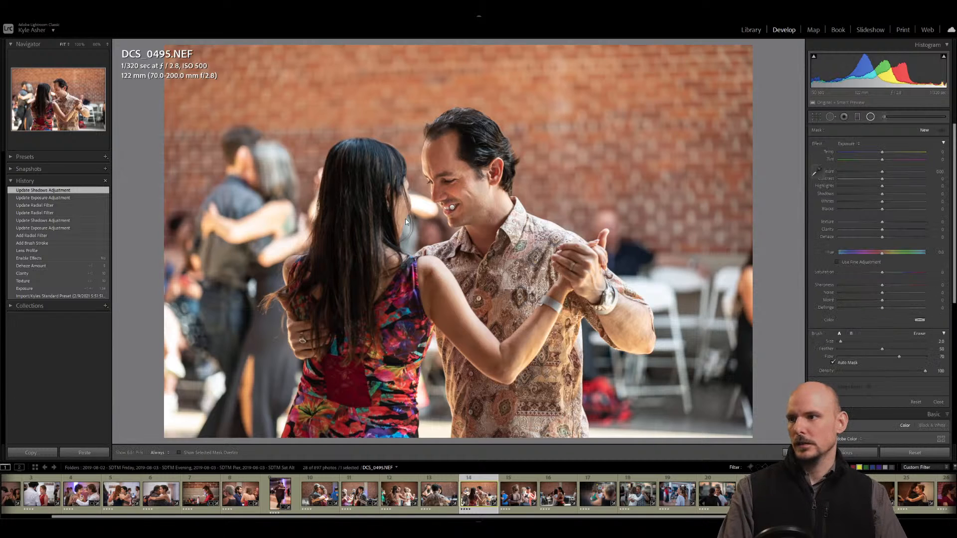
left_click(452, 182)
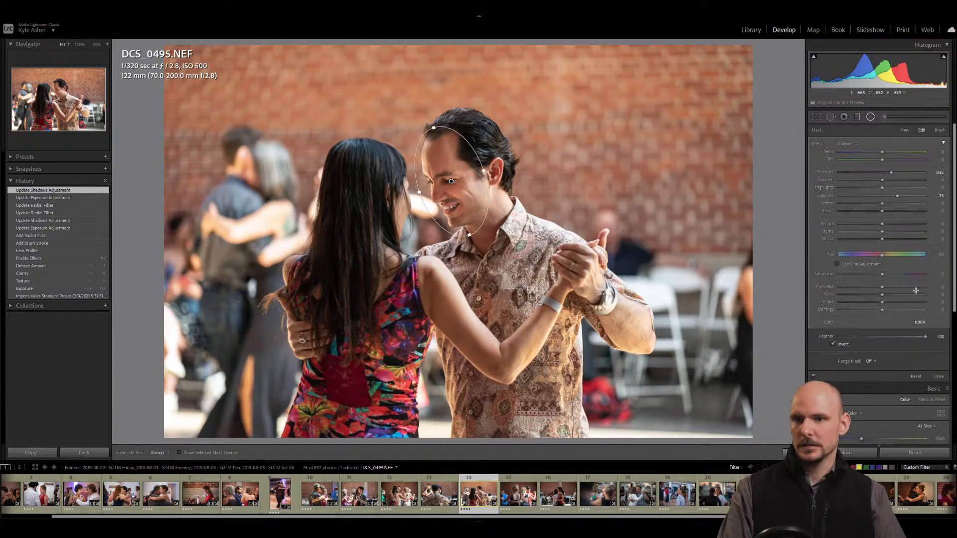
left_click(935, 224)
type("10")
left_click(936, 232)
type("10")
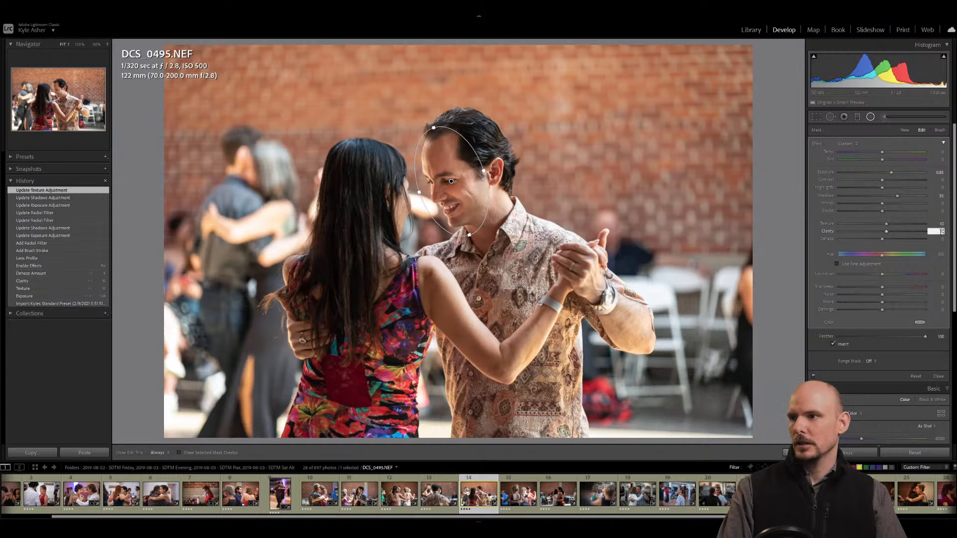
left_click(938, 240)
type("5")
key("Return")
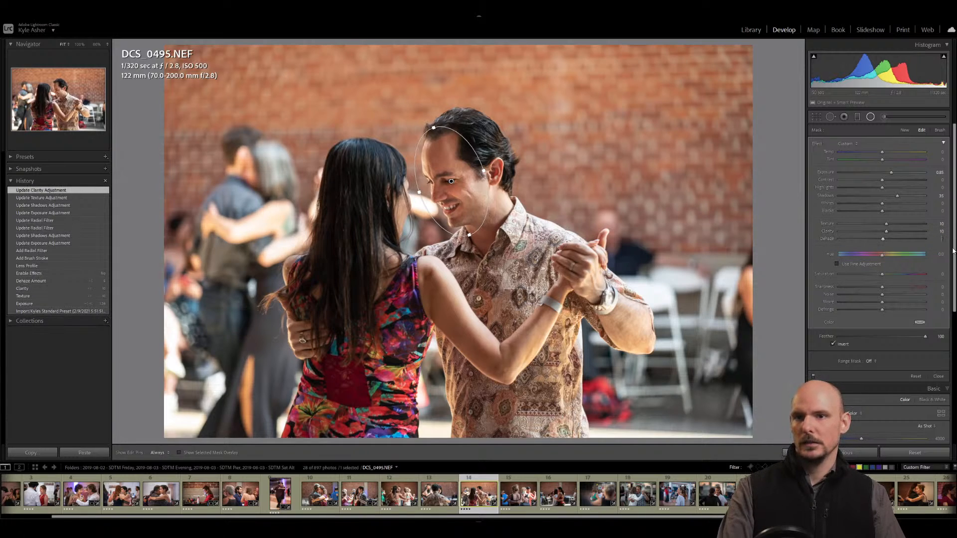
key("Return")
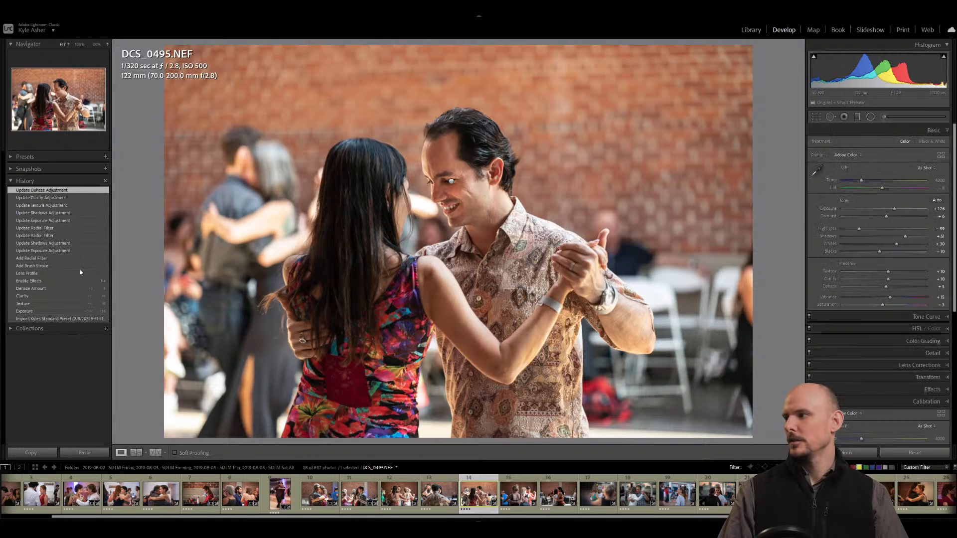
left_click(938, 377)
Reset all settings of photo DCS_0495.NEF and restore the edits from the last dehaze adjustment in the history.
left_click(915, 453)
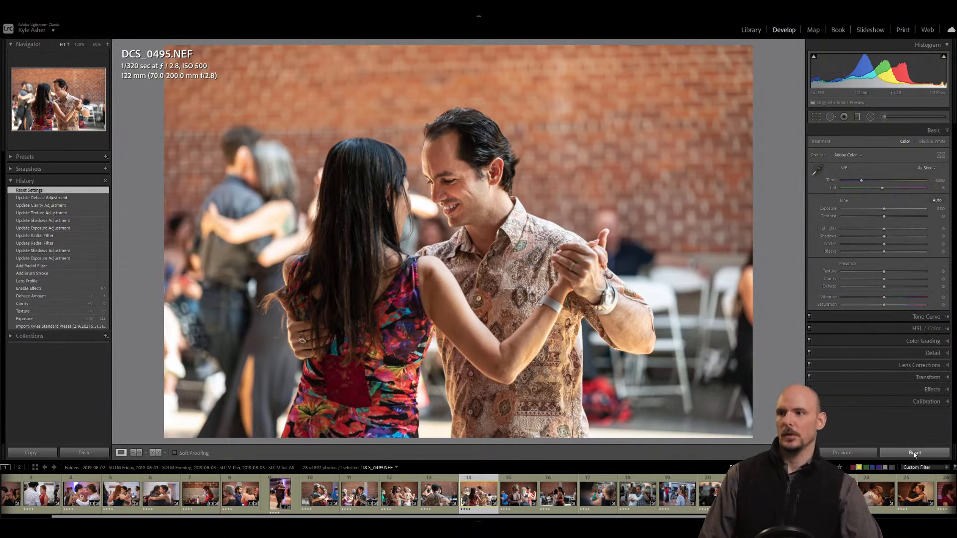
left_click(40, 198)
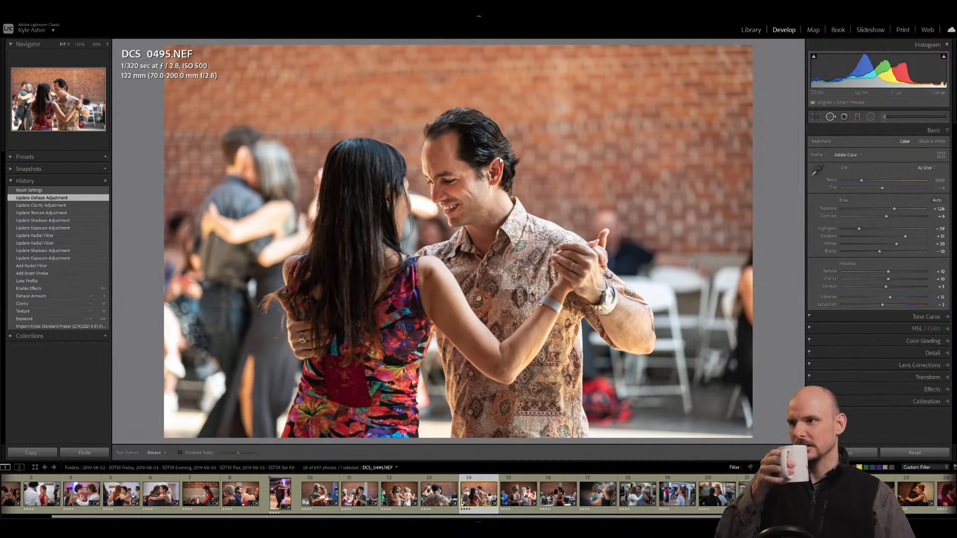
Heal two spots on the man's forehead and above his eye with Spot Removal, and open photo DCS_0512.NEF.
left_click(830, 117)
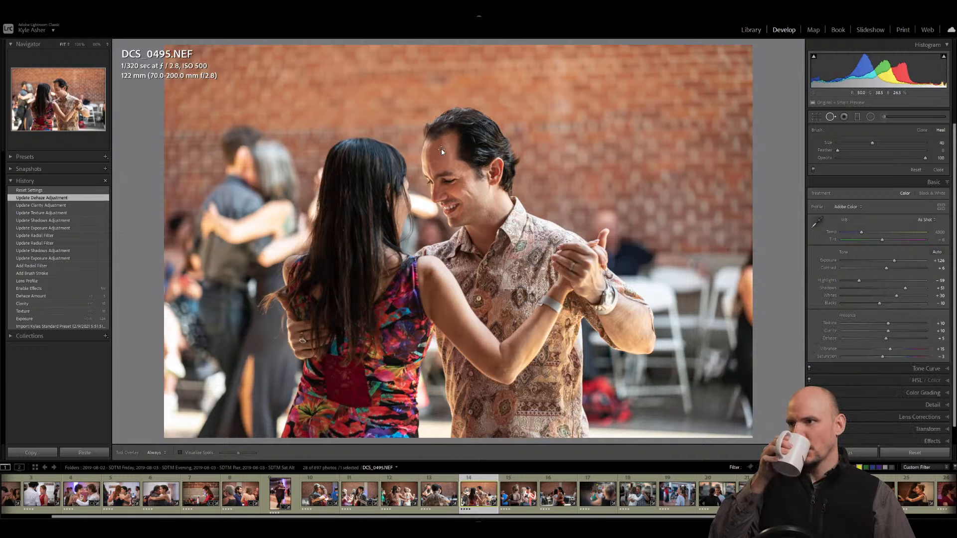
left_click(441, 149)
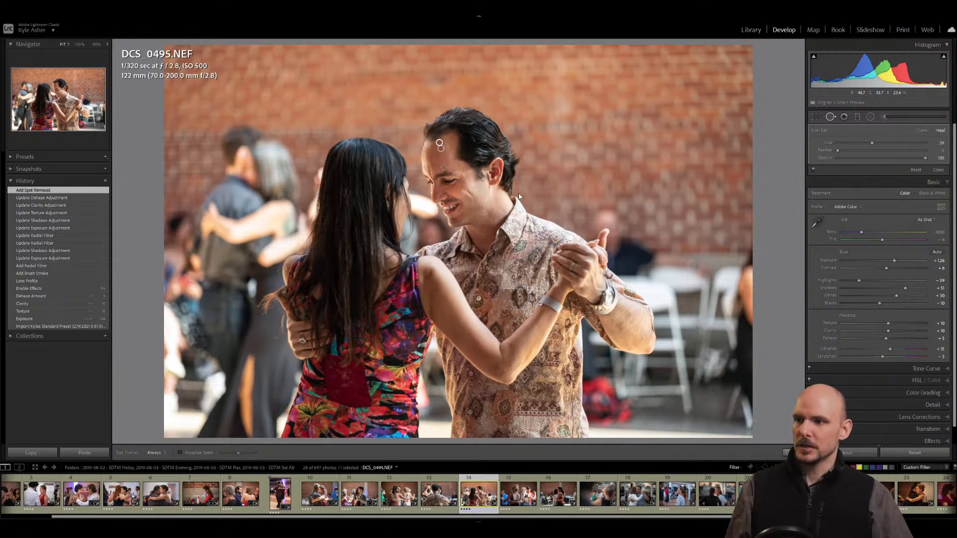
left_click(443, 167)
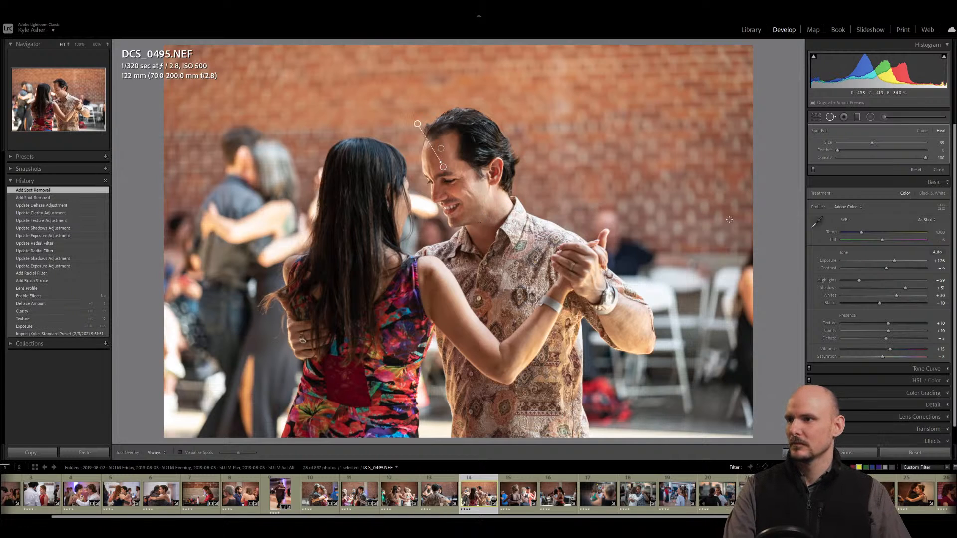
key("q")
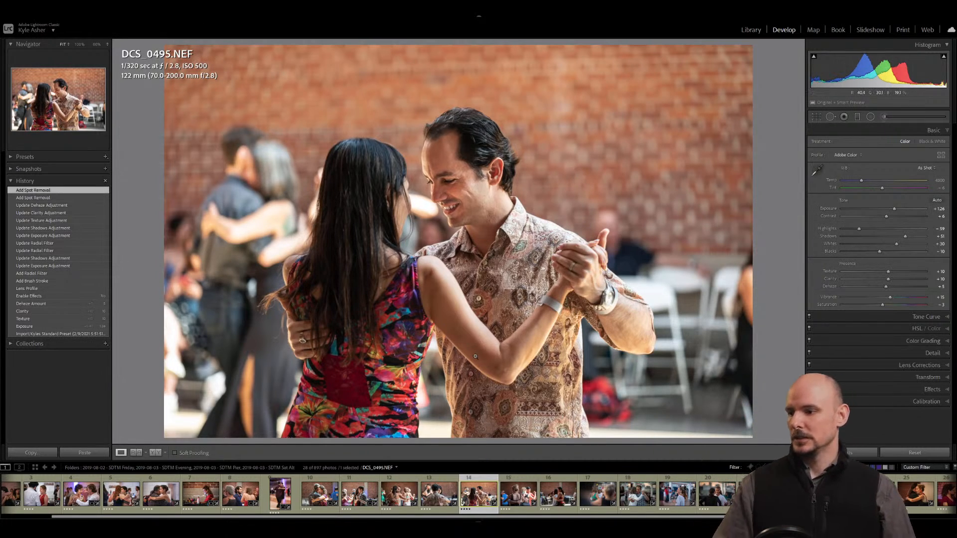
left_click(519, 493)
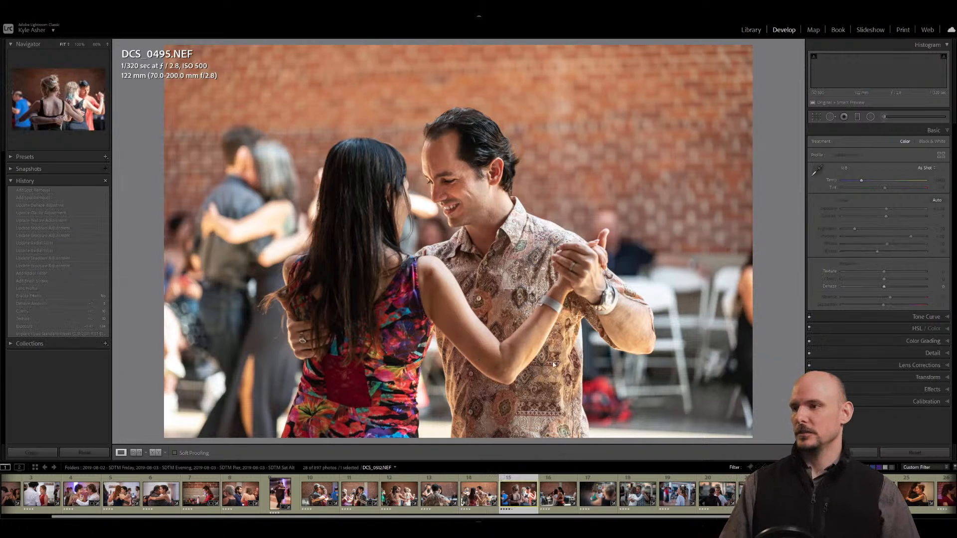
Return to photo DCS_0512.NEF and set its exposure to 0.68, highlights to -89 and shadows to 77.
key("Left")
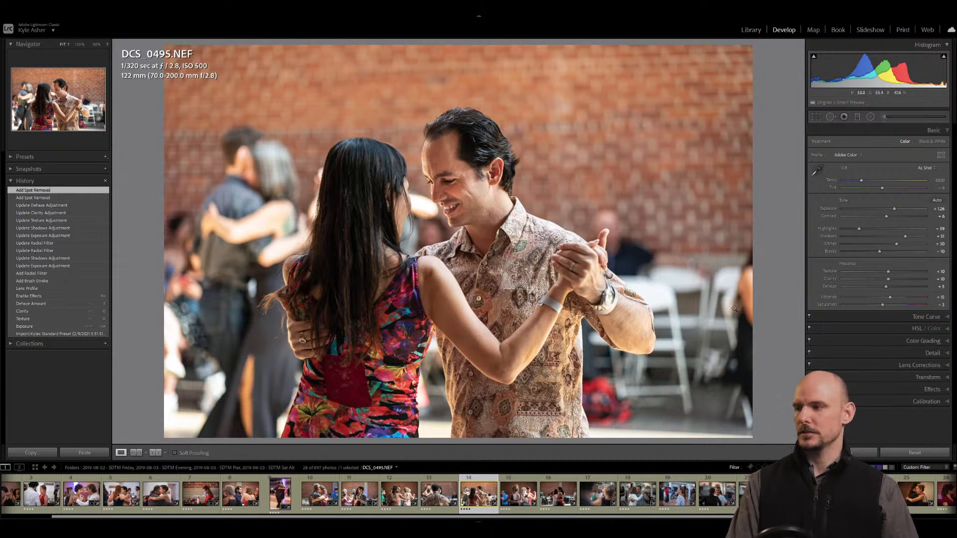
key("Right")
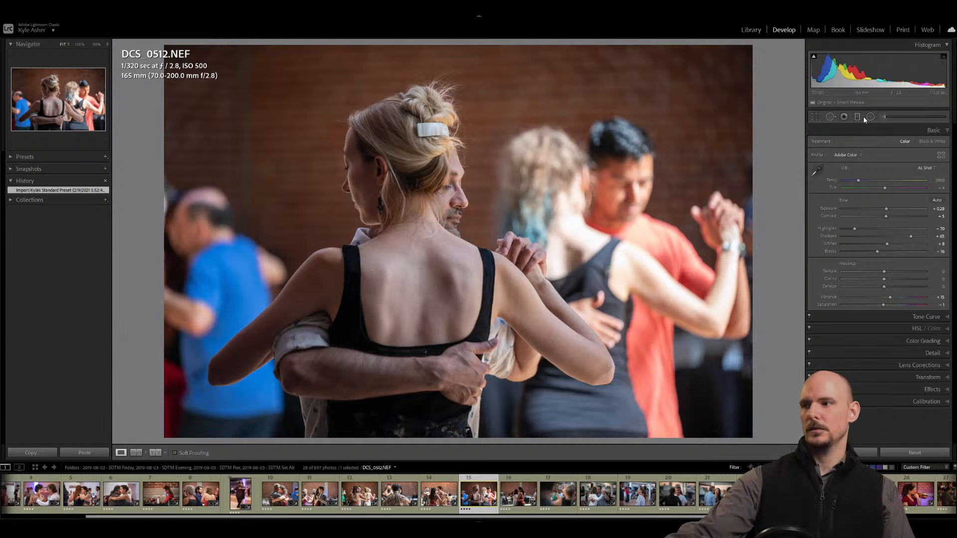
key("plus")
key("plus")
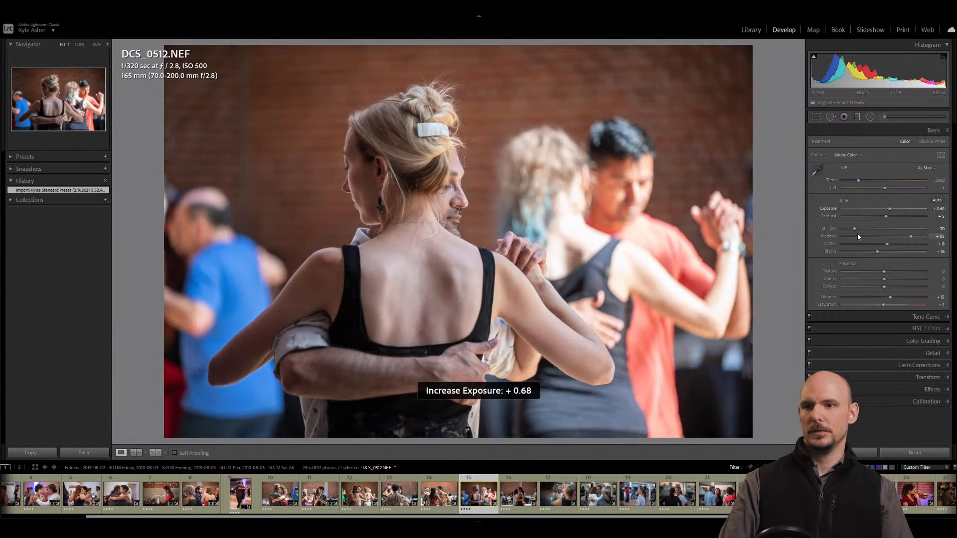
left_click_drag(854, 229, 847, 231)
left_click_drag(911, 236, 916, 236)
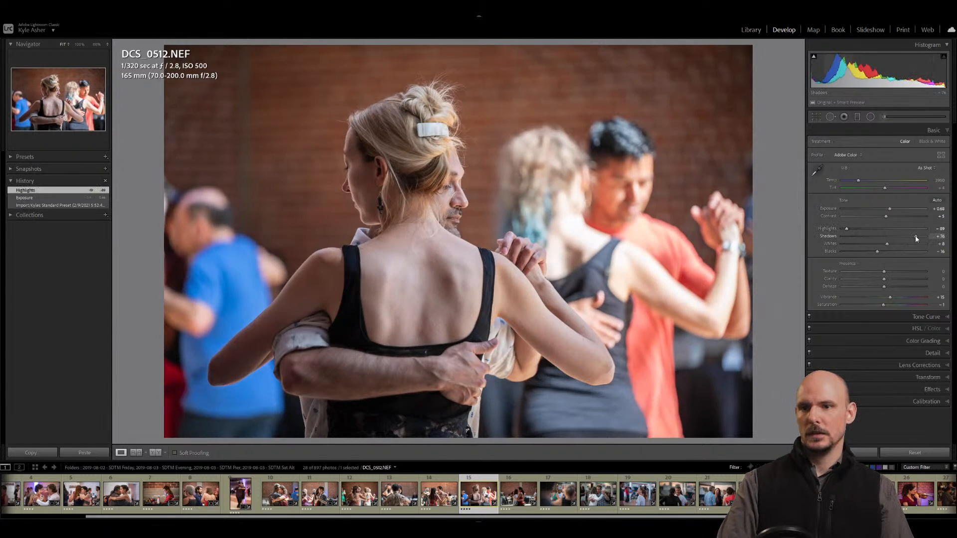
Set the photo's texture to 15, clarity to 10 and dehaze to 5.
left_click(944, 271)
type("15")
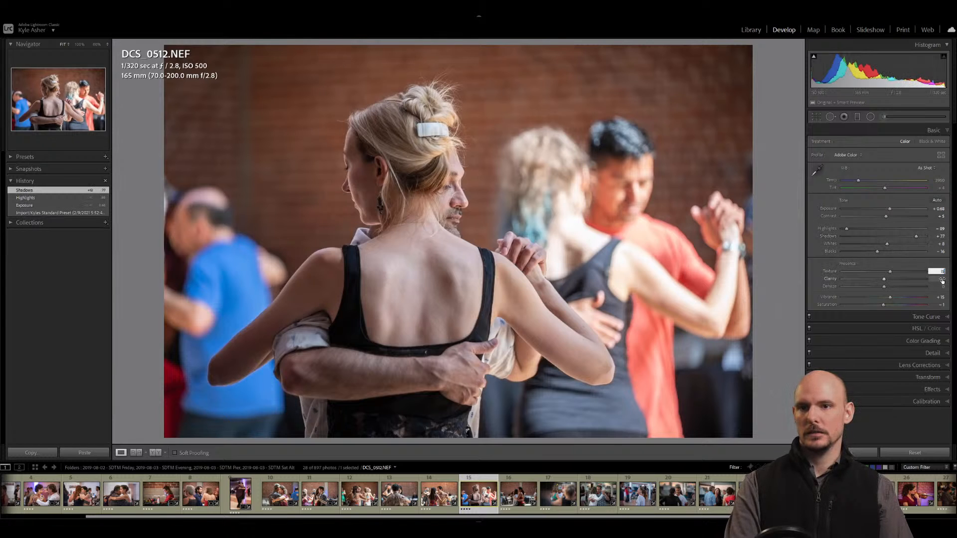
left_click(944, 279)
type("10")
left_click(944, 287)
type("5")
key("Return")
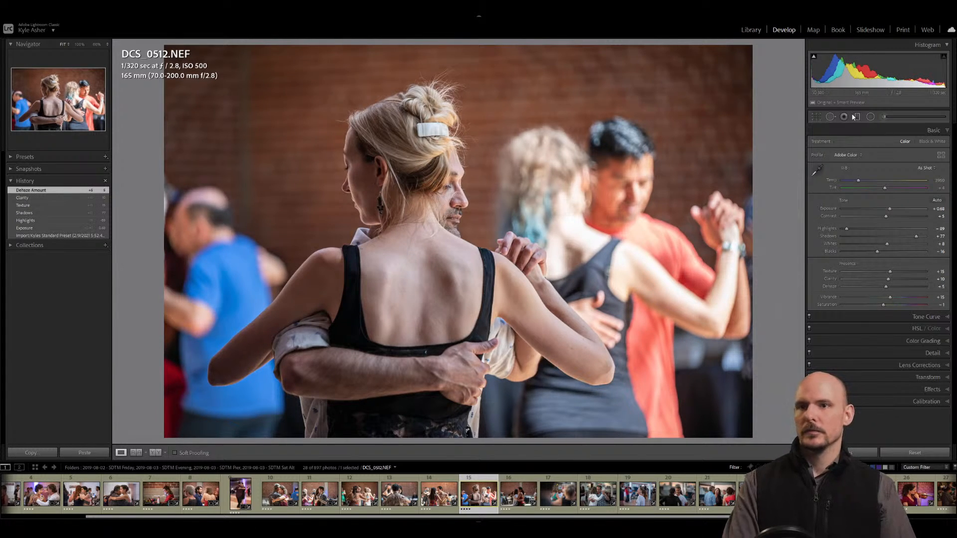
Place a narrow radial filter over the woman's face with exposure 0.50 and shadows 25.
left_click(870, 118)
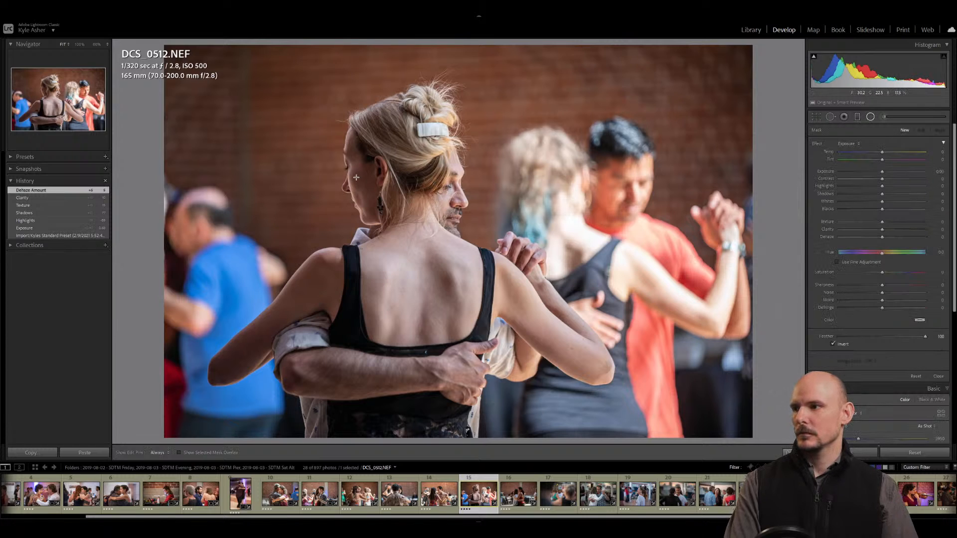
left_click(935, 172)
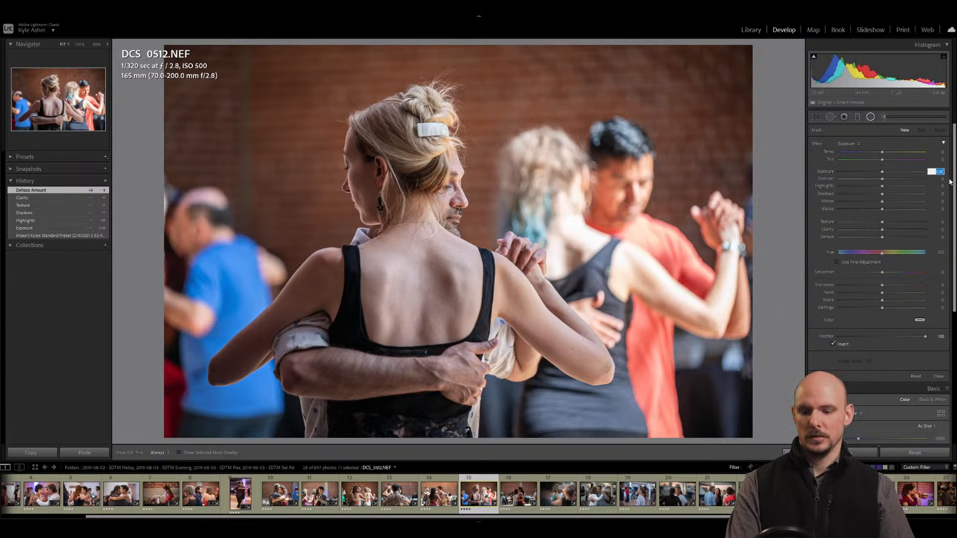
key("Return")
left_click_drag(360, 179, 394, 247)
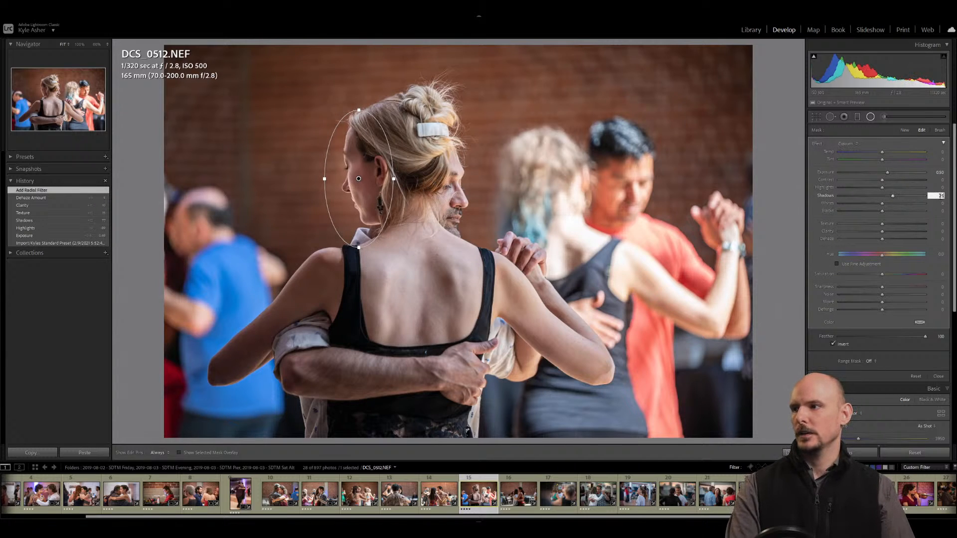
key("Return")
left_click_drag(327, 180, 329, 179)
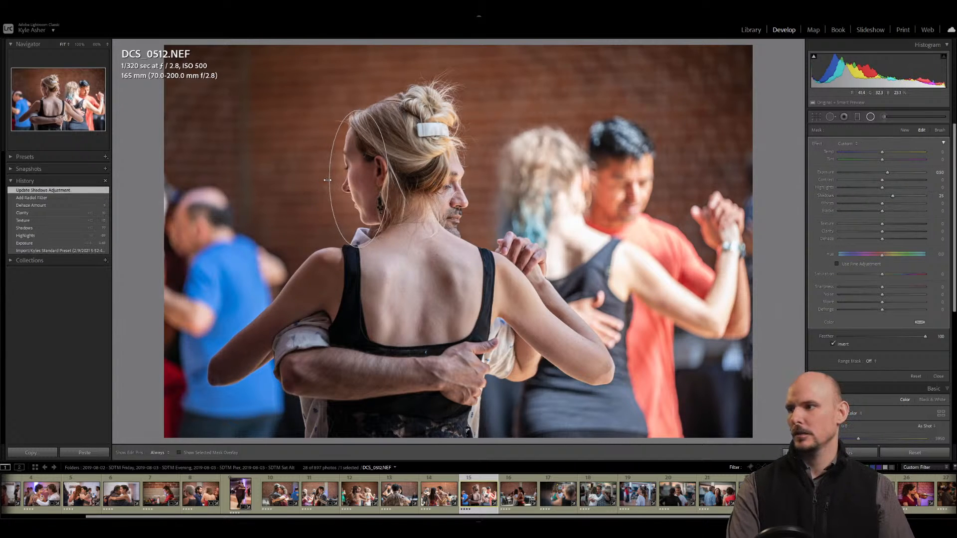
Add a second radial filter with exposure 0.50 over the man's face, strongly lowering its highlights and raising its shadows.
left_click_drag(452, 193, 481, 247)
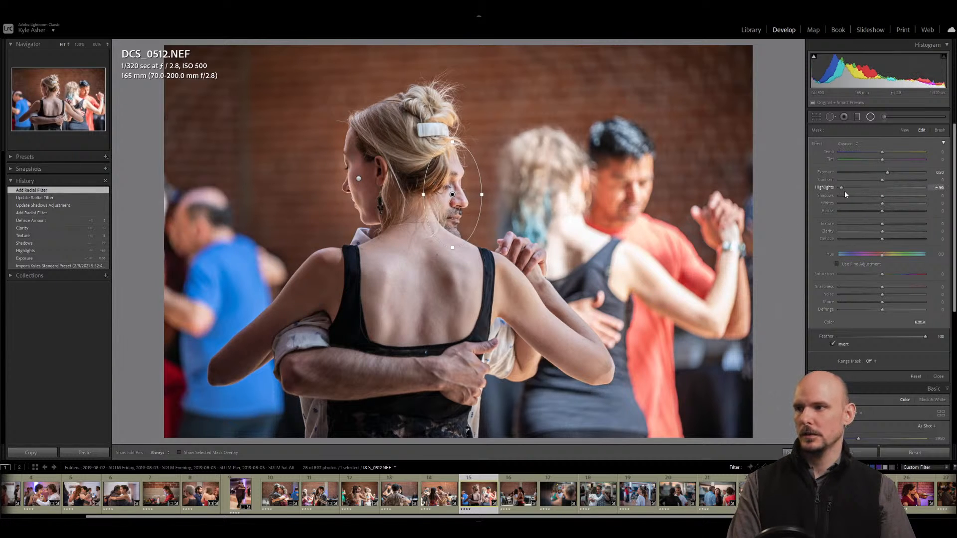
left_click_drag(846, 193, 890, 196)
key("Return")
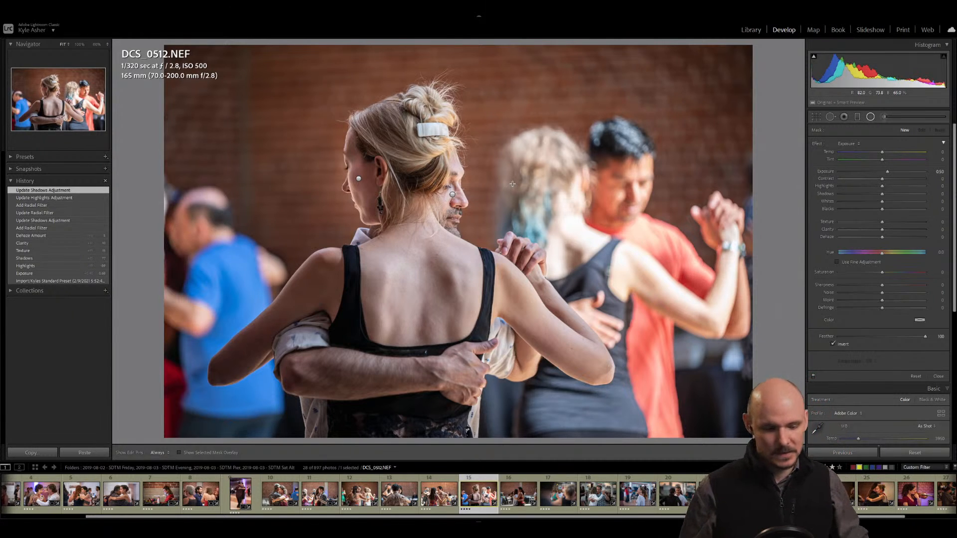
Open photo DCS_0526.NEF, close the radial filter and set the color temperature to 4000.
left_click(513, 496)
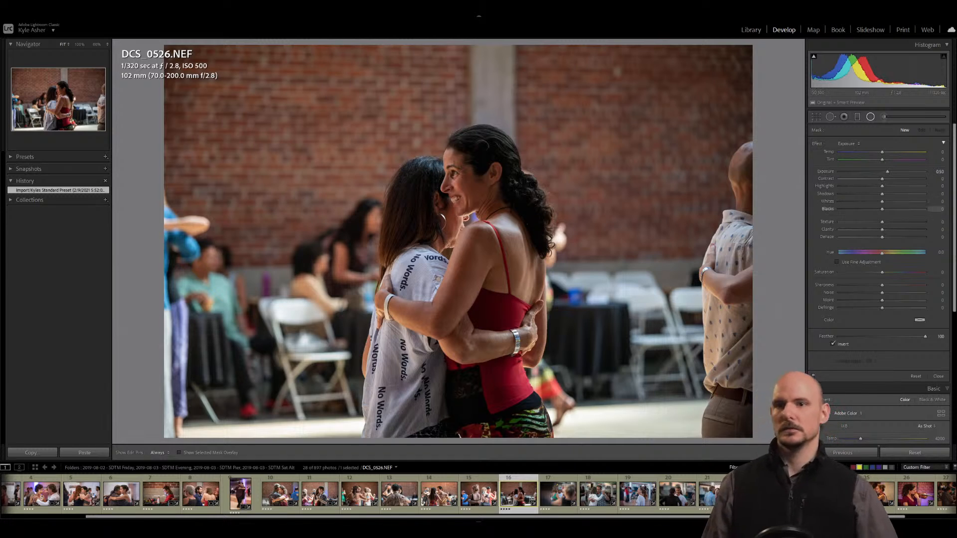
left_click(870, 117)
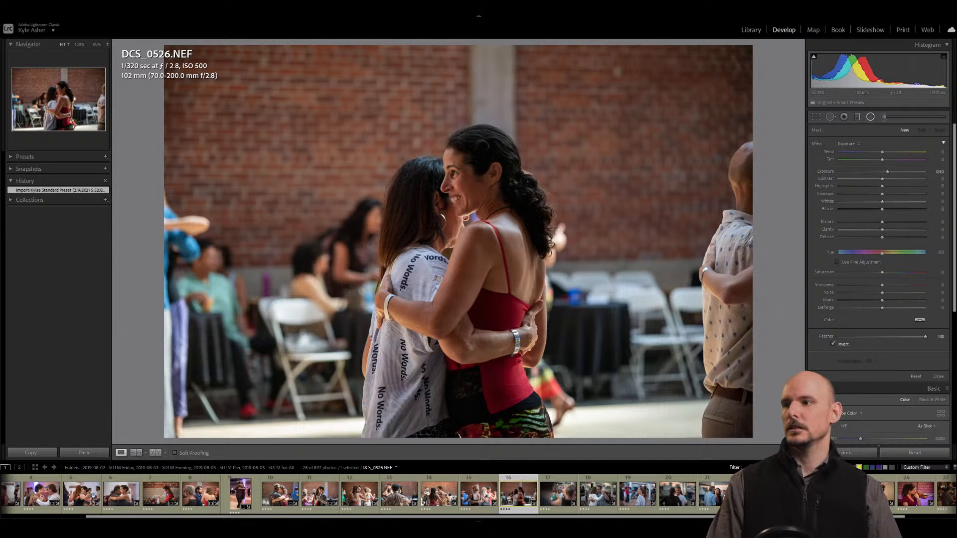
left_click(938, 179)
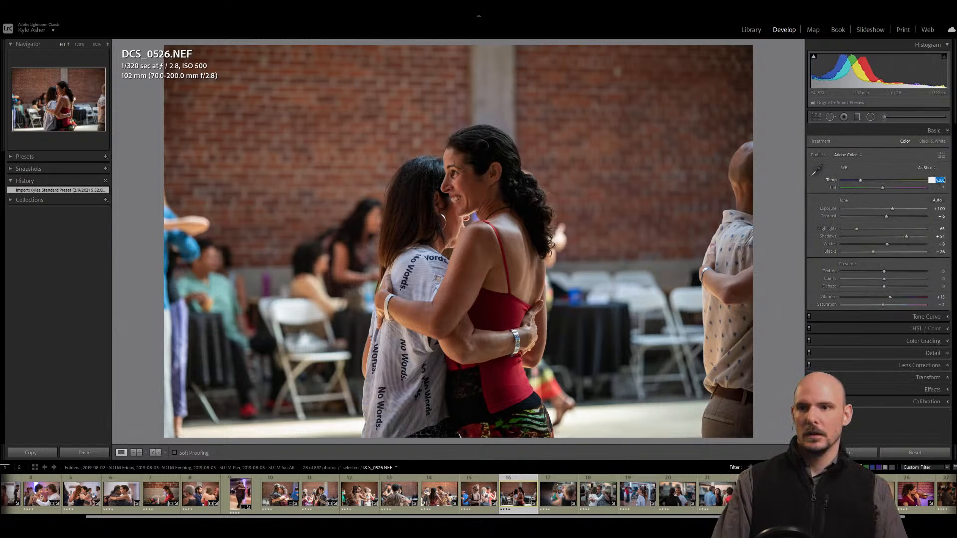
type("4000")
key("Return")
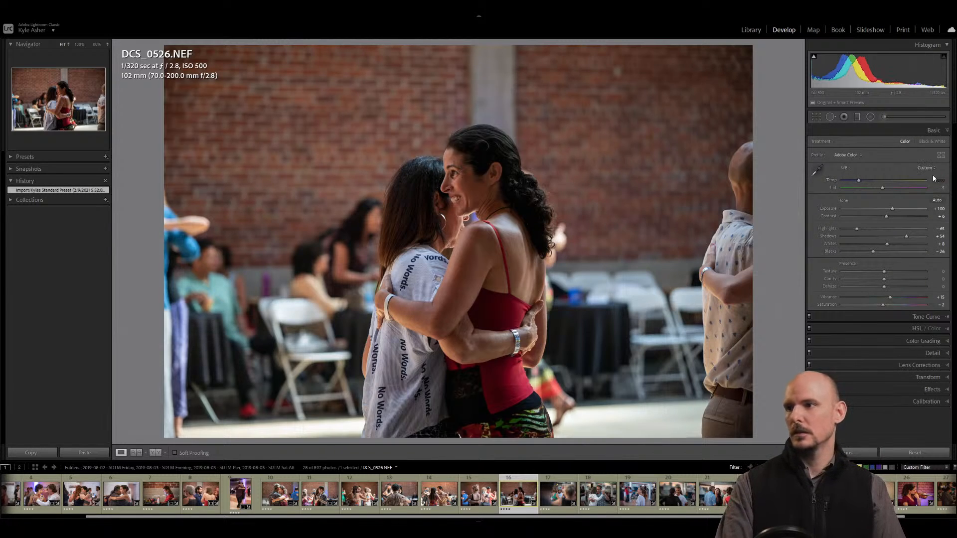
left_click(941, 189)
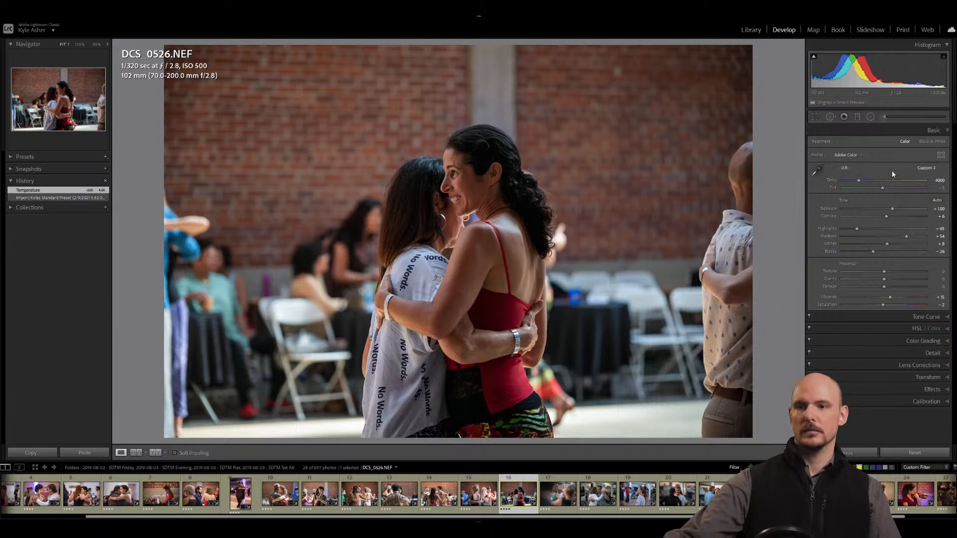
Raise the photo's exposure to 1.80.
key("equal")
key("equal")
key("equal")
key("equal")
key("equal")
key("equal")
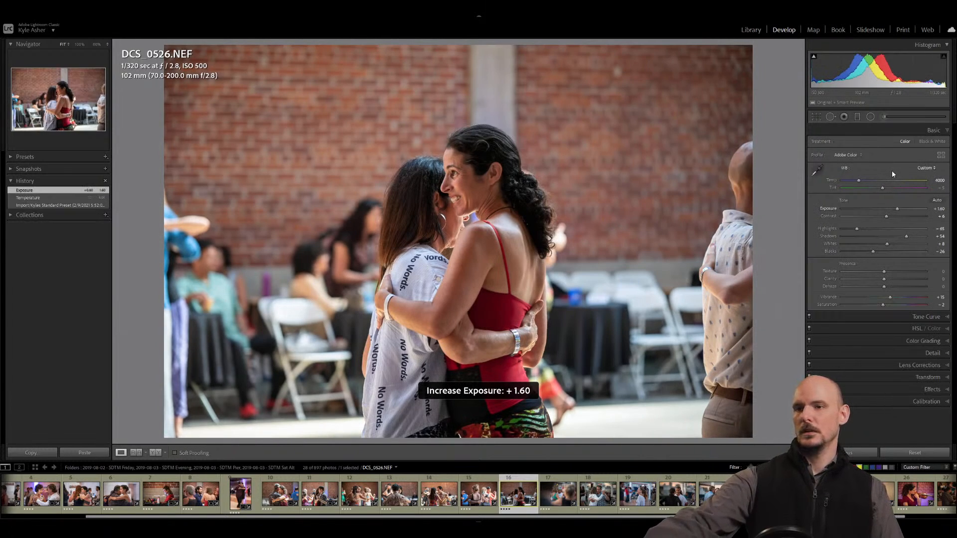
key("equal")
key("equal")
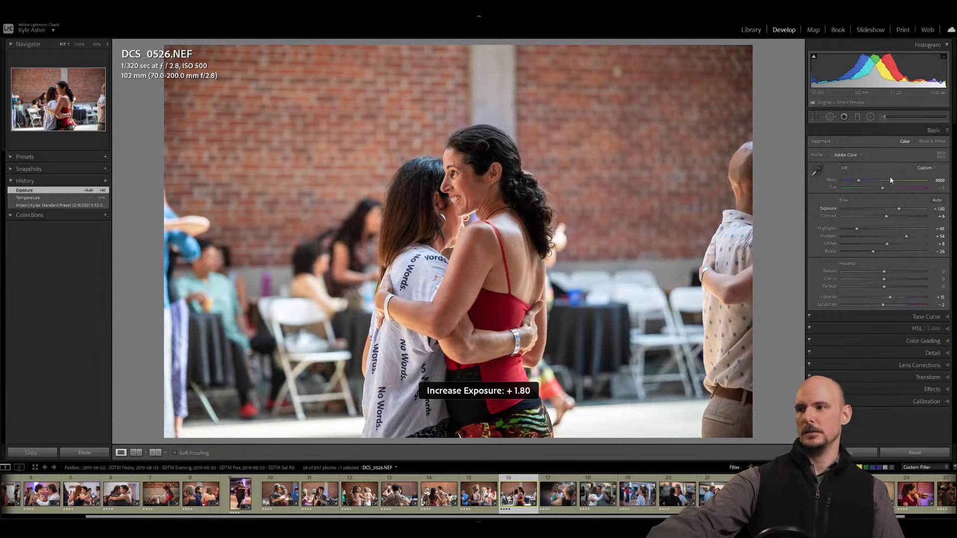
Set the post-crop vignette to an amount of about -28, midpoint 0 and feather 100, and compare it off and on.
left_click(946, 389)
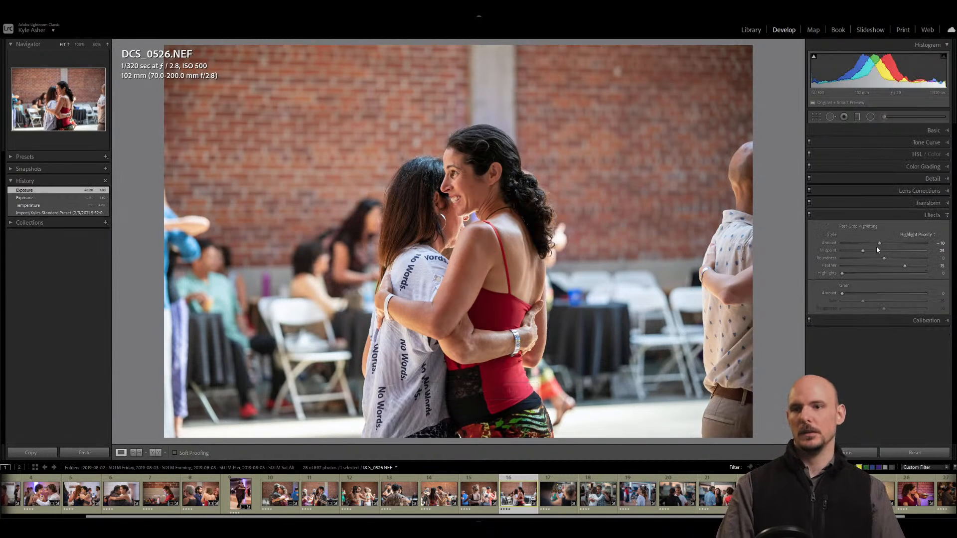
left_click_drag(876, 247, 786, 255)
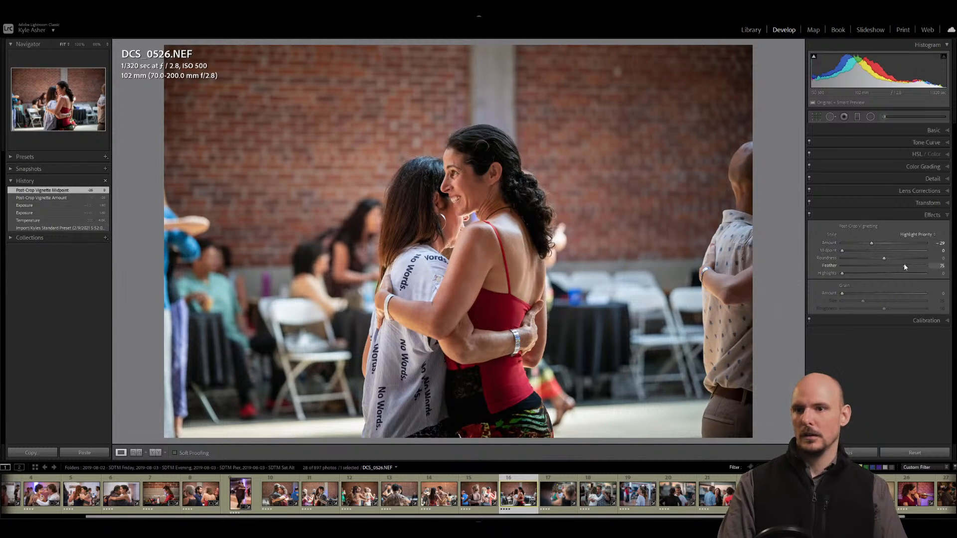
left_click_drag(906, 269, 925, 265)
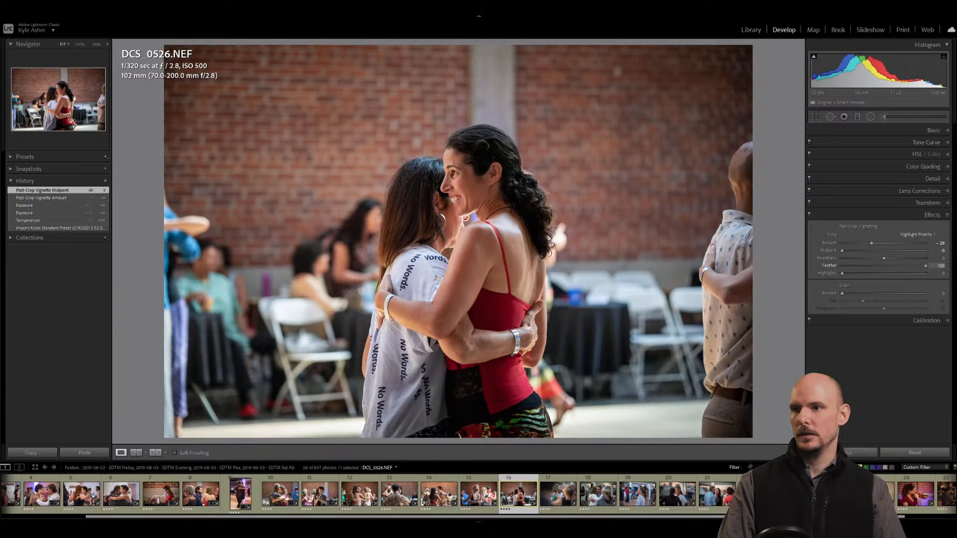
left_click(809, 215)
left_click(809, 215)
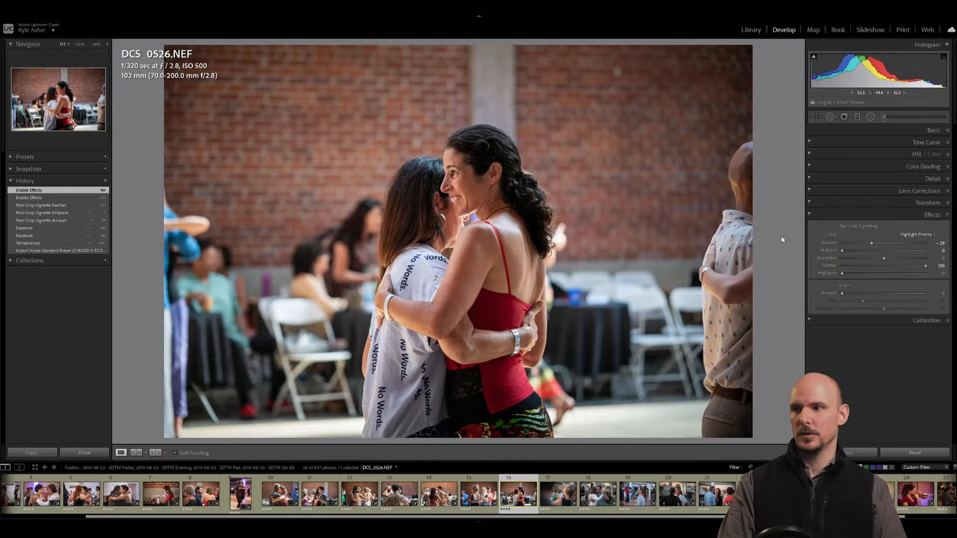
Set the texture of photo DCS_0526.NEF to 10, clarity to 10 and dehaze to 5.
left_click(933, 130)
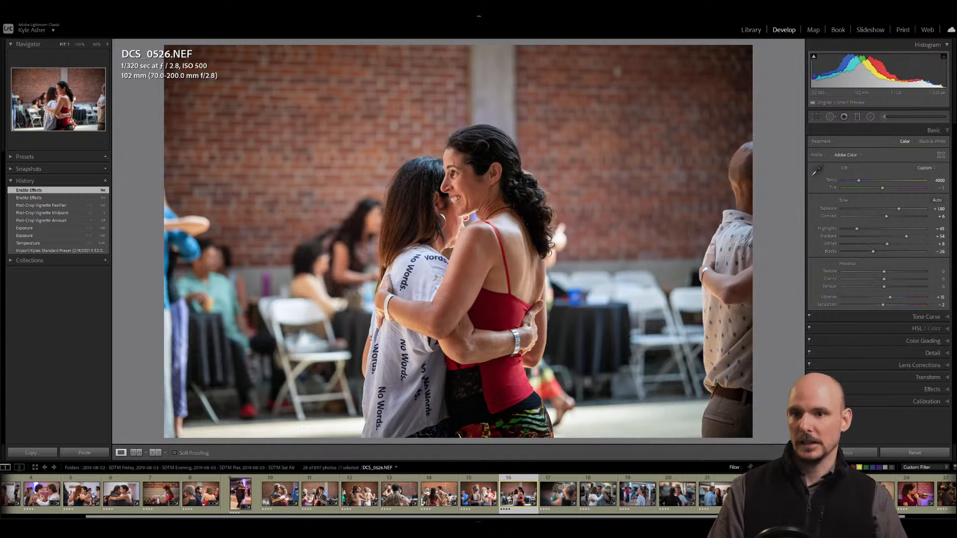
left_click(942, 271)
type("10")
key("Tab")
type("10")
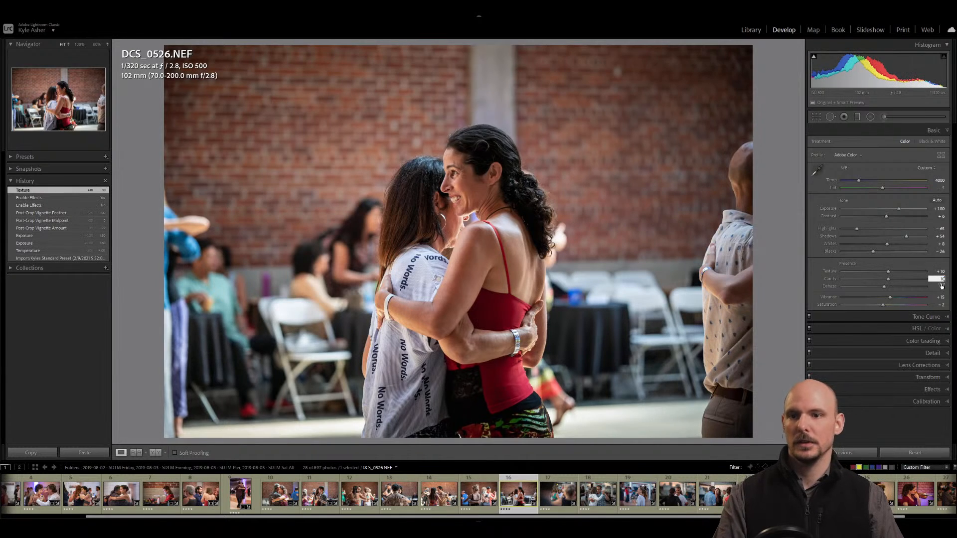
key("Tab")
type("5")
key("Return")
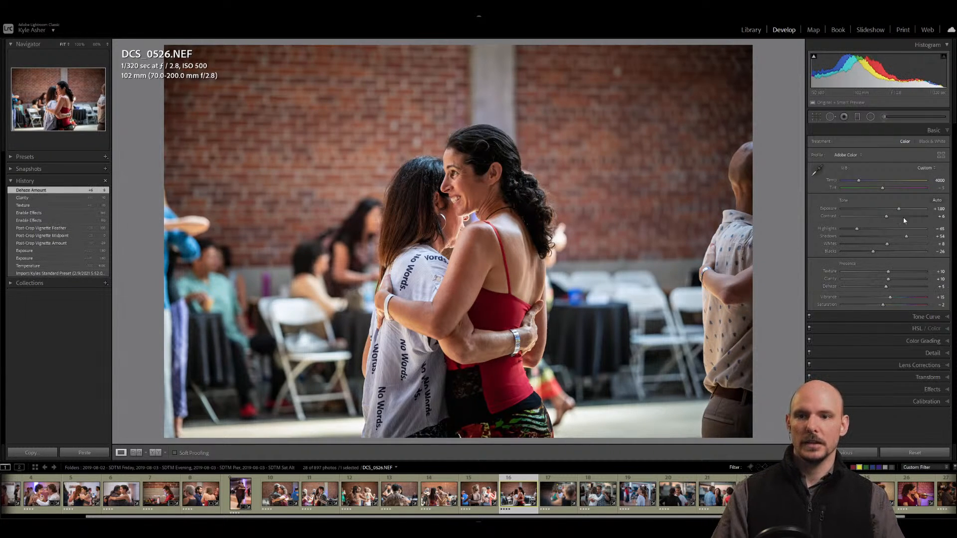
Set the photo's saturation to -10 and straighten it slightly with the crop angle.
left_click(936, 304)
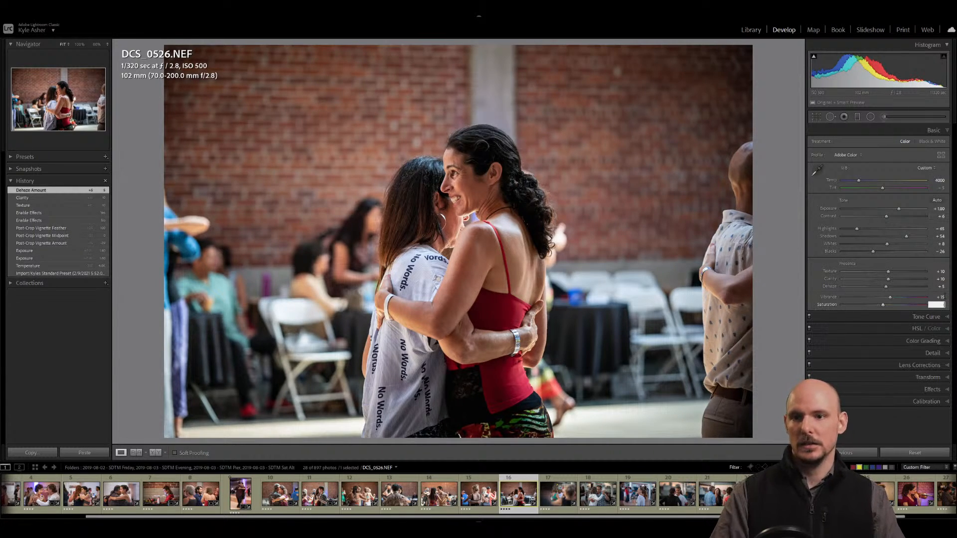
type("-10")
key("Return")
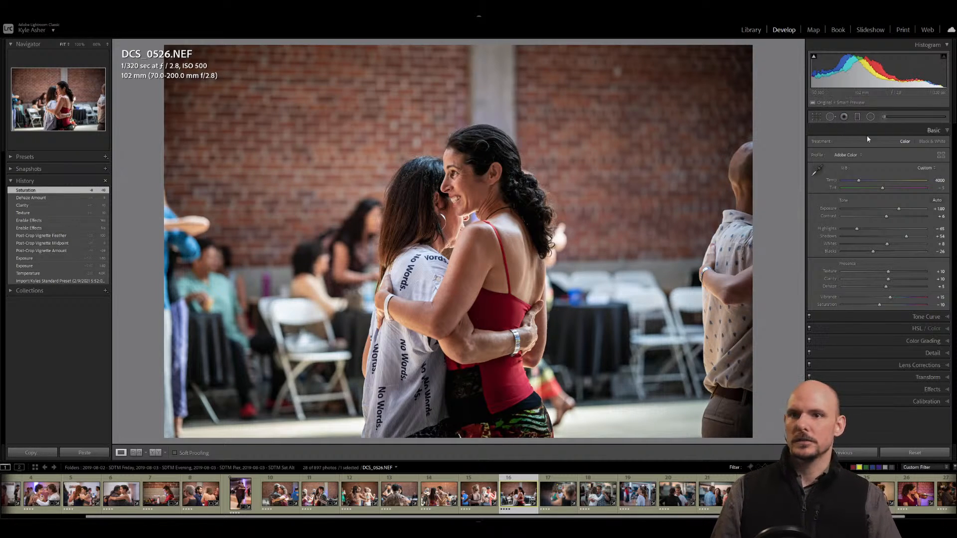
left_click(816, 117)
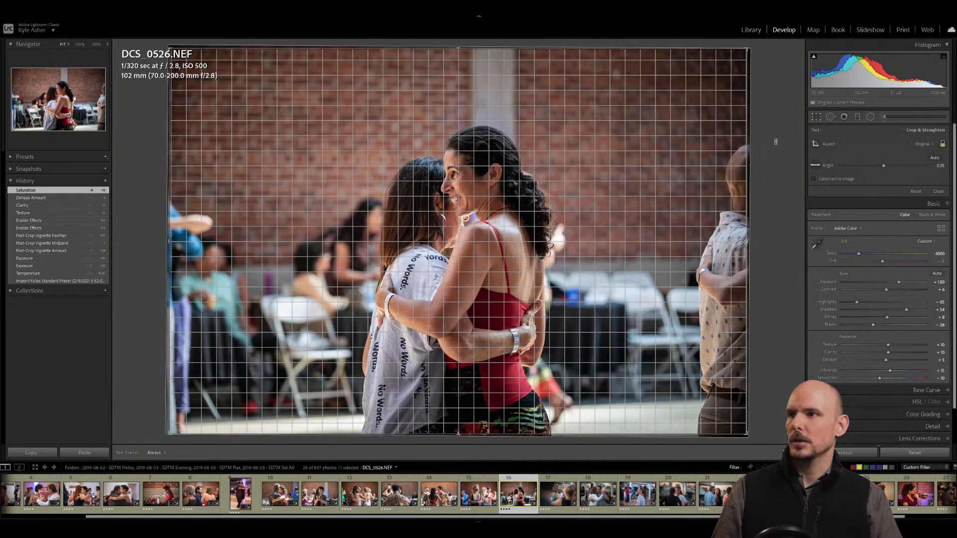
key("Return")
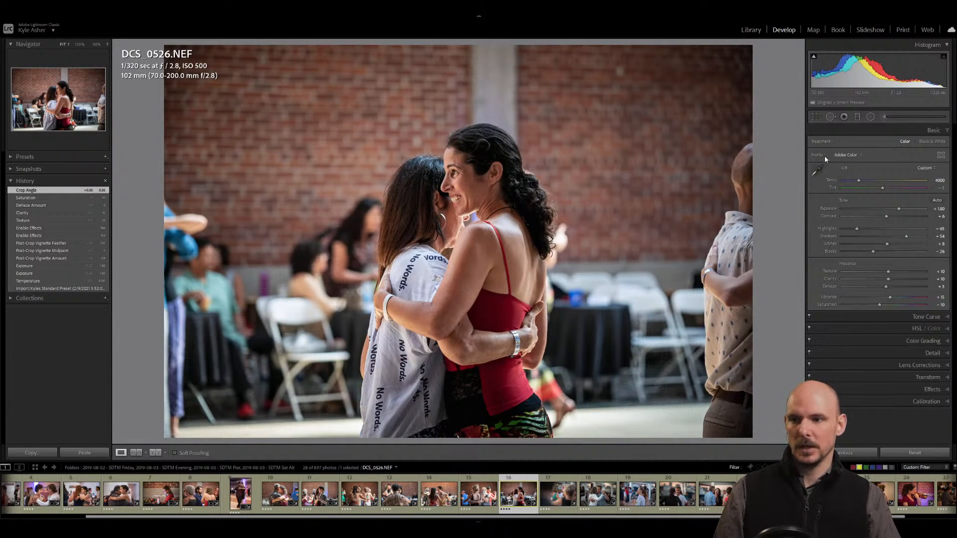
Place a radial filter with exposure 0.50 over the smiling woman's face, lower its saturation to about -15 and close the filter.
left_click(871, 117)
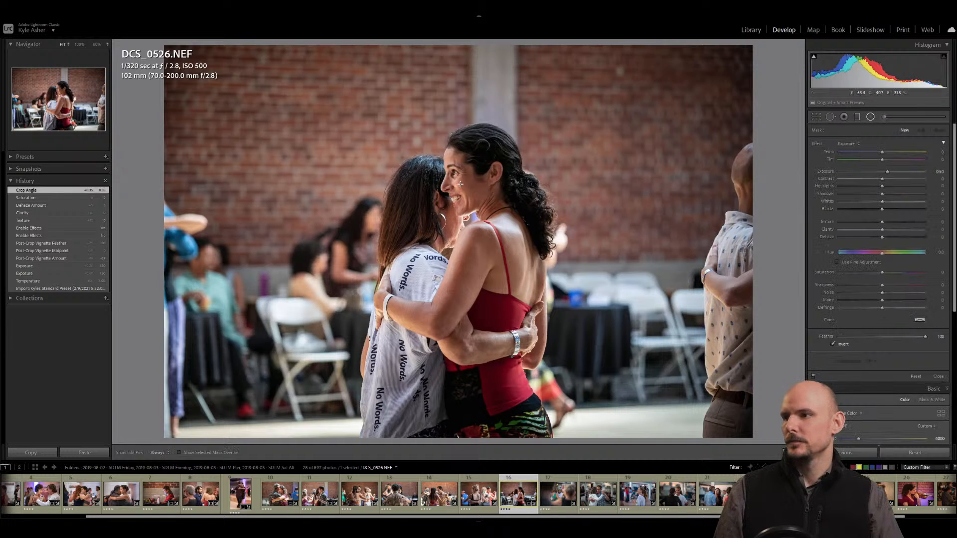
left_click_drag(458, 182, 489, 228)
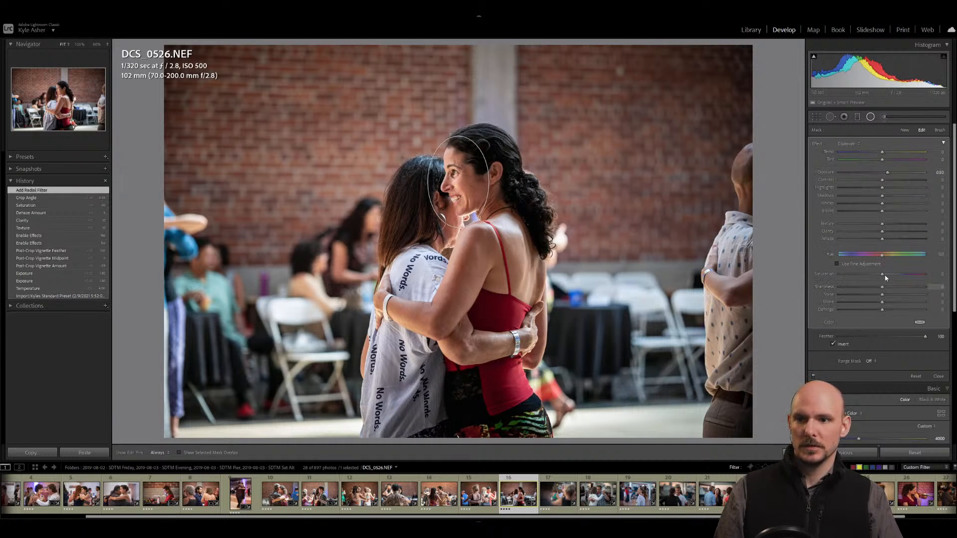
left_click_drag(882, 274, 880, 275)
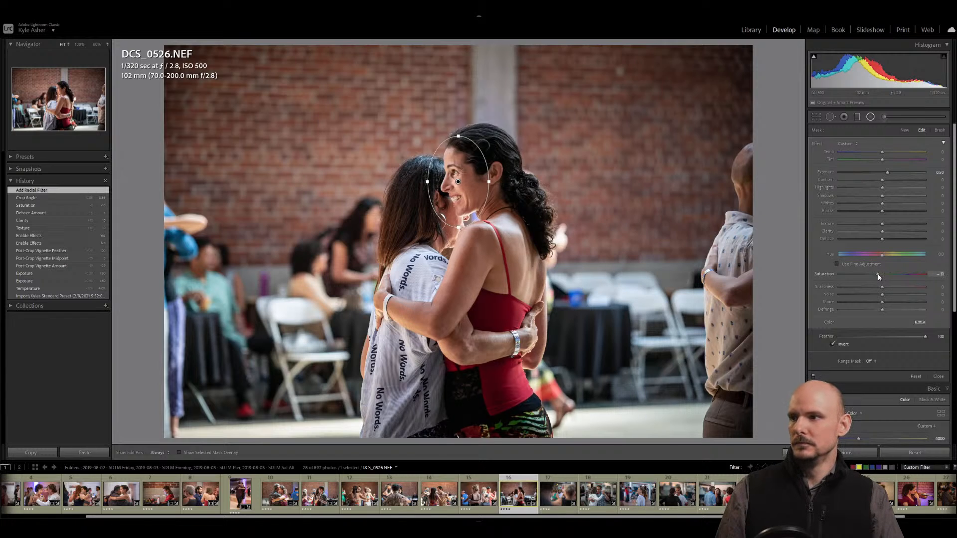
left_click_drag(843, 282, 867, 285)
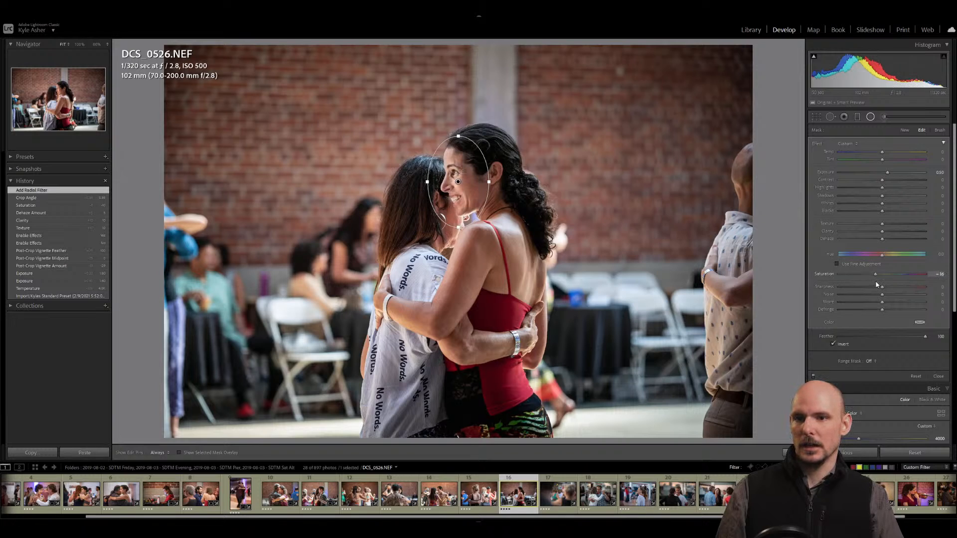
left_click(723, 246)
key("shift+m")
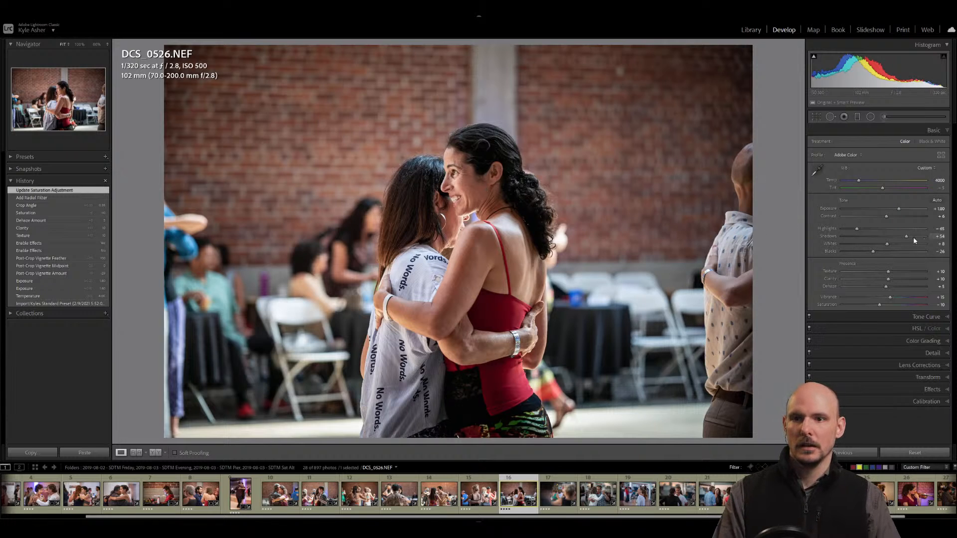
Raise the shadows of DCS_0526.NEF to about 76, lower the highlights to about -78 and reduce the whites slightly.
left_click_drag(913, 237, 918, 241)
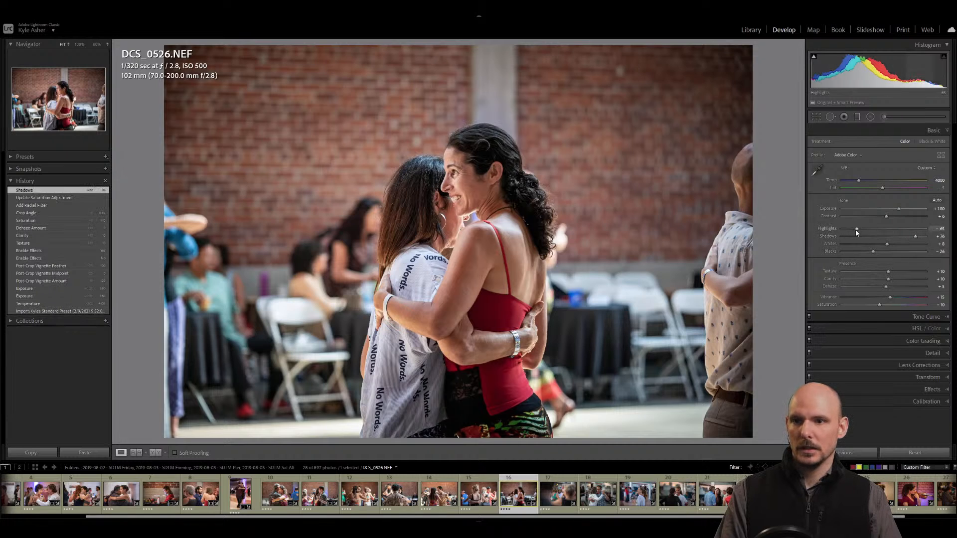
left_click_drag(853, 228, 846, 229)
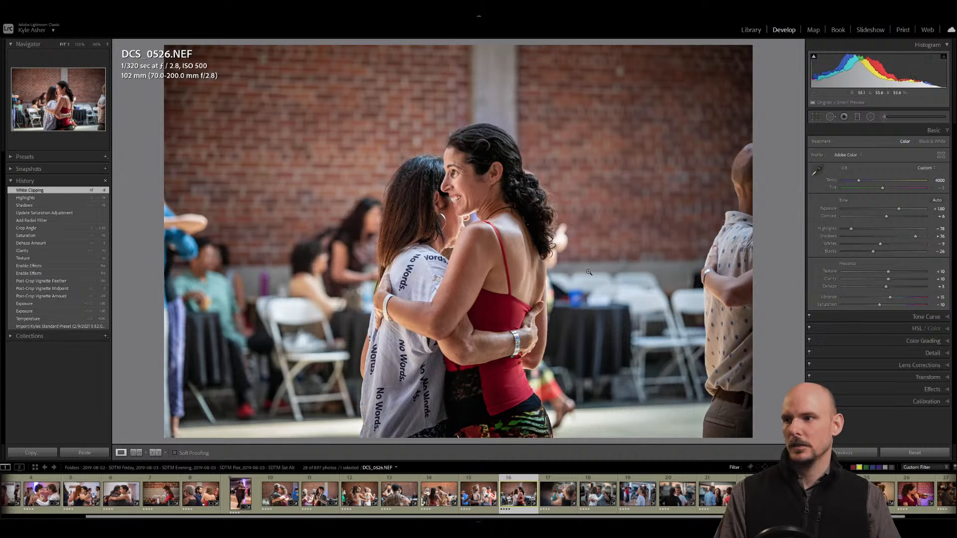
Go to photo DCS_0562.NEF and set its texture to 10, clarity to 10 and dehaze to 5.
key("Right")
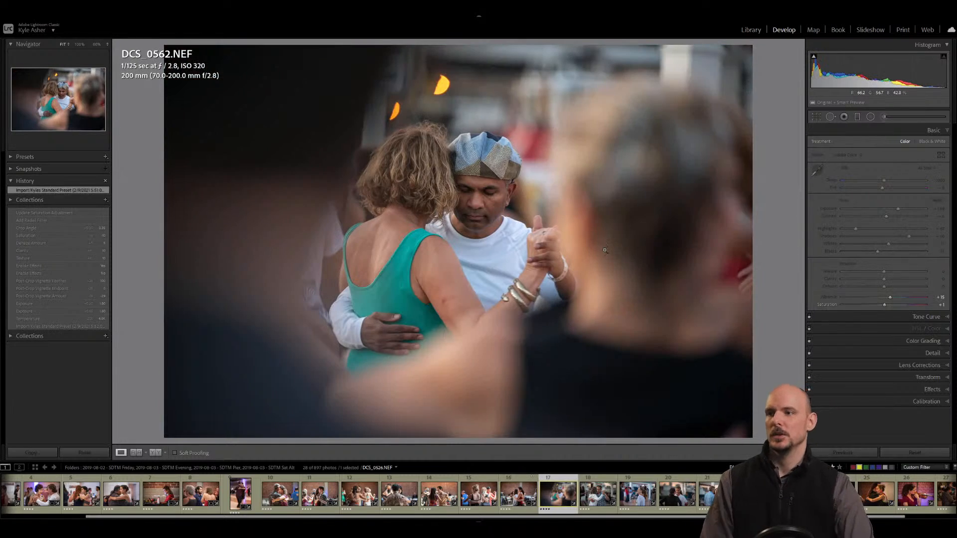
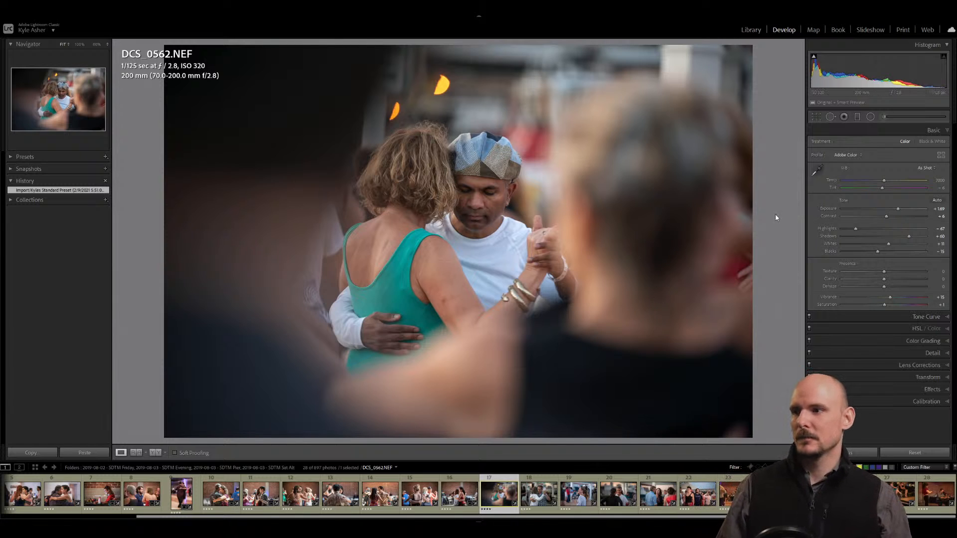
left_click(941, 271)
type("10")
left_click(941, 280)
type("10")
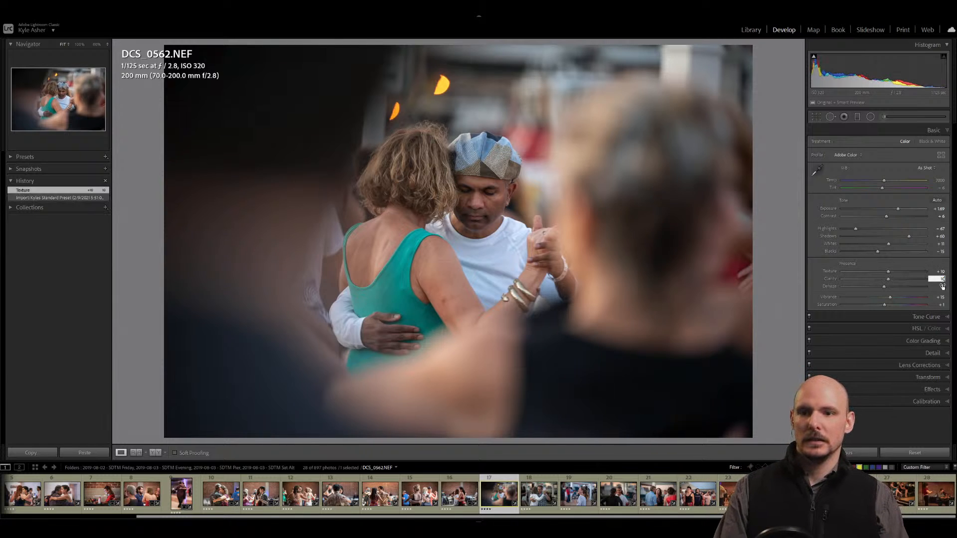
left_click(941, 287)
type("5")
key("Return")
Set the saturation of DCS_0562.NEF to -10 and raise its exposure slightly.
left_click(936, 305)
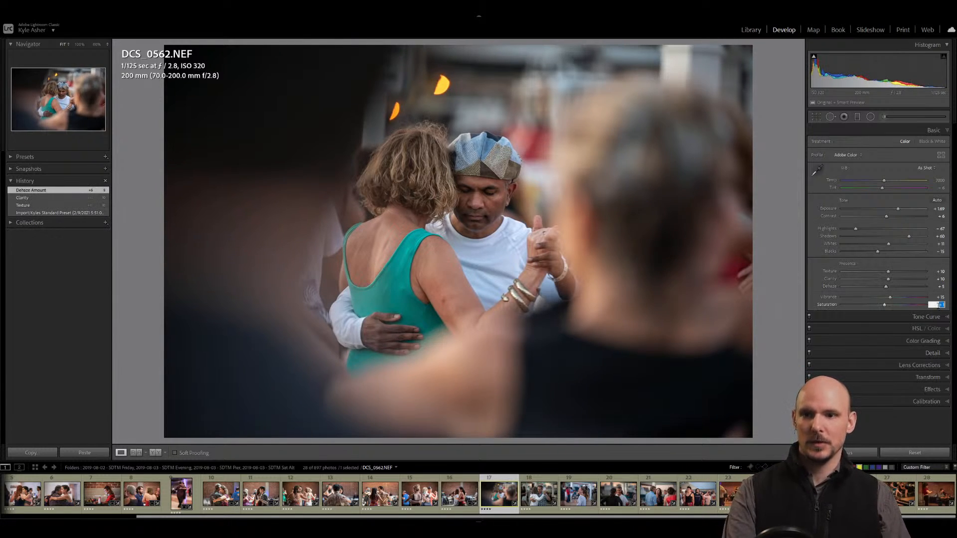
type("-10")
key("Return")
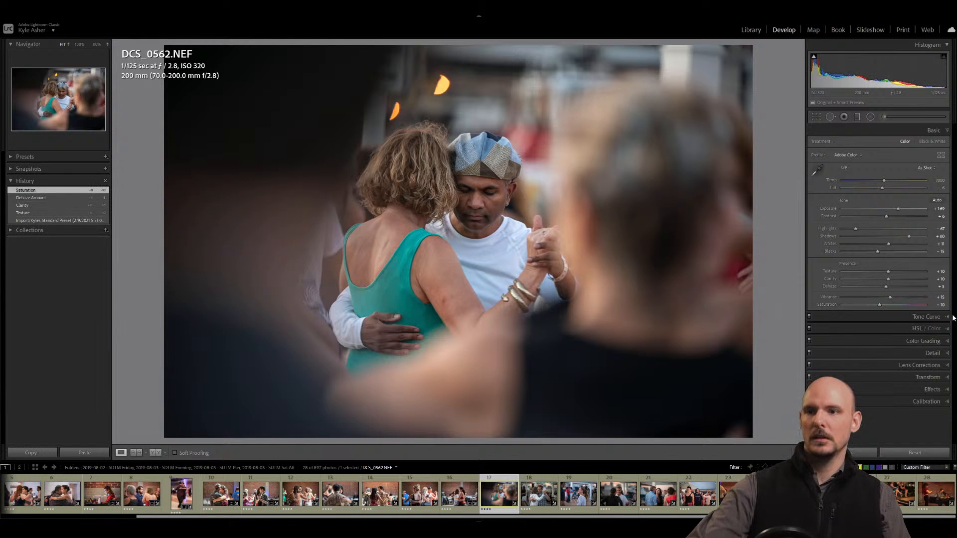
key("plus")
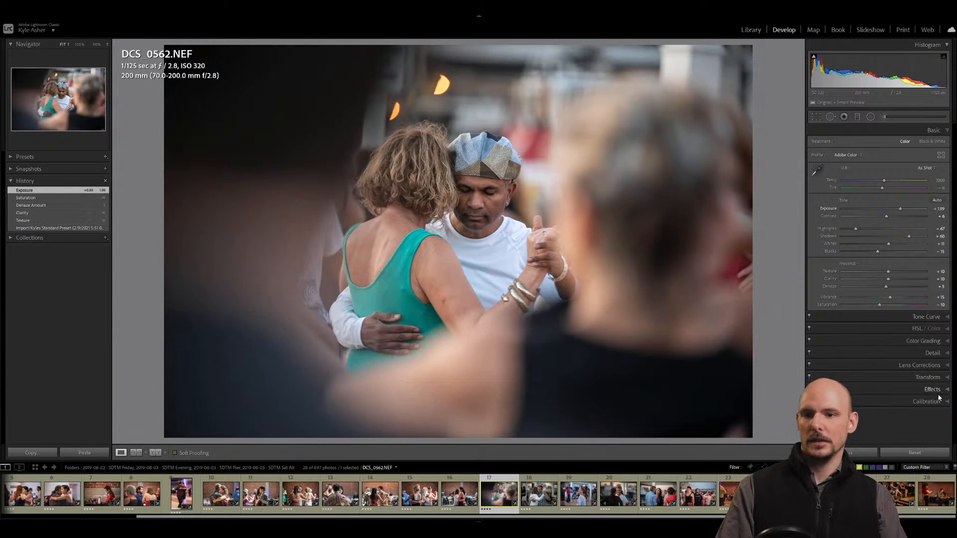
Assign the Tamron lens profile to DCS_0562.NEF in the lens corrections.
key("ctrl+6")
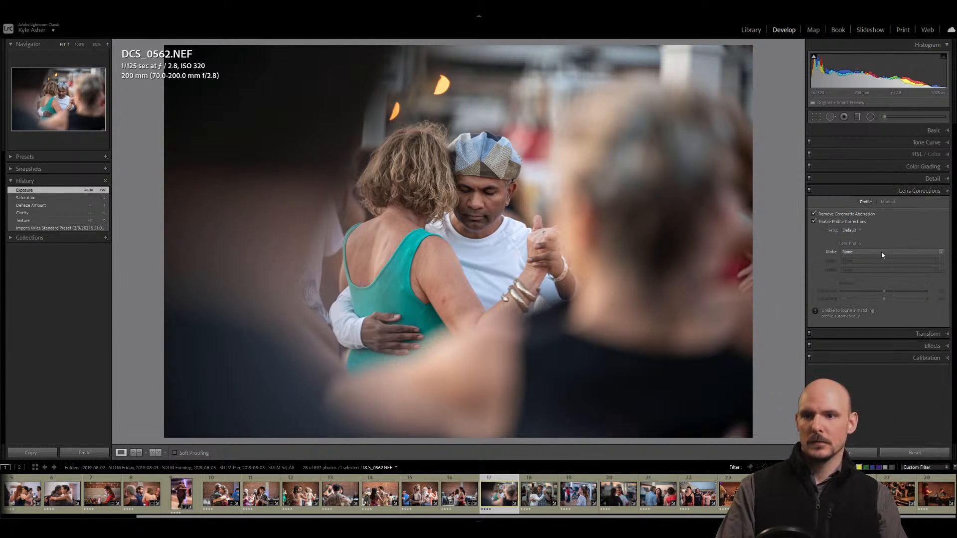
left_click(881, 251)
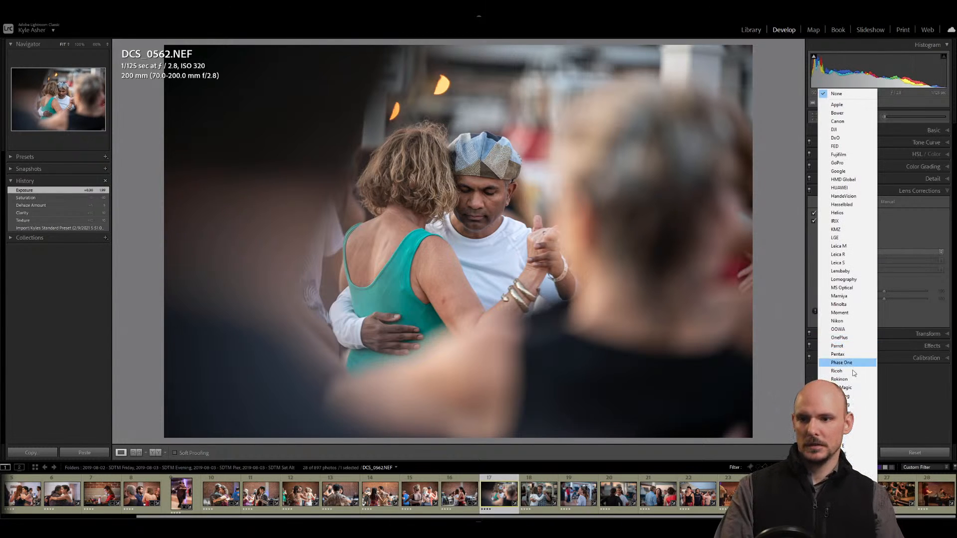
left_click(850, 462)
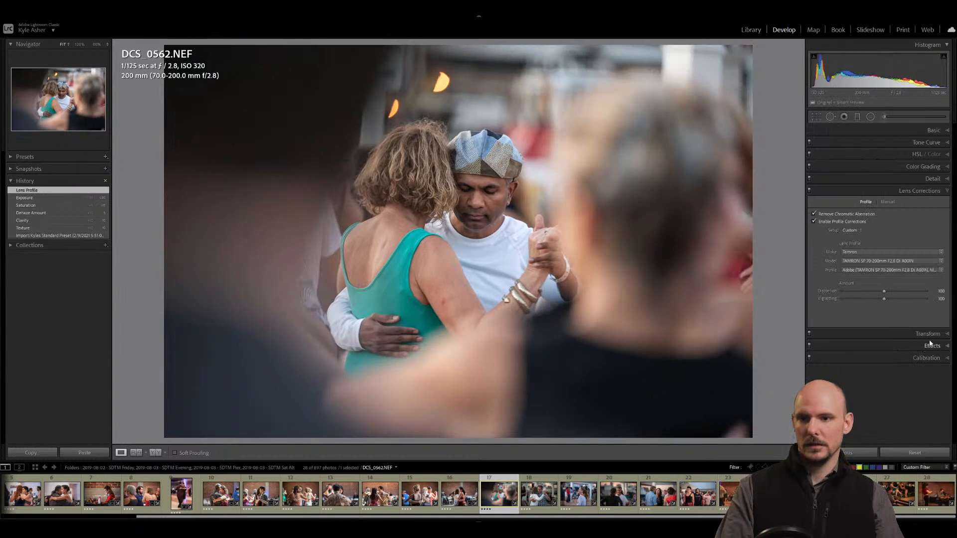
Compare DCS_0562.NEF with its effects settings switched off and on.
left_click(809, 346)
left_click(809, 346)
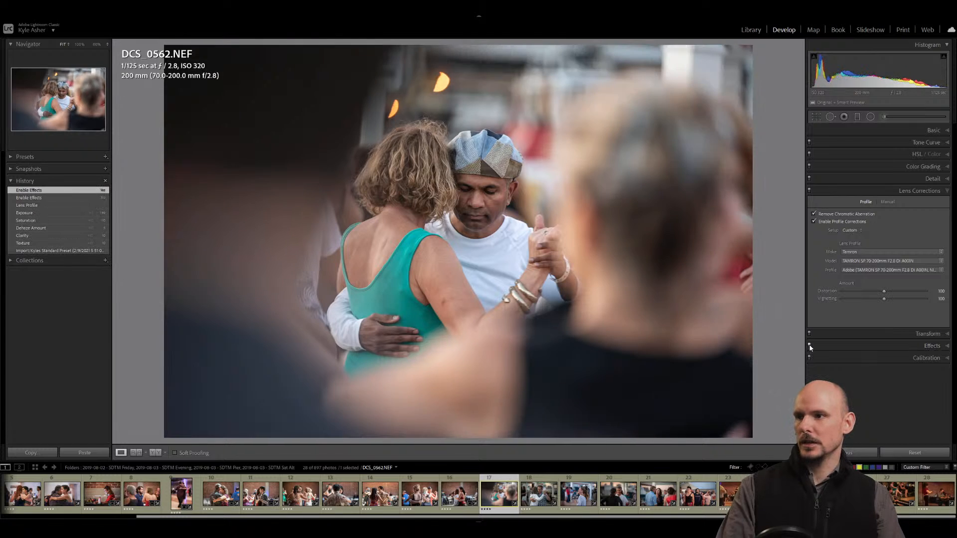
left_click(810, 345)
left_click(810, 346)
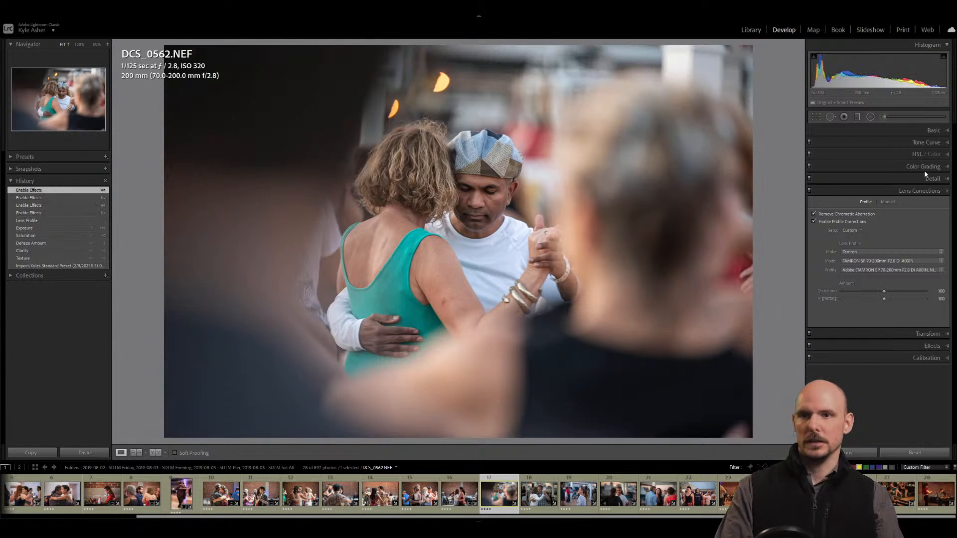
Set the highlights of DCS_0562.NEF to about -58 and the shadows to 0.
left_click(939, 130)
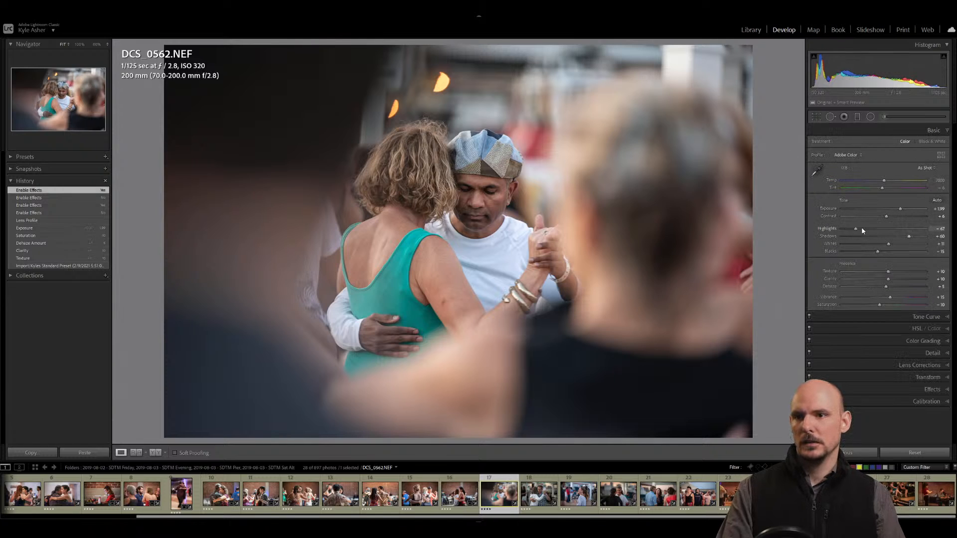
left_click_drag(855, 229, 884, 241)
Place a radial filter with exposure 0.50 and shadows 25 over the man's face, raise its clarity slightly and deselect it.
left_click(868, 117)
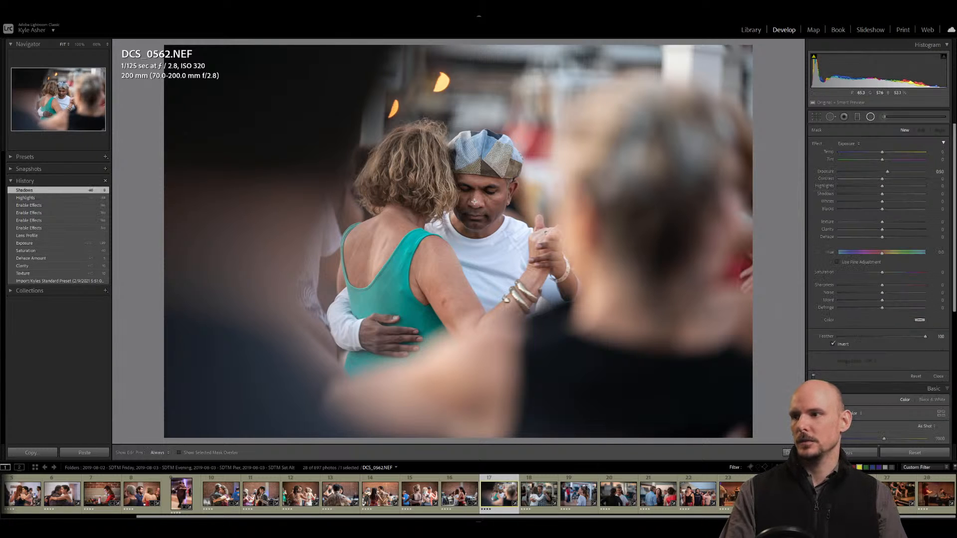
left_click(941, 194)
type("25")
key("Return")
left_click_drag(476, 203, 525, 248)
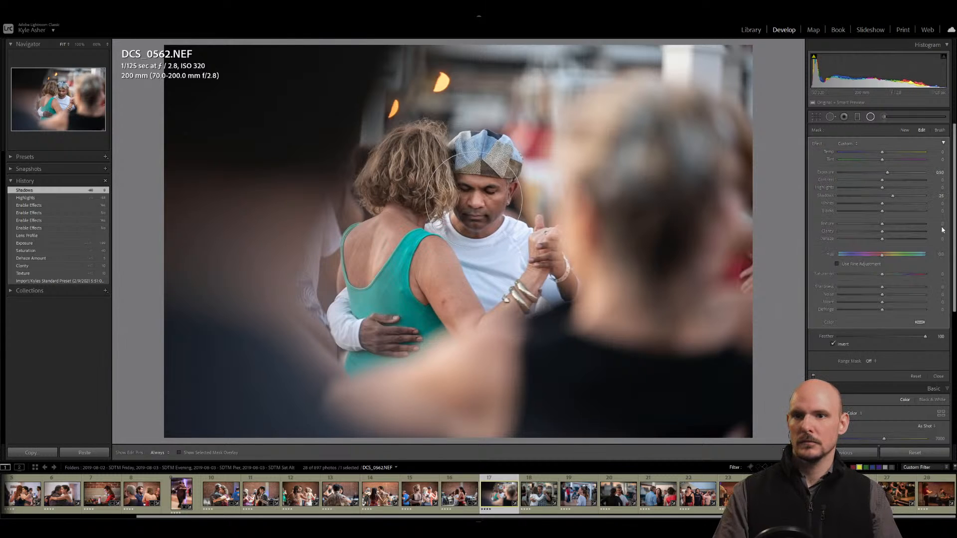
left_click(938, 232)
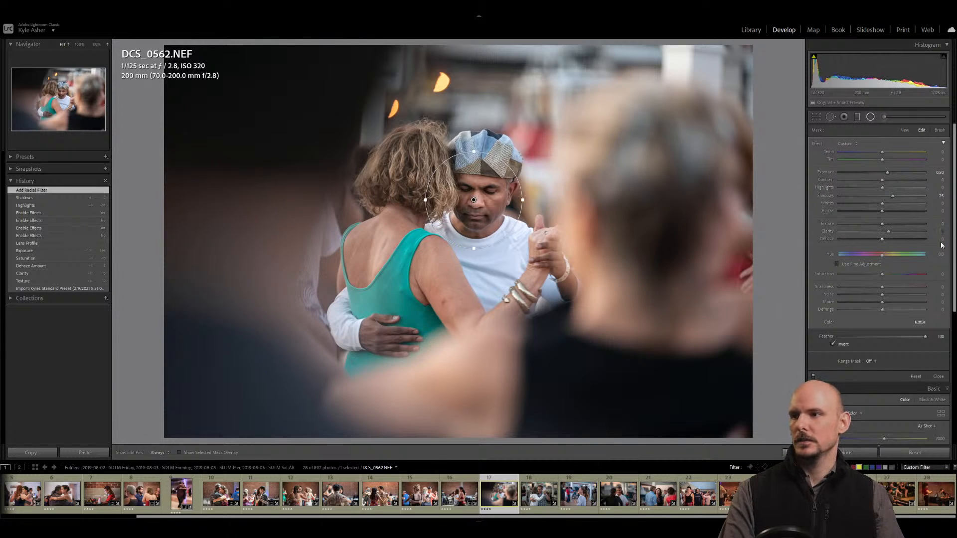
left_click(304, 238)
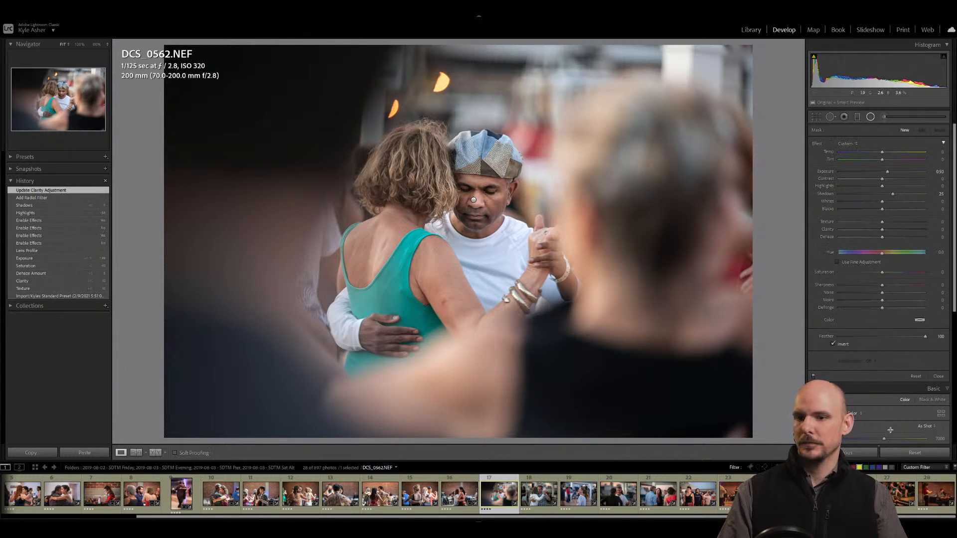
Reset DCS_0562.NEF to view the unedited original, and return to the history state of the local clarity adjustment.
left_click(915, 452)
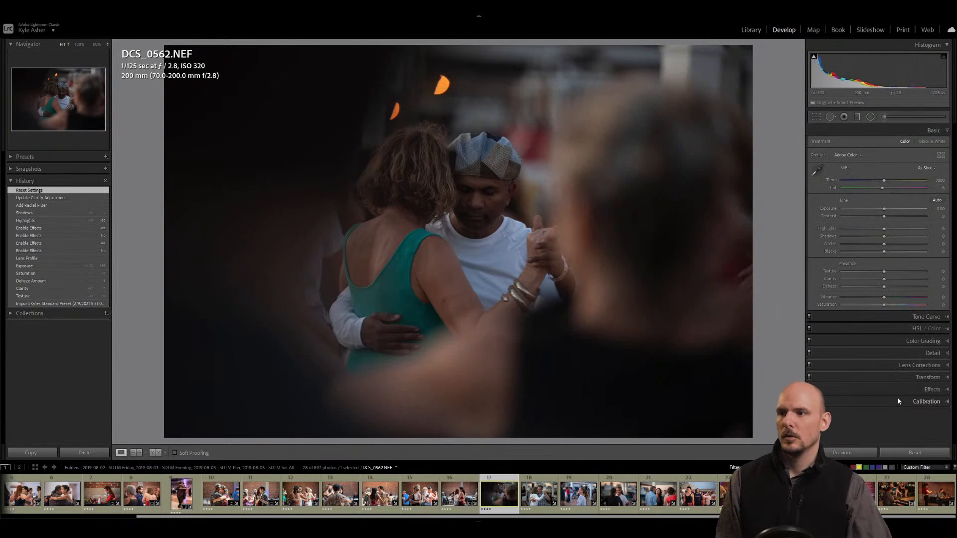
left_click(44, 199)
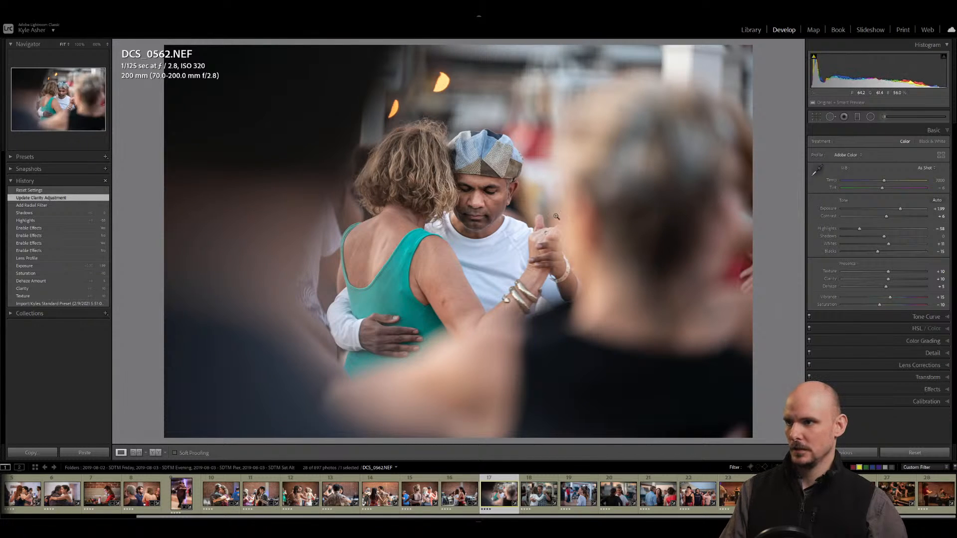
Straighten DCS_0562.NEF by rotating the crop slightly counterclockwise, and apply the crop.
key("r")
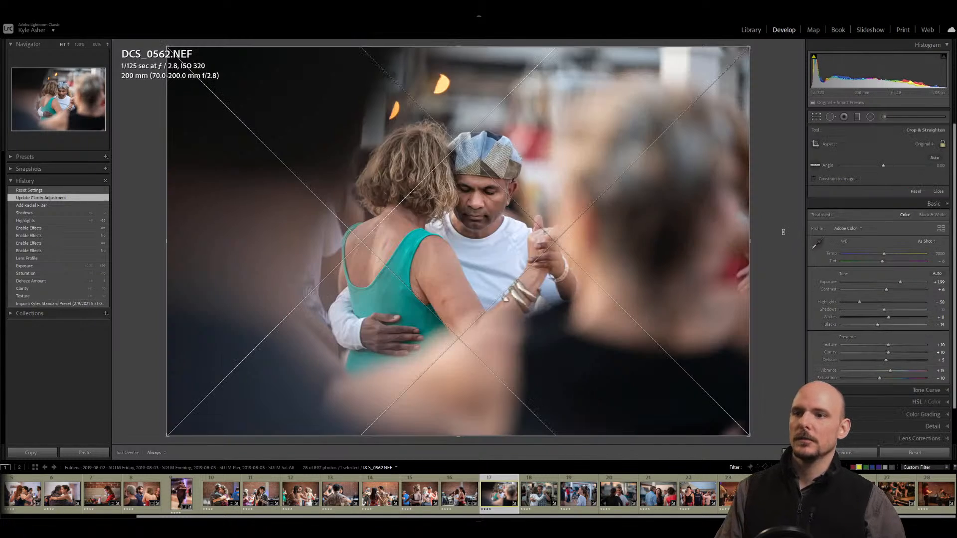
left_click_drag(783, 225, 785, 221)
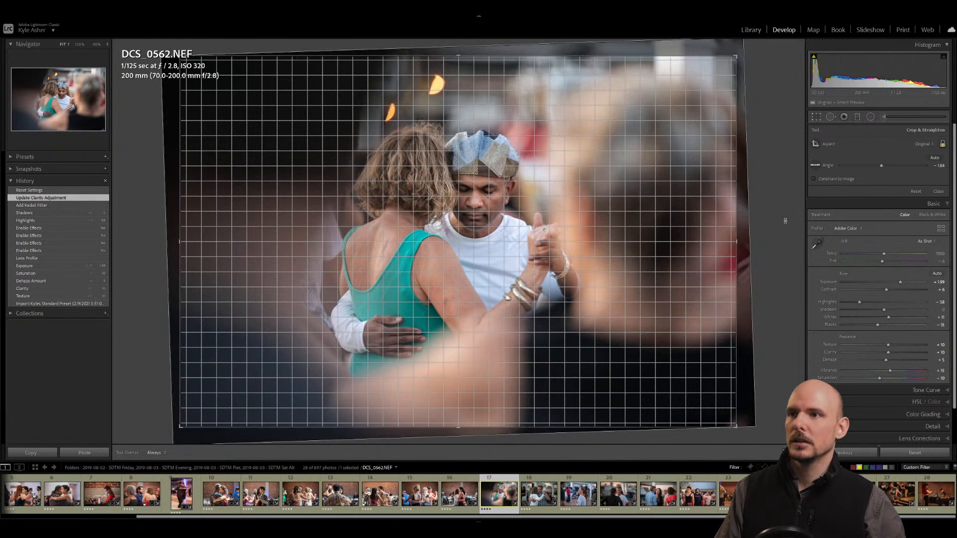
key("r")
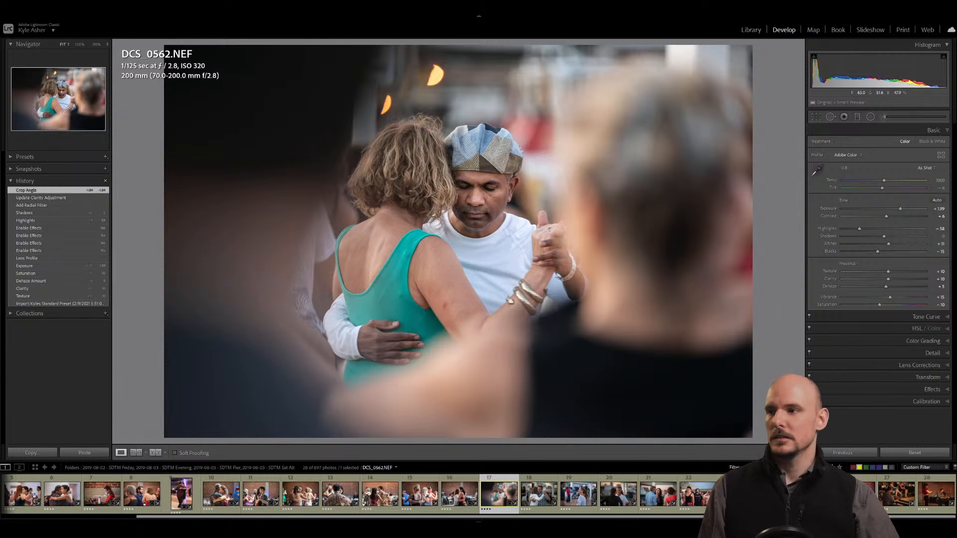
Go to photo DCS_0570.NEF and raise its exposure to 1.27.
key("Right")
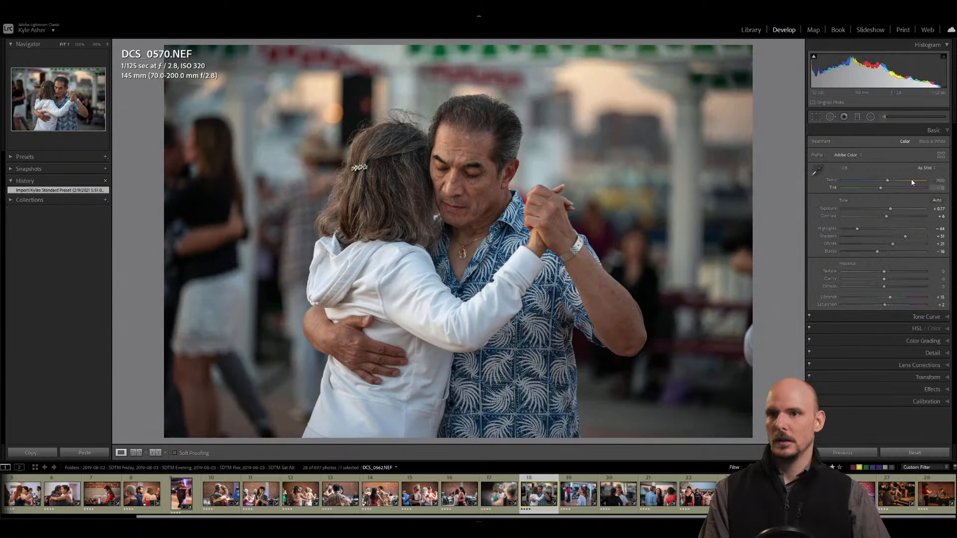
key("equal")
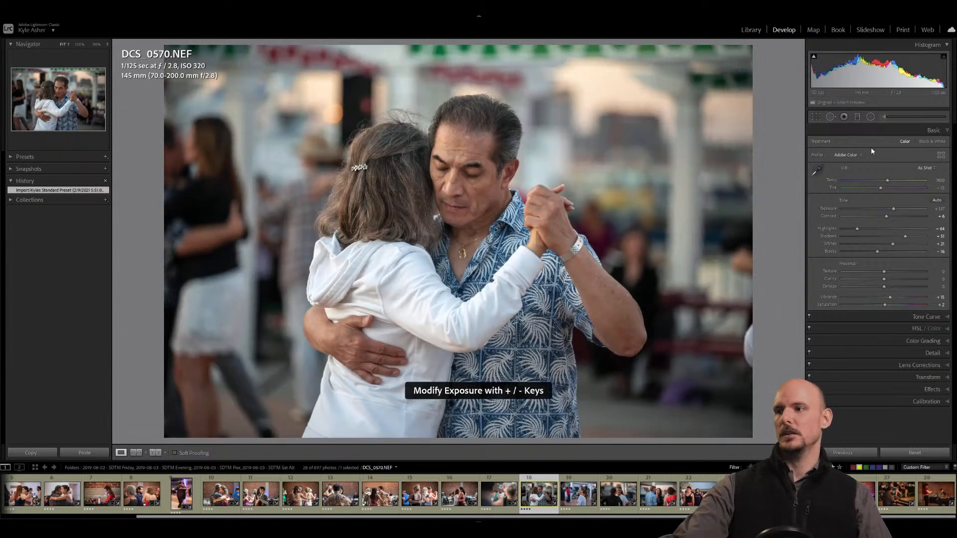
key("equal")
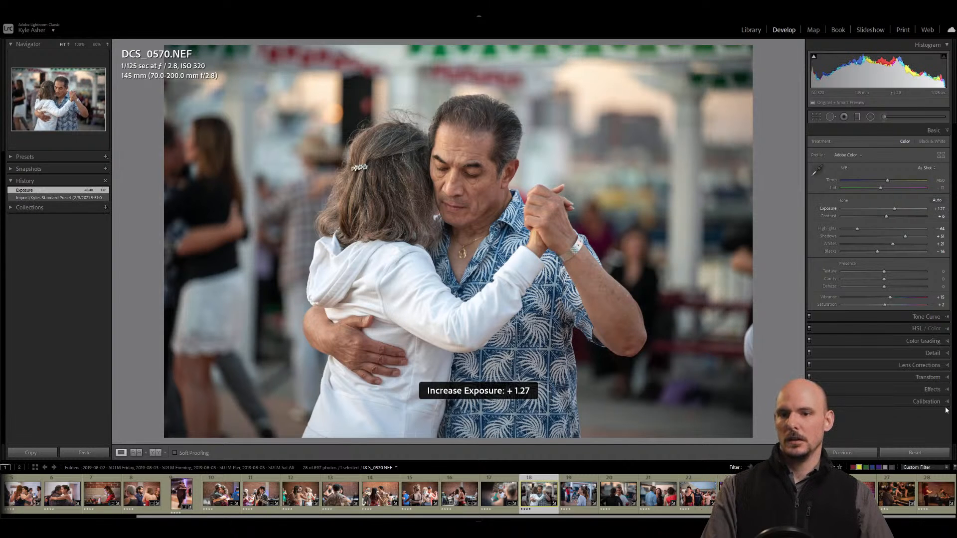
Set the post-crop vignette of DCS_0570.NEF to an amount of about -25, midpoint 0 and feather 100.
left_click(947, 390)
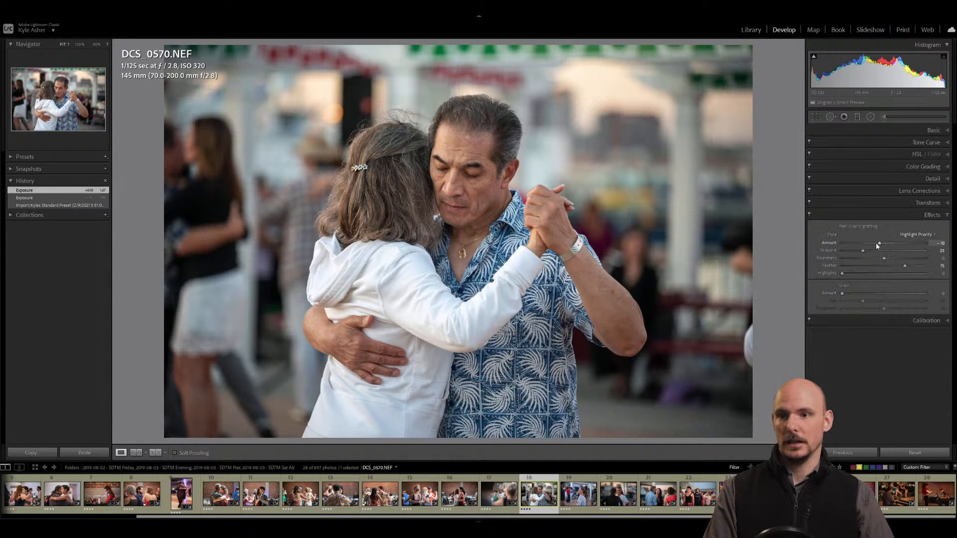
left_click_drag(877, 245, 810, 254)
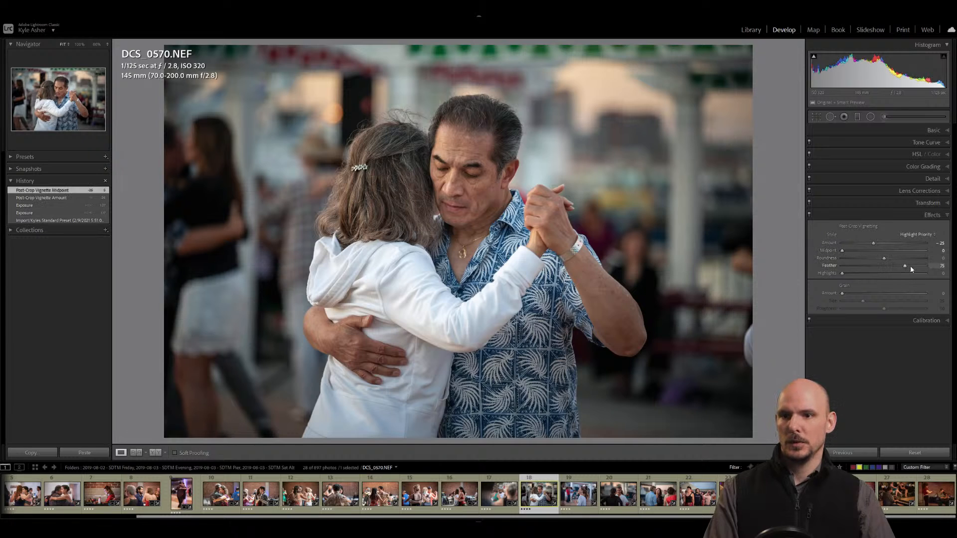
left_click_drag(954, 268, 953, 267)
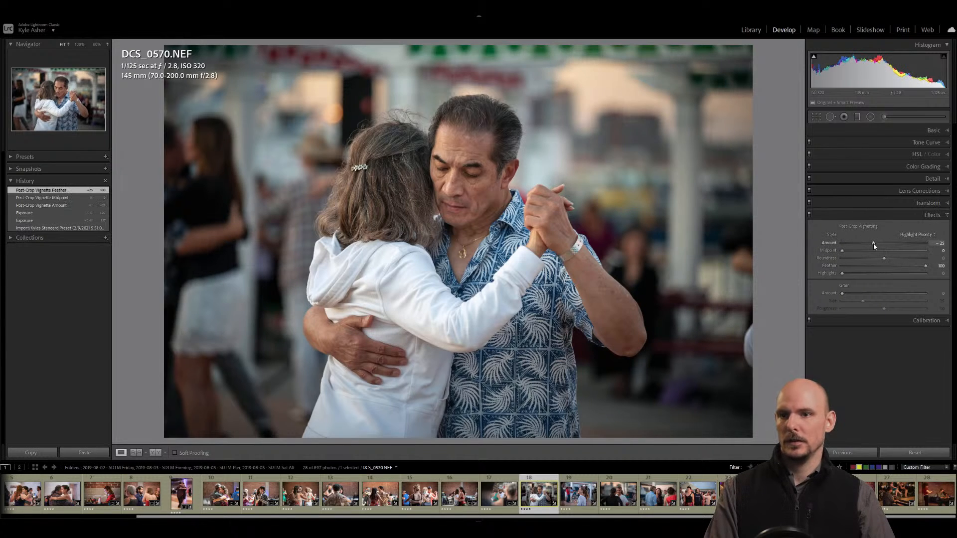
left_click_drag(874, 246, 873, 246)
Raise the exposure of DCS_0570.NEF to 1.47 to compensate for the vignette.
left_click(947, 131)
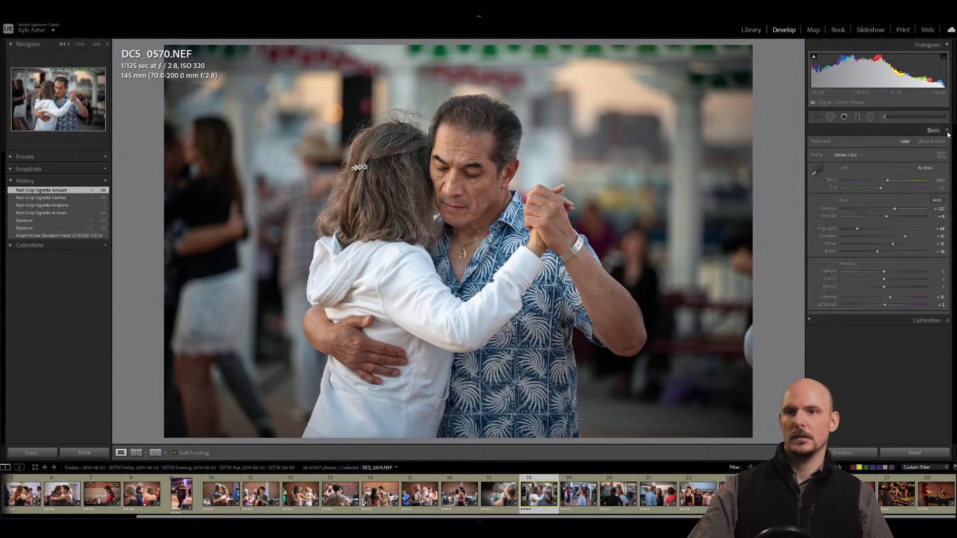
key("equal")
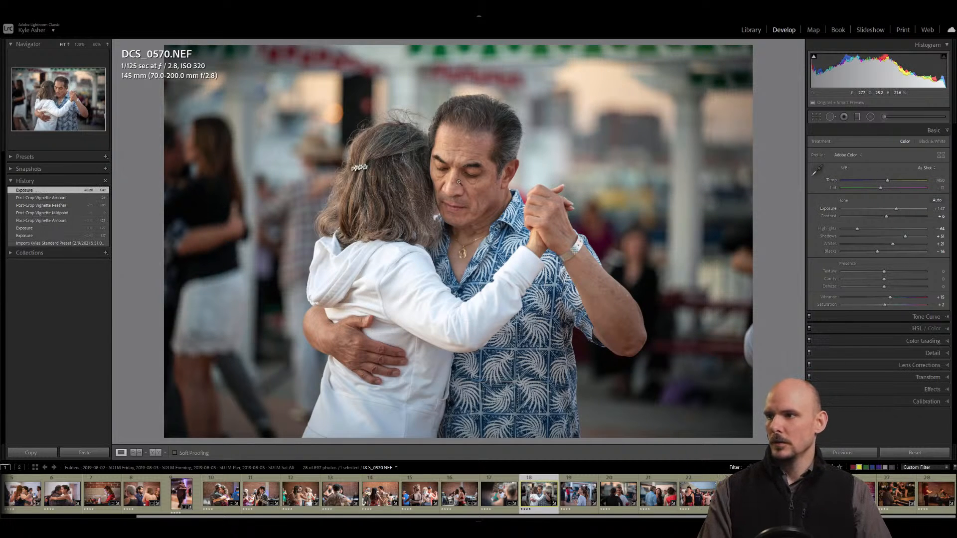
Set the texture of DCS_0570.NEF to 10, clarity to 10, dehaze to 5 and saturation to -5.
left_click(941, 280)
type("10")
left_click(941, 288)
type("5")
left_click(942, 305)
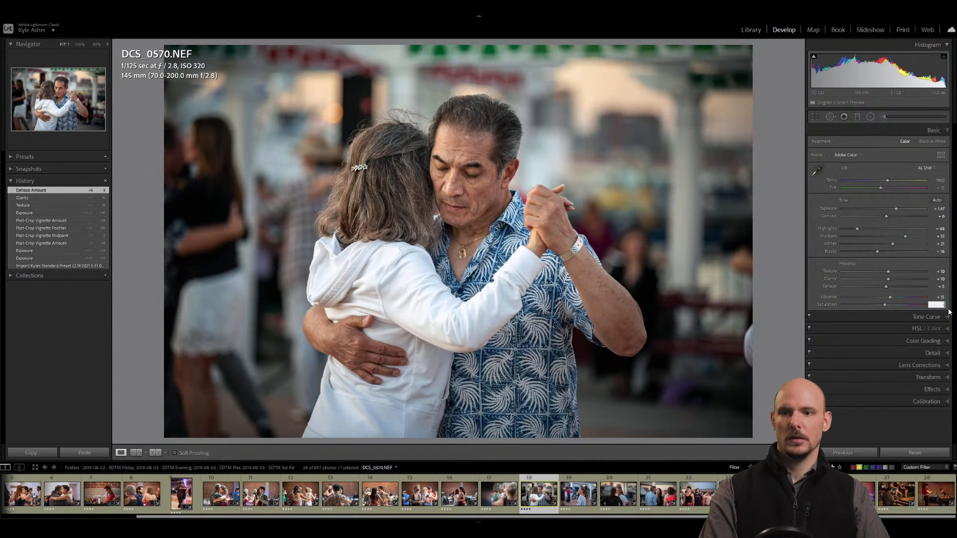
type("-5")
key("Return")
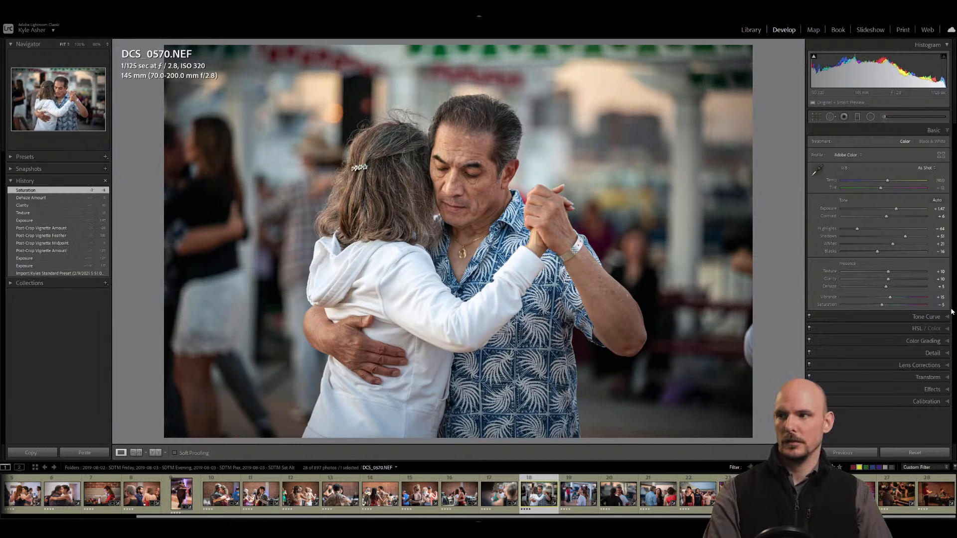
Assign the Tamron lens profile to DCS_0570.NEF in the lens corrections.
left_click(950, 367)
left_click(898, 255)
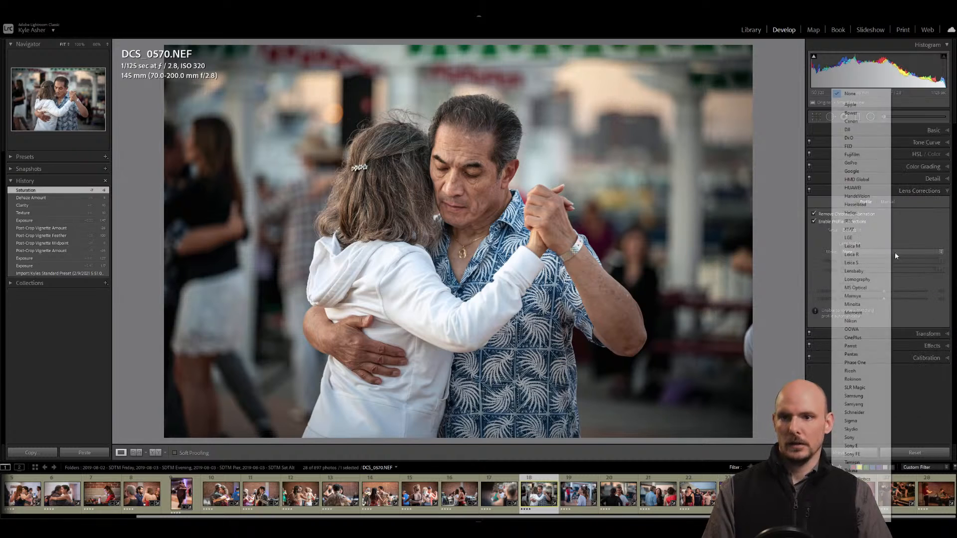
left_click(866, 463)
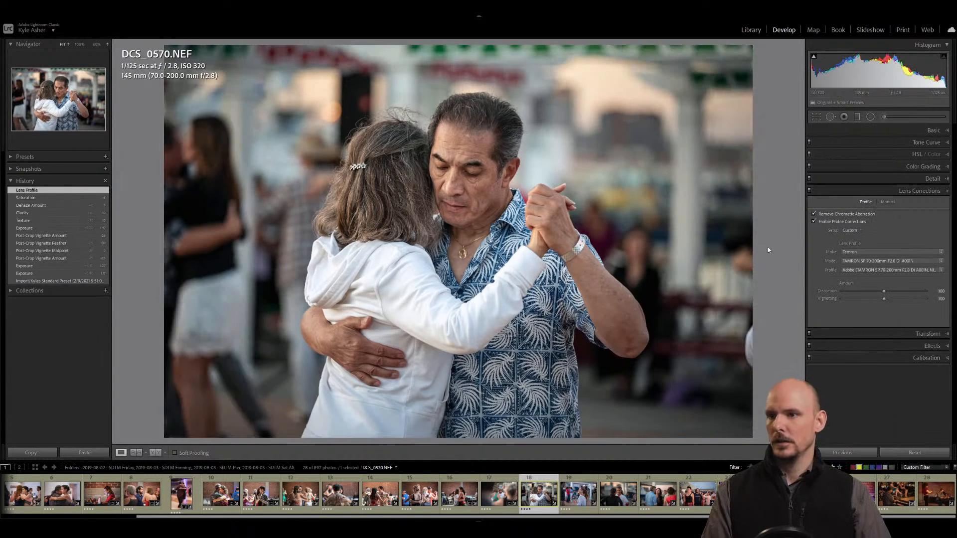
Brighten the man's face in DCS_0570.NEF with an inverted radial filter at exposure 0.50 and feather 100.
left_click(936, 190)
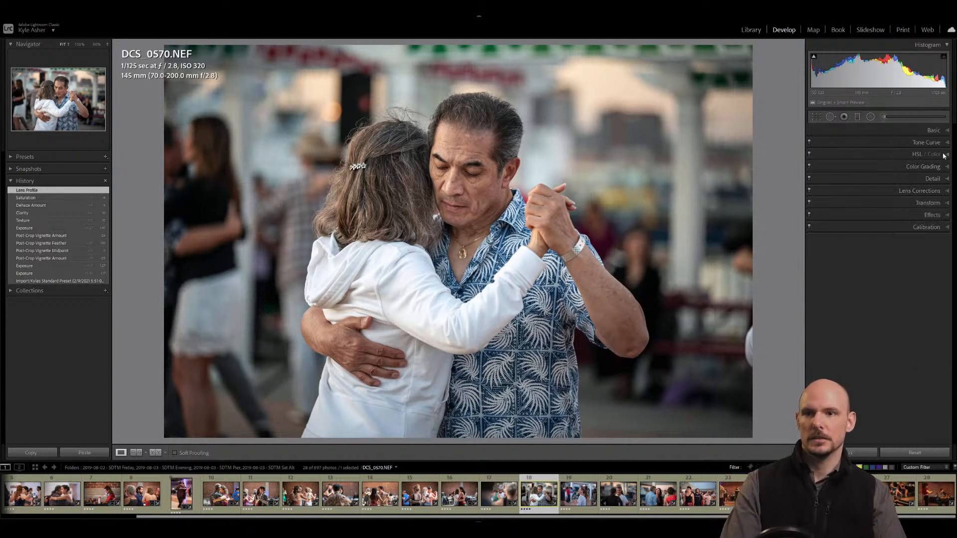
left_click(942, 130)
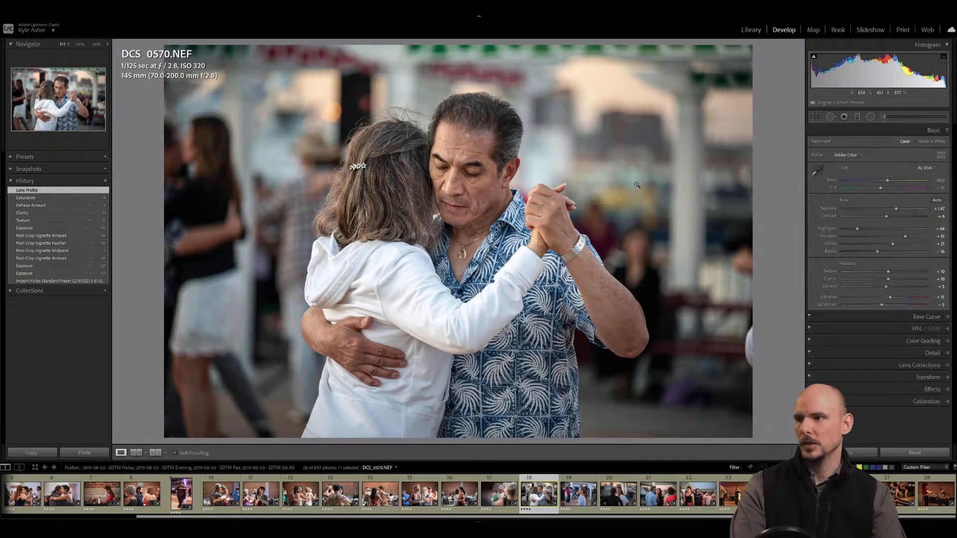
left_click(868, 117)
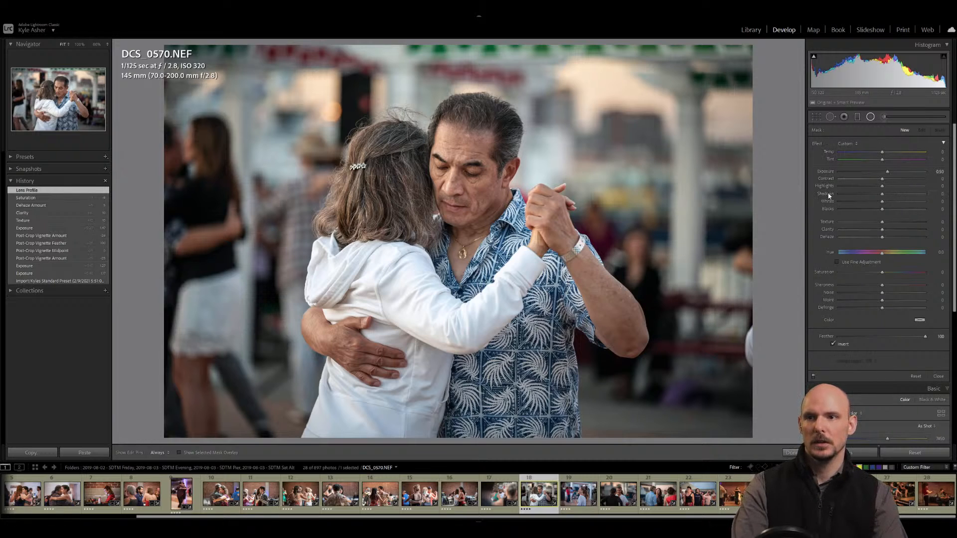
left_click_drag(469, 190, 534, 249)
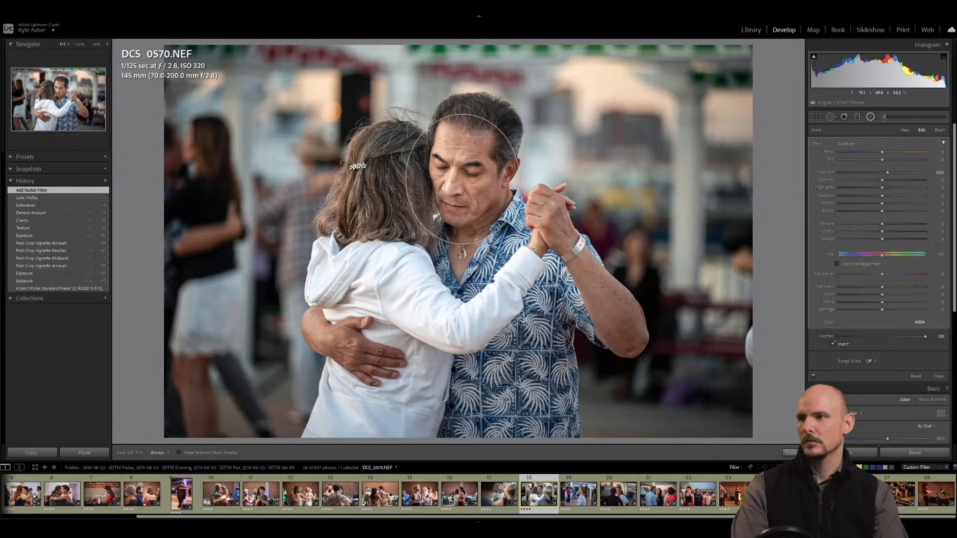
key("shift+m")
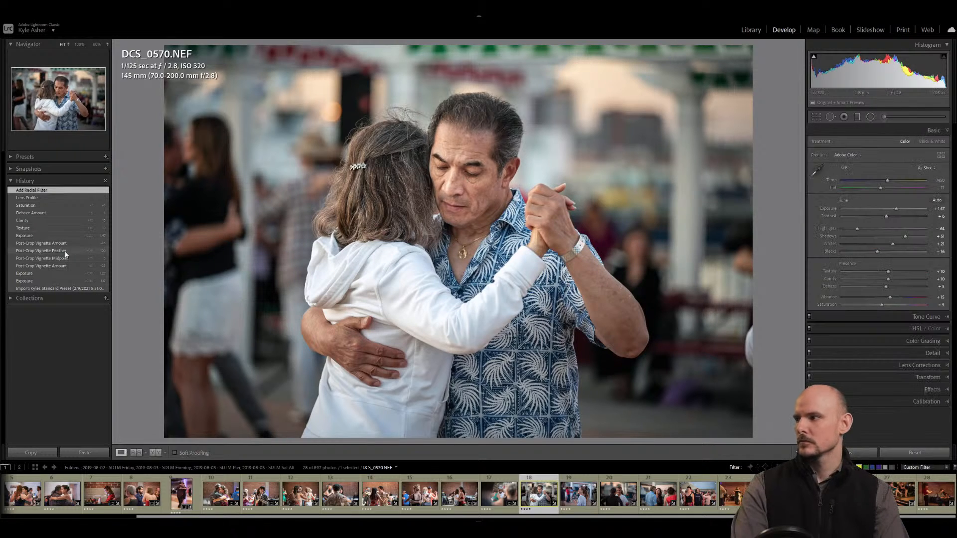
Compare the finished edit of DCS_0570.NEF with its import preset state and its fully reset settings.
left_click(43, 288)
left_click(34, 190)
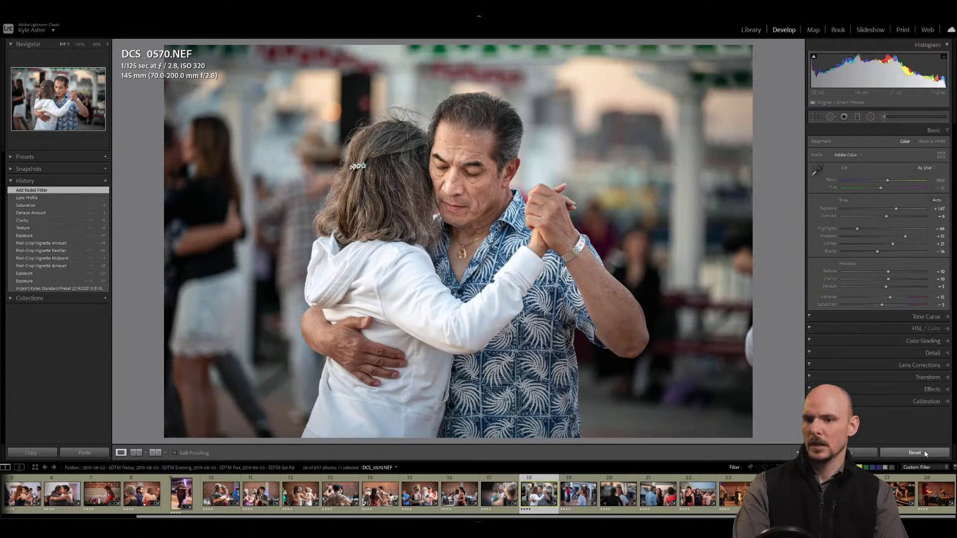
left_click(925, 452)
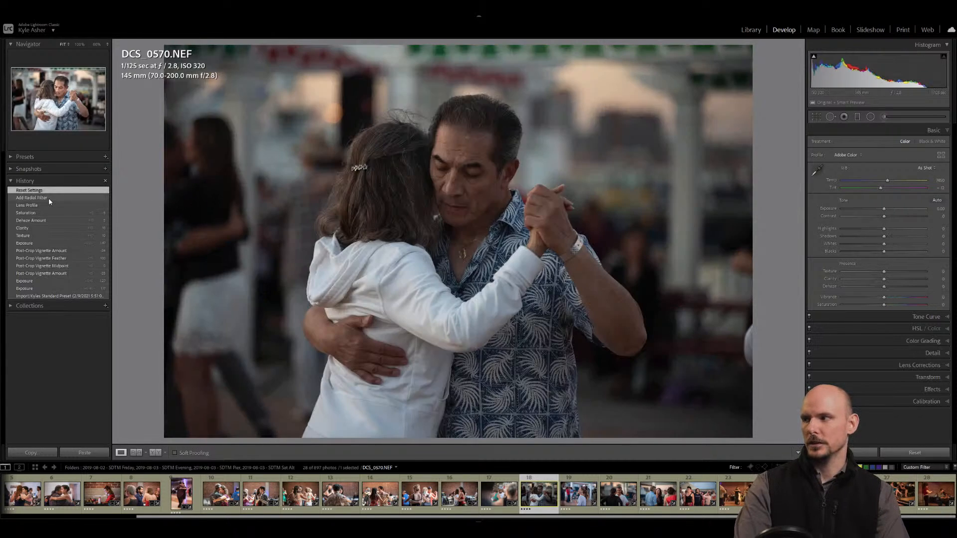
left_click(56, 297)
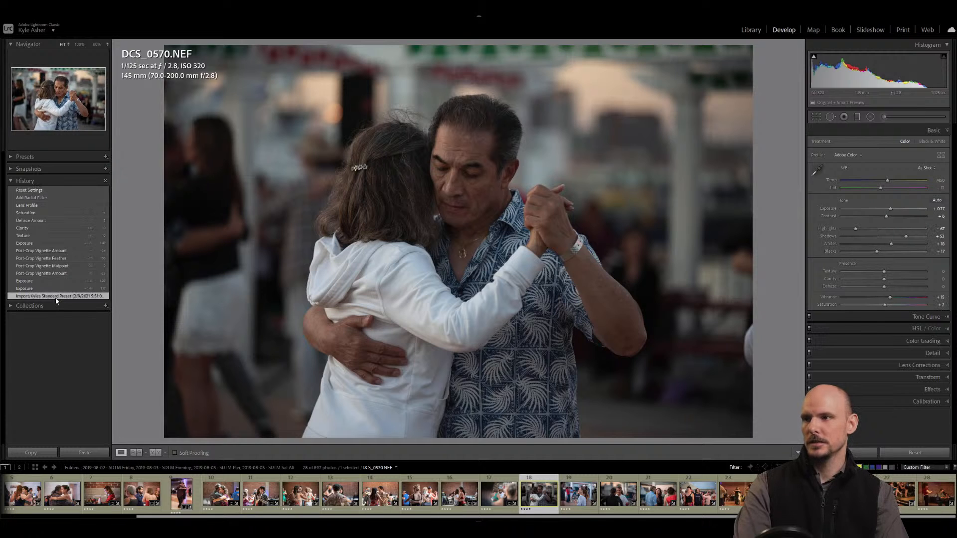
Restore the Add Radial Filter history state and lower the exposure of the radial filter on the man's face.
left_click(38, 200)
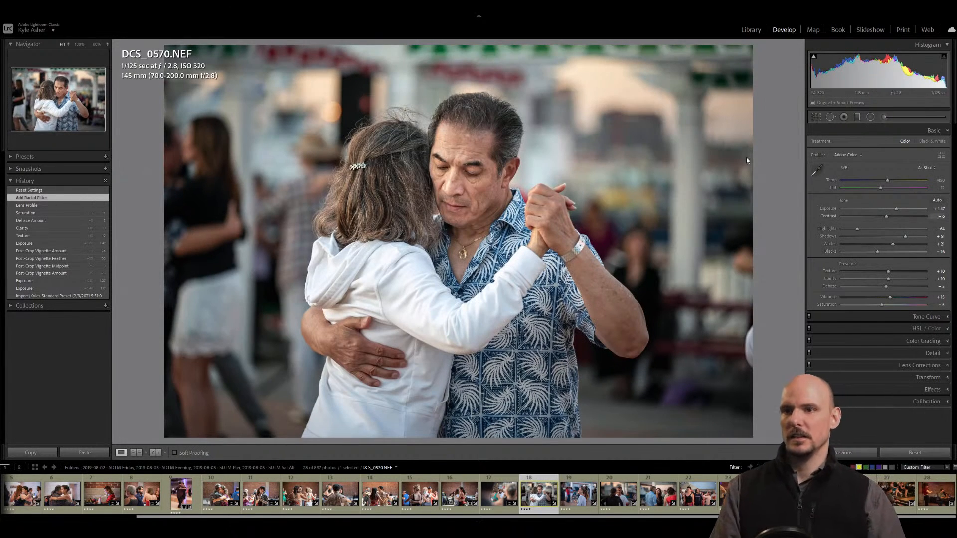
left_click(870, 117)
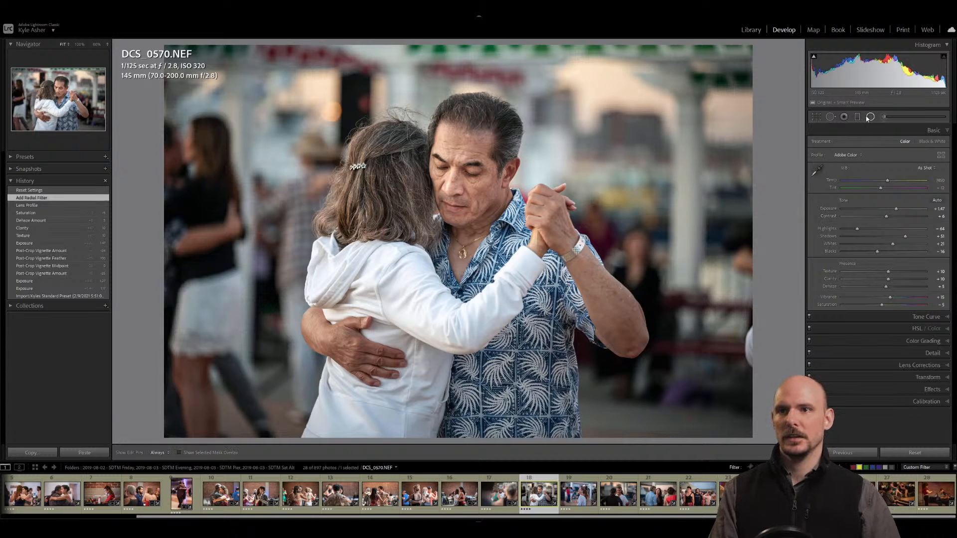
left_click(462, 180)
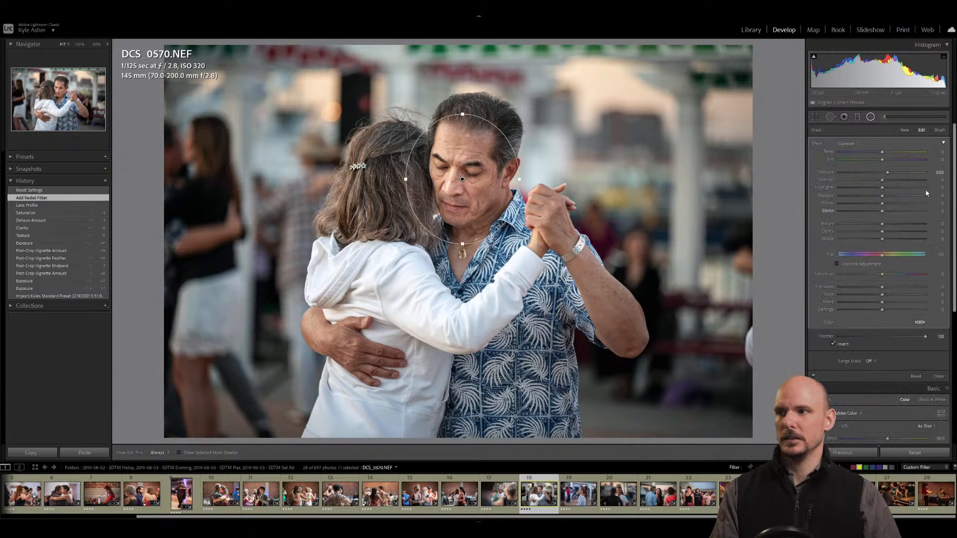
type("0")
key("Return")
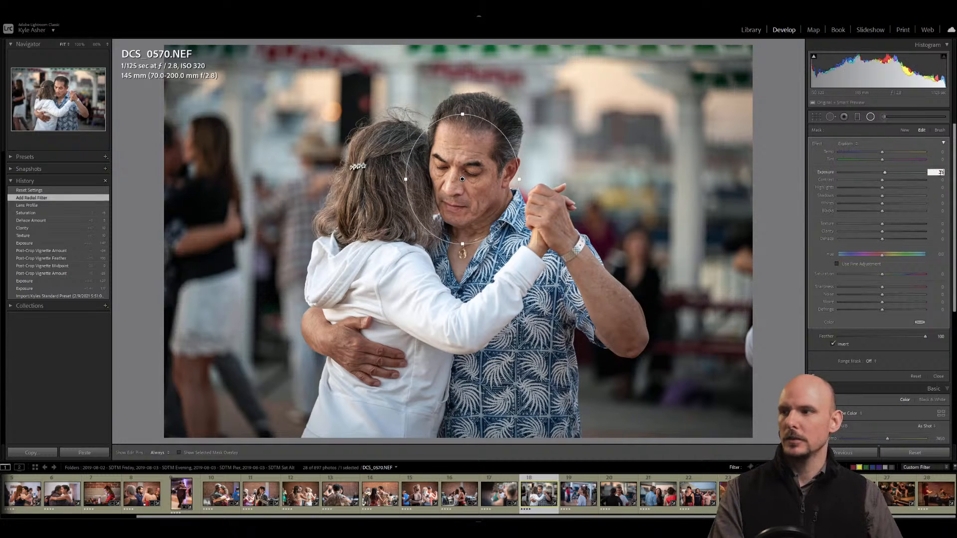
key("ctrl+z")
key("ctrl+z")
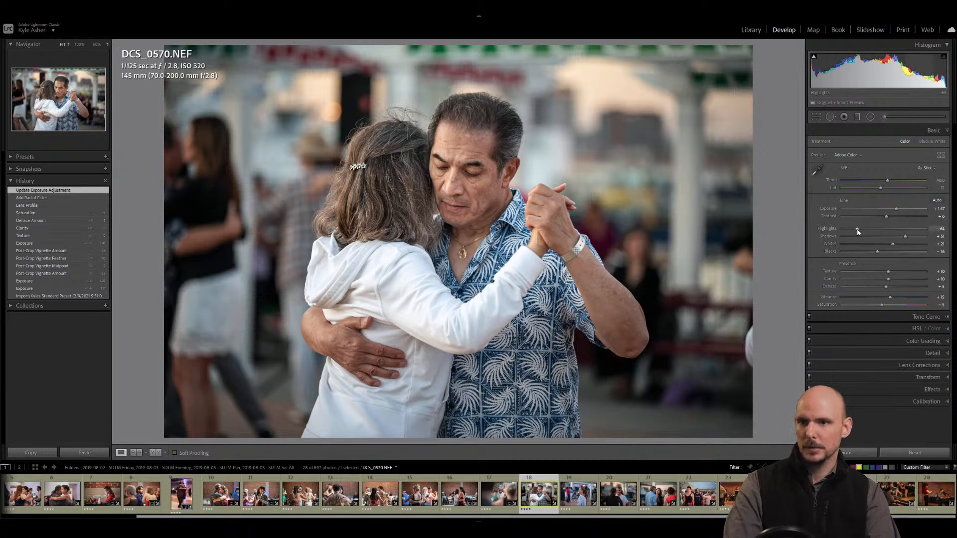
Set the dancing couple photo's Highlights to about -47 and Shadows to about +76.
mouse_move(857, 231)
left_mouse_down()
mouse_move(842, 231)
mouse_move(866, 231)
left_mouse_up()
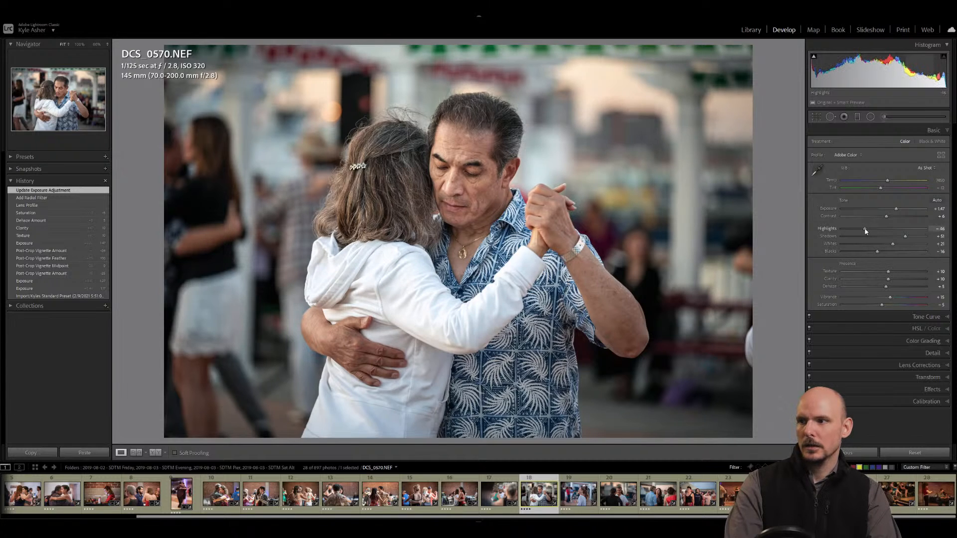
double_click(905, 236)
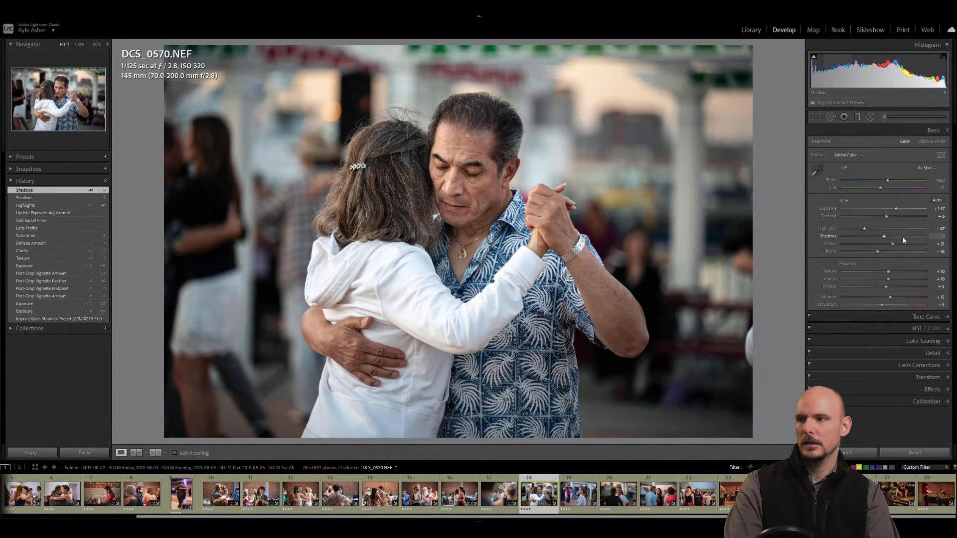
left_click_drag(884, 238, 916, 239)
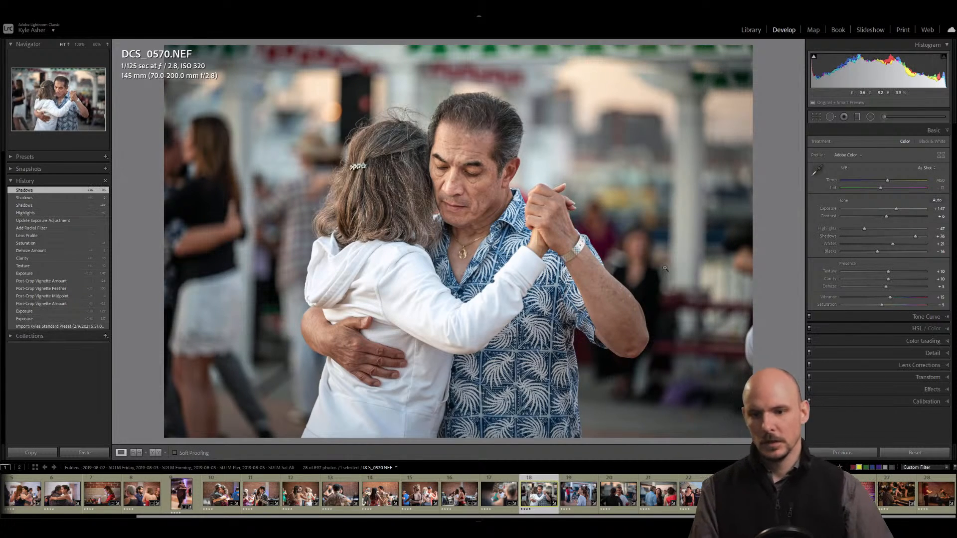
Go to the next photo, DCS_0595.NEF, and raise its Exposure to +1.90.
key("Right")
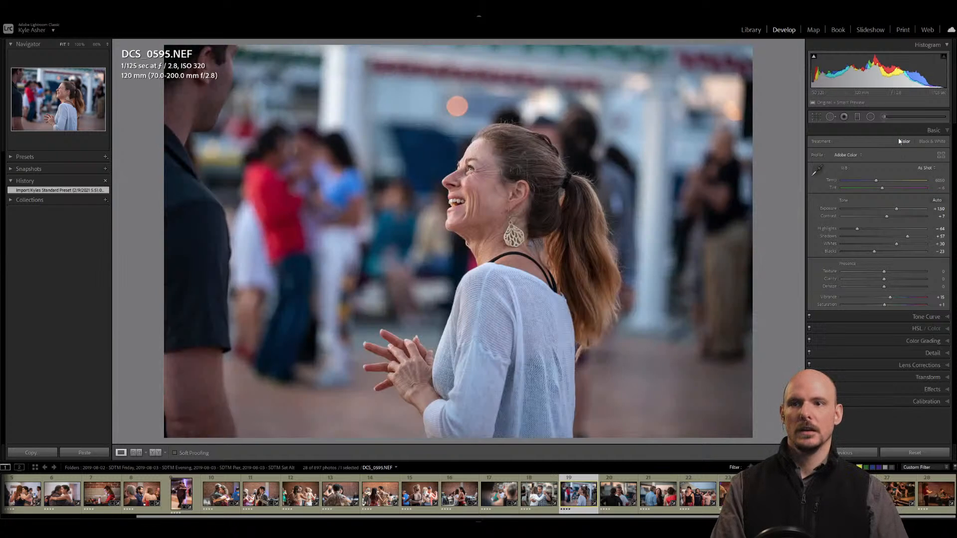
key("period")
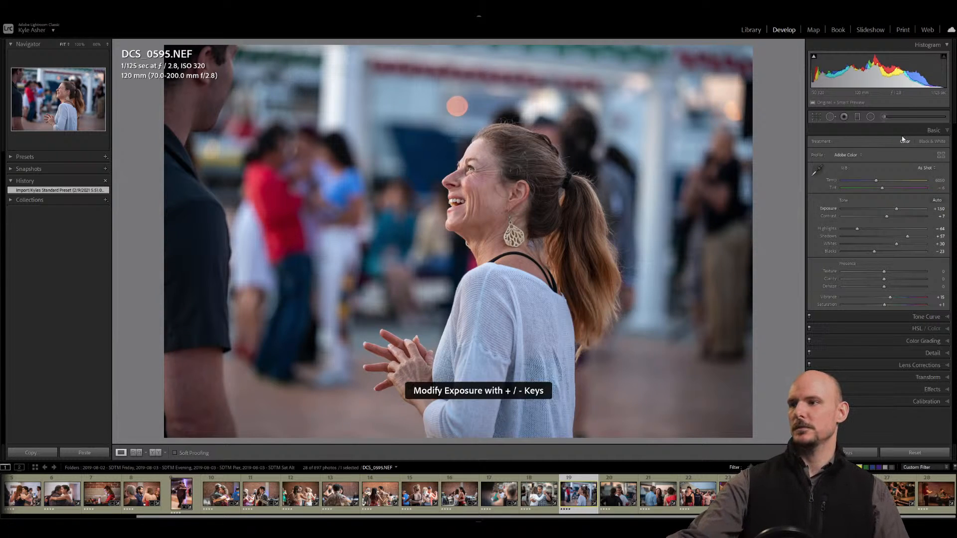
key("equal")
key("equal")
key("equal")
key("equal")
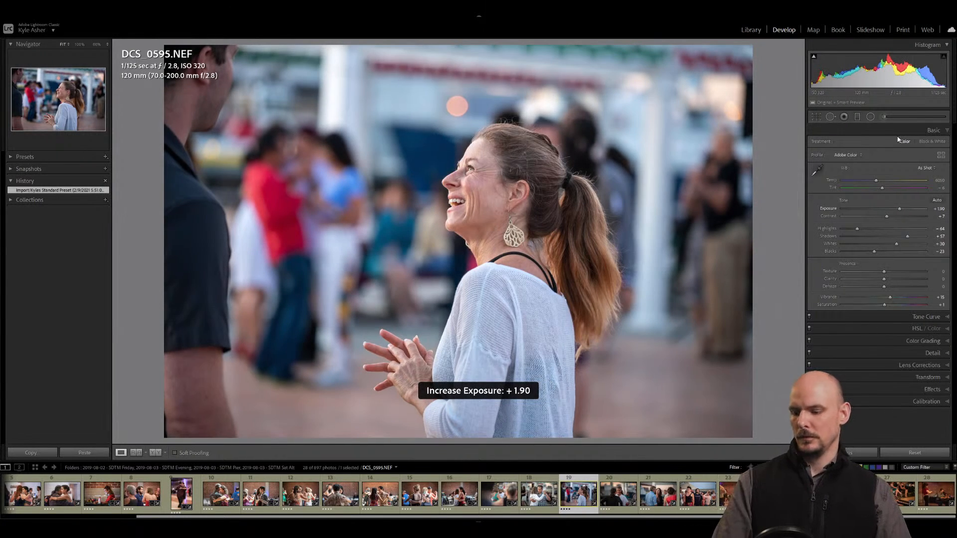
Straighten the photo of the woman with the ponytail to a crop angle of about -2.48.
key("r")
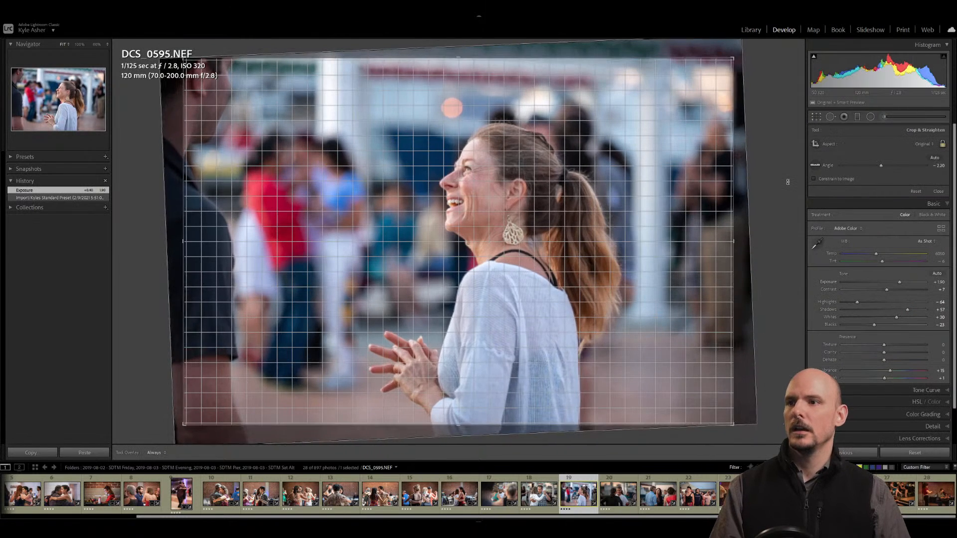
left_click_drag(787, 182, 788, 181)
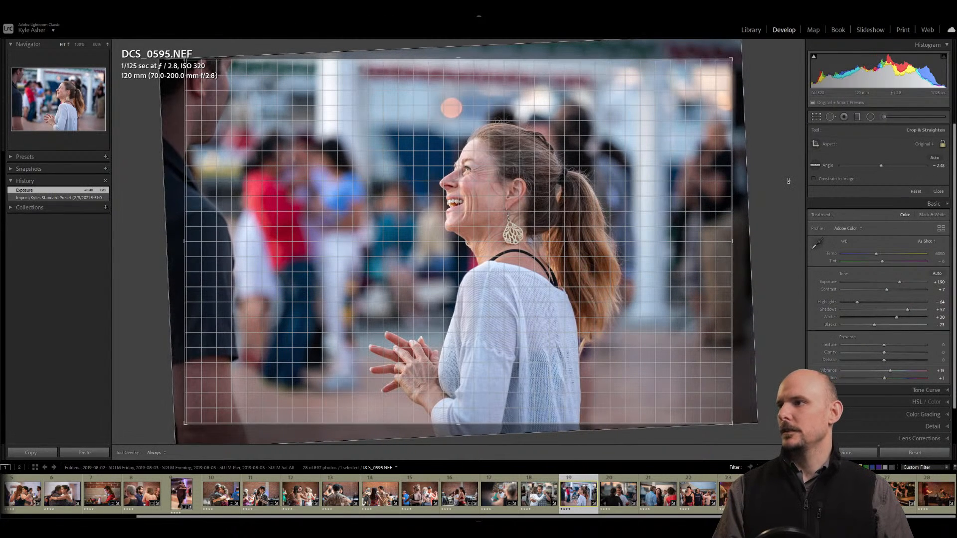
key("Return")
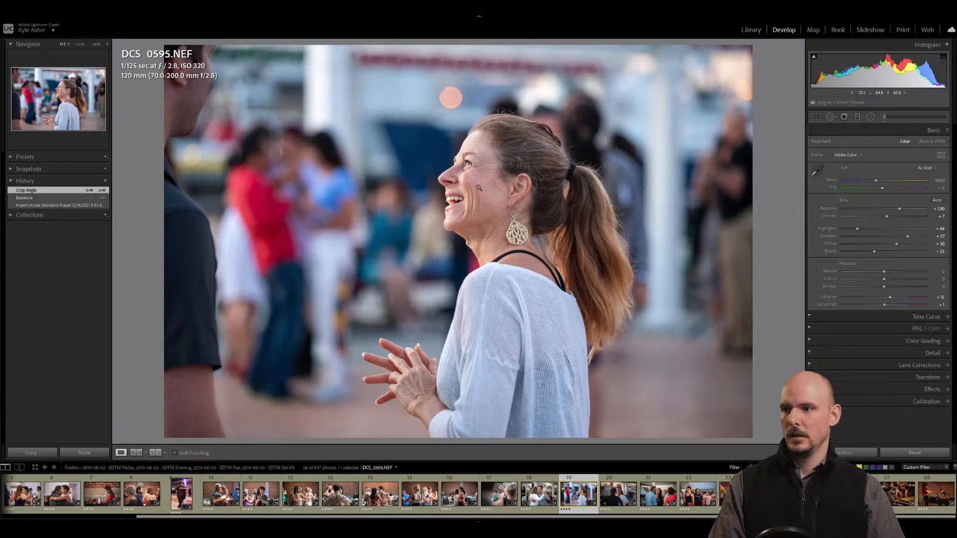
Set the photo's Texture to 10, Clarity to 10 and Dehaze to 5.
left_click(940, 273)
type("10")
key("Tab")
type("10")
key("Tab")
type("5")
key("Return")
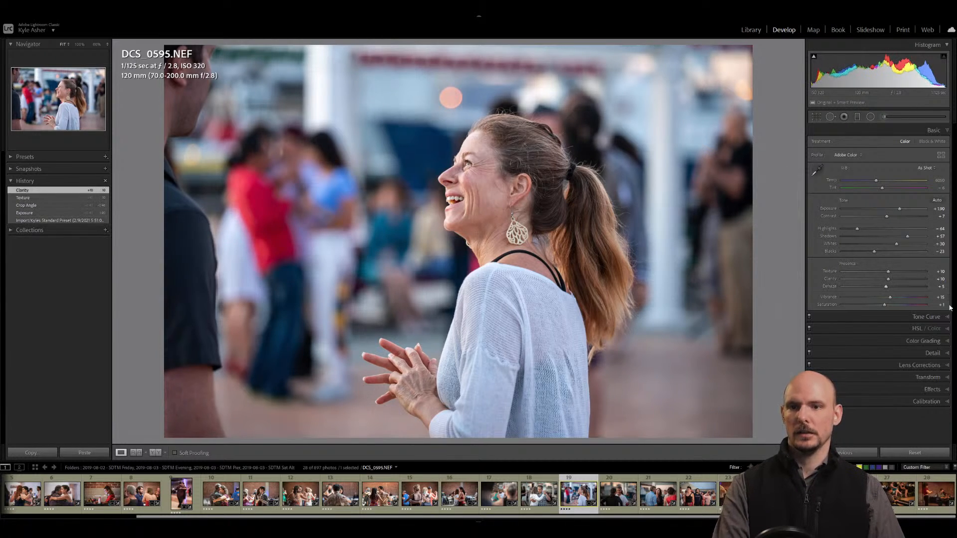
Turn off the Effects adjustments and set the lens profile make to Tamron for DCS_0595.NEF.
left_click(809, 390)
left_click(810, 390)
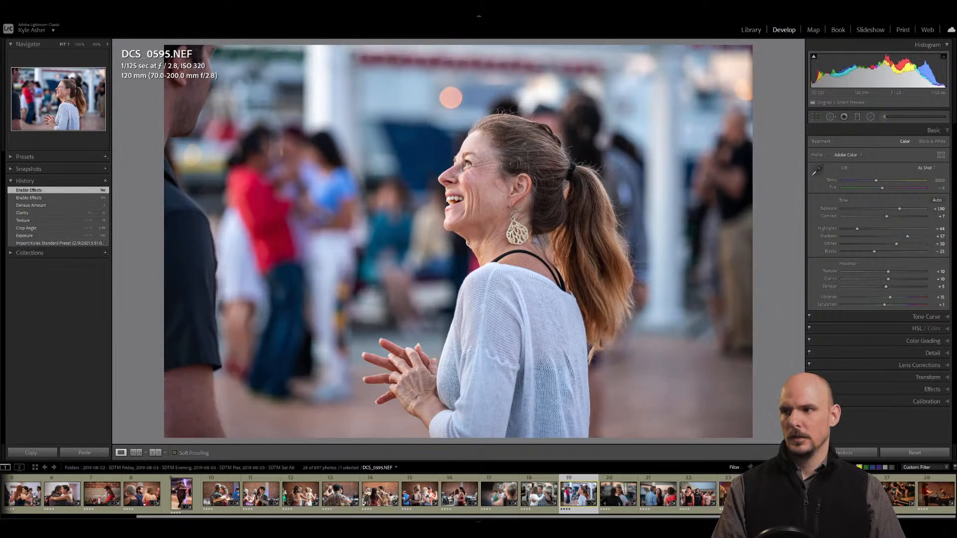
left_click(810, 389)
left_click(918, 365)
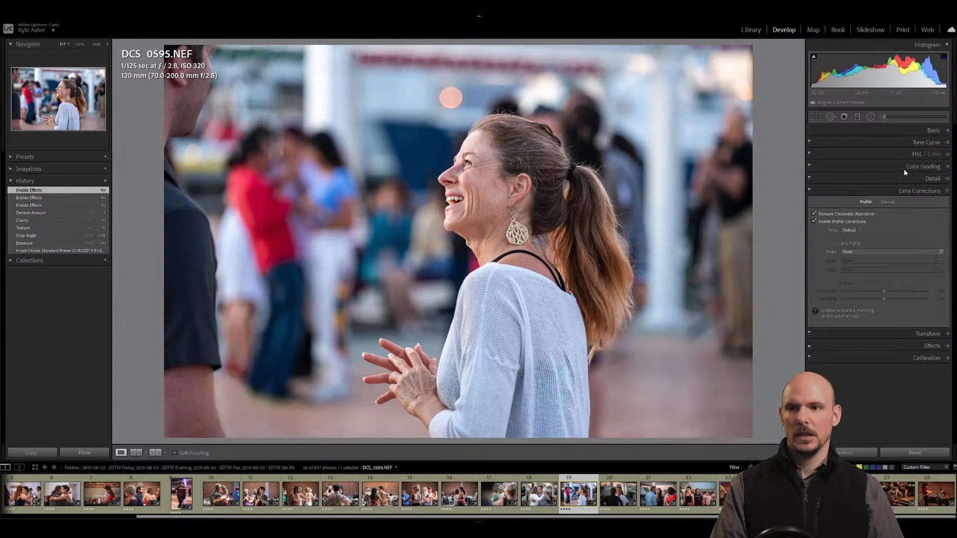
left_click(864, 251)
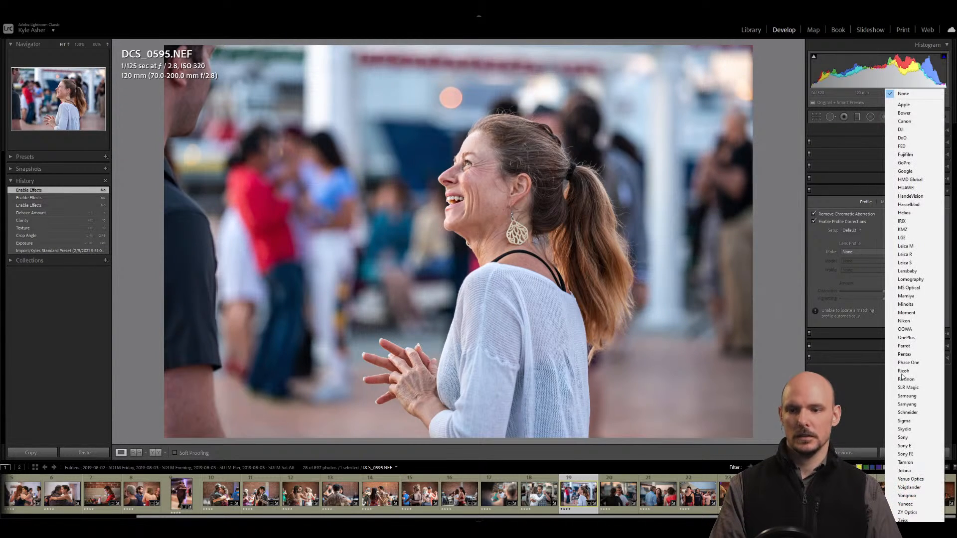
left_click(920, 463)
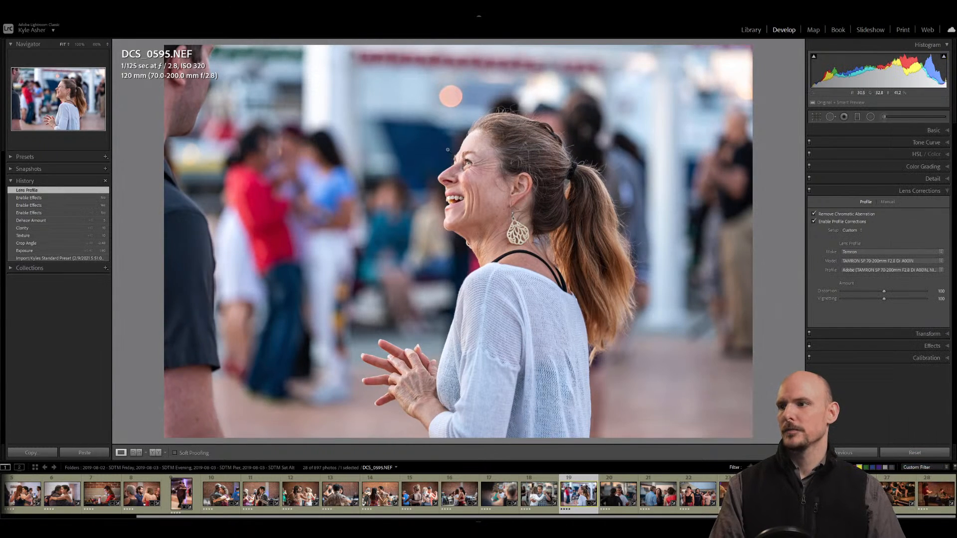
Go to the next photo, DCS_0641.NEF, apply the Tamron lens profile and turn off its Effects adjustments.
key("Right")
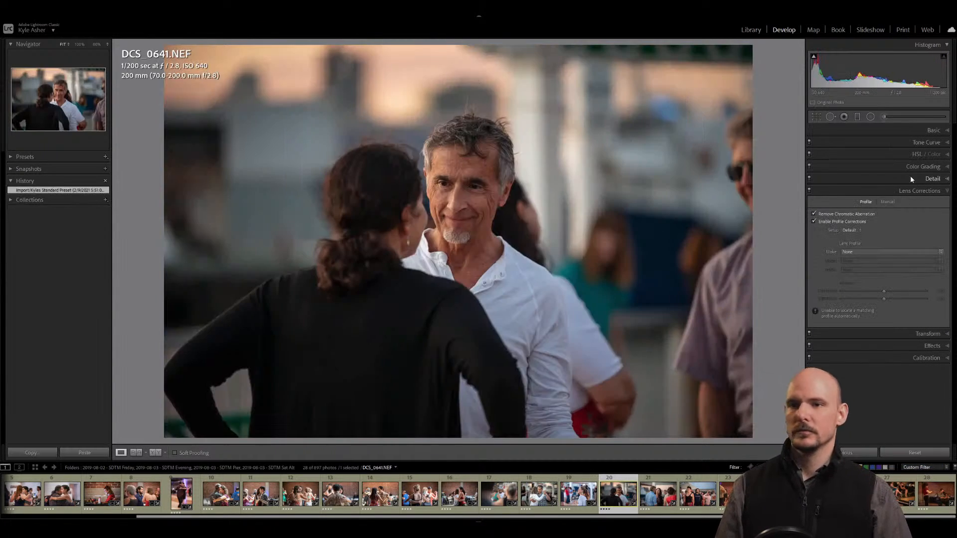
left_click(909, 251)
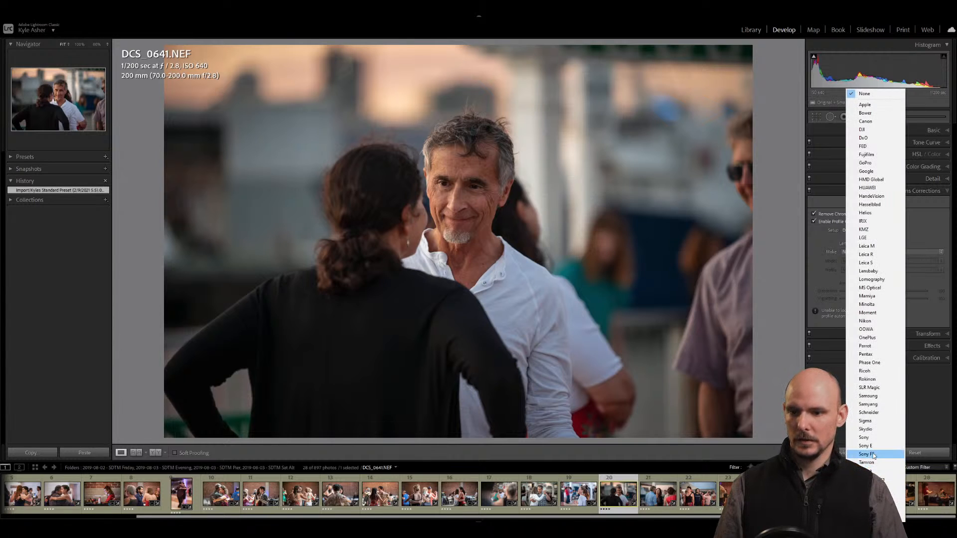
left_click(867, 462)
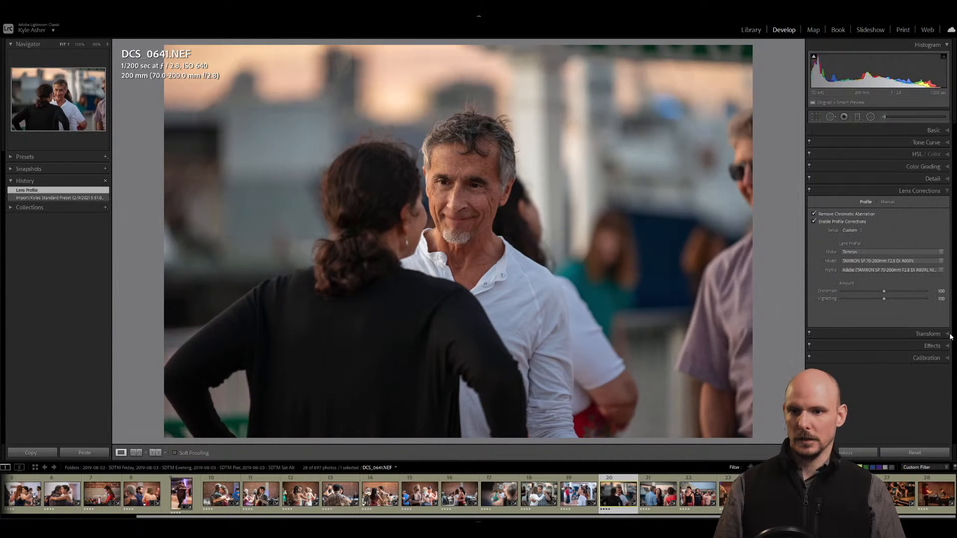
left_click(809, 346)
Raise the Exposure to about +1.9, the Shadows to about +69 and the Highlights to about -16.
left_click(937, 131)
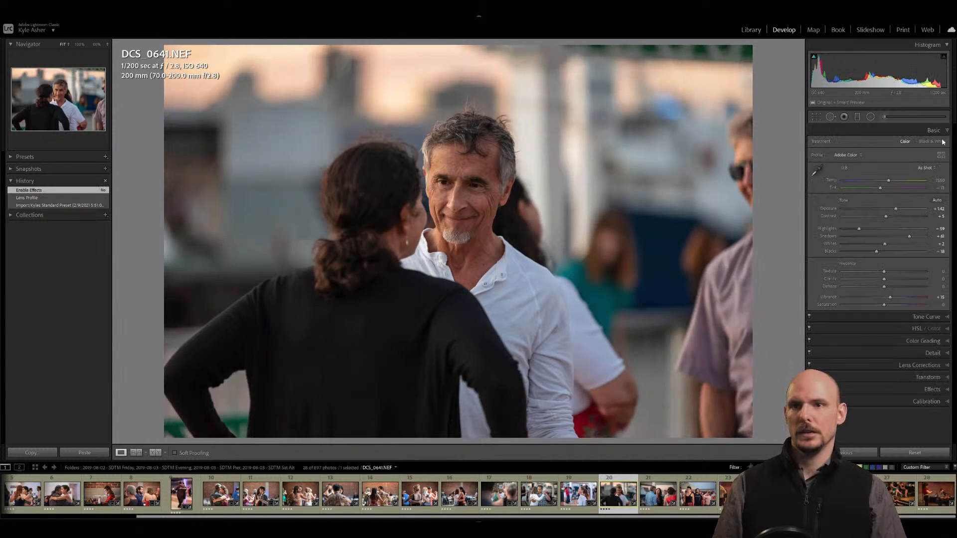
key("plus")
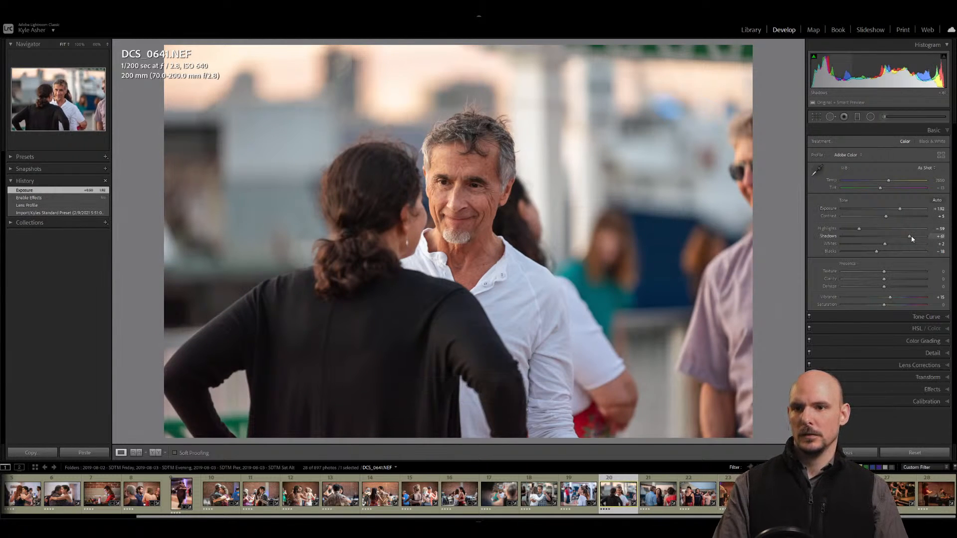
left_click_drag(911, 237, 915, 237)
left_click_drag(858, 229, 877, 229)
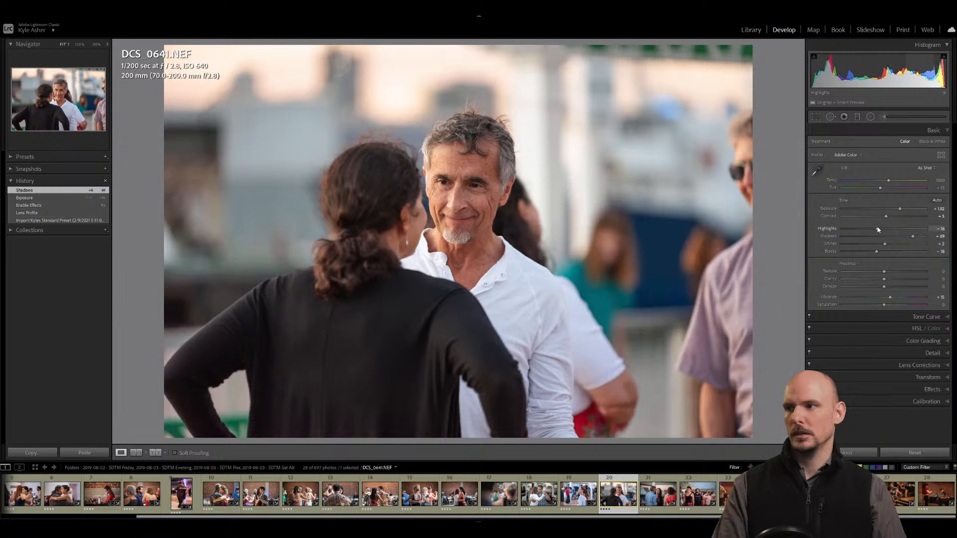
Set the white balance temperature to 7000 and the Saturation to -5.
left_click(940, 180)
type("7000")
key("Return")
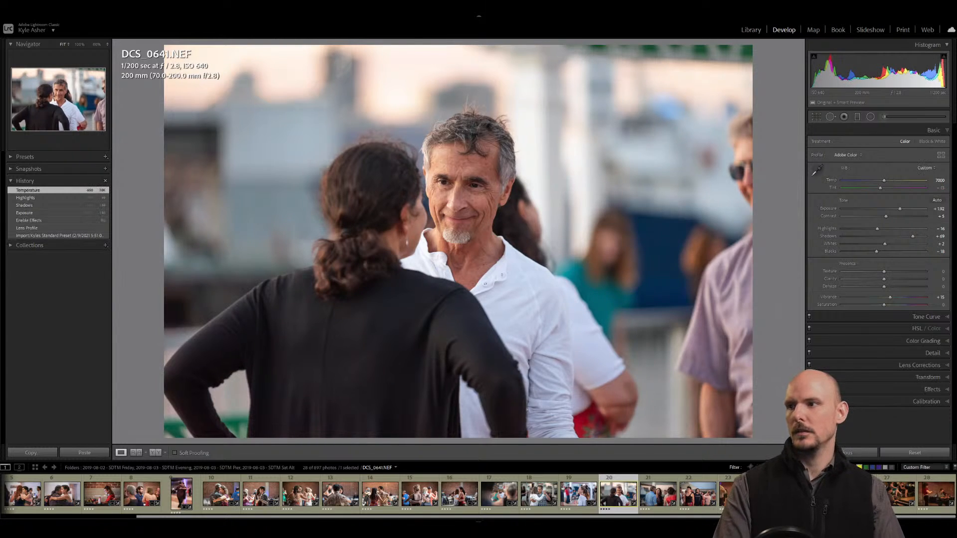
left_click(937, 305)
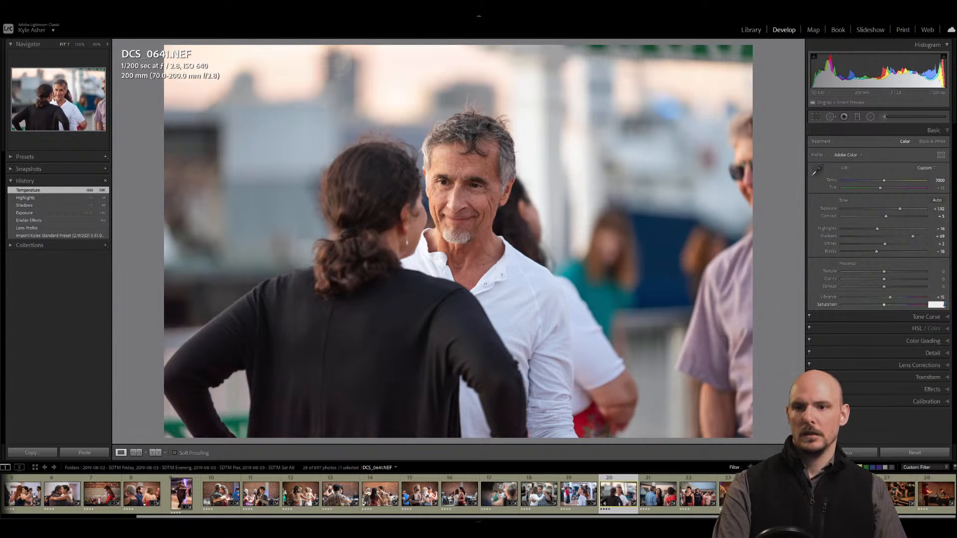
type("-5")
key("Return")
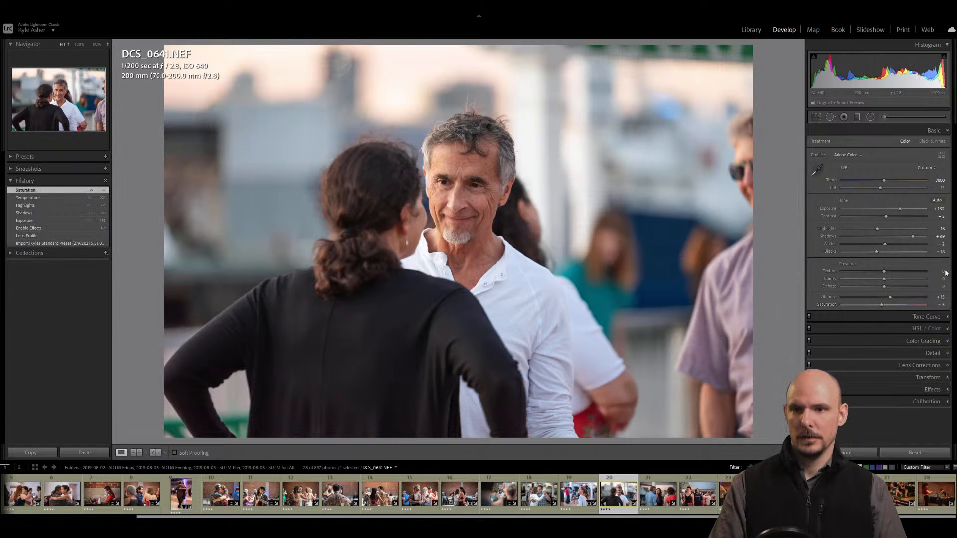
Give DCS_0641.NEF a Texture of 10, a Clarity of 10 and a Dehaze of 5.
left_click(942, 280)
type("10")
left_click(942, 288)
type("5")
key("Return")
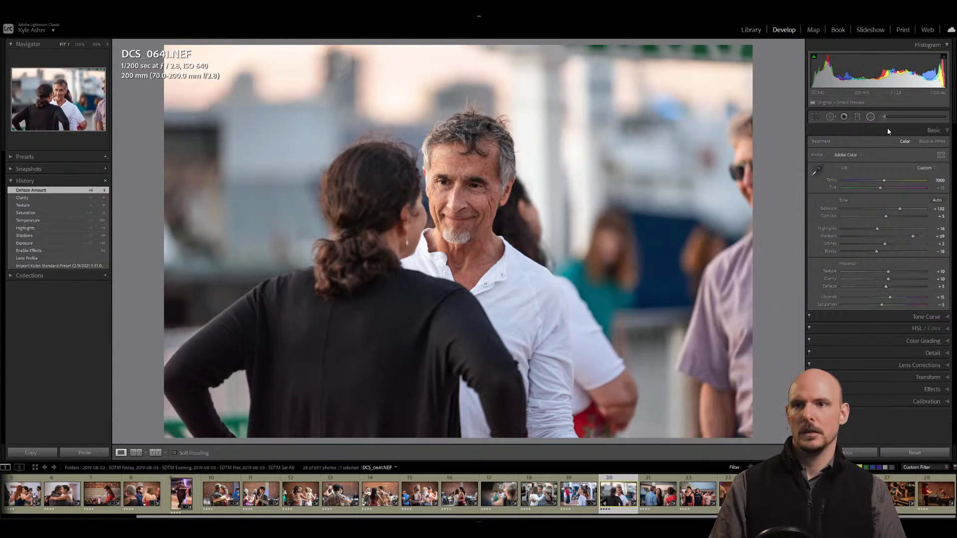
Add a radial filter over the man's face with Exposure 0.50, Shadows 25 and Blacks about 13.
left_click(870, 117)
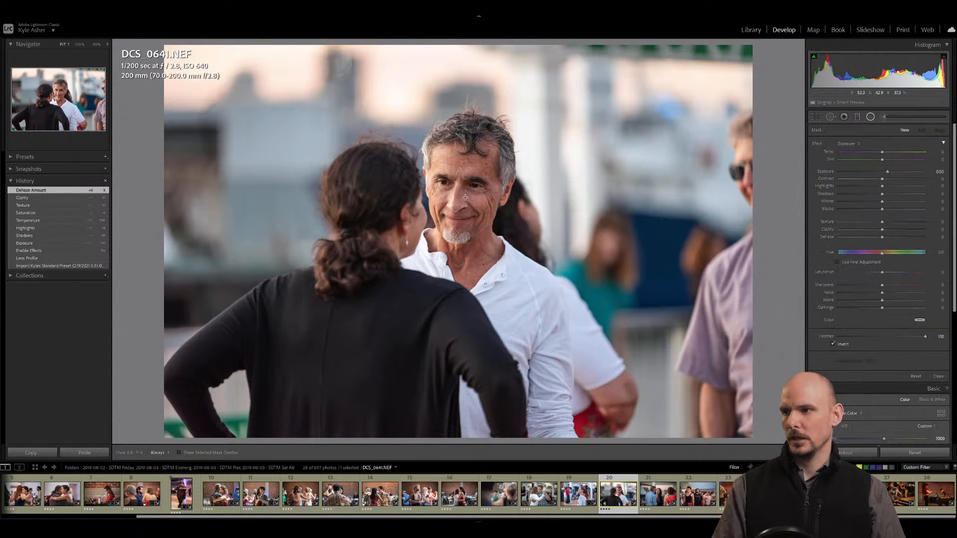
left_click_drag(465, 198, 516, 259)
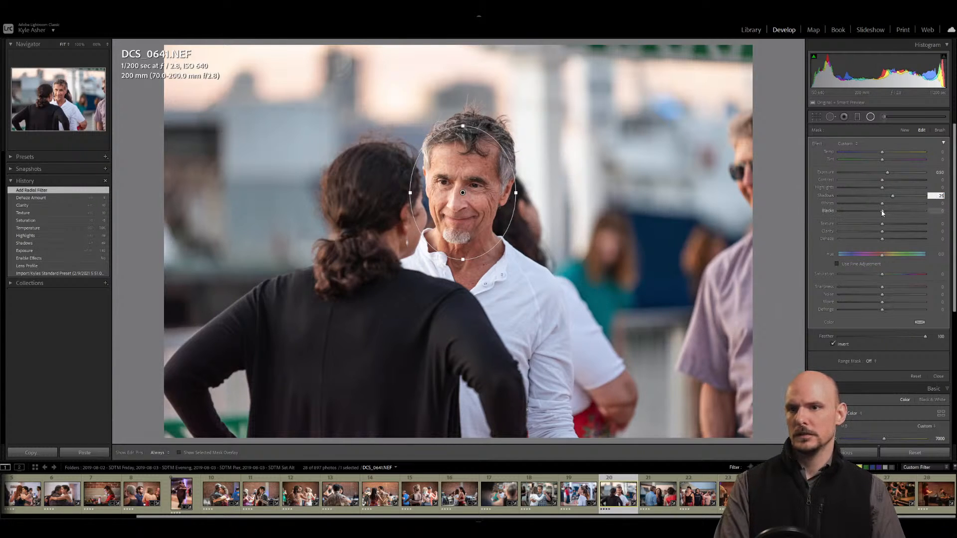
left_click_drag(882, 212, 886, 213)
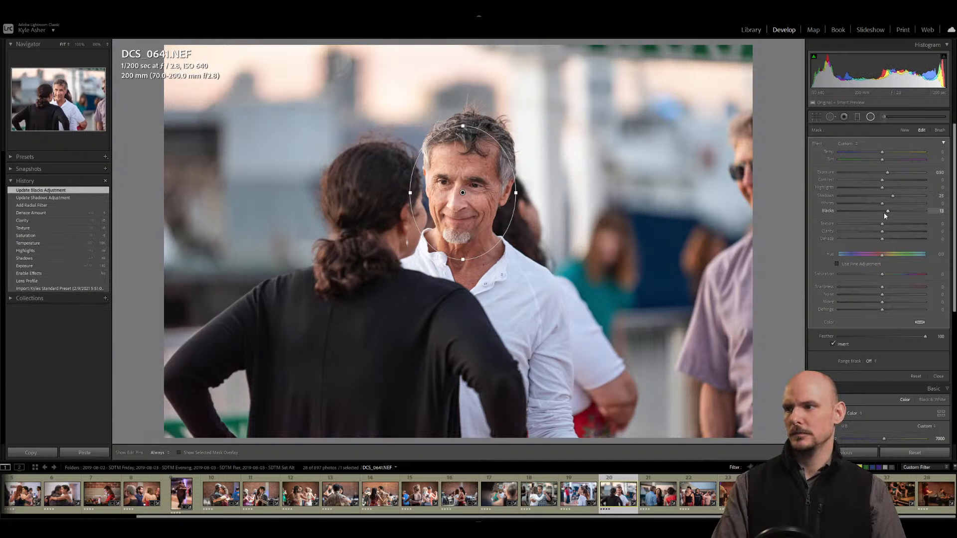
key("Escape")
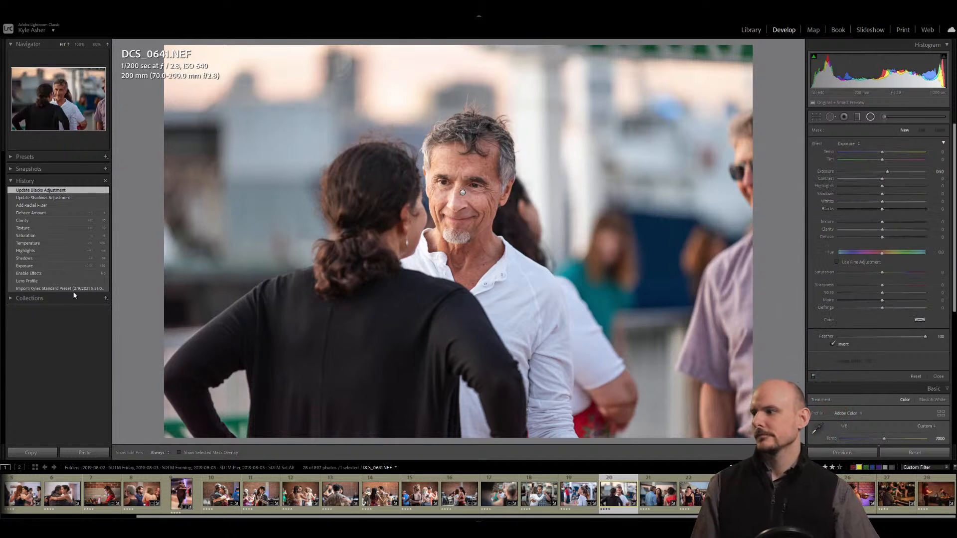
key("Escape")
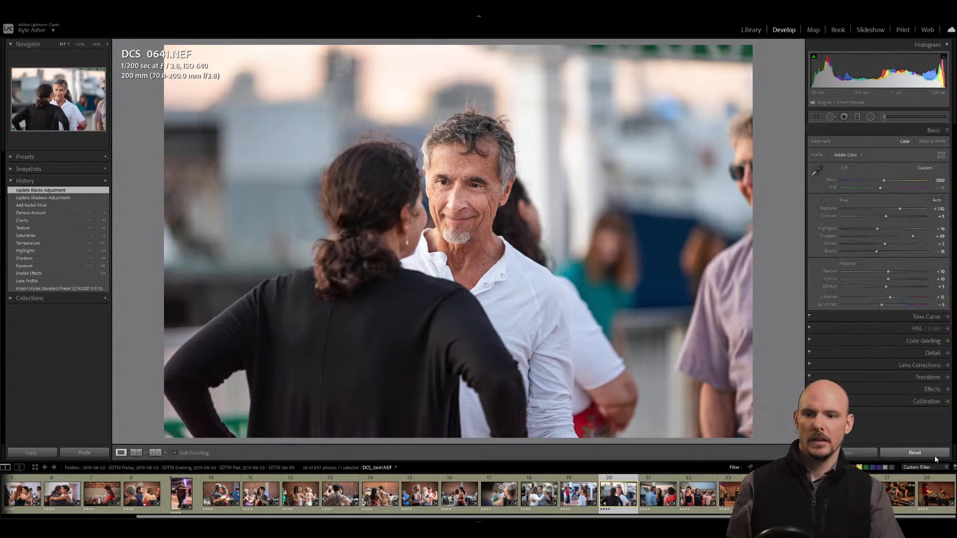
Compare the reset version of DCS_0641.NEF with its edited version, restoring the latest radial filter adjustment from the history.
left_click(934, 456)
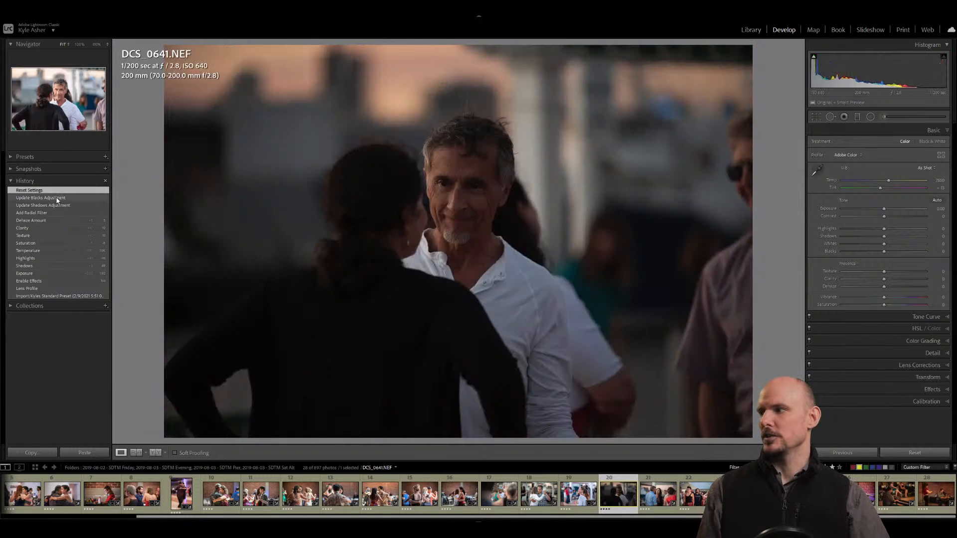
left_click(56, 199)
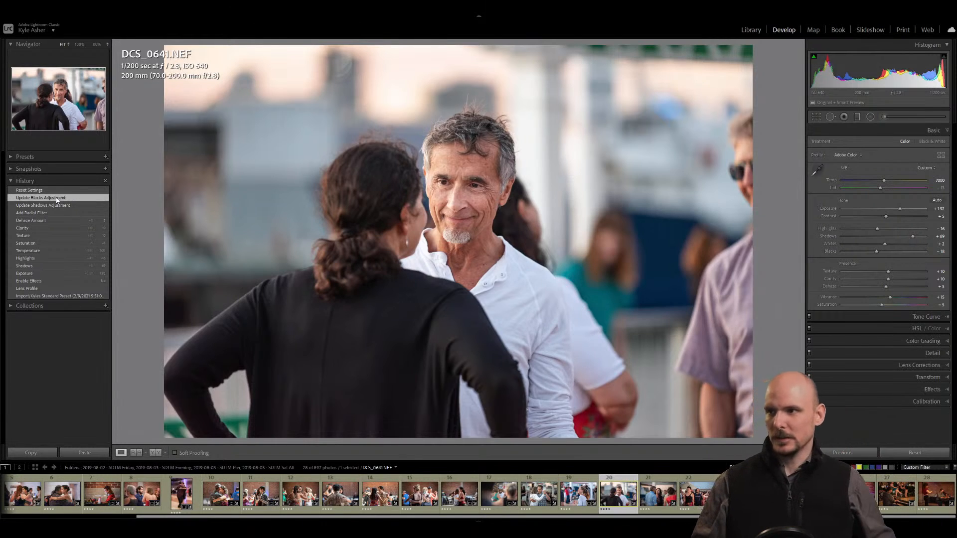
Open DCS_0646.NEF and raise its Exposure to 2.25.
left_click(658, 493)
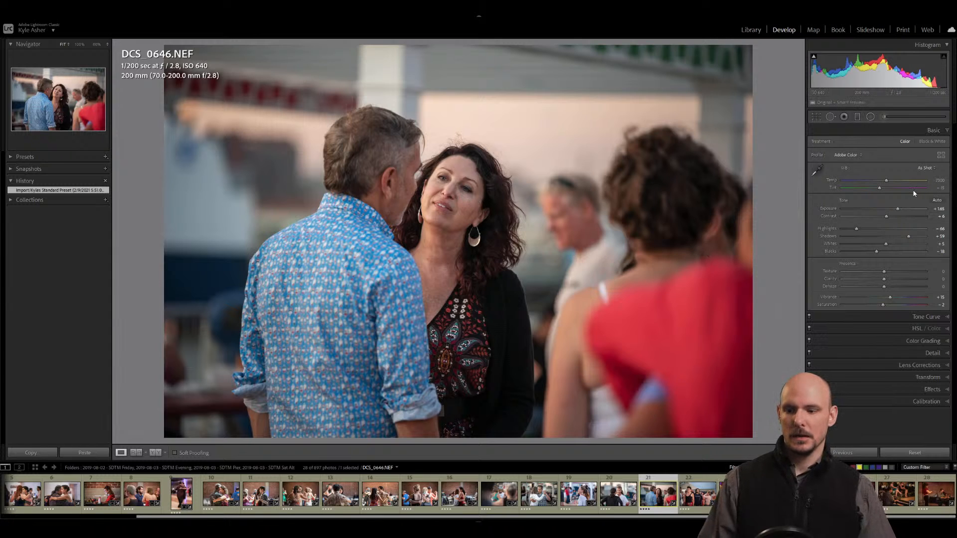
key("equal")
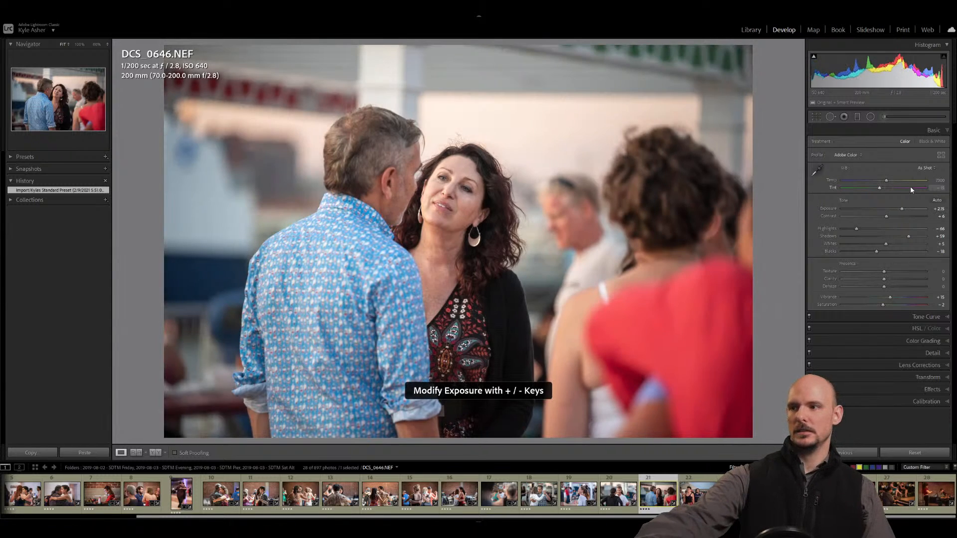
key("equal")
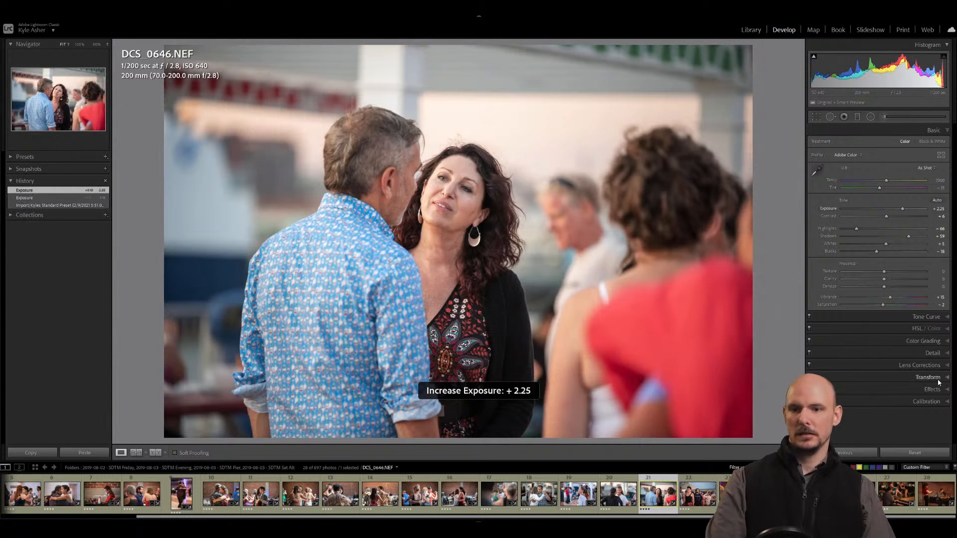
Strengthen the post-crop vignette to an Amount of about -28 with a Feather of 100.
left_click(936, 389)
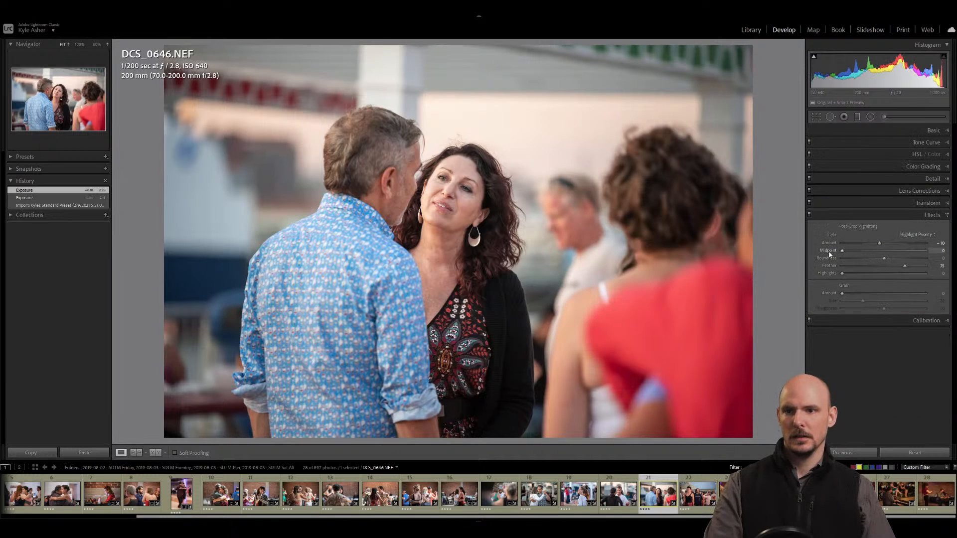
left_click_drag(879, 243, 929, 266)
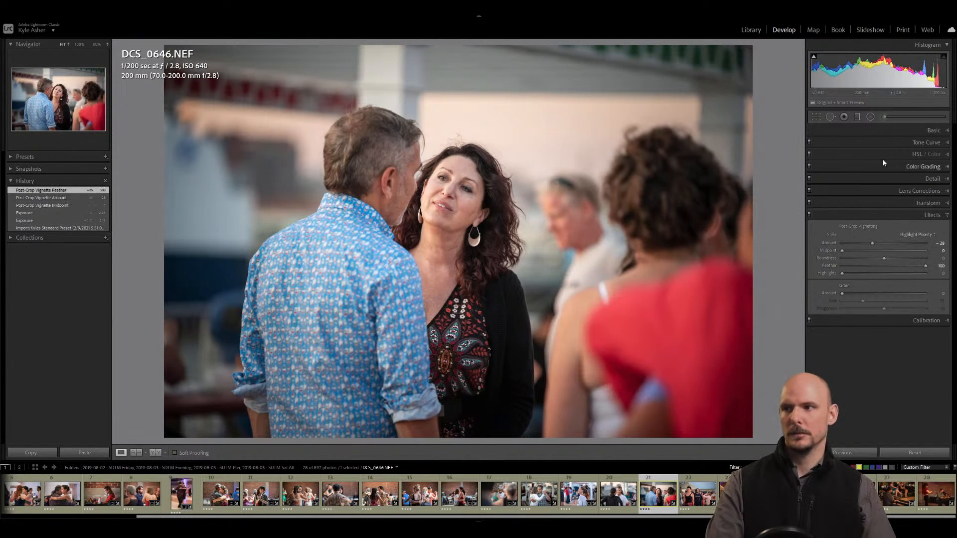
Lower the Highlights to about -77 and raise the Shadows to about +77.
left_click(948, 131)
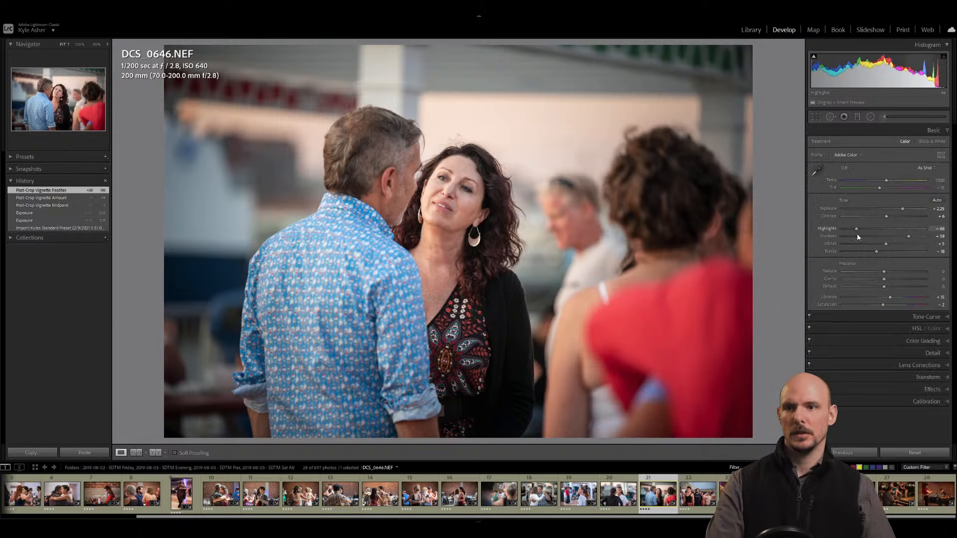
mouse_move(857, 232)
left_mouse_down()
mouse_move(866, 232)
mouse_move(838, 233)
mouse_move(851, 230)
left_mouse_up()
left_click_drag(908, 237, 916, 238)
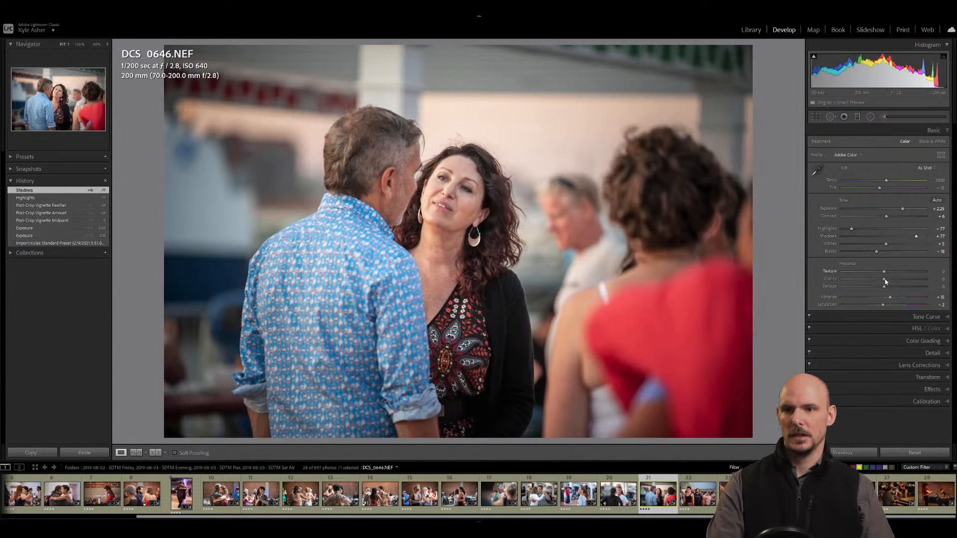
Give DCS_0646.NEF a Texture of 10, a Clarity of 10 and a Dehaze of 5.
left_click(936, 271)
type("10")
key("Tab")
type("10")
key("Tab")
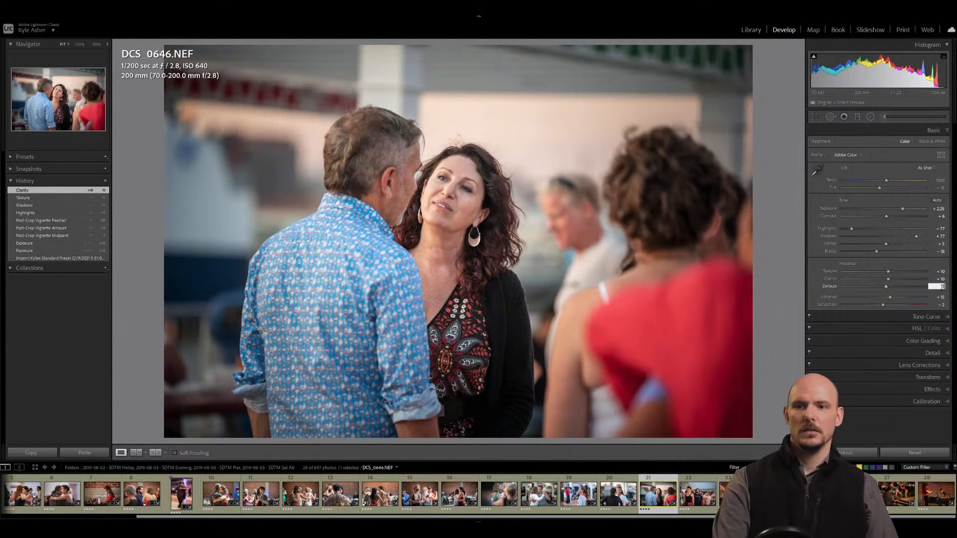
type("5")
key("Return")
Add a radial filter over the woman's face with an Exposure of 0.25 and adjusted Shadows.
left_click(870, 116)
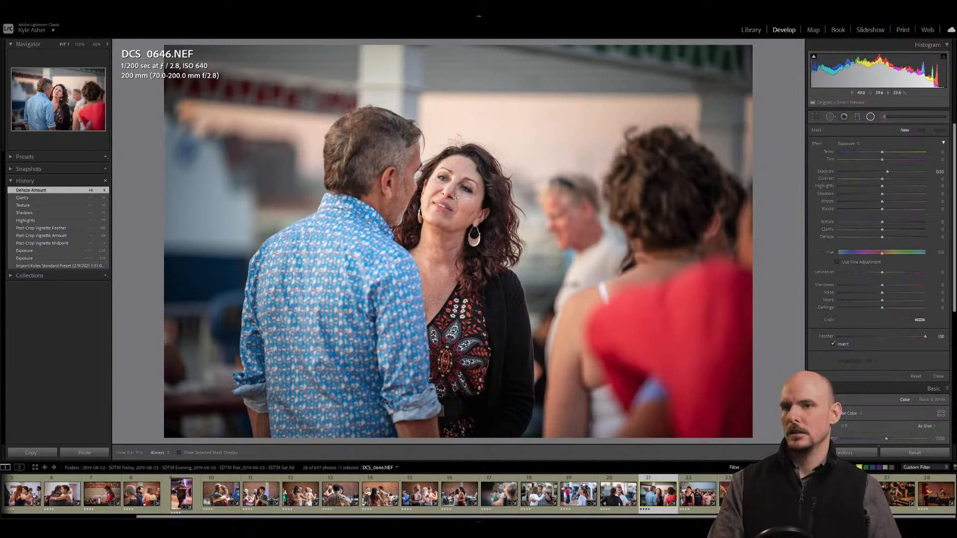
left_click_drag(456, 198, 499, 249)
left_click(939, 172)
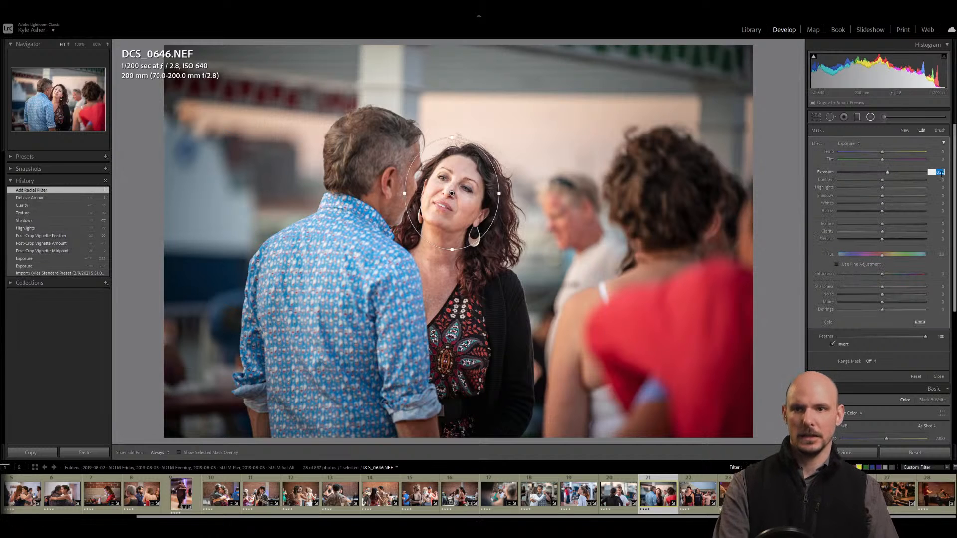
type("0.25")
key("Tab")
key("Tab")
key("Tab")
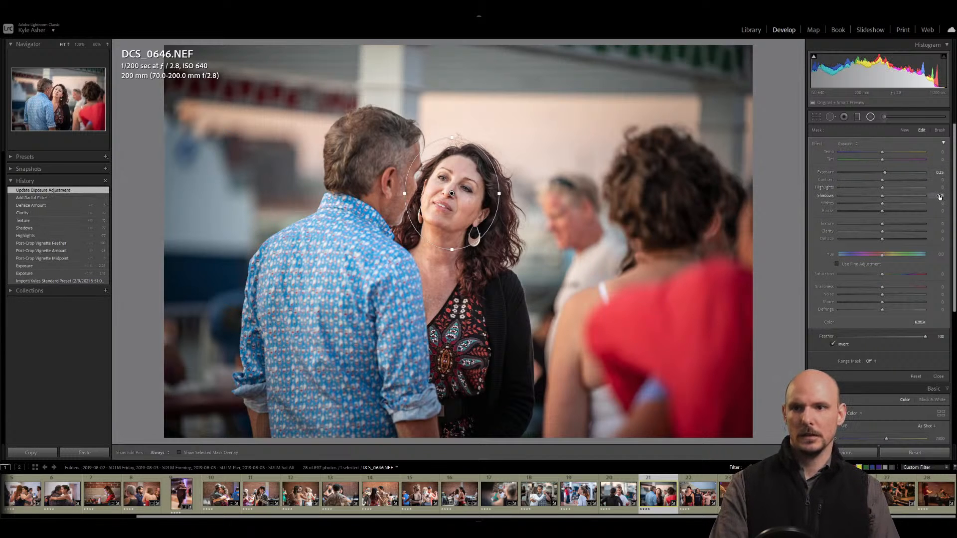
key("Return")
key("shift+m")
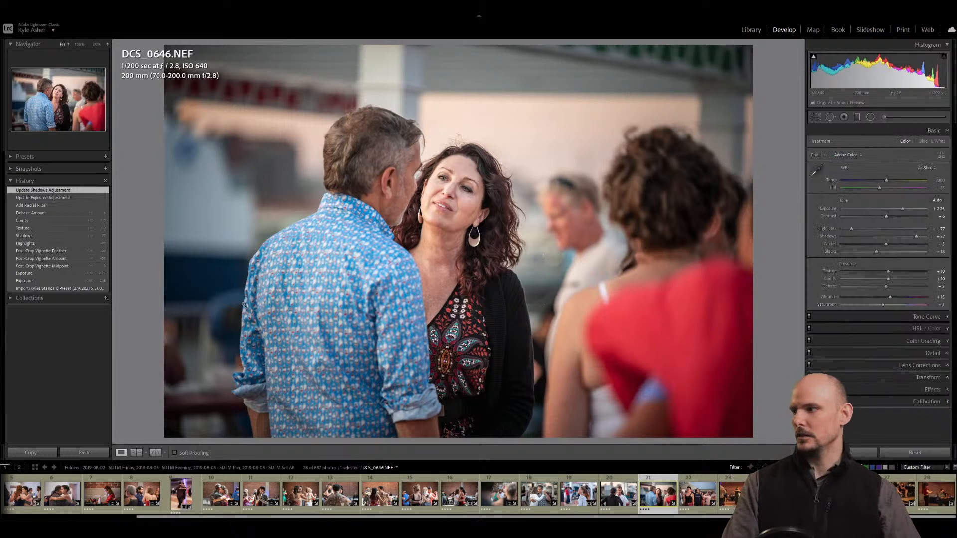
Compare the reset and edited versions of DCS_0646.NEF using the history, and check it against the previous photo.
left_click(915, 453)
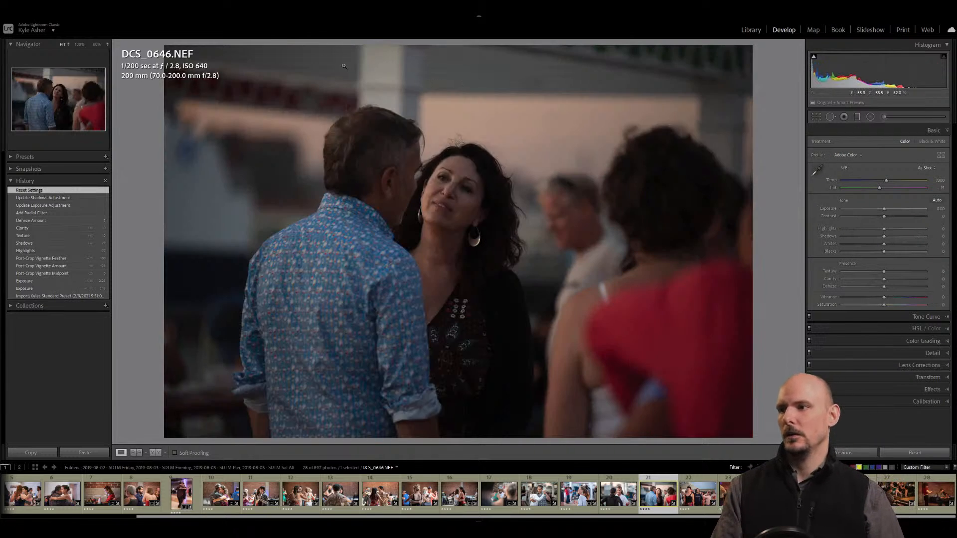
left_click(72, 199)
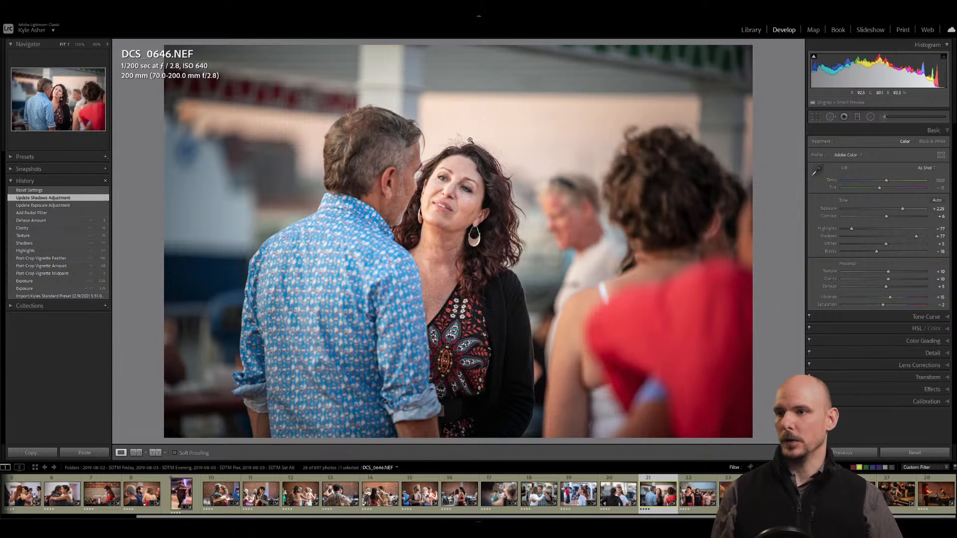
key("Left")
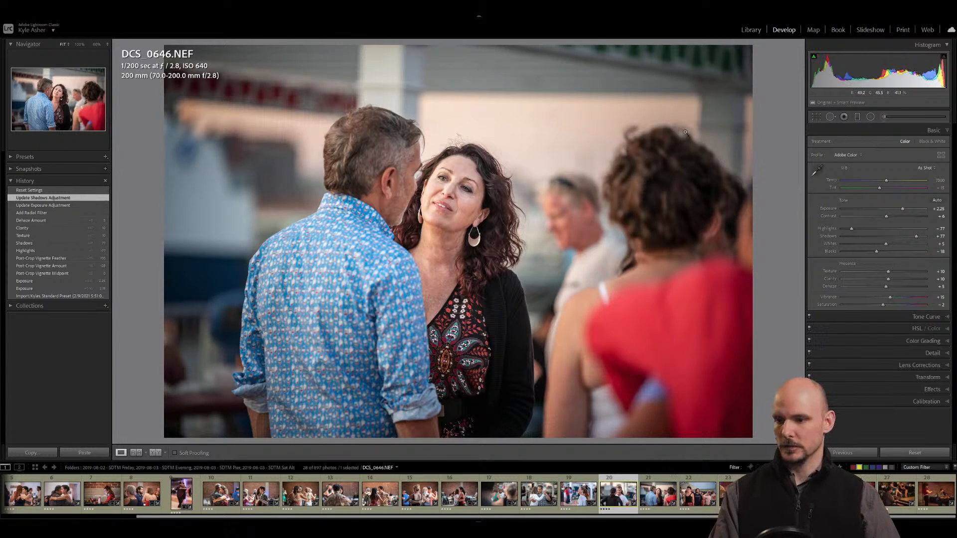
key("Right")
Open DCS_0672.NEF and compare its reset version with the import preset version restored from the history.
key("Right")
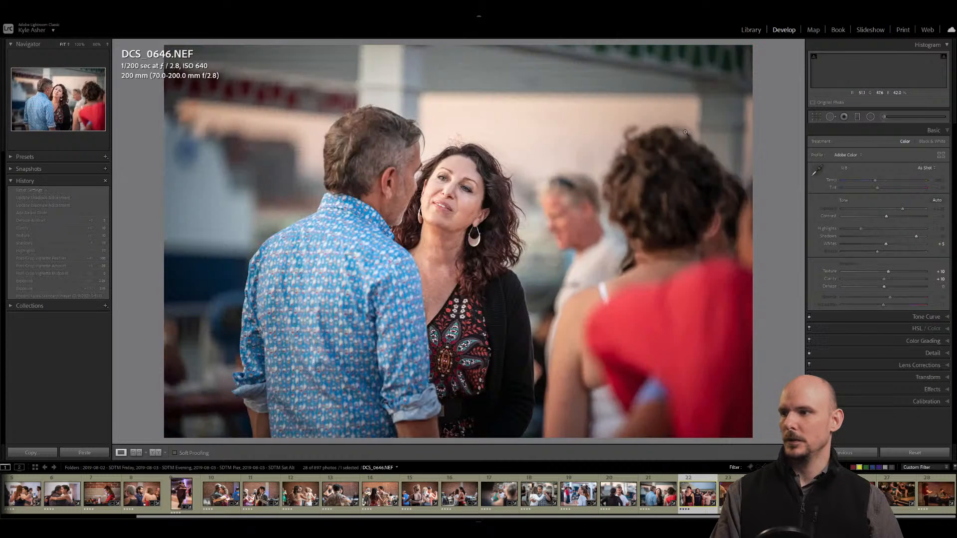
key("Right")
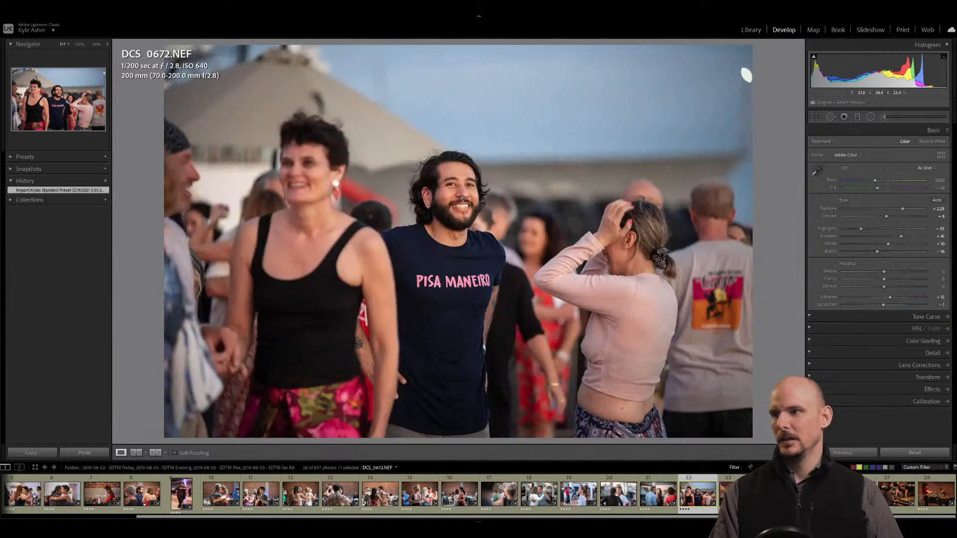
left_click(940, 180)
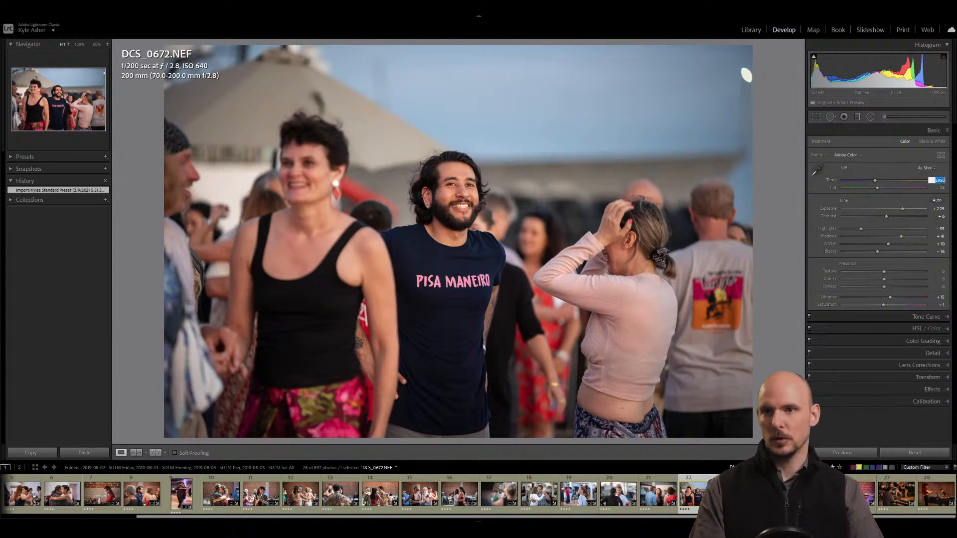
left_click(914, 451)
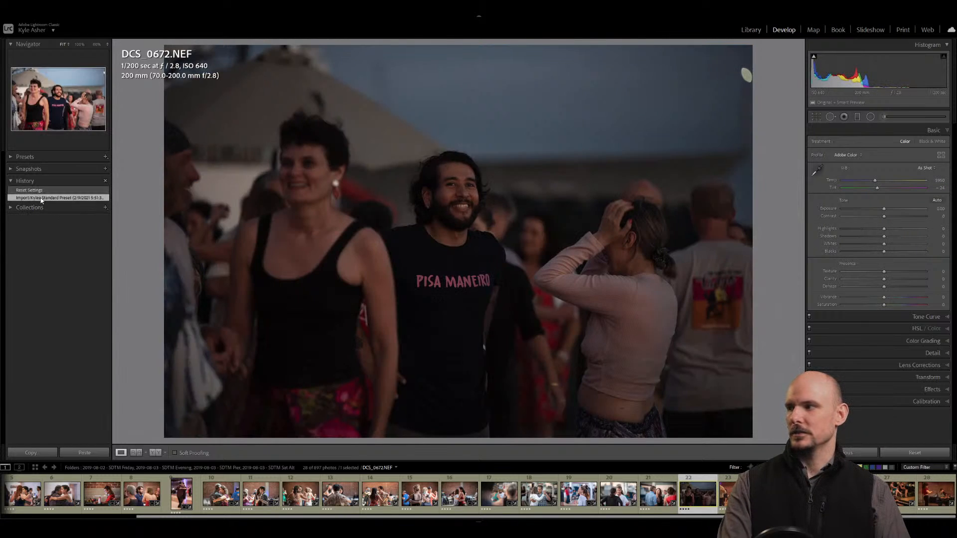
left_click(41, 198)
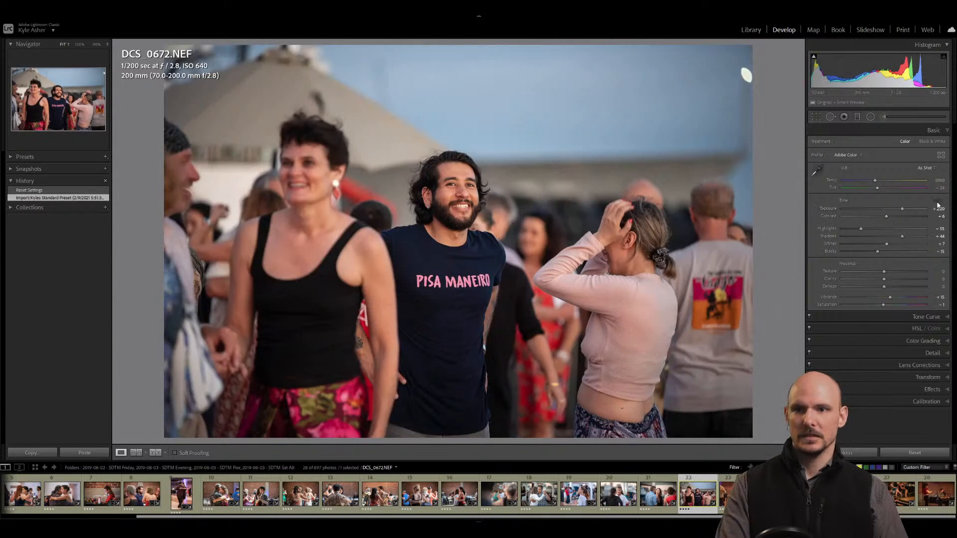
Set the white balance of DCS_0672.NEF to a temperature of 5400 and a Tint of -20.
left_click(939, 180)
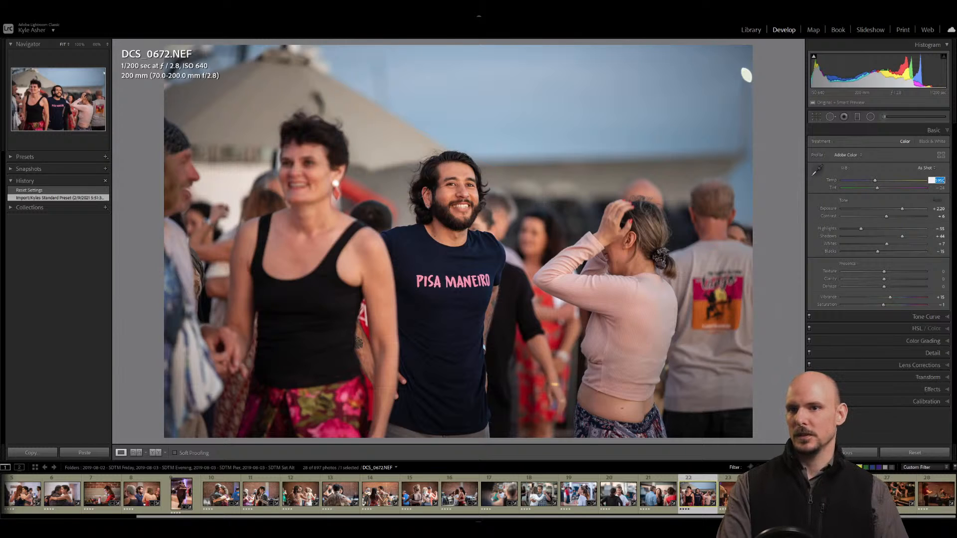
type("5500")
key("Return")
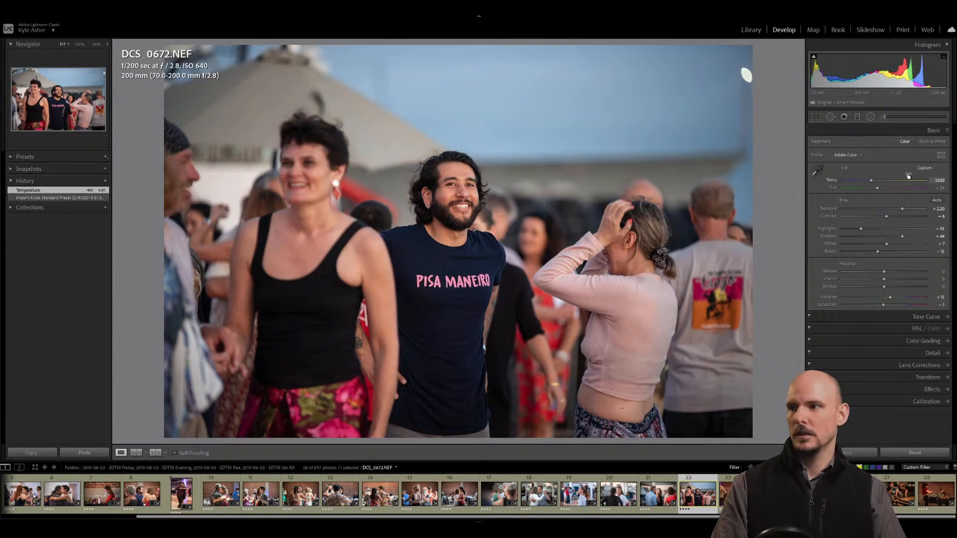
left_click(939, 181)
type("5400")
key("Return")
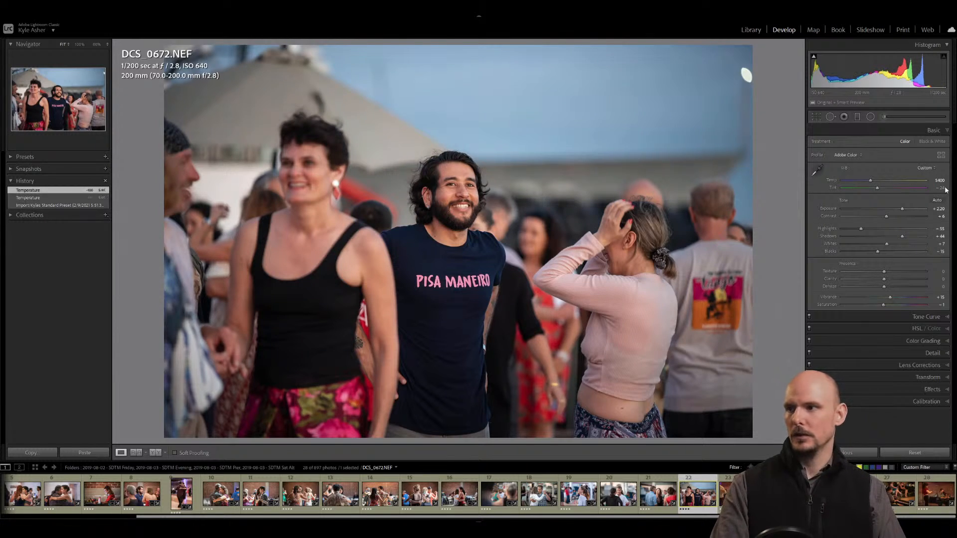
left_click(939, 188)
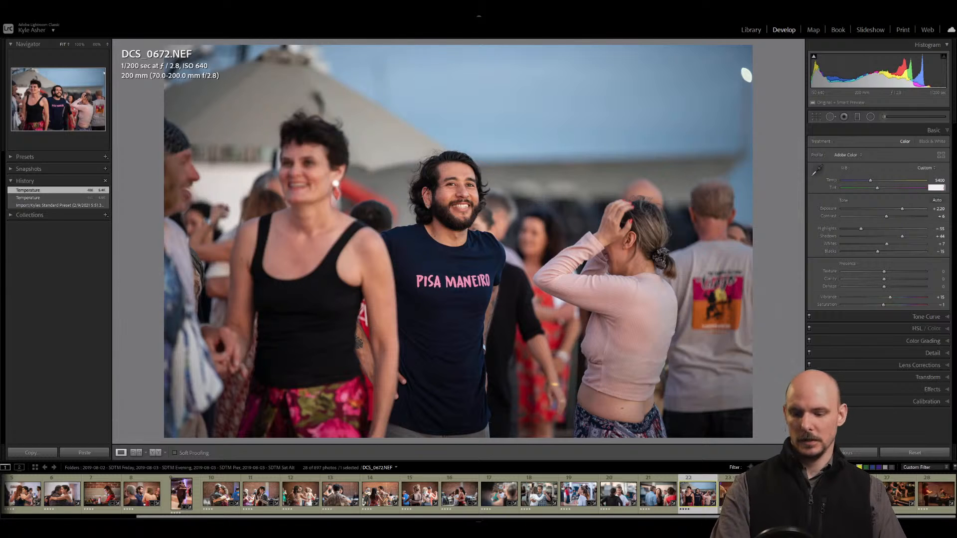
type("-15")
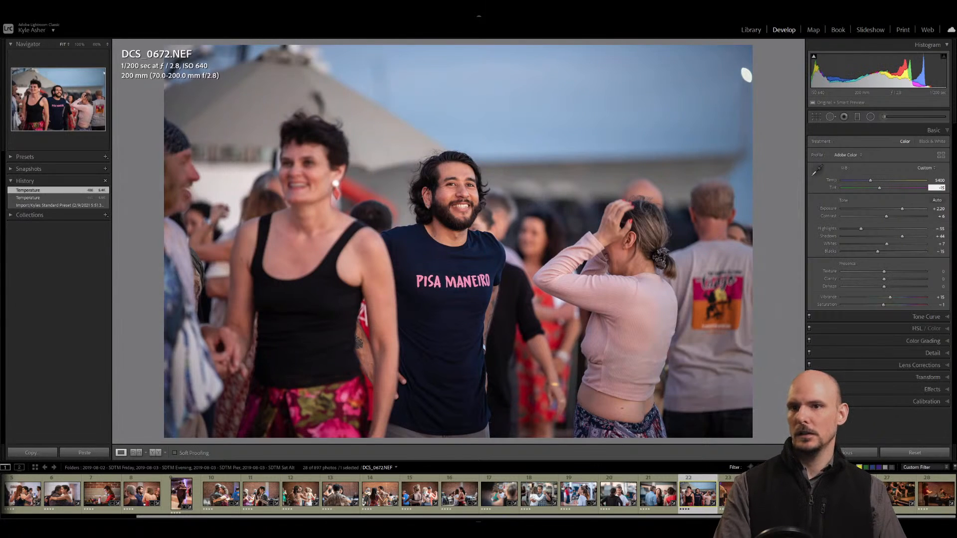
type("20")
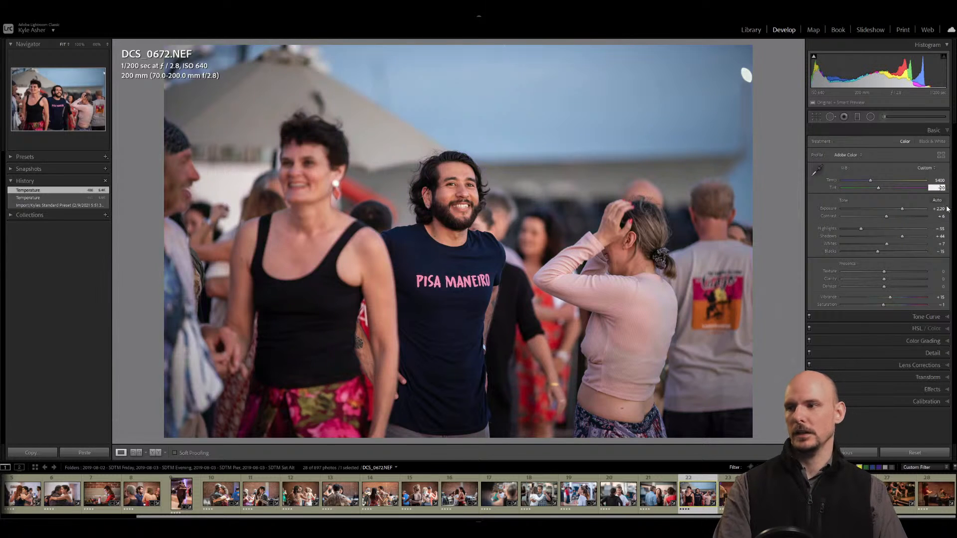
key("Return")
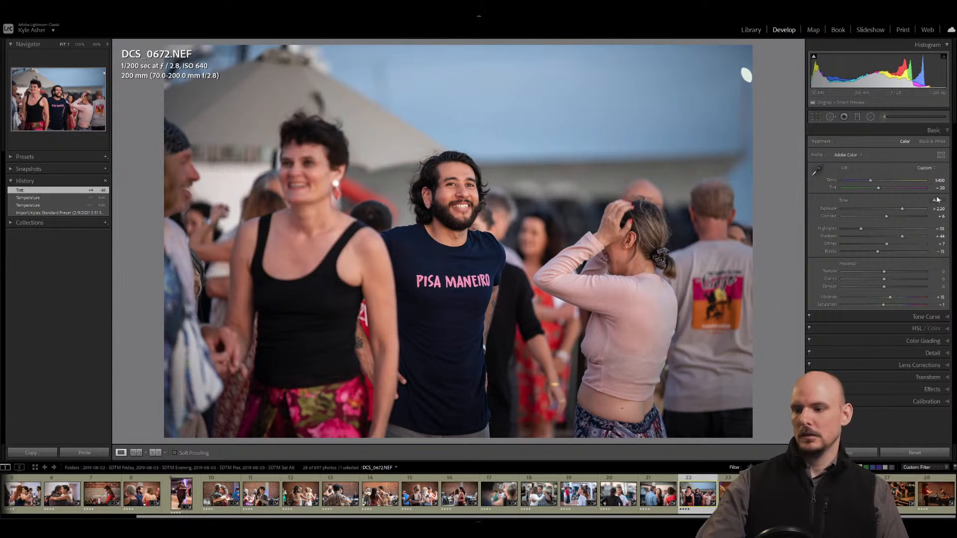
Raise the Exposure to 2.40 and set the Saturation to -10.
key(".")
key("=")
key("=")
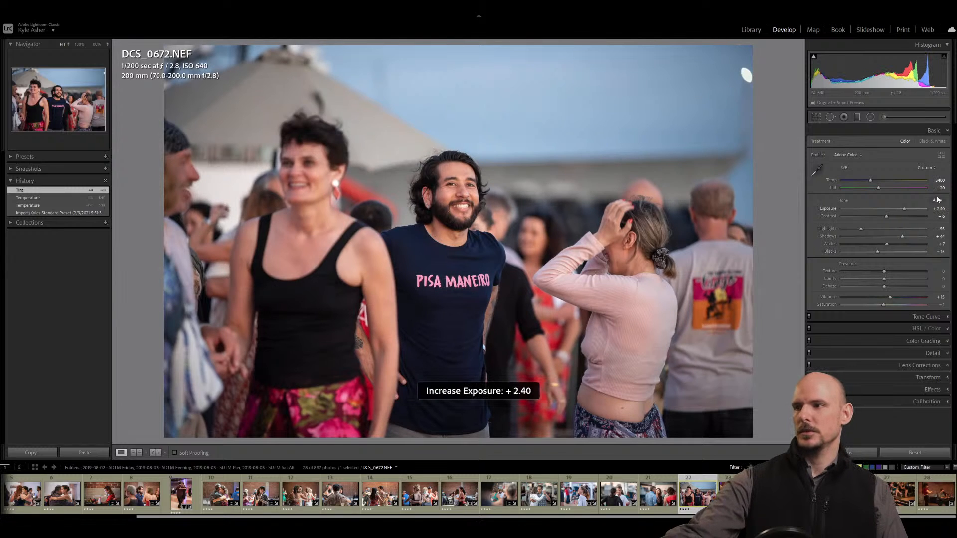
left_click(941, 305)
type("-10")
key("Return")
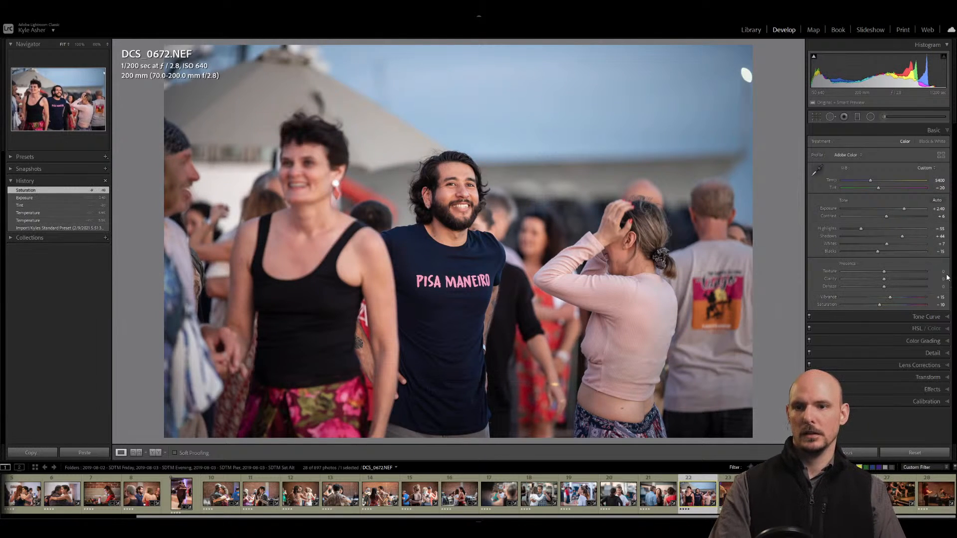
Give DCS_0672.NEF a Texture of 10, a Clarity of 10 and a Dehaze of 5, undoing the accidental rating change.
left_click(942, 271)
type("10")
key("Return")
key("0")
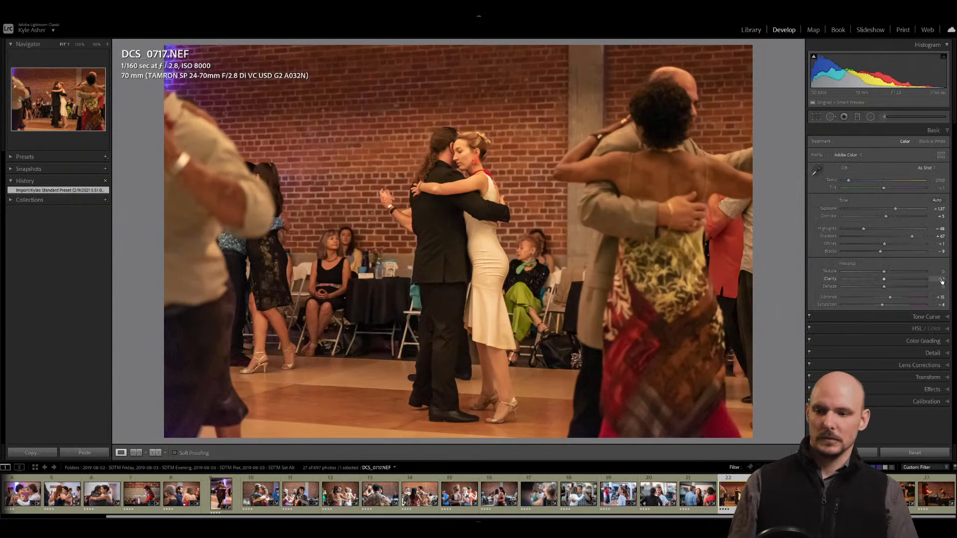
key("ctrl+z")
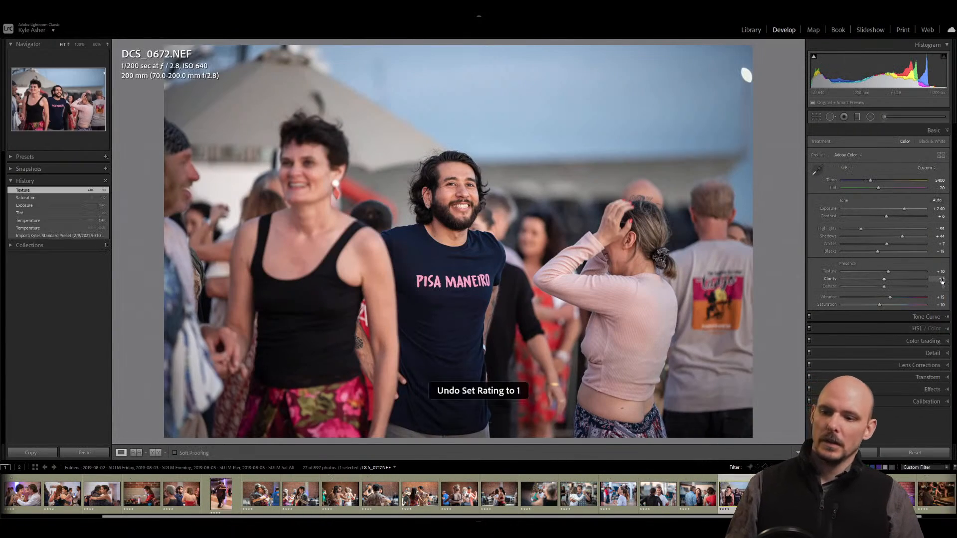
left_click(939, 280)
type("10")
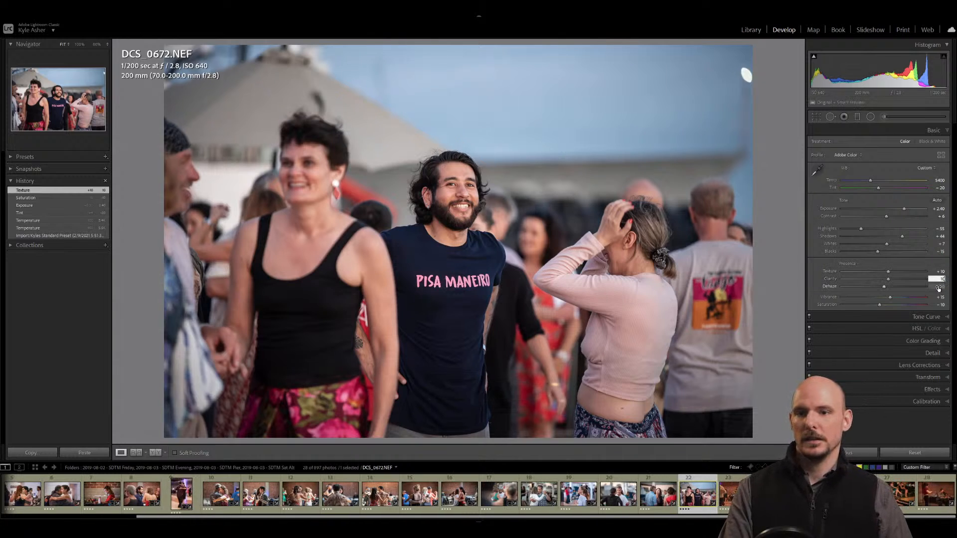
left_click(941, 287)
type("5")
key("Return")
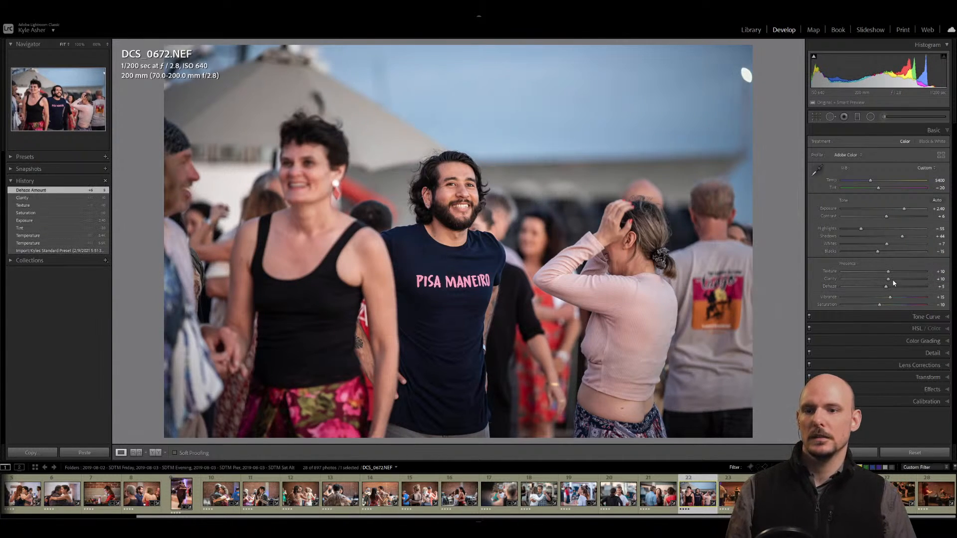
Select Tamron as the lens make for the profile correction of DCS_0672.NEF.
left_click(946, 365)
left_click(859, 253)
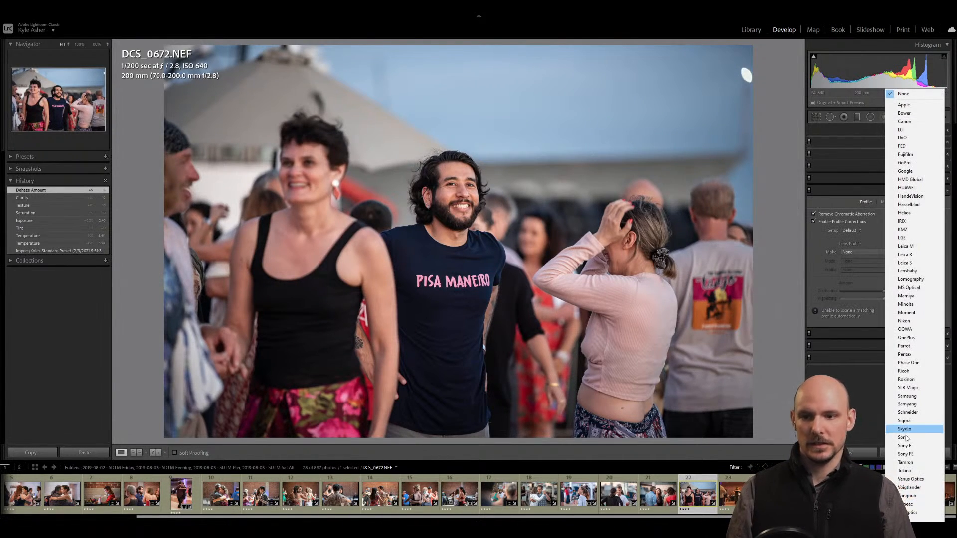
left_click(913, 464)
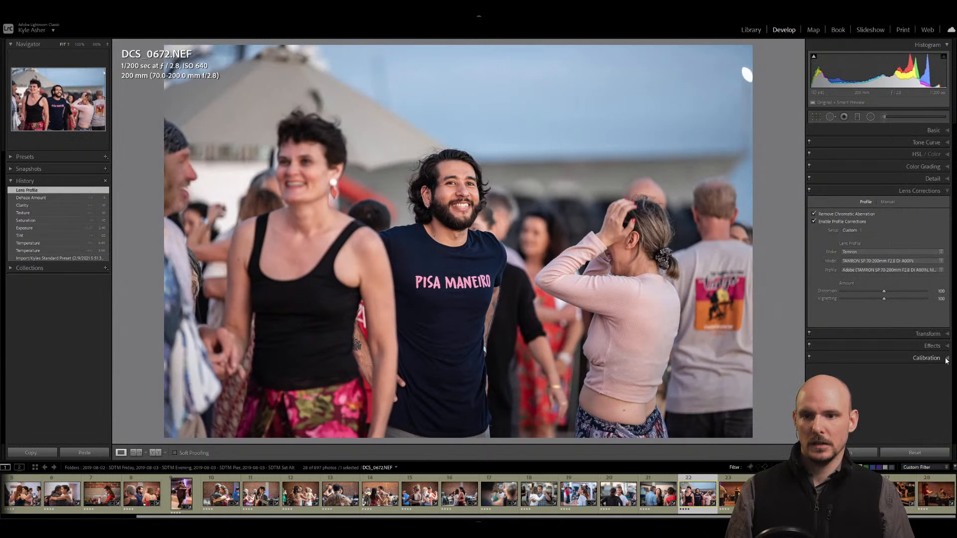
Turn off the Effects adjustments of DCS_0672.NEF to remove the post-crop vignette.
left_click(950, 345)
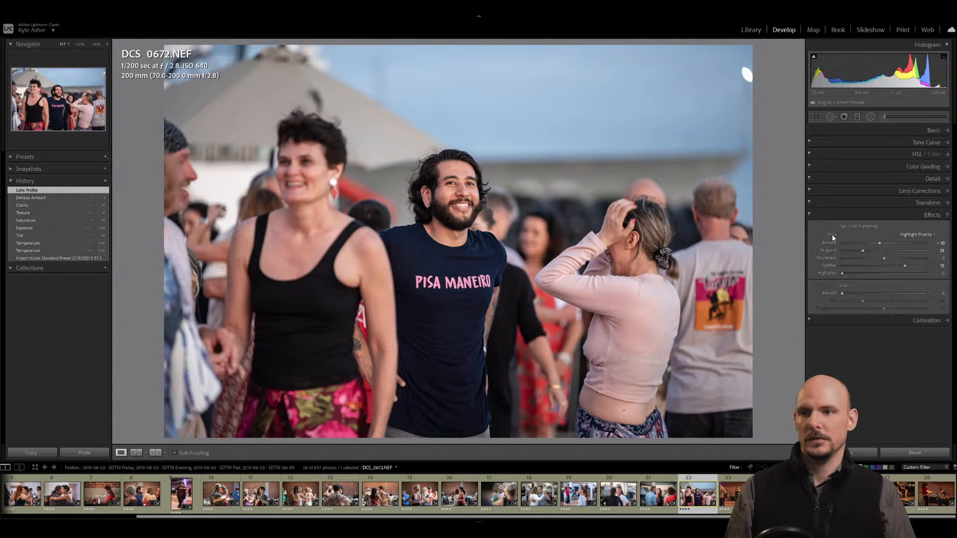
left_click(808, 215)
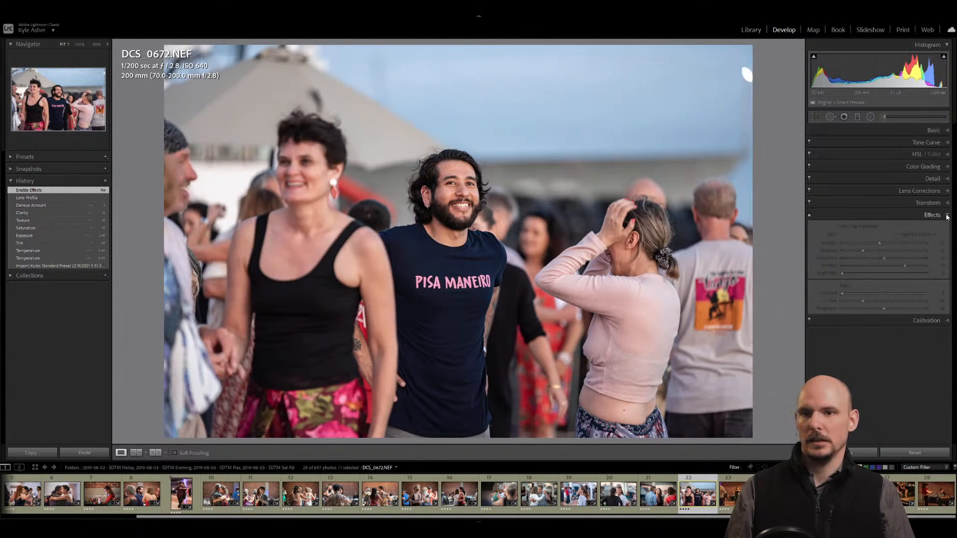
left_click(947, 215)
left_click(949, 131)
Add a radial filter around the bearded man's head with an Exposure of 0.25 and Shadows of 25.
left_click(870, 117)
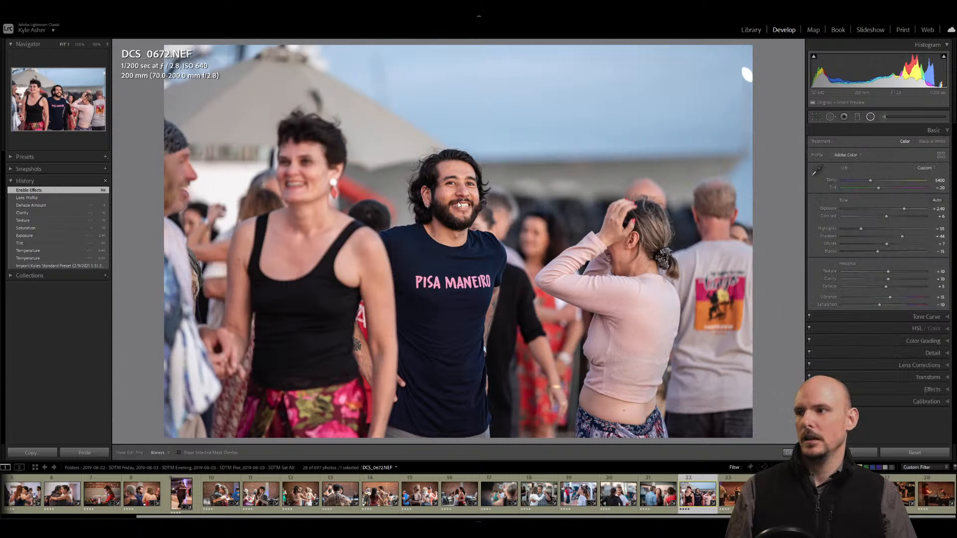
left_click_drag(455, 199, 491, 242)
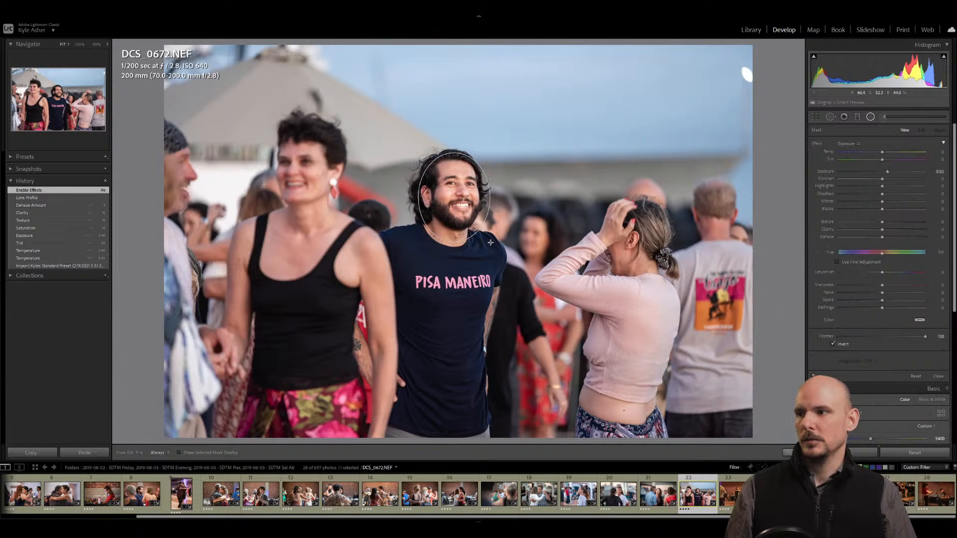
left_click(940, 172)
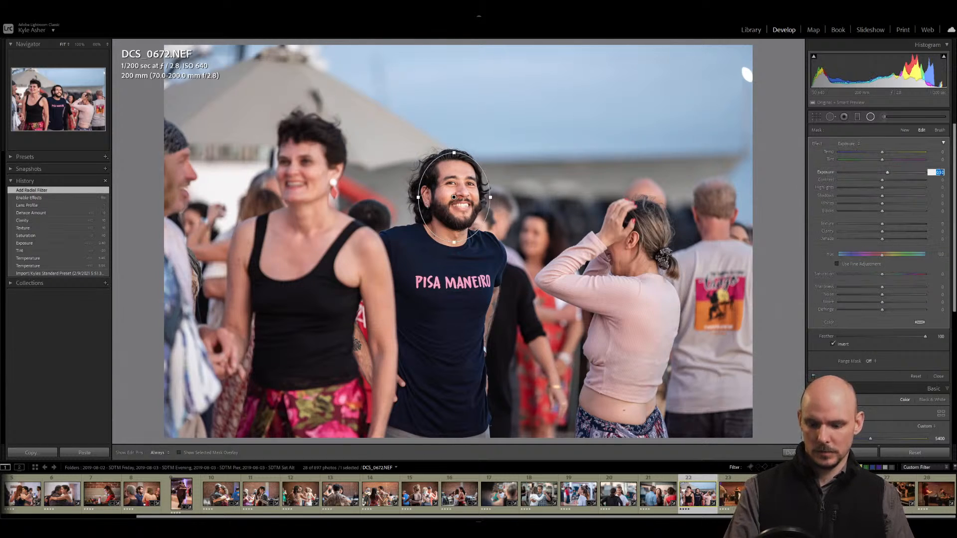
type(".25")
left_click(939, 195)
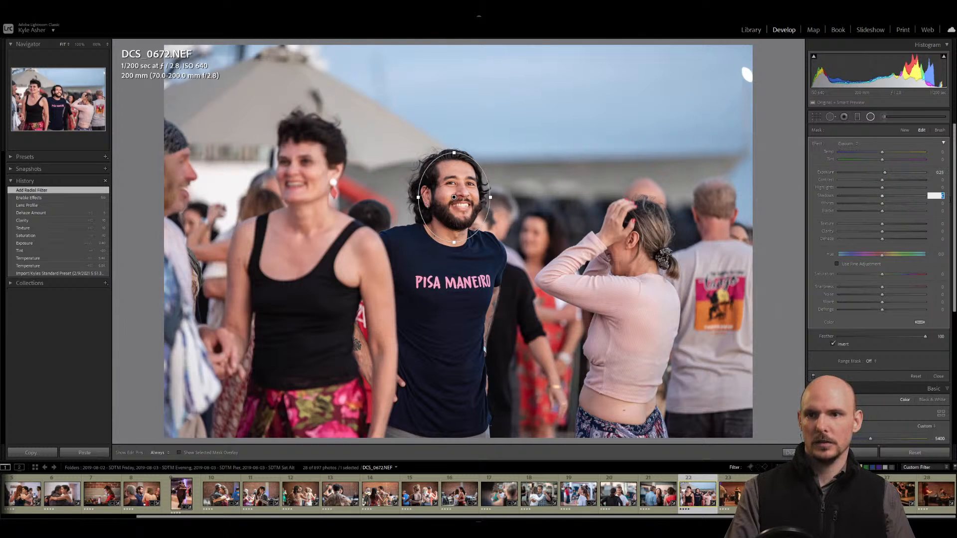
type("25")
key("Return")
key("shift+m")
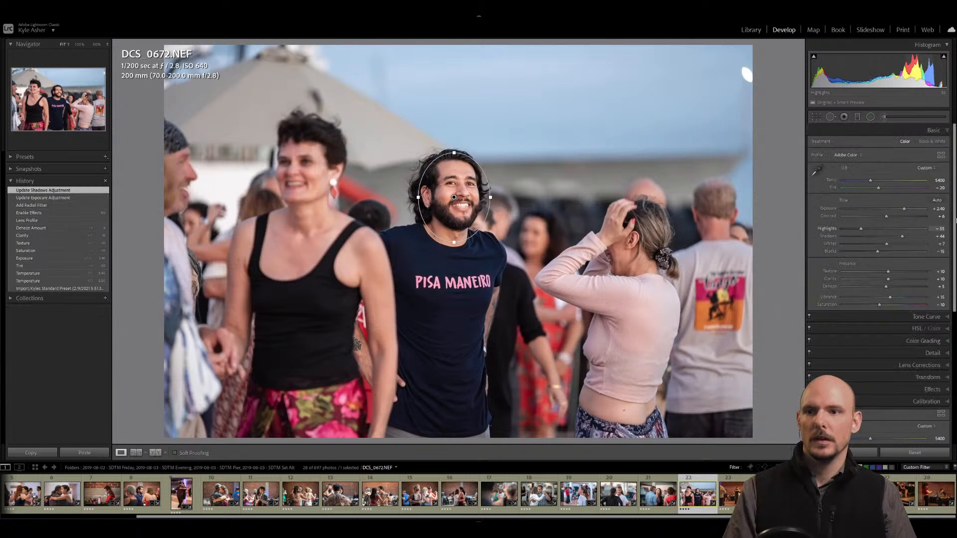
Set the Highlights to -75, the Shadows to +56 and the Tint to -24 for the whole photo.
left_click_drag(861, 231, 908, 239)
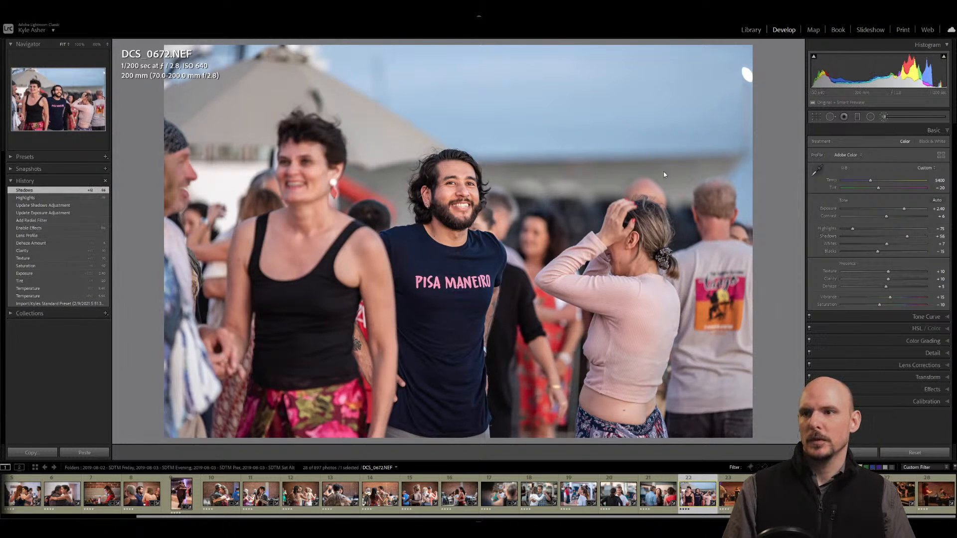
left_click(885, 116)
key("k")
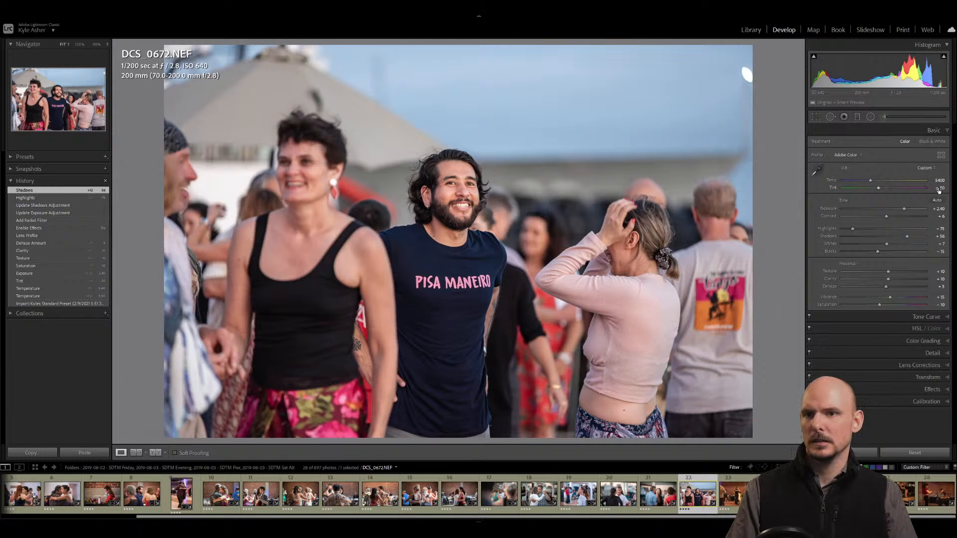
left_click_drag(875, 188, 877, 188)
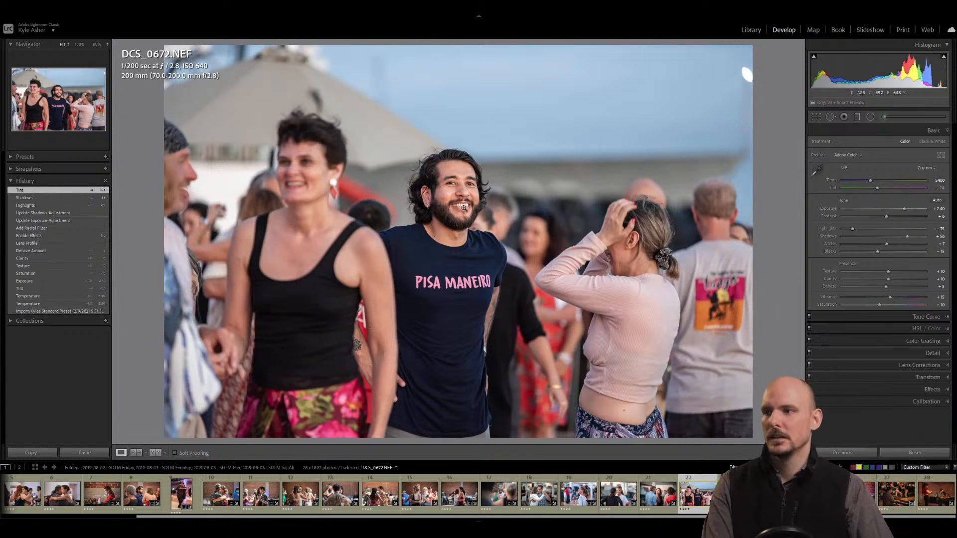
Whiten the bearded man's teeth using the Adjustment Brush with the Teeth Whitening Light preset, and compare the close-up with the full photo.
left_click(463, 208)
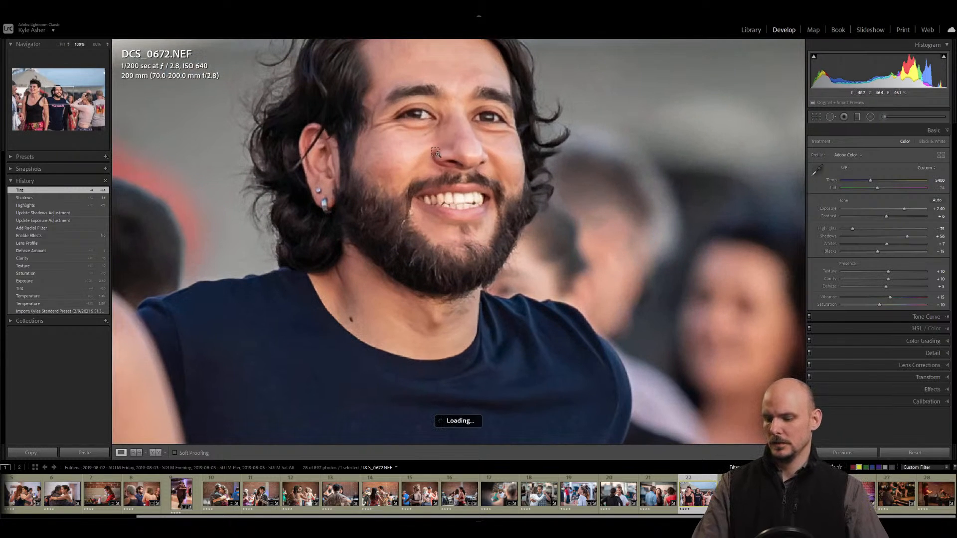
key("ctrl+equal")
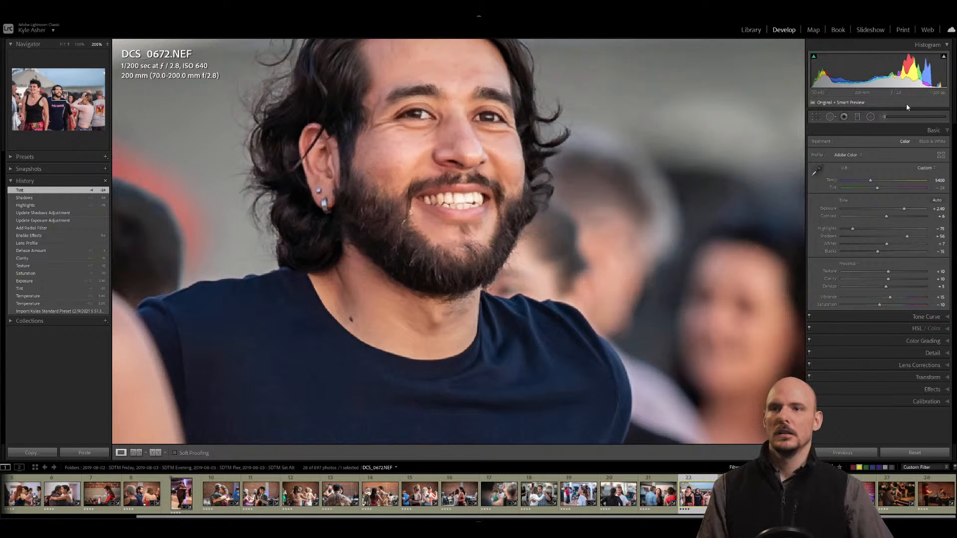
left_click(884, 118)
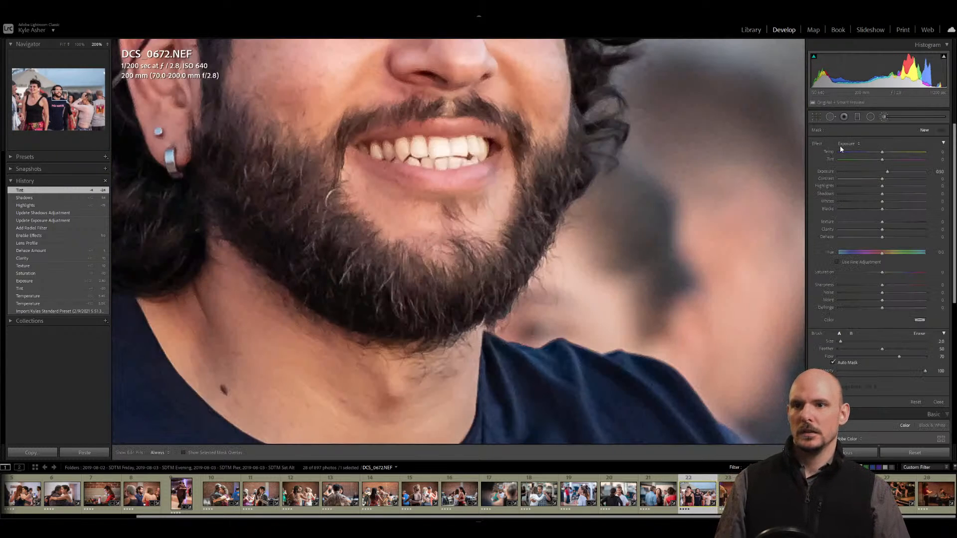
left_click(842, 145)
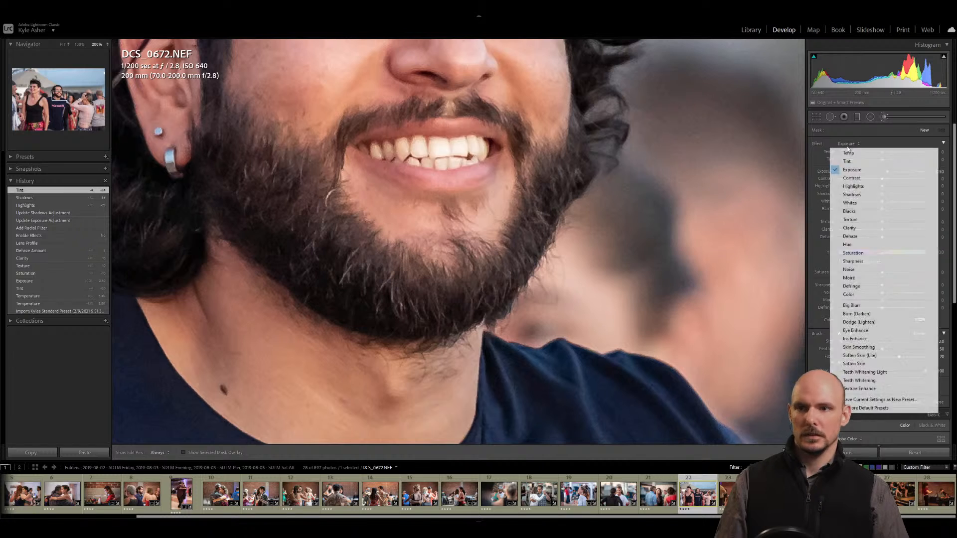
left_click(880, 373)
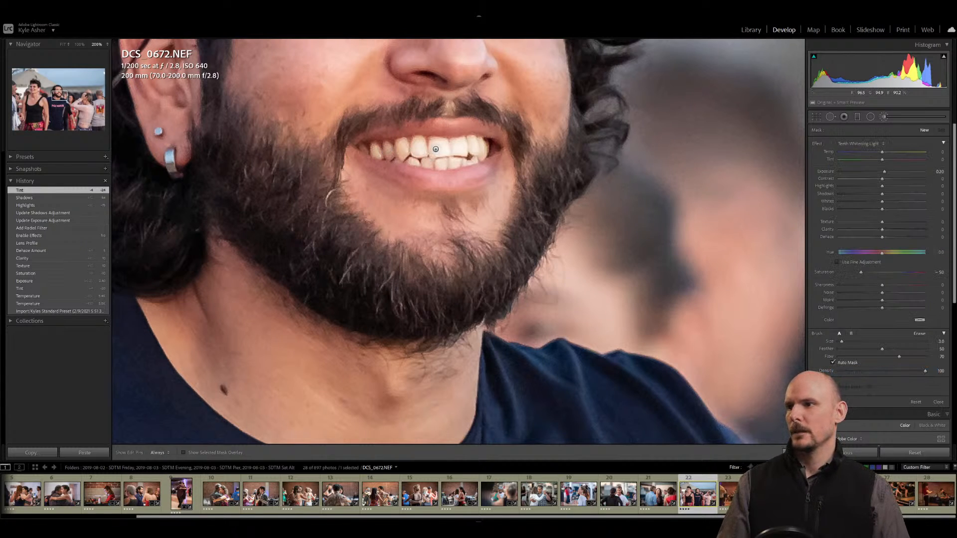
key("h")
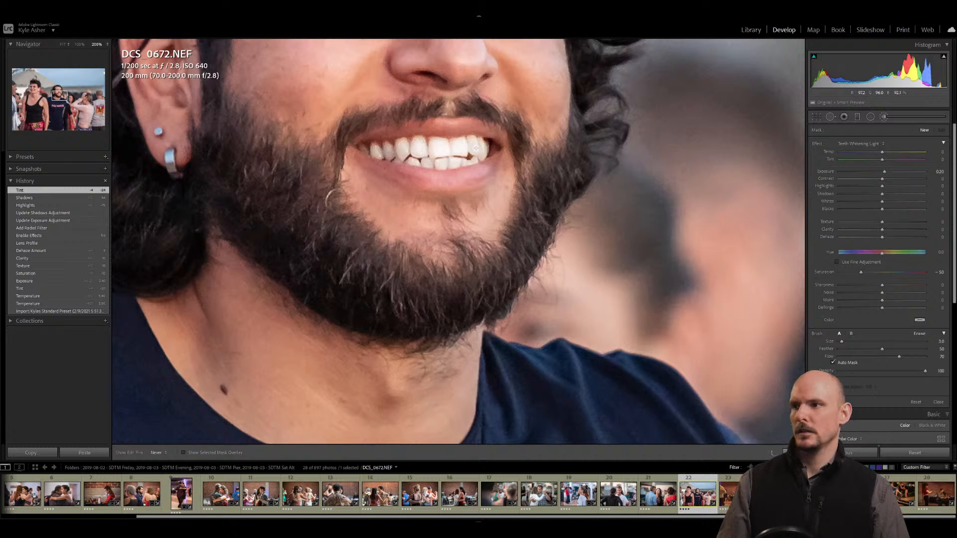
left_click(468, 158)
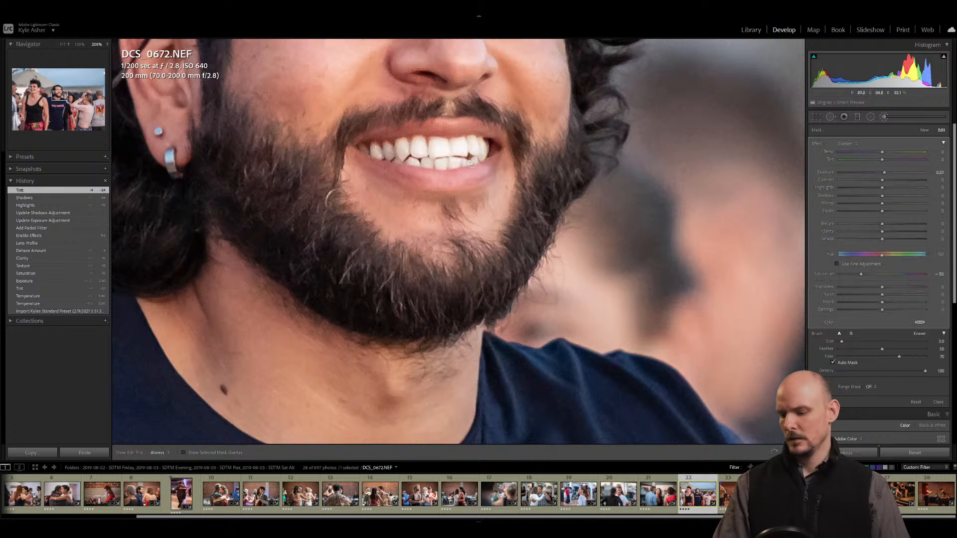
left_click(63, 44)
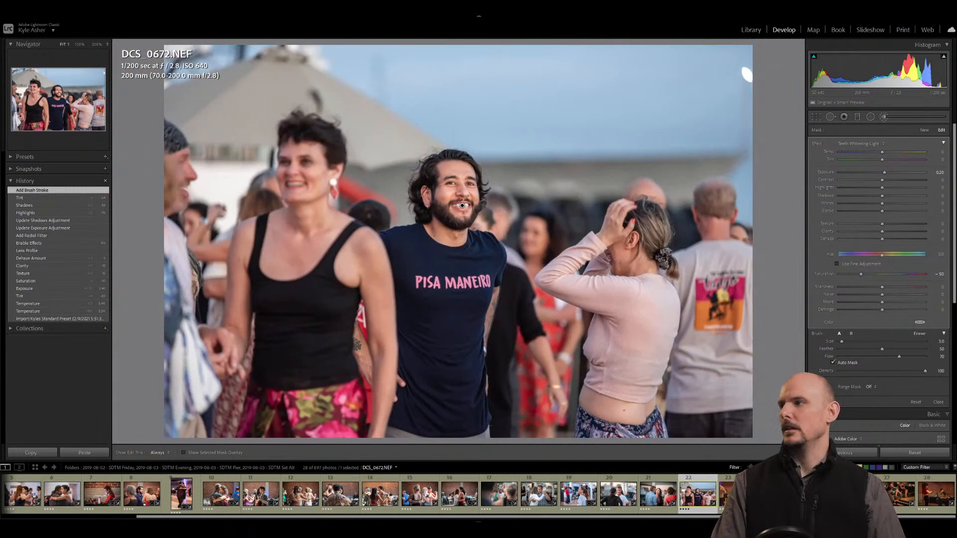
left_click(97, 44)
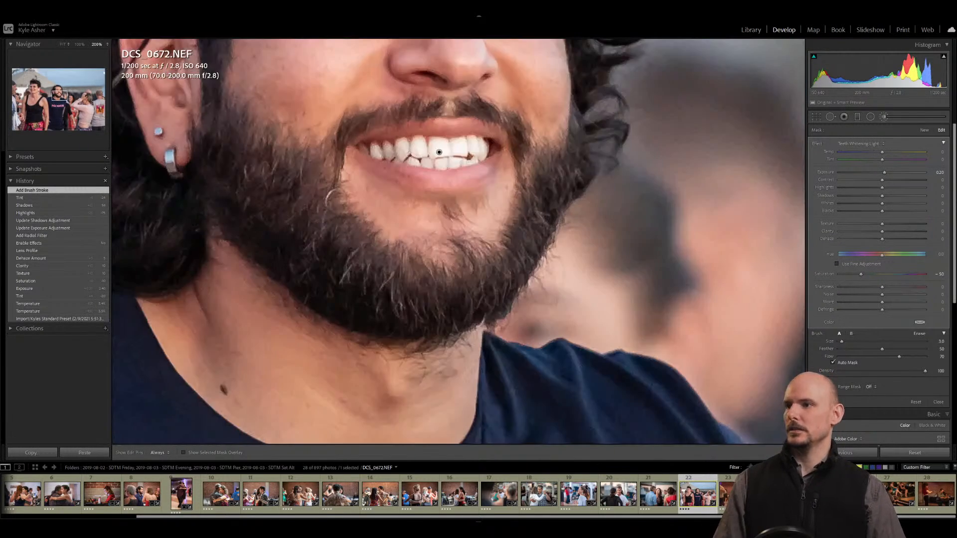
Reduce the brush size to 2.0 and paint the same Teeth Whitening Light effect over the whites of the man's eyes.
left_click_drag(453, 95, 399, 228)
key("bracketleft")
key("bracketleft")
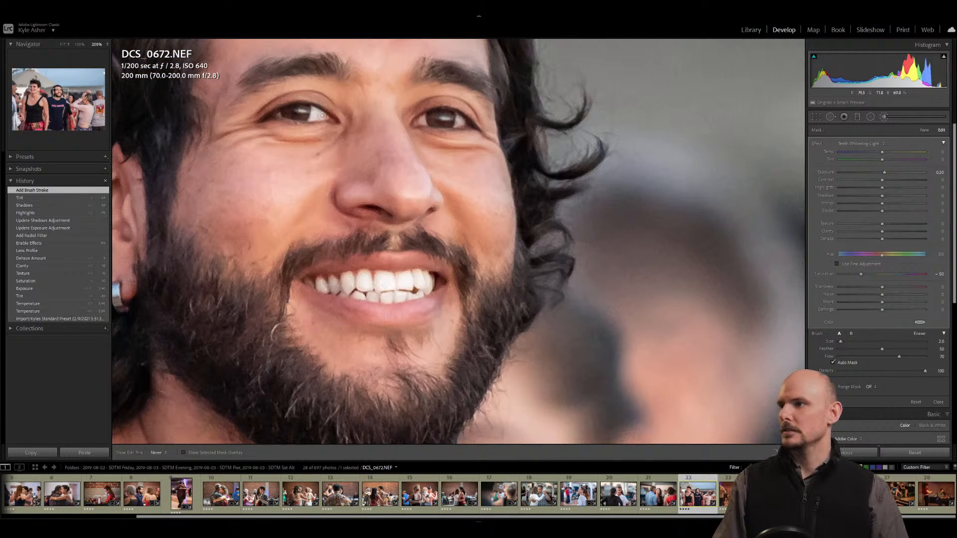
left_click_drag(346, 124, 347, 124)
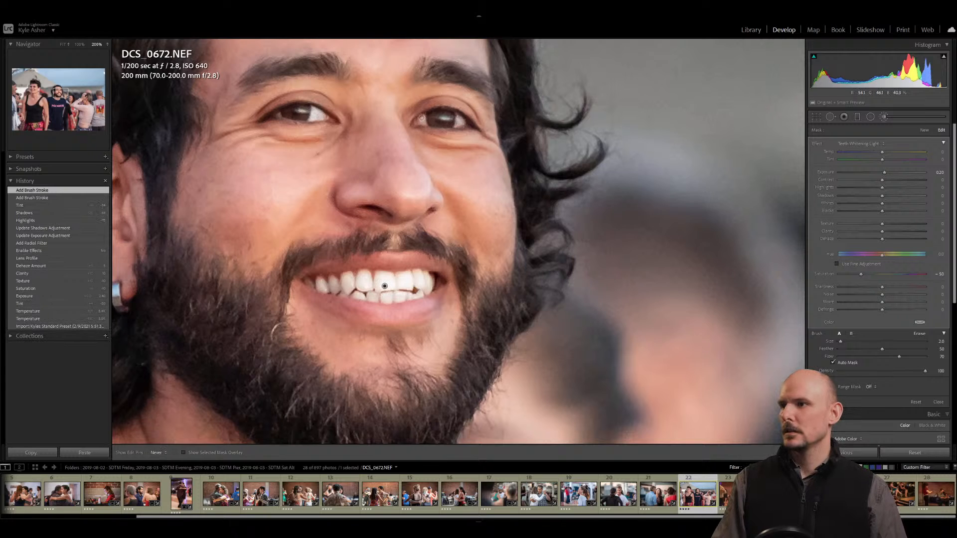
left_click_drag(433, 126, 457, 118)
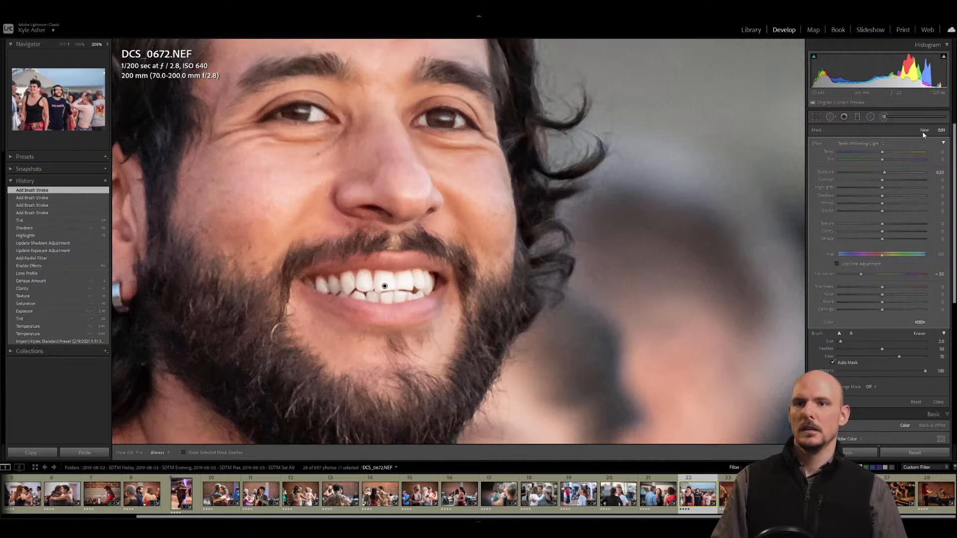
Paint a new Adjustment Brush effect with the Eye Enhance preset over both of the man's eyes and return to the full photo.
left_click(864, 144)
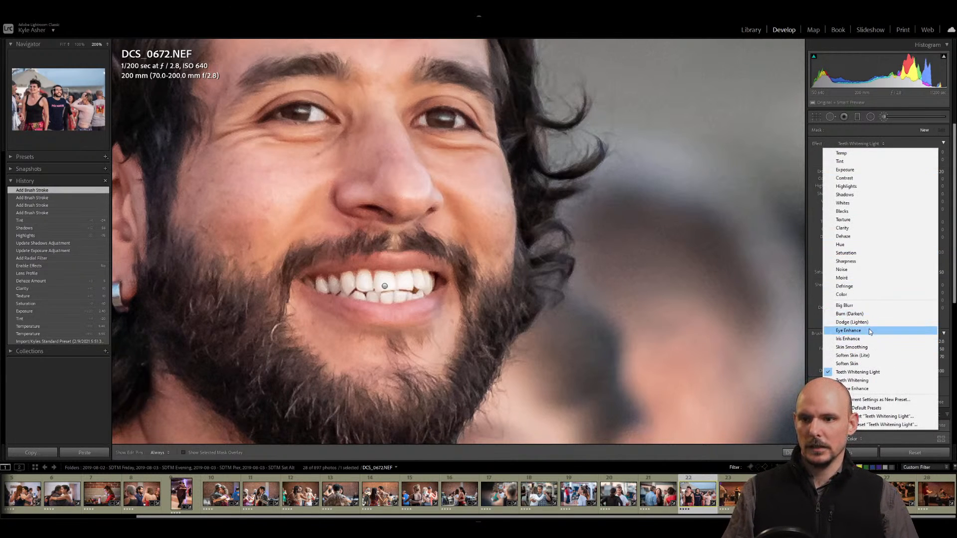
left_click(849, 330)
scroll(439, 117, "up", 1)
mouse_move(444, 121)
left_mouse_down()
mouse_move(432, 121)
mouse_move(446, 117)
left_mouse_up()
mouse_move(307, 109)
left_mouse_down()
mouse_move(286, 113)
mouse_move(305, 113)
mouse_move(302, 105)
mouse_move(290, 115)
mouse_move(343, 119)
left_mouse_up()
key("k")
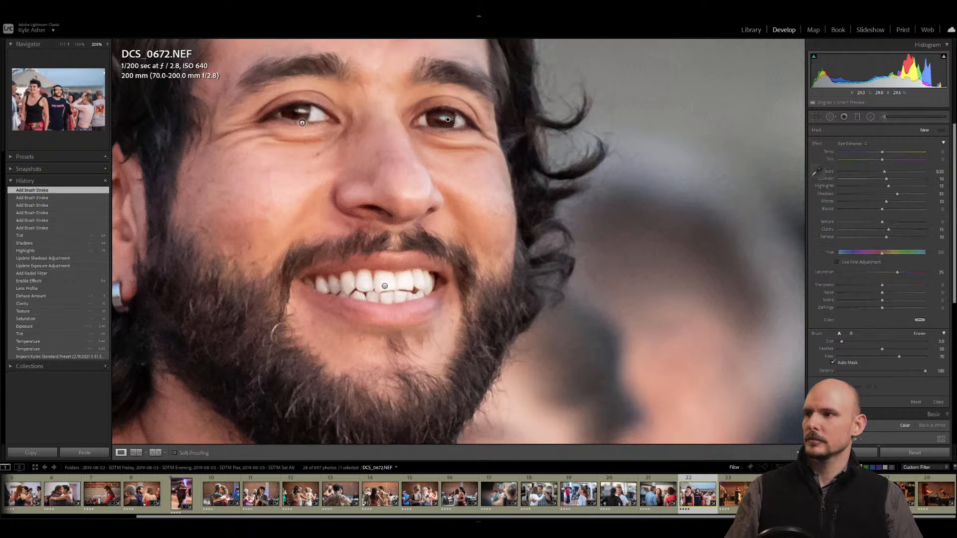
left_click(63, 44)
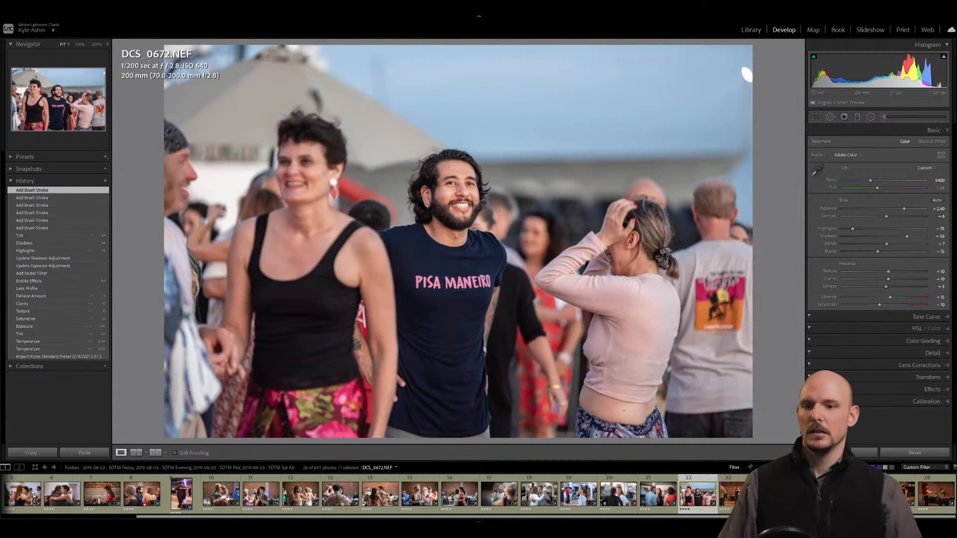
Compare the edited DCS_0672.NEF with its reset version and restore the last brush edit from the history.
left_click(938, 454)
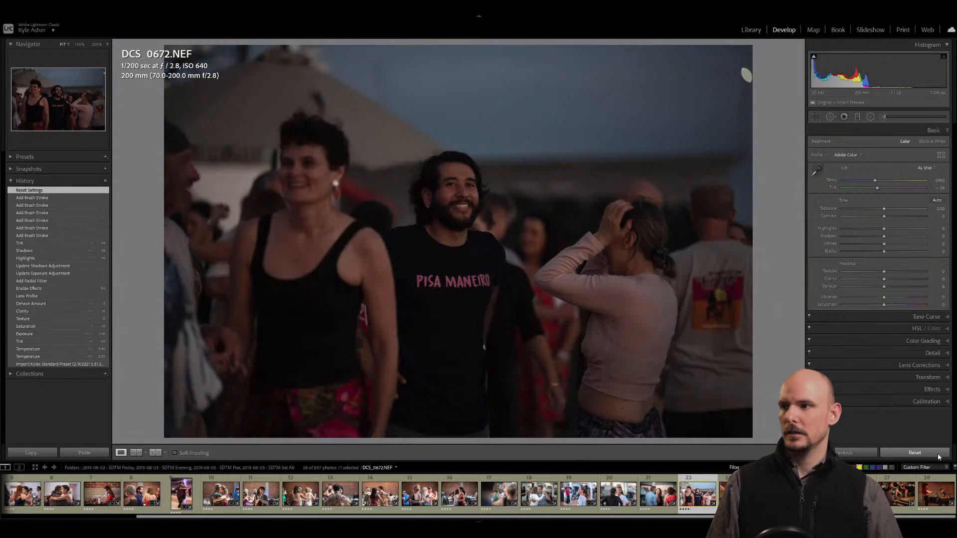
left_click(48, 198)
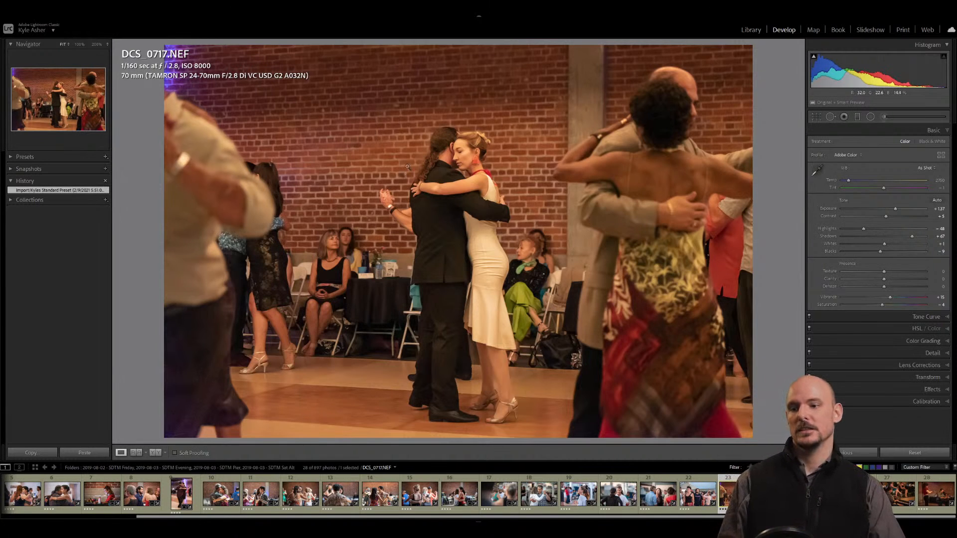
Compare DCS_0717.NEF reset and with its import preset, and check the preset version with the Effects off and on.
left_click(914, 452)
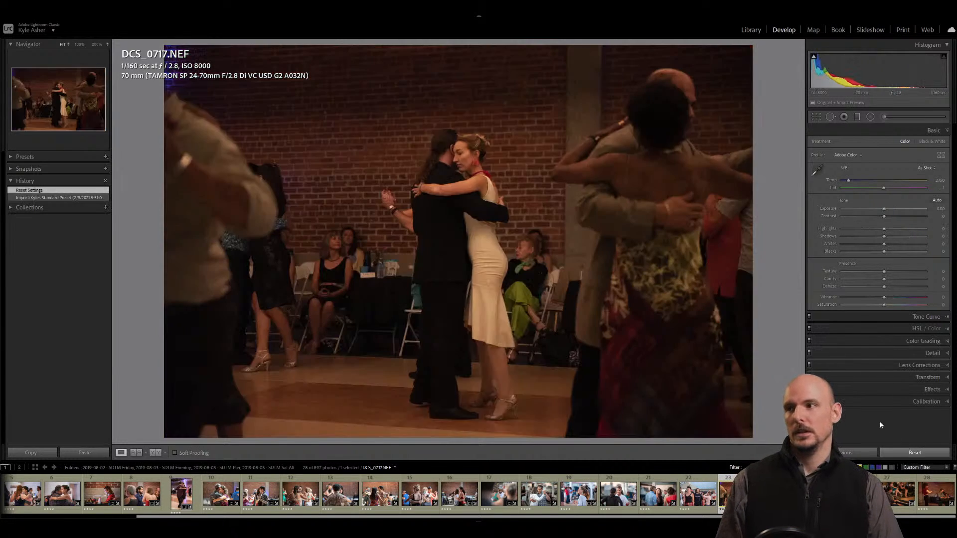
left_click(67, 199)
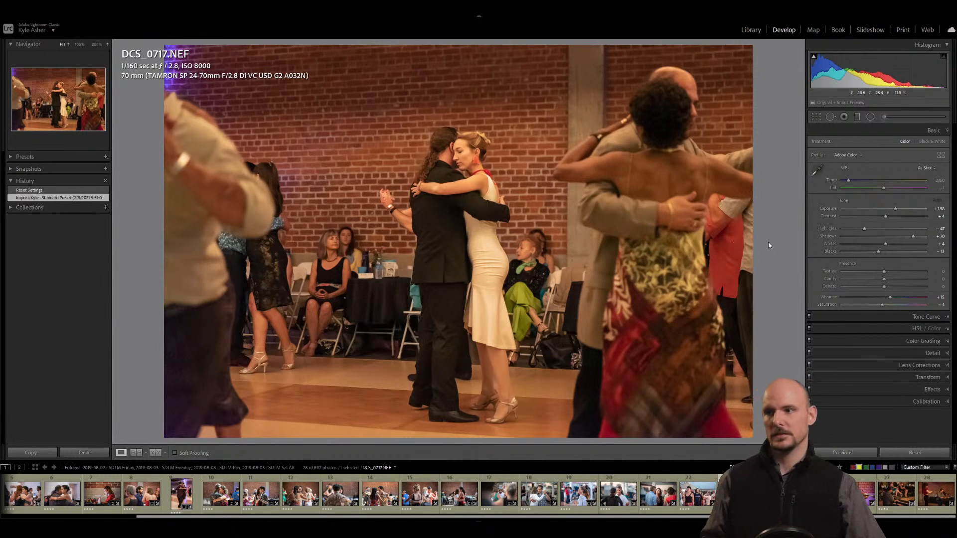
left_click(809, 389)
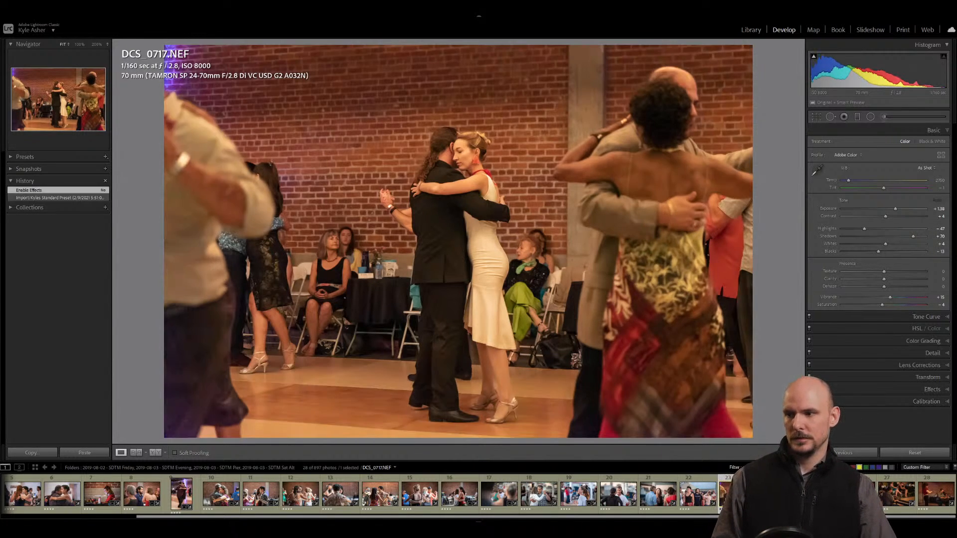
left_click(809, 389)
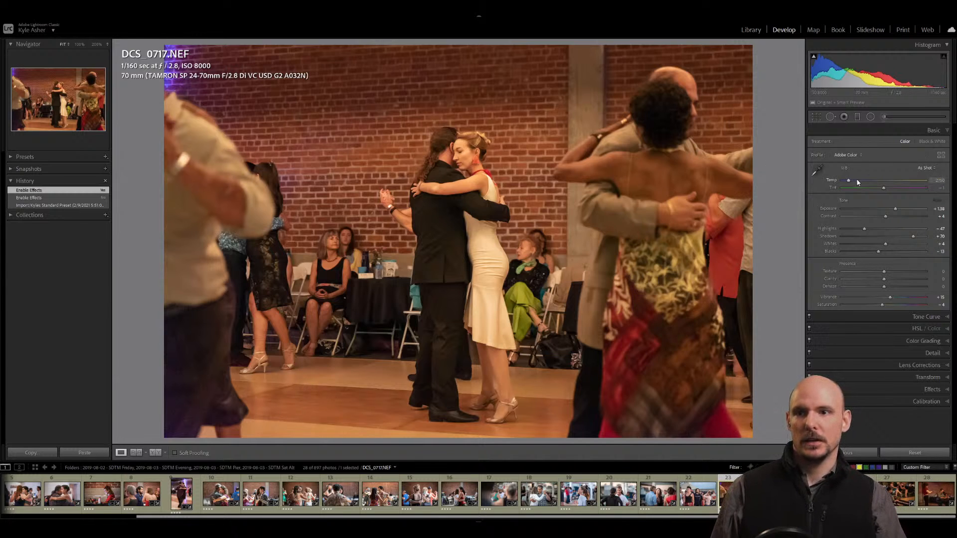
Cool the white balance of DCS_0717.NEF by setting its temperature to 2375.
left_click_drag(847, 183, 845, 184)
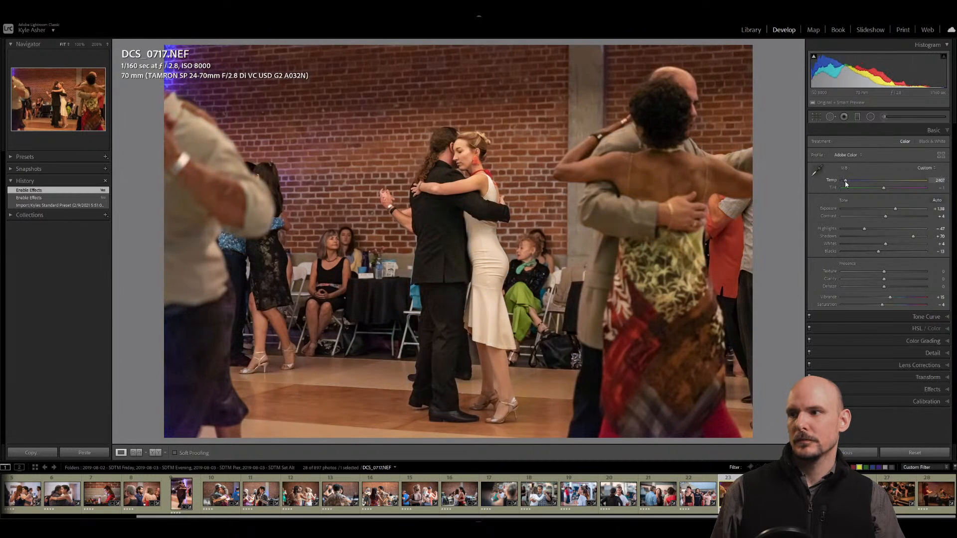
left_click(940, 181)
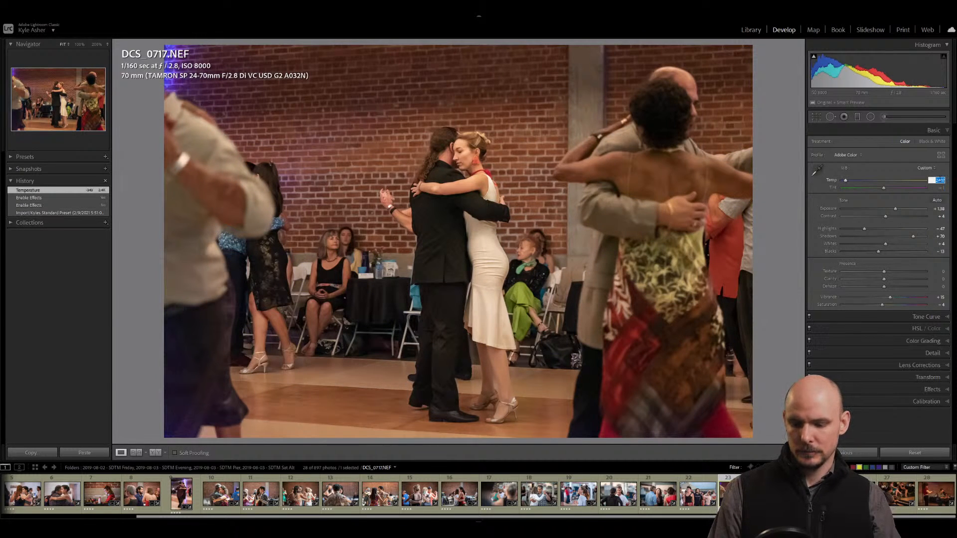
type("2375")
key("Return")
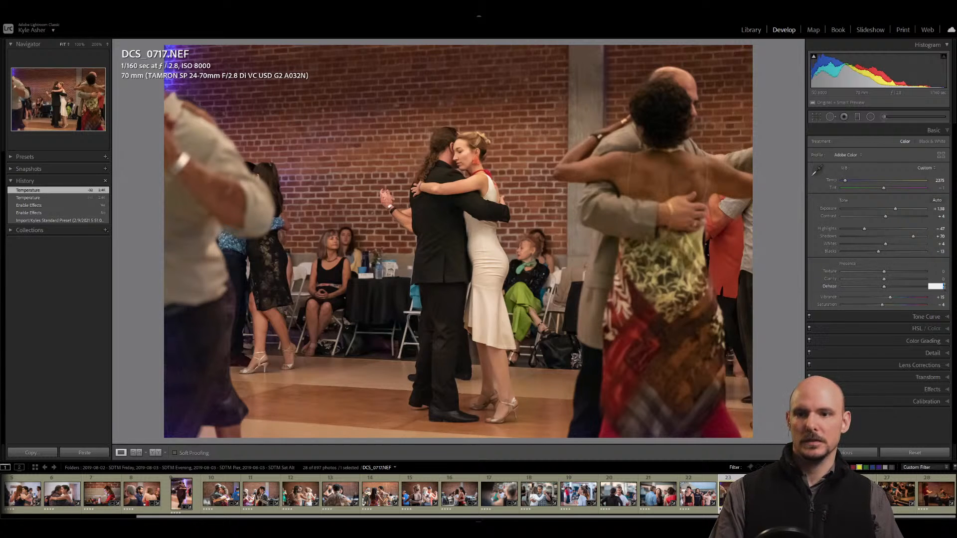
Set the photo's dehaze to 5, texture and clarity to 10 each, and saturation to -10.
type("5")
left_click(941, 272)
type("10")
left_click(941, 279)
type("10")
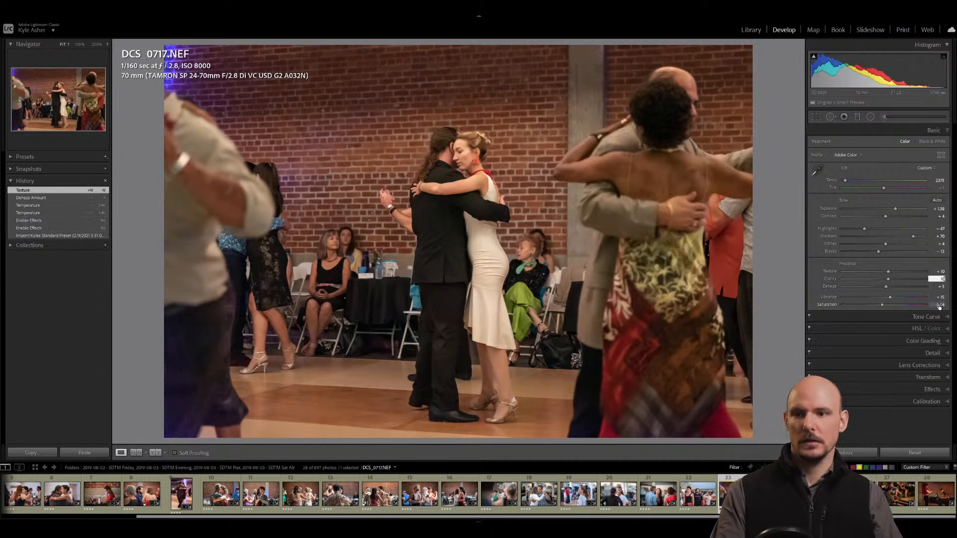
left_click(939, 305)
type("-10")
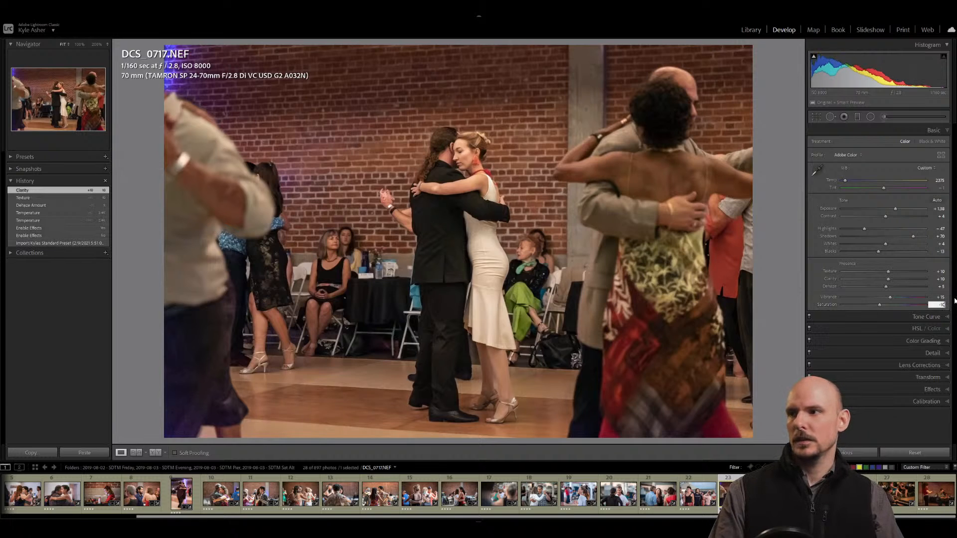
key("Return")
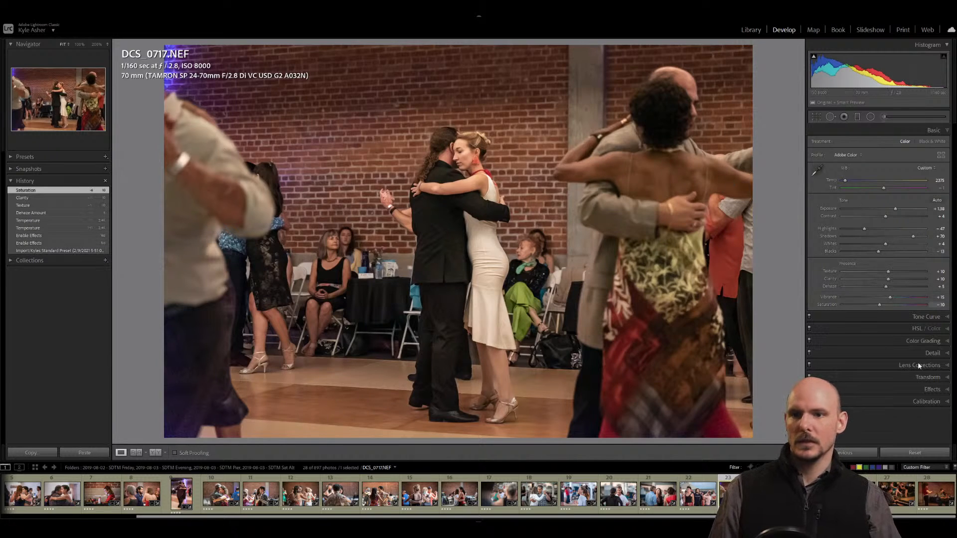
Raise the luminance noise reduction of DCS_0717.NEF to 70.
left_click(943, 353)
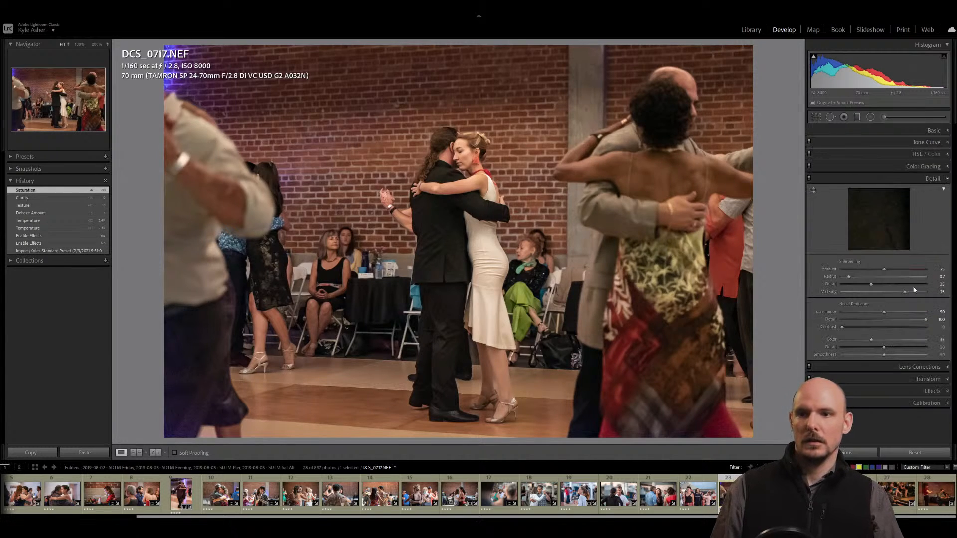
left_click(937, 311)
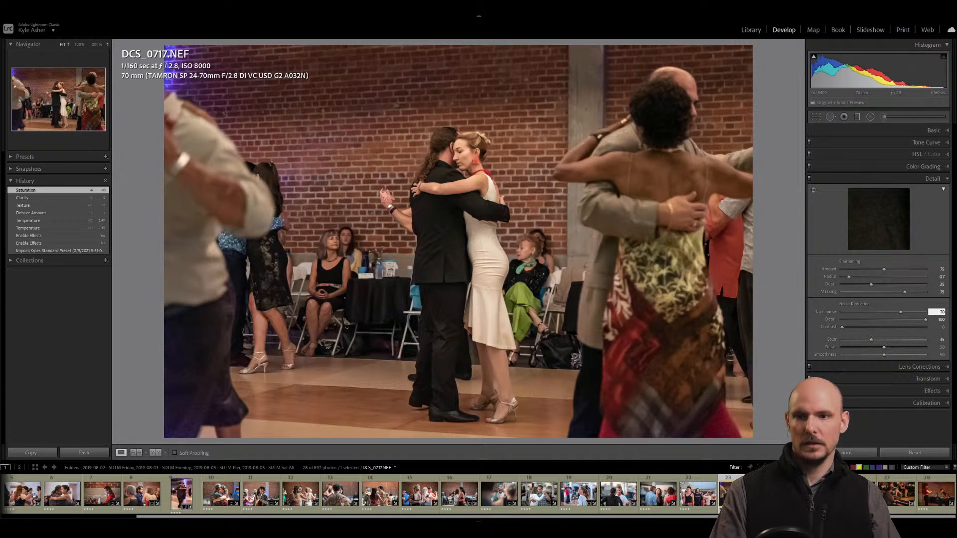
type("70")
key("Return")
left_click(947, 180)
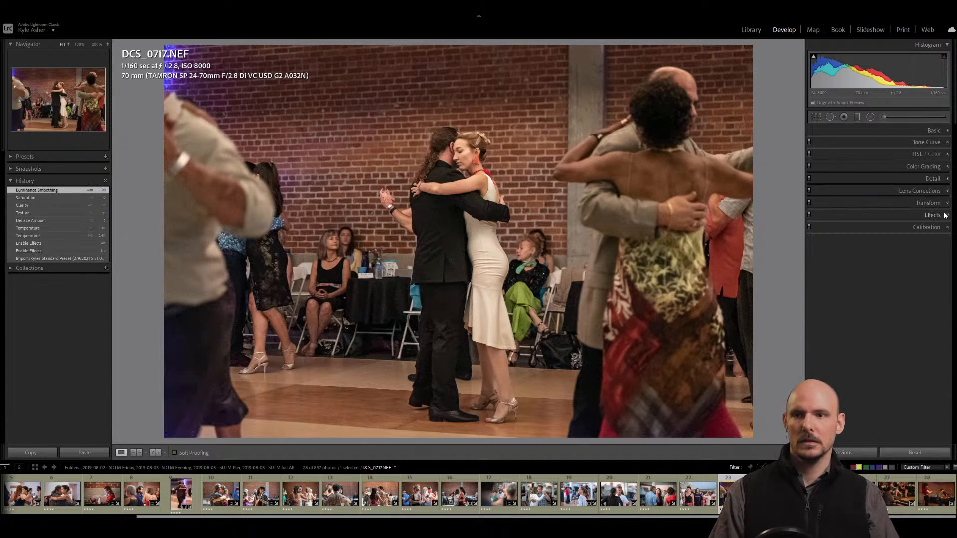
Check the lens profile corrections and strengthen the post-crop vignette to amount about -18, midpoint about 8 and feather 100.
left_click(925, 191)
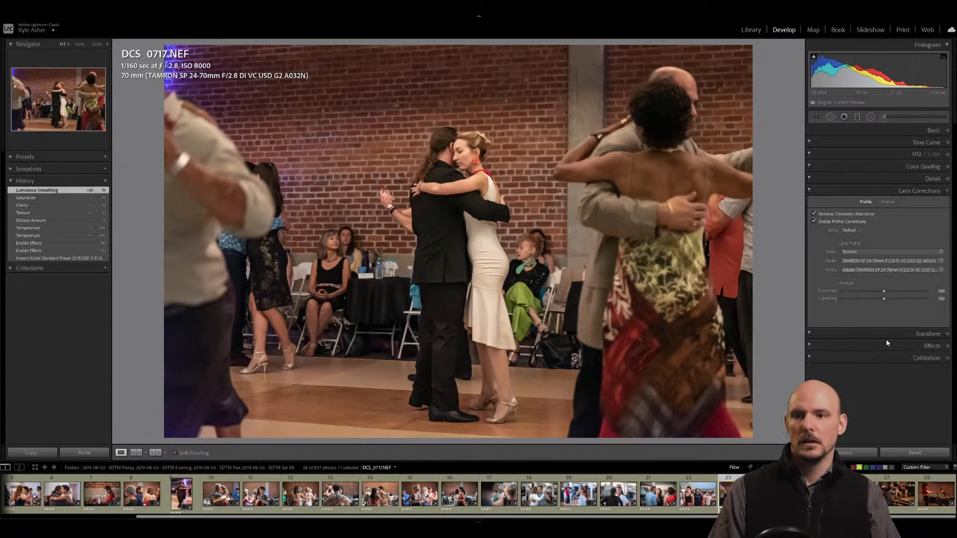
left_click(946, 192)
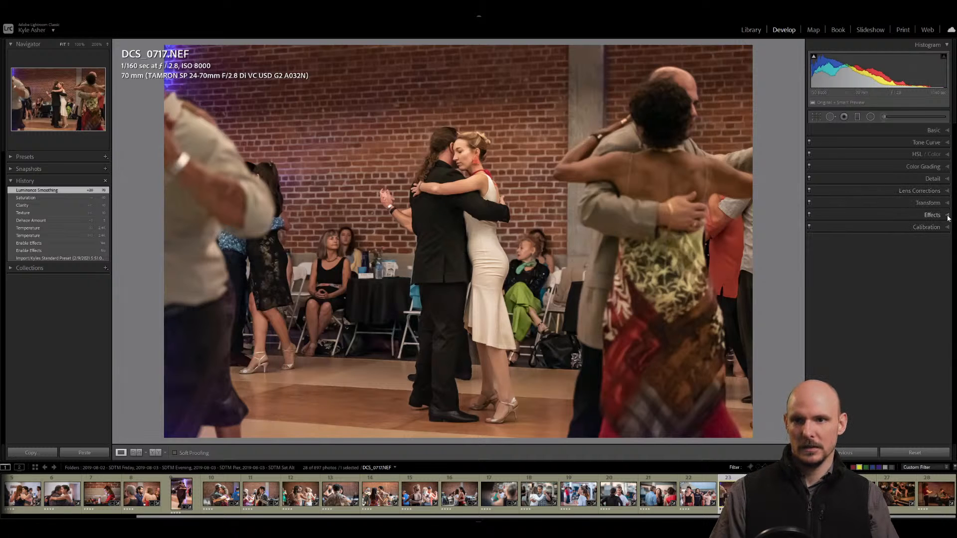
left_click(947, 215)
left_click(809, 216)
left_click(809, 215)
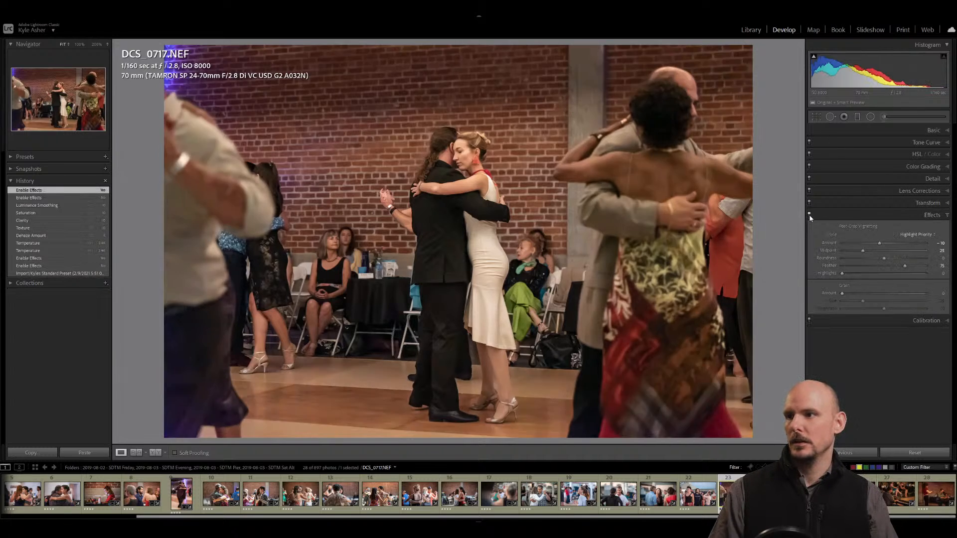
left_click_drag(880, 245, 850, 251)
left_click_drag(905, 265, 925, 266)
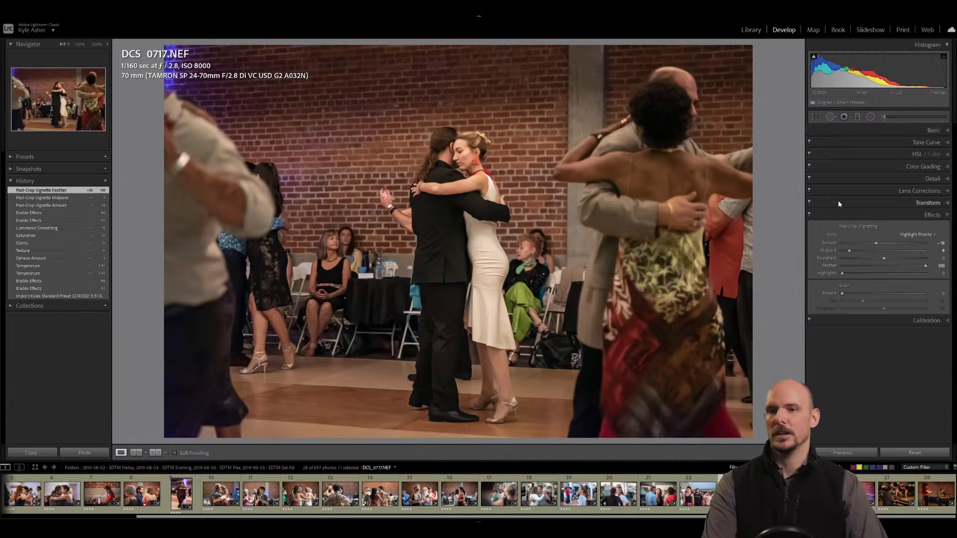
left_click_drag(875, 243, 876, 244)
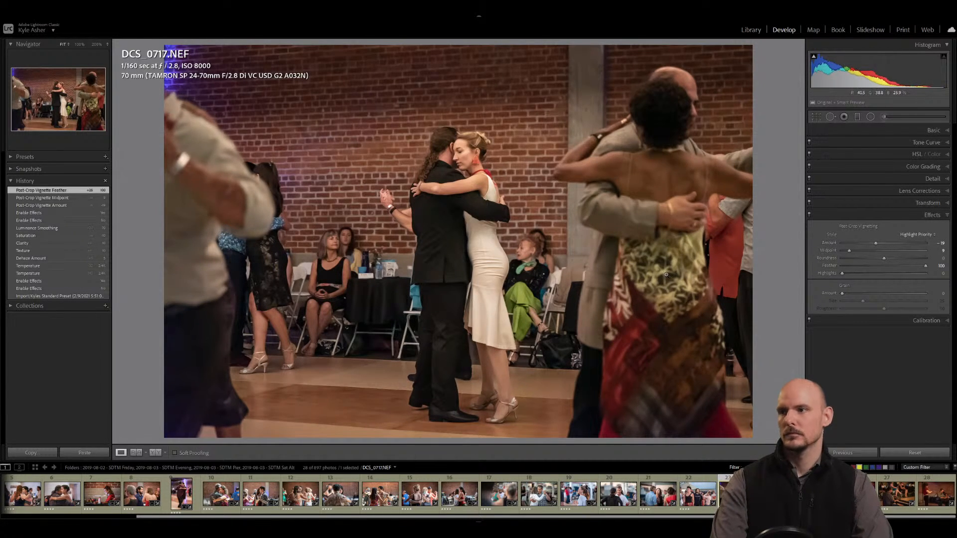
Straighten the photo with a crop rotation of about -0.46 degrees, keeping the original aspect ratio.
left_click(934, 130)
key("r")
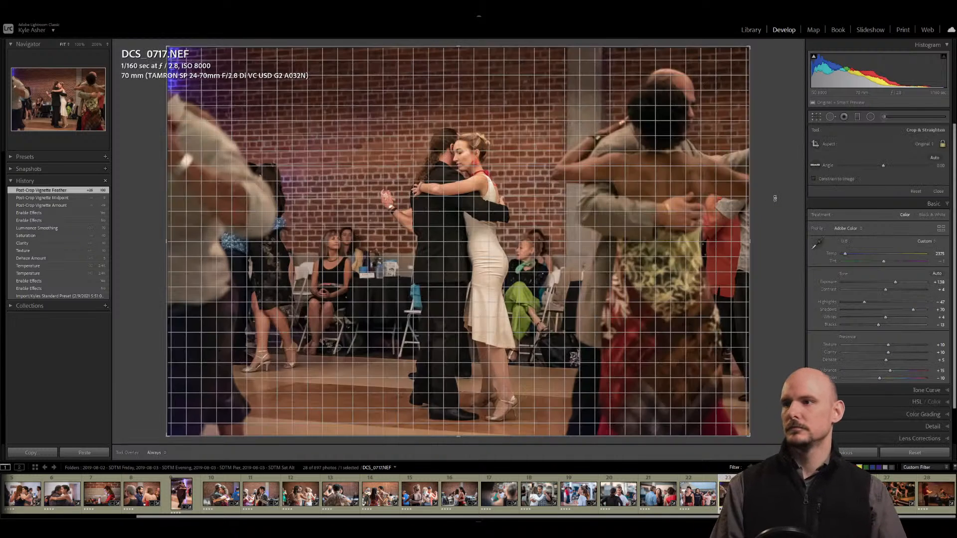
left_click_drag(774, 198, 775, 195)
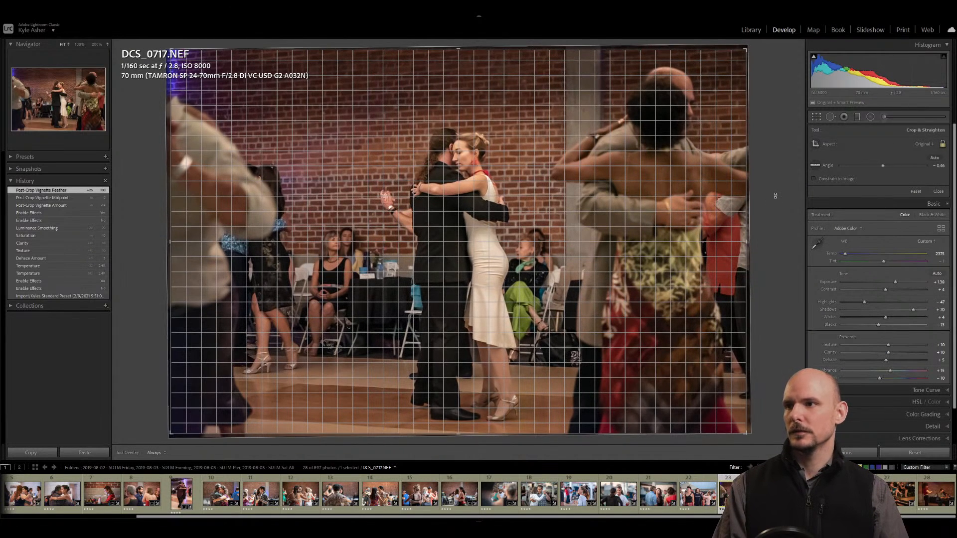
key("Return")
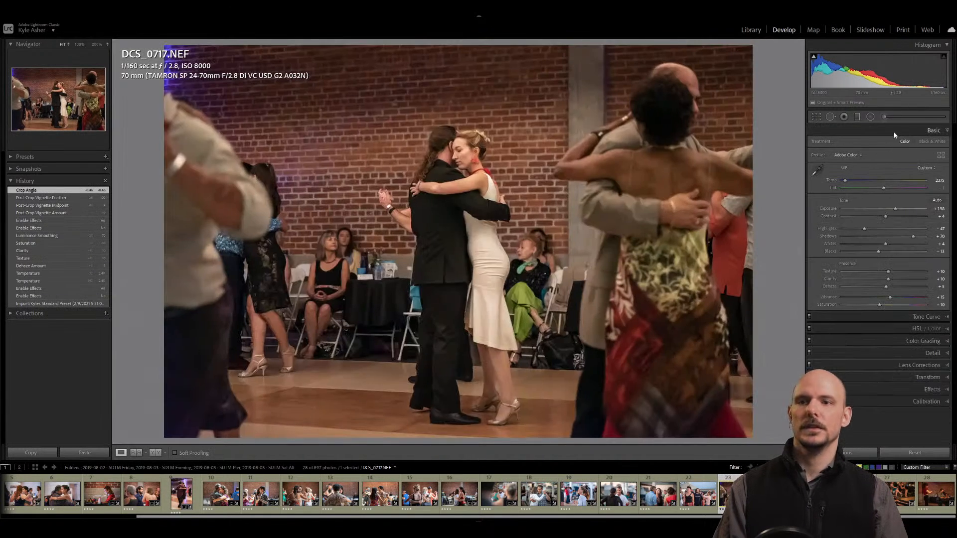
Set exposure to +1.68, highlights to -52, shadows to +55, whites to -4 and blacks to -21.
key("equal")
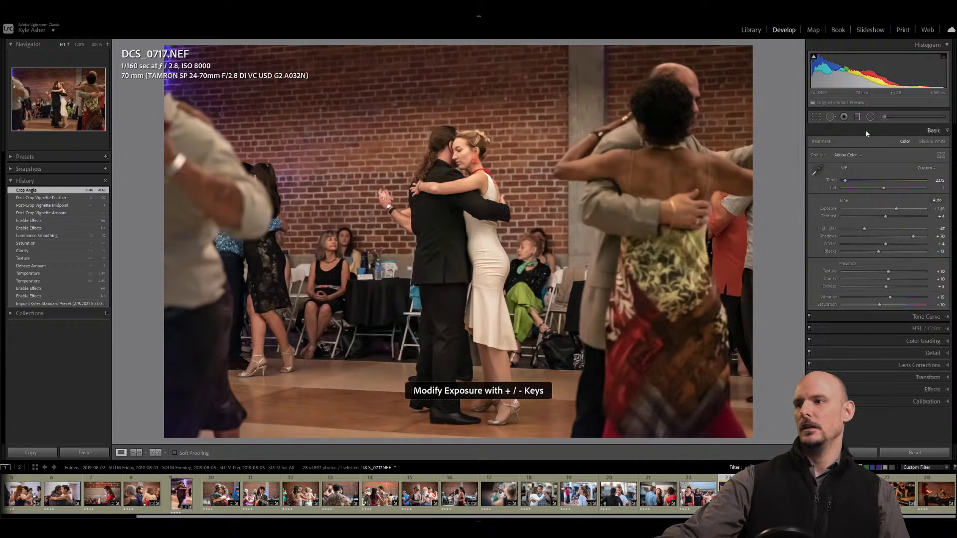
key("equal")
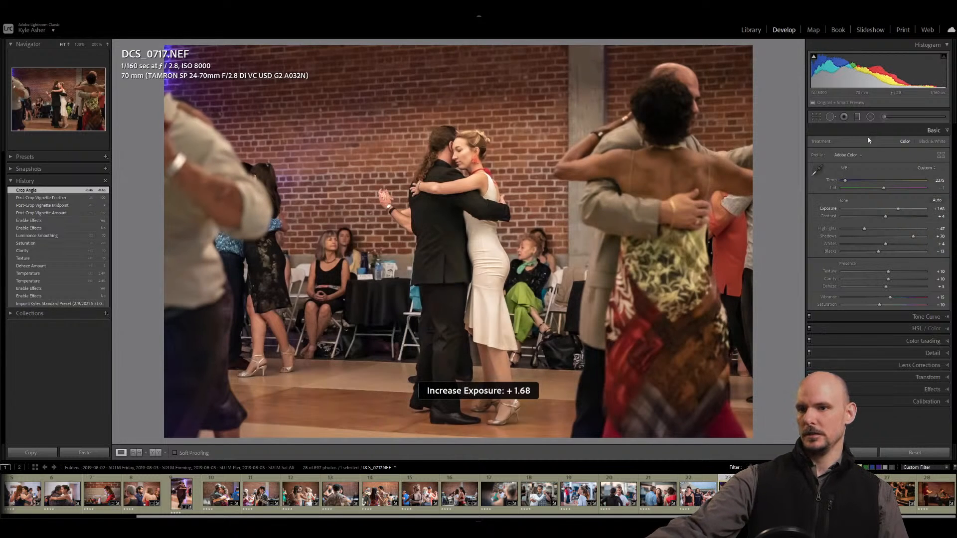
mouse_move(879, 251)
left_mouse_down()
mouse_move(910, 237)
mouse_move(855, 232)
mouse_move(879, 232)
mouse_move(861, 232)
mouse_move(882, 246)
left_mouse_up()
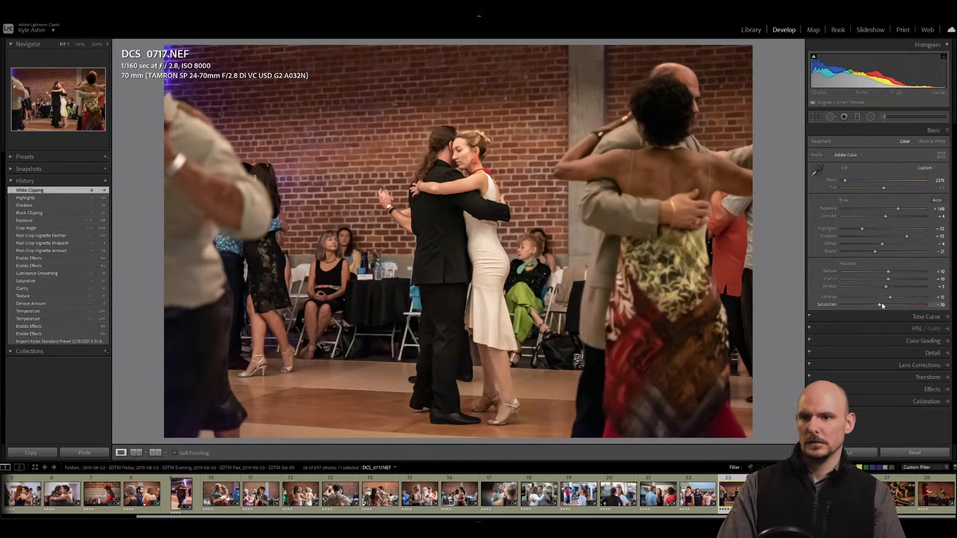
Refine the photo's white balance to a temperature of 2300 and a tint of +1.
left_click(940, 181)
type("2300")
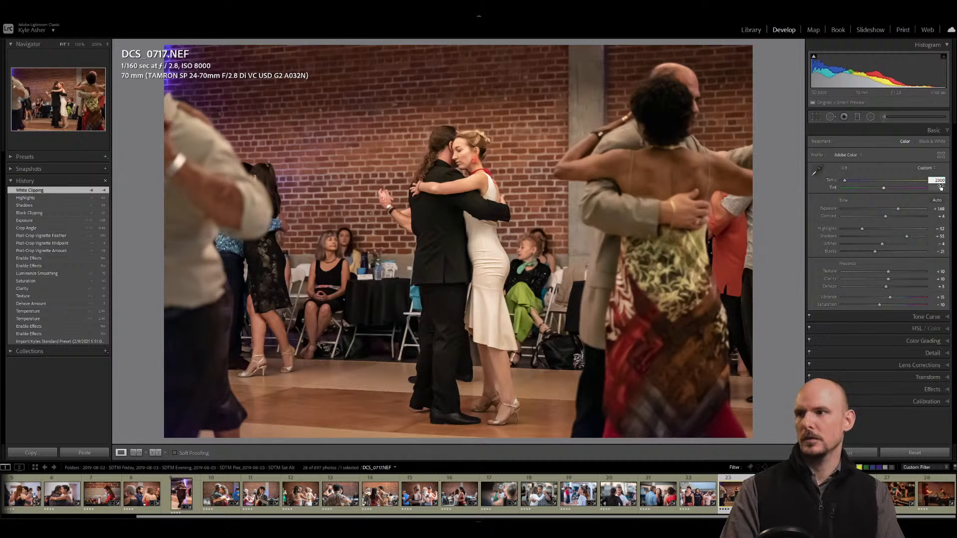
key("Return")
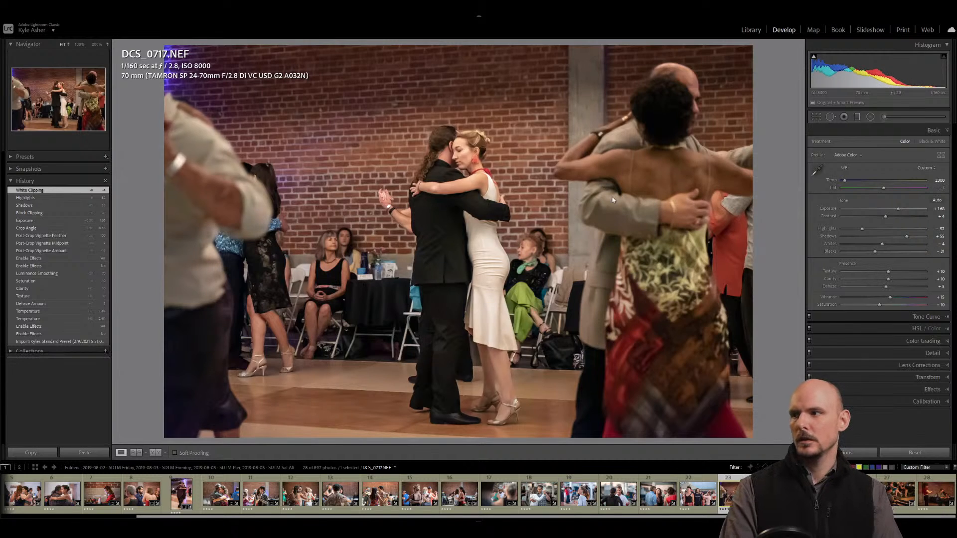
left_click(941, 188)
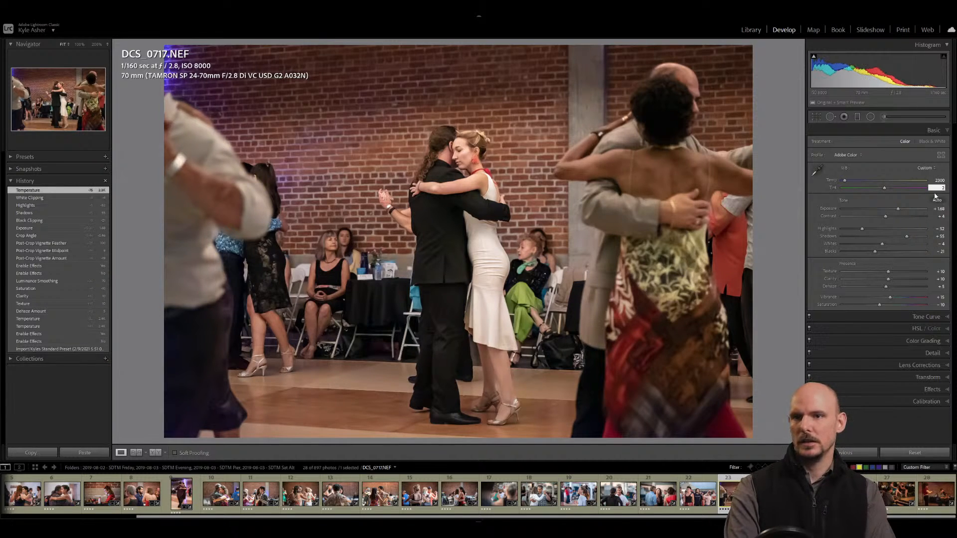
type("1")
key("Return")
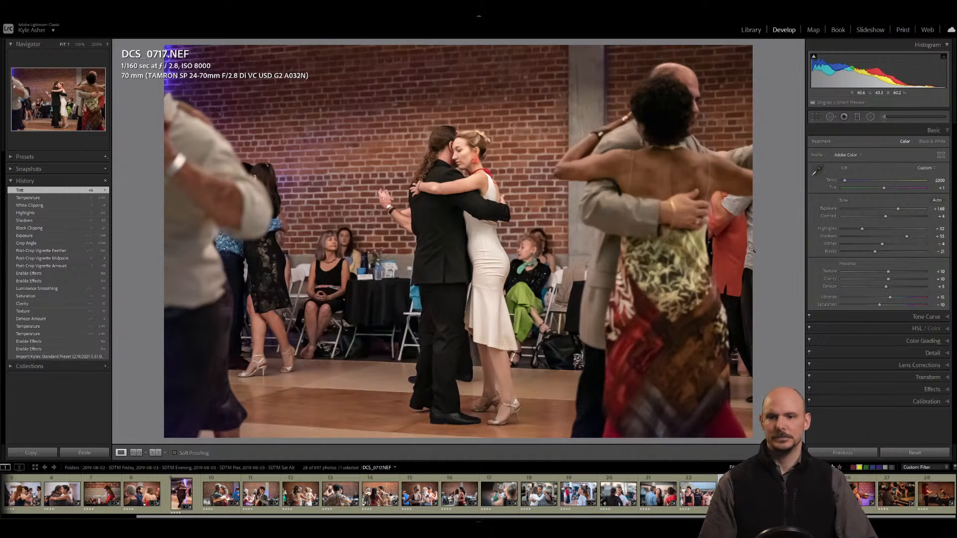
Compare the reset photo with the restored edit up close on the dancing woman's face.
left_click(929, 454)
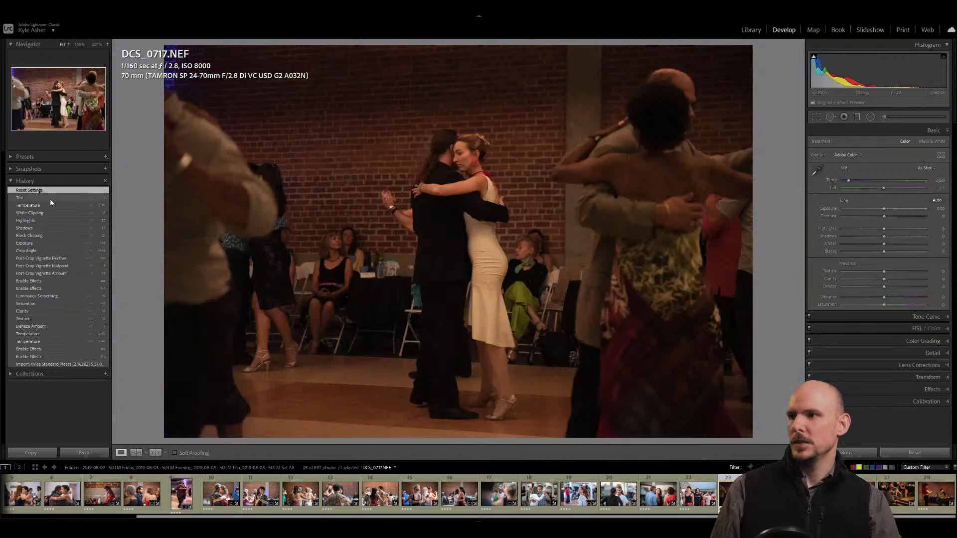
left_click(459, 160)
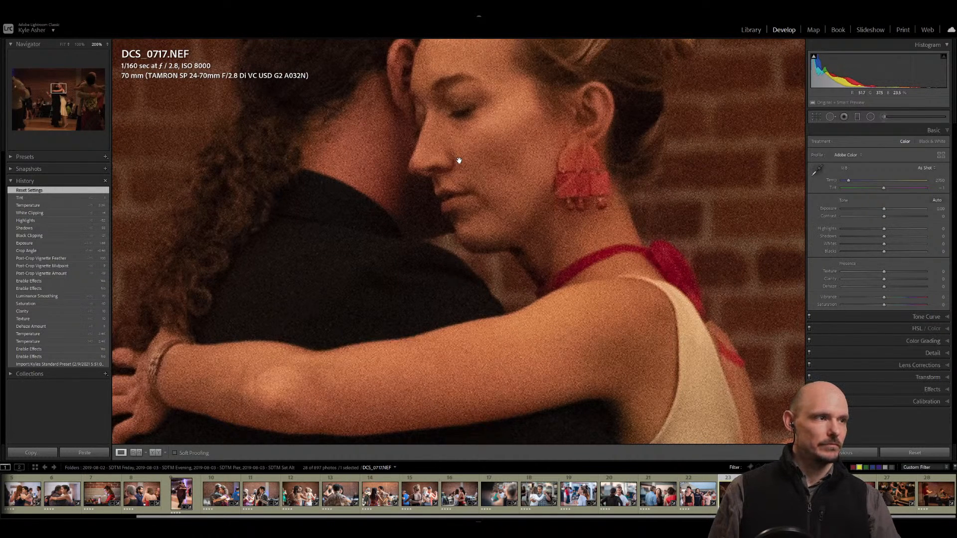
left_click(28, 198)
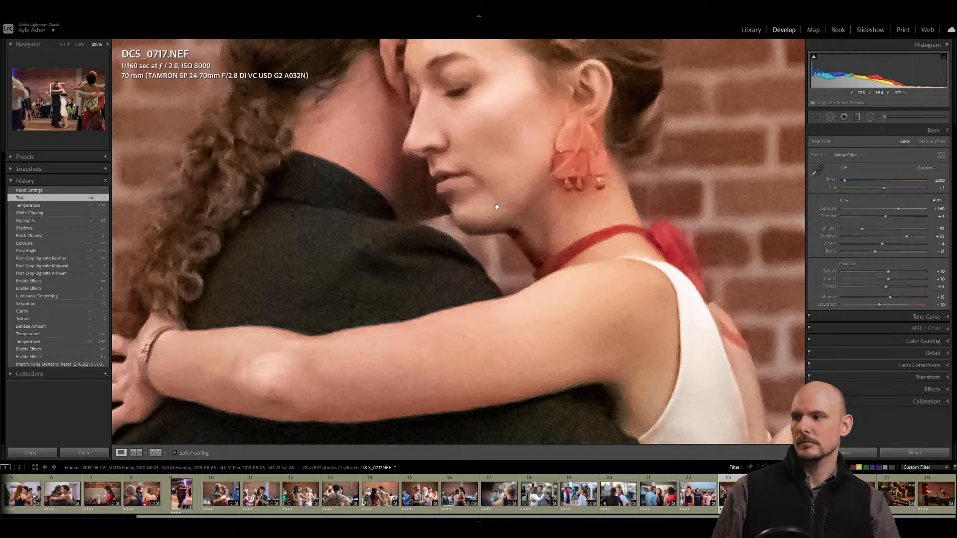
left_click(497, 207)
left_click(463, 162)
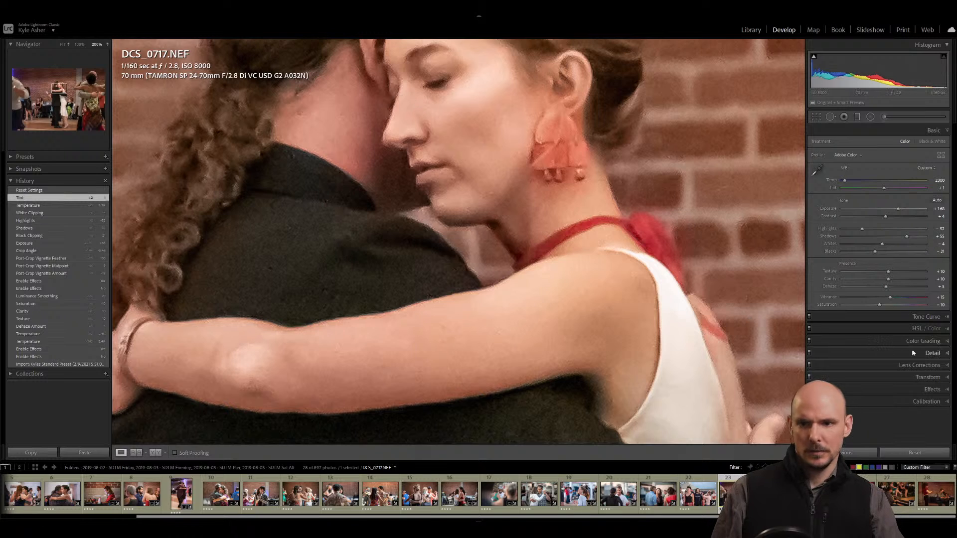
Reduce the sharpening radius of DCS_0717.NEF to 0.5.
left_click(946, 354)
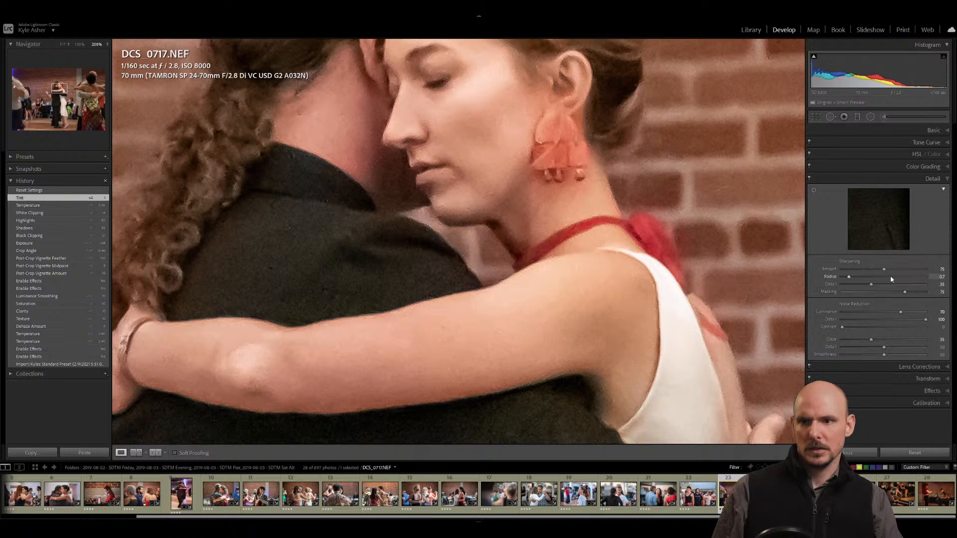
left_click(942, 277)
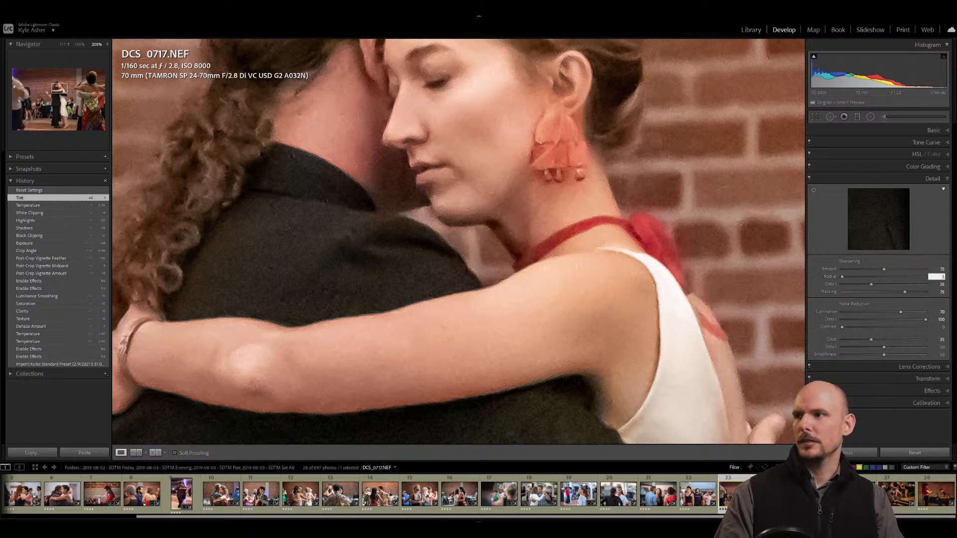
key("Return")
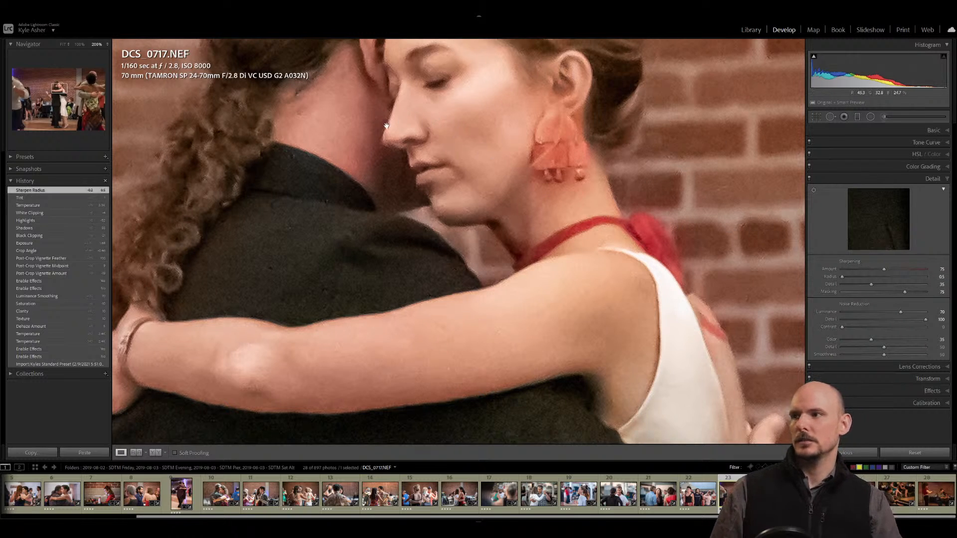
Move on to DCS_0745.NEF and set its luminance noise reduction to 60.
left_click(515, 186)
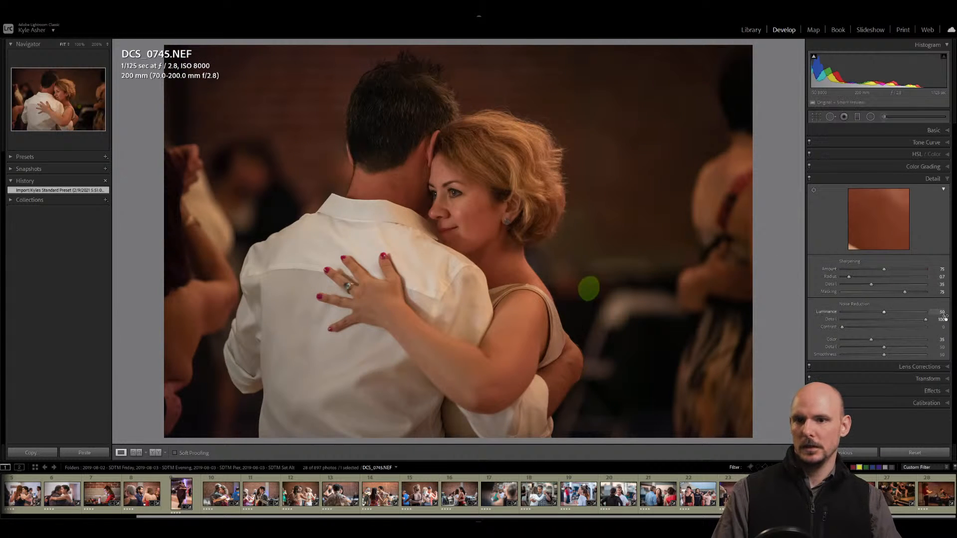
type("60")
key("Return")
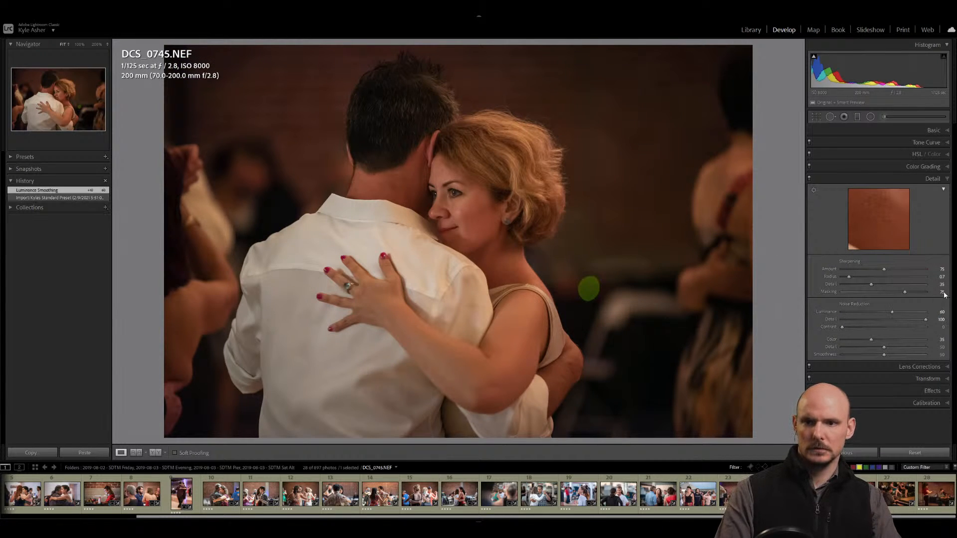
Set the texture and clarity of DCS_0745.NEF to 10 each and its dehaze to 5.
left_click(937, 130)
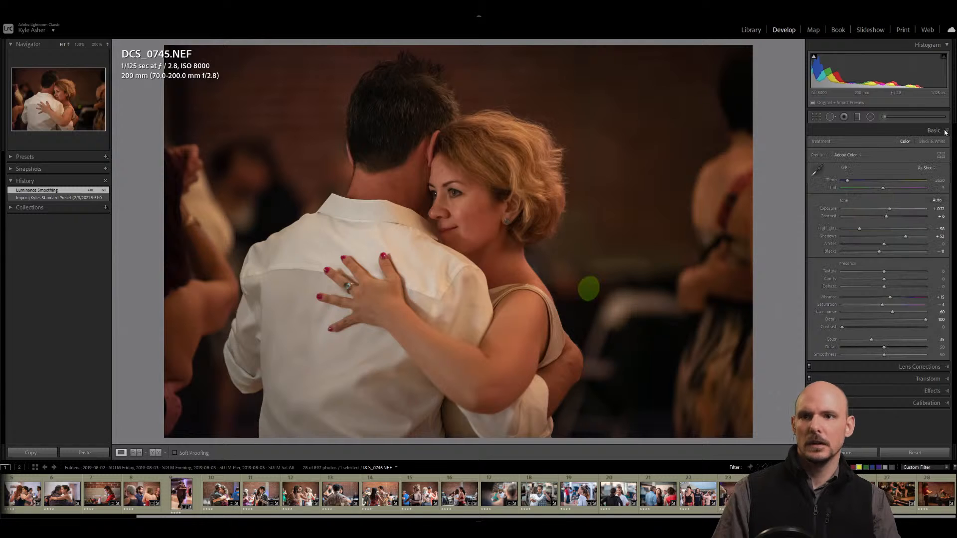
left_click(941, 279)
type("10")
left_click(941, 286)
type("5")
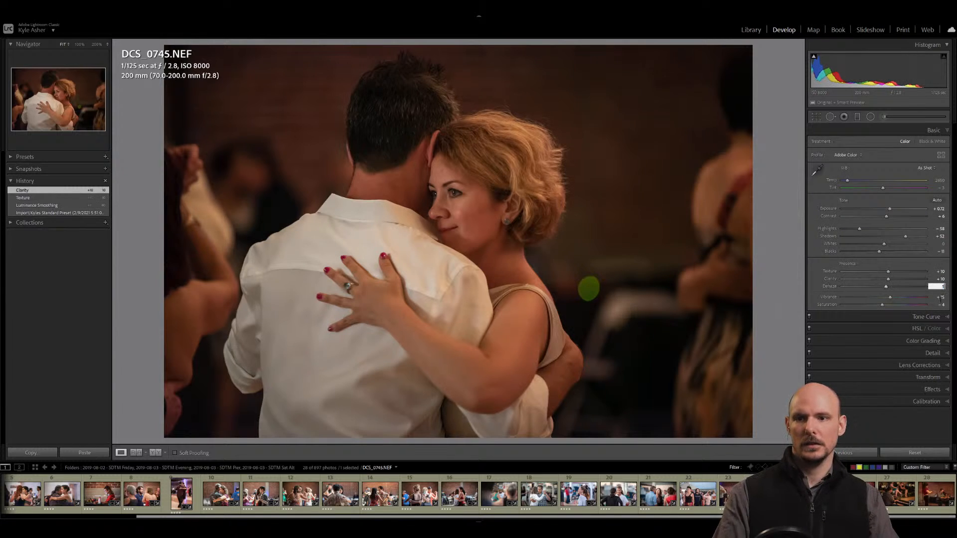
Set the saturation of DCS_0745.NEF to -12 and its white balance temperature to 2375.
left_click(940, 304)
type("- 12")
key("Return")
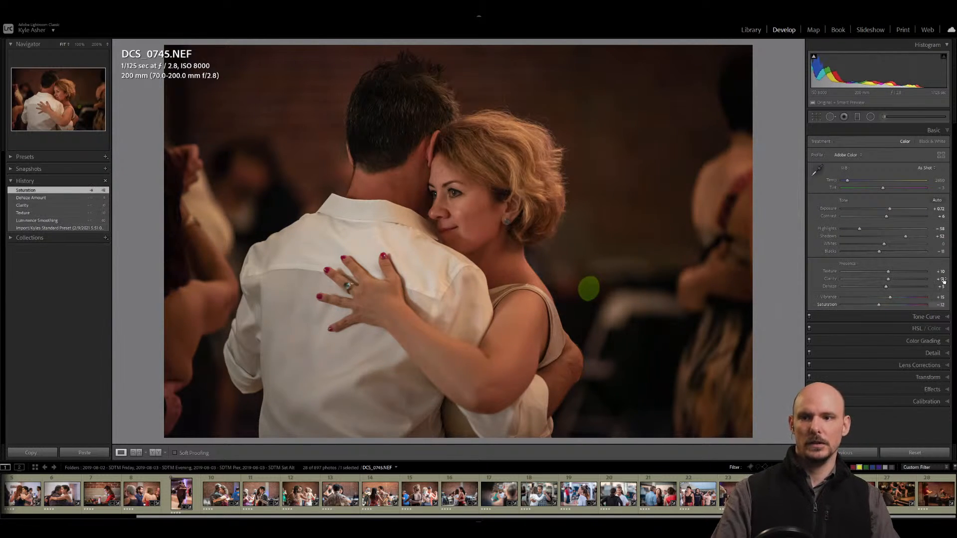
left_click(941, 181)
type("2300")
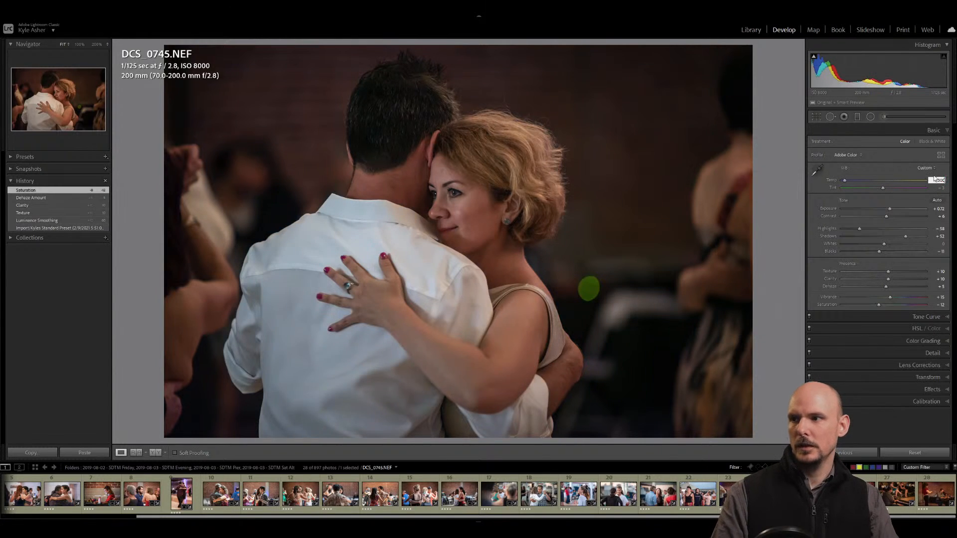
type("75")
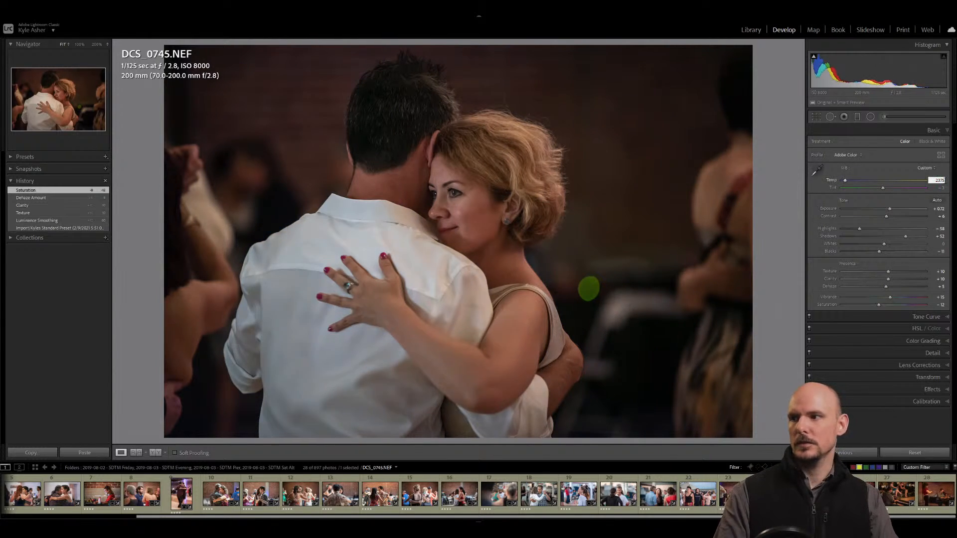
key("Return")
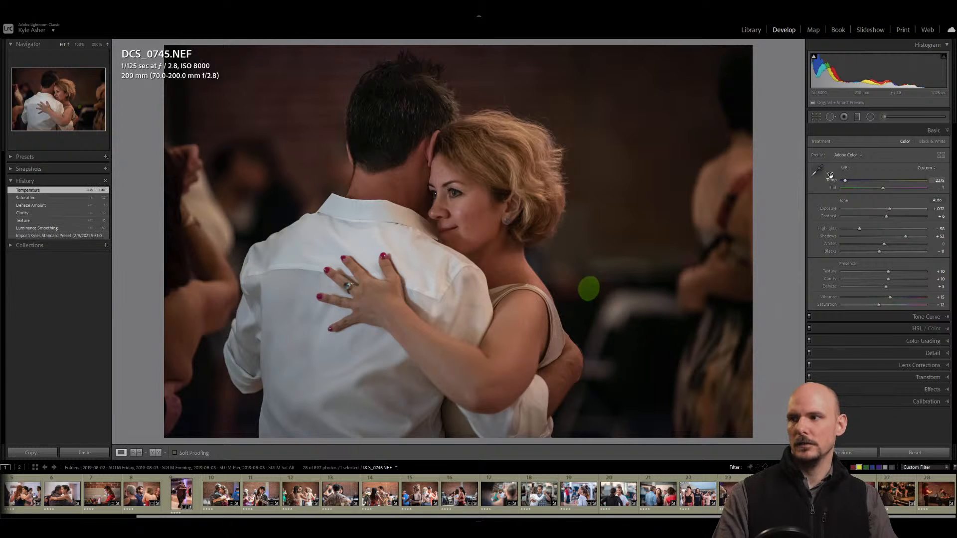
Assign the Tamron lens profile to DCS_0745.NEF for its profile corrections and toggle the photo's Effects adjustments.
left_click(945, 365)
left_click(892, 251)
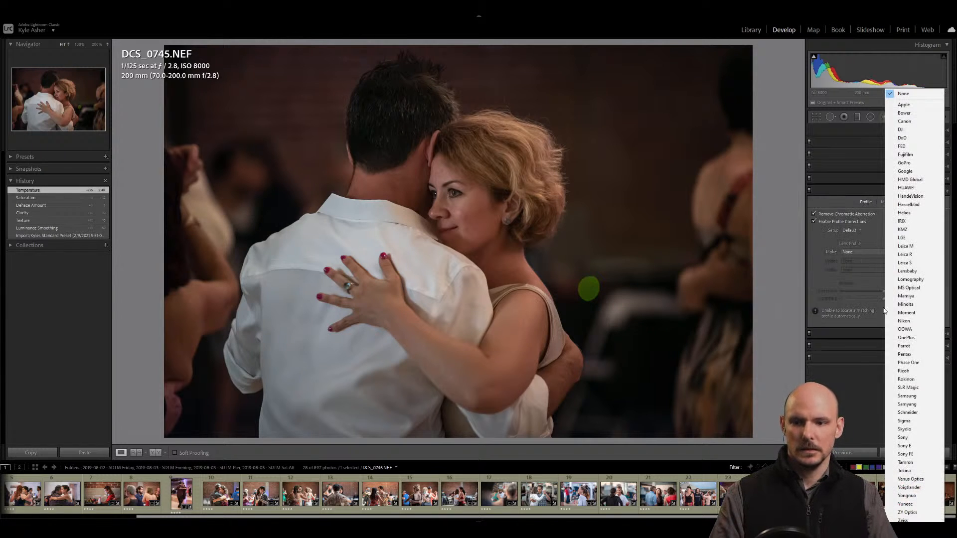
left_click(912, 464)
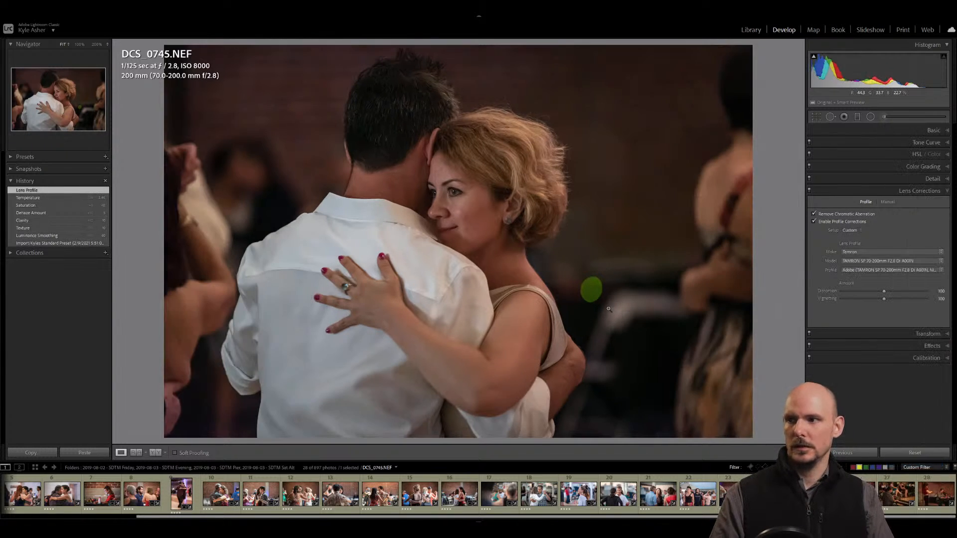
left_click(809, 346)
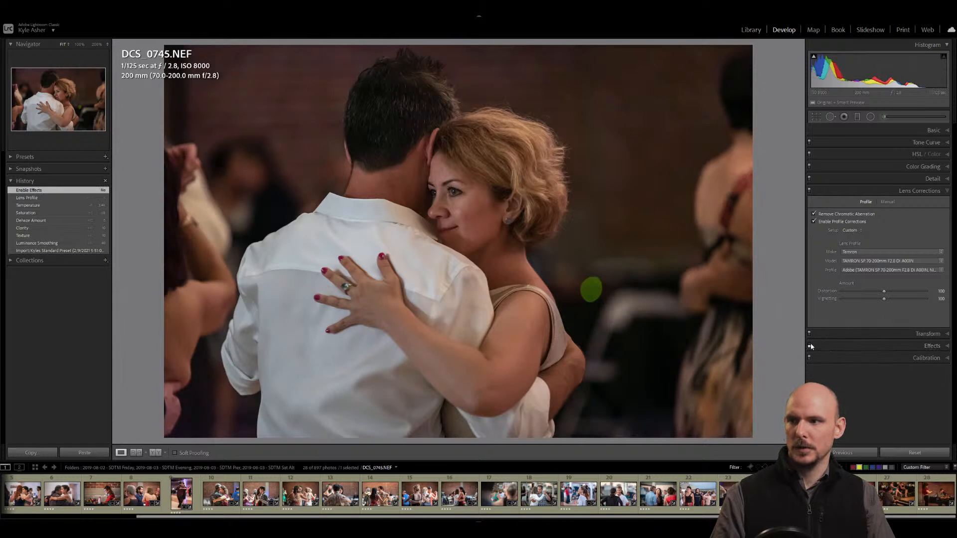
Add a radial filter around the woman's face with an exposure of 0.50, and adjust the filter's shadows.
left_click(947, 130)
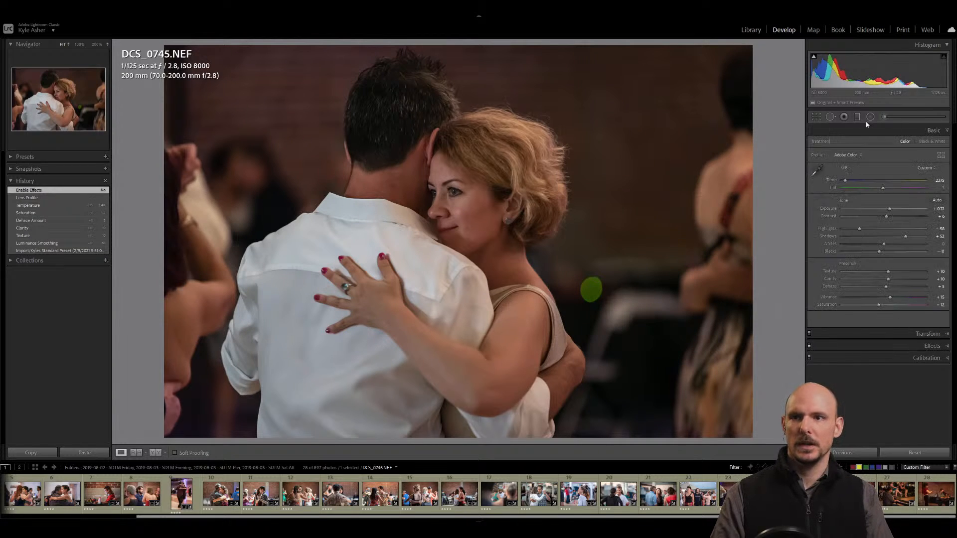
left_click(870, 117)
left_click(859, 143)
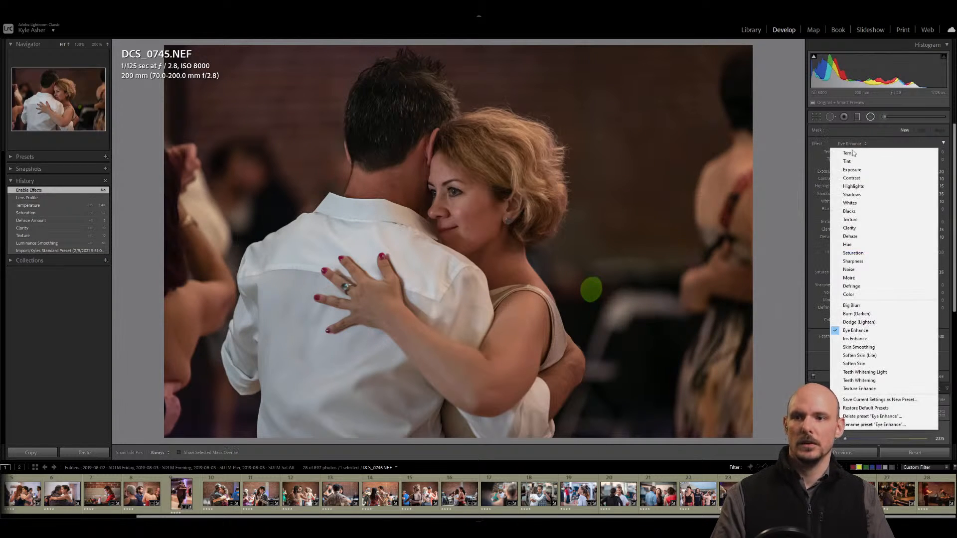
left_click(850, 171)
left_click_drag(452, 201, 508, 264)
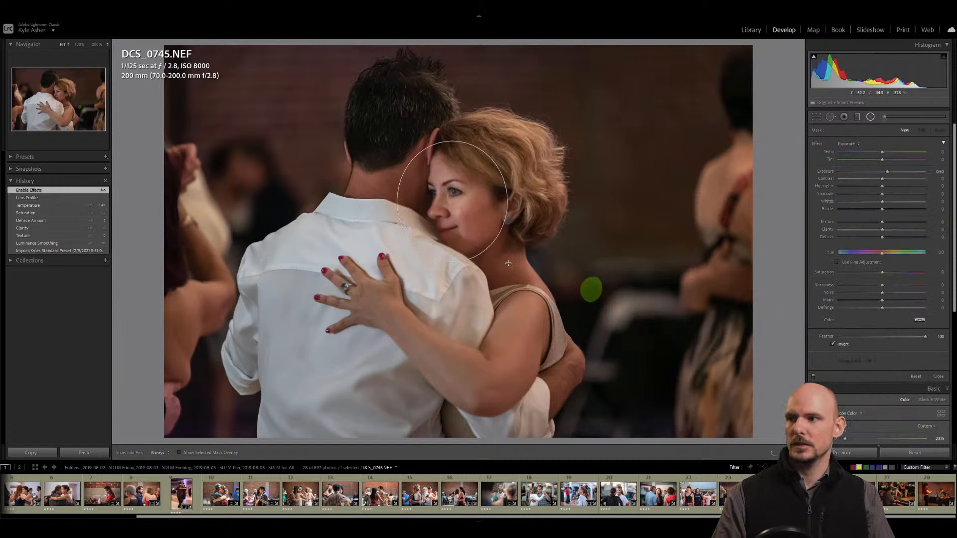
left_click_drag(939, 195, 954, 205)
key("Return")
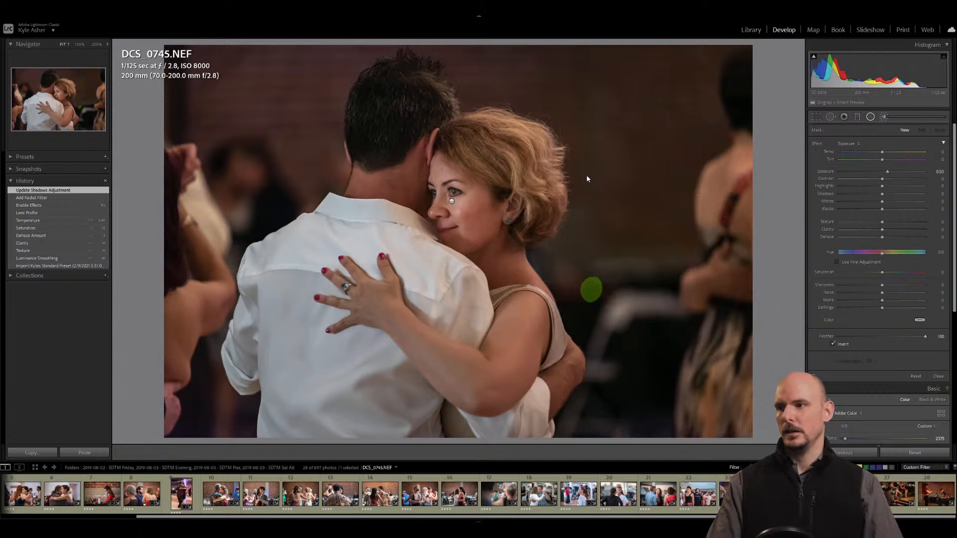
Brush over the whites of the woman's eyes with the Teeth Whitening Light preset at brush size 1.0.
key("k")
key("ctrl+equal")
key("ctrl+equal")
key("ctrl+equal")
key("ctrl+equal")
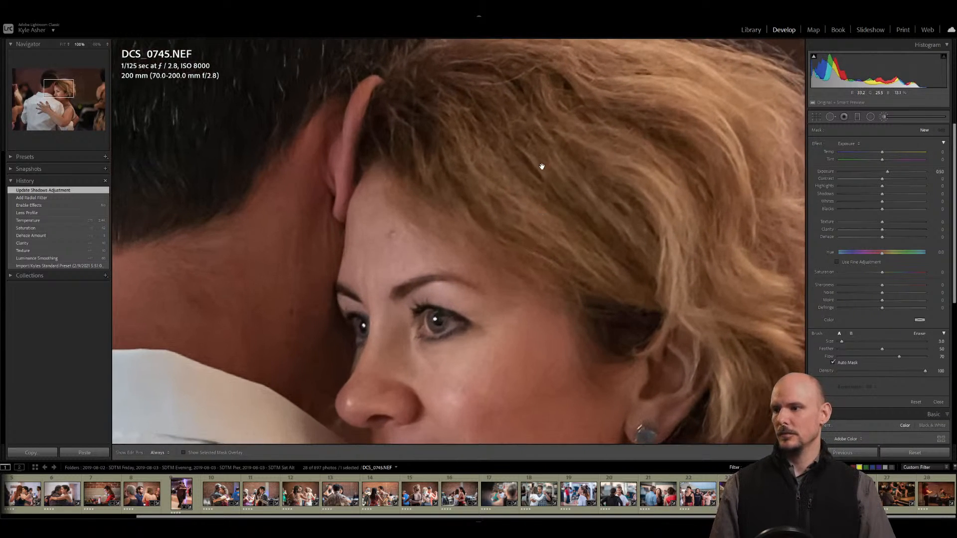
left_click_drag(544, 170, 547, 81)
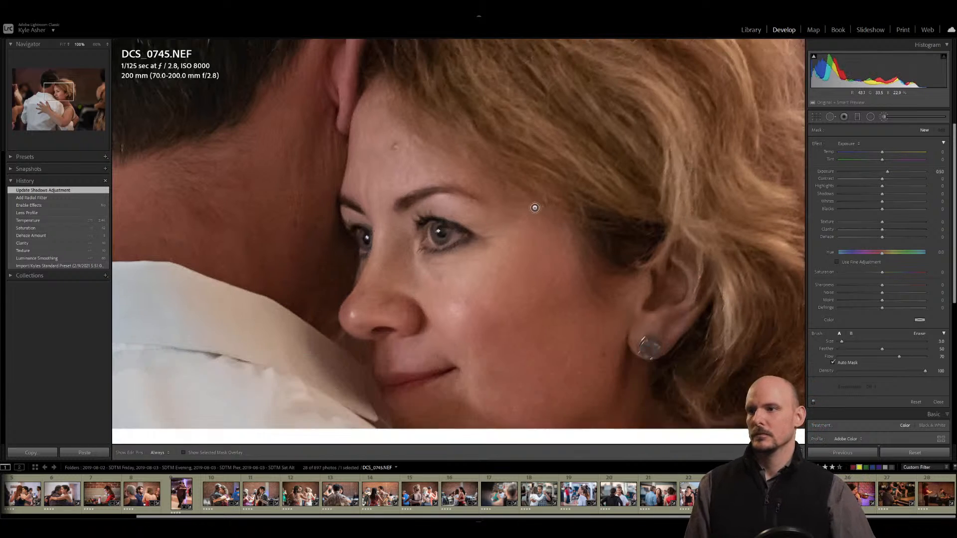
left_click(848, 144)
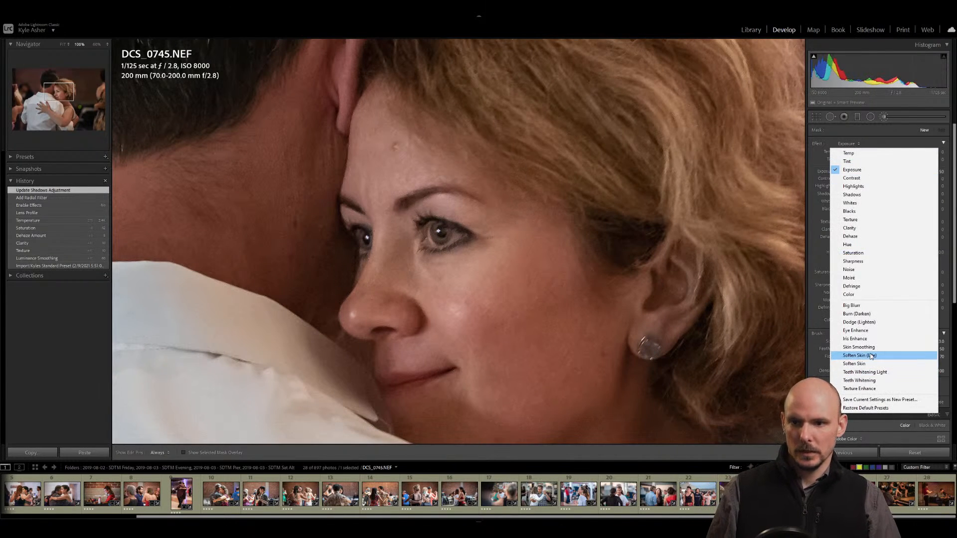
left_click(864, 372)
key("bracketleft")
key("bracketleft")
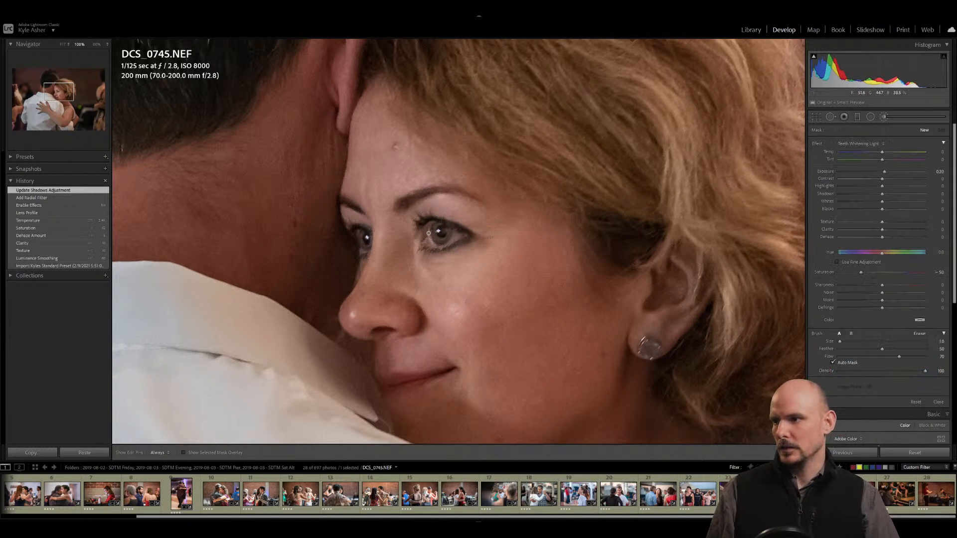
key("h")
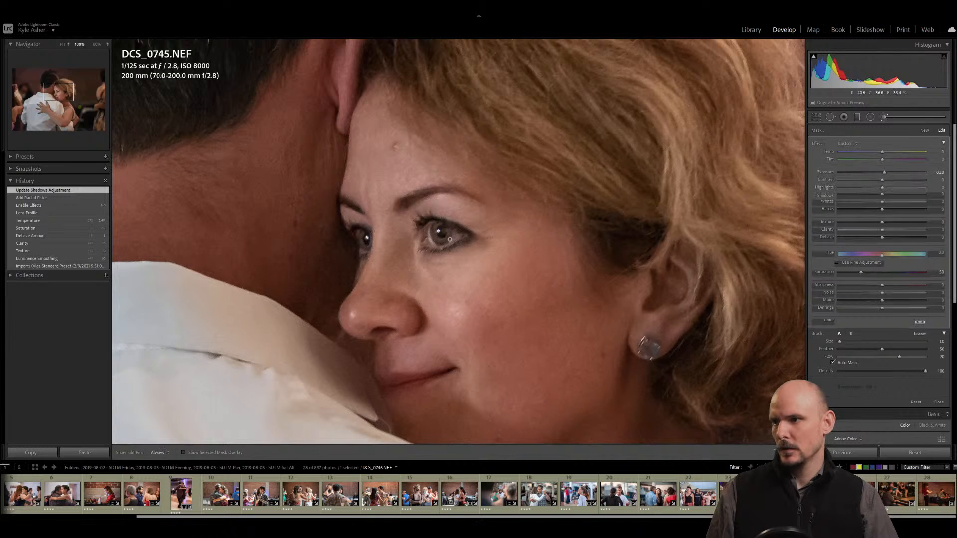
left_click_drag(452, 234, 456, 236)
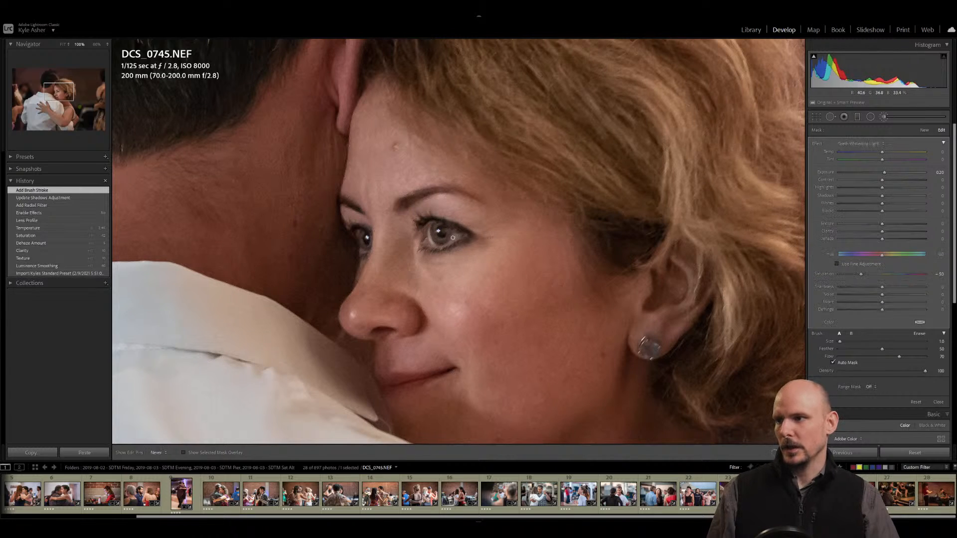
left_click_drag(457, 235, 460, 241)
key("h")
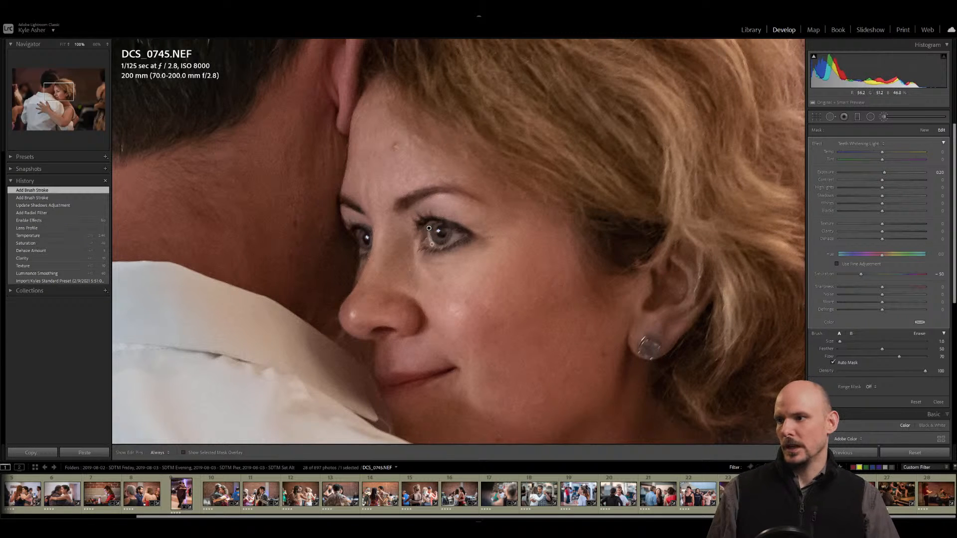
left_click_drag(435, 244, 381, 237)
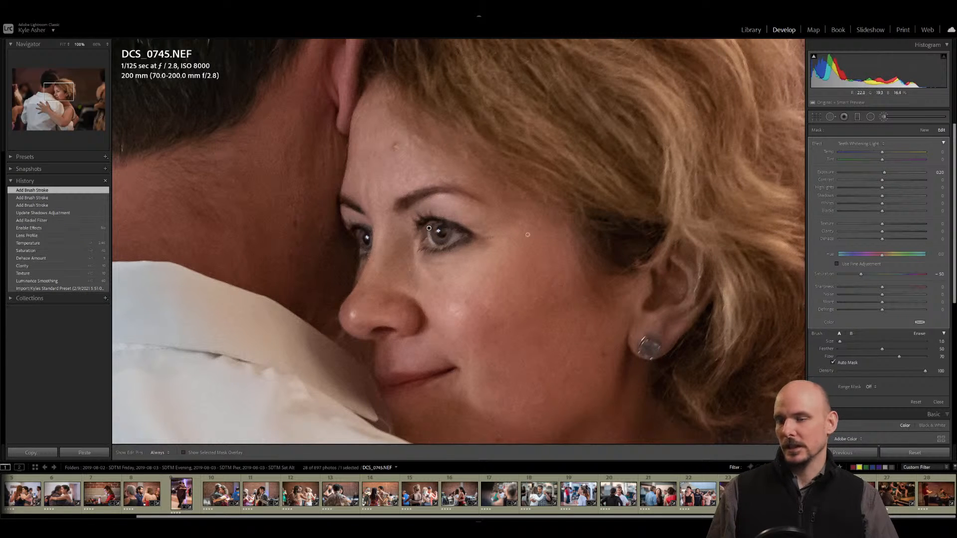
Paint a new brush adjustment over the irises of both of the woman's eyes using the Eye Enhance preset.
left_click(923, 130)
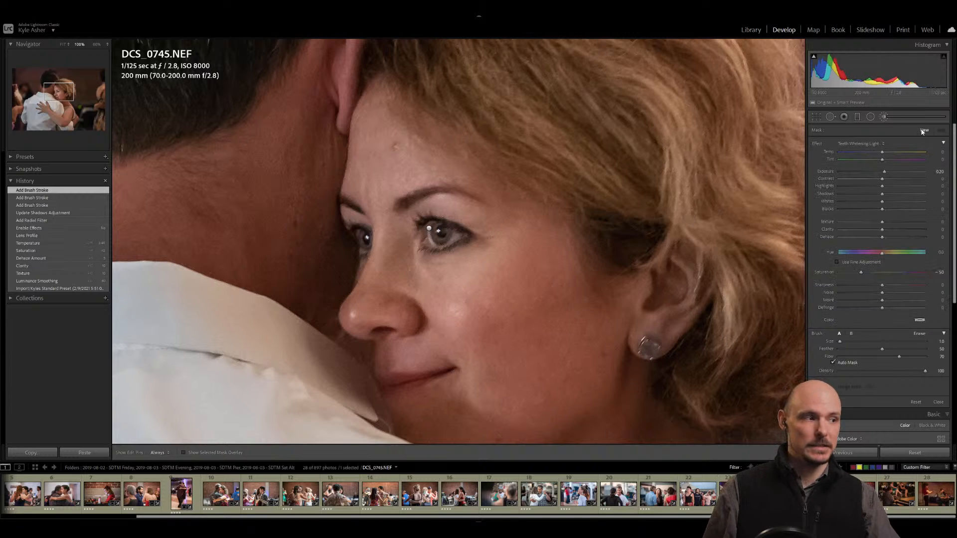
left_click(860, 144)
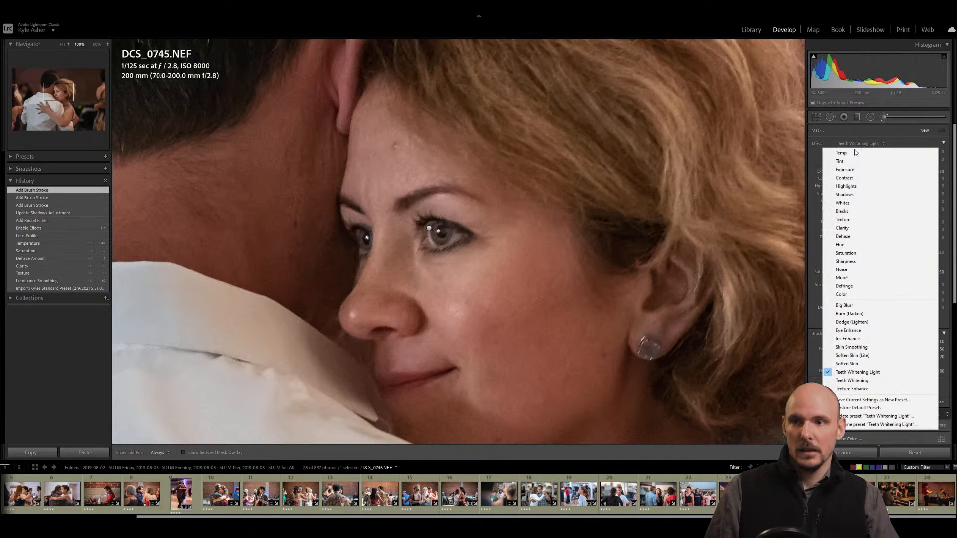
left_click(852, 331)
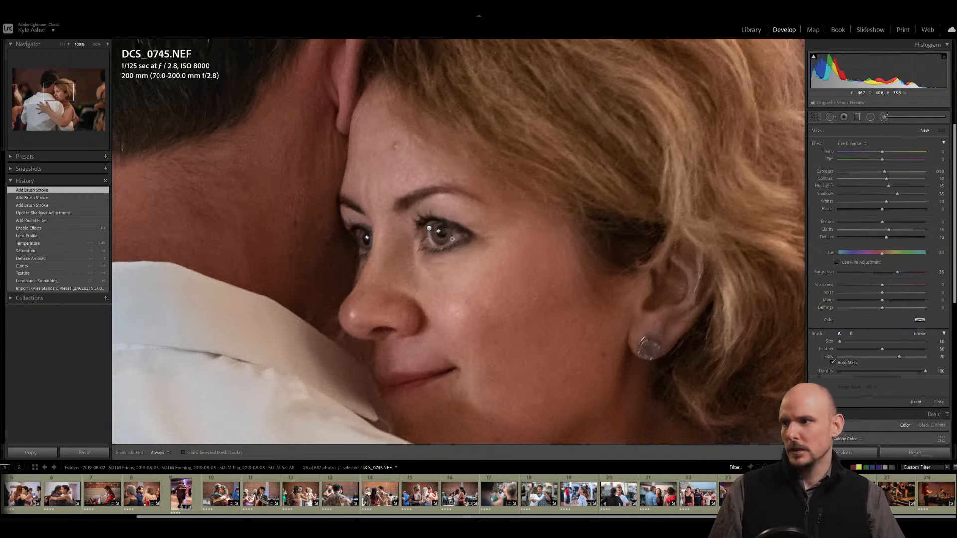
key("h")
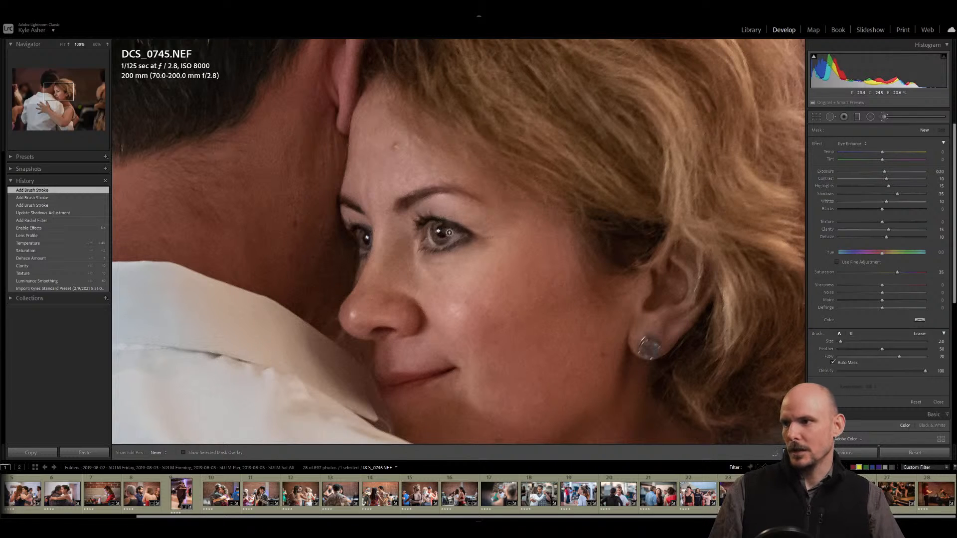
left_click_drag(373, 241, 364, 242)
key("h")
left_click(67, 45)
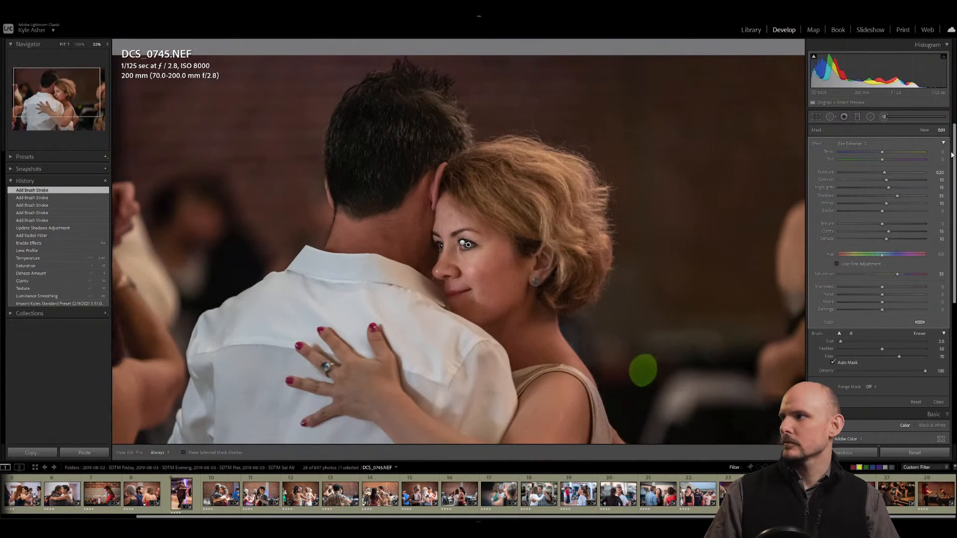
key("z")
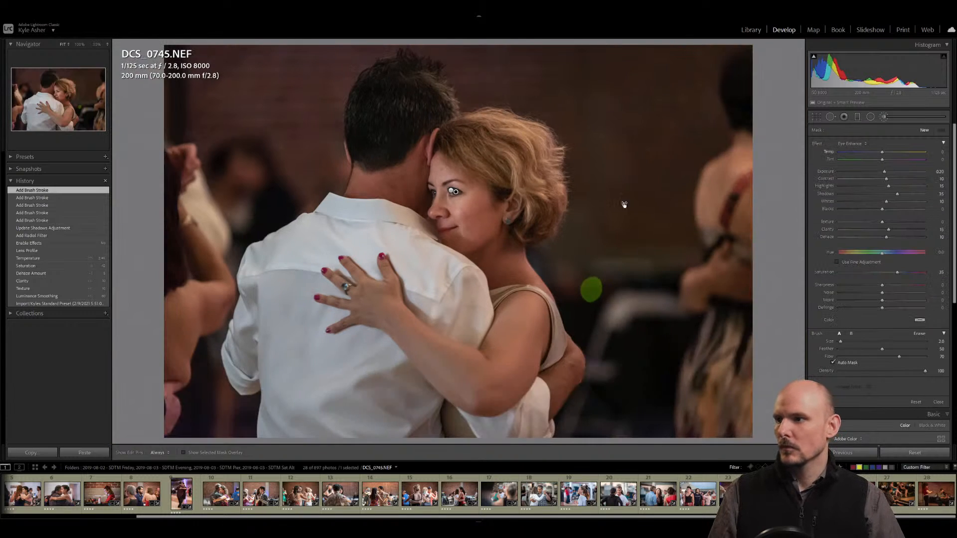
key("k")
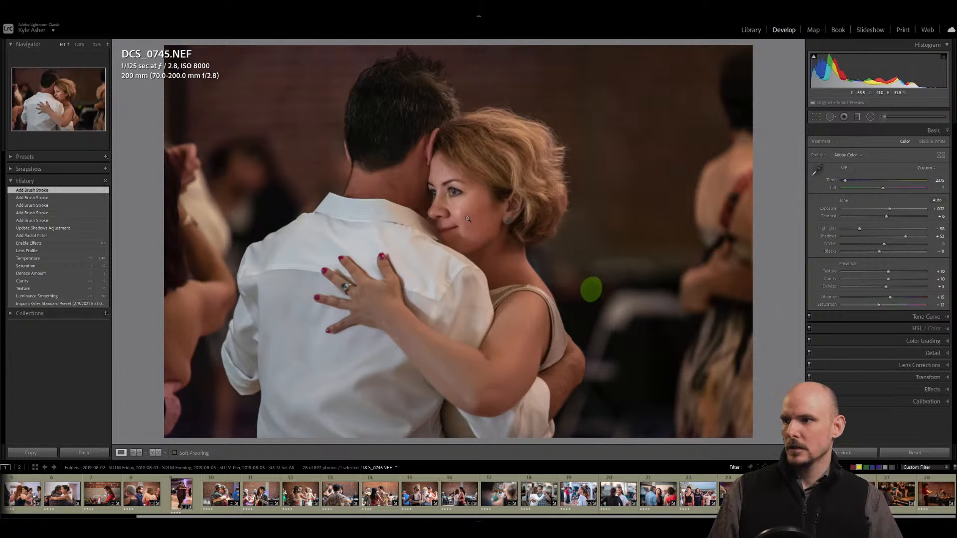
Raise the overall exposure of DCS_0745.NEF to +1.22.
key("equal")
key("equal")
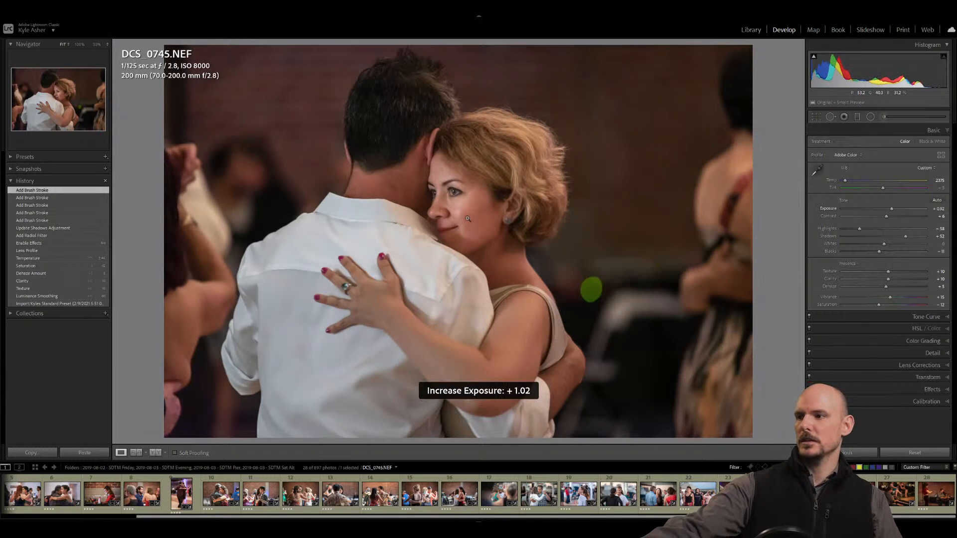
key("equal")
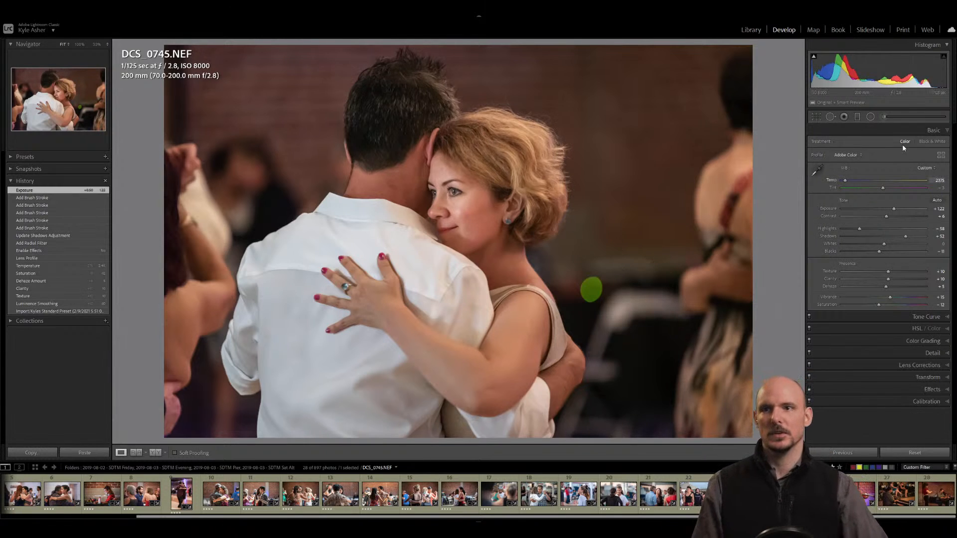
Heal the green light spot in the background beside the woman and the small blemish on her forehead.
left_click(831, 116)
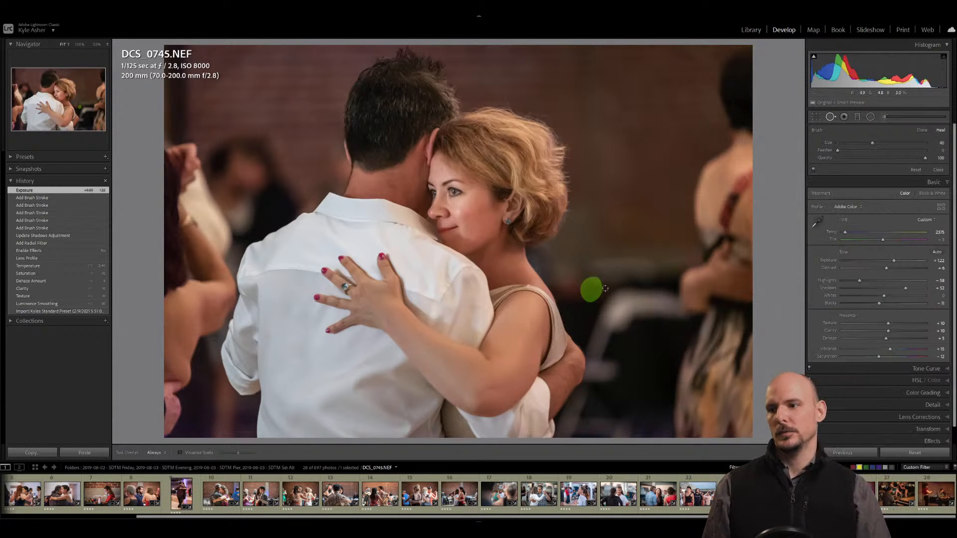
mouse_move(594, 276)
left_mouse_down()
mouse_move(591, 301)
mouse_move(596, 284)
left_mouse_up()
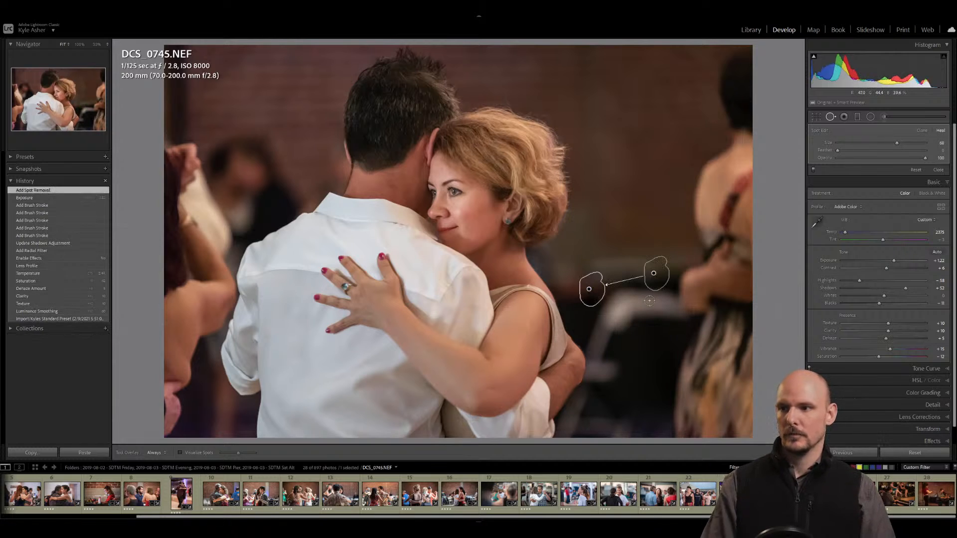
key("Return")
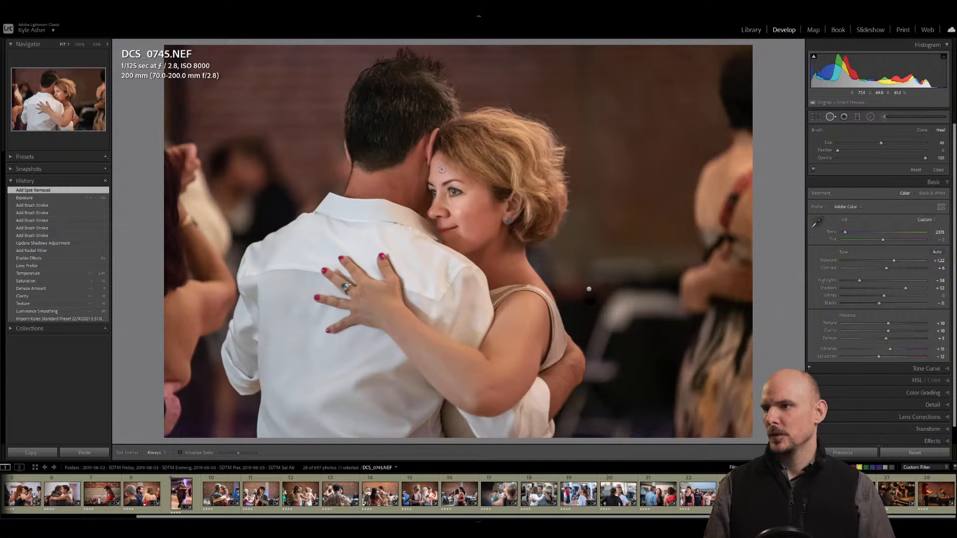
left_click(708, 186)
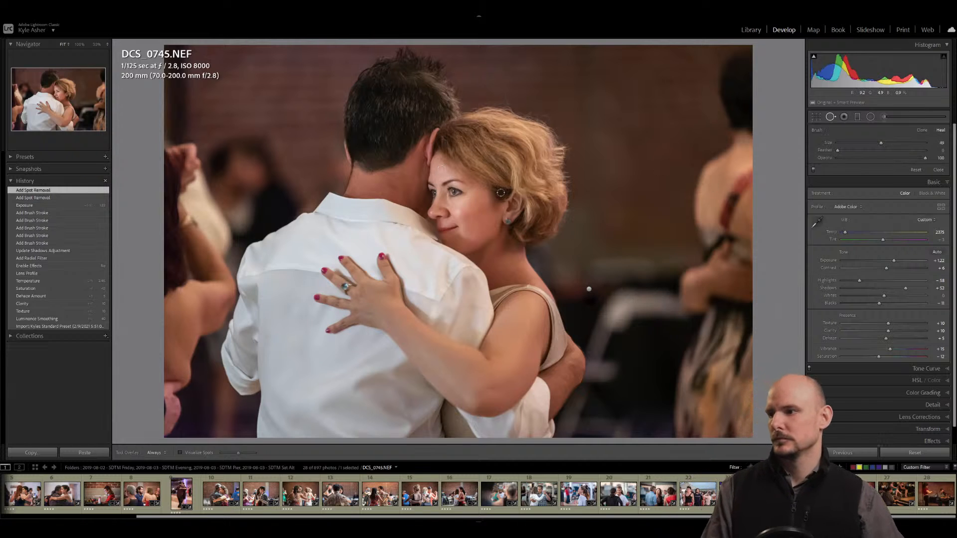
key("q")
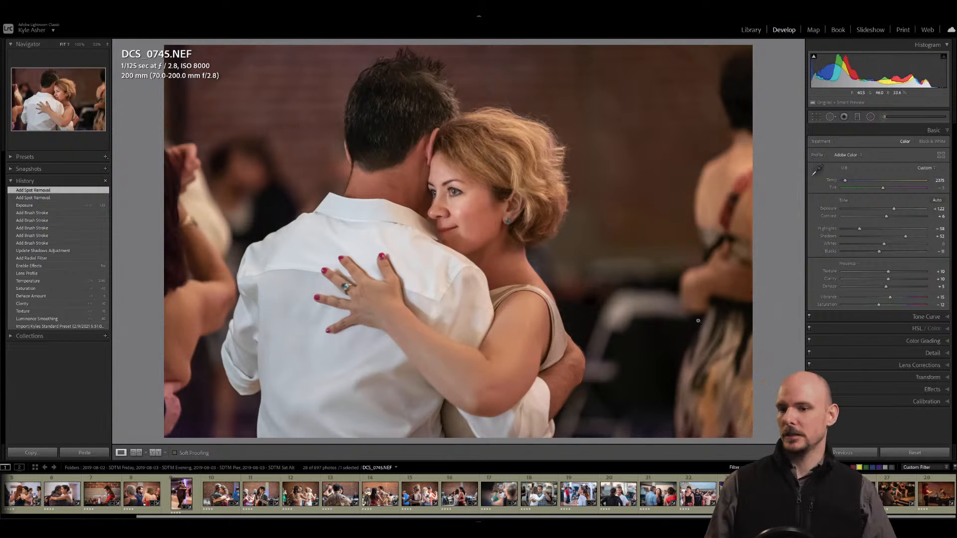
Set the white balance of DCS_0745.NEF to temperature 2350 and tint -1.
mouse_move(548, 517)
left_mouse_down()
mouse_move(413, 517)
mouse_move(548, 517)
left_mouse_up()
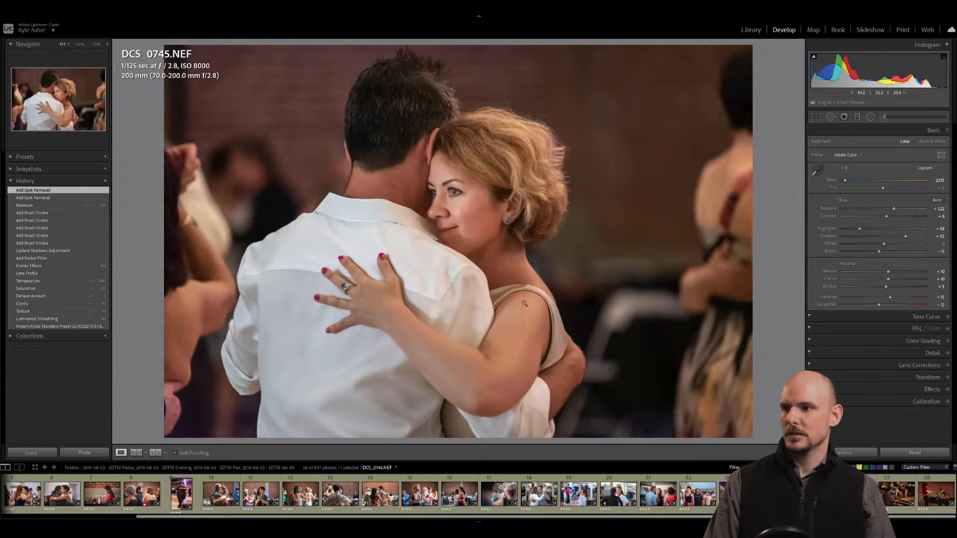
left_click(938, 188)
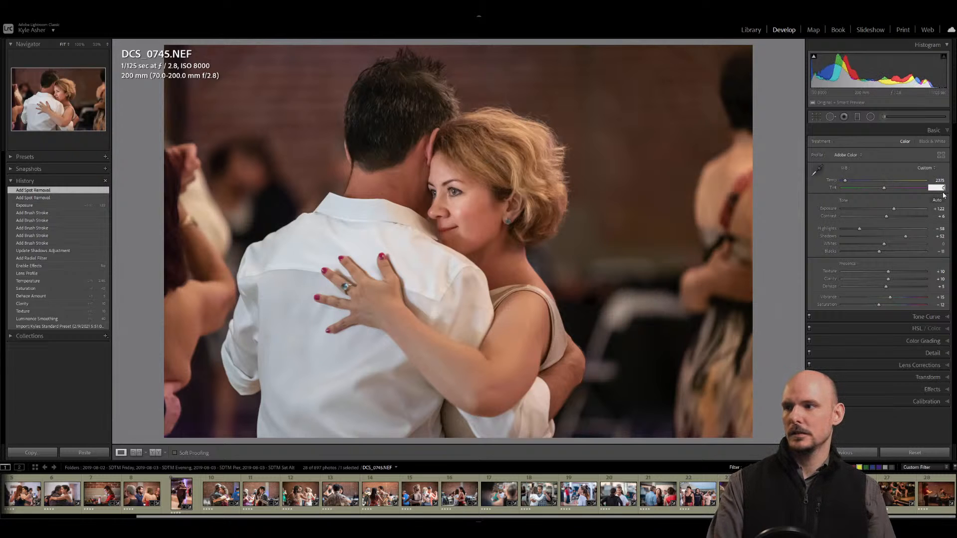
type("0")
key("Return")
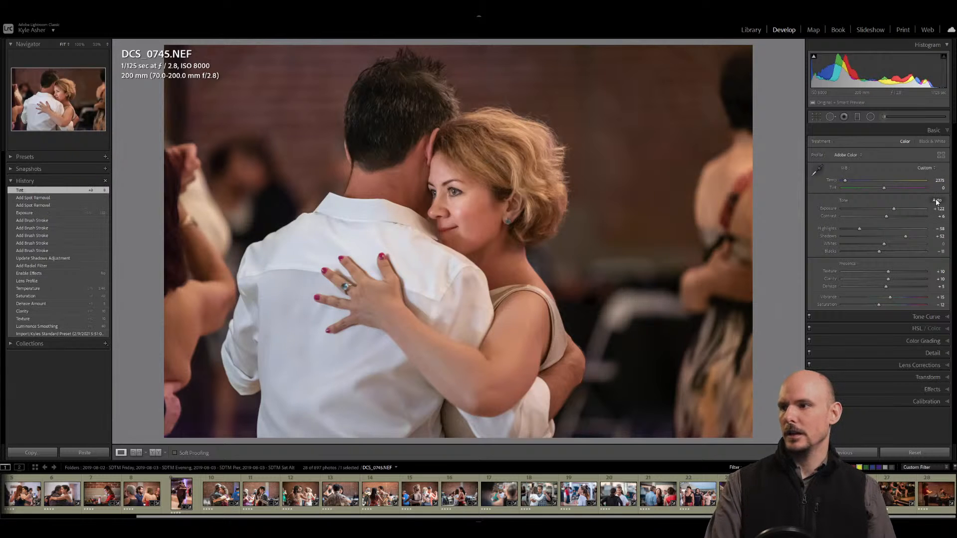
left_click(939, 188)
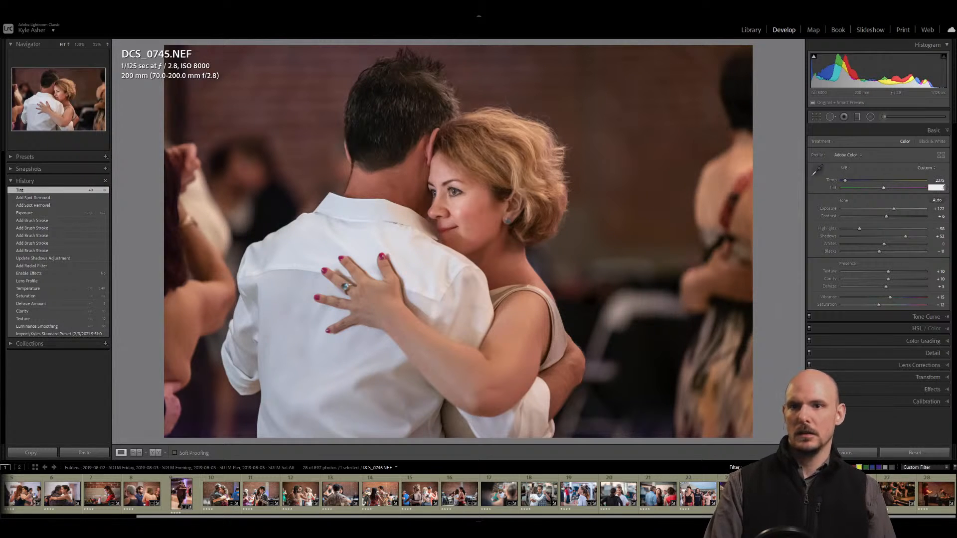
type("-1")
key("shift+Tab")
type("23")
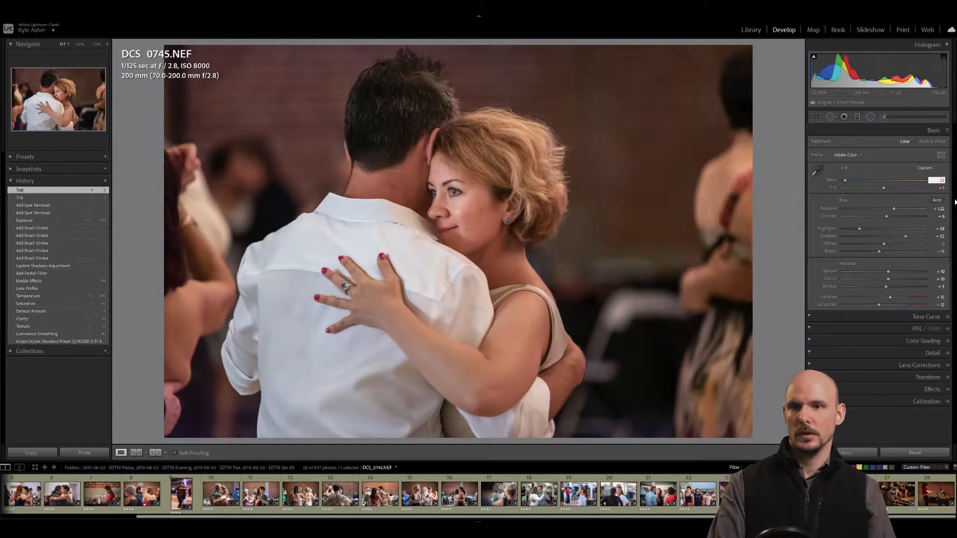
key("Return")
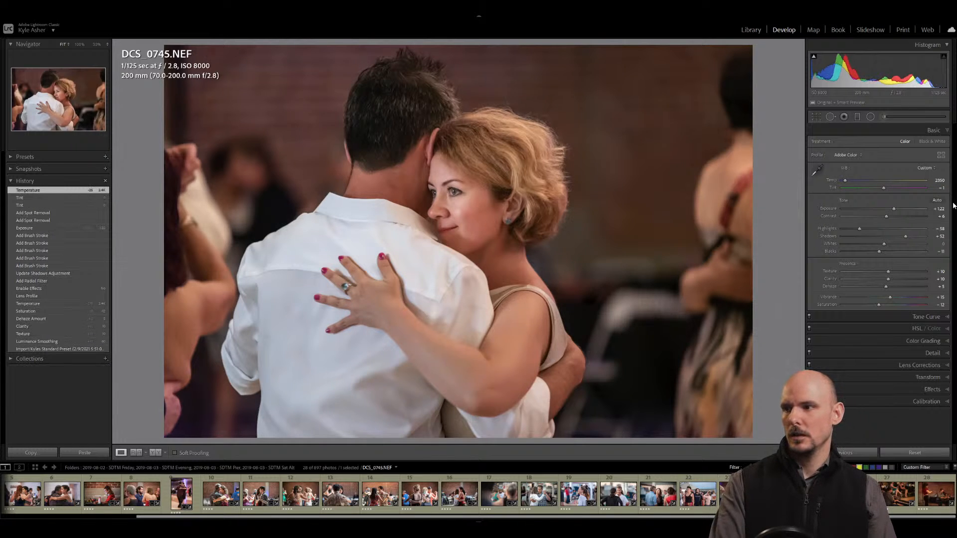
Set the presence values to Texture 15, Clarity 15 and Dehaze 10, and lower Saturation to -15.
left_click(939, 272)
type("15")
key("Tab")
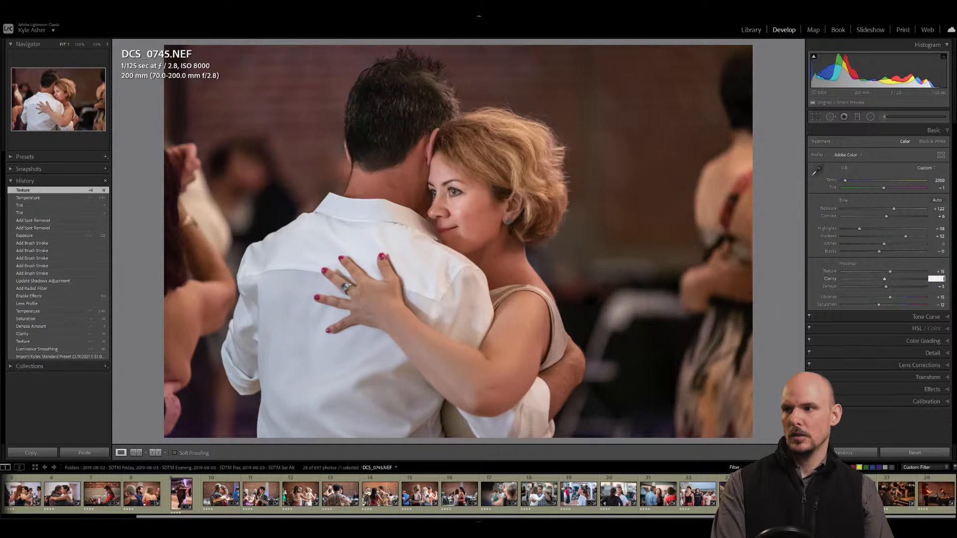
type("15")
key("Tab")
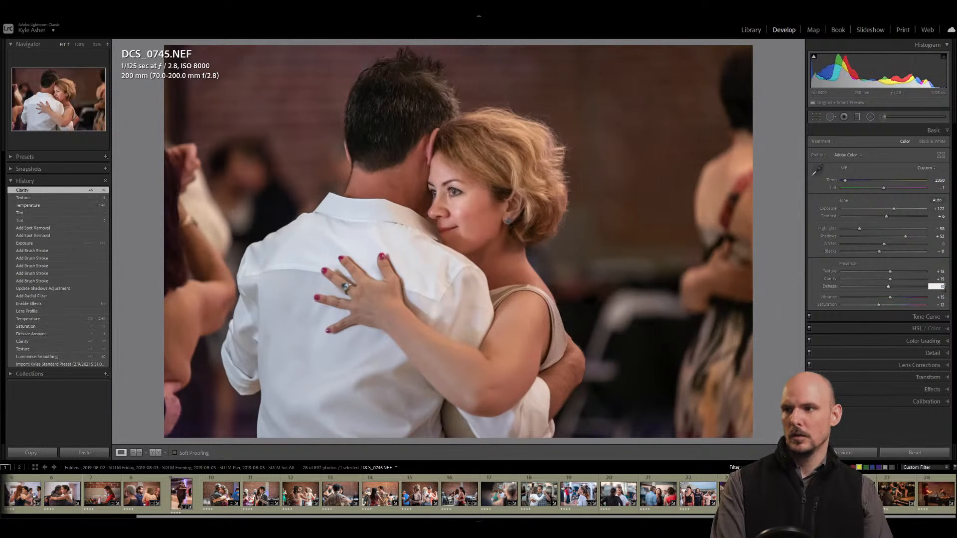
type("10")
key("Return")
left_click(940, 305)
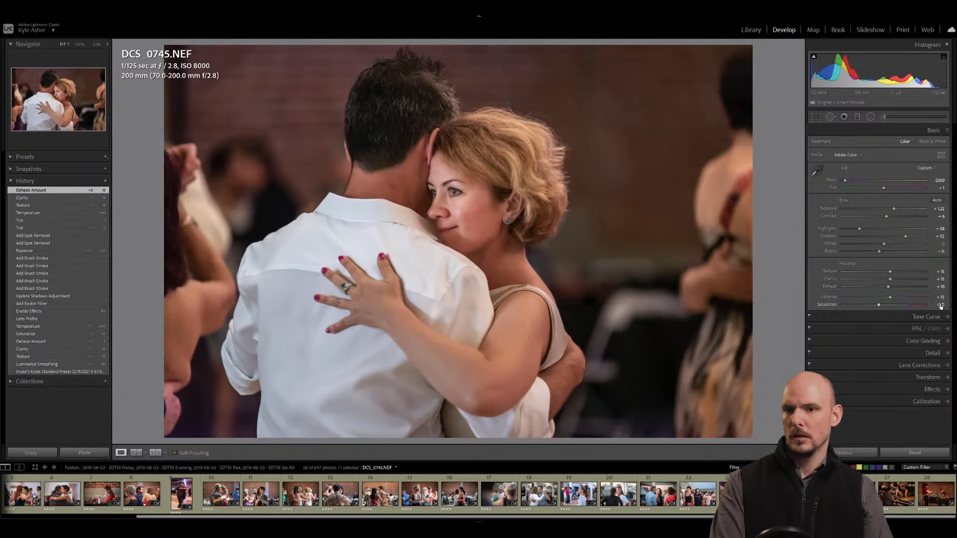
type("-15")
key("Return")
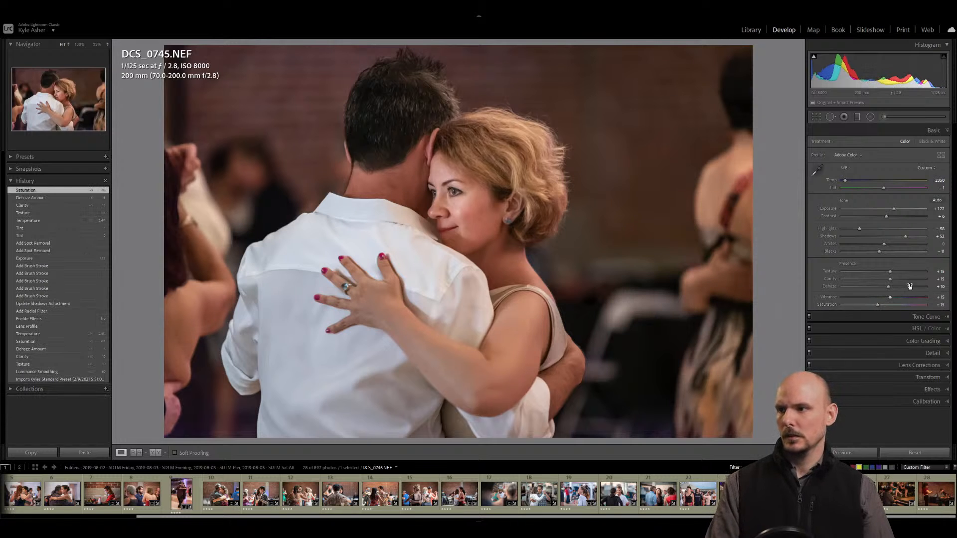
Reset all settings of DCS_0745.NEF to view the unedited photo and return to the last Saturation history state.
left_click(914, 452)
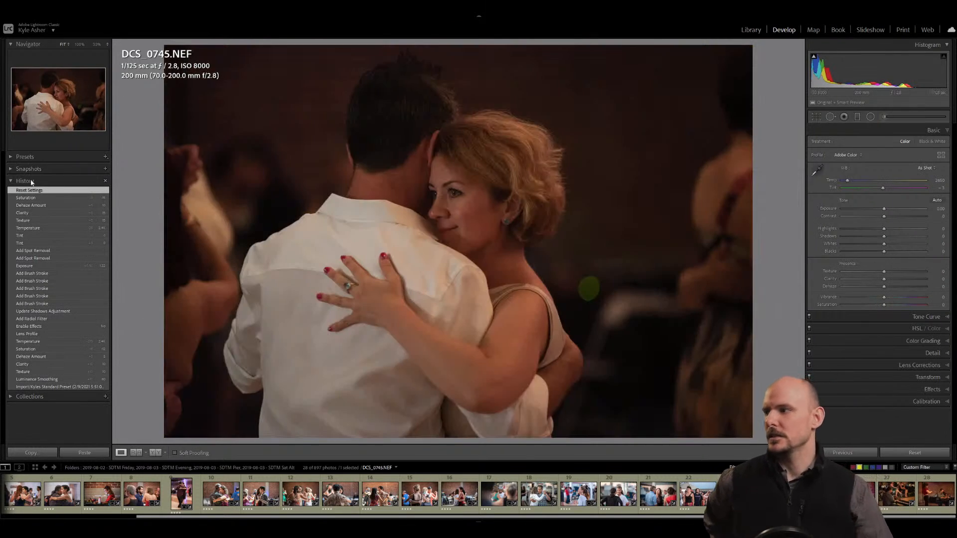
left_click(30, 198)
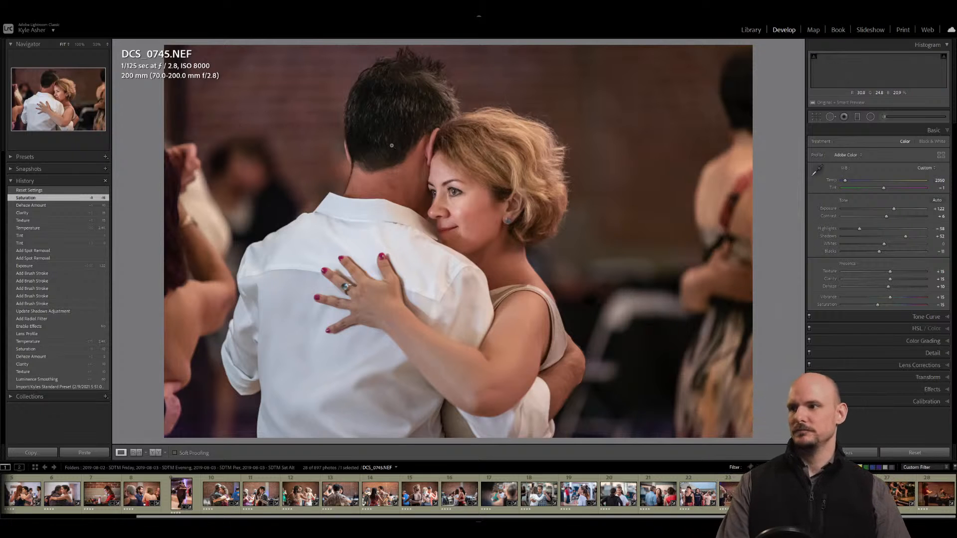
Switch to the photo DCS_0855.NEF and set its white balance temperature to 2350.
key("Right")
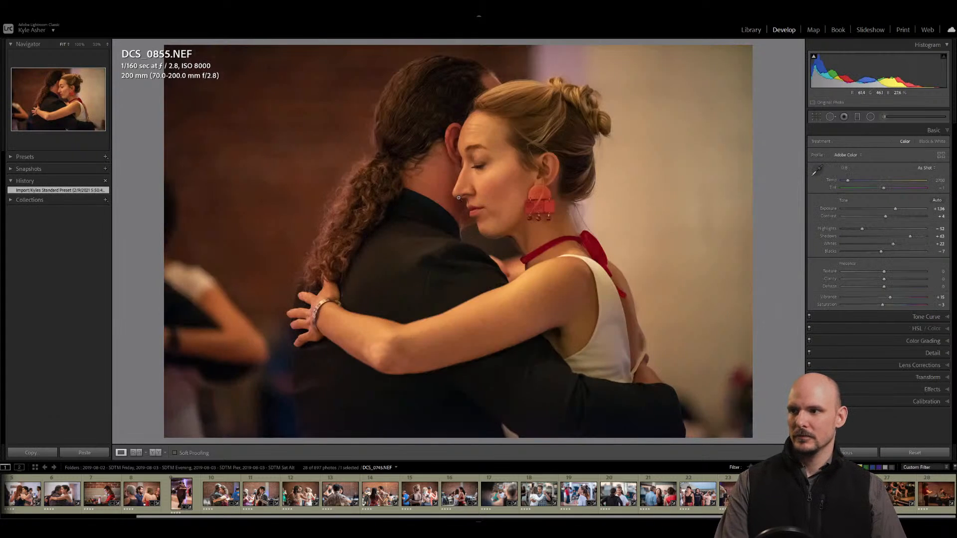
left_click(939, 181)
type("23")
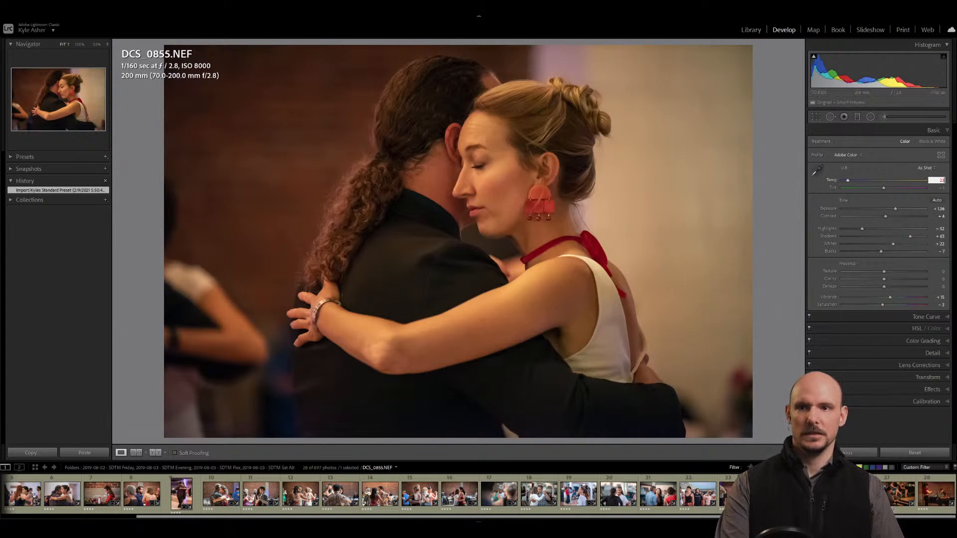
type("50")
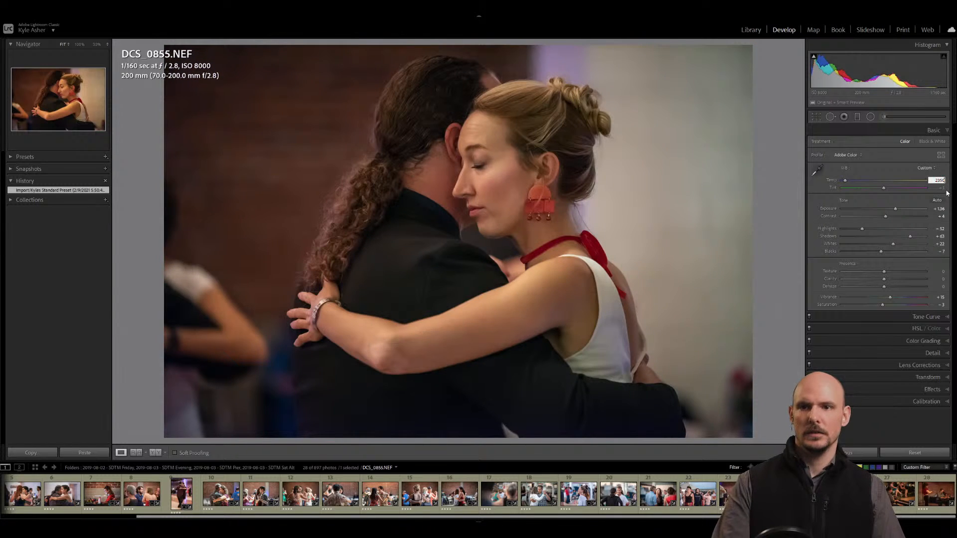
key("Return")
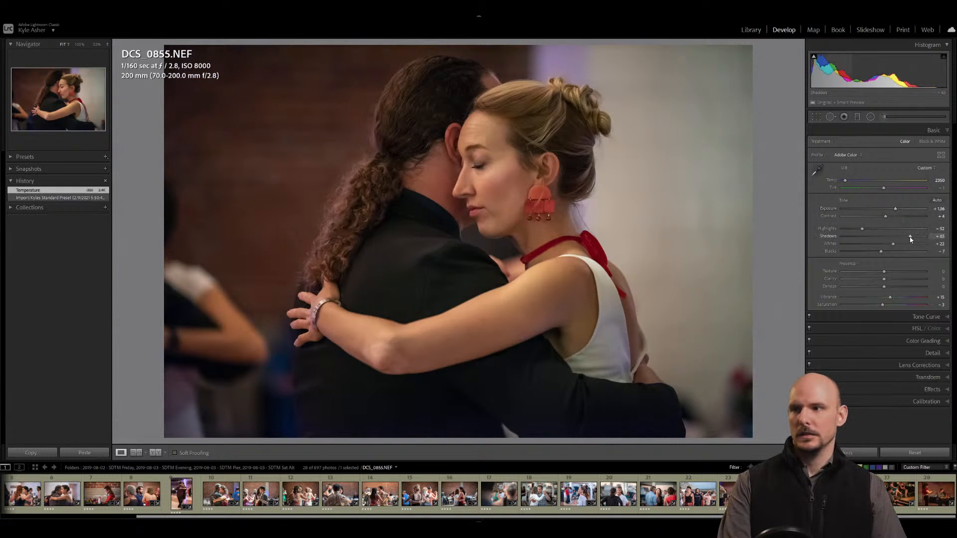
Adjust Highlights to -28 and Whites to -3 on DCS_0855.NEF, using DCS_0745.NEF as a reference.
left_click(863, 229)
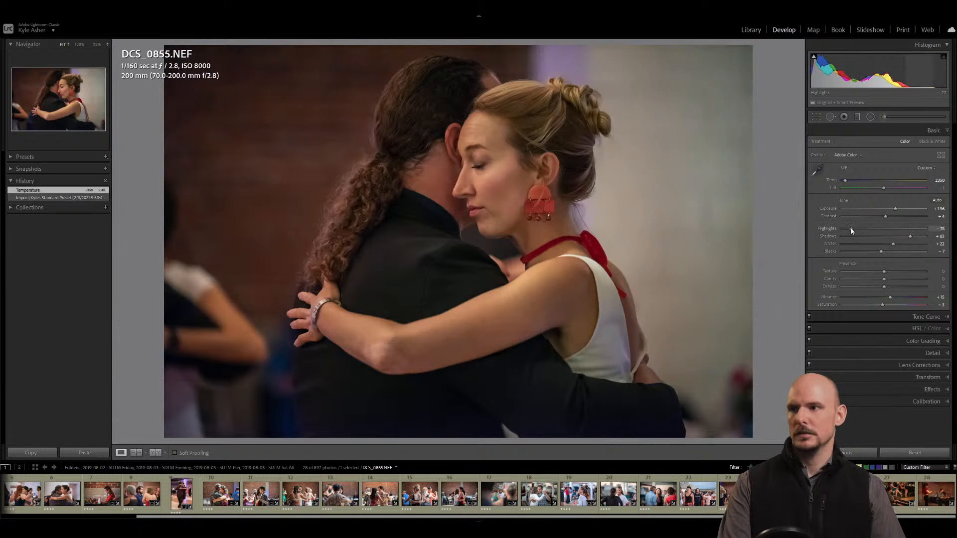
left_click_drag(863, 229, 882, 246)
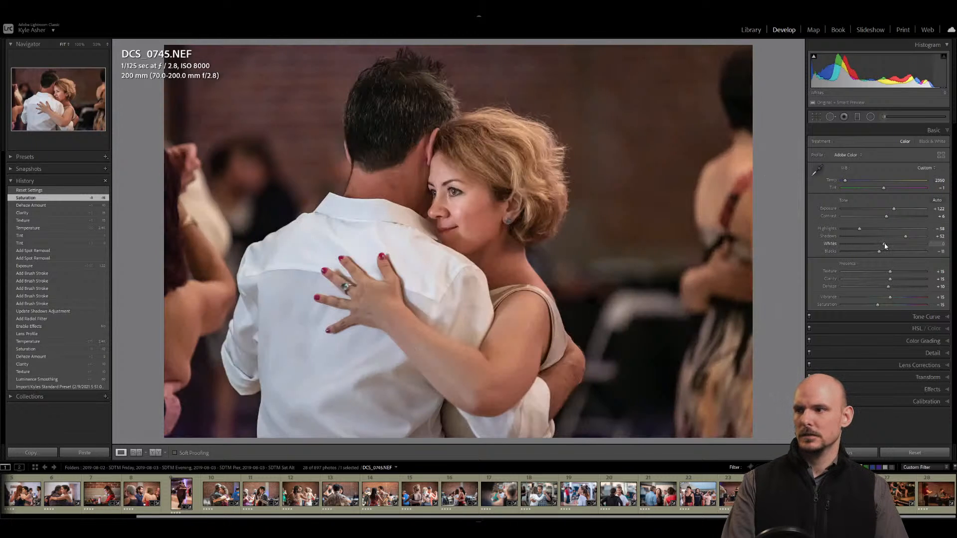
left_click_drag(877, 245, 868, 230)
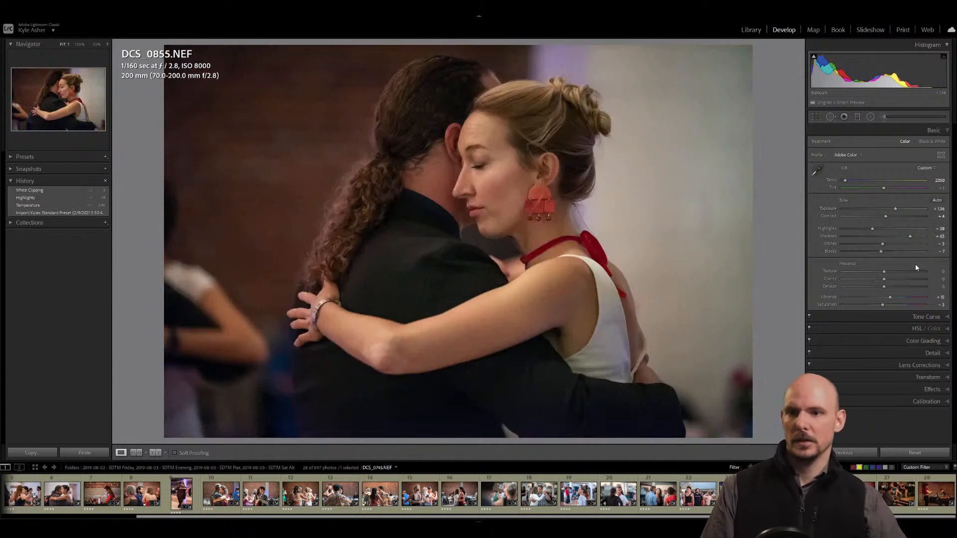
Set the presence values of DCS_0855.NEF to Texture 10, Clarity 10 and Dehaze 5.
left_click(939, 272)
type("10")
key("Tab")
type("10")
key("Tab")
type("5")
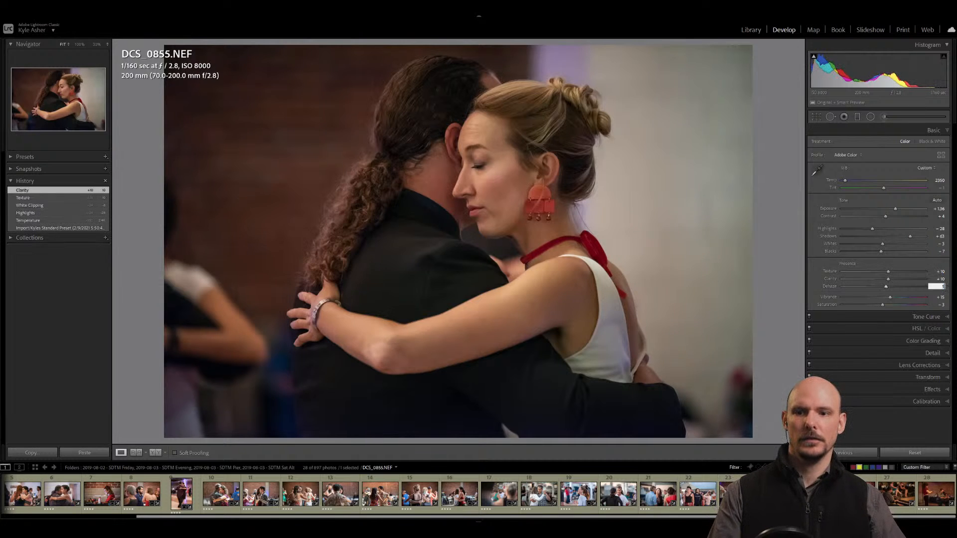
key("Return")
Toggle the post-crop vignette effects for the photo and choose Tamron as the lens profile make.
left_click(947, 391)
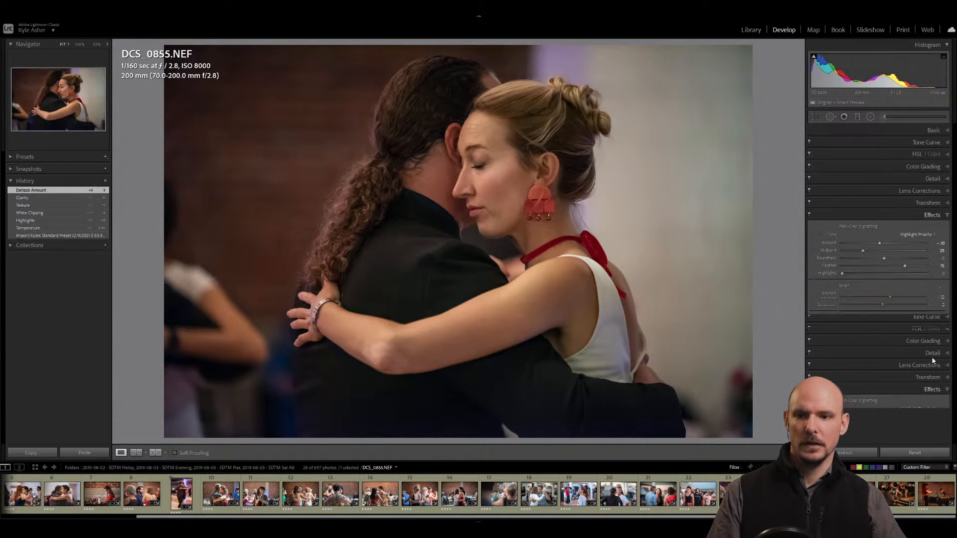
left_click(809, 215)
left_click(927, 203)
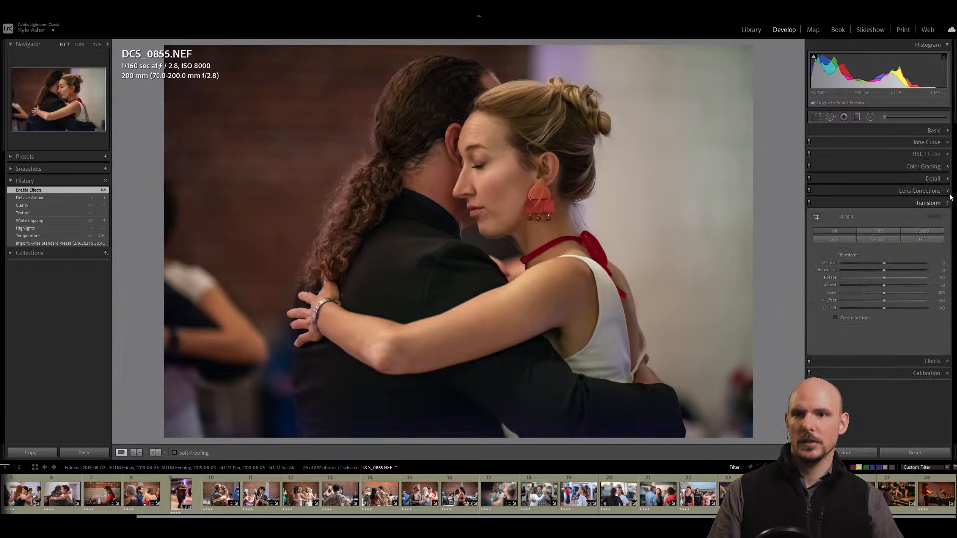
left_click(919, 190)
left_click(875, 255)
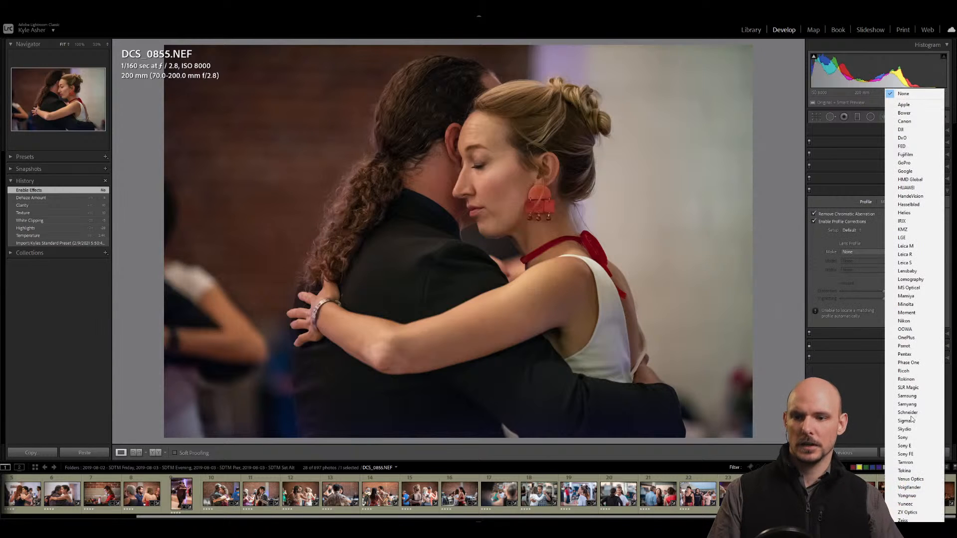
left_click(902, 466)
Set the luminance noise reduction of DCS_0855.NEF to 60.
left_click(922, 130)
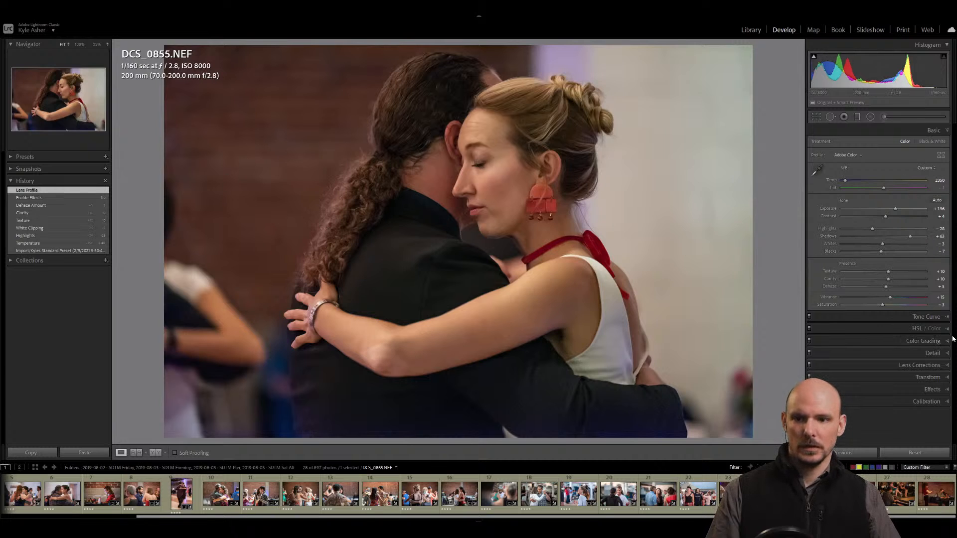
left_click(930, 352)
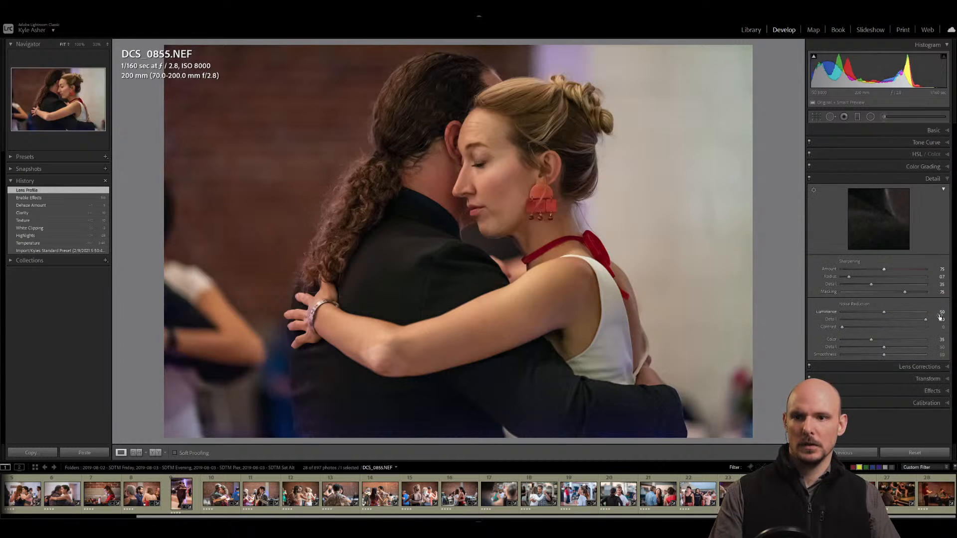
left_click(937, 312)
key("Return")
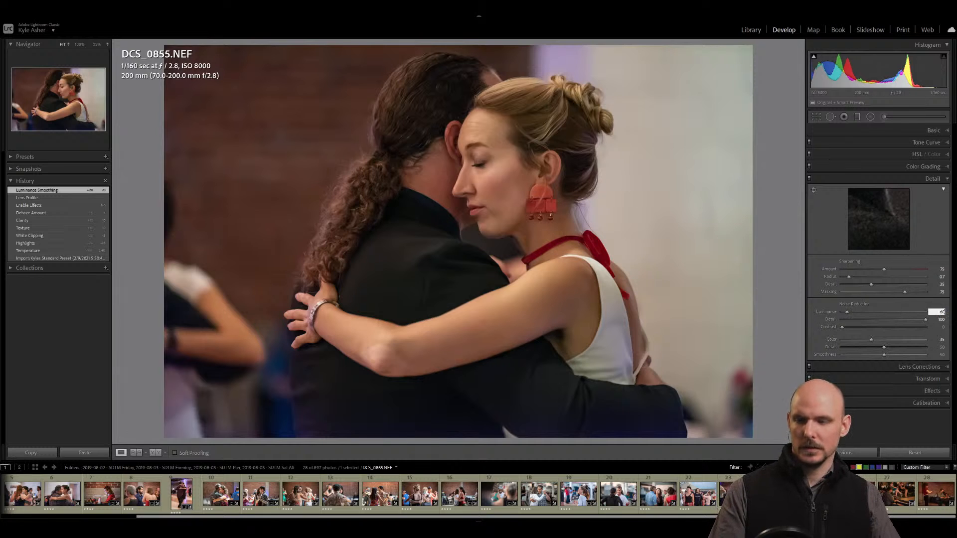
key("Return")
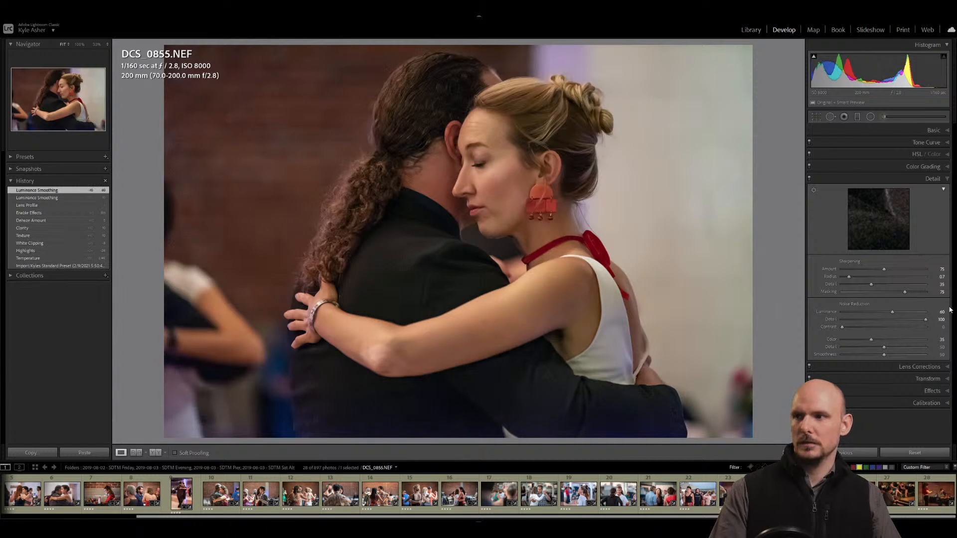
Raise the overall exposure of DCS_0855.NEF to +1.66 and lower Whites to -17.
left_click(947, 131)
key("equal")
key("equal")
key("equal")
key("equal")
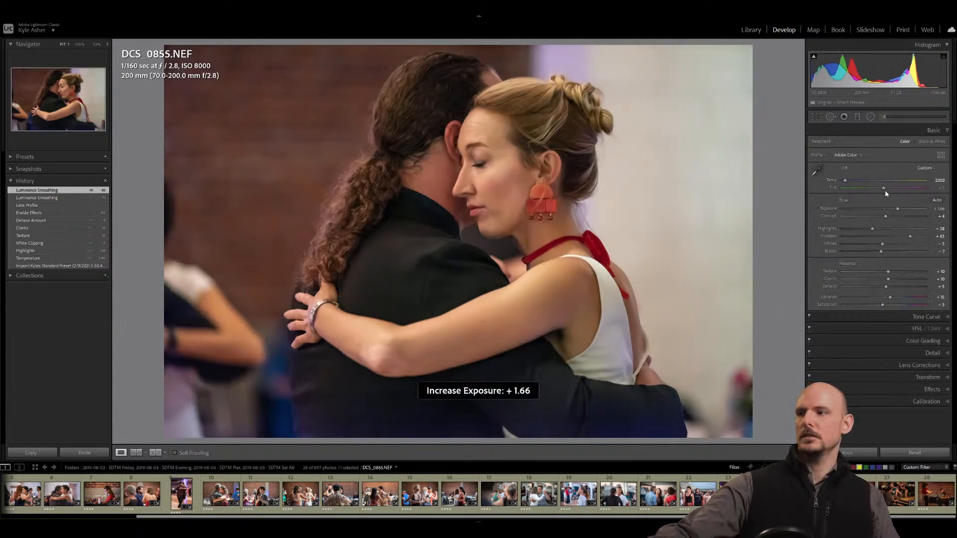
key("equal")
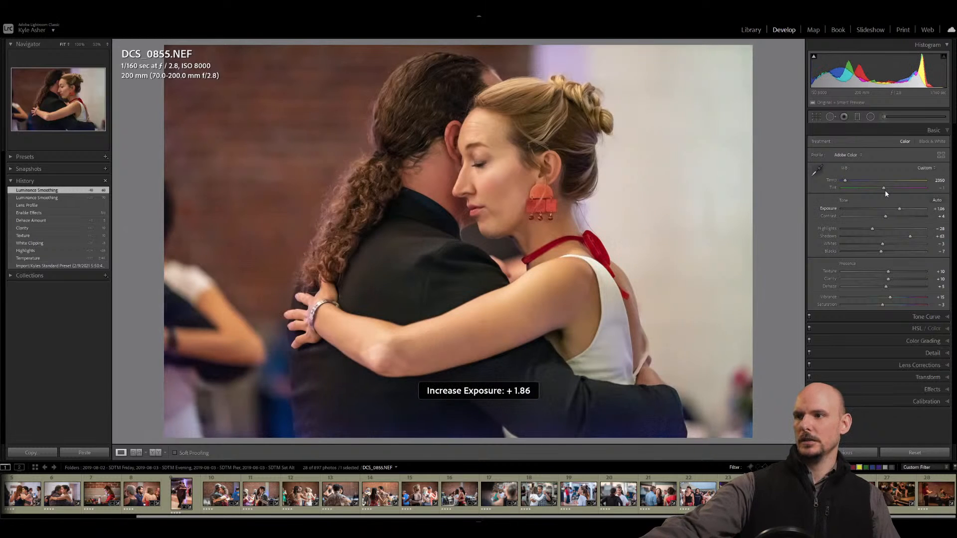
key("minus")
left_click_drag(882, 244, 877, 244)
key("minus")
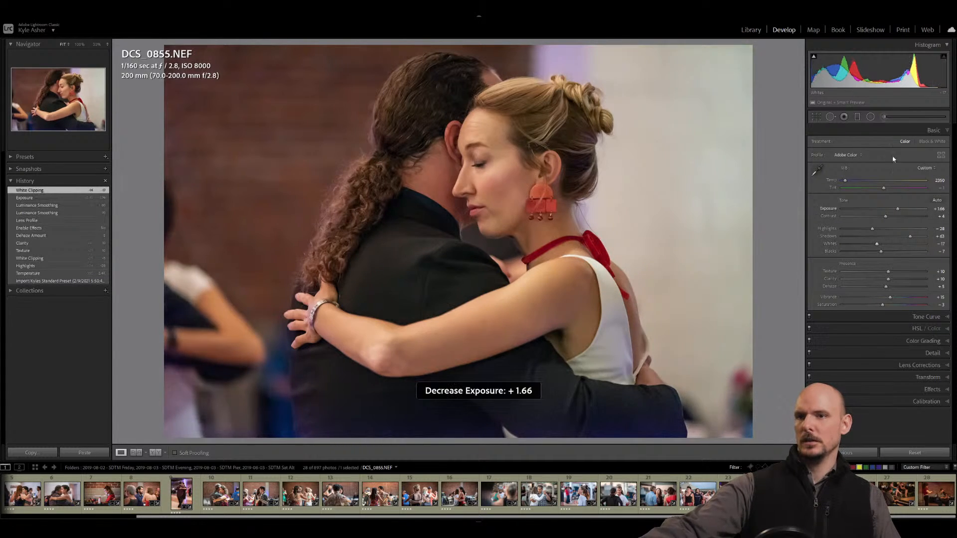
Add a radial filter with the Exposure preset around the woman's face and set its exposure to 0.65.
key("k")
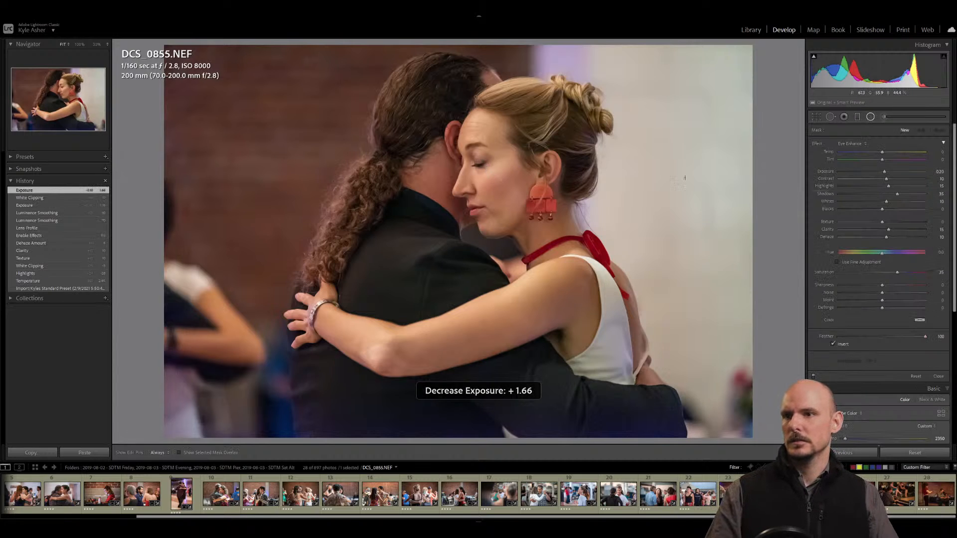
left_click(855, 145)
left_click(869, 171)
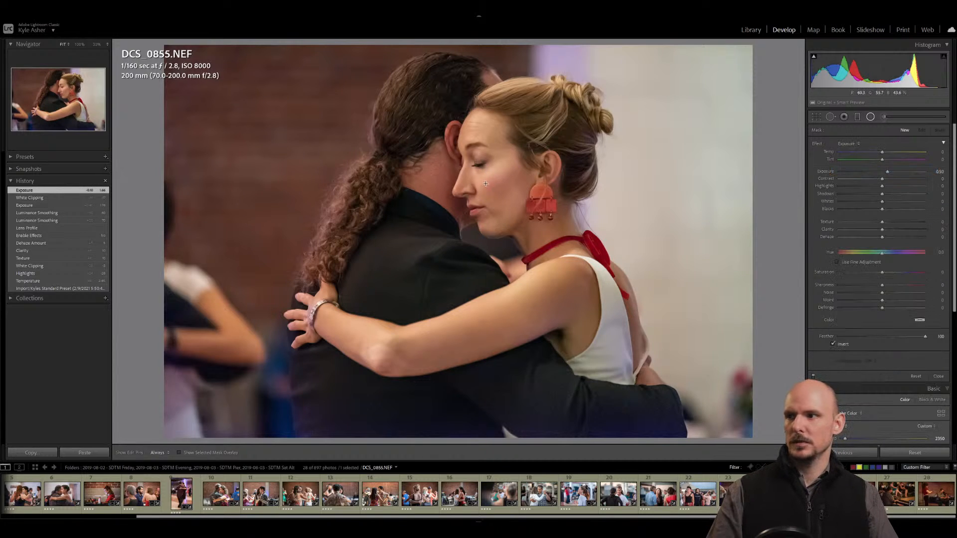
left_click_drag(481, 176, 529, 260)
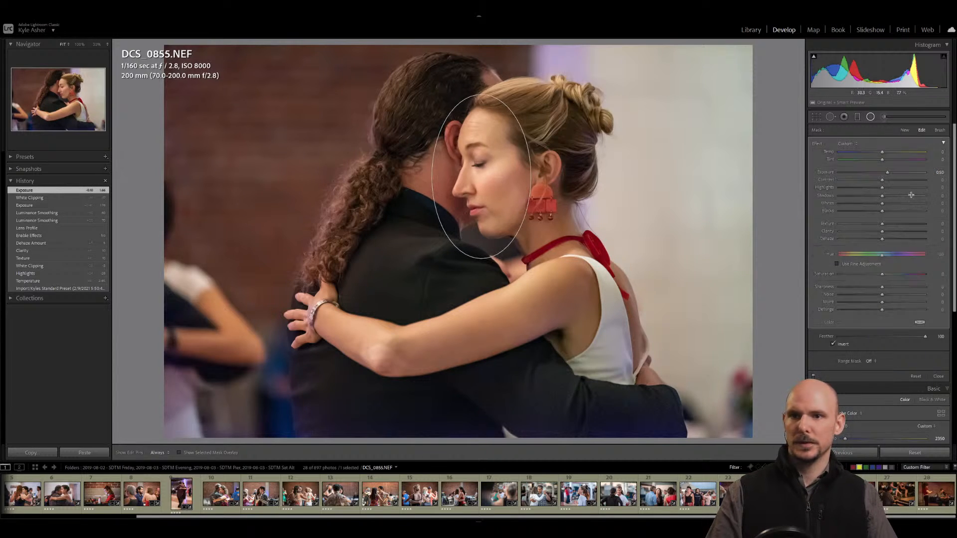
left_click(938, 172)
type(".65")
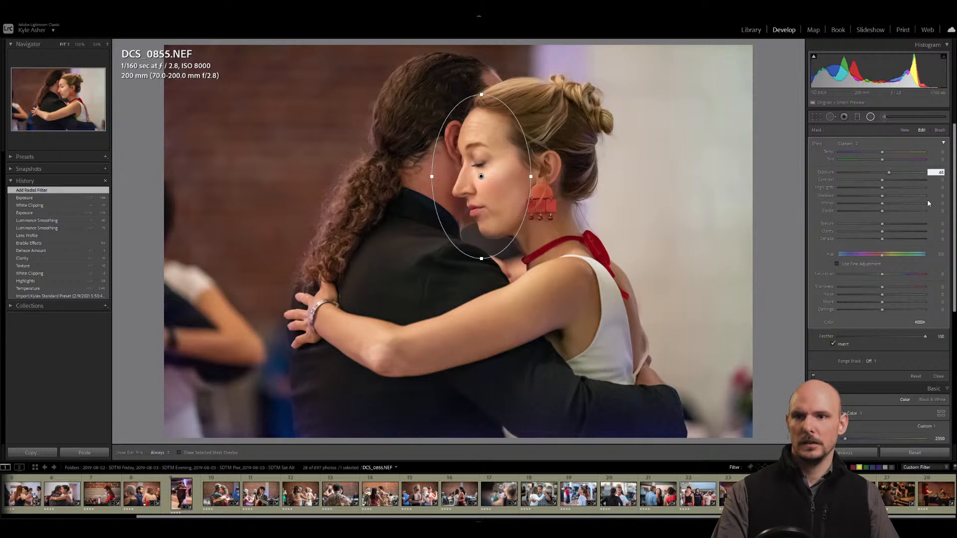
key("Return")
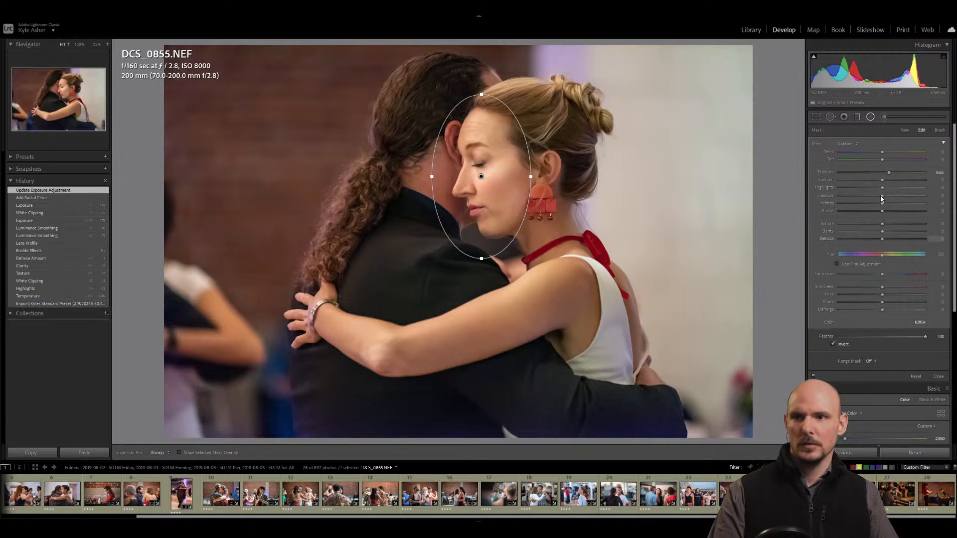
Lower the facial radial filter's Whites to -17 and set the overall Saturation of DCS_0855.NEF to -12.
left_click_drag(883, 207, 876, 206)
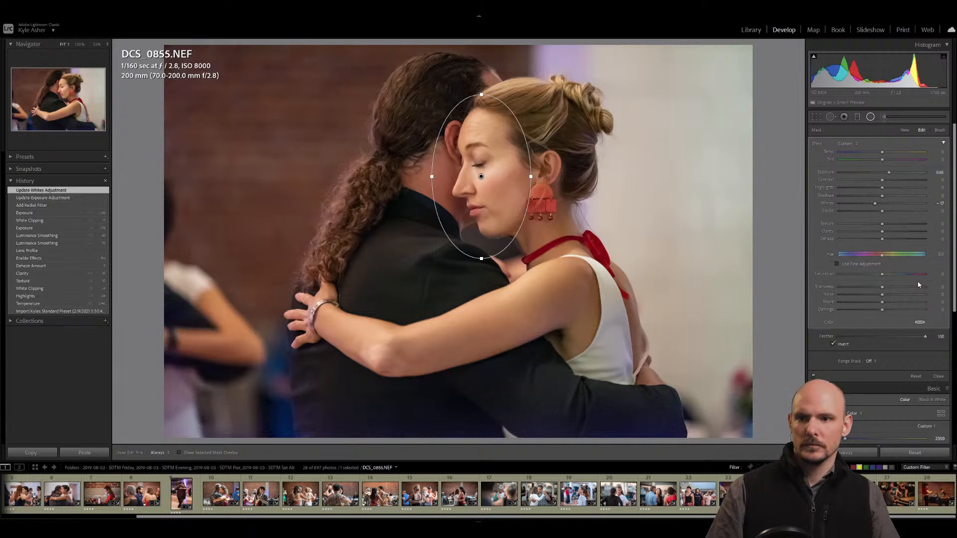
left_click(938, 376)
left_click(937, 306)
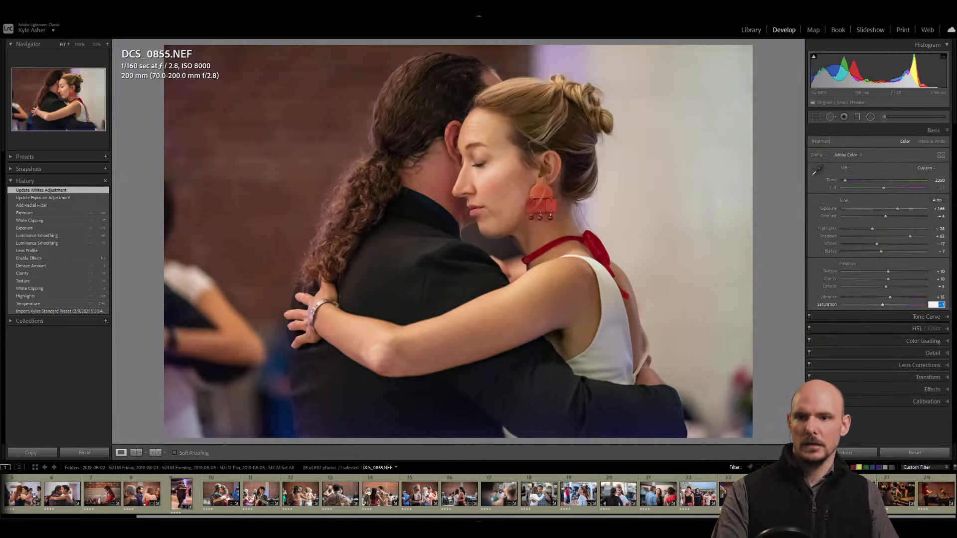
type("-12")
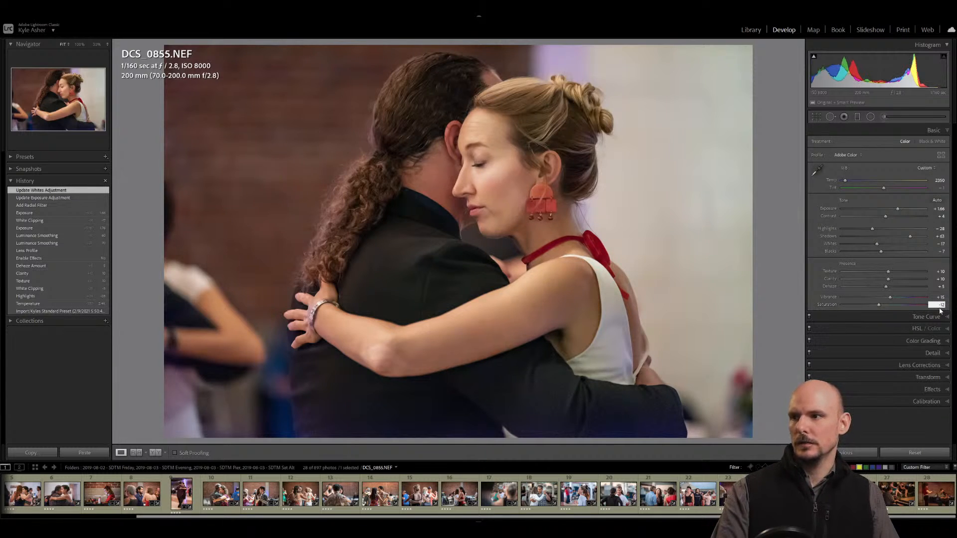
key("Return")
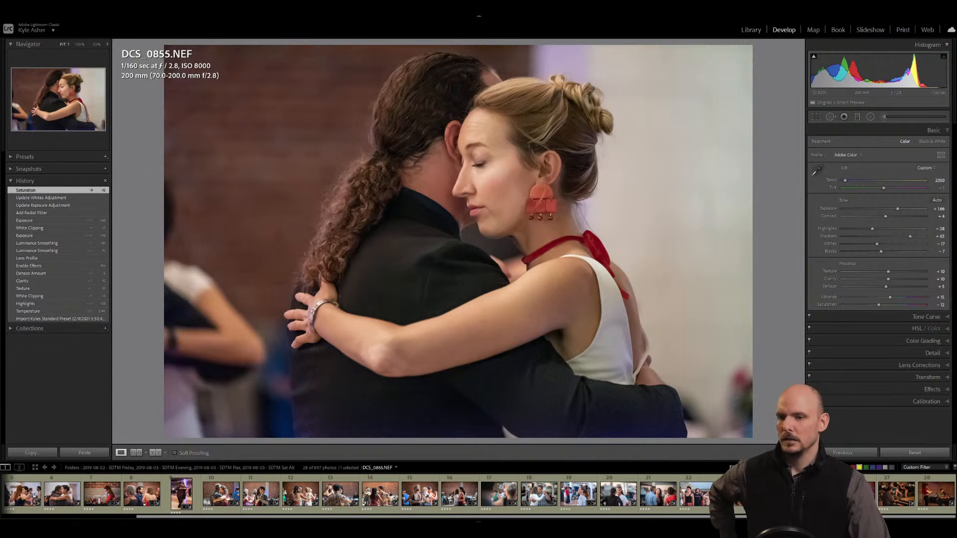
Compare DCS_0855.NEF with its unedited version by resetting its settings and restoring the Saturation history state.
left_click(914, 453)
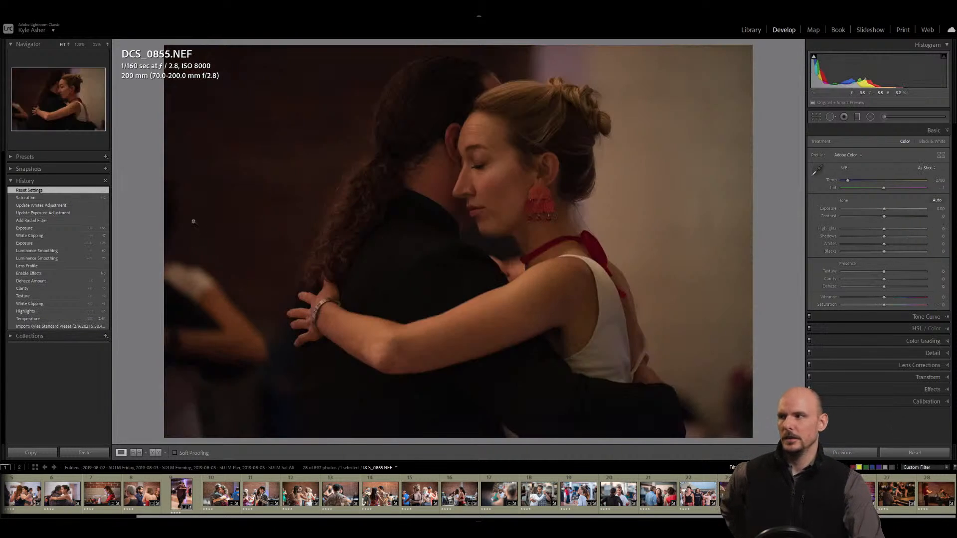
left_click(49, 197)
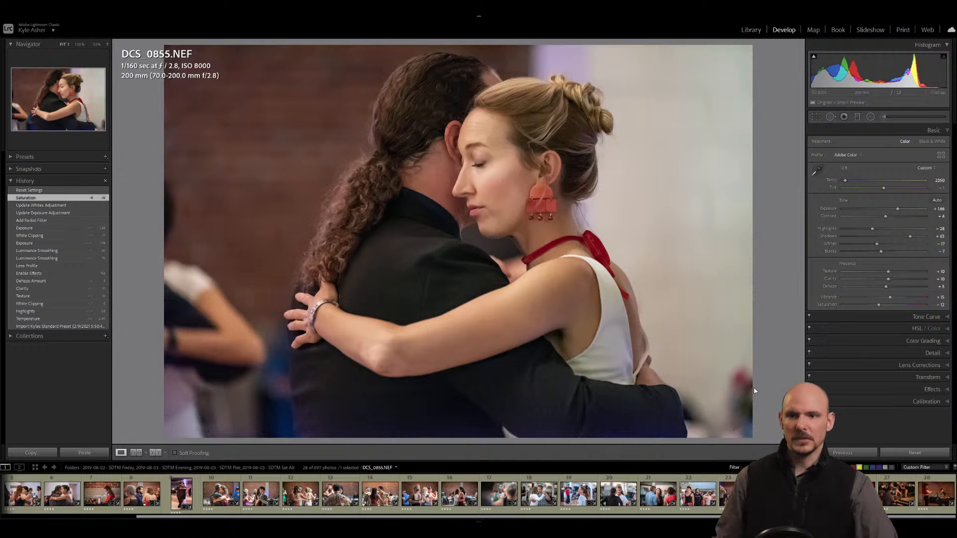
Enable the effects on DCS_0855.NEF and set the post-crop vignette to Amount -29, Midpoint 26 and Feather 100.
left_click(828, 389)
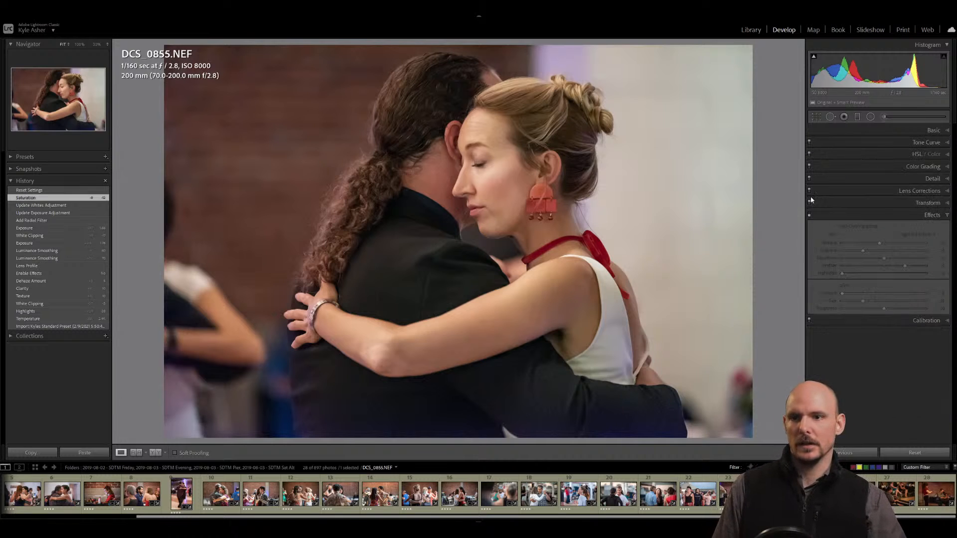
left_click(808, 215)
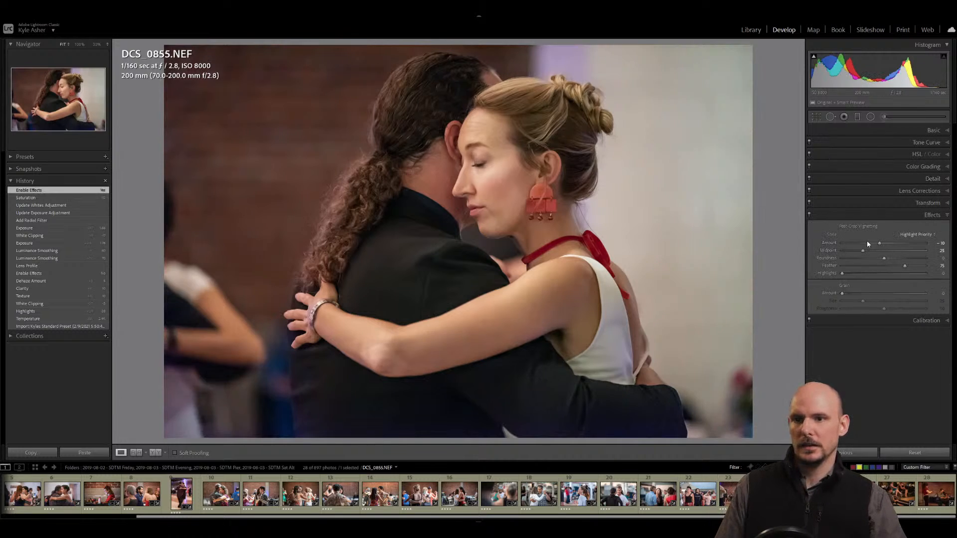
left_click(871, 243)
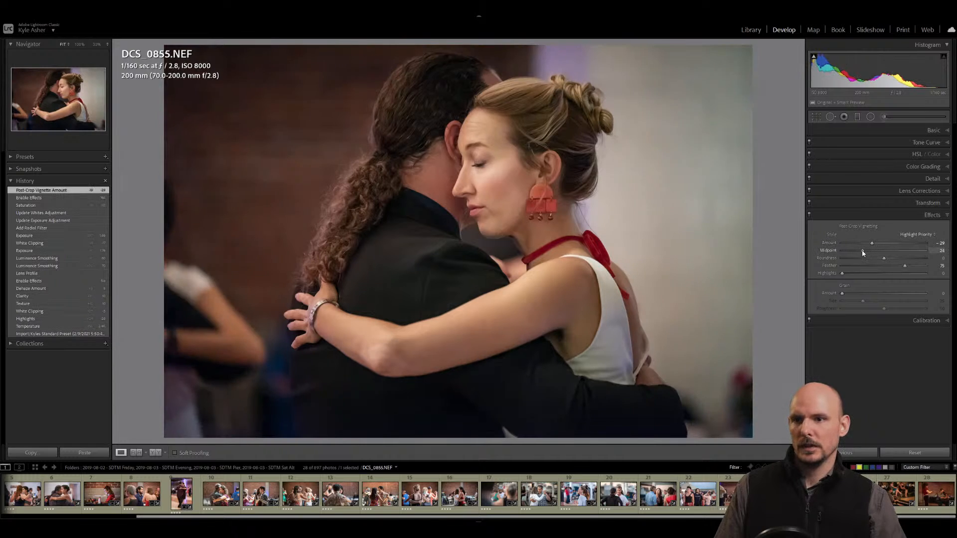
left_click_drag(863, 254, 846, 252)
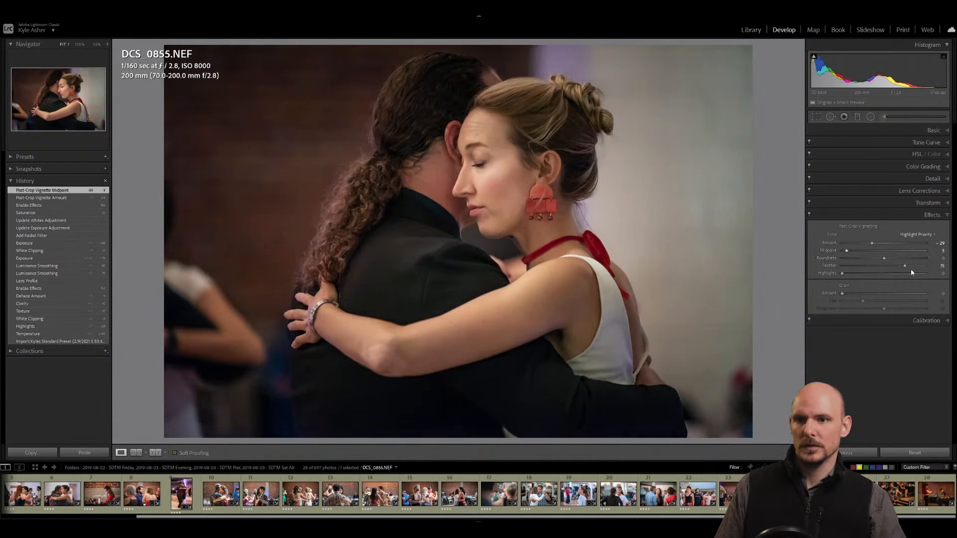
left_click_drag(904, 266, 931, 266)
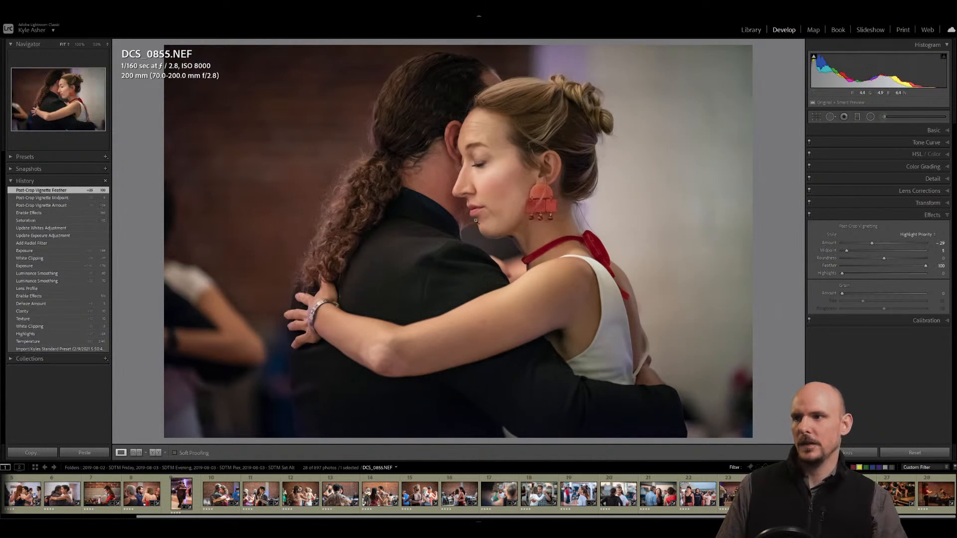
left_click_drag(848, 251, 865, 250)
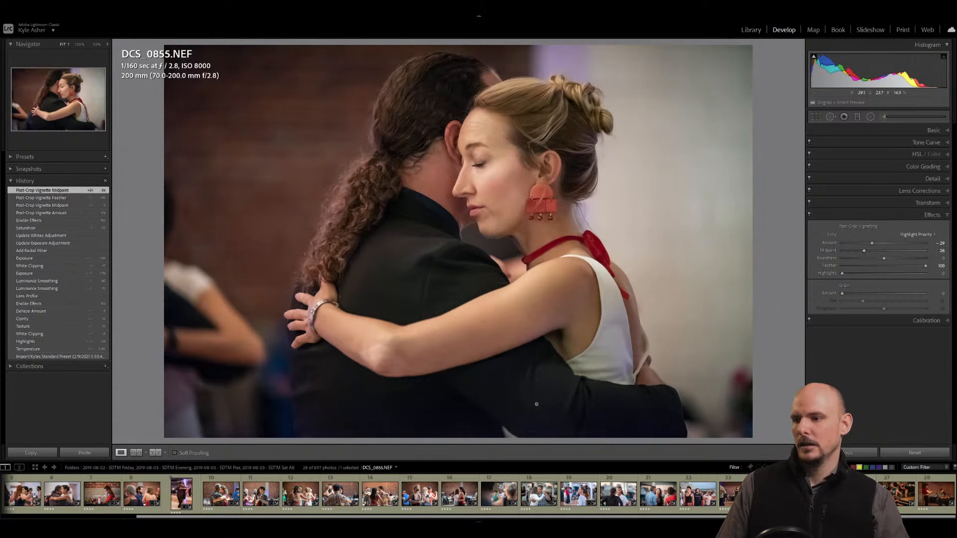
Compare the vignetted DCS_0855.NEF with its Saturation history state and its reset state, restoring the latest Vignette Midpoint state.
left_click(41, 228)
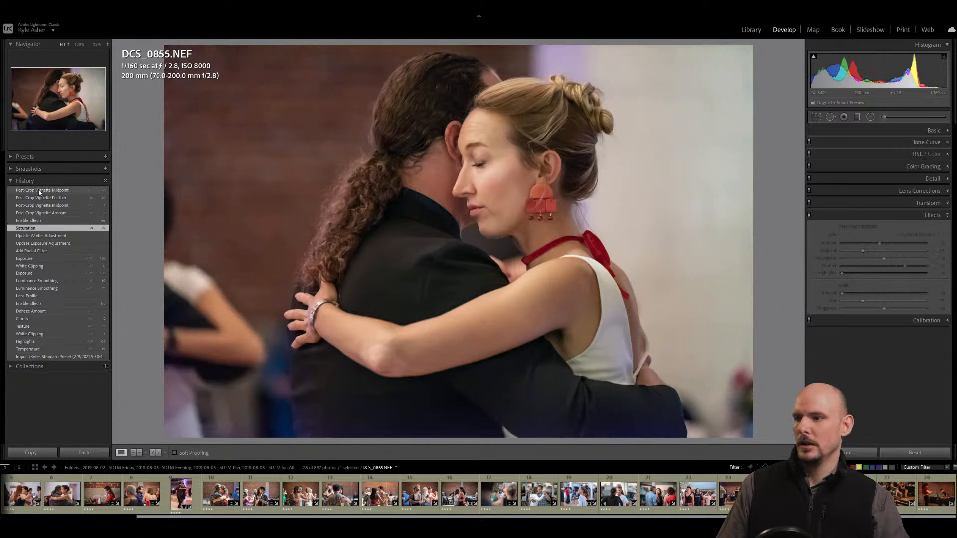
left_click(37, 189)
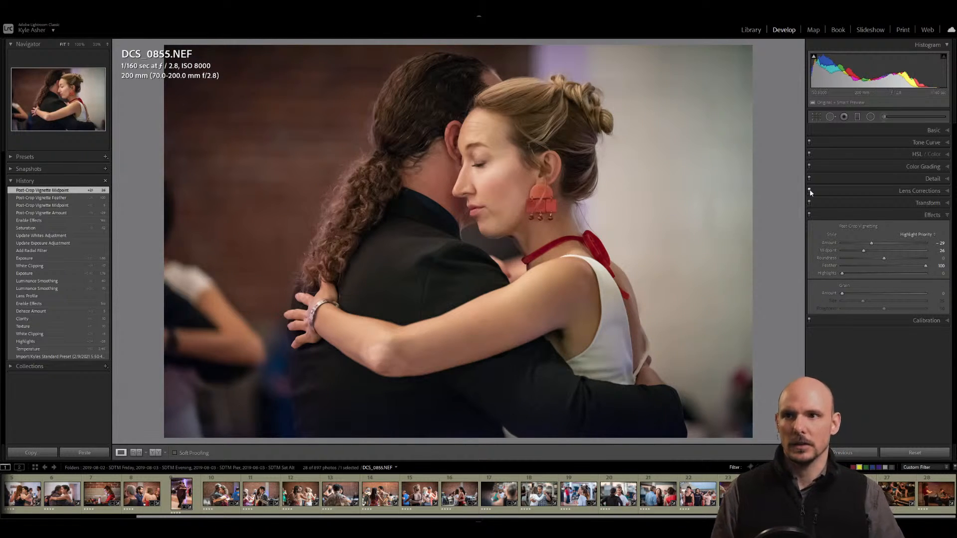
left_click(932, 131)
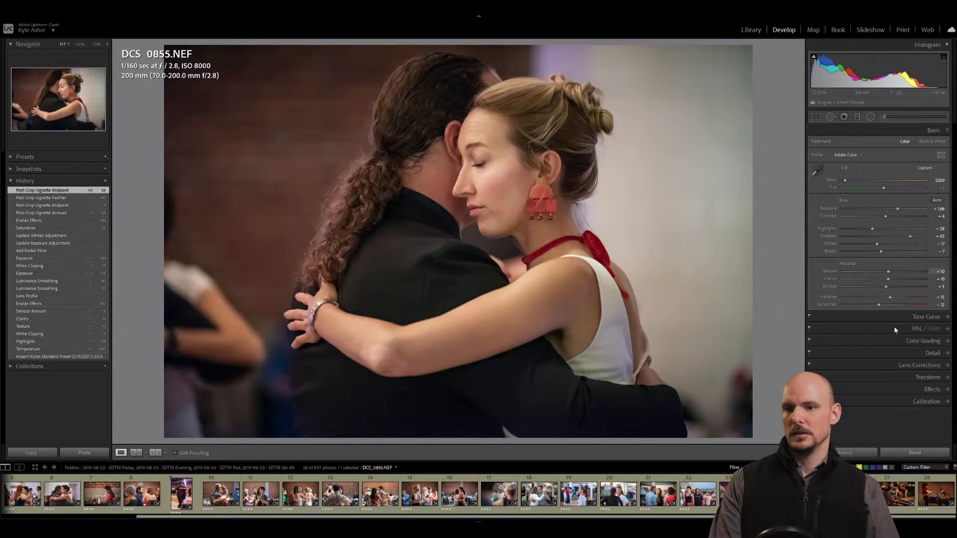
left_click(914, 453)
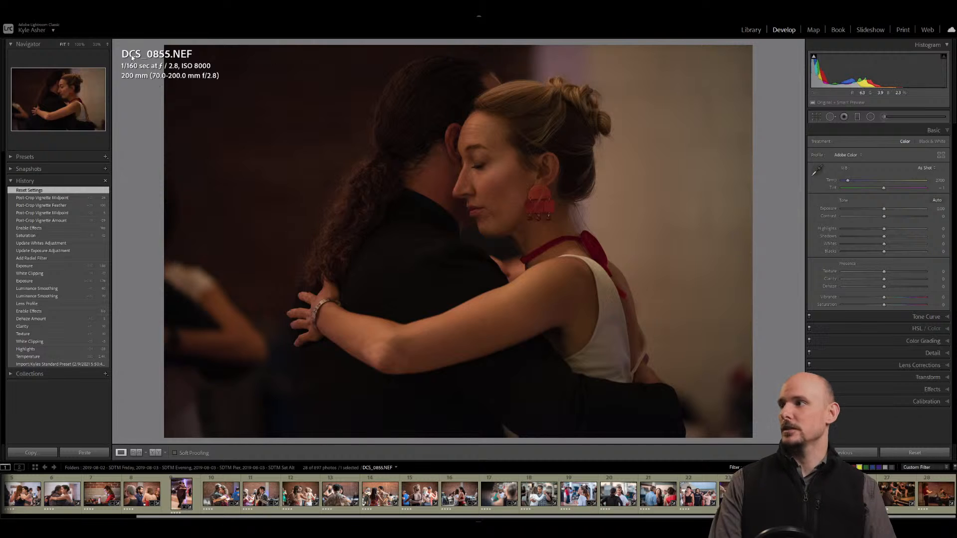
left_click(44, 198)
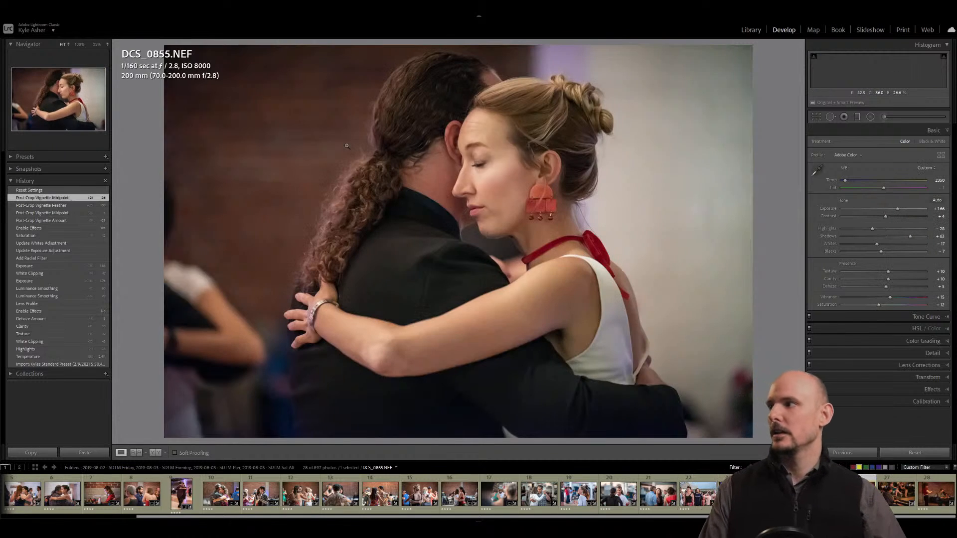
Switch to the violinist photo DCS_0871.NEF and set Texture to +10, Clarity to +10 and Dehaze to +5.
key("Right")
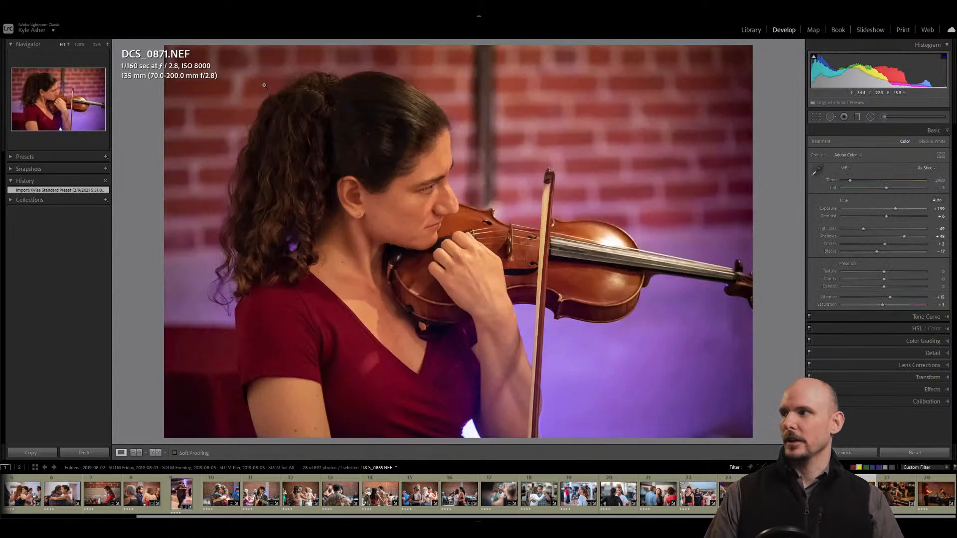
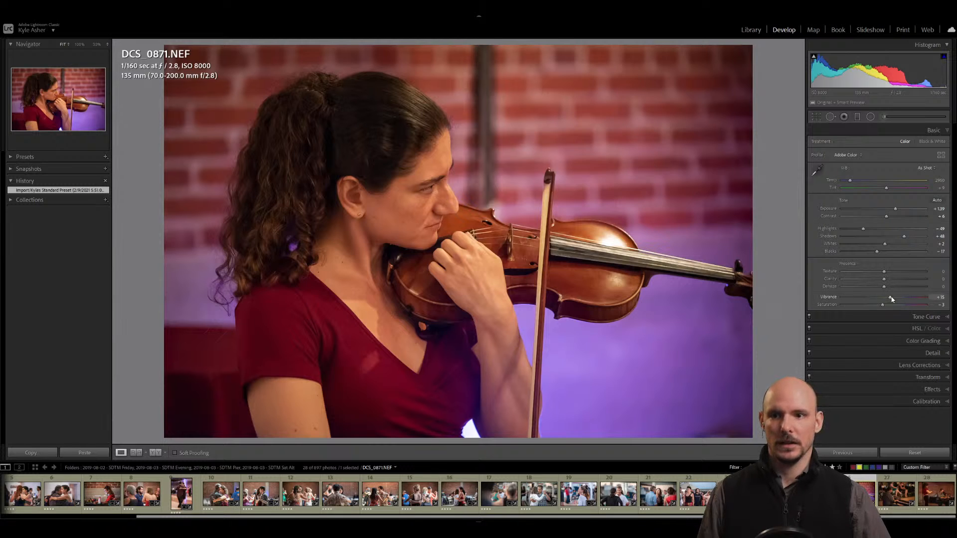
left_click(936, 272)
type("10")
key("Tab")
type("10")
key("Tab")
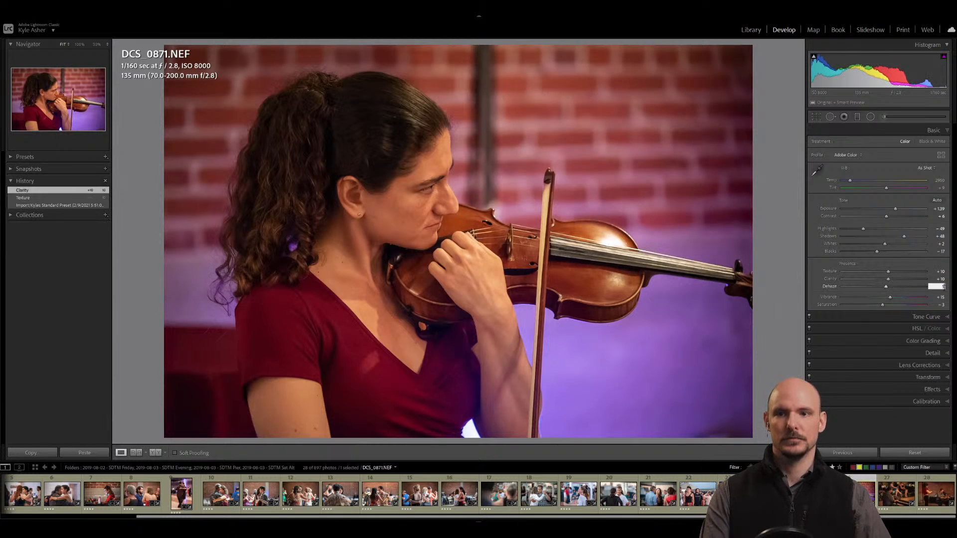
type("5")
key("Return")
Choose Tamron as the lens profile make for DCS_0871.NEF.
left_click(947, 366)
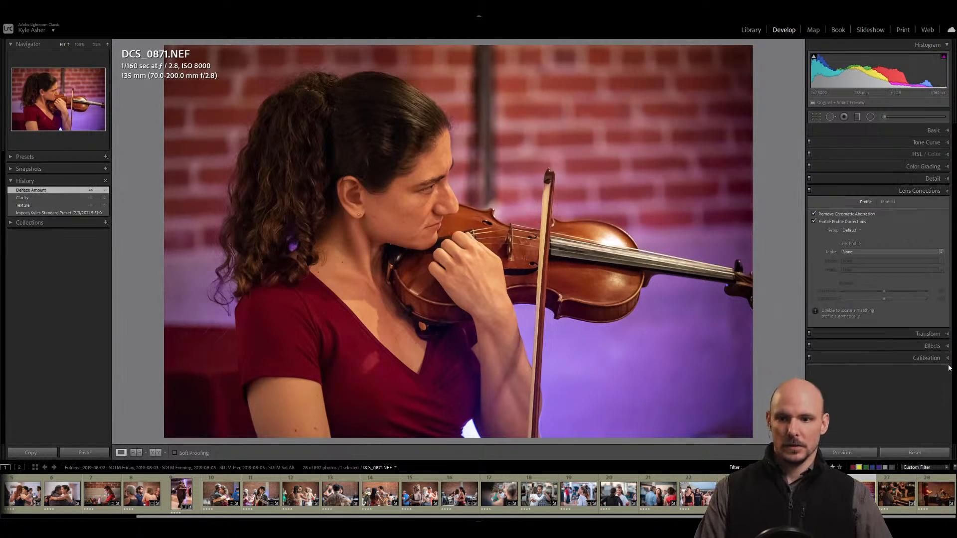
left_click(887, 252)
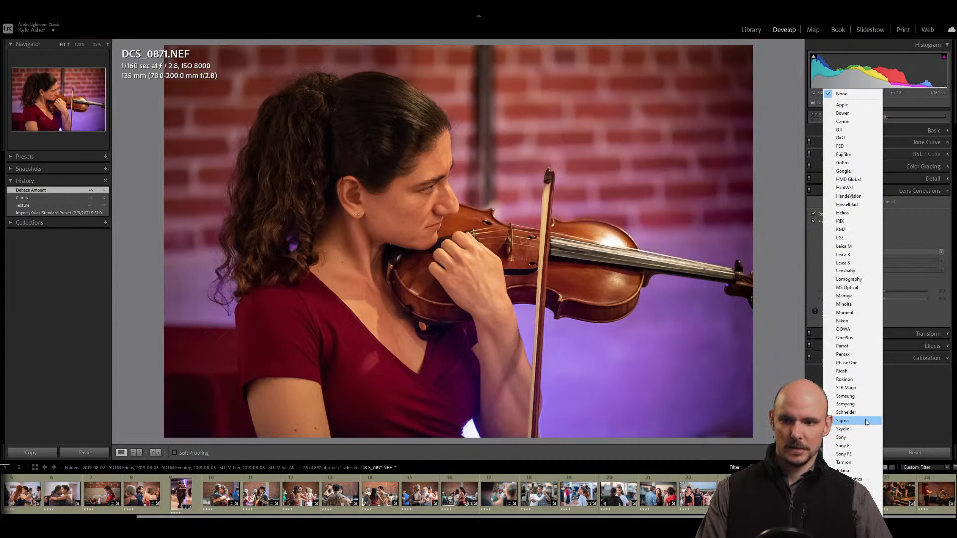
left_click(859, 470)
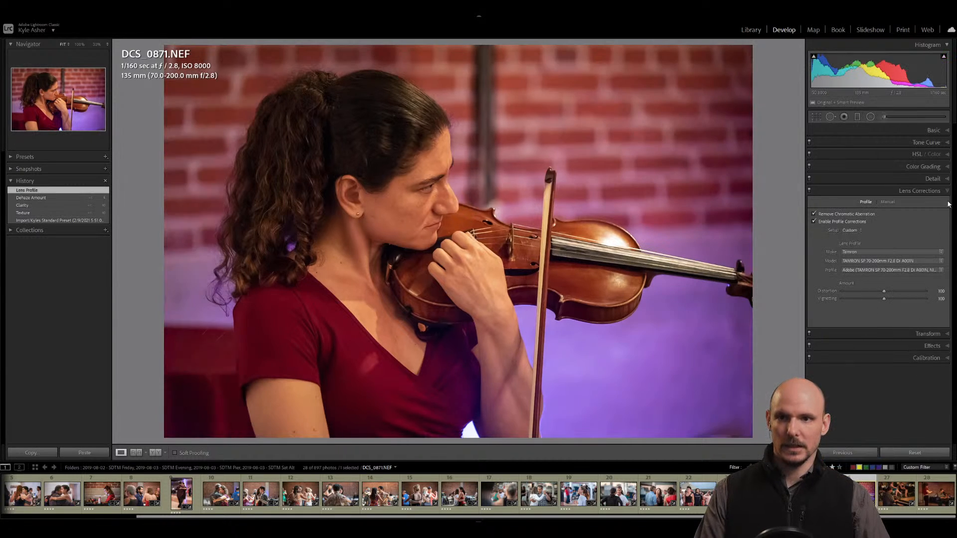
left_click(837, 191)
Compare DCS_0871.NEF with and without its effects by repeatedly disabling and re-enabling them.
left_click(808, 214)
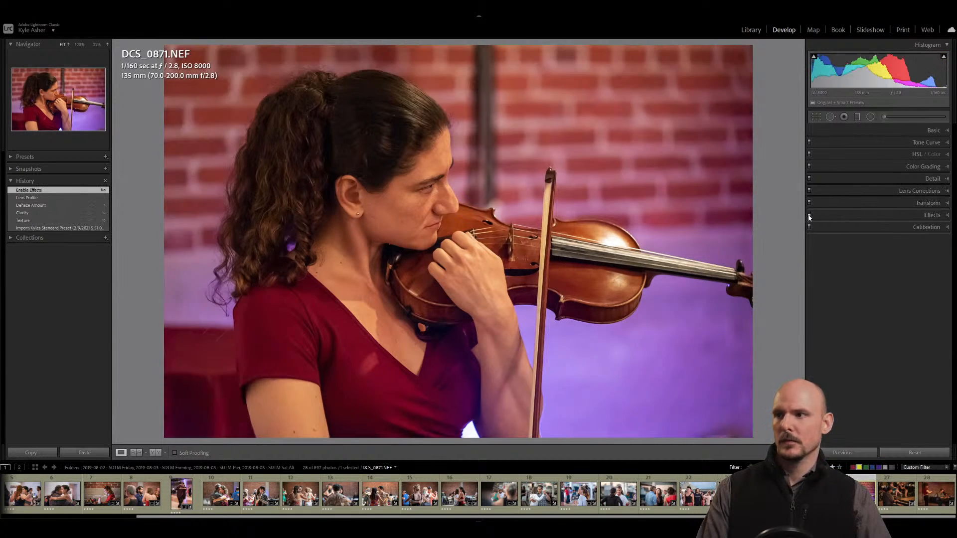
left_click(808, 215)
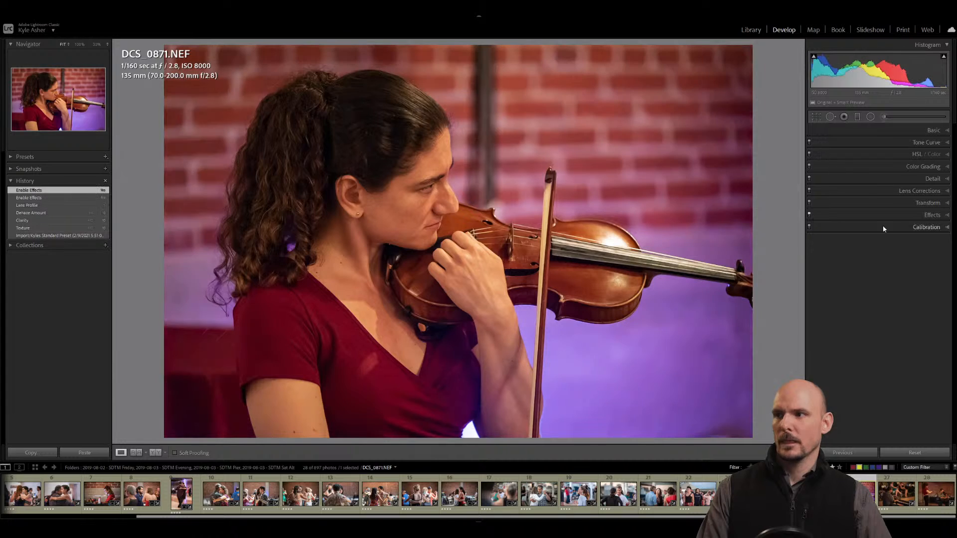
left_click(809, 215)
left_click(808, 215)
left_click(809, 215)
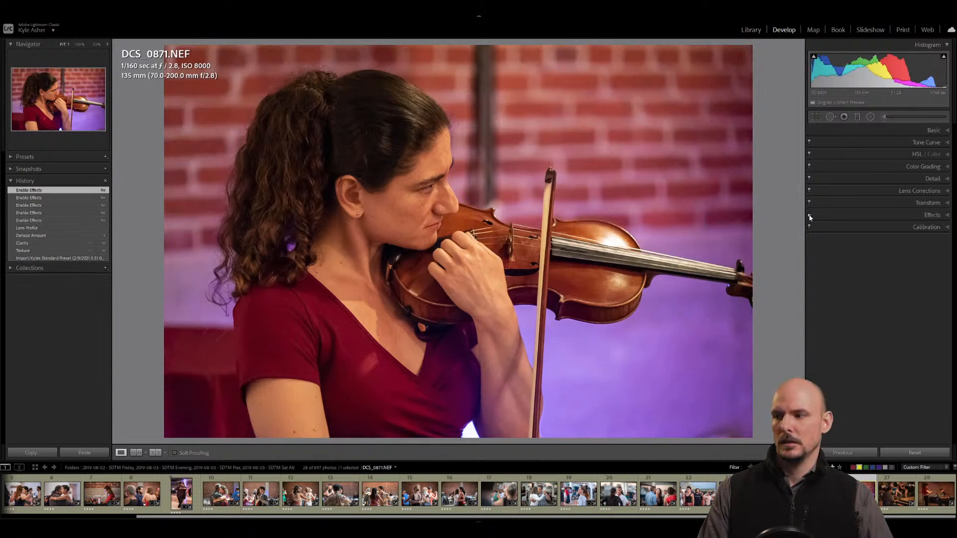
left_click(808, 215)
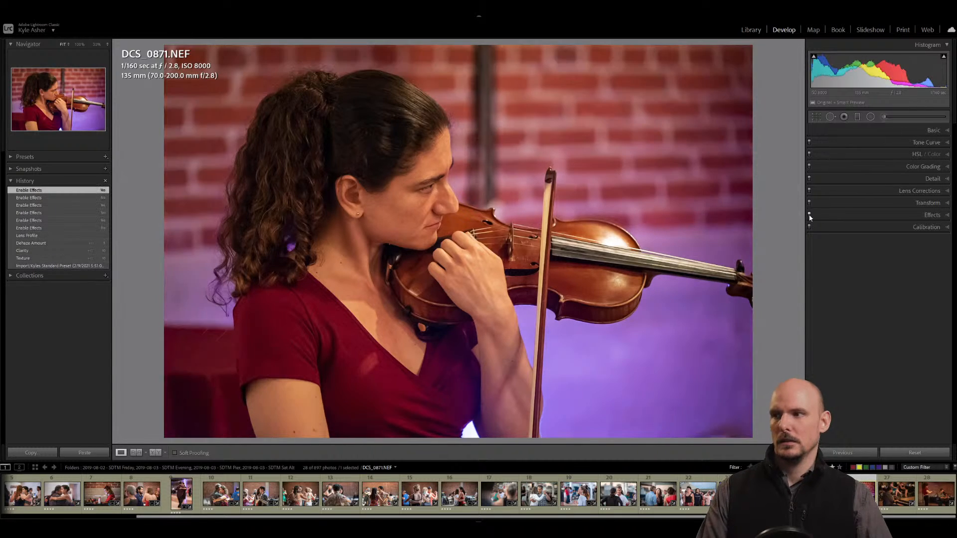
Cool the white balance of DCS_0871.NEF, trying a temperature of 2450 and settling on 2550.
left_click(948, 131)
left_click(937, 180)
type("2")
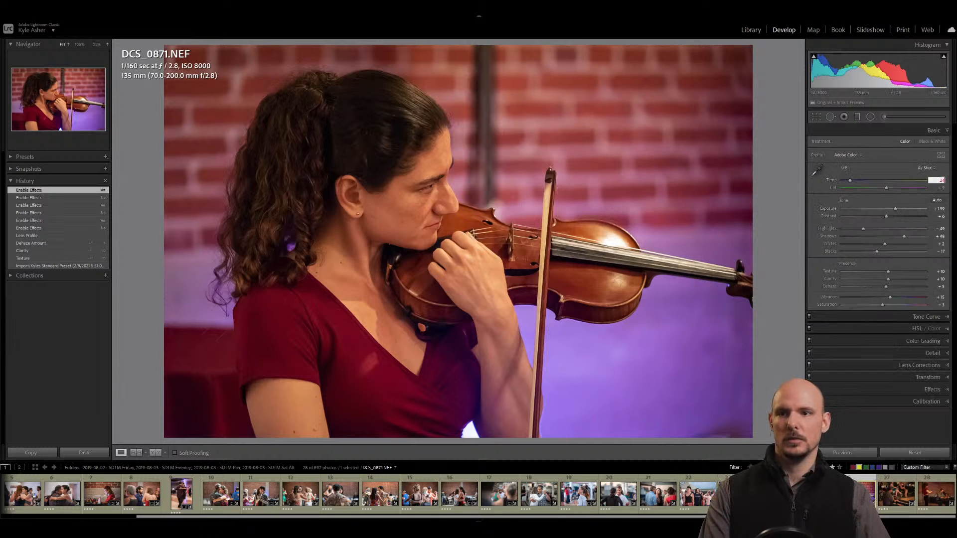
type("450")
key("Return")
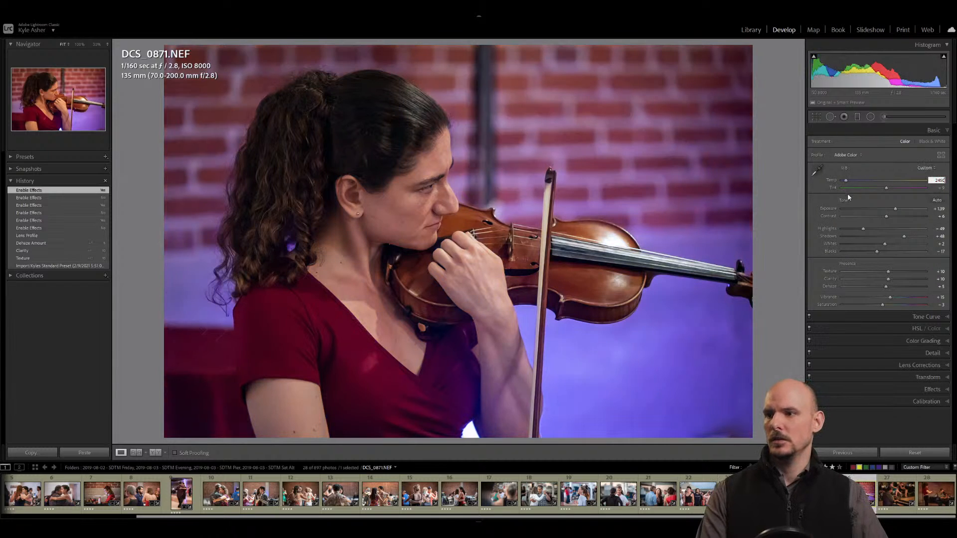
left_click_drag(847, 184, 848, 185)
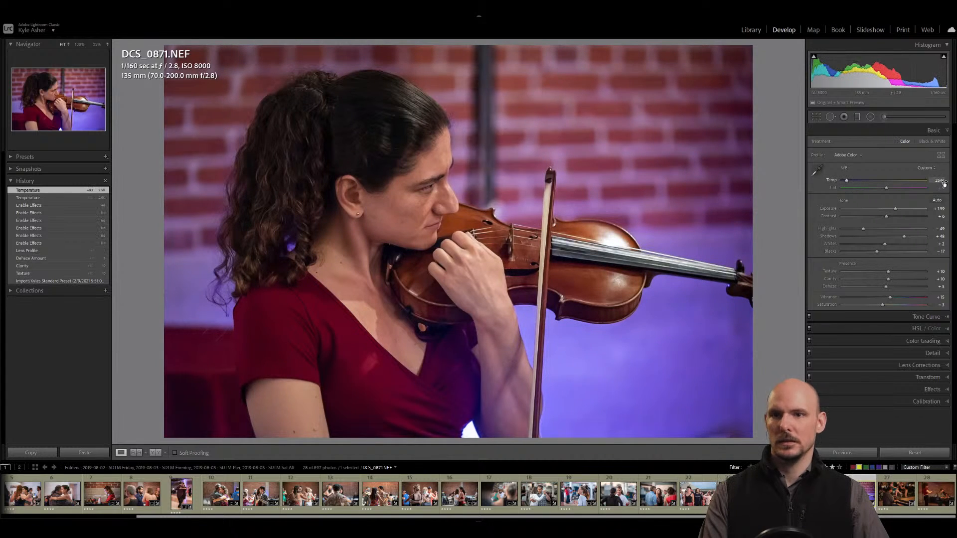
left_click(939, 181)
type("2550")
key("Return")
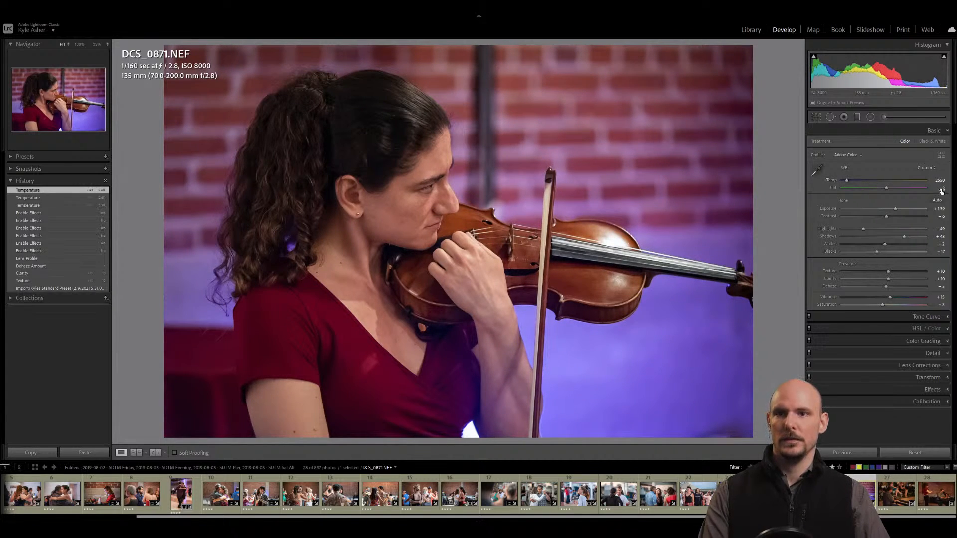
Adjust the white balance Tint of DCS_0871.NEF to +6.
mouse_move(940, 189)
left_mouse_down()
mouse_move(918, 190)
mouse_move(942, 188)
left_mouse_up()
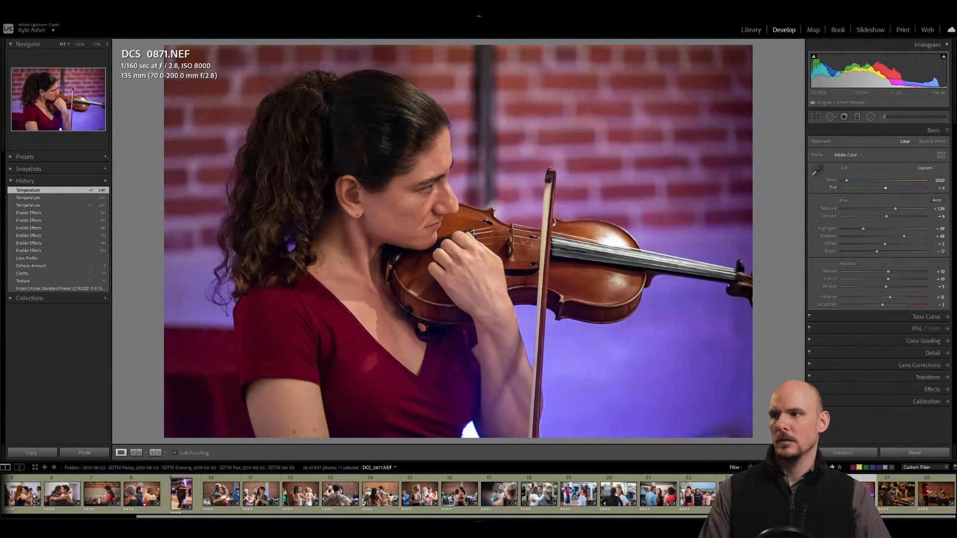
left_click_drag(942, 187, 941, 188)
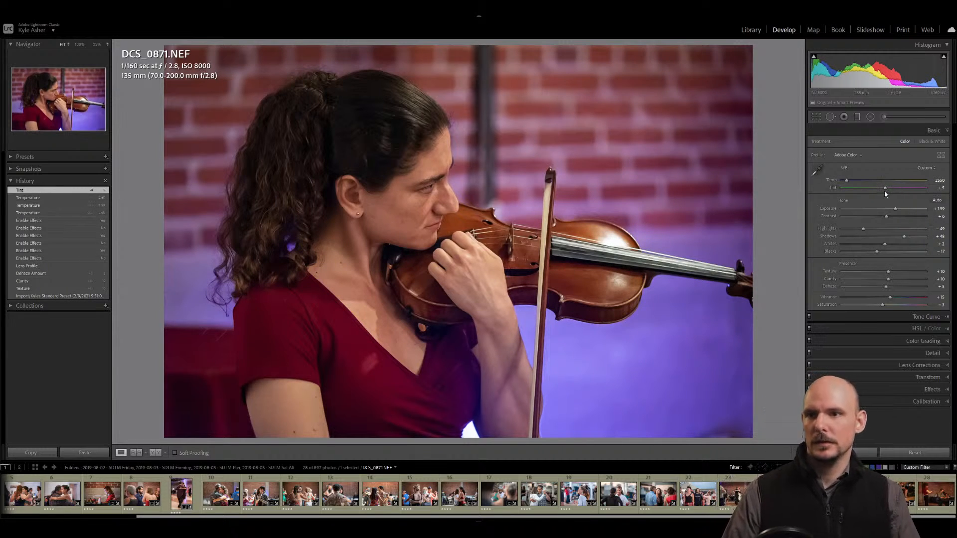
left_click_drag(886, 189, 886, 191)
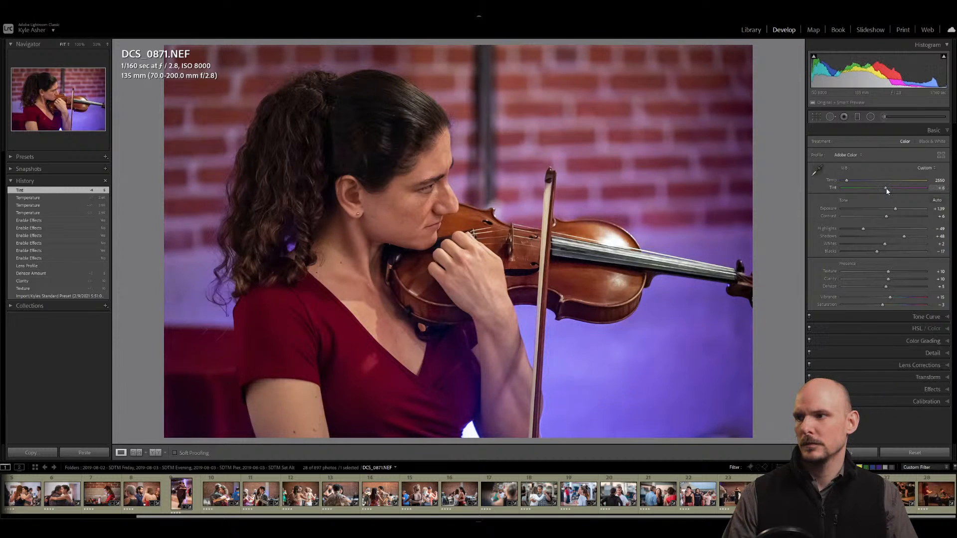
Set DCS_0871.NEF's Saturation to -8, Shadows +58, Highlights -23, Whites -3, Contrast +13 and Exposure +1.36.
left_click(938, 304)
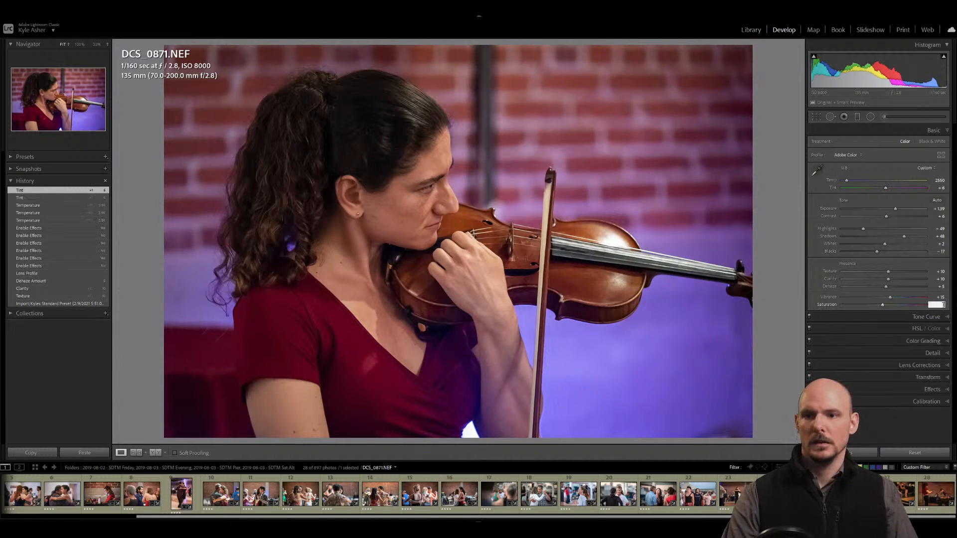
type("-8")
key("Return")
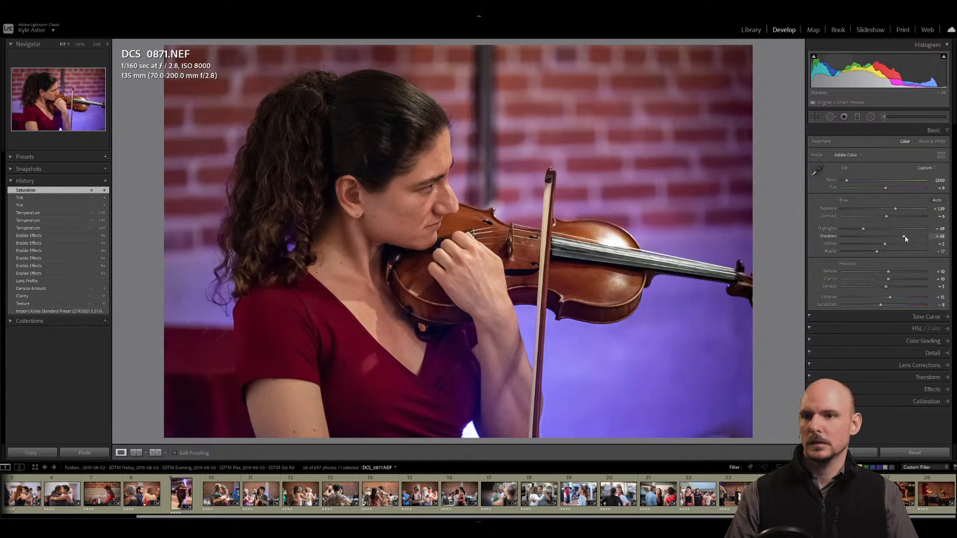
left_click_drag(900, 237, 896, 210)
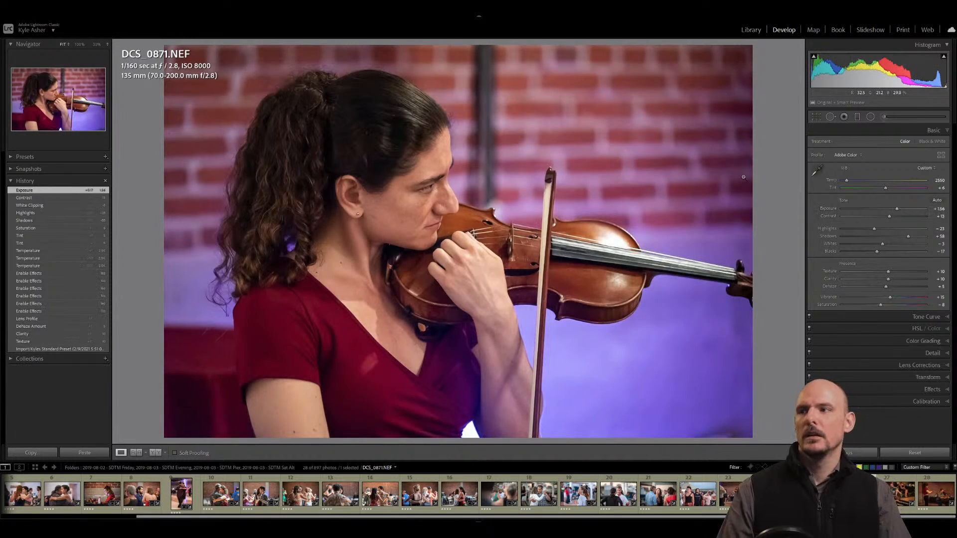
Set up an adjustment brush with the Teeth Whitening Light effect while viewing the violinist's face at 100%.
left_click(436, 170)
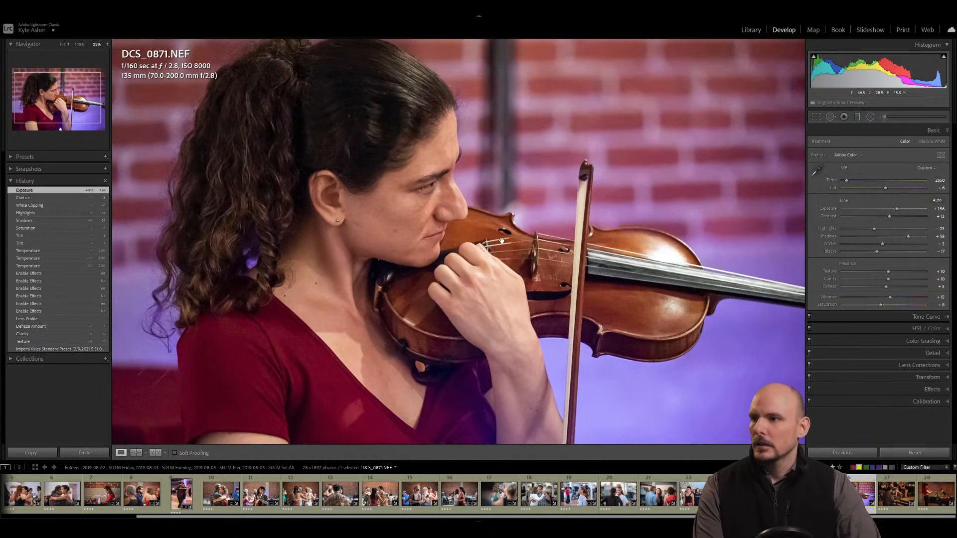
key("ctrl+equal")
key("ctrl+equal")
key("ctrl+equal")
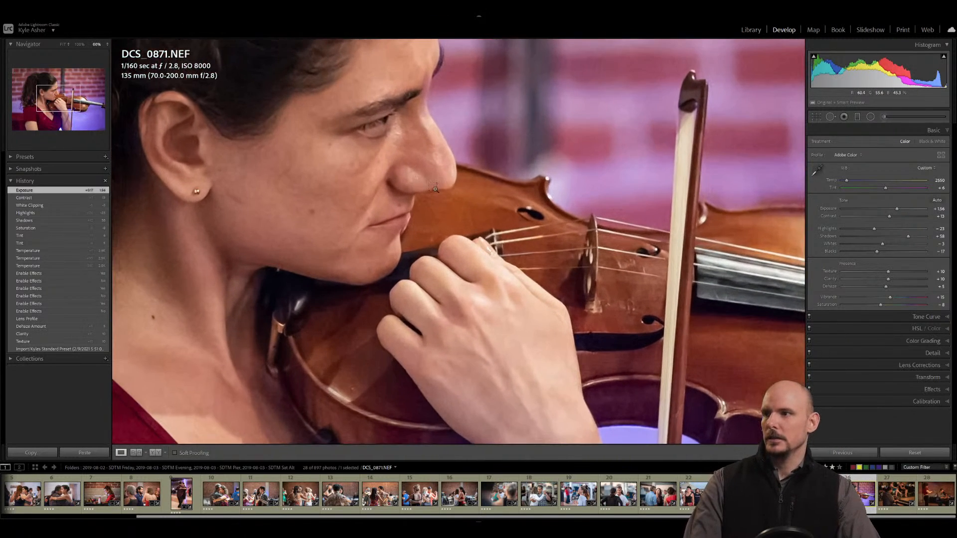
key("ctrl+minus")
key("ctrl+minus")
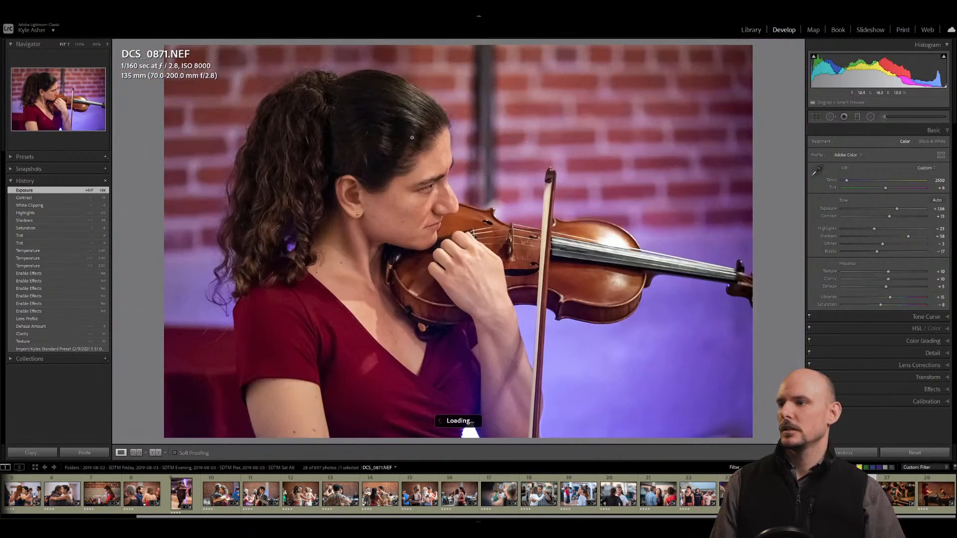
key("ctrl+equal")
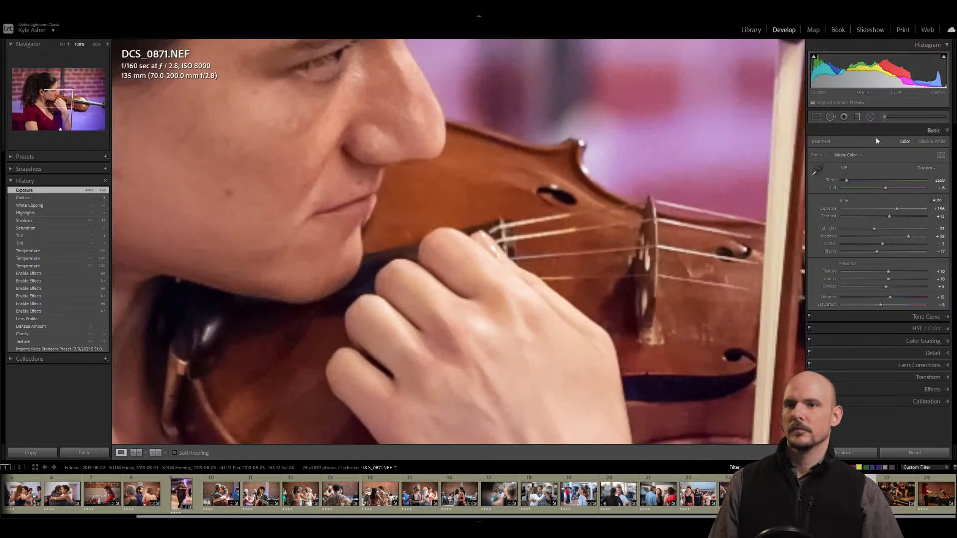
key("k")
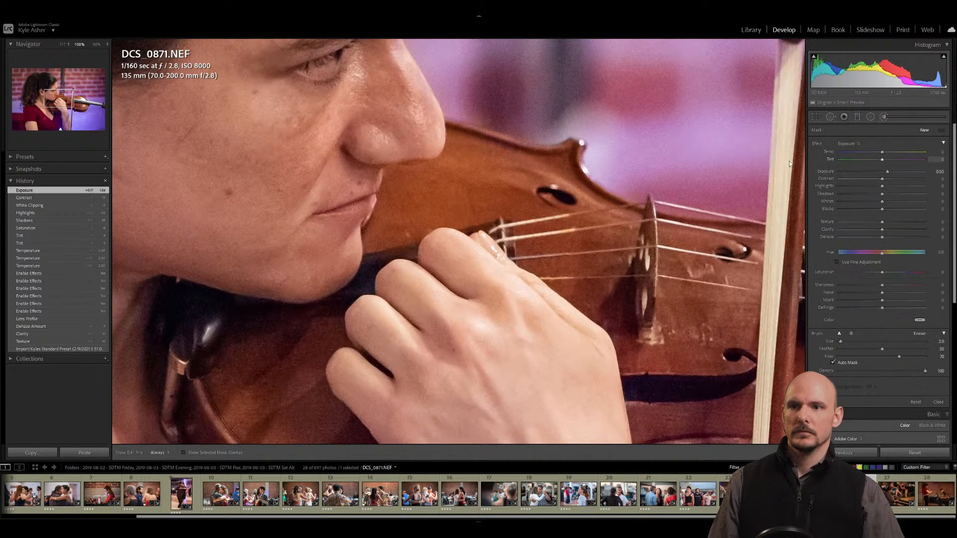
left_click(849, 144)
left_click(893, 371)
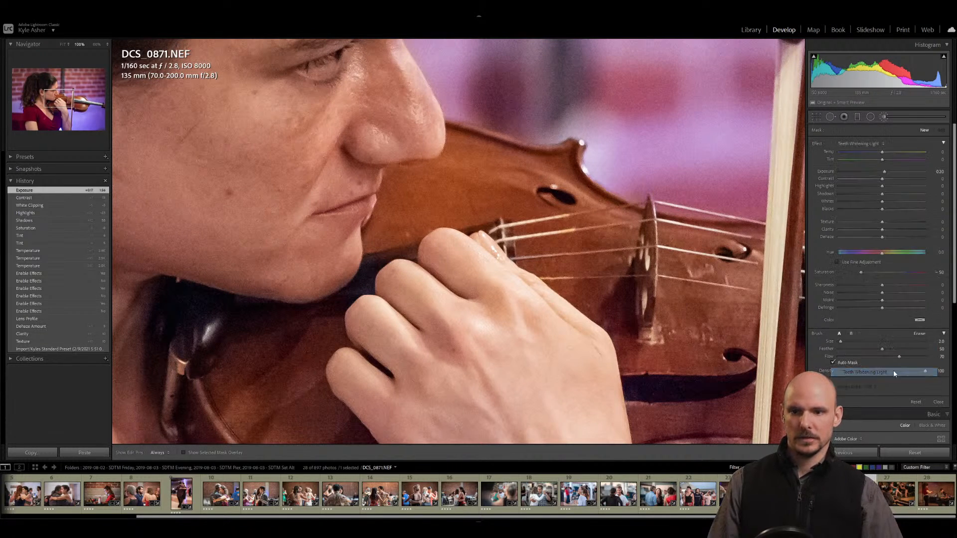
Brush the whitening effect over the violinist's eye with the edit pins hidden, and erase the spill around the eye.
left_click_drag(340, 135, 377, 224)
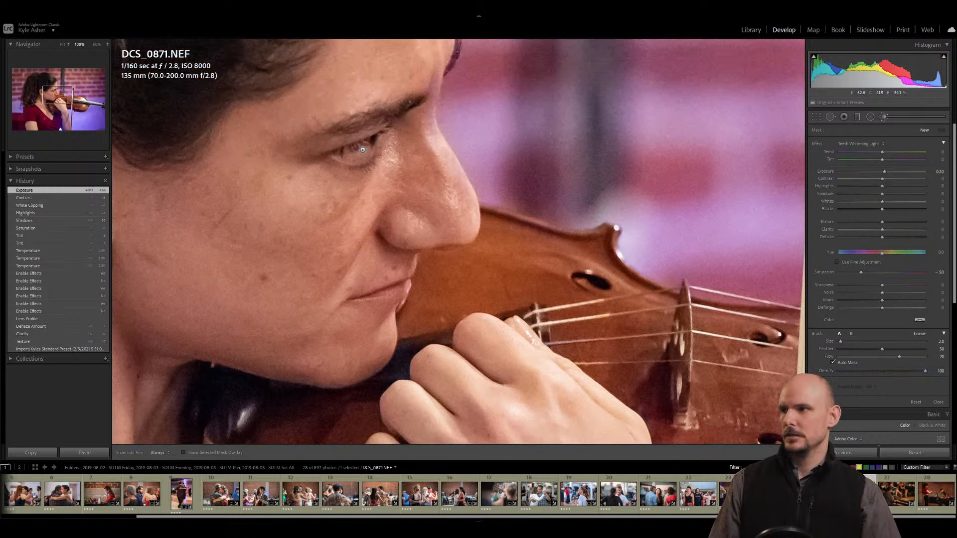
key("h")
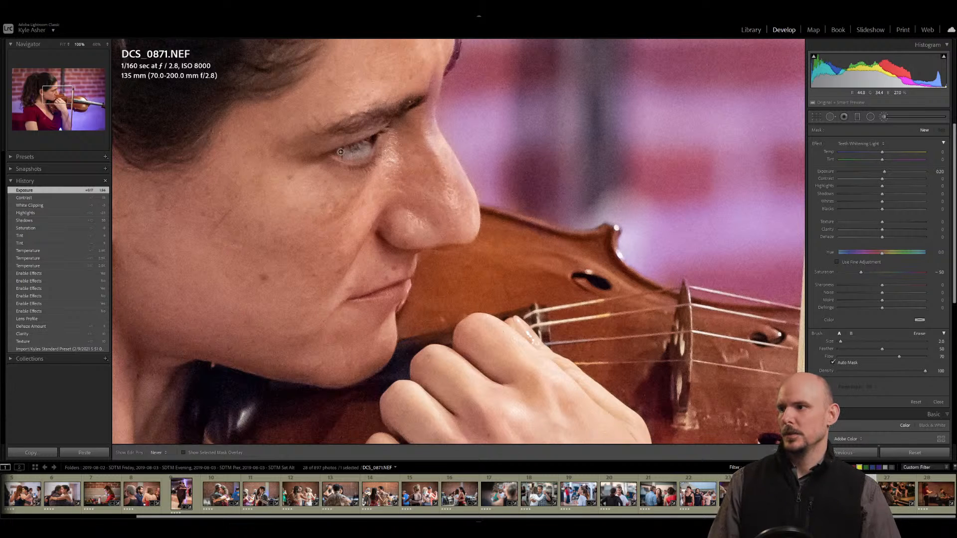
left_click_drag(365, 143, 347, 163)
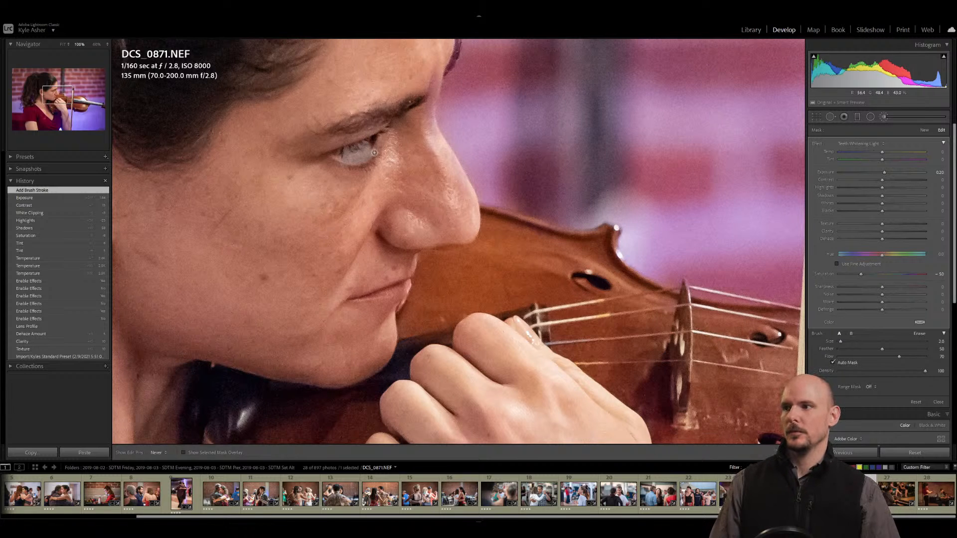
left_click_drag(372, 154, 393, 172)
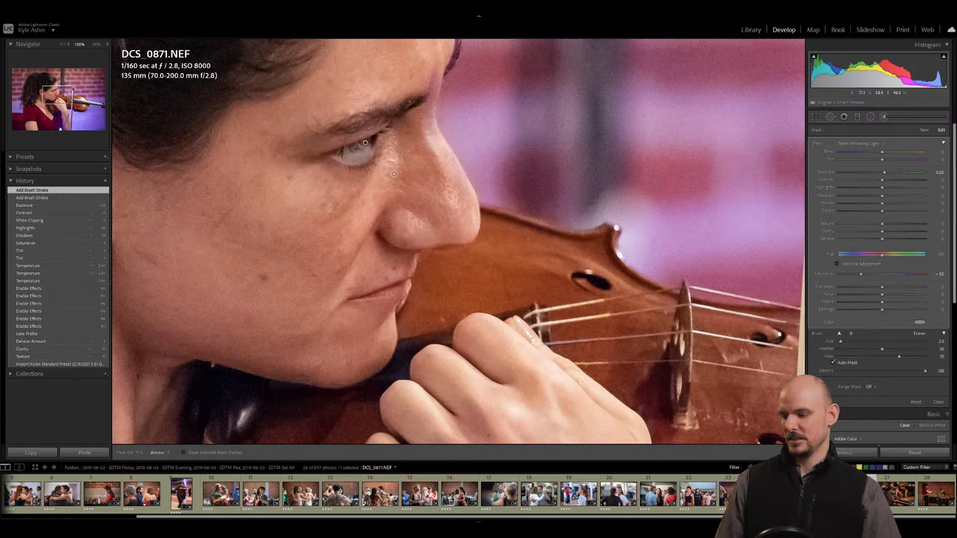
key("ctrl+z")
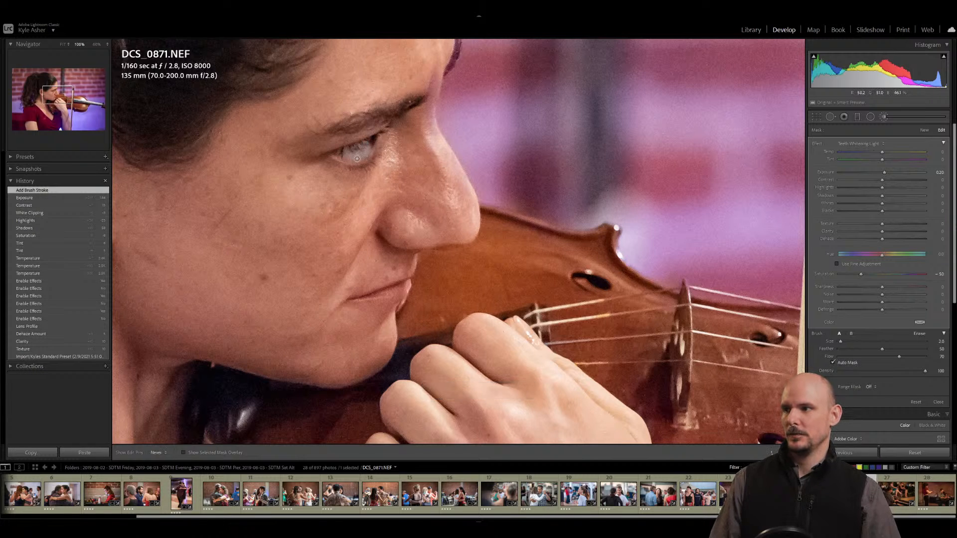
key("ctrl+y")
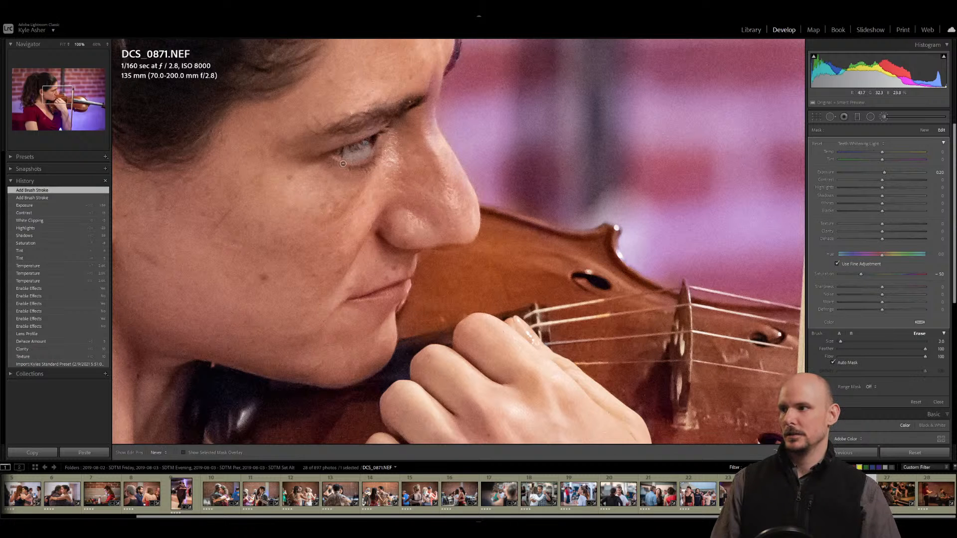
left_click_drag(376, 156, 383, 148)
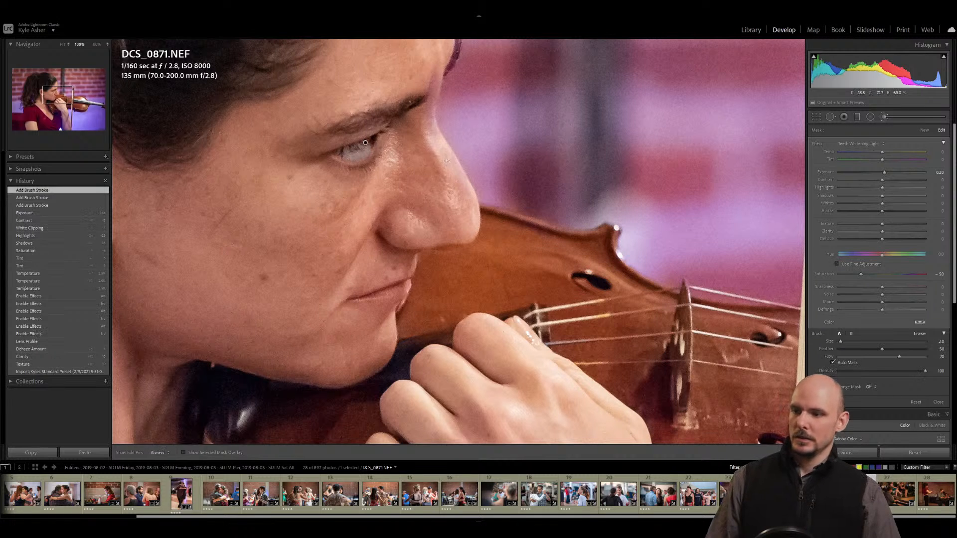
Close the brush and compare the whole photo with its reset state, restoring the last brush stroke from the history.
key("ctrl+minus")
key("ctrl+minus")
key("ctrl+minus")
key("ctrl+minus")
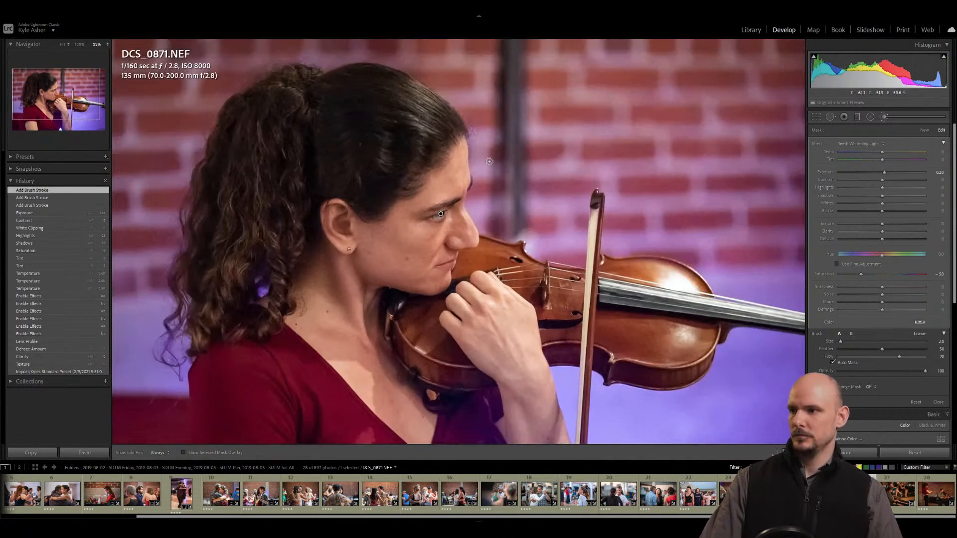
key("k")
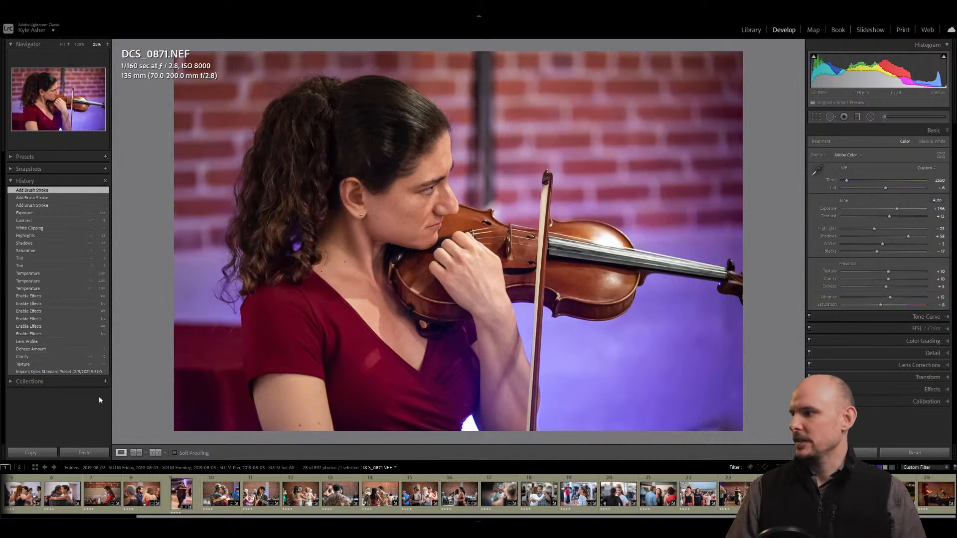
left_click(935, 454)
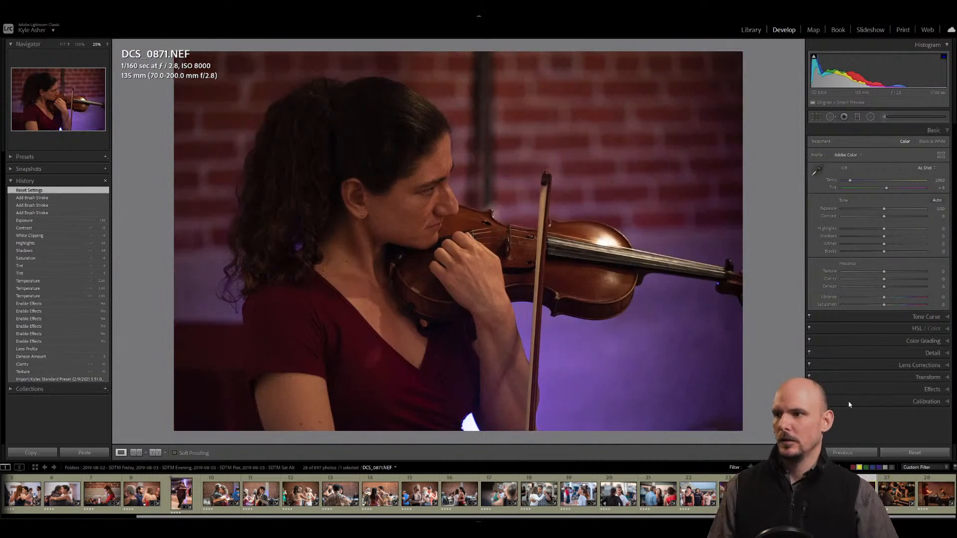
left_click(52, 197)
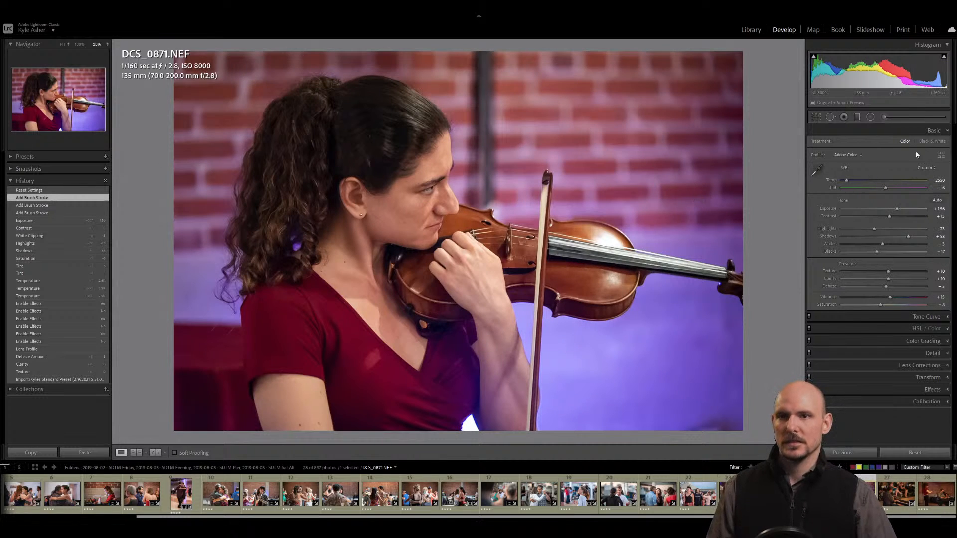
Set the HSL Saturation to -9 for Blue, -7 for Purple and +4 for Magenta.
left_click(947, 329)
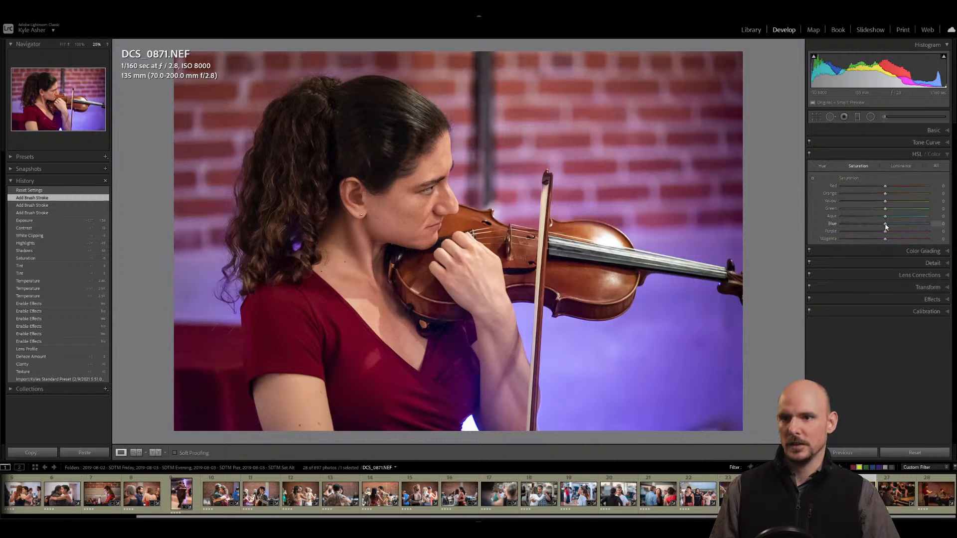
mouse_move(885, 226)
left_mouse_down()
mouse_move(859, 230)
mouse_move(880, 227)
mouse_move(886, 239)
left_mouse_up()
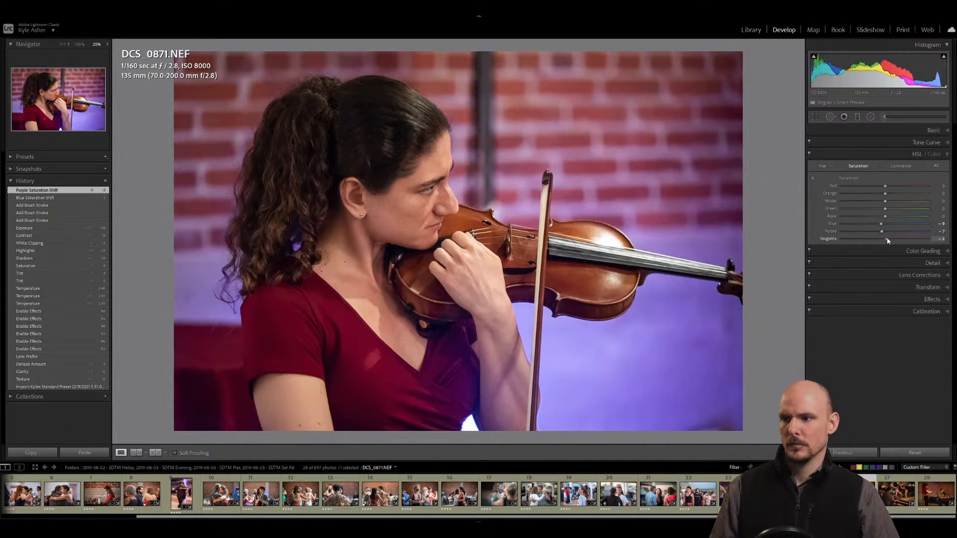
left_click(824, 165)
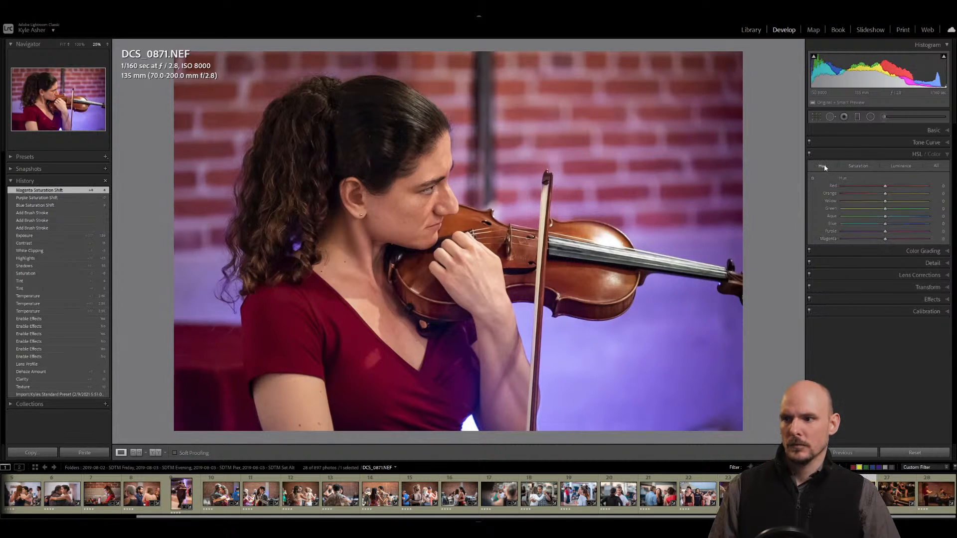
Set the Blue Primary Saturation in the camera calibration to +25.
left_click(947, 299)
left_click(947, 214)
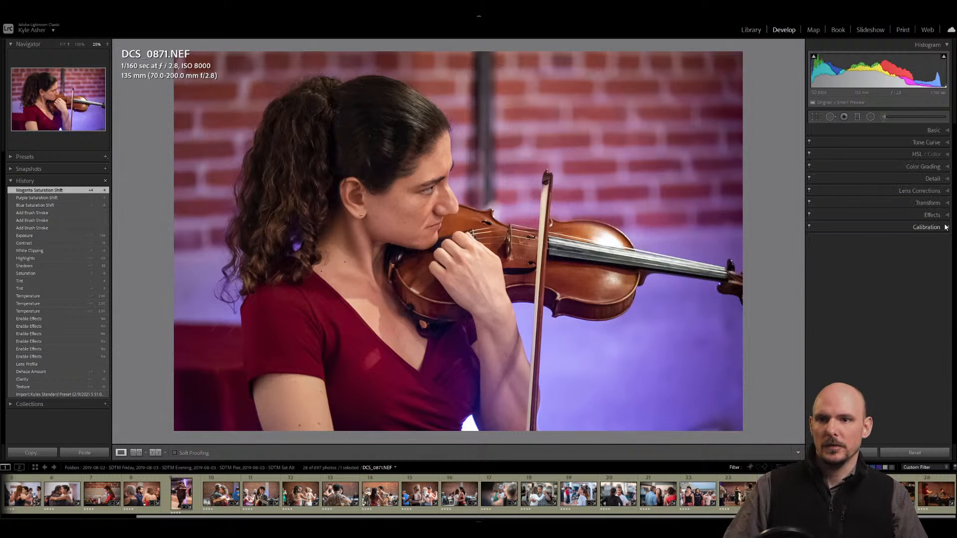
left_click(947, 227)
left_click(947, 228)
left_click(947, 227)
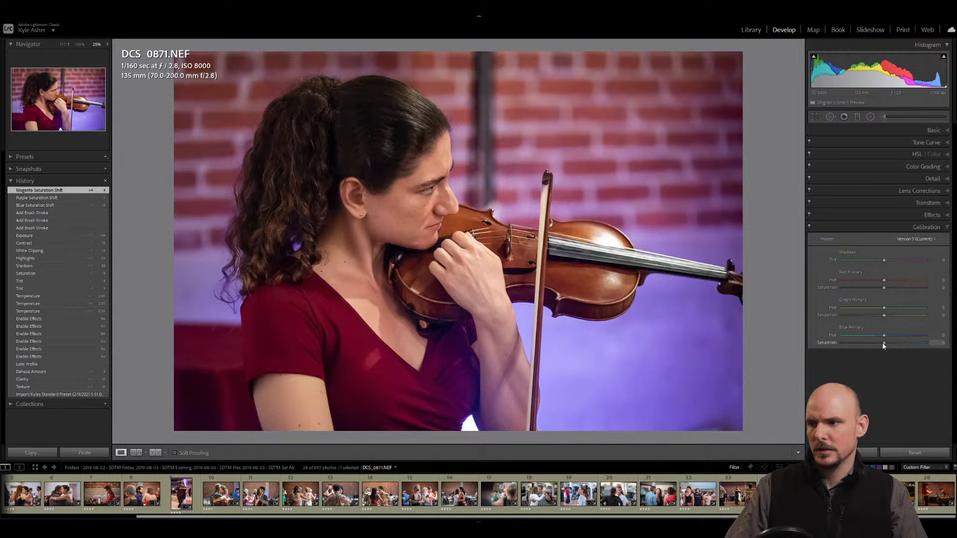
left_click_drag(842, 345, 894, 344)
Reduce the HSL Saturation of Blue to -44 and set the Blue Luminance to -1.
left_click(948, 156)
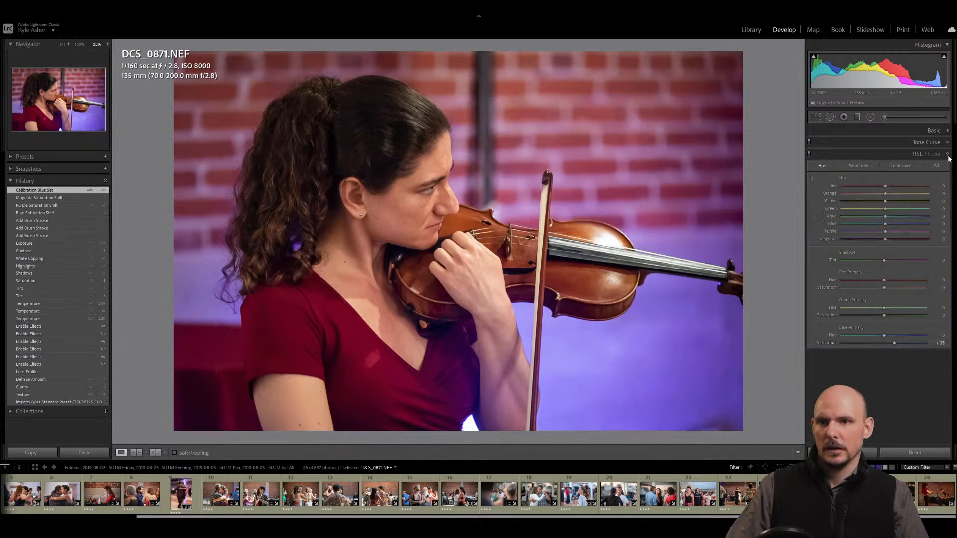
left_click(858, 166)
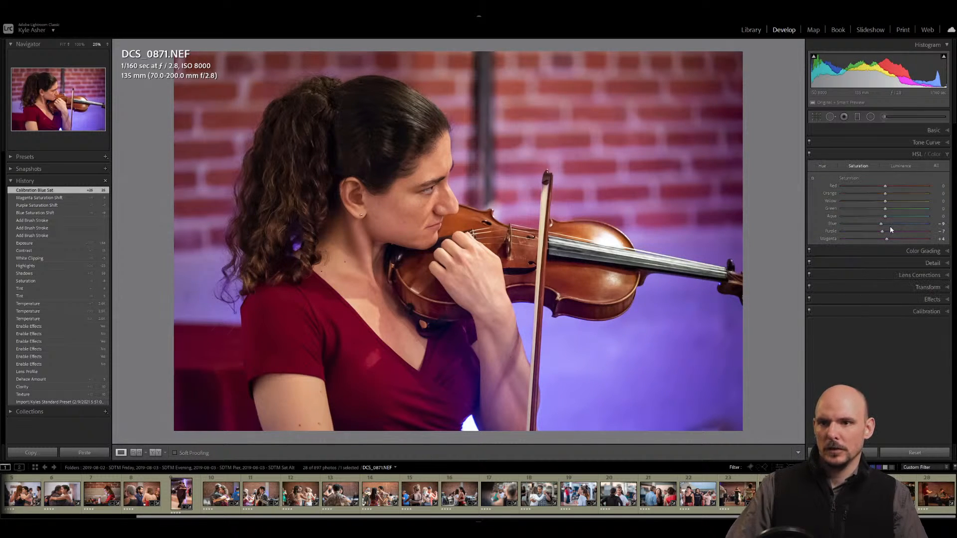
left_click_drag(889, 224, 868, 227)
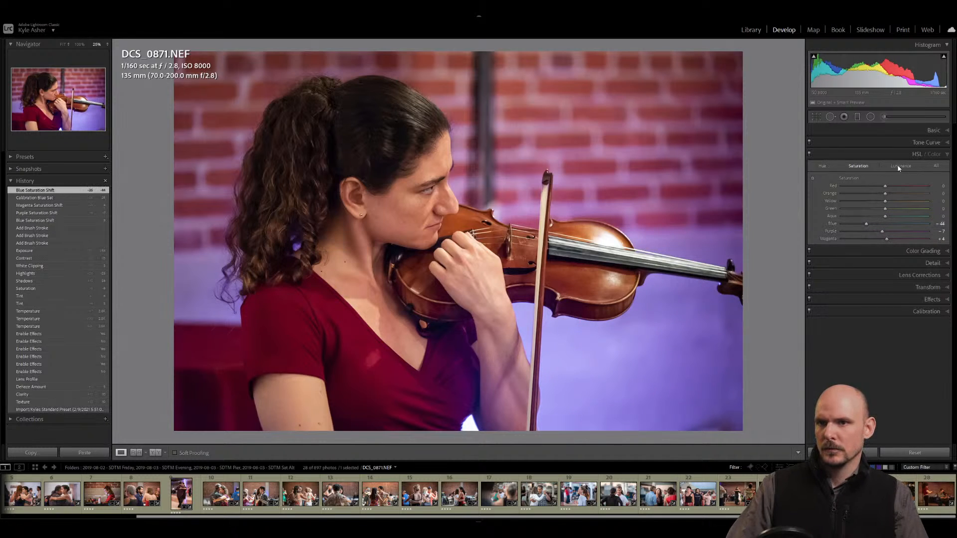
mouse_move(886, 227)
left_mouse_down()
mouse_move(871, 226)
mouse_move(886, 228)
left_mouse_up()
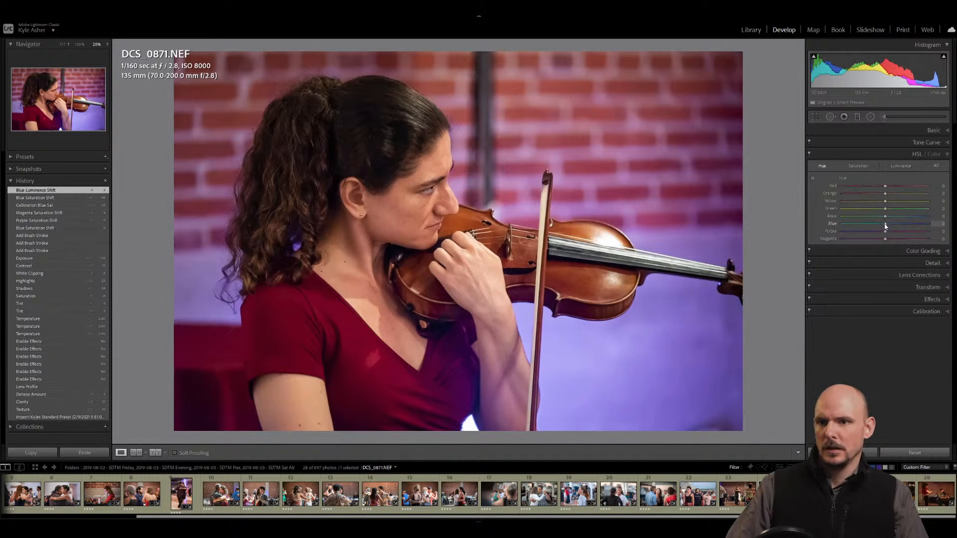
Set the HSL Hue to +15 for Blue, +30 for Purple and +100 for Magenta, and compare with the reset photo.
mouse_move(884, 223)
left_mouse_down()
mouse_move(859, 225)
mouse_move(892, 230)
left_mouse_up()
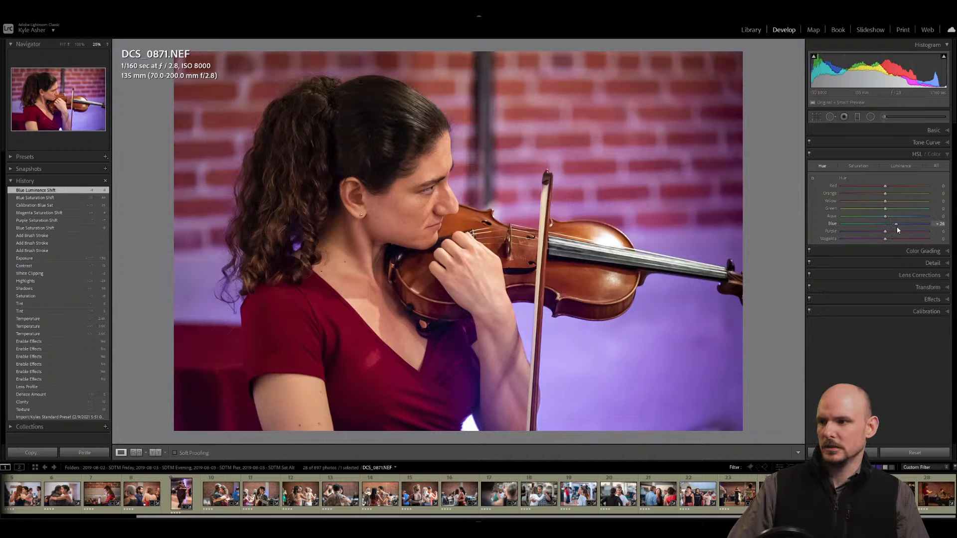
mouse_move(885, 231)
left_mouse_down()
mouse_move(928, 240)
mouse_move(886, 232)
mouse_move(896, 232)
left_mouse_up()
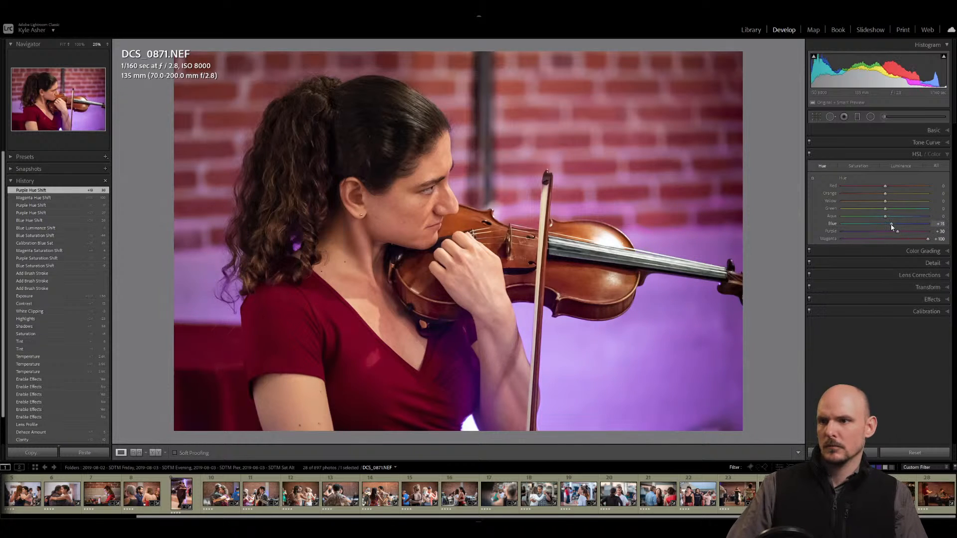
left_click(922, 454)
left_click(44, 198)
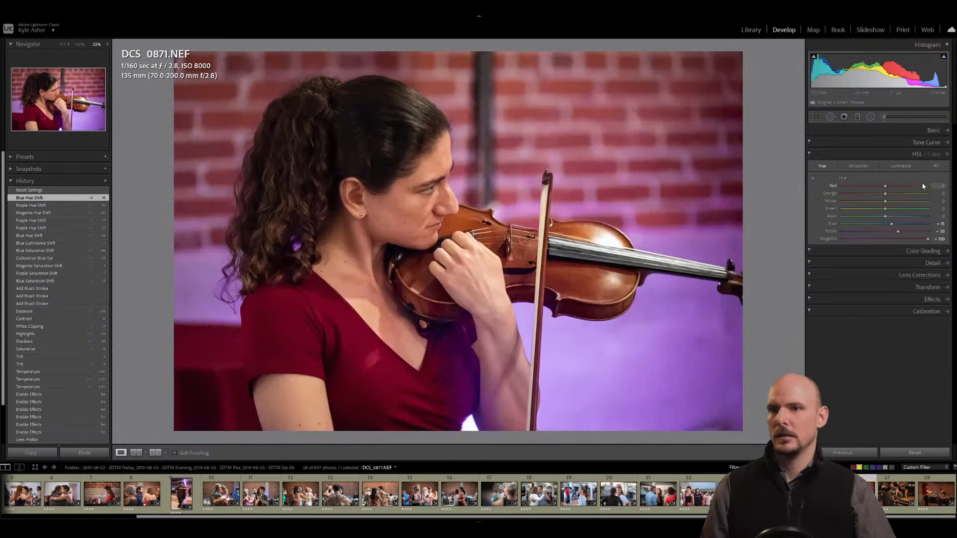
Set the HSL Luminance of Orange to +16 on the violinist photo and compare it with the reset photo.
left_click(902, 166)
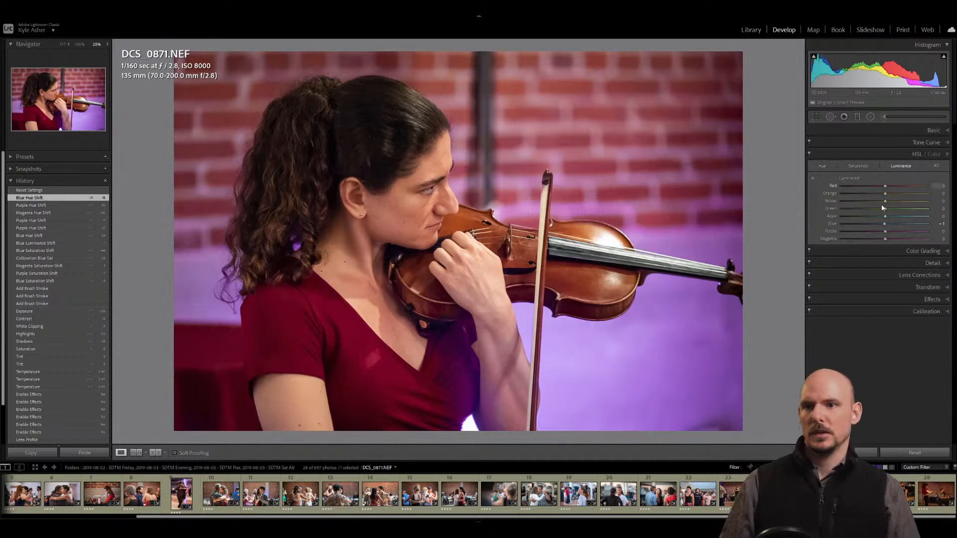
mouse_move(886, 203)
left_mouse_down()
mouse_move(897, 203)
mouse_move(891, 195)
left_mouse_up()
key("ctrl+z")
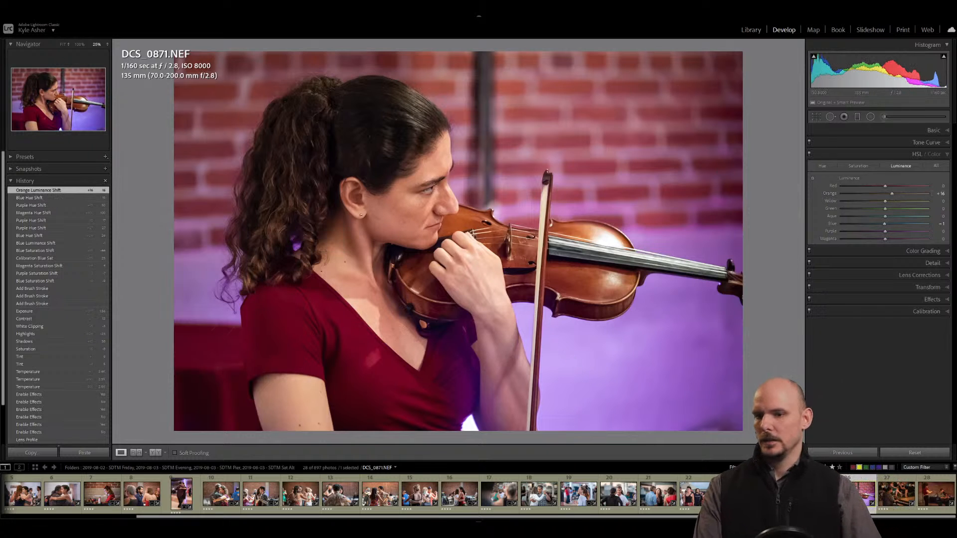
key("ctrl+shift+r")
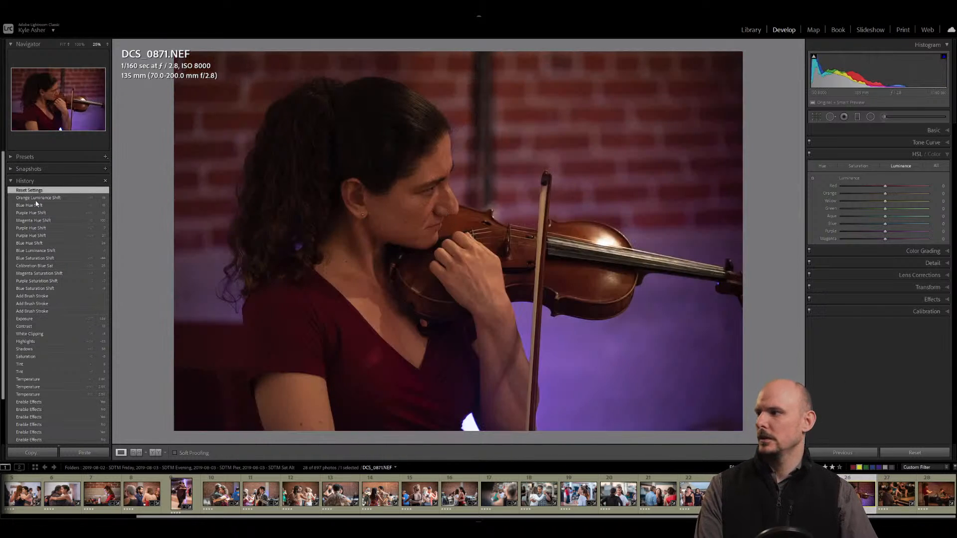
left_click(37, 198)
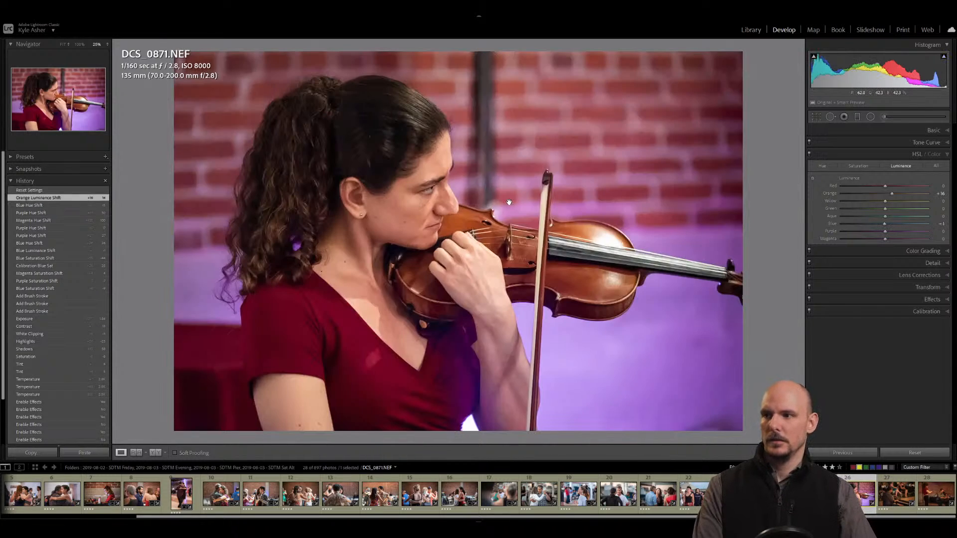
Open DCS_0855.NEF and set the Blue Primary Saturation in the camera calibration to +26.
key("Left")
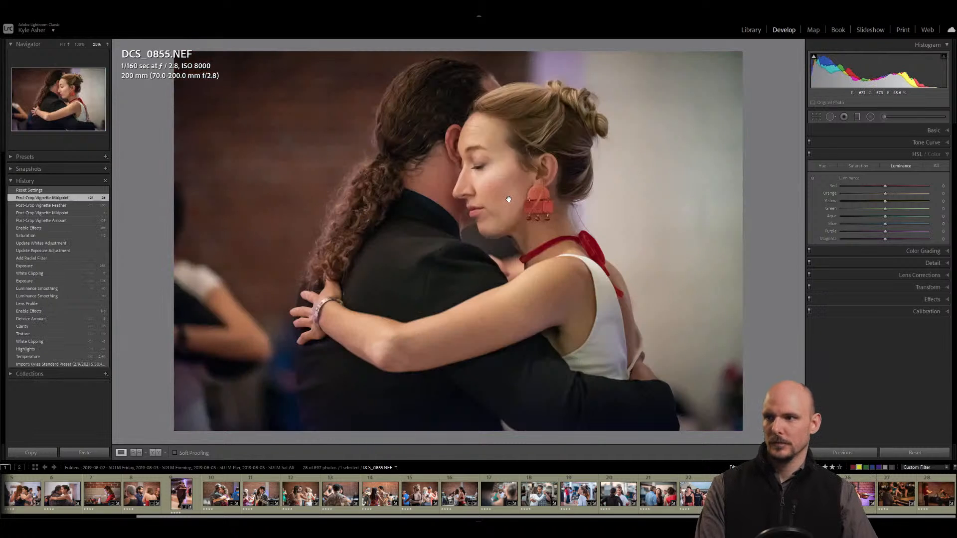
left_click(947, 312)
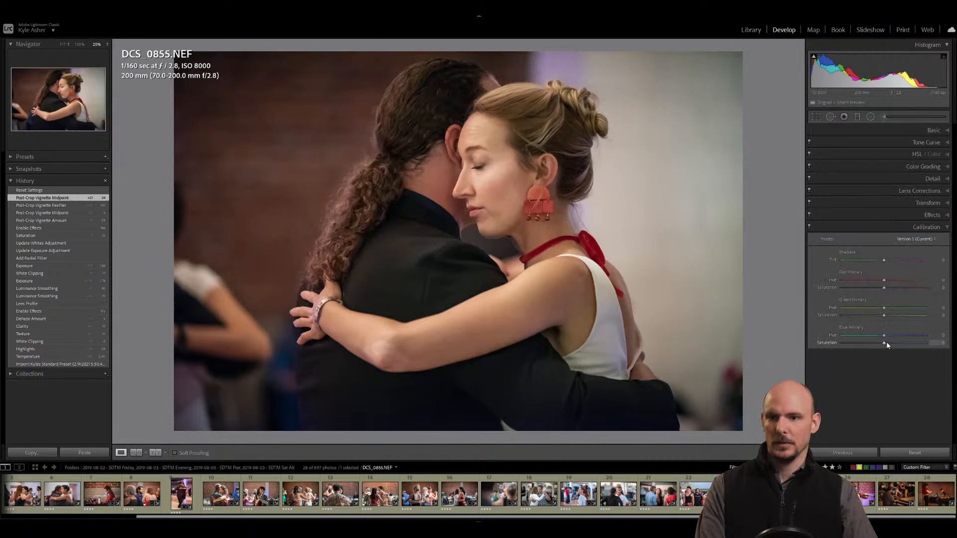
mouse_move(894, 343)
left_mouse_down()
mouse_move(937, 347)
mouse_move(884, 346)
mouse_move(895, 346)
left_mouse_up()
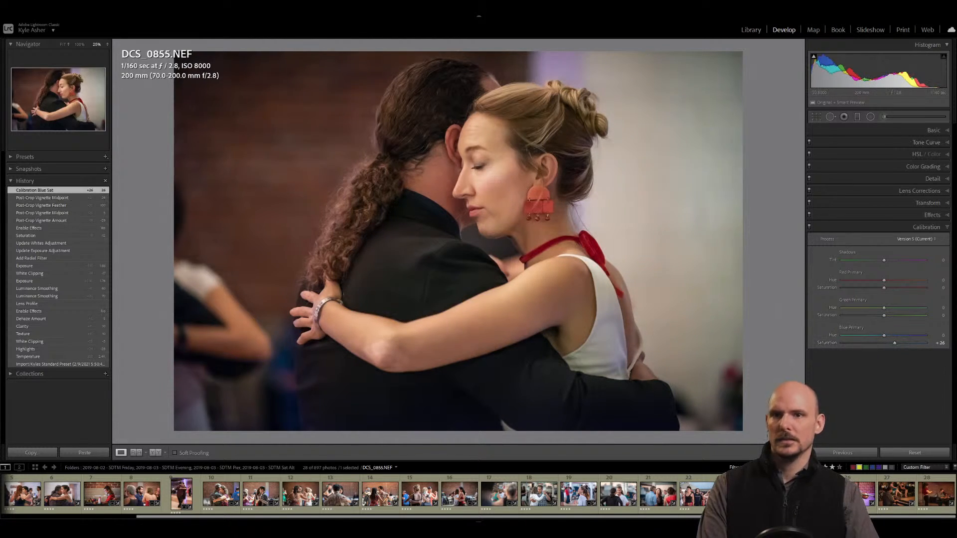
Set the white balance of DCS_0855.NEF to a temperature of 2400 and a tint of +6.
left_click(933, 130)
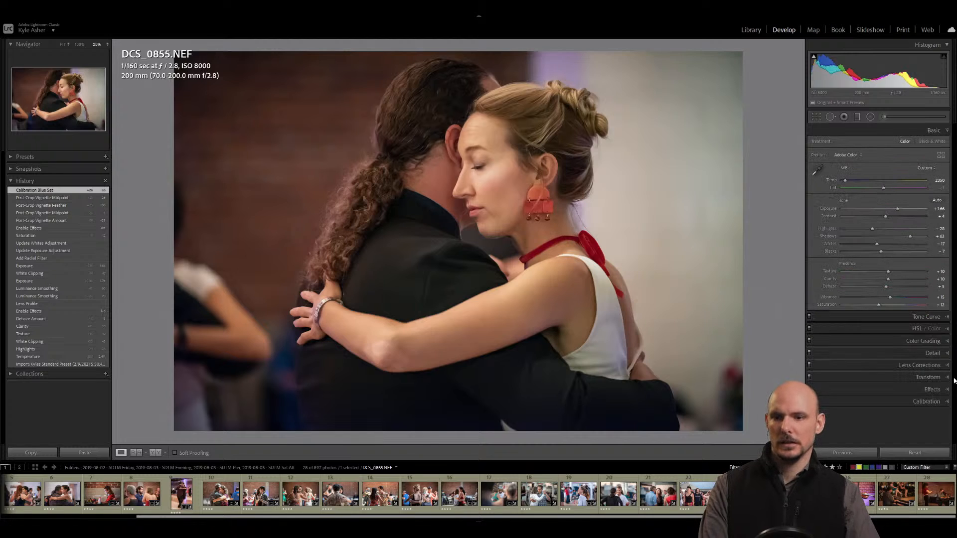
left_click(926, 401)
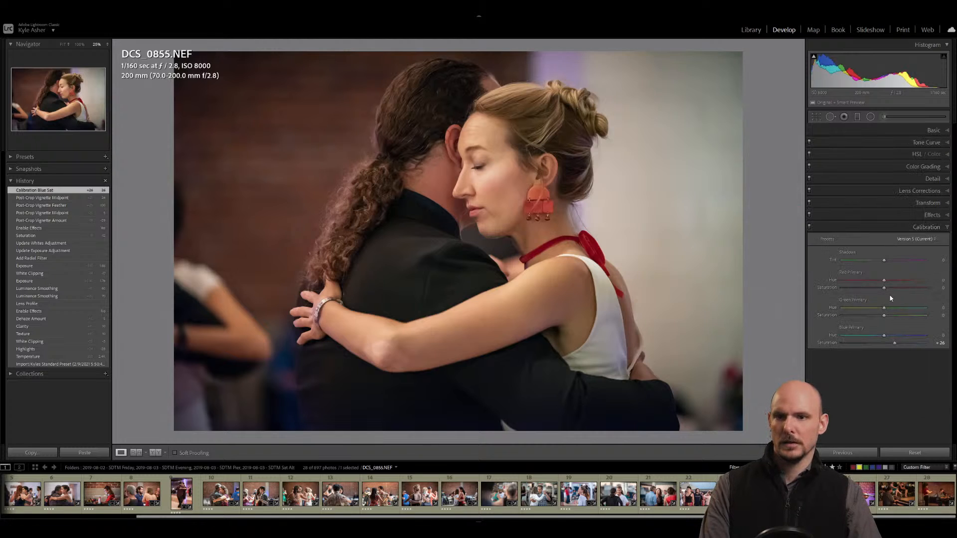
left_click(948, 131)
left_click(938, 188)
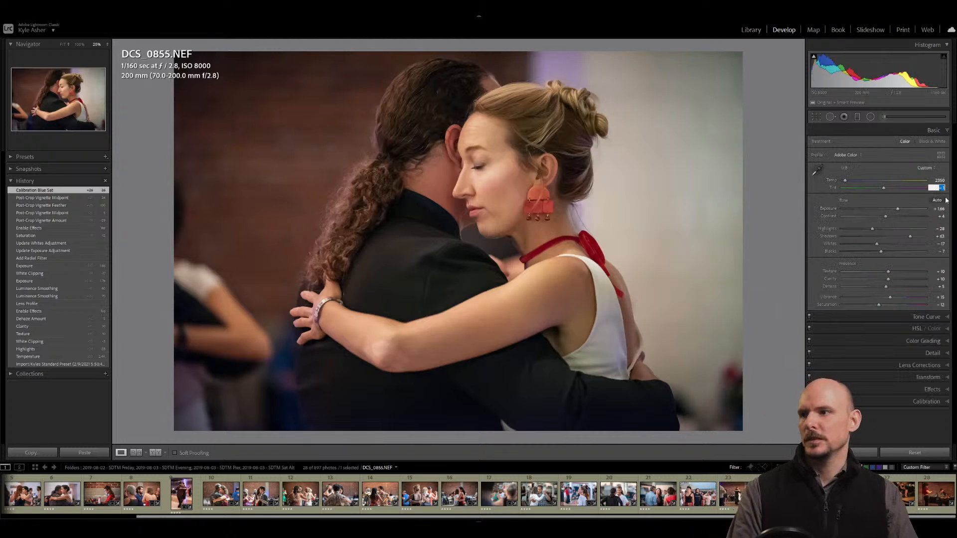
type("2")
left_click(940, 181)
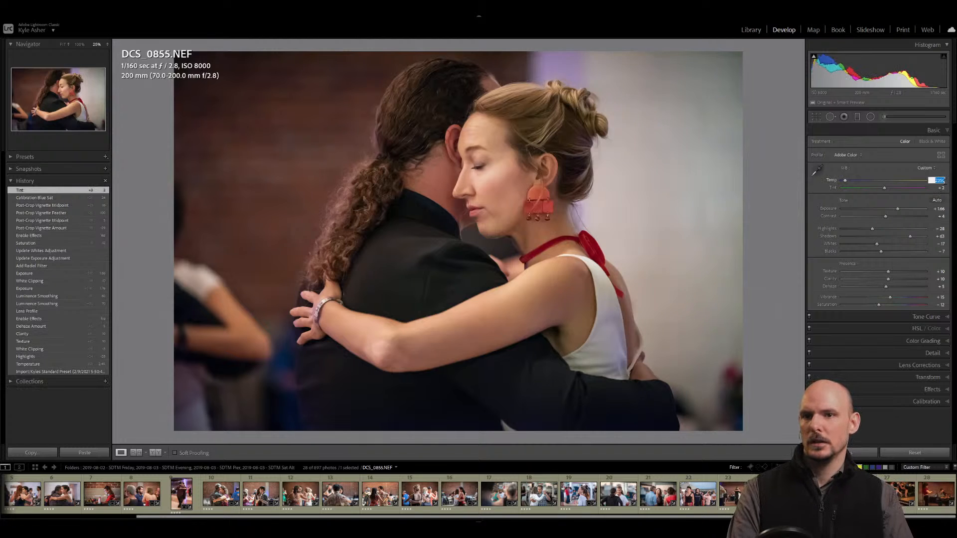
type("2400")
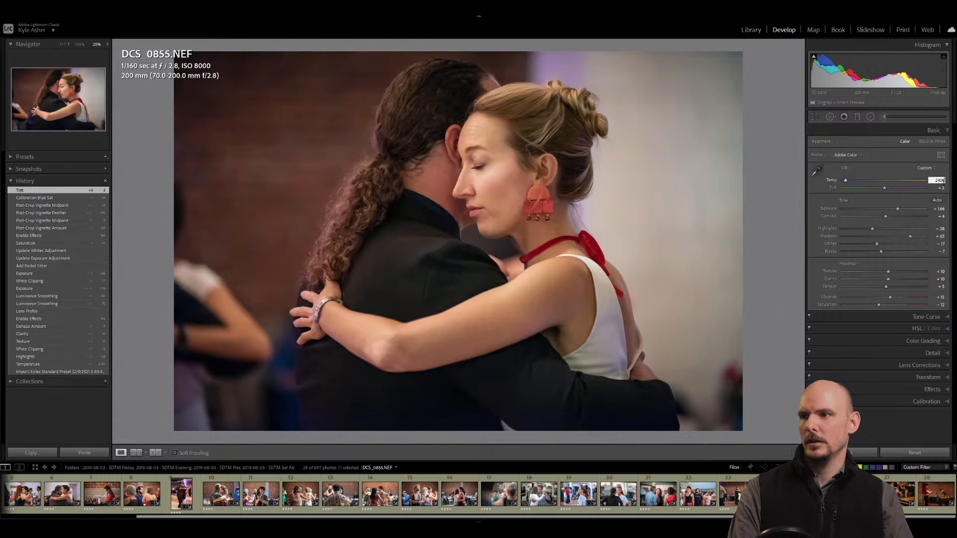
key("Return")
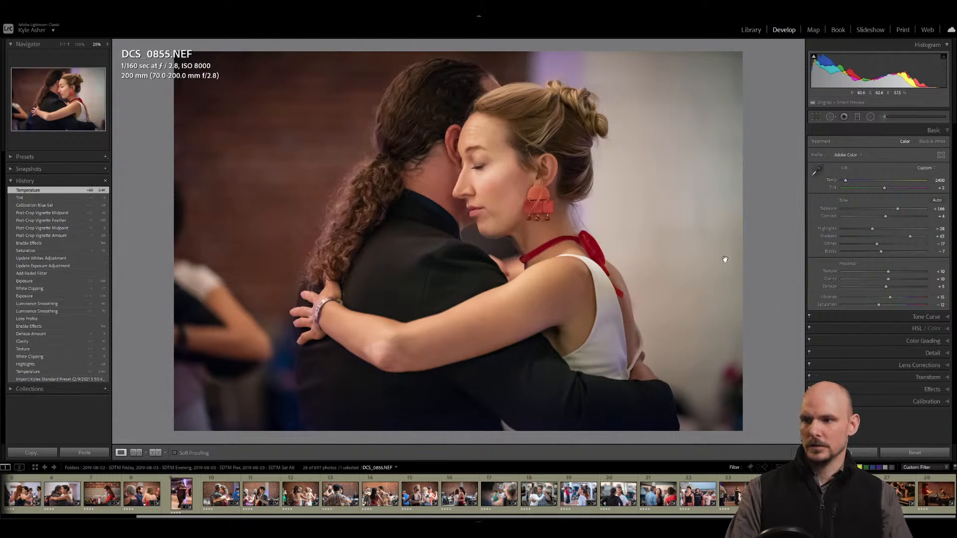
left_click(939, 187)
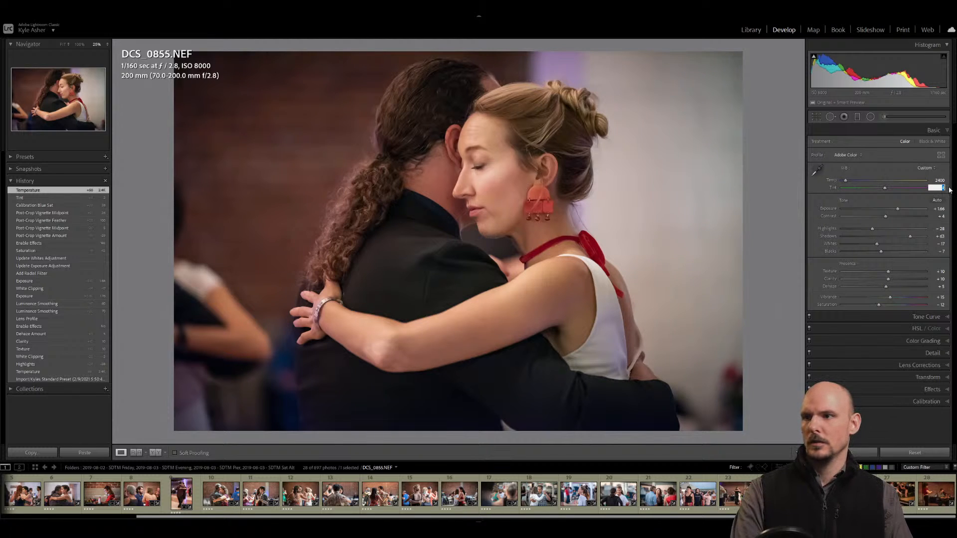
type("6")
key("Return")
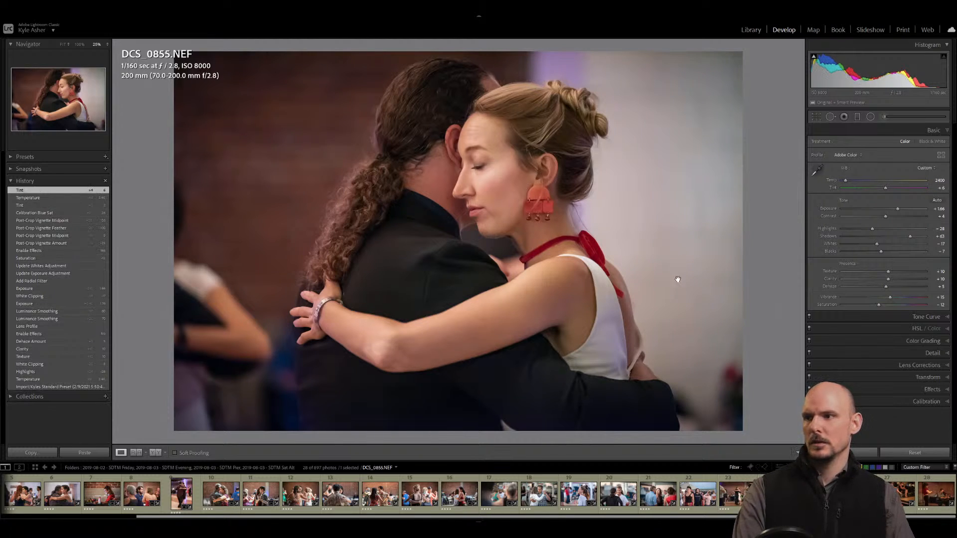
Review the neighbouring edited photos and compare the violinist photo's edited state with its reset state.
key("Left")
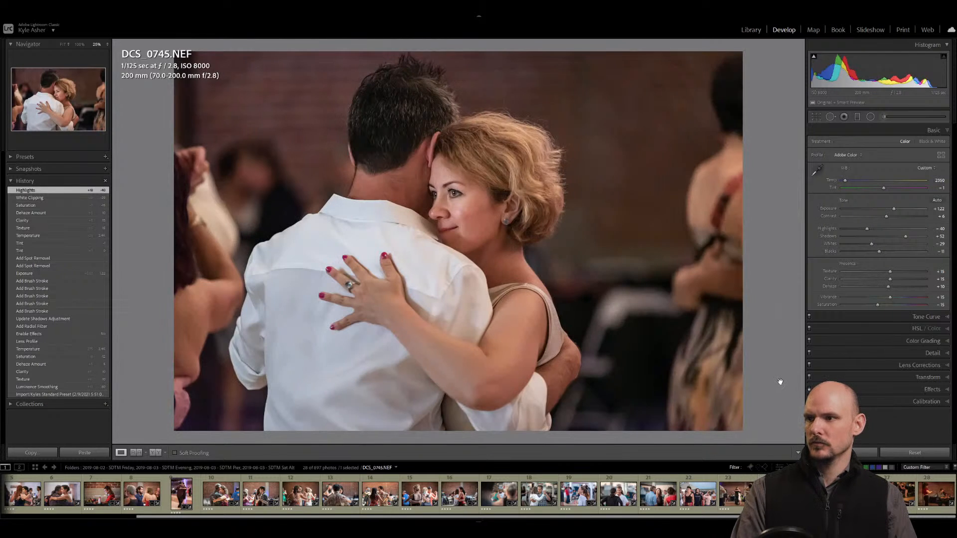
key("Right")
key("Right")
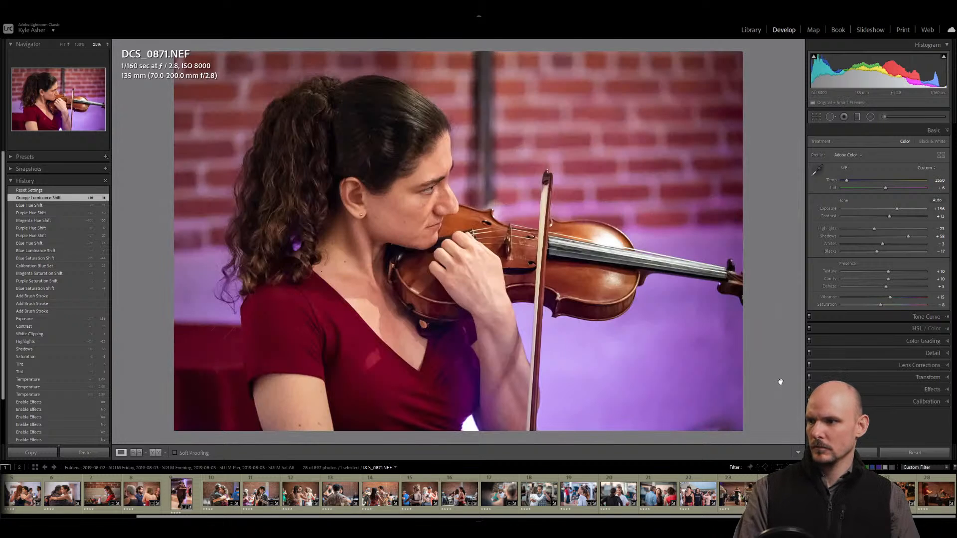
left_click(912, 452)
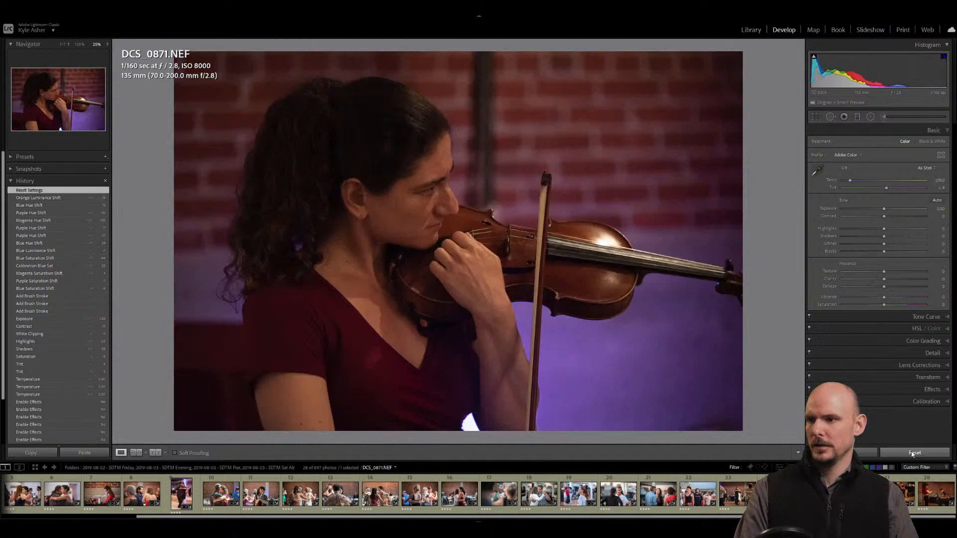
left_click(39, 197)
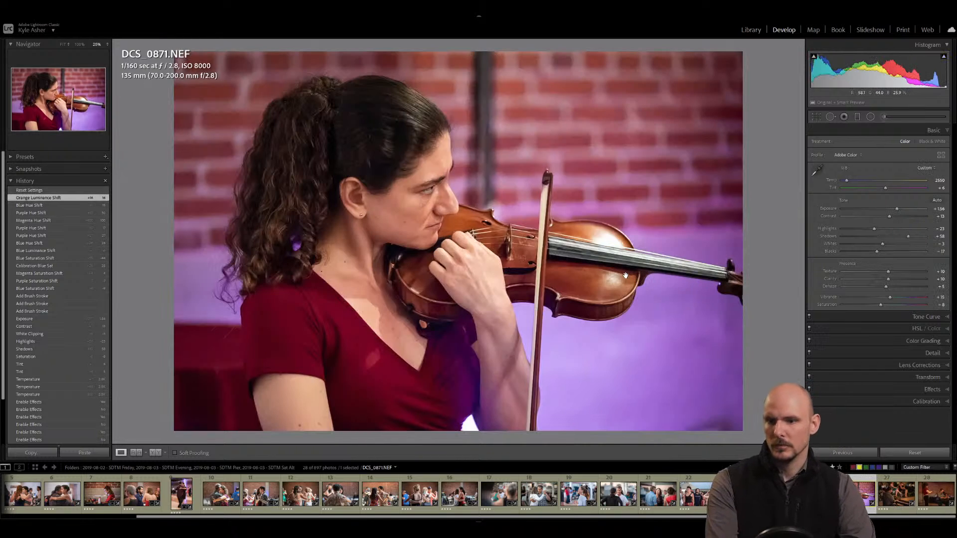
Apply the previous photo's settings to the pianist photo DCS_0877.NEF and set its Exposure to +1.96.
key("Right")
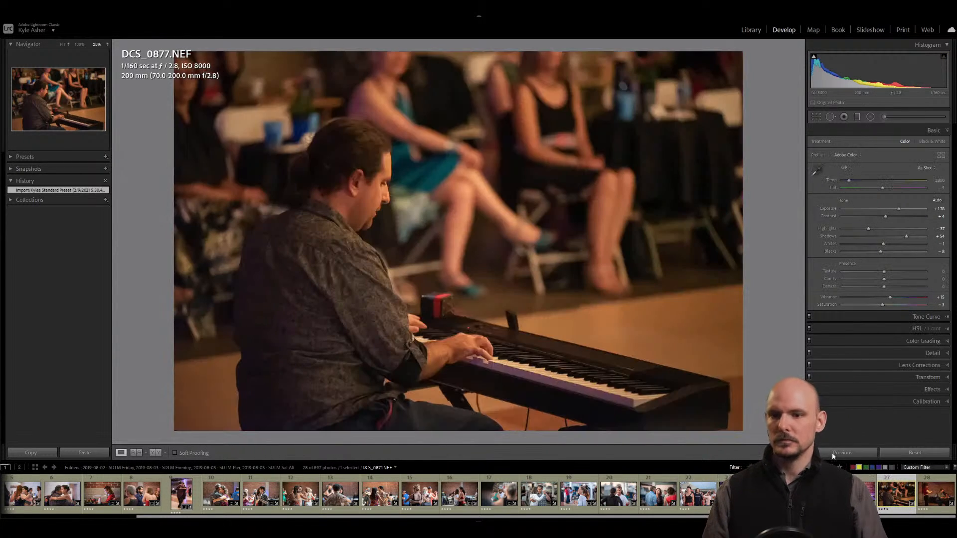
left_click(832, 453)
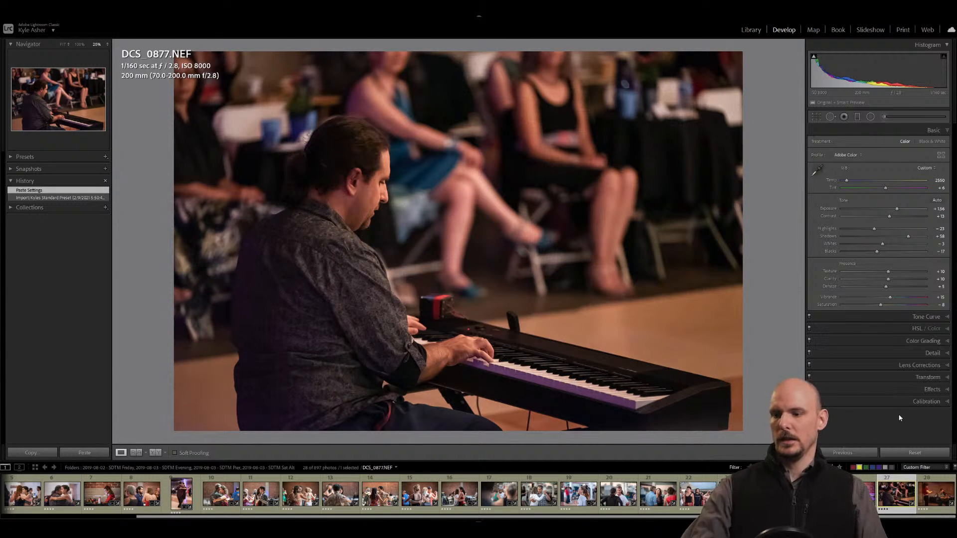
key("equal")
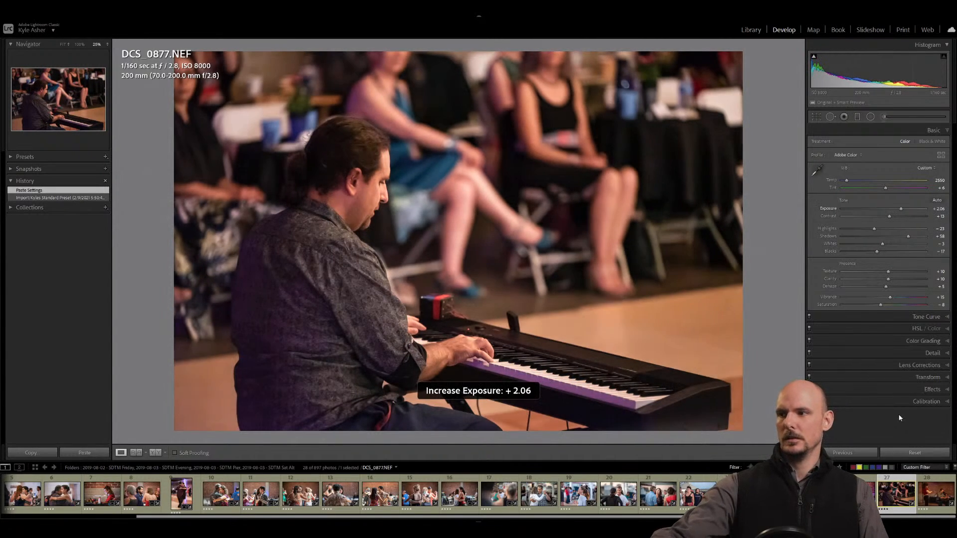
key("minus")
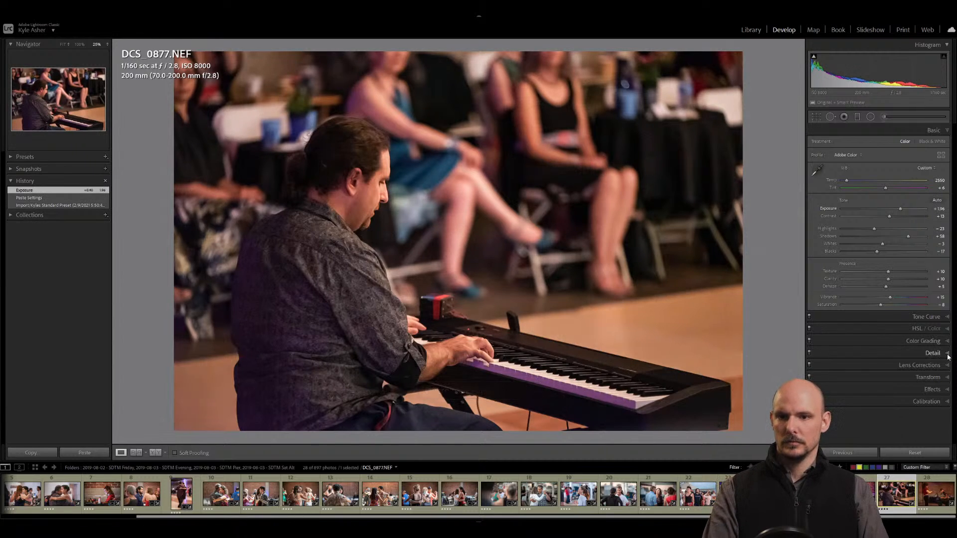
Set the Luminance noise reduction of the pianist photo to 70.
left_click(931, 353)
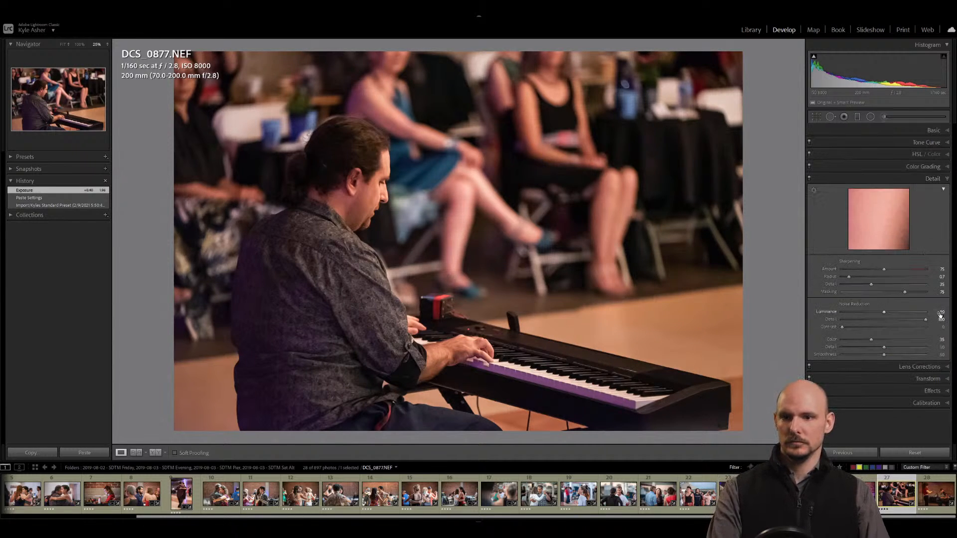
left_click(941, 313)
type("70")
key("Return")
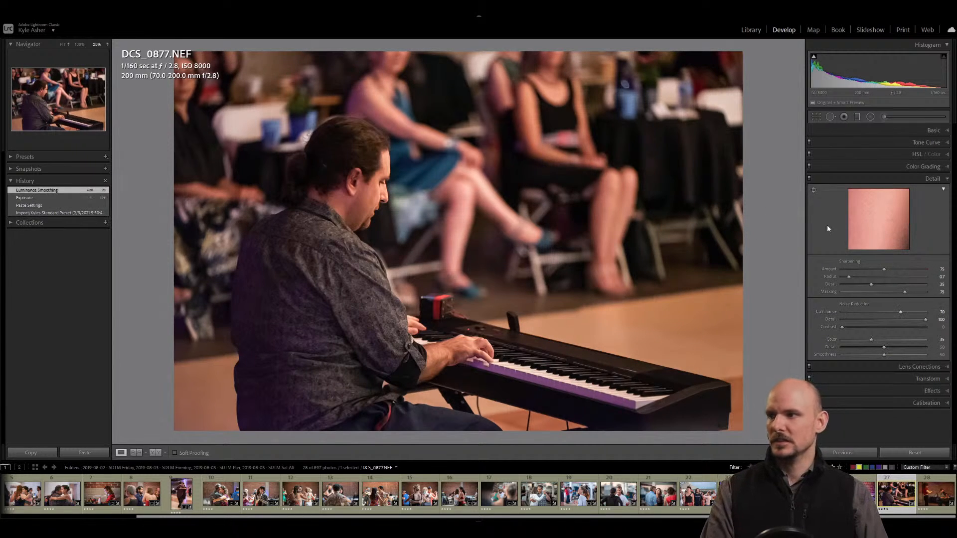
Lower the pianist photo's temperature slightly and set the Blue Primary Saturation in the camera calibration to +45.
left_click(933, 130)
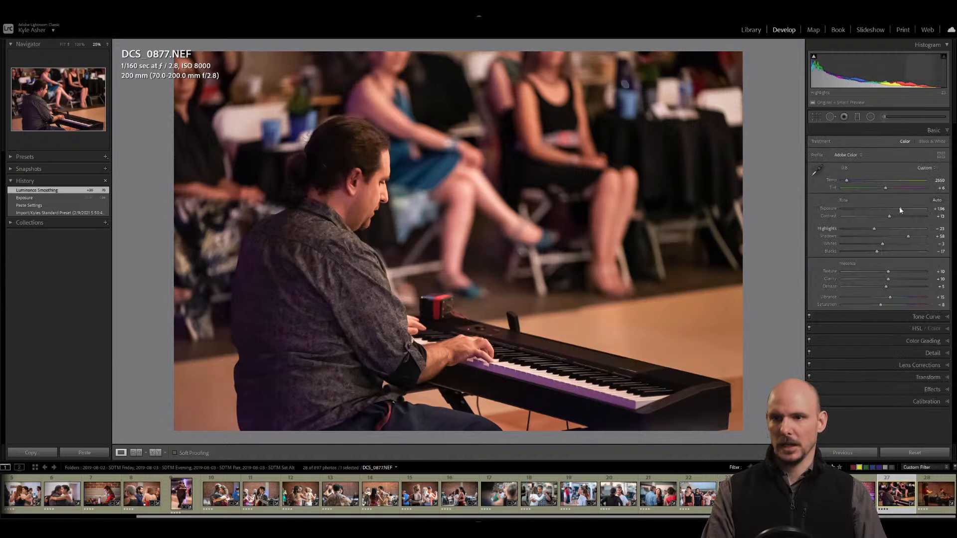
left_click_drag(847, 183, 846, 184)
left_click(925, 401)
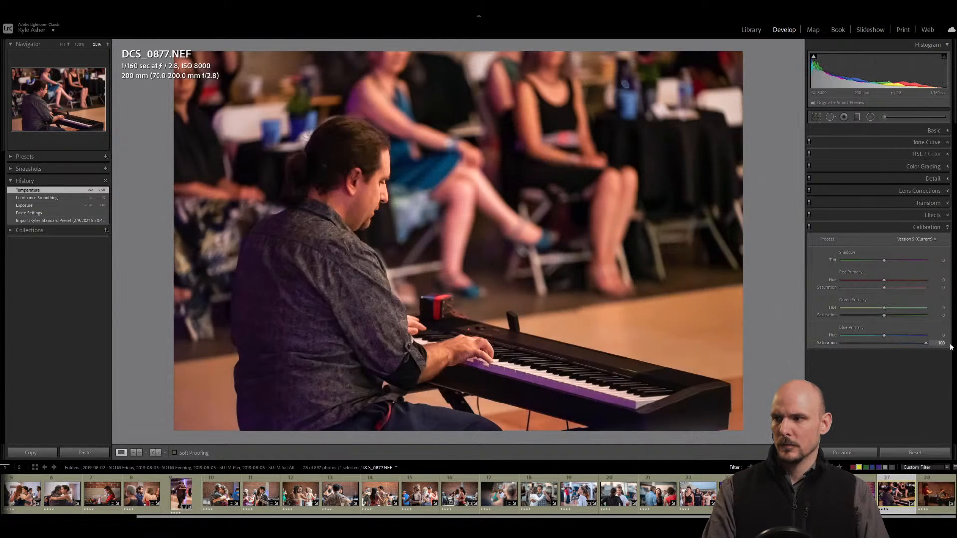
mouse_move(905, 346)
left_mouse_down()
mouse_move(865, 345)
mouse_move(902, 344)
left_mouse_up()
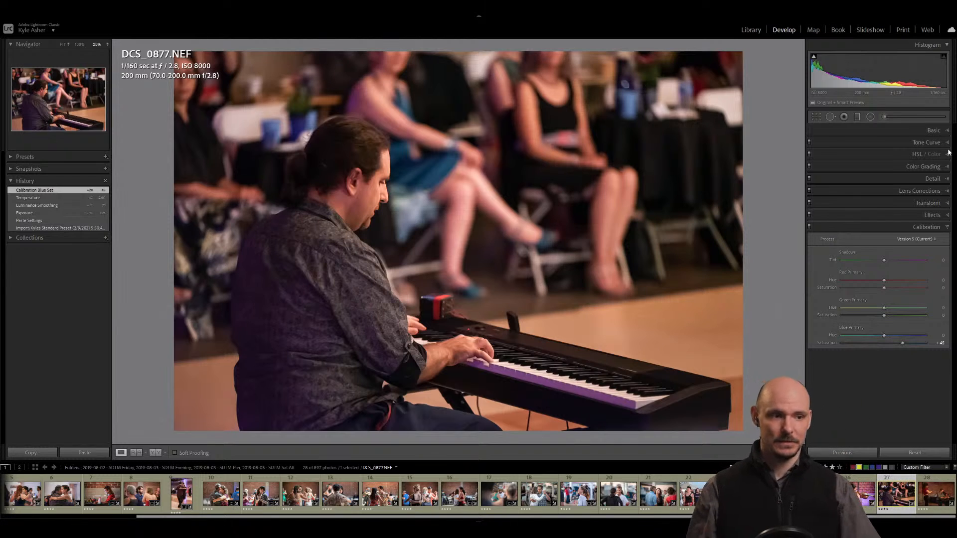
Set the post-crop vignette to Amount -18, Midpoint 16 and Feather 100, comparing the photo with the effect off and on.
left_click(948, 216)
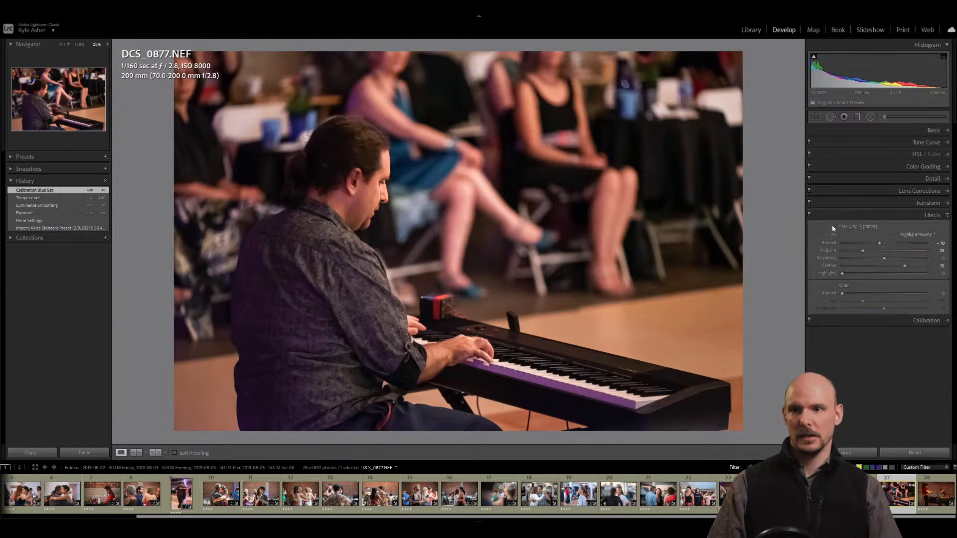
left_click(810, 215)
left_click(810, 215)
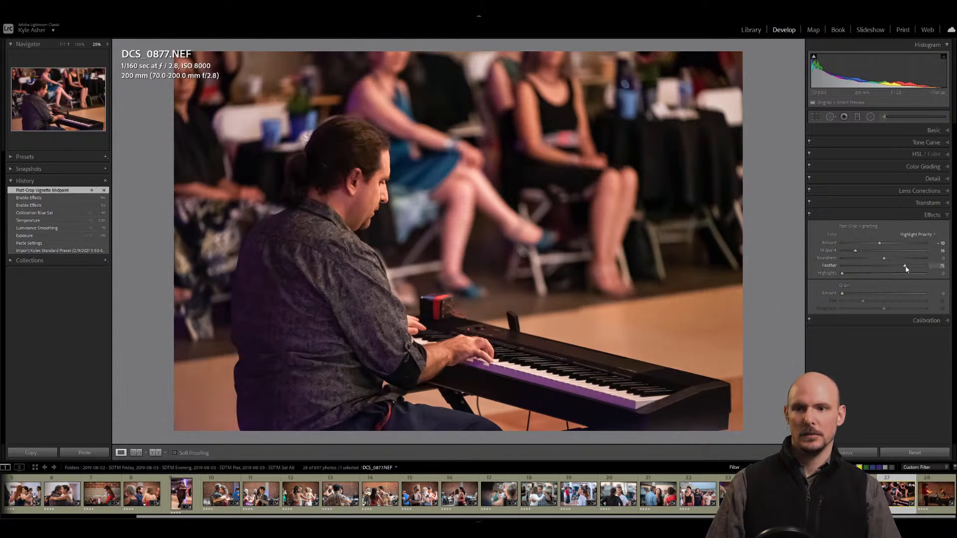
left_click_drag(905, 266, 925, 265)
left_click_drag(879, 243, 877, 243)
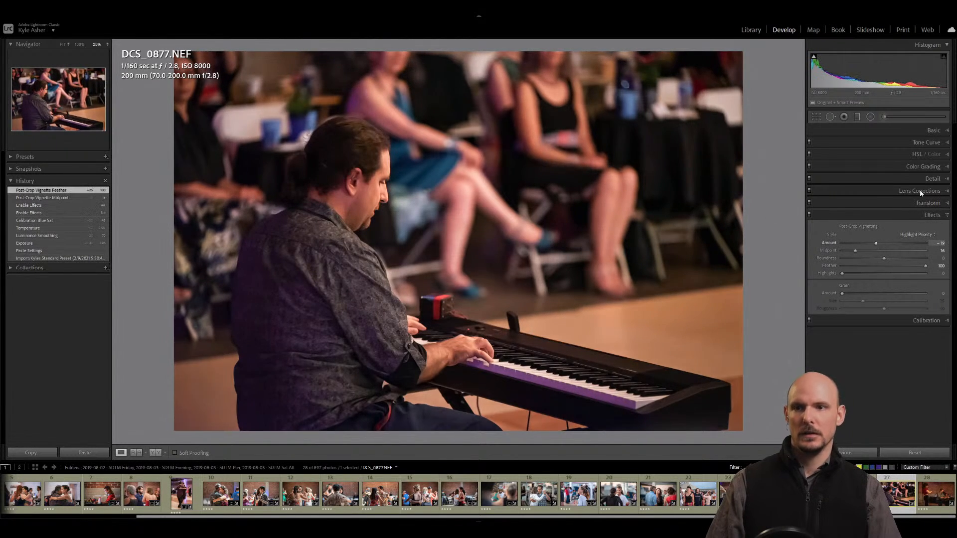
Adjust the HSL Saturation of Blue, Purple and Magenta, and set the Hue to +23 for Purple and +41 for Magenta.
left_click(915, 154)
left_click(858, 166)
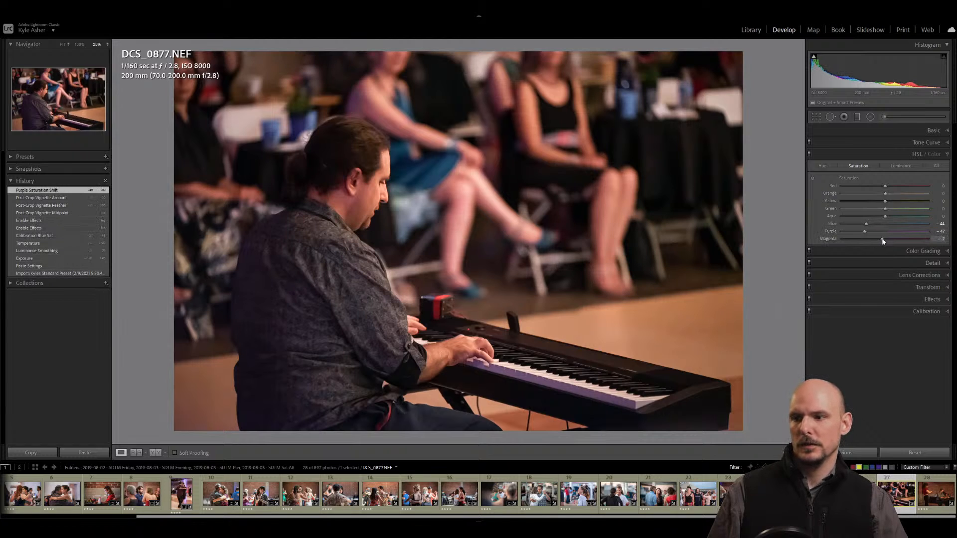
left_click_drag(865, 231, 883, 226)
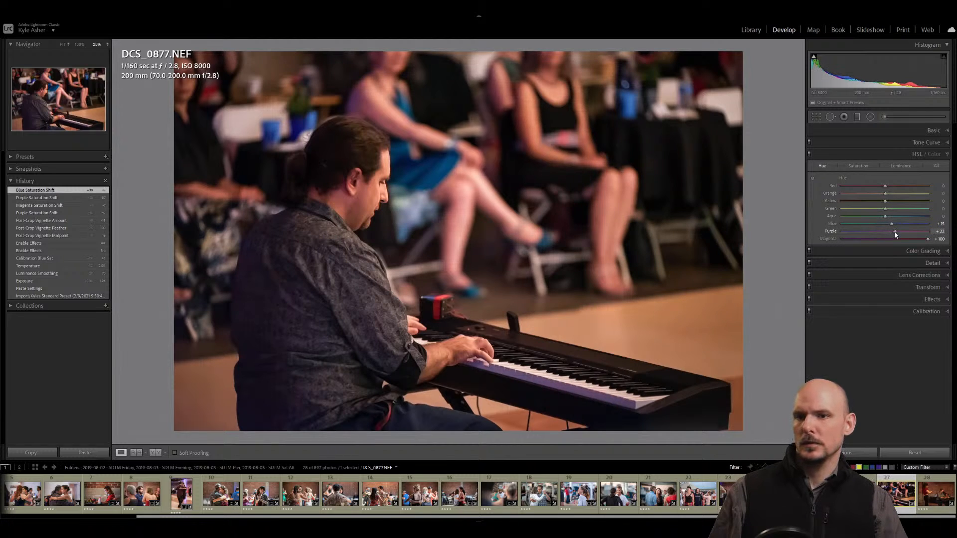
left_click_drag(895, 234, 897, 234)
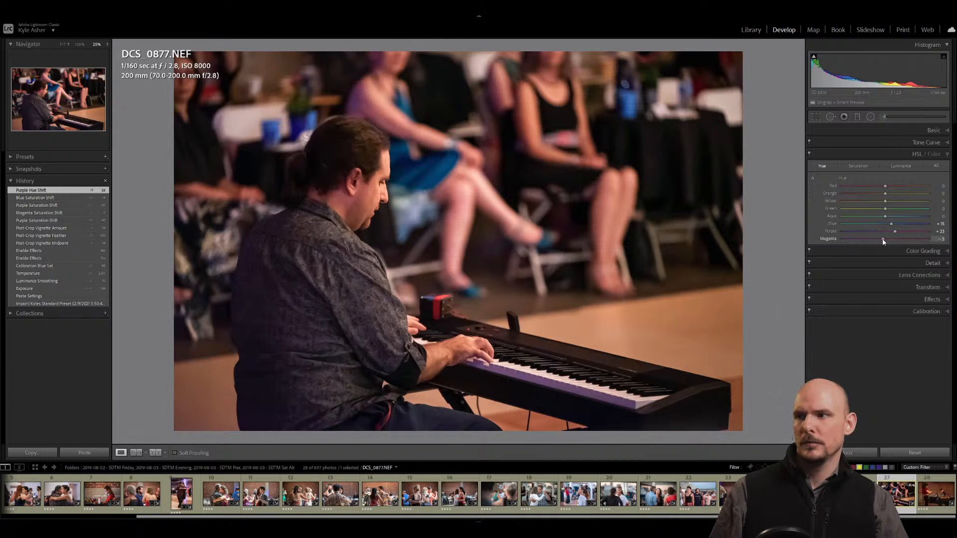
left_click_drag(941, 242, 902, 239)
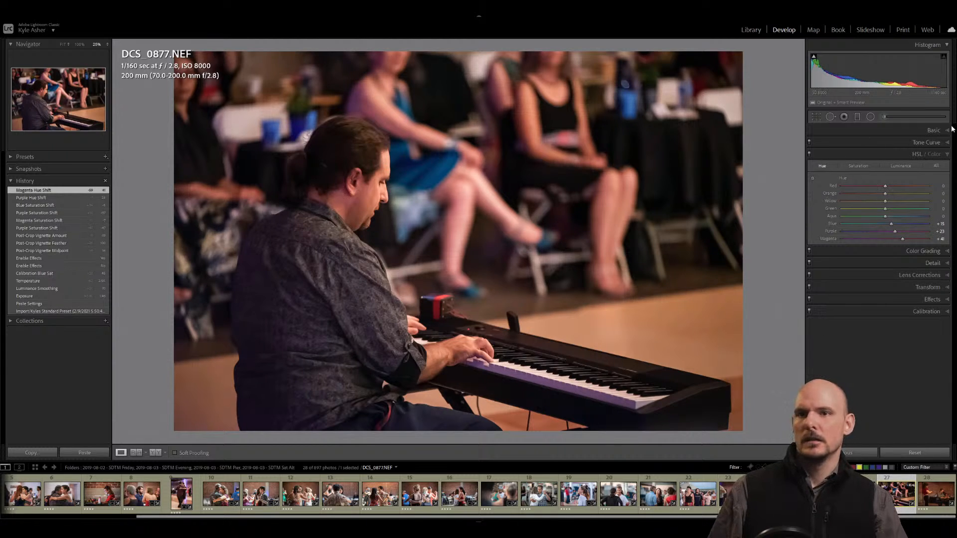
Toggle the yellow color label on the pianist photo and apply the previous photo's settings to DCS_0897.NEF.
left_click(933, 131)
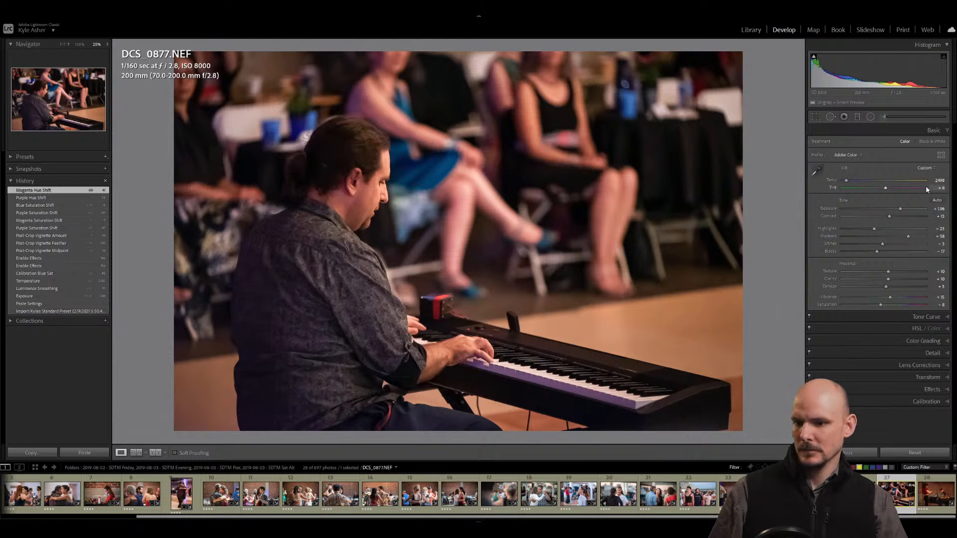
key("7")
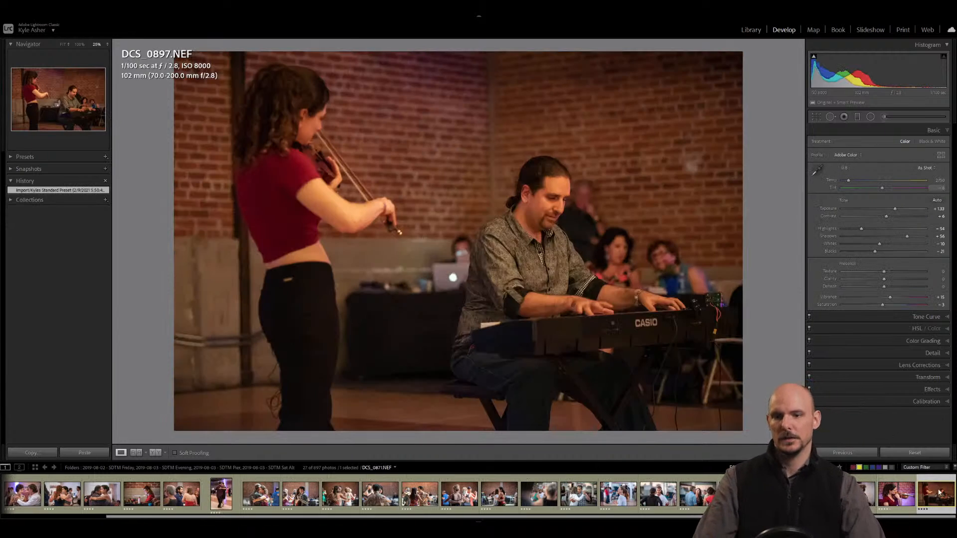
left_click(853, 455)
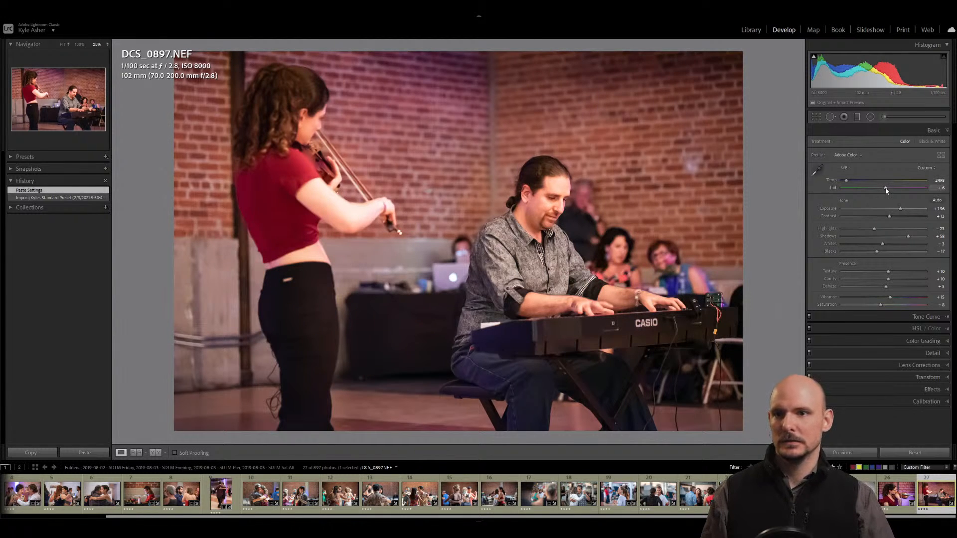
Lower the Highlights of DCS_0897.NEF to -59 and set the white balance to Tint +4 and Temp 2500.
left_click_drag(886, 190, 885, 188)
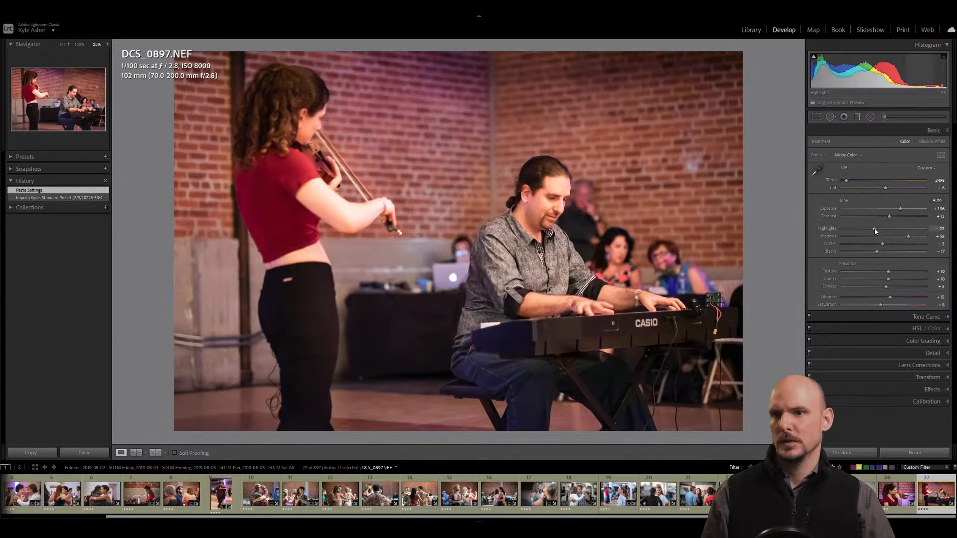
left_click_drag(874, 229, 858, 230)
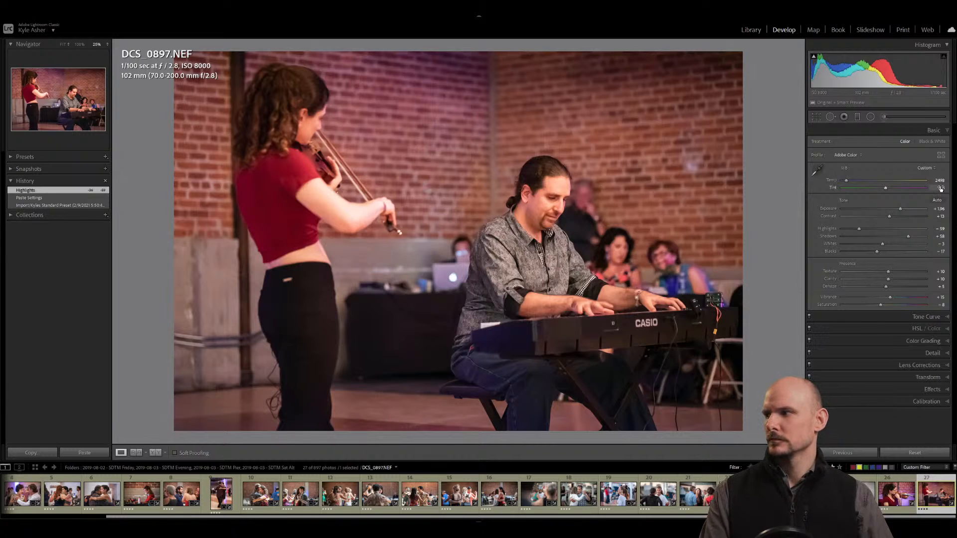
left_click(940, 188)
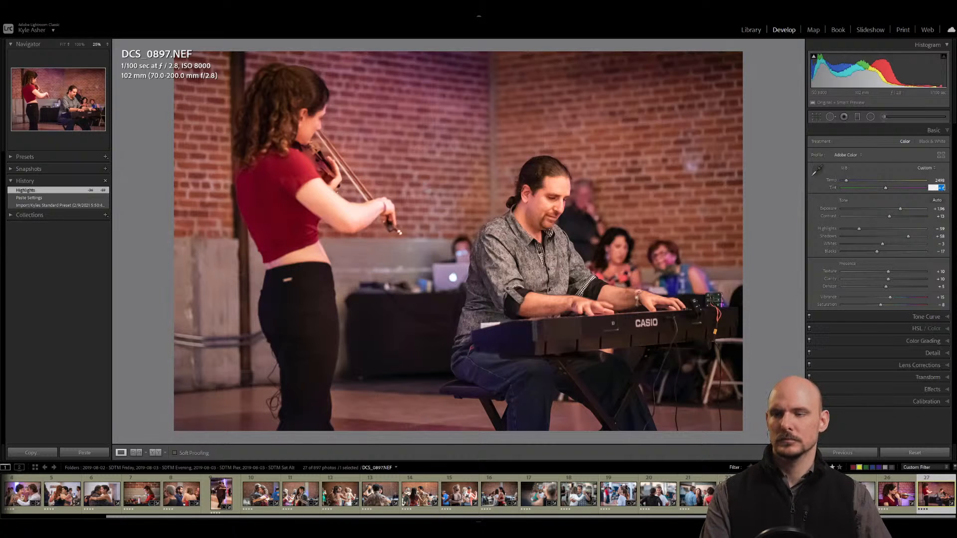
type("4")
key("Return")
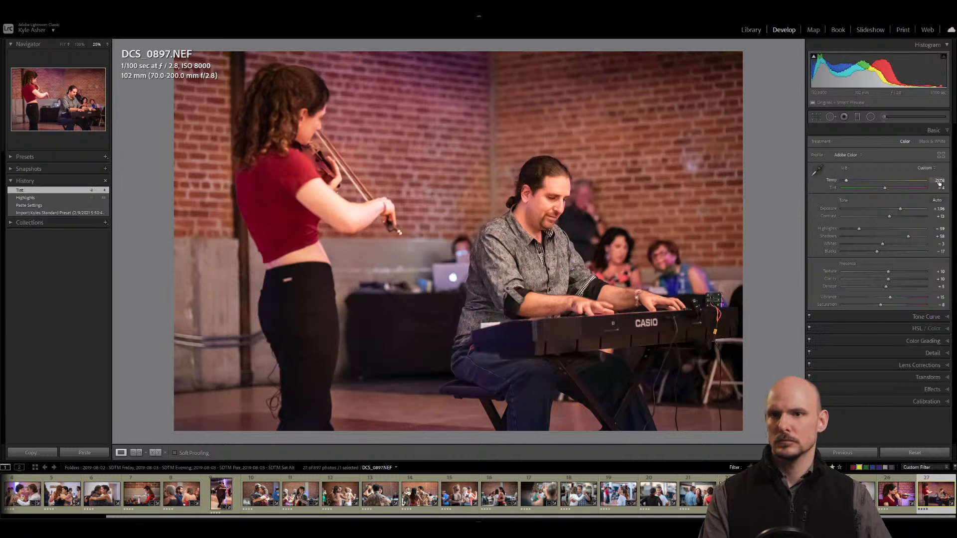
left_click(940, 181)
type("2500")
key("Return")
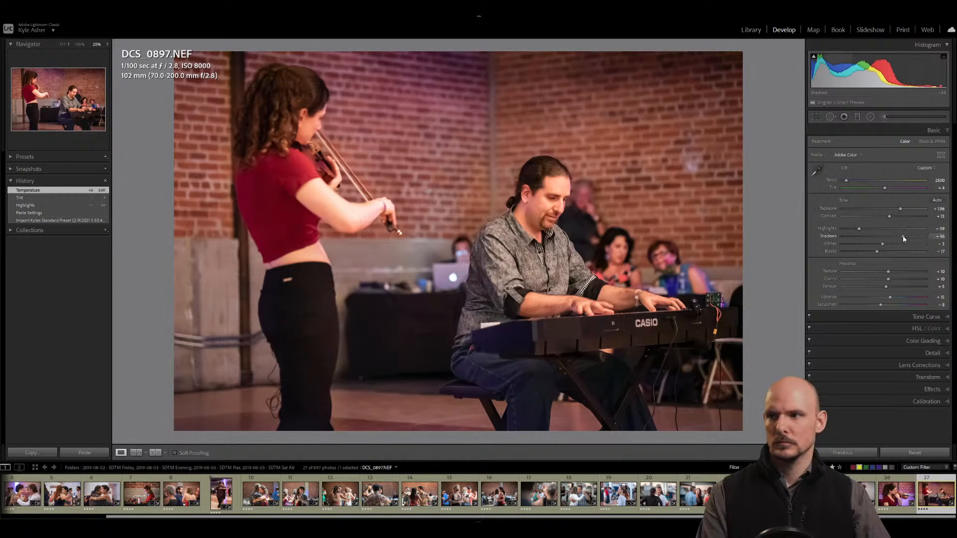
Reduce the Highlights and Whites further, set Saturation to -25, and set the calibration's Blue Primary Saturation to +20.
left_click_drag(903, 236, 878, 246)
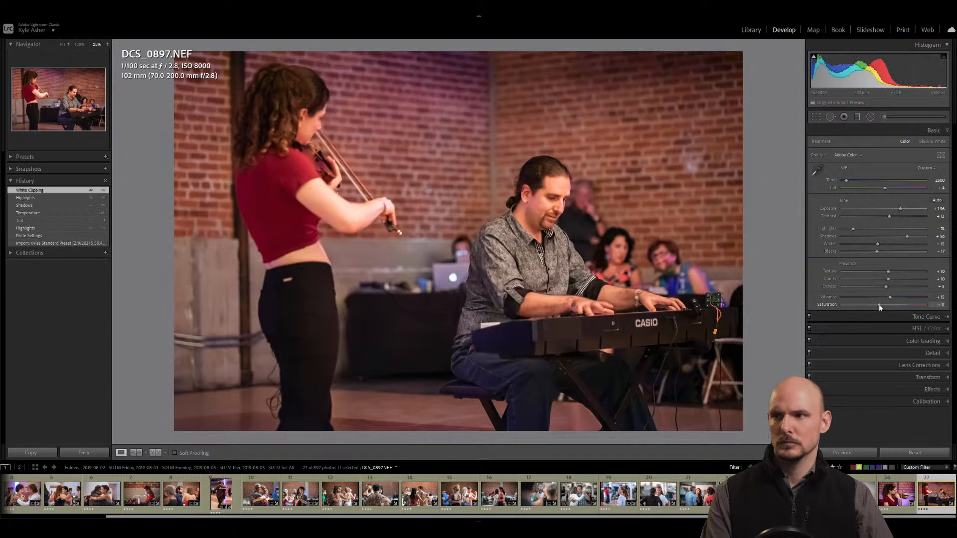
left_click_drag(879, 308, 873, 307)
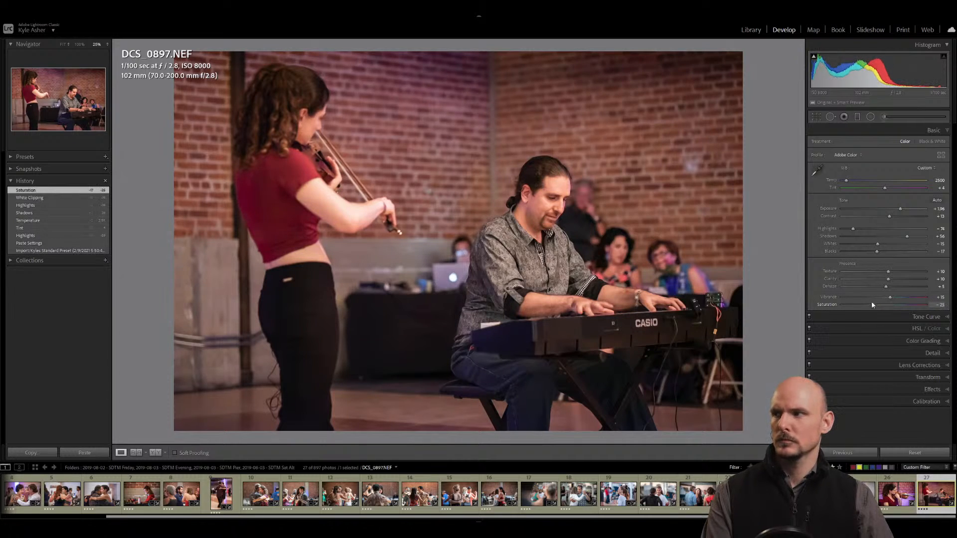
left_click(948, 403)
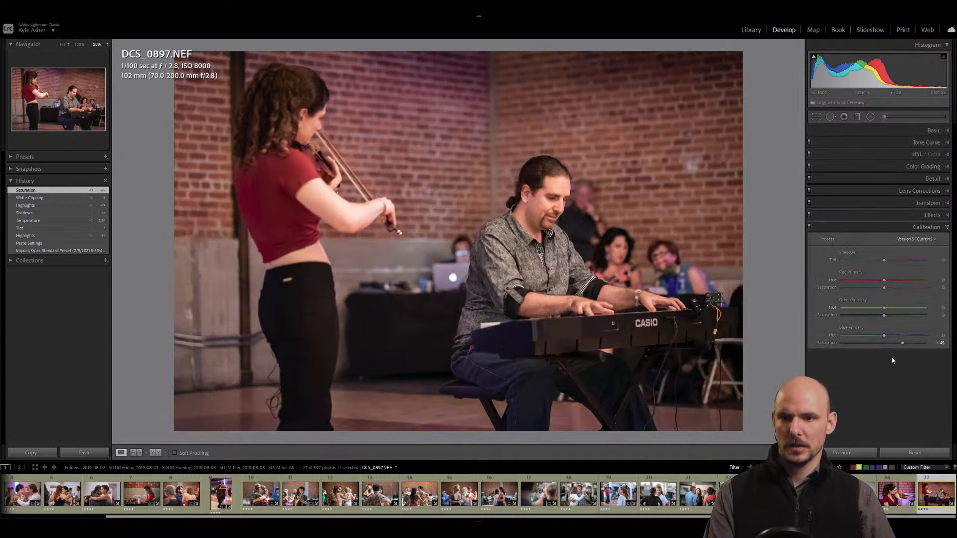
mouse_move(883, 343)
left_mouse_down()
mouse_move(903, 343)
mouse_move(892, 344)
left_mouse_up()
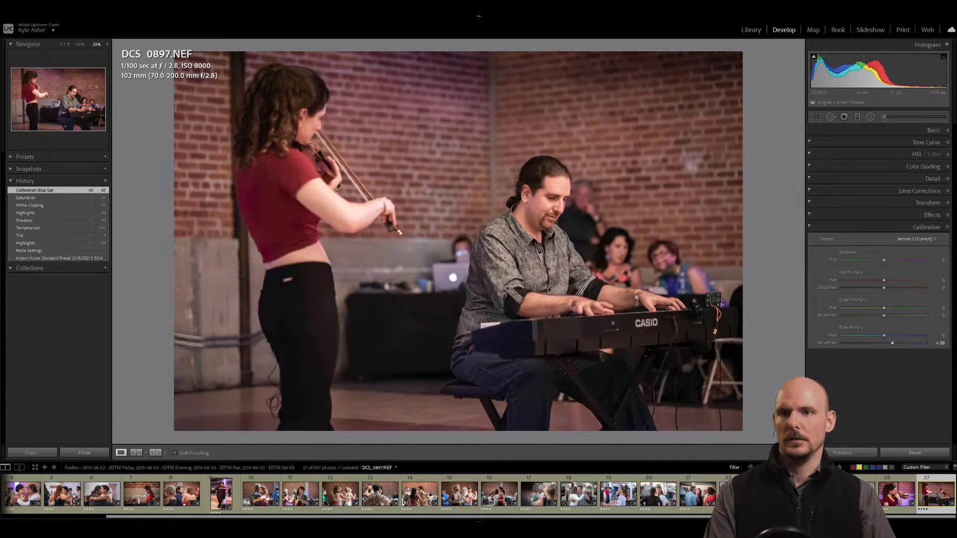
Compare the photo with the vignette effect off and on, and set the post-crop vignette Amount to -10.
left_click(949, 216)
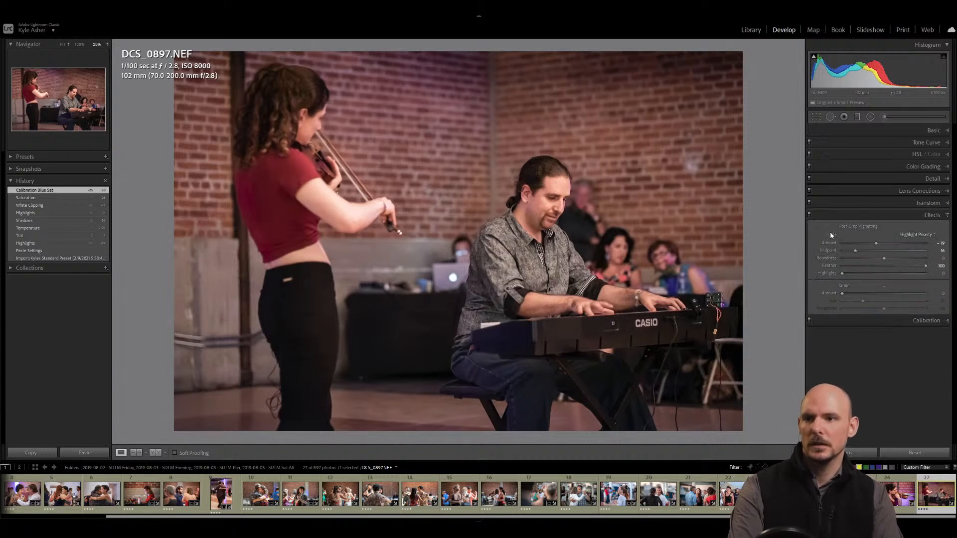
left_click(809, 215)
left_click(808, 215)
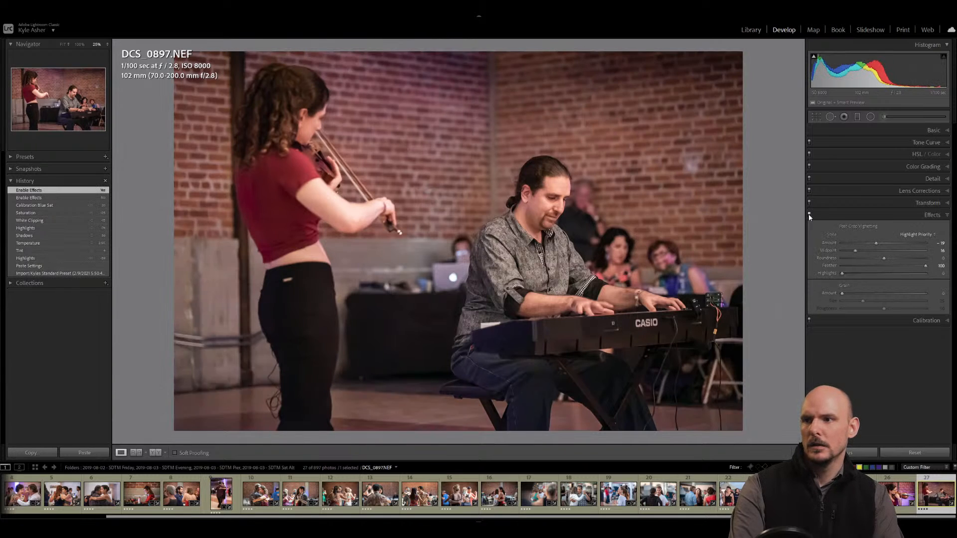
left_click(808, 215)
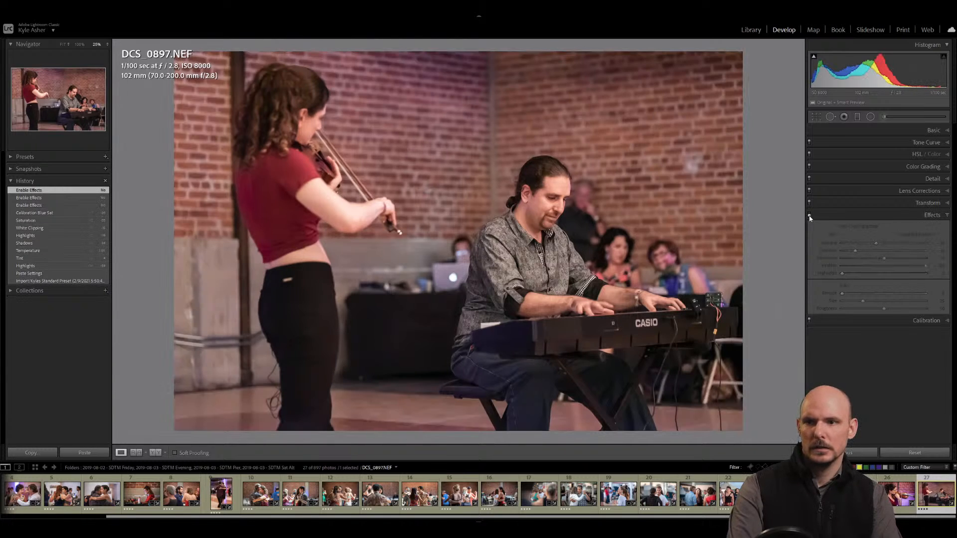
left_click(809, 215)
left_click(935, 243)
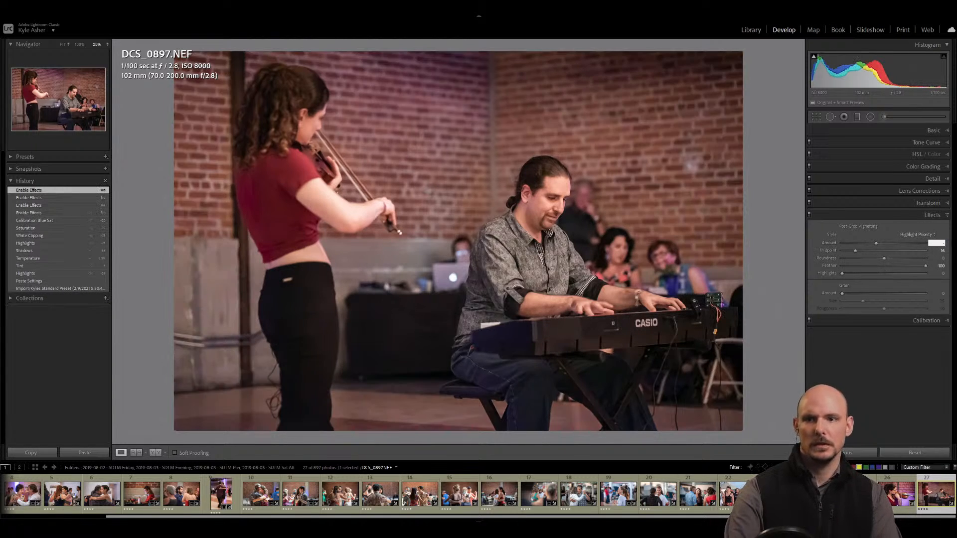
type("-10")
key("Return")
Try the Black & White treatment on the violinist and pianist photo and return it to Color.
left_click(947, 133)
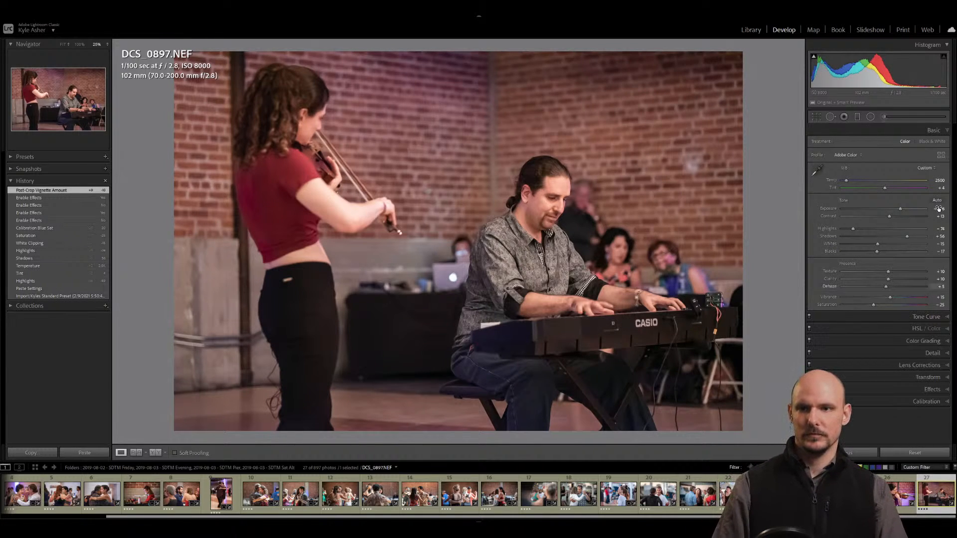
left_click(932, 142)
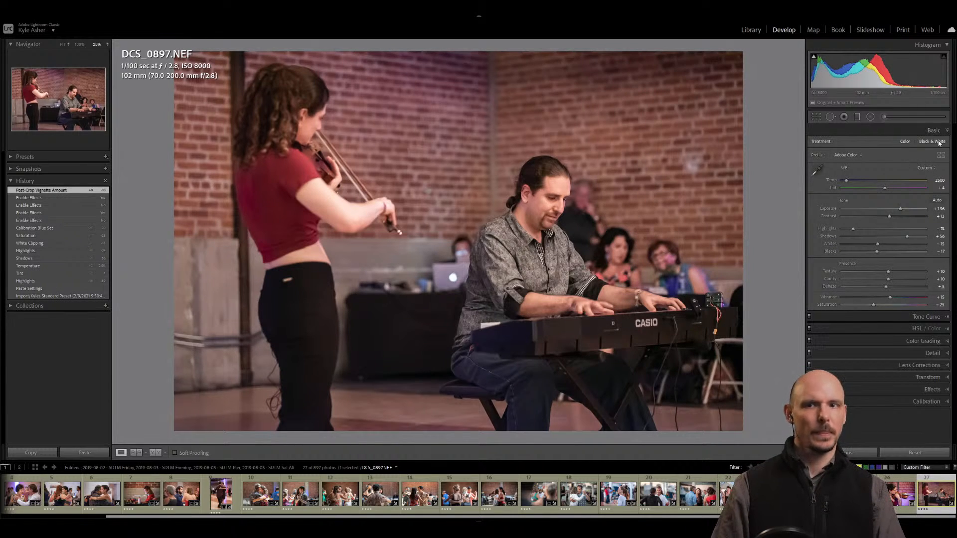
left_click(905, 142)
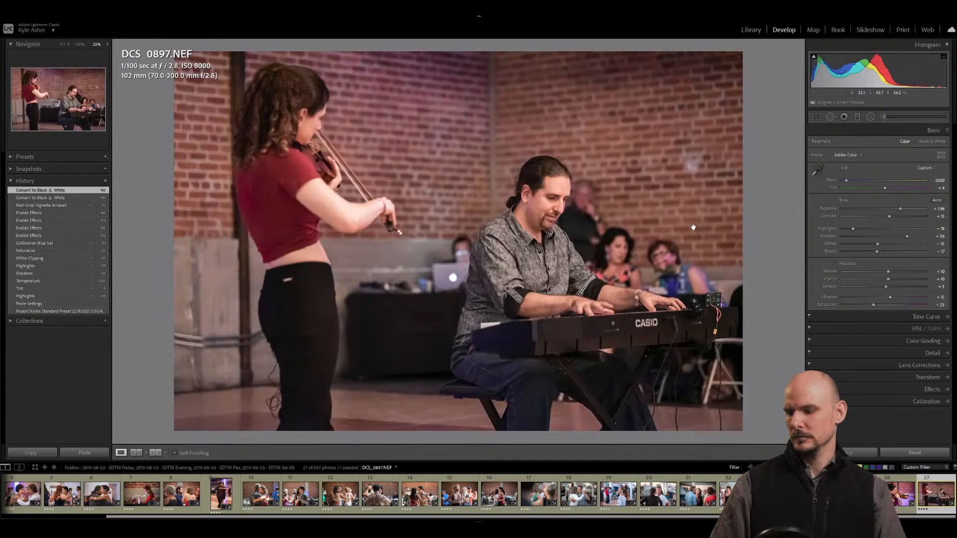
Straighten the violinist and pianist photo by rotating the crop slightly clockwise.
key("r")
left_click_drag(756, 219, 757, 181)
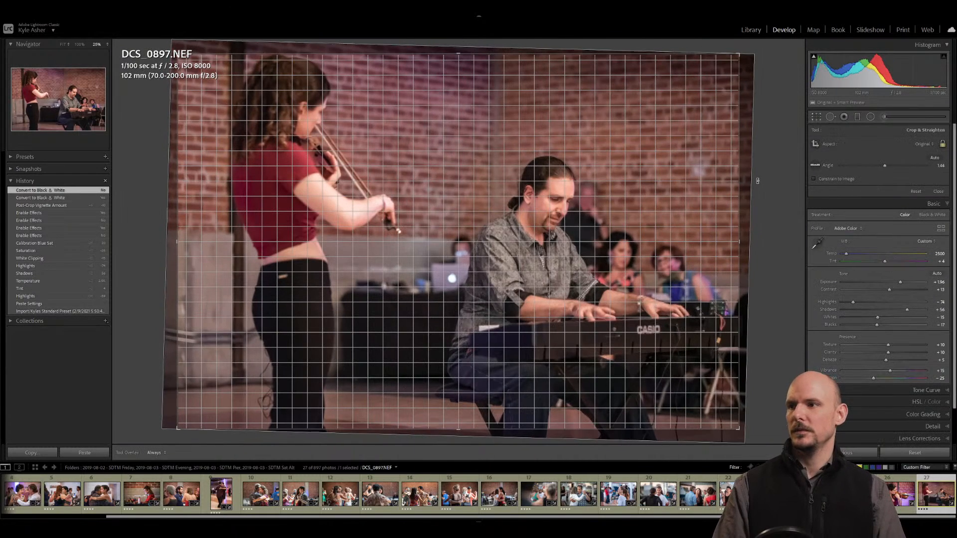
key("r")
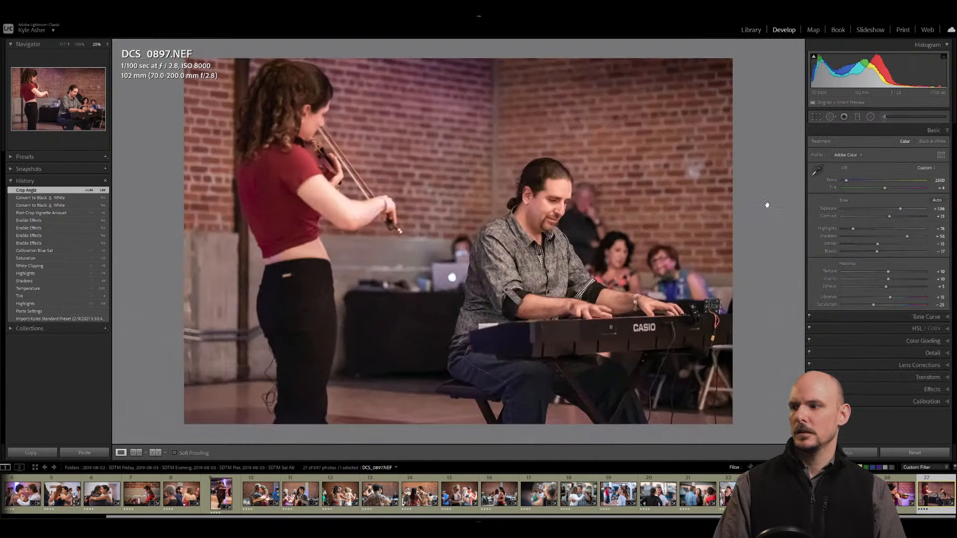
Page back through the previously edited event photos to review the consistency of their color and tone.
key("Left")
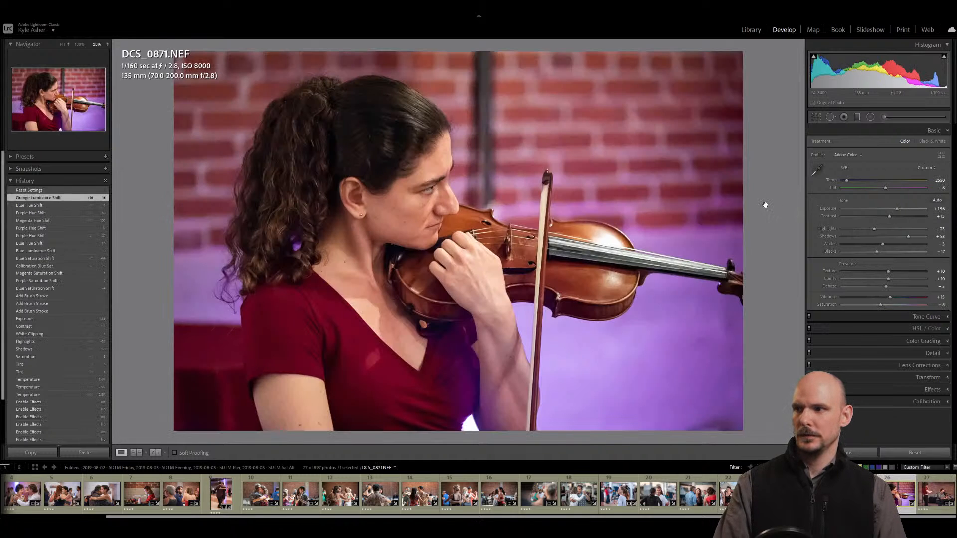
key("Right")
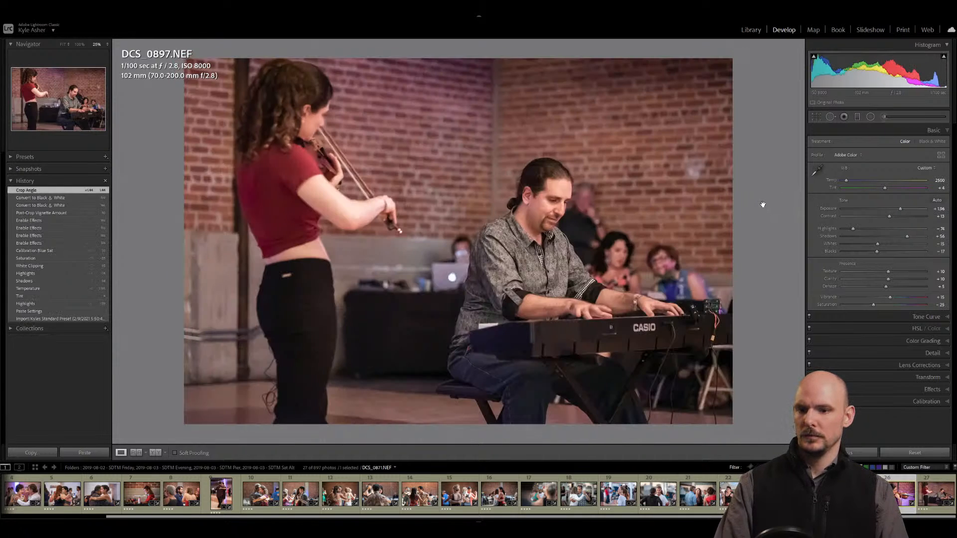
key("Left")
key("Left")
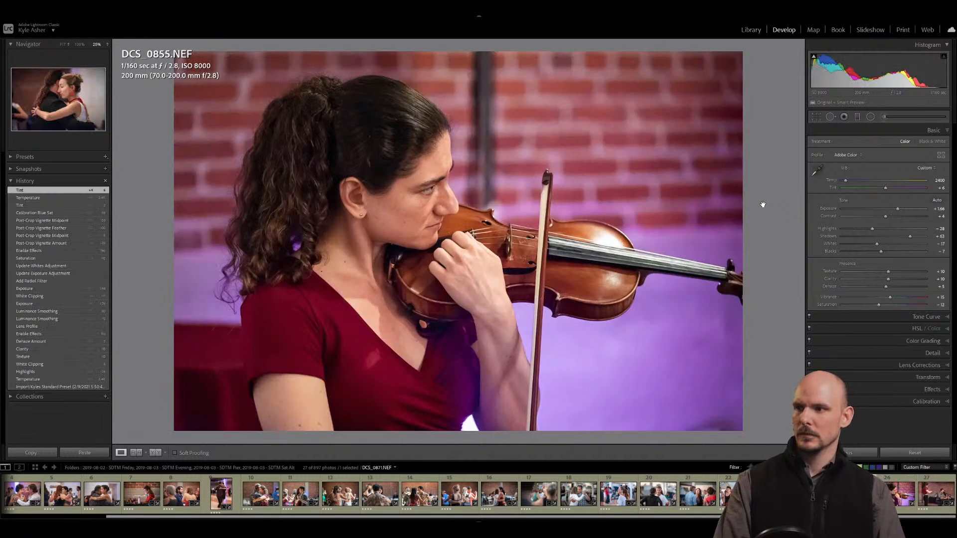
key("Left")
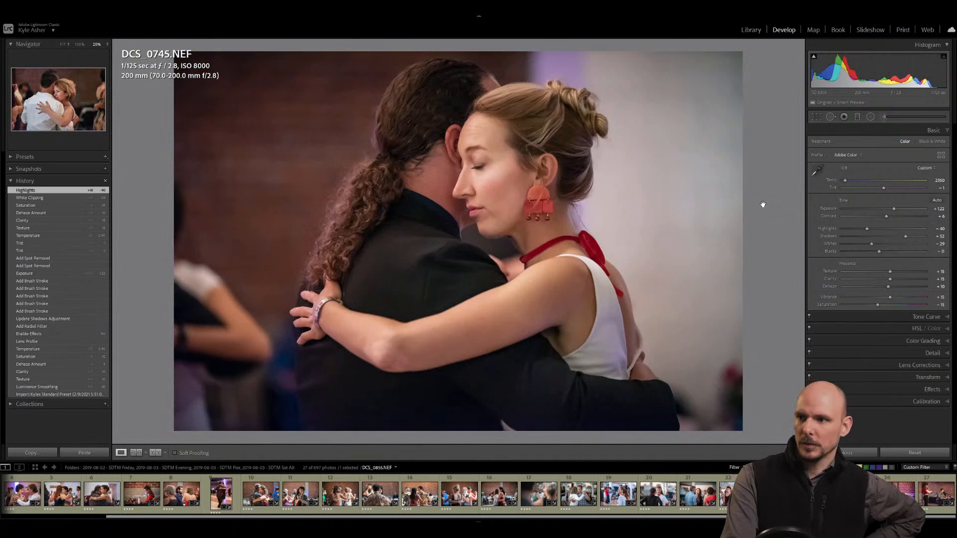
key("Left")
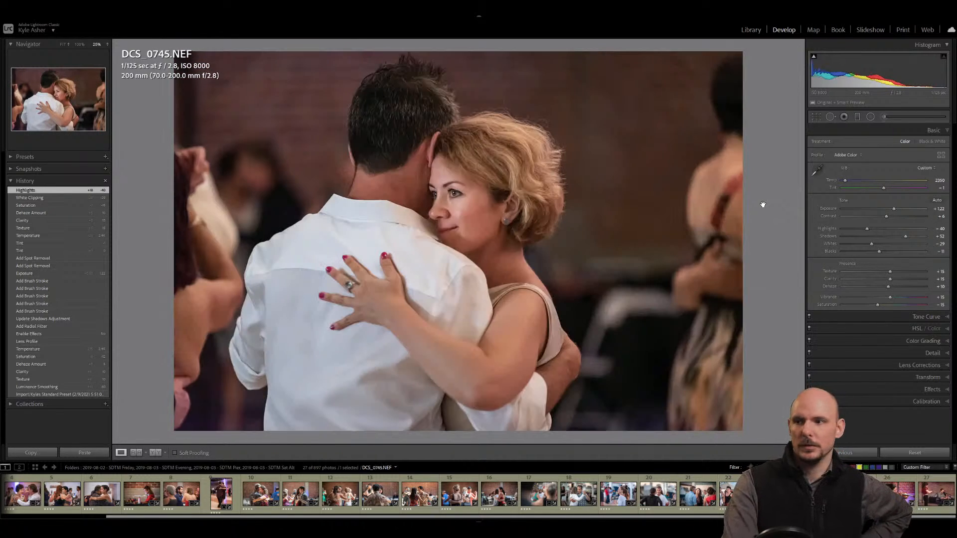
key("Left")
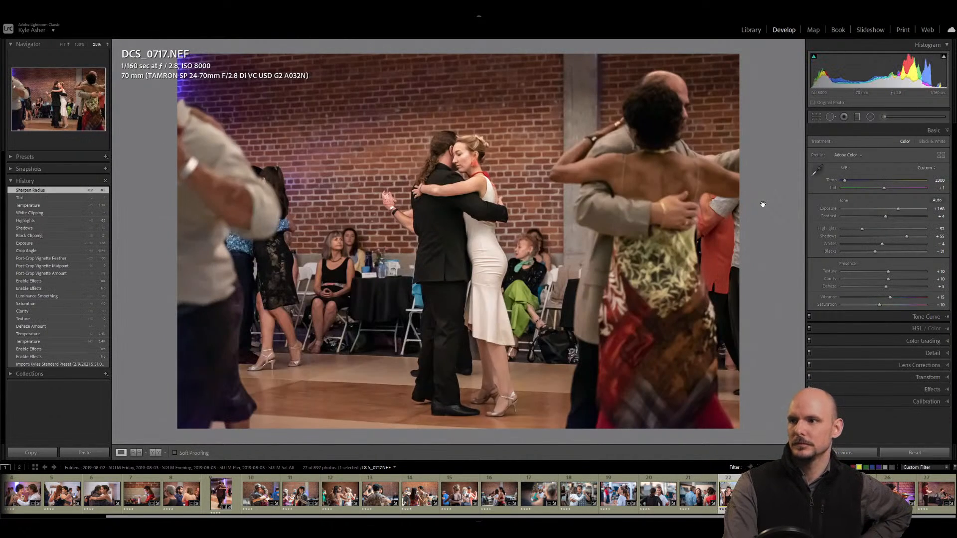
key("Left")
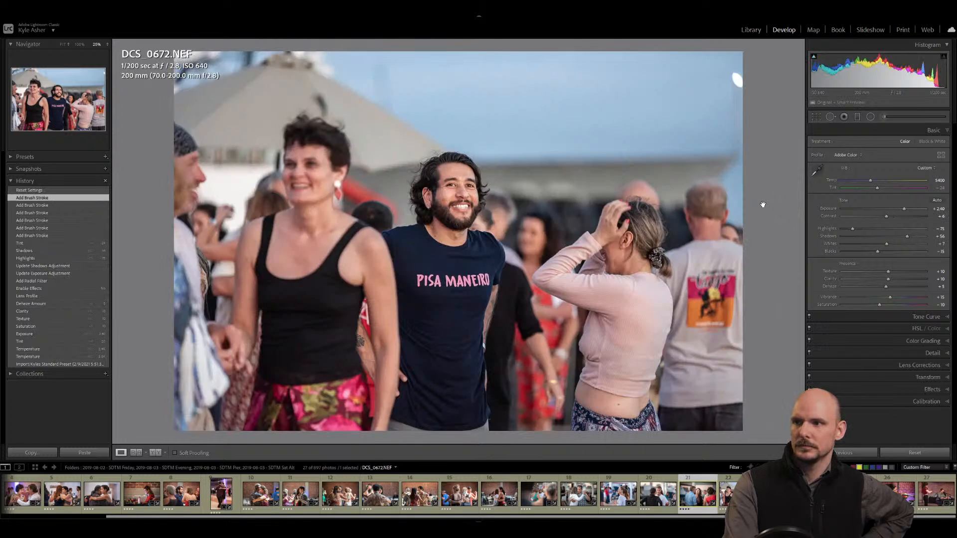
key("Left")
key("Left")
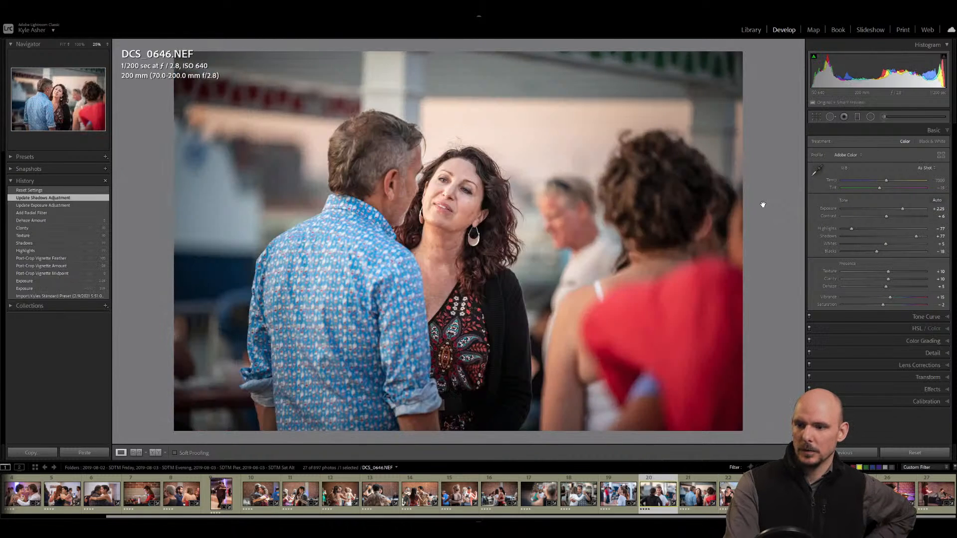
key("Left")
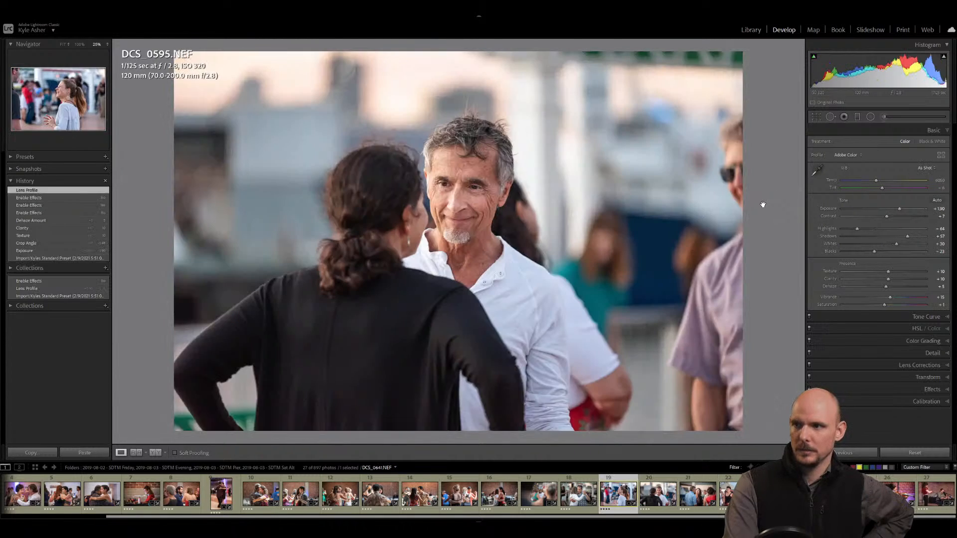
key("Left")
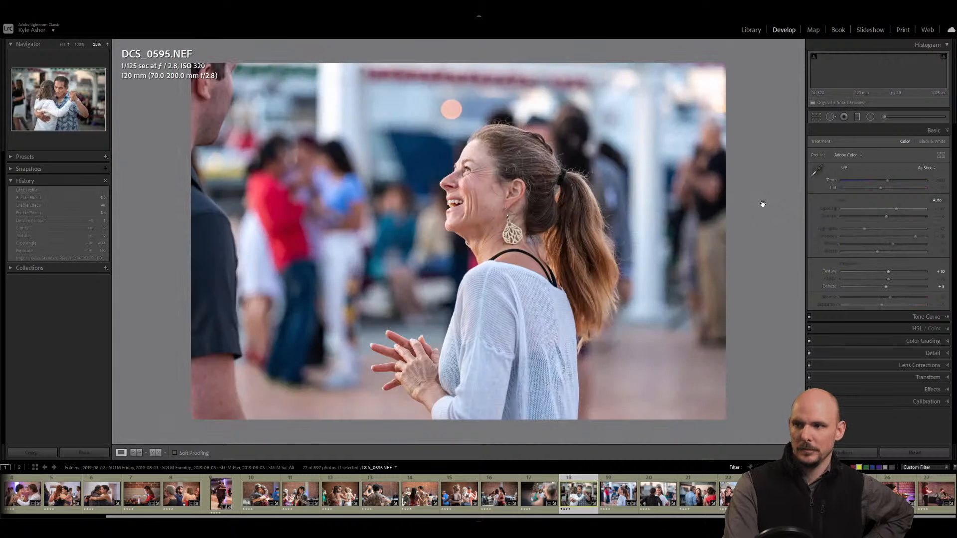
key("Left")
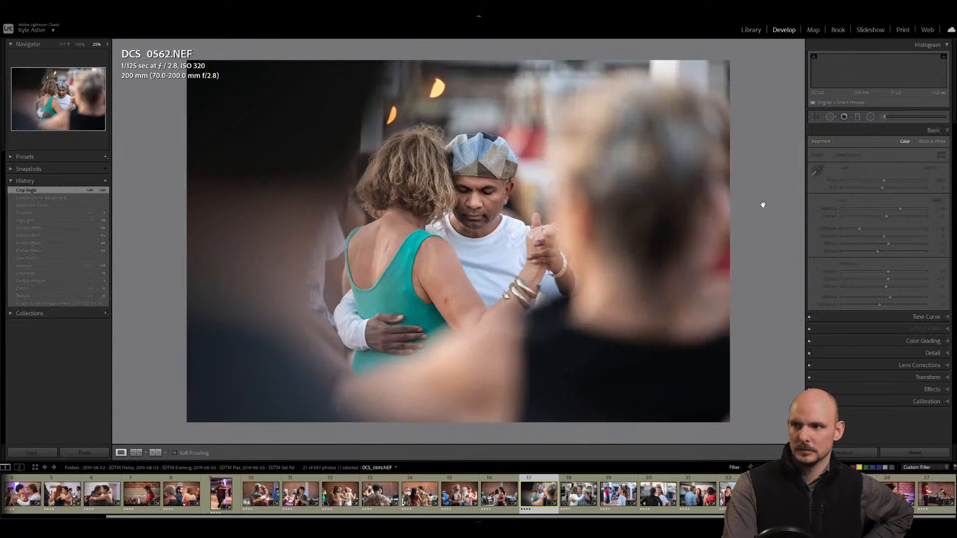
key("Left")
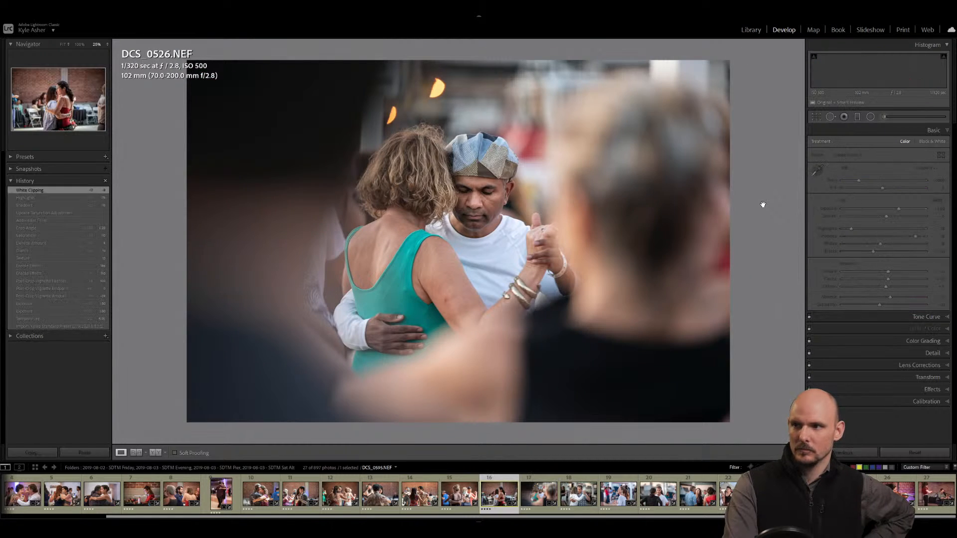
key("Left")
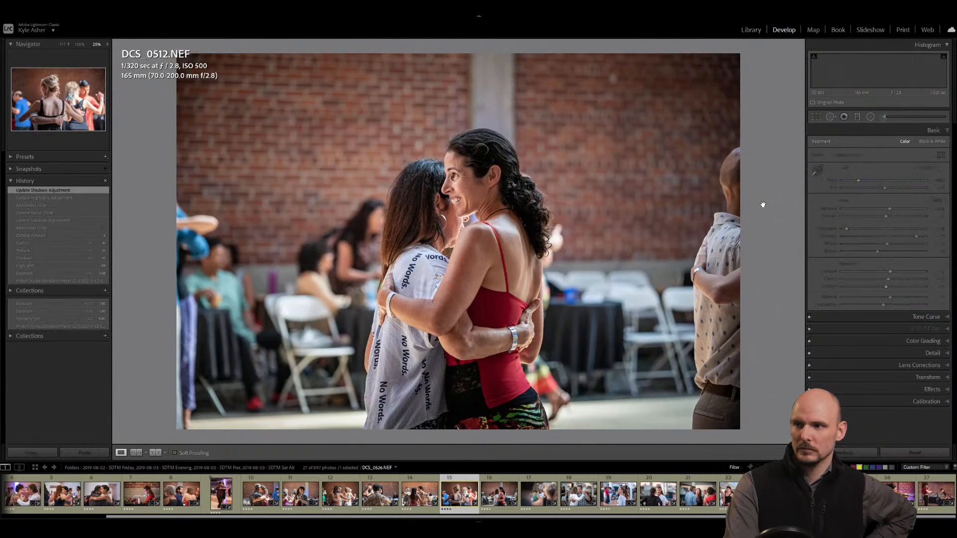
key("Left")
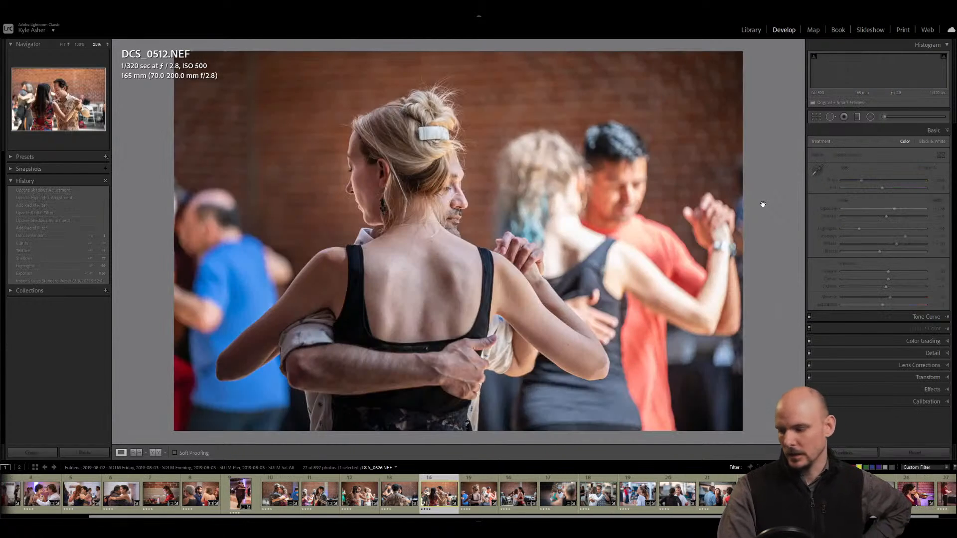
Continue back through the edited couple photos as far as DCS_0404.NEF, checking that white balance and tone match between shots.
key("Left")
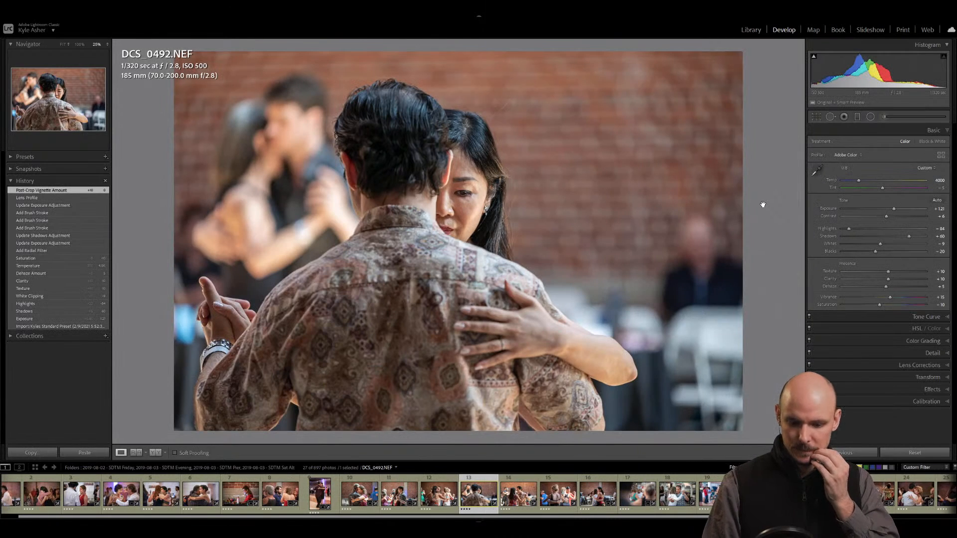
key("Left")
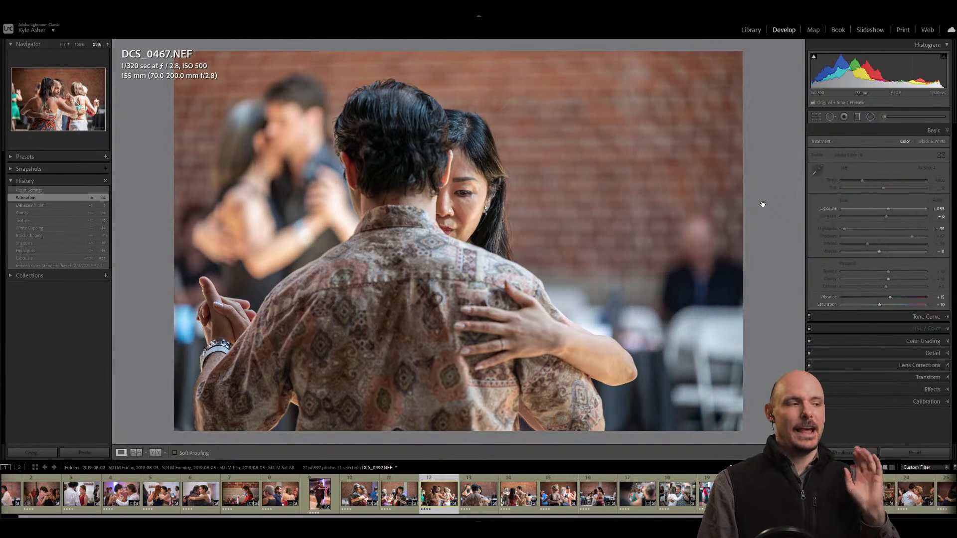
key("Left")
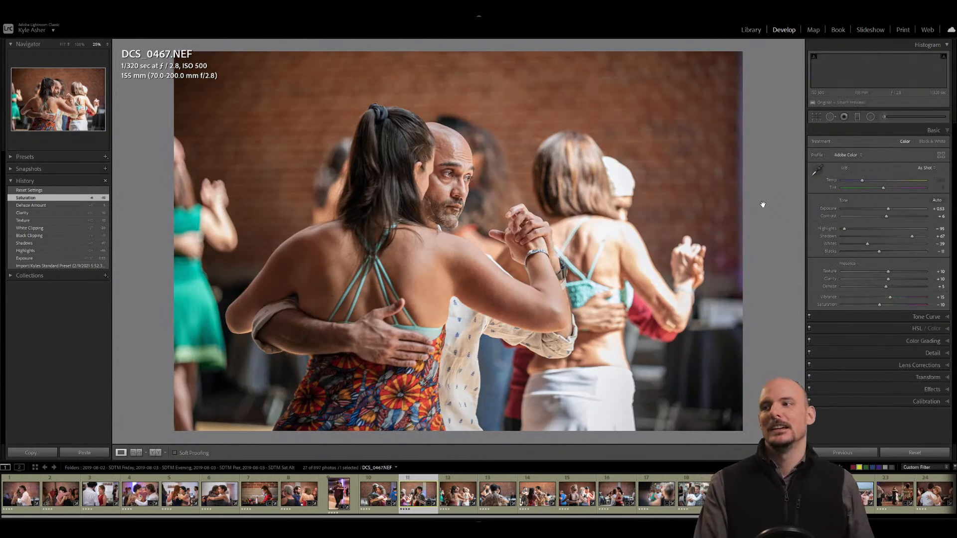
key("Left")
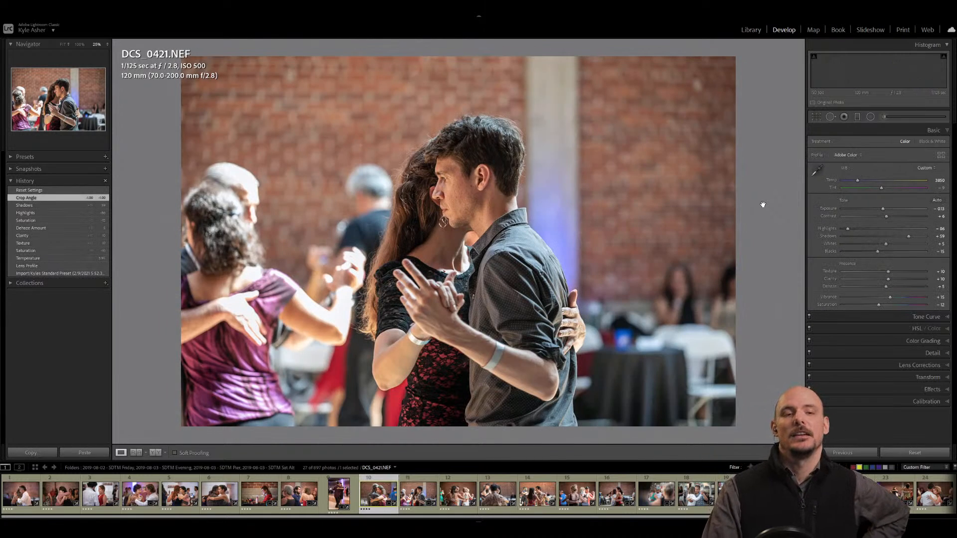
key("Left")
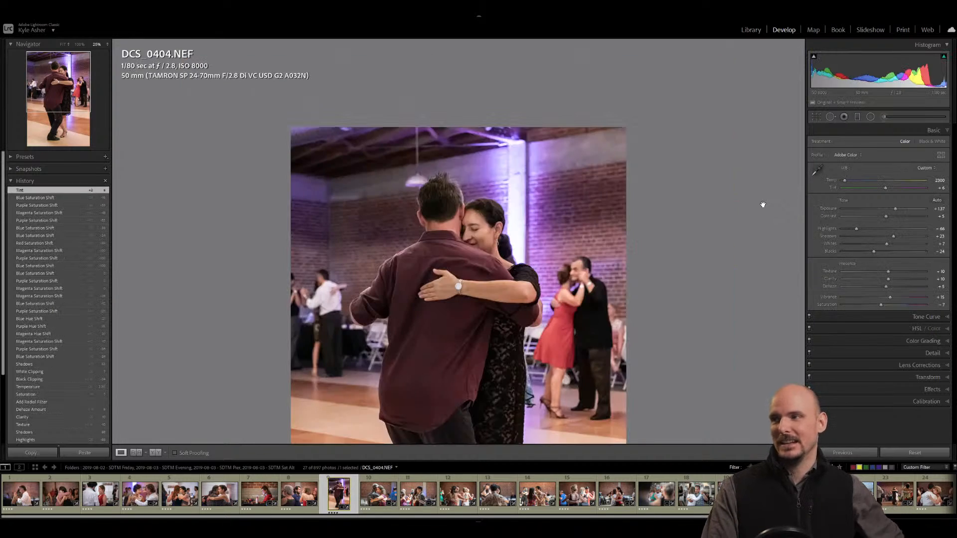
Fit the whole photo in view and compare the color and tone of DCS_0404.NEF and DCS_0420.NEF by alternating between them.
left_click(64, 45)
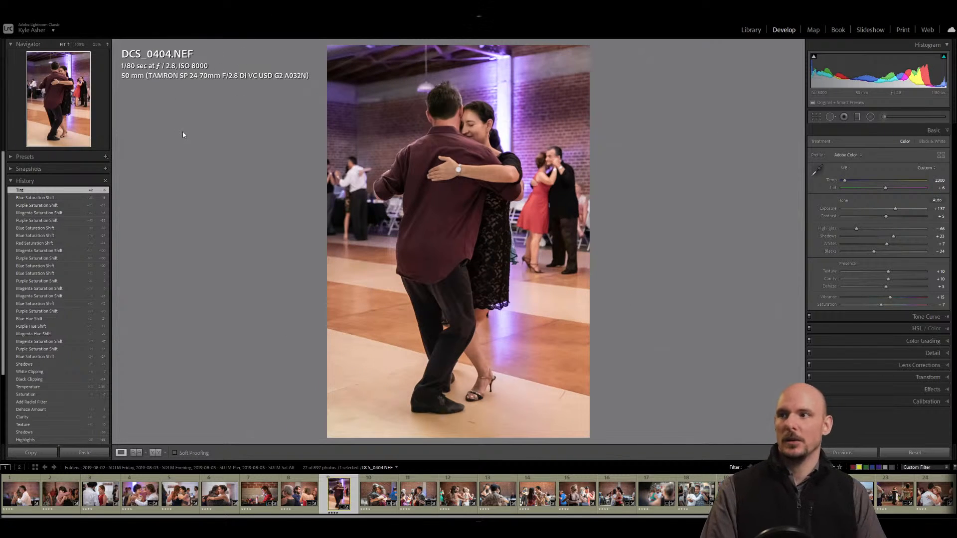
key("Right")
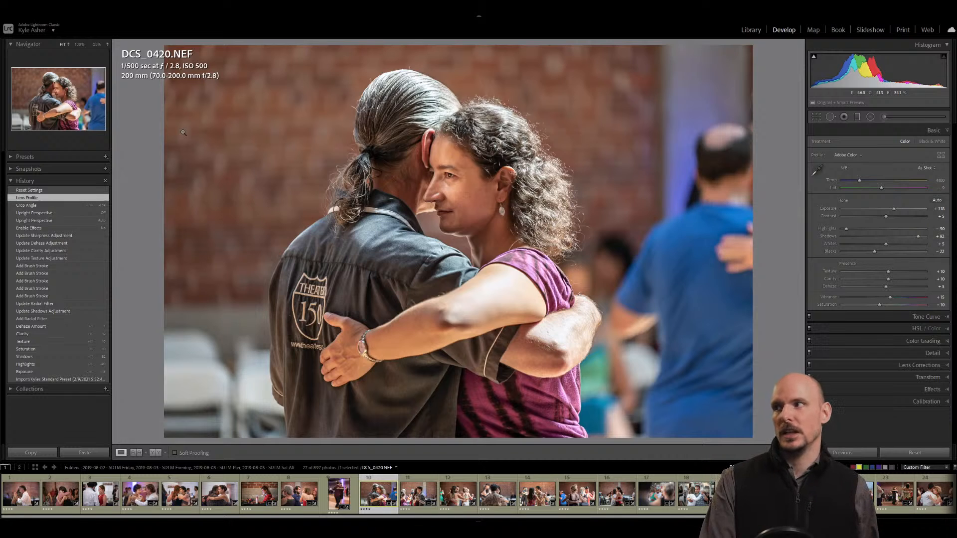
key("Left")
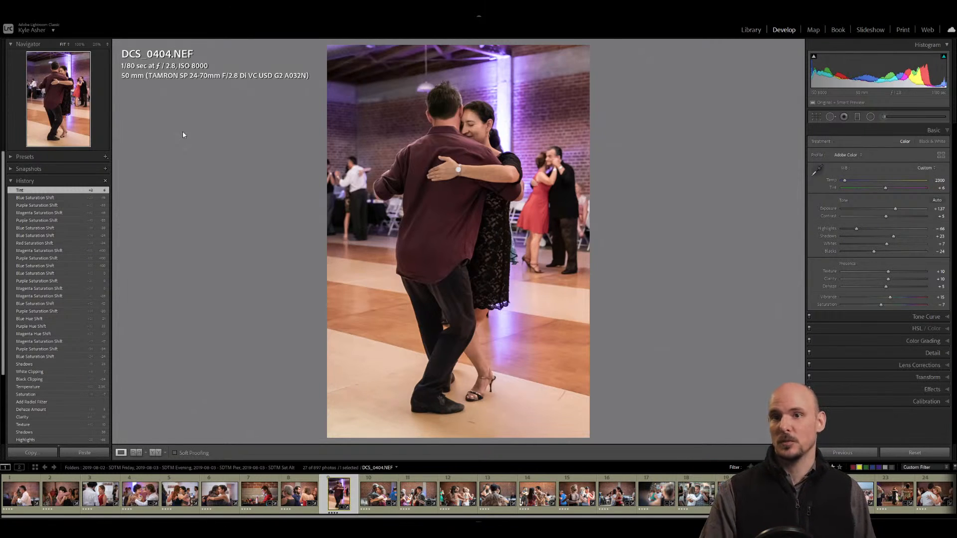
key("Right")
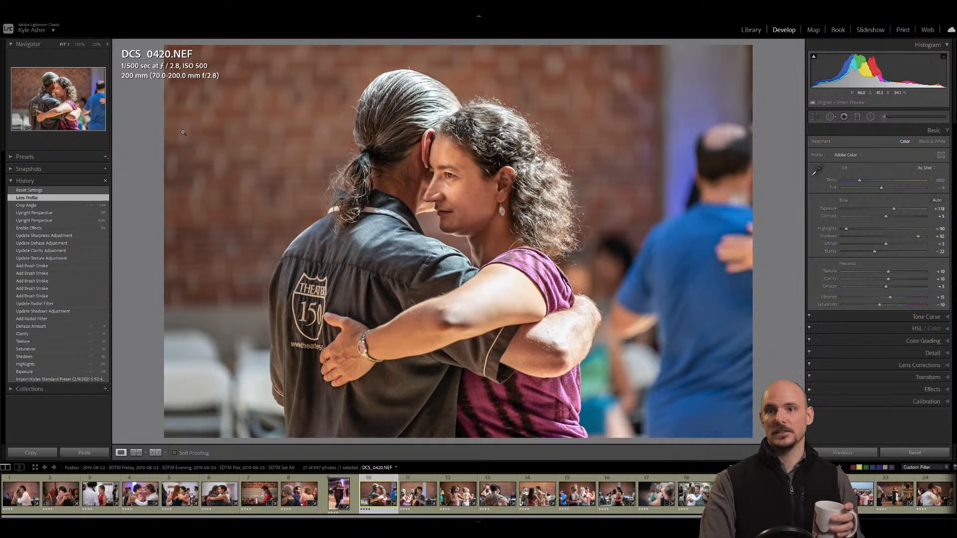
key("Left")
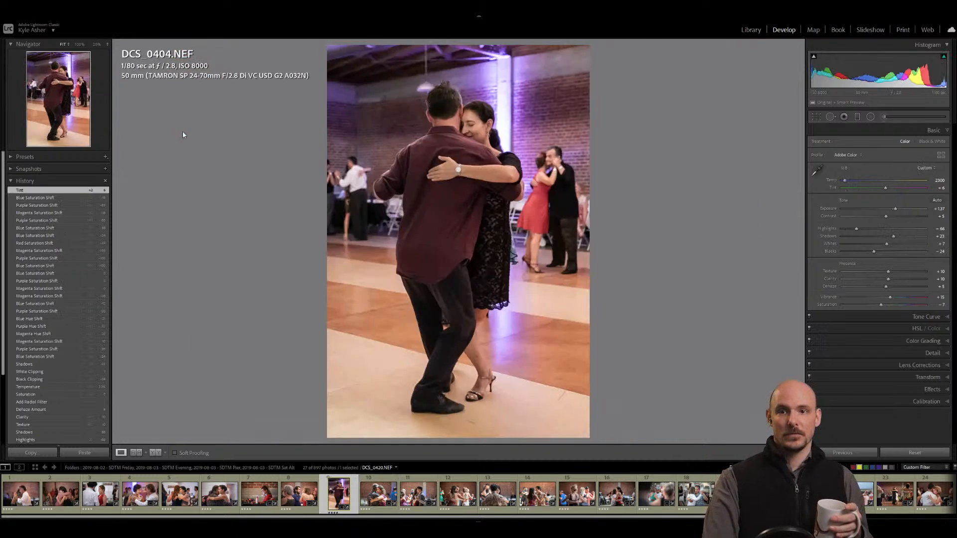
key("Right")
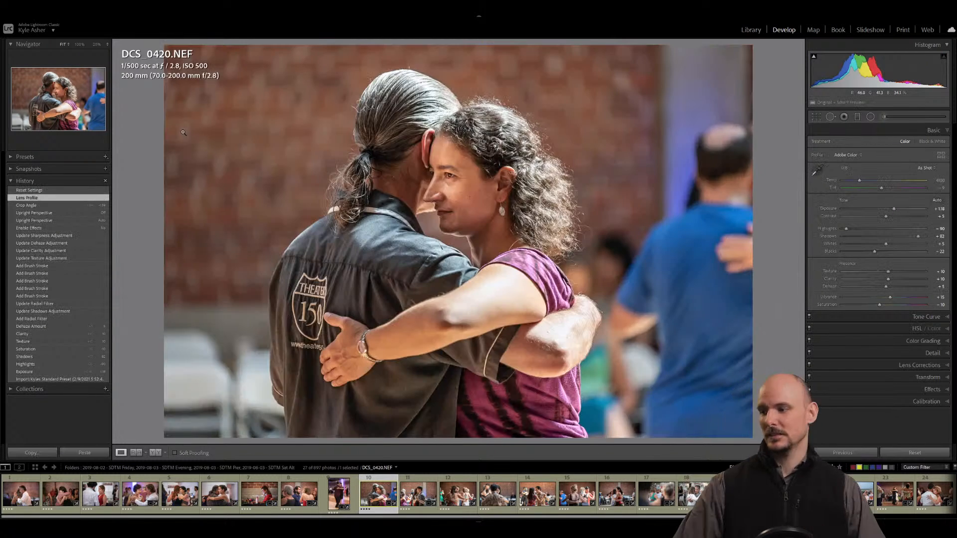
Open the first photo, DCS_0043.NEF, and try lowering its Exposure by three increments and raising it by three.
left_click(13, 498)
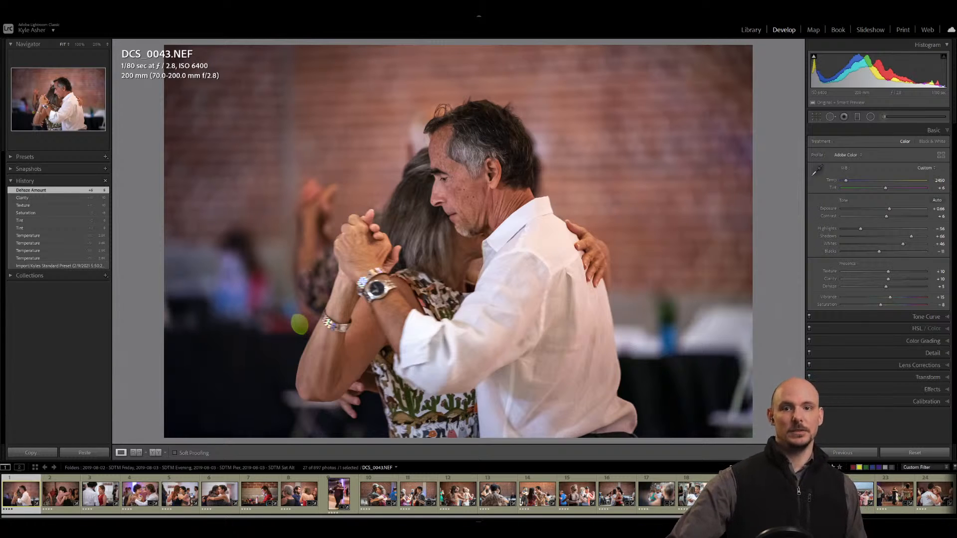
key("period")
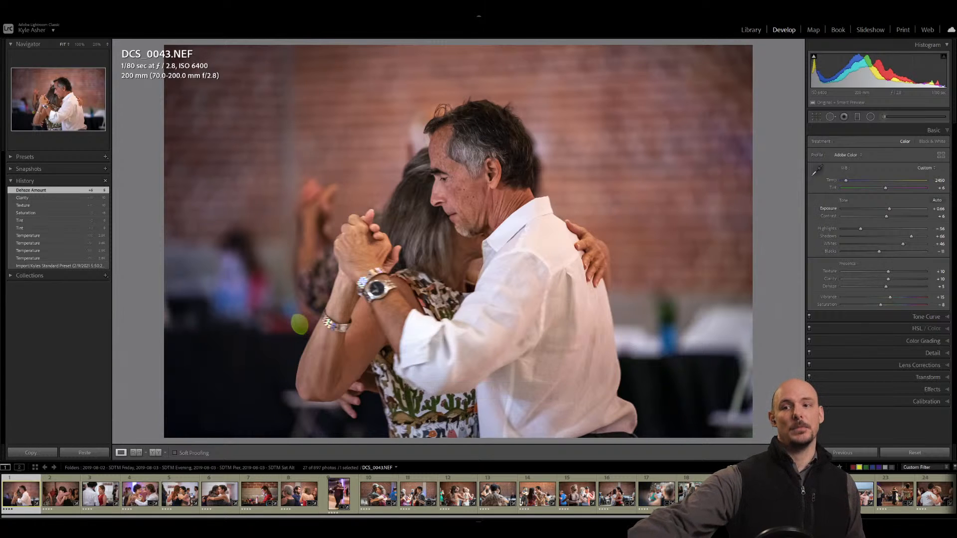
key("minus")
key("minus")
key("minus")
key("plus")
key("plus")
key("plus")
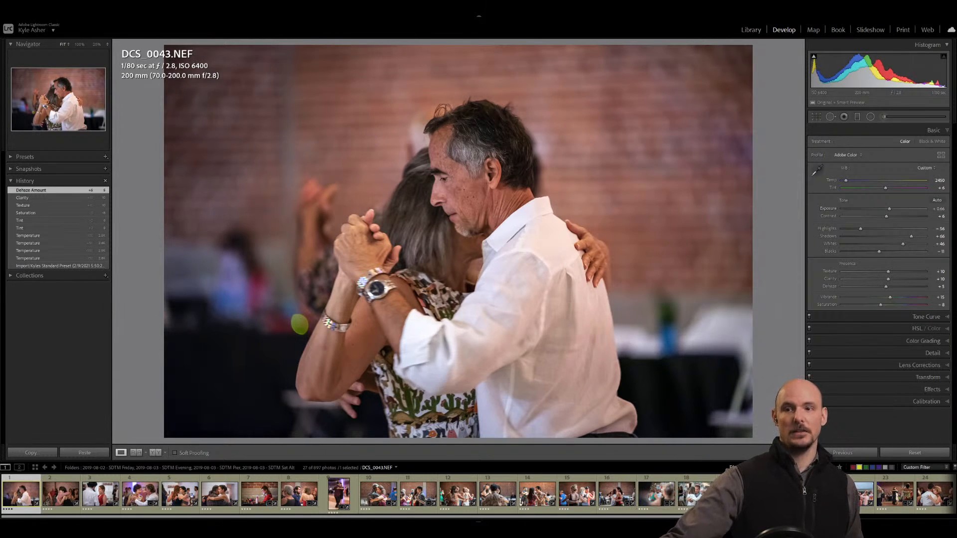
Make Contrast the active Basic adjustment for DCS_0043.NEF.
key("period")
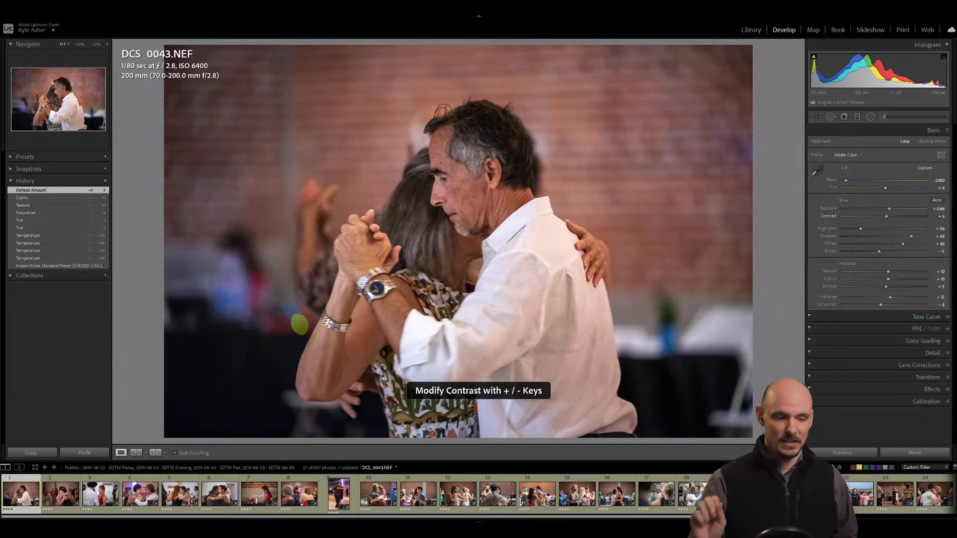